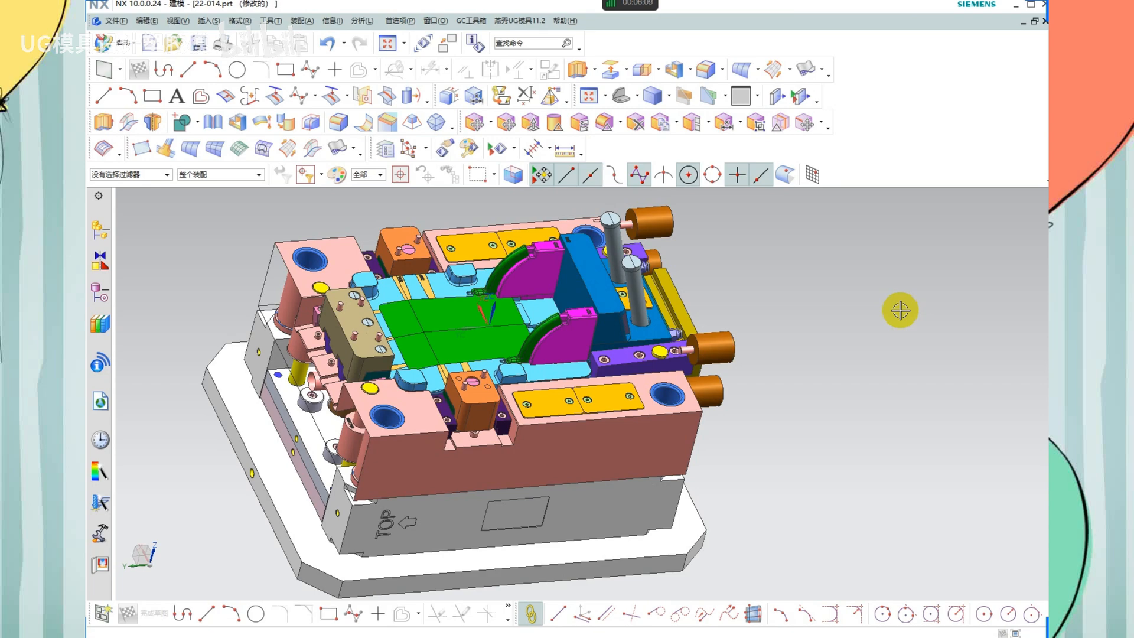
Examine the sliders, inserts and guide components of the 22-014.prt mould assembly
scroll(371, 326, up, 2)
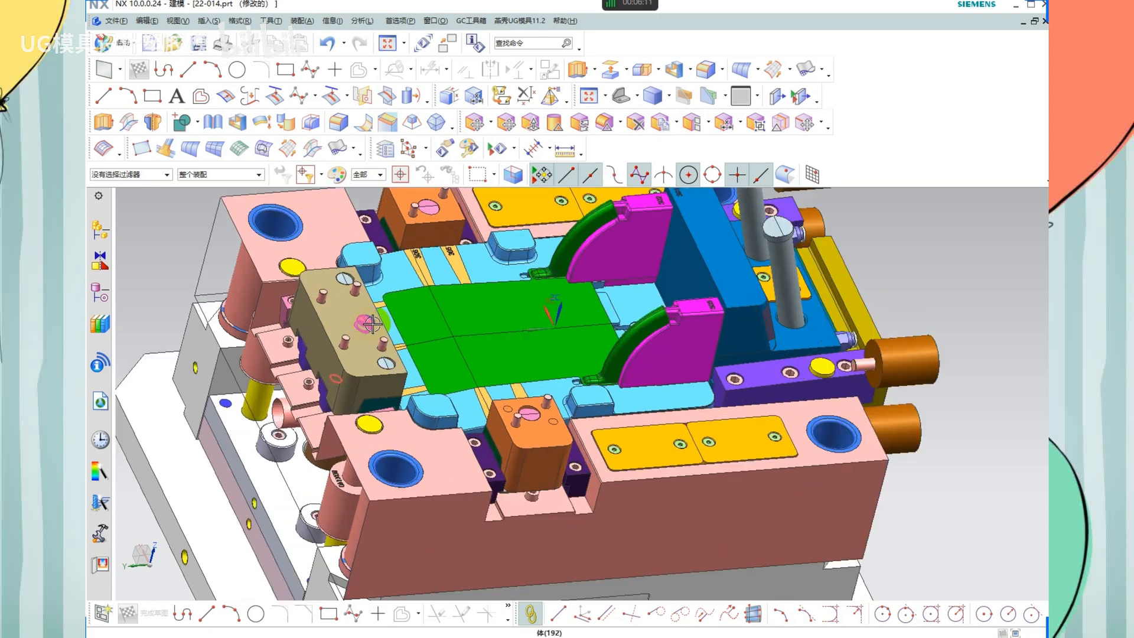
click(646, 361)
middle_drag(646, 360, 650, 380)
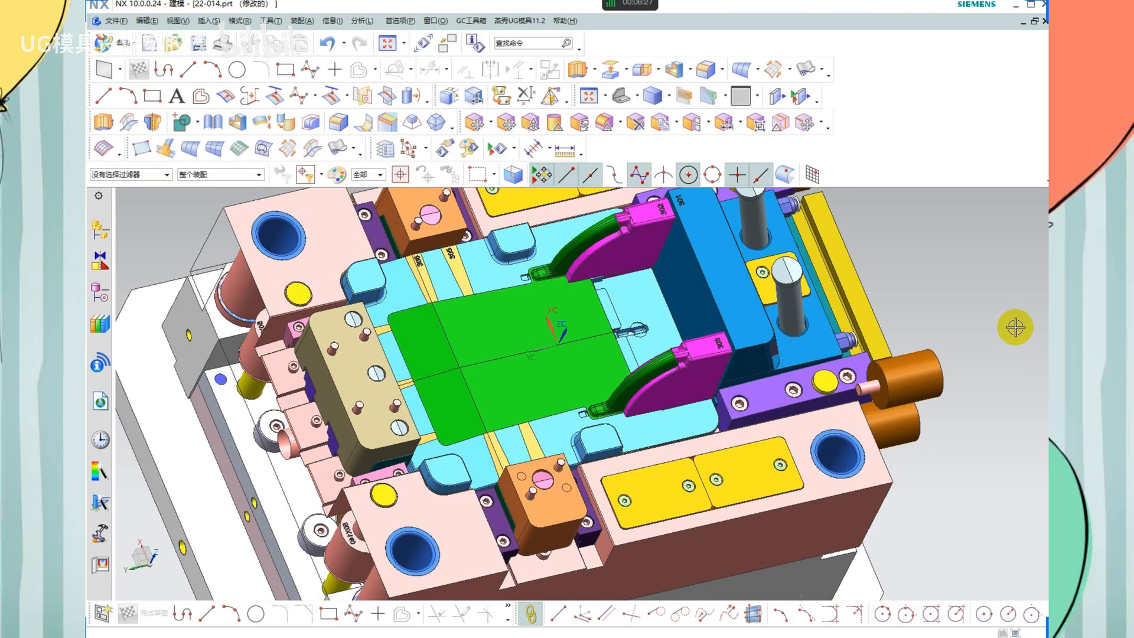
shift+middle_drag(654, 353, 653, 355)
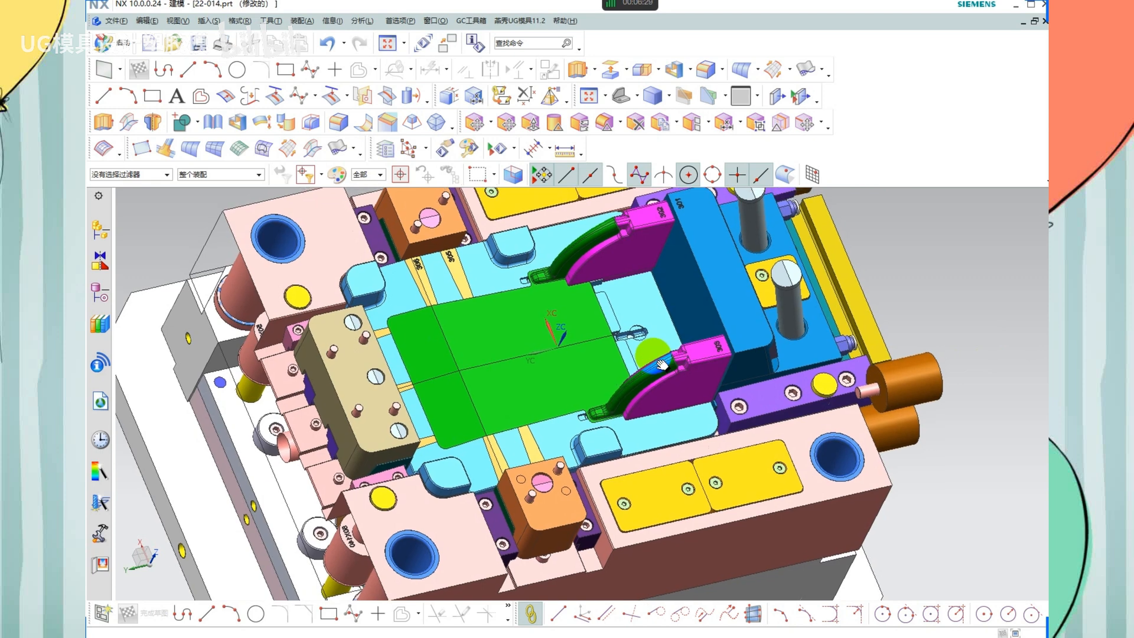
scroll(542, 343, down, 1)
middle_drag(540, 371, 535, 319)
Switch to the 分模滑块.prt part and check its layer settings
click(436, 21)
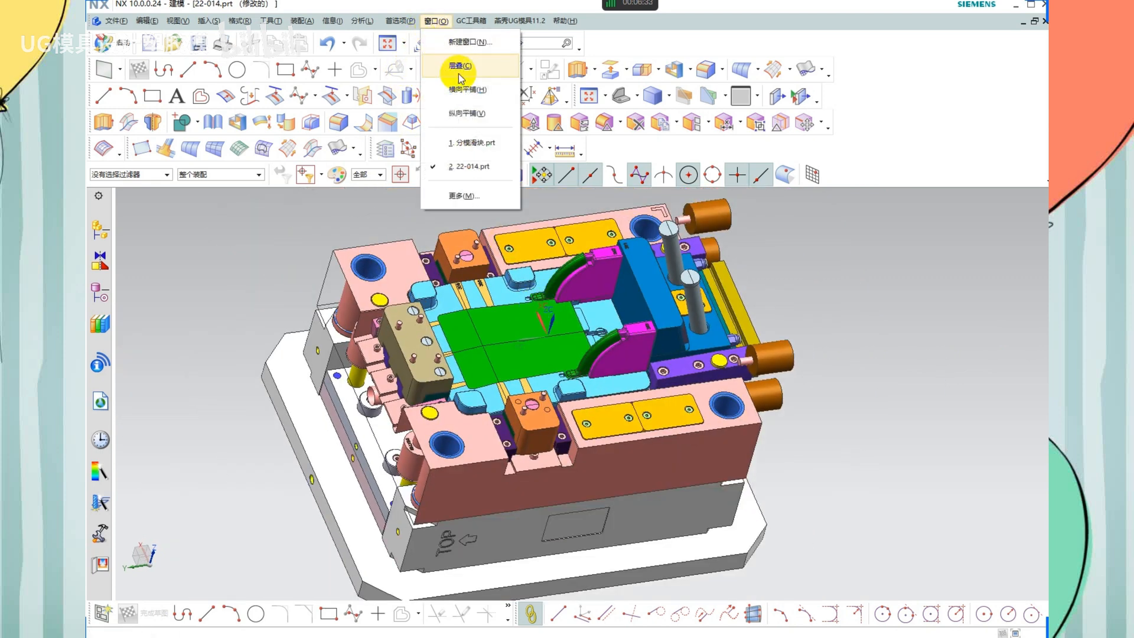
click(464, 141)
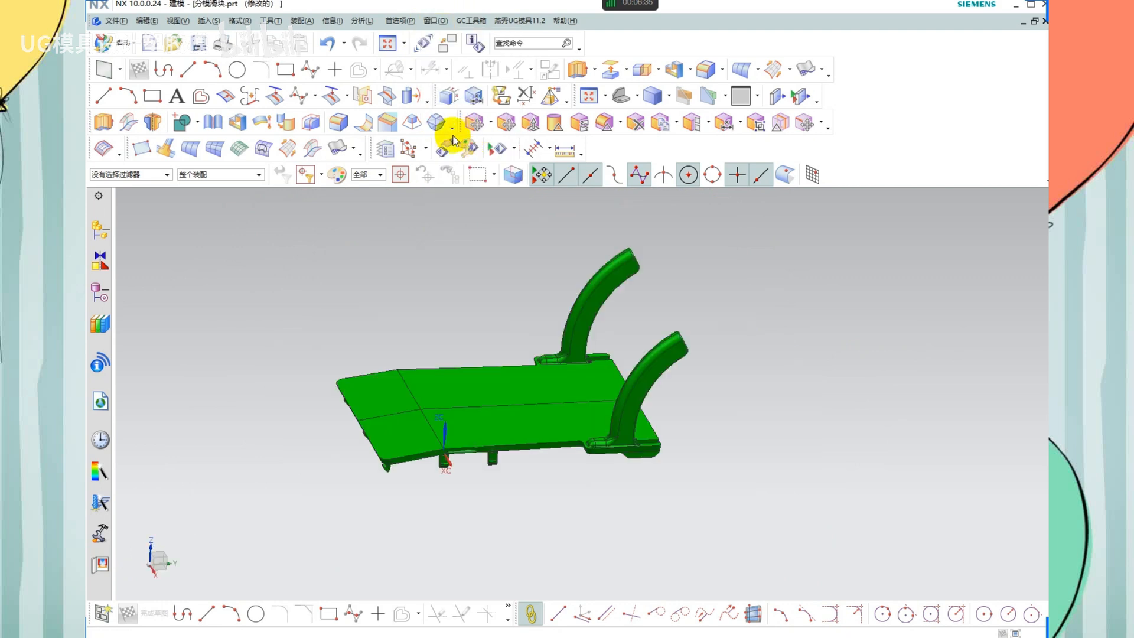
middle_drag(504, 301, 504, 326)
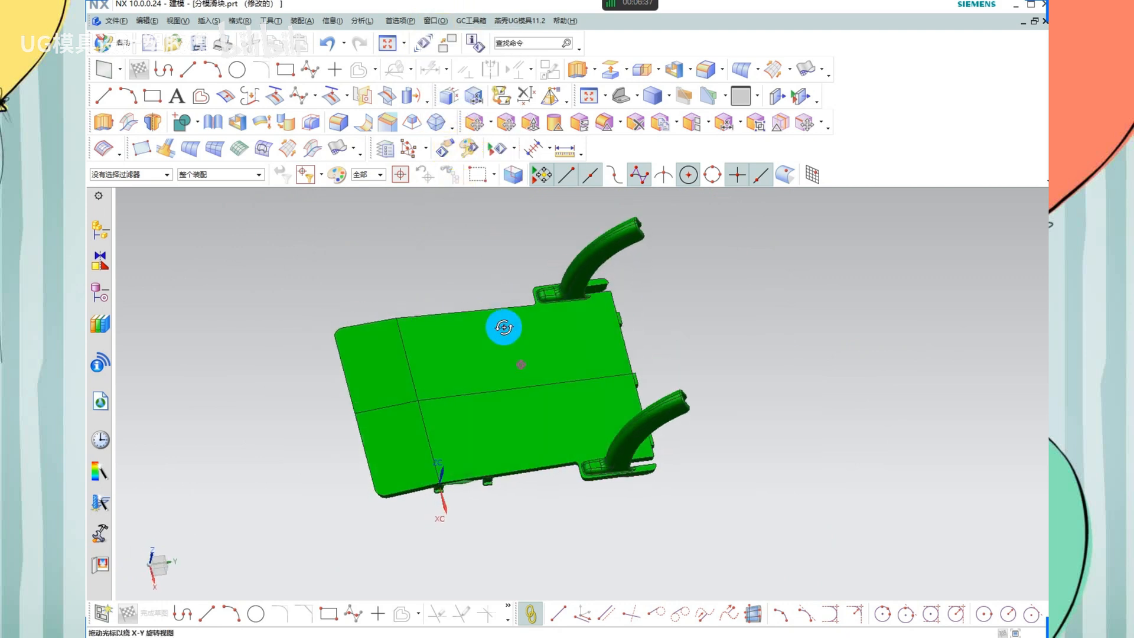
key(ctrl+l)
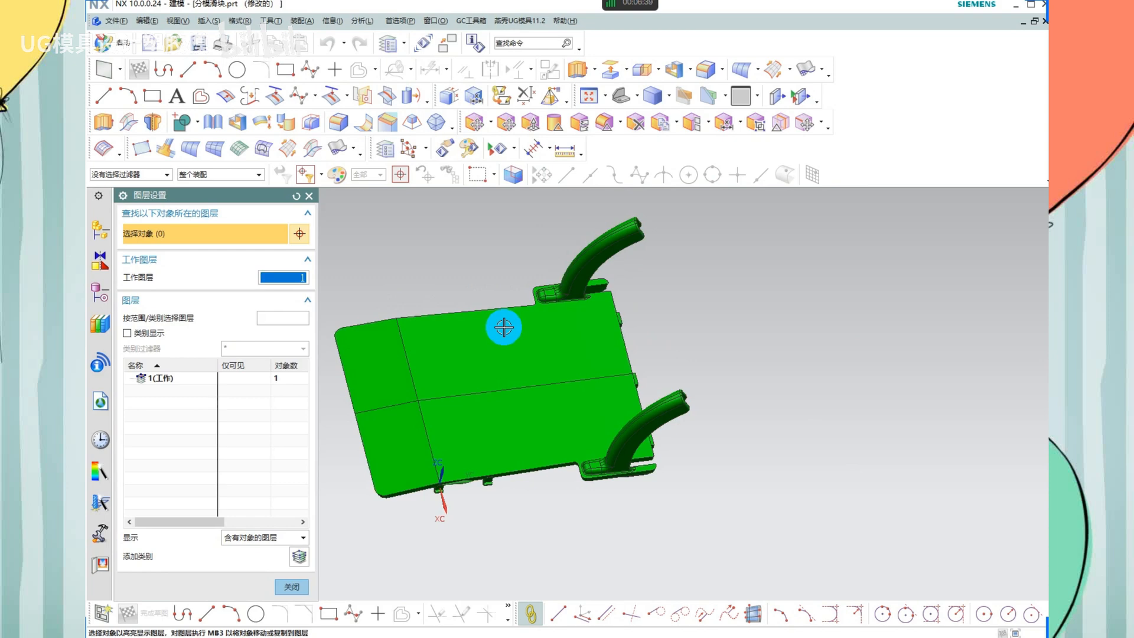
middle_drag(689, 377, 539, 453)
key(Escape)
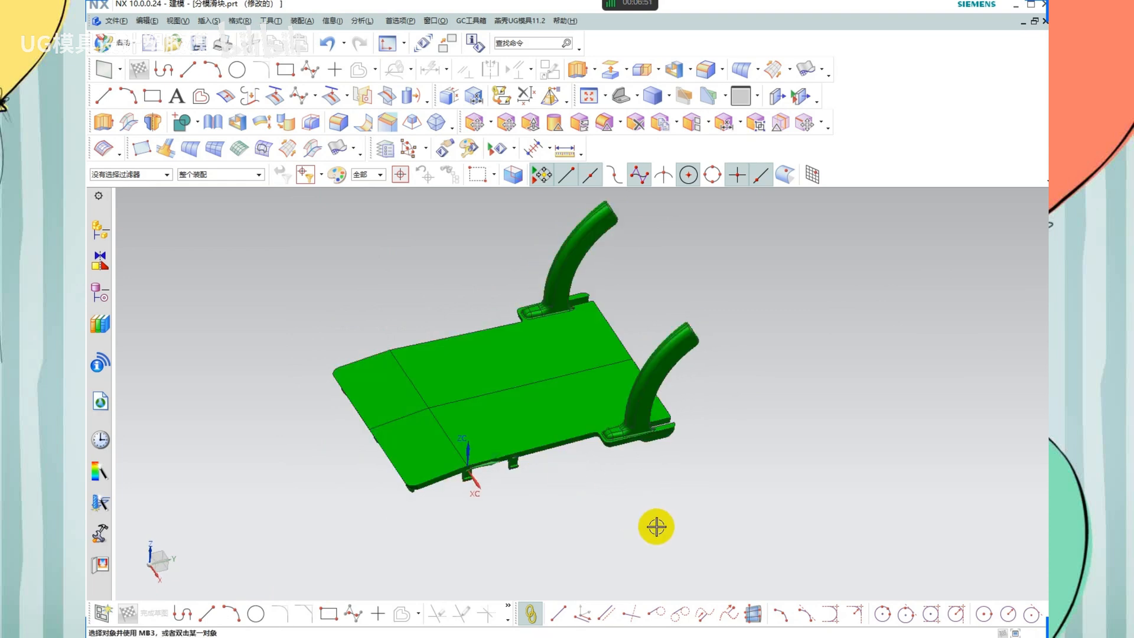
Return to the 22-014.prt mould assembly and inspect the sliders around the core
middle_drag(628, 473, 614, 458)
middle_drag(716, 383, 720, 383)
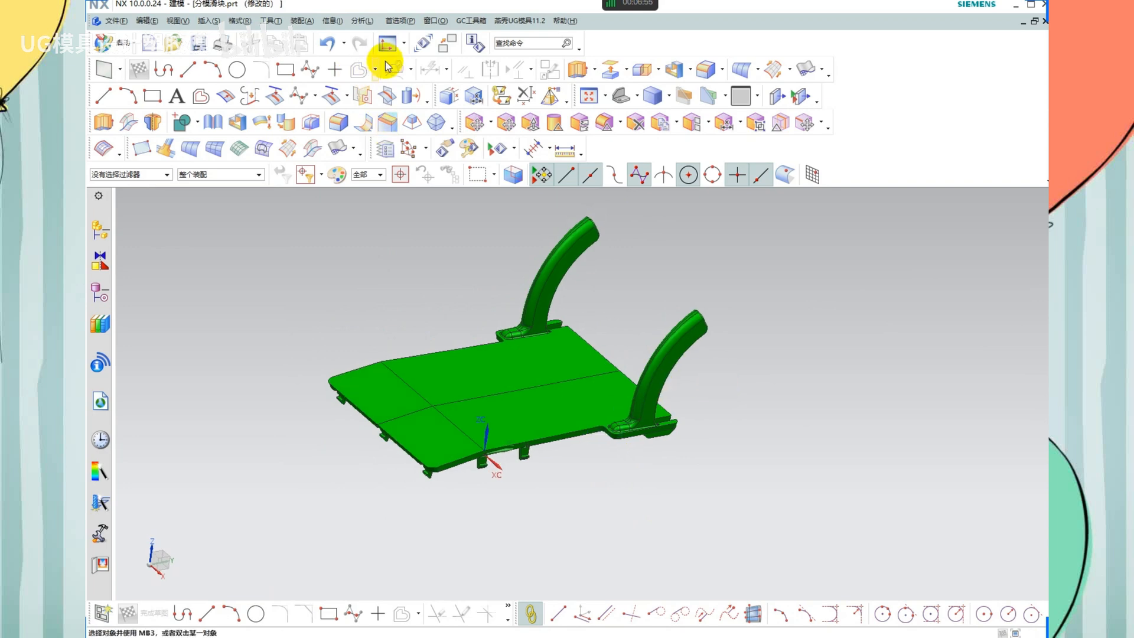
click(426, 45)
click(481, 157)
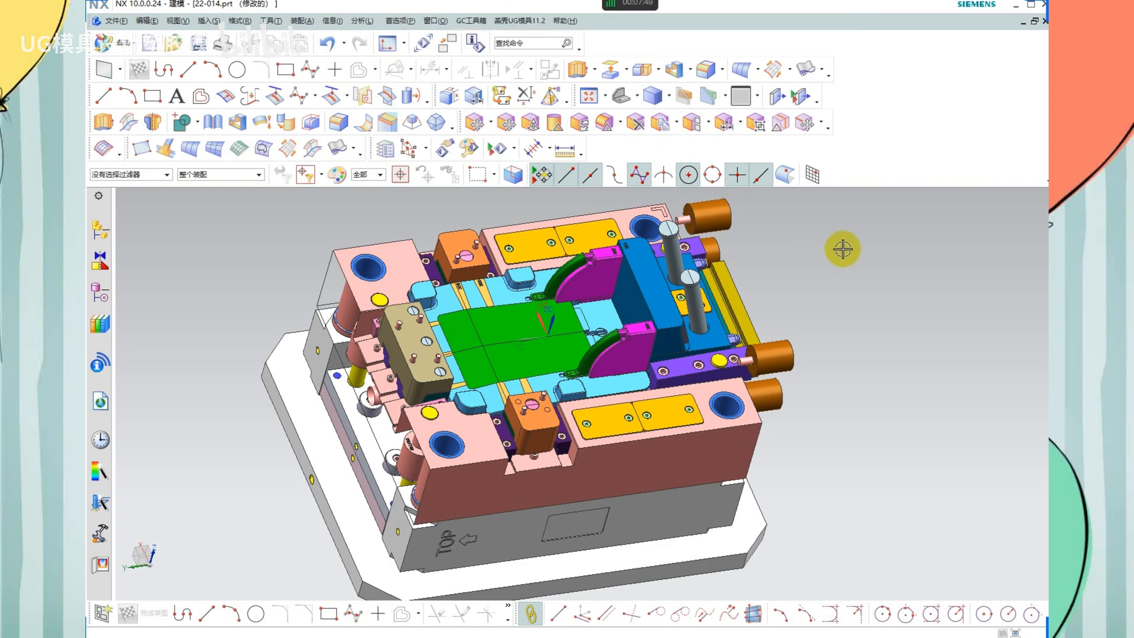
scroll(556, 347, up, 2)
scroll(556, 347, down, 3)
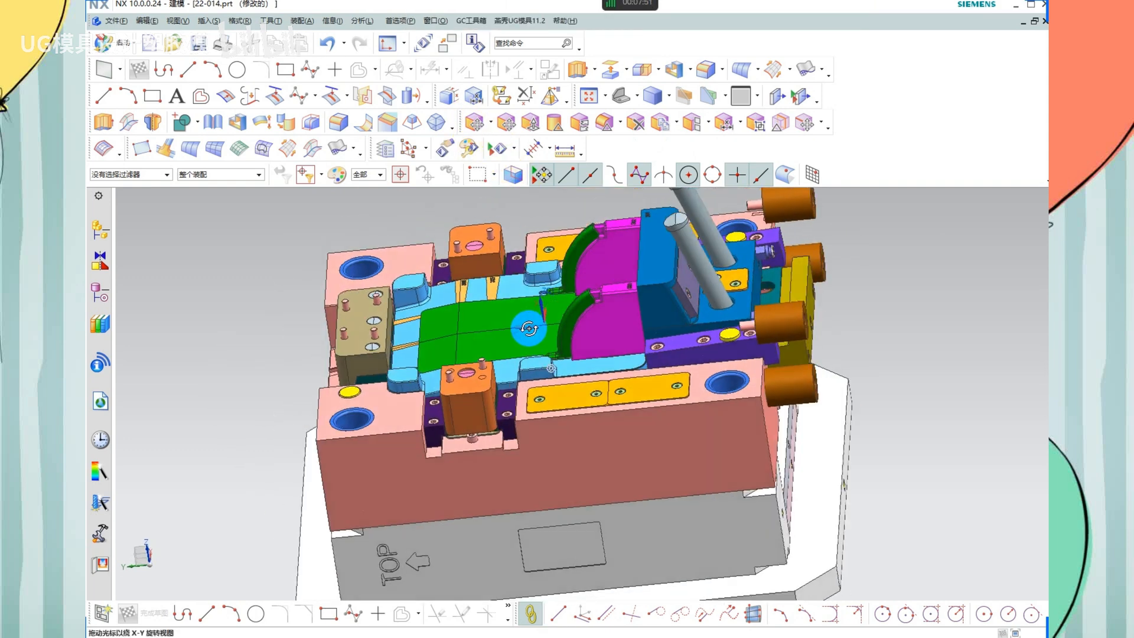
Bring the 分模滑块.prt product part back on screen for the parting study
click(437, 22)
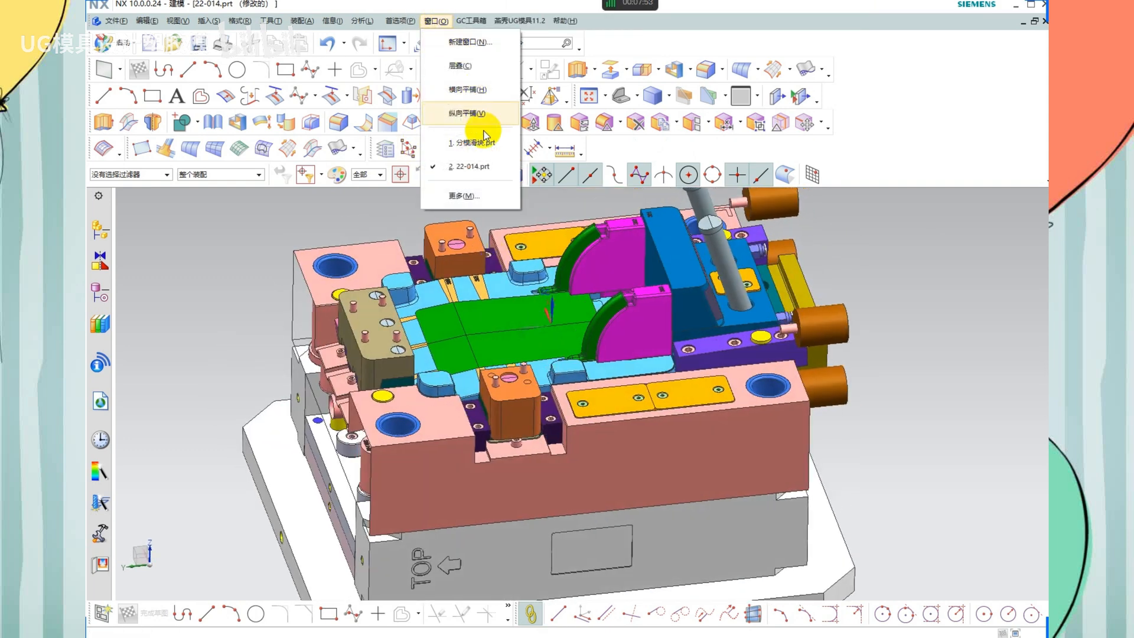
click(476, 144)
middle_drag(628, 418, 590, 383)
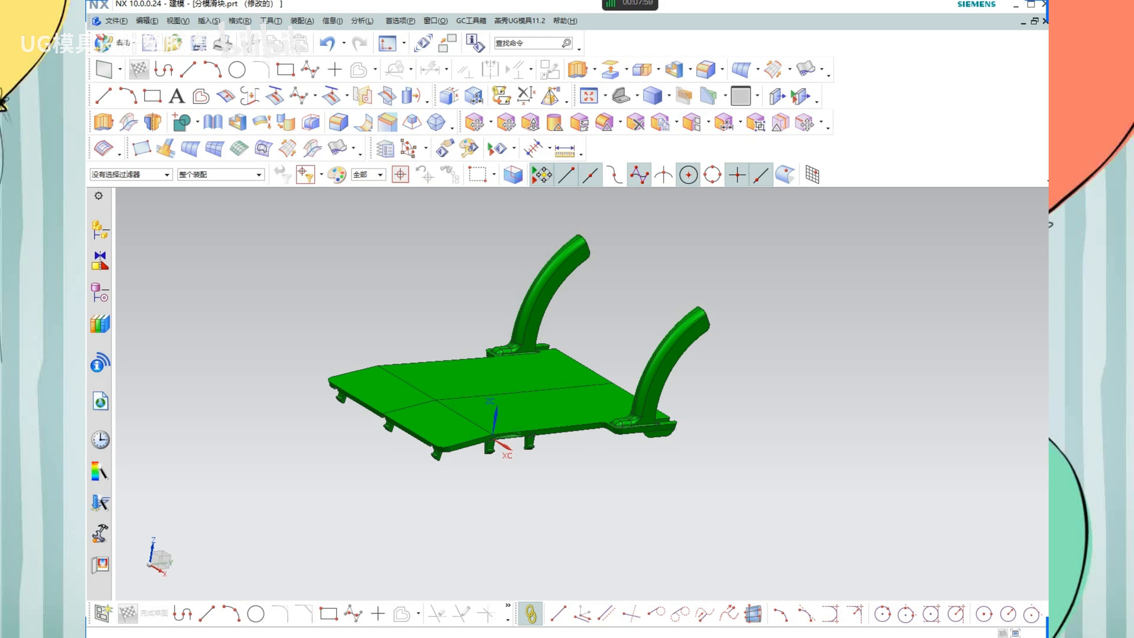
middle_drag(602, 415, 685, 406)
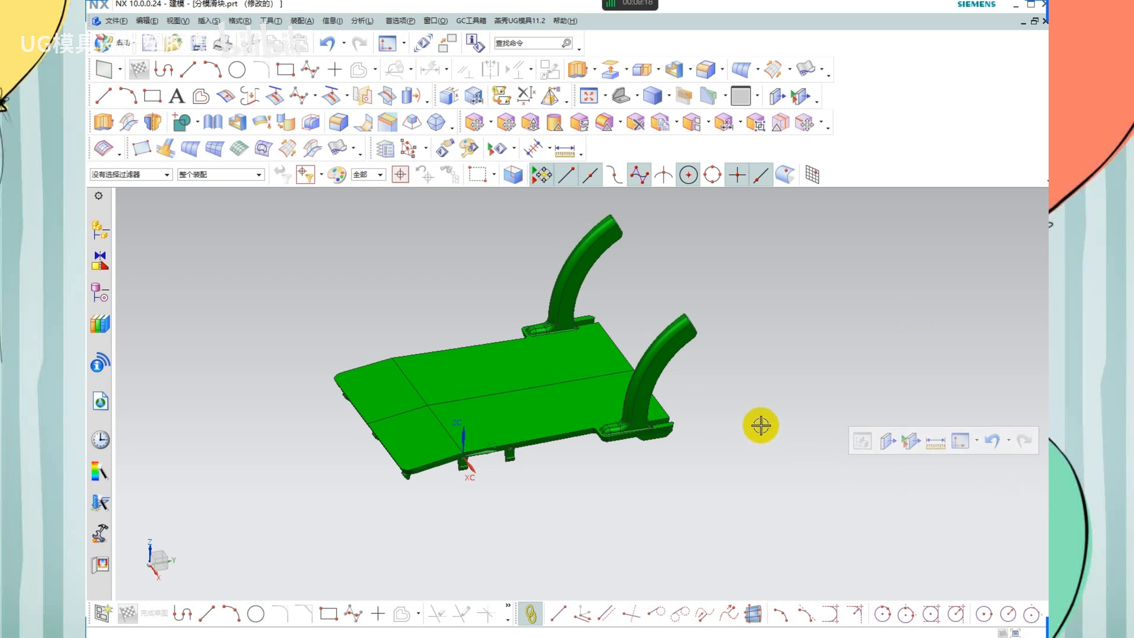
Examine the product's flat plate, two curved arms and underside clips from oblique, side and top views
middle_drag(688, 458, 689, 449)
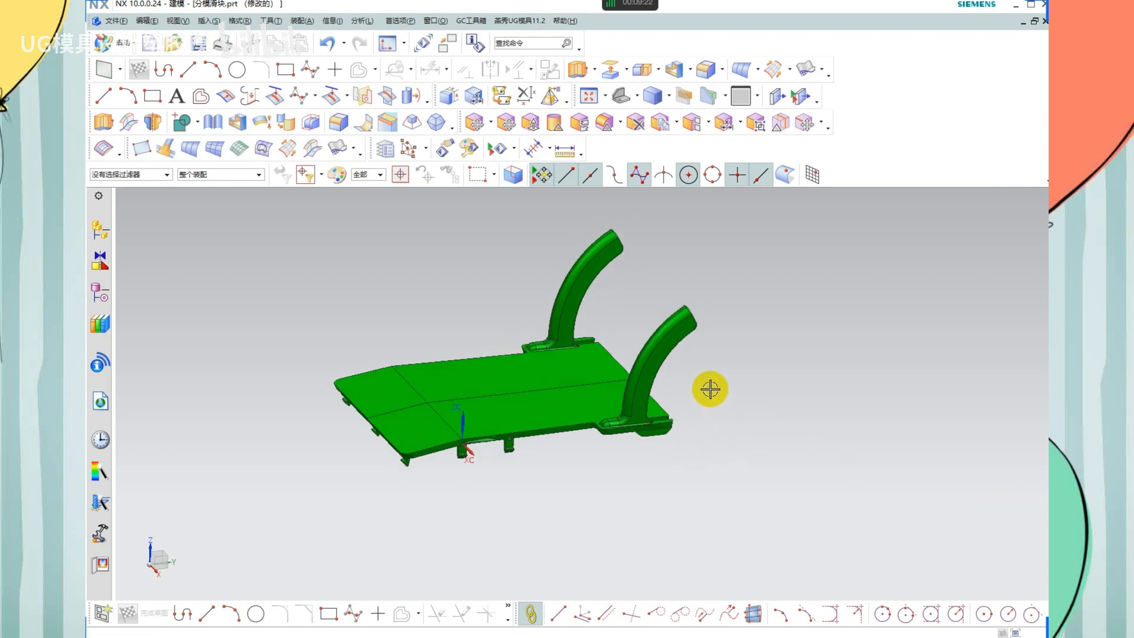
middle_drag(721, 380, 728, 375)
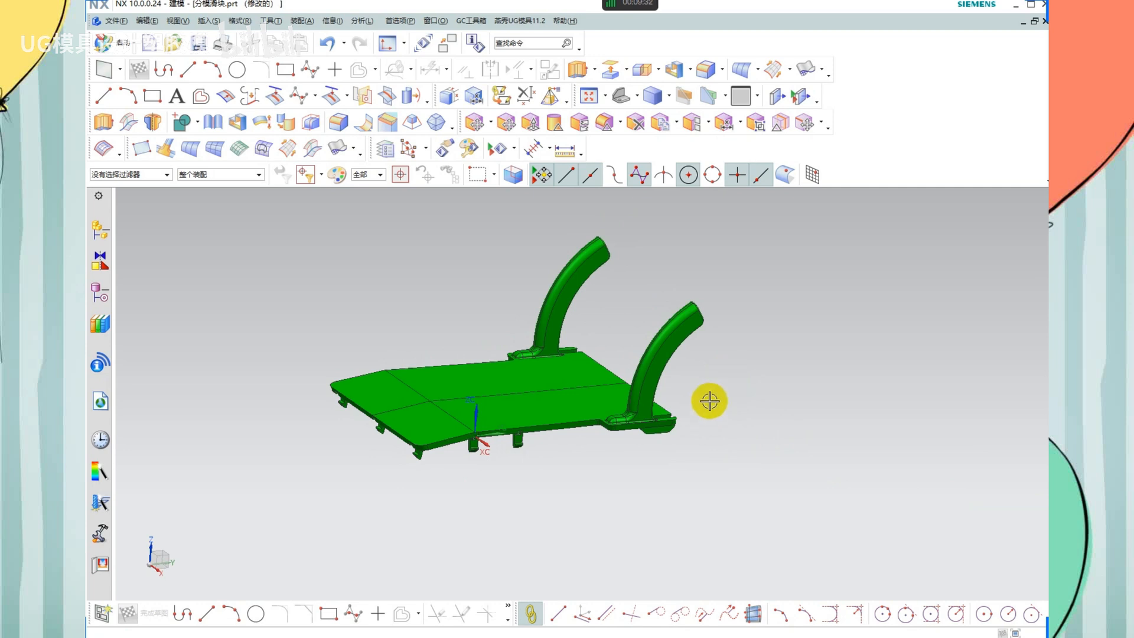
mouse_move(711, 400)
middle_down()
mouse_move(714, 388)
mouse_move(706, 442)
mouse_move(706, 398)
middle_up()
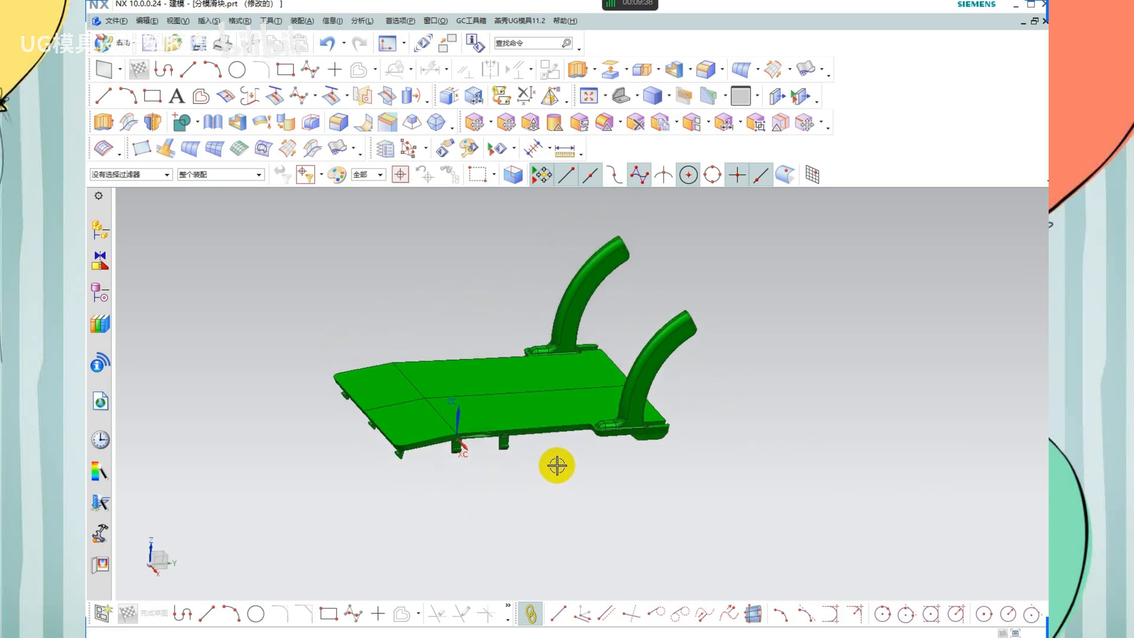
mouse_move(588, 458)
middle_down()
mouse_move(597, 456)
mouse_move(593, 465)
middle_up()
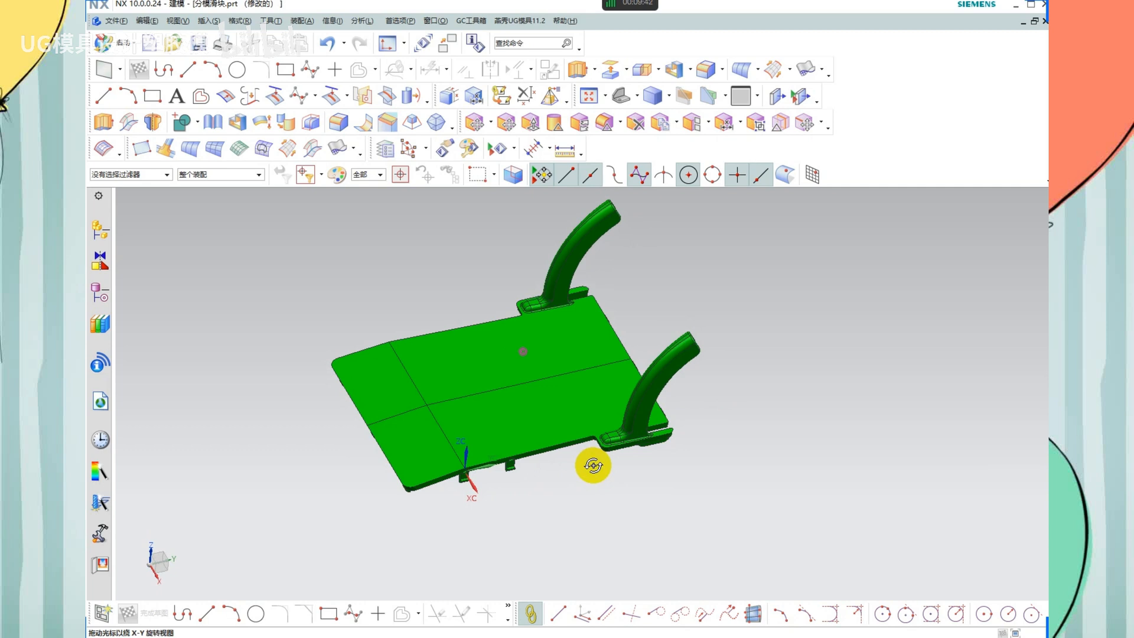
middle_drag(593, 465, 423, 413)
scroll(568, 456, up, 1)
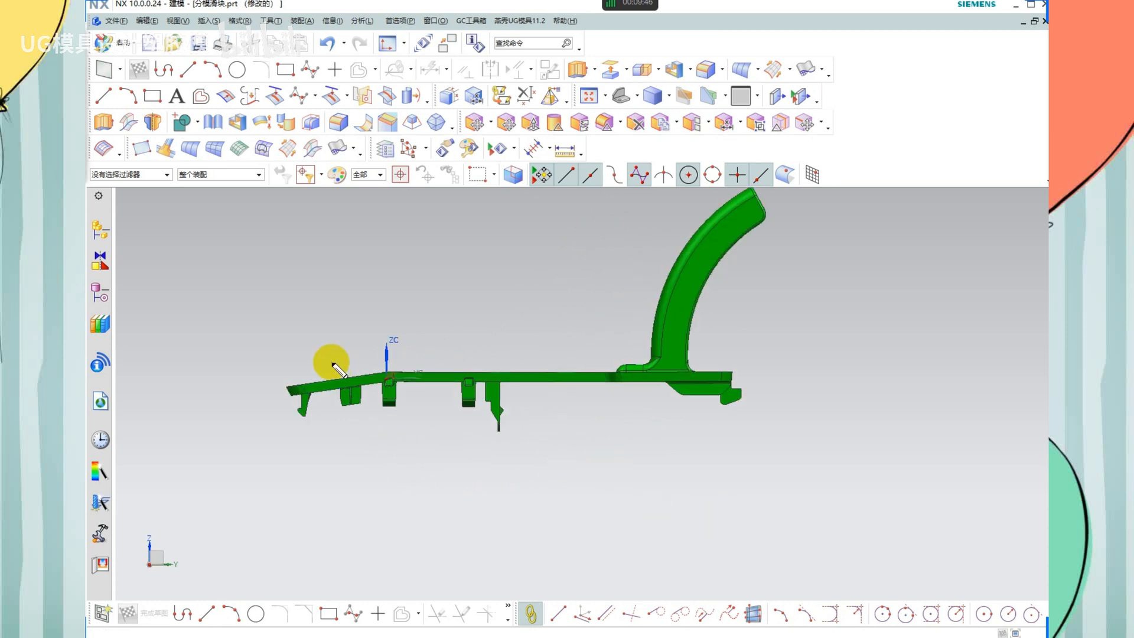
mouse_move(388, 372)
mouse_down()
mouse_move(226, 378)
mouse_move(498, 367)
mouse_move(797, 383)
mouse_up()
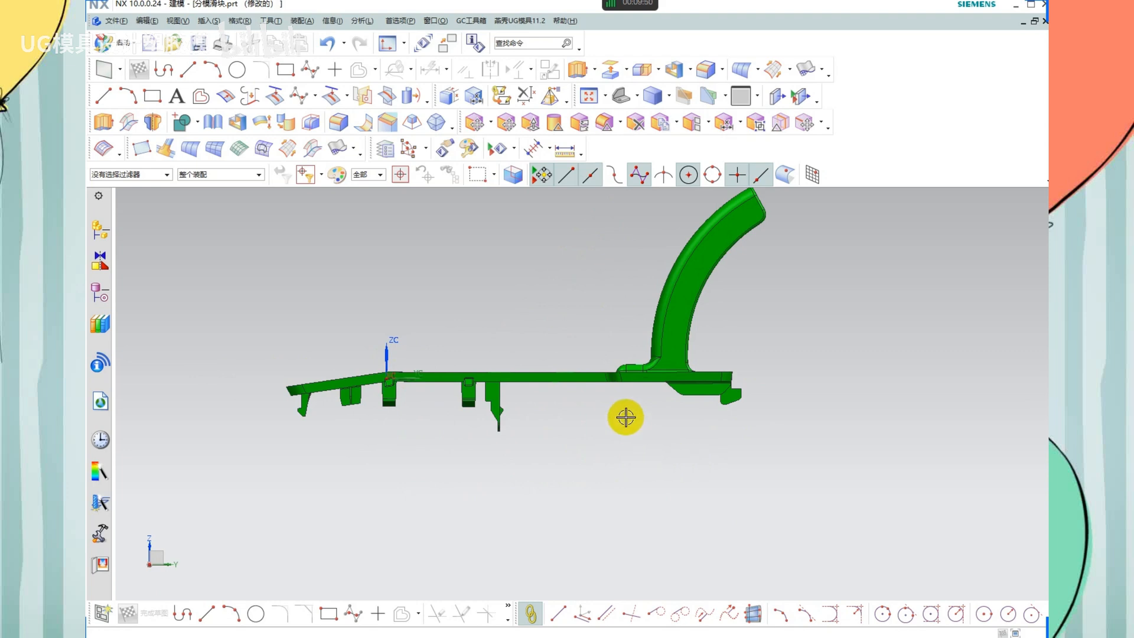
middle_drag(640, 413, 647, 423)
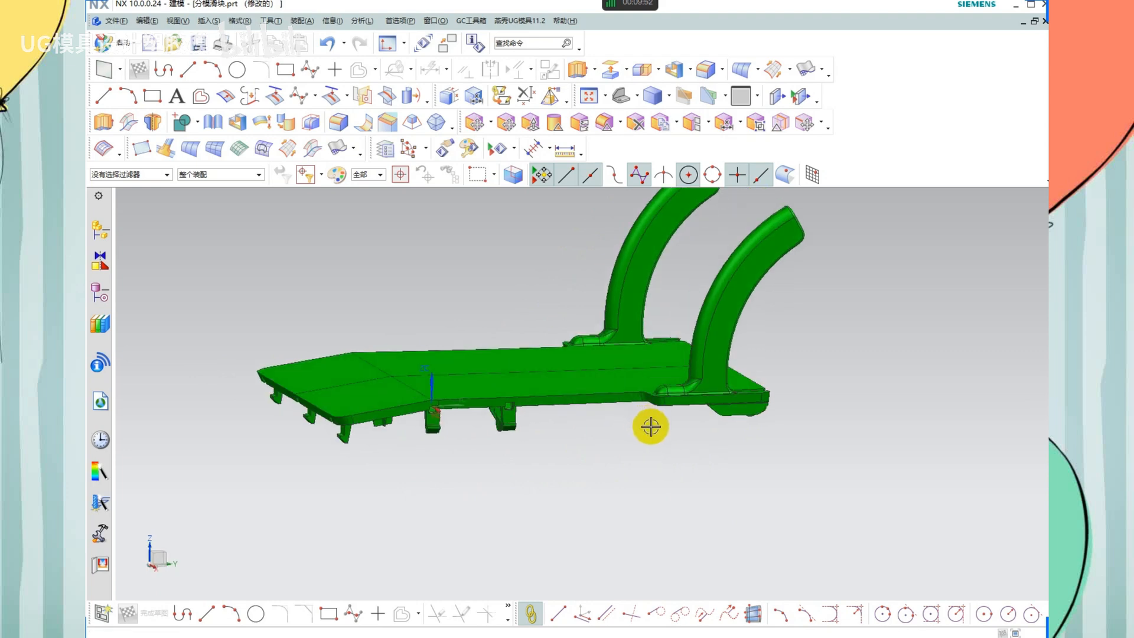
scroll(471, 299, down, 2)
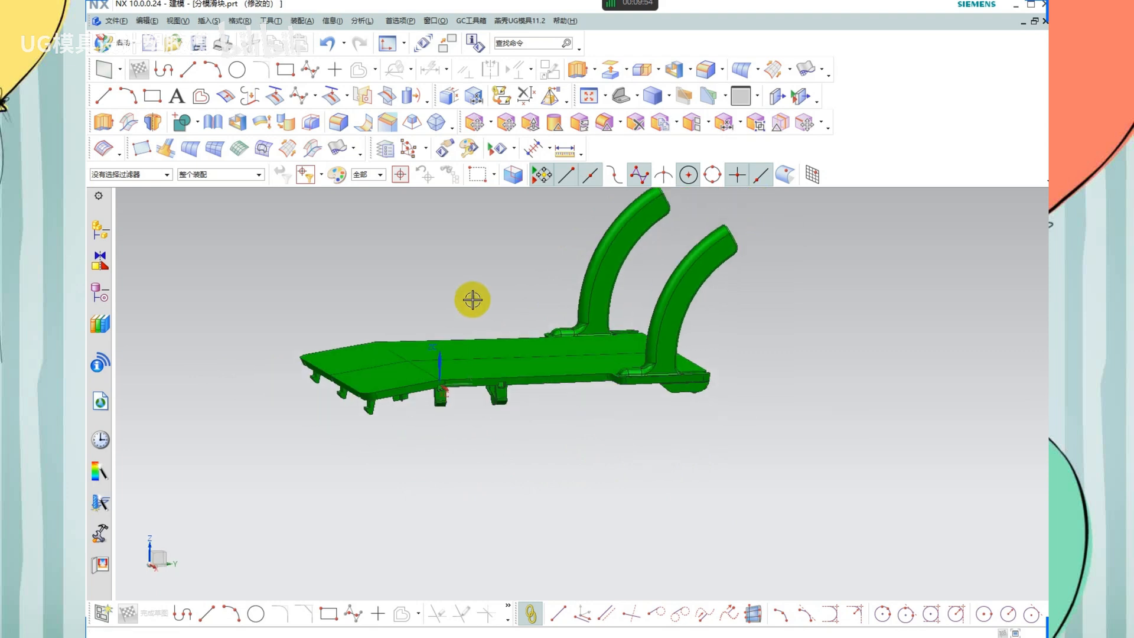
middle_drag(637, 362, 638, 380)
shift+middle_drag(570, 342, 587, 390)
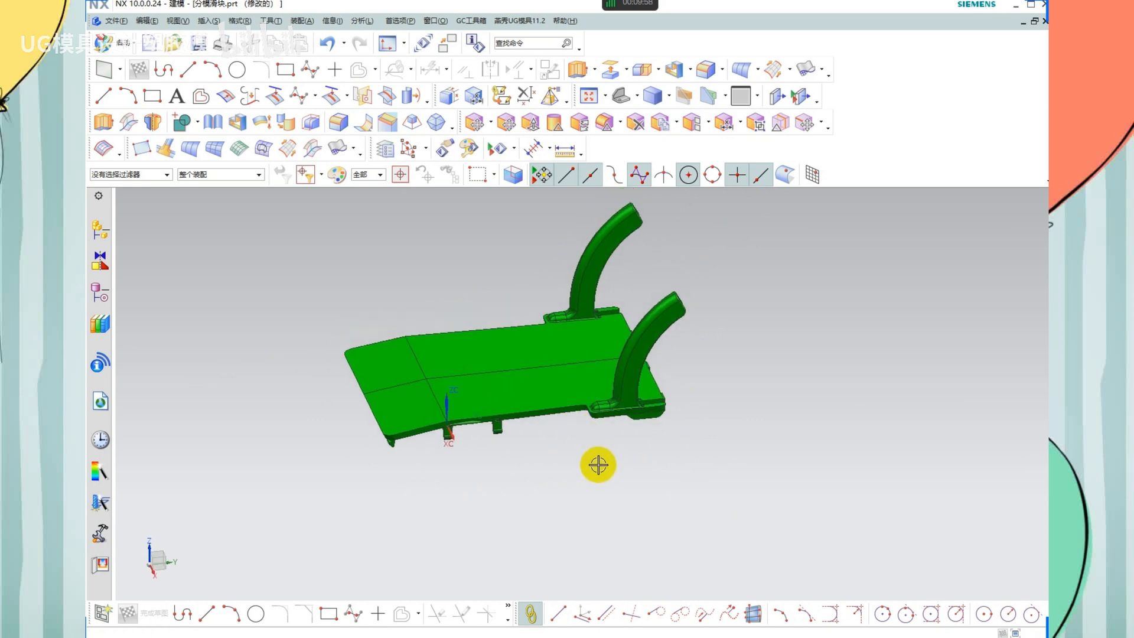
middle_drag(597, 465, 599, 464)
middle_drag(599, 464, 600, 459)
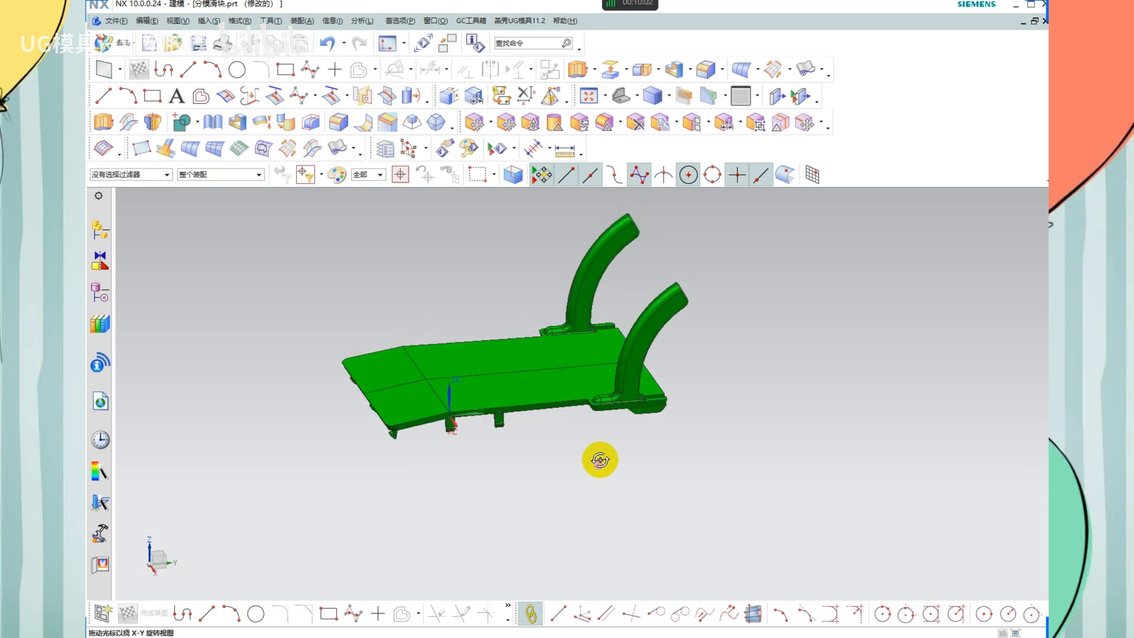
middle_drag(600, 459, 508, 325)
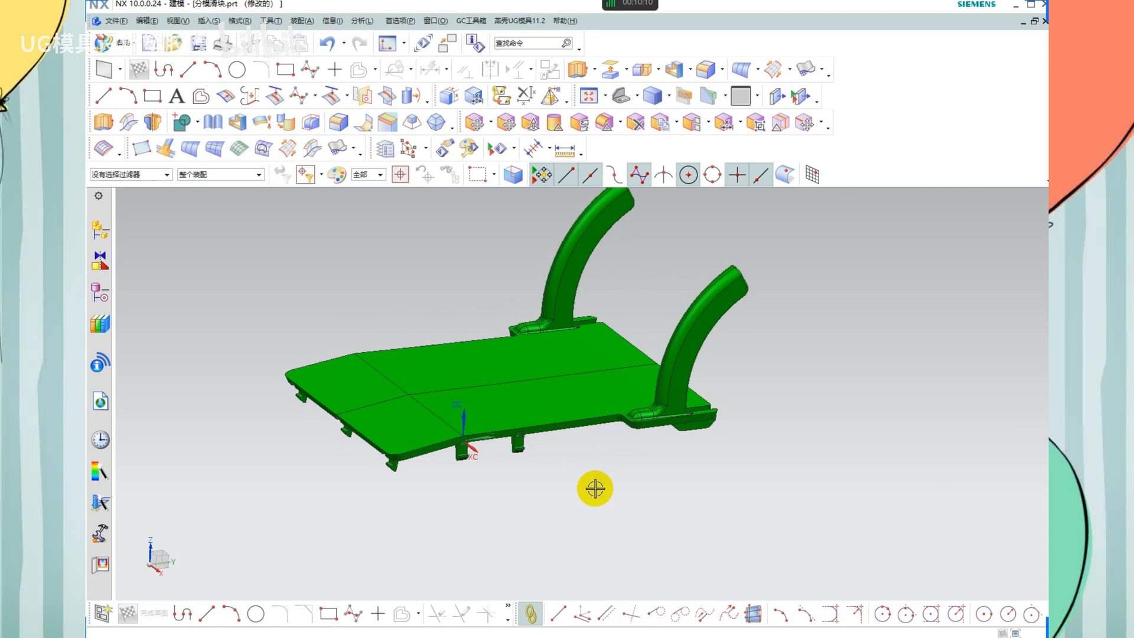
middle_drag(648, 448, 628, 478)
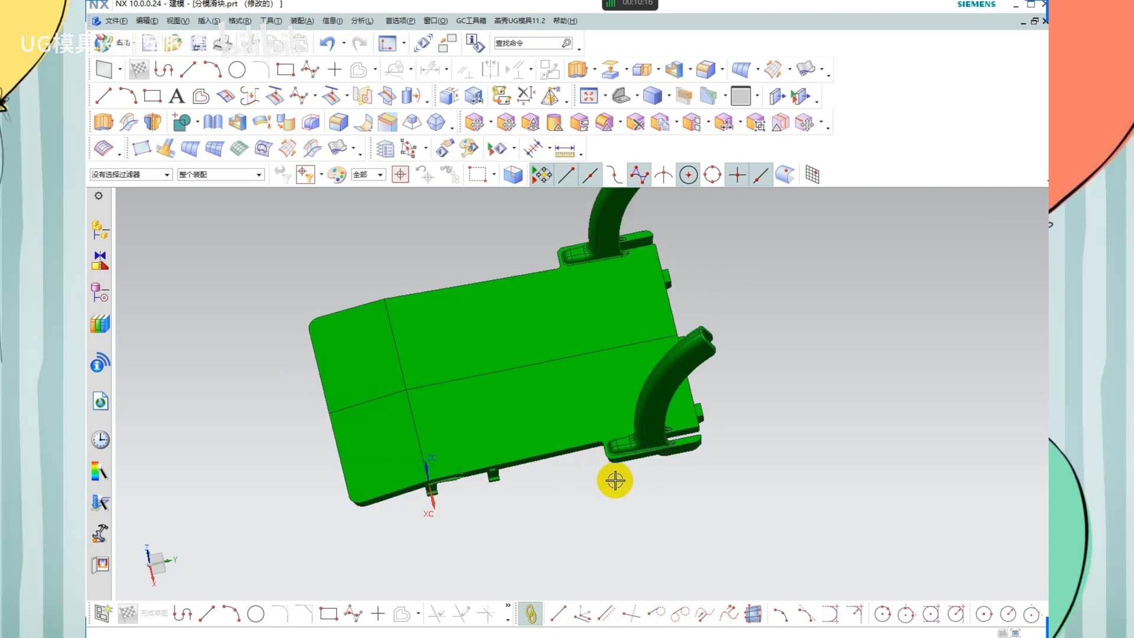
middle_drag(605, 496, 608, 372)
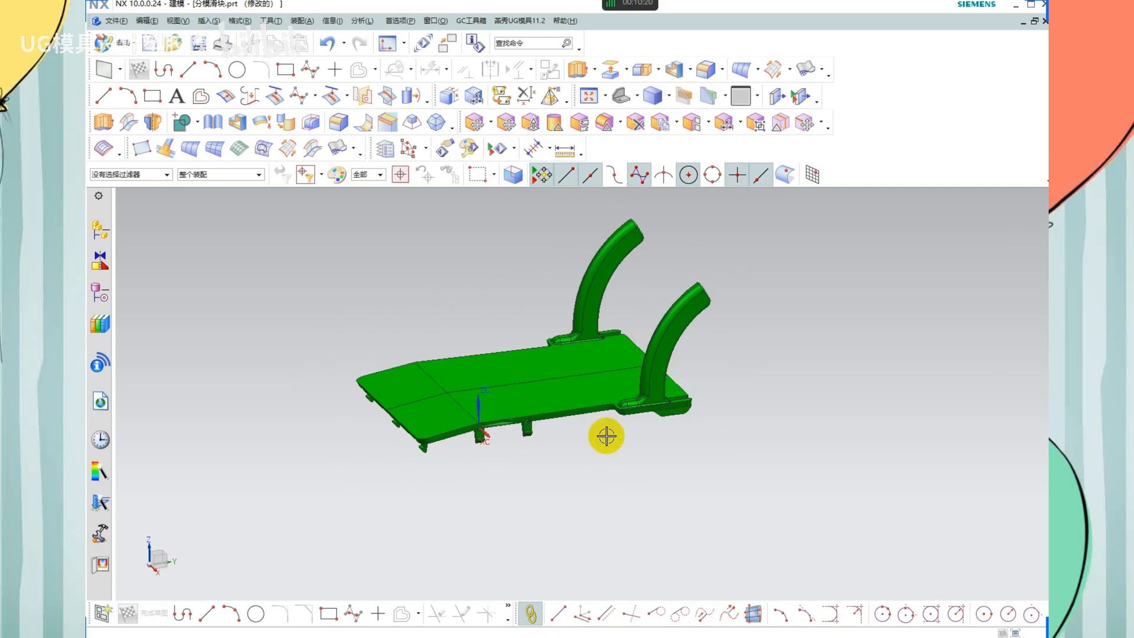
middle_drag(609, 440, 608, 439)
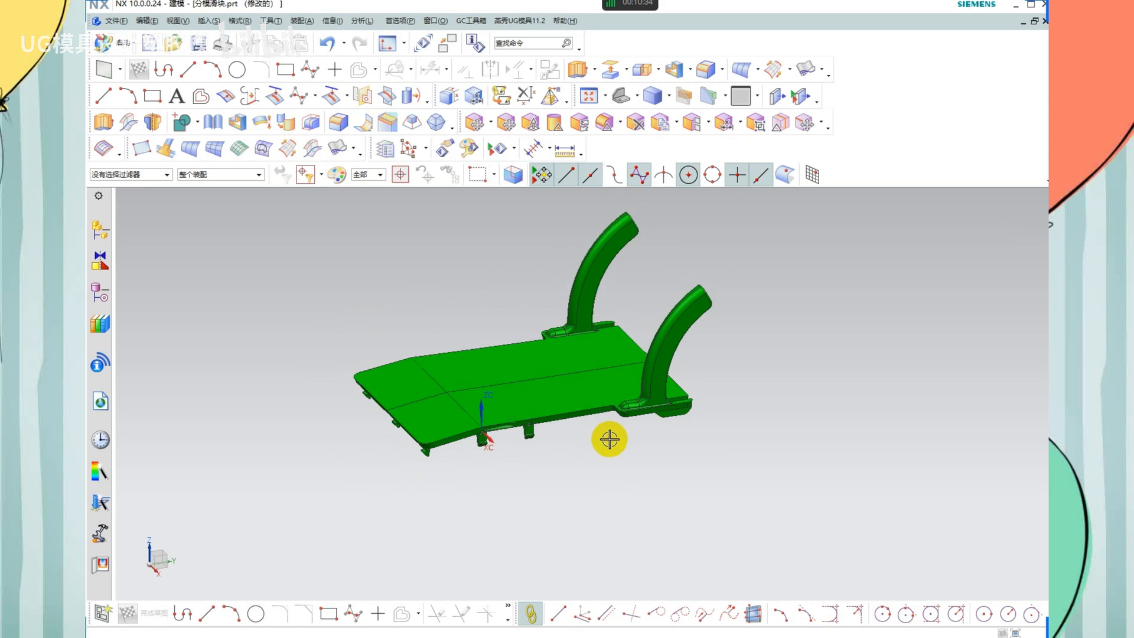
Start a face slope analysis for the product and open its reference vector definition
click(360, 22)
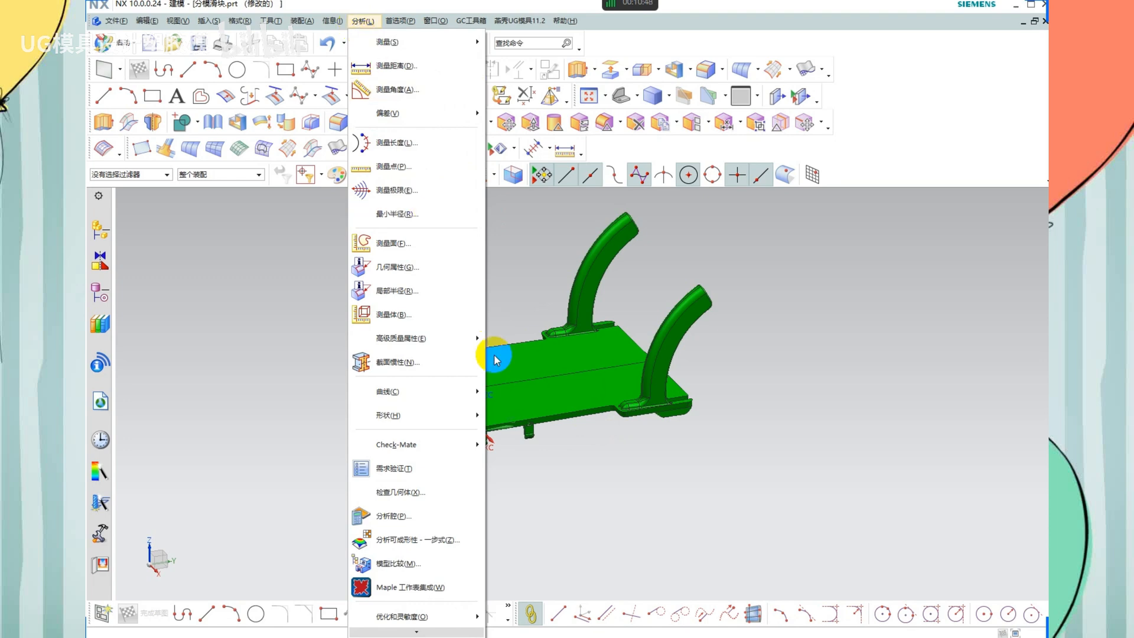
mouse_move(449, 414)
click(524, 478)
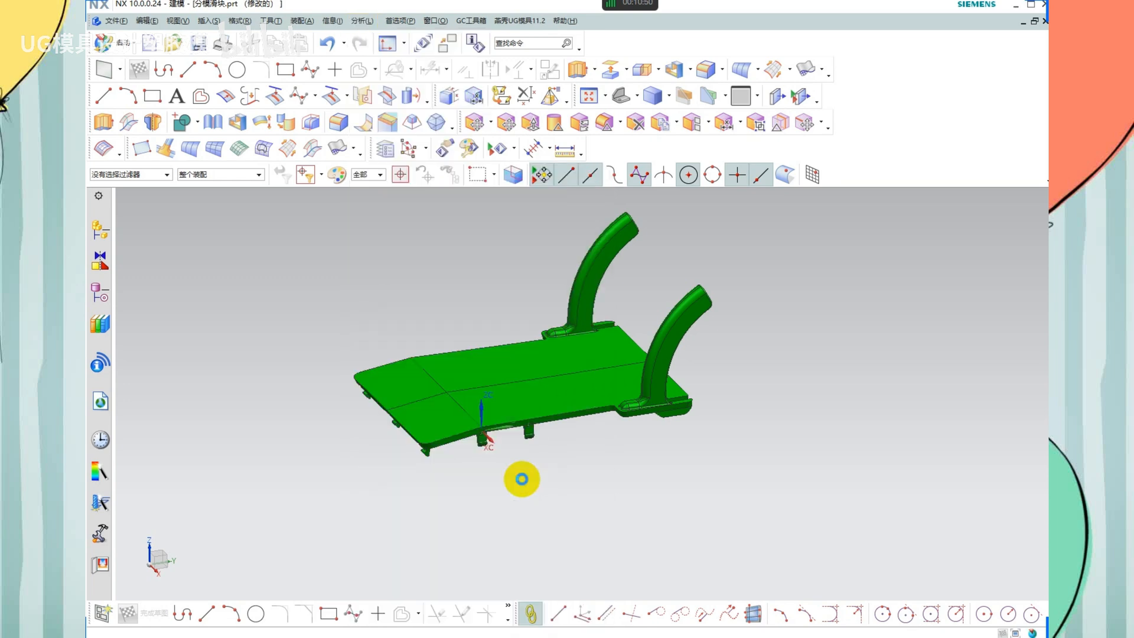
drag(222, 197, 235, 149)
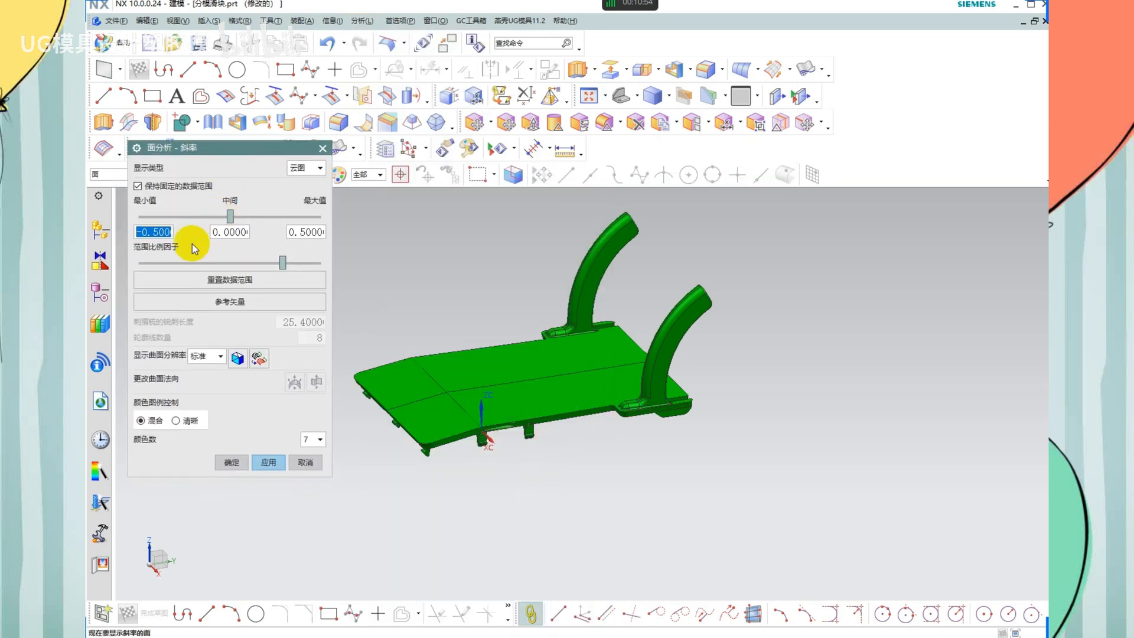
drag(127, 234, 156, 232)
drag(284, 241, 353, 241)
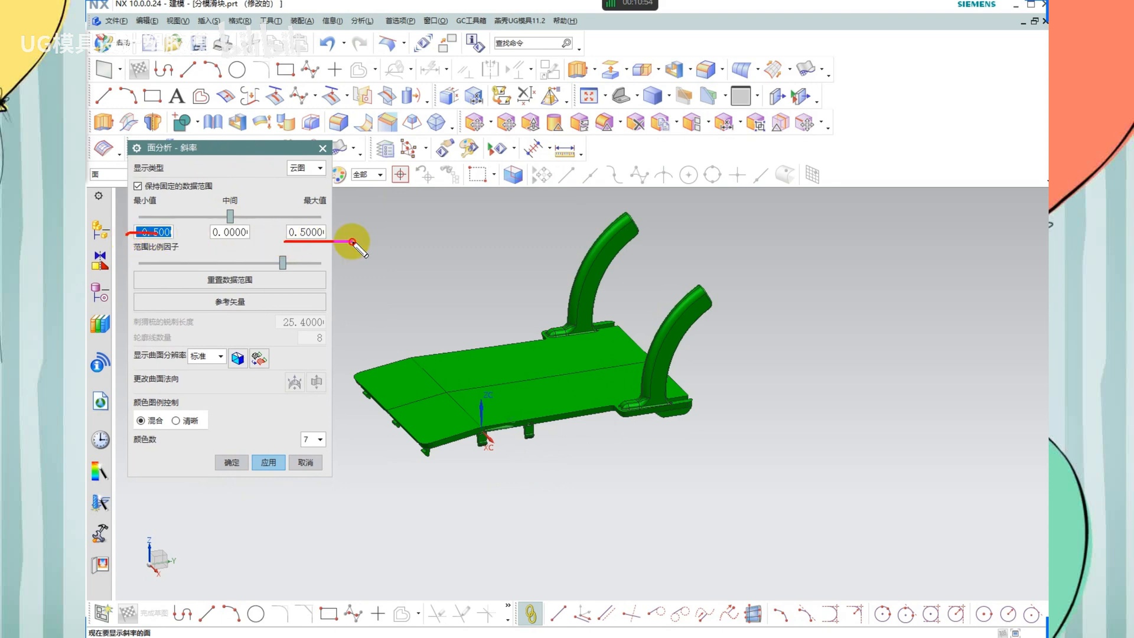
mouse_move(235, 220)
mouse_down()
mouse_move(213, 237)
mouse_move(231, 240)
mouse_move(242, 217)
mouse_up()
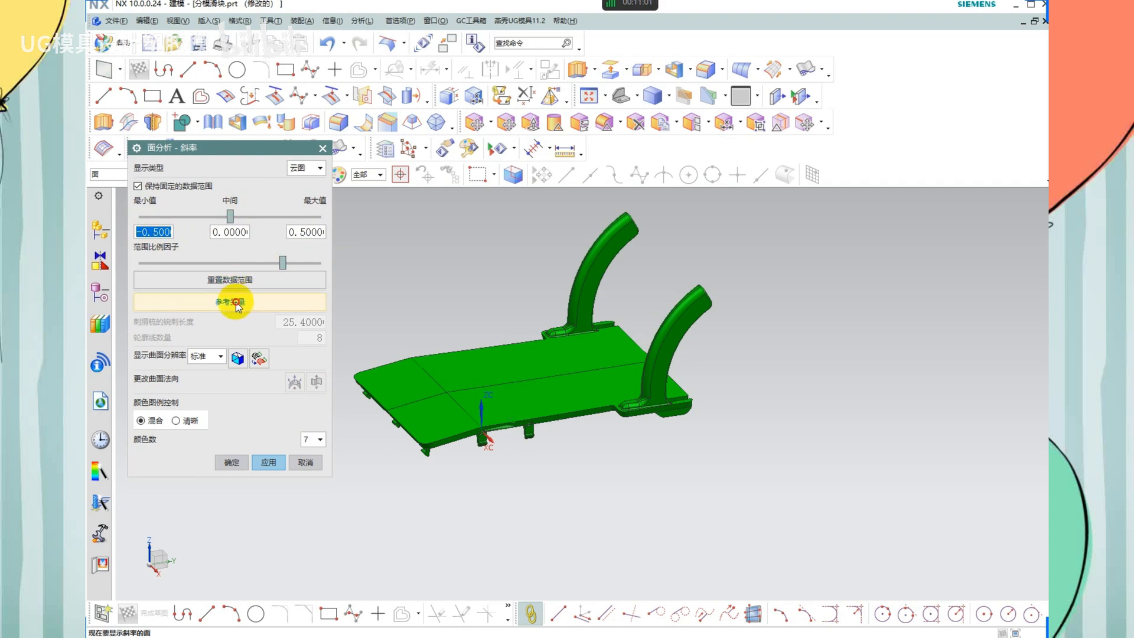
click(239, 301)
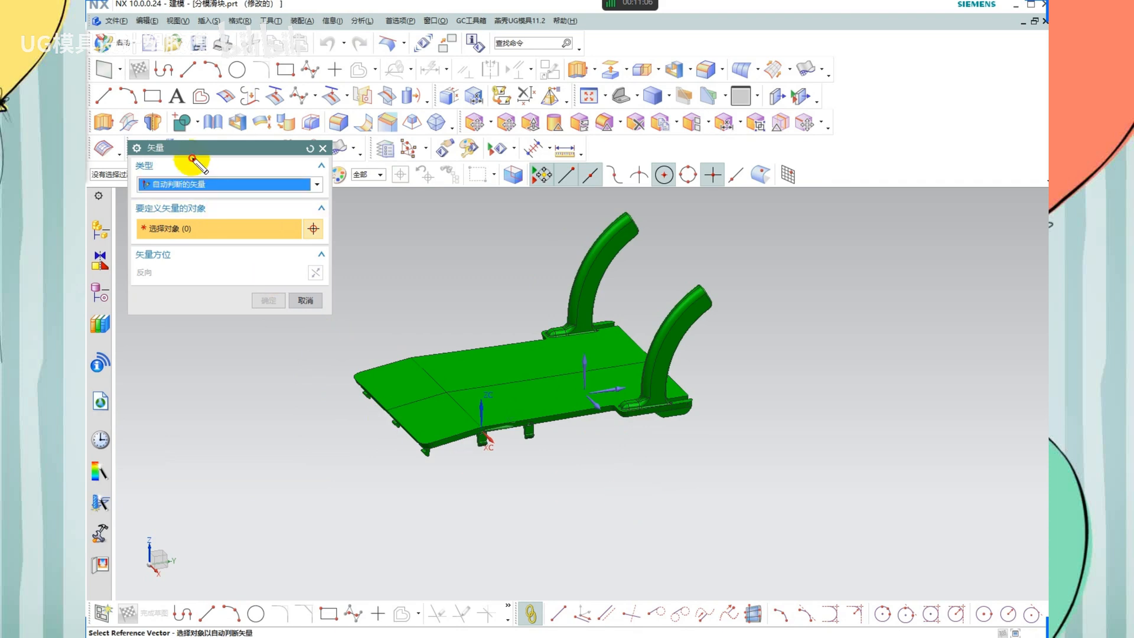
mouse_move(198, 160)
mouse_down()
mouse_move(202, 187)
mouse_move(178, 161)
mouse_up()
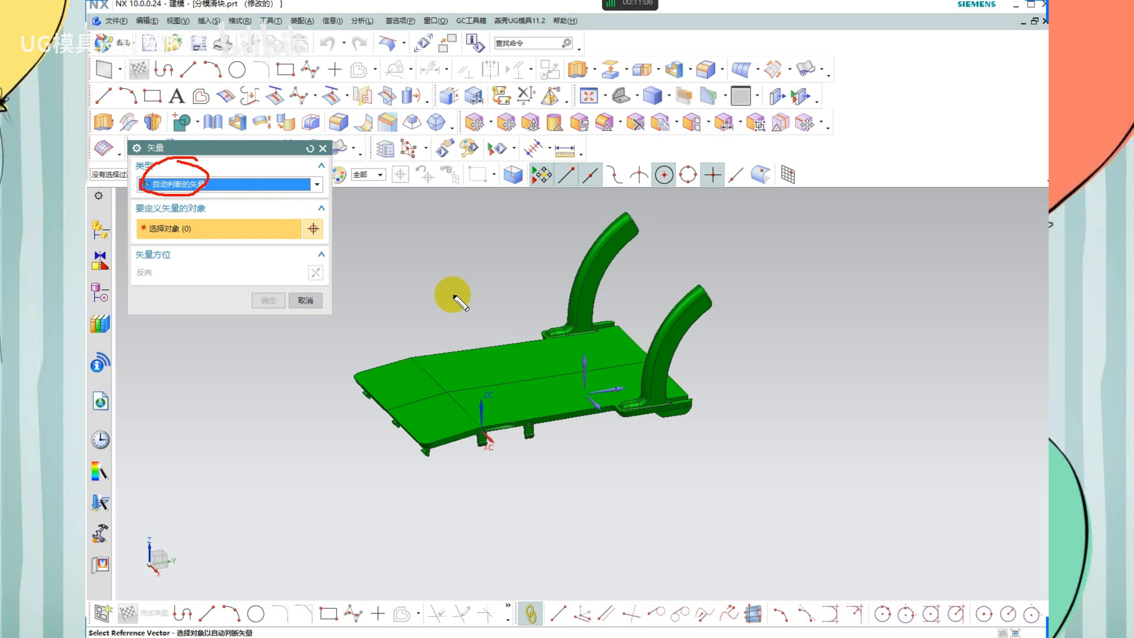
mouse_move(475, 410)
mouse_down()
mouse_move(508, 411)
mouse_move(520, 433)
mouse_move(481, 459)
mouse_move(504, 458)
mouse_up()
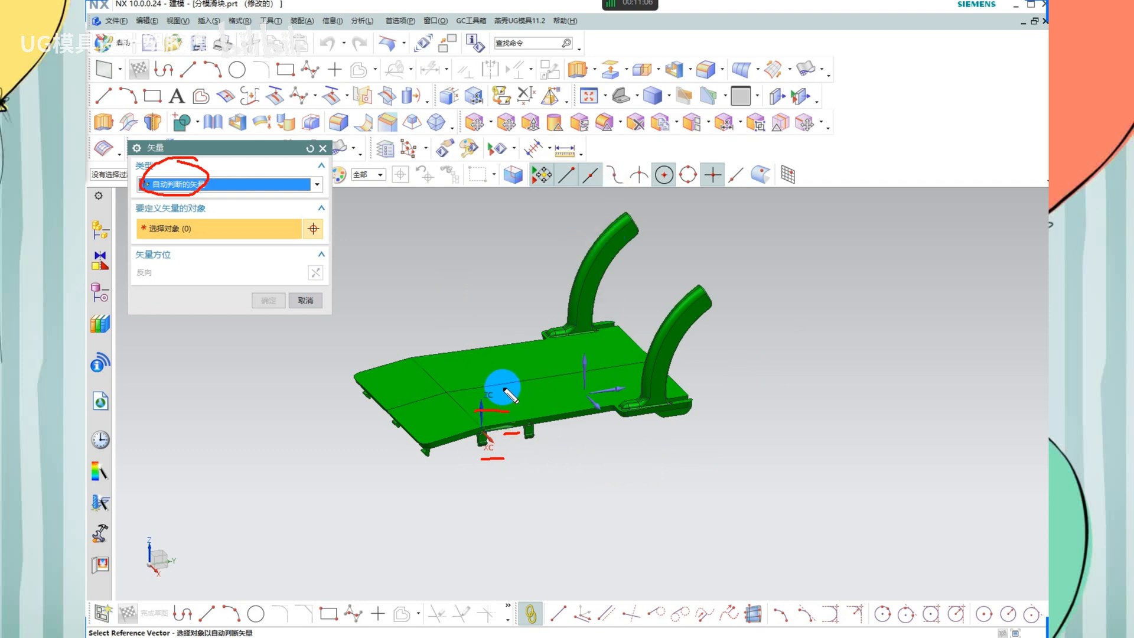
mouse_move(498, 385)
mouse_down()
mouse_move(471, 382)
mouse_move(512, 392)
mouse_up()
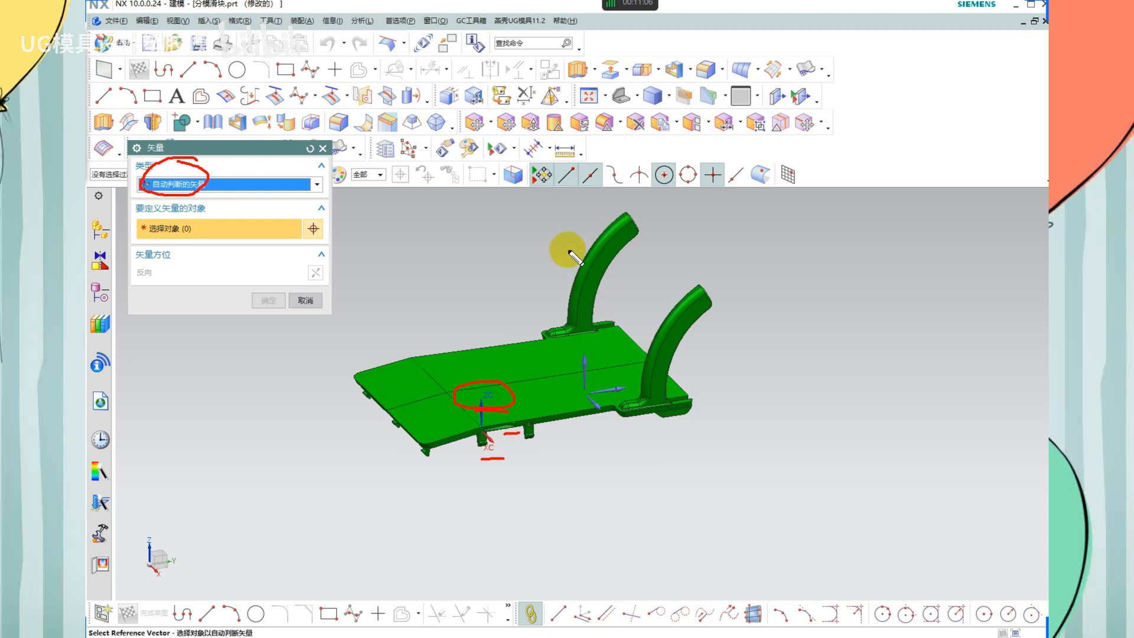
drag(567, 258, 559, 344)
drag(520, 249, 511, 293)
drag(572, 260, 590, 298)
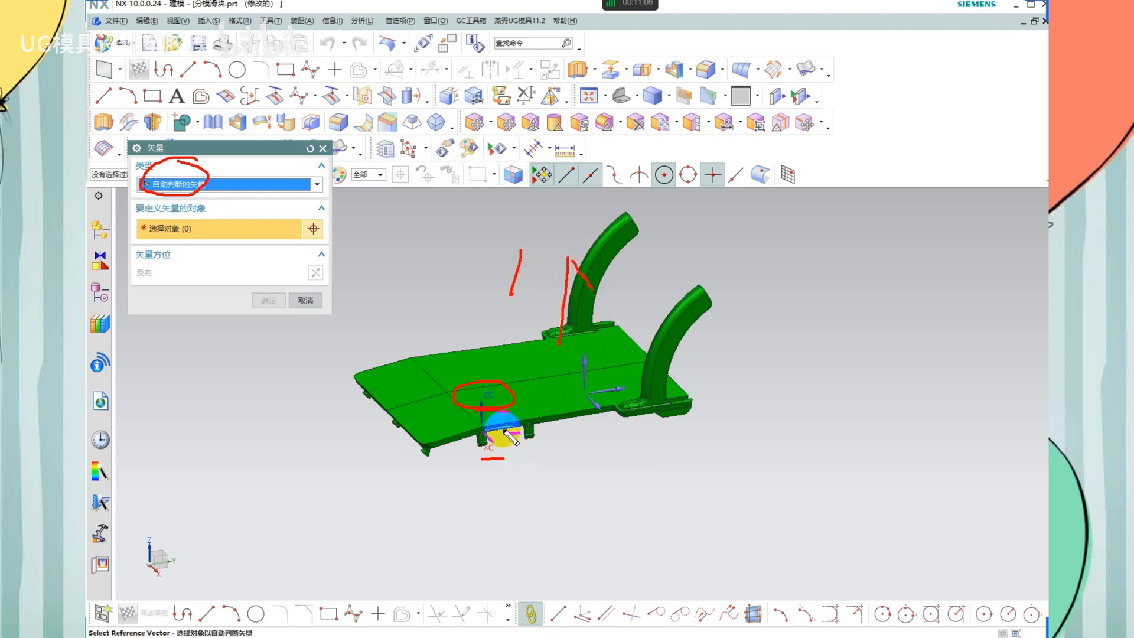
drag(505, 430, 513, 429)
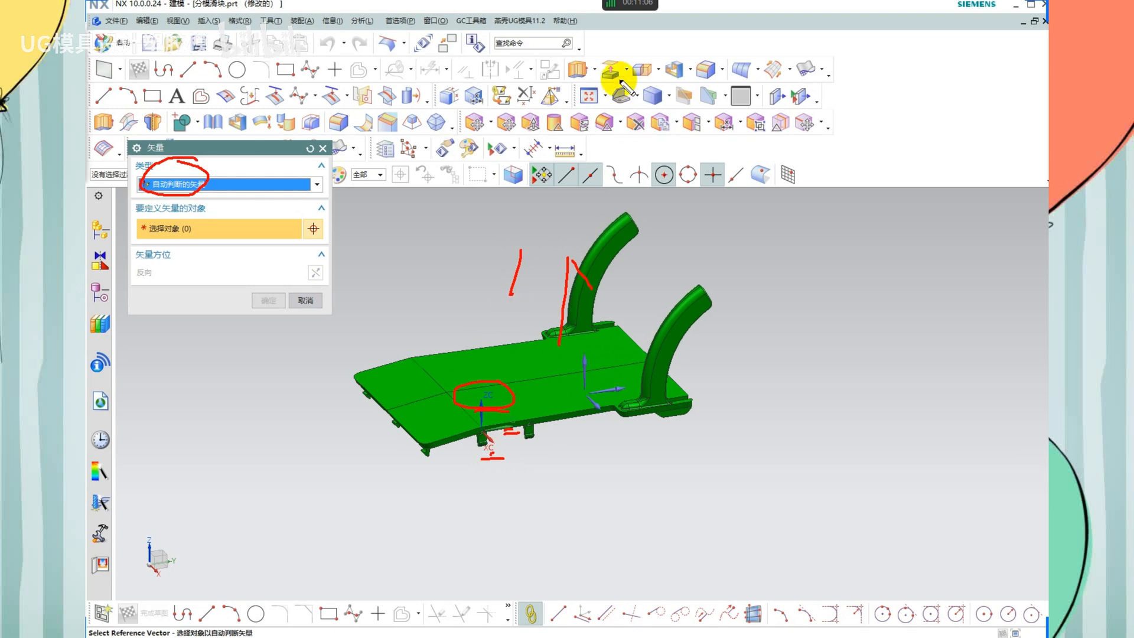
mouse_move(544, 13)
mouse_down()
mouse_move(479, 25)
mouse_move(545, 17)
mouse_up()
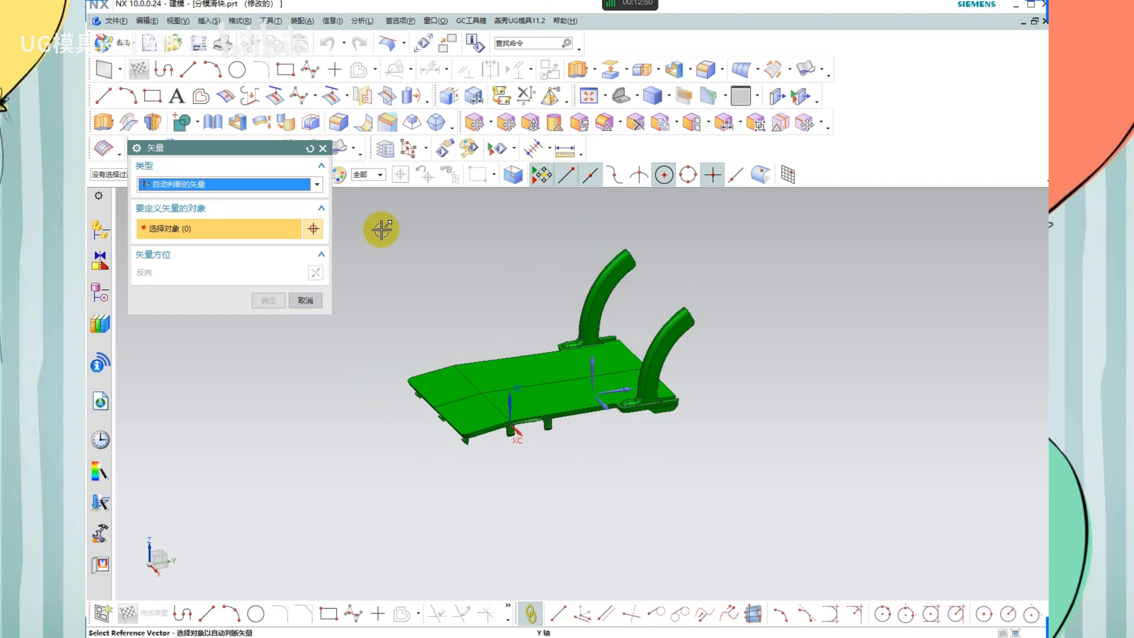
Set the slope analysis reference vector to the positive Z-axis direction and accept it
middle_drag(603, 388, 621, 361)
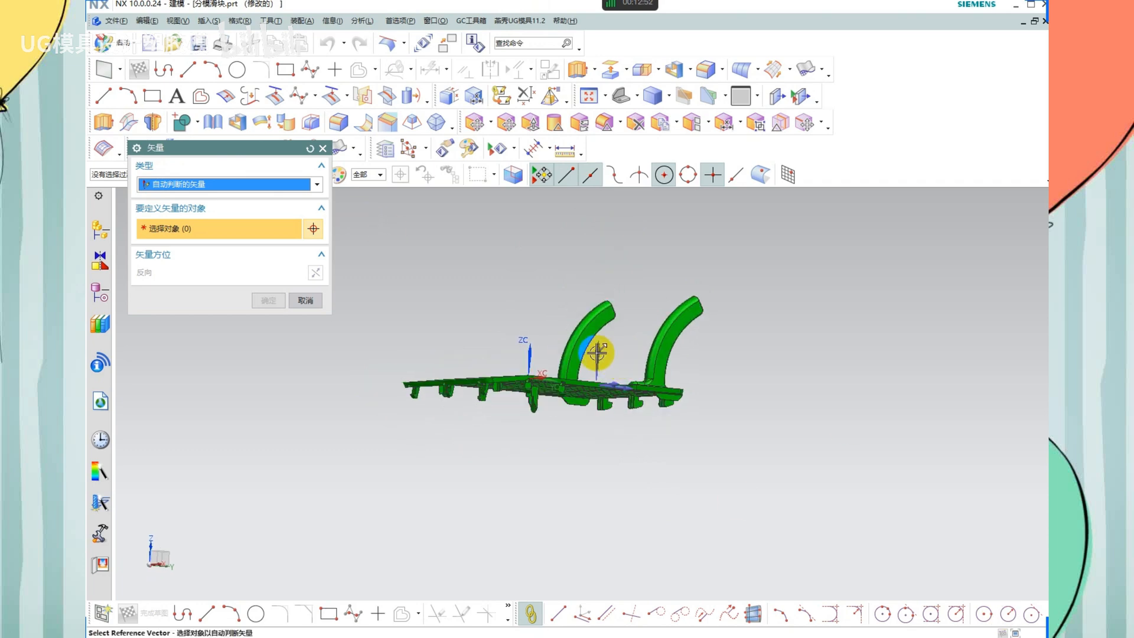
click(597, 352)
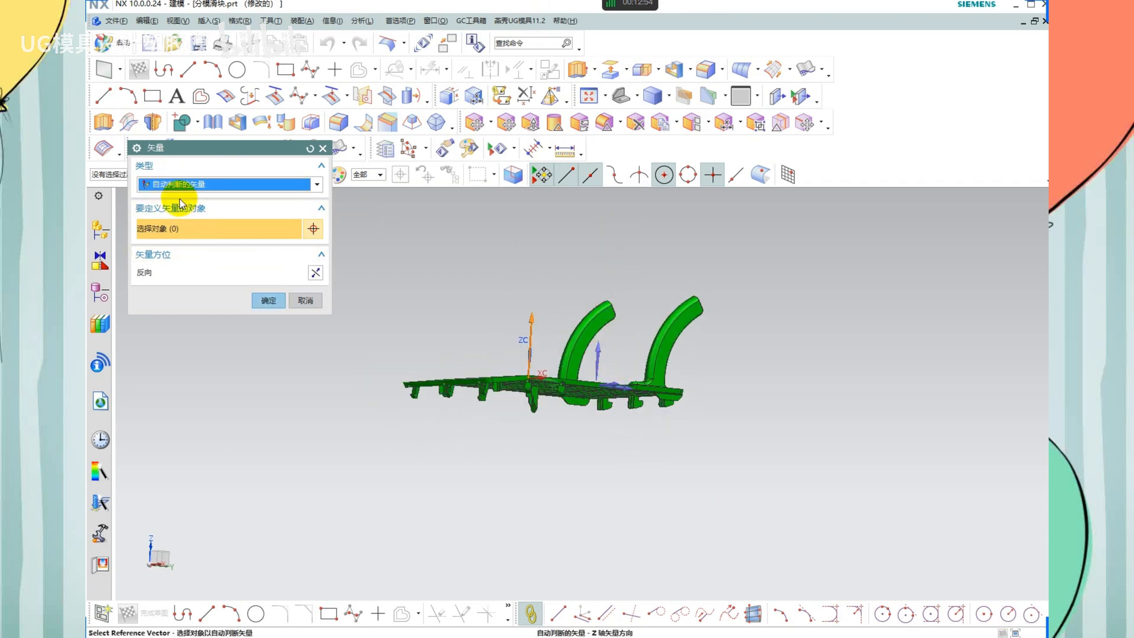
click(267, 300)
Apply the slope analysis to all faces of the product and cancel the save reminder
middle_drag(506, 307, 522, 351)
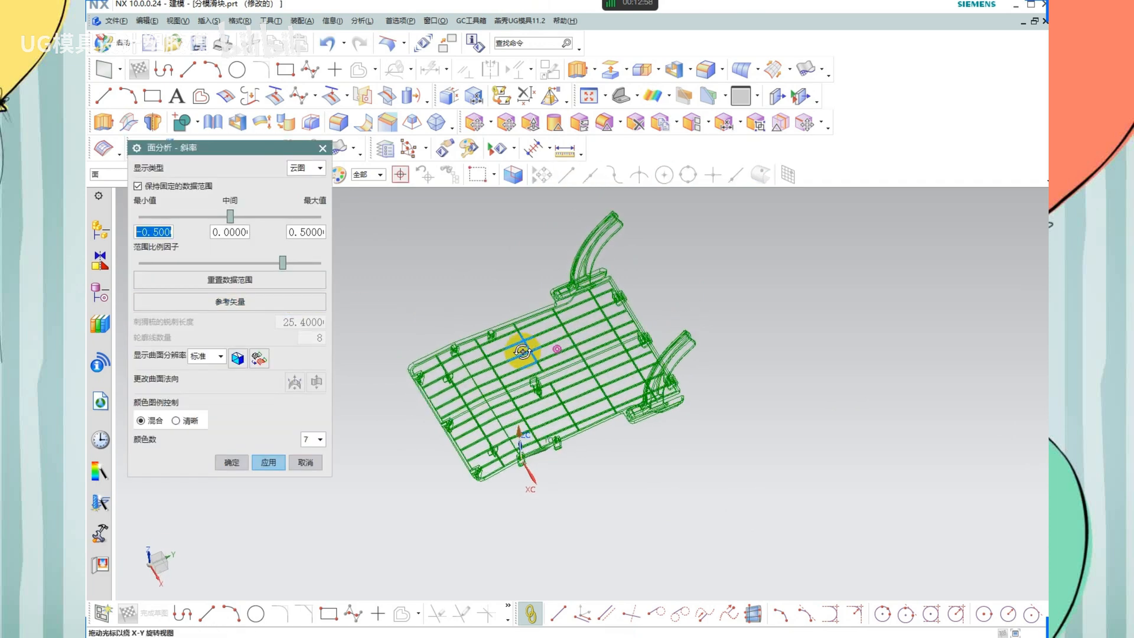
shift+middle_drag(752, 403, 767, 413)
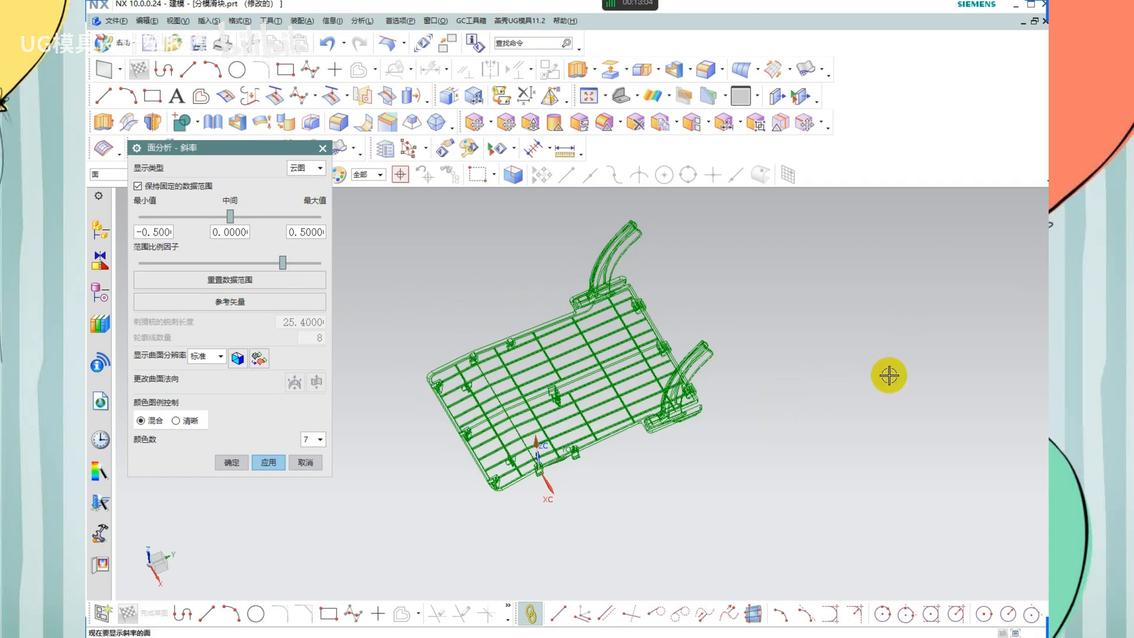
mouse_move(727, 435)
middle_down()
mouse_move(736, 407)
mouse_move(732, 435)
middle_up()
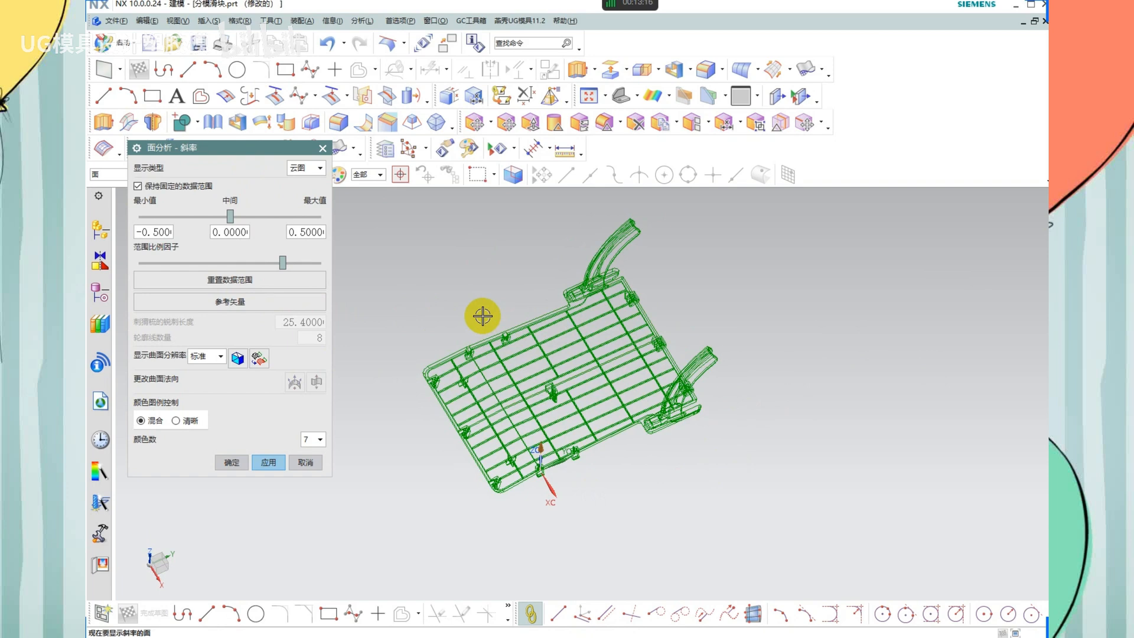
scroll(600, 358, down, 2)
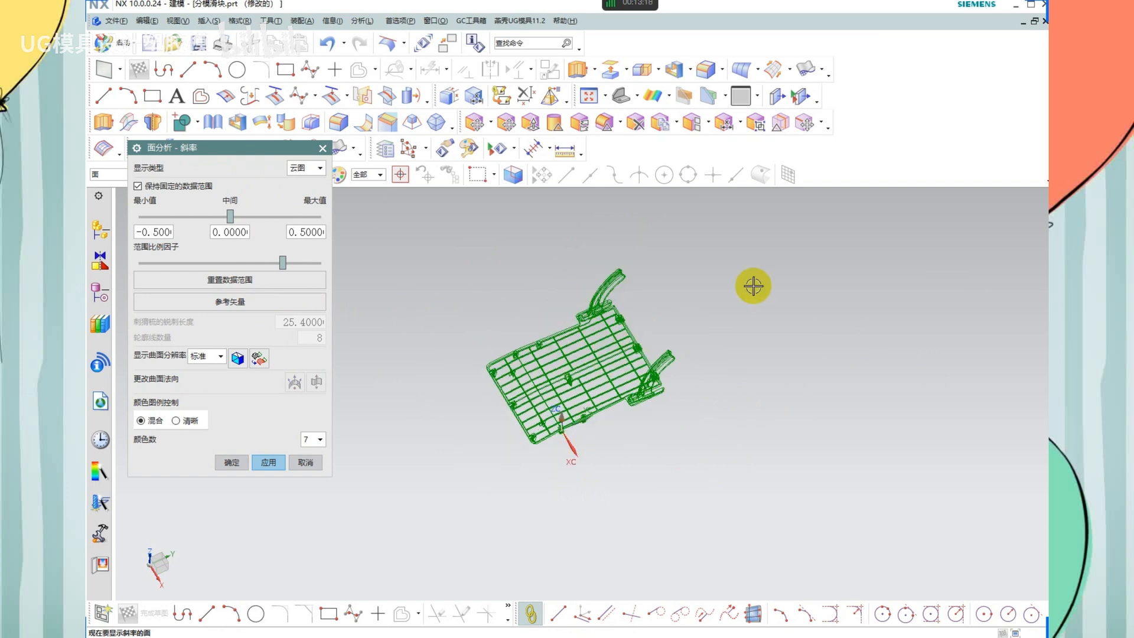
drag(828, 224, 376, 520)
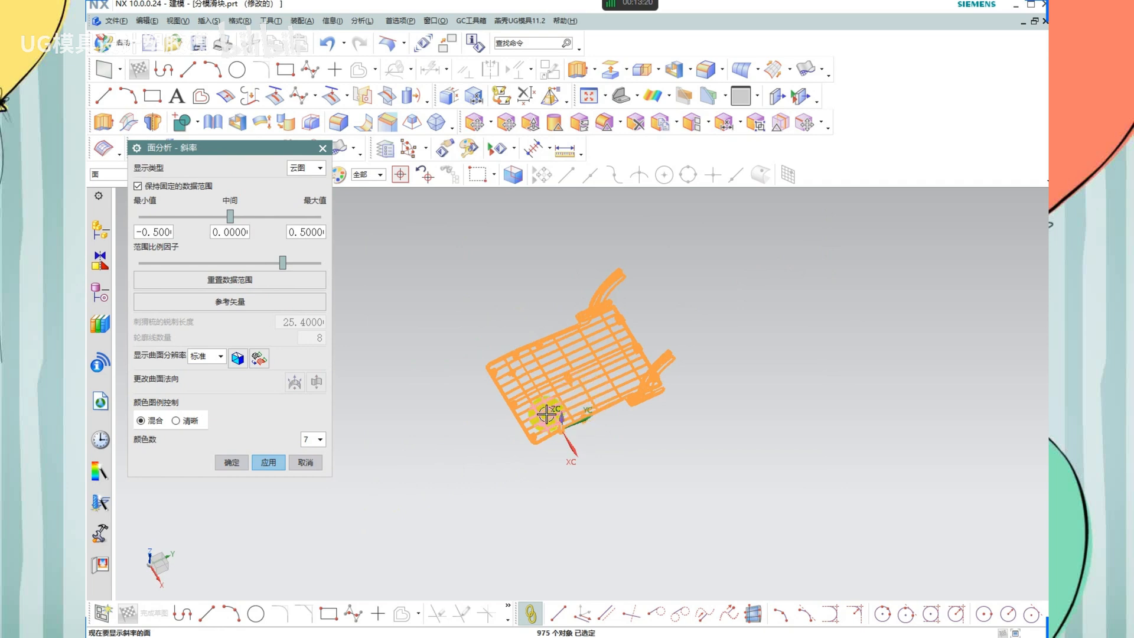
click(559, 380)
middle_drag(559, 380, 587, 397)
scroll(632, 440, up, 1)
drag(847, 238, 412, 506)
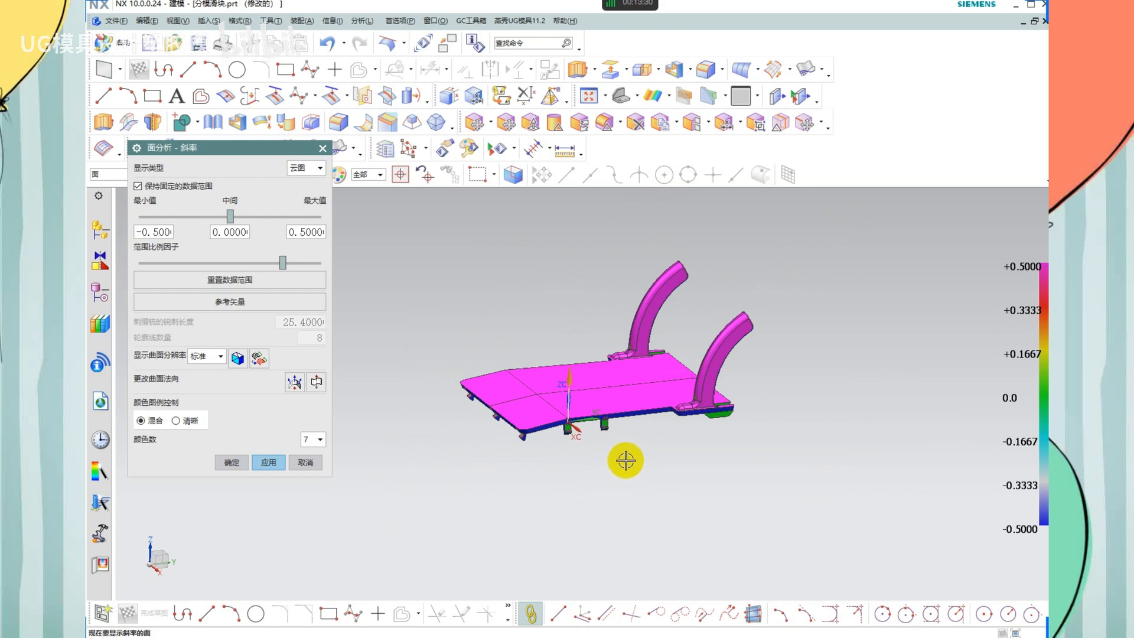
click(230, 465)
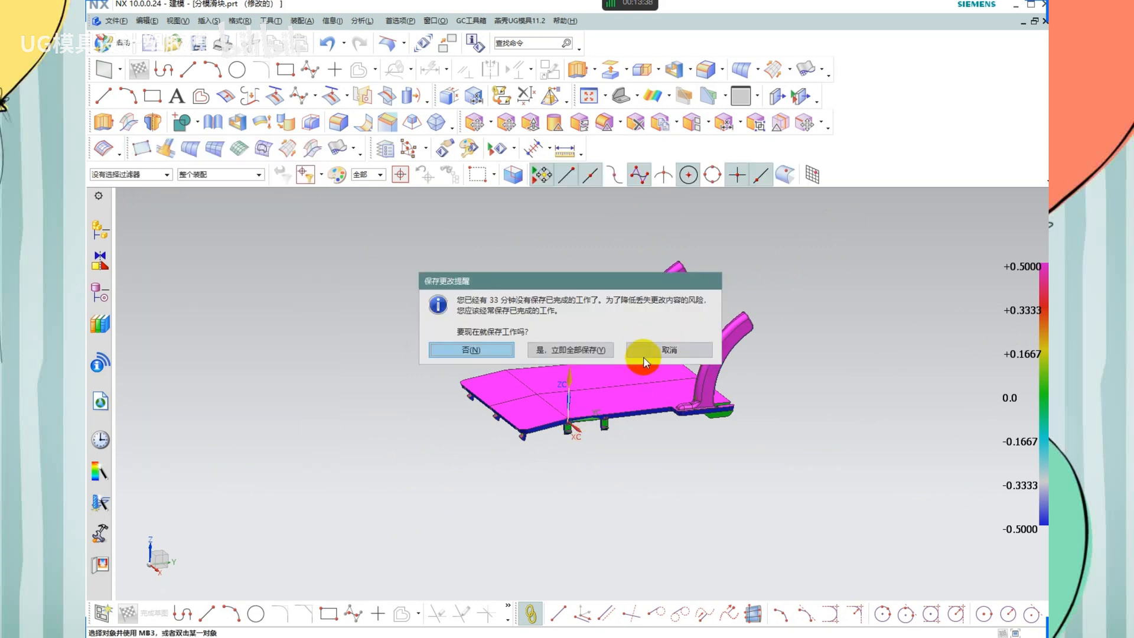
click(644, 351)
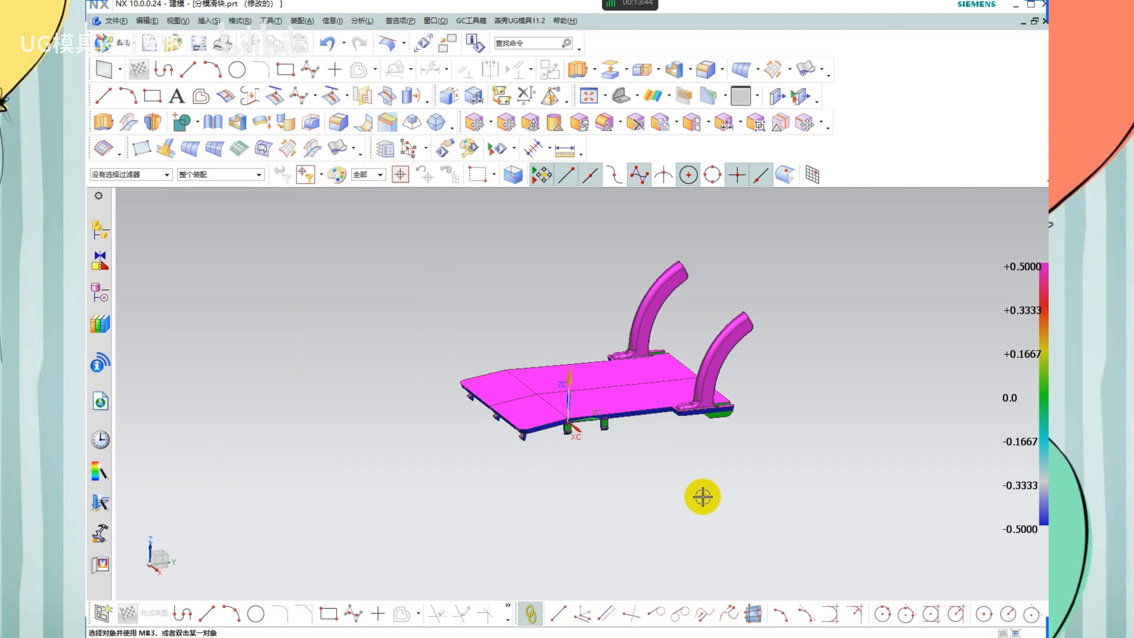
Create a bounding block on the flat plate face near the front curved arm and check its definition without changing it
key(b)
click(655, 401)
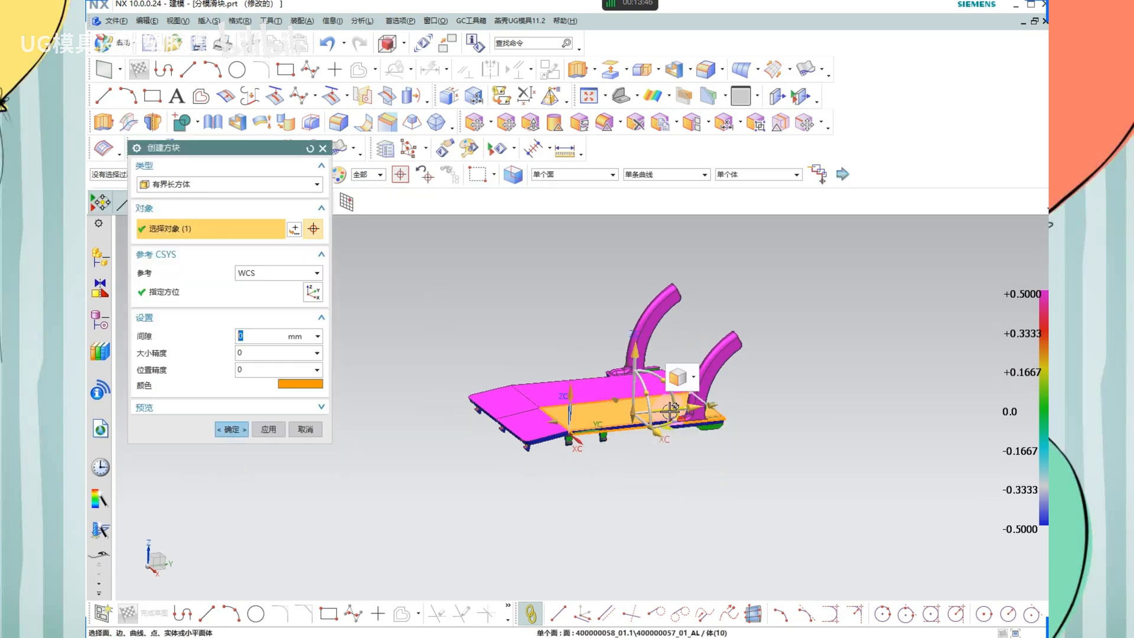
scroll(669, 412, up, 3)
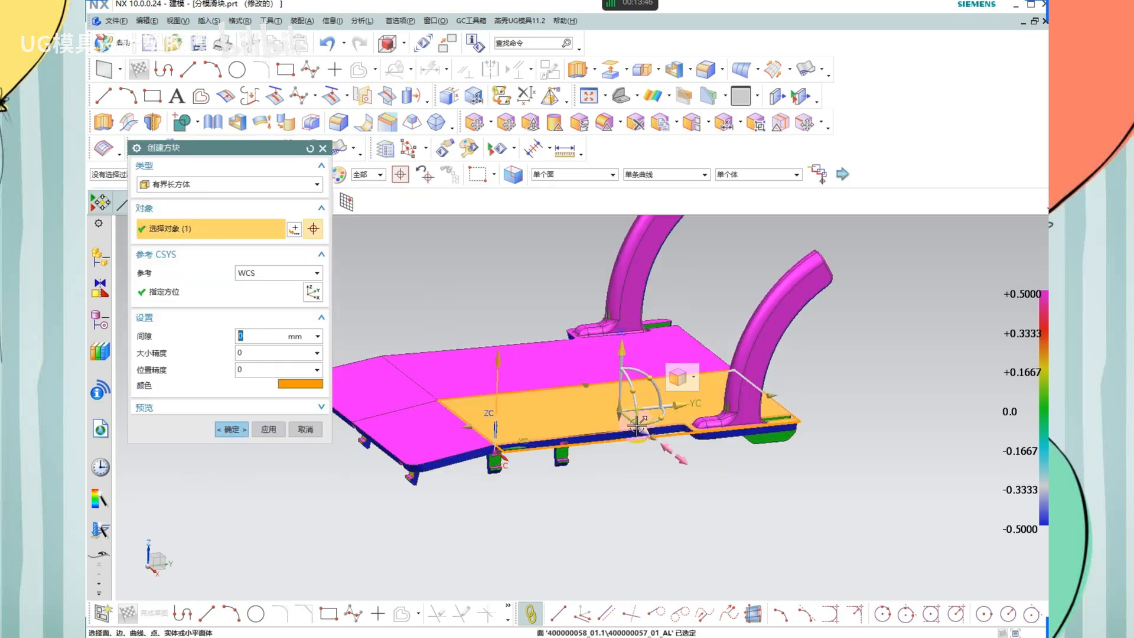
middle_click(669, 431)
mouse_move(670, 365)
middle_down()
mouse_move(669, 384)
mouse_move(673, 372)
middle_up()
click(713, 346)
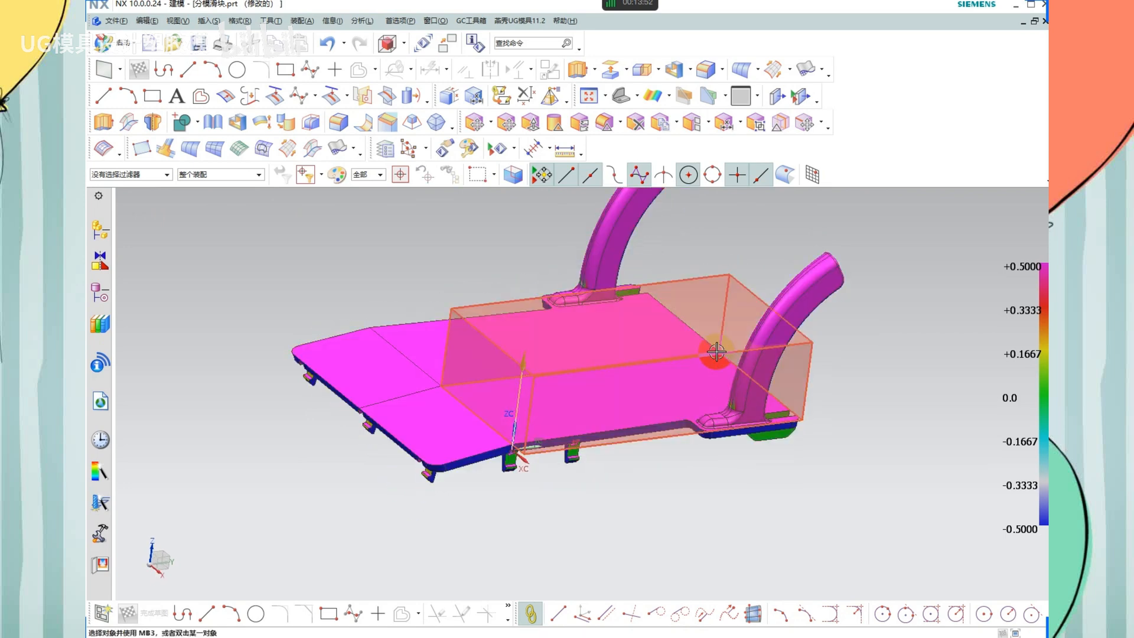
double_click(716, 352)
middle_click(774, 542)
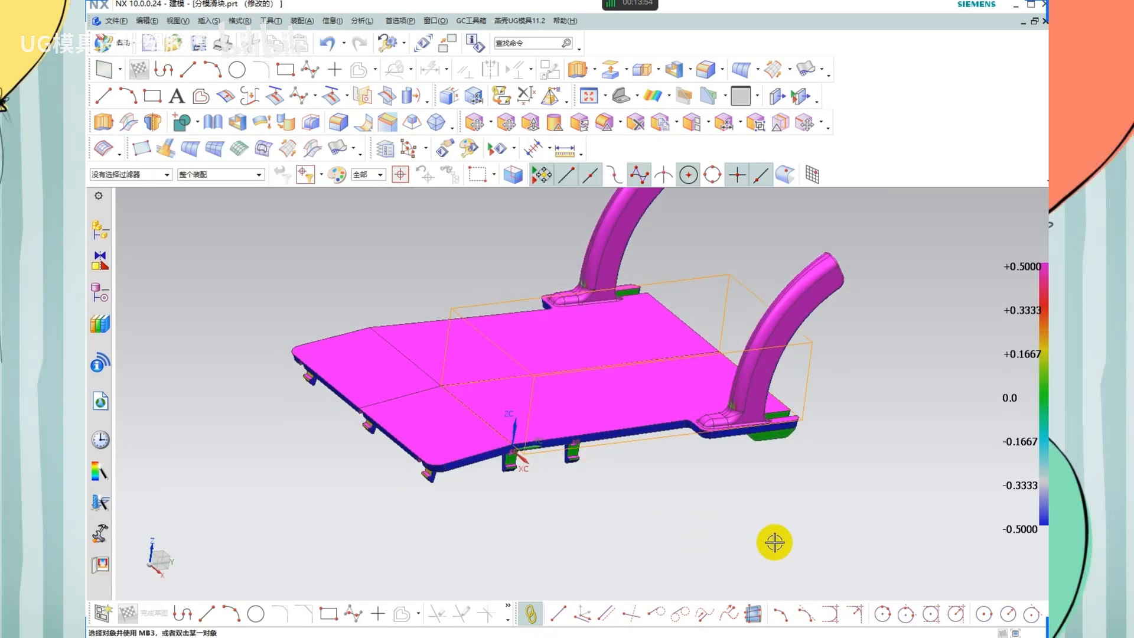
mouse_move(792, 483)
middle_down()
mouse_move(796, 491)
mouse_move(792, 480)
middle_up()
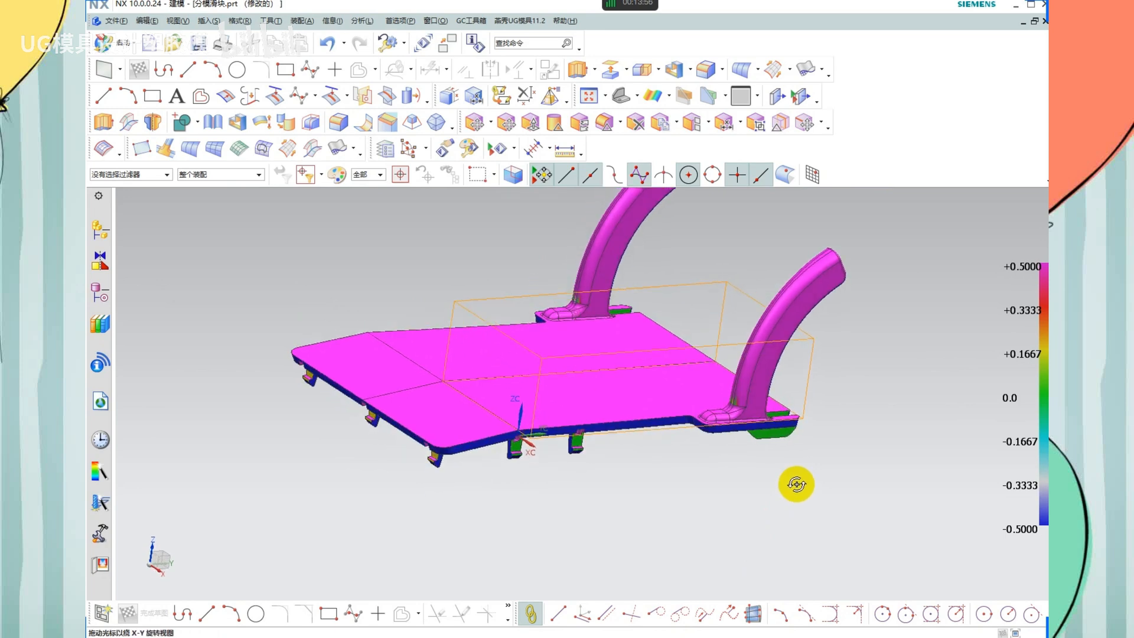
click(675, 333)
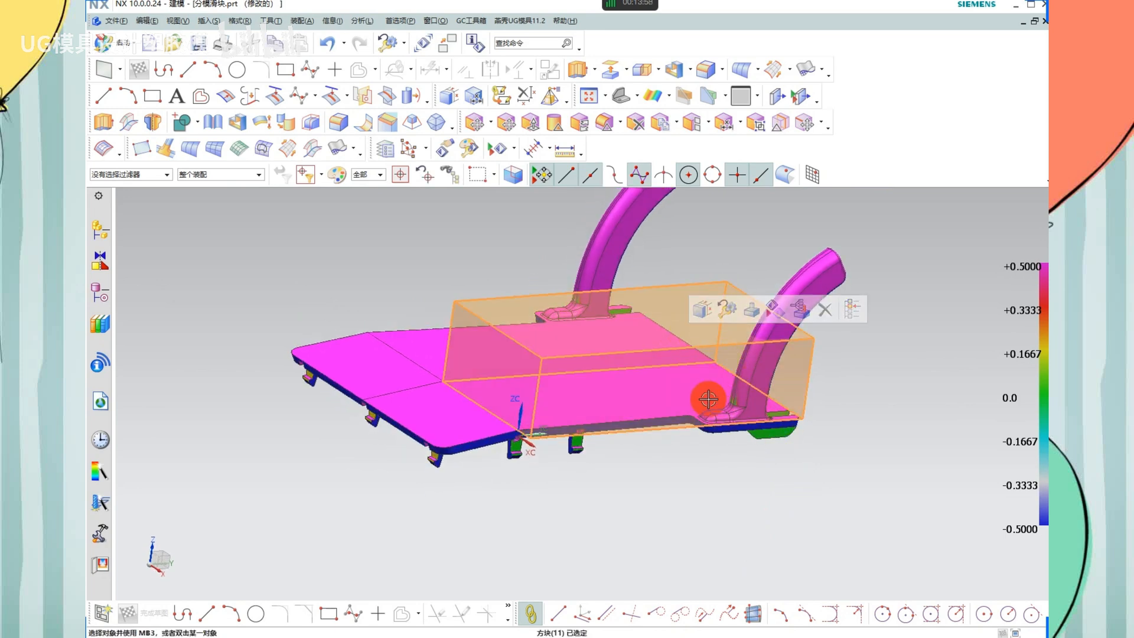
key(Escape)
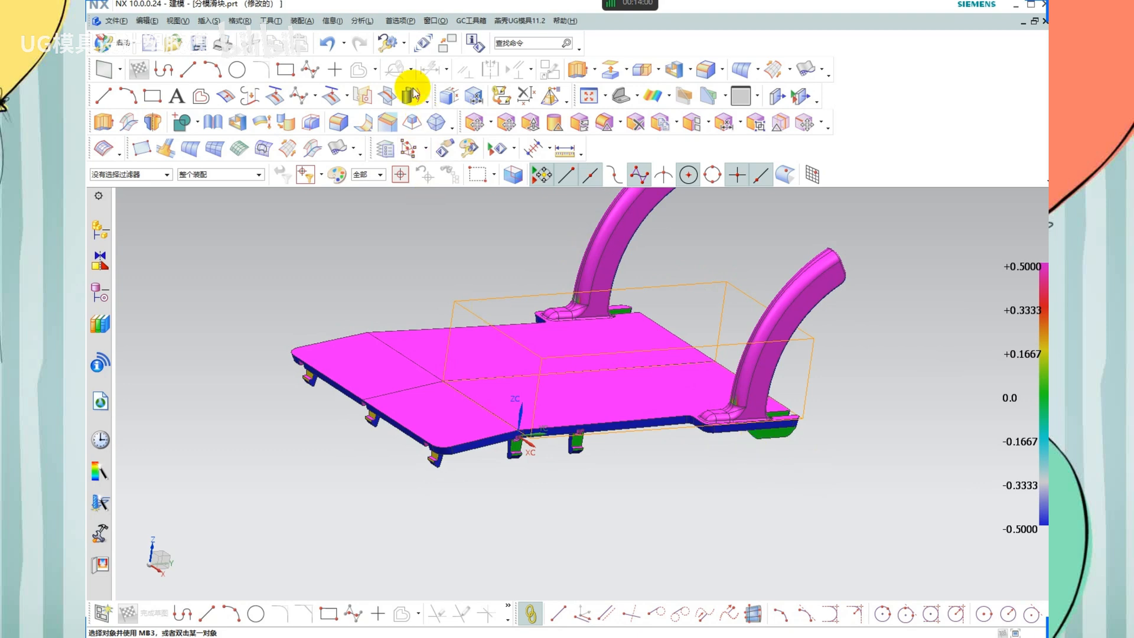
Run the face slope analysis on all six faces of the block and view its vertical sides
click(362, 21)
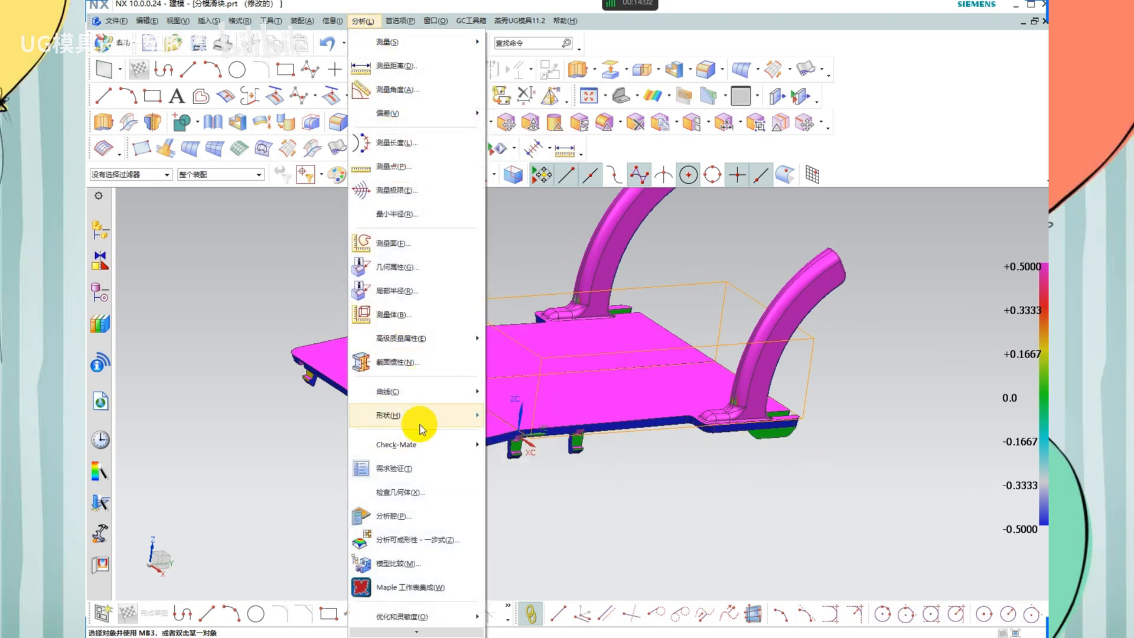
mouse_move(422, 415)
click(532, 473)
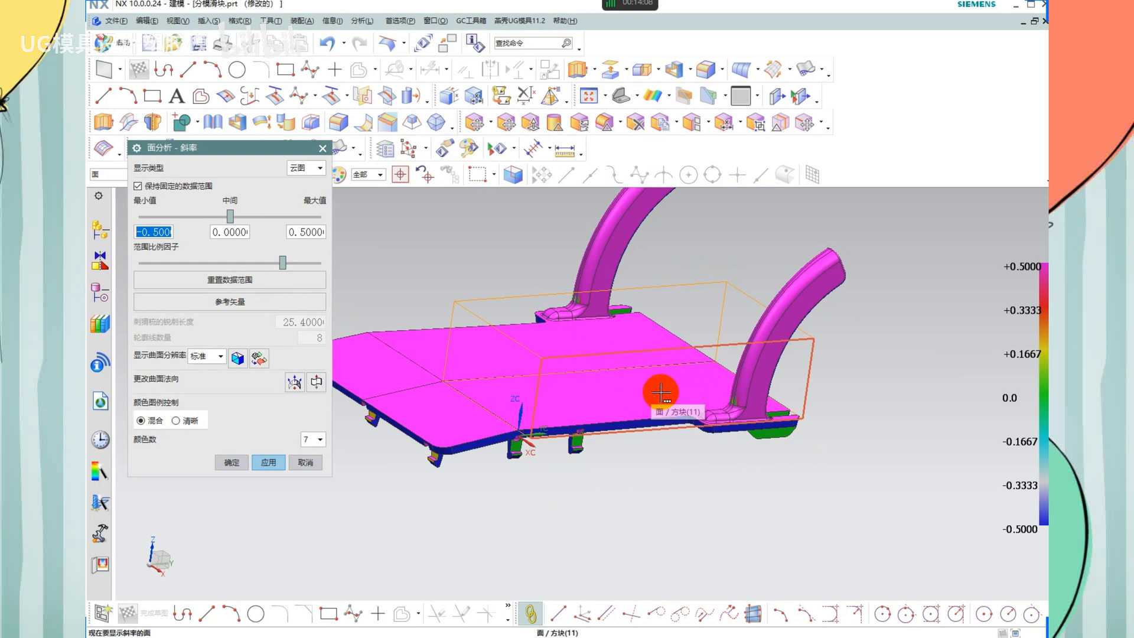
scroll(662, 392, down, 3)
drag(785, 239, 449, 472)
scroll(608, 378, up, 5)
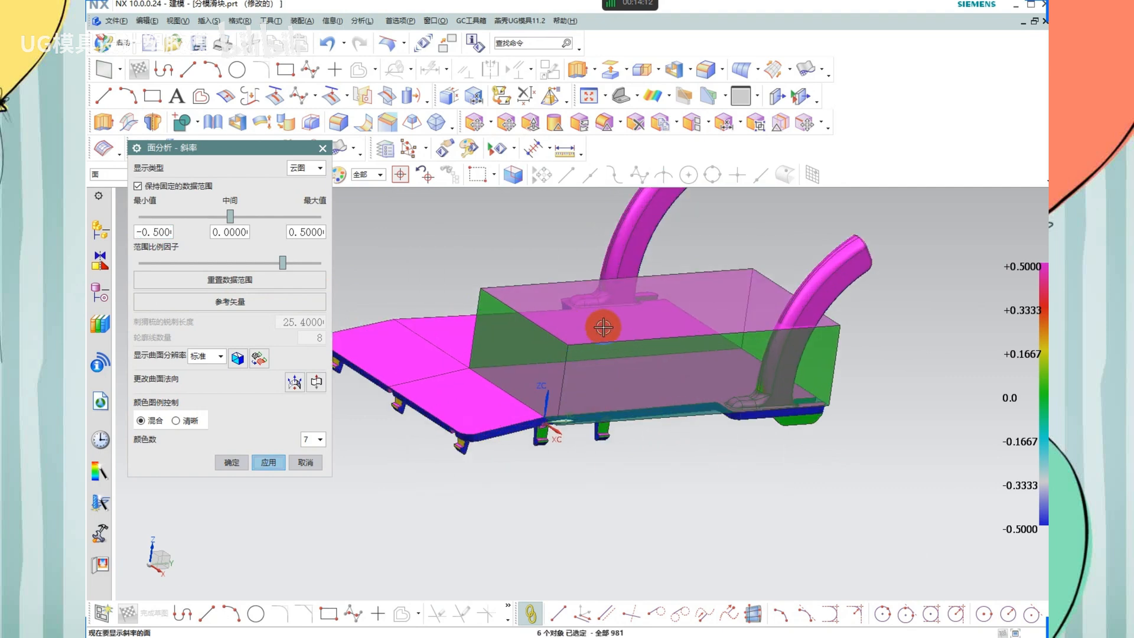
middle_drag(600, 321, 689, 328)
middle_click(691, 326)
Delete the bounding block from the product
click(693, 325)
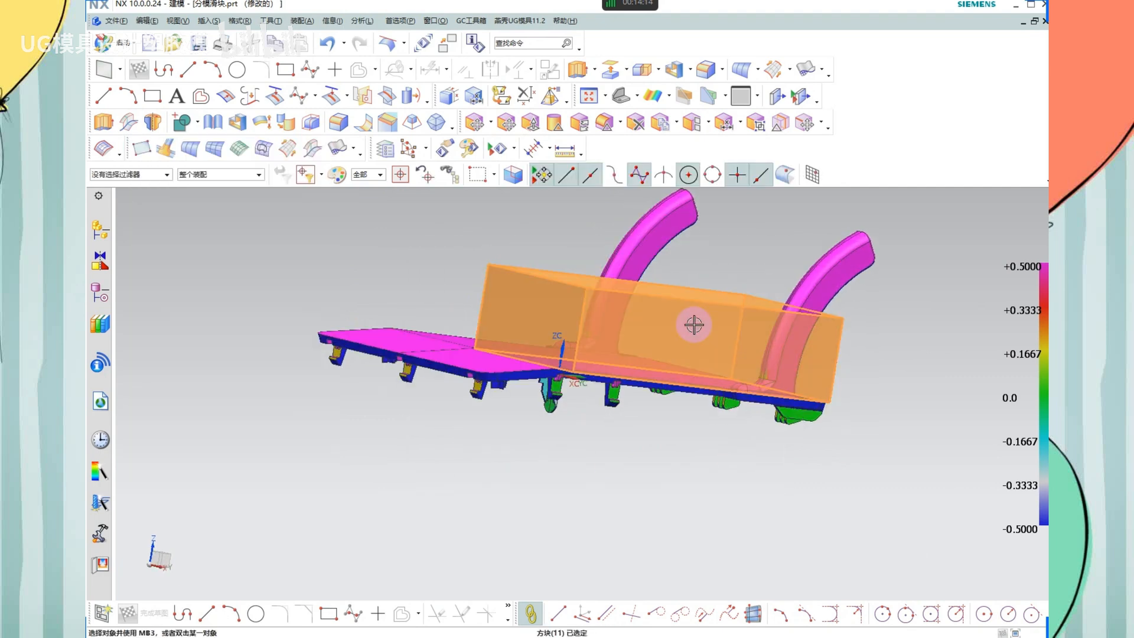
key(Delete)
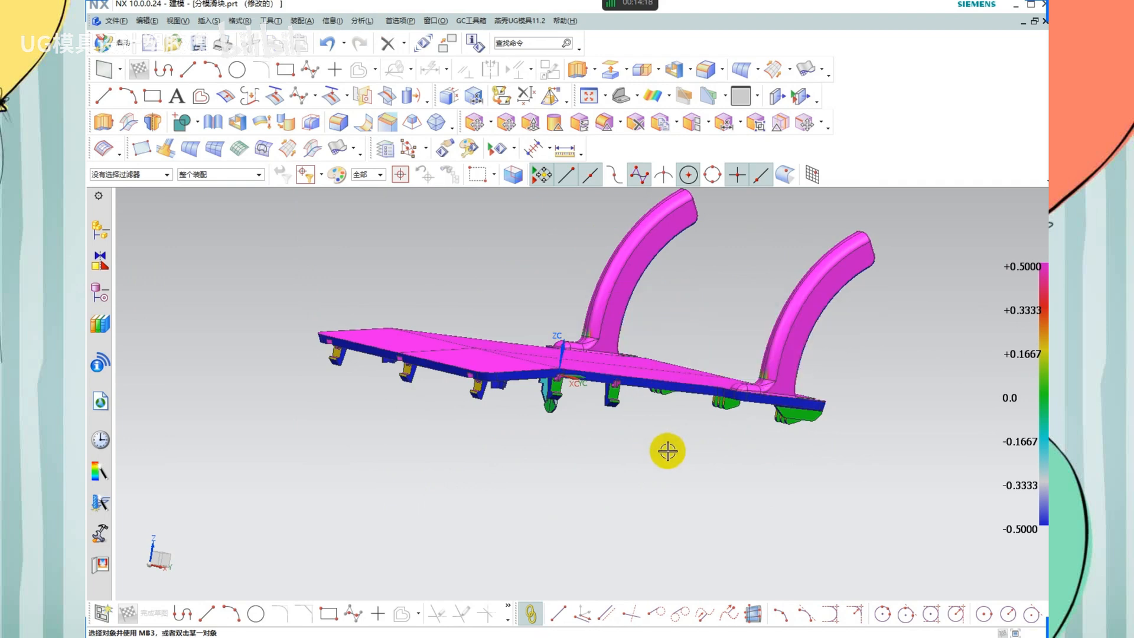
middle_drag(688, 314, 685, 326)
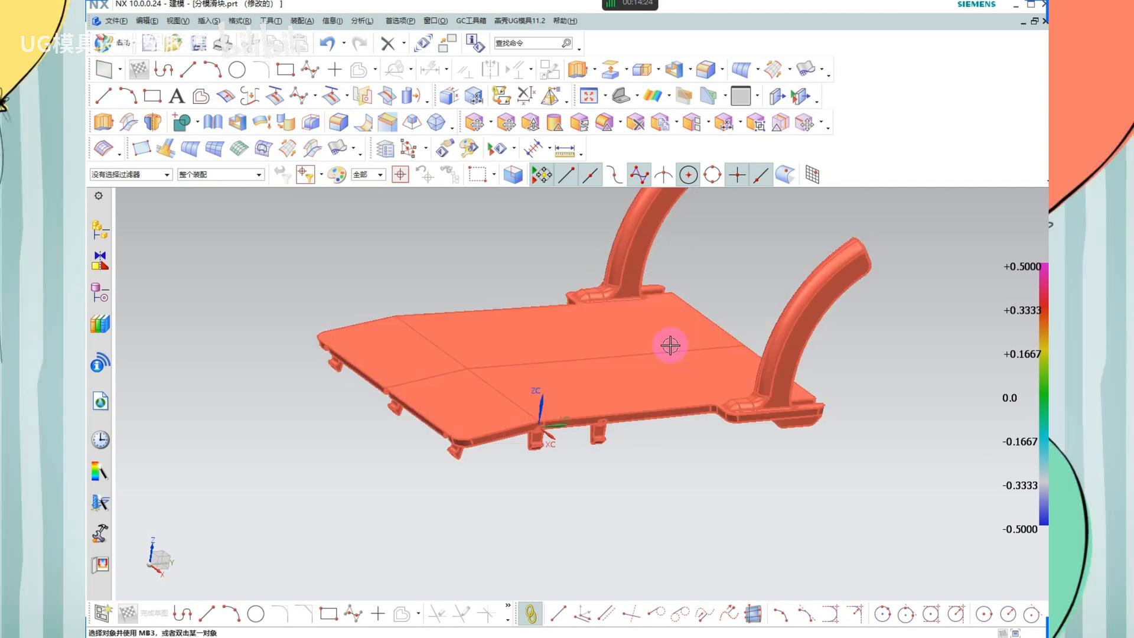
Switch the model display from face analysis to shaded with edges
scroll(691, 372, down, 3)
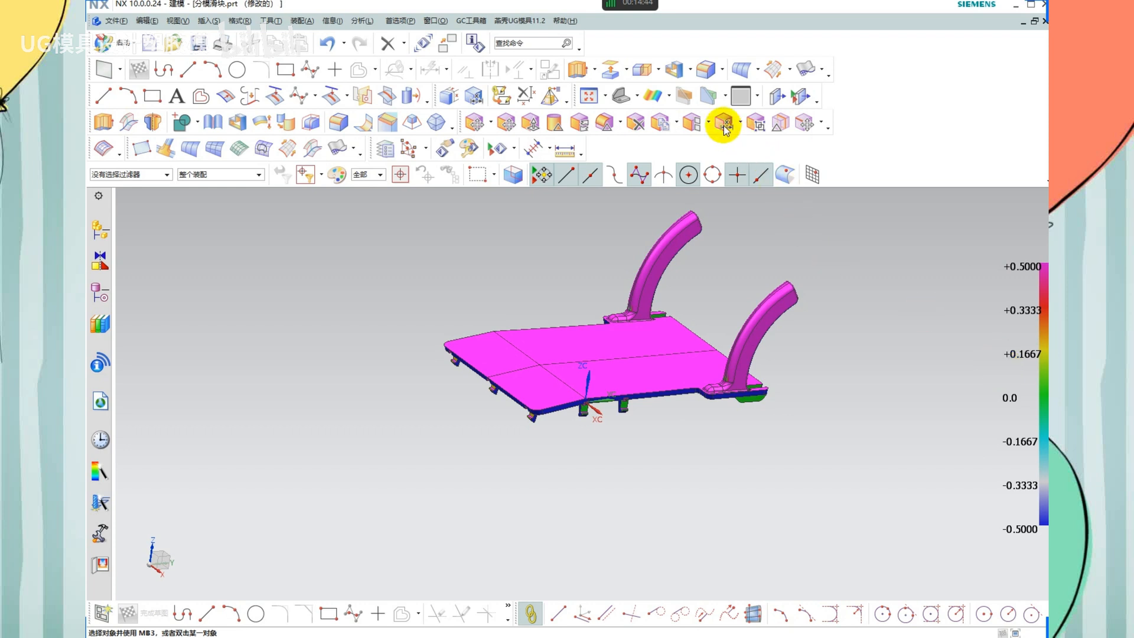
click(668, 97)
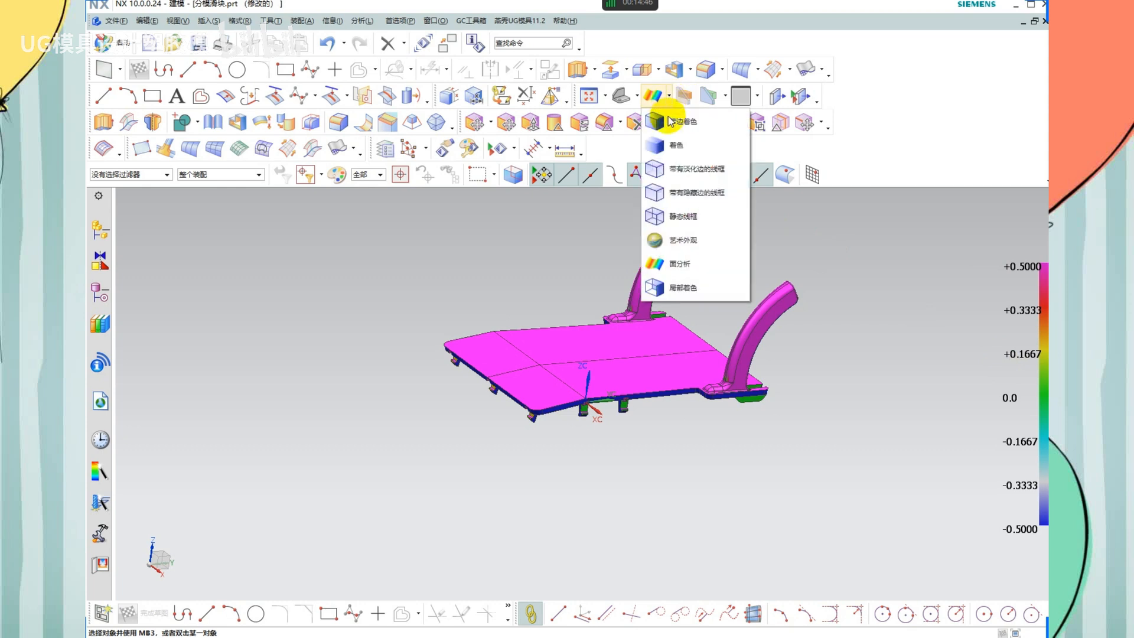
click(666, 123)
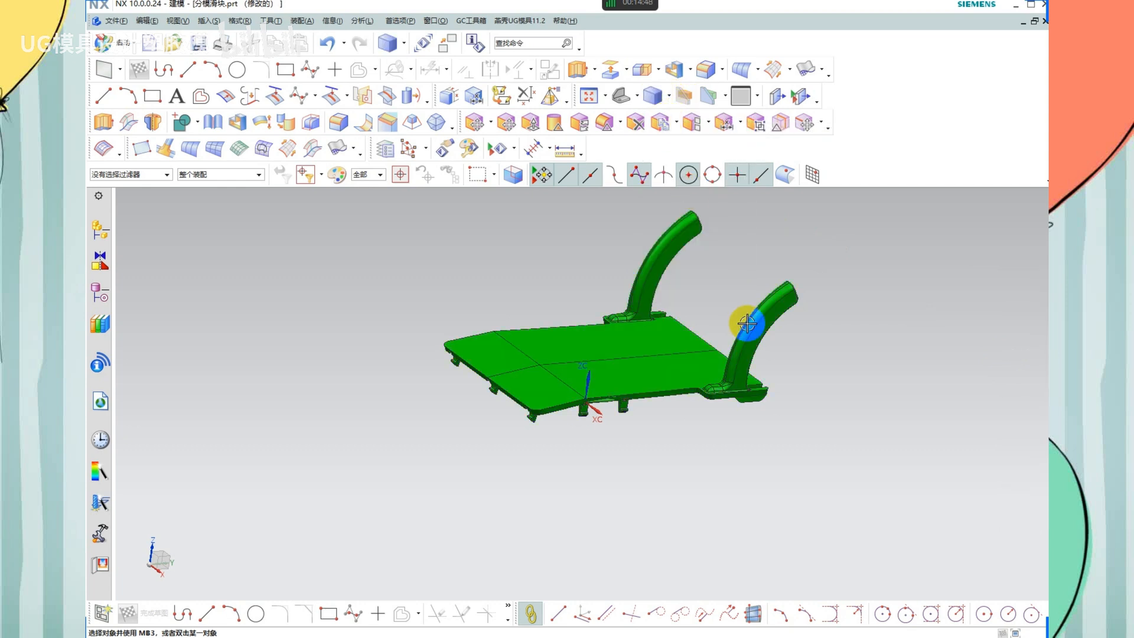
middle_drag(833, 425, 774, 364)
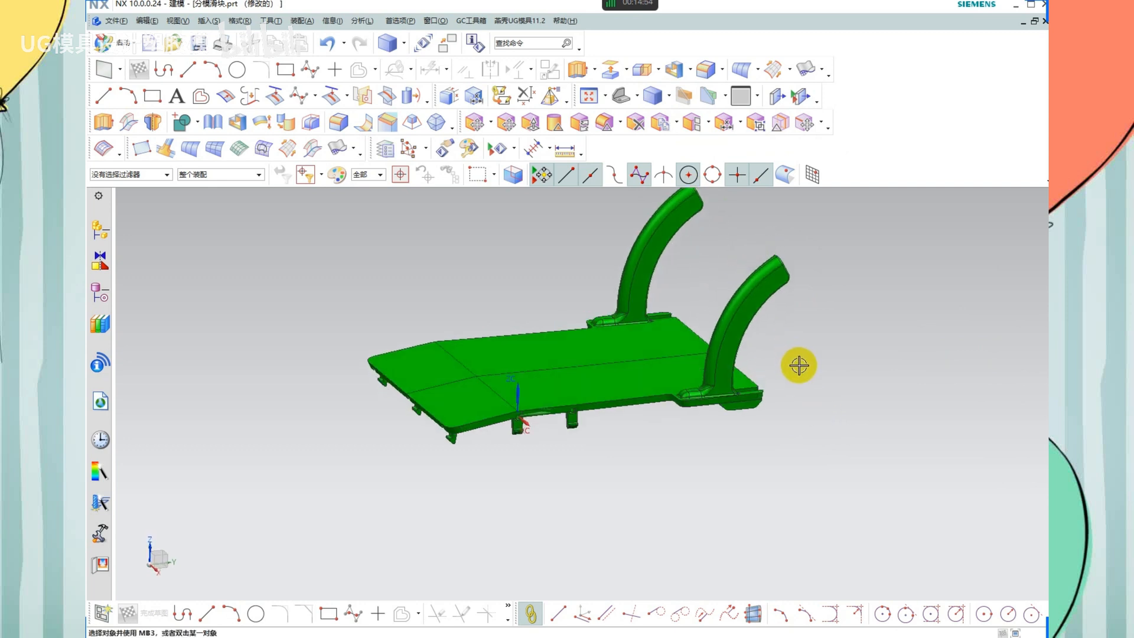
Create a bounding block on the flat plate face beside the front curved arm, extended upward from the plate
key(b)
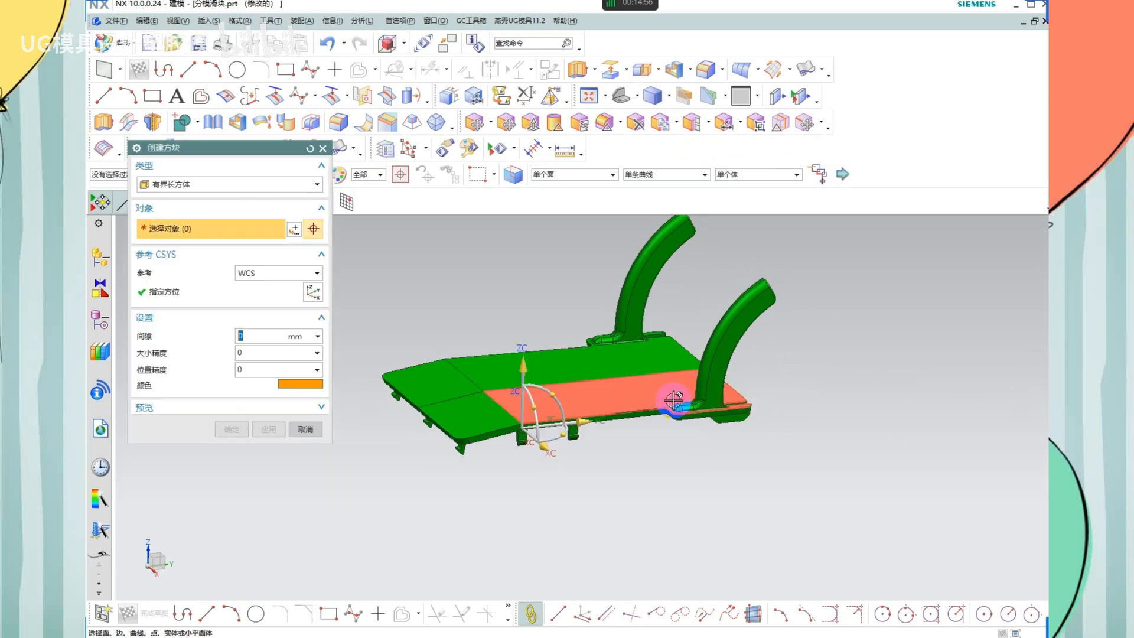
scroll(673, 401, up, 1)
click(671, 400)
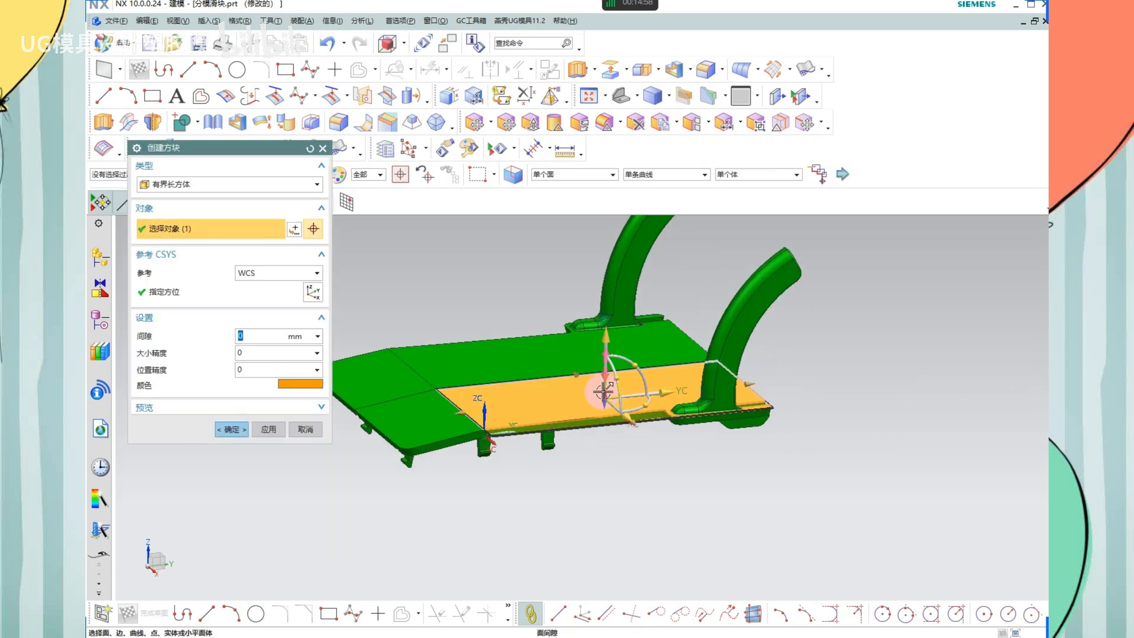
drag(603, 379, 607, 313)
middle_click(815, 423)
middle_drag(721, 372, 711, 327)
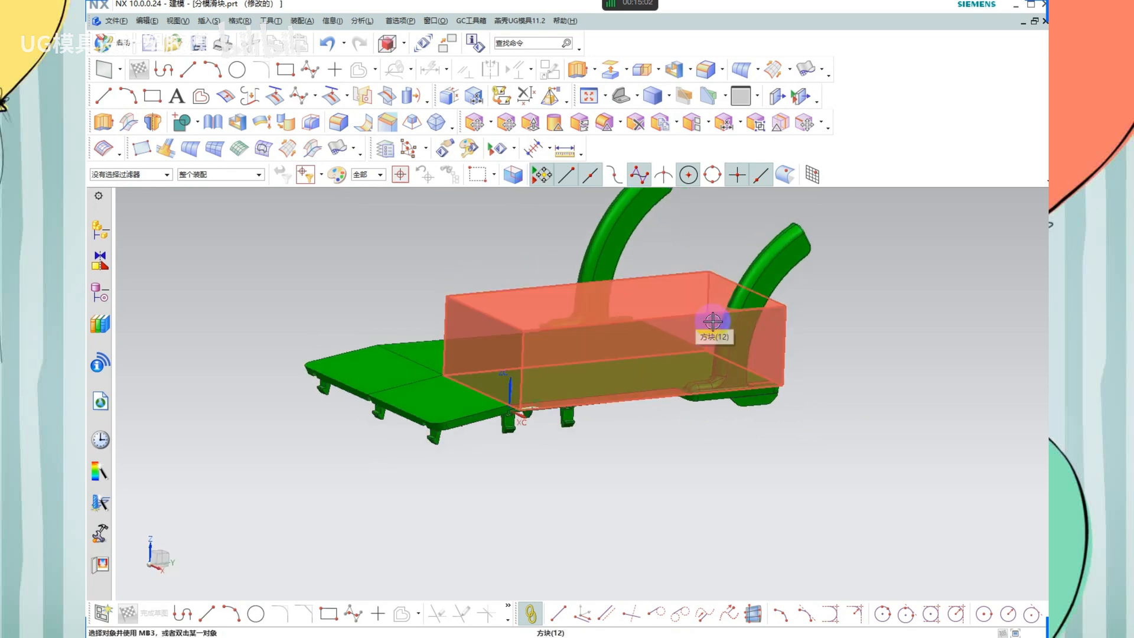
Delete the bounding block and switch the model display back to face analysis
click(679, 304)
key(Delete)
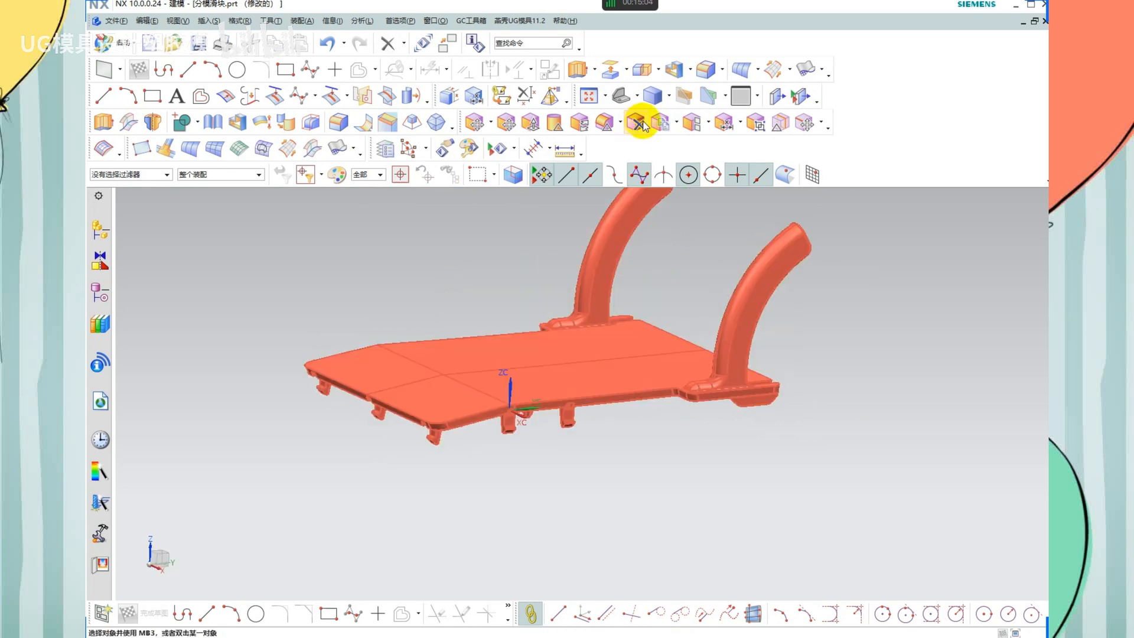
click(669, 97)
click(671, 262)
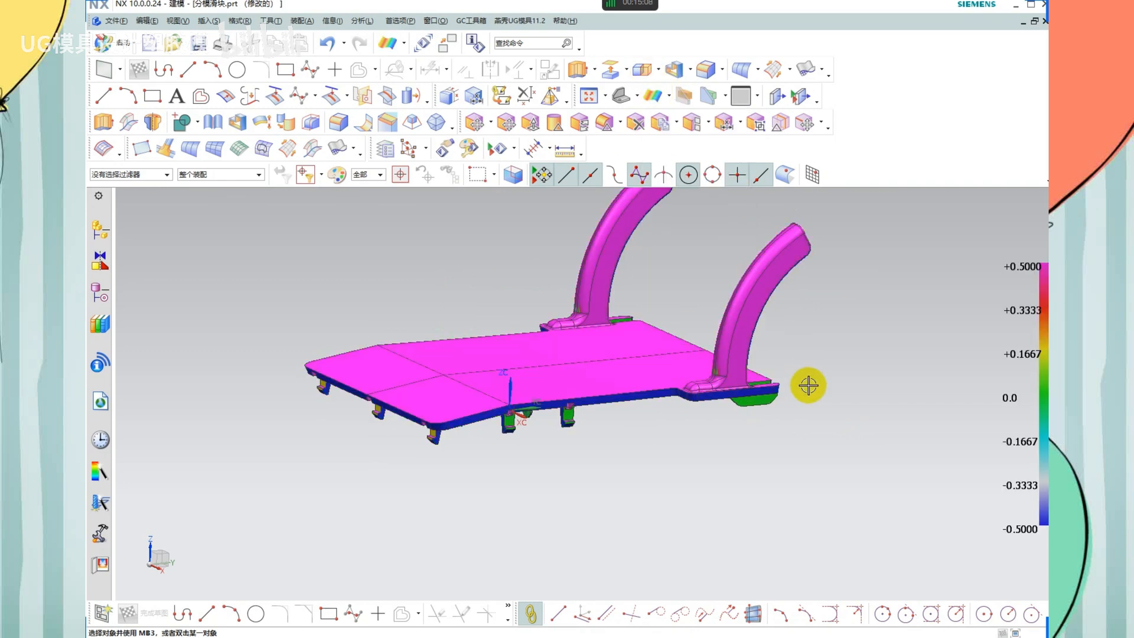
middle_drag(689, 432, 726, 465)
scroll(659, 429, up, 1)
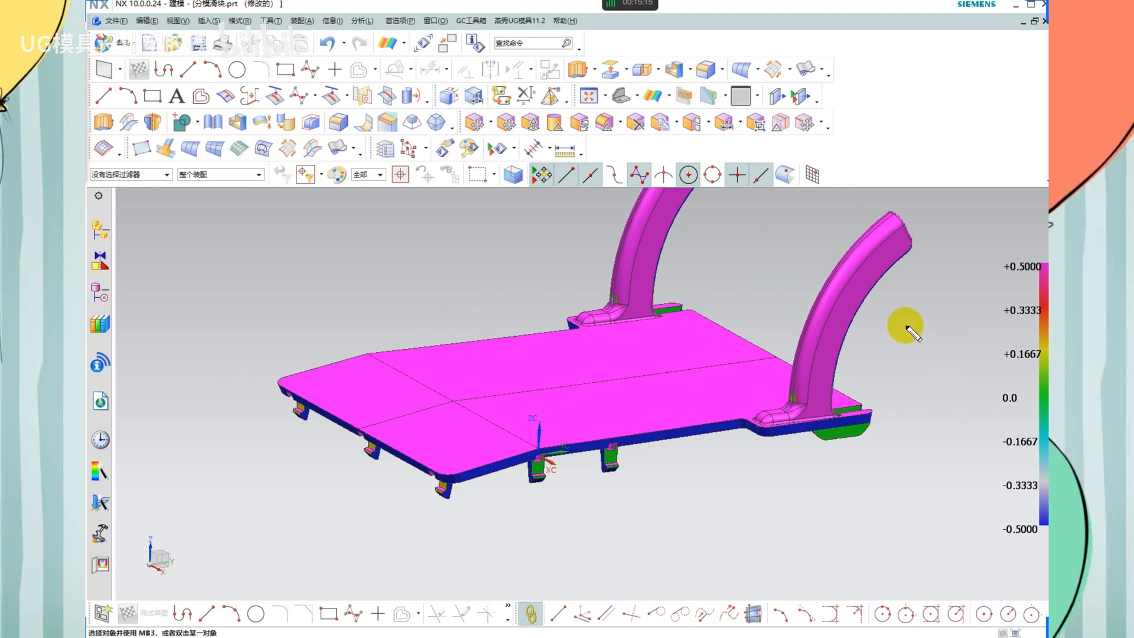
mouse_move(961, 282)
mouse_down()
mouse_move(945, 342)
mouse_move(910, 335)
mouse_up()
drag(1004, 281, 1028, 283)
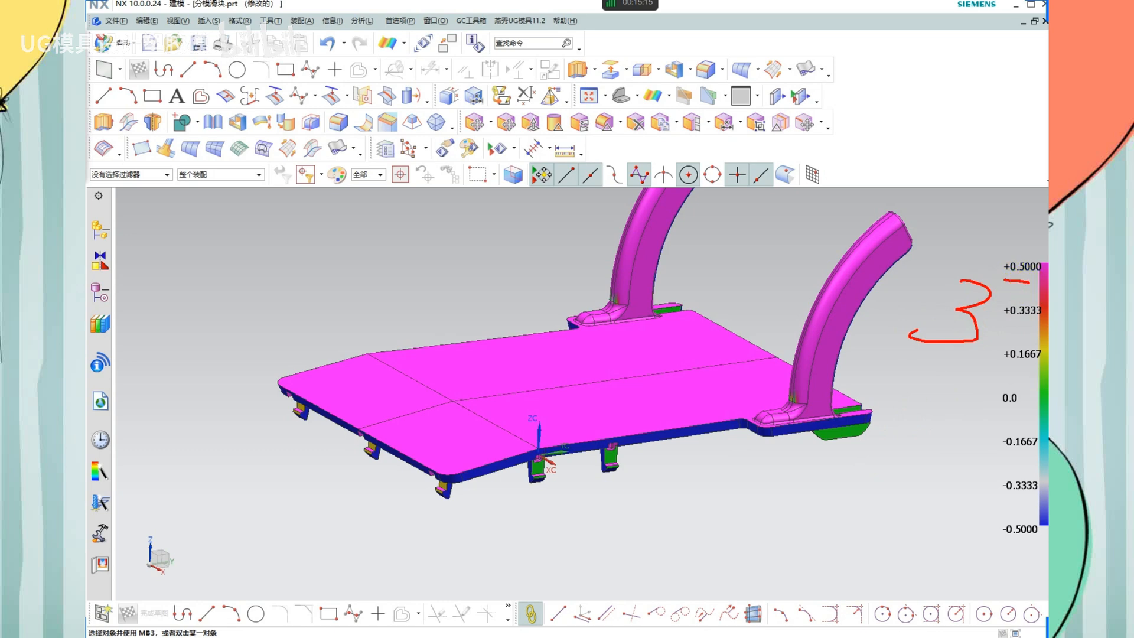
drag(1014, 539, 1033, 536)
drag(979, 409, 1036, 408)
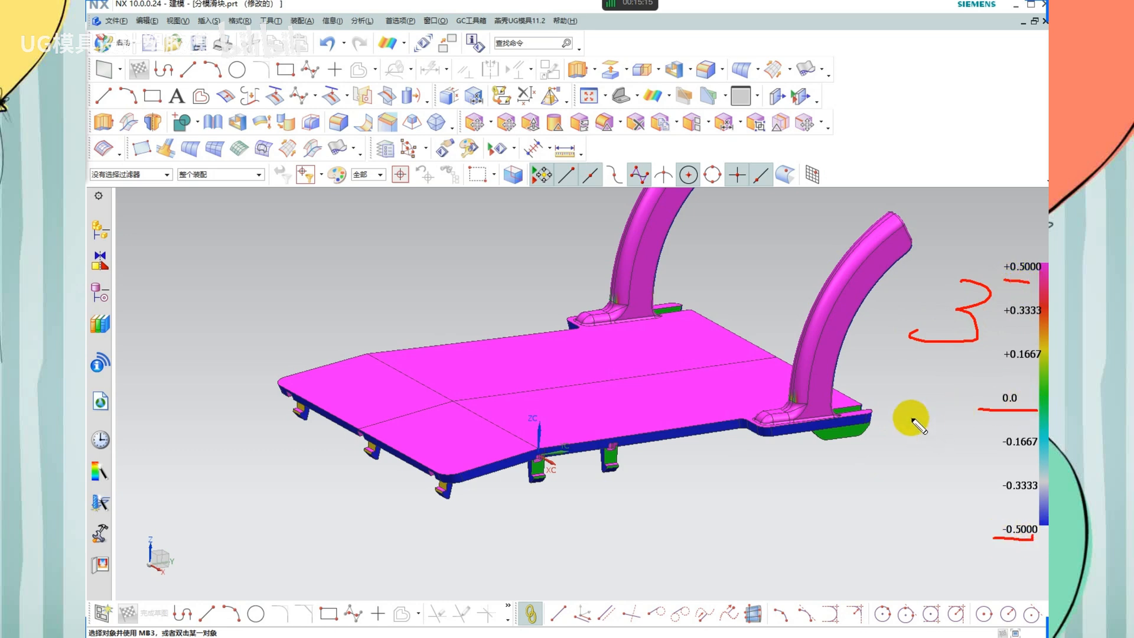
key(Escape)
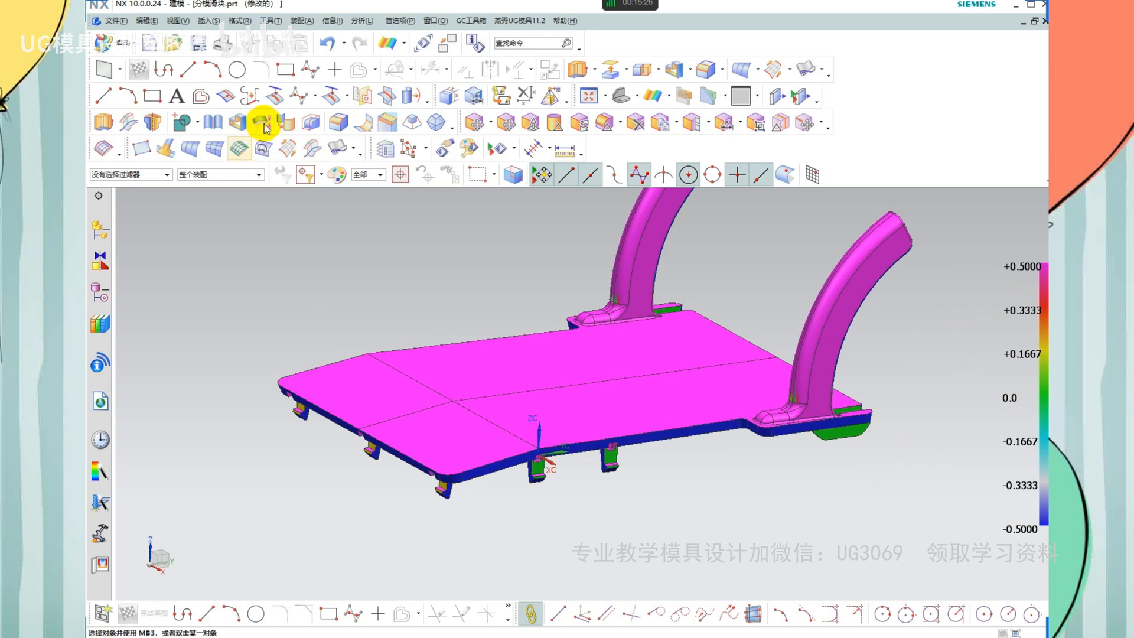
Open the face slope analysis settings to check the minimum and maximum of the fixed data range
click(362, 23)
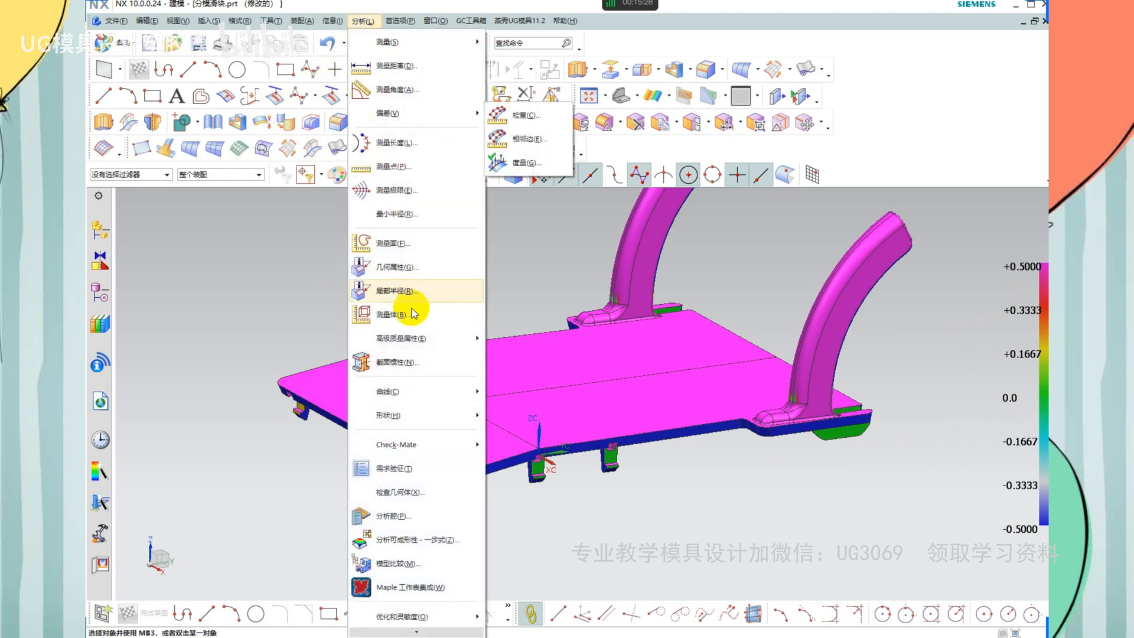
mouse_move(416, 415)
click(554, 478)
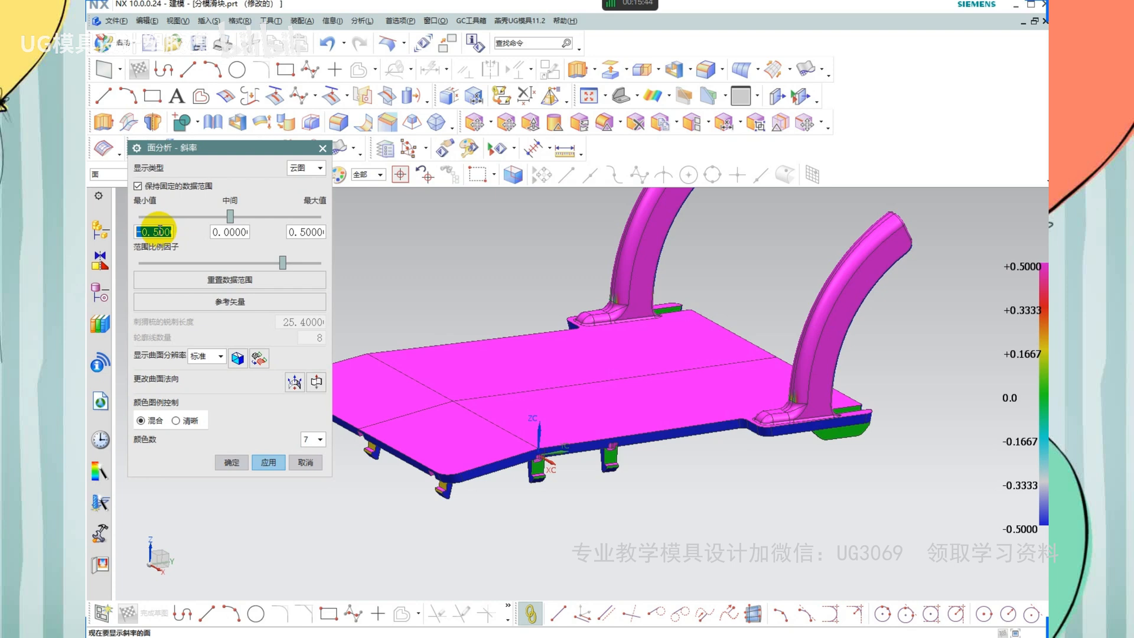
key(ctrl+2)
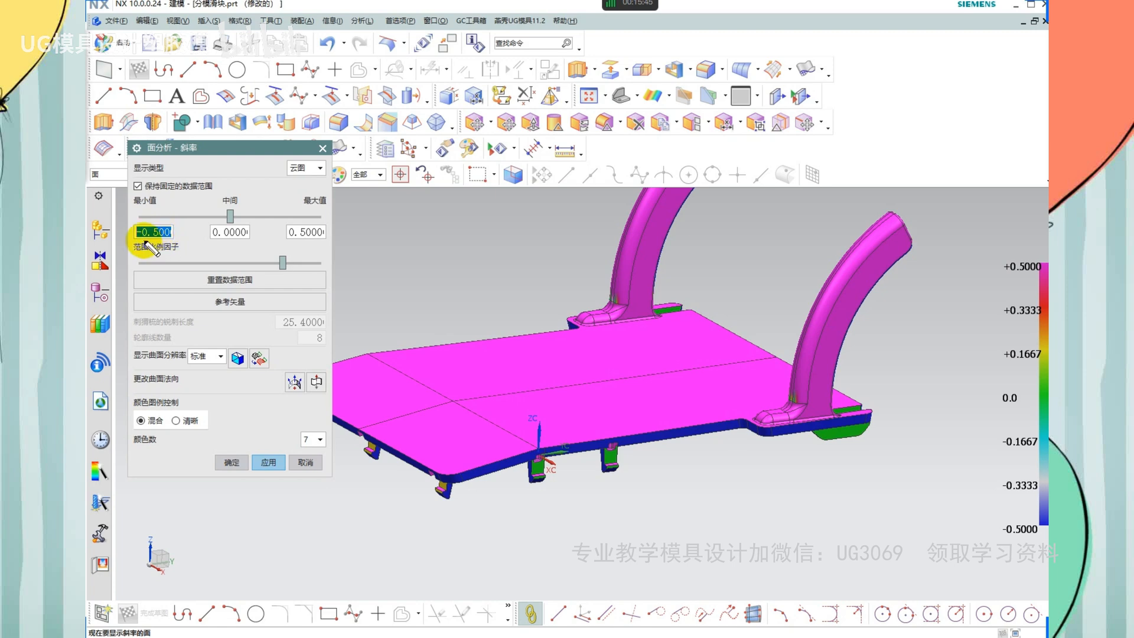
drag(144, 239, 174, 238)
drag(290, 239, 323, 239)
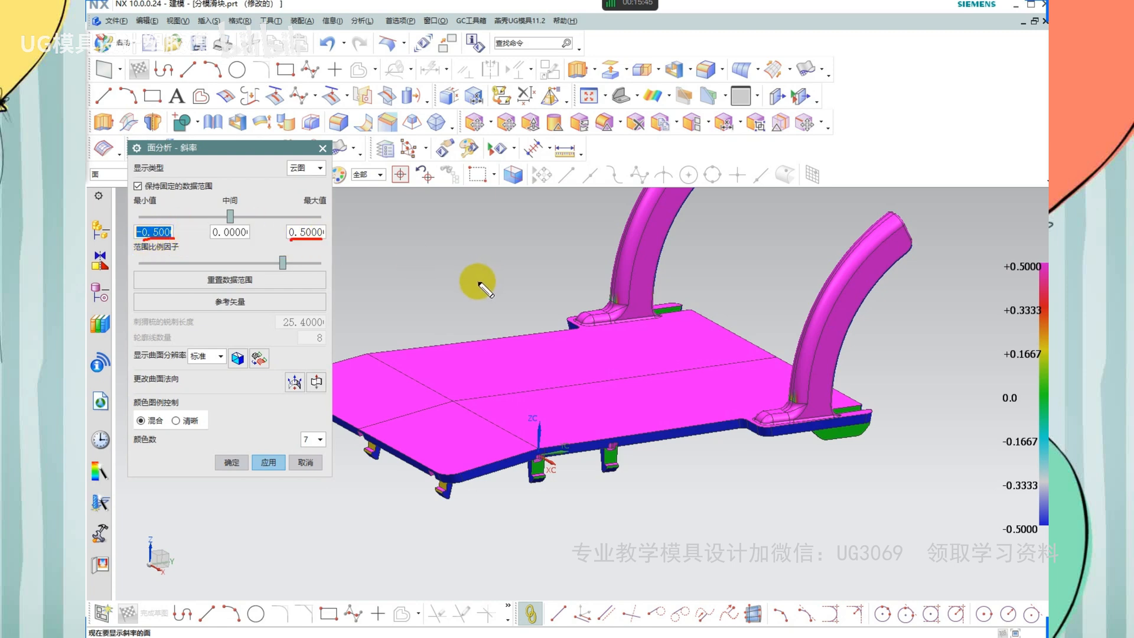
drag(404, 258, 474, 244)
click(487, 244)
drag(509, 207, 512, 250)
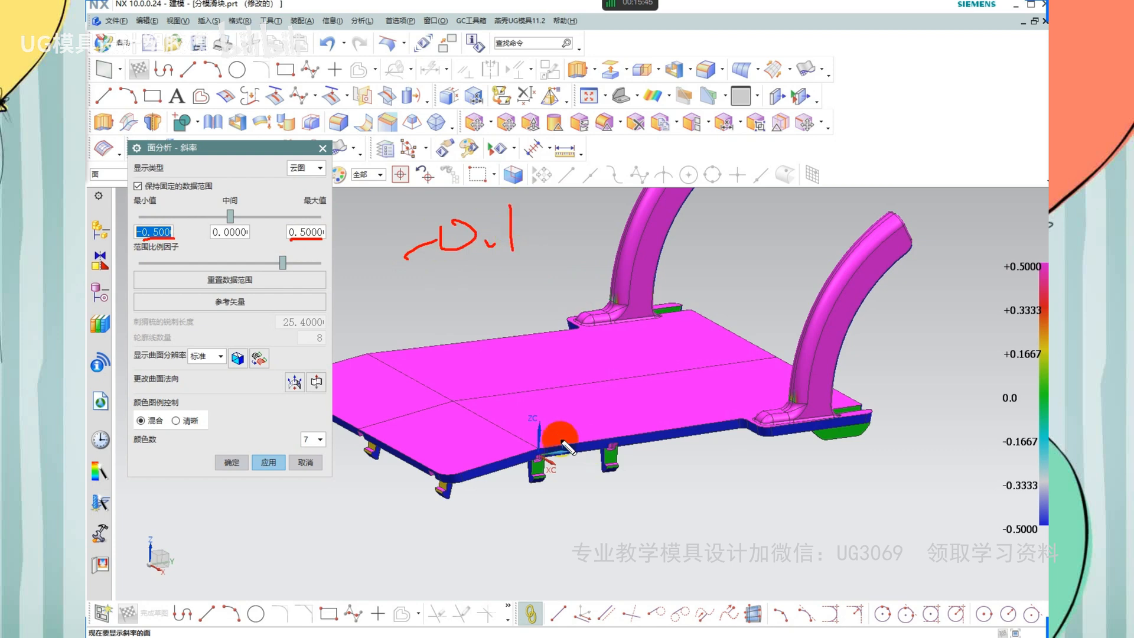
mouse_move(450, 290)
mouse_down()
mouse_move(542, 338)
mouse_move(491, 409)
mouse_up()
click(494, 319)
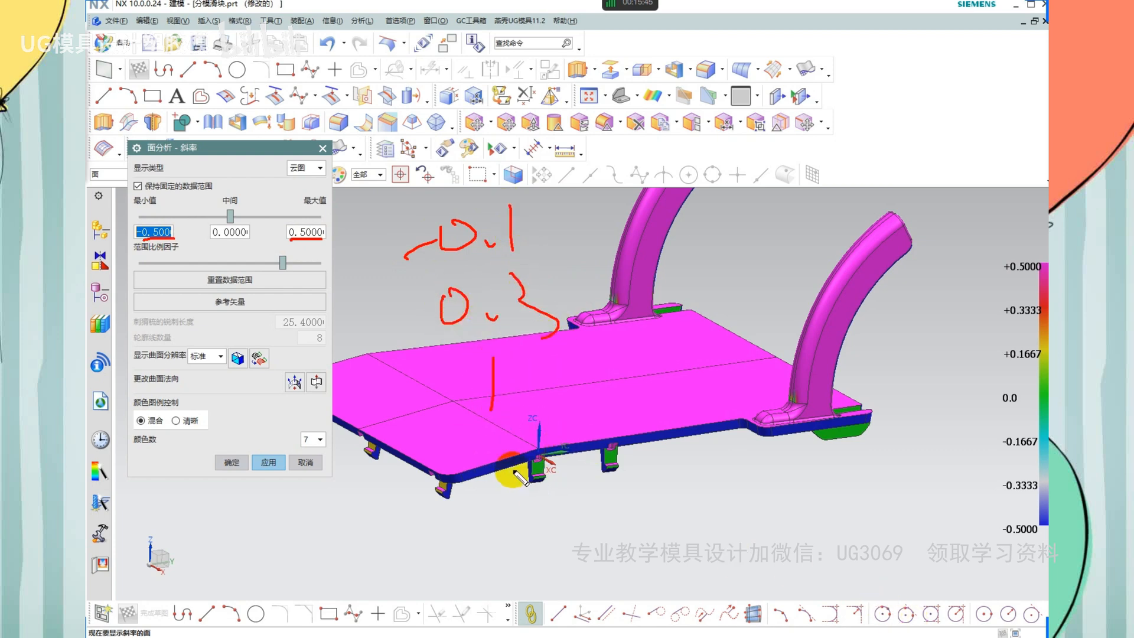
mouse_move(174, 177)
mouse_down()
mouse_move(139, 178)
mouse_move(200, 183)
mouse_up()
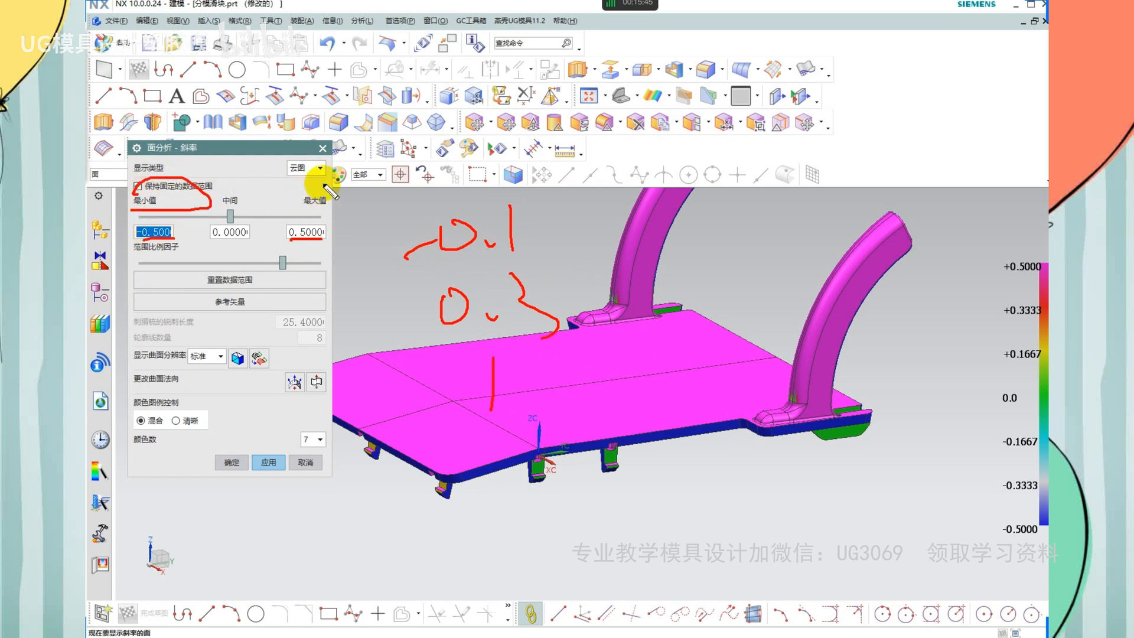
mouse_move(322, 182)
mouse_down()
mouse_move(353, 201)
mouse_move(327, 188)
mouse_up()
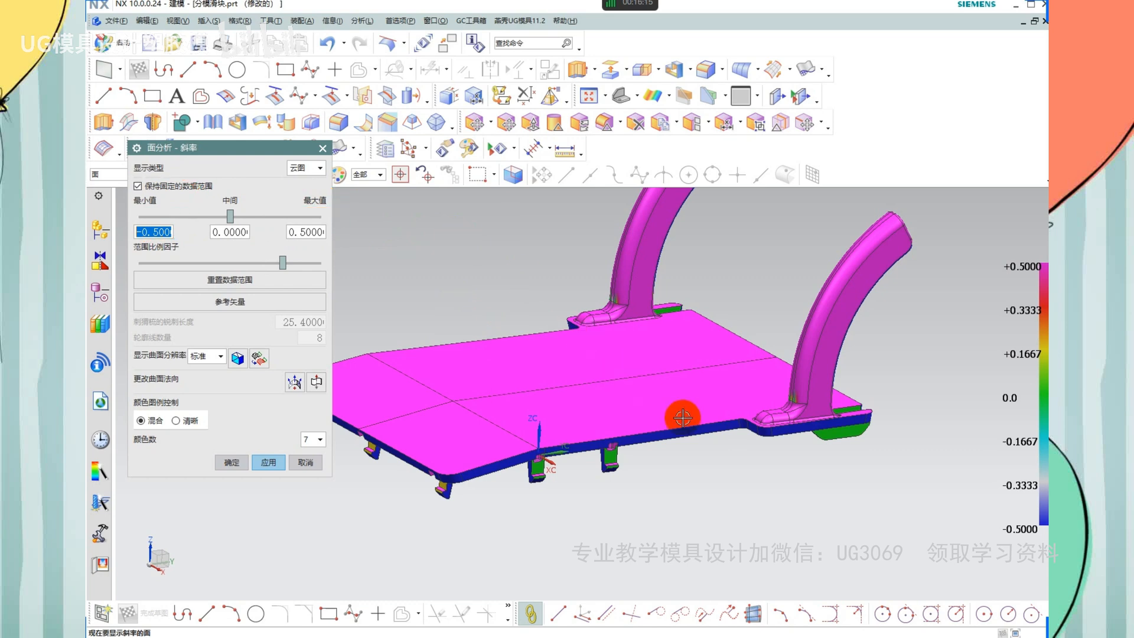
mouse_move(676, 412)
middle_down()
mouse_move(845, 434)
mouse_move(821, 463)
mouse_move(826, 451)
mouse_move(830, 462)
middle_up()
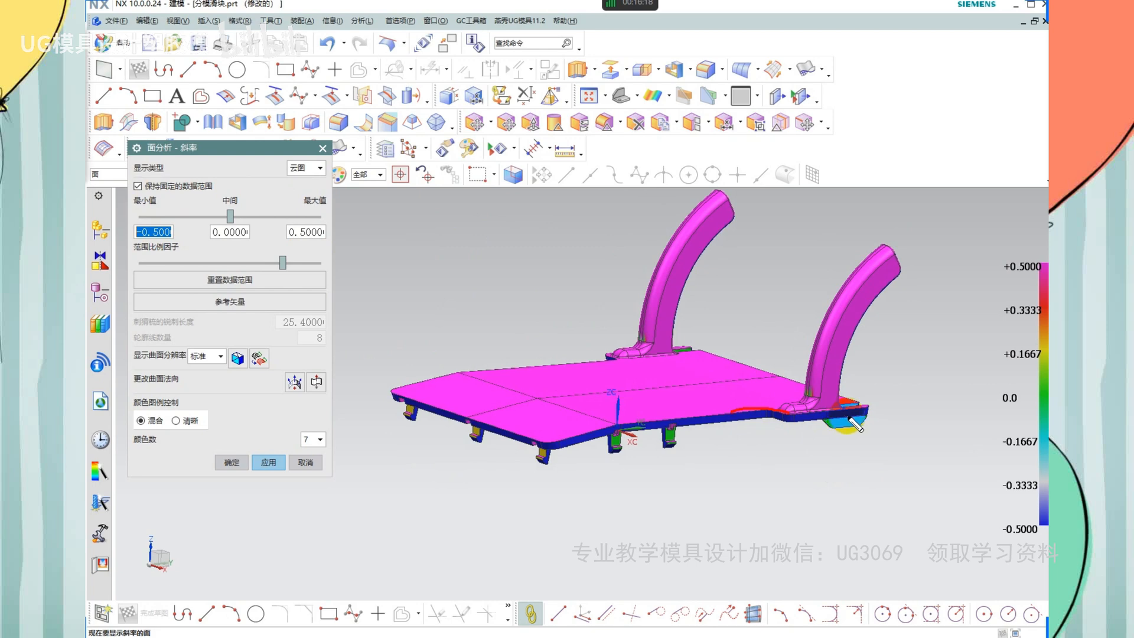
mouse_move(782, 218)
mouse_down()
mouse_move(779, 262)
mouse_move(753, 252)
mouse_up()
drag(784, 234, 801, 255)
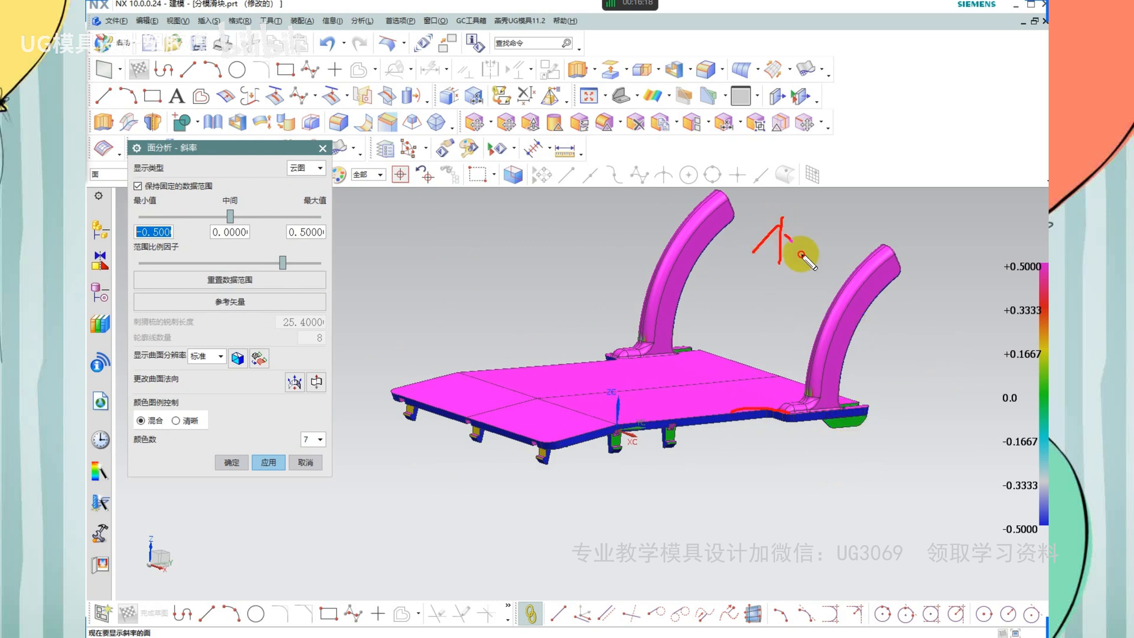
drag(856, 212, 888, 228)
drag(913, 199, 914, 238)
mouse_move(914, 208)
mouse_down()
mouse_move(930, 204)
mouse_move(969, 239)
mouse_up()
drag(946, 193, 993, 204)
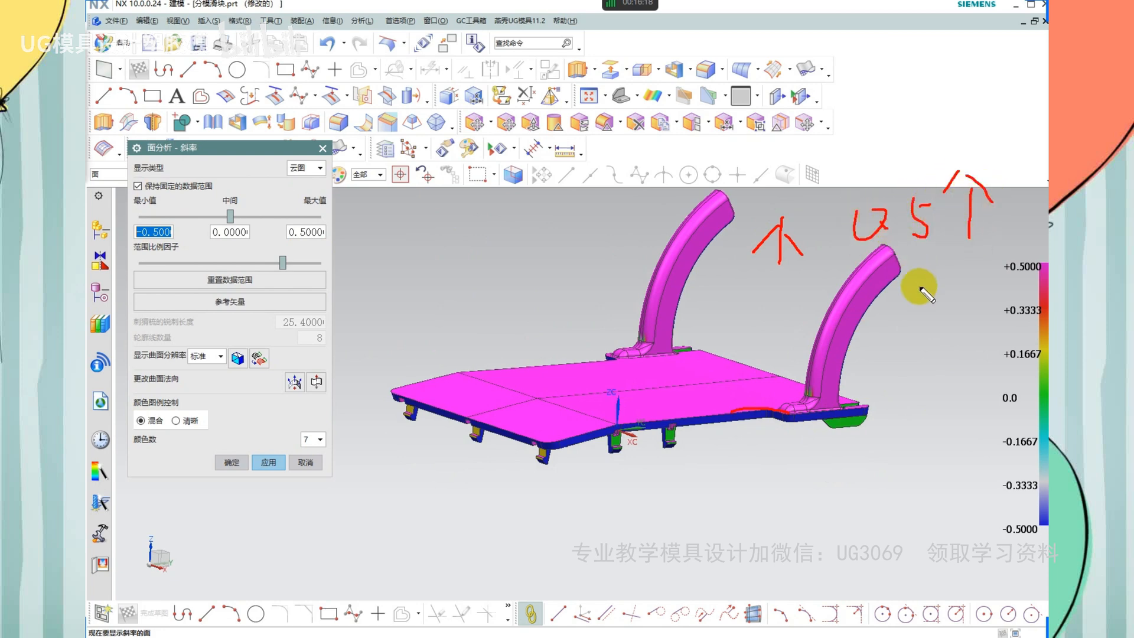
drag(919, 267, 920, 292)
drag(920, 272, 945, 271)
drag(893, 299, 976, 299)
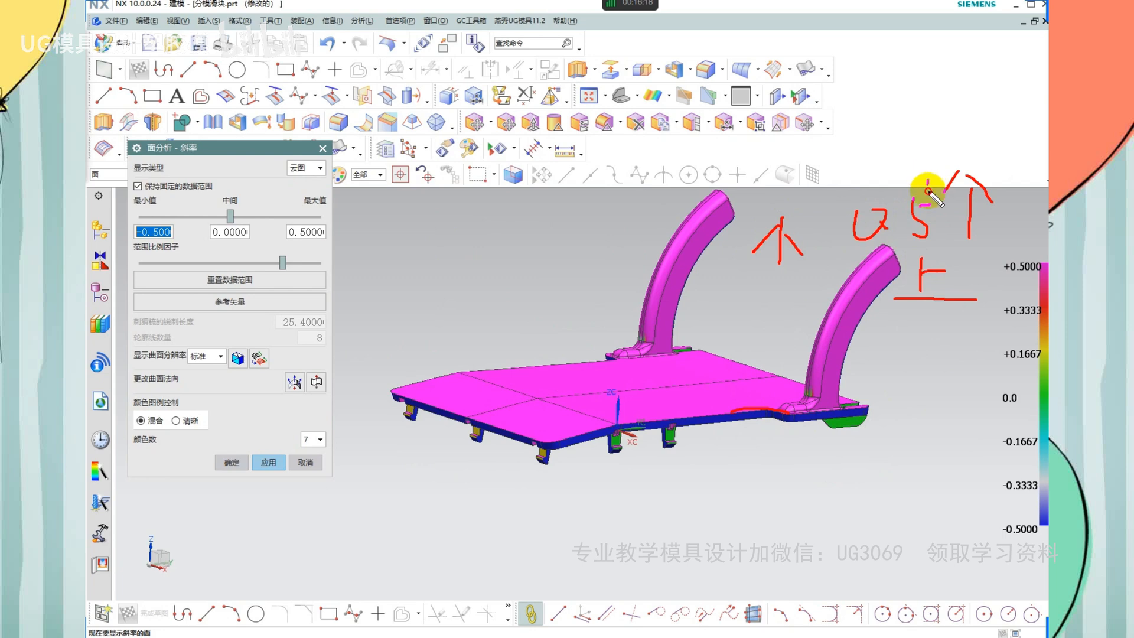
drag(929, 193, 932, 181)
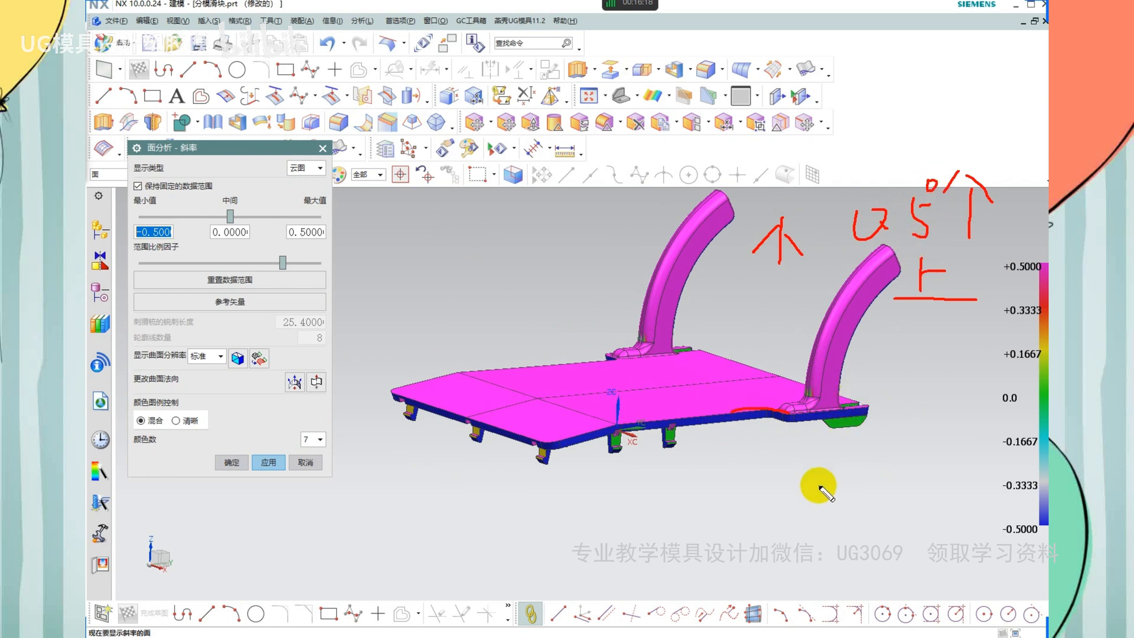
mouse_move(775, 480)
mouse_down()
mouse_move(775, 537)
mouse_move(795, 508)
mouse_up()
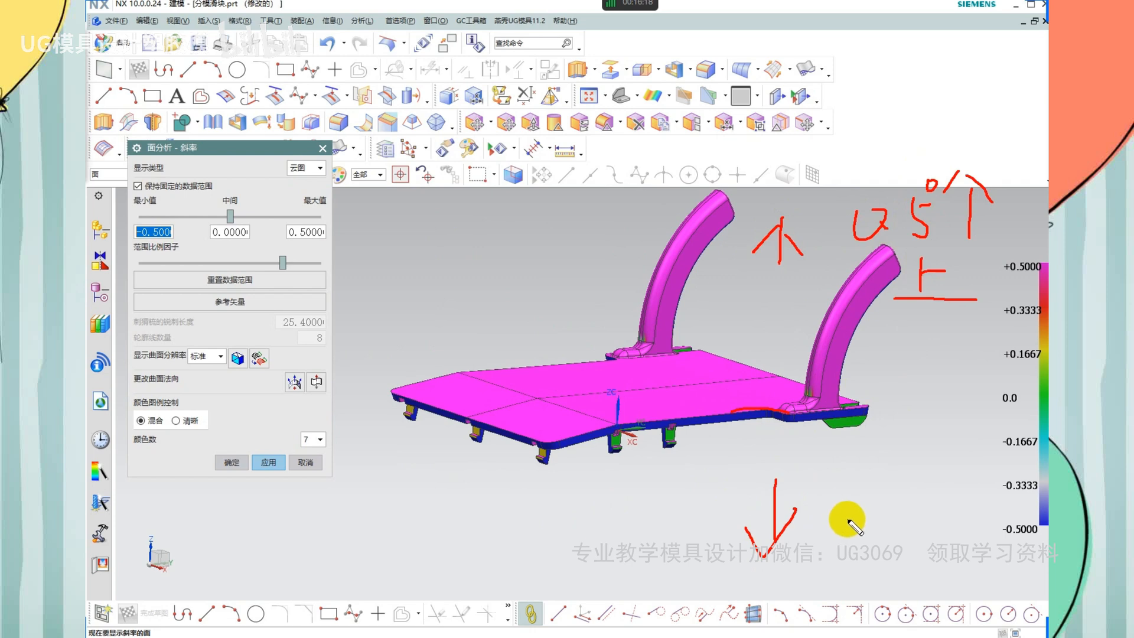
drag(978, 536, 1048, 537)
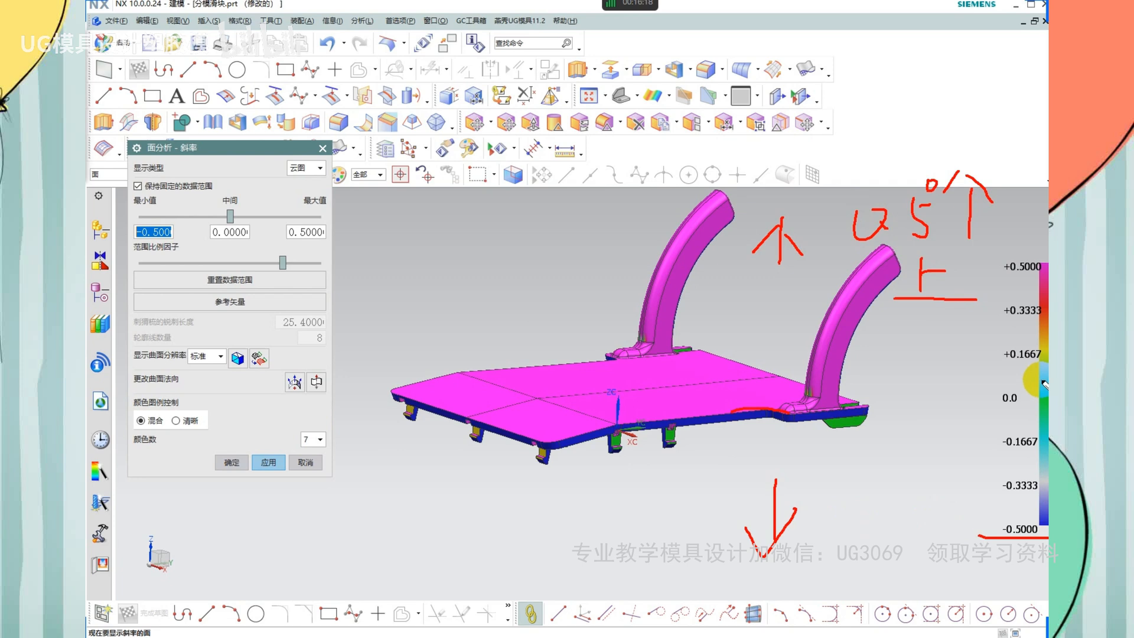
mouse_move(1041, 381)
mouse_down()
mouse_move(995, 378)
mouse_move(1039, 393)
mouse_move(1008, 411)
mouse_up()
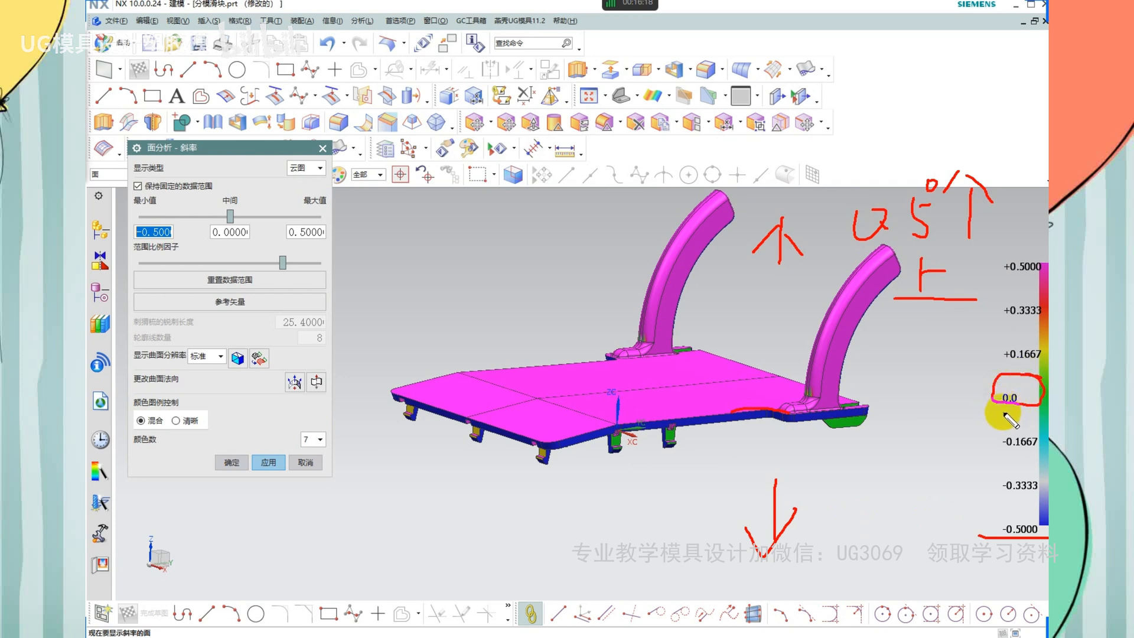
drag(988, 411, 1041, 412)
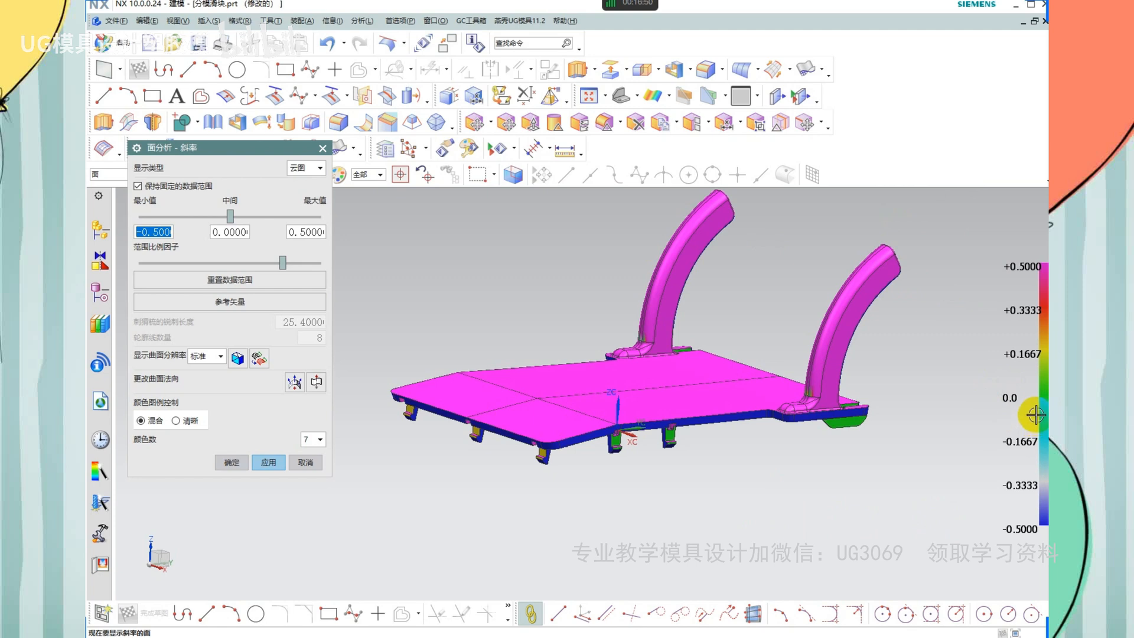
mouse_move(1034, 376)
mouse_down()
mouse_move(985, 405)
mouse_move(1039, 413)
mouse_move(1042, 396)
mouse_up()
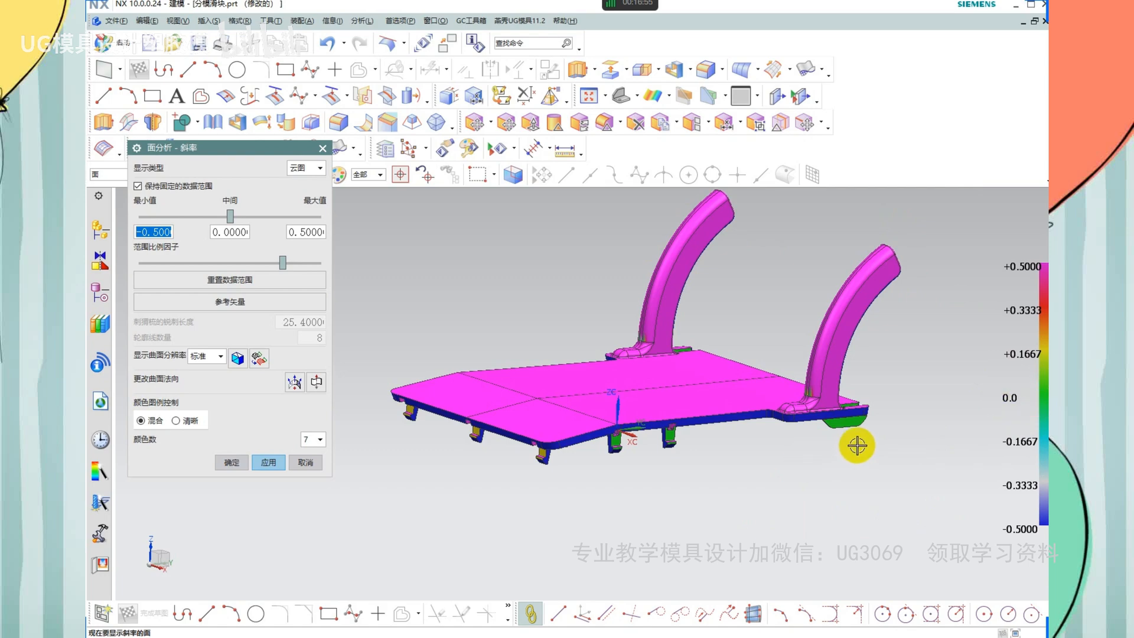
mouse_move(858, 445)
middle_down()
mouse_move(862, 329)
mouse_move(878, 338)
mouse_move(858, 425)
mouse_move(855, 399)
middle_up()
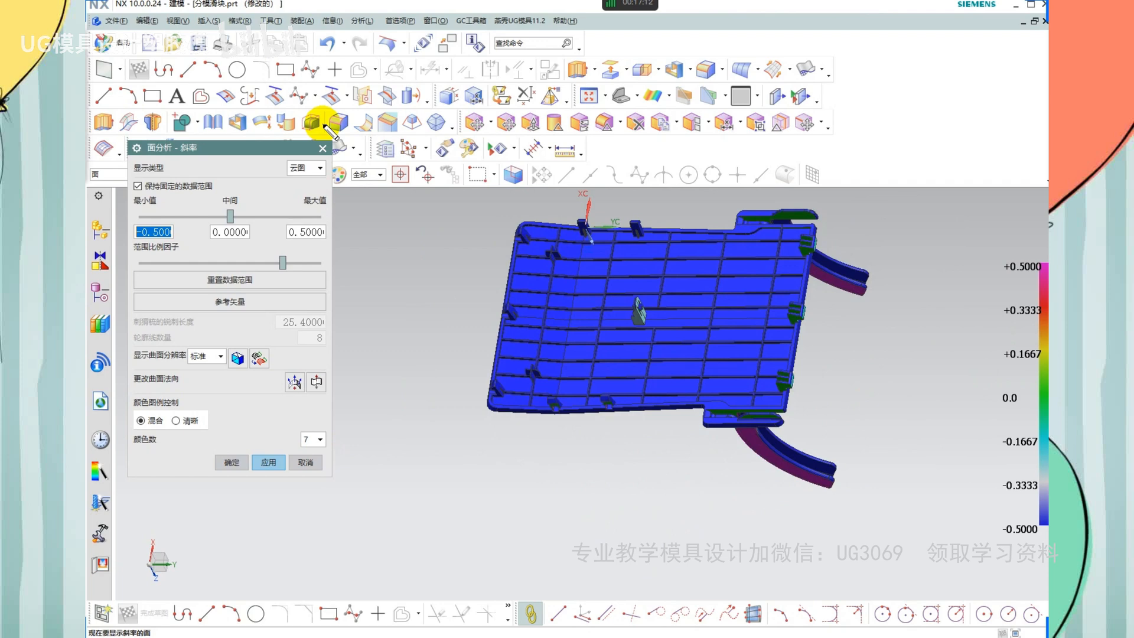
drag(392, 276, 493, 265)
drag(423, 233, 433, 381)
mouse_move(437, 333)
mouse_down()
mouse_move(400, 347)
mouse_move(431, 378)
mouse_up()
mouse_move(476, 268)
mouse_down()
mouse_move(531, 305)
mouse_move(524, 300)
mouse_up()
drag(496, 281, 440, 388)
mouse_move(509, 362)
mouse_down()
mouse_move(496, 389)
mouse_move(564, 378)
mouse_up()
drag(530, 271, 540, 287)
drag(573, 296, 700, 296)
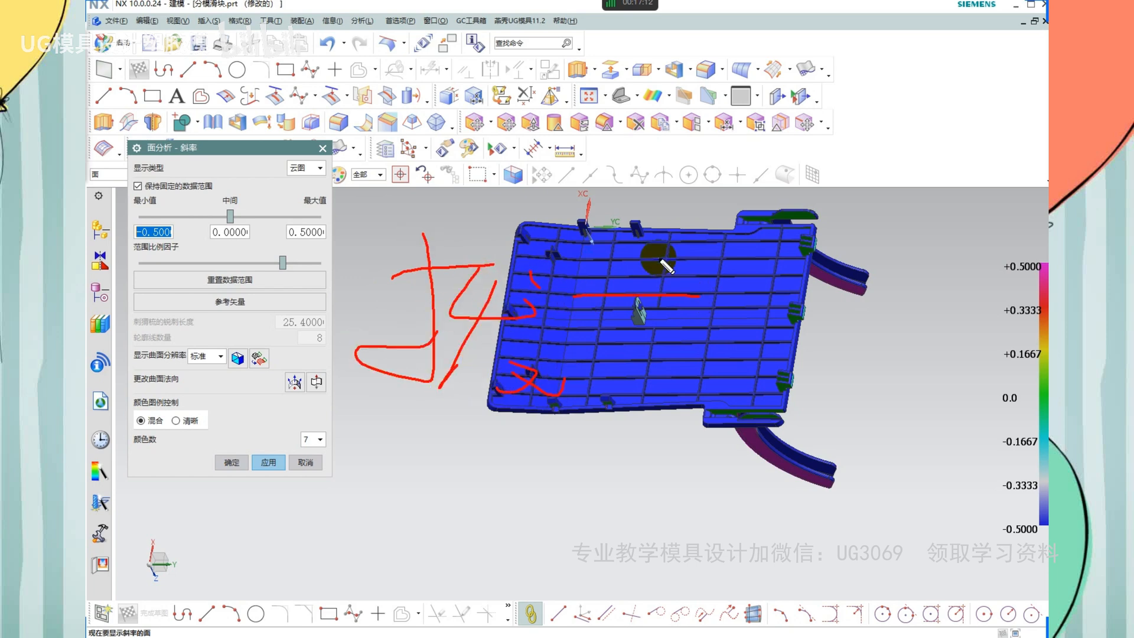
drag(659, 259, 656, 404)
drag(612, 312, 588, 357)
drag(675, 322, 694, 348)
mouse_move(697, 301)
mouse_down()
mouse_move(770, 298)
mouse_move(734, 354)
mouse_move(752, 329)
mouse_up()
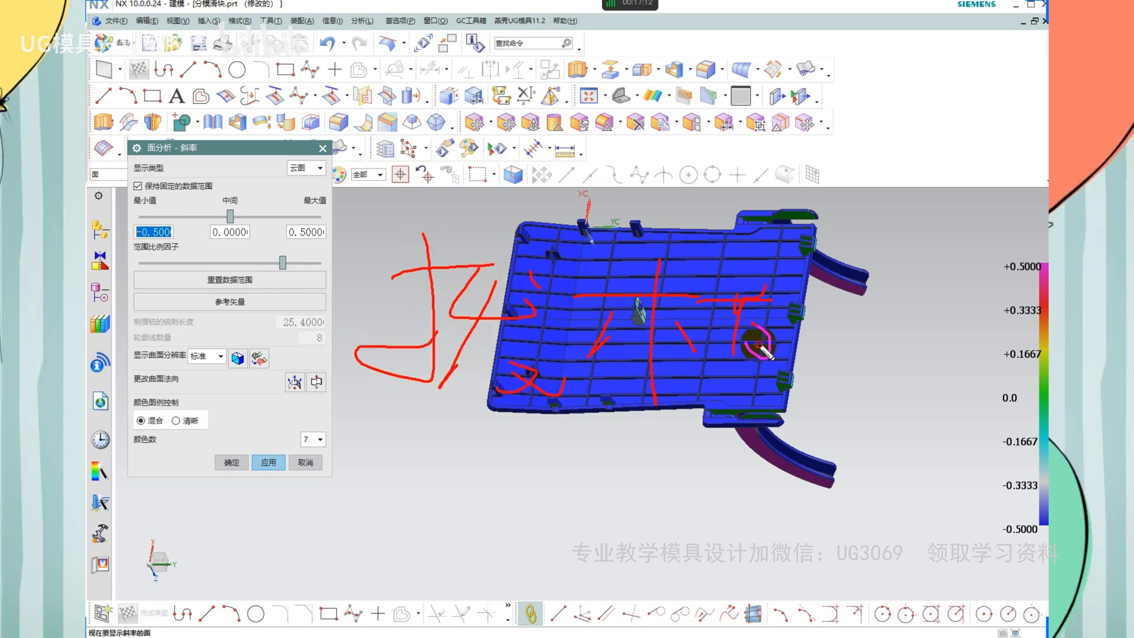
mouse_move(640, 371)
mouse_down()
mouse_move(733, 369)
mouse_move(713, 390)
mouse_up()
drag(759, 383, 809, 405)
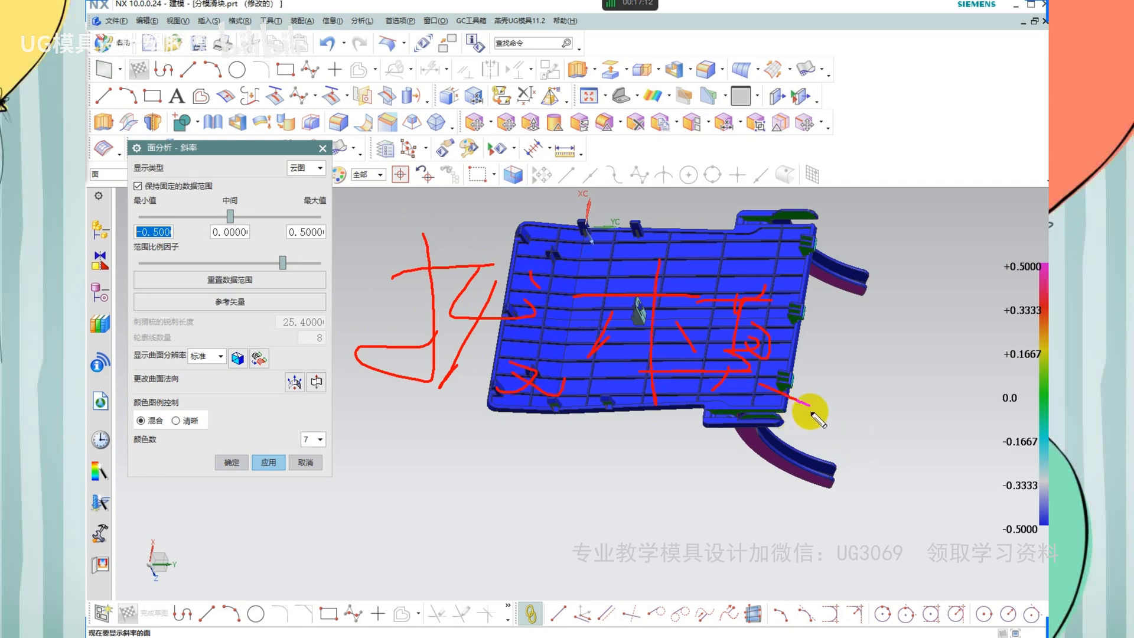
drag(753, 94, 761, 181)
drag(886, 71, 843, 168)
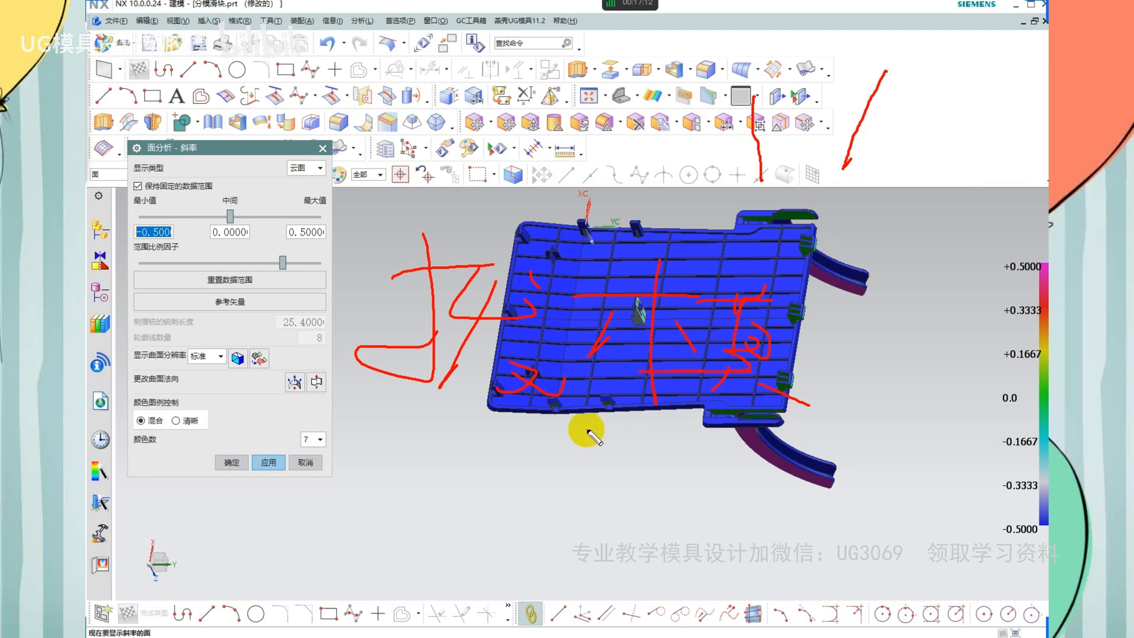
mouse_move(436, 440)
mouse_down()
mouse_move(676, 458)
mouse_move(413, 187)
mouse_move(408, 363)
mouse_up()
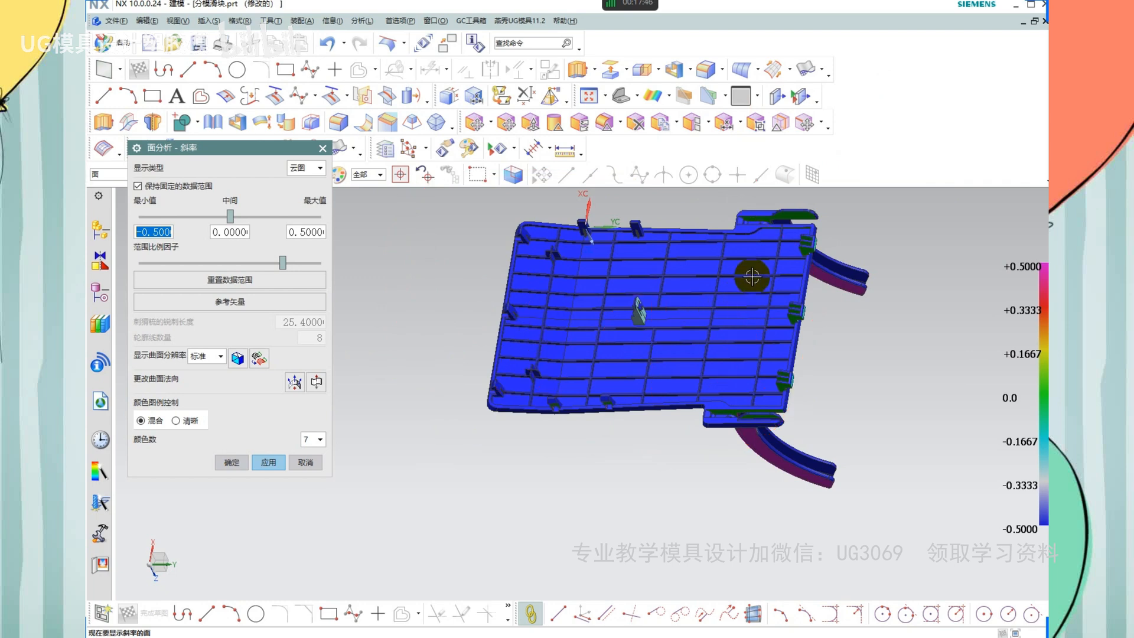
Examine the slope colours on the ribbed underside, the end clips and the outer face with the curved arms
middle_drag(751, 274, 888, 342)
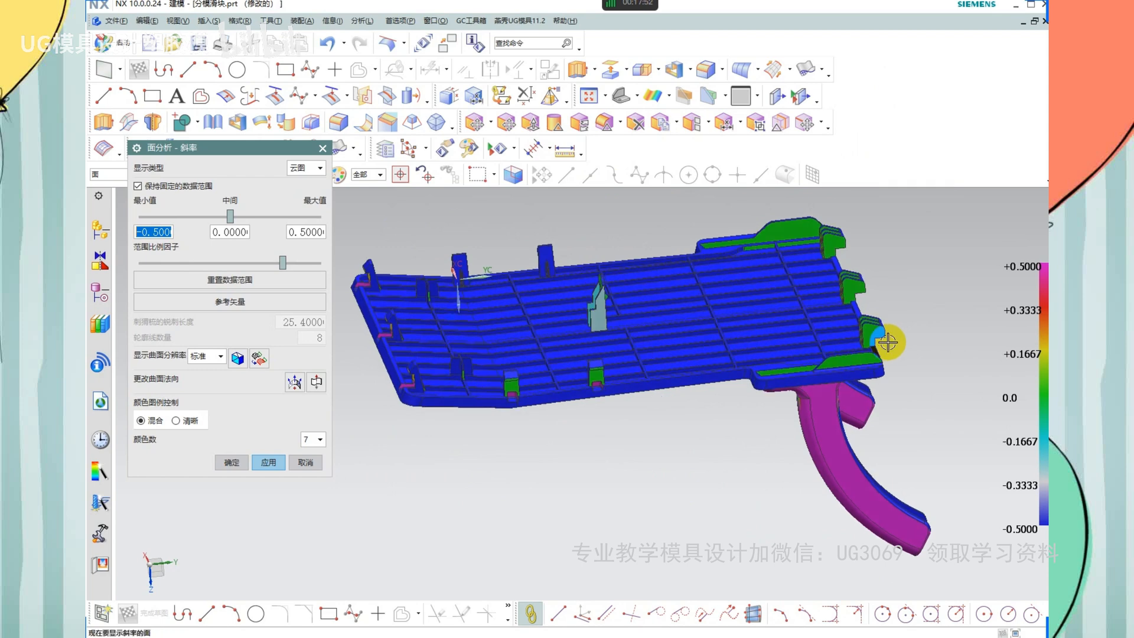
drag(535, 215, 531, 262)
drag(549, 201, 553, 258)
drag(615, 190, 668, 187)
drag(645, 206, 635, 258)
mouse_move(663, 233)
mouse_down()
mouse_move(701, 229)
mouse_move(748, 247)
mouse_up()
drag(554, 273, 751, 277)
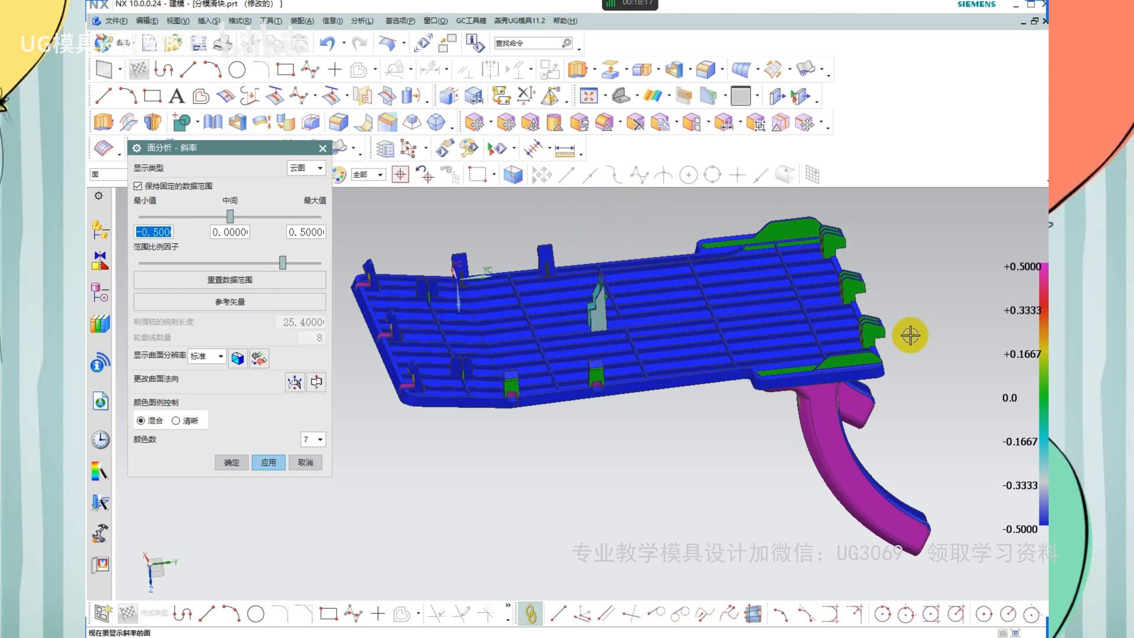
mouse_move(906, 331)
middle_down()
mouse_move(912, 354)
mouse_move(913, 339)
middle_up()
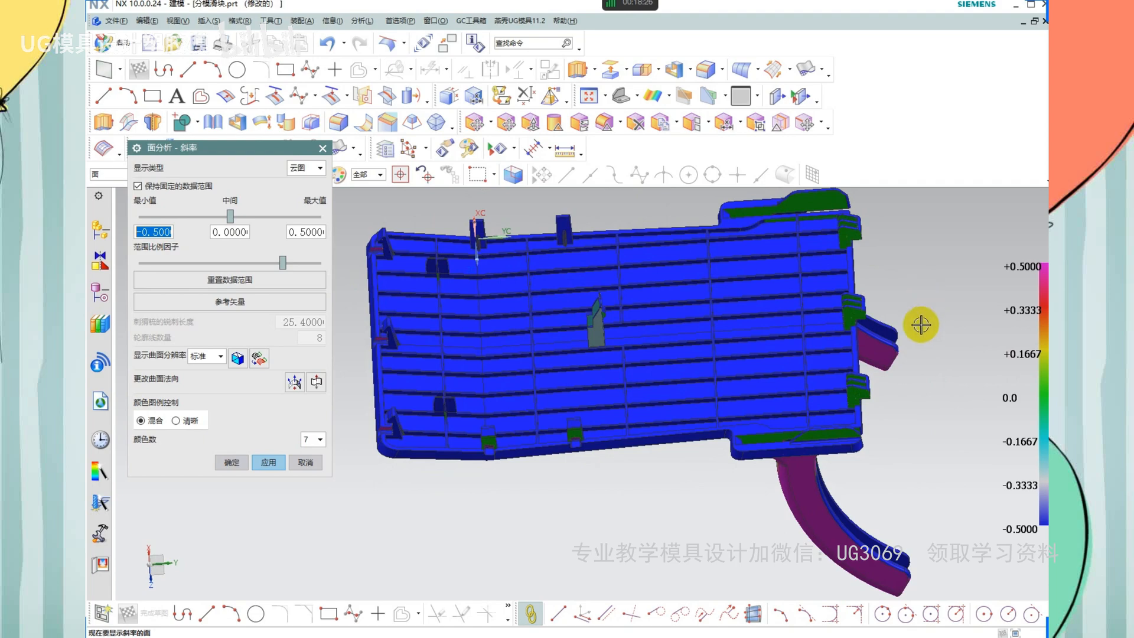
middle_drag(921, 352, 903, 464)
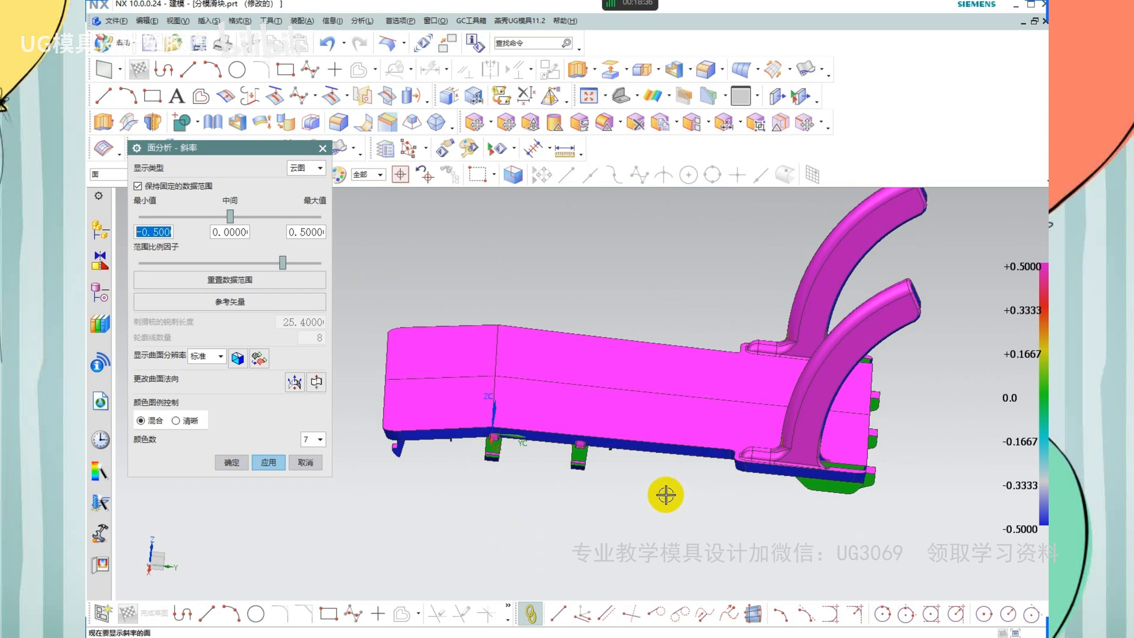
Examine the slope colours along the plate's long side edge and on the two clips beneath it
scroll(667, 492, up, 2)
middle_drag(681, 480, 682, 478)
key(ctrl+2)
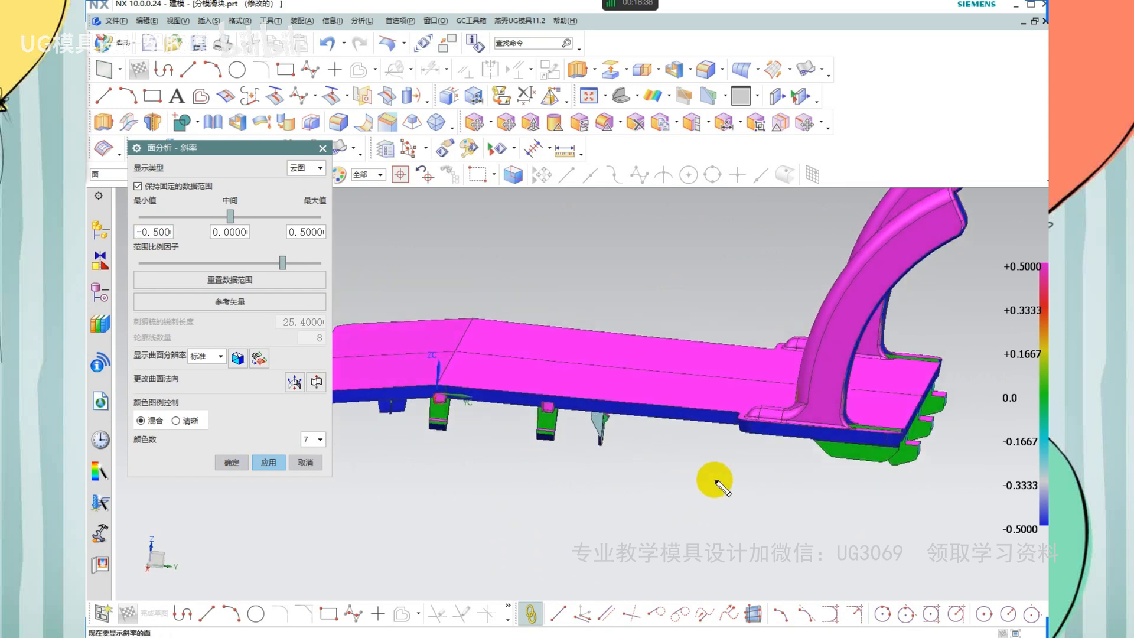
drag(615, 399, 922, 434)
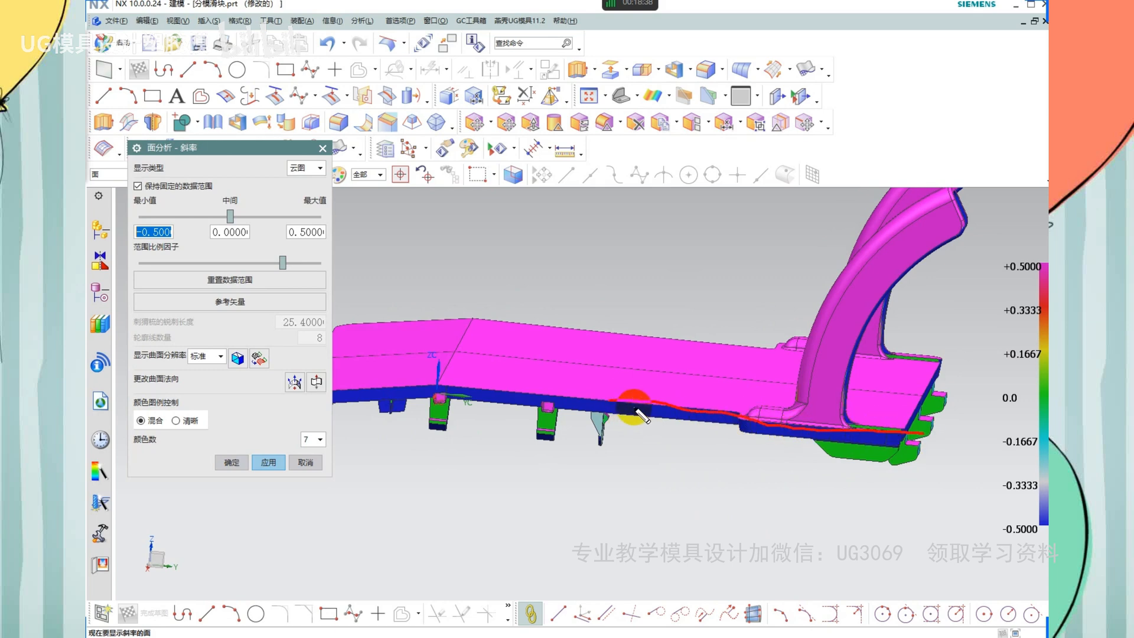
key(Escape)
mouse_move(577, 438)
middle_down()
mouse_move(531, 425)
mouse_move(608, 435)
mouse_move(734, 481)
middle_up()
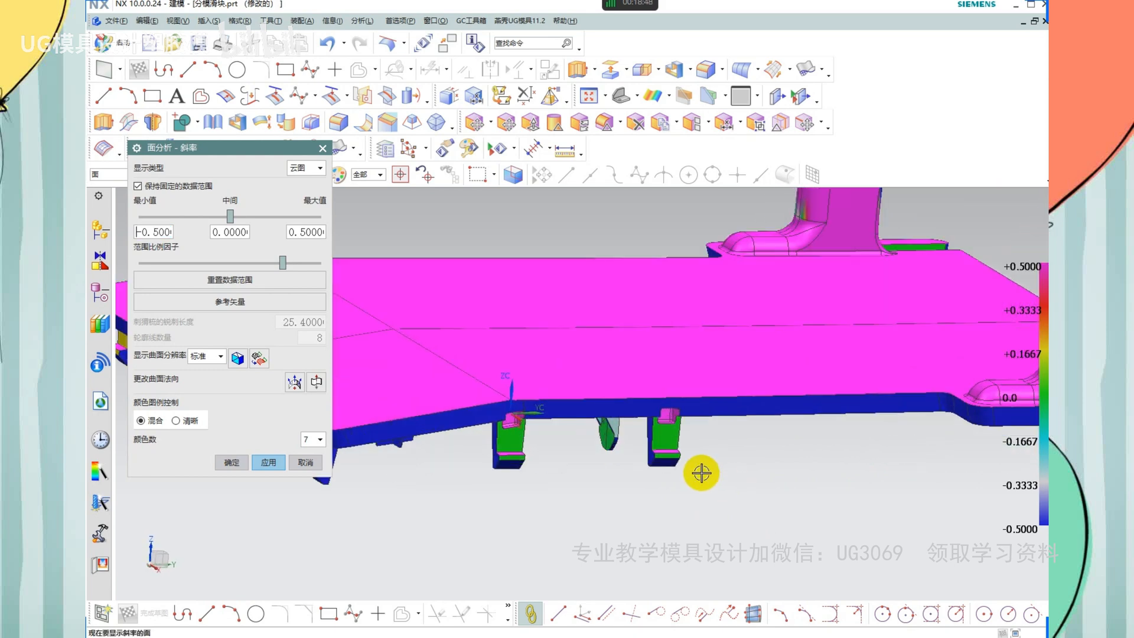
scroll(694, 470, up, 1)
key(ctrl+2)
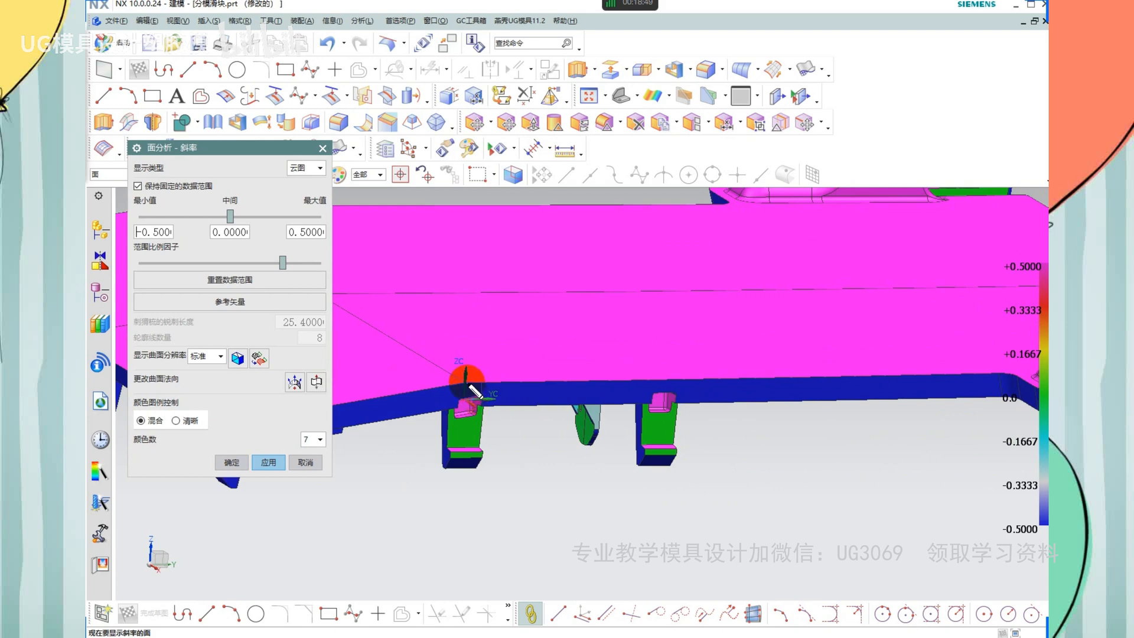
mouse_move(467, 383)
mouse_down()
mouse_move(843, 377)
mouse_move(821, 378)
mouse_up()
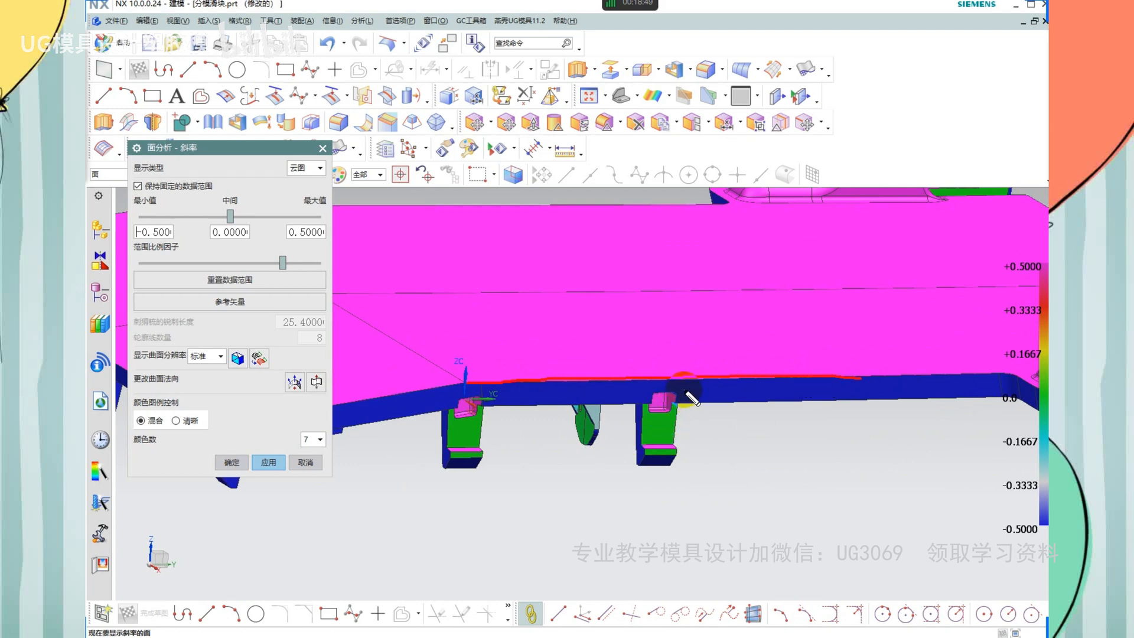
mouse_move(688, 390)
mouse_down()
mouse_move(622, 410)
mouse_move(676, 384)
mouse_move(696, 395)
mouse_up()
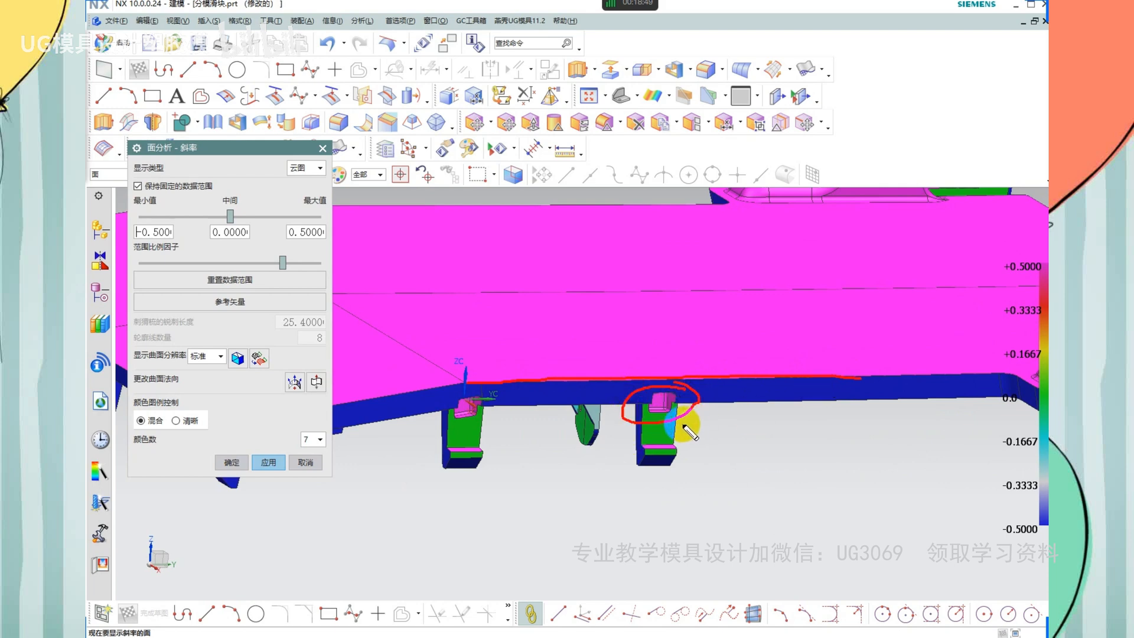
mouse_move(685, 435)
mouse_down()
mouse_move(614, 466)
mouse_move(658, 435)
mouse_up()
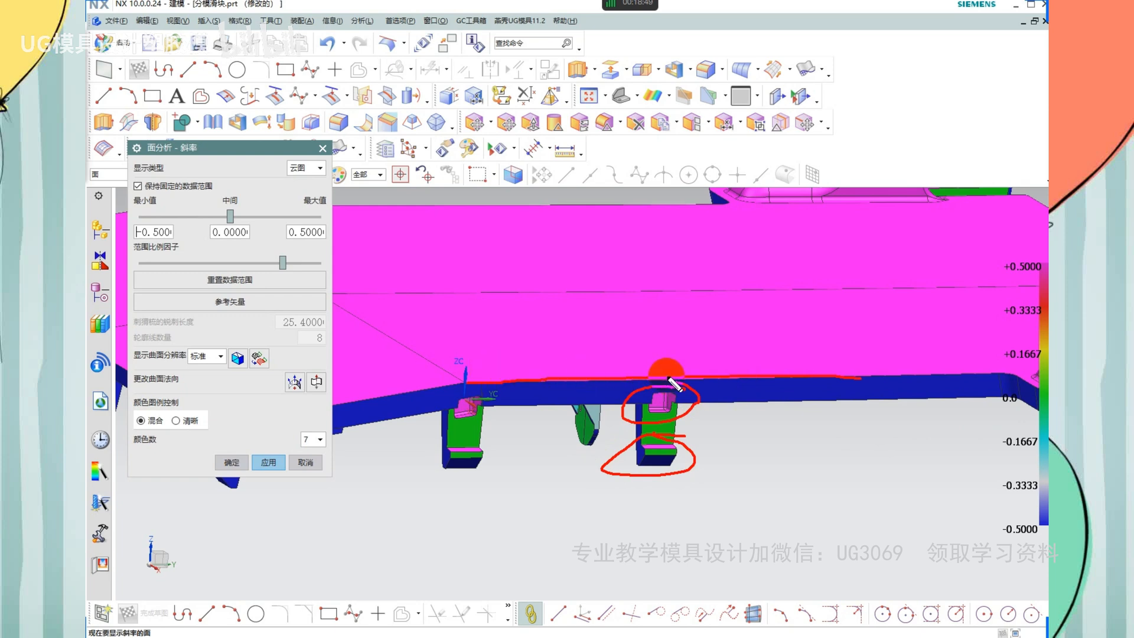
mouse_move(760, 384)
mouse_down()
mouse_move(738, 410)
mouse_move(767, 409)
mouse_up()
drag(802, 399, 783, 414)
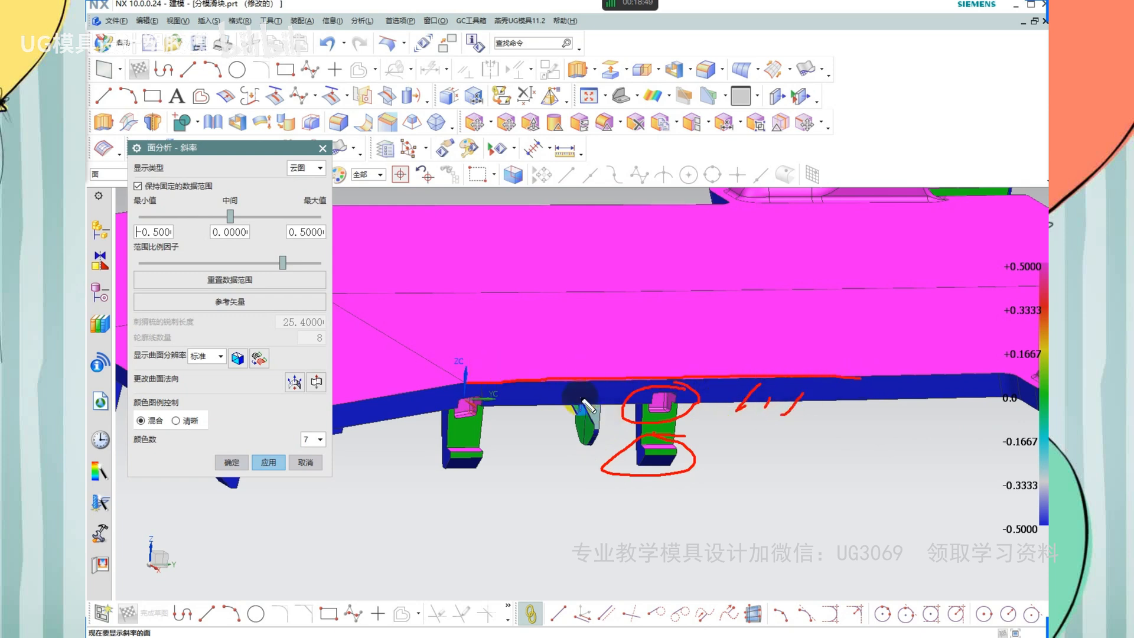
drag(506, 425, 542, 403)
drag(568, 385, 535, 417)
mouse_move(602, 389)
mouse_down()
mouse_move(585, 412)
mouse_move(594, 424)
mouse_up()
drag(702, 387, 690, 407)
mouse_move(768, 389)
mouse_down()
mouse_move(757, 409)
mouse_move(804, 412)
mouse_up()
drag(872, 385, 854, 406)
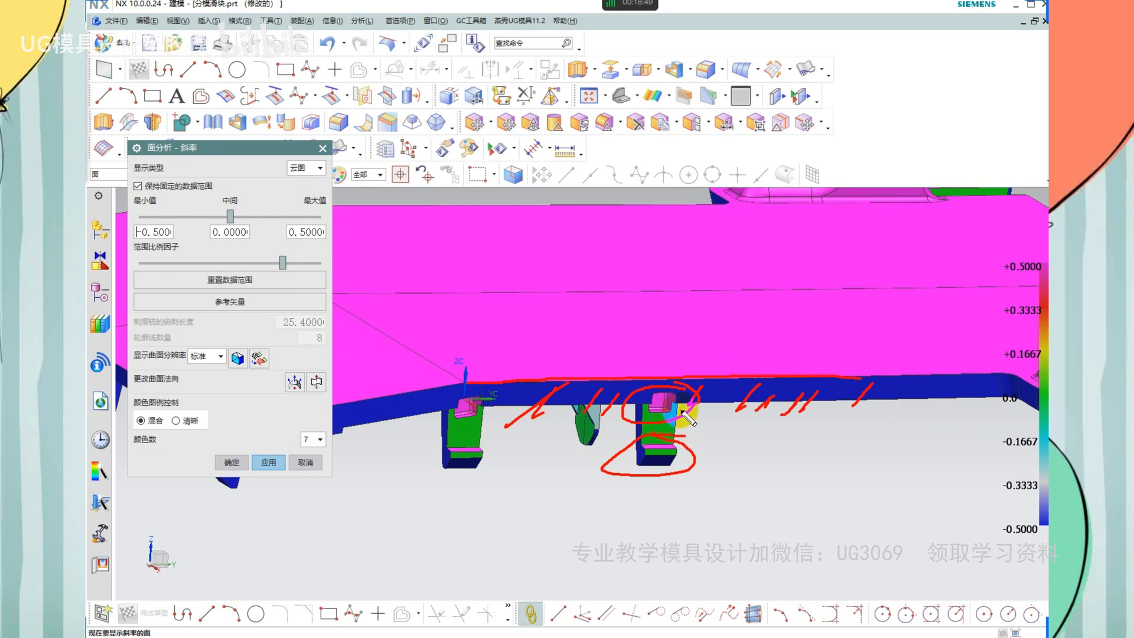
drag(694, 406, 718, 478)
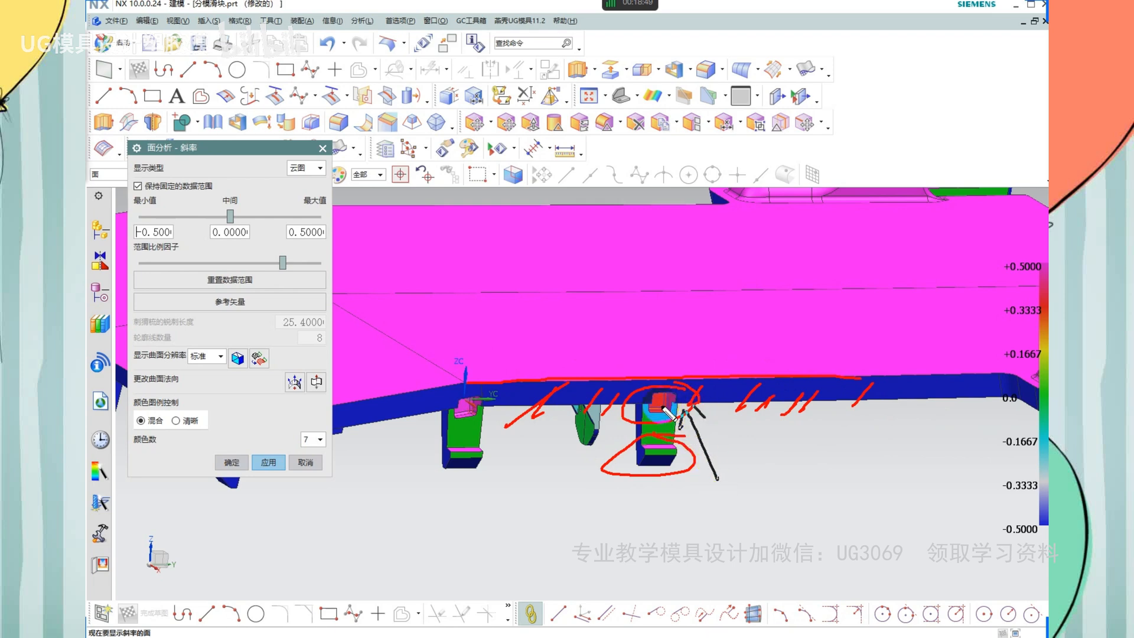
mouse_move(667, 448)
mouse_down()
mouse_move(676, 486)
mouse_move(655, 462)
mouse_up()
drag(667, 447, 672, 458)
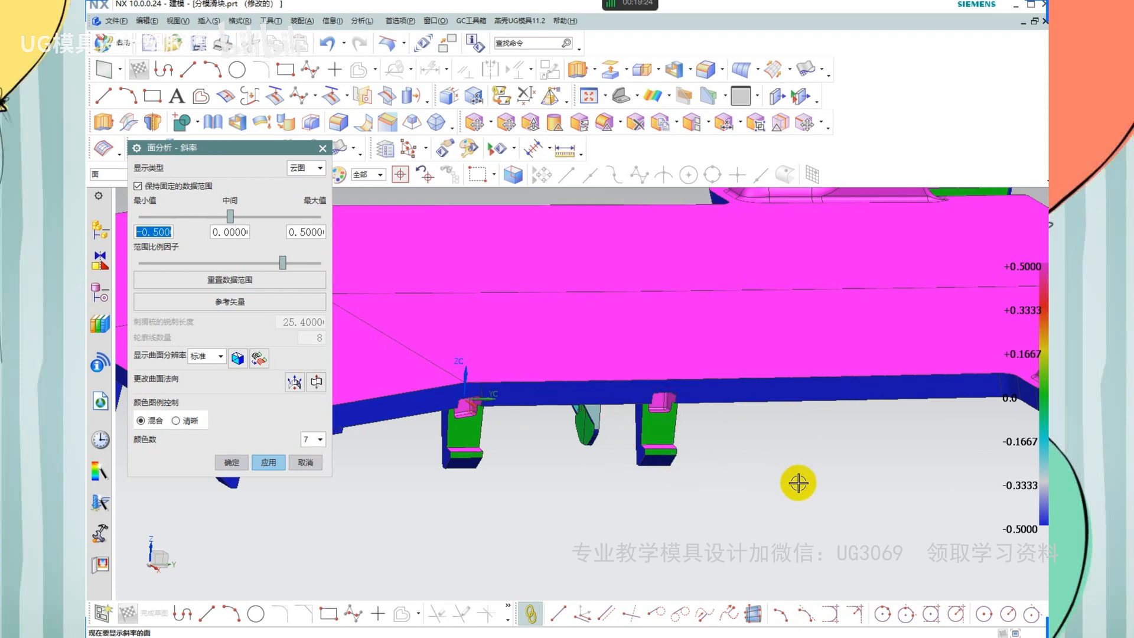
scroll(702, 445, up, 1)
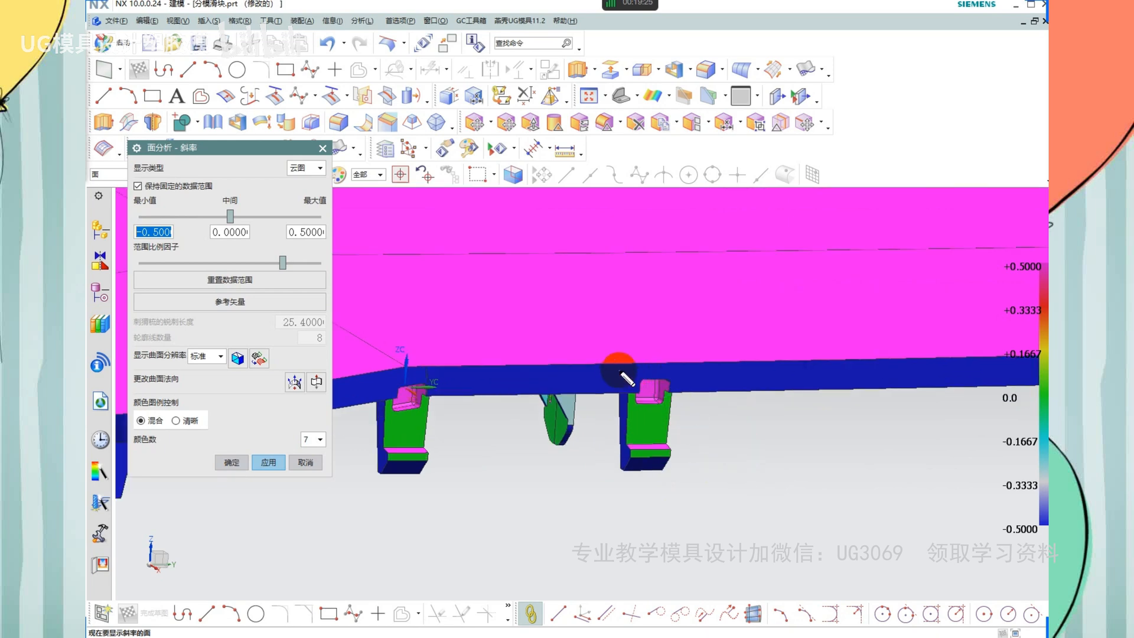
drag(602, 366, 725, 362)
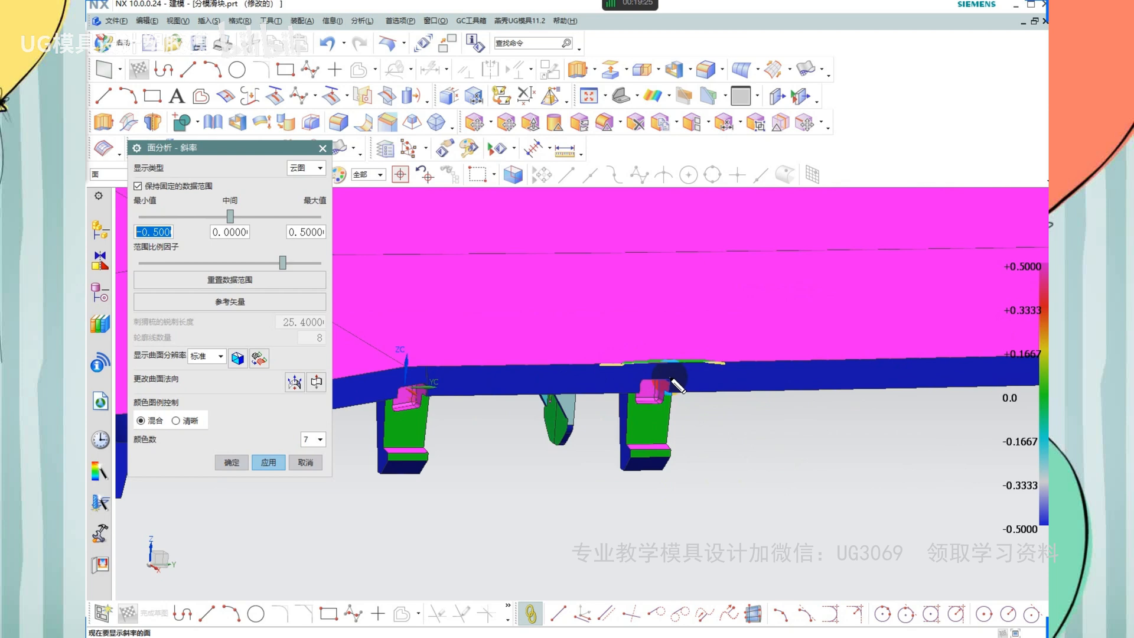
mouse_move(673, 378)
mouse_down()
mouse_move(641, 395)
mouse_move(664, 372)
mouse_up()
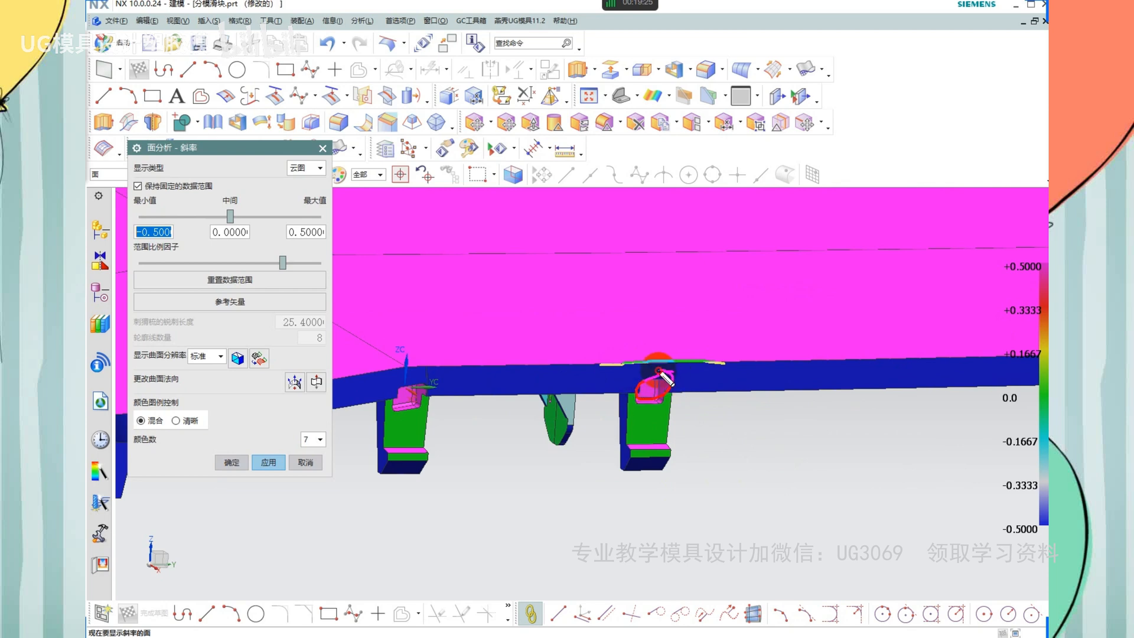
drag(492, 156, 422, 245)
mouse_move(451, 223)
mouse_down()
mouse_move(445, 264)
mouse_move(491, 225)
mouse_move(483, 270)
mouse_move(527, 197)
mouse_up()
drag(541, 164, 559, 278)
mouse_move(594, 210)
mouse_down()
mouse_move(638, 211)
mouse_move(643, 243)
mouse_up()
drag(633, 252, 660, 252)
drag(458, 297, 790, 296)
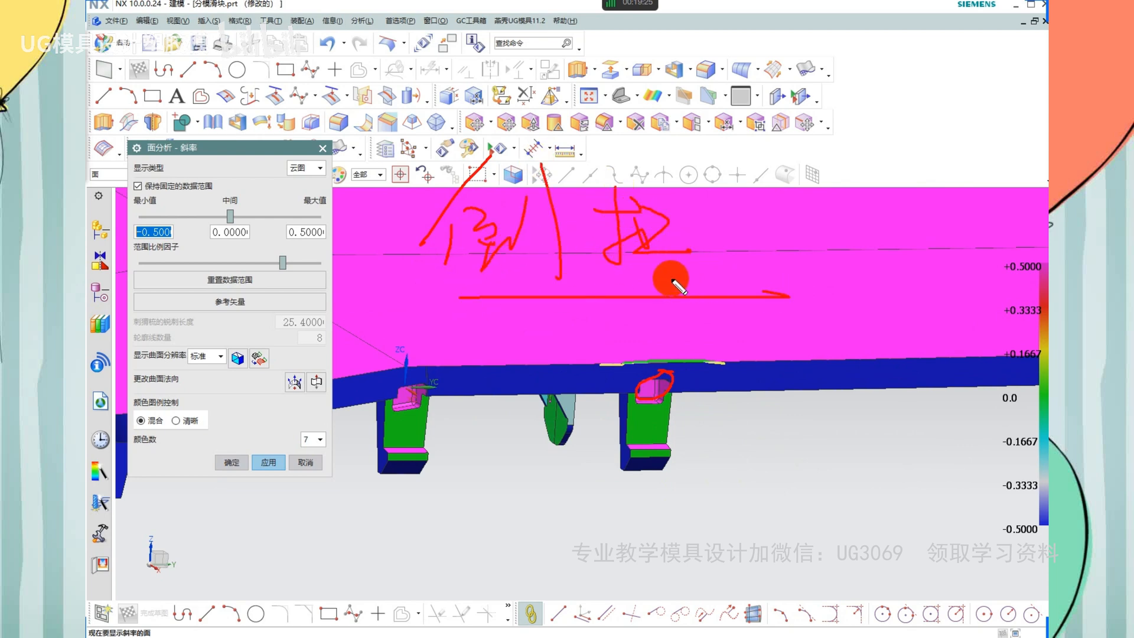
mouse_move(838, 218)
mouse_down()
mouse_move(852, 339)
mouse_move(802, 280)
mouse_up()
drag(874, 248, 908, 293)
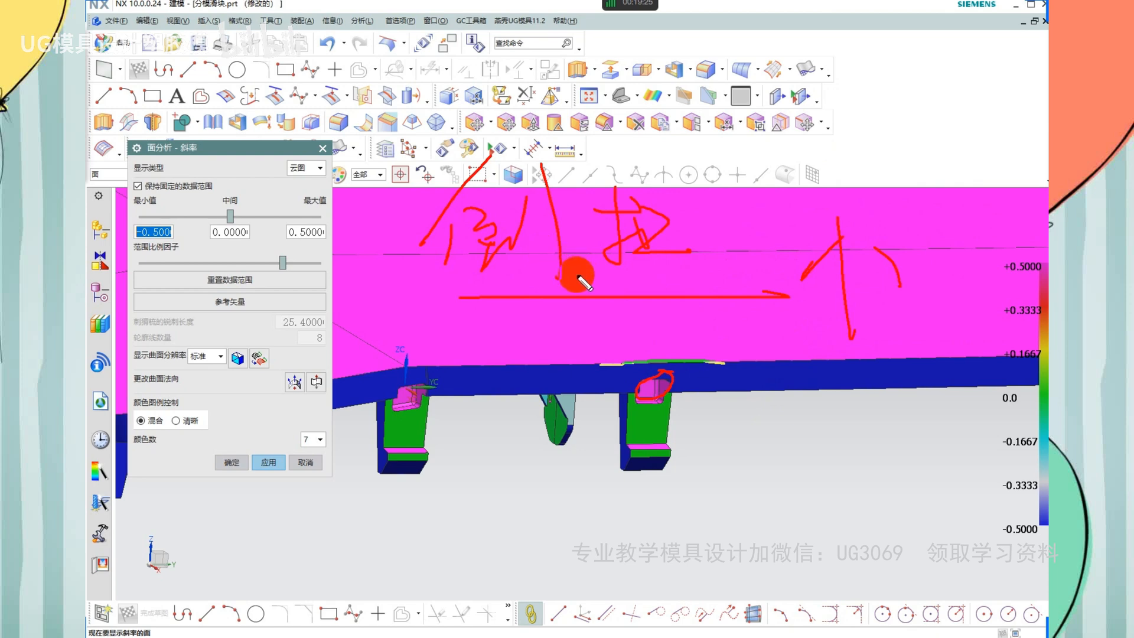
mouse_move(361, 185)
mouse_down()
mouse_move(320, 263)
mouse_move(365, 272)
mouse_move(375, 253)
mouse_up()
mouse_move(388, 198)
mouse_down()
mouse_move(402, 271)
mouse_move(431, 260)
mouse_up()
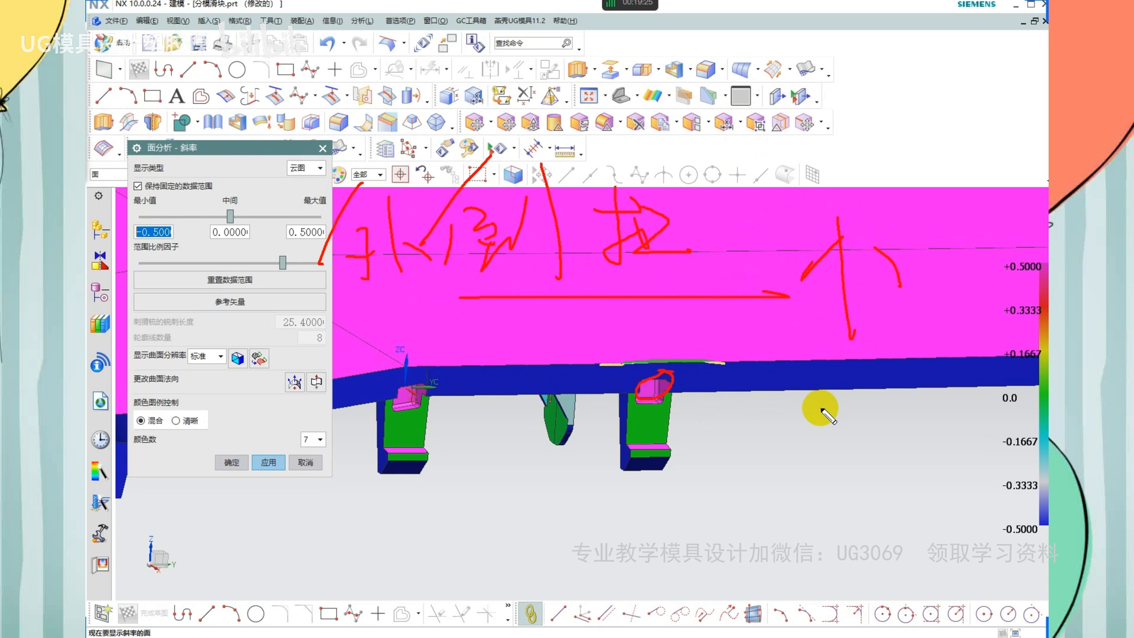
click(659, 399)
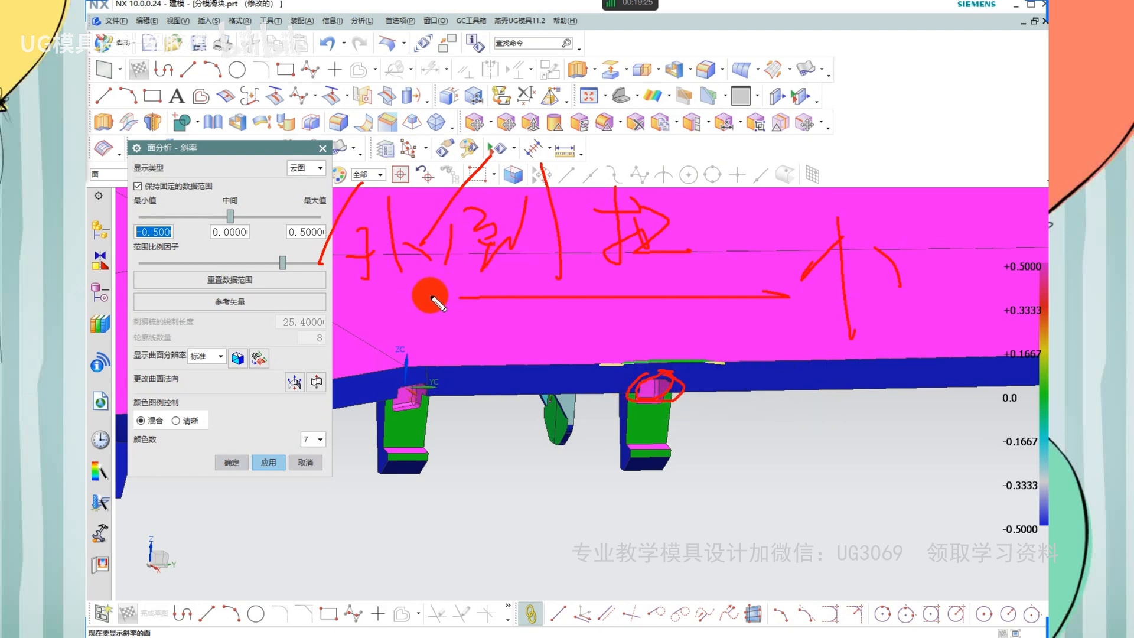
click(431, 398)
drag(394, 382, 440, 390)
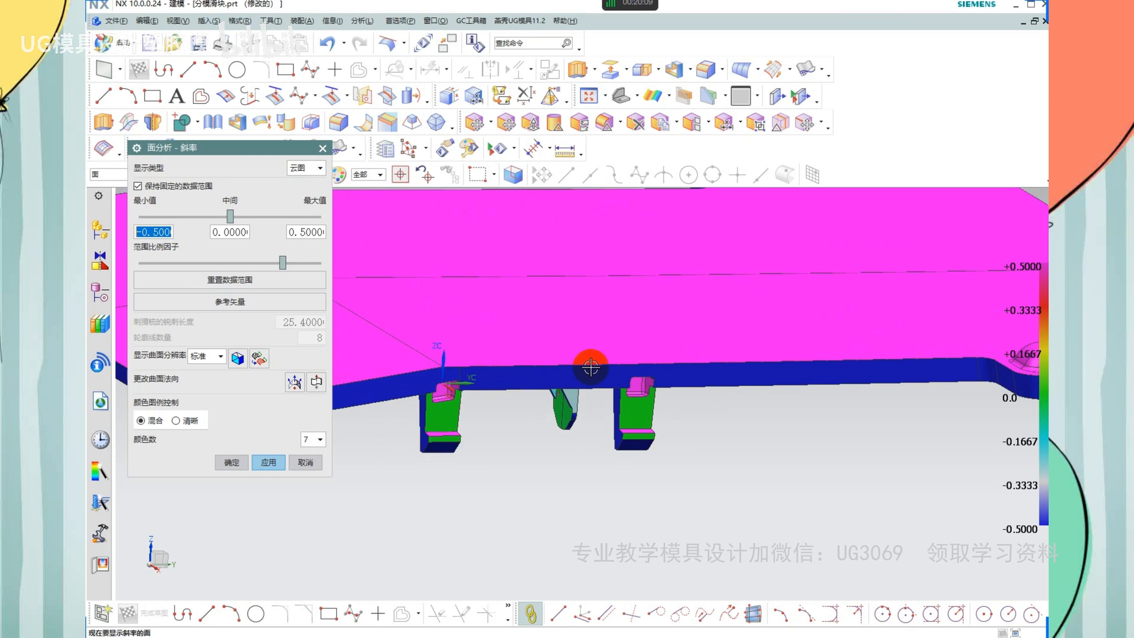
Change the reference vector of the face slope analysis to the X axis
mouse_move(587, 367)
middle_down()
mouse_move(666, 442)
mouse_move(638, 375)
mouse_move(626, 430)
middle_up()
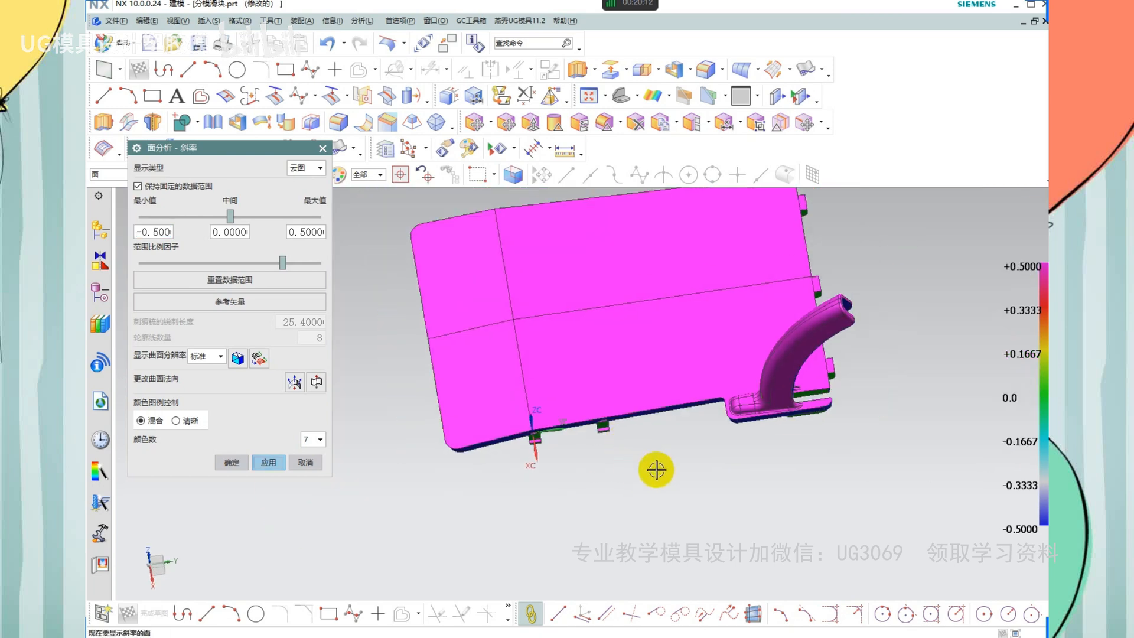
mouse_move(612, 476)
mouse_down()
mouse_move(620, 440)
mouse_move(660, 490)
mouse_up()
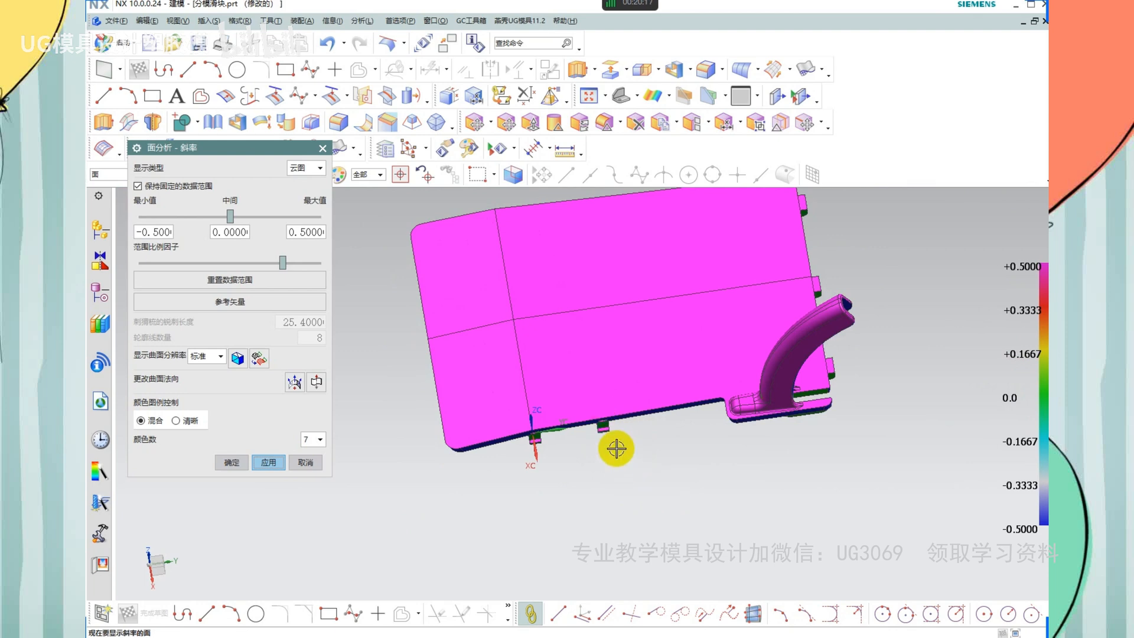
scroll(620, 442, up, 1)
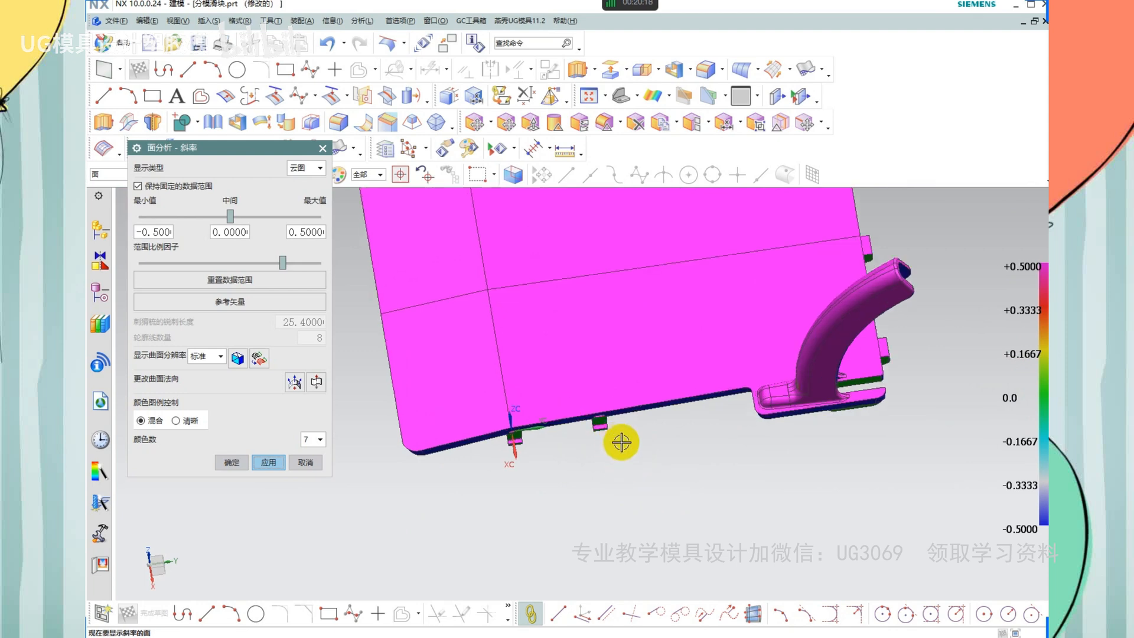
scroll(640, 433, down, 1)
mouse_move(632, 446)
middle_down()
mouse_move(650, 429)
mouse_move(644, 445)
middle_up()
click(237, 302)
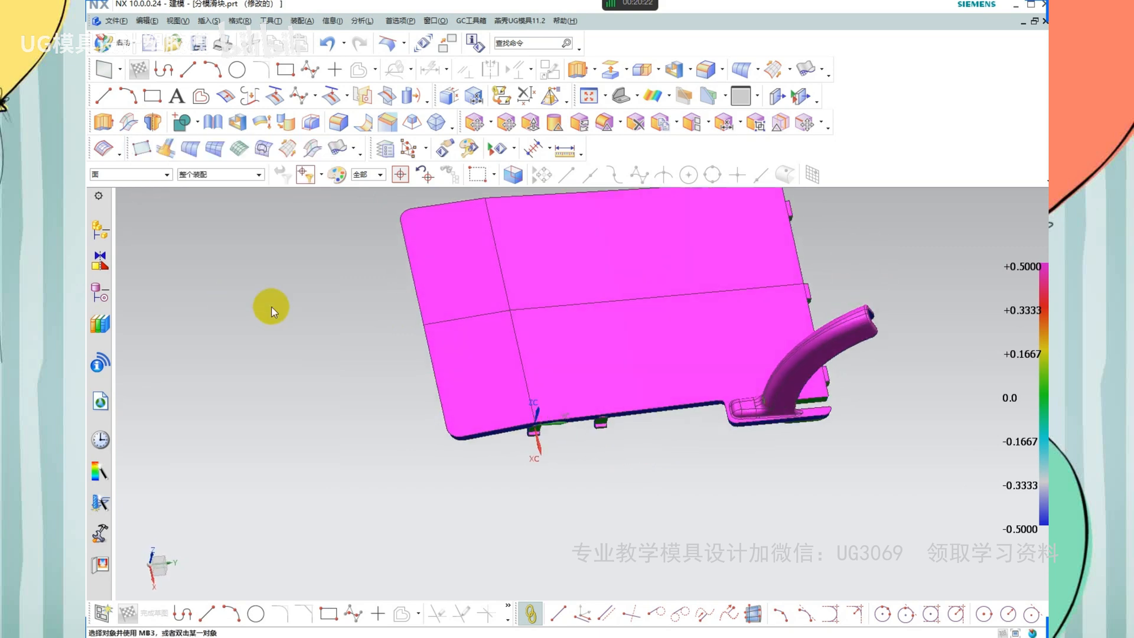
scroll(598, 424, up, 1)
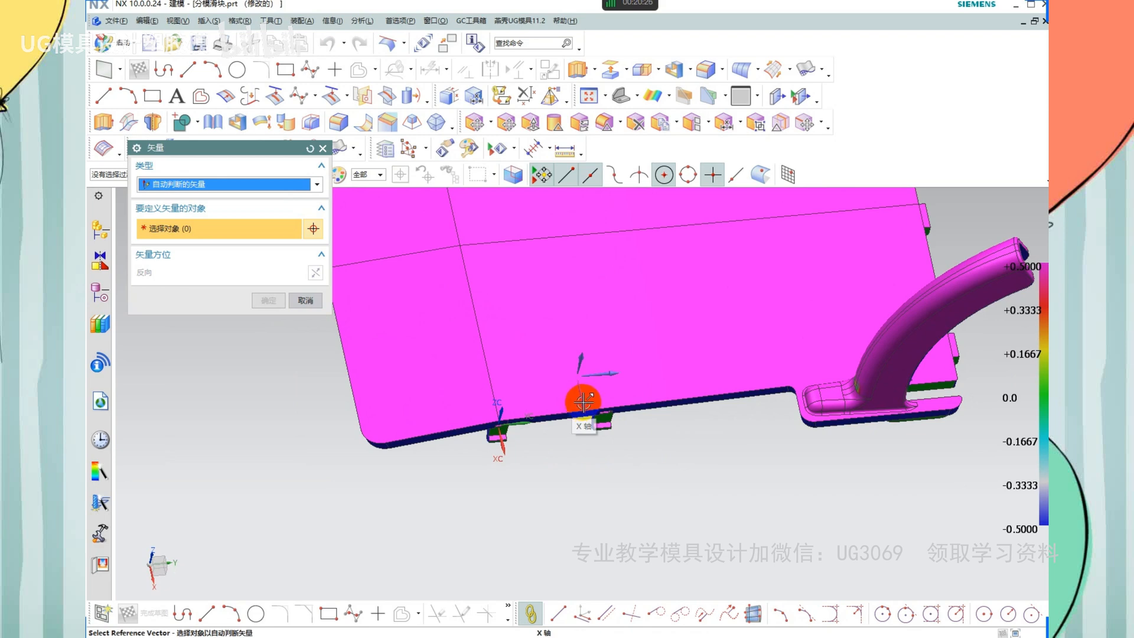
mouse_move(605, 402)
mouse_down()
mouse_move(591, 430)
mouse_move(565, 389)
mouse_up()
drag(508, 396, 486, 411)
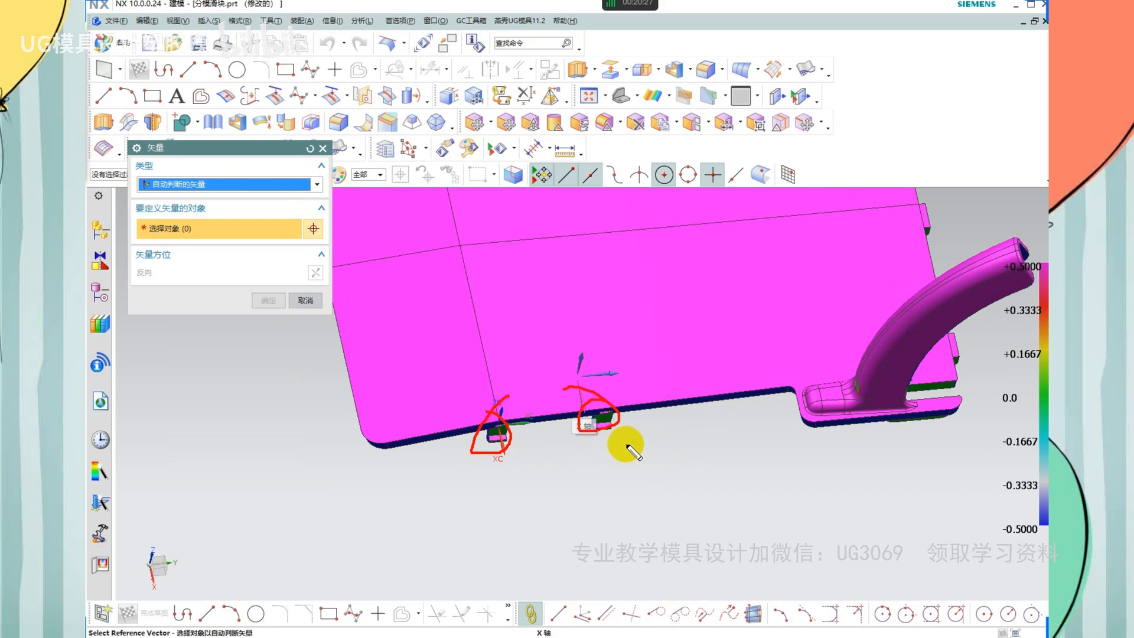
mouse_move(645, 431)
mouse_down()
mouse_move(685, 490)
mouse_move(694, 461)
mouse_up()
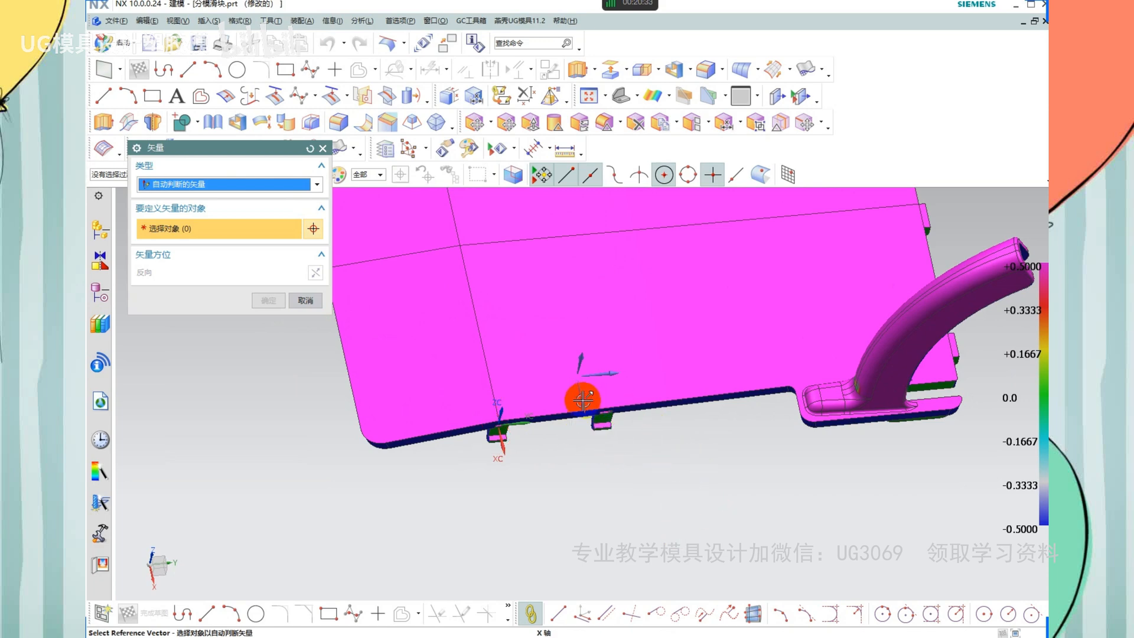
click(607, 405)
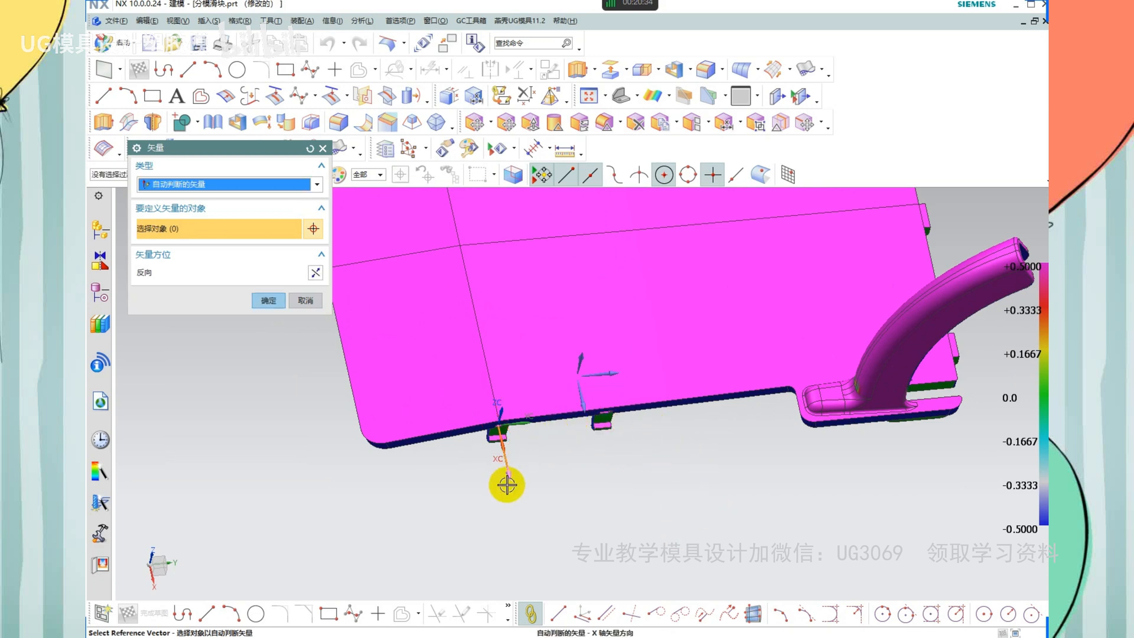
click(268, 300)
Examine the slope colours along X on the two side clips, the plate edge and the curved arms
scroll(648, 413, up, 3)
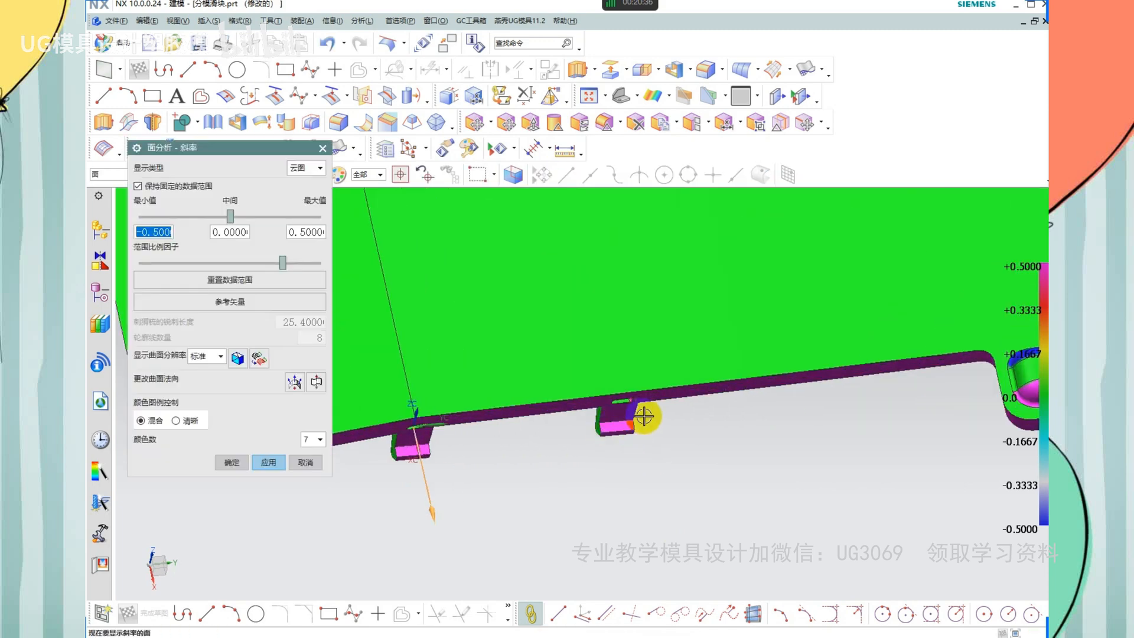
mouse_move(647, 413)
middle_down()
mouse_move(660, 406)
mouse_move(653, 369)
mouse_move(658, 443)
middle_up()
mouse_move(639, 325)
mouse_down()
mouse_move(519, 359)
mouse_move(626, 342)
mouse_up()
mouse_move(587, 354)
middle_down()
mouse_move(652, 387)
mouse_move(652, 408)
middle_up()
scroll(657, 441, down, 3)
middle_drag(660, 447, 658, 459)
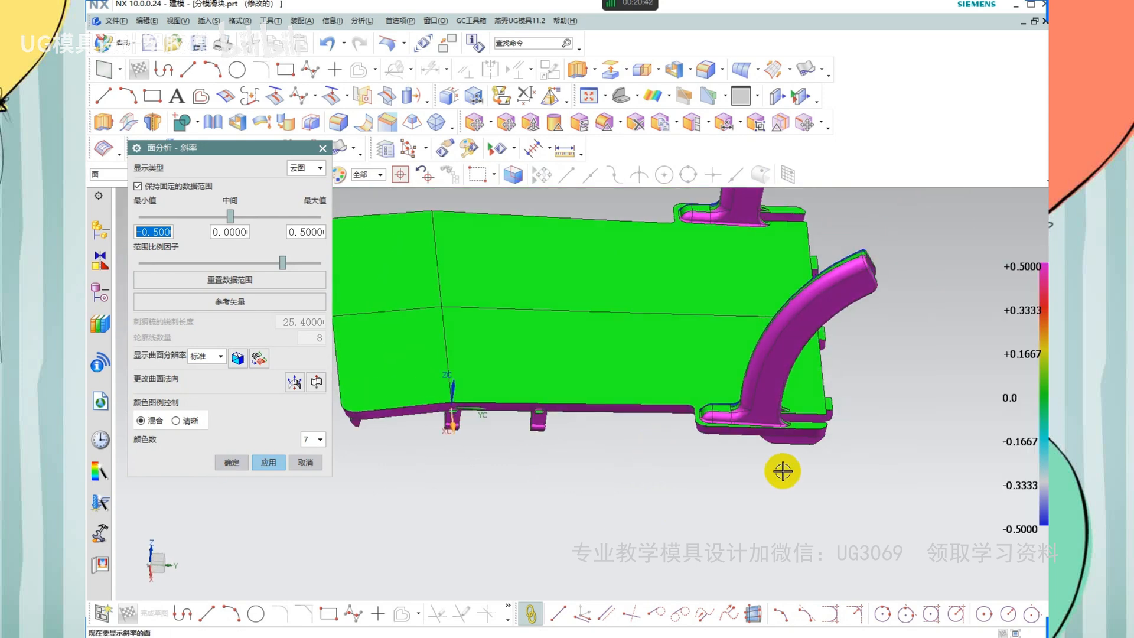
Change the reference vector of the face slope analysis back to the Z axis
click(271, 301)
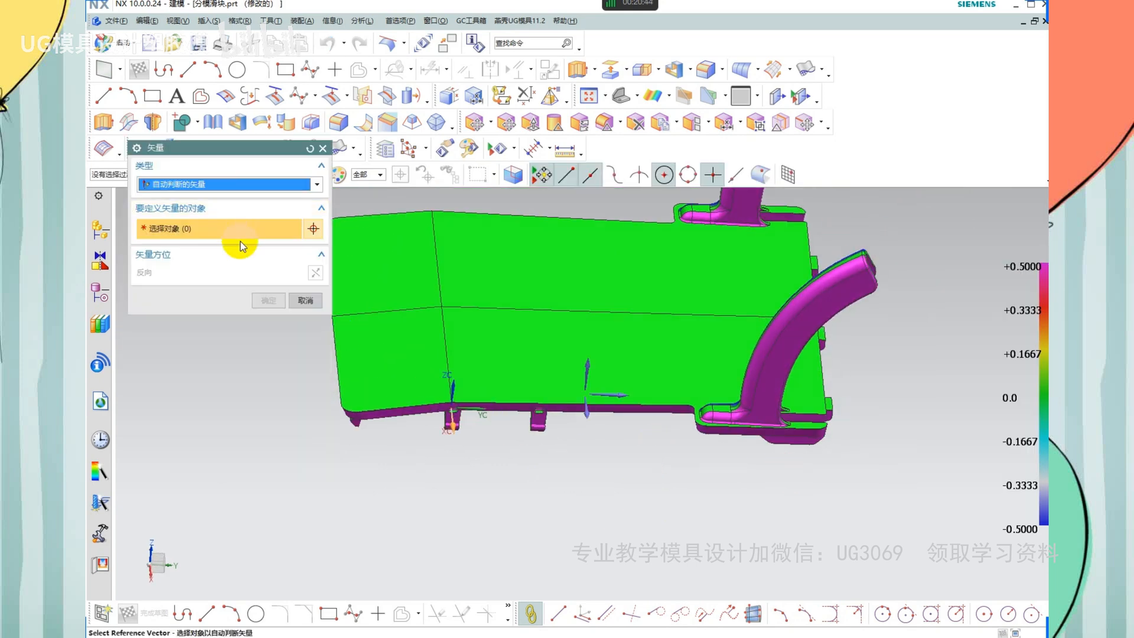
click(586, 369)
middle_click(717, 399)
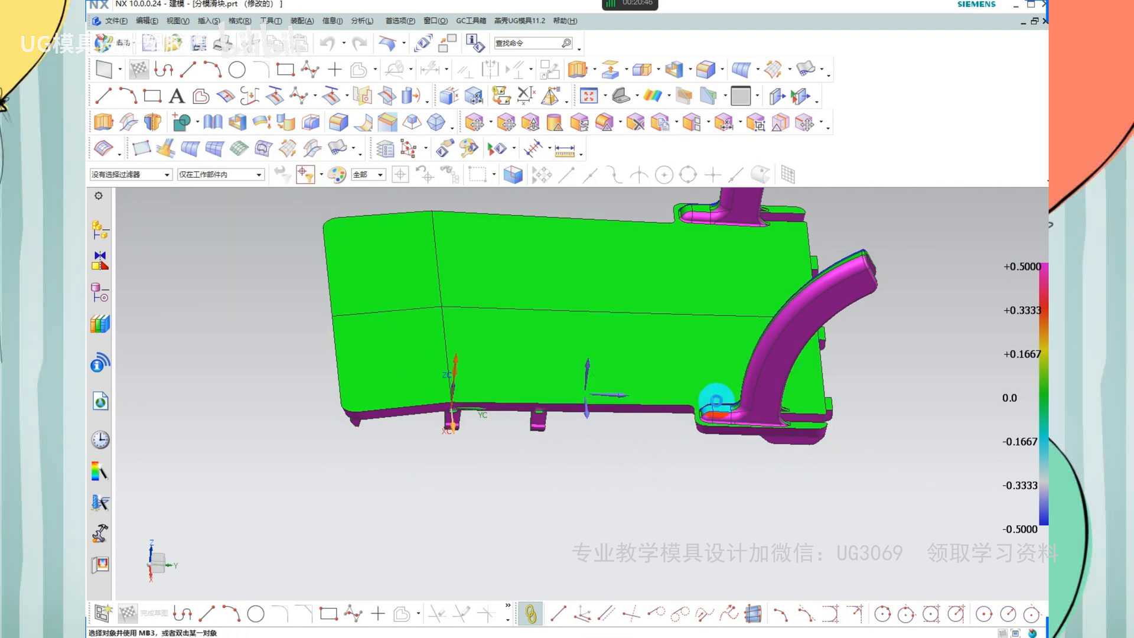
scroll(755, 404, down, 2)
middle_drag(756, 404, 806, 238)
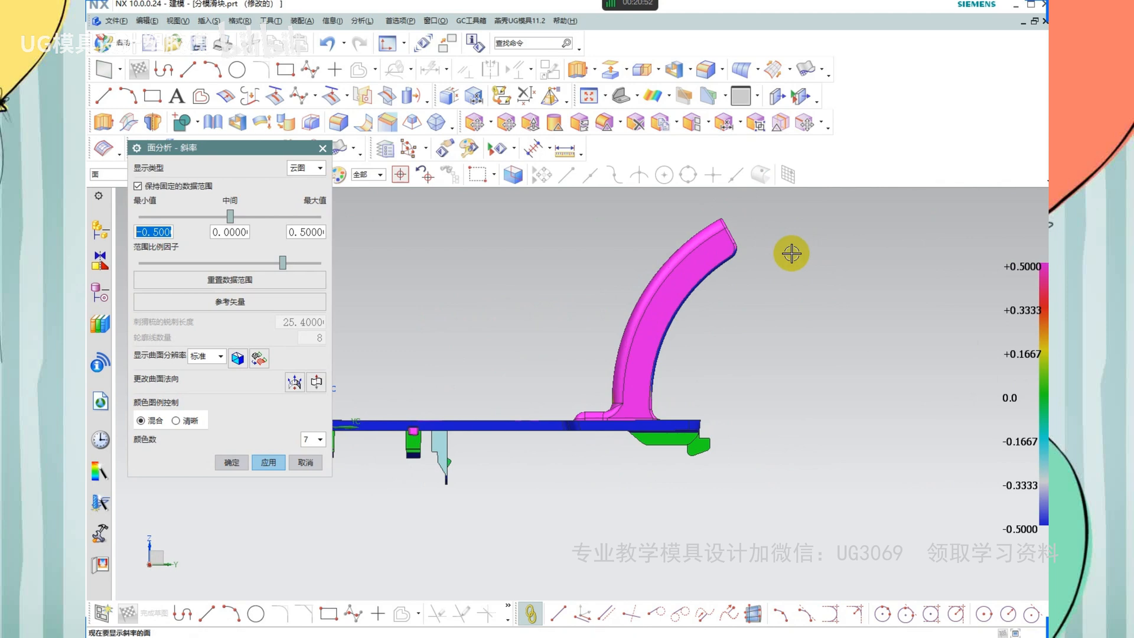
Examine the curved arm from the side, following its inner edge down to the plate and considering the slider's pull-out direction
scroll(735, 281, up, 1)
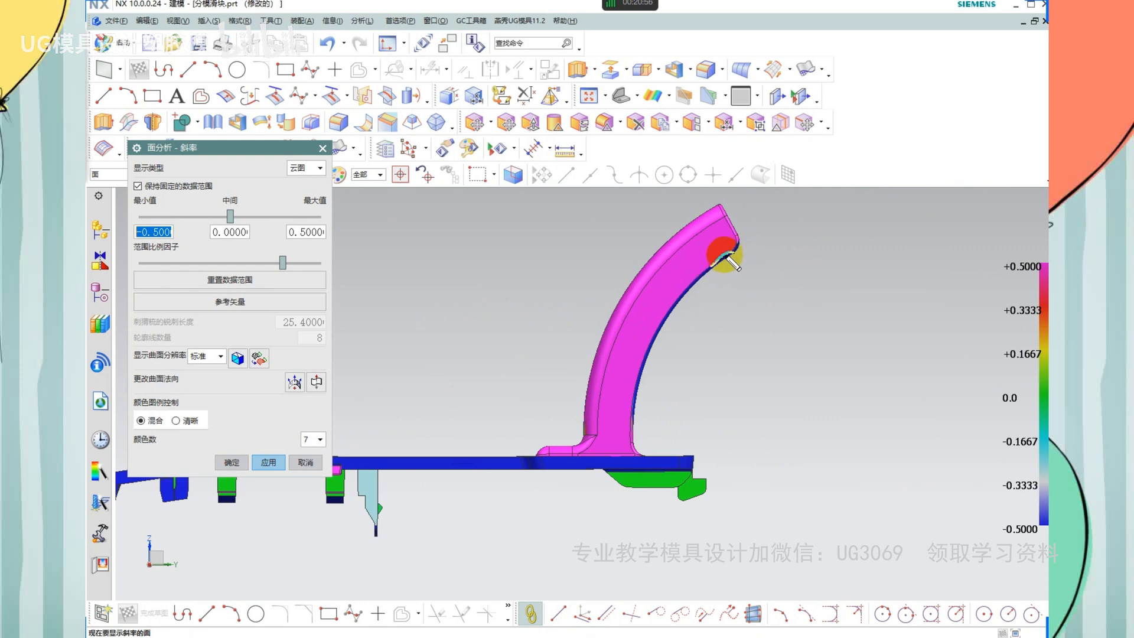
mouse_move(726, 258)
mouse_down()
mouse_move(650, 311)
mouse_move(633, 387)
mouse_move(653, 440)
mouse_move(692, 454)
mouse_up()
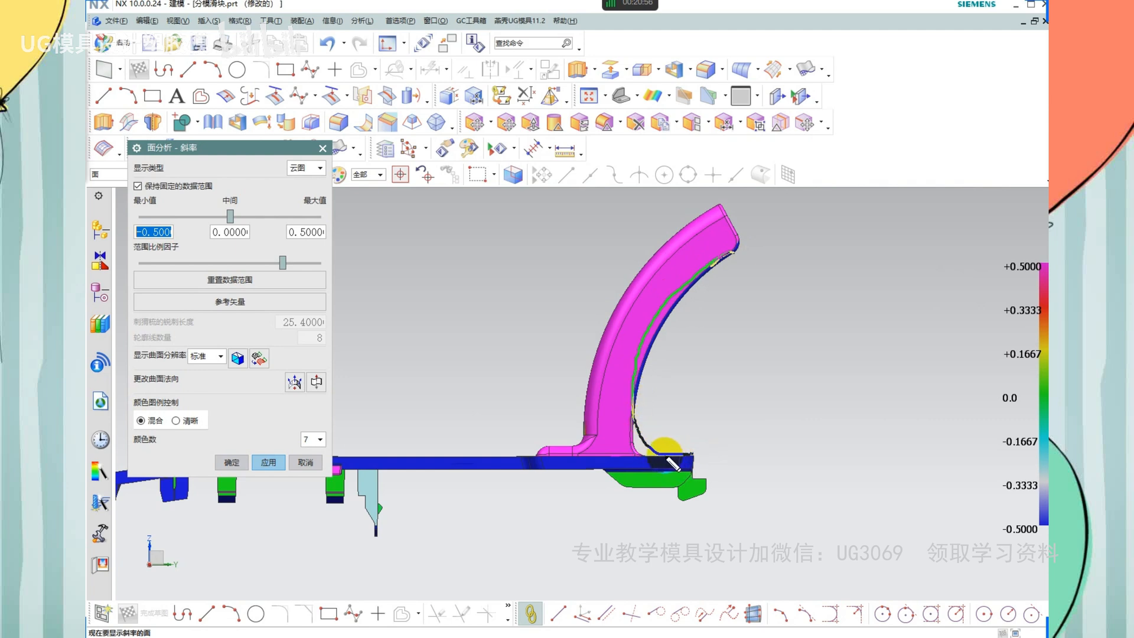
drag(647, 454, 687, 456)
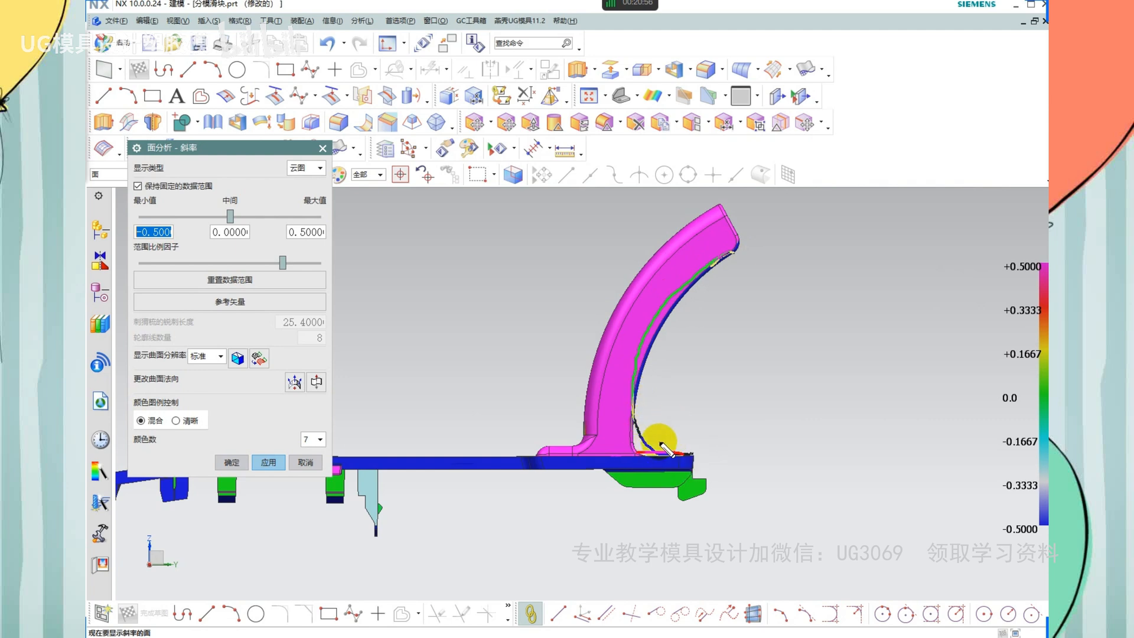
click(659, 472)
drag(657, 505, 683, 488)
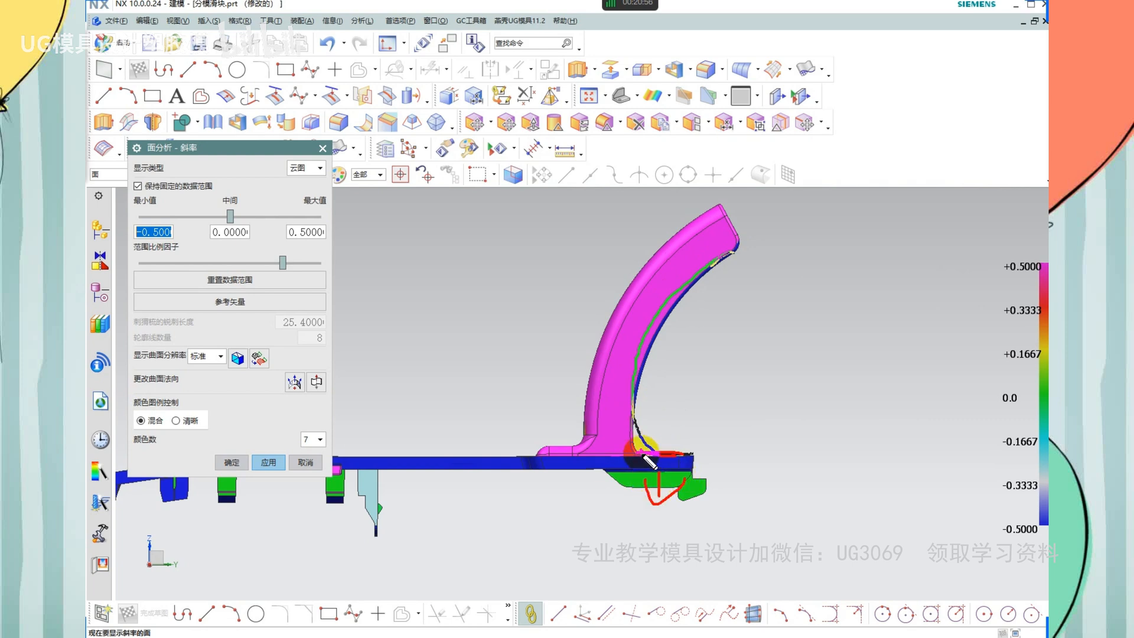
drag(644, 455, 680, 454)
mouse_move(727, 243)
mouse_down()
mouse_move(710, 273)
mouse_move(726, 224)
mouse_move(748, 247)
mouse_move(723, 260)
mouse_move(729, 203)
mouse_move(741, 212)
mouse_move(717, 247)
mouse_move(733, 260)
mouse_up()
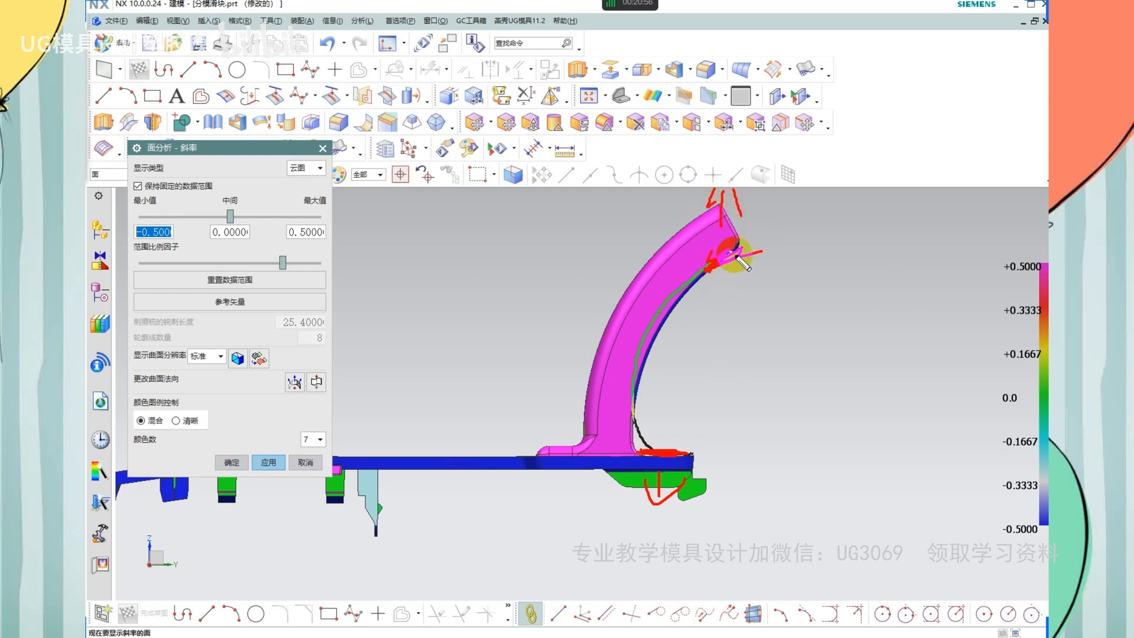
mouse_move(746, 254)
mouse_down()
mouse_move(709, 268)
mouse_move(641, 337)
mouse_move(634, 401)
mouse_move(662, 454)
mouse_move(748, 453)
mouse_move(739, 410)
mouse_up()
drag(767, 339, 898, 352)
mouse_move(862, 367)
mouse_down()
mouse_move(904, 350)
mouse_move(873, 344)
mouse_move(869, 366)
mouse_up()
mouse_move(840, 327)
mouse_down()
mouse_move(894, 353)
mouse_move(846, 356)
mouse_up()
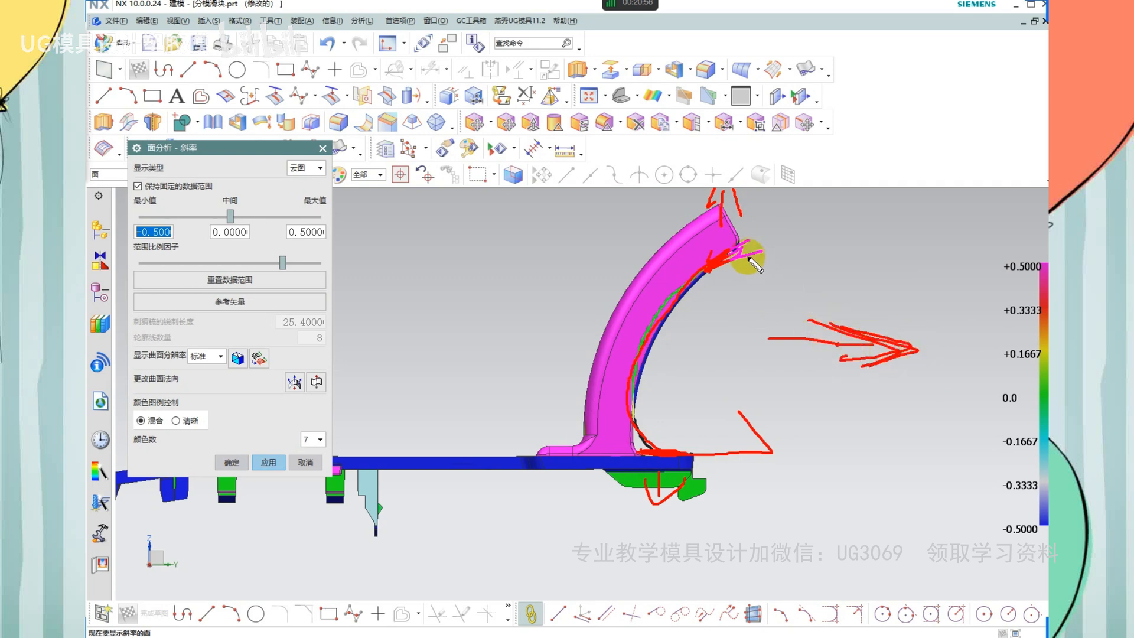
drag(738, 248, 843, 253)
drag(769, 453, 837, 453)
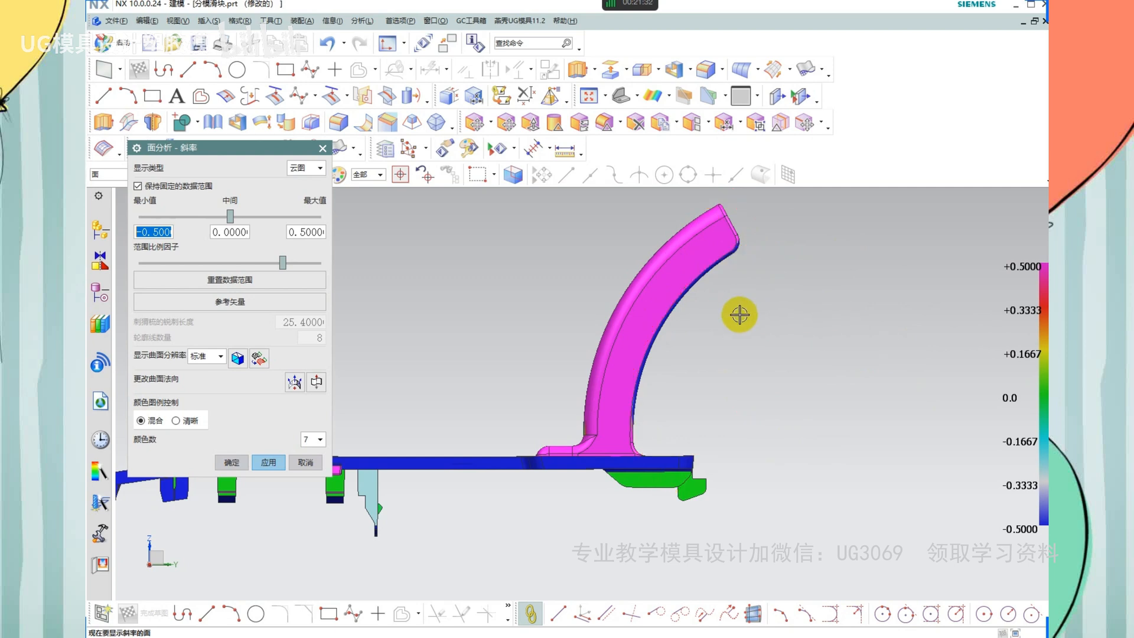
Finish the face slope analysis and switch the model display to shaded with edges
mouse_move(737, 313)
middle_down()
mouse_move(780, 319)
mouse_move(786, 344)
middle_up()
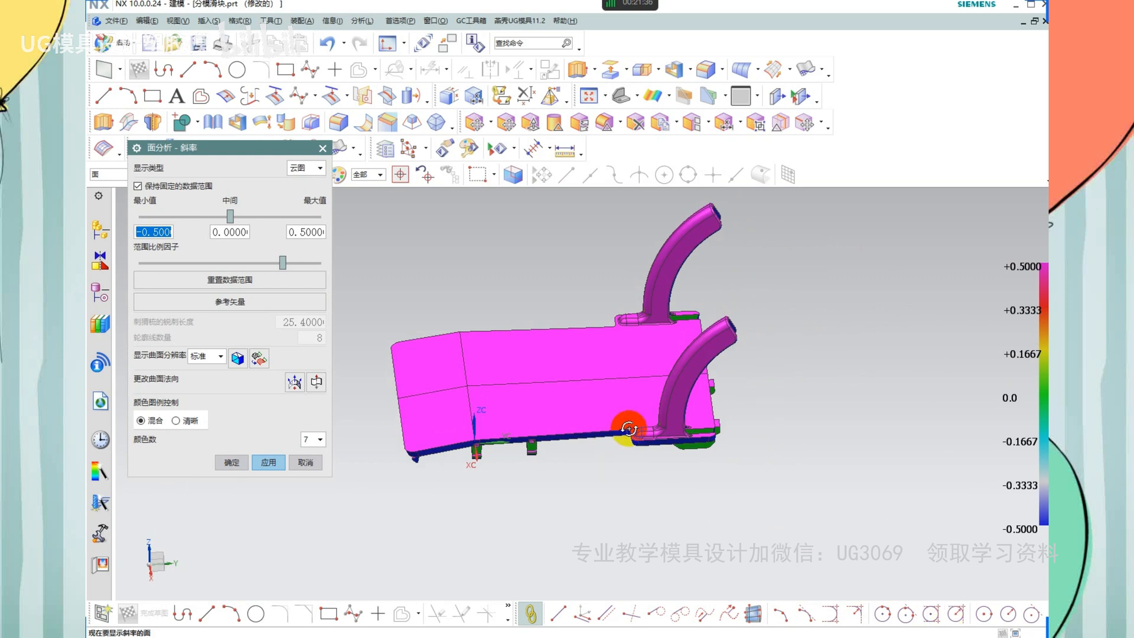
middle_drag(626, 431, 715, 528)
middle_click(762, 527)
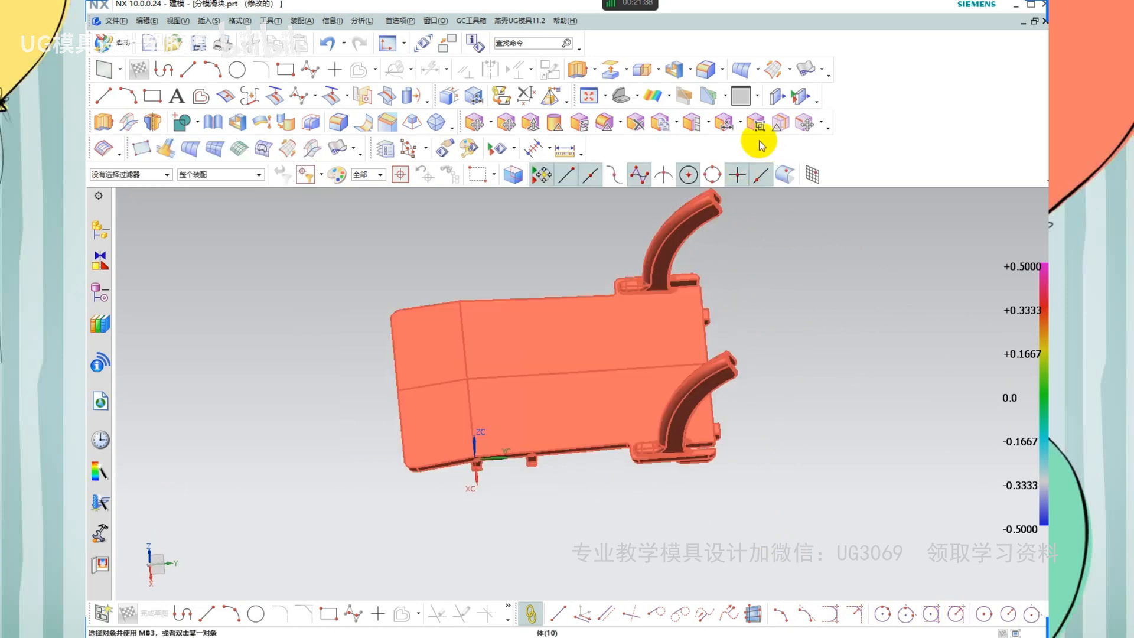
shift+middle_drag(565, 293, 601, 300)
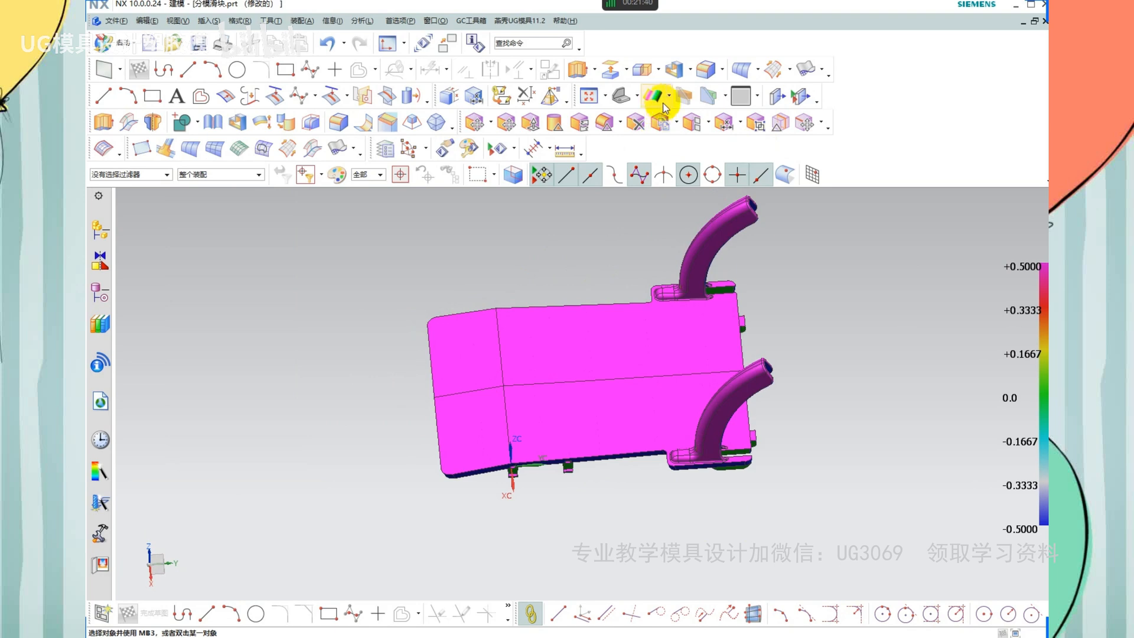
middle_drag(644, 375, 536, 476)
scroll(584, 453, up, 3)
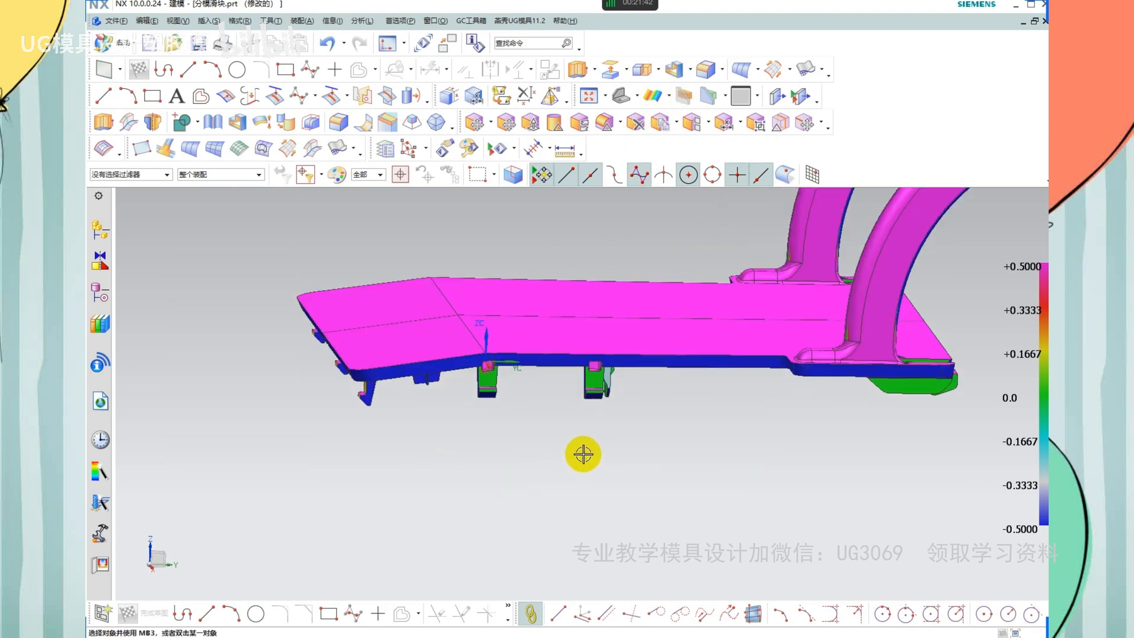
drag(486, 358, 199, 374)
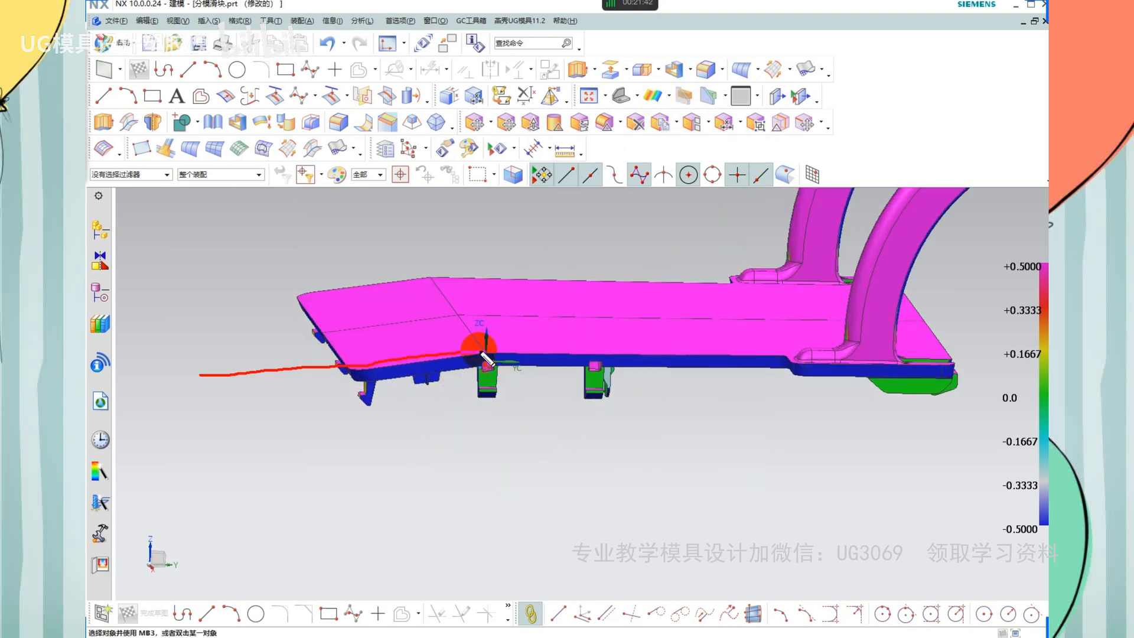
mouse_move(491, 354)
mouse_down()
mouse_move(963, 358)
mouse_move(871, 402)
mouse_up()
click(670, 98)
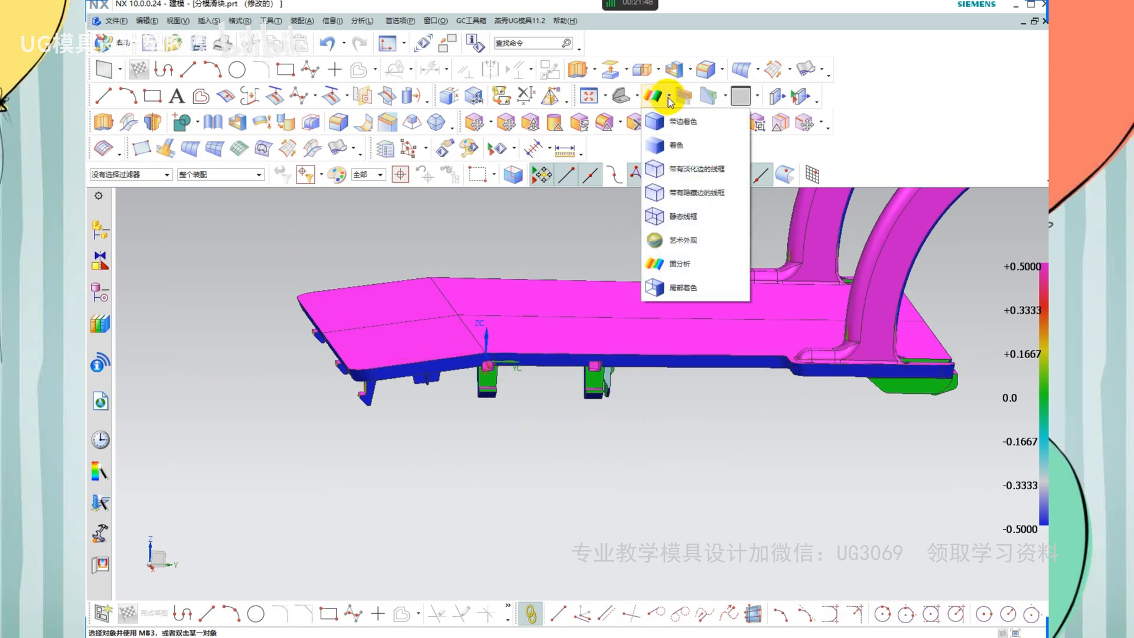
click(675, 123)
mouse_move(597, 382)
middle_down()
mouse_move(663, 430)
mouse_move(580, 397)
mouse_move(665, 457)
middle_up()
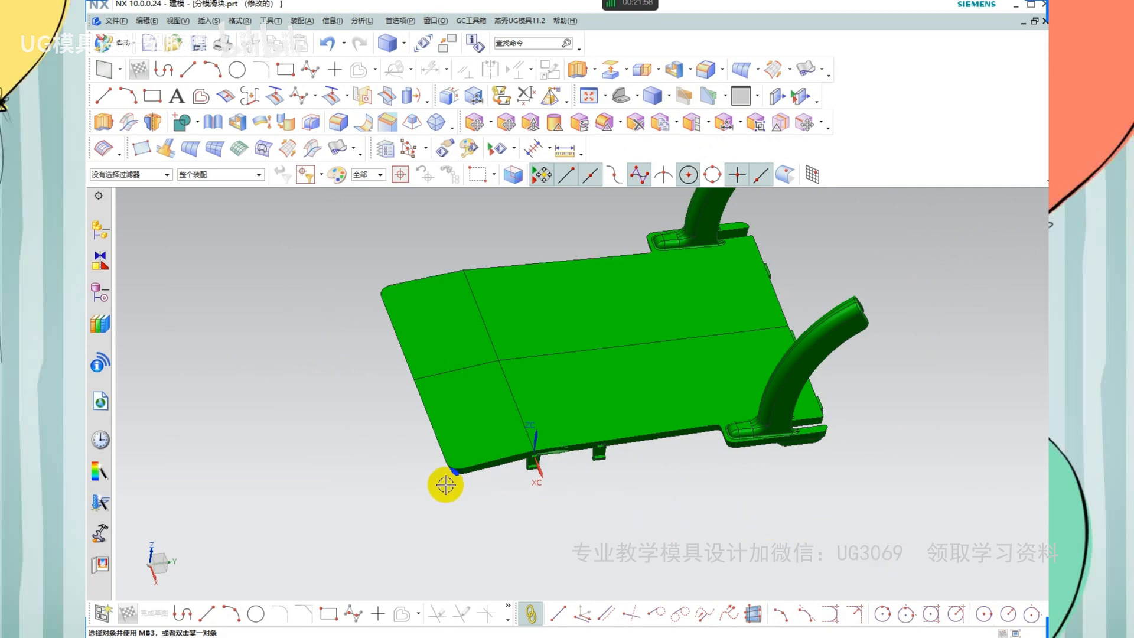
Enlarge the small outer face at the plate's bent end beside the WCS, with U start 115 and V end 130 percent
click(103, 152)
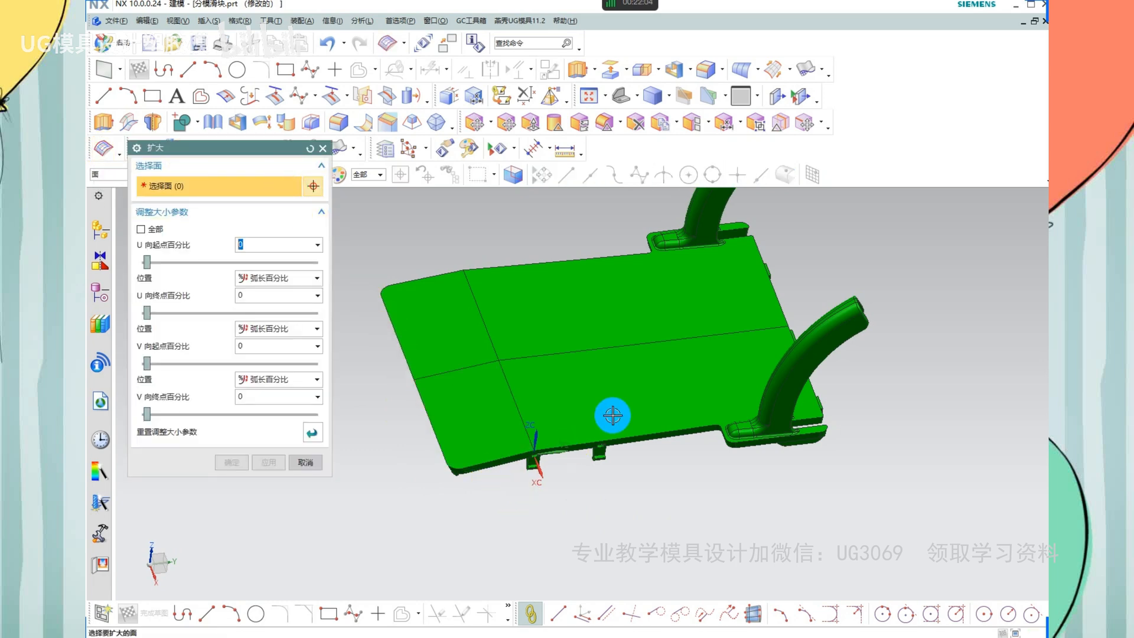
scroll(652, 368, down, 1)
scroll(514, 420, up, 1)
click(508, 414)
scroll(450, 382, up, 2)
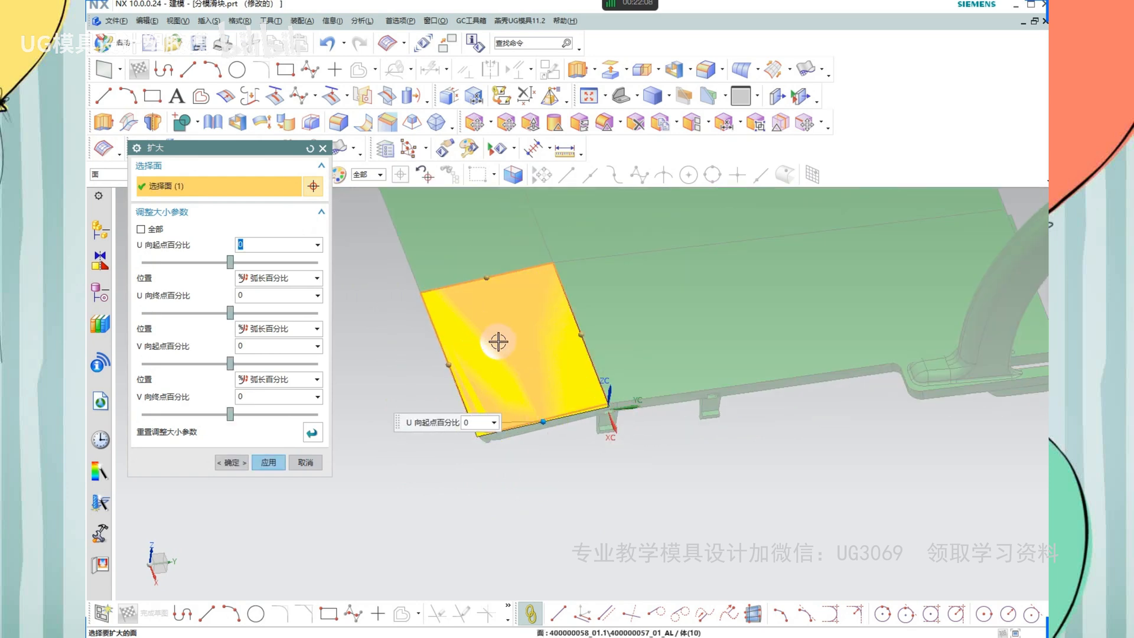
scroll(515, 364, down, 2)
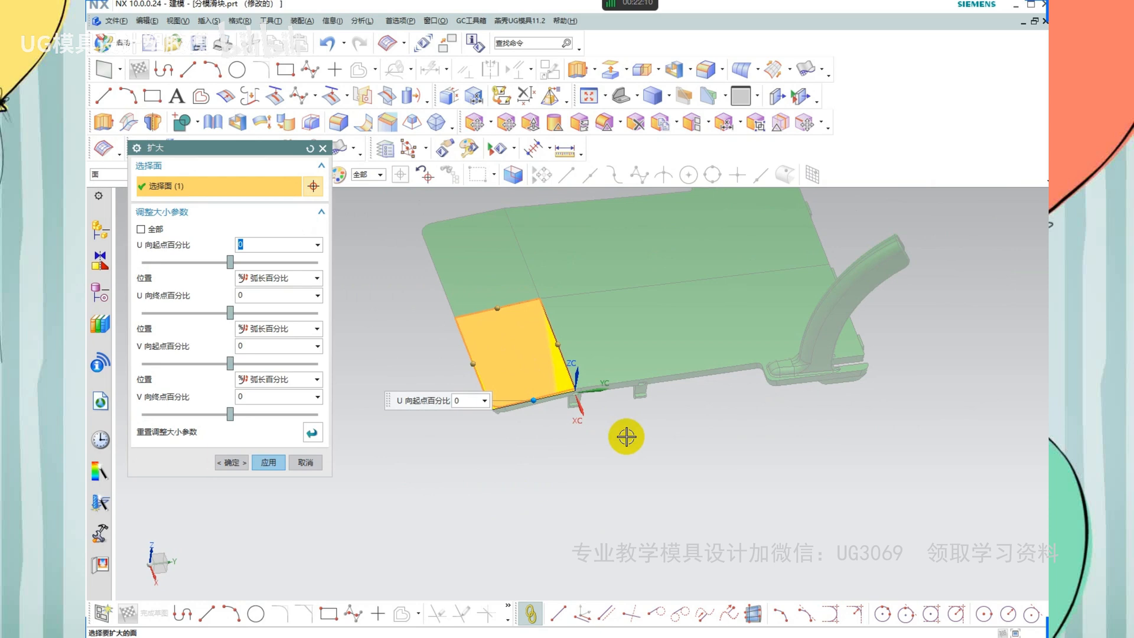
drag(475, 366, 366, 384)
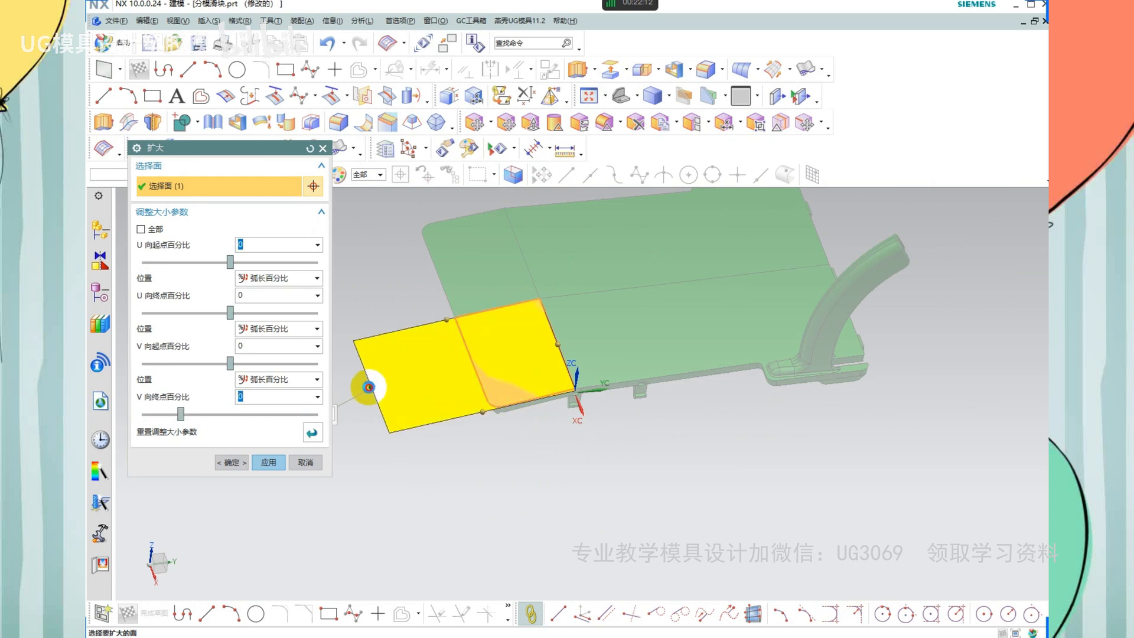
drag(482, 420, 518, 519)
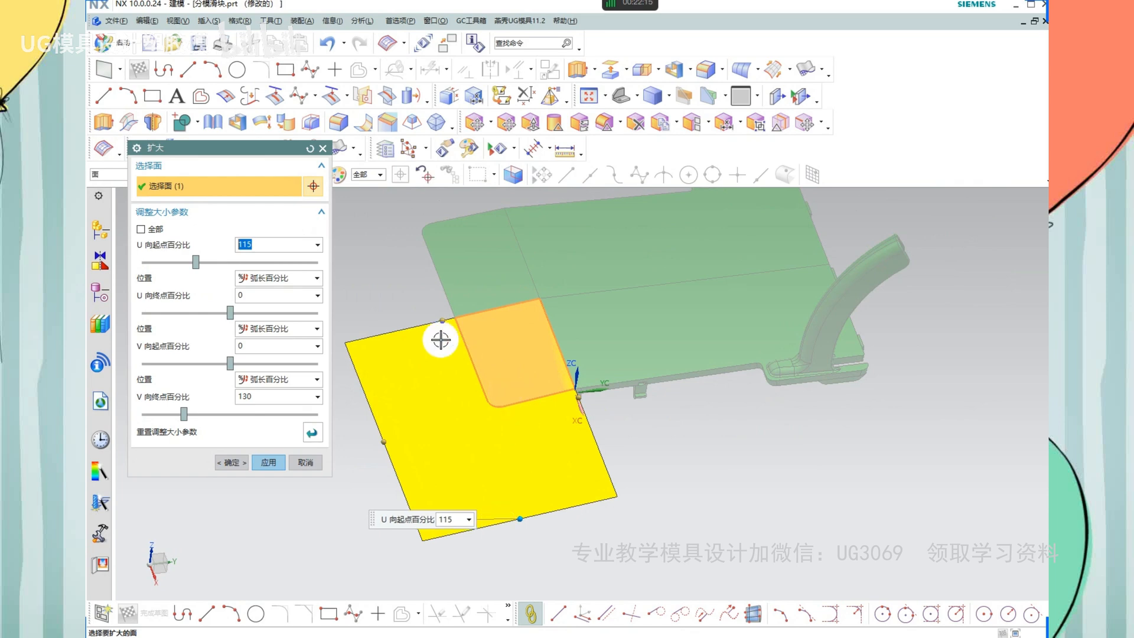
click(269, 463)
Enlarge the large outer face around the front curved arm, with U start 85 and V end 32 percent
click(742, 384)
drag(743, 384, 733, 489)
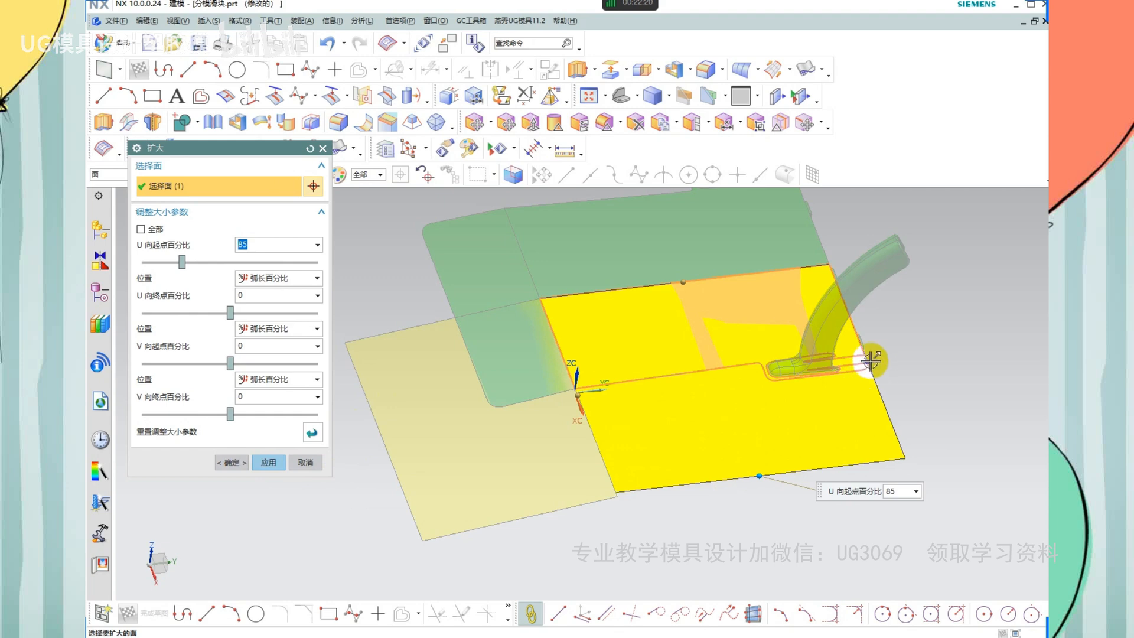
drag(871, 360, 962, 361)
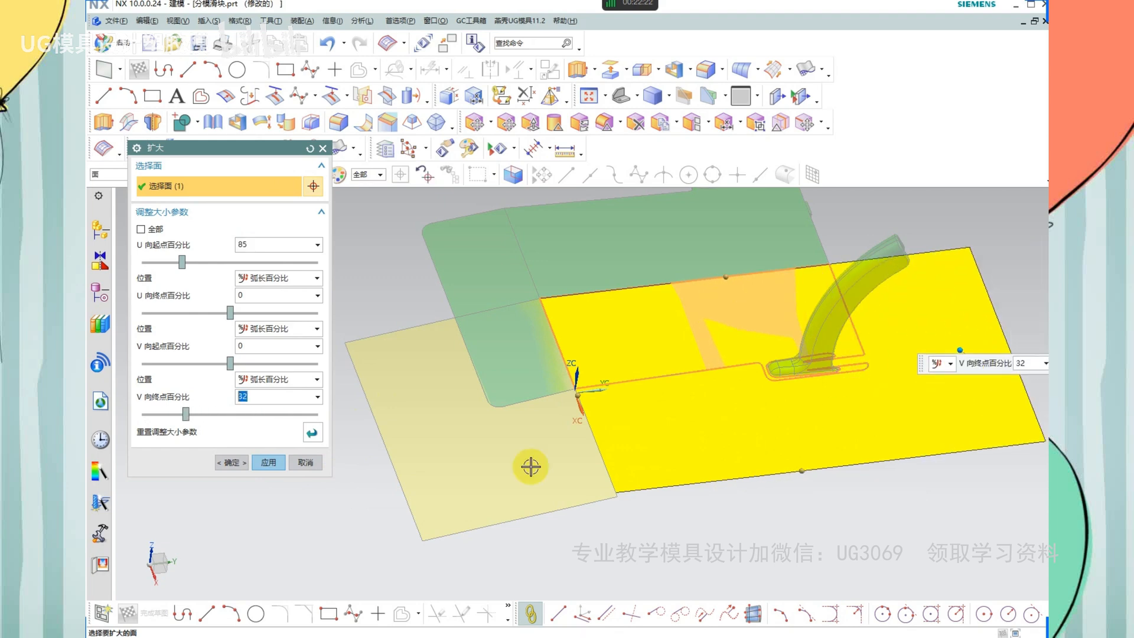
click(268, 462)
Enlarge the large outer face around the rear curved arm, with U start 80 and V end 34 percent
middle_drag(425, 481, 637, 385)
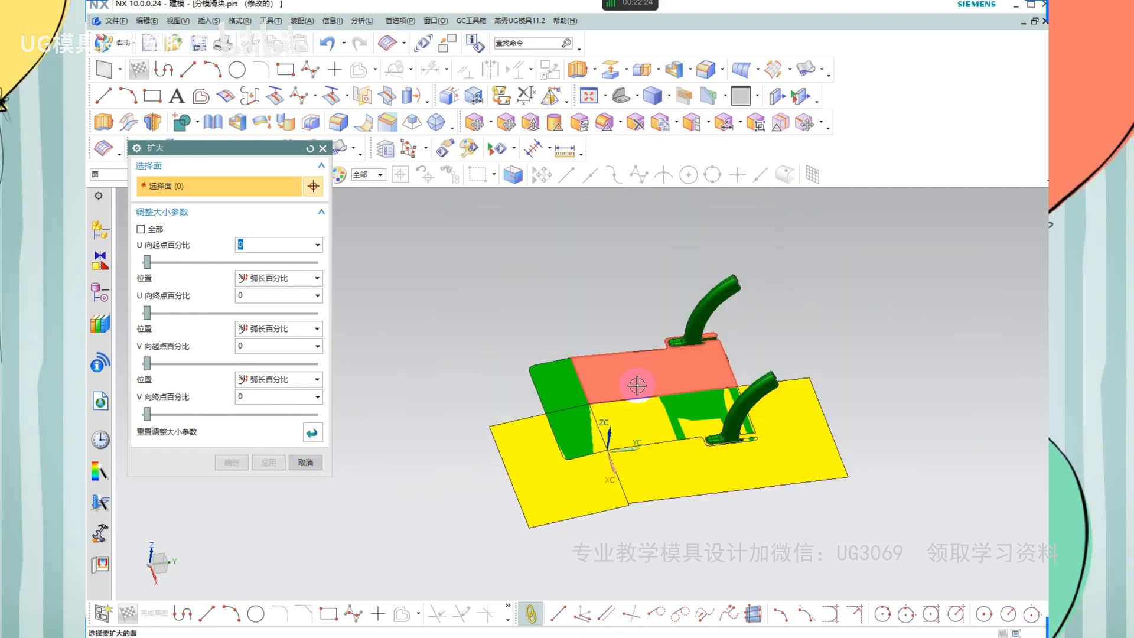
click(637, 385)
scroll(668, 360, up, 4)
drag(615, 317, 601, 230)
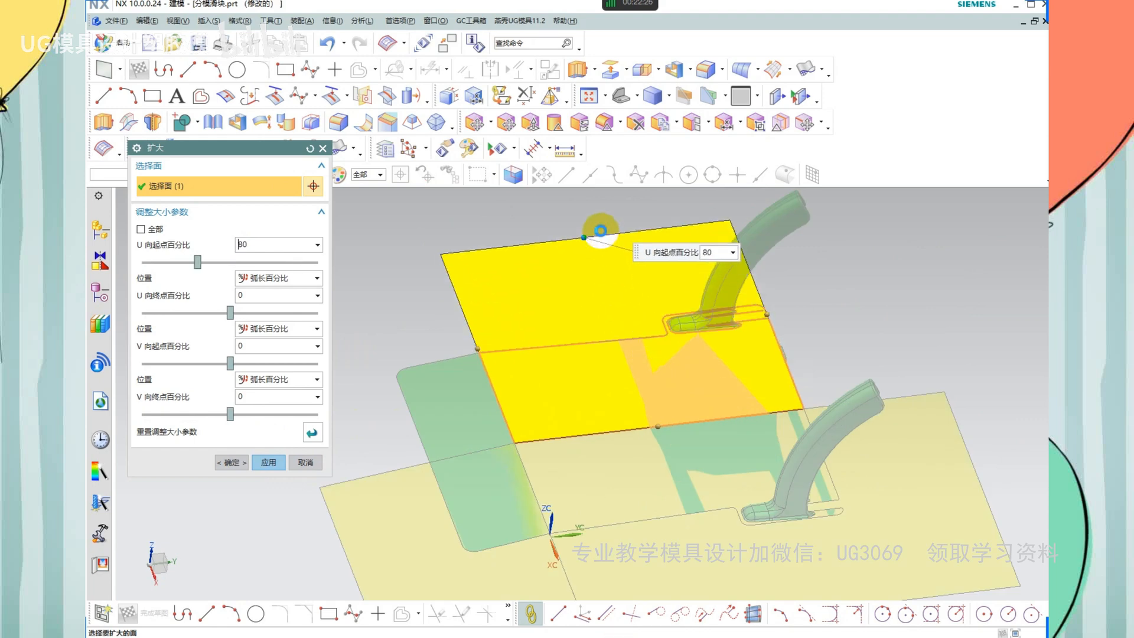
drag(767, 313, 872, 319)
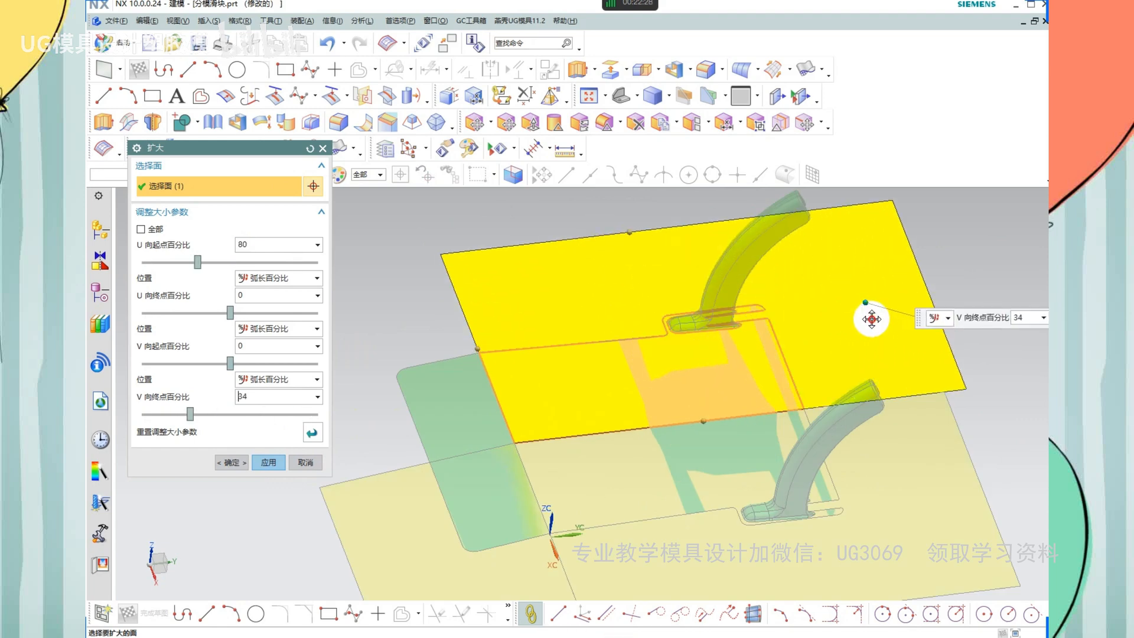
click(268, 462)
Enlarge the remaining small outer face at the bent end, with U start 110 and V end 130 percent, and finish the command
click(426, 399)
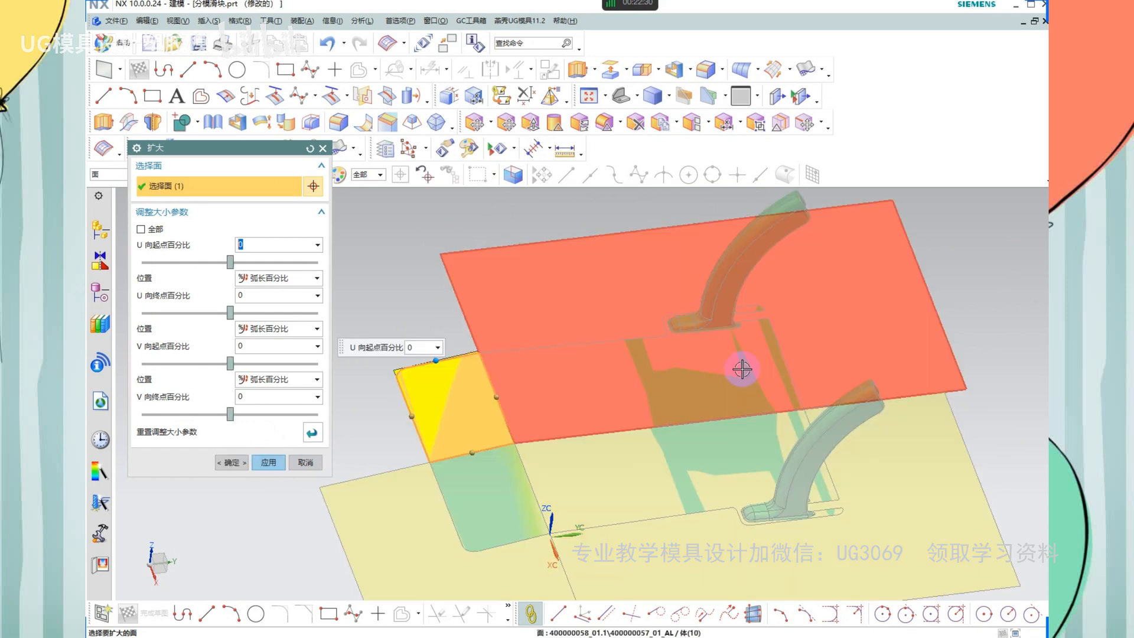
scroll(739, 367, down, 3)
drag(545, 348, 520, 299)
drag(514, 370, 446, 392)
middle_click(588, 325)
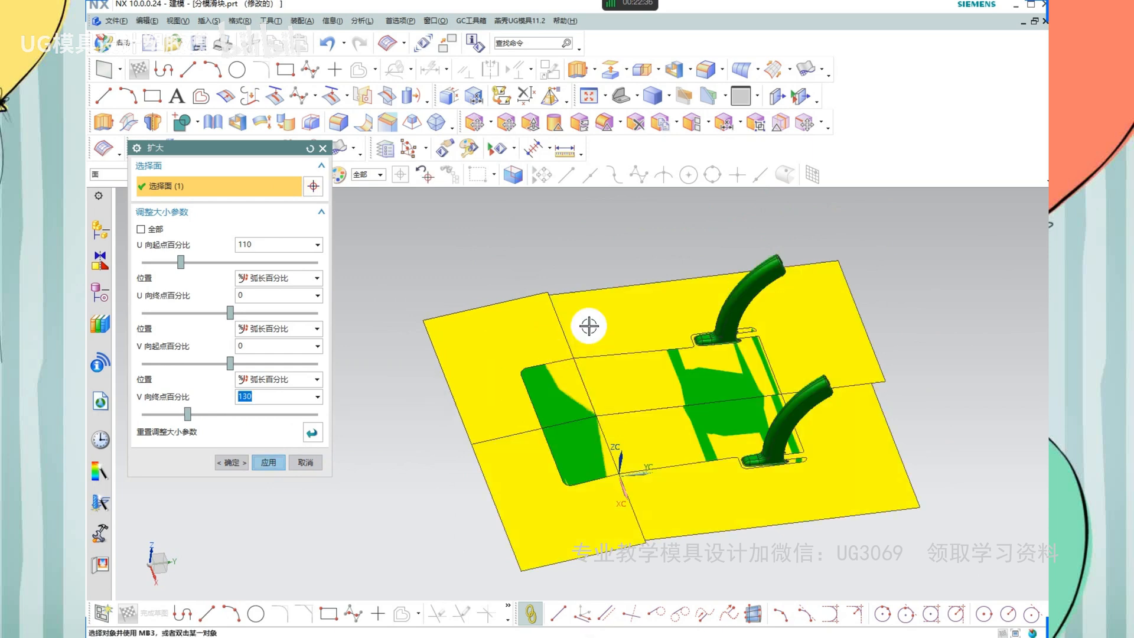
scroll(560, 291, down, 2)
scroll(591, 326, up, 1)
middle_click(612, 325)
Undo the removal of the enlarged sheet around the rear curved arm
scroll(596, 319, up, 2)
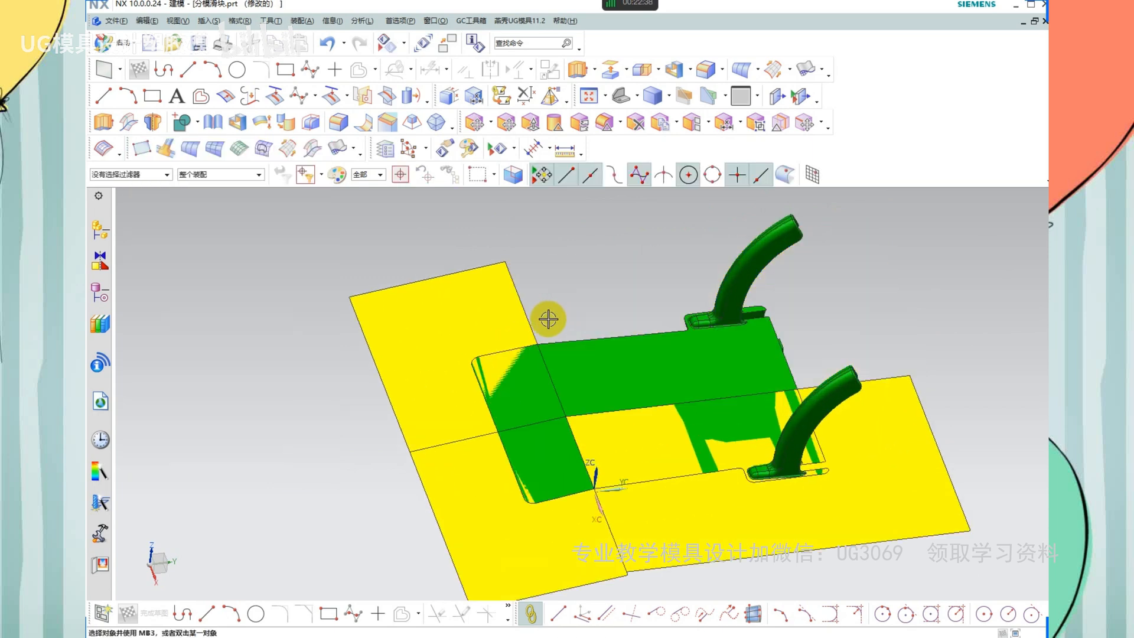
key(ctrl+z)
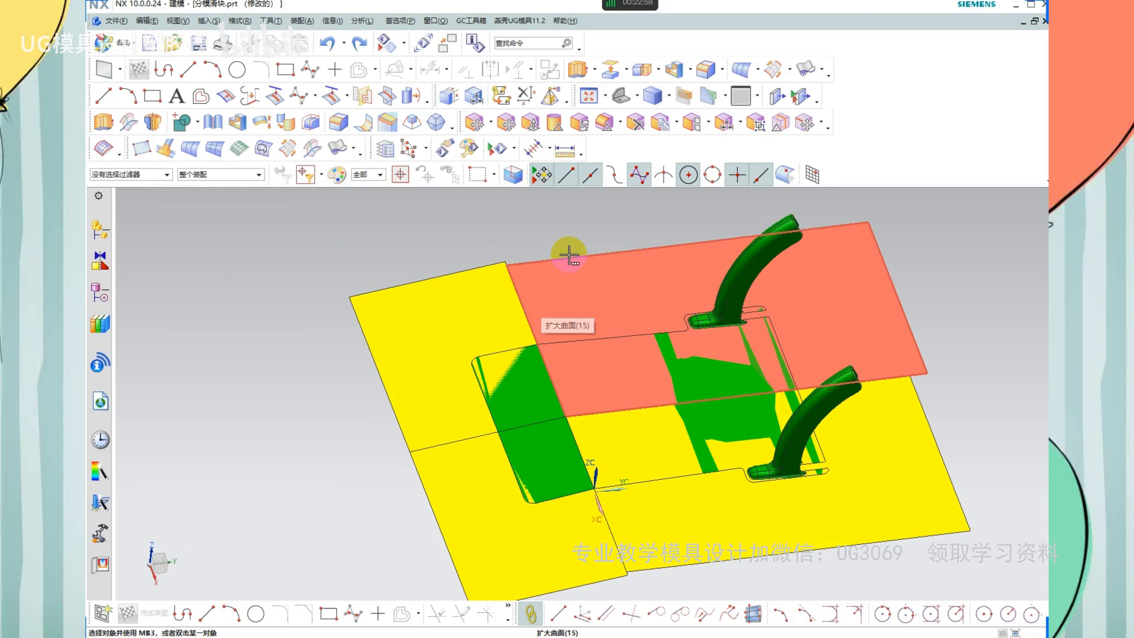
click(660, 71)
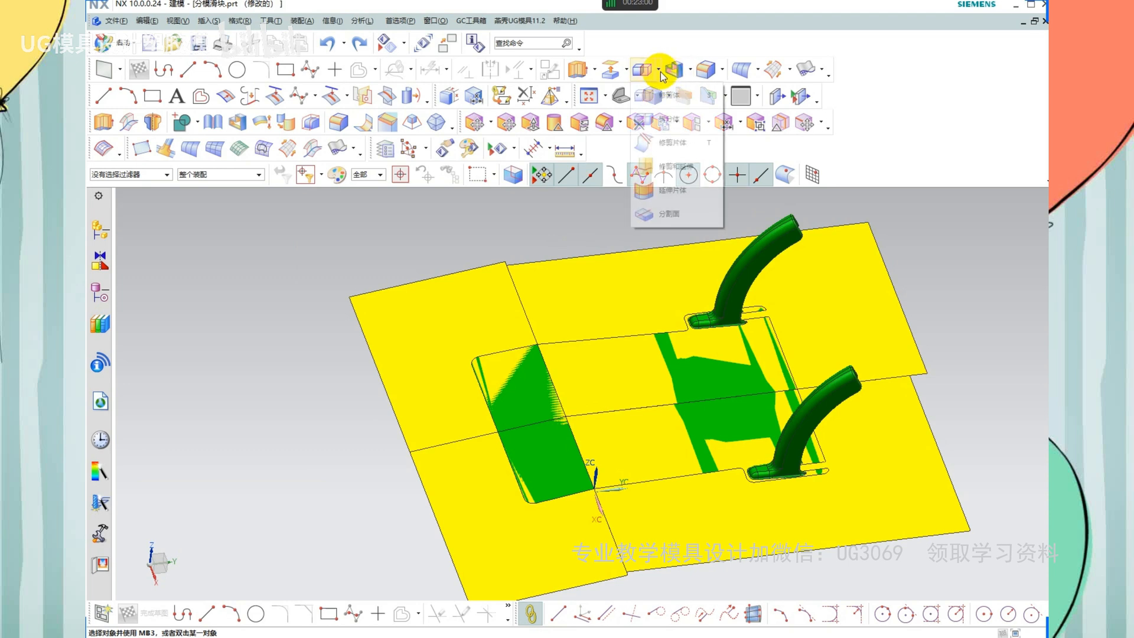
click(663, 190)
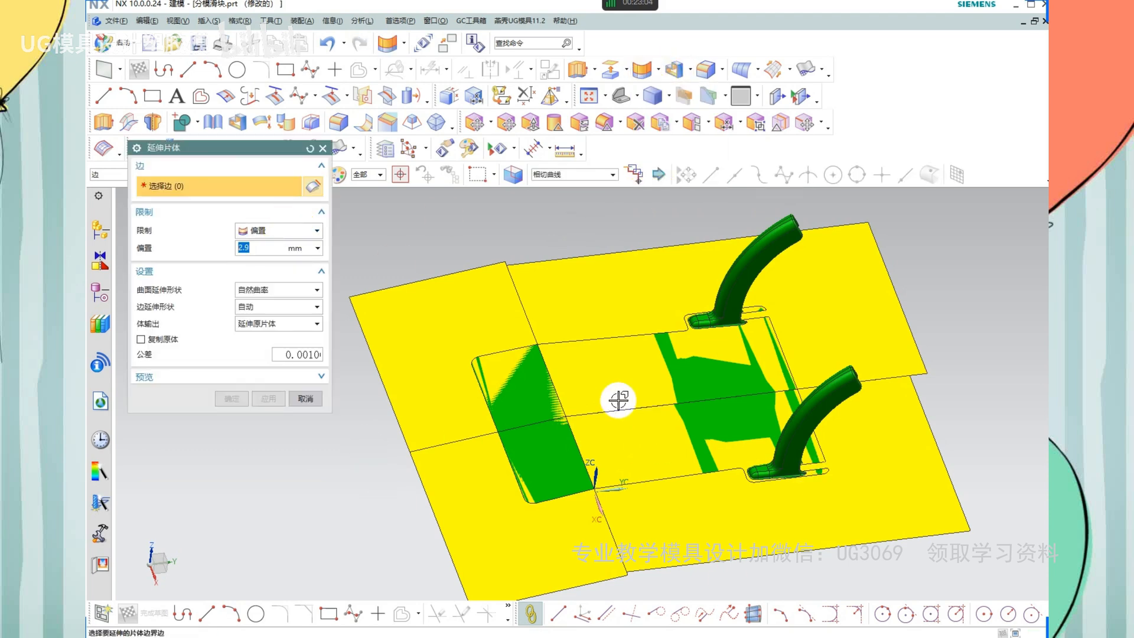
scroll(506, 369, up, 2)
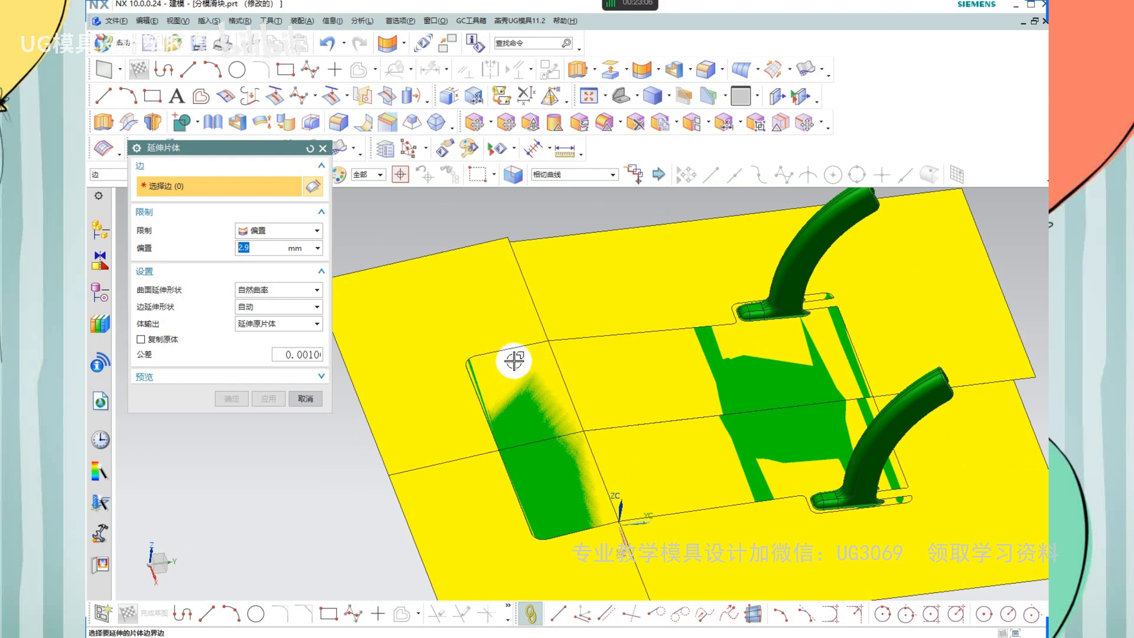
click(301, 399)
middle_drag(580, 335, 581, 292)
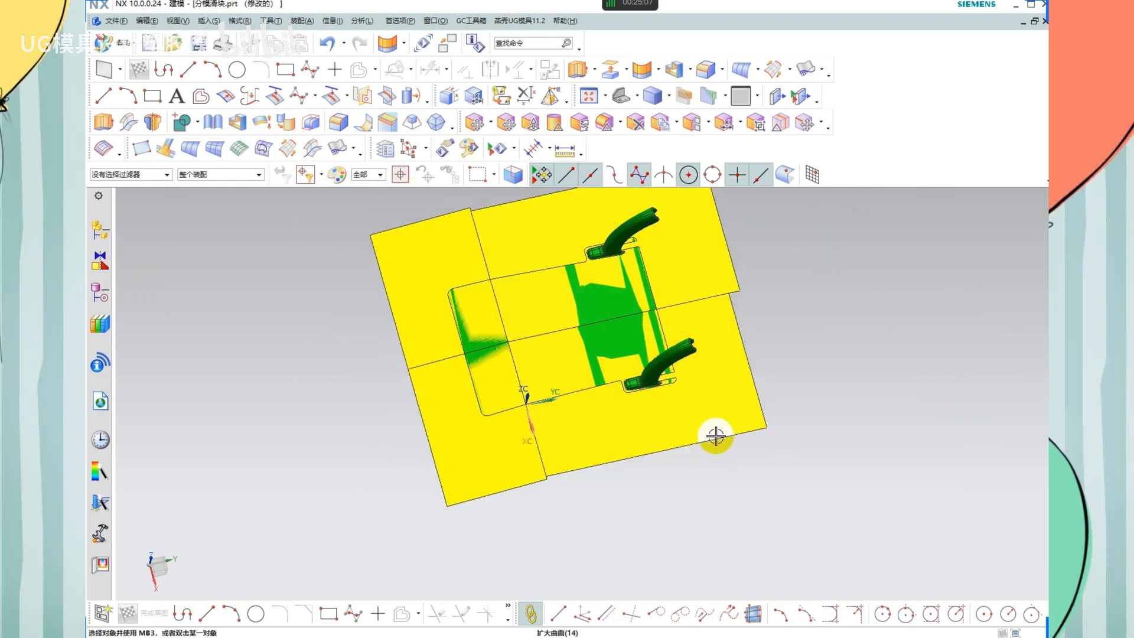
Inspect the enlarged sheets around the product individually, including the one around the front curved arm
middle_drag(749, 441, 701, 309)
click(644, 322)
key(Escape)
click(456, 288)
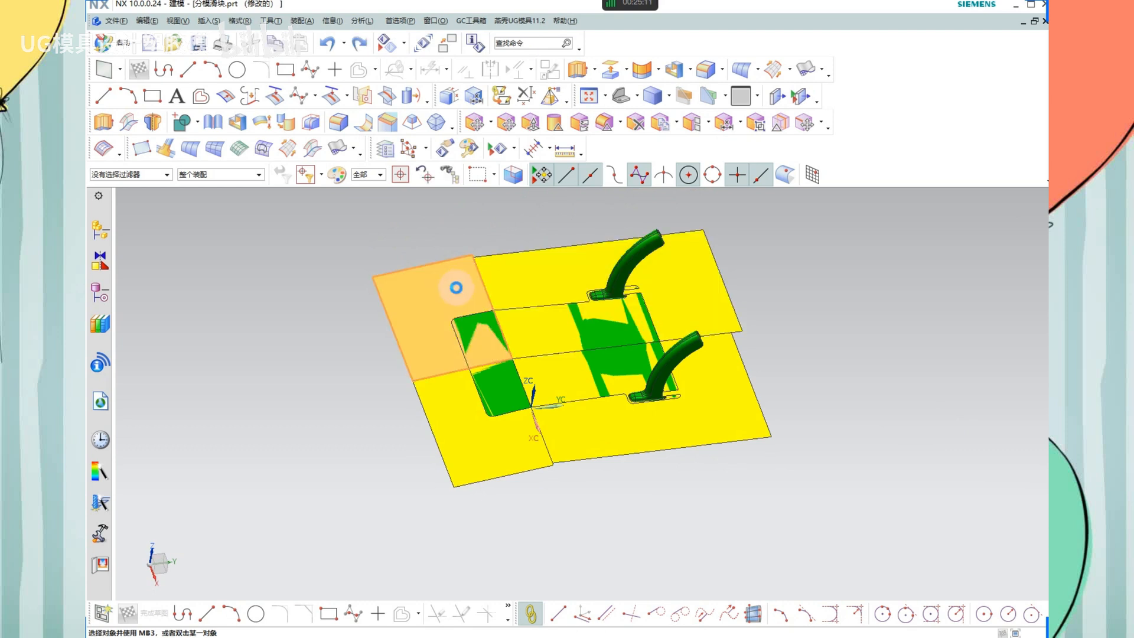
key(Escape)
click(519, 413)
key(Escape)
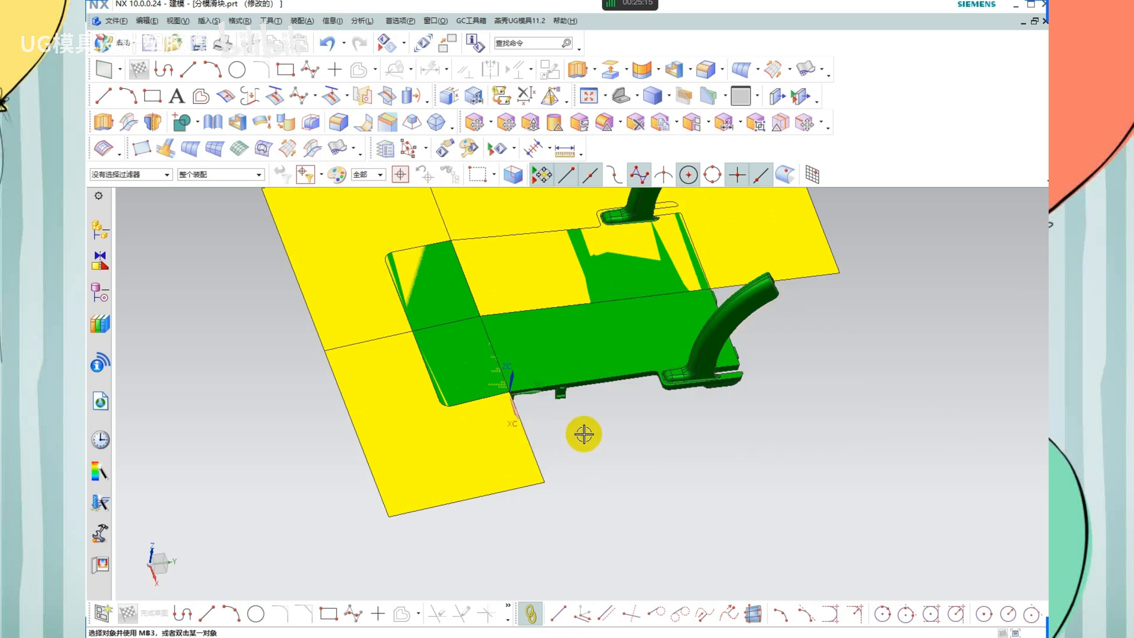
Try removing the enlarged sheet at the rear corner of the bent end, and undo the removal
click(469, 481)
click(469, 481)
scroll(597, 483, down, 2)
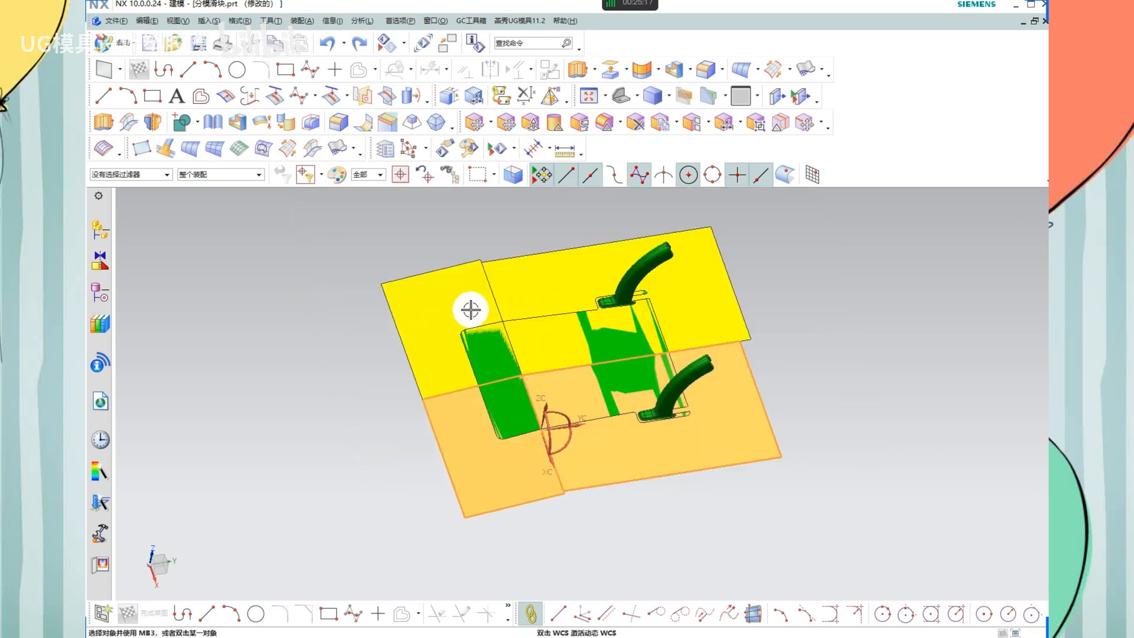
click(458, 287)
key(Delete)
key(ctrl+z)
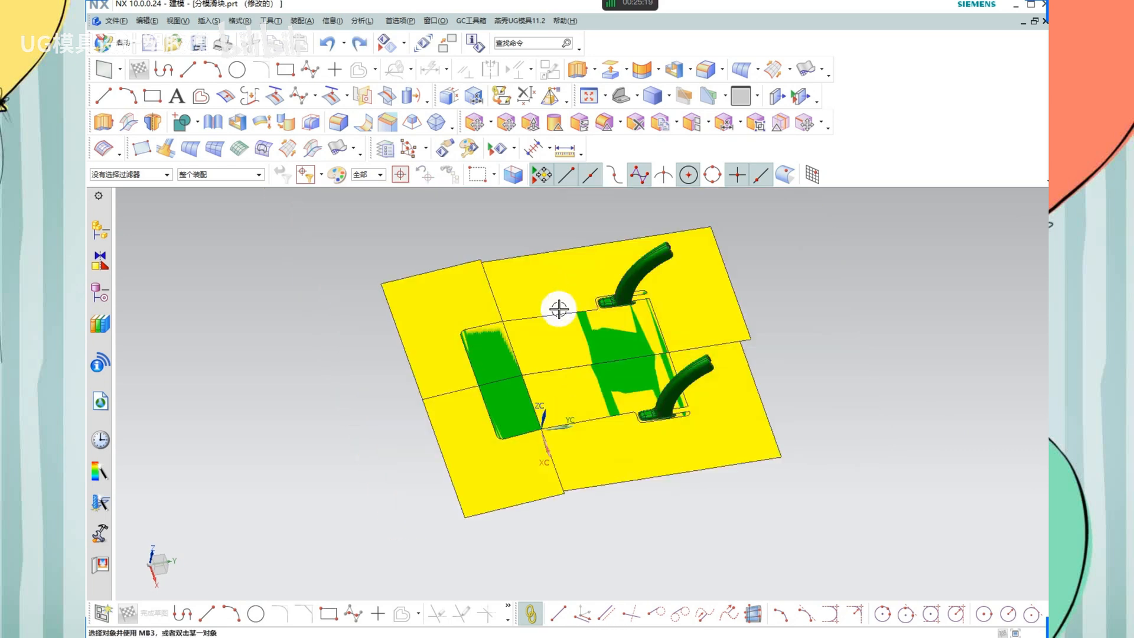
middle_drag(547, 313, 547, 286)
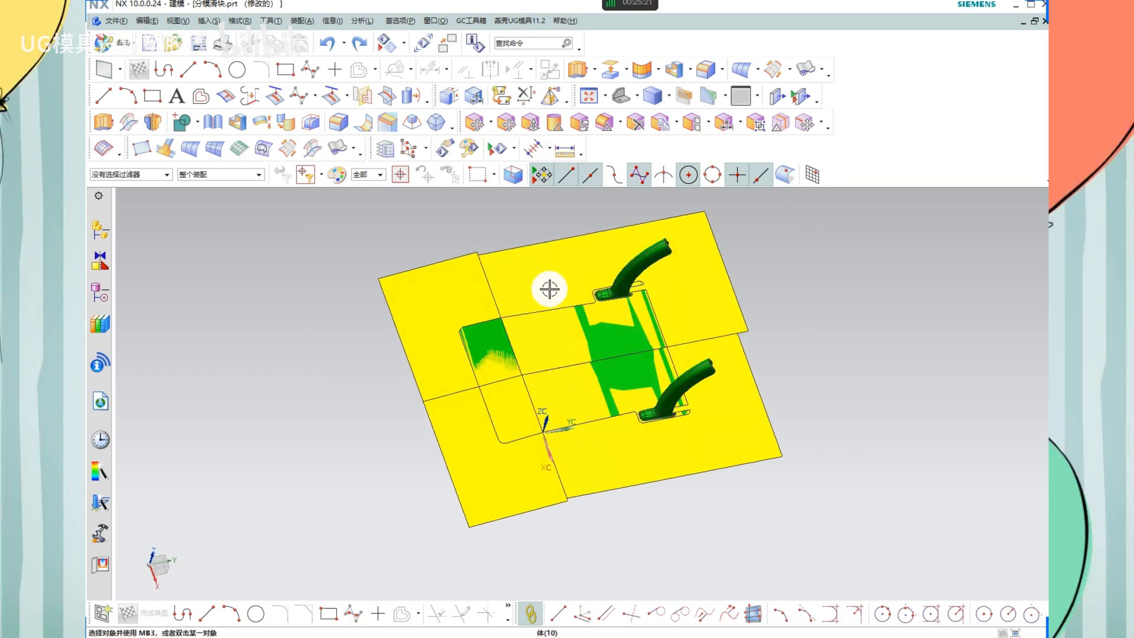
click(545, 287)
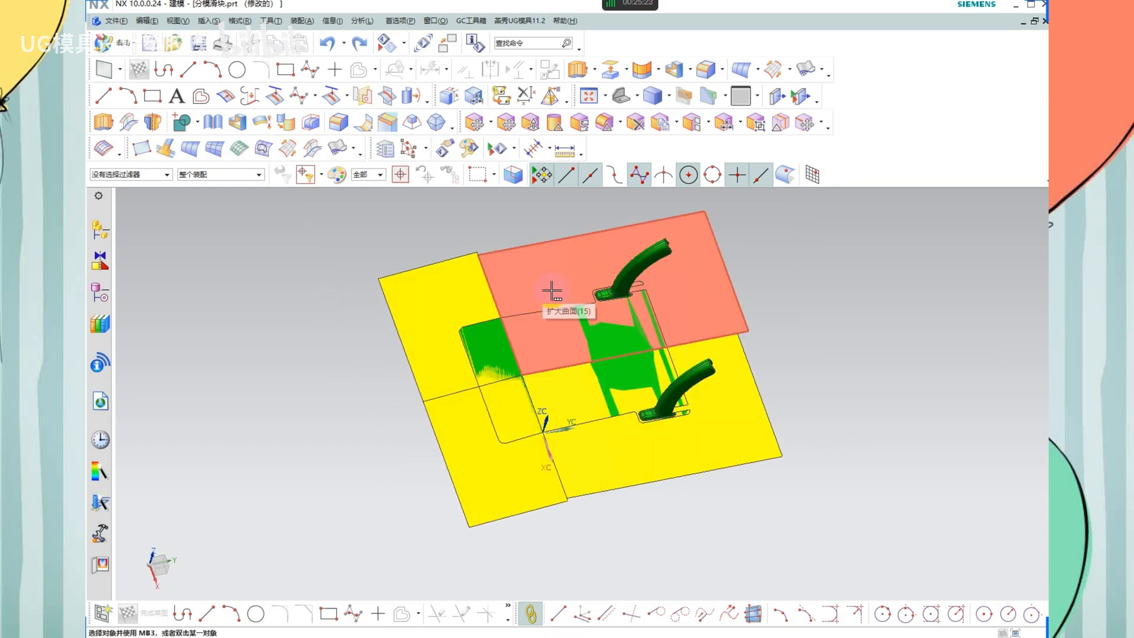
middle_drag(751, 370, 757, 364)
scroll(765, 387, down, 2)
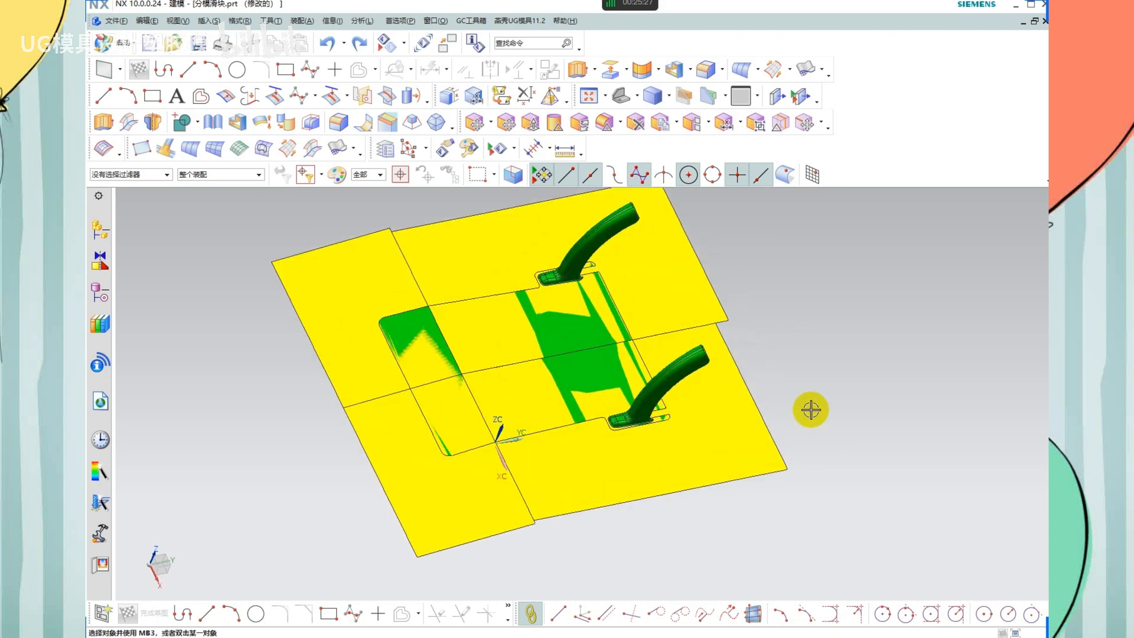
mouse_move(374, 258)
mouse_down()
mouse_move(352, 446)
mouse_move(562, 322)
mouse_move(543, 470)
mouse_up()
drag(363, 451, 552, 480)
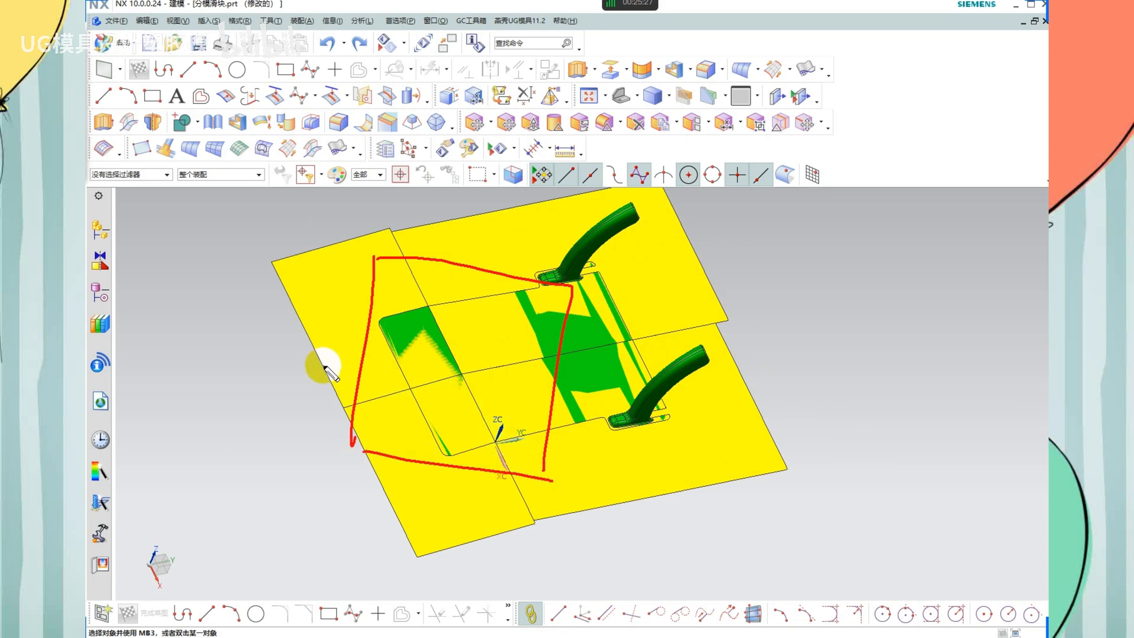
drag(321, 363, 633, 404)
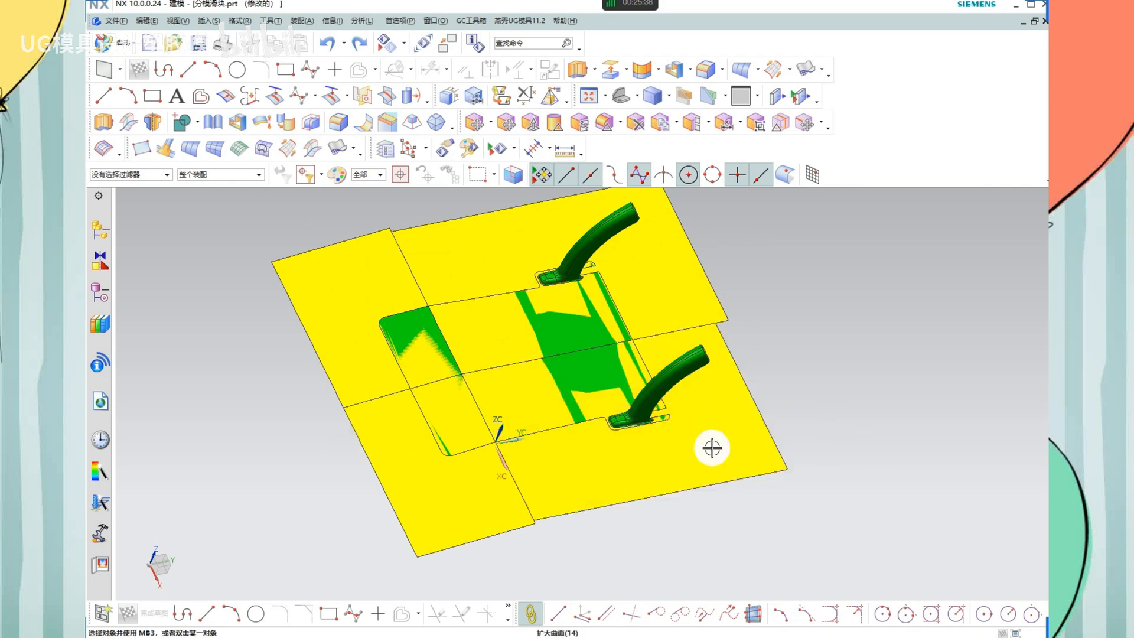
Hide the enlarged sheet around the front curved arm and undo the hiding
click(711, 448)
key(ctrl+b)
key(ctrl+z)
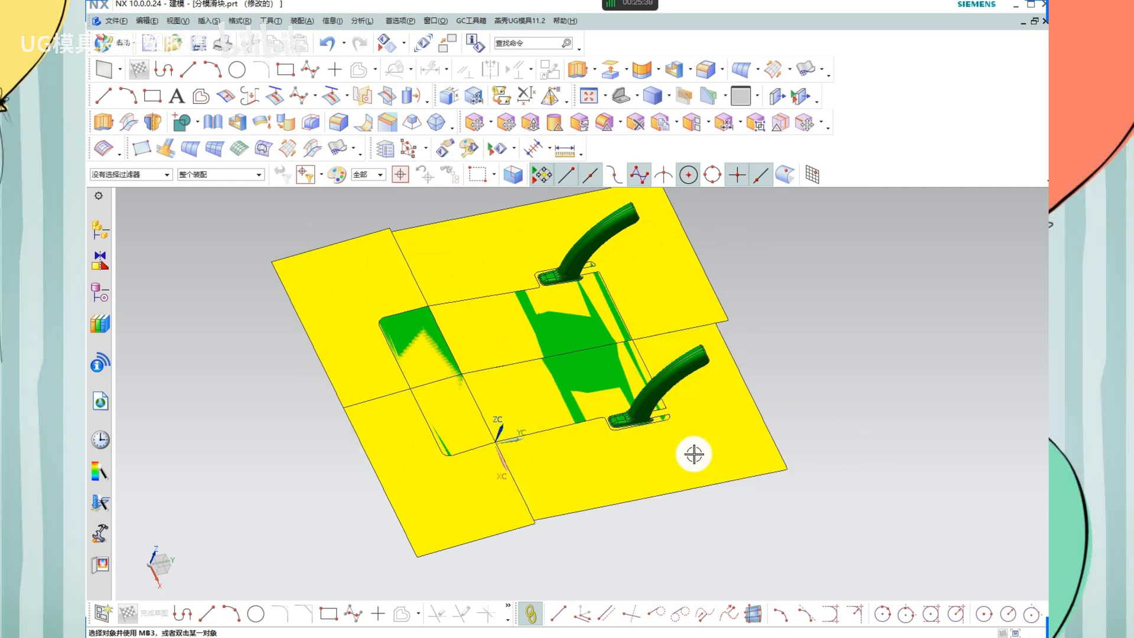
click(631, 446)
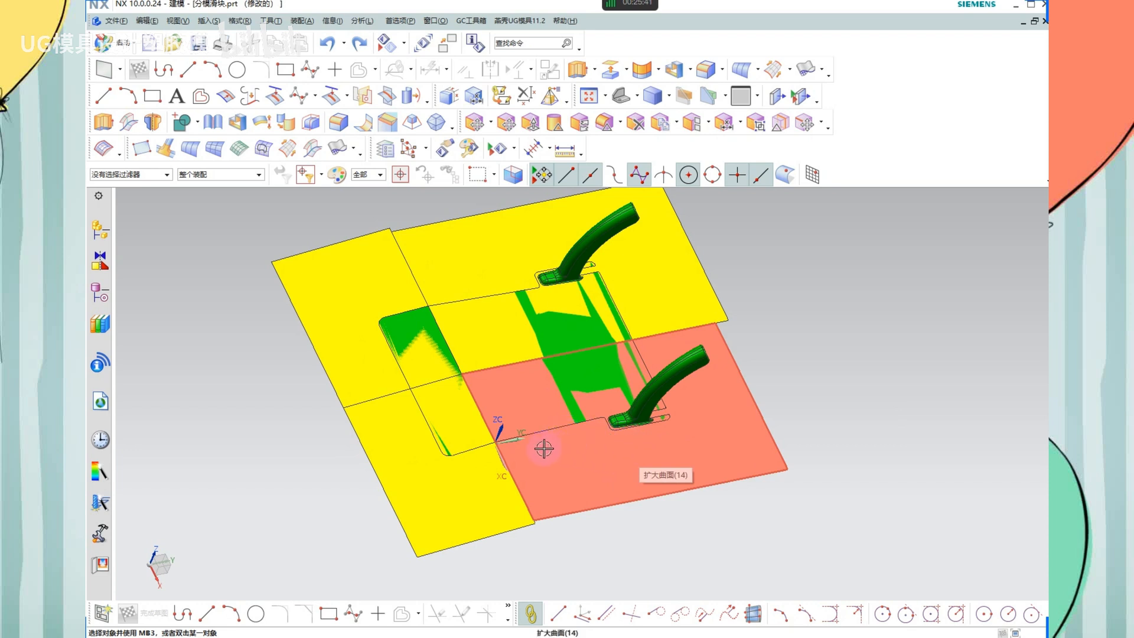
Sew the enlarged sheet around the rear curved arm as target with the other three enlarged sheets, using tolerance 0.0010
shift+middle_drag(544, 449, 570, 450)
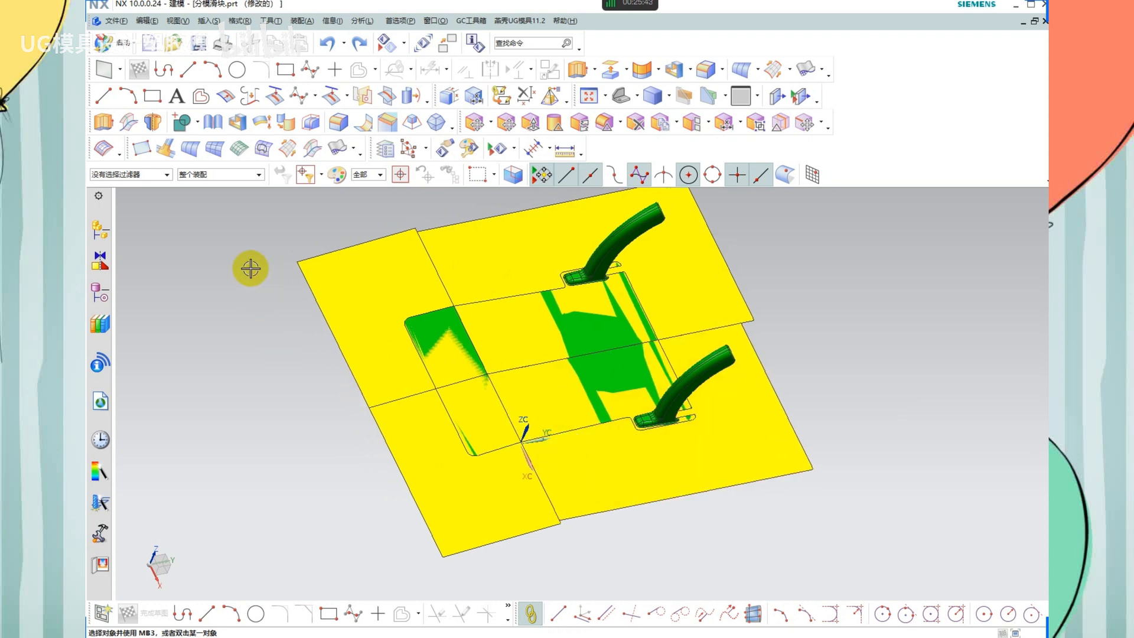
click(212, 127)
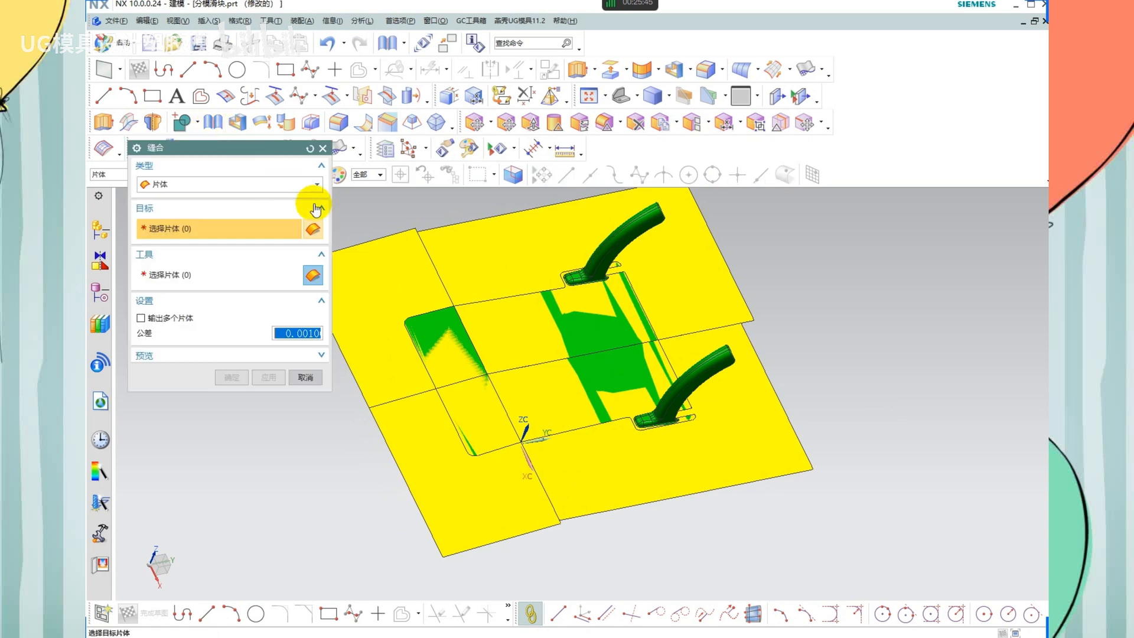
scroll(721, 362, down, 2)
click(601, 294)
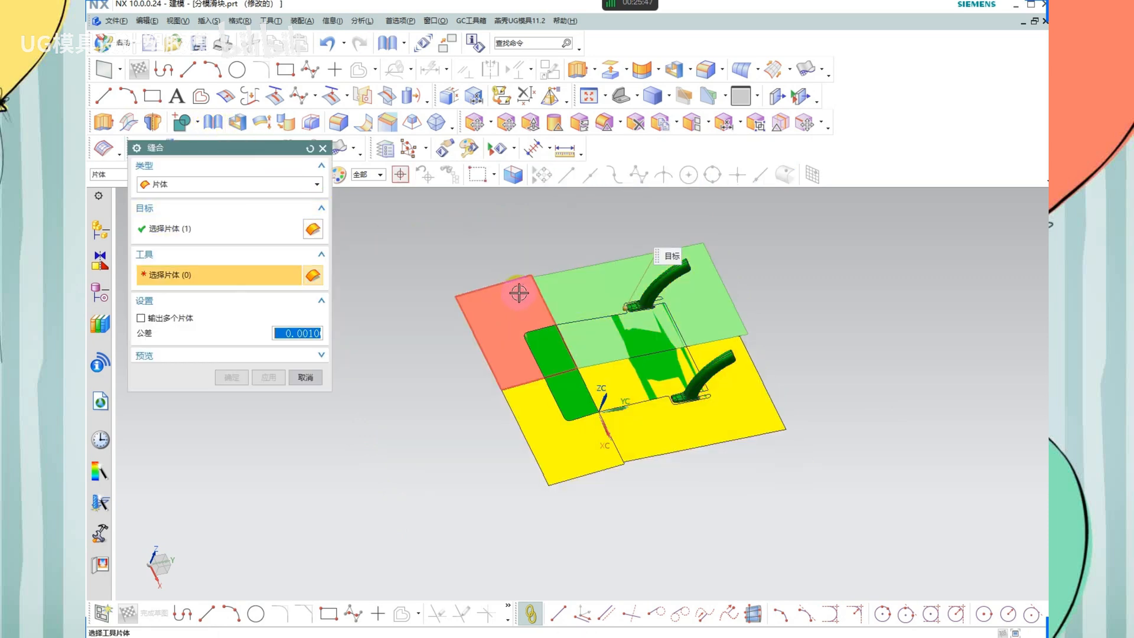
click(519, 292)
click(587, 458)
click(700, 437)
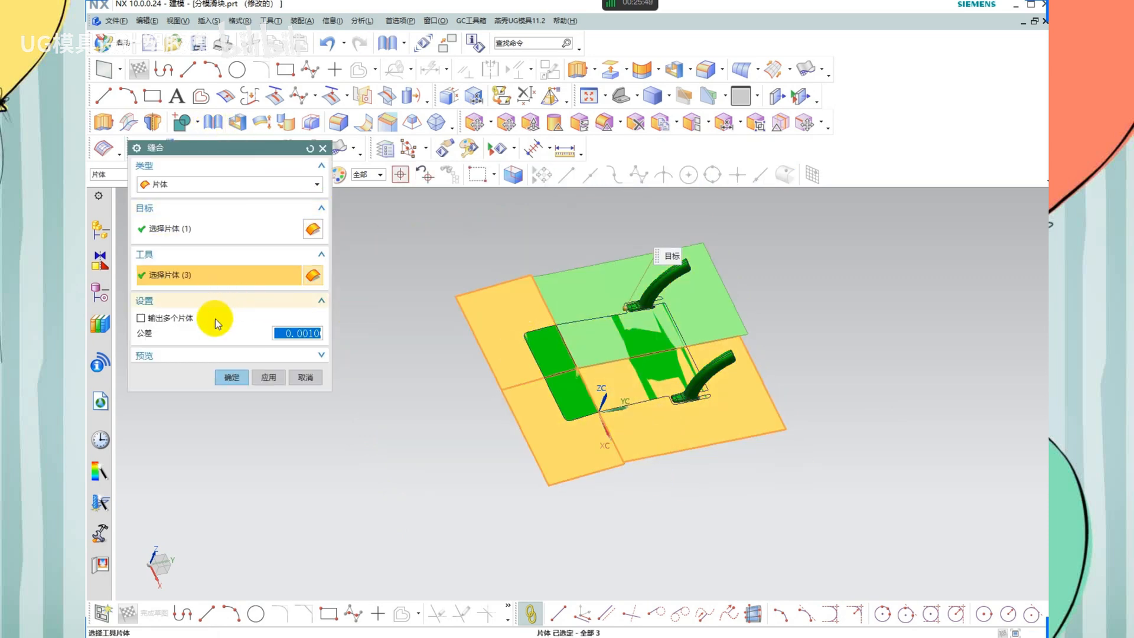
click(231, 377)
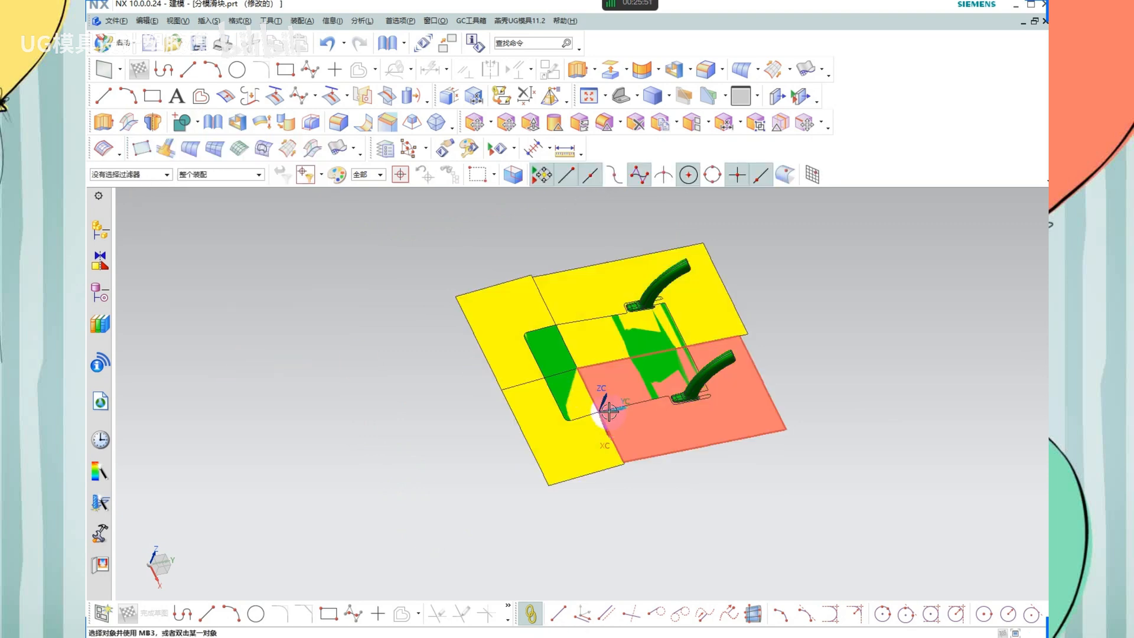
Pick different areas of the sewn parting sheet to check whether they belong to one body
click(674, 438)
scroll(673, 438, up, 1)
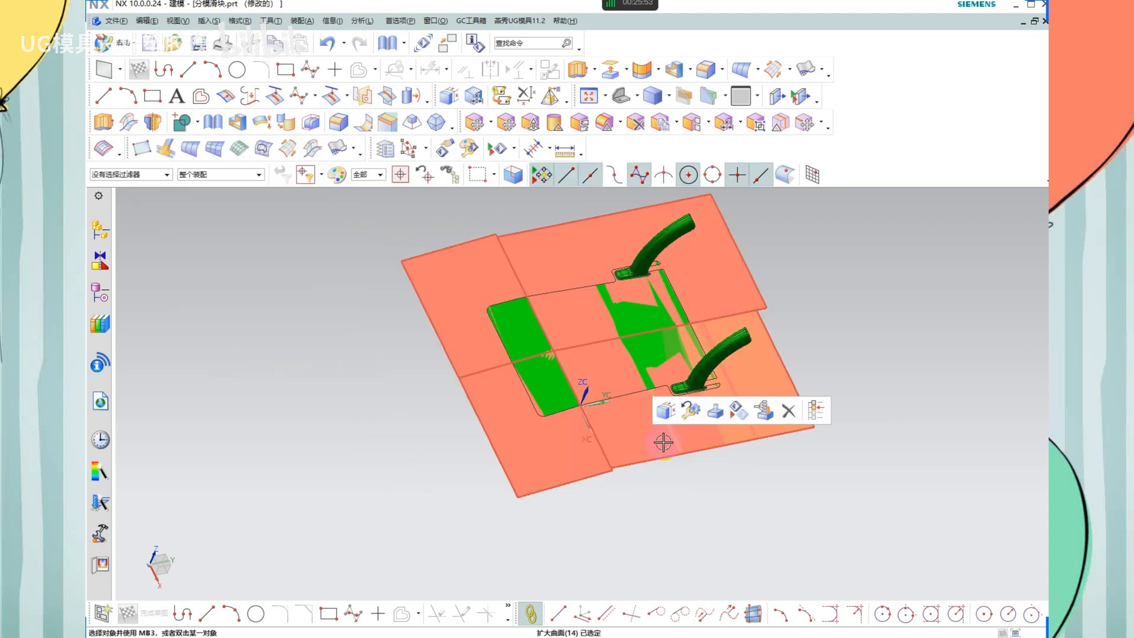
click(559, 422)
key(Escape)
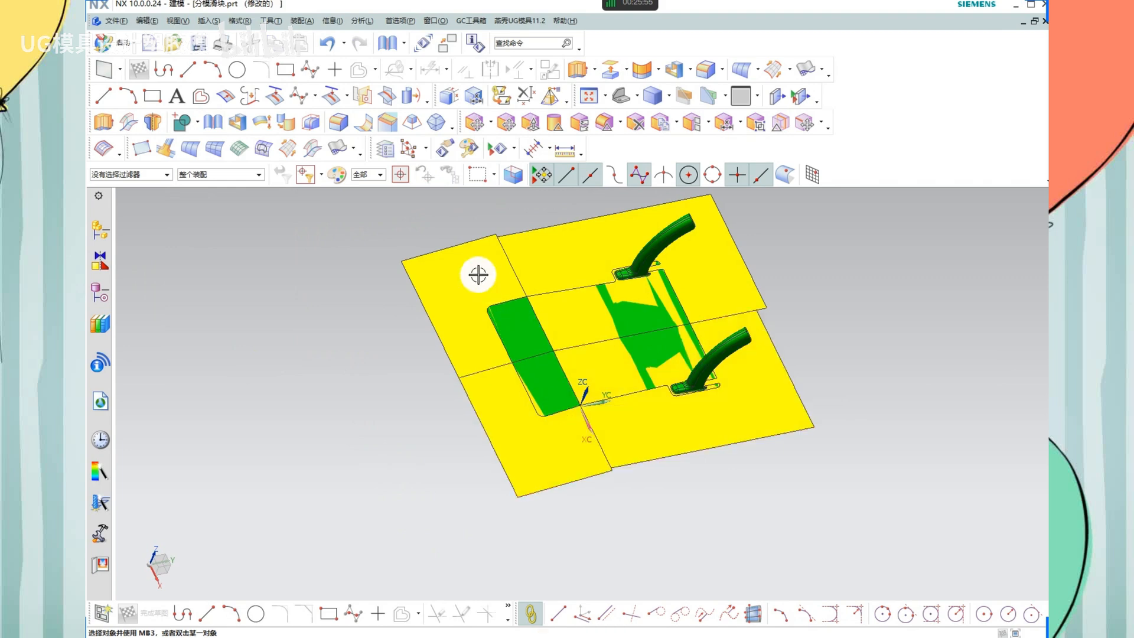
click(488, 273)
key(Escape)
click(570, 280)
key(Escape)
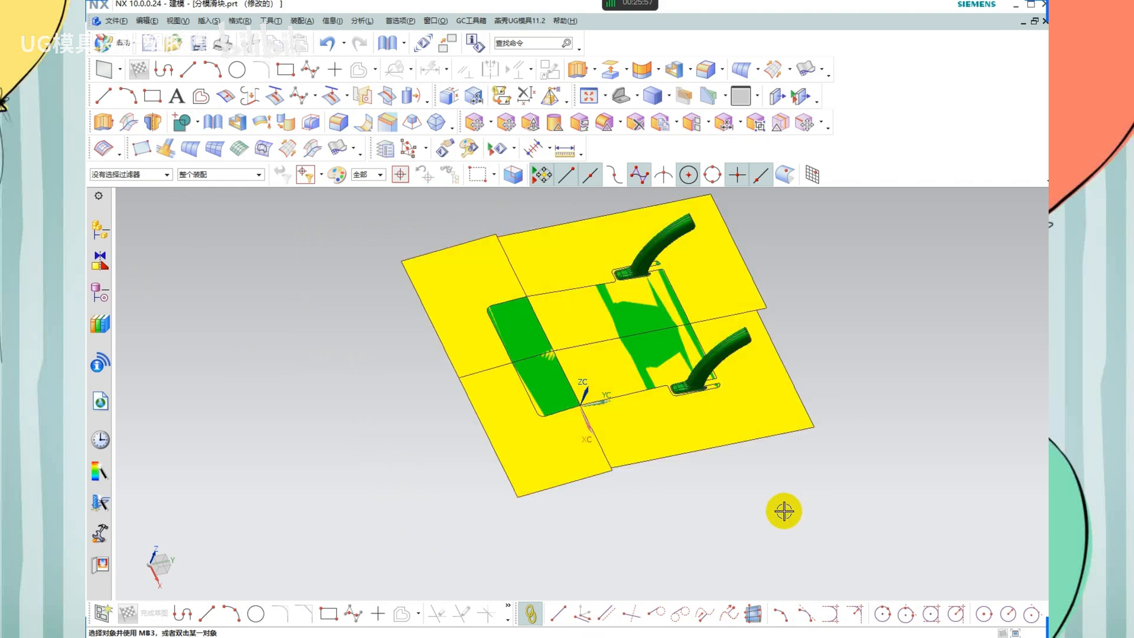
shift+middle_drag(597, 331, 584, 348)
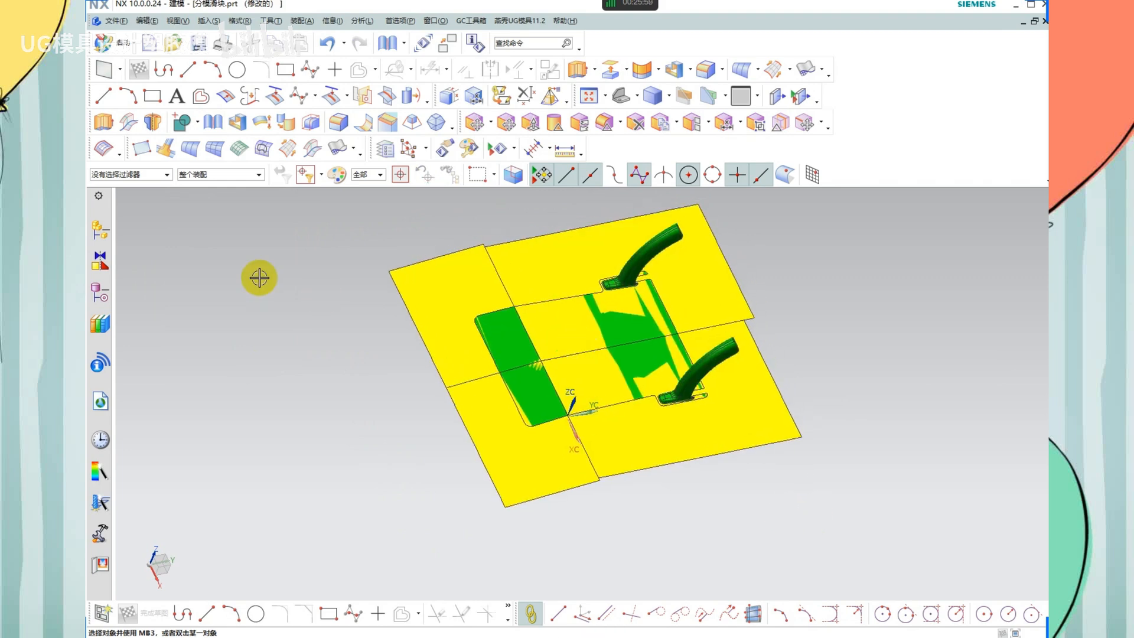
Remove the feature parameters from the product body and the sewn parting sheet
click(147, 20)
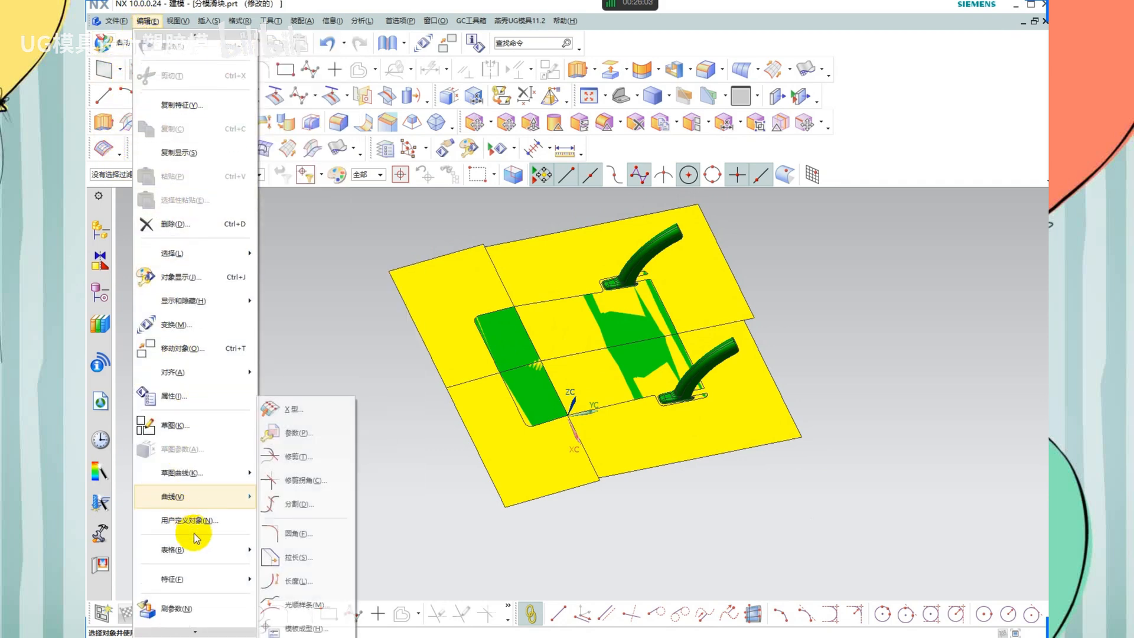
scroll(202, 571, down, 2)
mouse_move(212, 557)
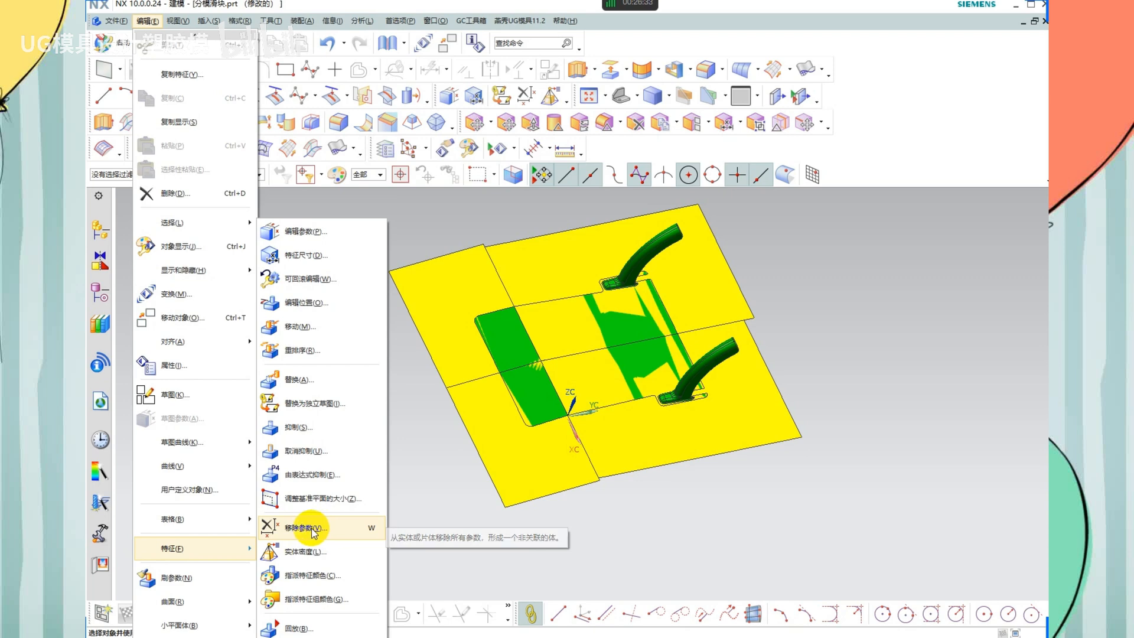
click(319, 527)
scroll(480, 398, down, 2)
drag(753, 214, 336, 562)
drag(859, 214, 305, 537)
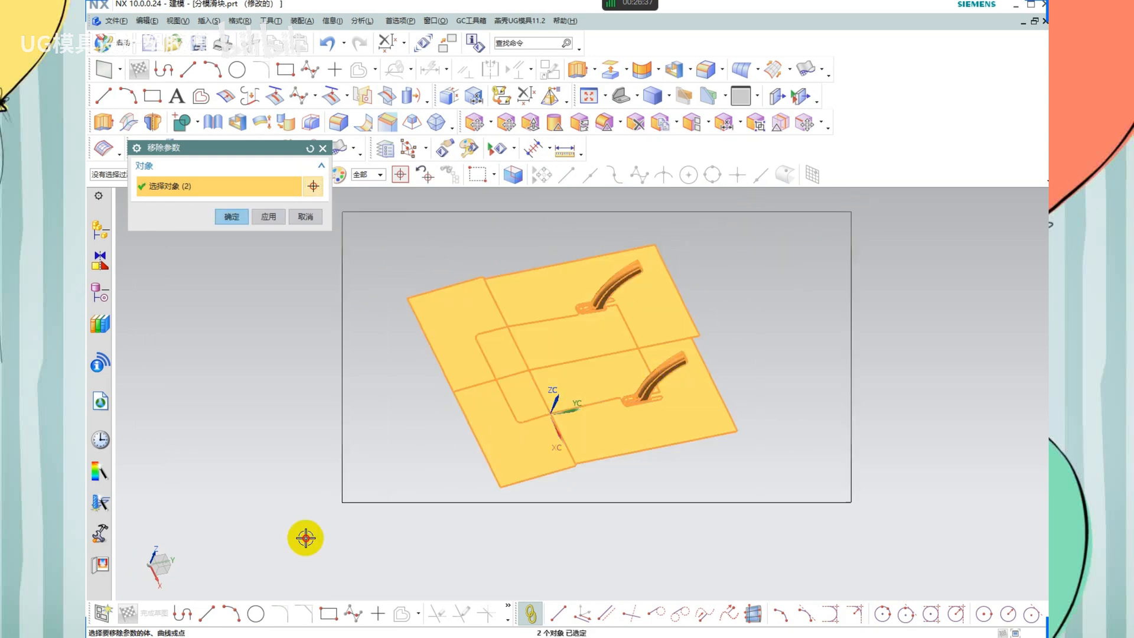
middle_click(646, 390)
Hide the whole sewn parting sheet to check it against the product, and undo the hiding
scroll(607, 367, up, 3)
click(716, 306)
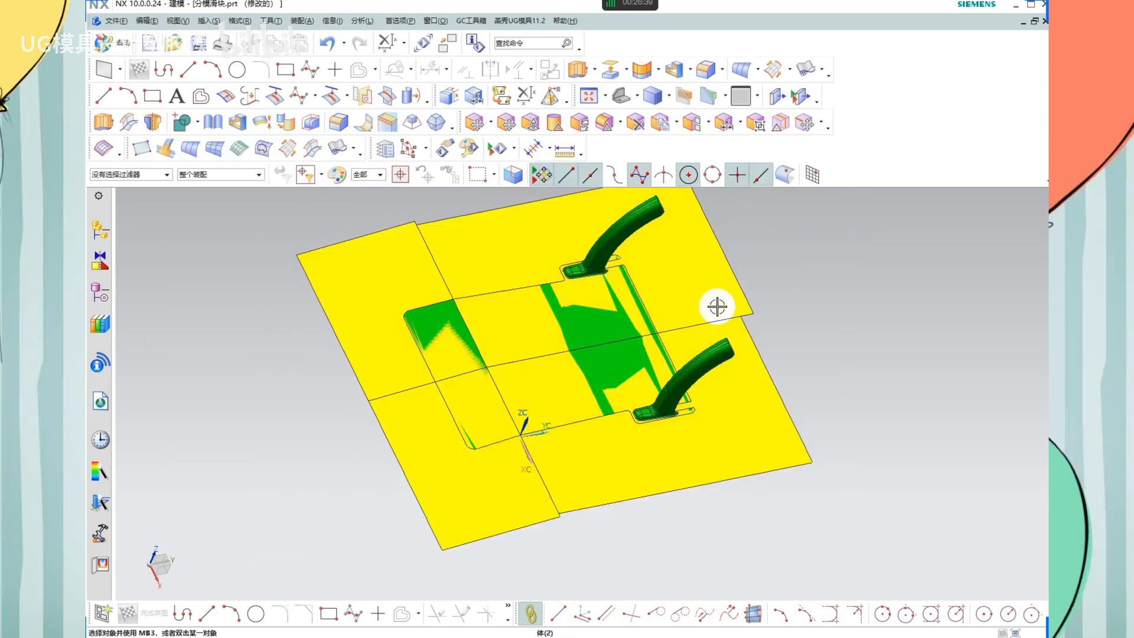
key(ctrl+b)
key(ctrl+z)
mouse_move(698, 333)
middle_down()
mouse_move(702, 346)
mouse_move(704, 329)
middle_up()
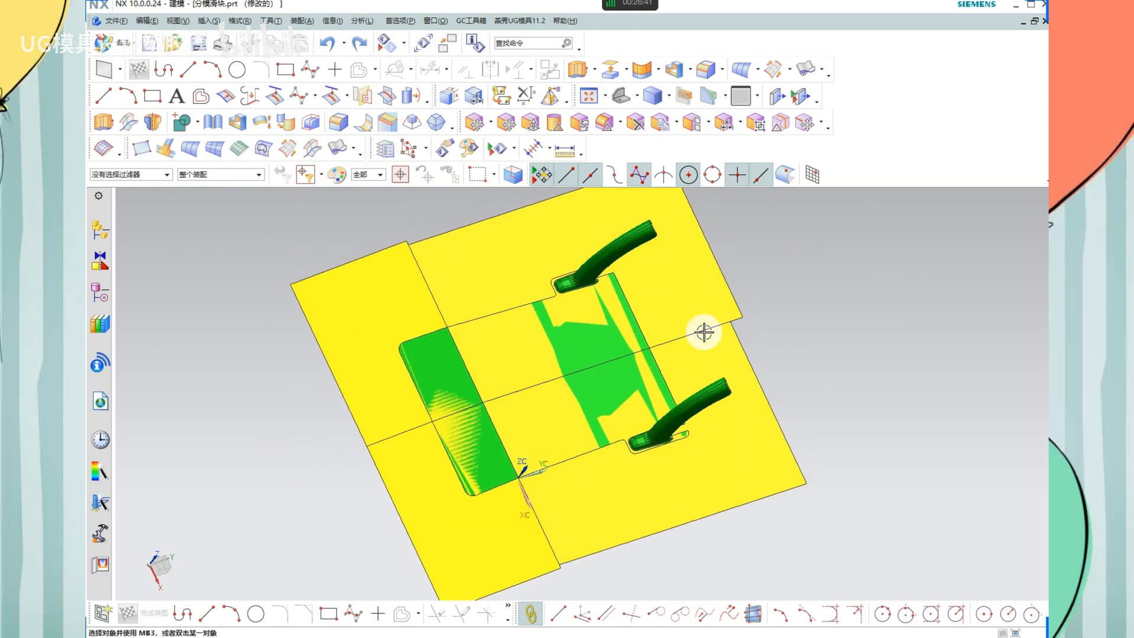
click(684, 292)
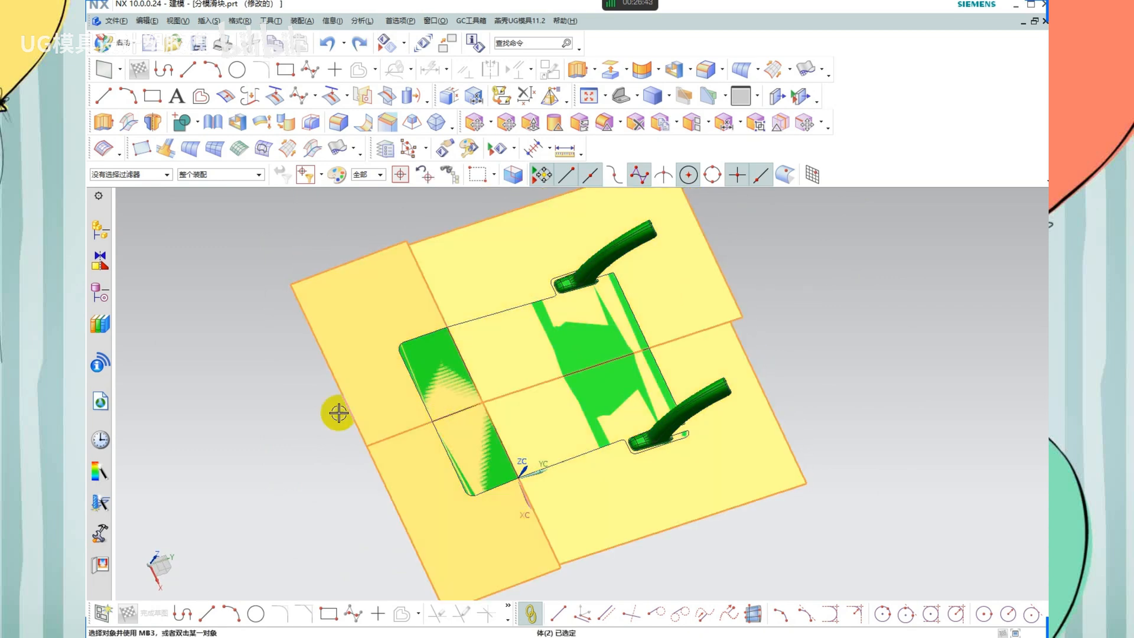
middle_drag(585, 435, 681, 395)
key(ctrl+b)
key(ctrl+z)
Orient the view straight down onto the parting sheet, hide the green product body and undo the hiding
key(F8)
click(646, 276)
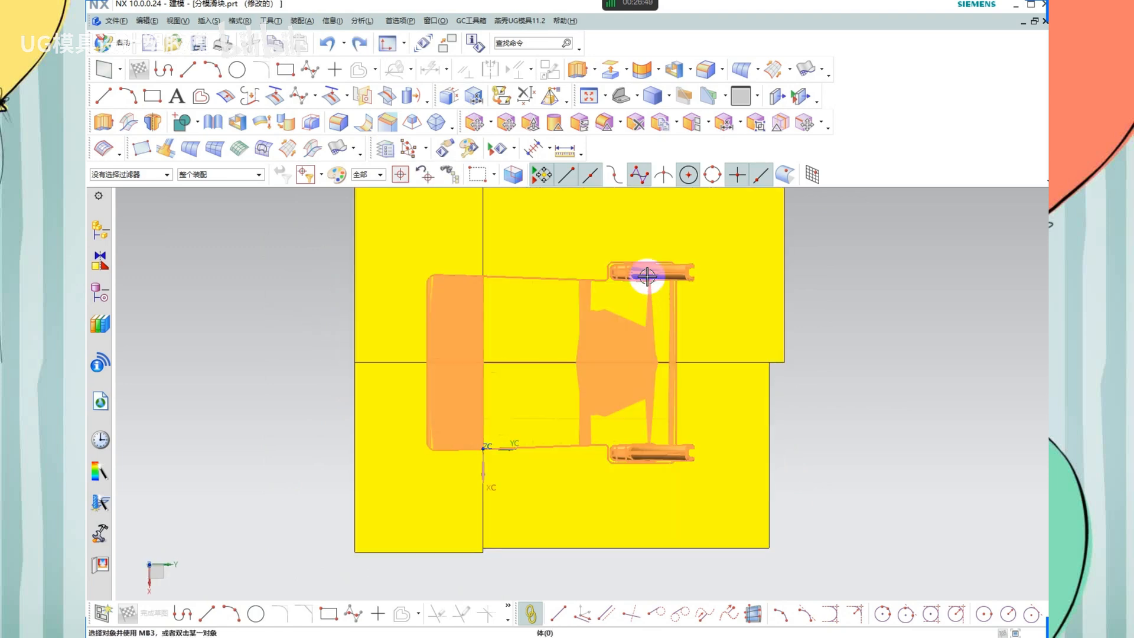
key(ctrl+b)
key(ctrl+z)
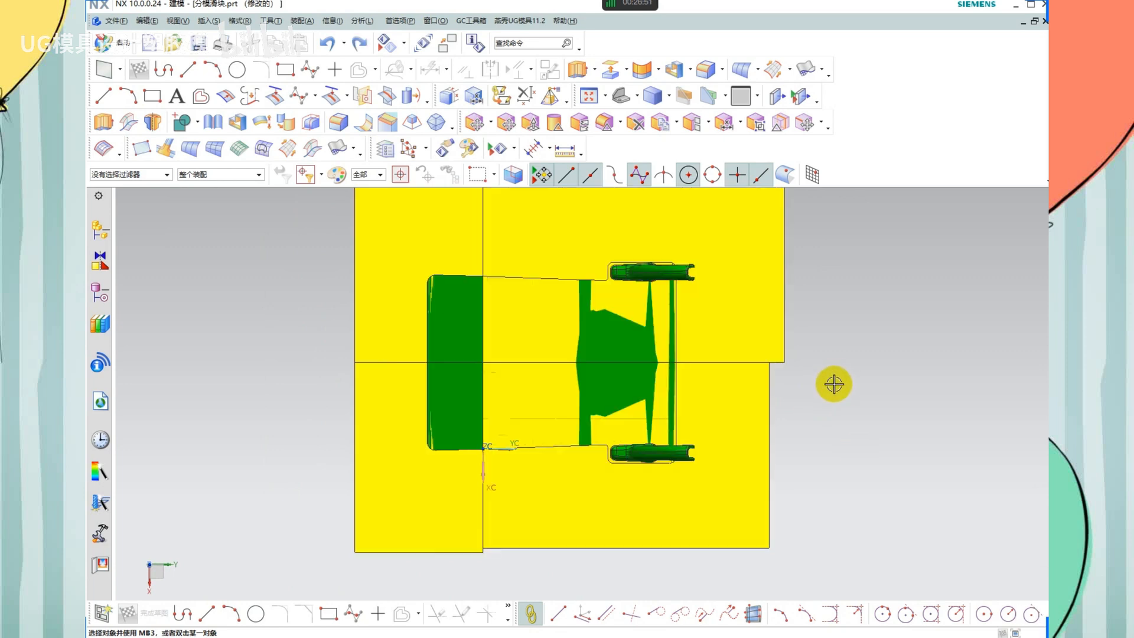
Measure the block-shaped blank size of the product body with the absolute orientation of the displayed part
shift+middle_drag(833, 382, 833, 396)
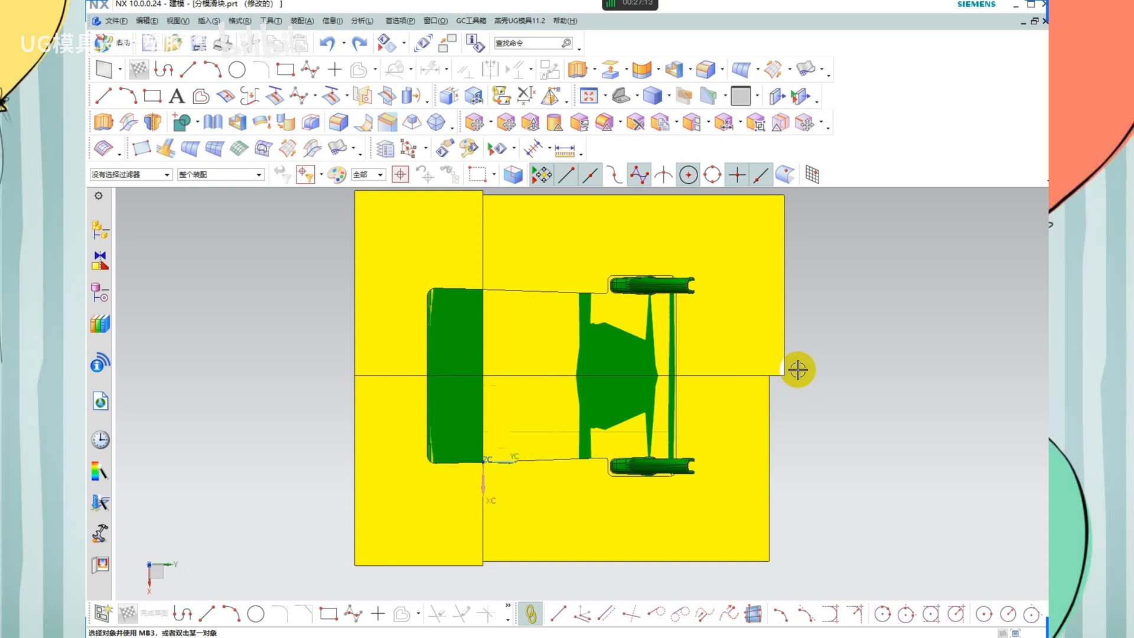
double_click(652, 287)
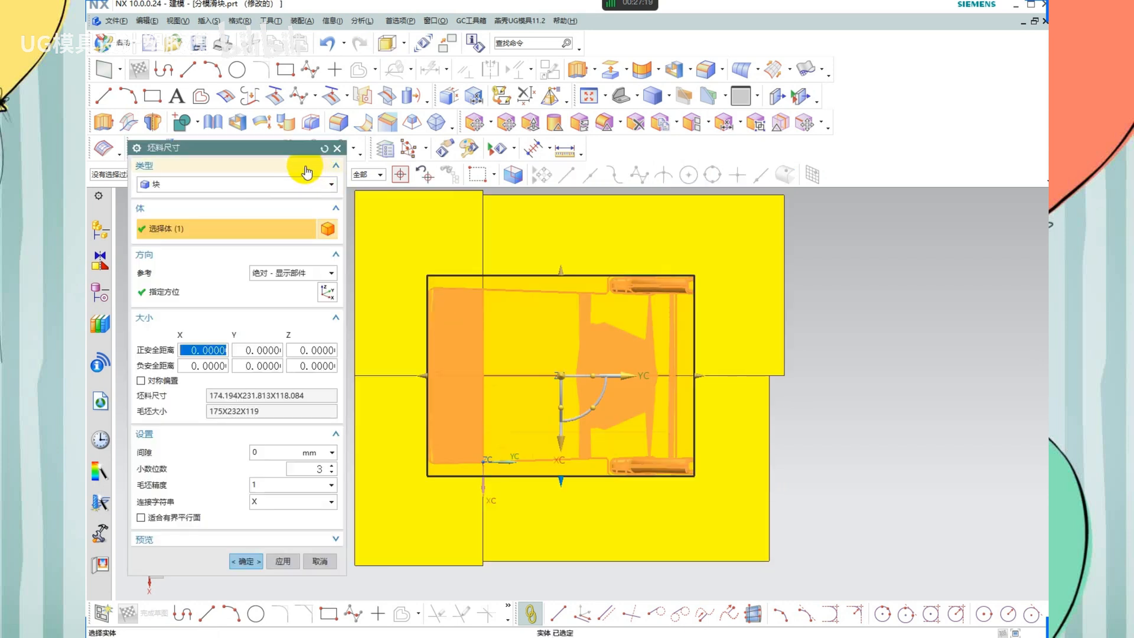
drag(252, 147, 241, 117)
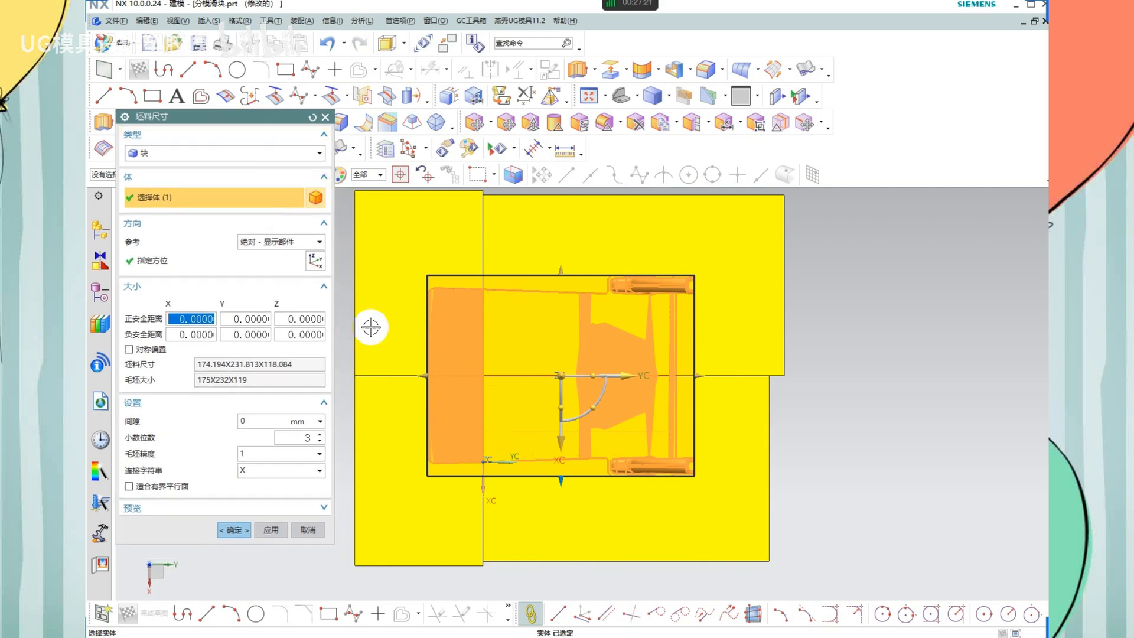
key(ctrl+2)
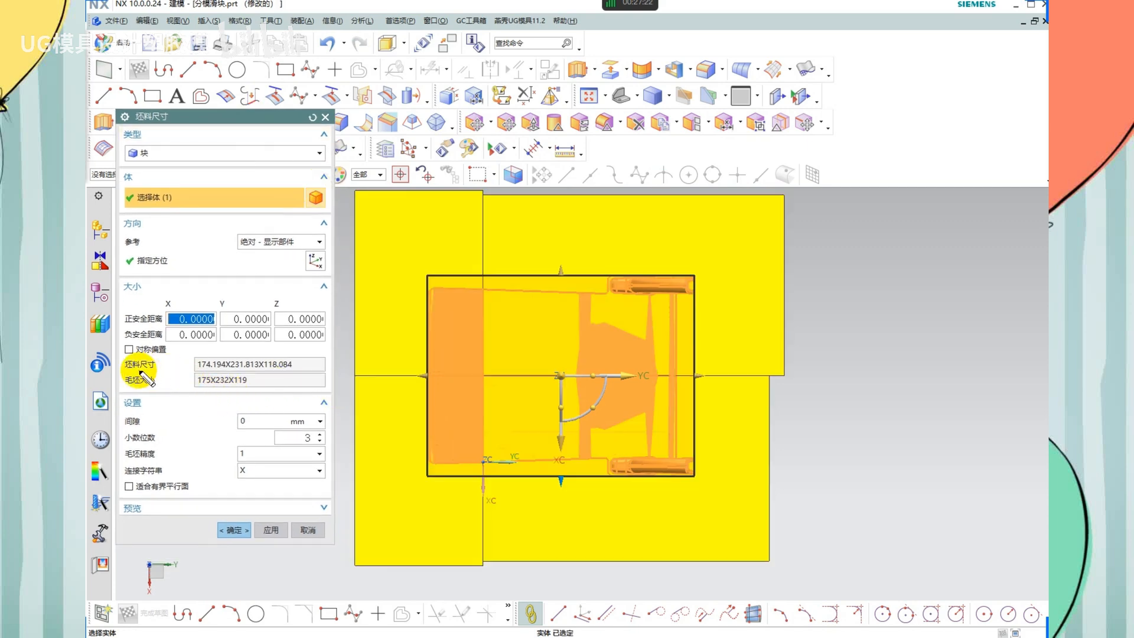
drag(131, 370, 271, 372)
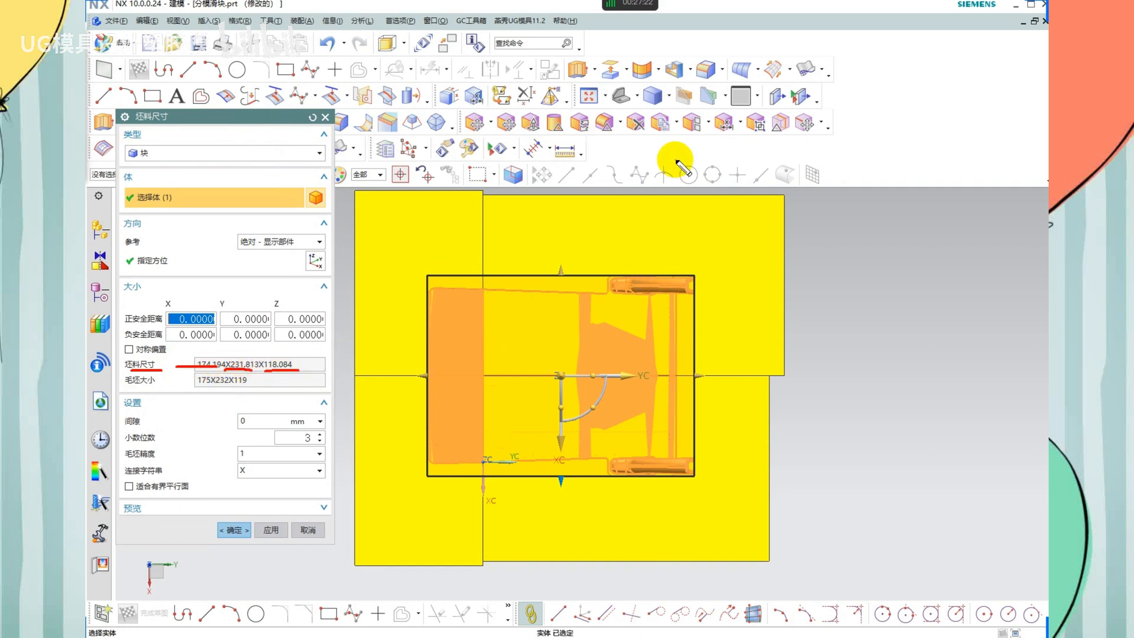
drag(616, 119, 592, 202)
drag(614, 161, 636, 149)
drag(646, 154, 646, 159)
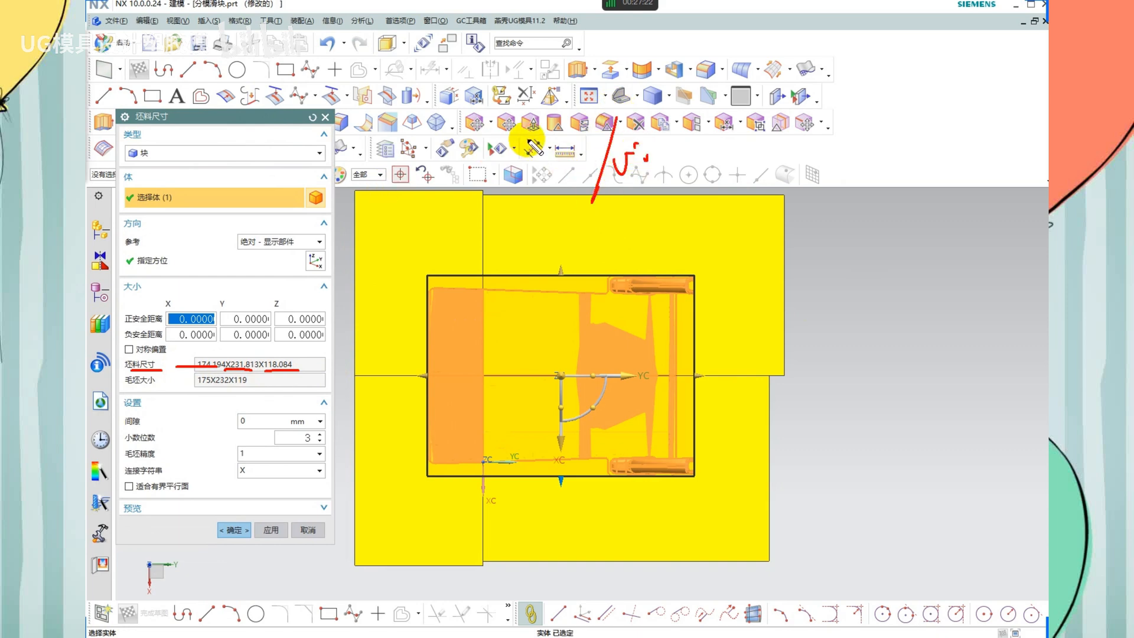
drag(527, 141, 498, 144)
drag(485, 130, 502, 159)
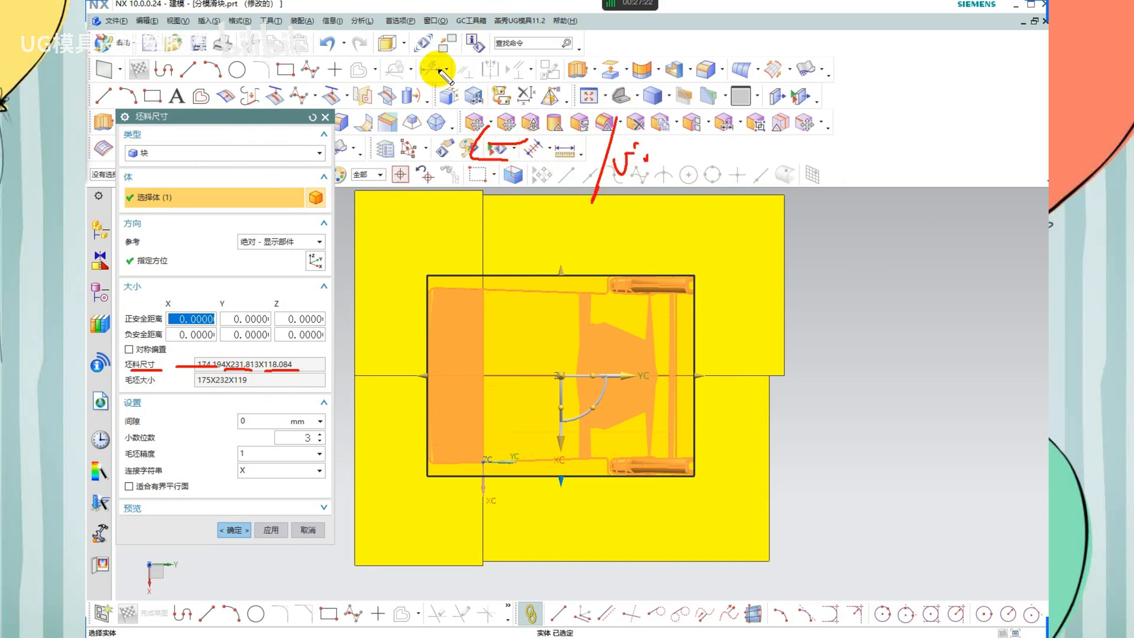
drag(110, 425, 177, 434)
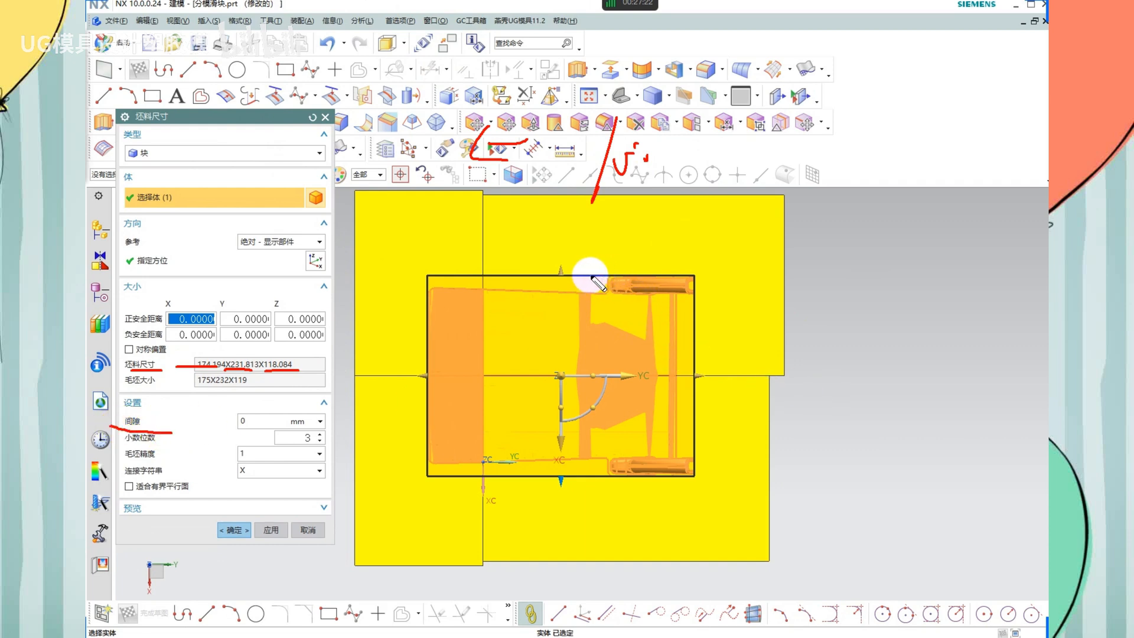
mouse_move(599, 278)
mouse_down()
mouse_move(663, 277)
mouse_move(642, 278)
mouse_up()
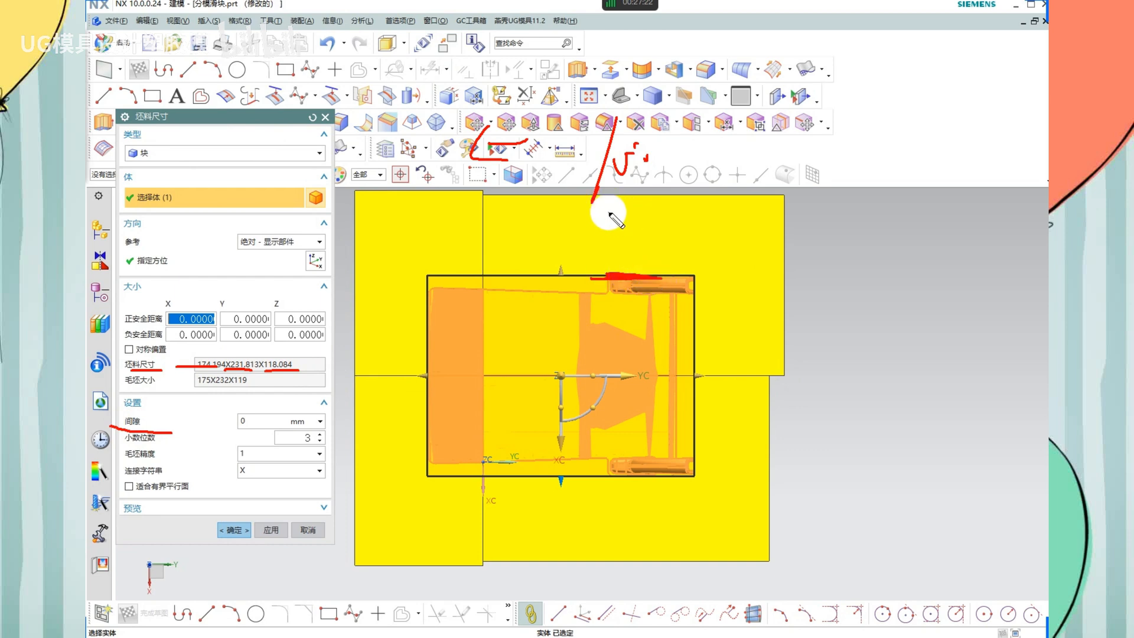
mouse_move(601, 209)
mouse_down()
mouse_move(660, 210)
mouse_move(641, 210)
mouse_move(650, 201)
mouse_up()
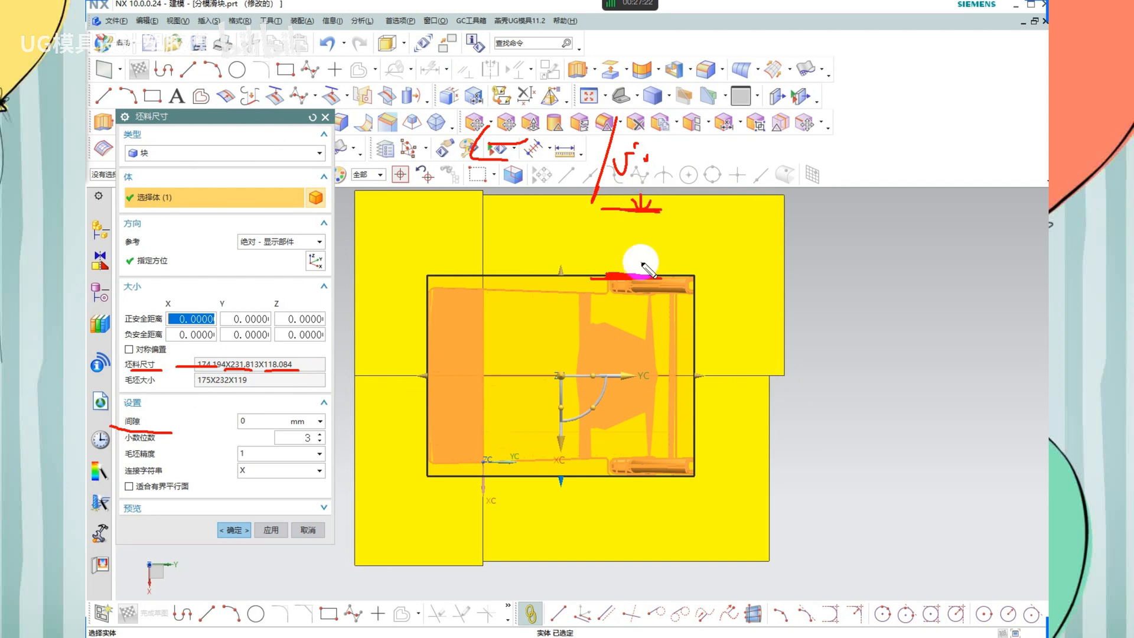
mouse_move(638, 282)
mouse_down()
mouse_move(637, 302)
mouse_move(650, 289)
mouse_up()
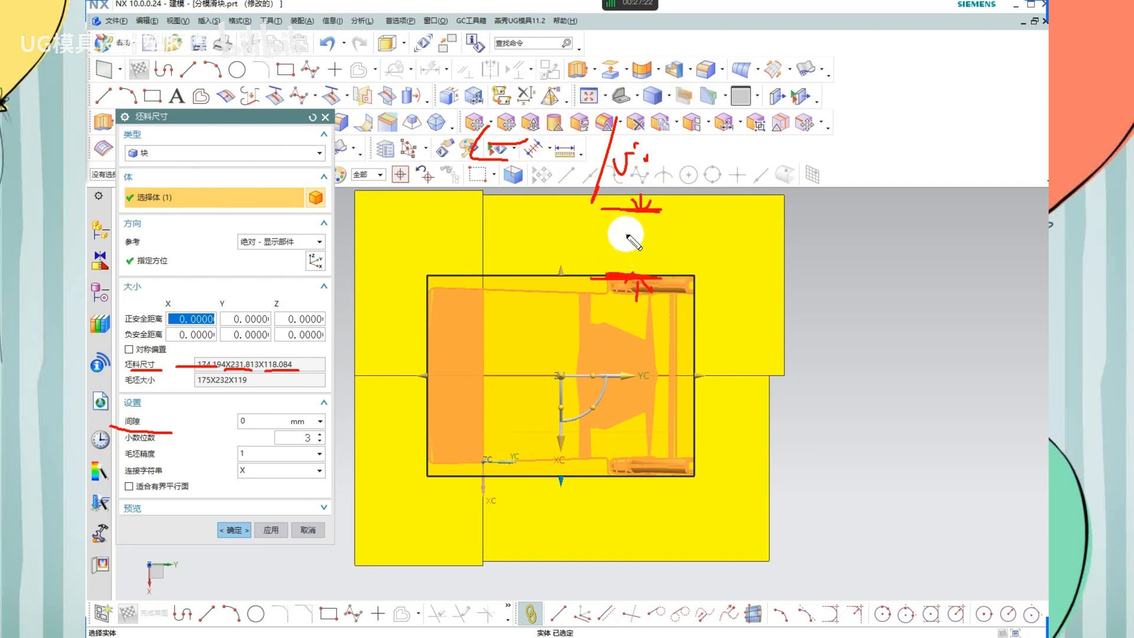
mouse_move(624, 235)
mouse_down()
mouse_move(678, 243)
mouse_move(681, 254)
mouse_move(696, 231)
mouse_move(751, 240)
mouse_up()
mouse_move(760, 224)
mouse_down()
mouse_move(777, 247)
mouse_move(770, 262)
mouse_up()
drag(793, 245, 787, 241)
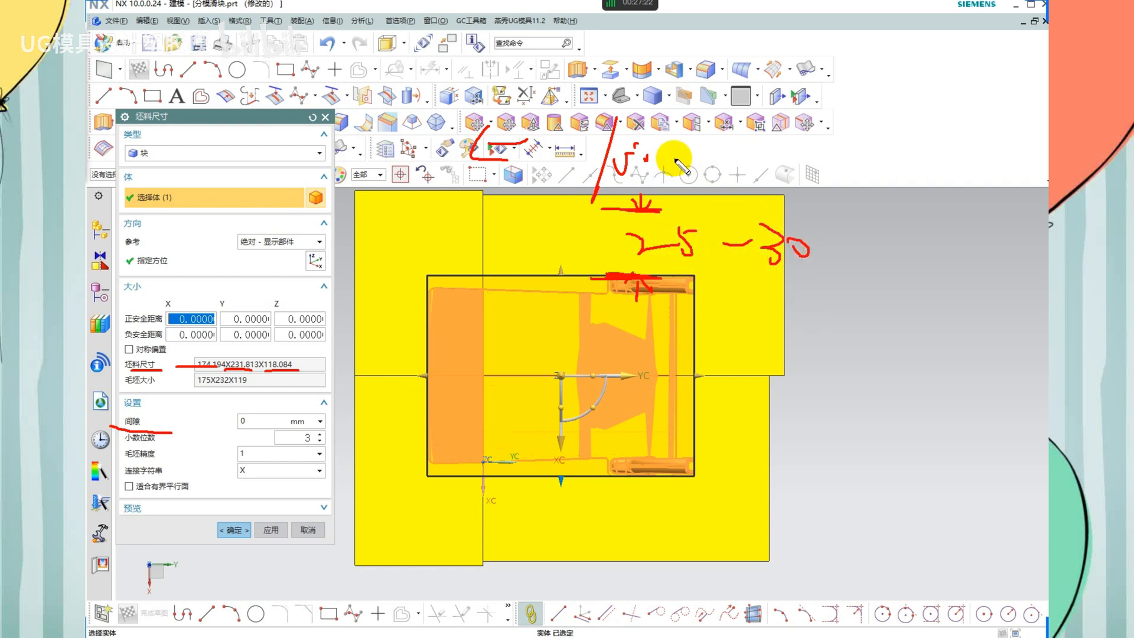
drag(673, 156, 696, 155)
mouse_move(707, 139)
mouse_down()
mouse_move(704, 160)
mouse_move(751, 154)
mouse_up()
drag(765, 152, 772, 157)
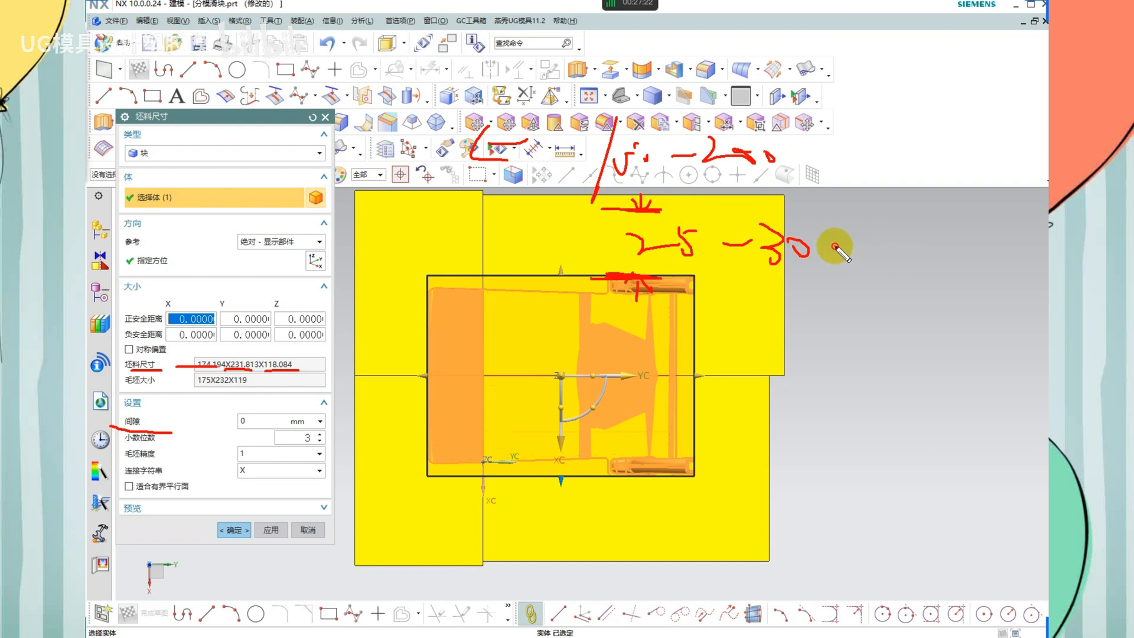
mouse_move(835, 246)
mouse_down()
mouse_move(873, 260)
mouse_move(898, 253)
mouse_move(874, 245)
mouse_move(910, 233)
mouse_up()
mouse_move(786, 157)
mouse_down()
mouse_move(823, 155)
mouse_move(818, 173)
mouse_up()
drag(929, 255, 985, 248)
drag(863, 150, 924, 157)
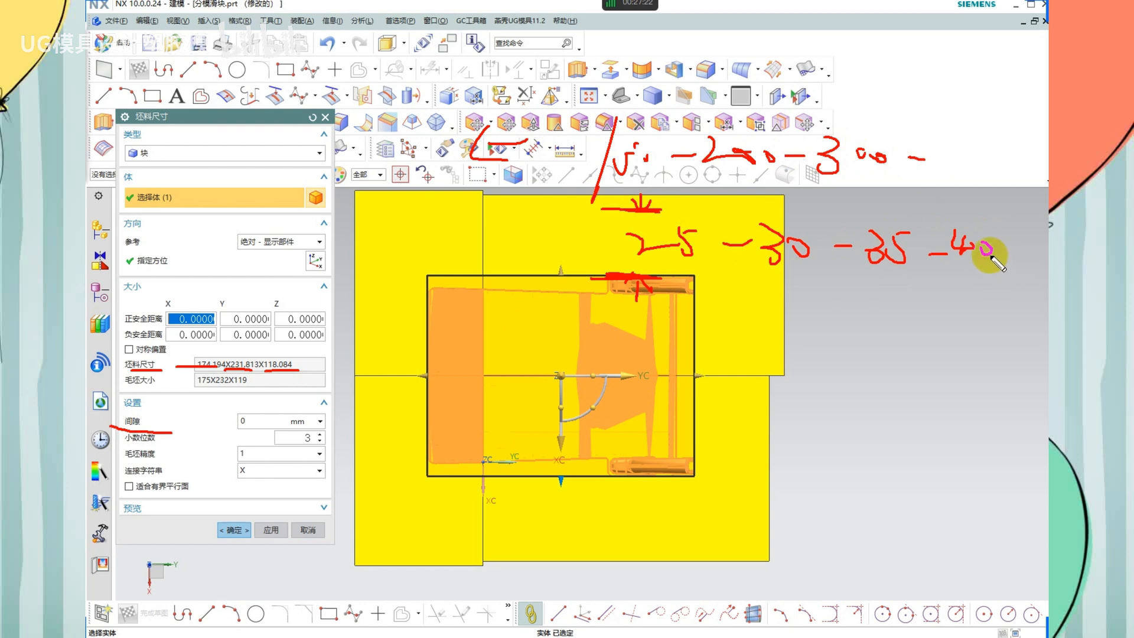
drag(998, 255, 1034, 258)
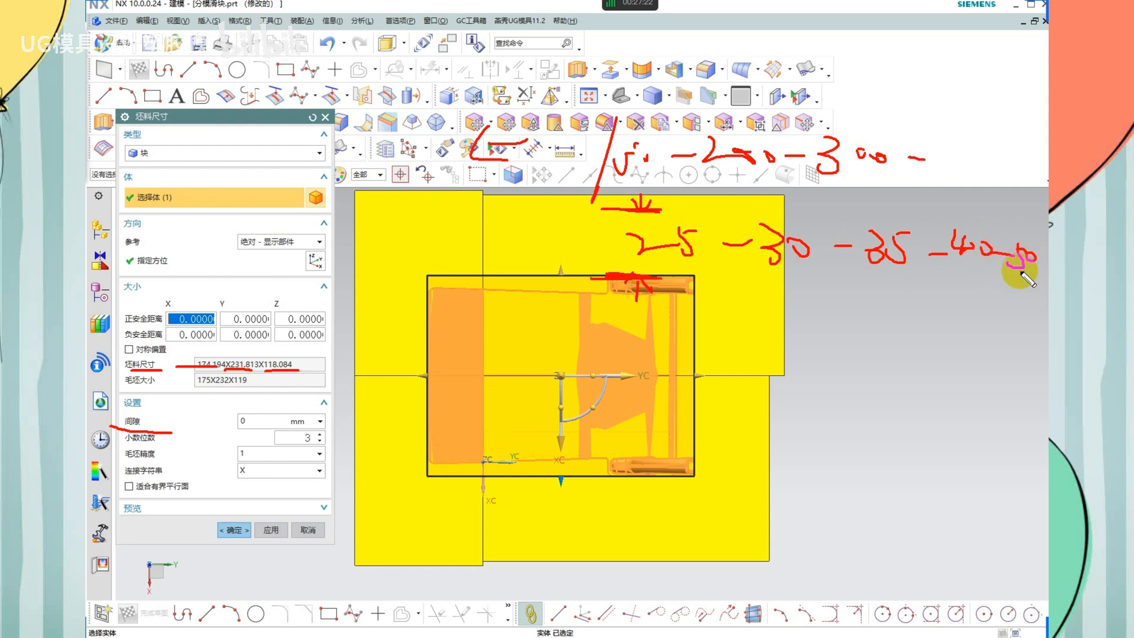
mouse_move(826, 308)
mouse_down()
mouse_move(917, 302)
mouse_move(875, 321)
mouse_up()
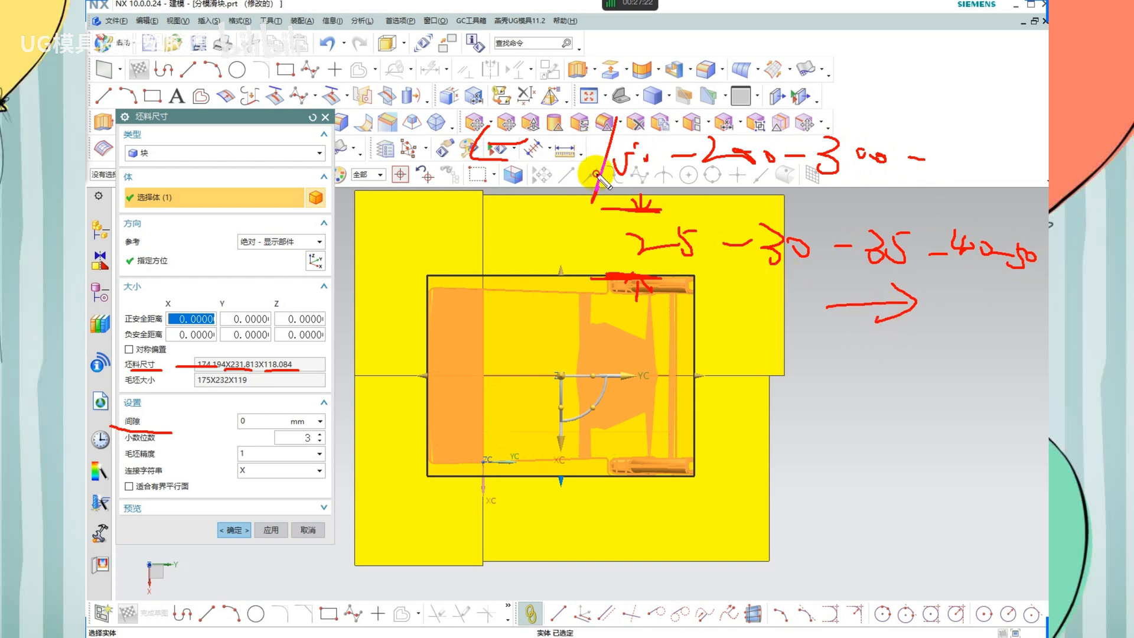
drag(589, 173, 798, 175)
drag(604, 258, 1034, 258)
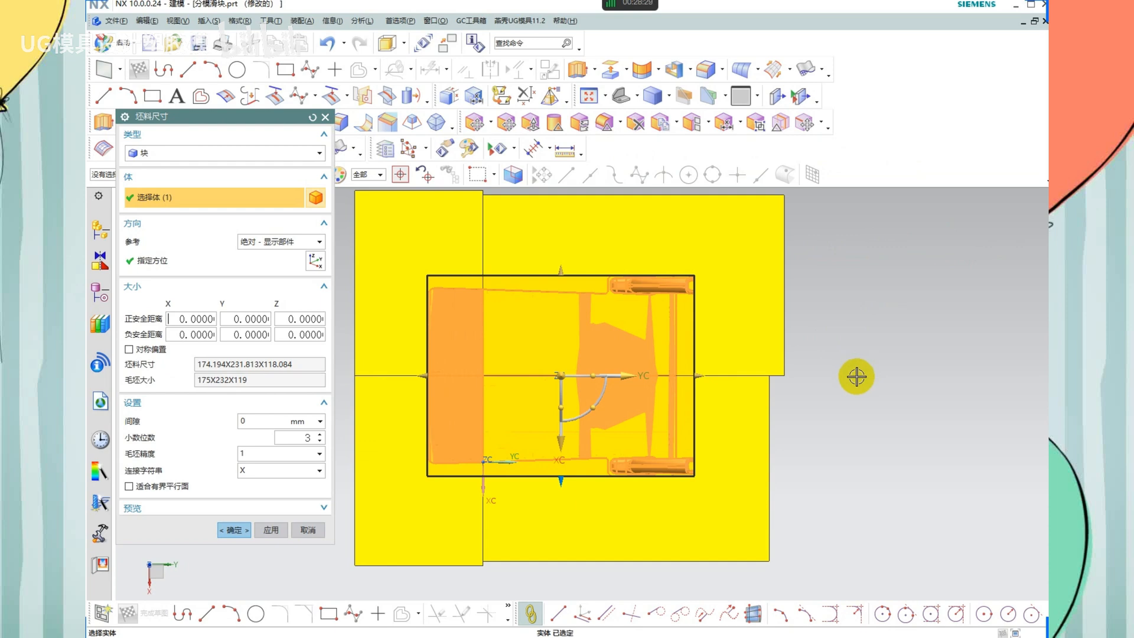
Close the blank size measurement and start a bounding block (包容块) around all faces of the product body
scroll(812, 268, down, 1)
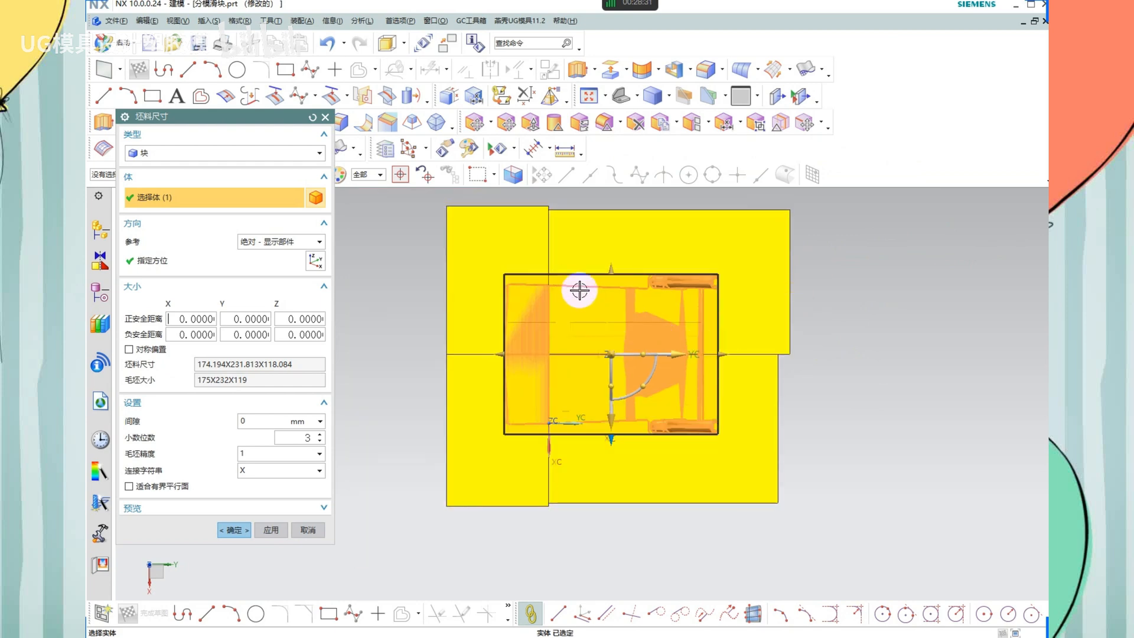
key(Escape)
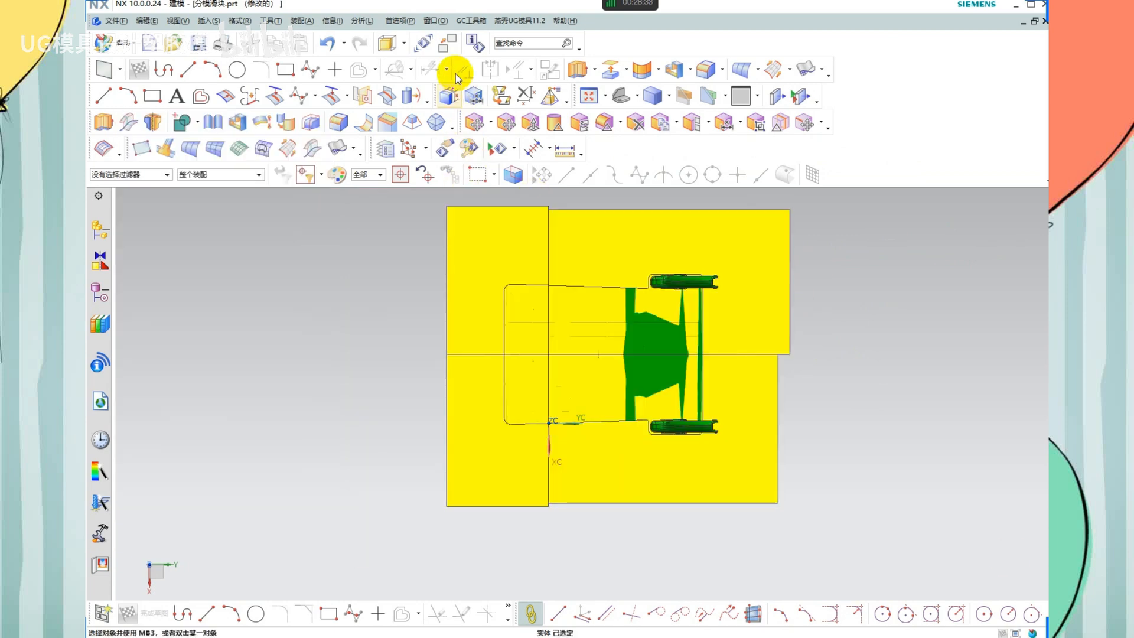
click(510, 22)
mouse_move(572, 172)
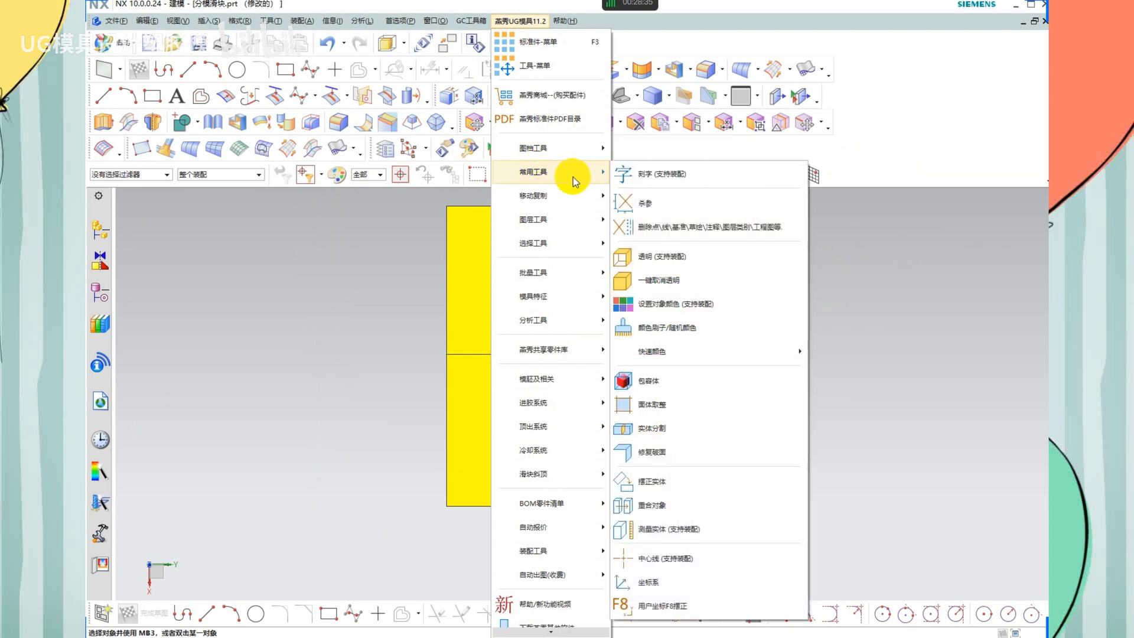
click(621, 378)
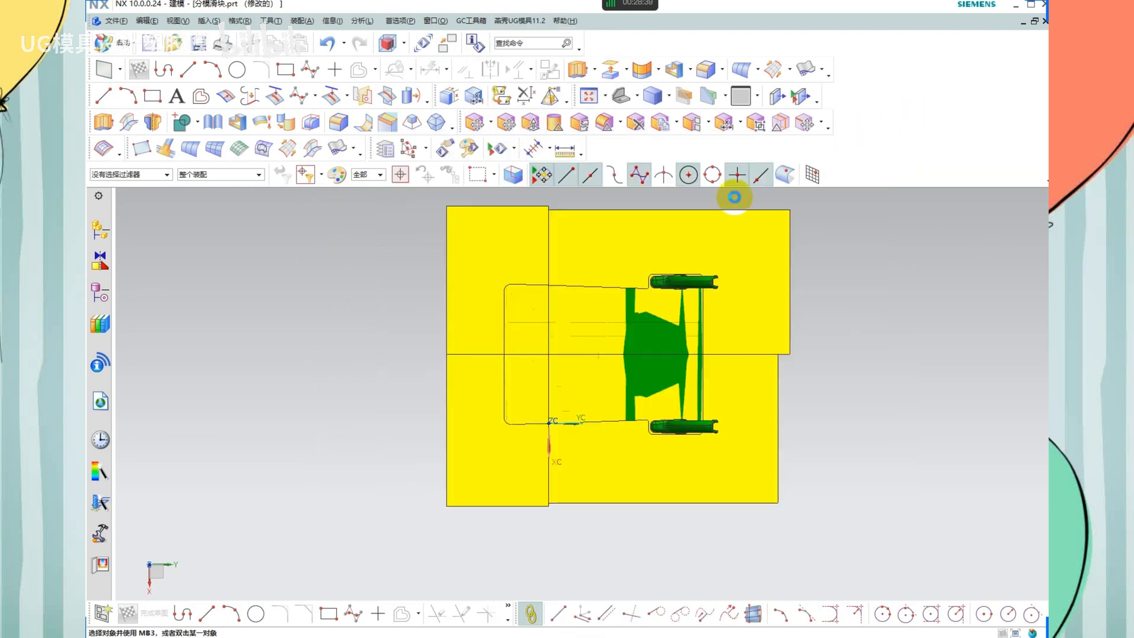
drag(483, 251, 741, 469)
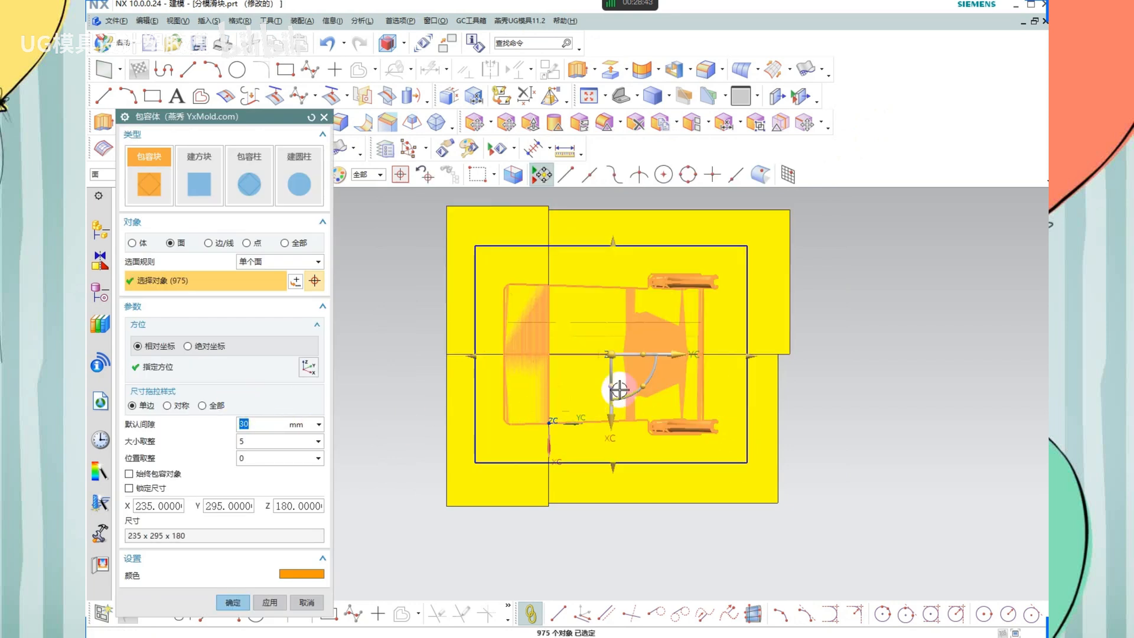
scroll(600, 313, up, 2)
Examine the bounding block preview from above and from the side, checking its clearance around the product and its upright arms
drag(125, 432, 308, 433)
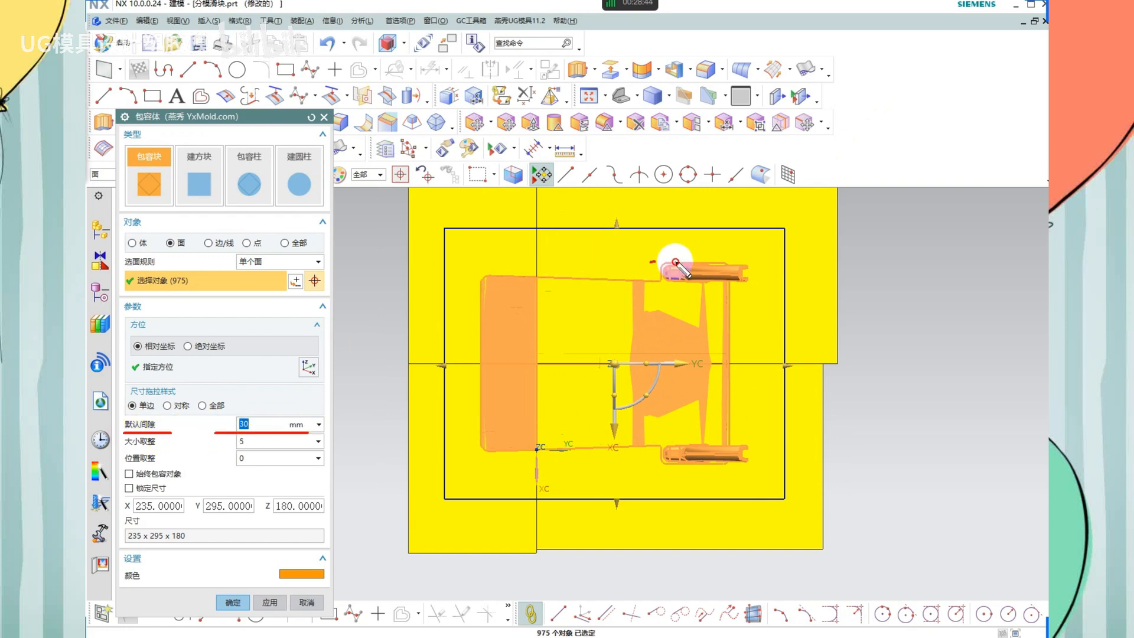
scroll(598, 316, down, 2)
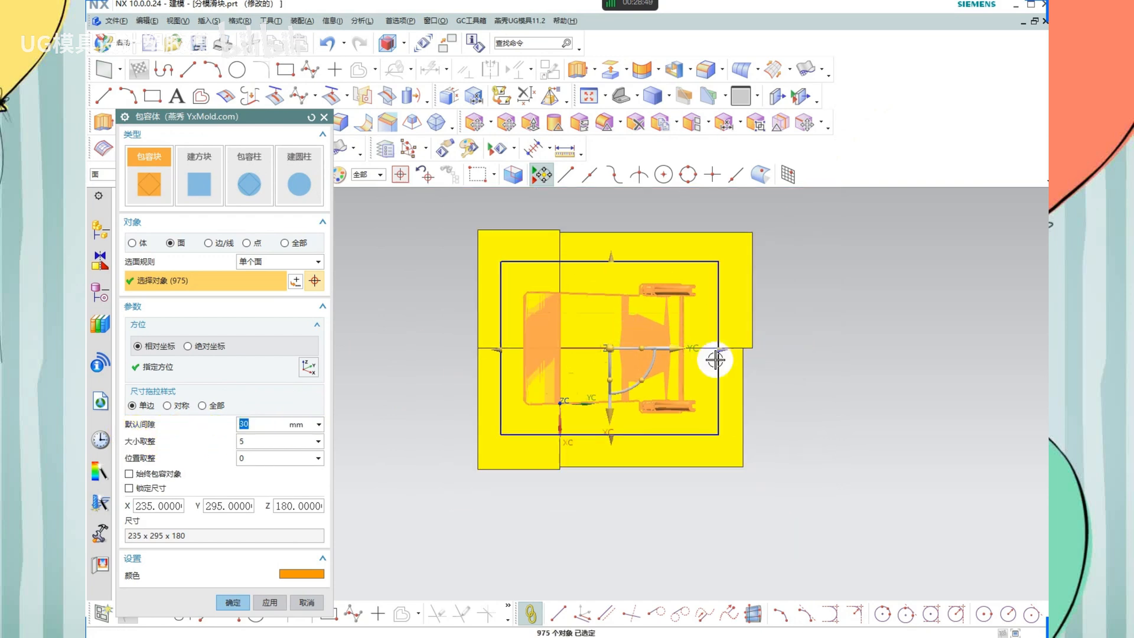
scroll(720, 353, up, 1)
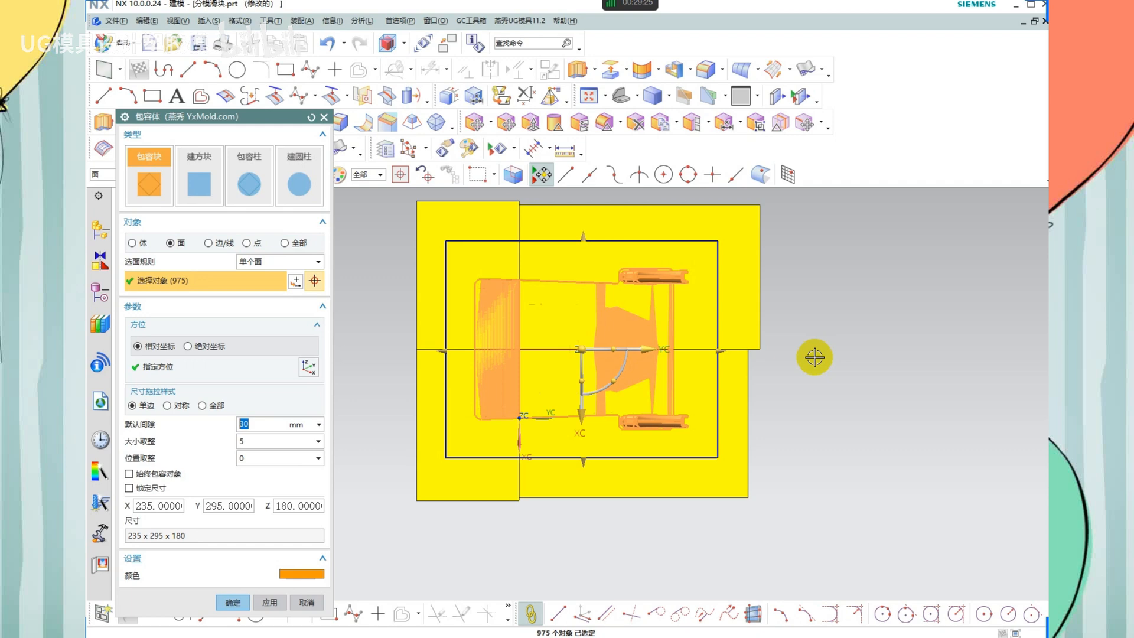
scroll(561, 253, up, 1)
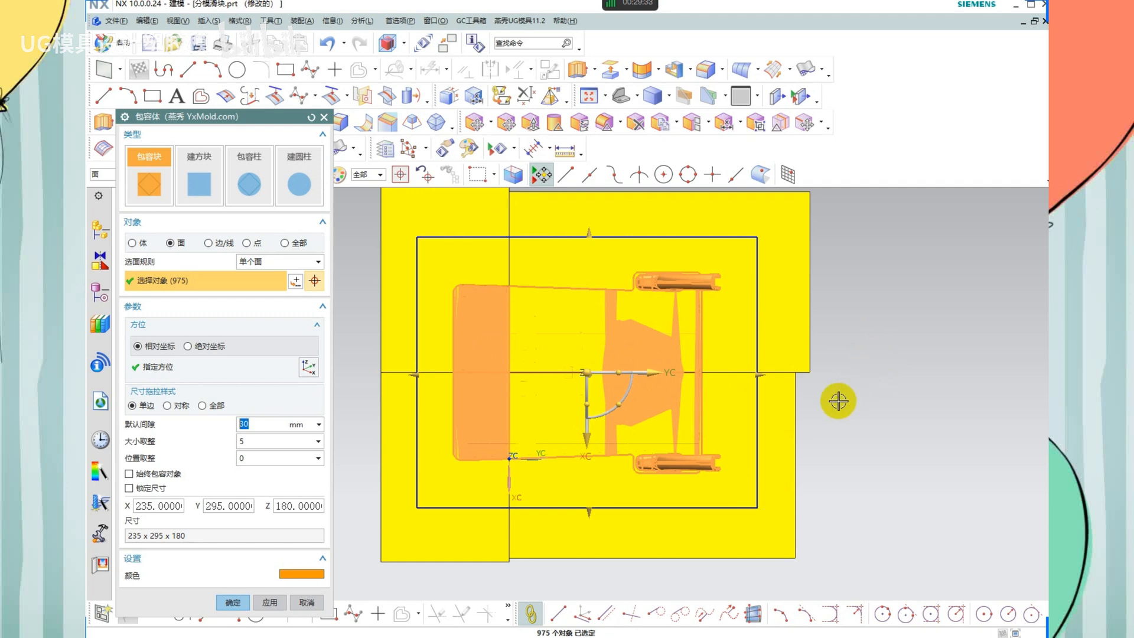
scroll(721, 384, down, 2)
middle_drag(716, 382, 618, 448)
scroll(635, 455, up, 3)
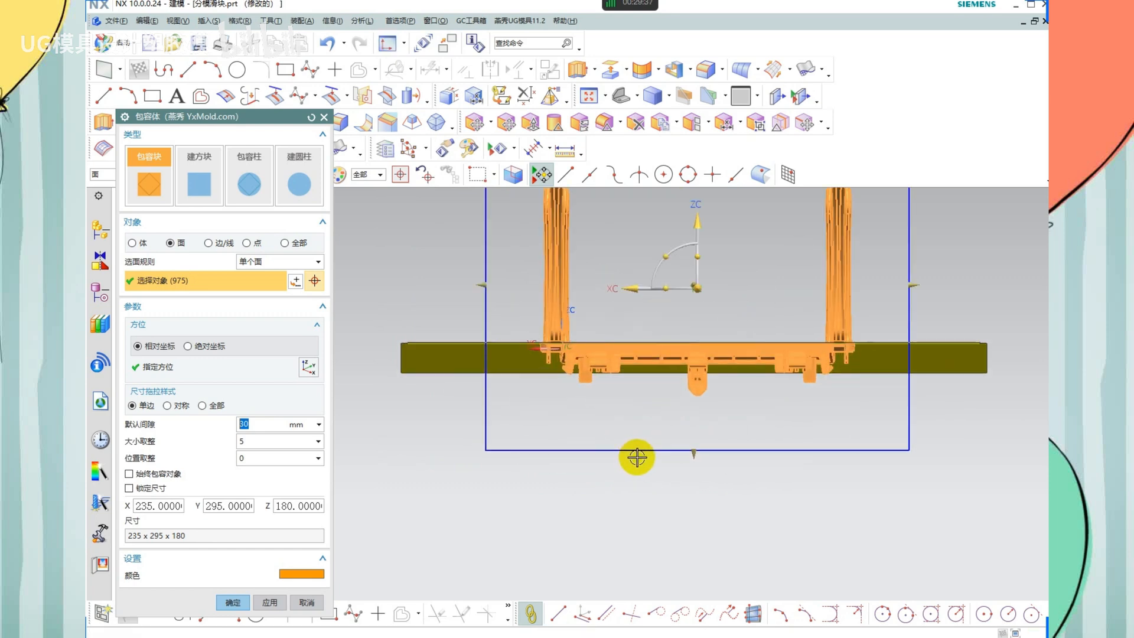
scroll(582, 473, down, 2)
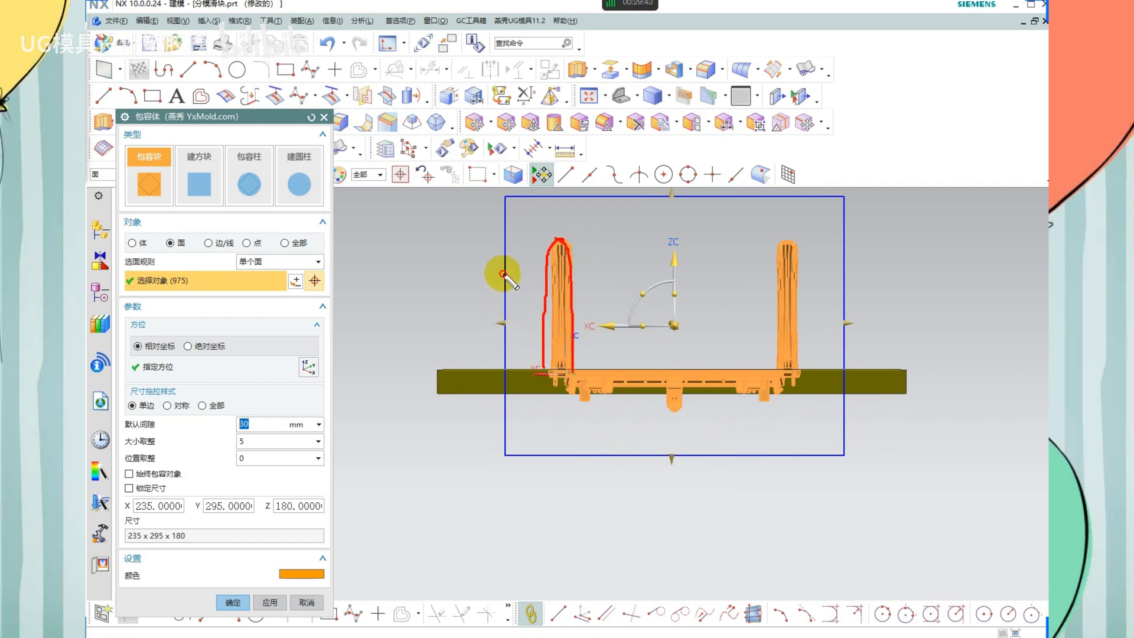
drag(503, 274, 473, 287)
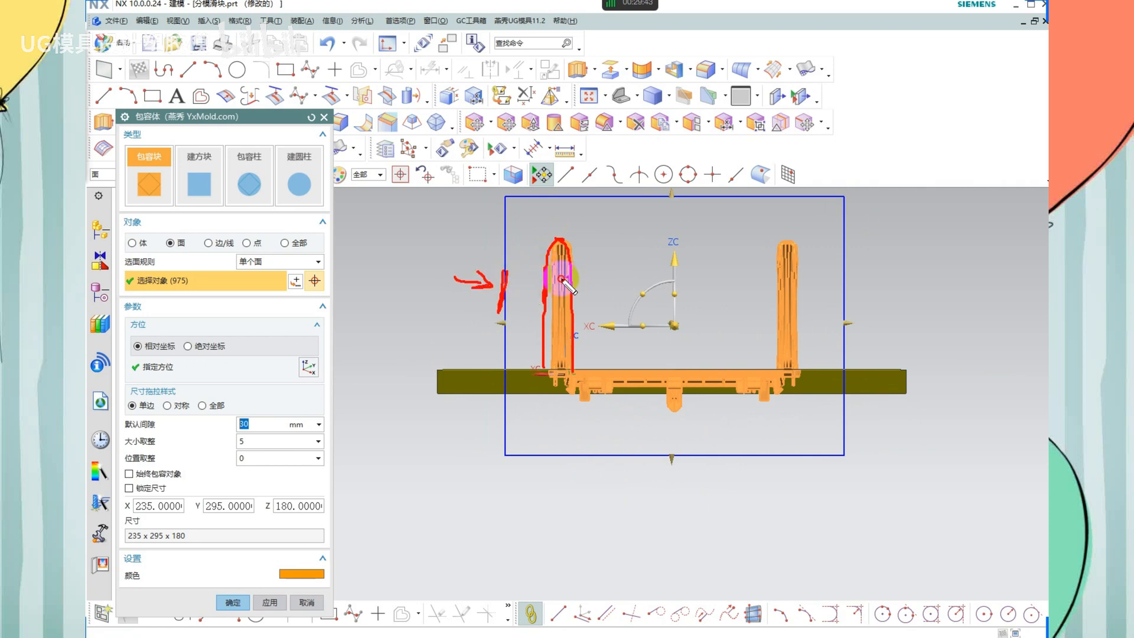
drag(549, 284, 555, 288)
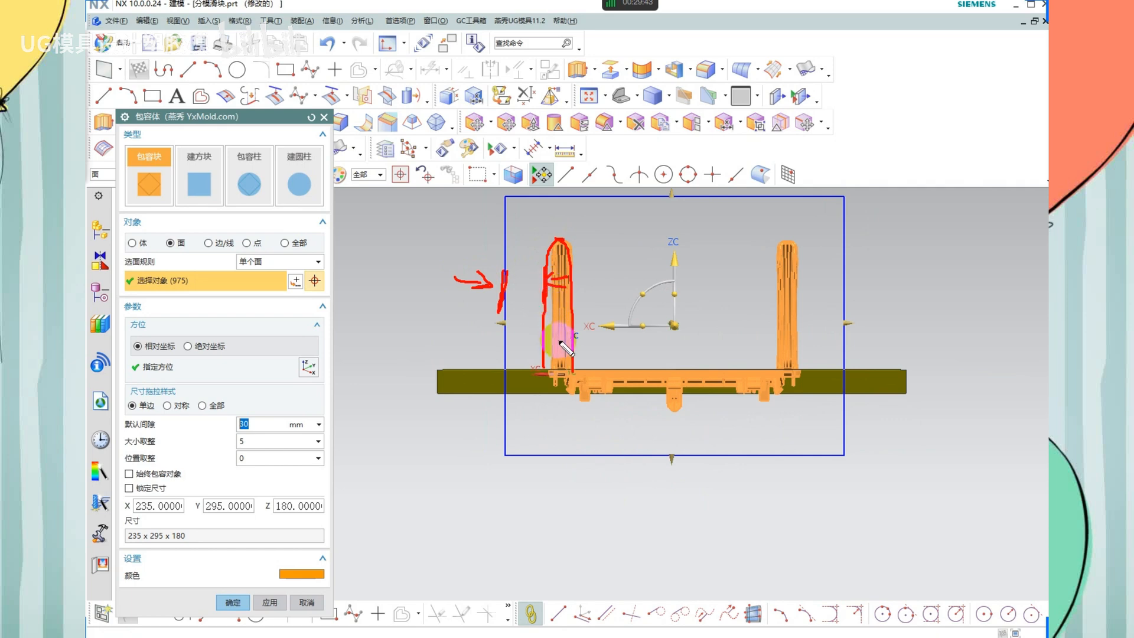
mouse_move(546, 269)
mouse_down()
mouse_move(545, 327)
mouse_move(500, 359)
mouse_move(504, 343)
mouse_up()
drag(505, 272, 505, 350)
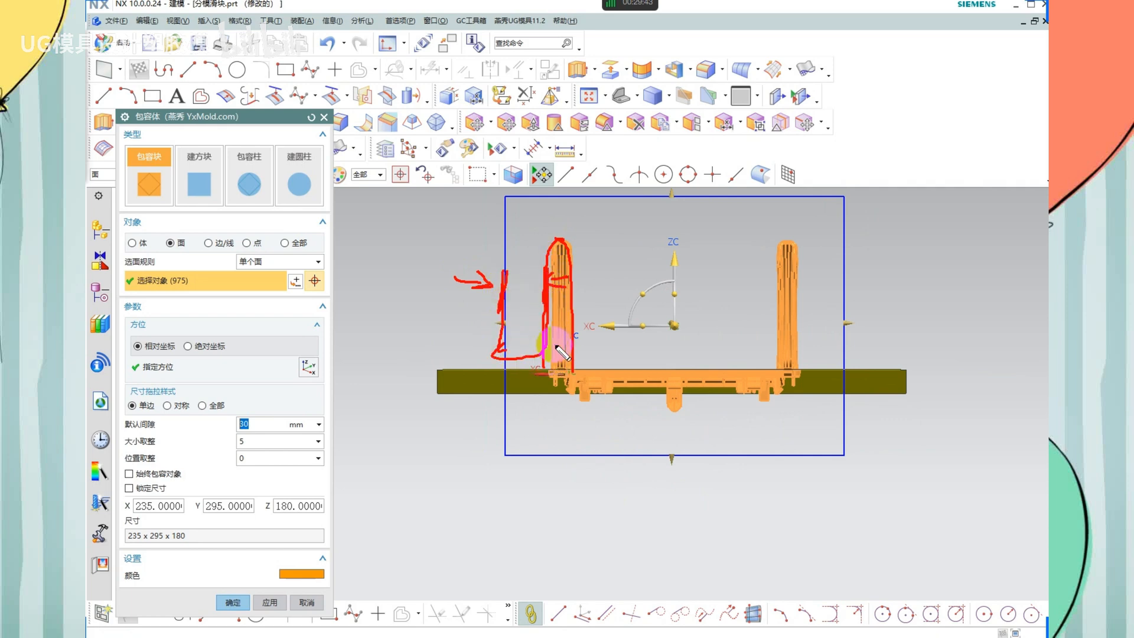
Set the bounding block's default clearance (默认间隙) around the product to 40 mm
mouse_move(532, 321)
middle_down()
mouse_move(587, 336)
mouse_move(583, 380)
middle_up()
key(F8)
scroll(529, 375, down, 1)
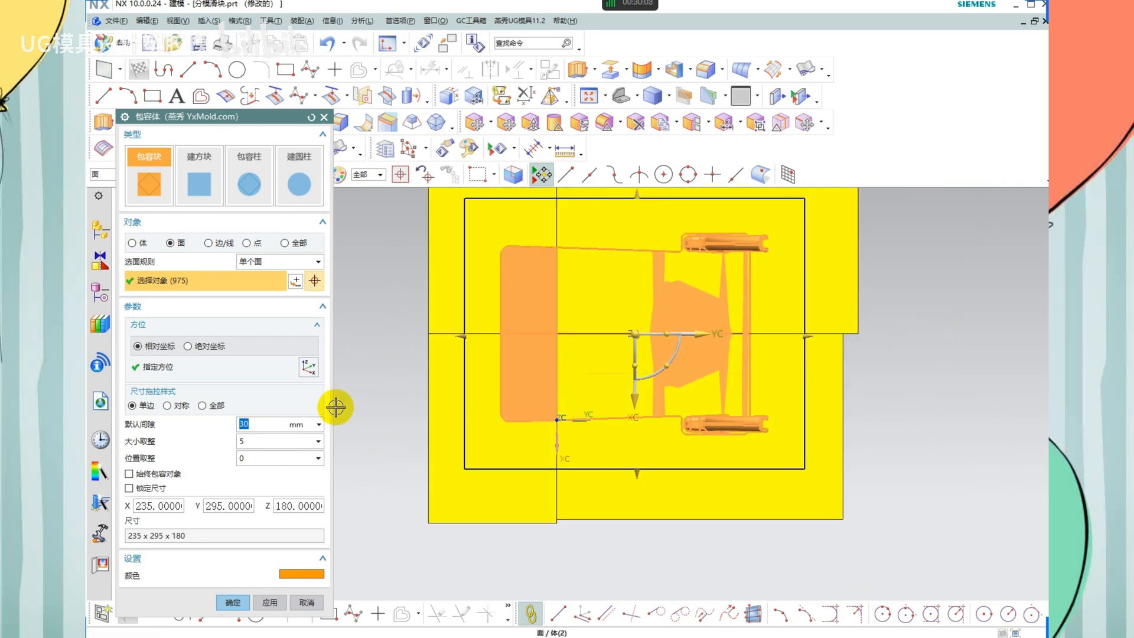
drag(263, 423, 146, 426)
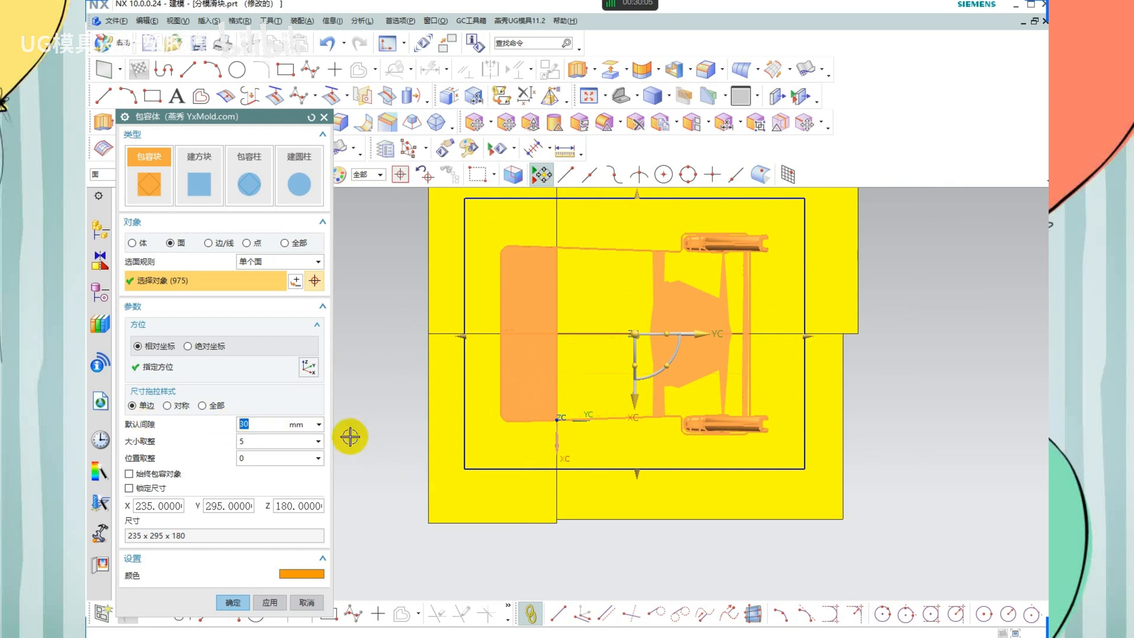
text(40)
key(Return)
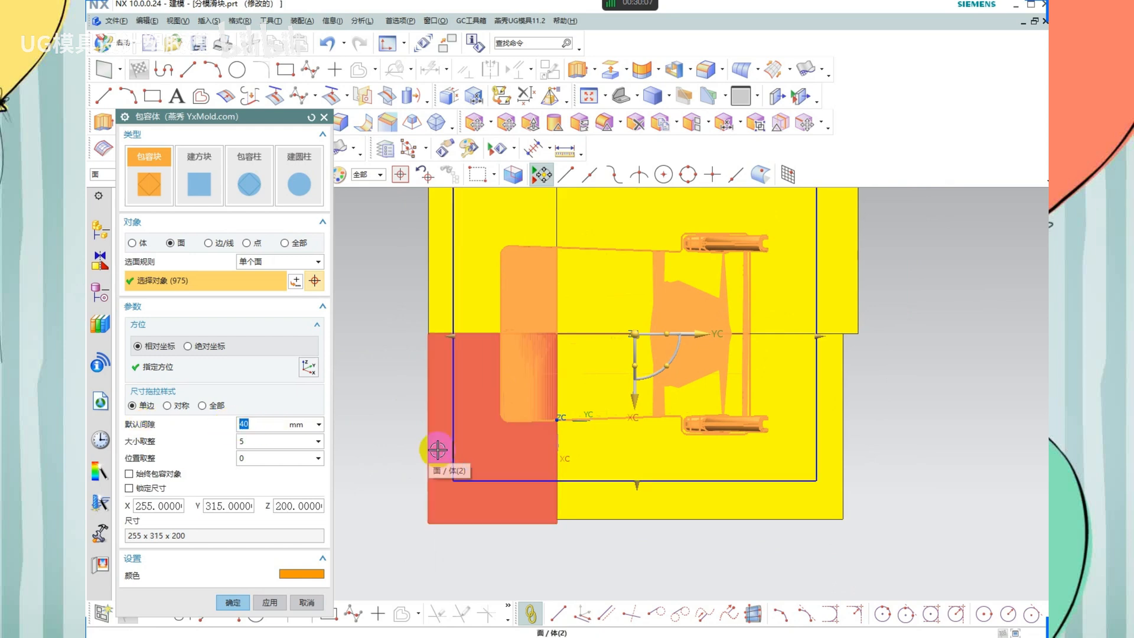
Examine the bounding block's height around the product's curved arms and review its clearance, rounding and X, Y, Z size settings
middle_drag(605, 491, 661, 325)
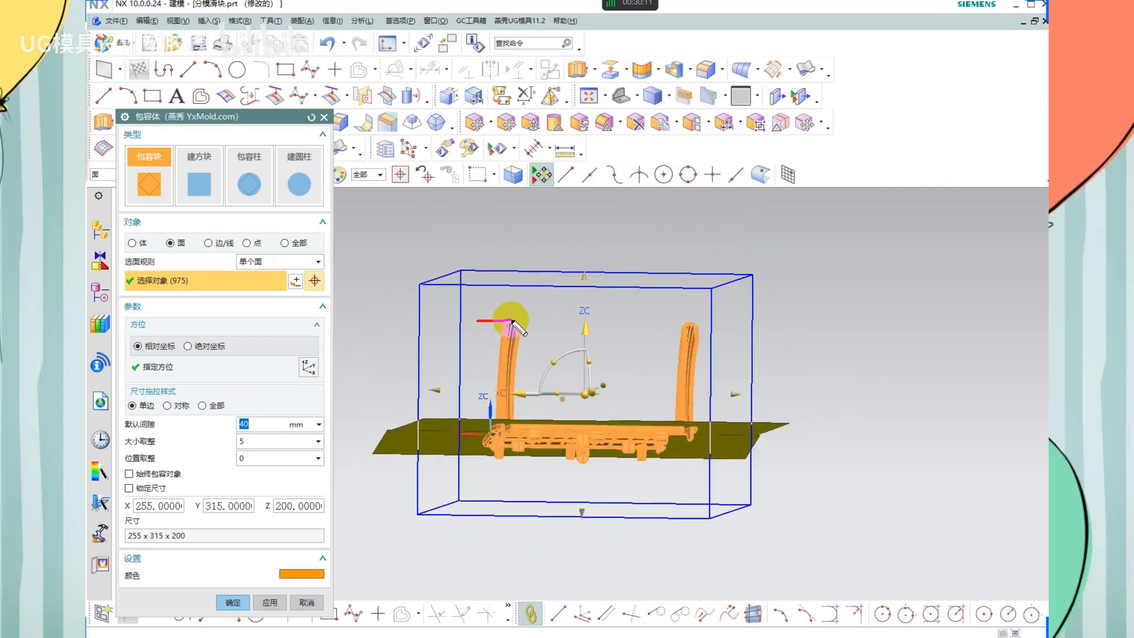
drag(470, 421, 504, 417)
mouse_move(483, 323)
mouse_down()
mouse_move(481, 369)
mouse_move(463, 363)
mouse_up()
key(Escape)
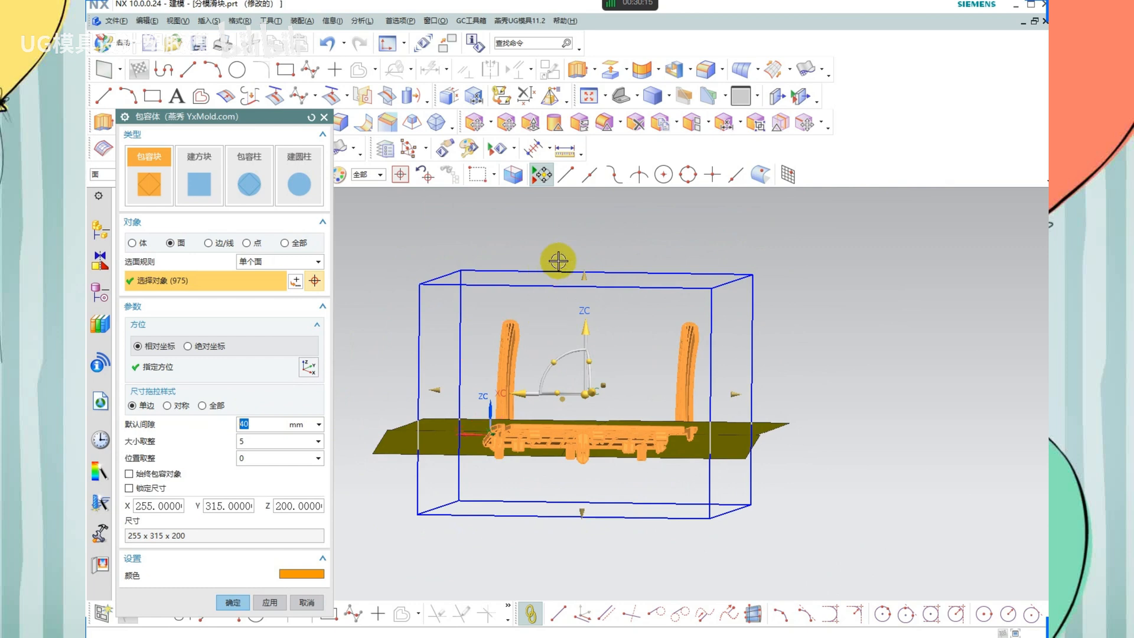
middle_drag(558, 260, 701, 309)
drag(780, 284, 791, 338)
mouse_move(820, 305)
mouse_down()
mouse_move(845, 335)
mouse_move(807, 339)
mouse_up()
drag(821, 305, 880, 308)
drag(206, 428, 301, 432)
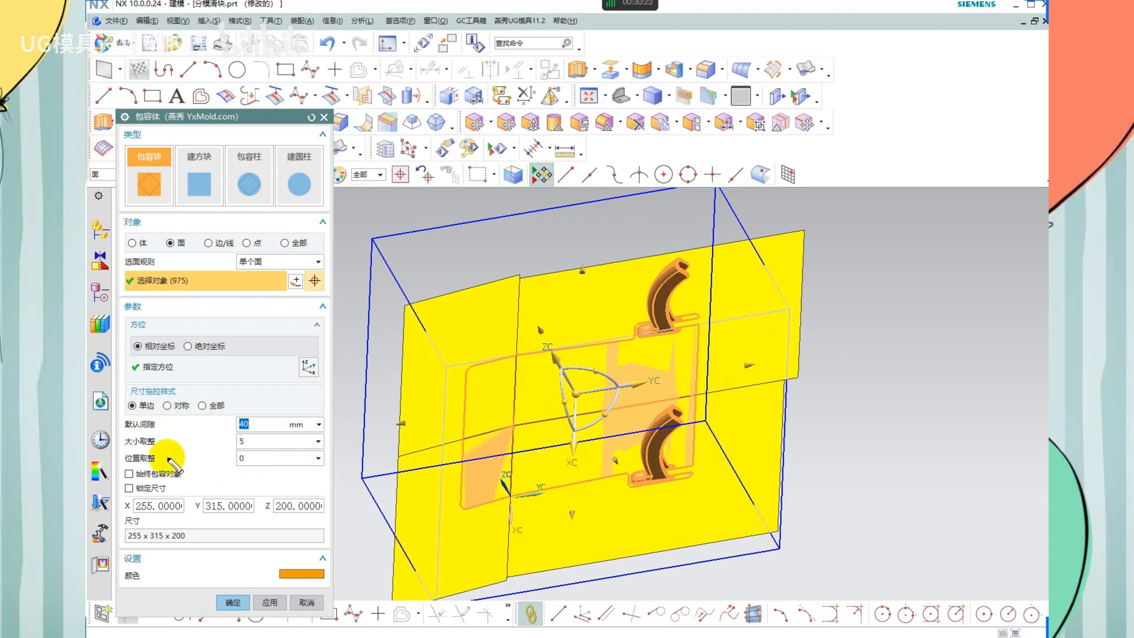
drag(134, 443, 183, 442)
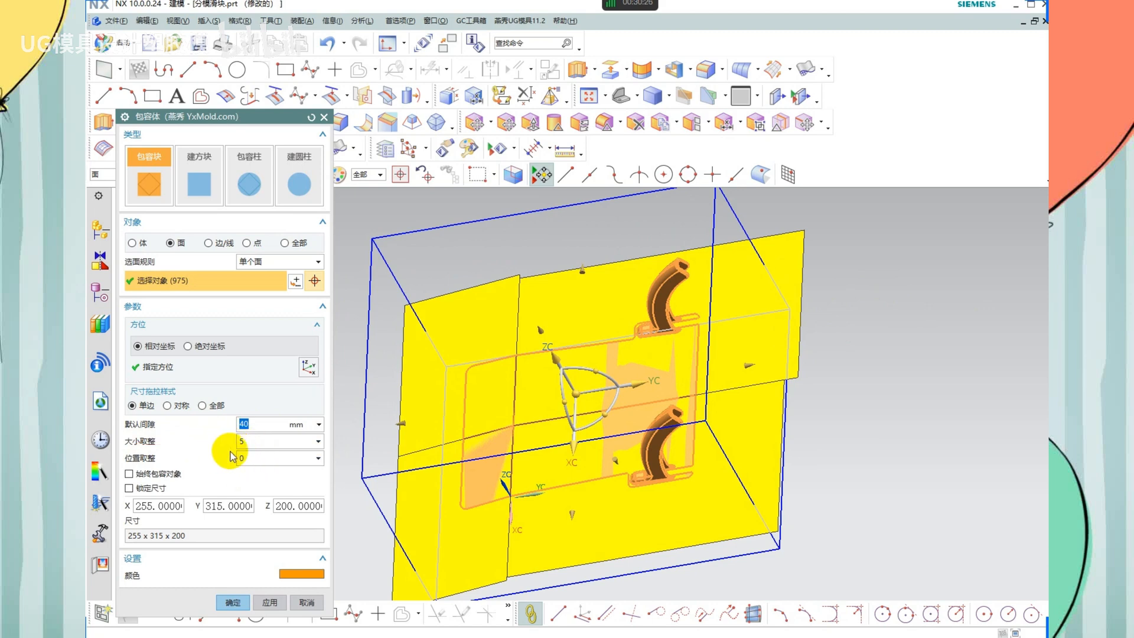
drag(230, 442, 263, 449)
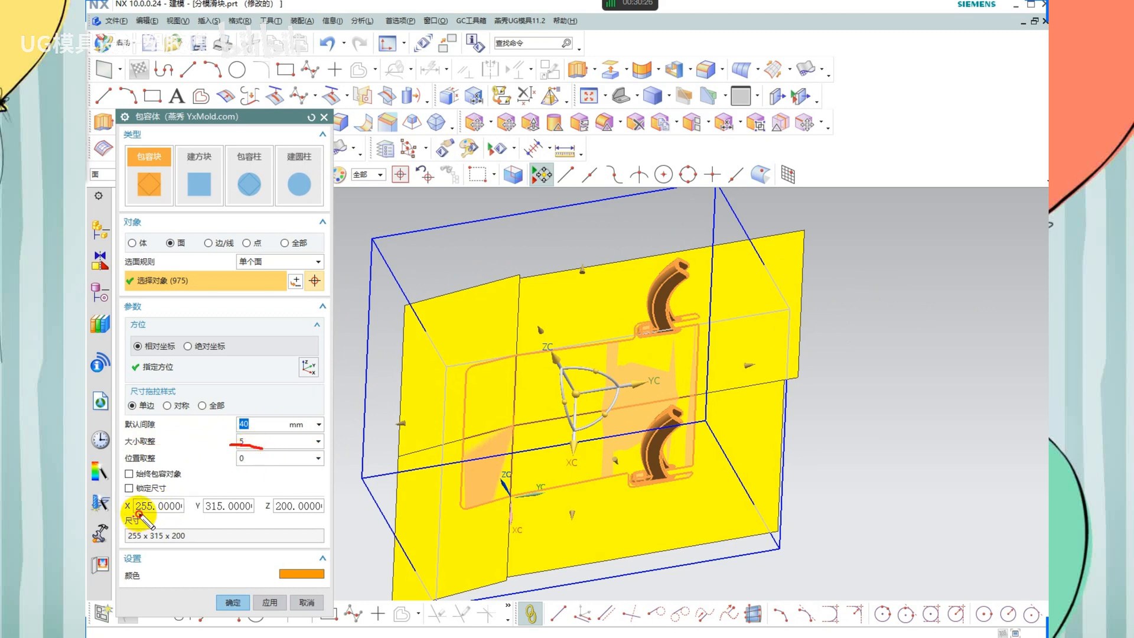
drag(139, 513, 308, 513)
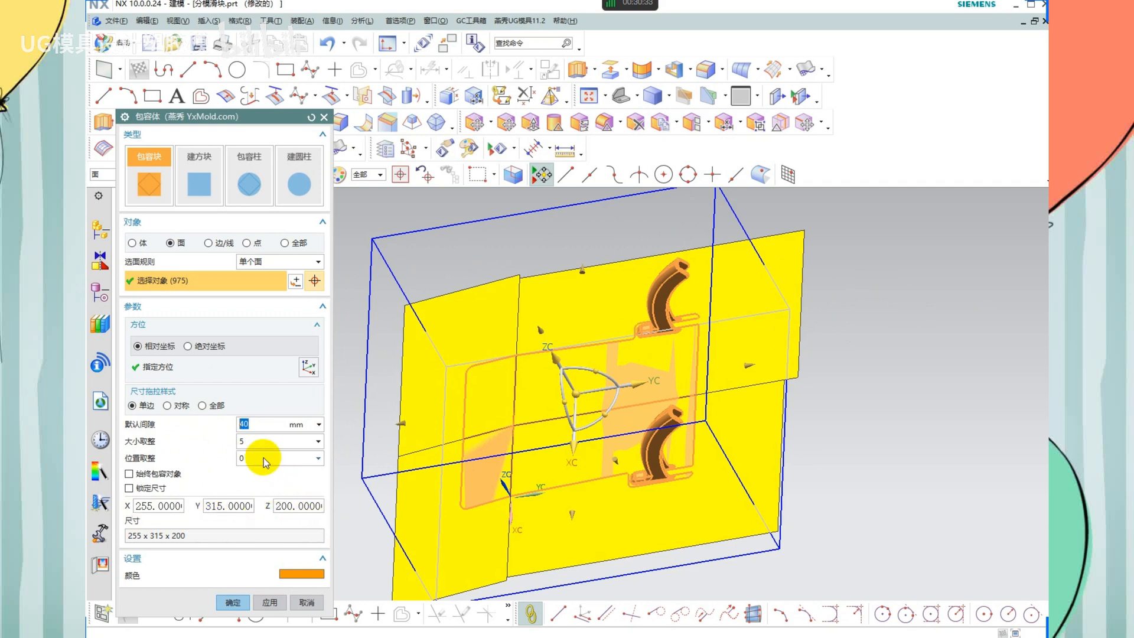
Set the bounding block's size rounding (大小取整) to 10
click(306, 442)
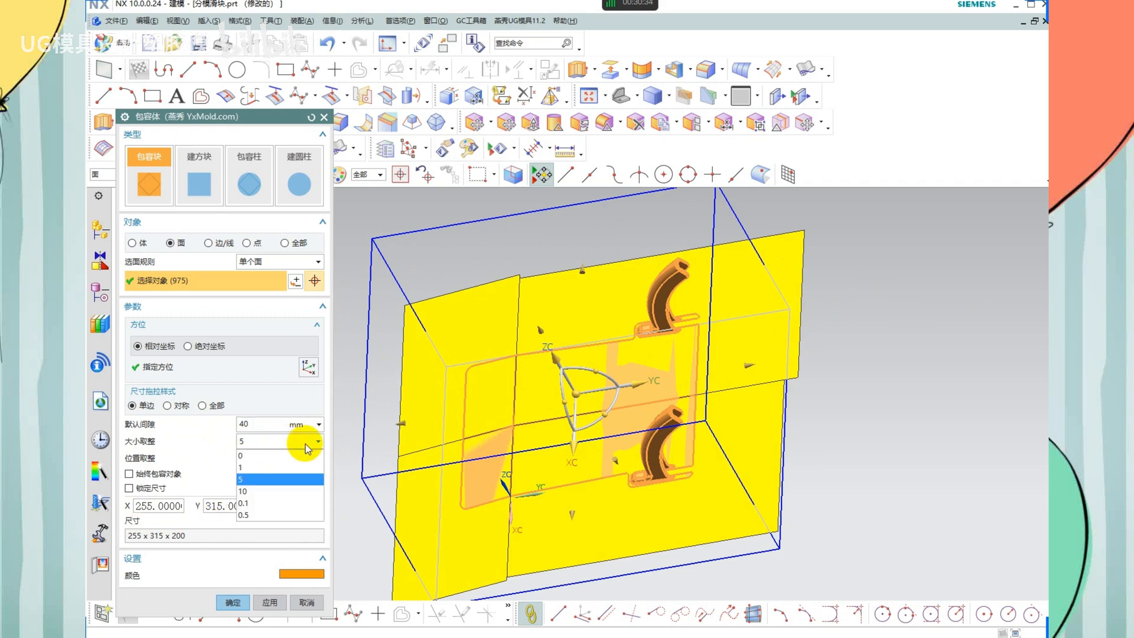
click(267, 490)
drag(142, 514, 238, 514)
drag(369, 461, 373, 463)
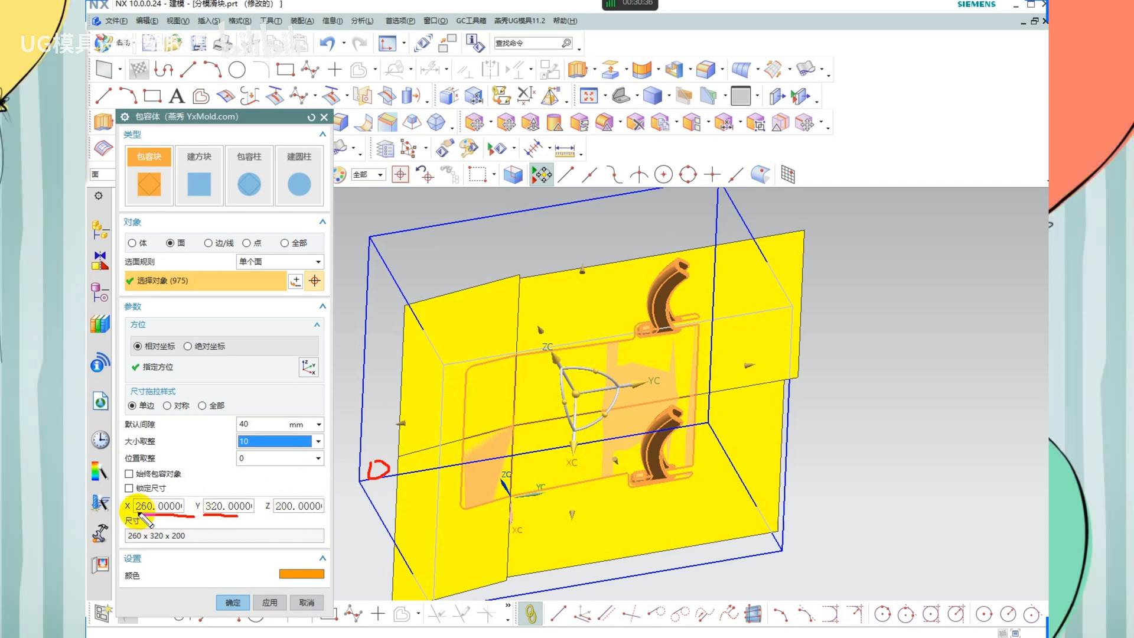
Create the 260 x 320 x 200 bounding block around the product with the current clearance and rounding settings
drag(130, 512, 149, 513)
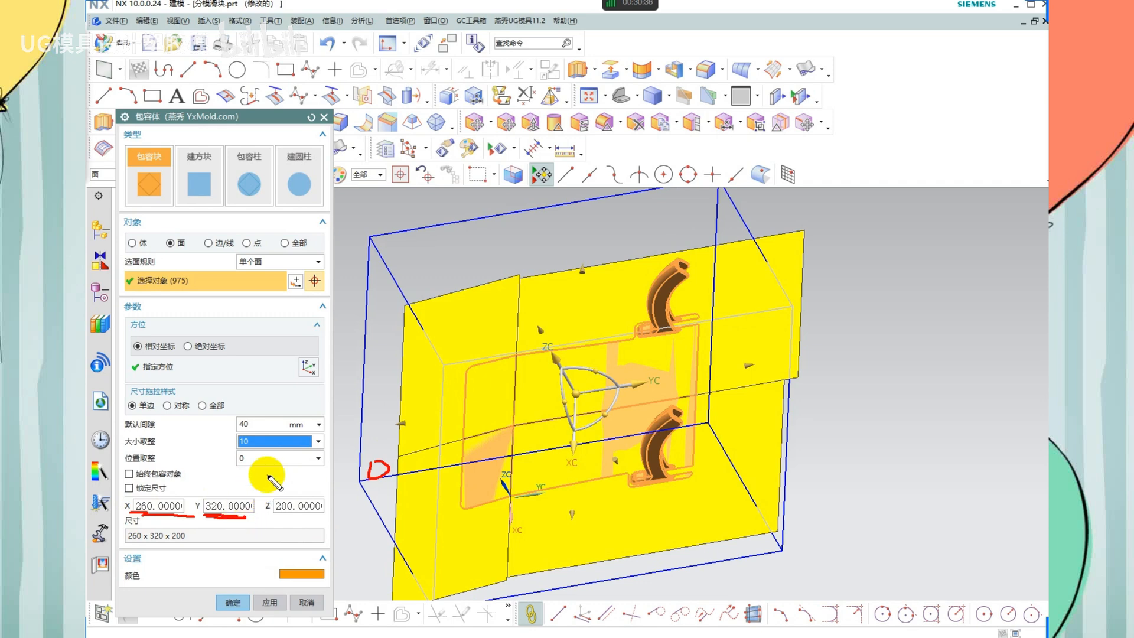
key(Escape)
drag(263, 129, 249, 59)
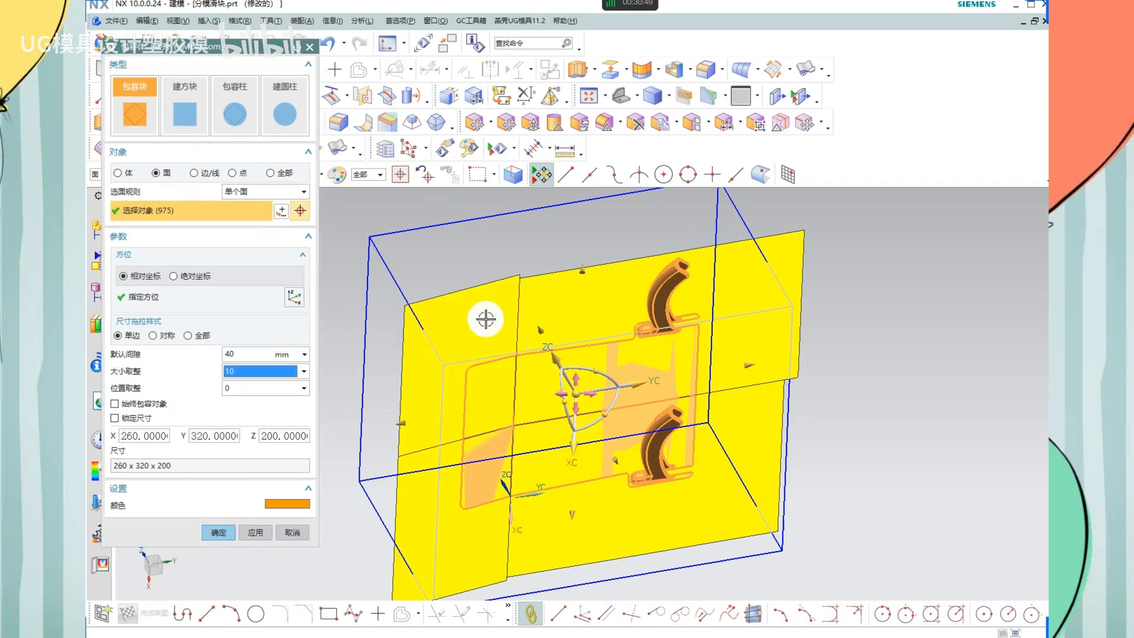
scroll(491, 319, down, 2)
middle_drag(706, 372, 685, 395)
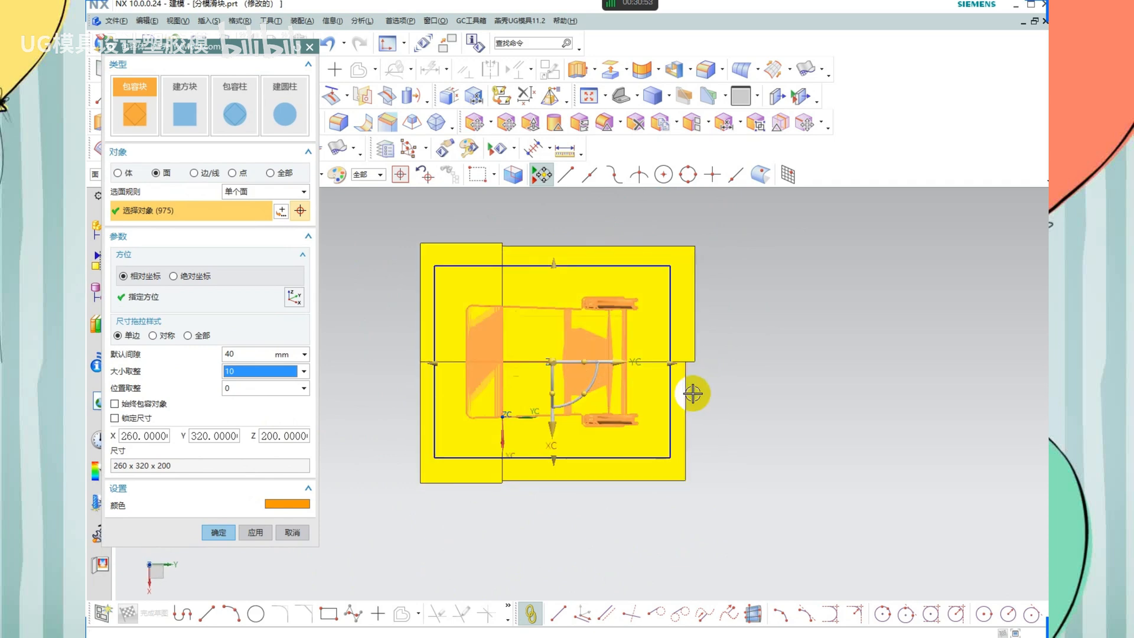
click(218, 533)
middle_drag(638, 438, 650, 381)
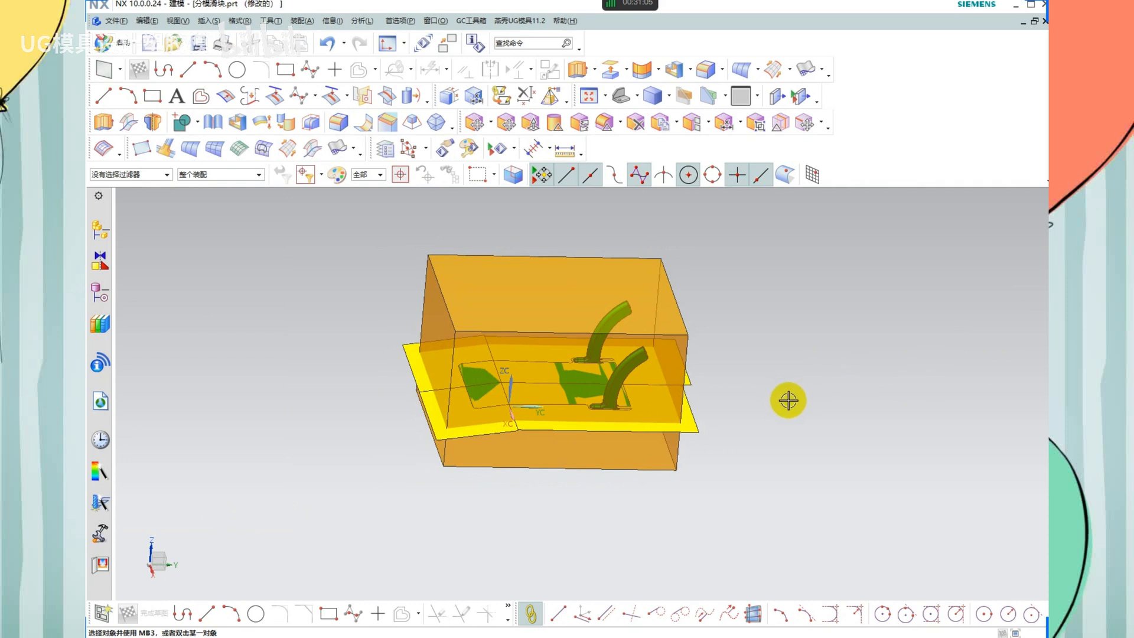
Isolate the bounding block briefly, and bring the product and parting surfaces back into view with it
mouse_move(787, 397)
middle_down()
mouse_move(760, 408)
mouse_move(770, 405)
middle_up()
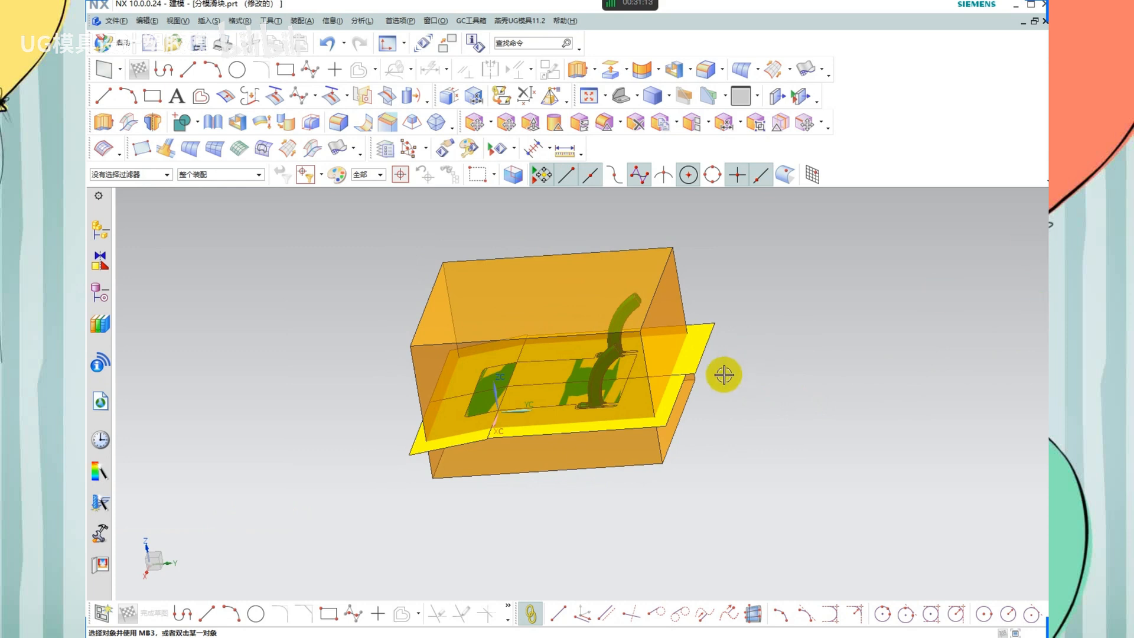
middle_drag(724, 374, 696, 367)
scroll(630, 341, up, 1)
click(662, 338)
key(ctrl+b)
key(ctrl+shift+b)
click(664, 363)
key(ctrl+b)
key(ctrl+shift+b)
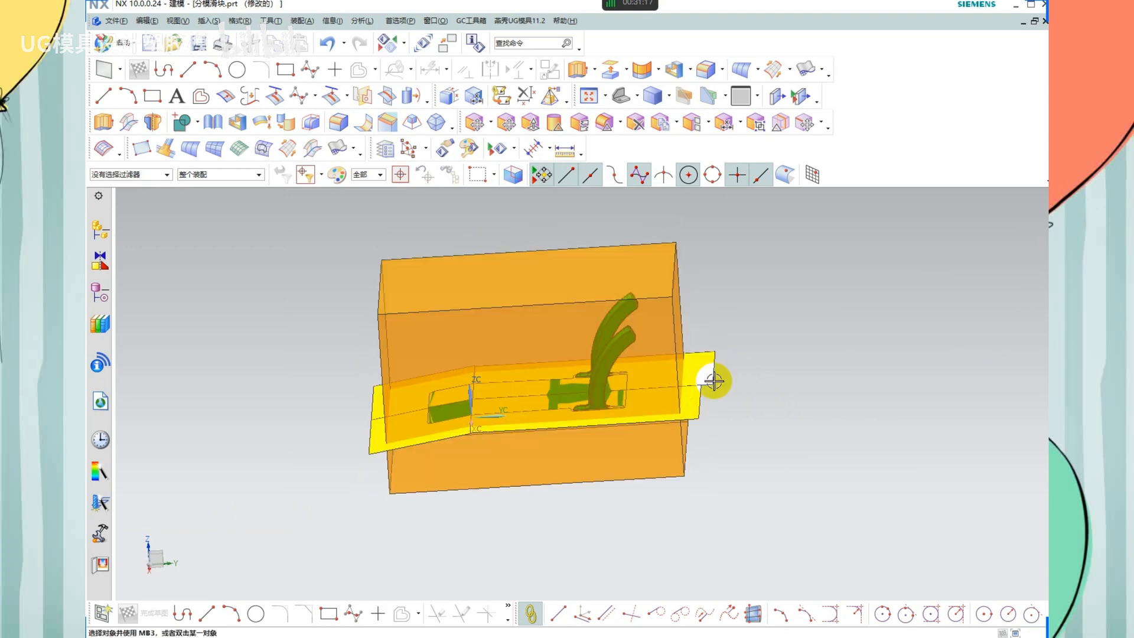
Hide the yellow parting surfaces so that only the bounding block and the green product are displayed
middle_drag(770, 379, 773, 388)
shift+middle_drag(667, 362, 680, 365)
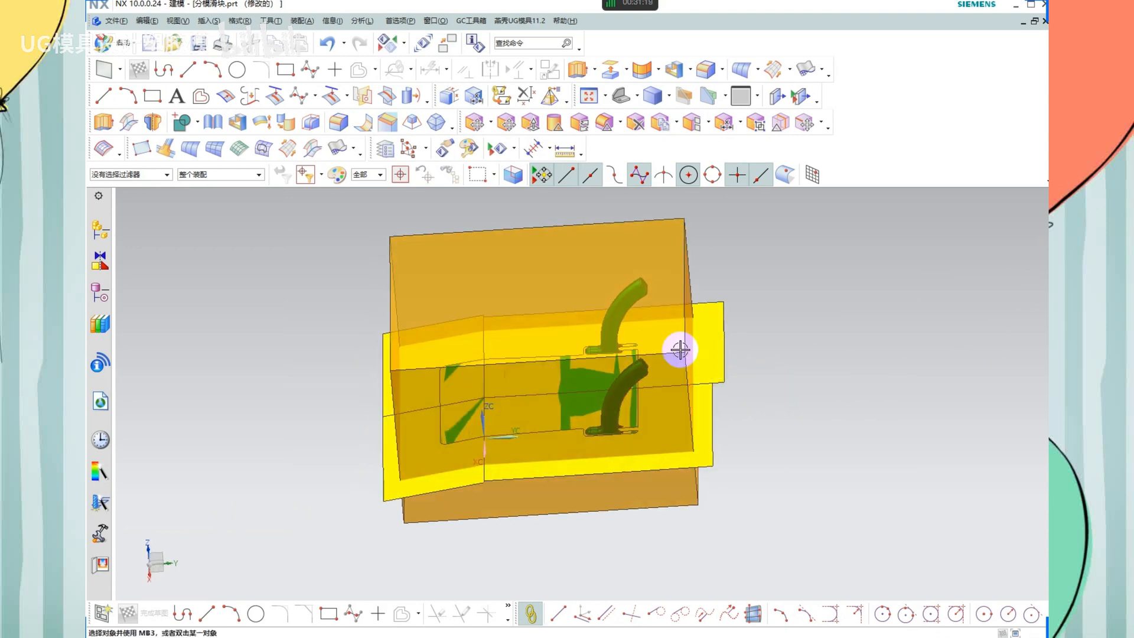
click(689, 314)
key(ctrl+b)
click(628, 303)
key(ctrl+b)
key(ctrl+shift+b)
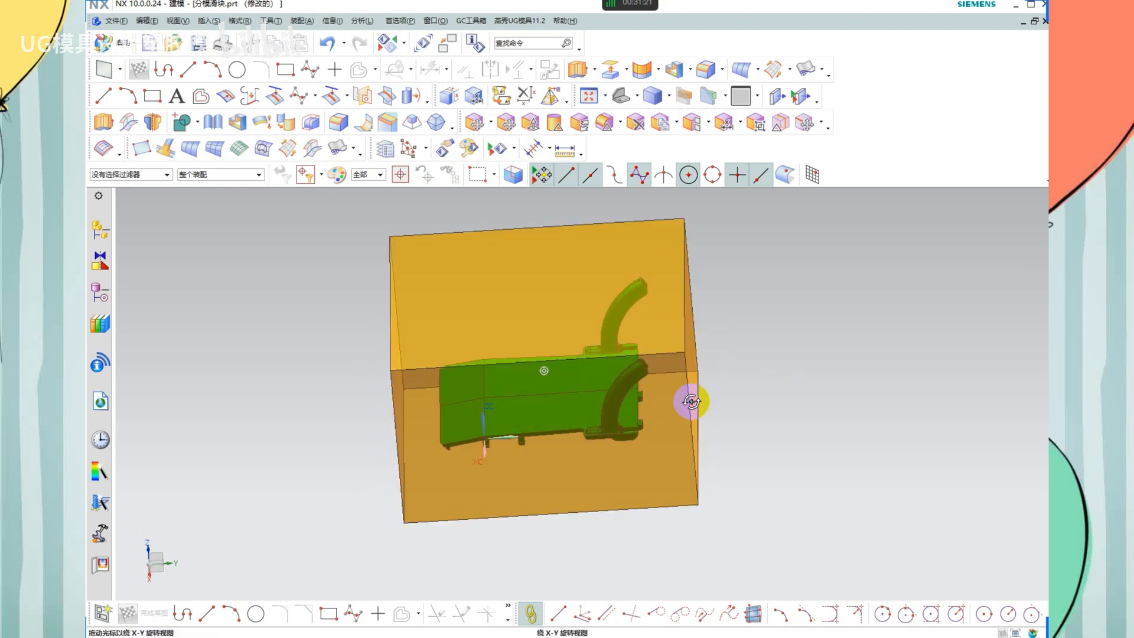
middle_drag(689, 397, 698, 392)
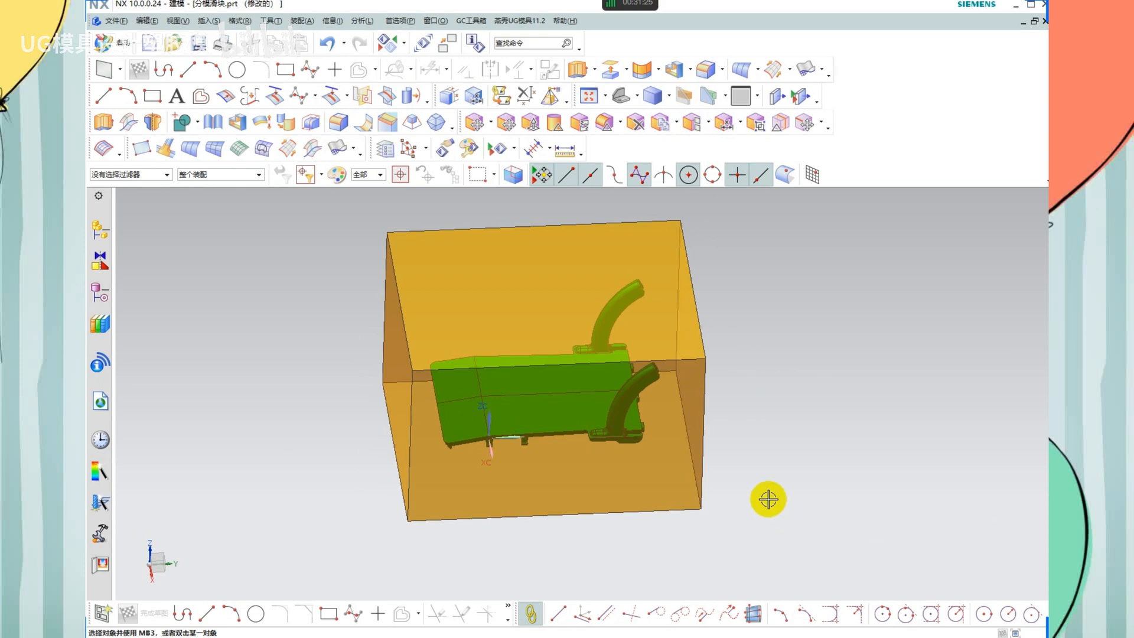
Swap the block and product display with the hidden parting surfaces, and swap it back again
click(661, 314)
key(ctrl+b)
key(ctrl+shift+b)
mouse_move(663, 347)
middle_down()
mouse_move(651, 324)
mouse_move(661, 336)
middle_up()
click(644, 323)
key(ctrl+b)
key(ctrl+shift+b)
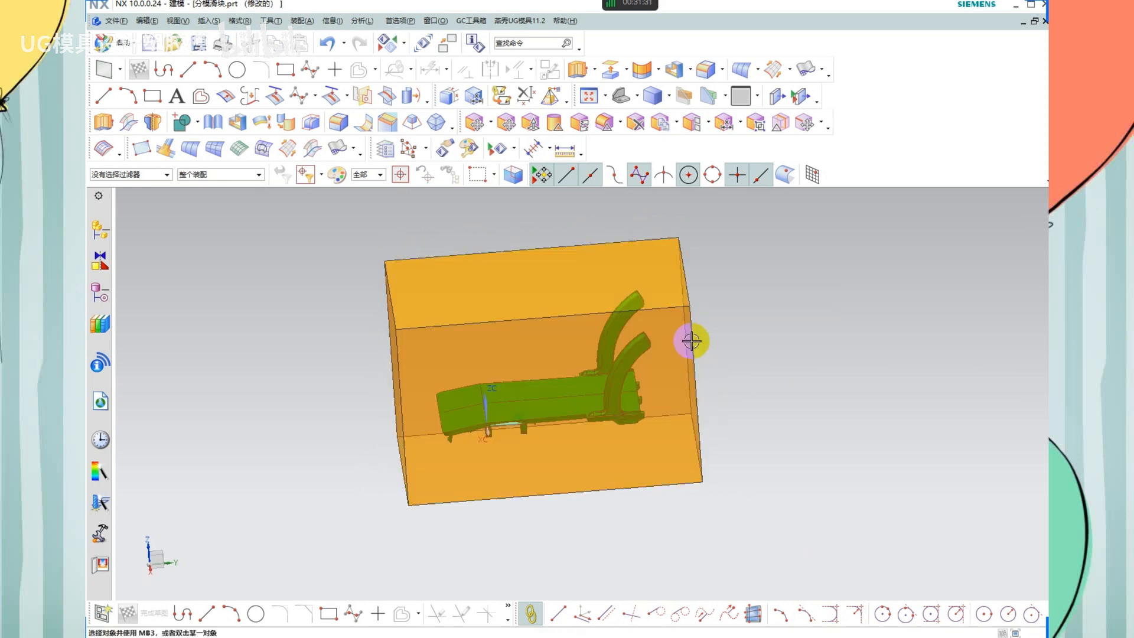
Subtract the product from the bounding block, keeping the tool body (保存工具)
middle_drag(795, 352, 791, 372)
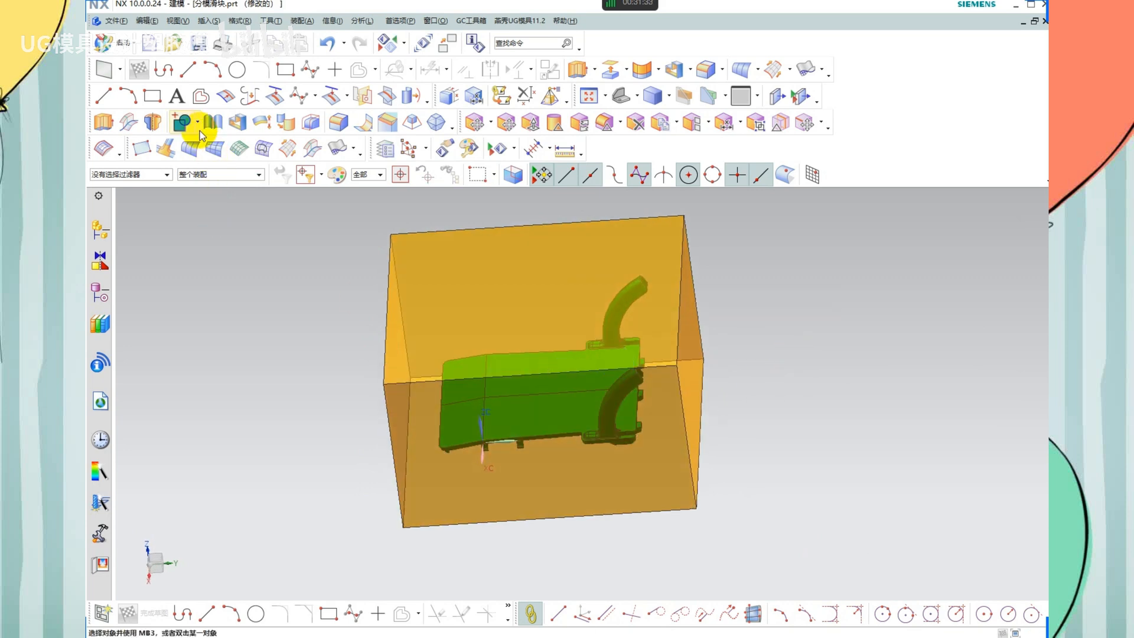
click(201, 127)
click(211, 173)
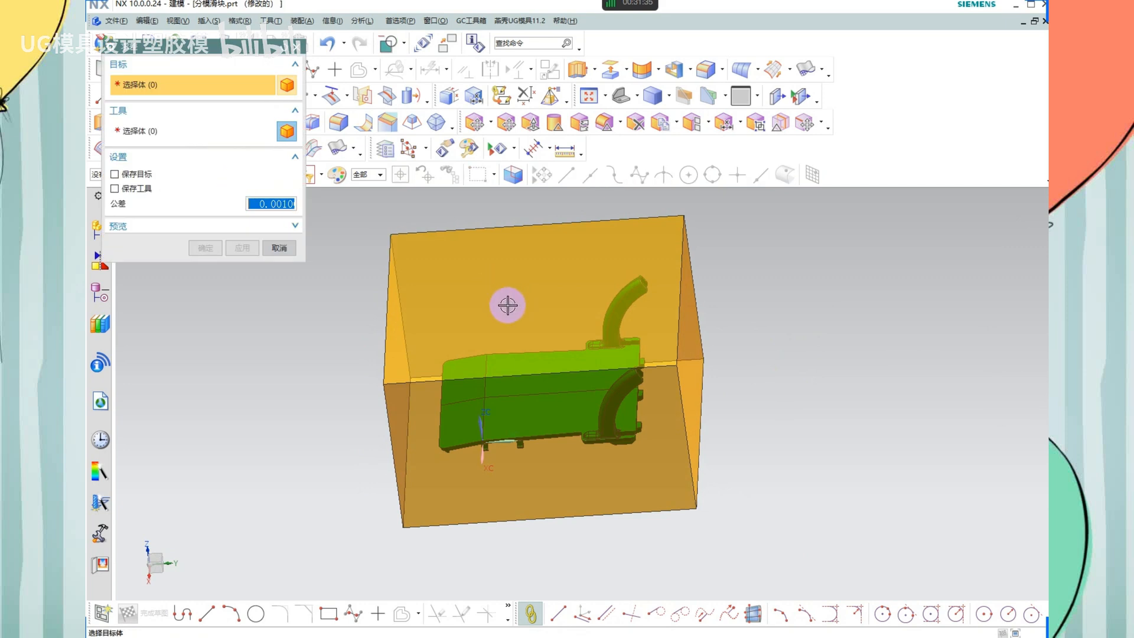
click(527, 301)
click(562, 392)
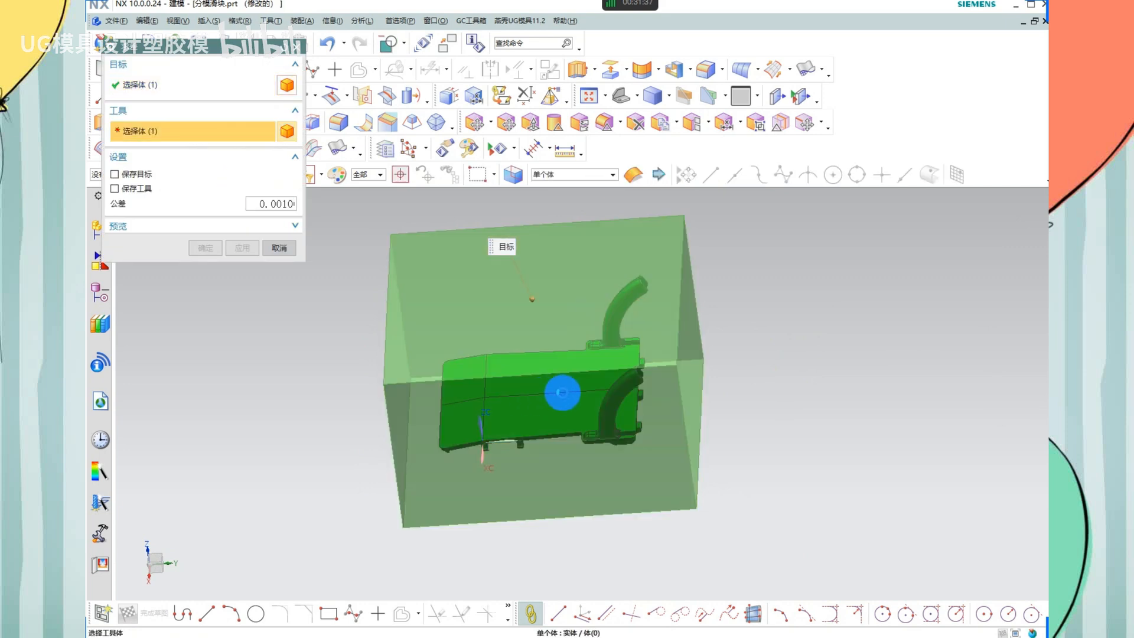
click(112, 187)
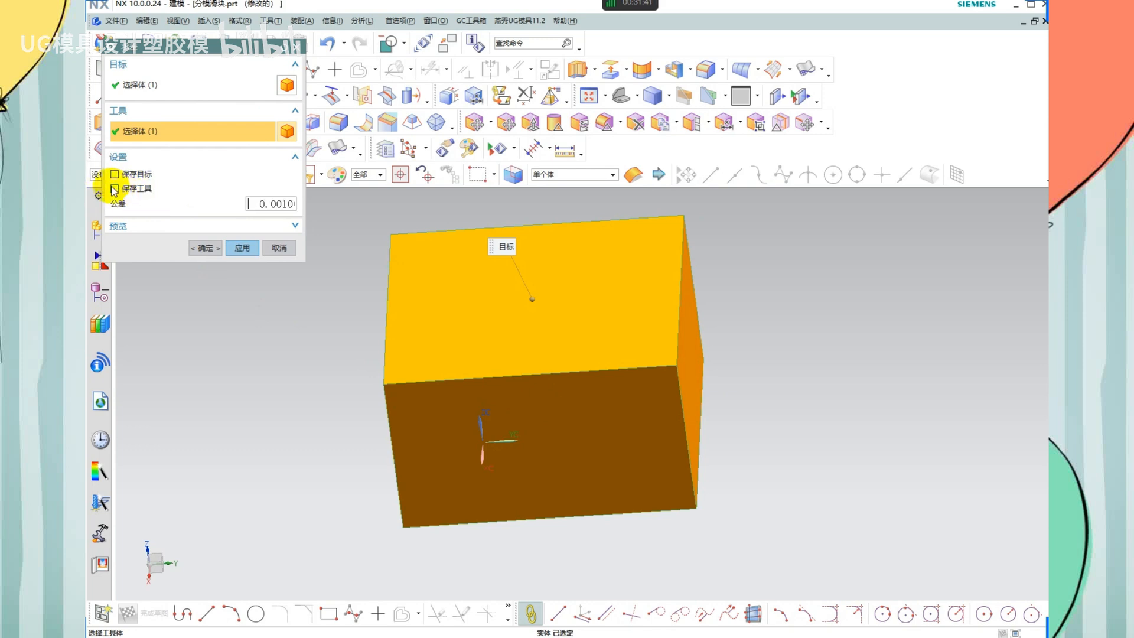
key(Escape)
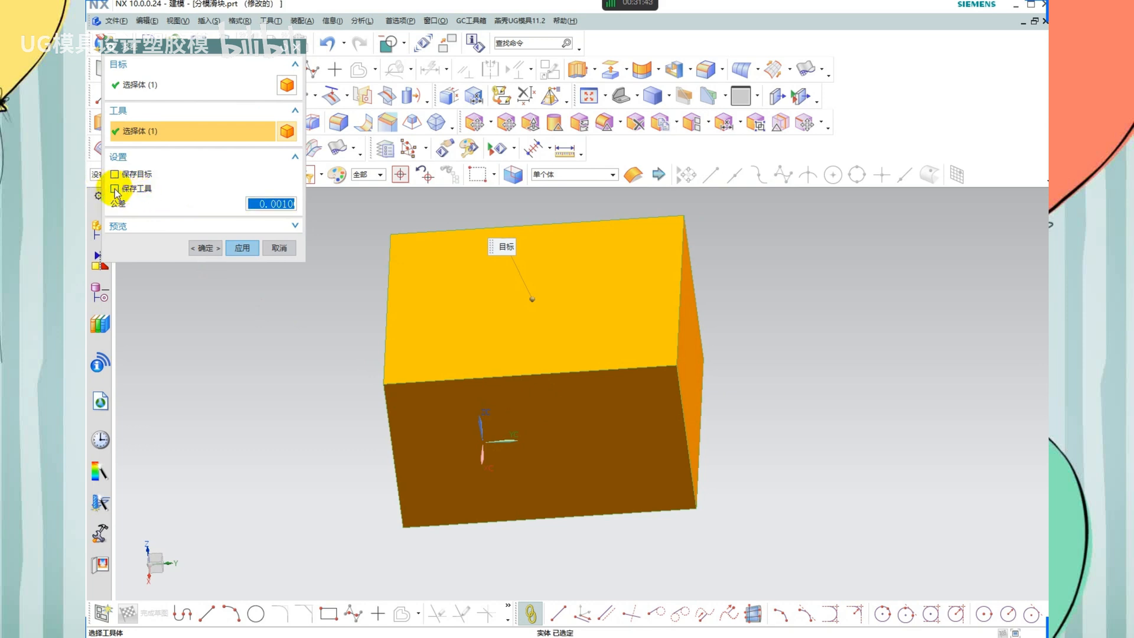
click(115, 190)
click(205, 250)
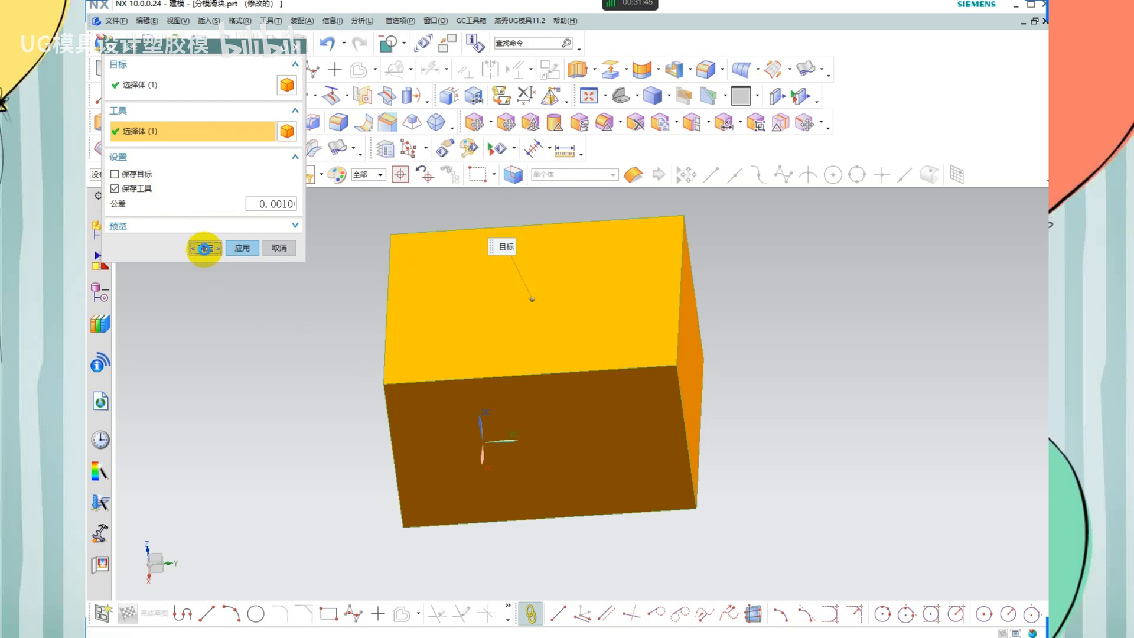
middle_drag(670, 402, 678, 387)
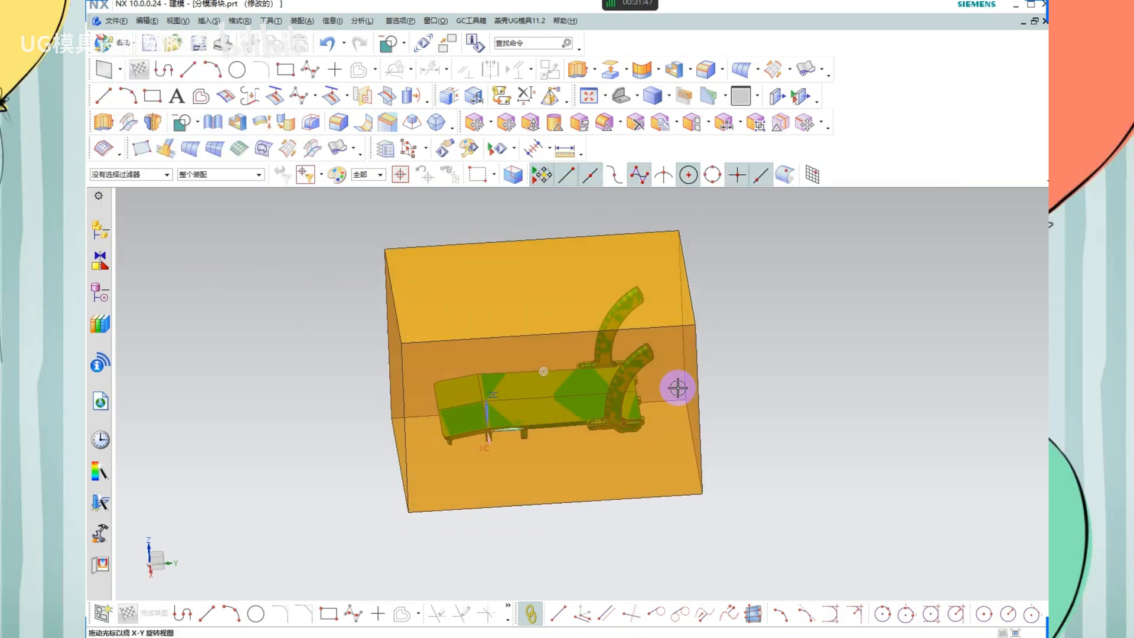
Show all hidden bodies, and isolate the subtracted block to examine the product-shaped cavity inside it
key(ctrl+shift+u)
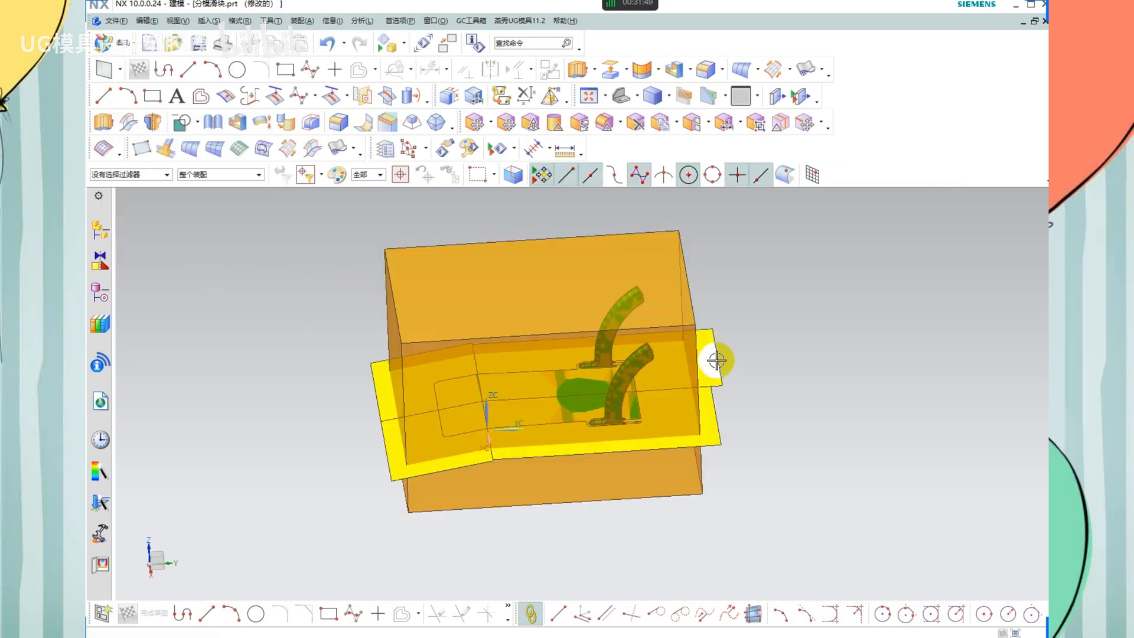
click(676, 304)
key(ctrl+b)
key(ctrl+shift+b)
middle_drag(734, 342, 710, 380)
mouse_move(595, 356)
mouse_down()
mouse_move(449, 400)
mouse_move(607, 435)
mouse_move(614, 316)
mouse_up()
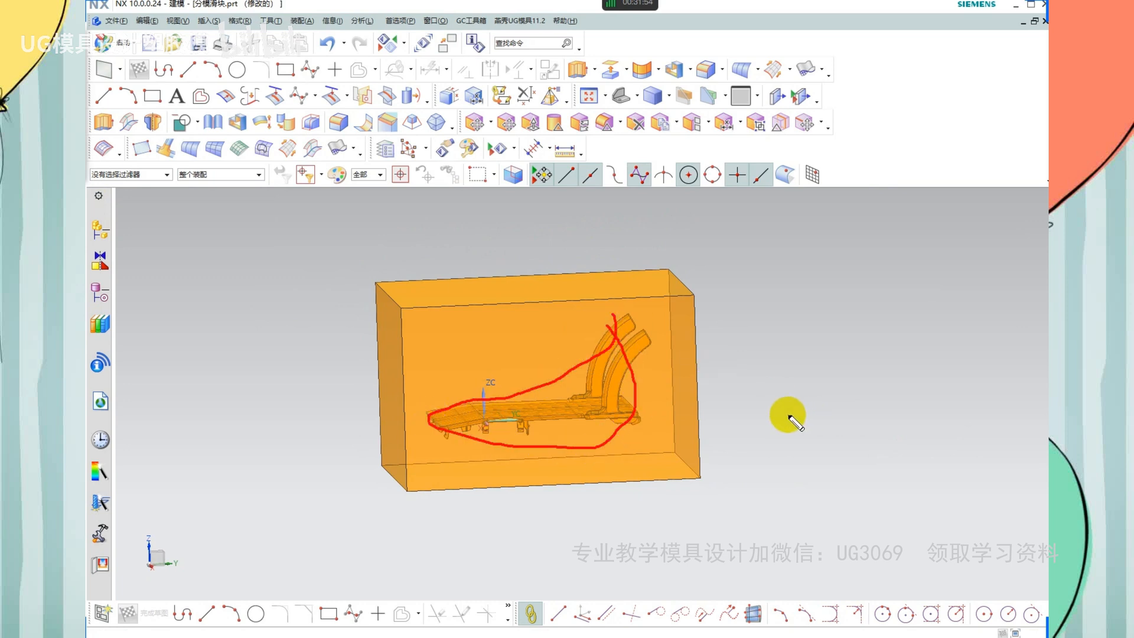
middle_drag(755, 397, 721, 394)
mouse_move(190, 110)
mouse_down()
mouse_move(165, 101)
mouse_move(171, 116)
mouse_move(188, 110)
mouse_up()
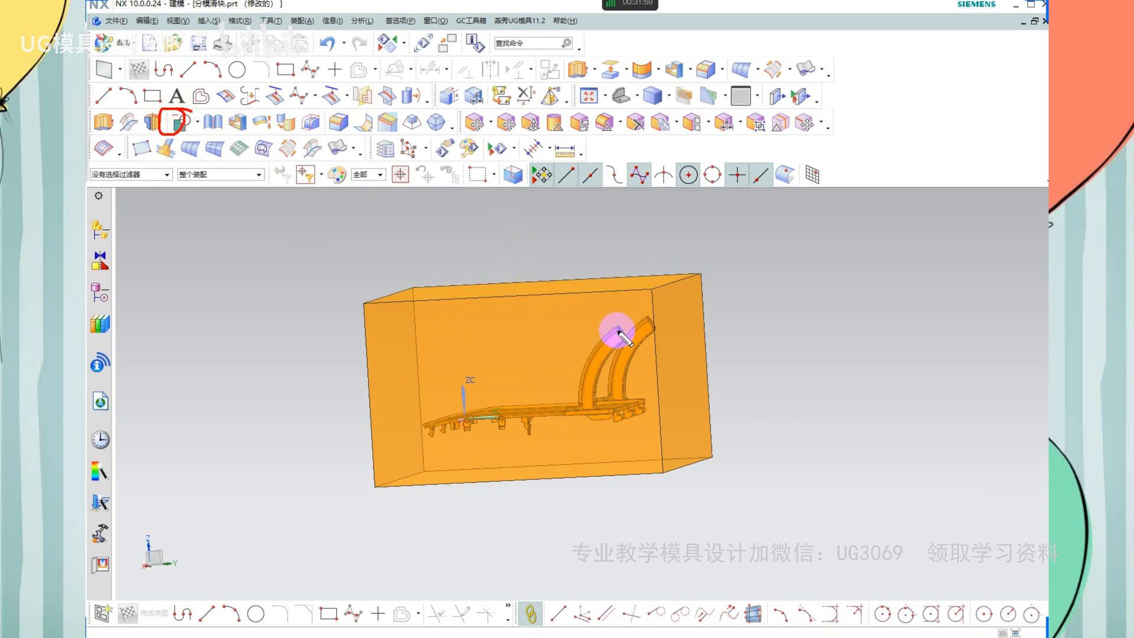
mouse_move(614, 325)
mouse_down()
mouse_move(476, 385)
mouse_move(481, 431)
mouse_move(624, 348)
mouse_up()
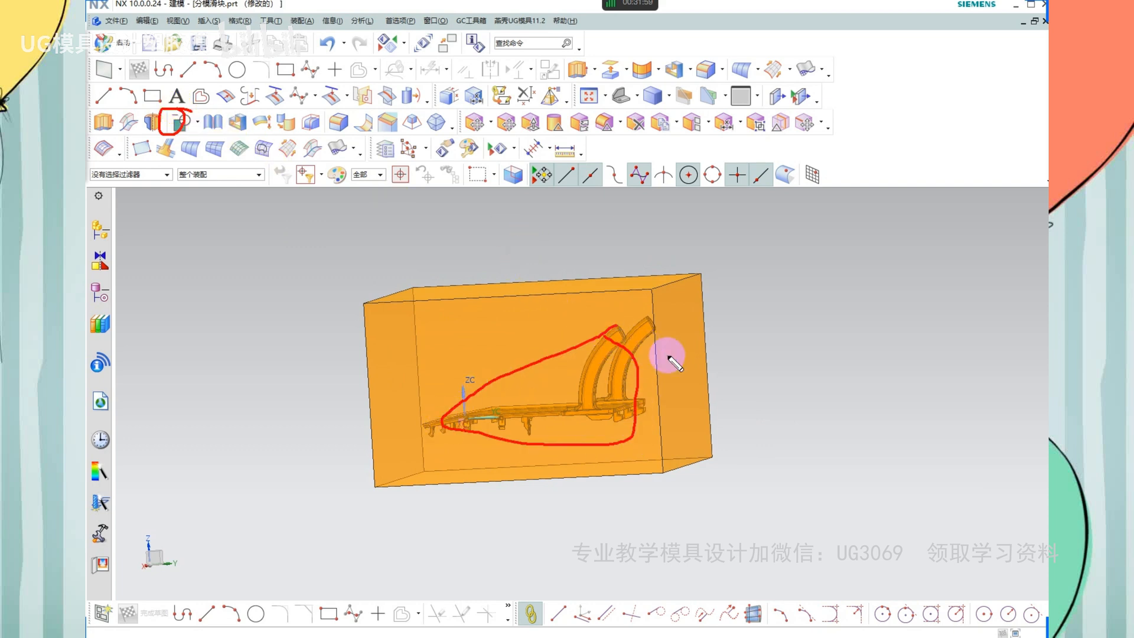
mouse_move(708, 384)
middle_down()
mouse_move(719, 397)
mouse_move(660, 377)
mouse_move(607, 336)
mouse_move(559, 342)
middle_up()
Set the block's transparency to 0 and inspect its solid exterior from above and from the side
scroll(614, 400, up, 2)
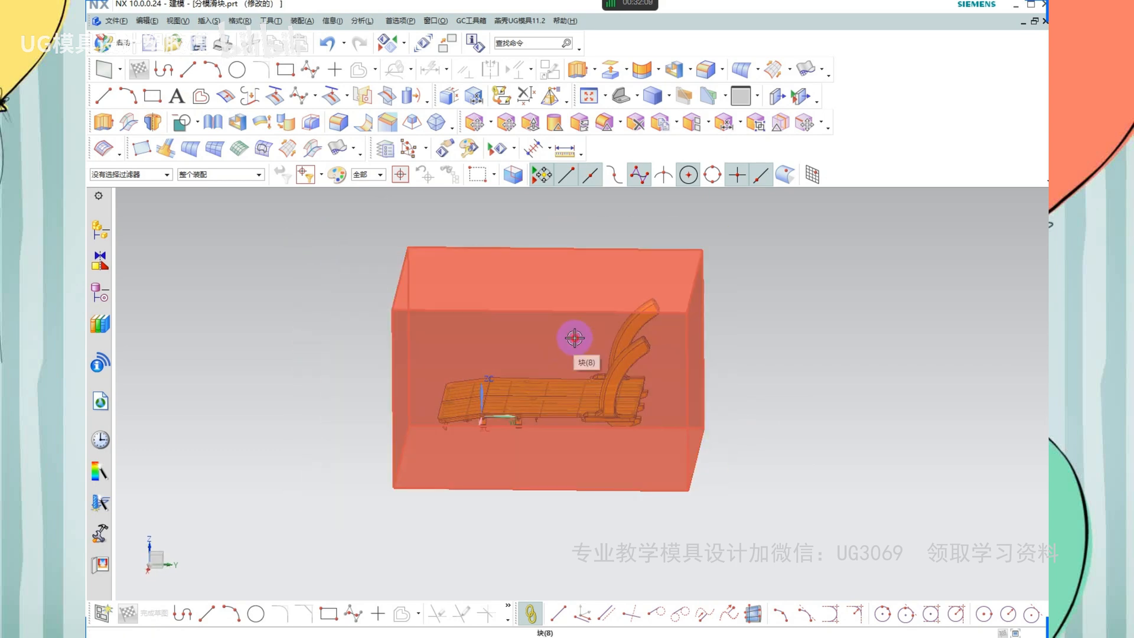
click(574, 337)
key(ctrl+j)
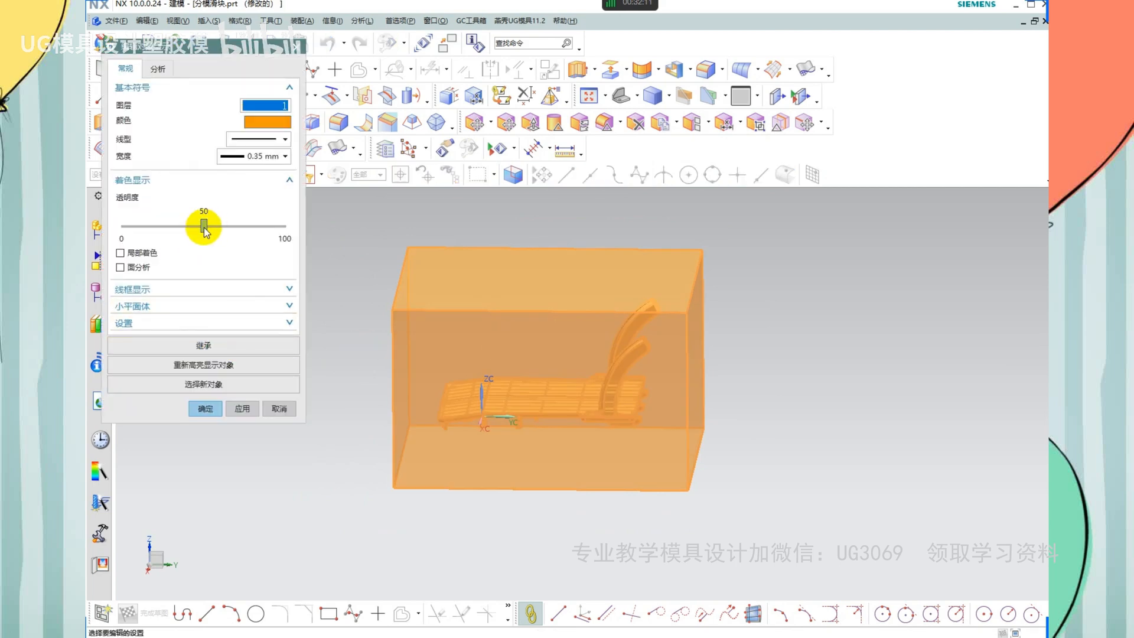
drag(204, 226, 124, 225)
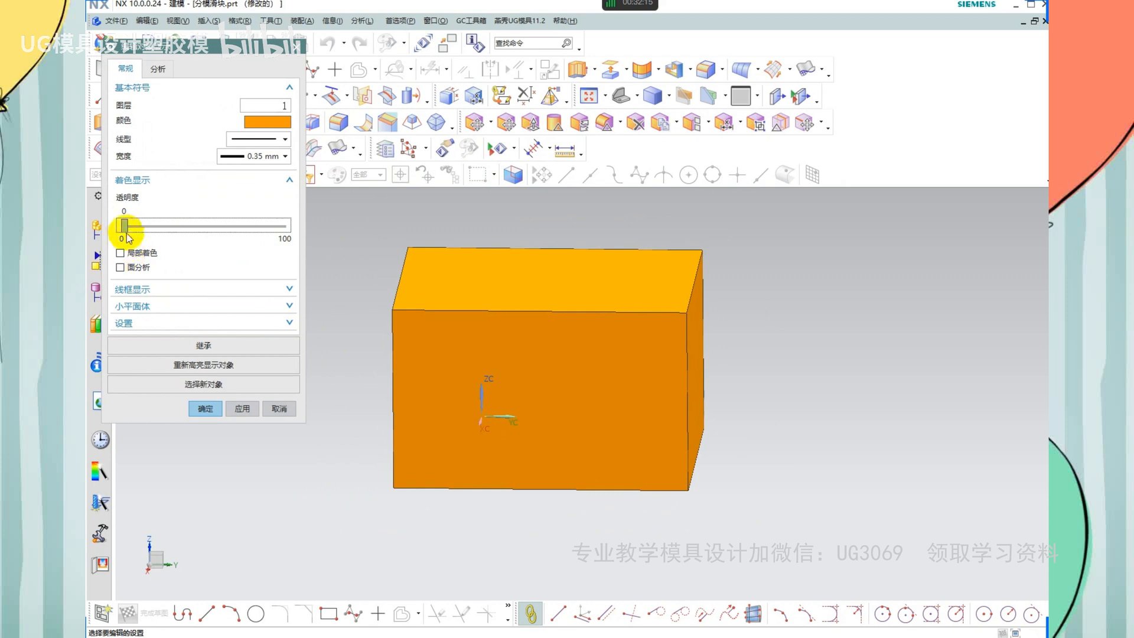
click(205, 408)
middle_drag(600, 375, 577, 405)
click(895, 483)
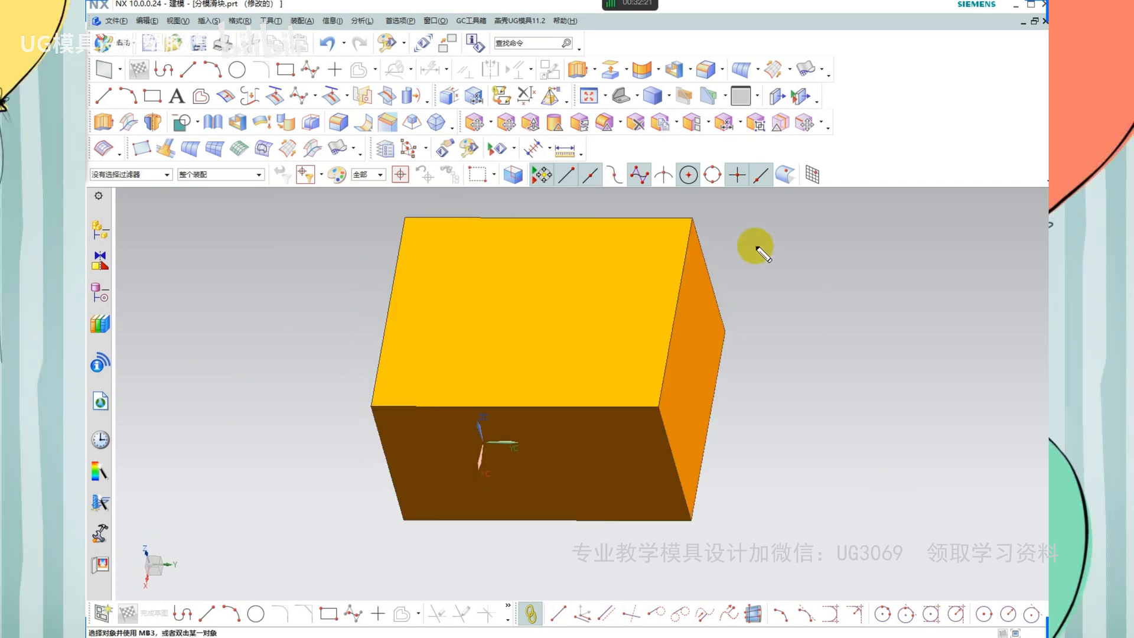
mouse_move(750, 228)
mouse_down()
mouse_move(455, 493)
mouse_move(647, 239)
mouse_up()
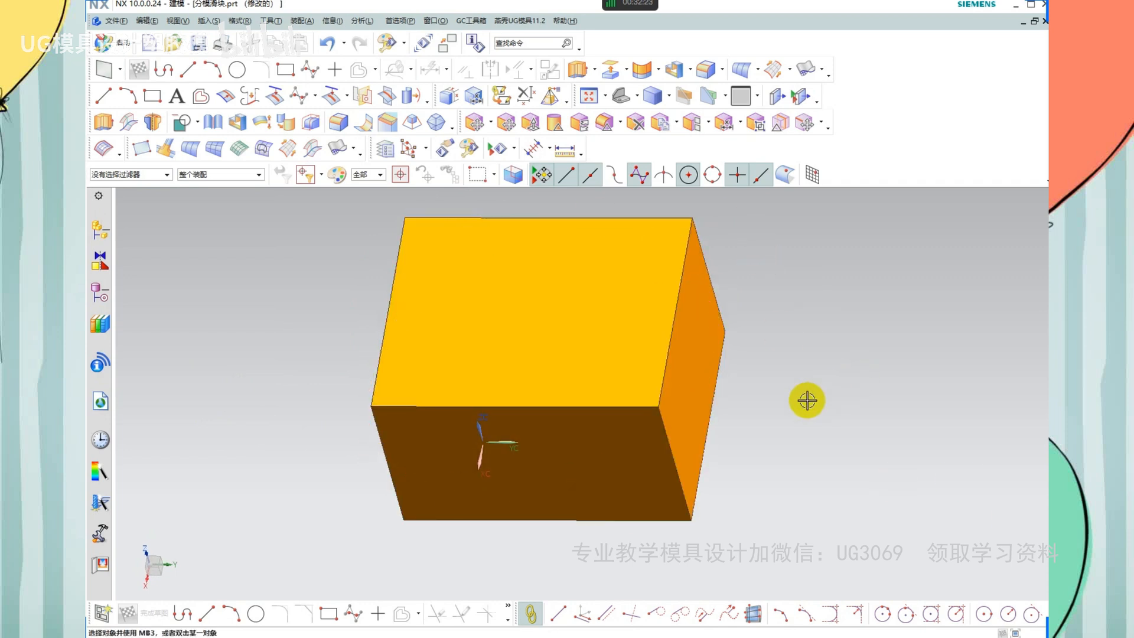
middle_drag(805, 399, 793, 380)
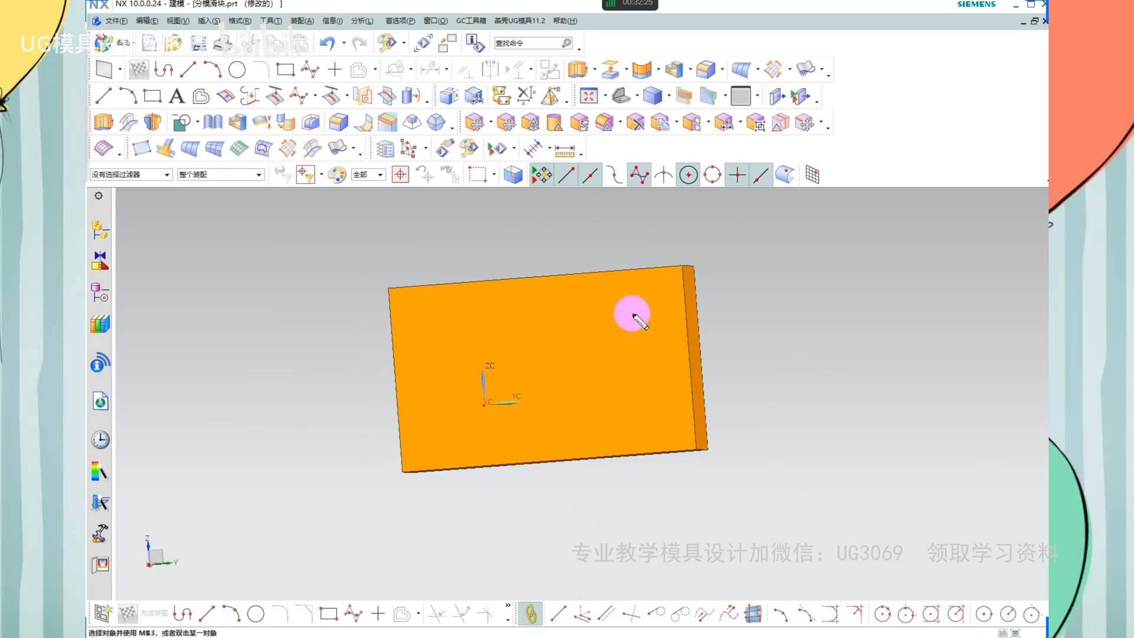
mouse_move(629, 310)
mouse_down()
mouse_move(413, 387)
mouse_move(633, 329)
mouse_up()
click(688, 334)
middle_drag(688, 334, 706, 368)
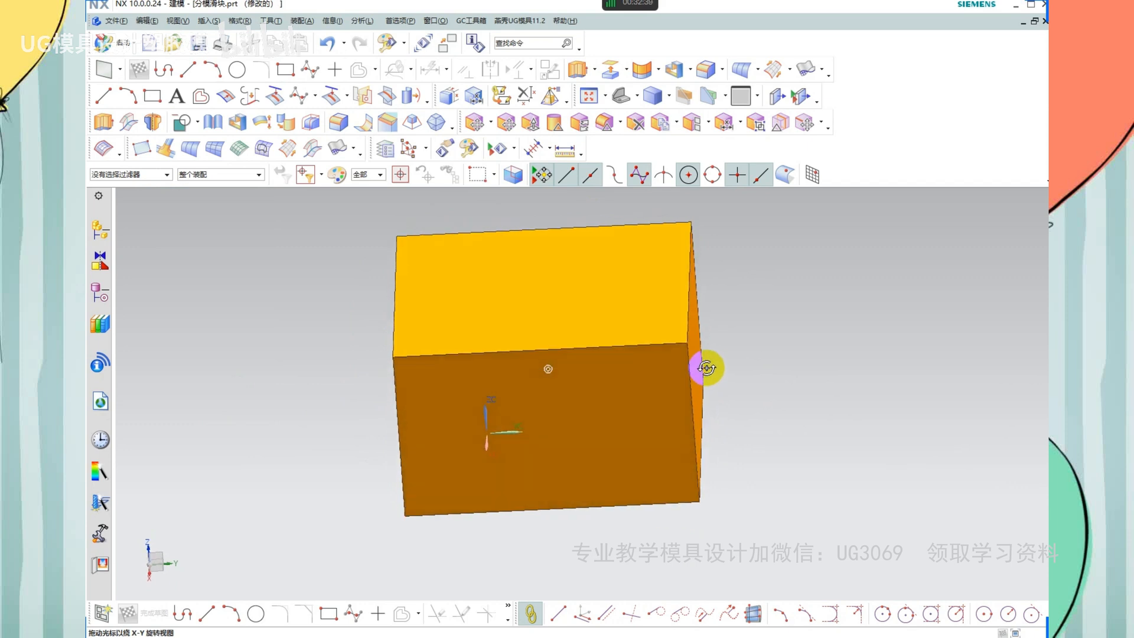
middle_drag(706, 368, 702, 352)
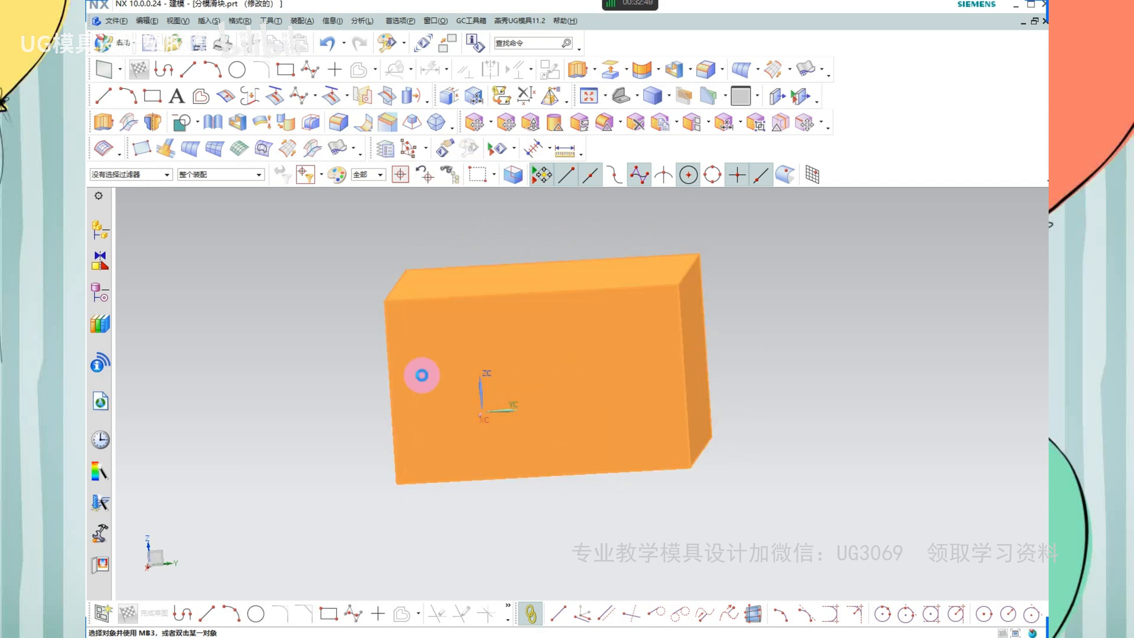
Set the block's transparency to 40 and look at the internal cavity from several angles
double_click(423, 372)
click(219, 230)
middle_click(663, 331)
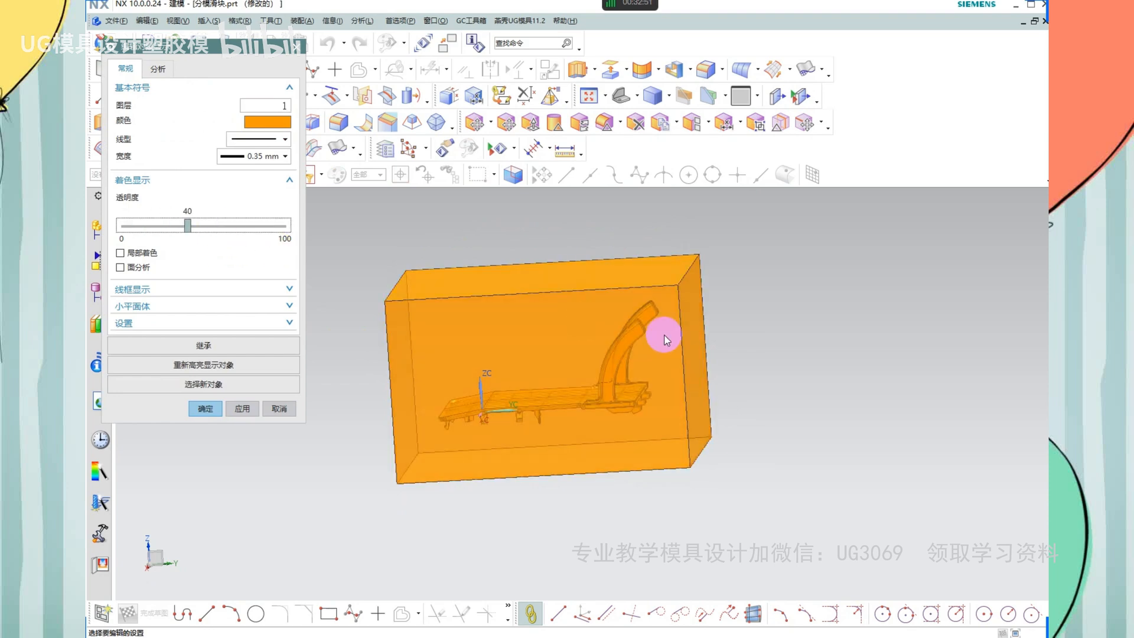
middle_drag(556, 347, 562, 370)
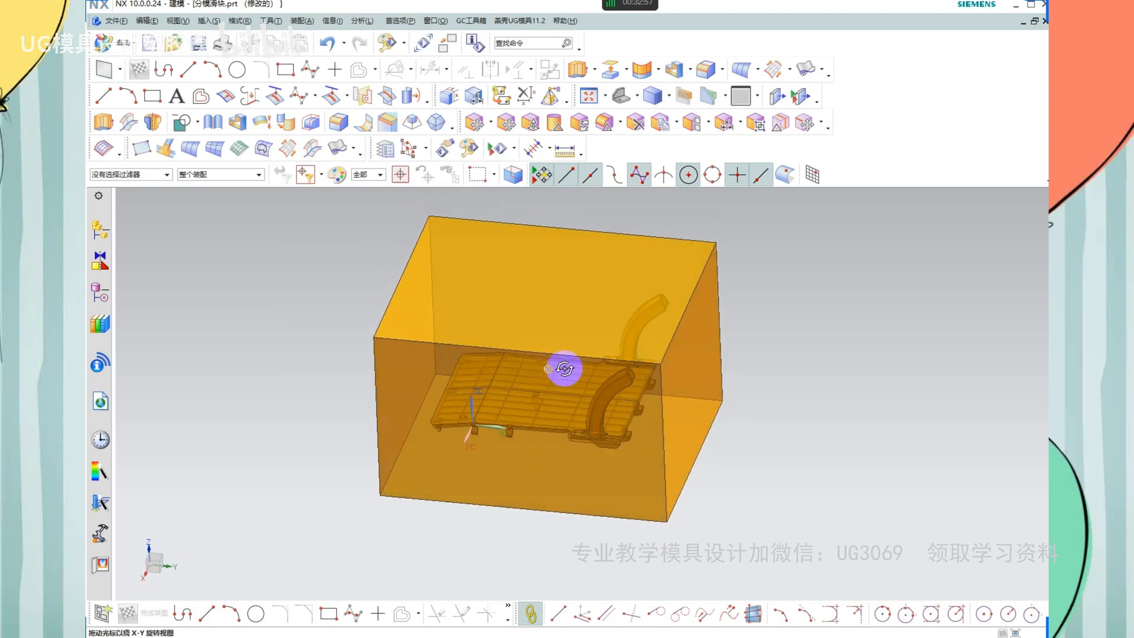
middle_drag(668, 426, 673, 410)
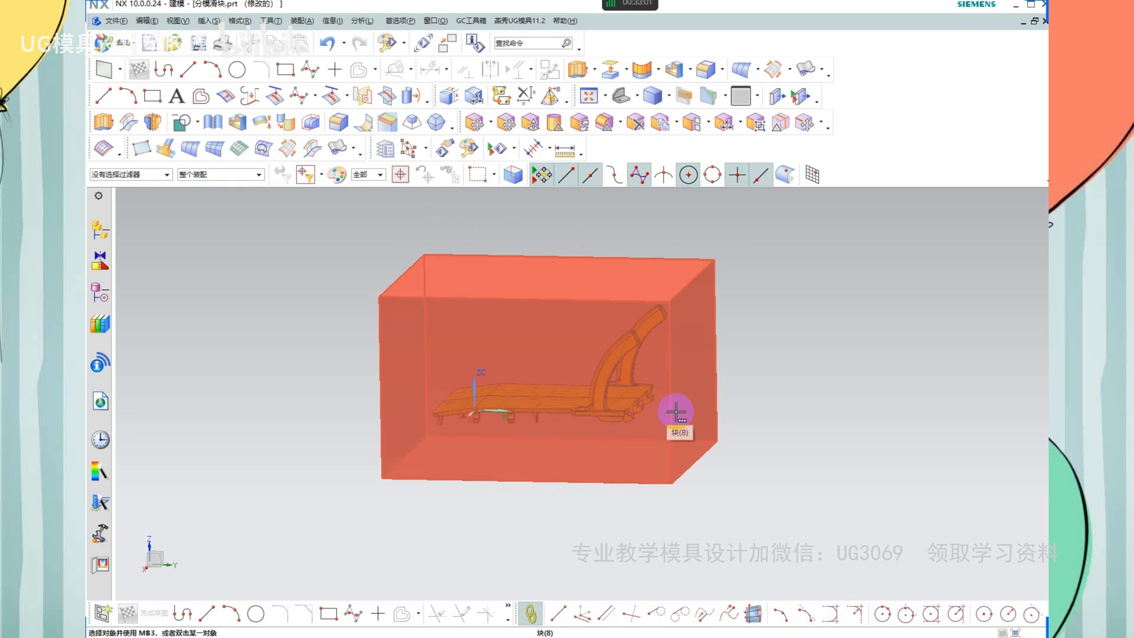
key(ctrl+2)
drag(519, 267, 485, 304)
drag(554, 253, 567, 303)
mouse_move(485, 305)
mouse_down()
mouse_move(518, 354)
mouse_move(504, 338)
mouse_up()
mouse_move(560, 292)
mouse_down()
mouse_move(721, 294)
mouse_move(715, 283)
mouse_up()
drag(680, 264, 648, 341)
drag(646, 310, 618, 339)
drag(694, 315, 702, 329)
mouse_move(692, 278)
mouse_down()
mouse_move(868, 270)
mouse_move(804, 302)
mouse_up()
mouse_move(844, 277)
mouse_down()
mouse_move(701, 350)
mouse_move(798, 362)
mouse_up()
mouse_move(783, 354)
mouse_down()
mouse_move(758, 384)
mouse_move(803, 391)
mouse_up()
drag(464, 403, 976, 451)
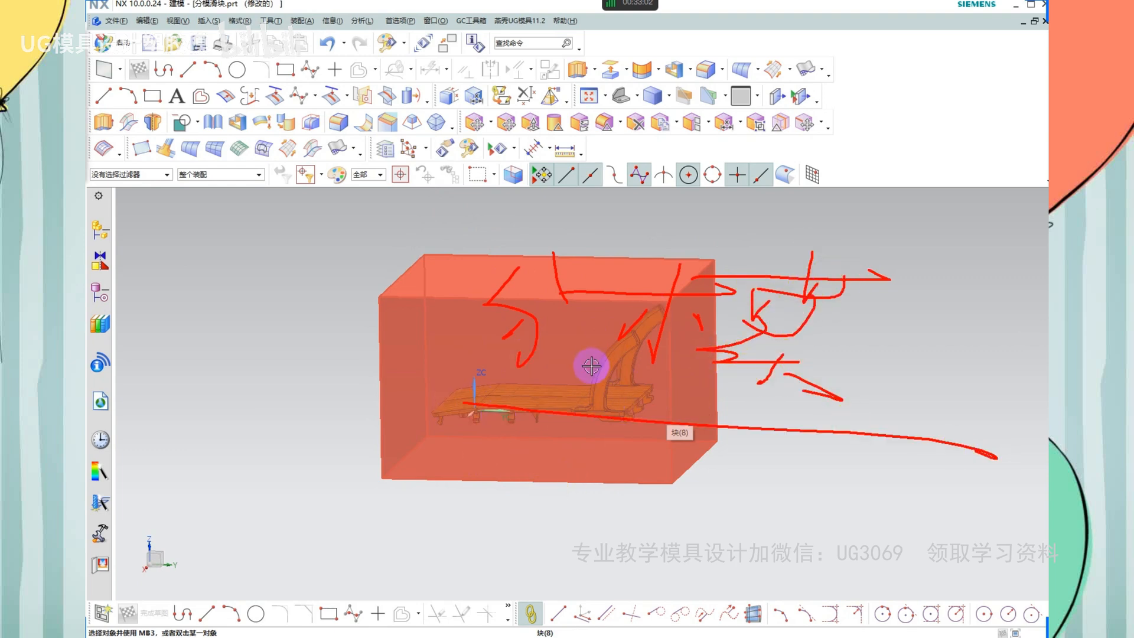
key(Escape)
Show the hidden product and parting surfaces together with the semi-transparent block
middle_drag(744, 461, 754, 460)
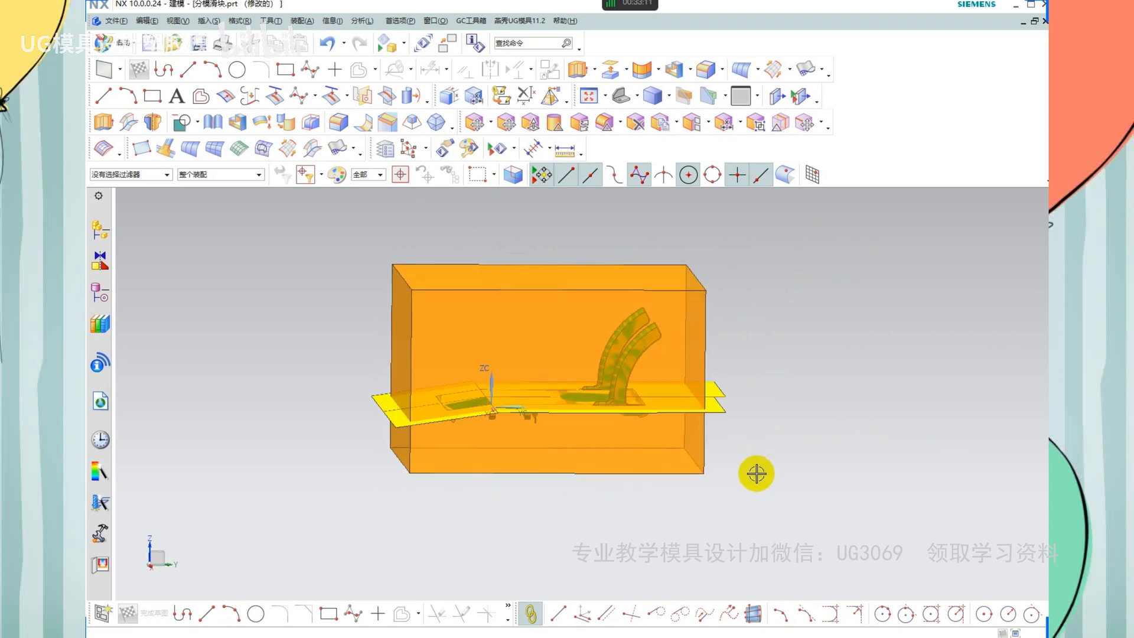
middle_drag(689, 380, 688, 384)
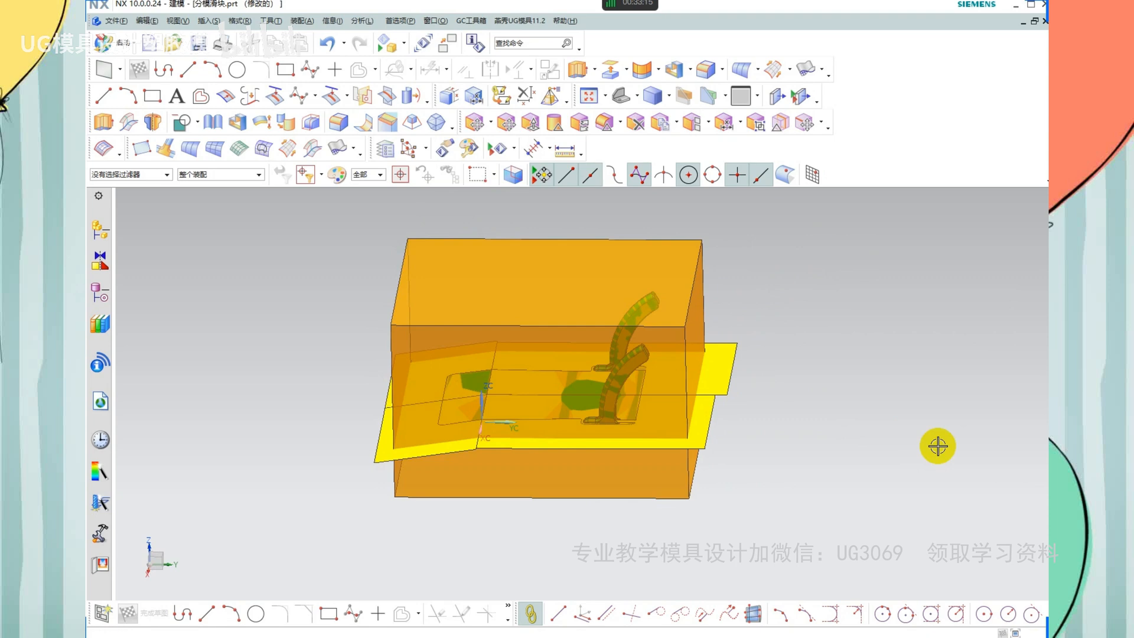
Split the semi-transparent block with Split Body, using the Face or Plane tool option and all faces of the yellow parting surface
mouse_move(774, 425)
middle_down()
mouse_move(777, 400)
mouse_move(774, 412)
middle_up()
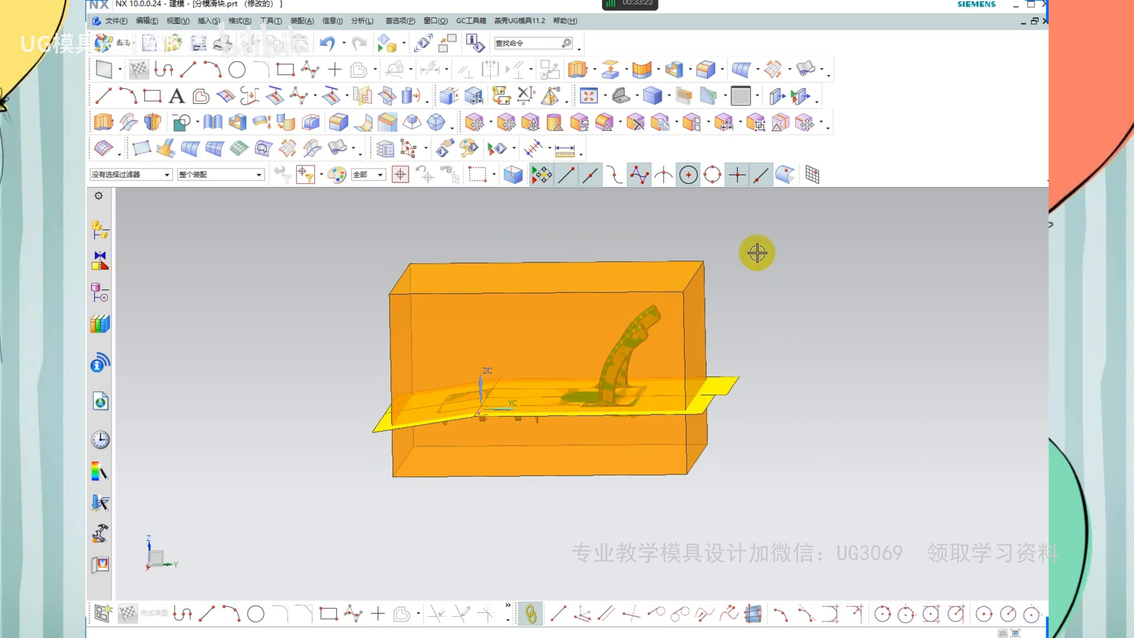
click(659, 71)
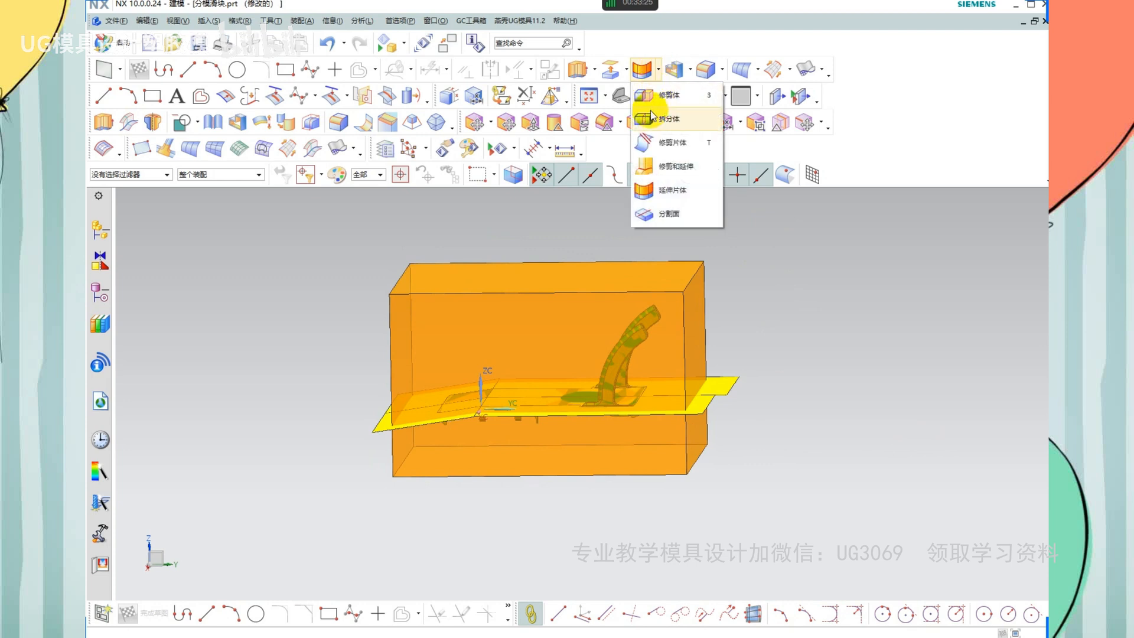
click(663, 144)
click(490, 260)
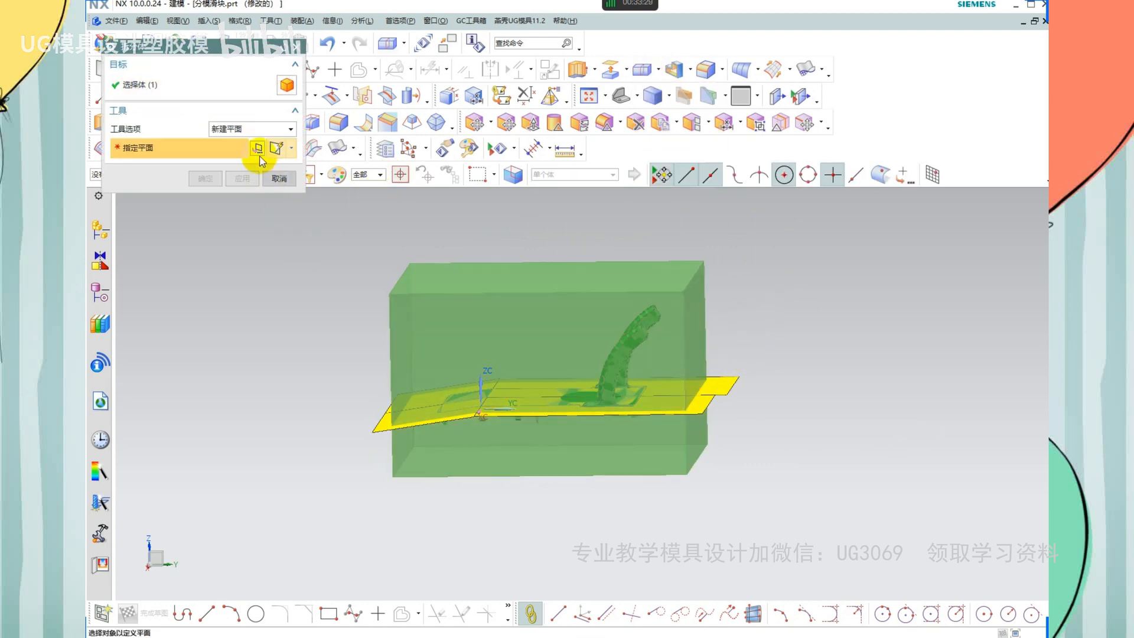
click(251, 128)
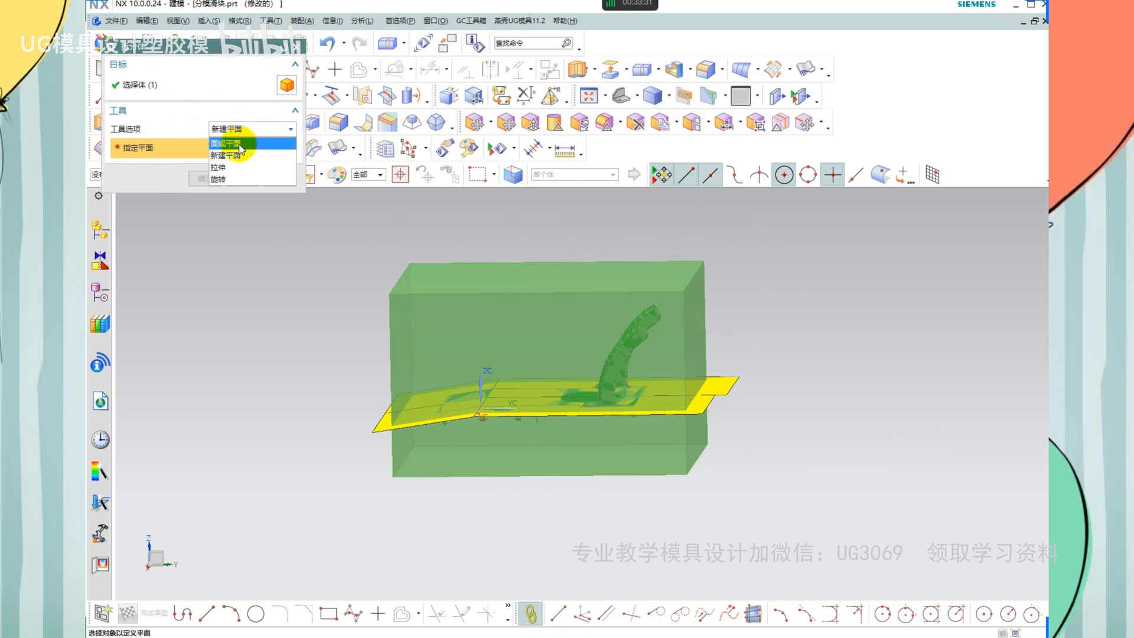
click(240, 144)
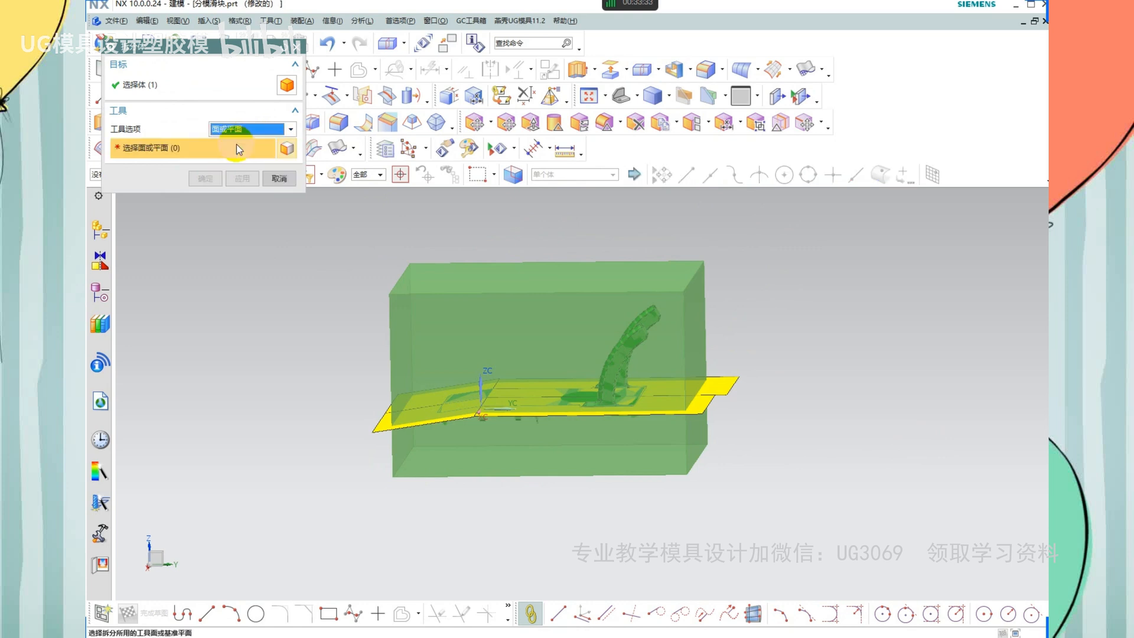
middle_drag(486, 285, 502, 317)
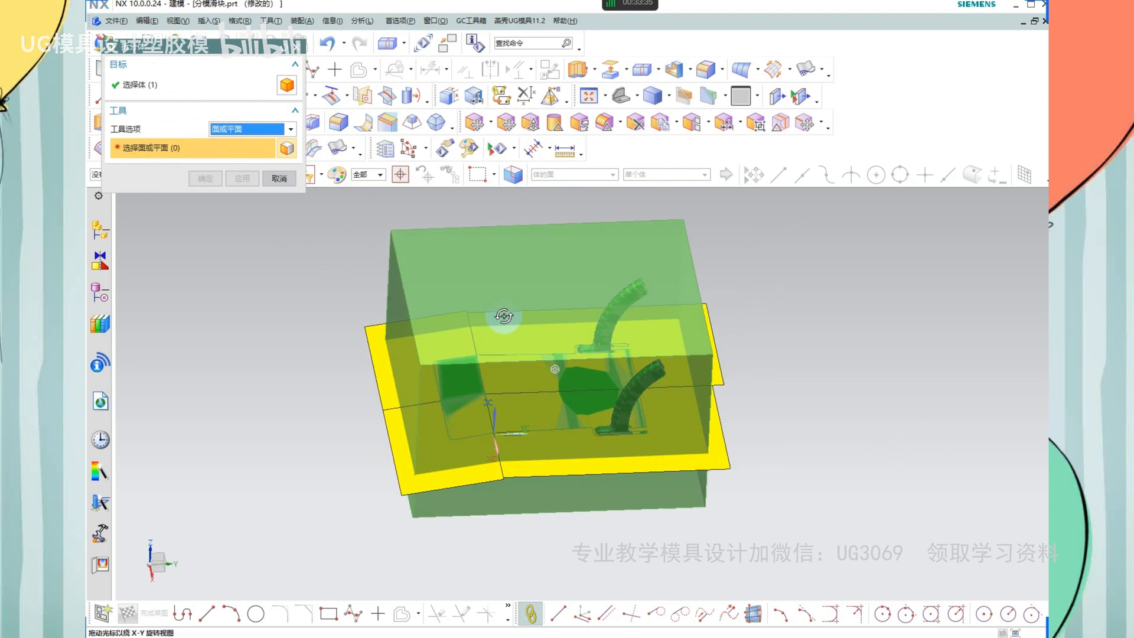
click(717, 448)
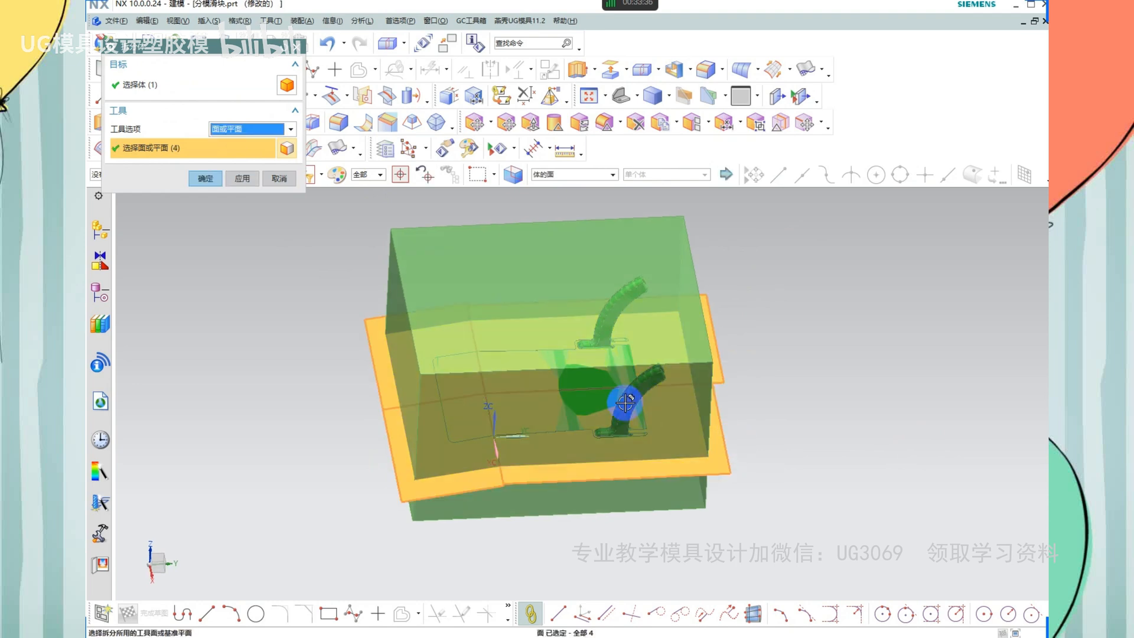
click(205, 177)
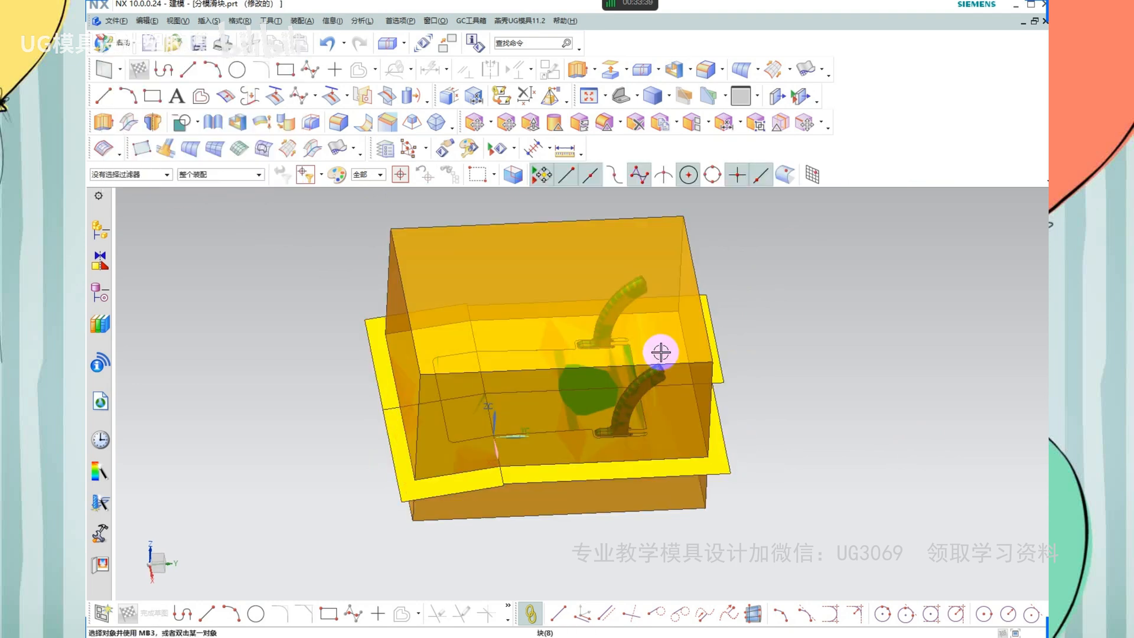
Hide the block, swap the visible and hidden bodies, and show everything again to check the split along the parting surface
middle_drag(658, 349, 620, 372)
scroll(413, 423, up, 2)
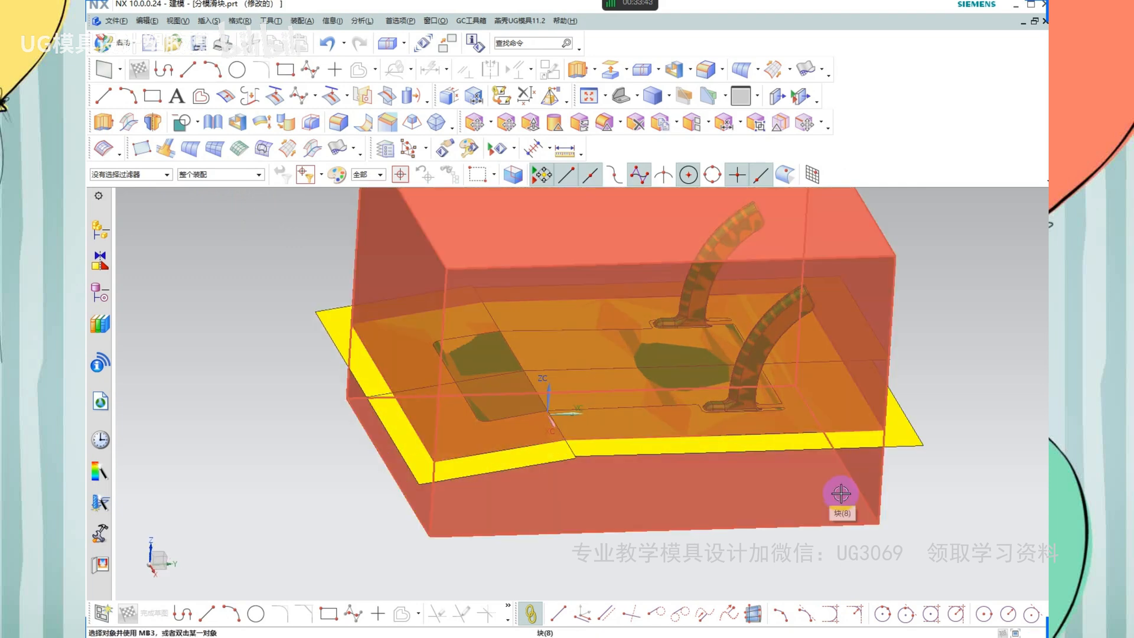
scroll(602, 463, down, 2)
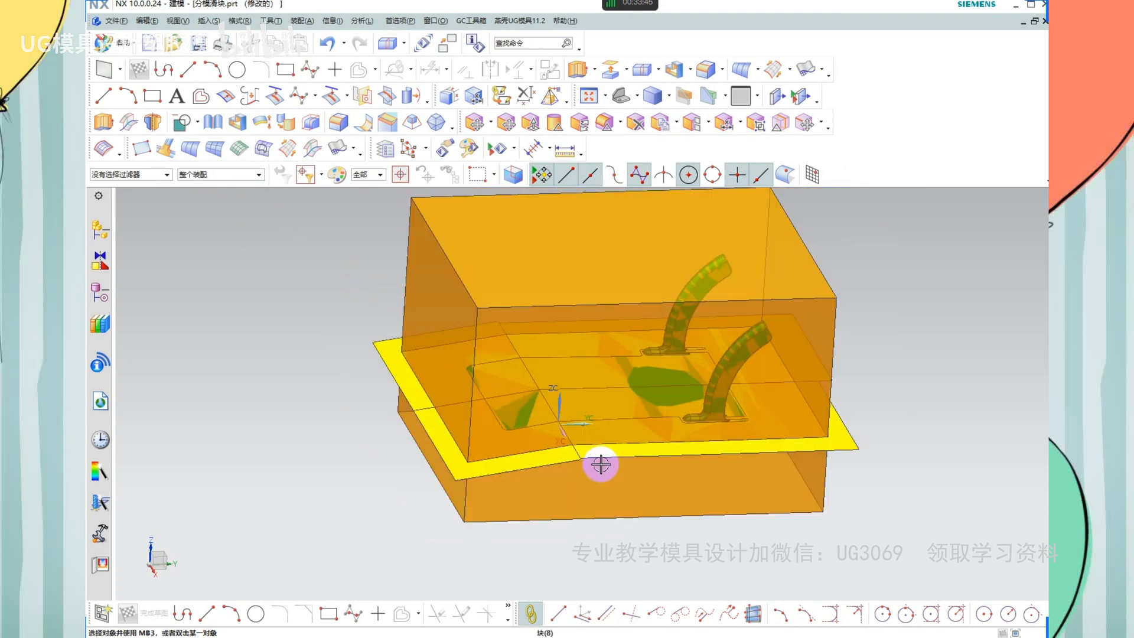
middle_drag(889, 480, 879, 481)
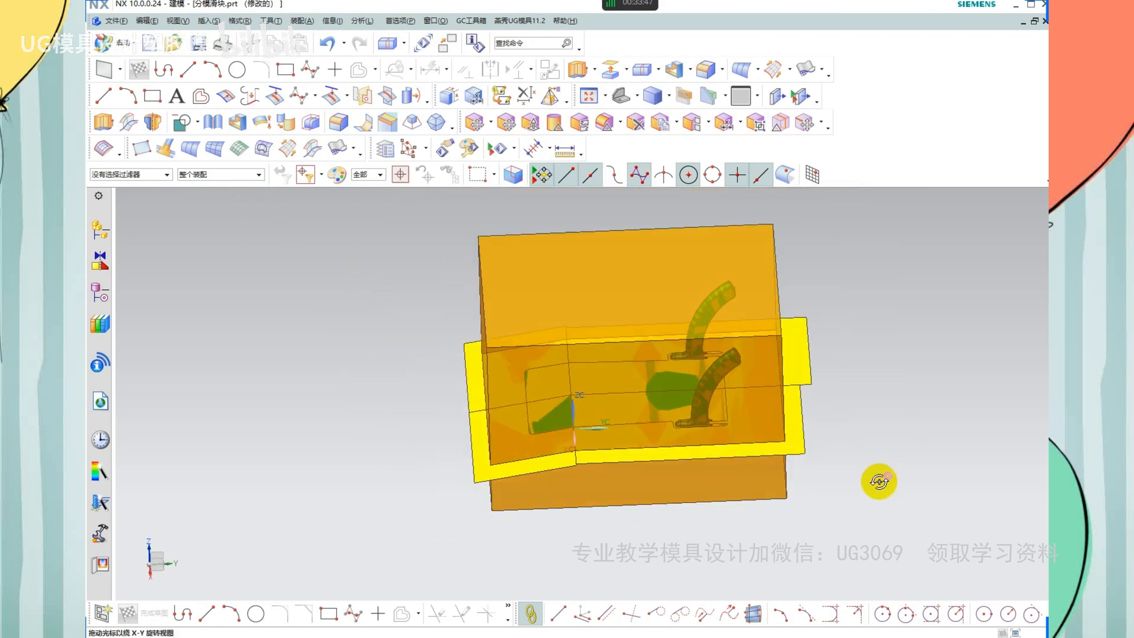
click(754, 369)
key(ctrl+b)
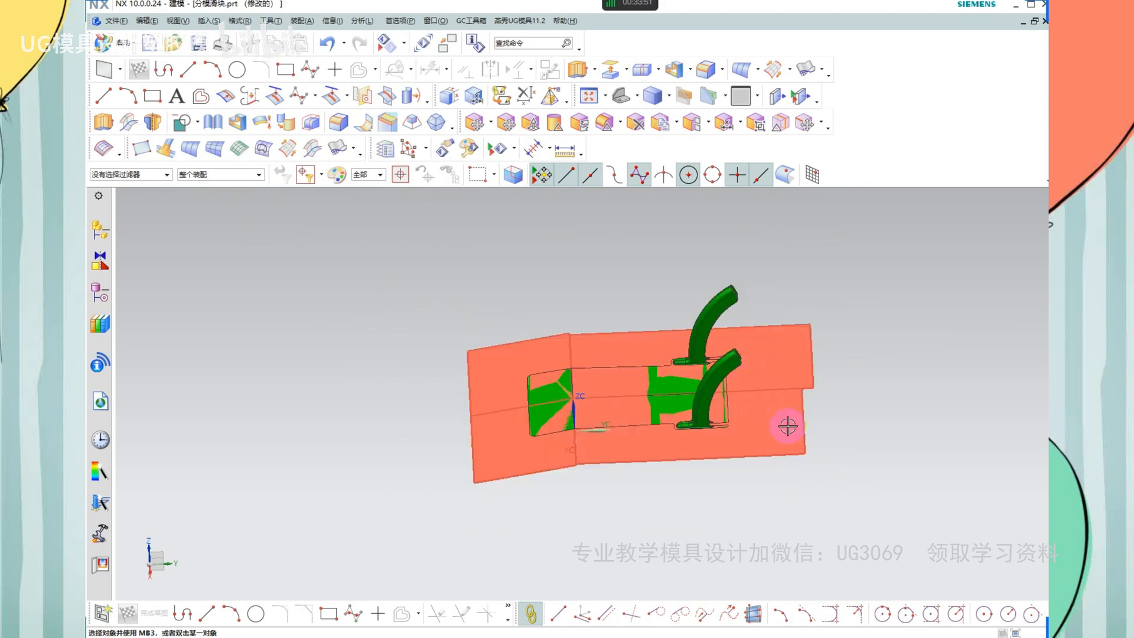
middle_drag(795, 433, 800, 434)
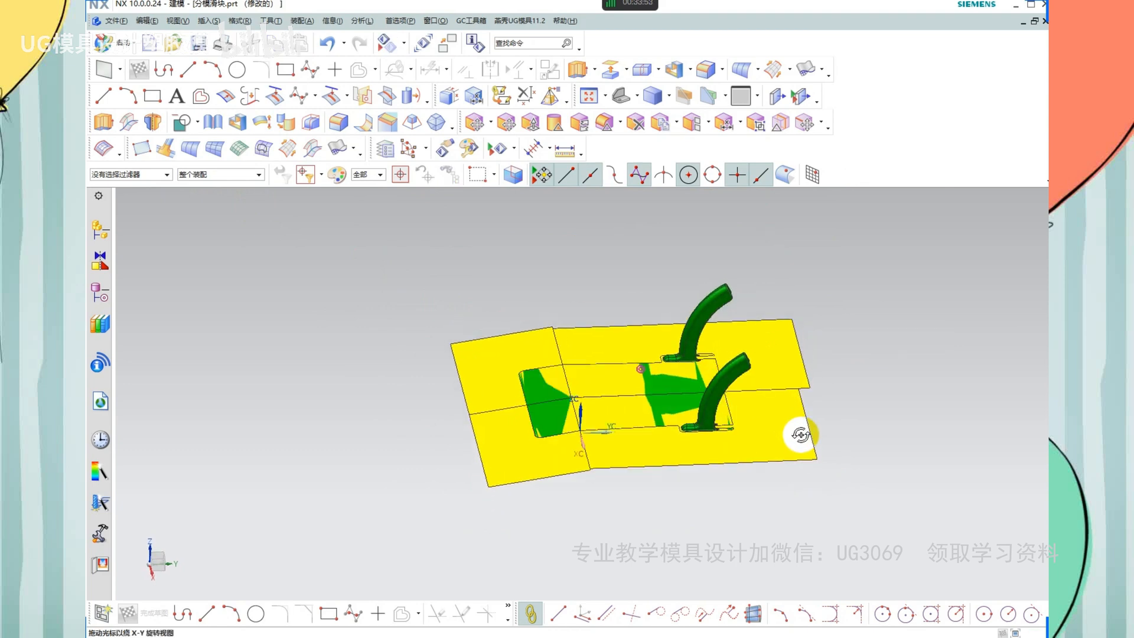
key(ctrl+shift+b)
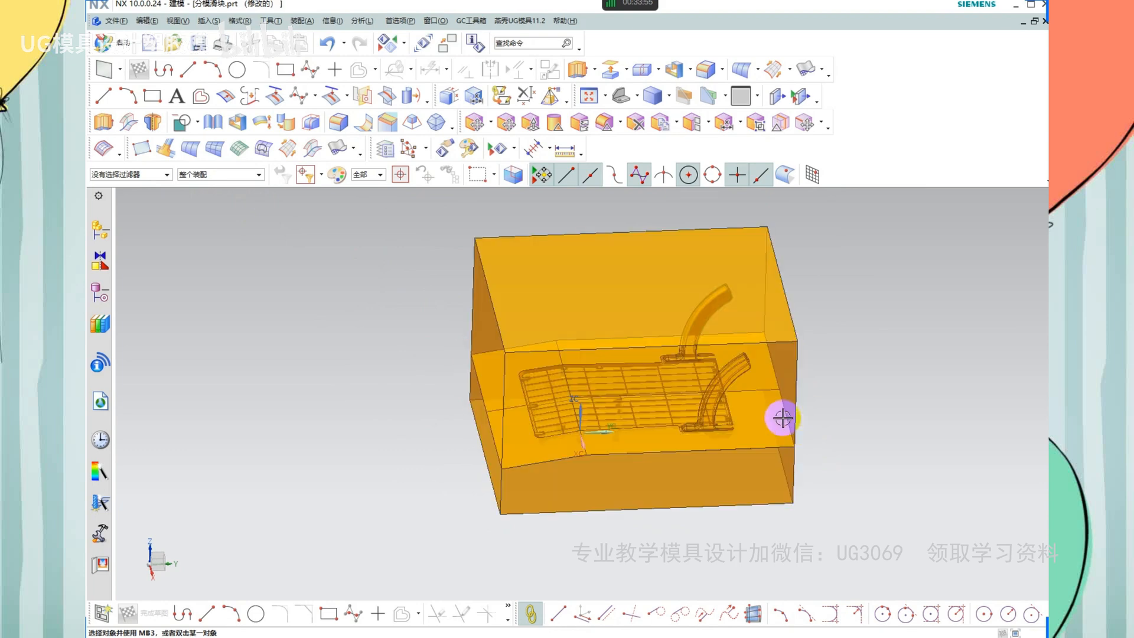
click(754, 402)
key(ctrl+b)
key(ctrl+shift+u)
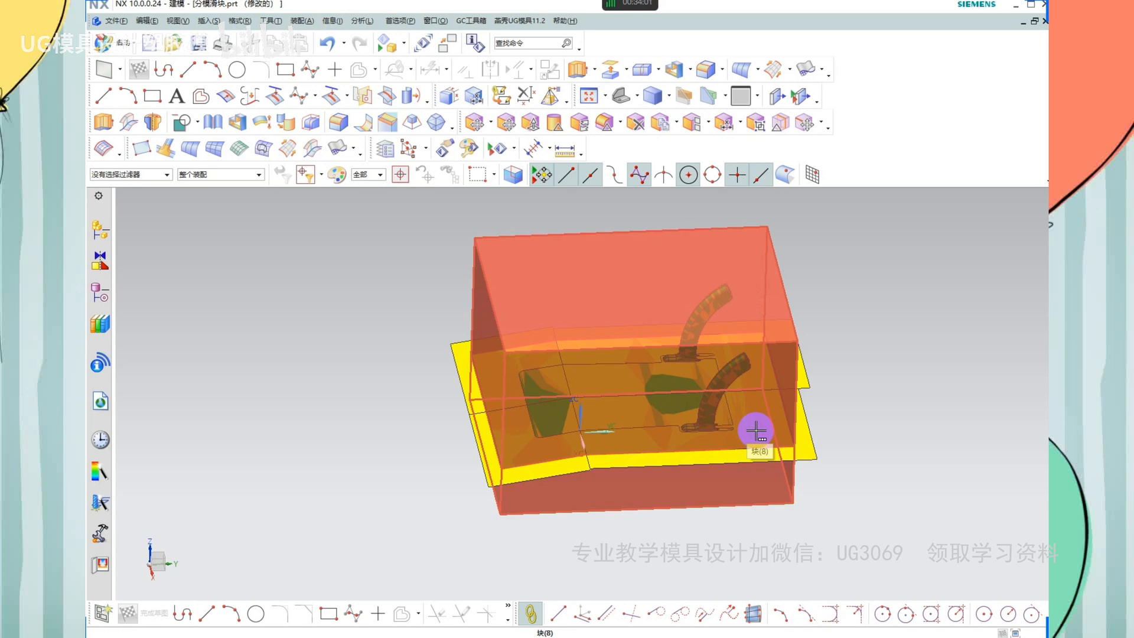
Remove the parameters from all visible bodies: both block halves, the parting surface and the product
click(148, 21)
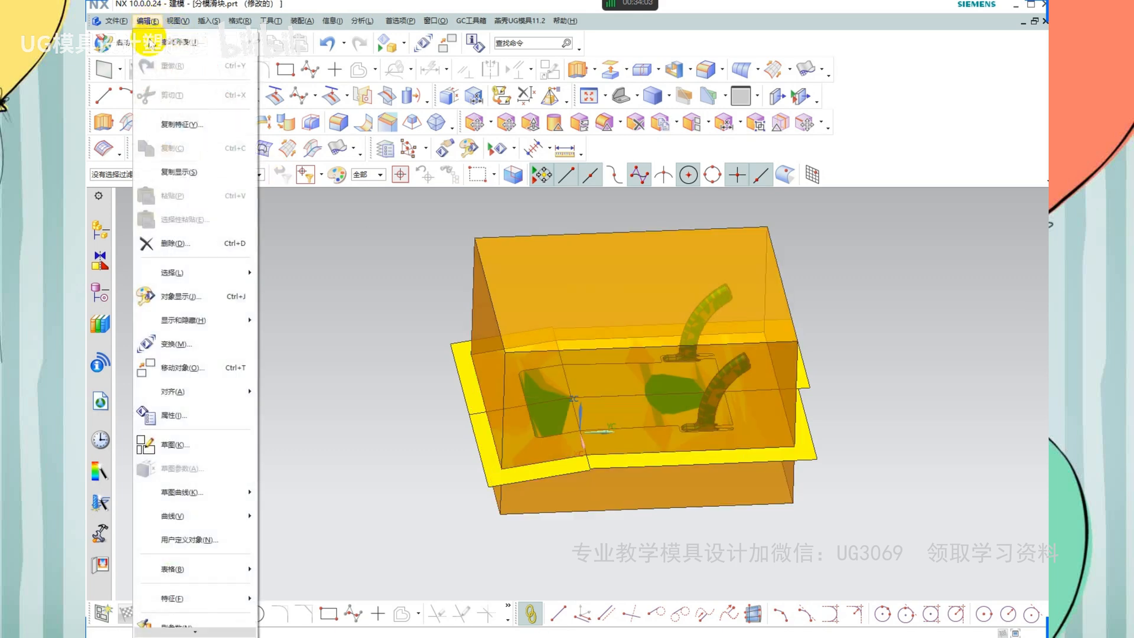
scroll(194, 536, down, 1)
mouse_move(199, 573)
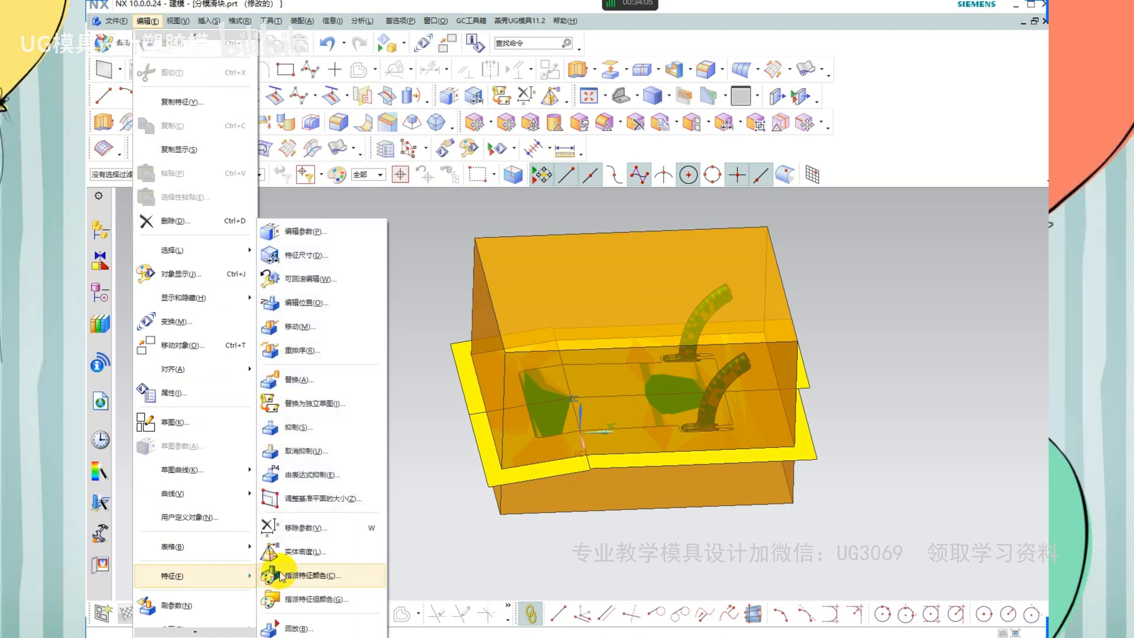
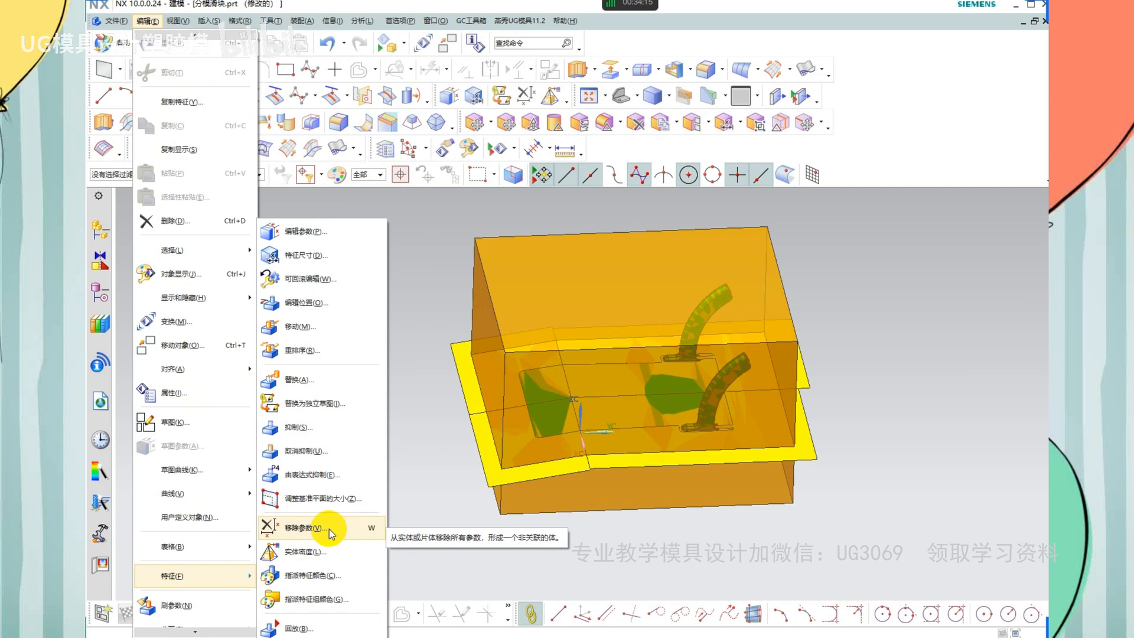
key(ctrl+2)
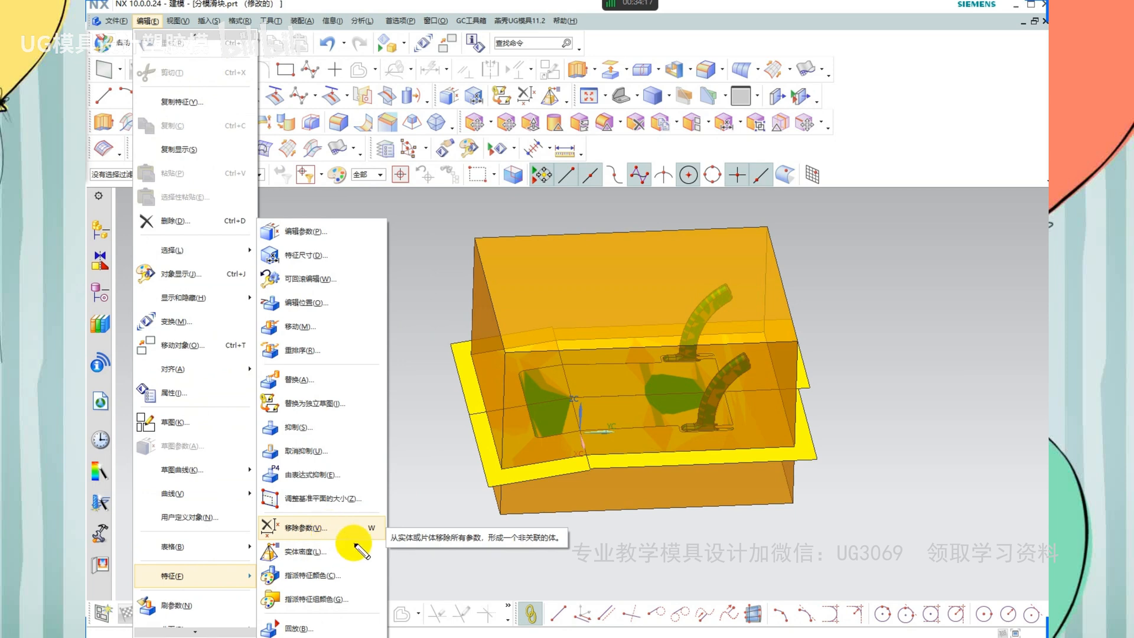
drag(329, 537, 378, 538)
drag(412, 466, 503, 438)
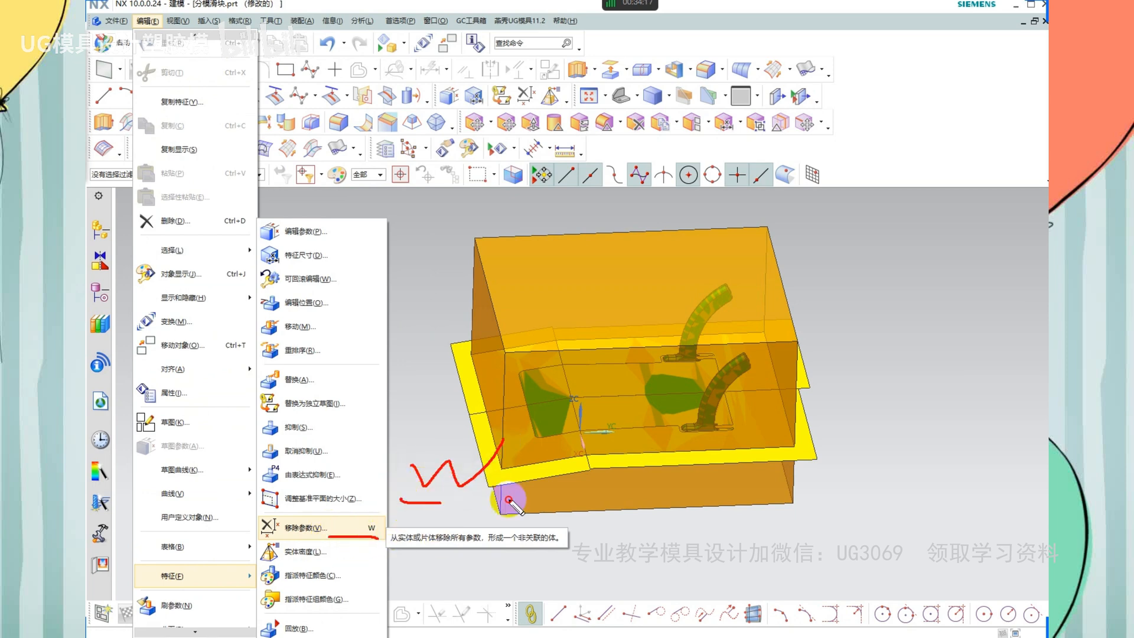
key(Escape)
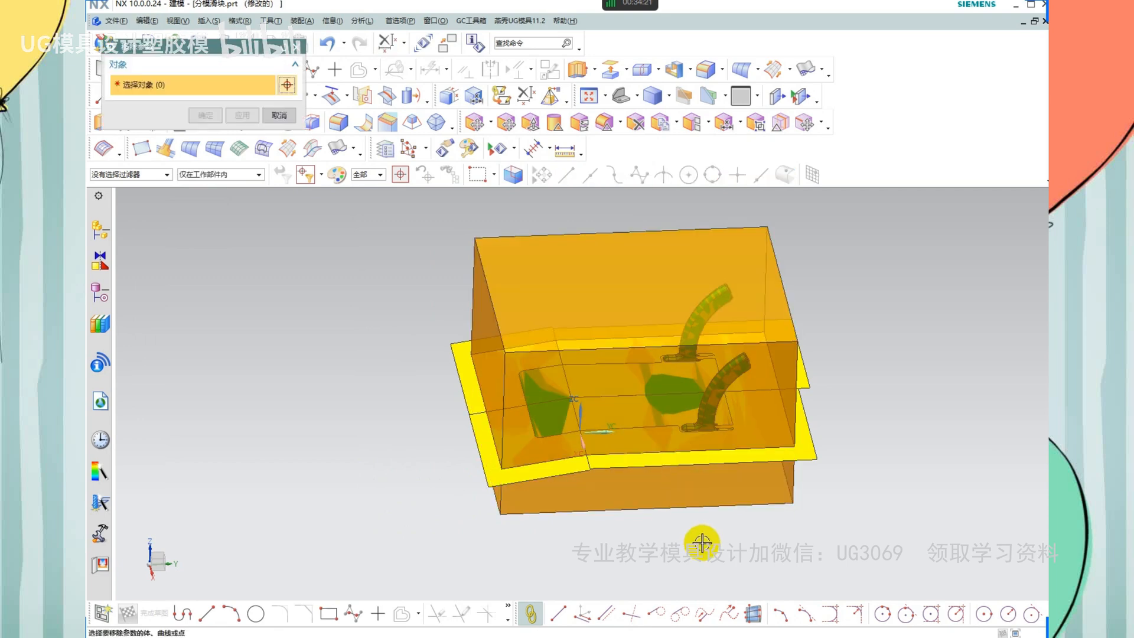
click(610, 448)
scroll(611, 449, up, 2)
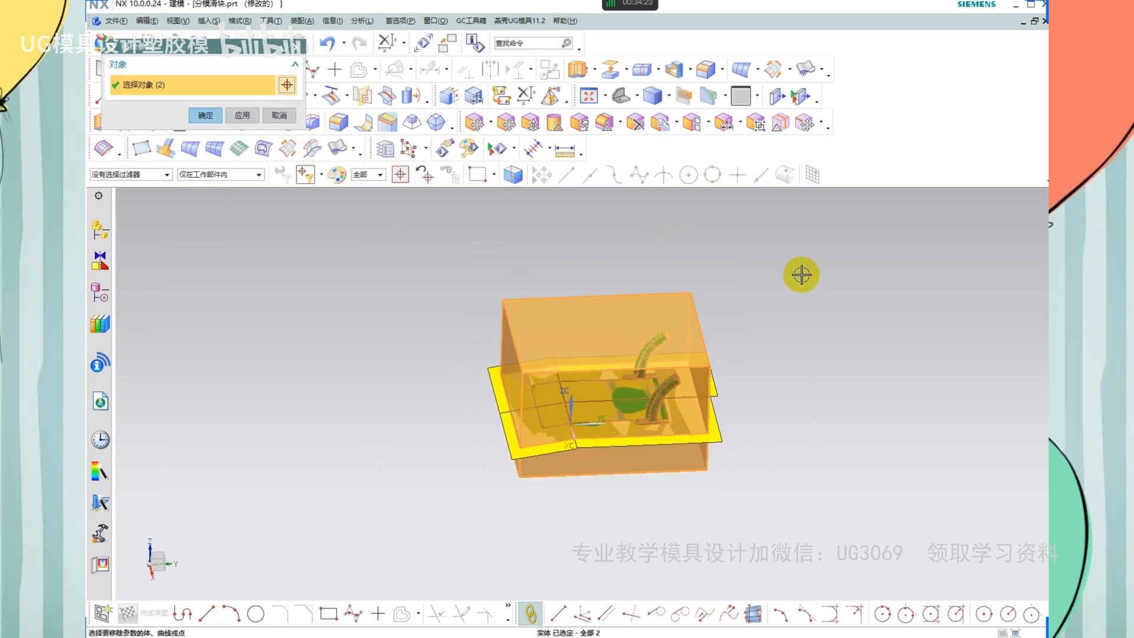
drag(838, 254, 310, 572)
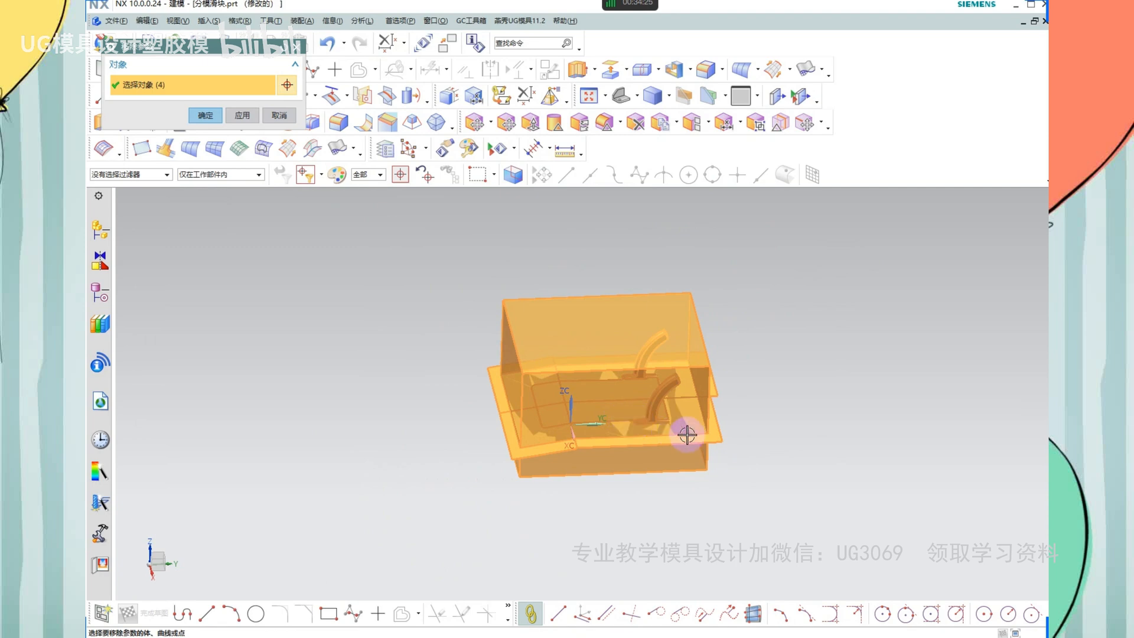
middle_click(724, 420)
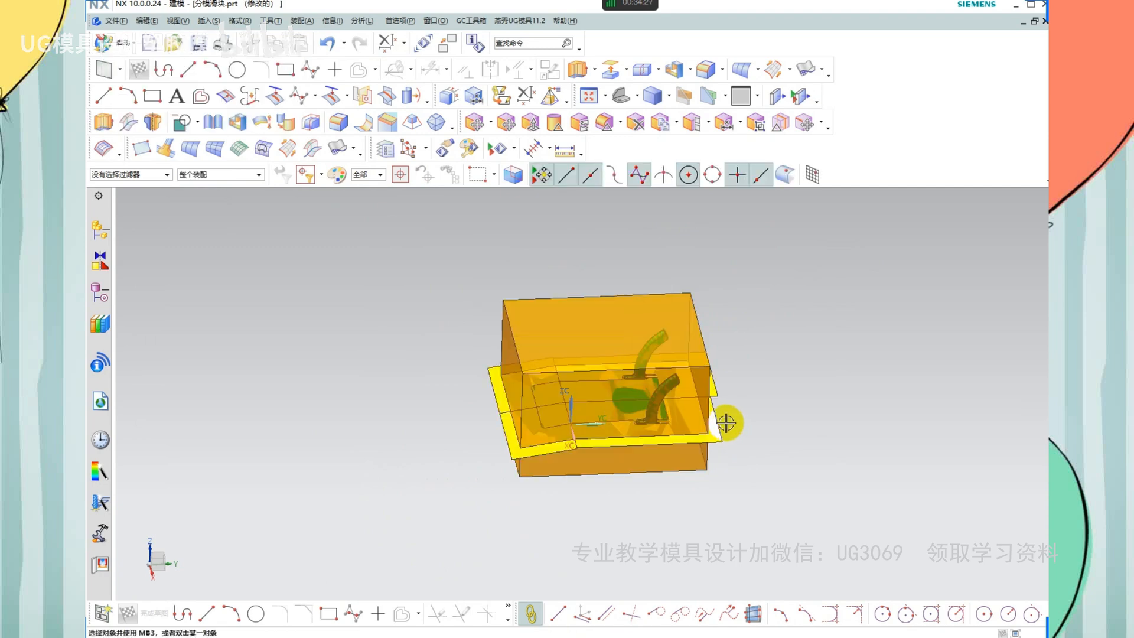
Hide the upper and lower block halves separately to examine the parting surface and product, and show all bodies again
scroll(685, 381, down, 2)
middle_drag(691, 377, 678, 329)
click(677, 327)
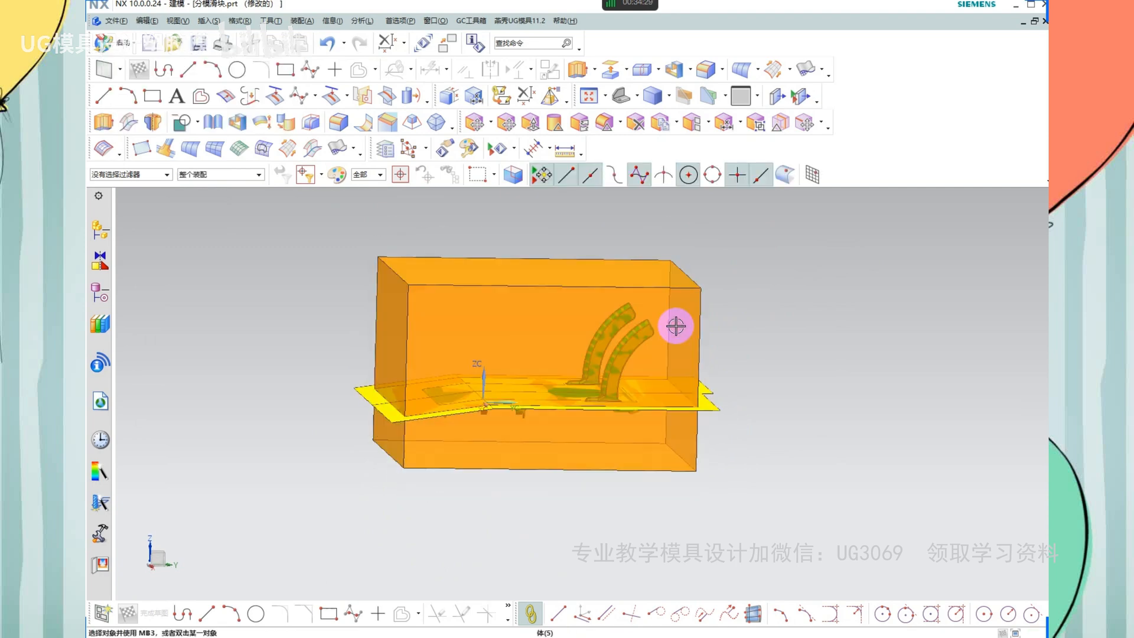
key(ctrl+b)
click(671, 426)
key(ctrl+b)
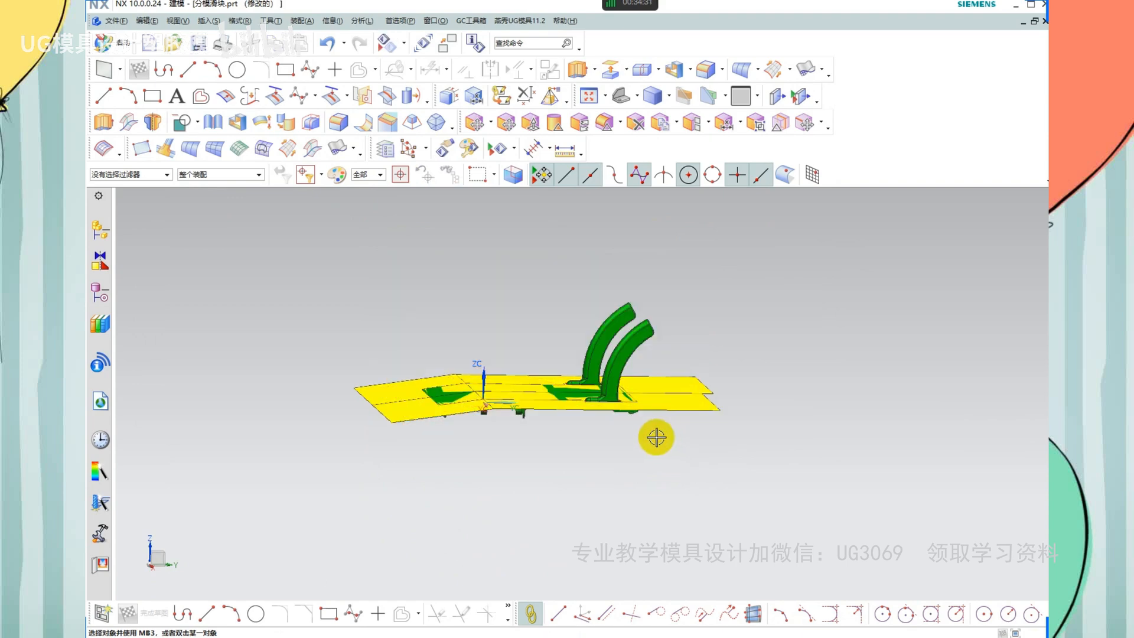
middle_drag(655, 435, 618, 388)
key(ctrl+shift+u)
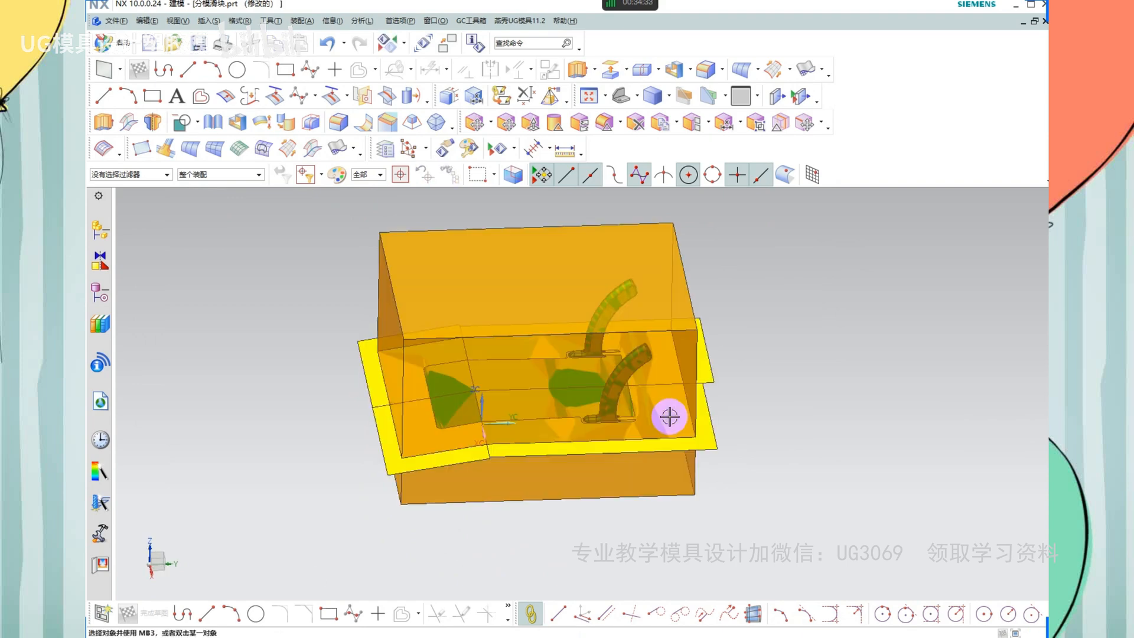
Hide the upper block half to view the remaining bodies from another angle, and restore it
middle_drag(713, 441, 698, 377)
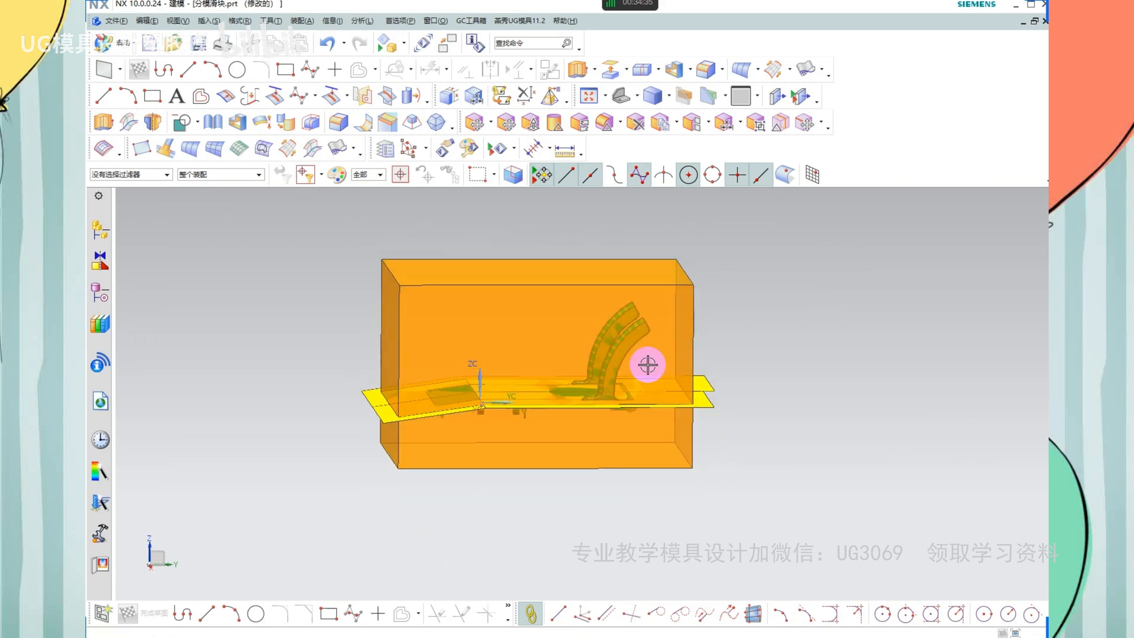
click(651, 348)
key(ctrl+b)
middle_drag(657, 430, 707, 370)
key(ctrl+shift+u)
Move the yellow parting surface to layer 250 through its object display settings
click(718, 372)
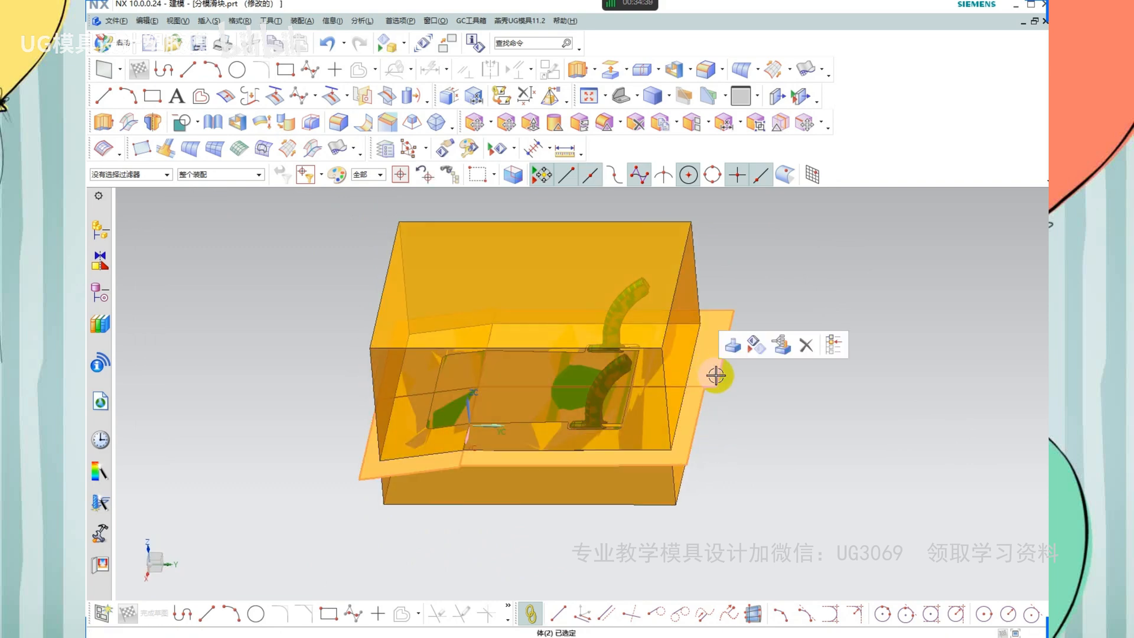
key(ctrl+j)
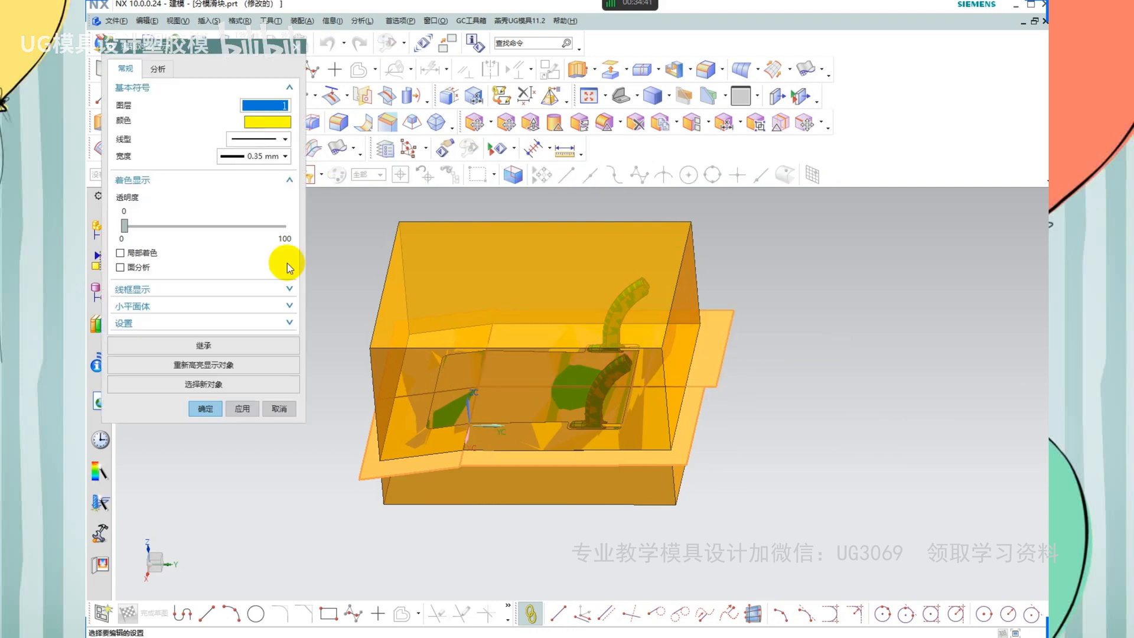
drag(197, 53, 233, 131)
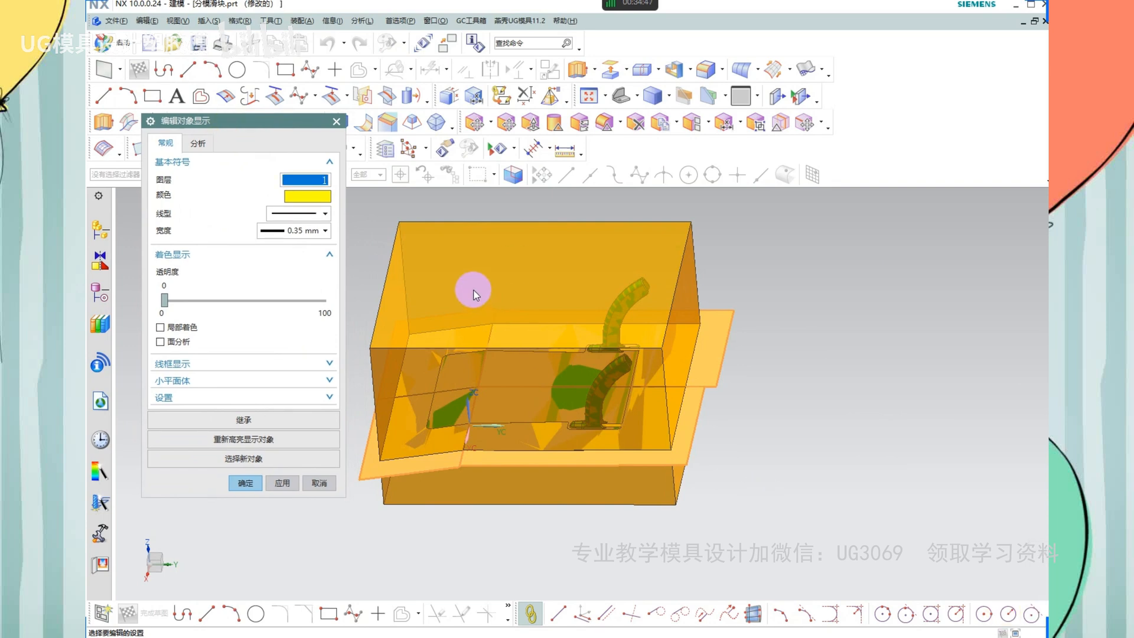
click(631, 324)
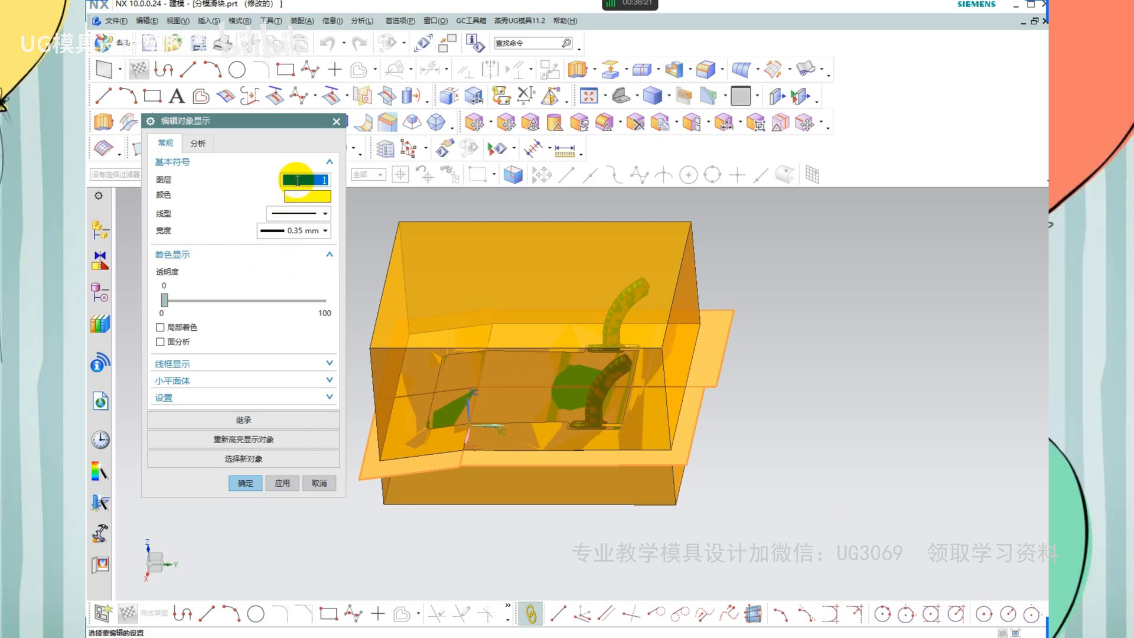
text(250)
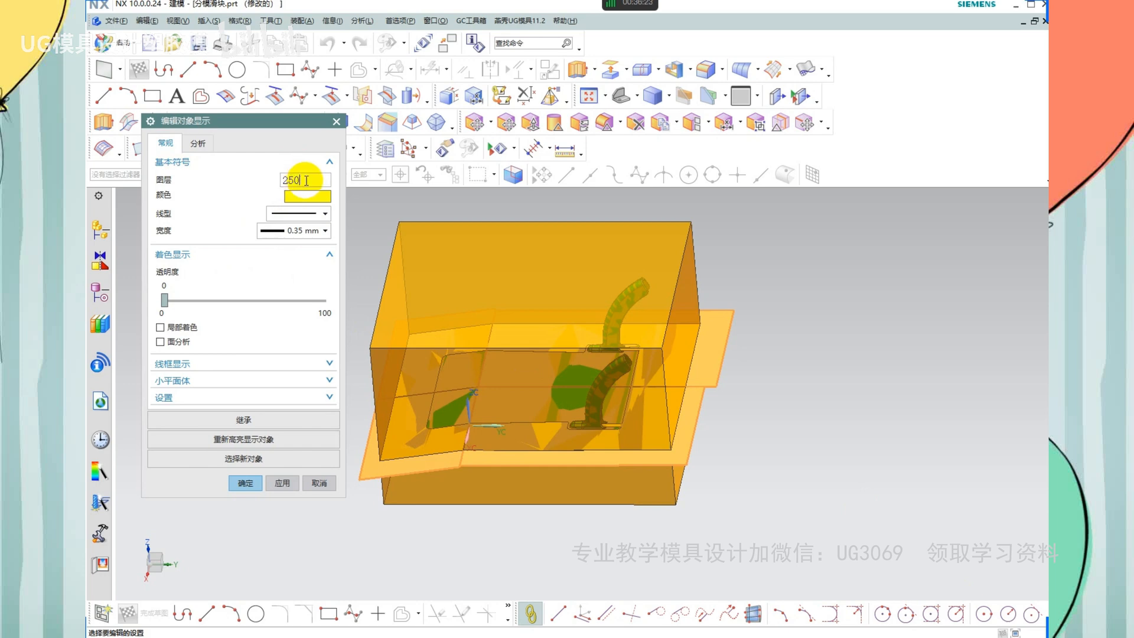
click(243, 484)
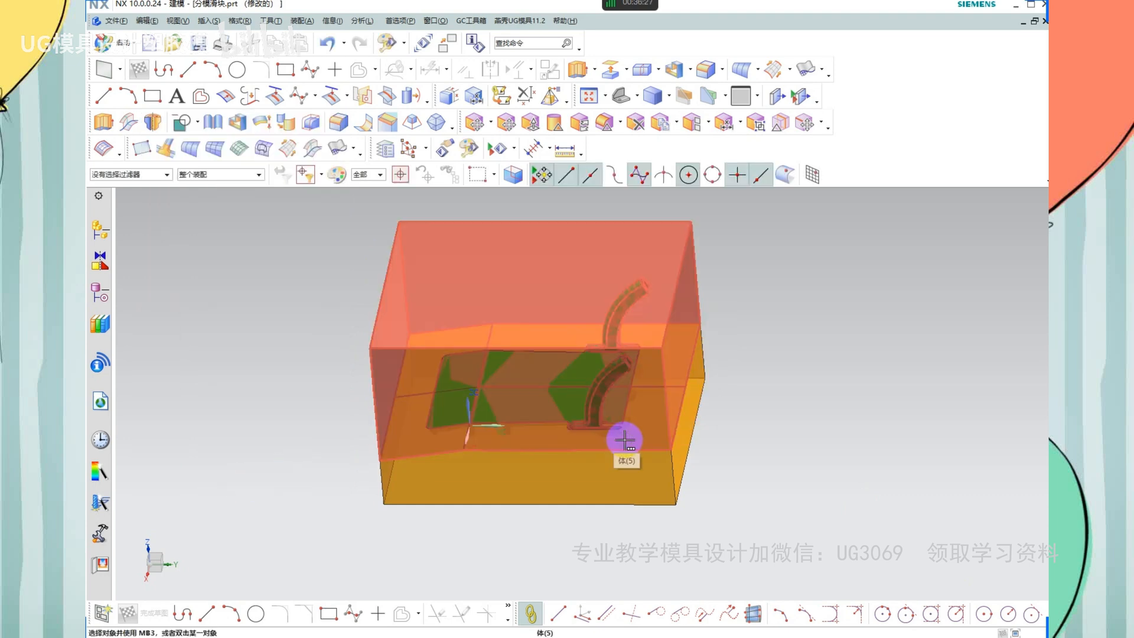
shift+middle_drag(774, 384, 776, 394)
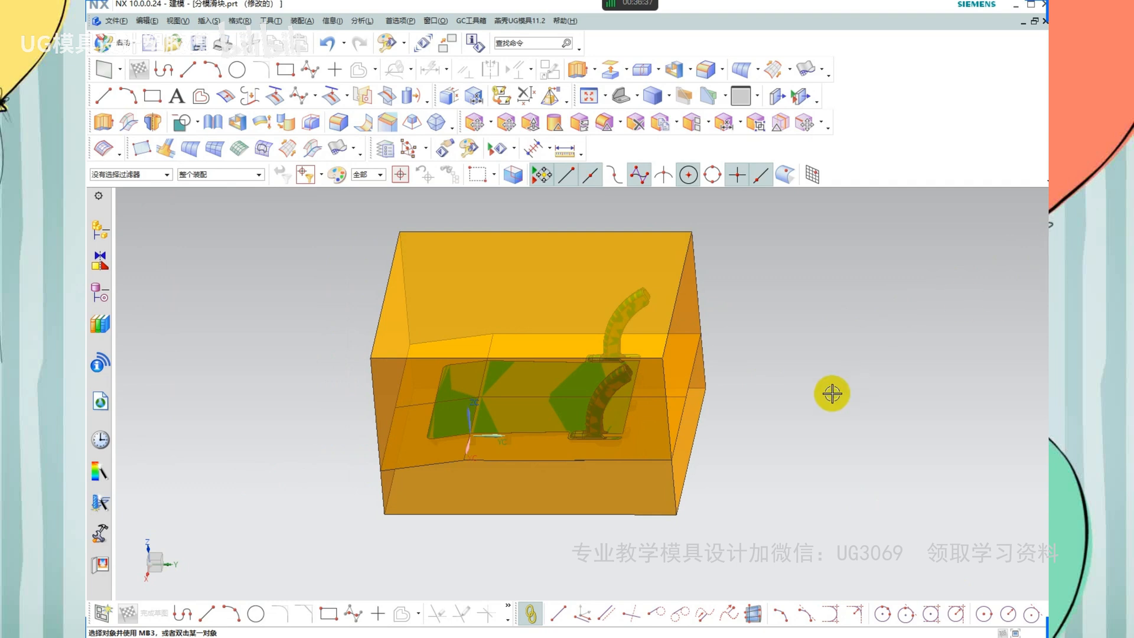
Hide one half of the mold block for a brief check, and show all bodies again
shift+middle_drag(697, 415, 745, 433)
click(675, 367)
key(ctrl+b)
key(ctrl+shift+u)
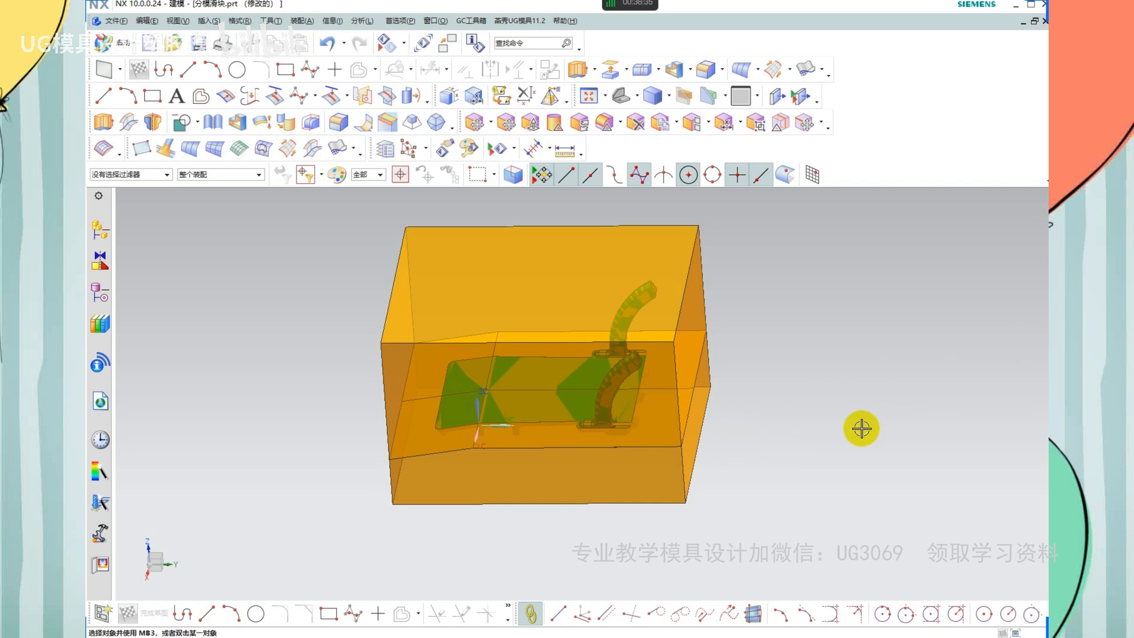
Hide the upper block half to expose the green product seated on the lower block half
middle_drag(749, 332, 754, 328)
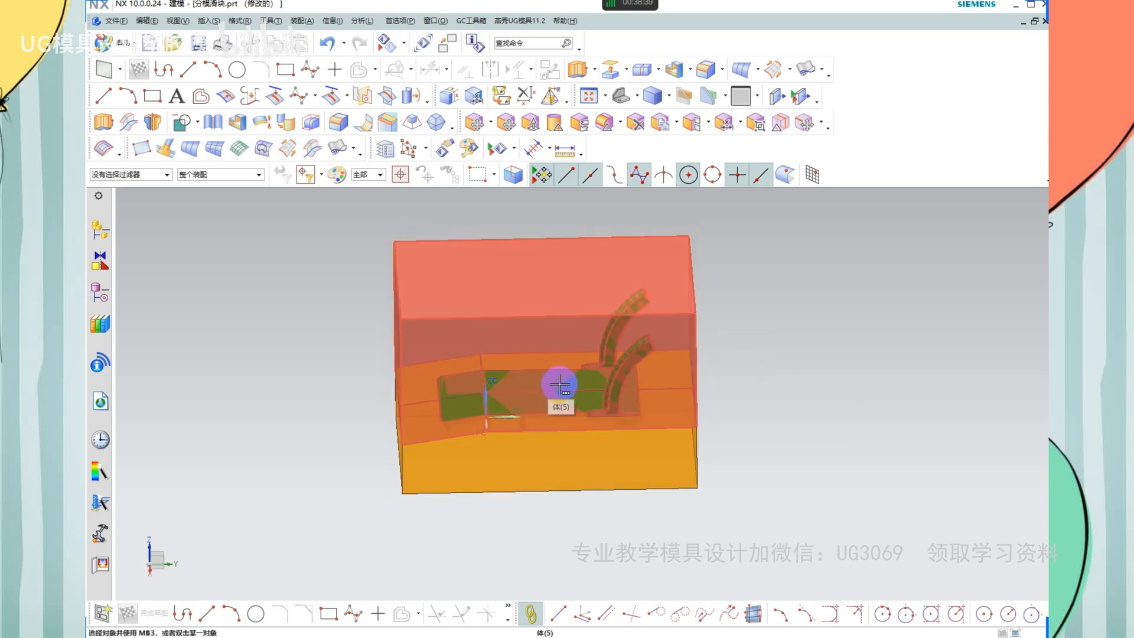
scroll(553, 398, up, 2)
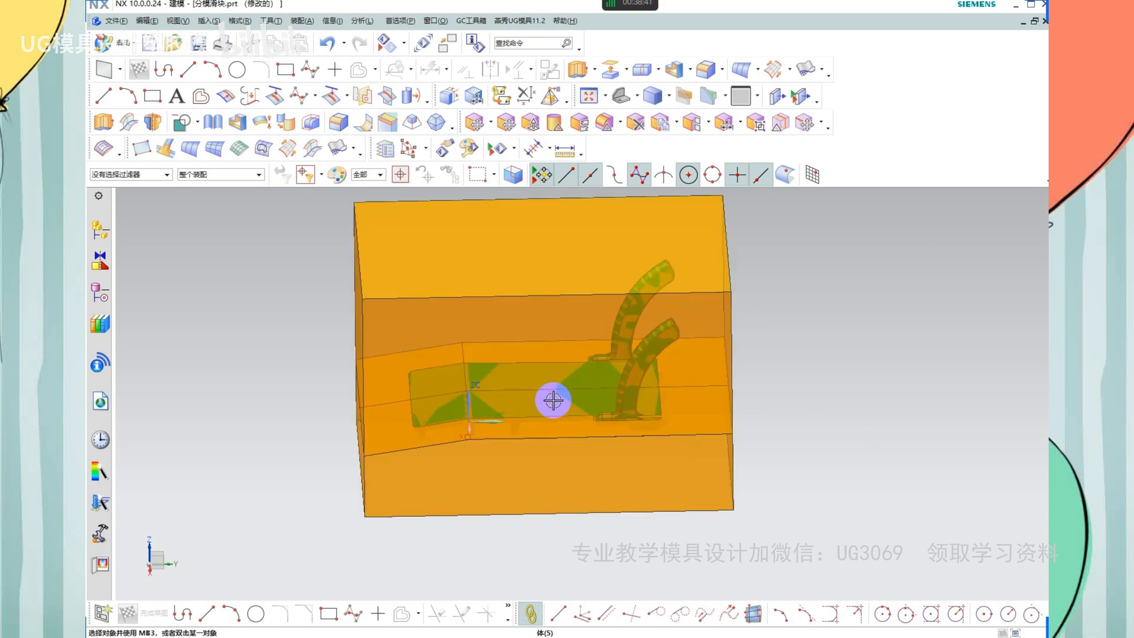
click(470, 345)
key(ctrl+b)
scroll(523, 334, down, 2)
middle_drag(531, 357, 487, 469)
scroll(484, 473, up, 6)
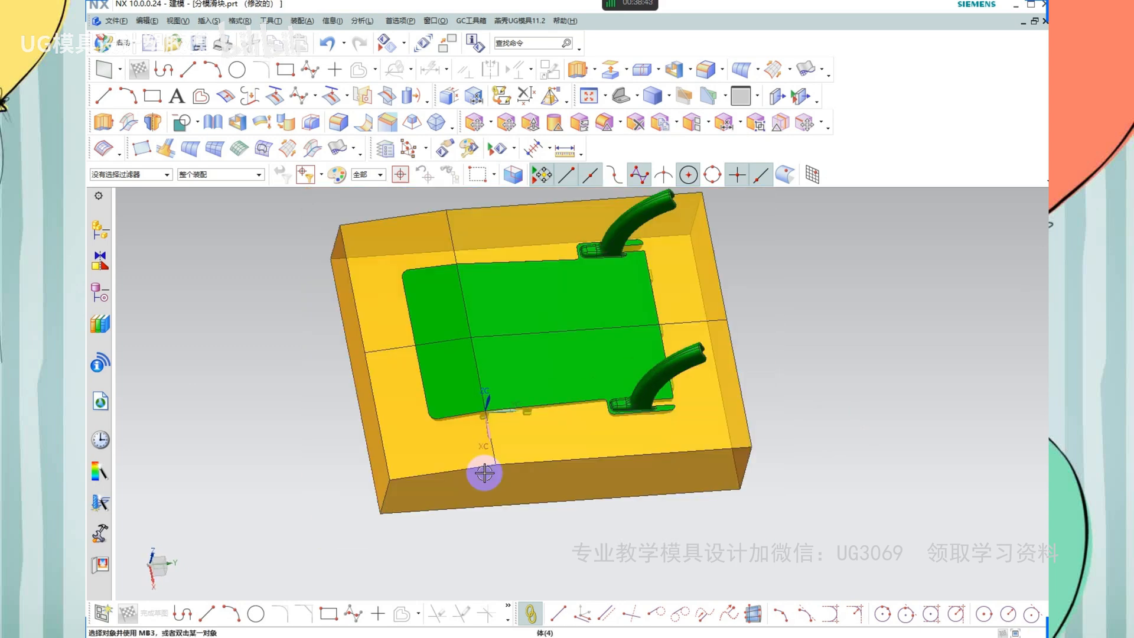
Examine the two small clips along the product's front edge where they sit inside the lower block half
mouse_move(599, 405)
middle_down()
mouse_move(584, 379)
mouse_move(536, 382)
mouse_move(600, 405)
middle_up()
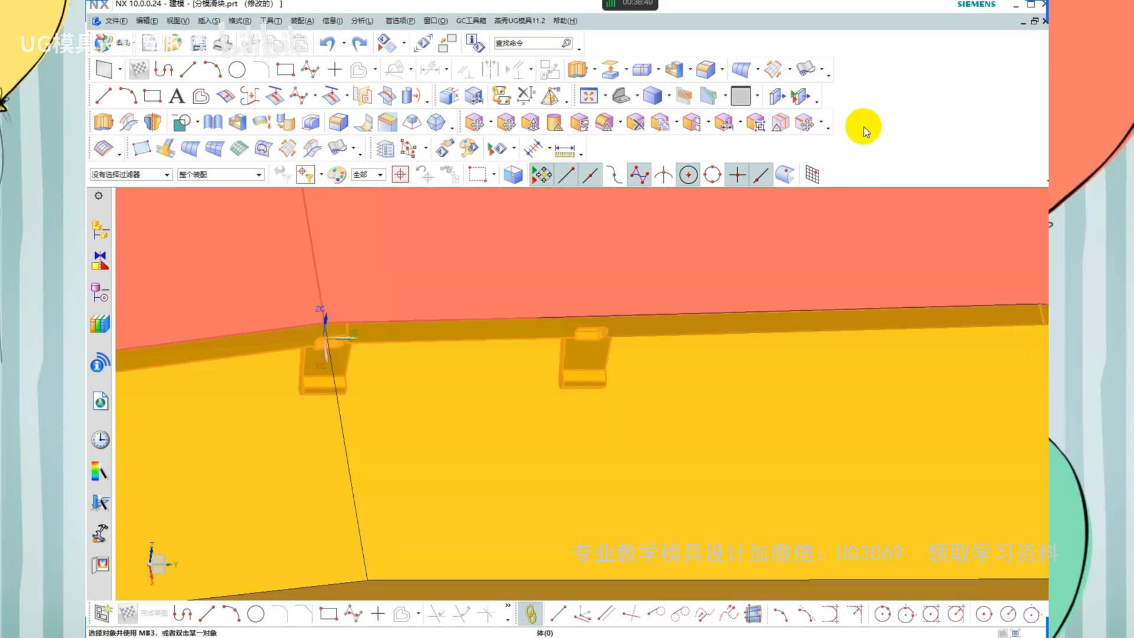
mouse_move(600, 314)
mouse_down()
mouse_move(530, 359)
mouse_move(611, 314)
mouse_move(579, 300)
mouse_up()
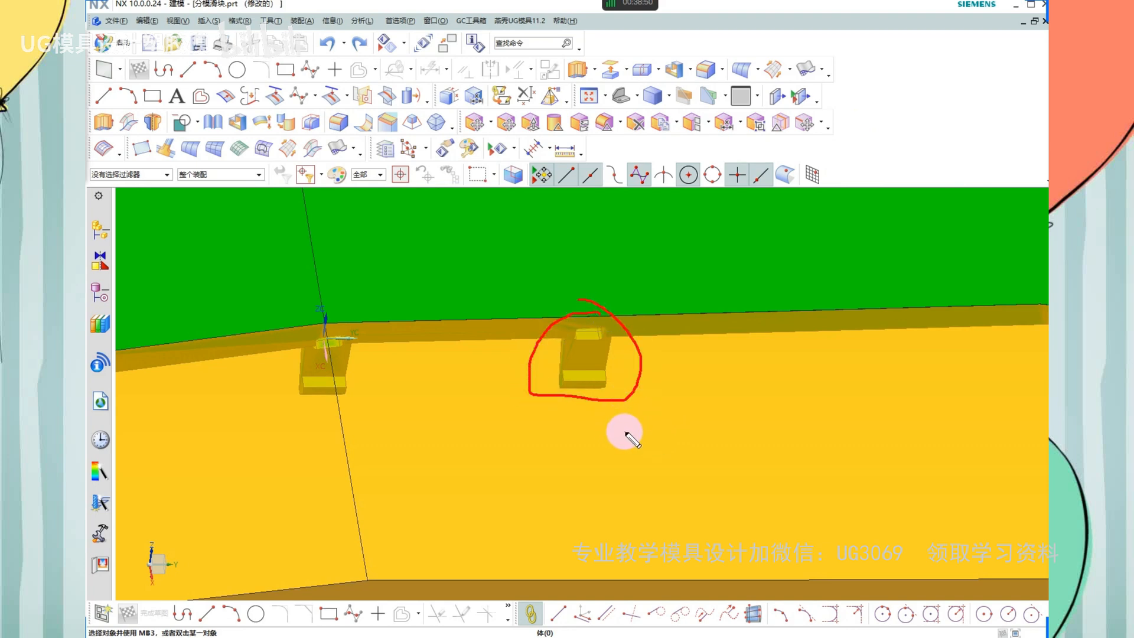
key(Escape)
middle_drag(589, 398, 461, 268)
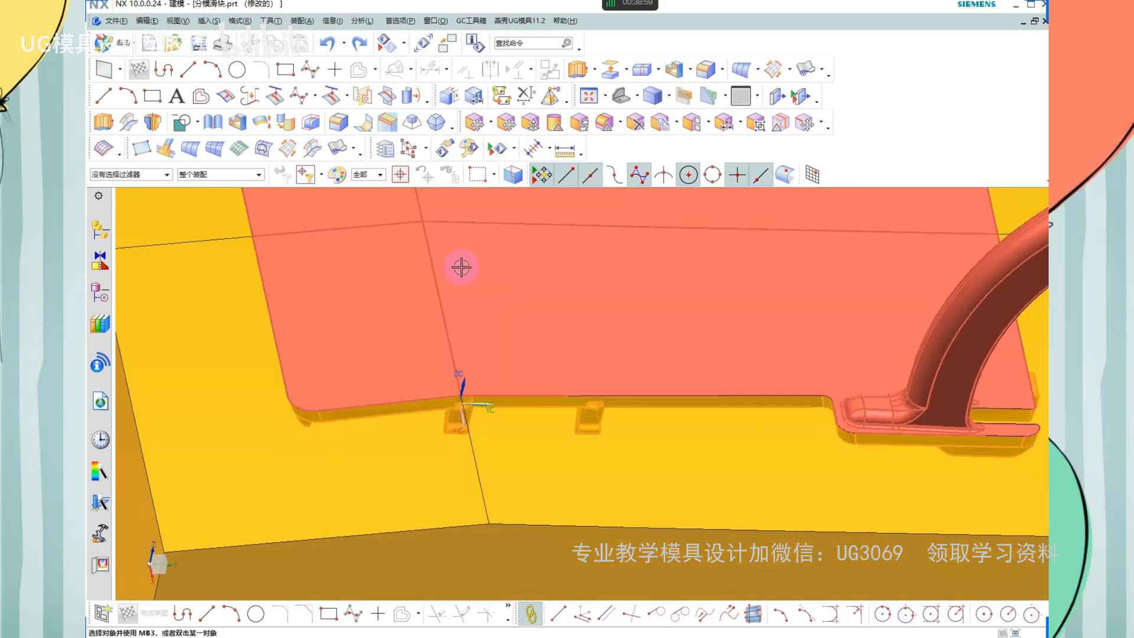
scroll(461, 267, down, 2)
key(ctrl+2)
click(630, 264)
drag(589, 284, 565, 331)
mouse_move(601, 296)
mouse_down()
mouse_move(631, 362)
mouse_move(603, 397)
mouse_up()
drag(636, 387, 642, 404)
mouse_move(670, 335)
mouse_down()
mouse_move(660, 392)
mouse_move(752, 356)
mouse_up()
mouse_move(744, 343)
mouse_down()
mouse_move(717, 429)
mouse_move(701, 387)
mouse_up()
drag(679, 366, 723, 371)
drag(789, 364, 788, 399)
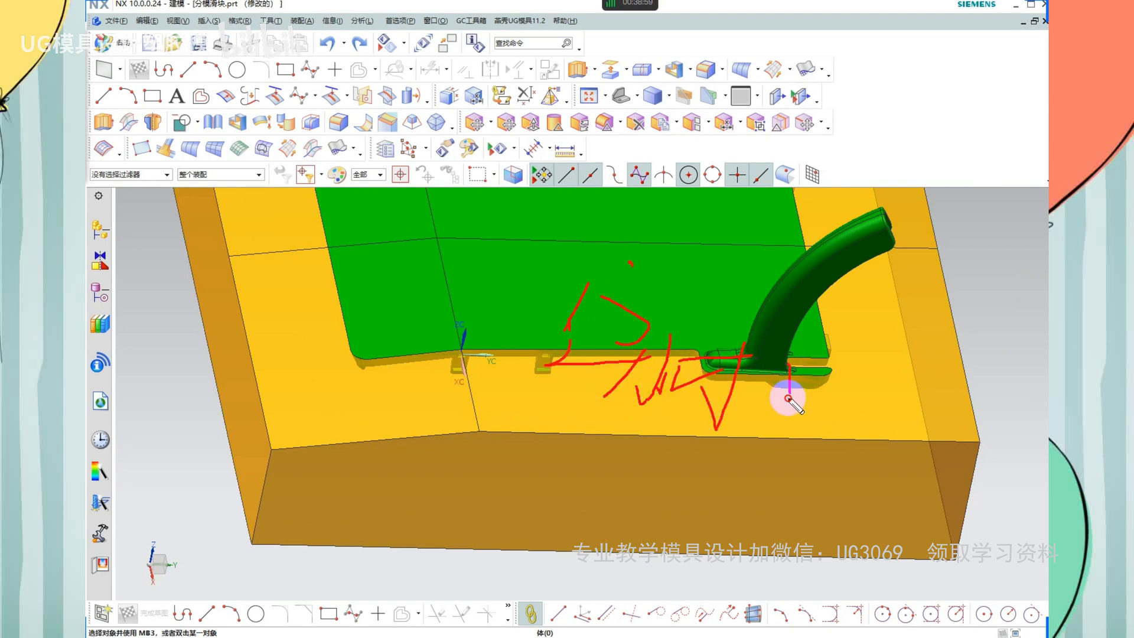
drag(463, 387, 919, 436)
key(Escape)
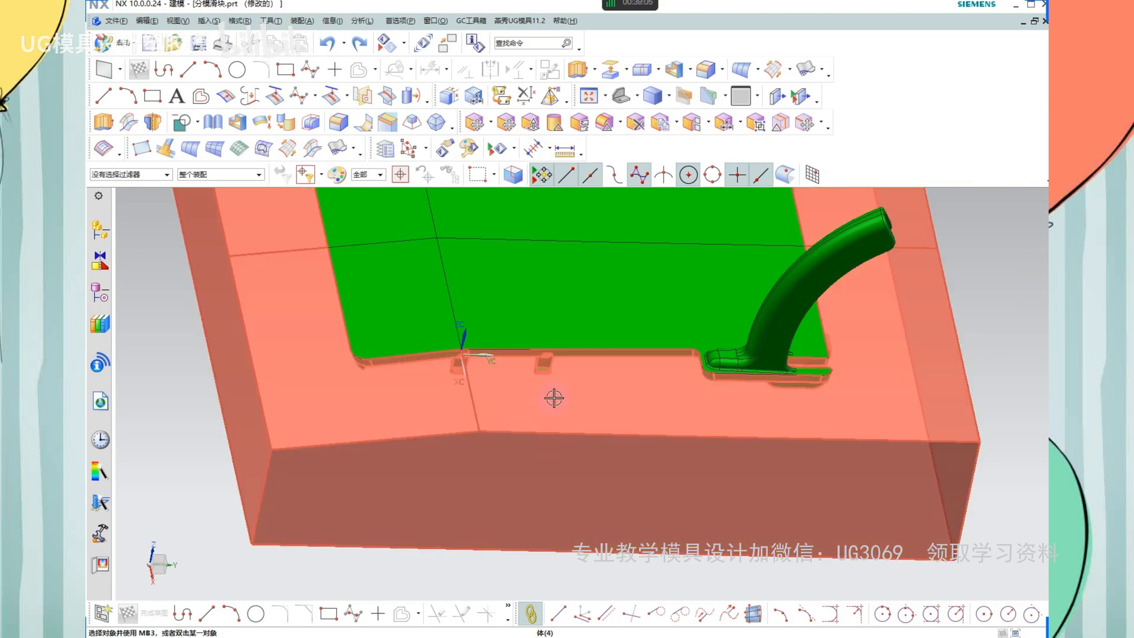
Hide the lower block half to isolate the product, and inspect the undercut of the clip beside the coordinate origin's clip
scroll(558, 390, up, 2)
scroll(615, 384, up, 3)
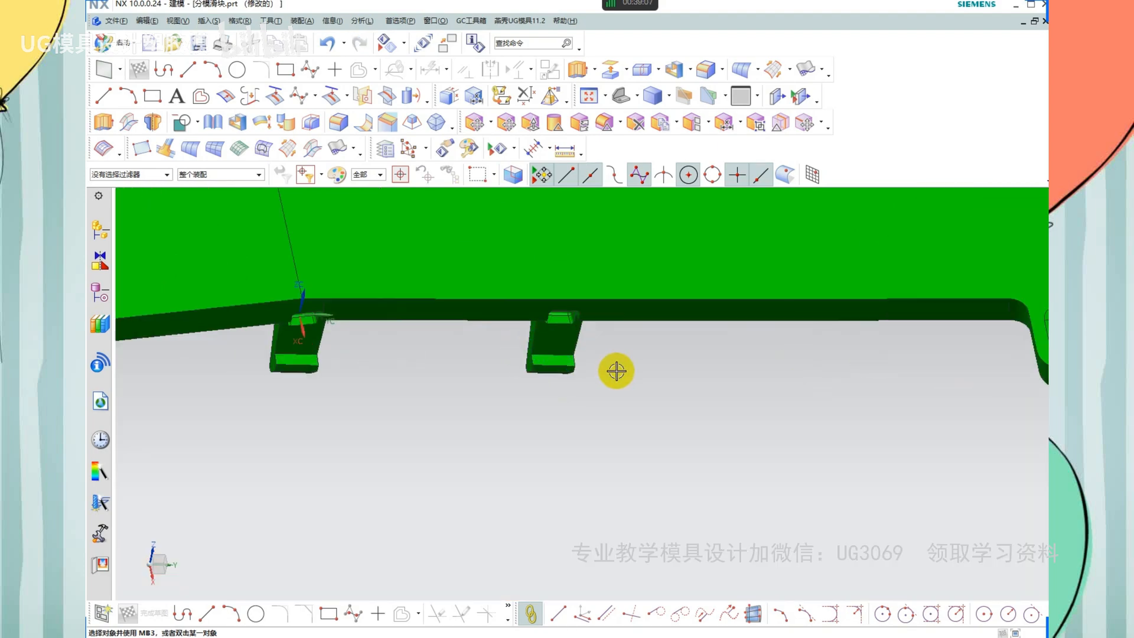
middle_drag(616, 371, 498, 325)
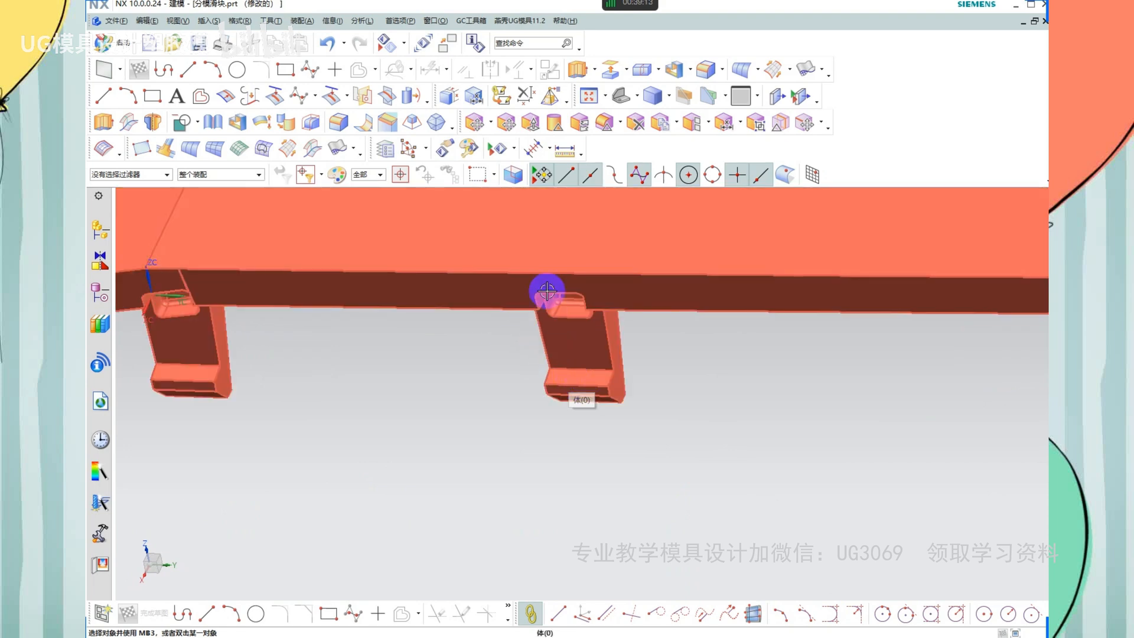
scroll(547, 291, up, 2)
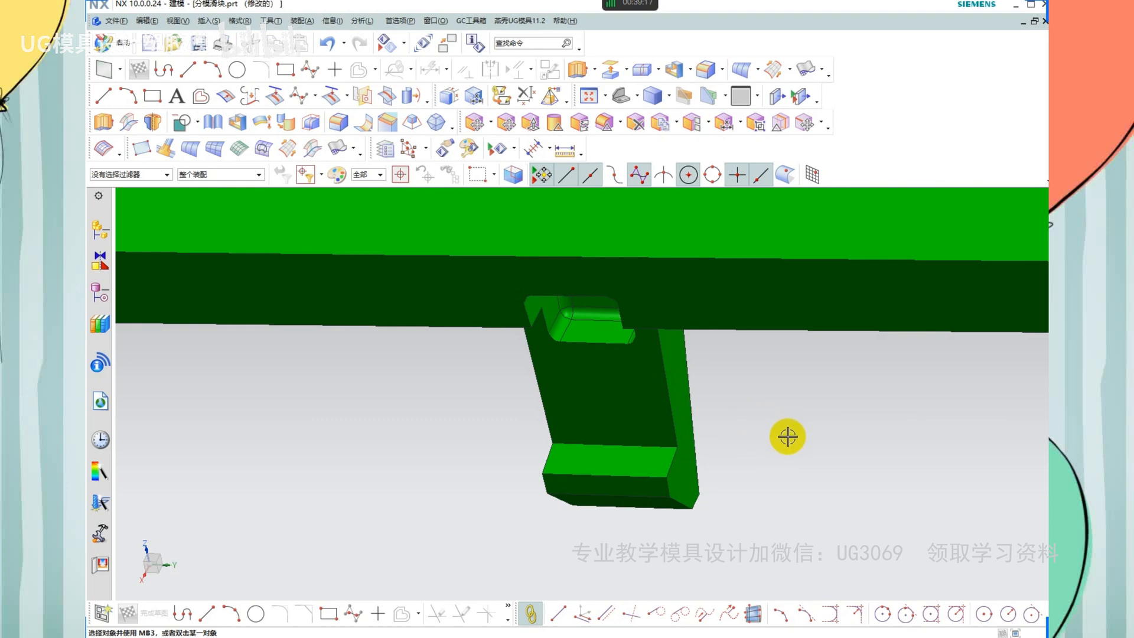
Enable the 注塑模向导 (Mold Wizard) application and display its Mold Tools
click(110, 43)
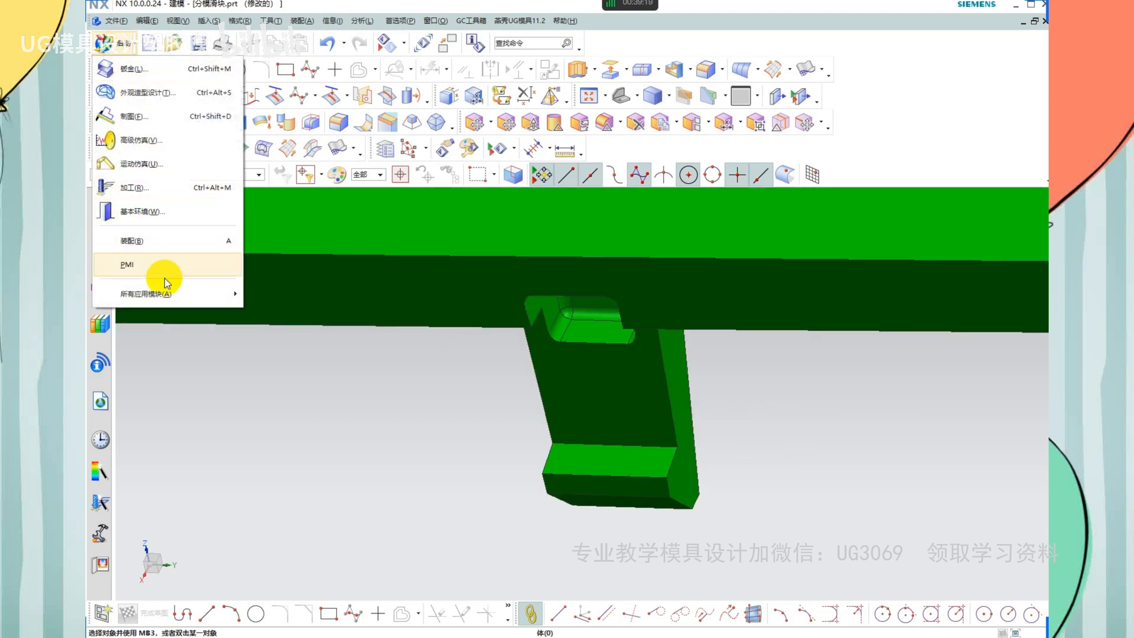
mouse_move(157, 294)
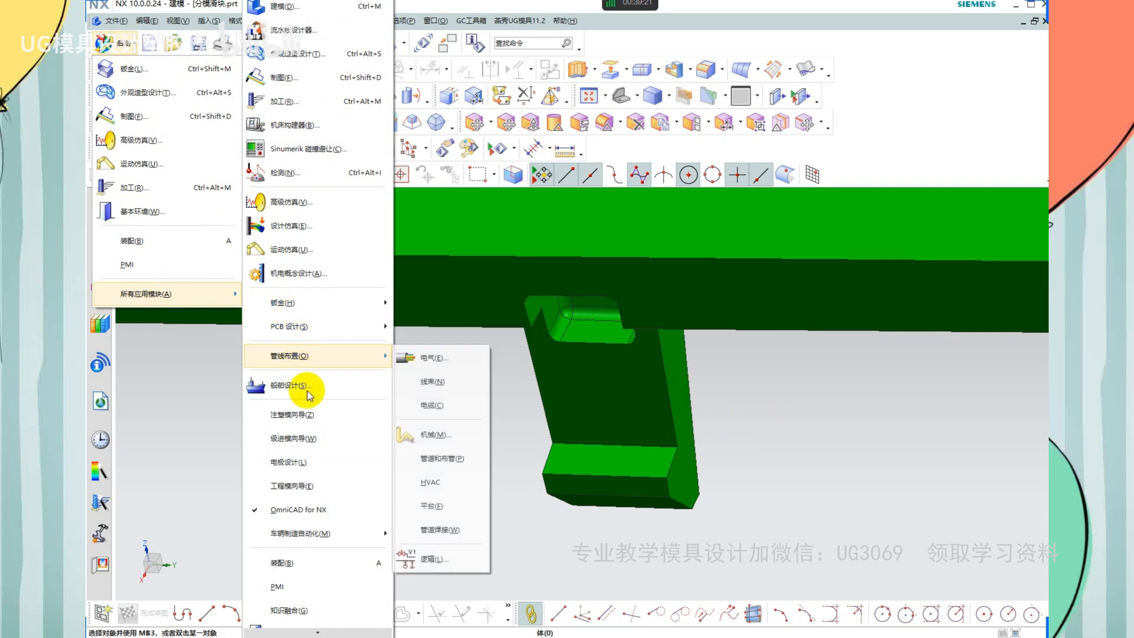
click(298, 412)
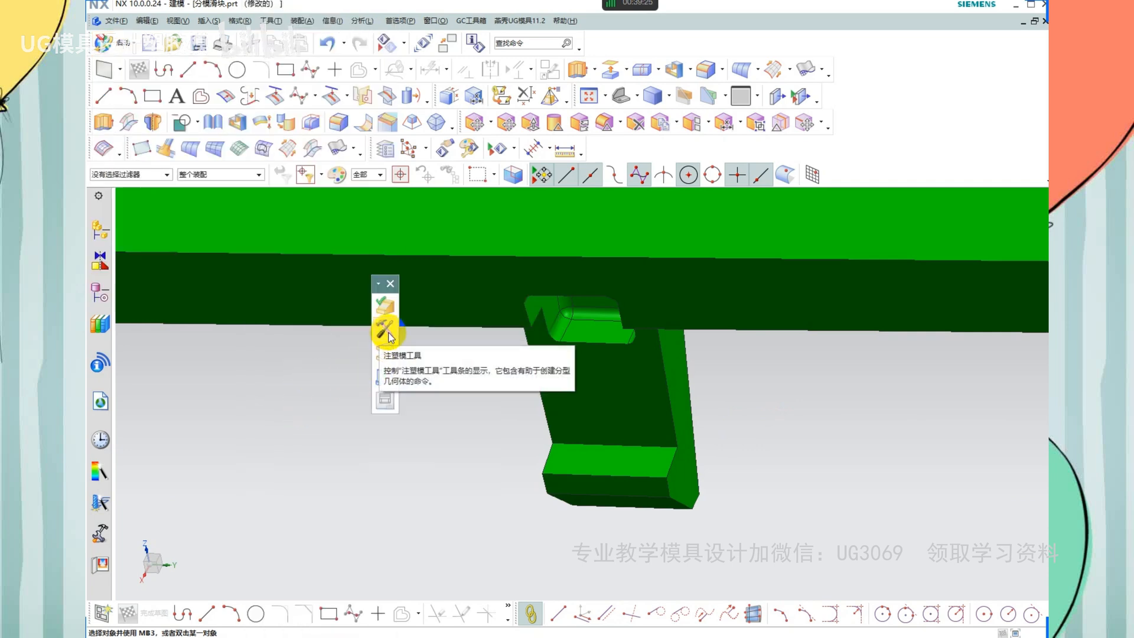
click(387, 331)
drag(487, 236, 255, 219)
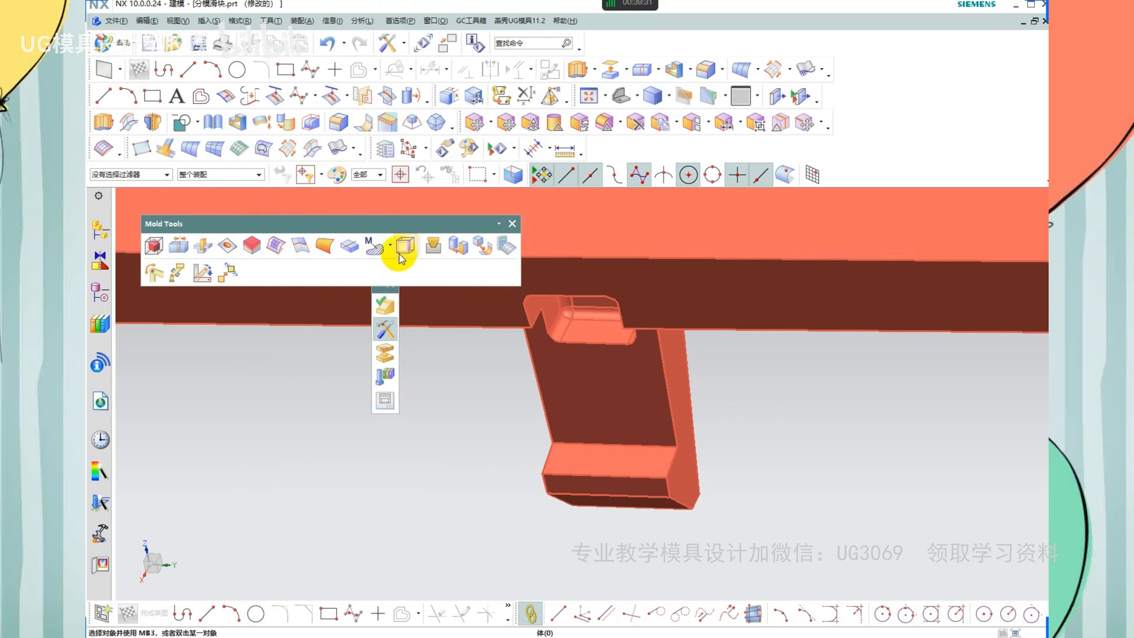
Start a bounded box (有界长方体) with 0 mm clearance around the clip, selecting its side, pocket, front and lower lip faces
click(154, 245)
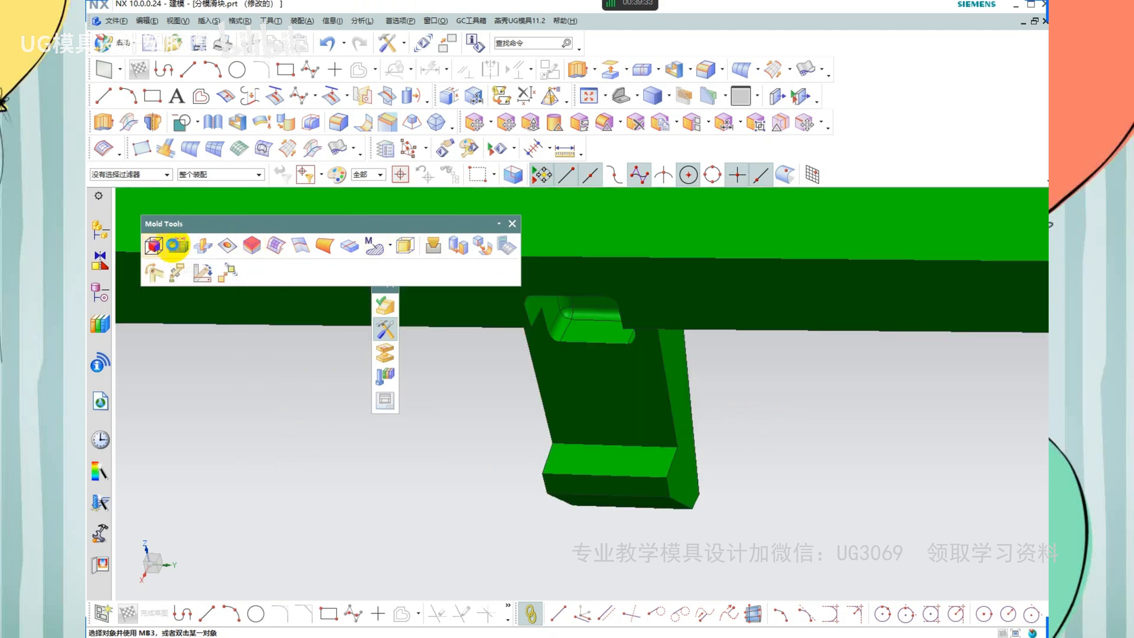
scroll(552, 346, up, 3)
click(539, 308)
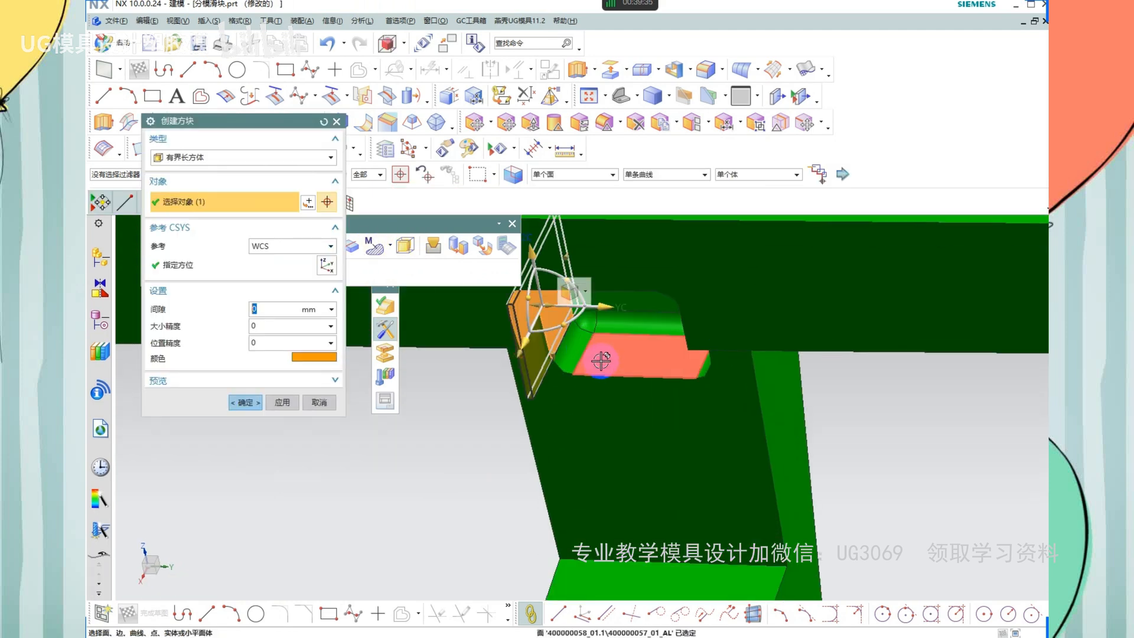
click(600, 362)
scroll(610, 408, down, 2)
click(615, 451)
scroll(635, 406, down, 2)
scroll(643, 388, up, 2)
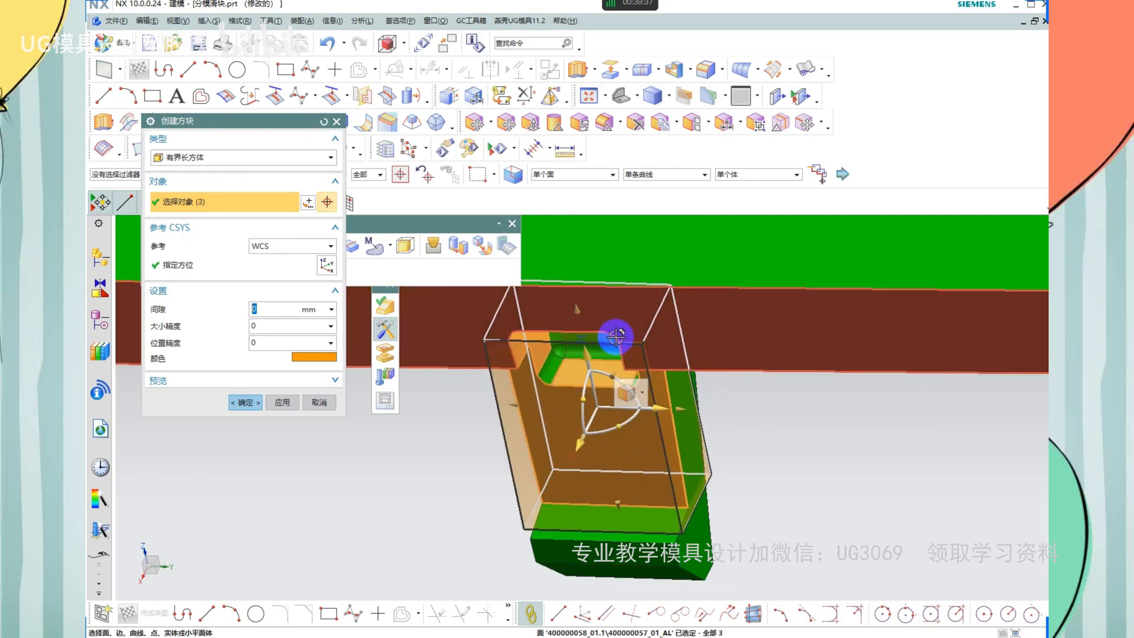
scroll(614, 331, down, 1)
click(585, 489)
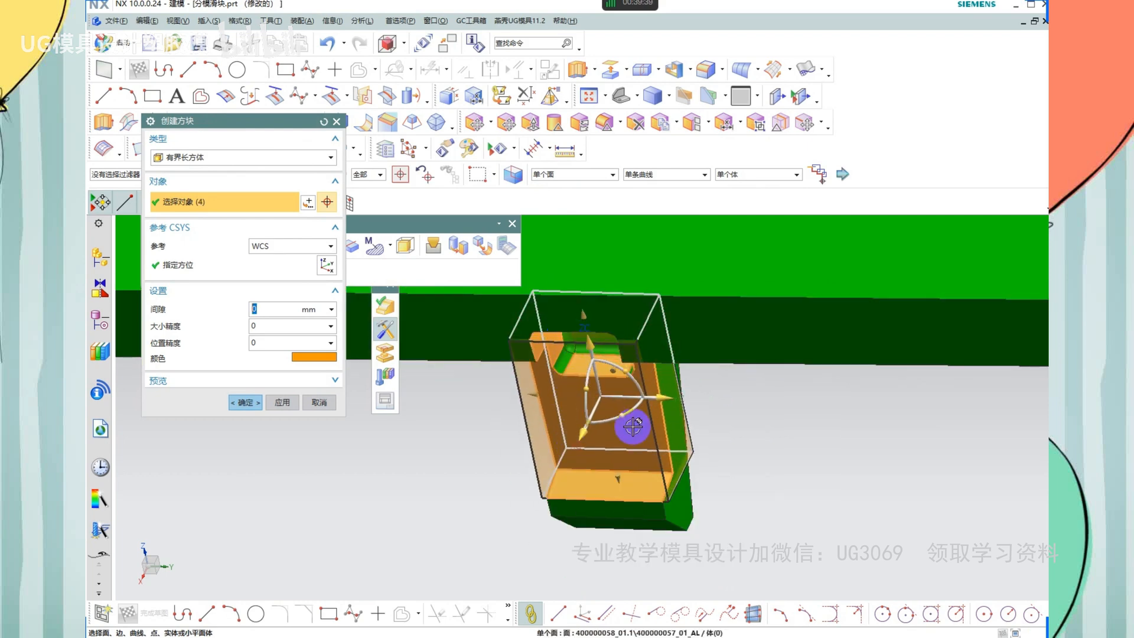
scroll(600, 342, down, 3)
scroll(557, 349, up, 3)
drag(564, 353, 751, 446)
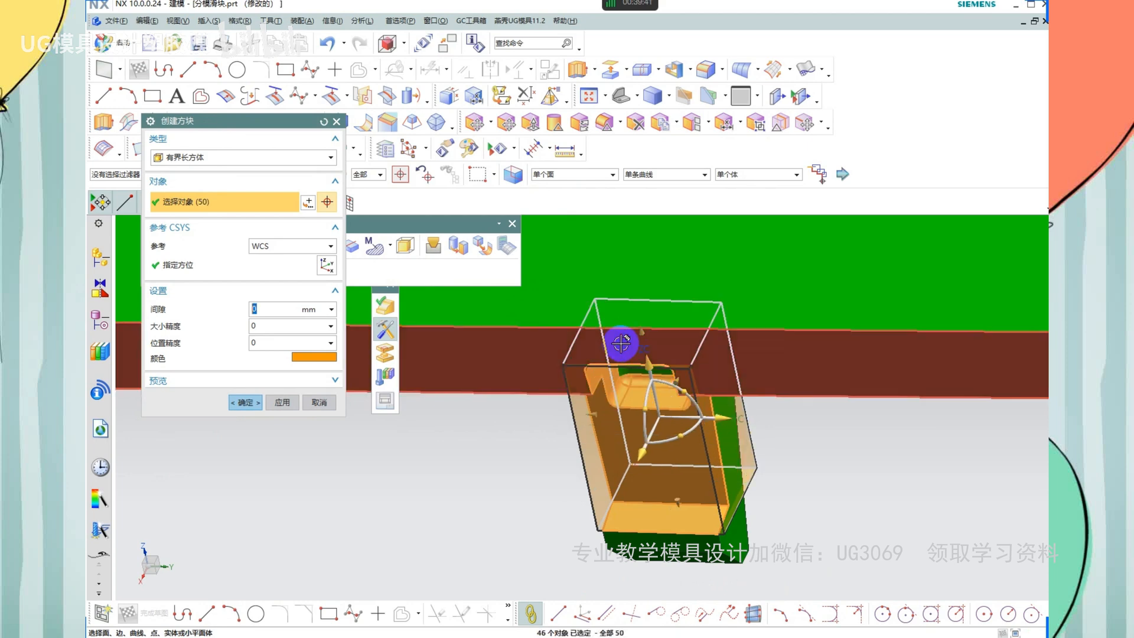
scroll(644, 378, down, 3)
scroll(632, 384, up, 3)
Extend the box's front face well outward beyond the product's edge and create the block
drag(624, 396, 485, 584)
scroll(636, 341, down, 4)
drag(607, 430, 549, 514)
middle_click(643, 372)
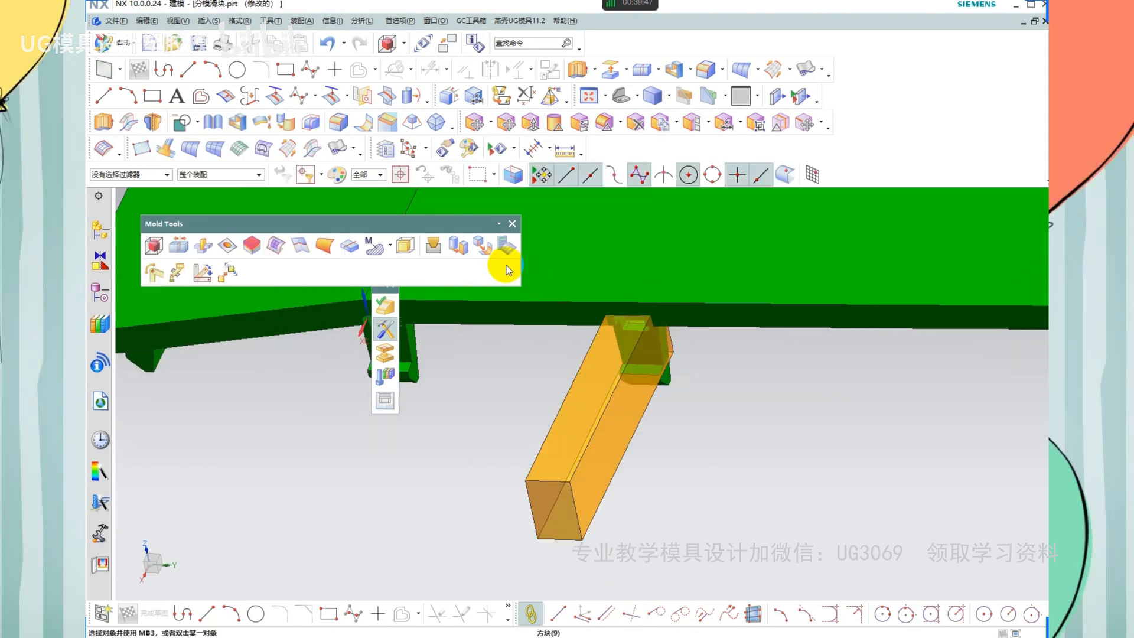
Close the Mold Tools and Mold Wizard toolbars and inspect how the new block encloses the clip
click(512, 224)
click(389, 285)
middle_drag(525, 316, 601, 326)
scroll(602, 354, down, 5)
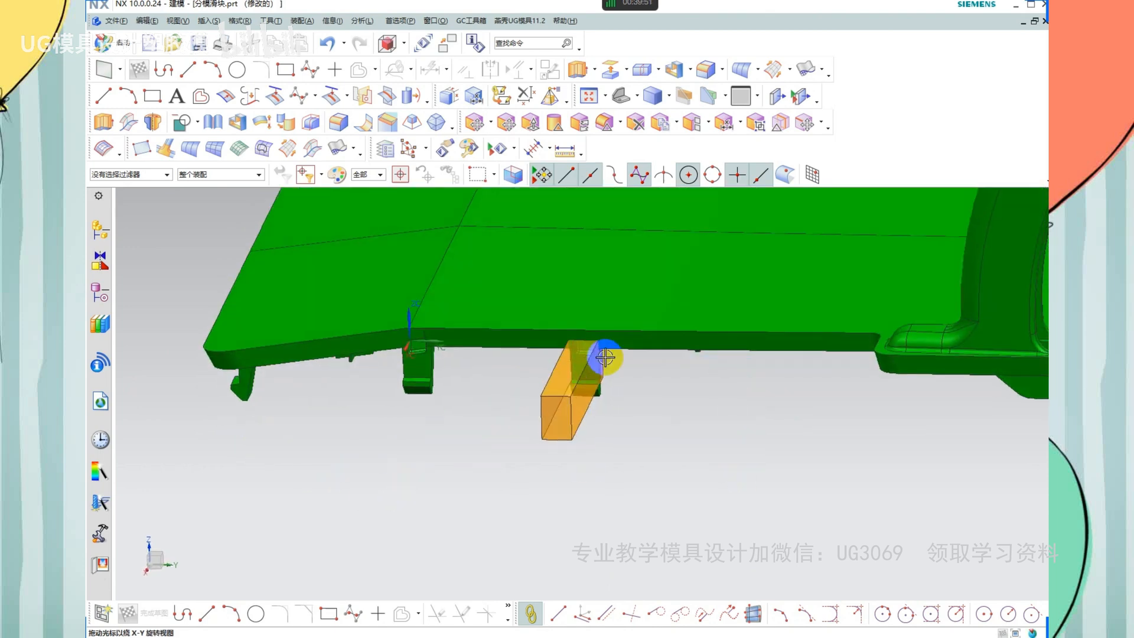
scroll(709, 360, down, 2)
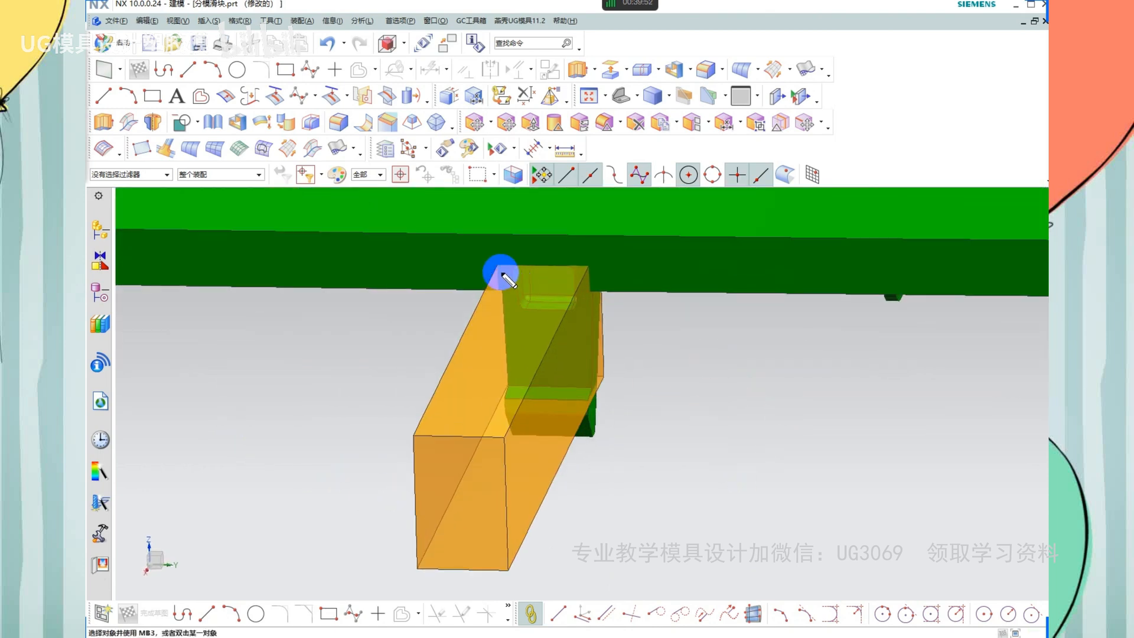
scroll(516, 299, up, 5)
scroll(520, 292, down, 2)
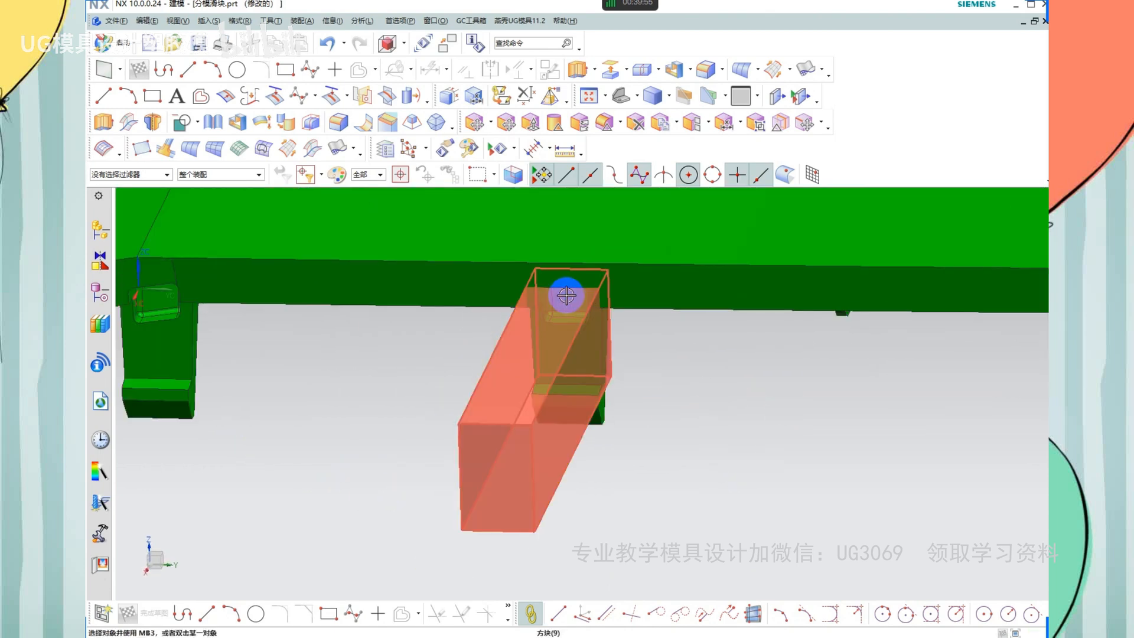
Isolate the upper and lower mould blocks by hiding the green product and the small slider block
scroll(569, 291, down, 3)
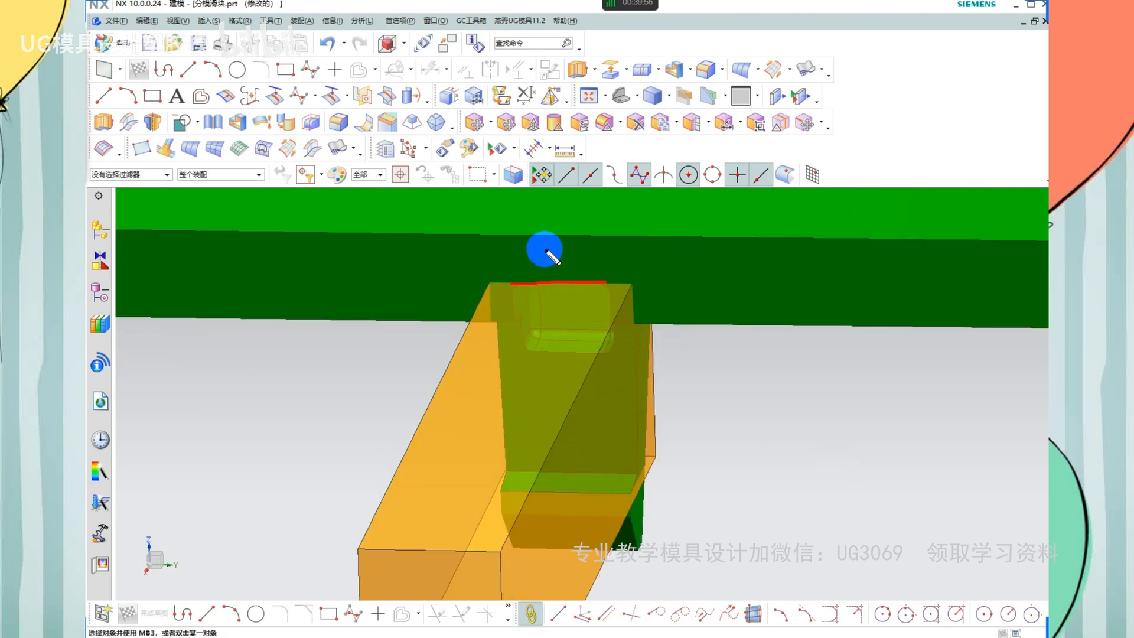
drag(477, 234, 597, 239)
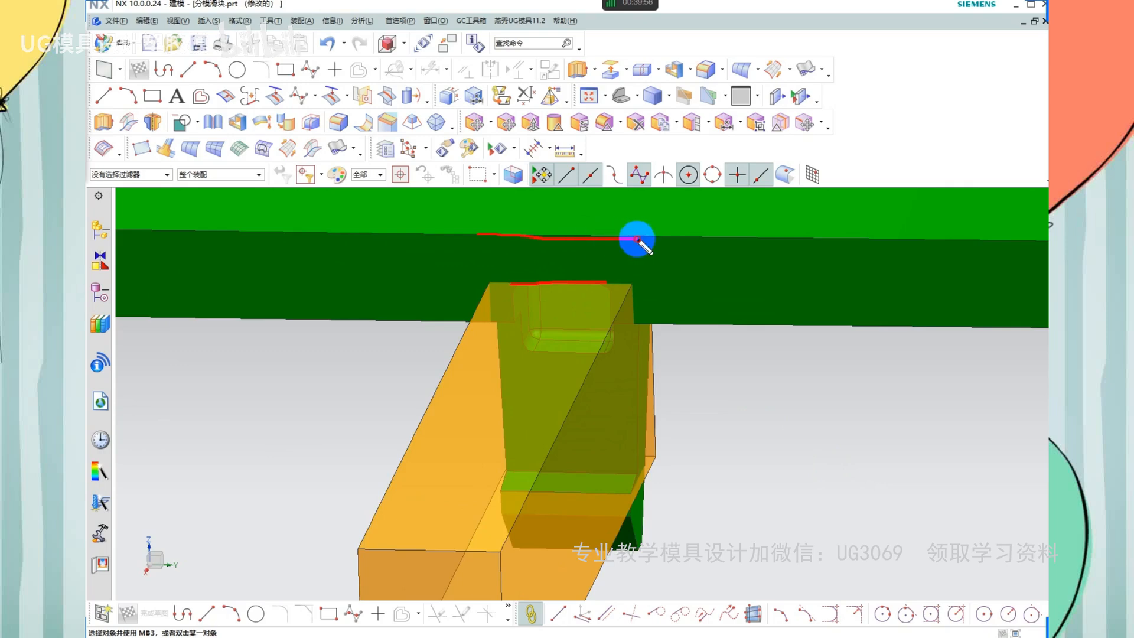
mouse_move(632, 240)
middle_down()
mouse_move(583, 286)
mouse_move(640, 347)
mouse_move(617, 357)
mouse_move(645, 420)
mouse_move(547, 363)
mouse_move(584, 392)
middle_up()
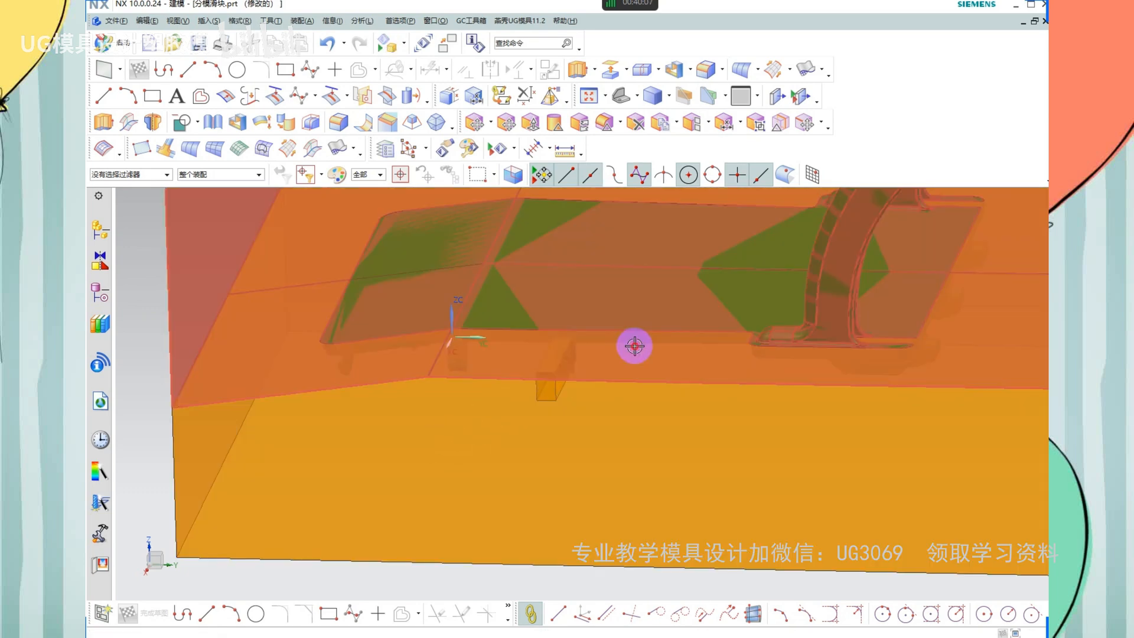
click(635, 348)
click(570, 405)
key(ctrl+b)
key(ctrl+shift+b)
scroll(514, 400, down, 2)
scroll(654, 404, down, 2)
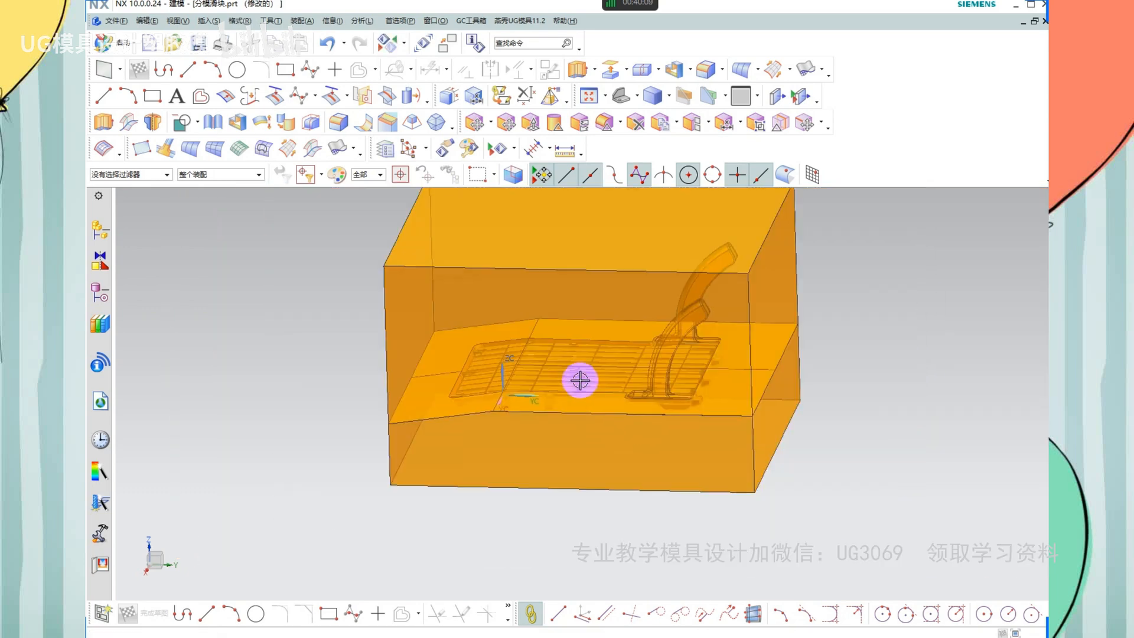
middle_drag(580, 380, 528, 253)
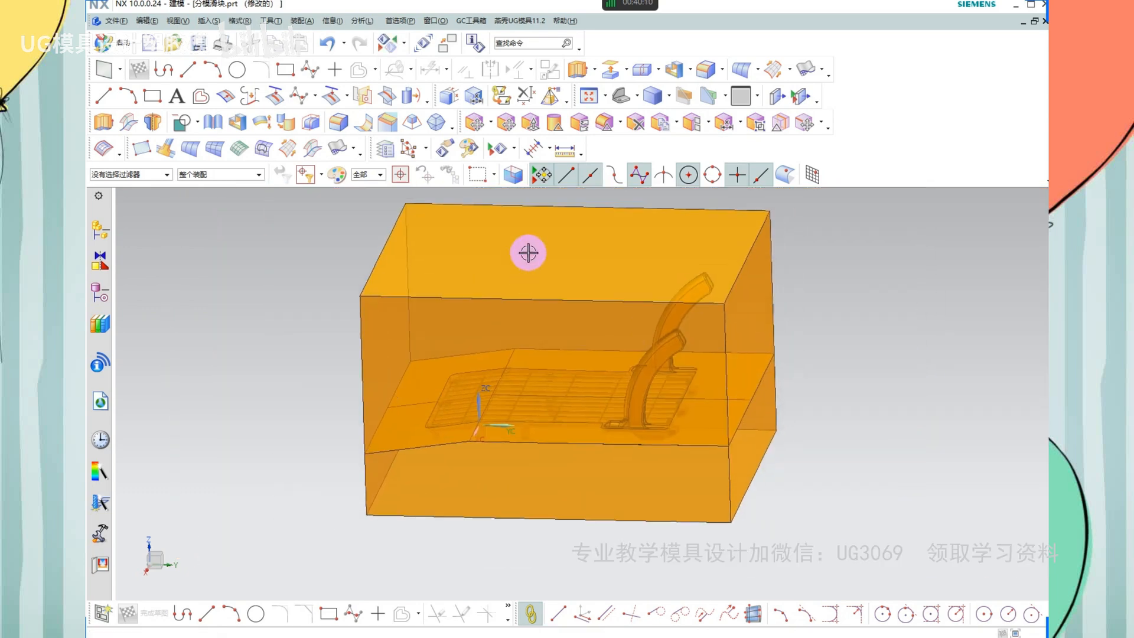
Apply random solid-body colouring to the displayed mould blocks until the upper and lower blocks have clearly different colours
click(521, 21)
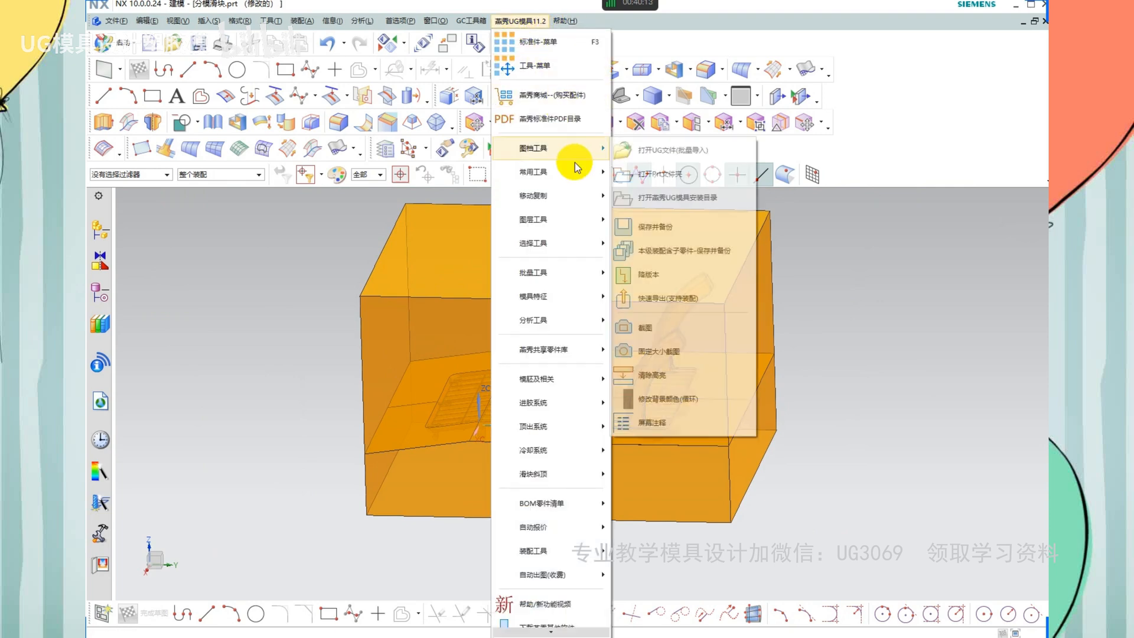
mouse_move(572, 170)
click(661, 305)
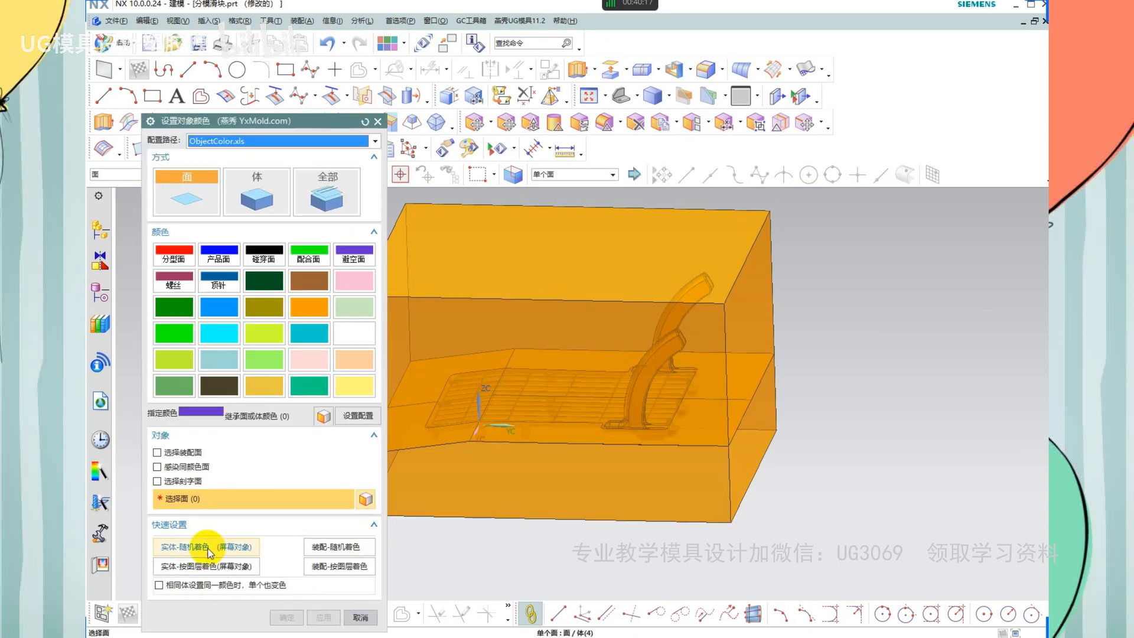
click(201, 552)
click(196, 548)
click(194, 546)
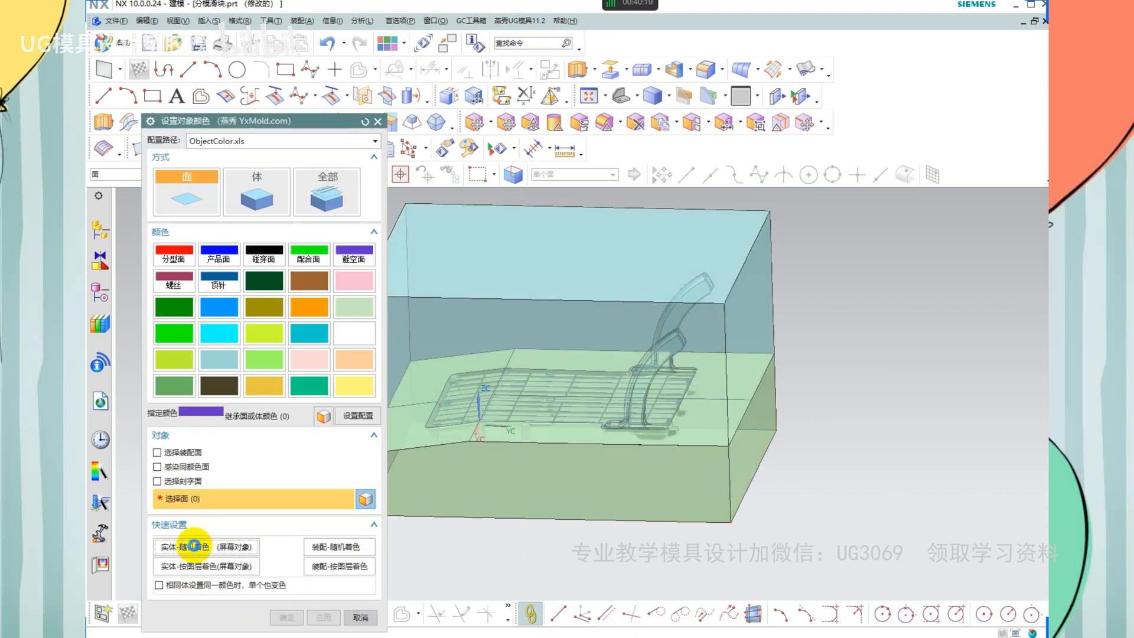
click(206, 549)
click(208, 550)
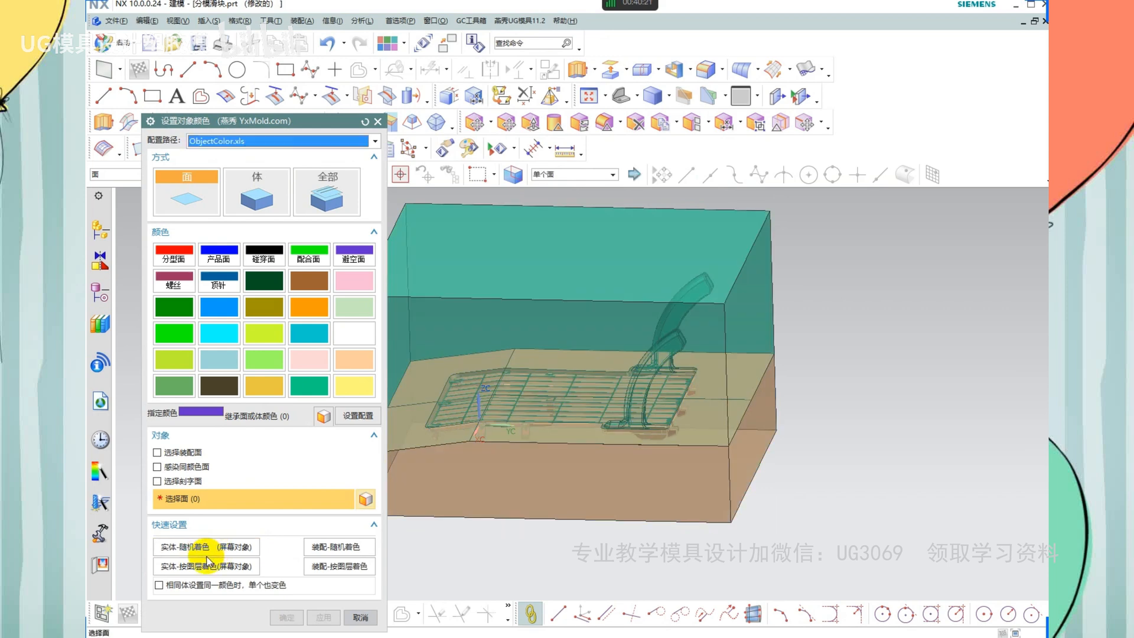
key(Escape)
Hide the upper mould block and show the lower mould block together with the product and the slider block
scroll(516, 472, up, 2)
click(527, 482)
key(ctrl+b)
key(ctrl+shift+b)
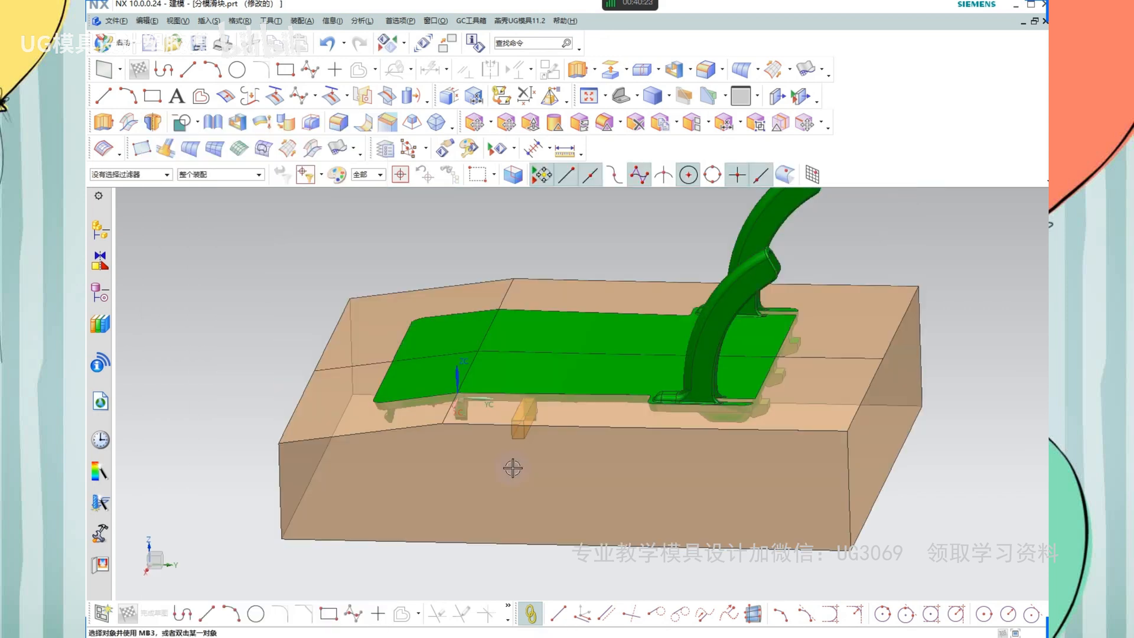
scroll(570, 367, up, 5)
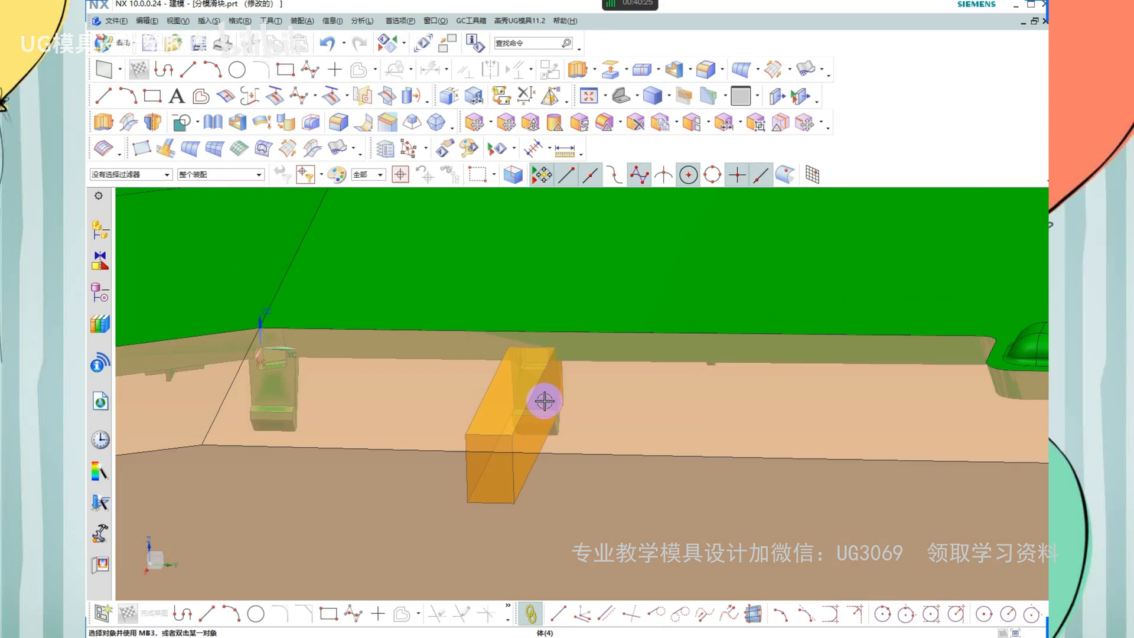
Replace the slider block's outer end face with the lower mould block's outer side face
middle_drag(544, 401, 557, 463)
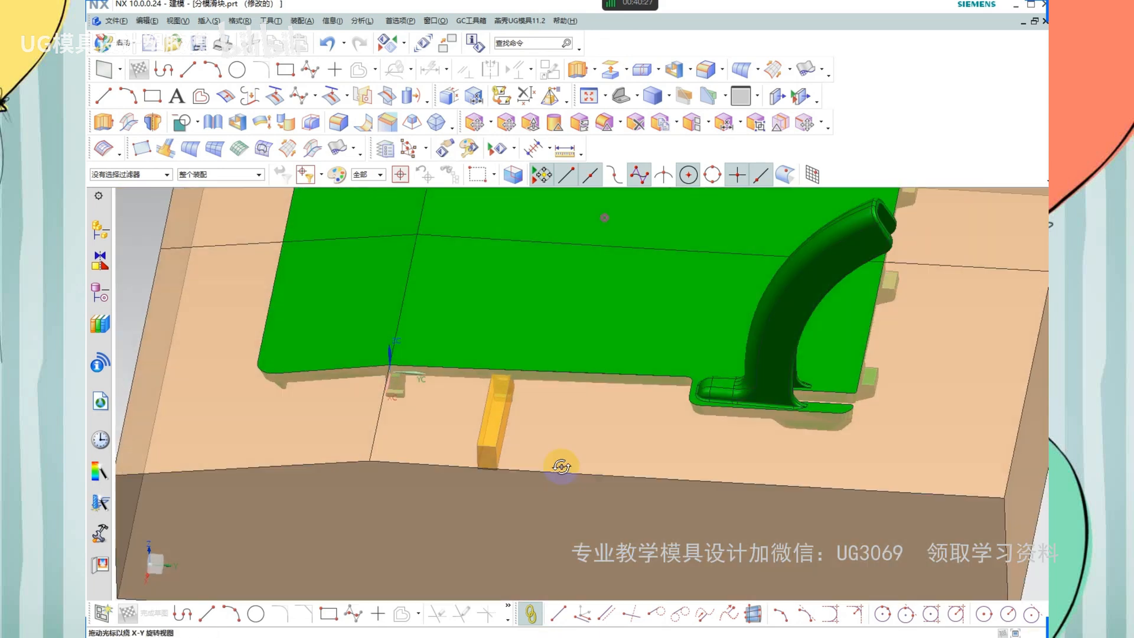
scroll(591, 460, down, 3)
key(F8)
scroll(561, 392, up, 6)
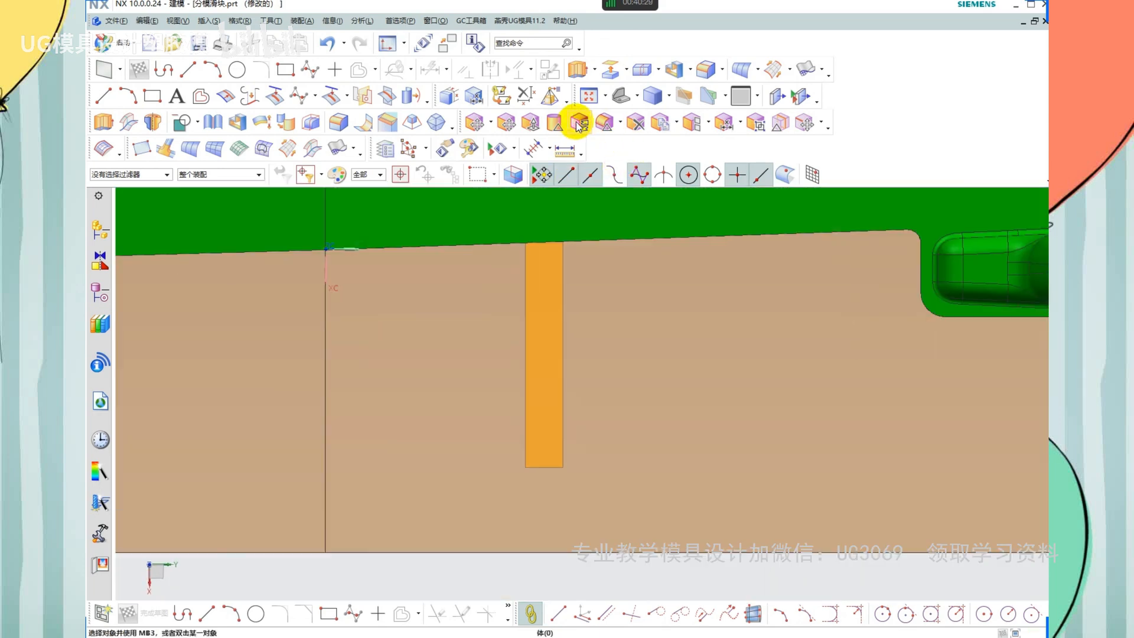
click(578, 122)
click(617, 482)
middle_drag(617, 482, 585, 462)
click(585, 463)
middle_click(577, 471)
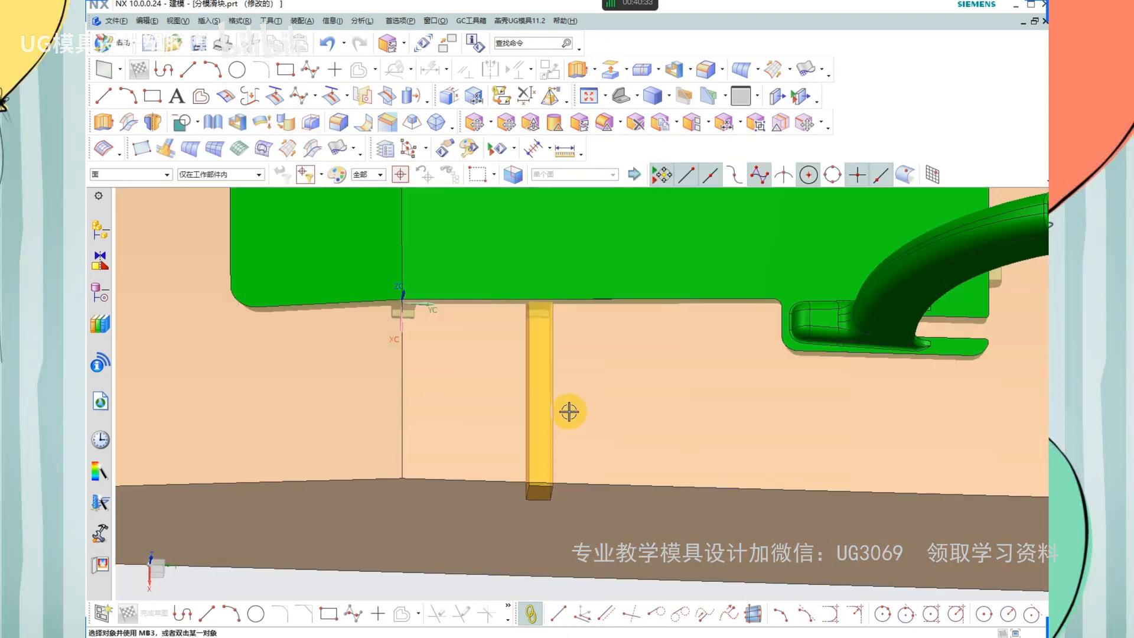
Measure the distance between the slider block's top edge and the lower mould block's parting-surface edge at the outer end
middle_drag(587, 395, 587, 334)
scroll(570, 472, up, 3)
key(F8)
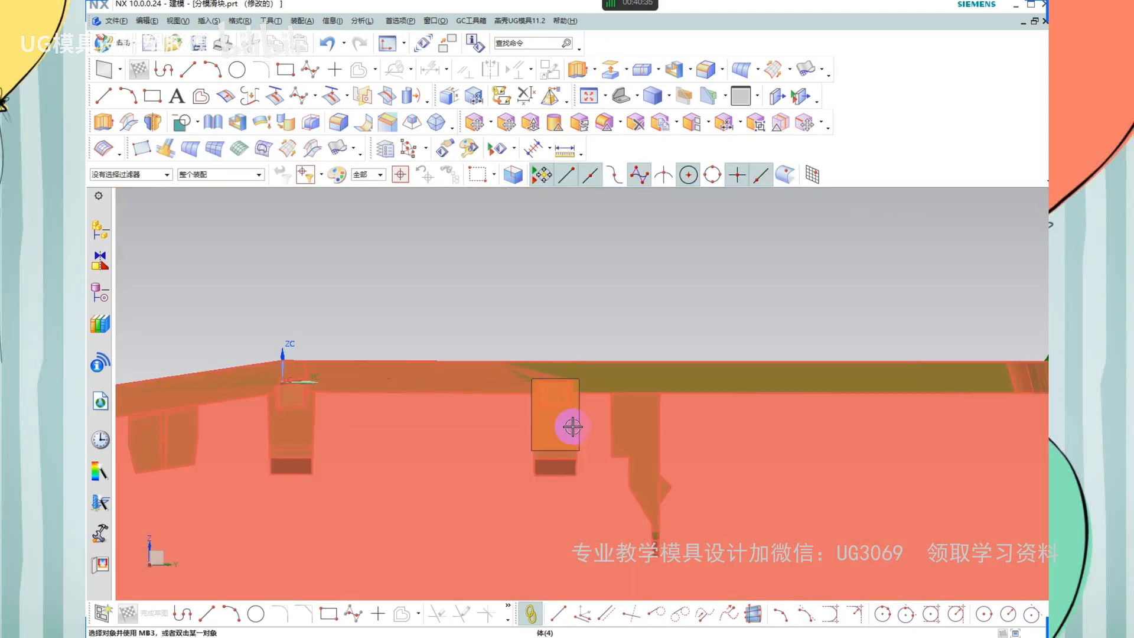
scroll(573, 427, up, 3)
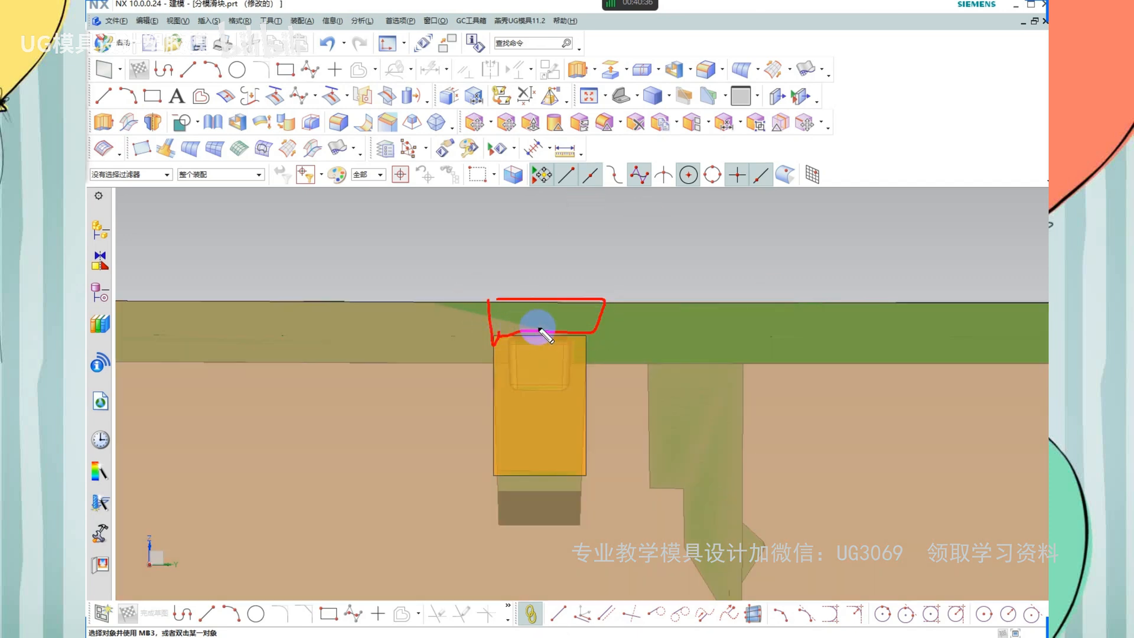
scroll(538, 329, down, 2)
scroll(579, 278, up, 3)
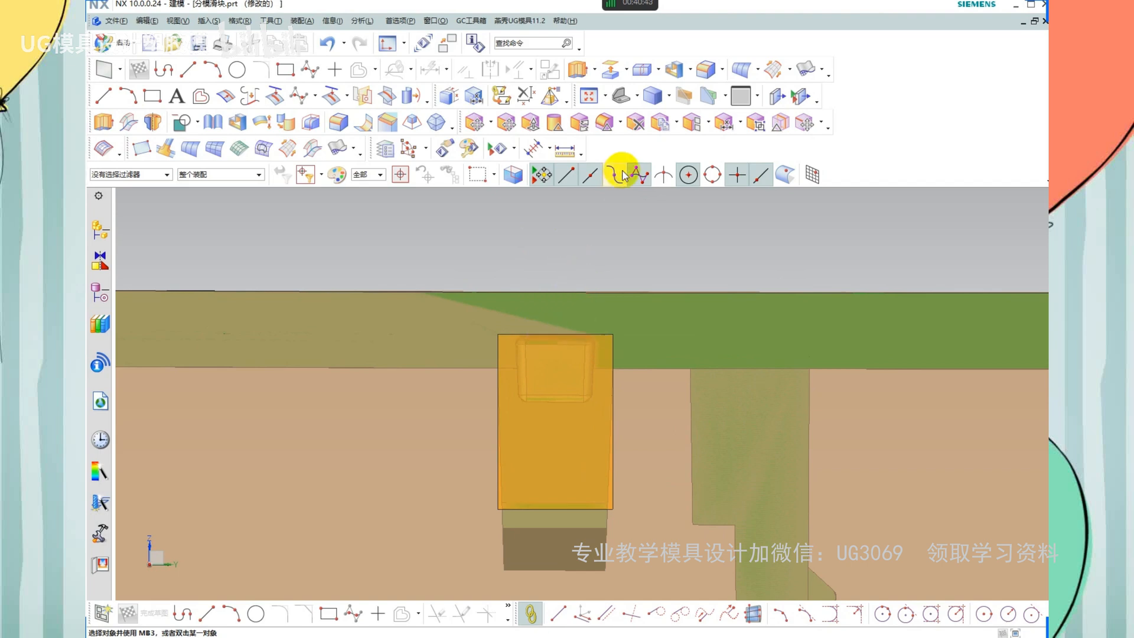
scroll(645, 347, down, 2)
middle_drag(645, 347, 518, 441)
click(518, 441)
click(473, 440)
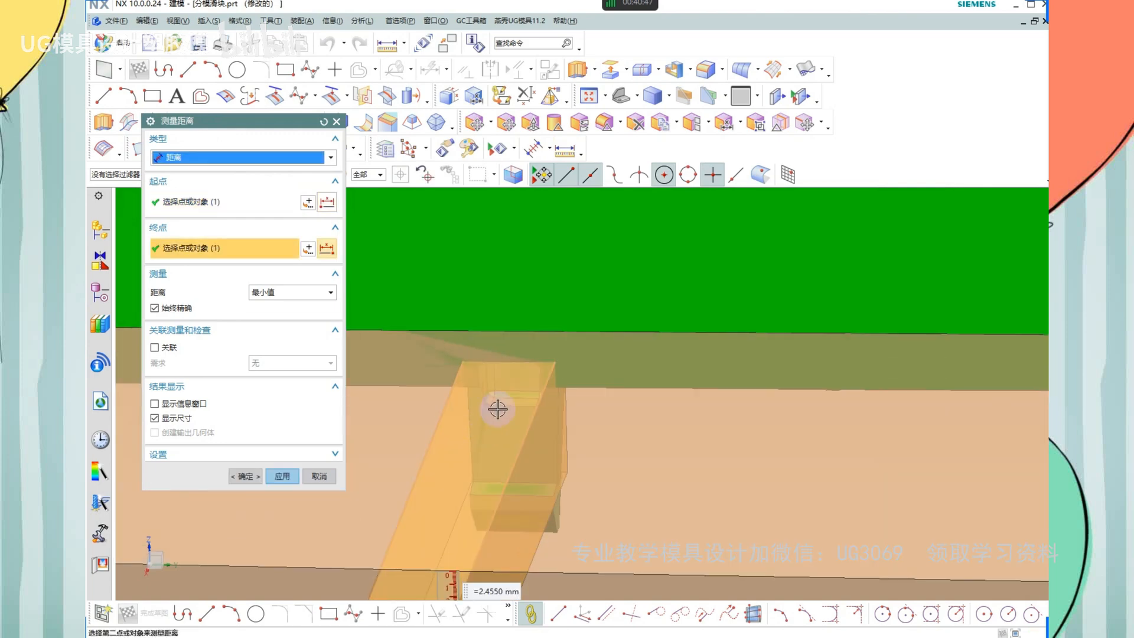
scroll(541, 435, down, 3)
scroll(553, 484, up, 3)
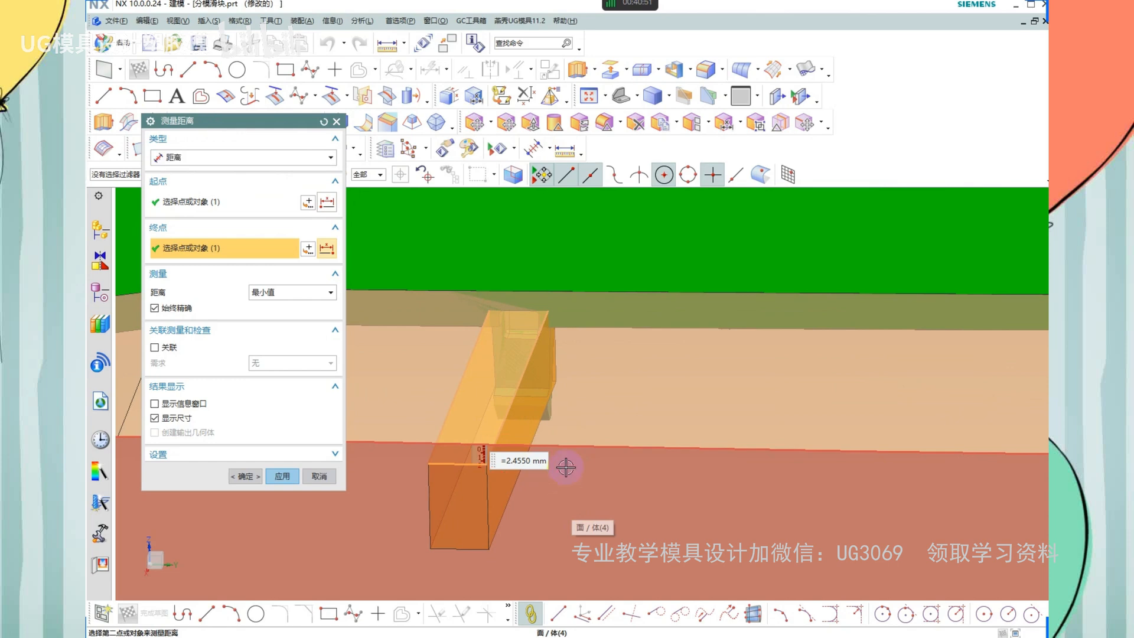
middle_click(569, 435)
Replace the slider block's top face with the lower mould block's parting surface, using an offset of 0 mm
middle_drag(569, 435, 695, 412)
scroll(597, 402, down, 5)
scroll(658, 397, up, 3)
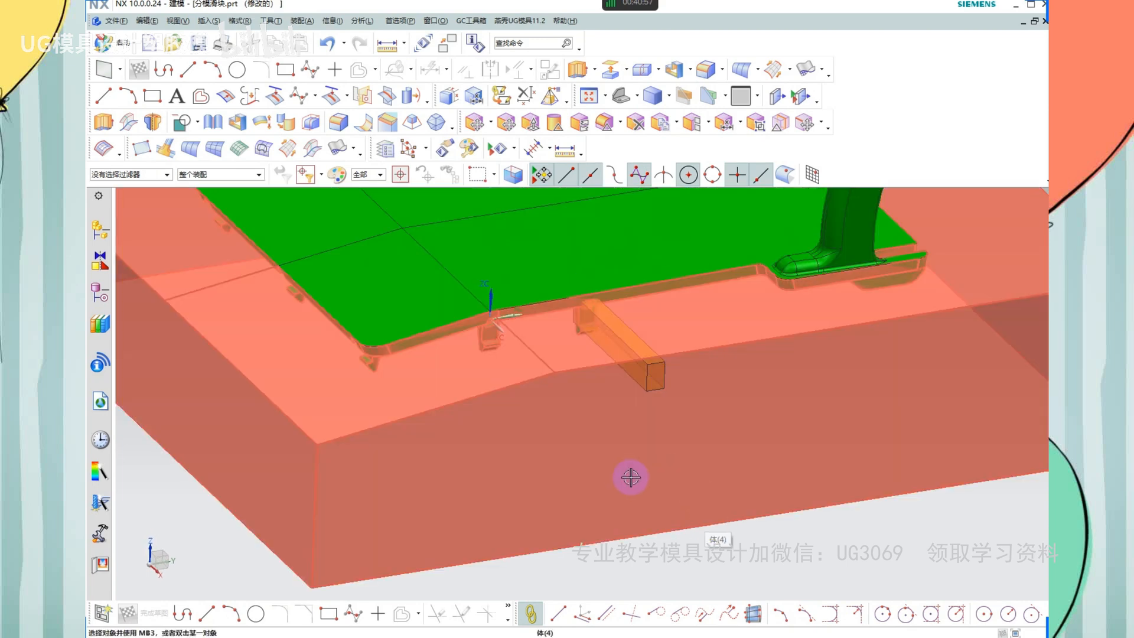
scroll(756, 519, up, 2)
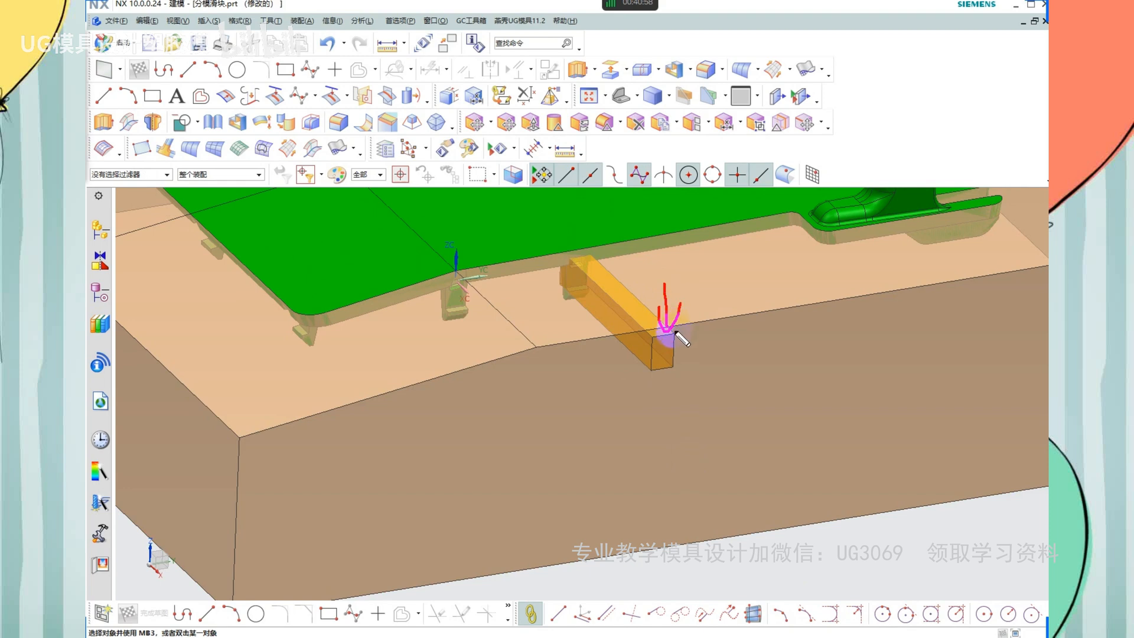
click(660, 357)
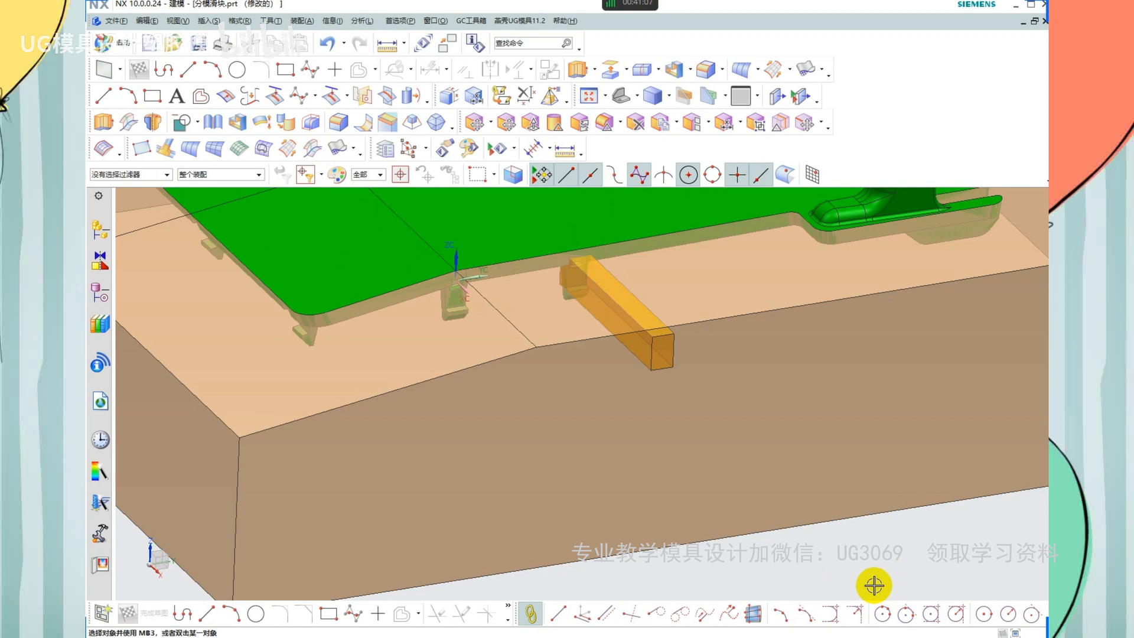
scroll(626, 259, up, 2)
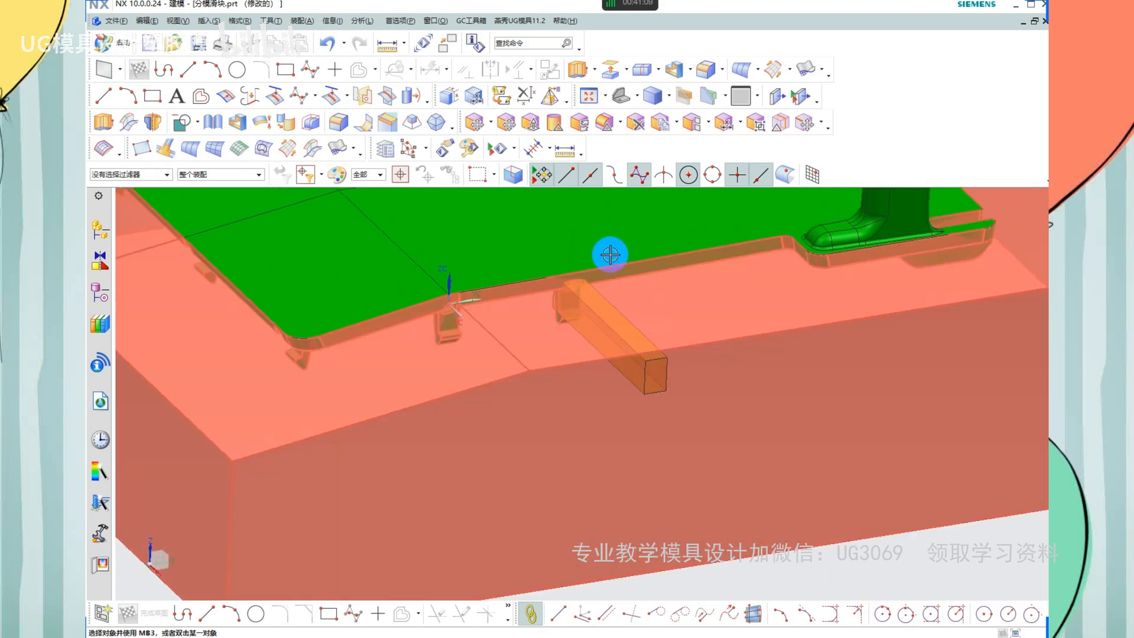
click(582, 122)
scroll(633, 316, up, 2)
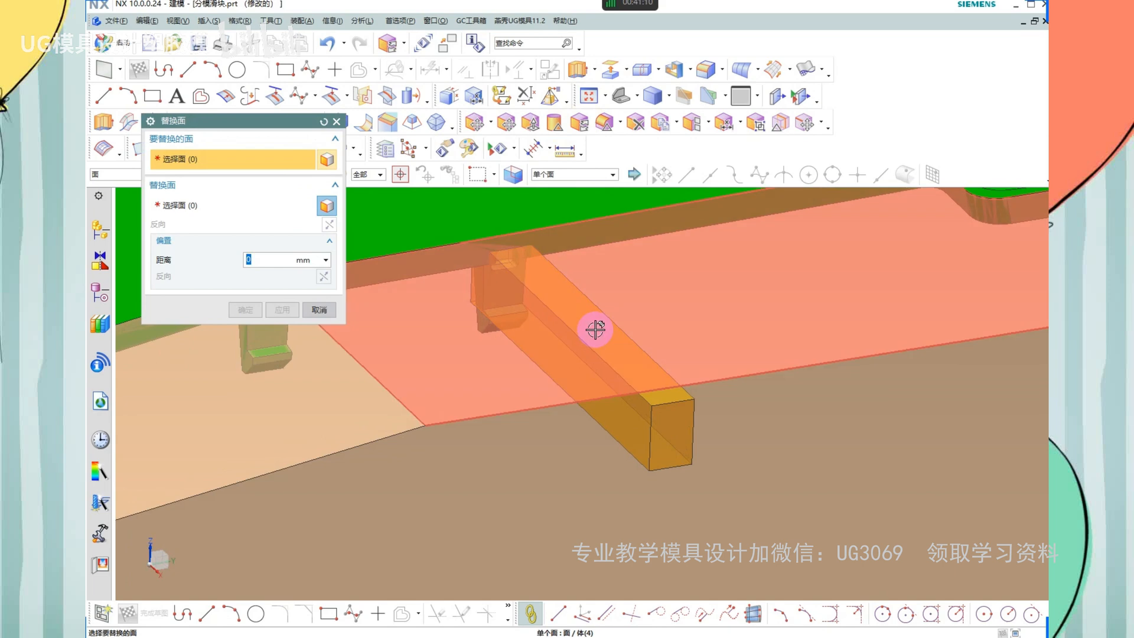
click(625, 366)
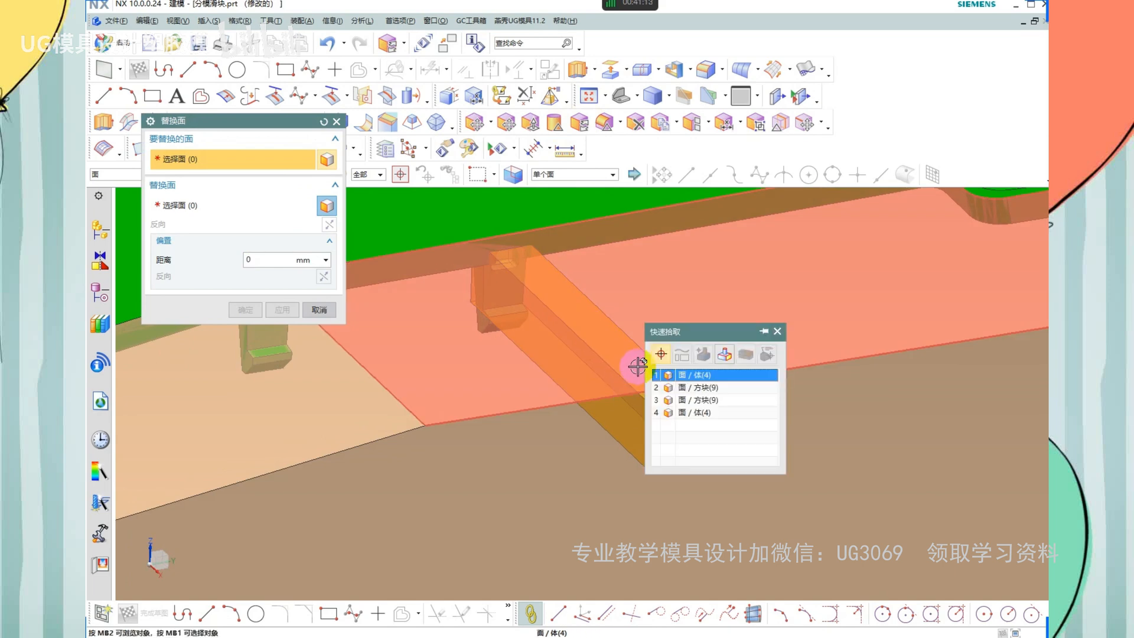
click(656, 385)
scroll(603, 320, down, 2)
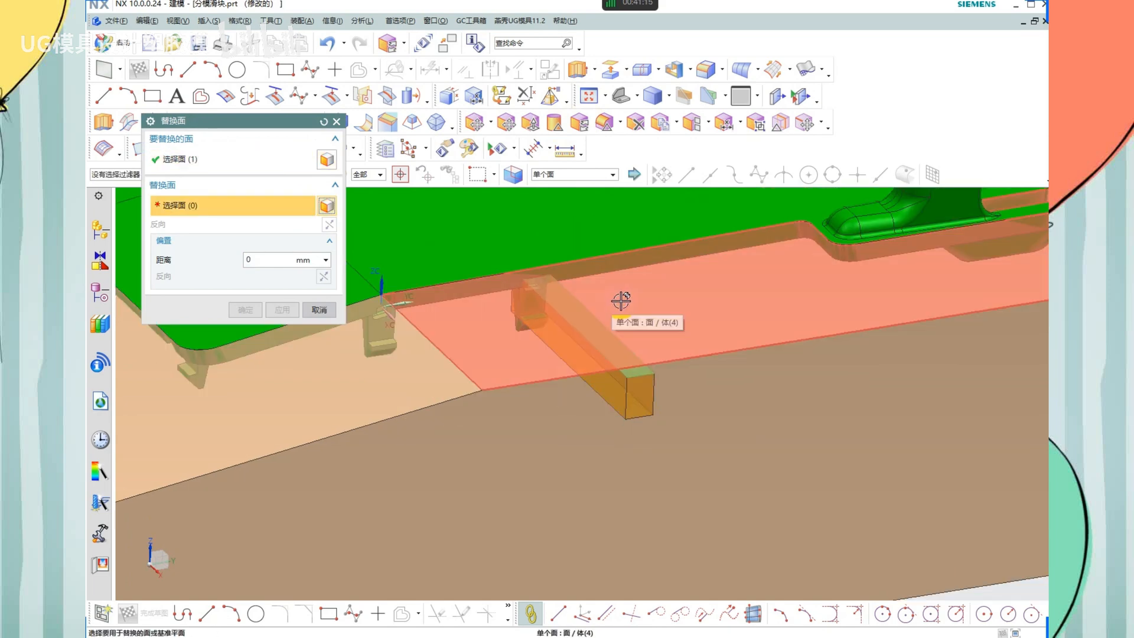
click(620, 300)
scroll(650, 331, up, 3)
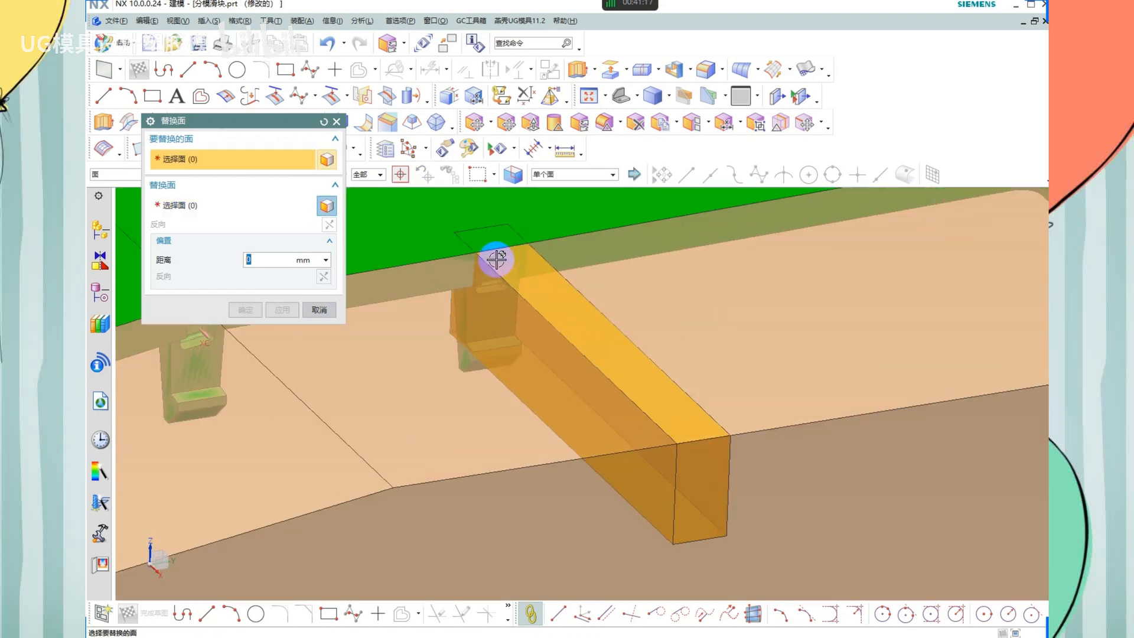
middle_click(493, 253)
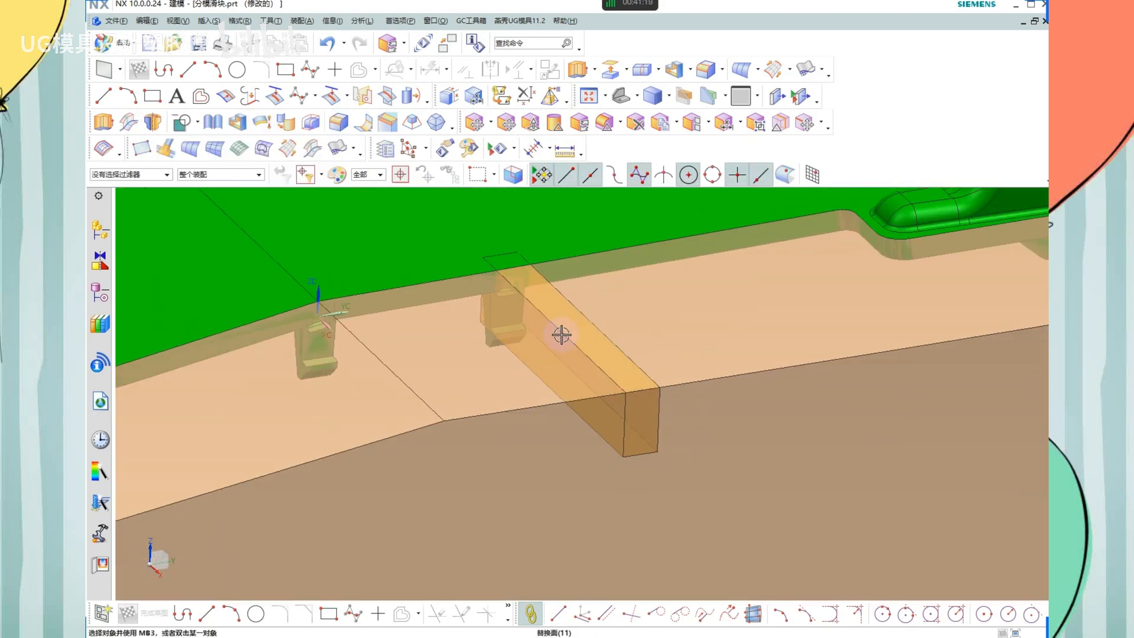
Hide the lower mould block so only the product and the slider block stay displayed
key(v)
key(ctrl+a)
middle_click(516, 263)
click(583, 341)
key(ctrl+b)
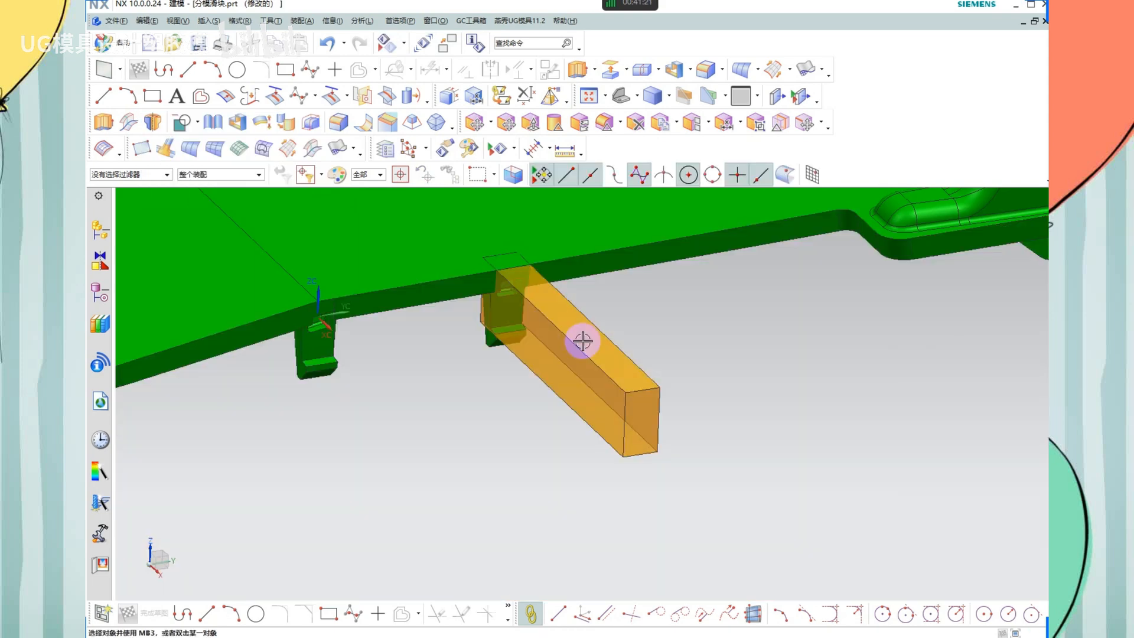
middle_drag(583, 341, 500, 359)
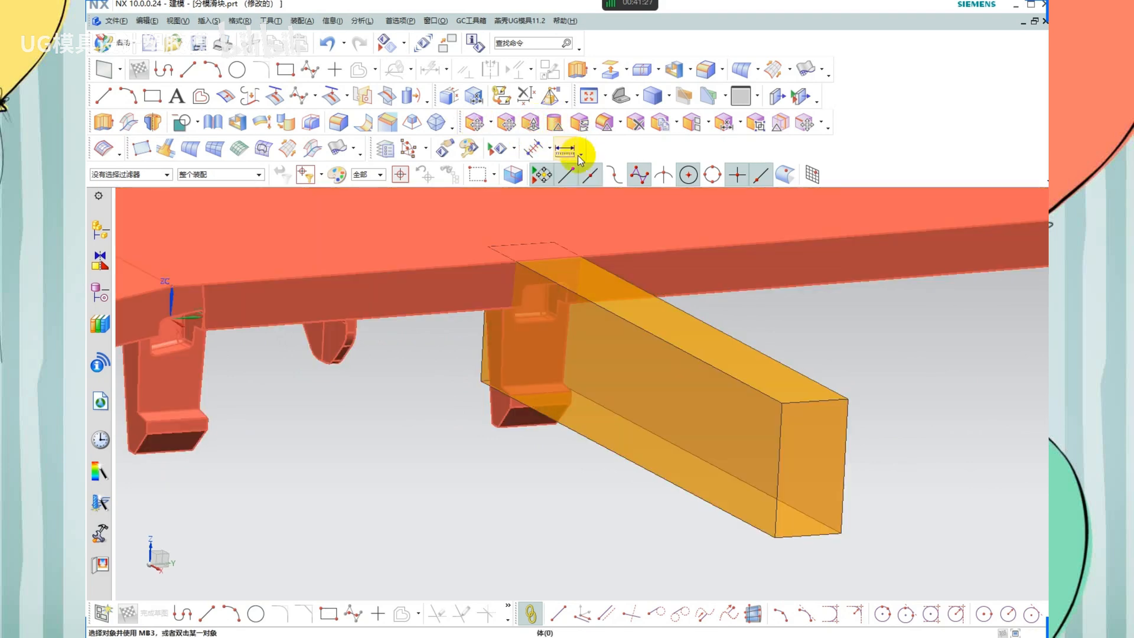
click(581, 124)
scroll(552, 334, up, 3)
click(460, 345)
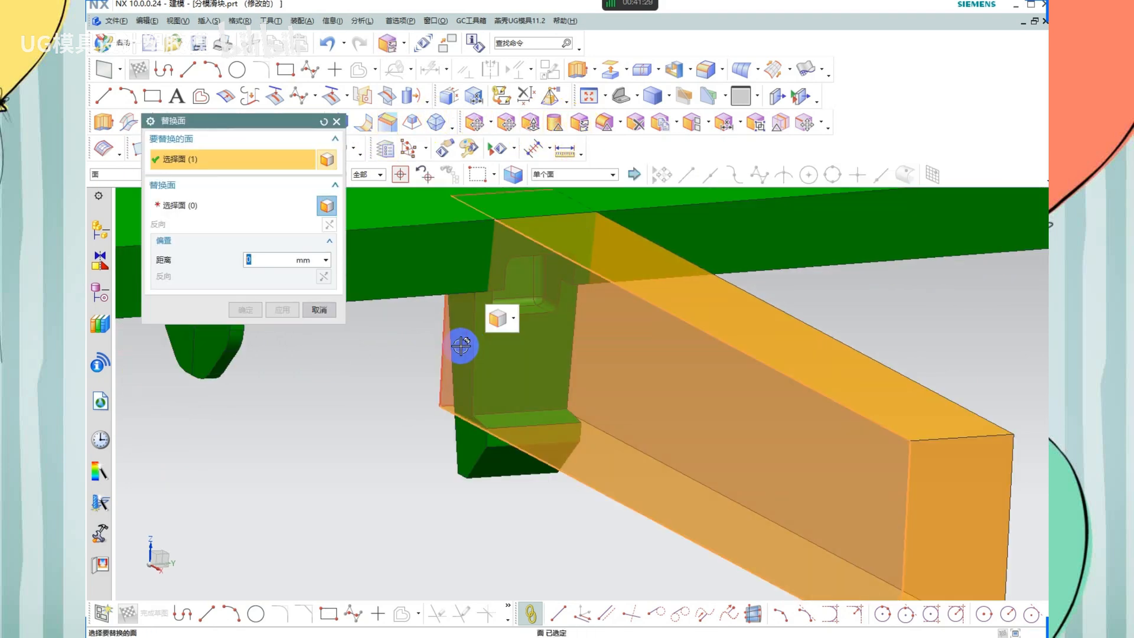
shift+click(505, 379)
middle_click(499, 322)
scroll(490, 312, up, 2)
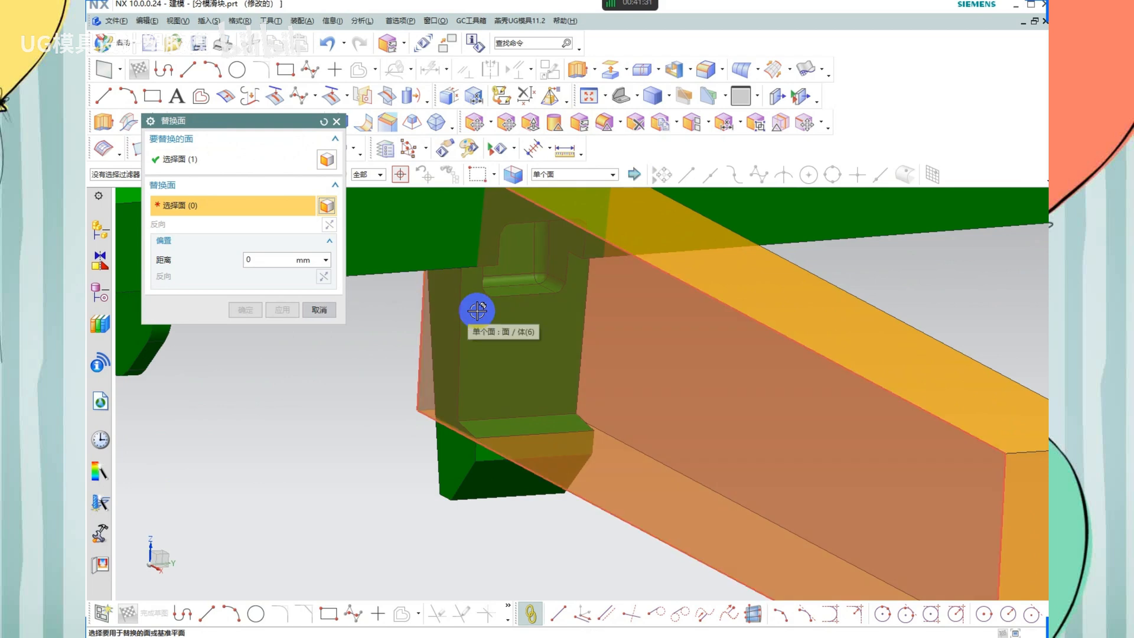
click(506, 311)
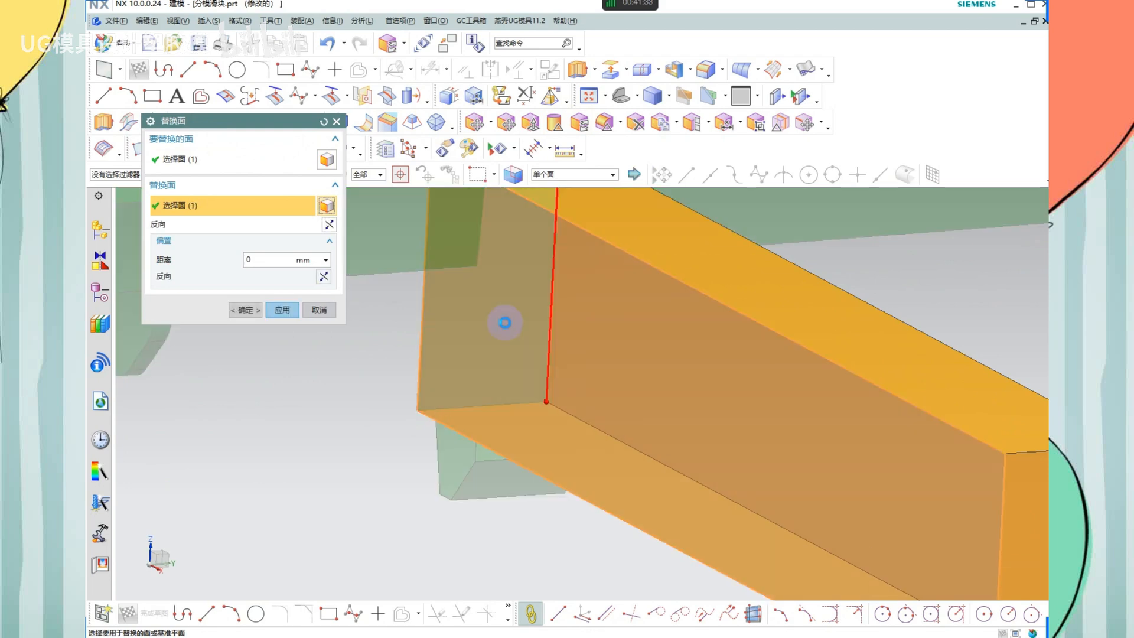
key(Escape)
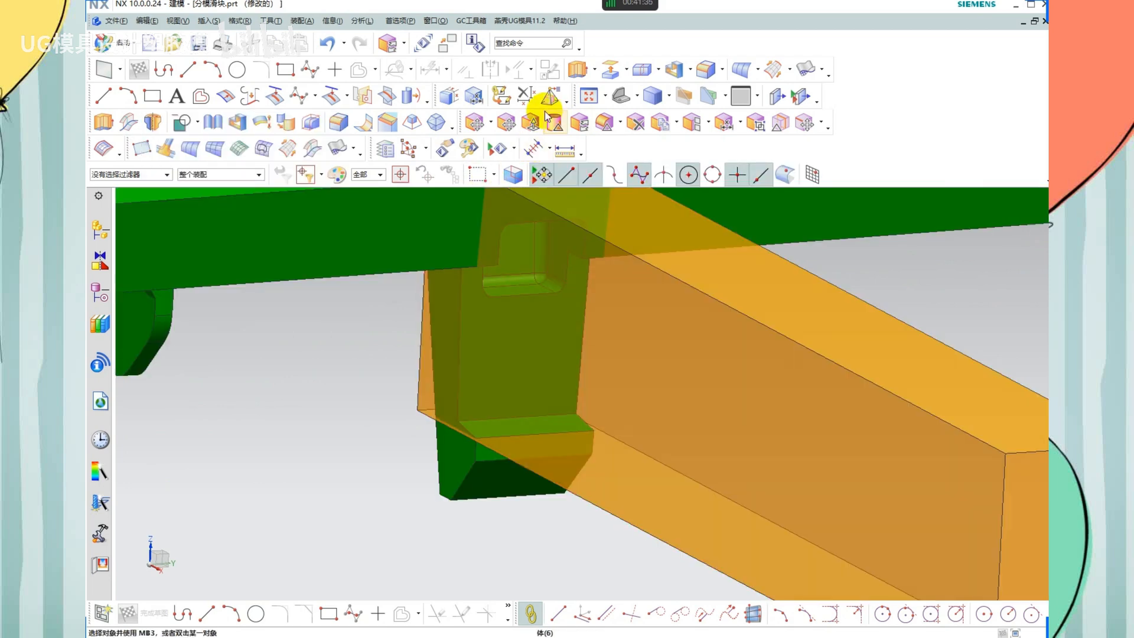
Replace the slider block's inner end face with the outer flat face of the product's clip, using an offset of 0 mm
click(580, 124)
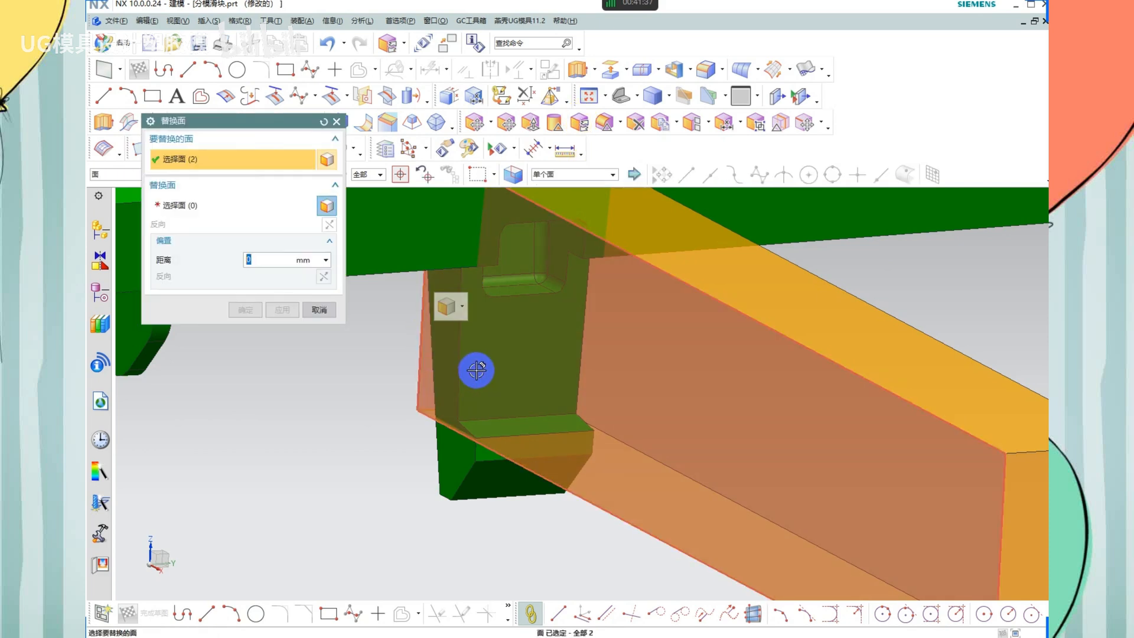
middle_click(453, 342)
scroll(473, 333, down, 3)
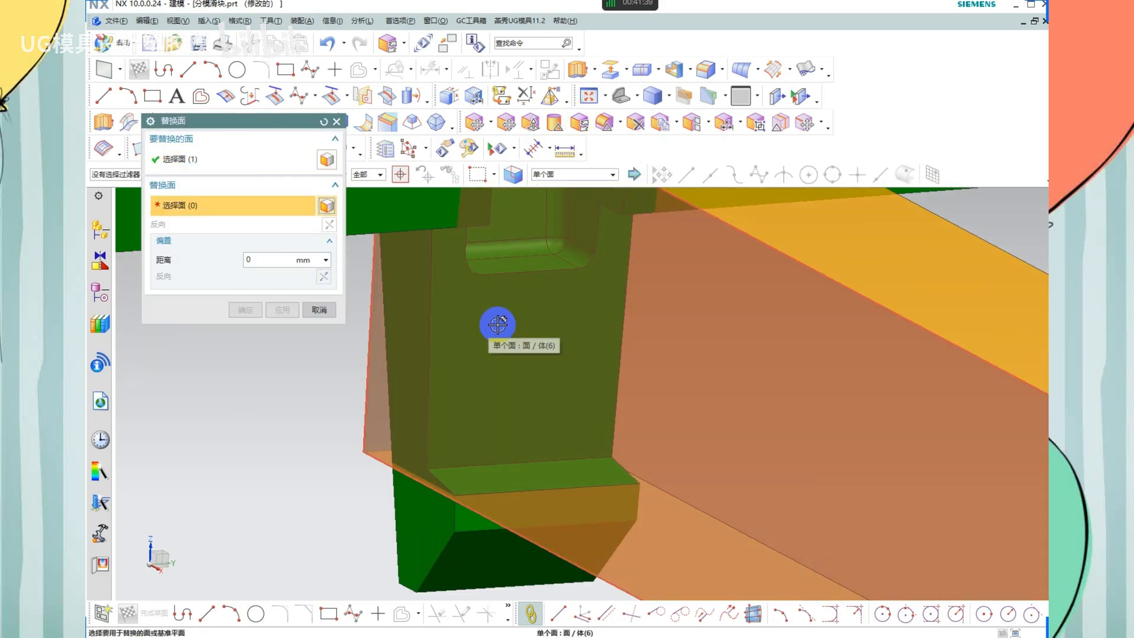
click(497, 324)
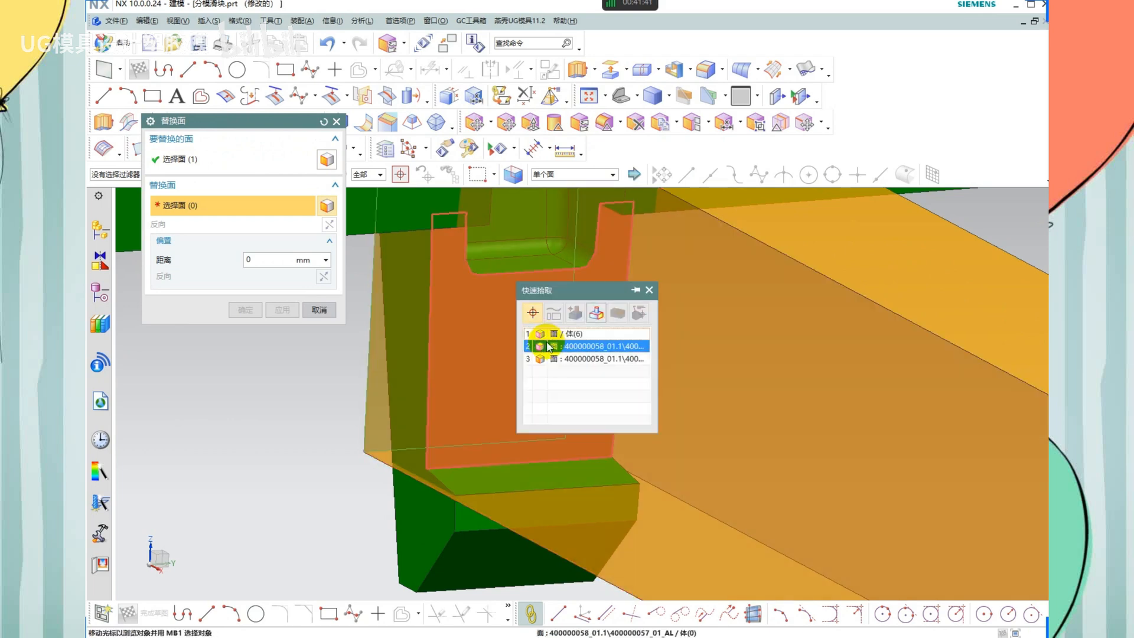
click(540, 347)
scroll(520, 342, up, 5)
scroll(514, 334, down, 3)
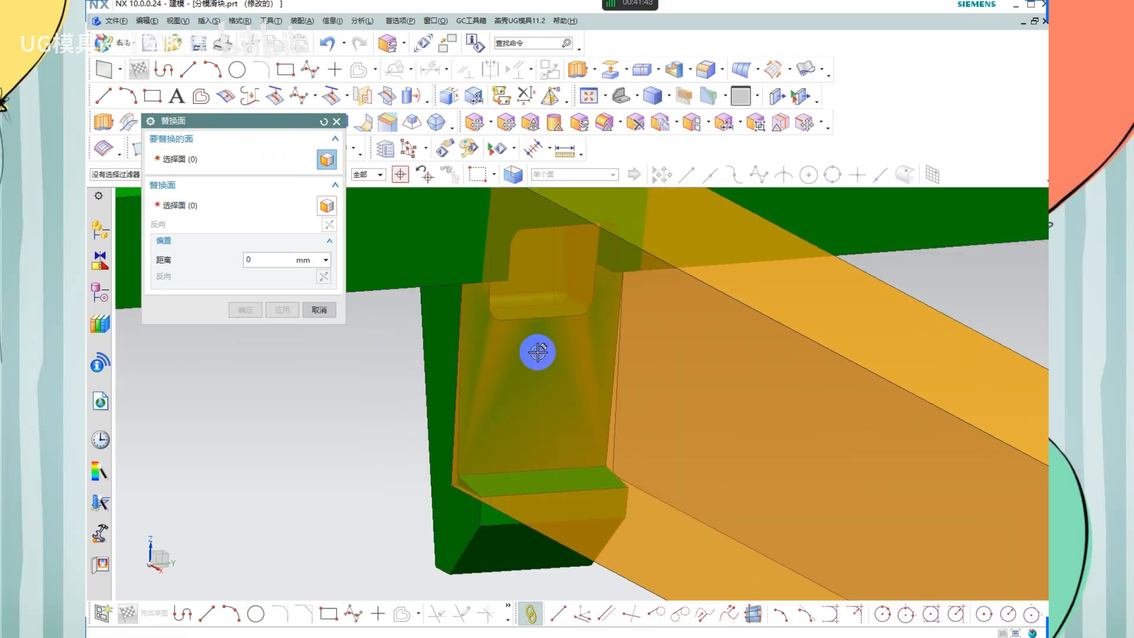
middle_click(496, 341)
scroll(496, 366, up, 5)
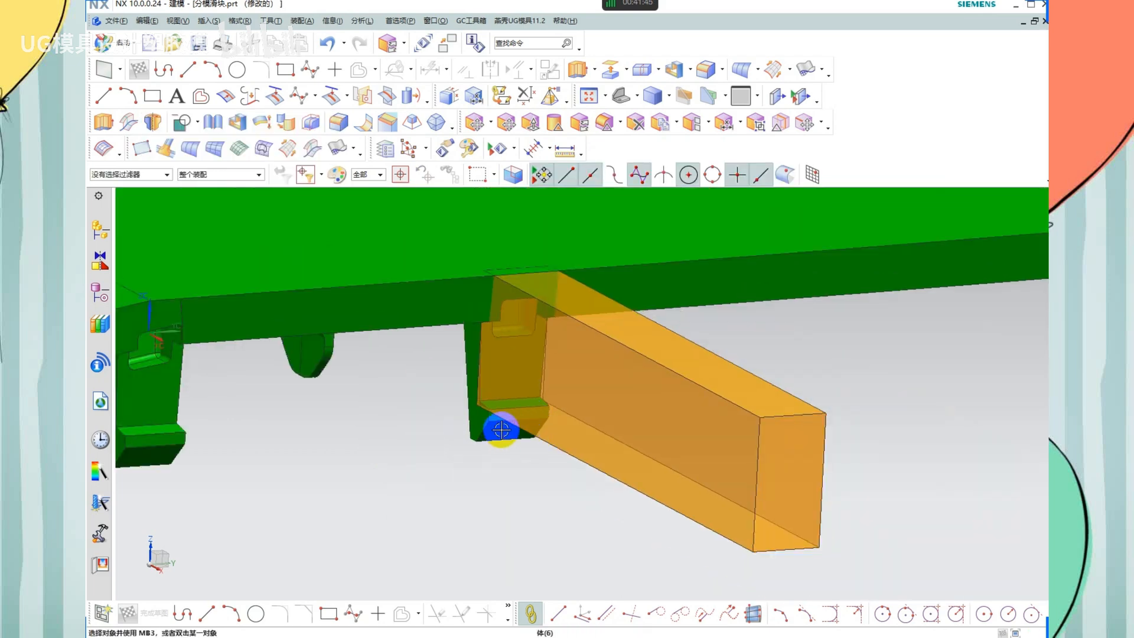
Subtract the product from the slider block while keeping the product as the tool body
middle_drag(504, 419, 501, 348)
scroll(544, 384, down, 4)
mouse_move(382, 434)
middle_down()
mouse_move(322, 398)
mouse_move(388, 375)
mouse_move(411, 383)
mouse_move(418, 339)
mouse_move(577, 309)
middle_up()
click(177, 124)
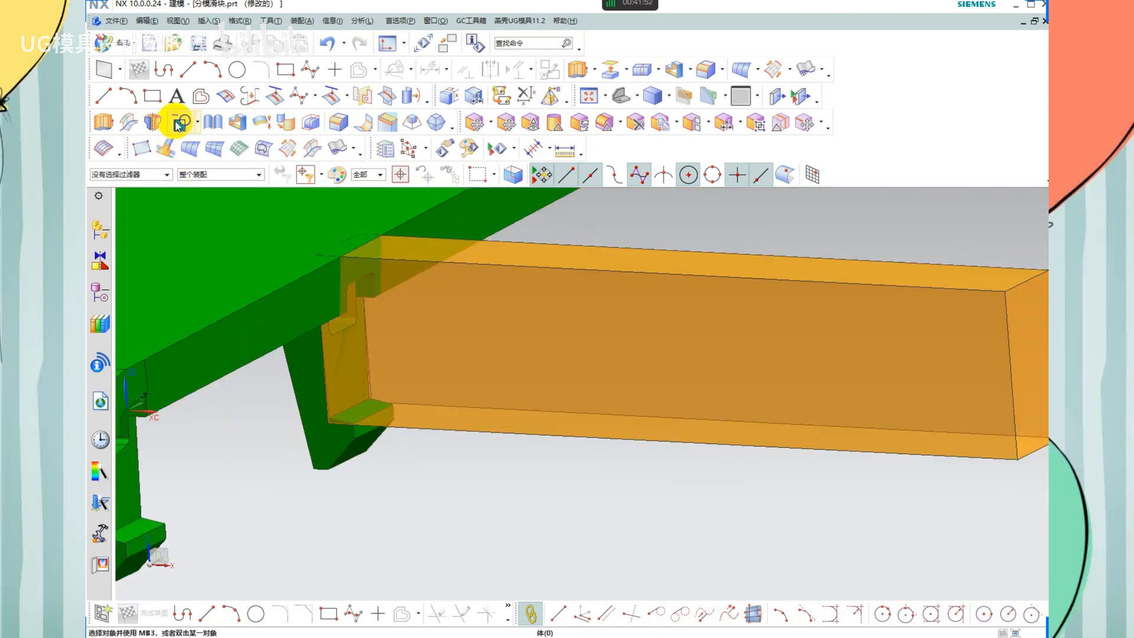
click(484, 327)
scroll(622, 349, up, 3)
scroll(458, 312, down, 2)
click(511, 343)
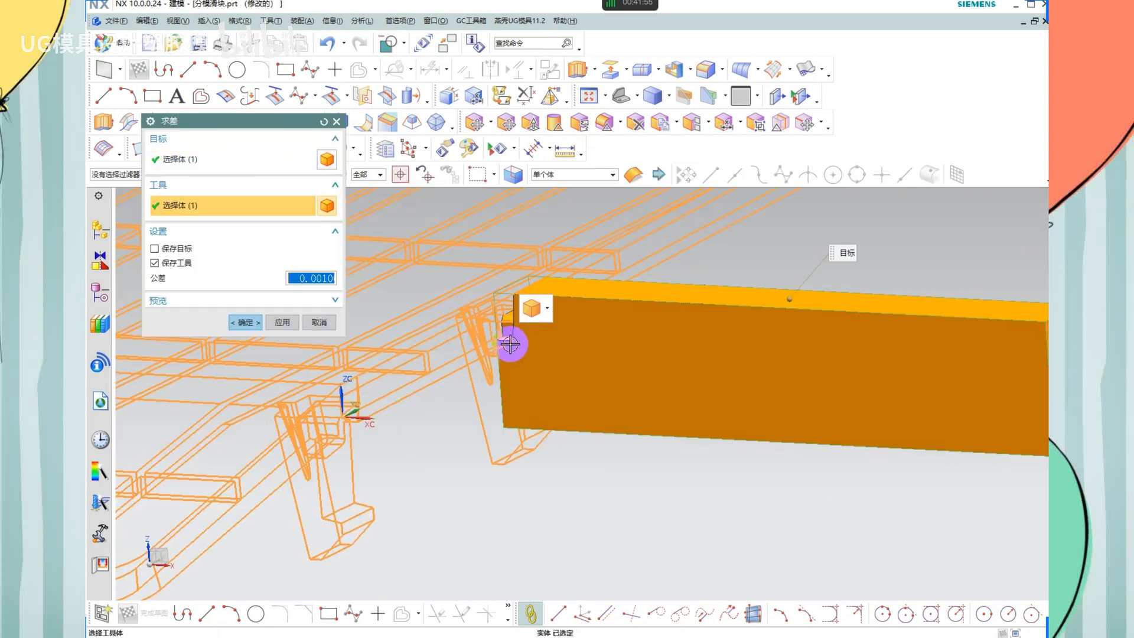
middle_click(538, 324)
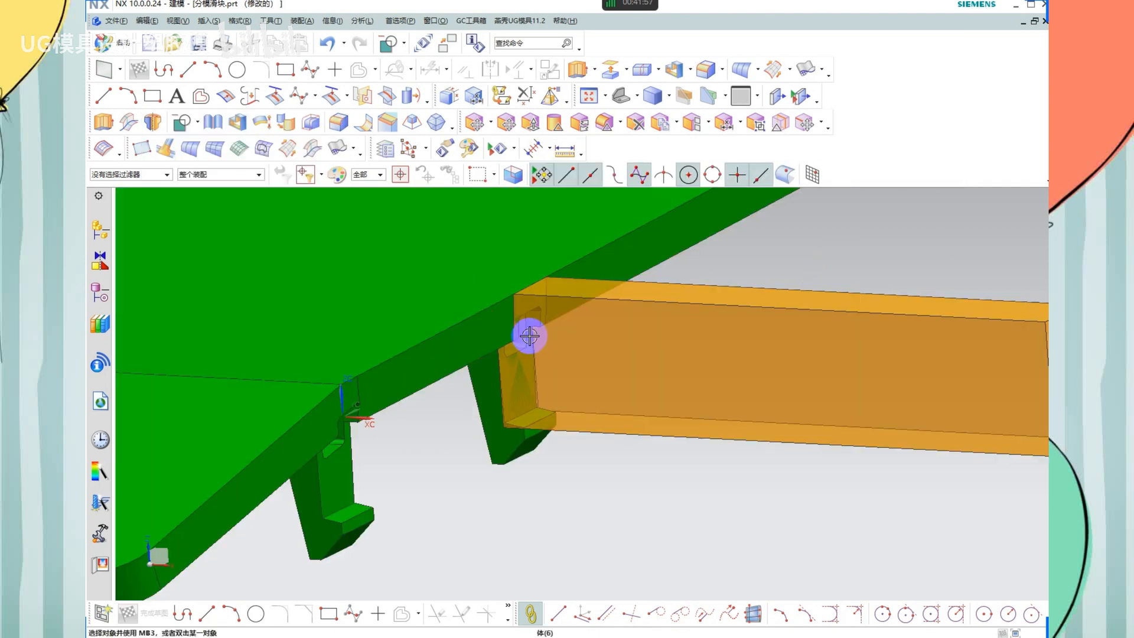
Remove the parameters from all displayed bodies after the slider block's cut
key(r)
key(ctrl+a)
middle_click(550, 327)
scroll(547, 335, up, 4)
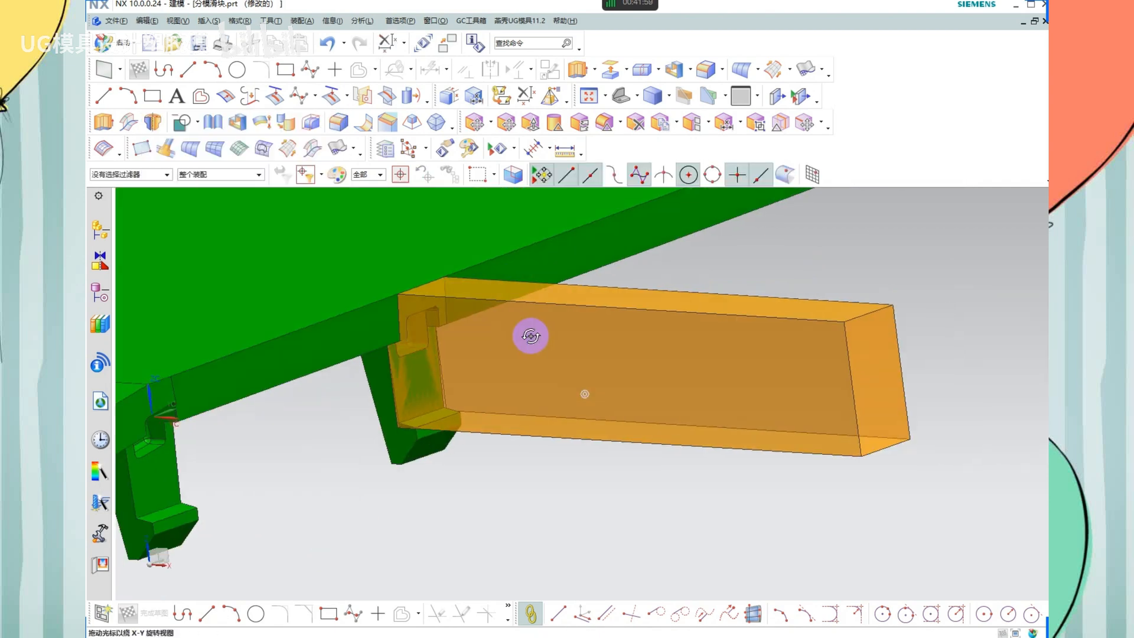
Hide the slider block to expose the recess at the root of the product's clip
middle_drag(604, 342, 551, 331)
scroll(505, 305, down, 4)
click(423, 289)
key(ctrl+b)
scroll(540, 320, down, 3)
scroll(520, 314, up, 4)
key(ctrl+shift+u)
shift+middle_drag(379, 366, 497, 377)
scroll(476, 334, down, 3)
click(476, 334)
key(ctrl+b)
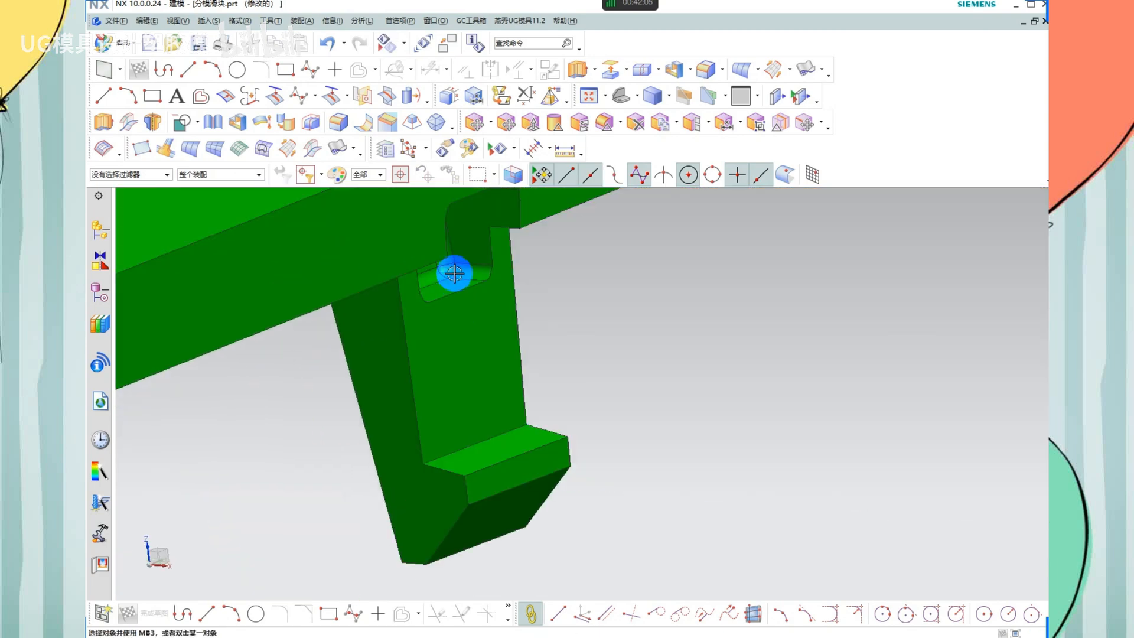
Create a bounding block around the recess at the clip's root, aligned to the WCS, with a small clearance
scroll(647, 396, up, 4)
middle_drag(577, 360, 561, 357)
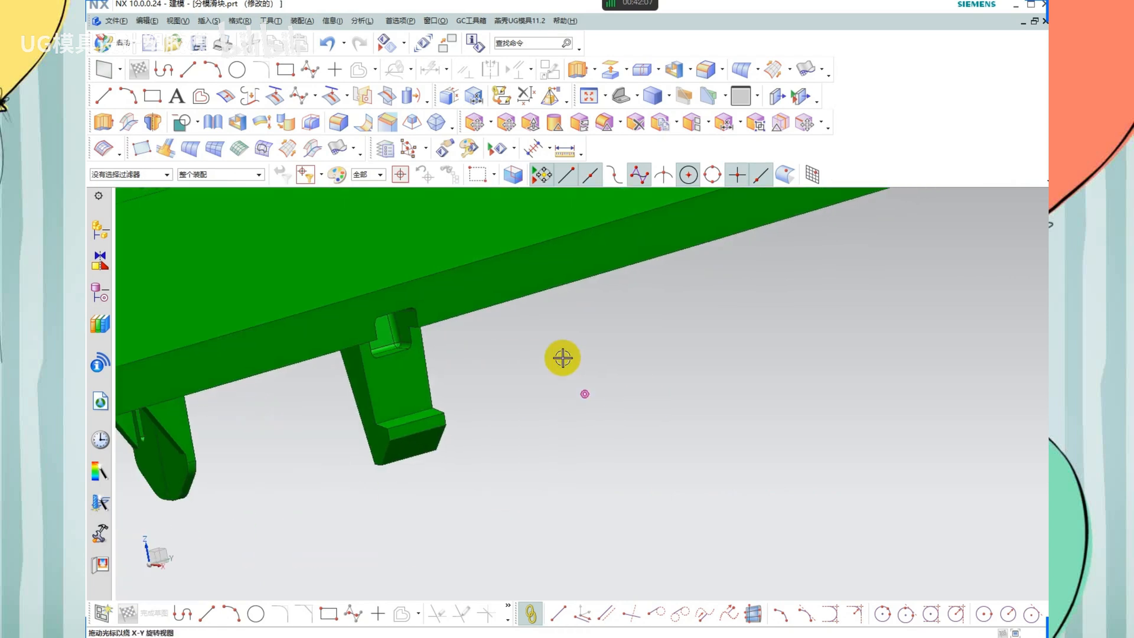
scroll(808, 380, up, 3)
middle_drag(618, 384, 395, 309)
scroll(395, 309, down, 5)
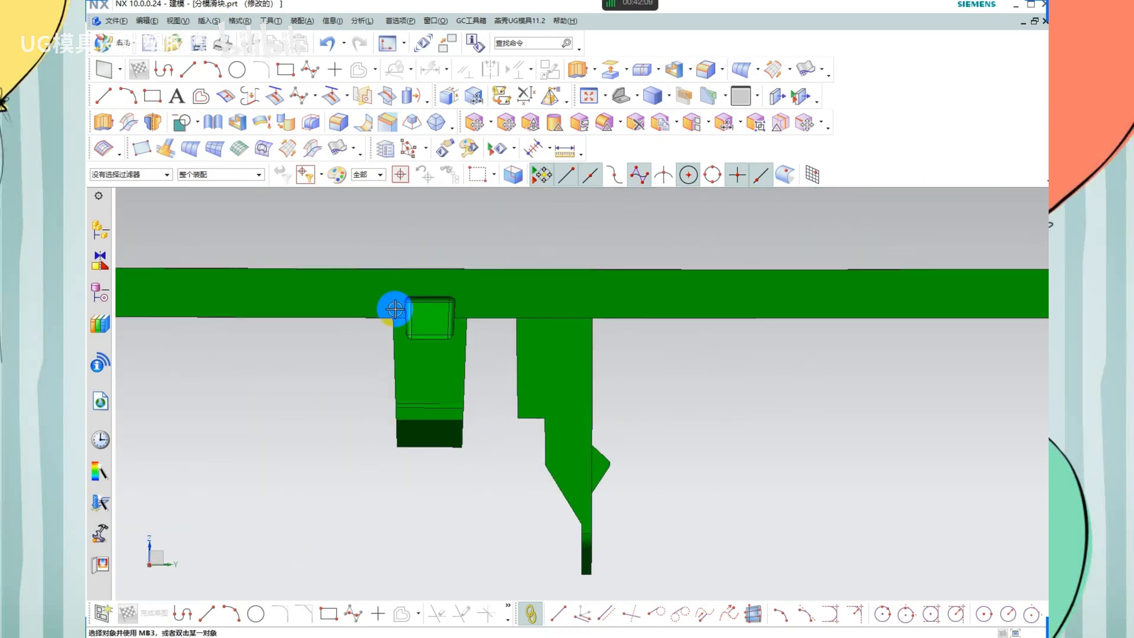
key(F8)
key(c)
scroll(430, 322, down, 2)
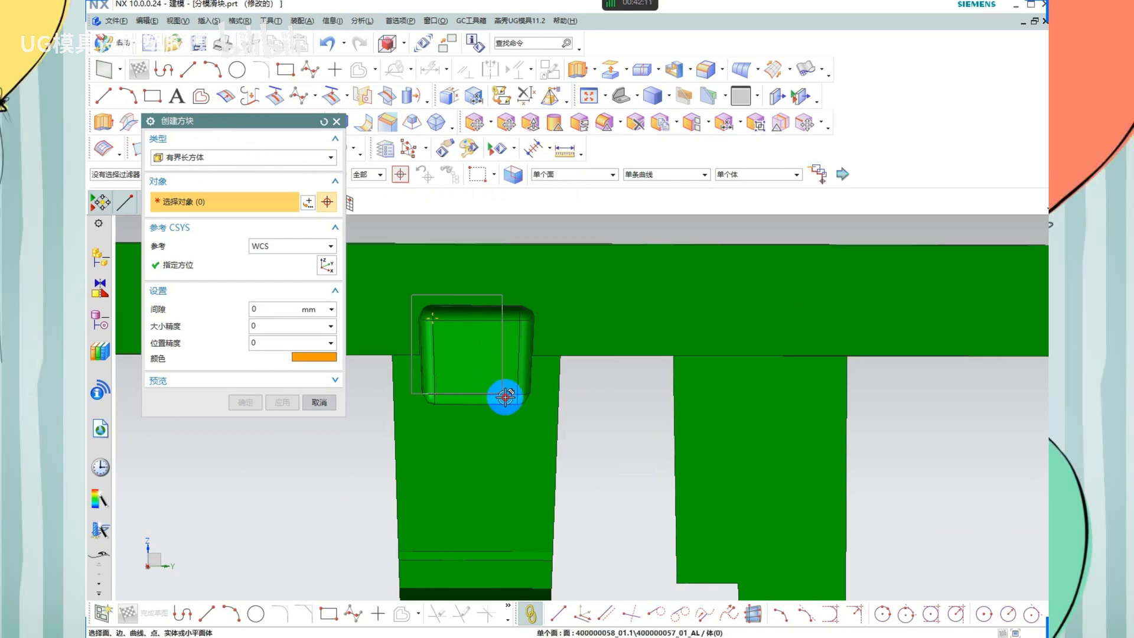
drag(539, 427, 539, 425)
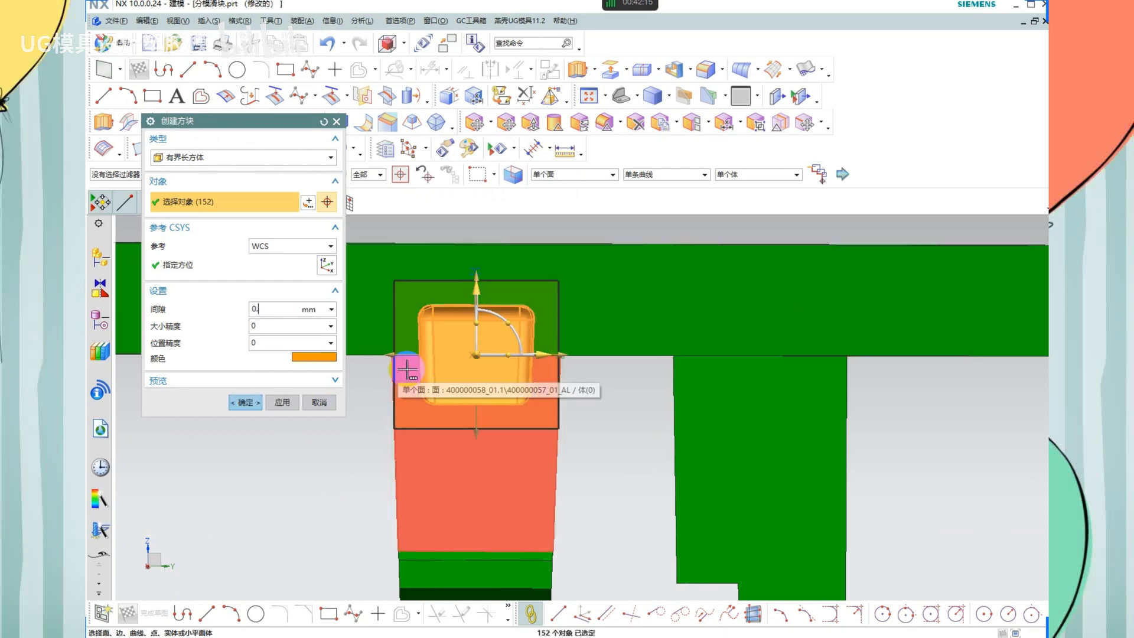
middle_click(633, 465)
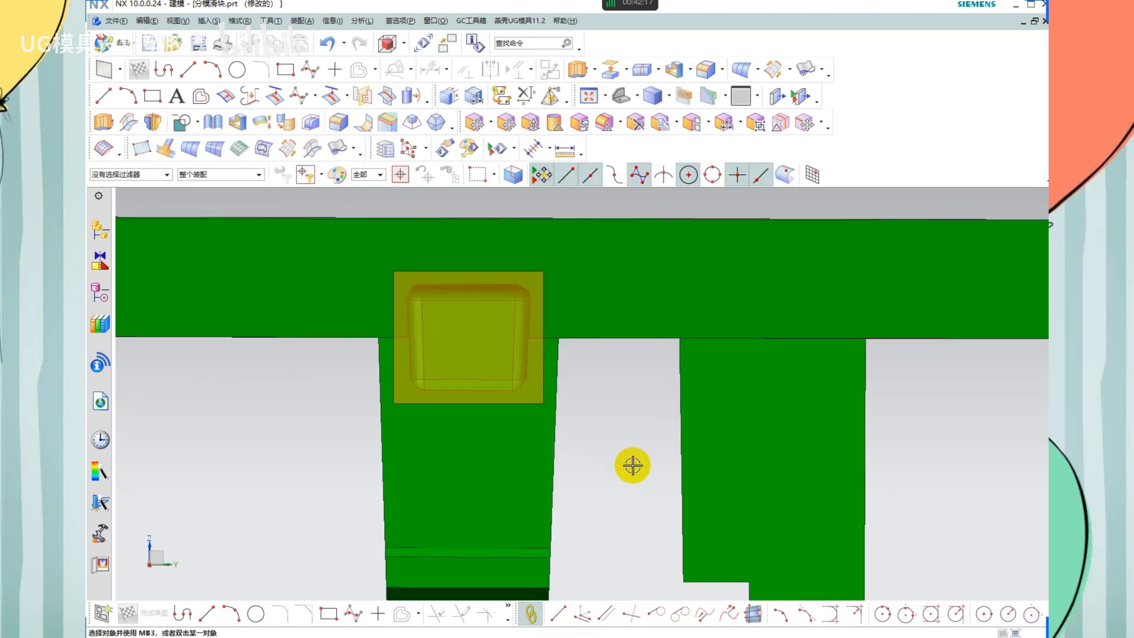
Subtract the product from the recess block, keeping the product, and remove the parameters from all displayed bodies
click(181, 124)
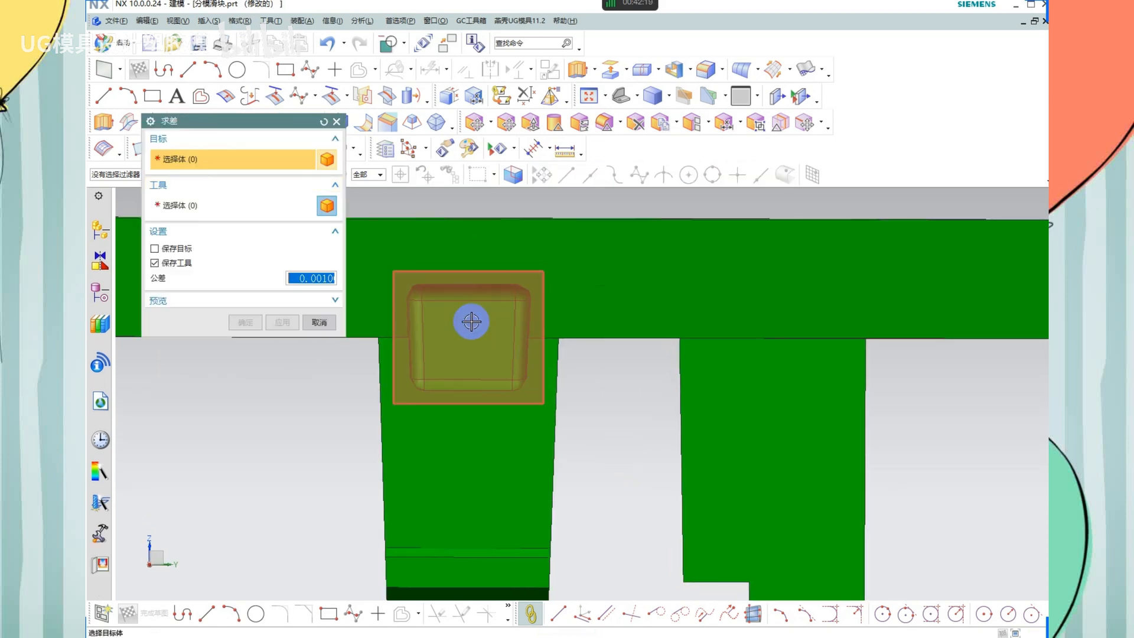
click(479, 277)
click(519, 299)
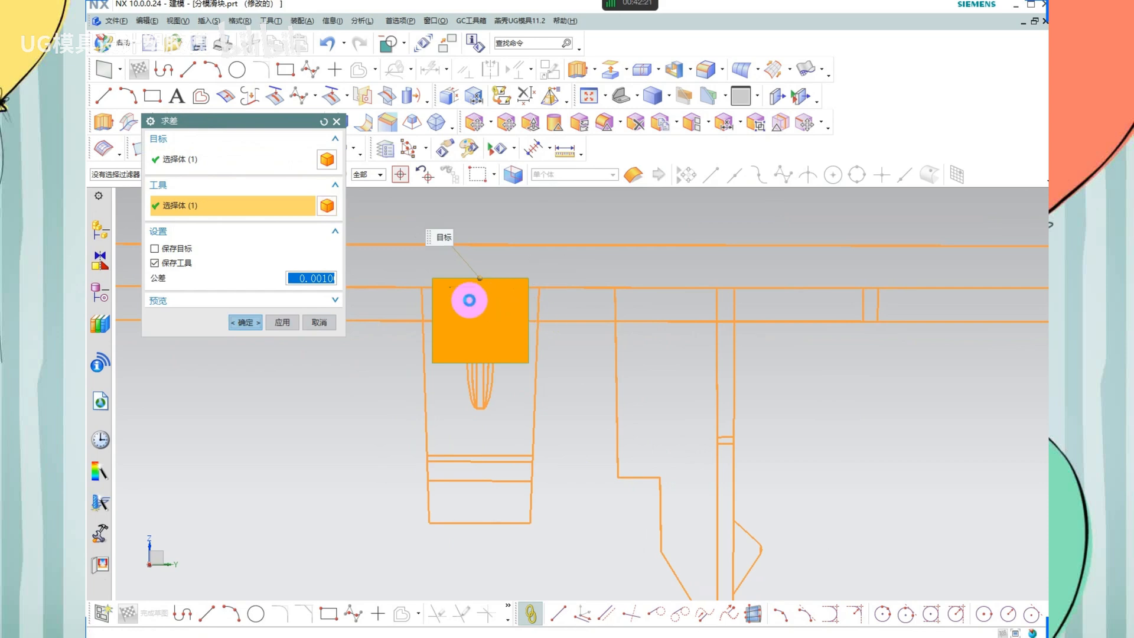
middle_click(470, 300)
scroll(470, 300, up, 2)
key(r)
key(ctrl+a)
middle_click(554, 268)
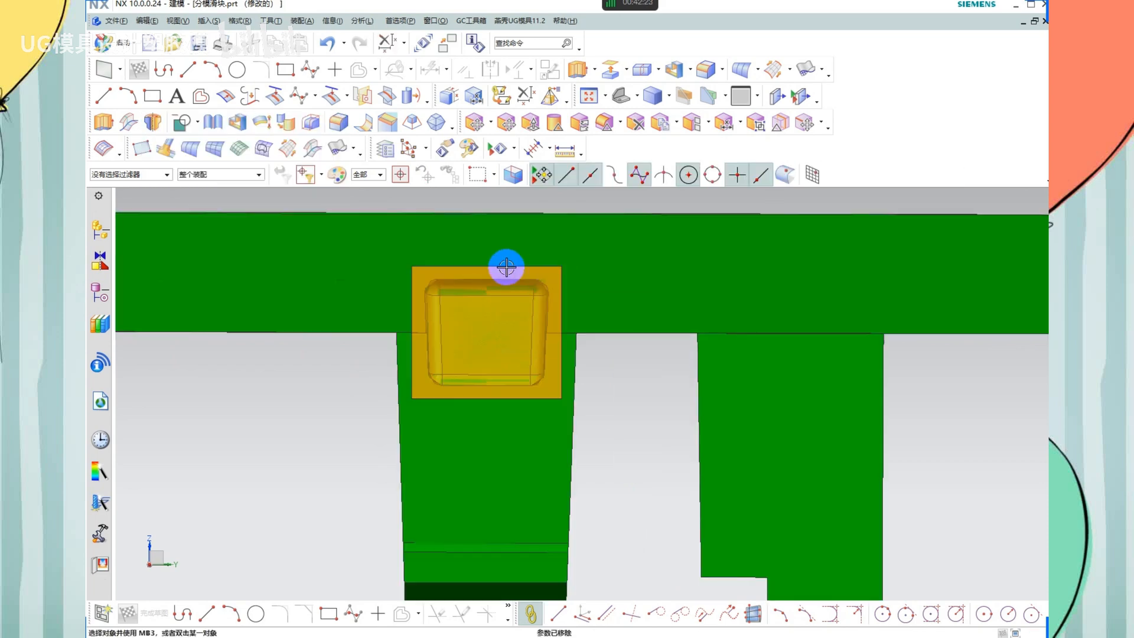
Hide the product and delete the long strip and the far end piece left over from the recess block's cut
scroll(506, 267, down, 5)
middle_drag(391, 239, 435, 268)
scroll(435, 268, down, 4)
click(509, 340)
key(ctrl+b)
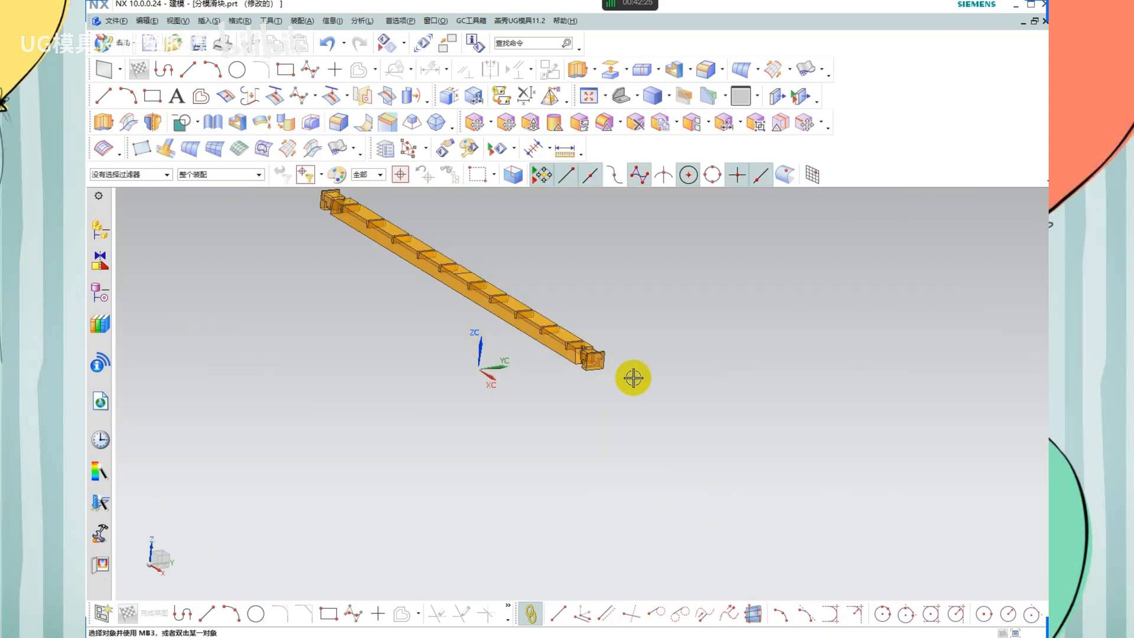
key(ctrl+shift+b)
key(ctrl+shift+b)
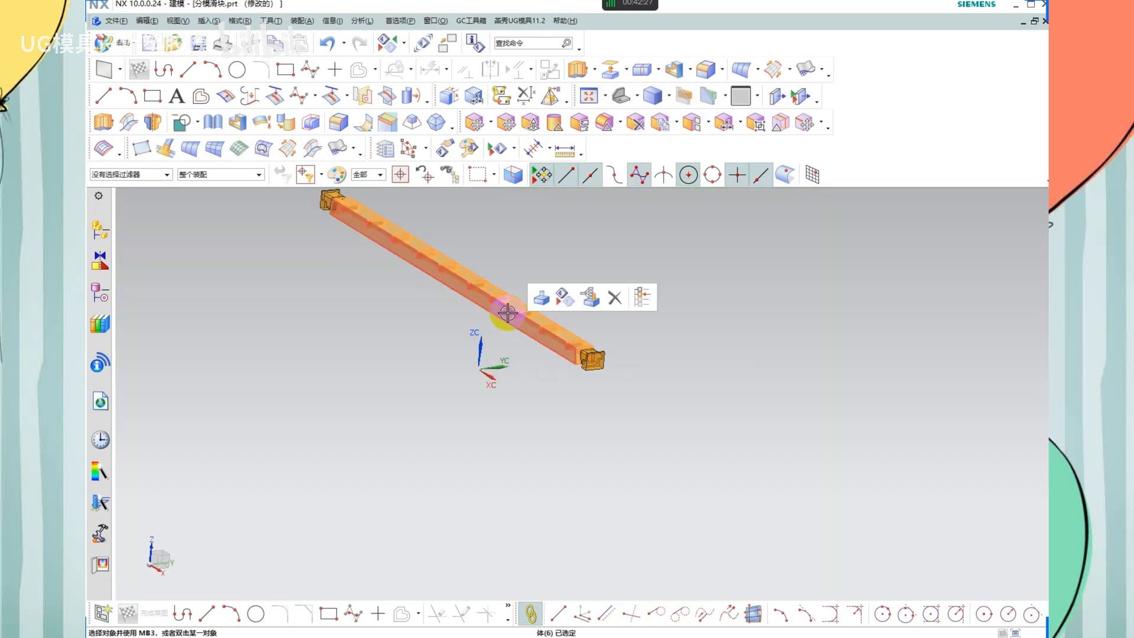
key(Delete)
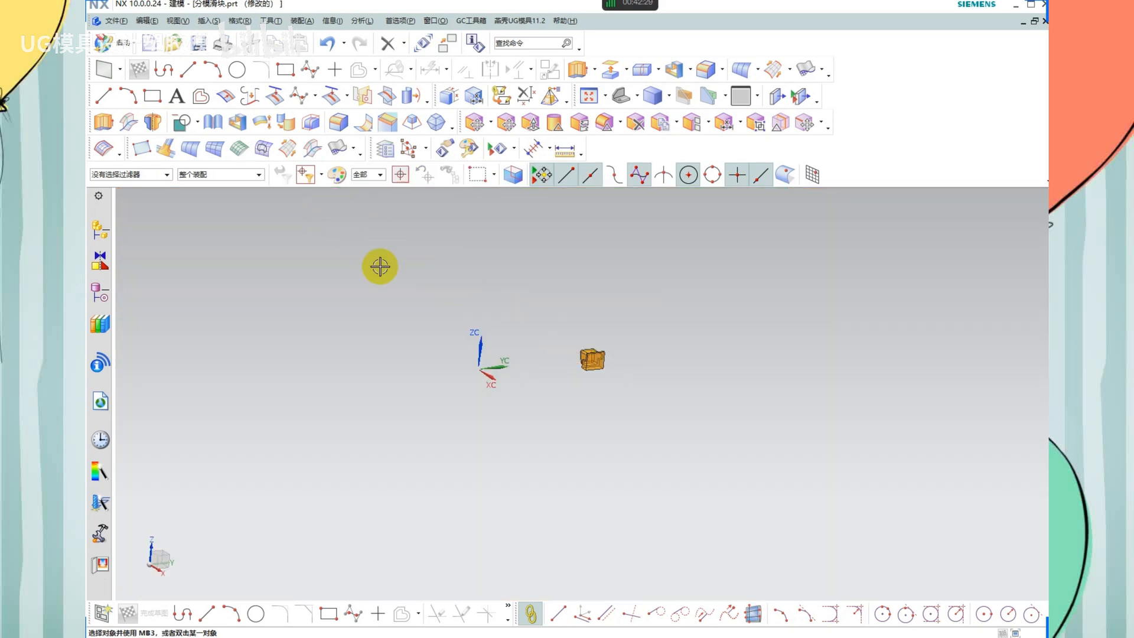
Bring back the hidden bodies and hide the mould blocks and product, isolating the slider block and the recess piece
key(ctrl+shift+b)
scroll(627, 370, down, 3)
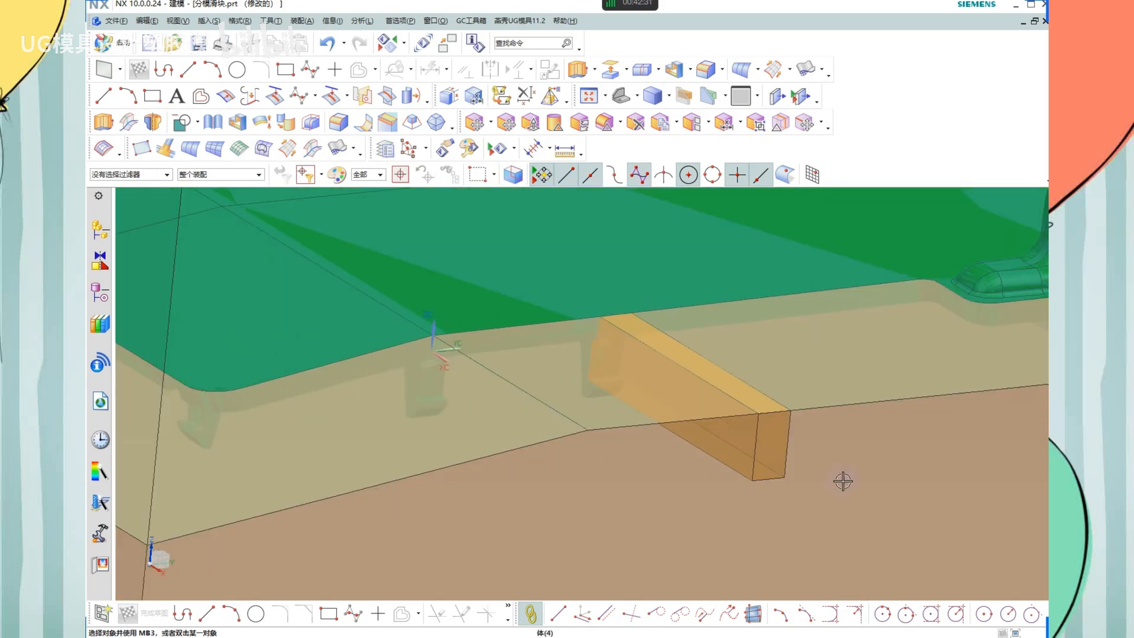
click(750, 465)
click(762, 438)
click(680, 438)
key(ctrl+b)
click(628, 396)
key(ctrl+b)
middle_drag(628, 395, 557, 334)
click(605, 382)
key(ctrl+b)
scroll(648, 341, up, 2)
scroll(636, 349, down, 2)
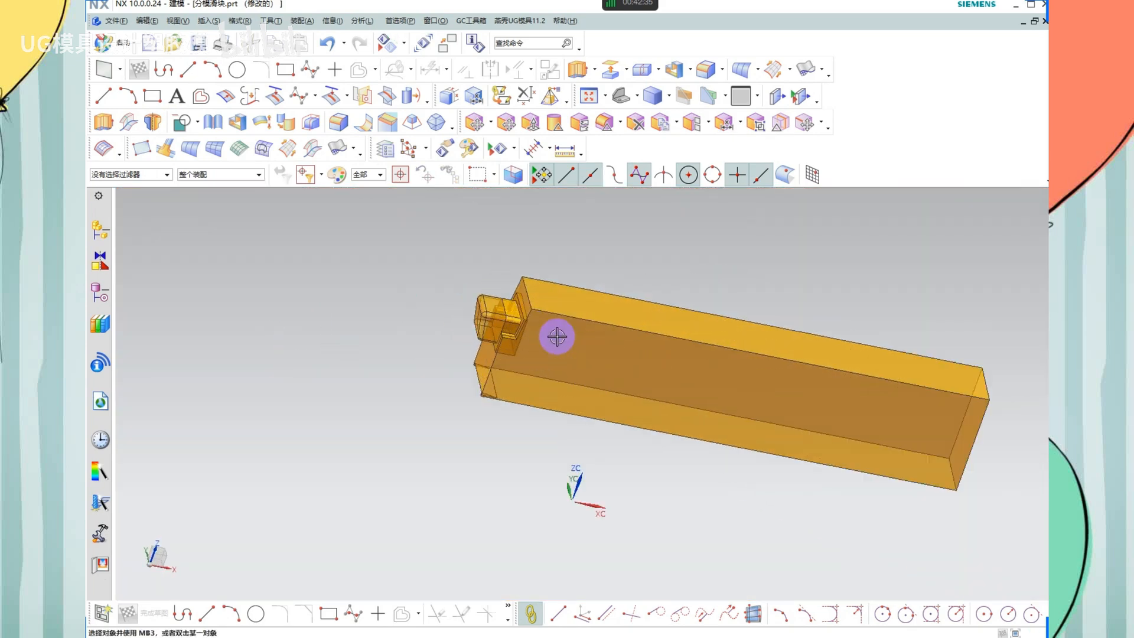
Unite the recess piece with the slider block and remove the combined body's parameters
scroll(476, 316, up, 3)
key(ctrl+b)
key(ctrl+z)
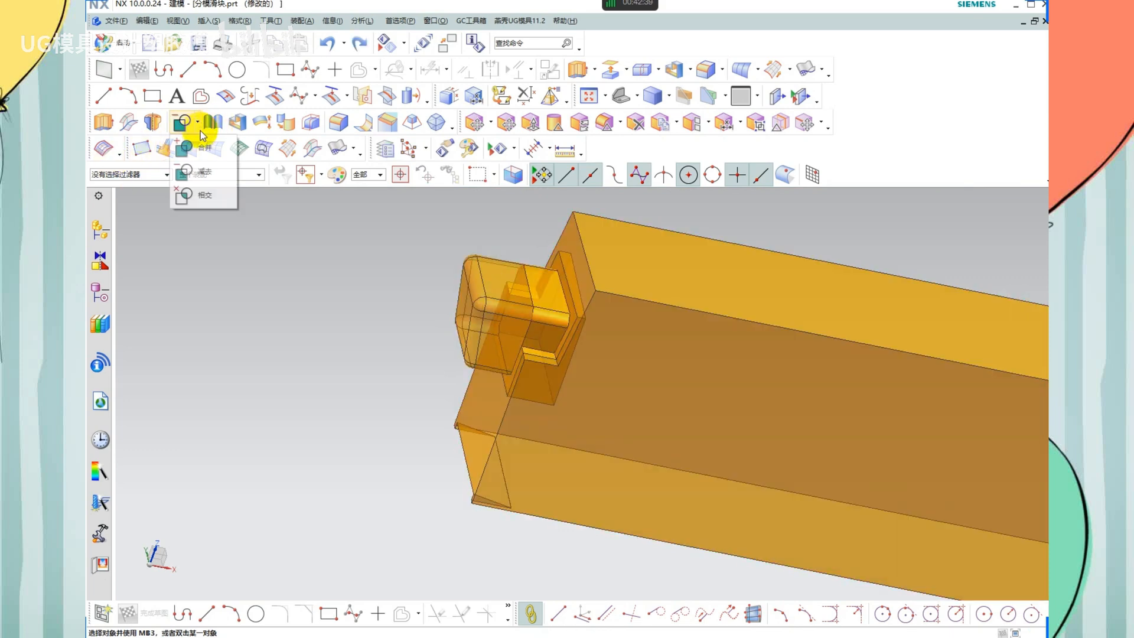
click(530, 325)
click(549, 331)
middle_click(579, 357)
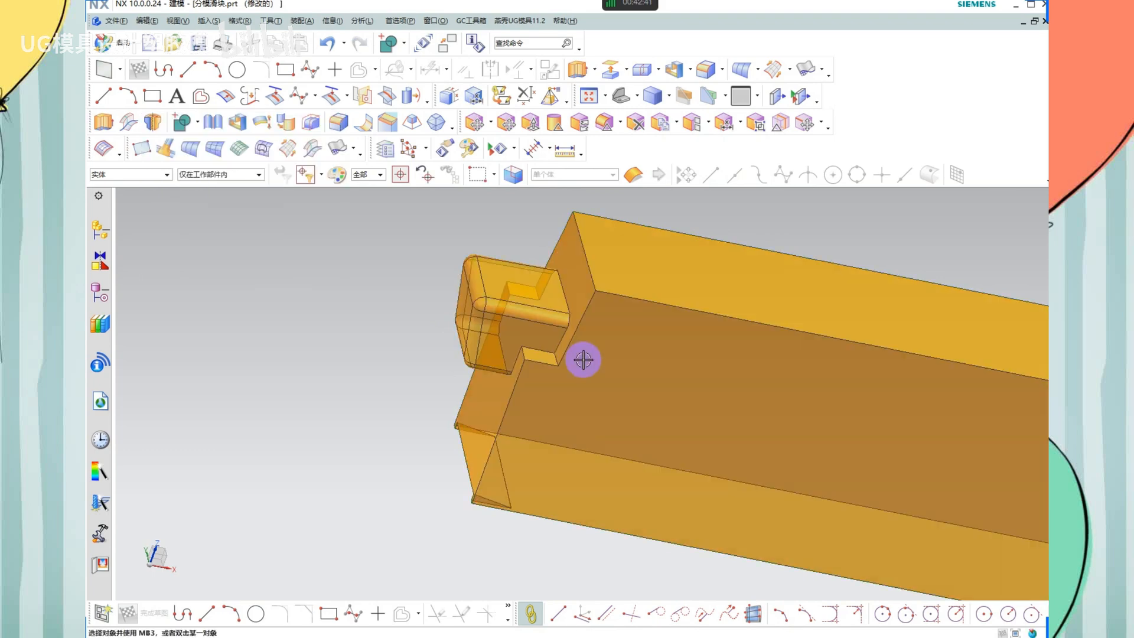
key(r)
click(508, 340)
middle_click(541, 331)
Replace the thin ledge face beside the strip on the slider block's underside with the adjacent long side face, offset 0 mm
scroll(520, 323, down, 2)
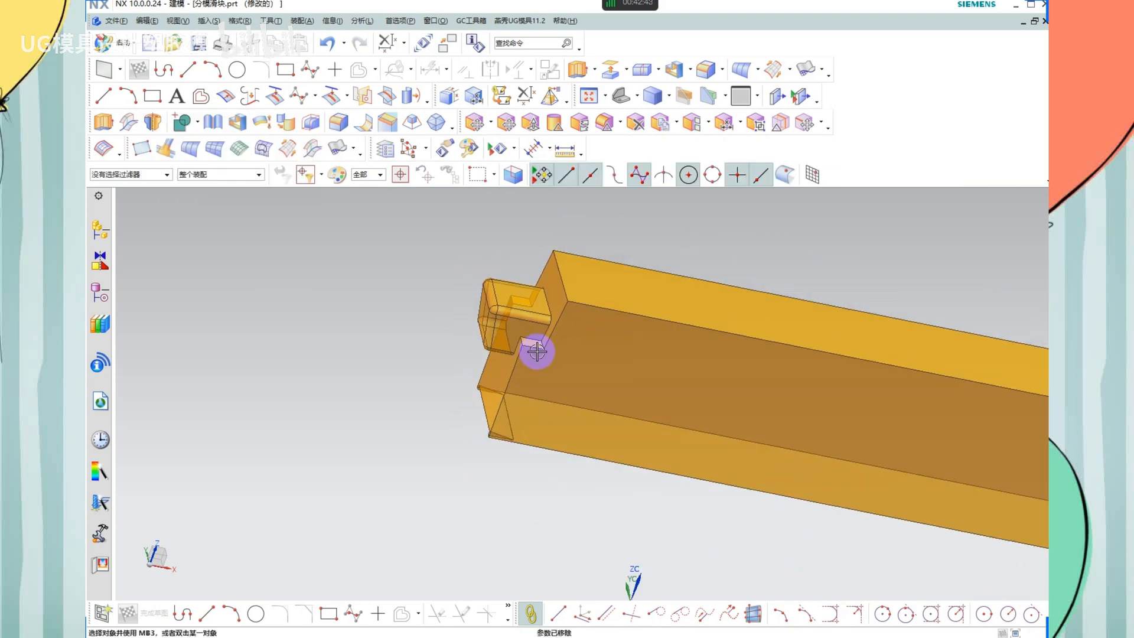
middle_drag(540, 380, 490, 506)
scroll(484, 440, down, 3)
middle_drag(514, 456, 499, 463)
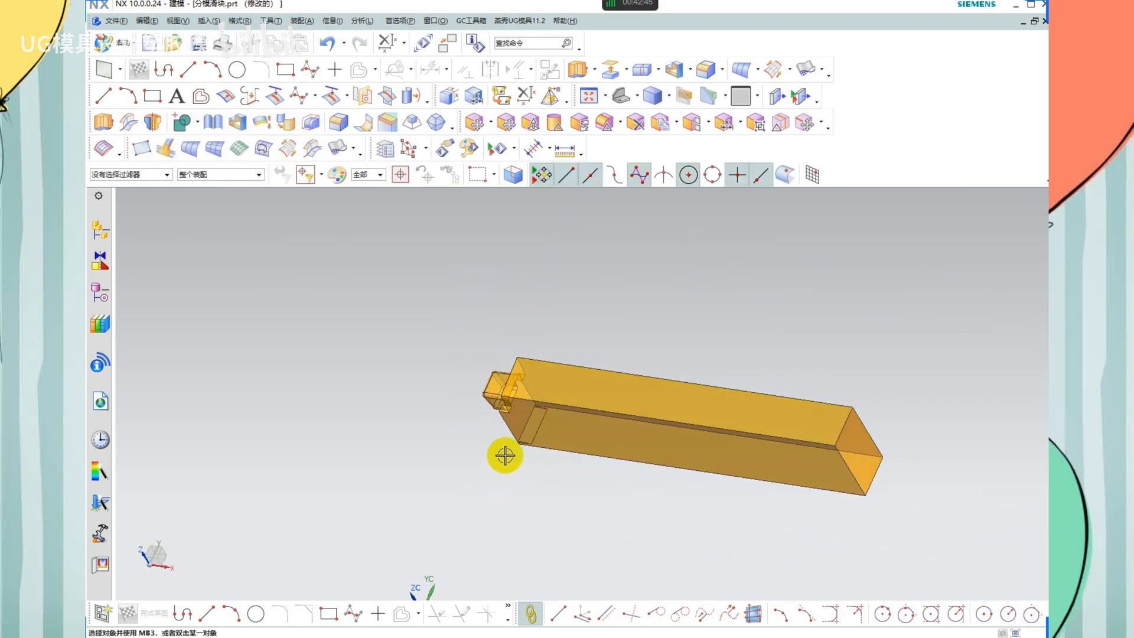
scroll(519, 446, up, 7)
scroll(564, 432, up, 1)
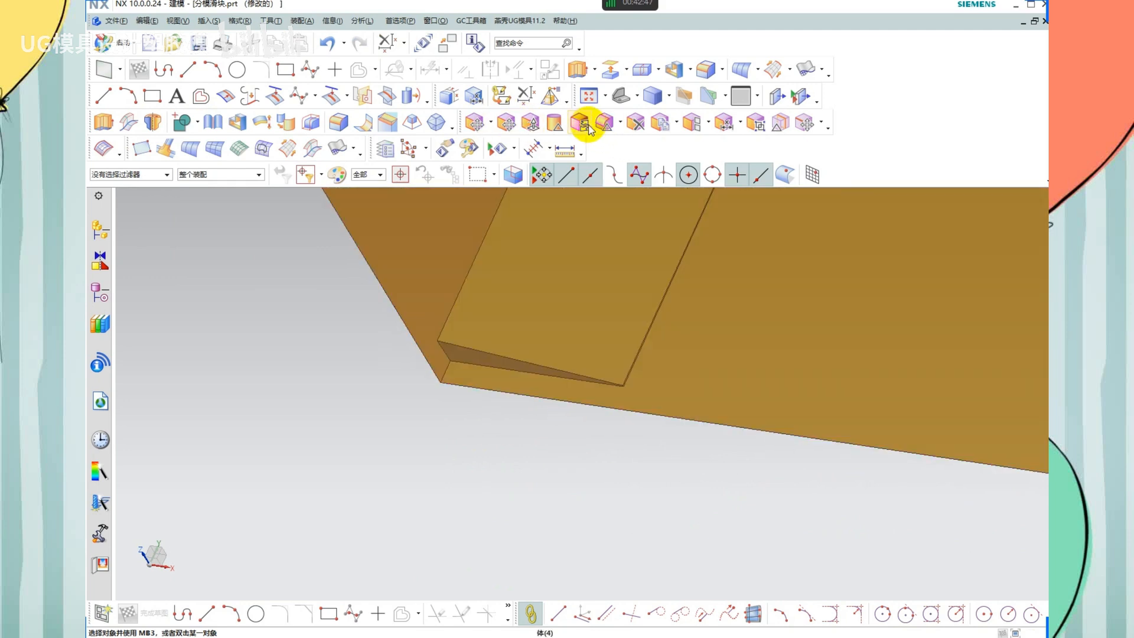
click(579, 122)
middle_click(587, 368)
scroll(537, 367, down, 3)
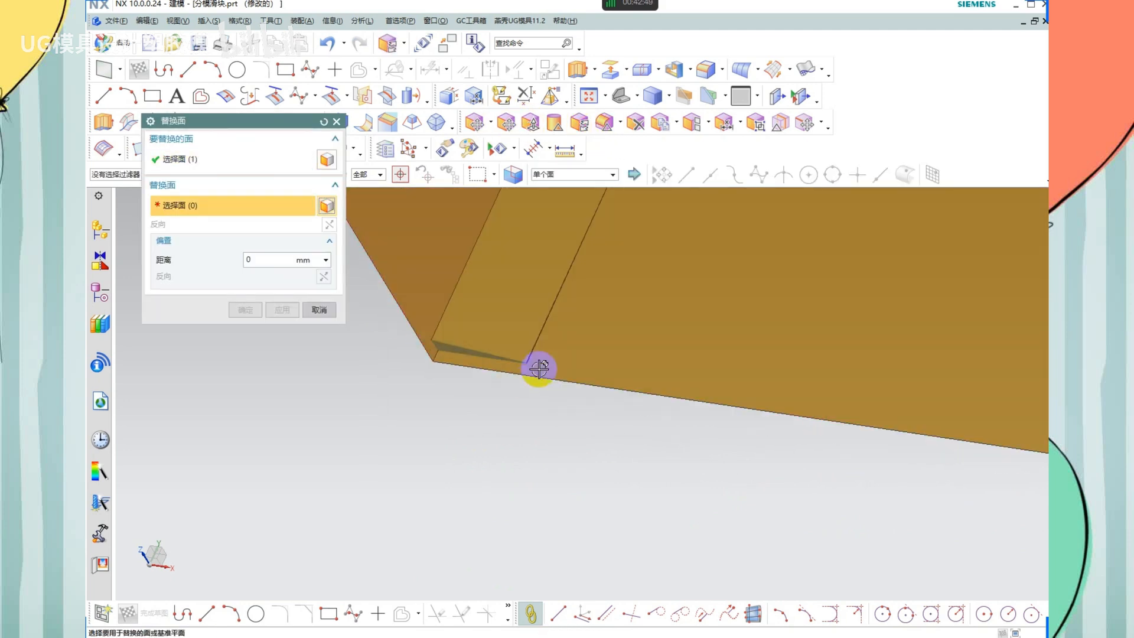
click(575, 336)
middle_click(513, 430)
Replace the thin ledge face at the strip's opposite end with the slider block's other long side face, offset 0 mm
scroll(490, 378, down, 3)
scroll(489, 376, down, 4)
scroll(520, 325, up, 8)
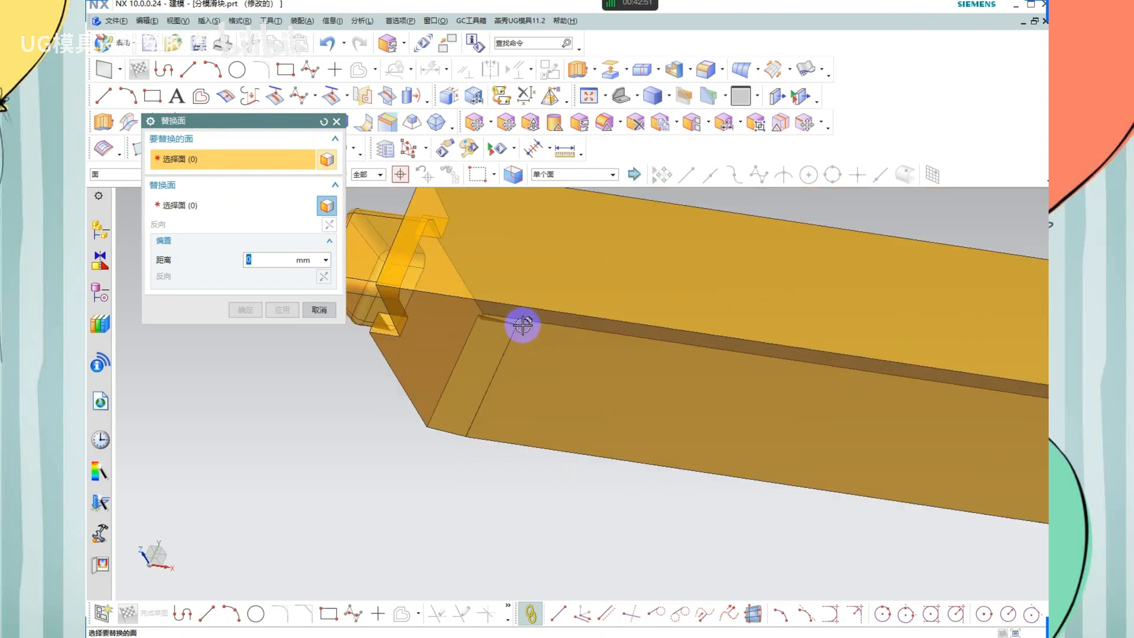
drag(416, 286, 583, 395)
middle_click(519, 362)
scroll(442, 322, down, 6)
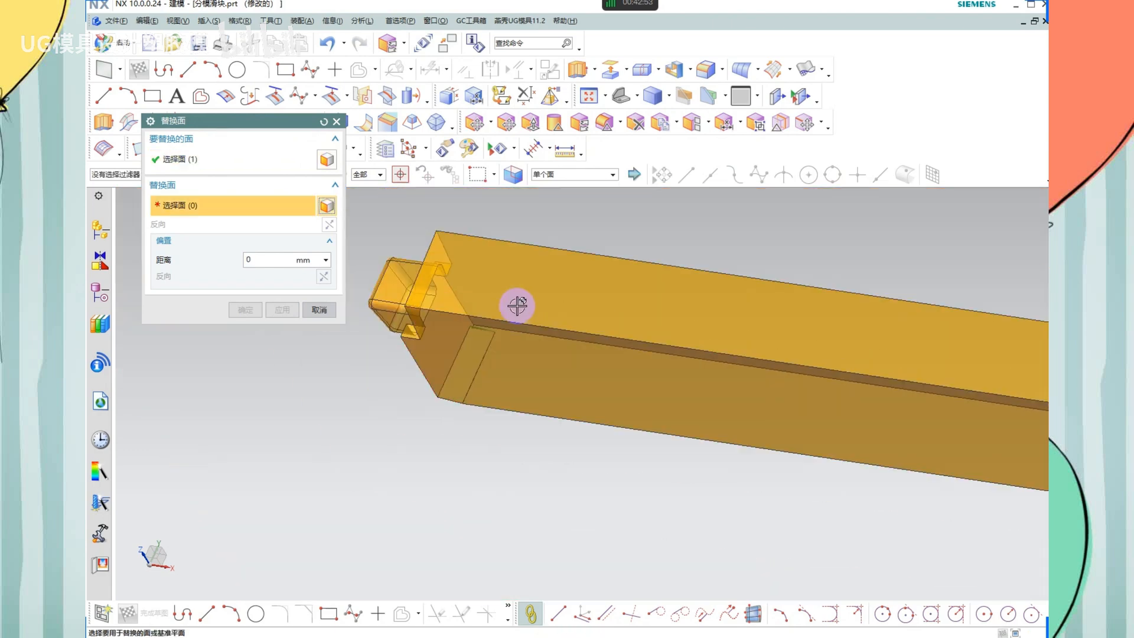
middle_drag(516, 307, 501, 349)
scroll(532, 256, down, 3)
scroll(534, 256, up, 3)
click(598, 267)
middle_click(598, 267)
middle_click(590, 265)
Remove the parameters from the slider block after its face replacements
scroll(532, 245, up, 3)
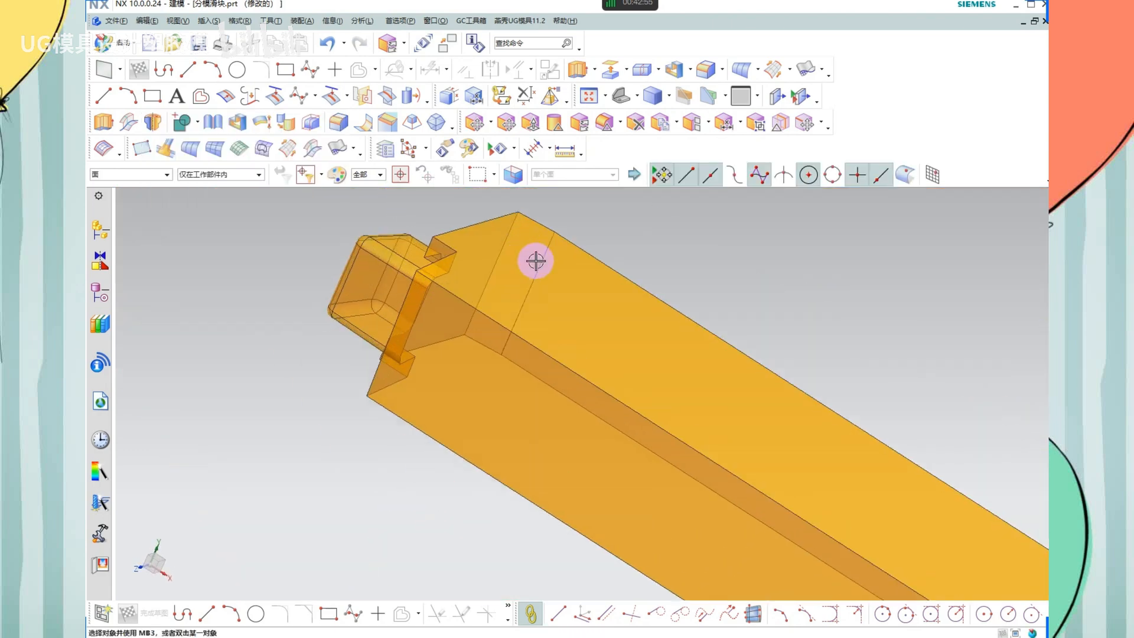
key(r)
click(480, 298)
middle_click(525, 296)
scroll(509, 322, down, 3)
middle_drag(509, 322, 569, 337)
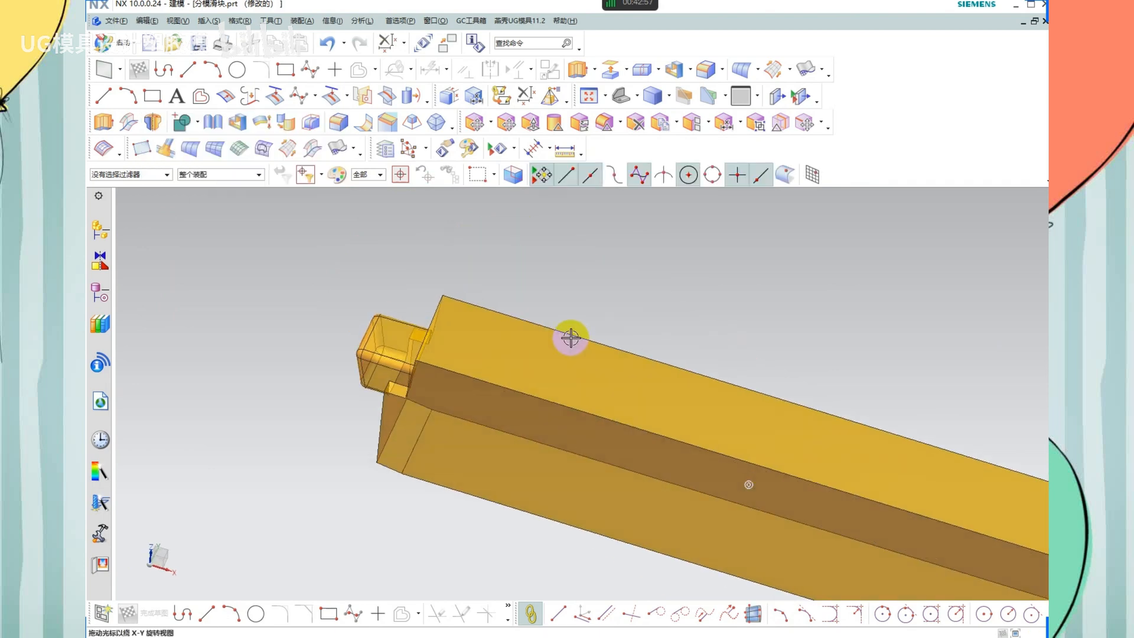
Display the slider block together with the product and the lower mould block, leaving the upper mould block hidden
key(ctrl+shift+b)
scroll(544, 380, down, 4)
middle_drag(544, 380, 503, 325)
click(486, 453)
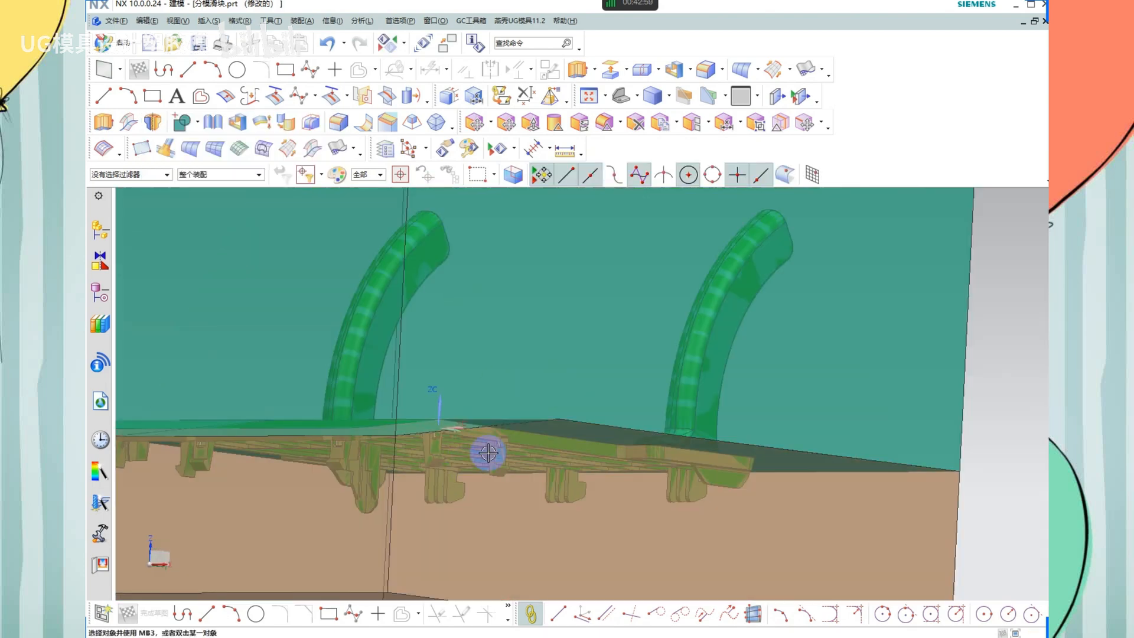
key(ctrl+b)
click(521, 449)
key(ctrl+b)
key(ctrl+shift+b)
middle_drag(529, 267, 574, 311)
scroll(574, 312, down, 5)
scroll(525, 433, up, 5)
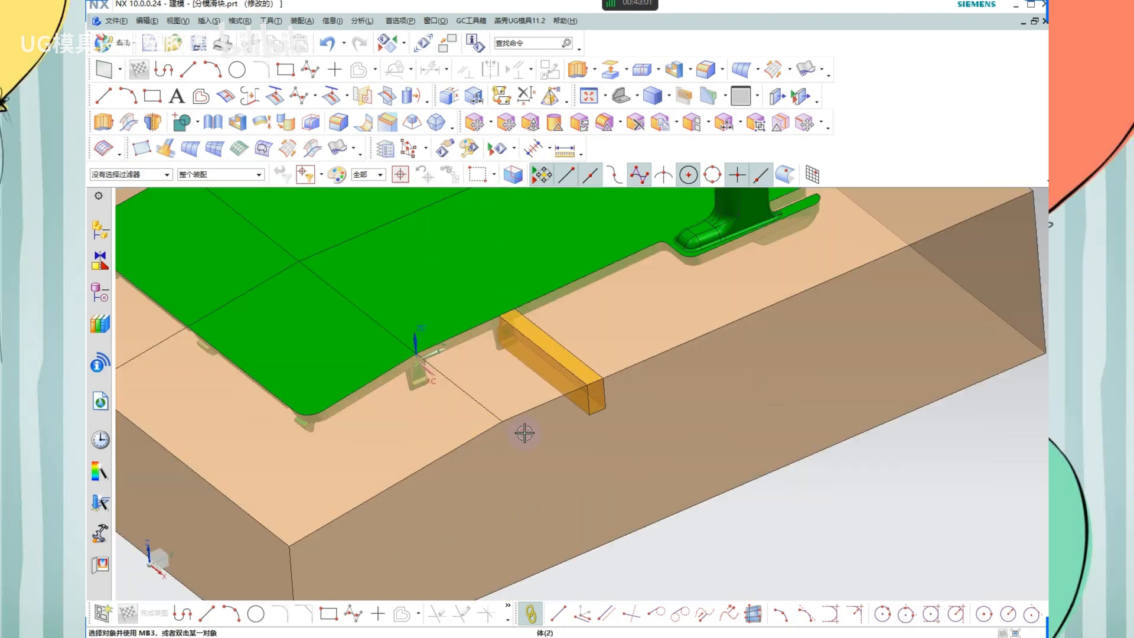
Hide the lower mould block, leaving only the product and the slider block displayed
scroll(497, 313, up, 4)
scroll(504, 293, down, 2)
scroll(564, 375, down, 3)
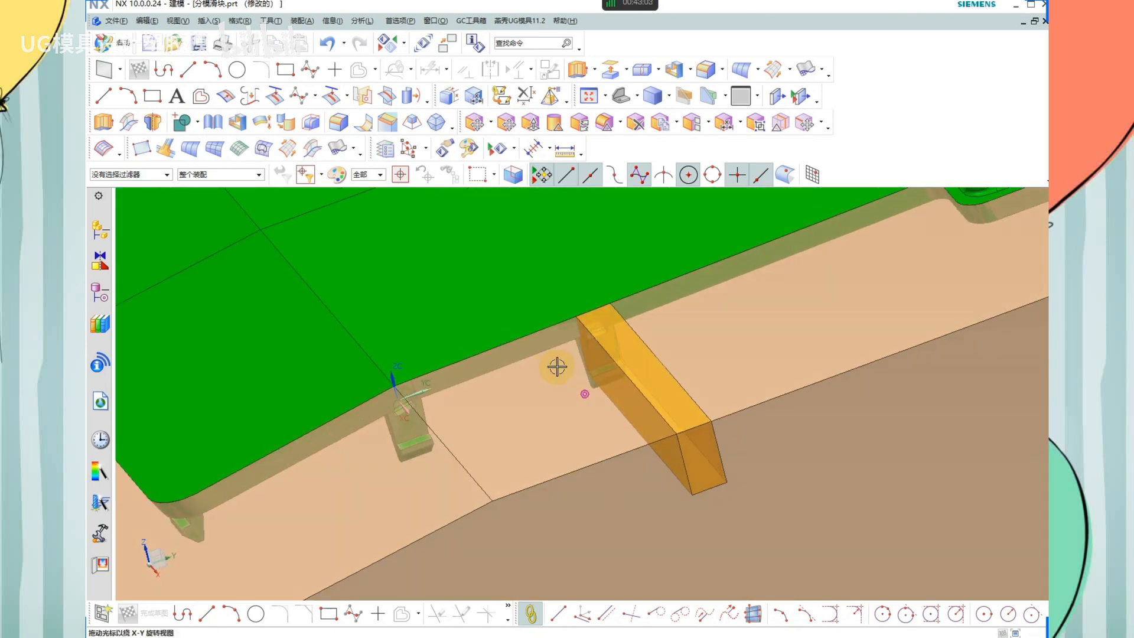
scroll(554, 367, up, 5)
scroll(531, 371, down, 1)
key(ctrl+b)
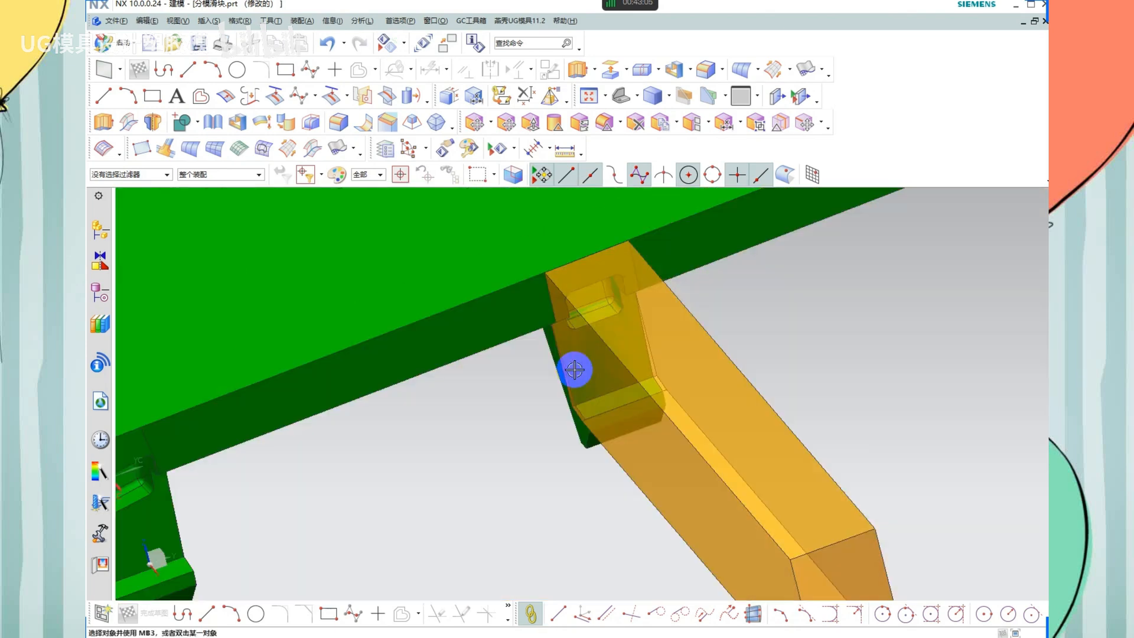
Offset both long side faces of the slider block outward by 5 mm
click(309, 122)
click(607, 384)
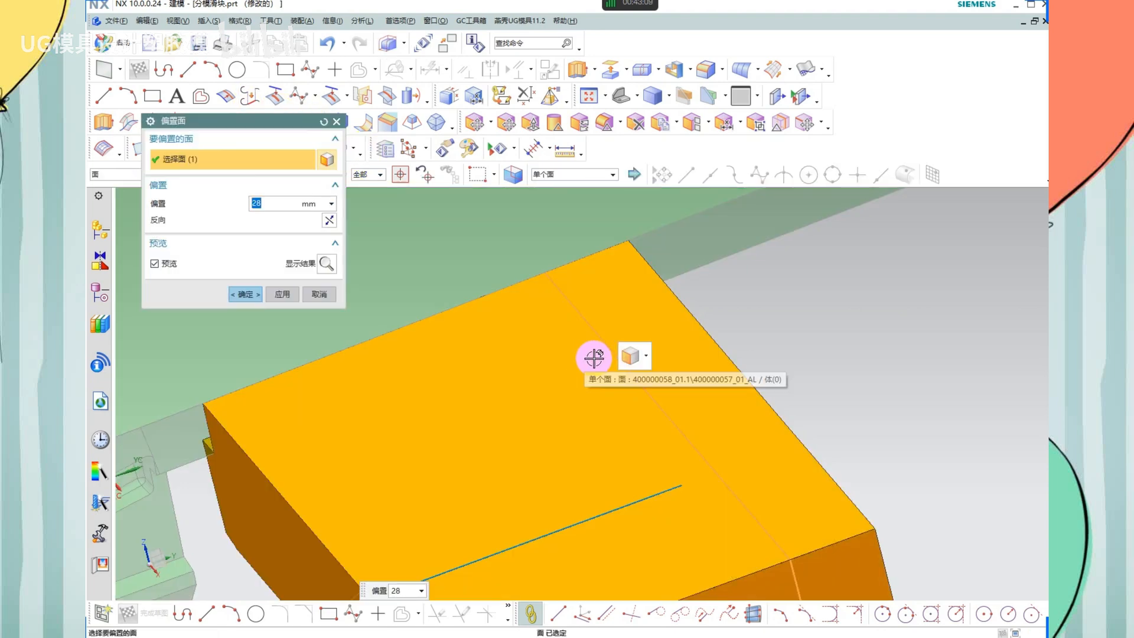
text(5)
key(Return)
scroll(534, 314, down, 3)
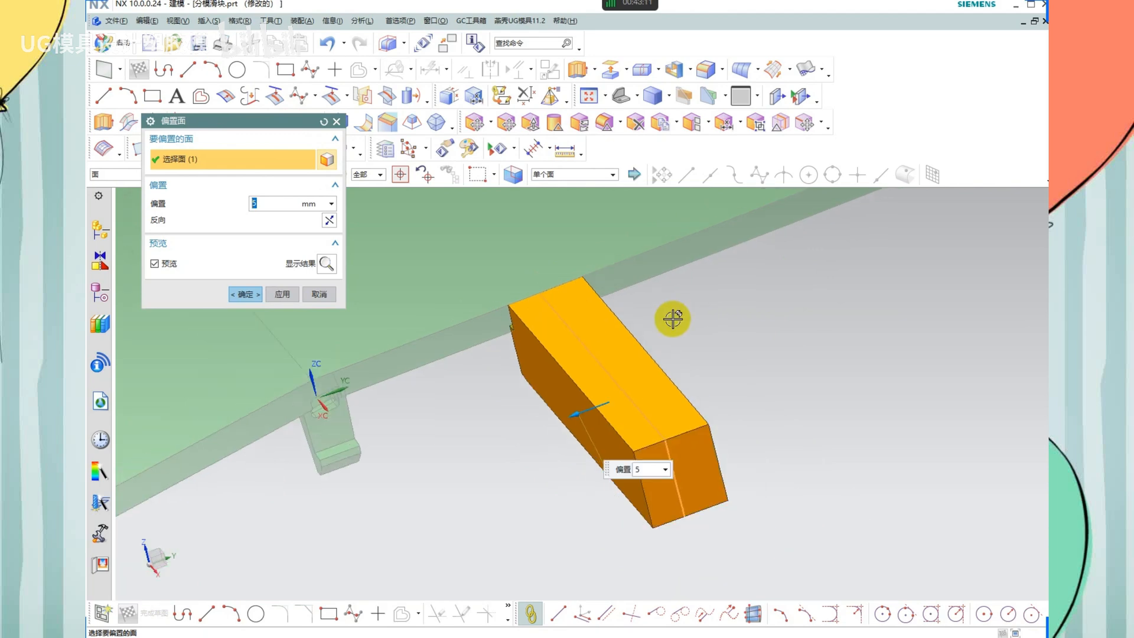
middle_drag(674, 319, 709, 307)
scroll(799, 240, down, 3)
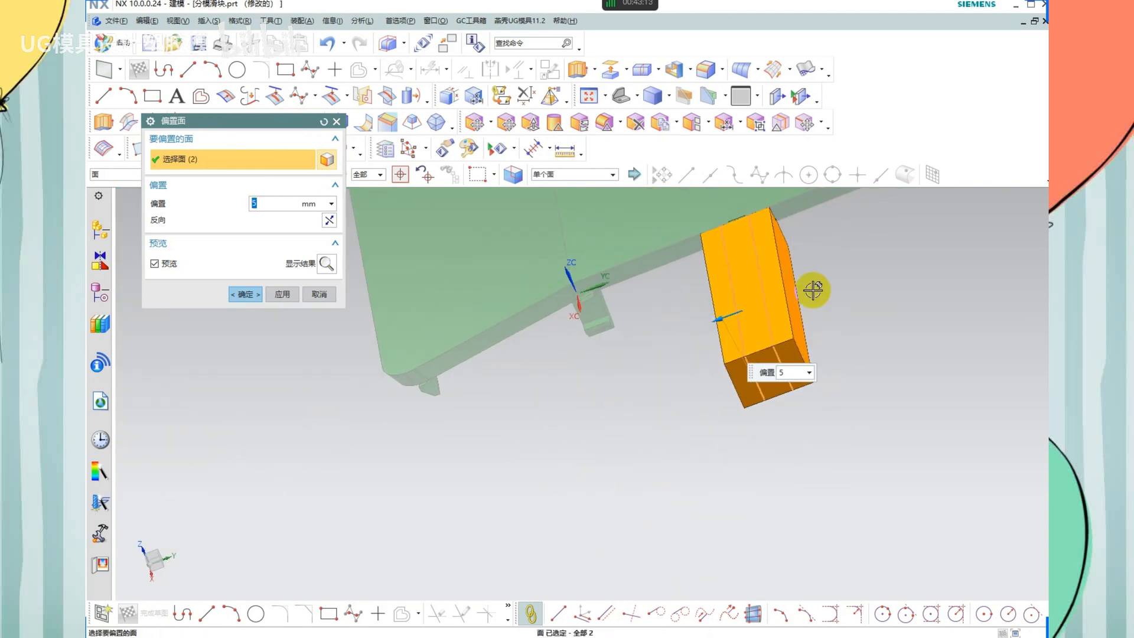
middle_click(814, 283)
scroll(750, 279, up, 4)
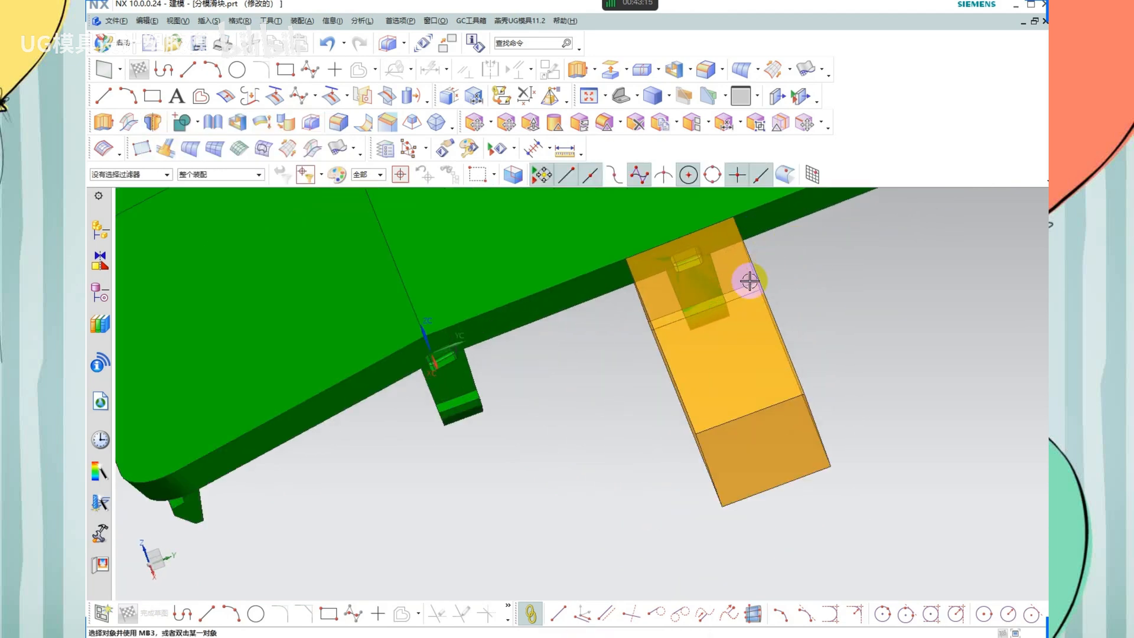
Measure the distance from the clip's lower corner to the slider block's adjacent side edge
scroll(754, 260, up, 5)
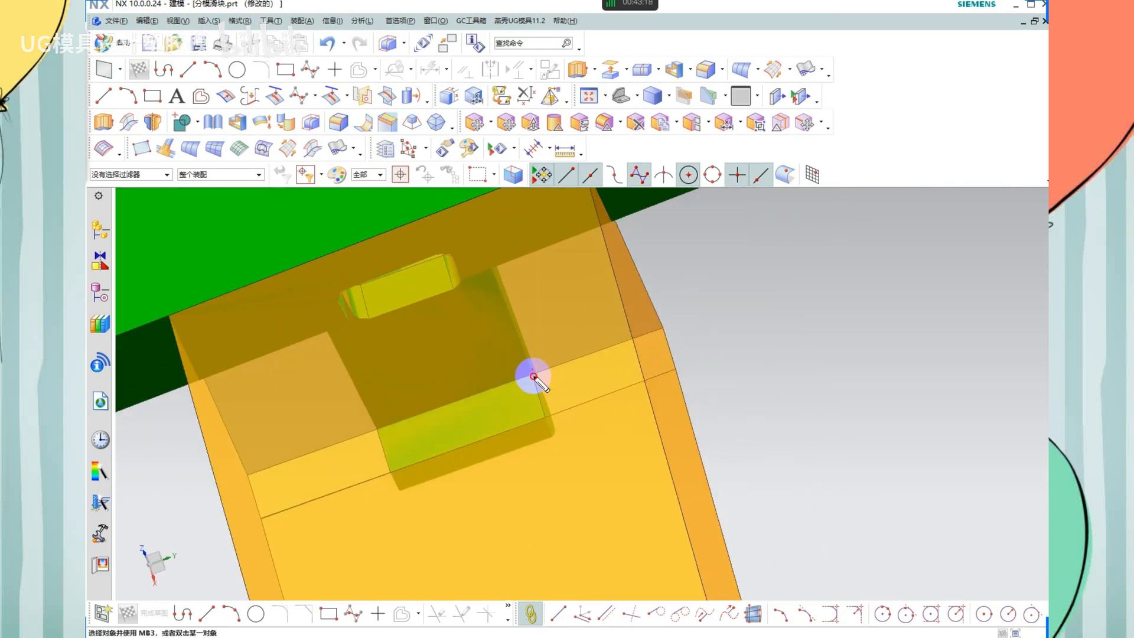
click(564, 148)
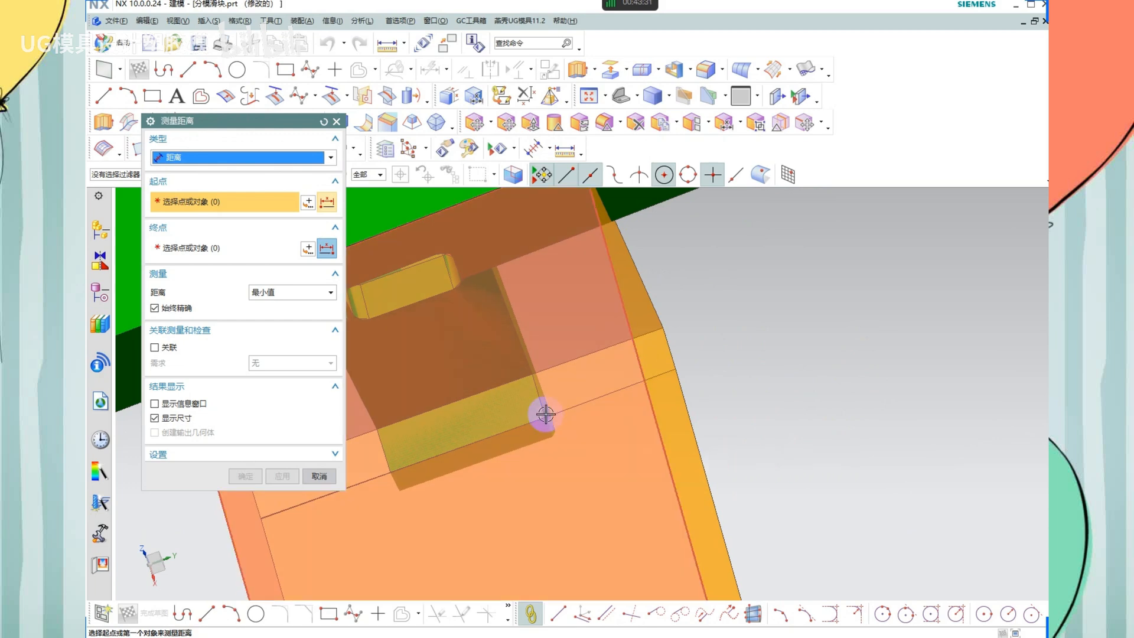
scroll(537, 371, up, 2)
click(535, 375)
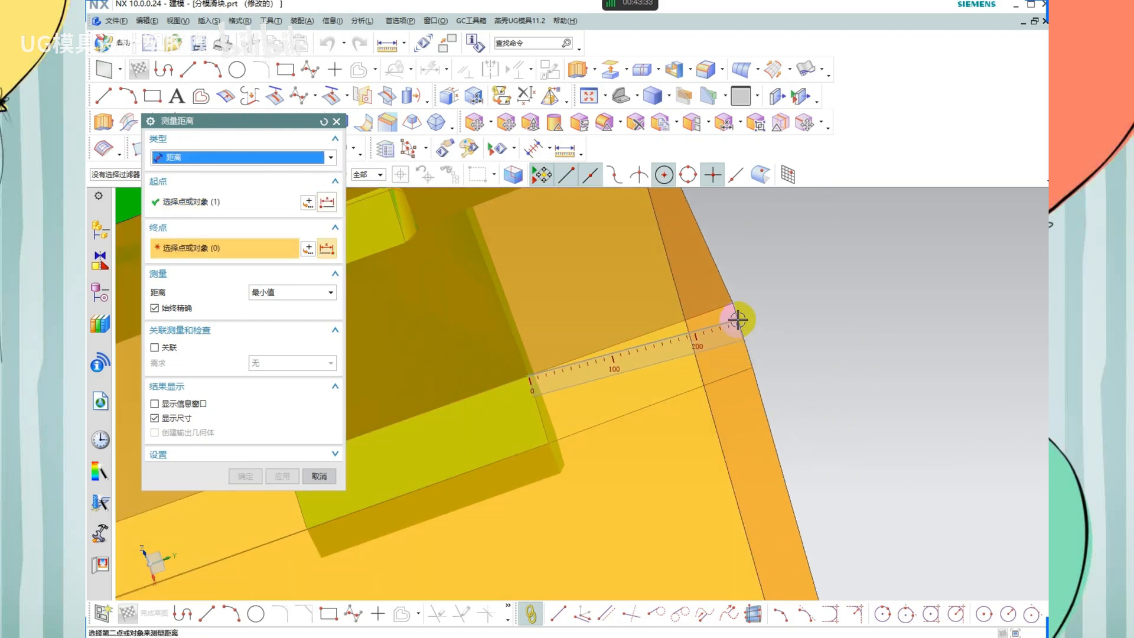
click(730, 317)
scroll(686, 309, down, 2)
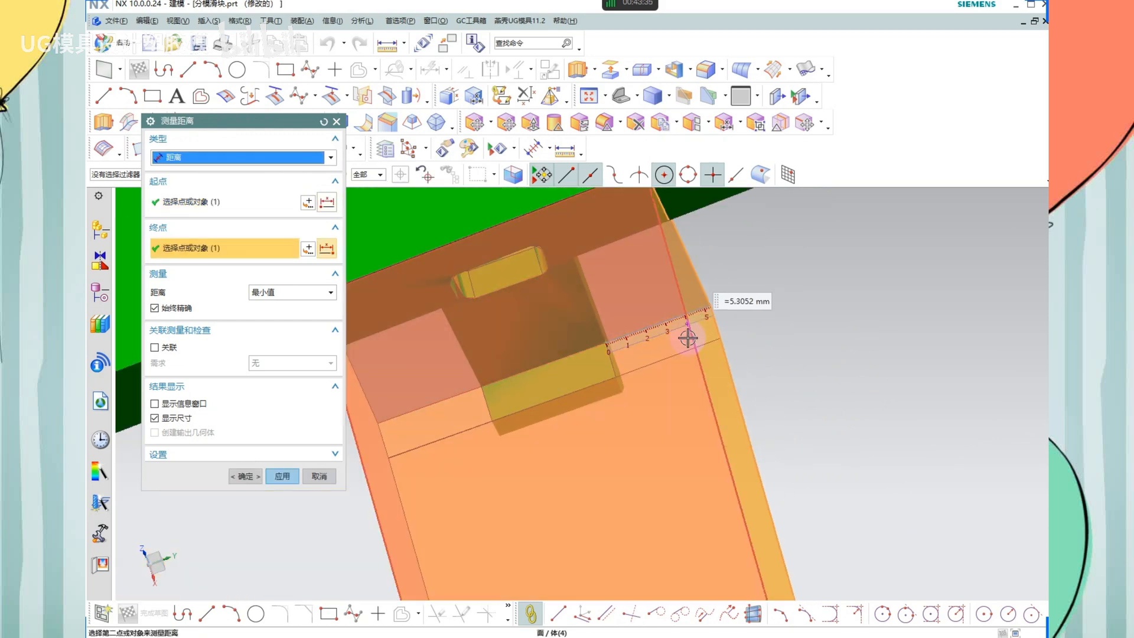
key(Escape)
Remove the parameters from all displayed bodies and dismiss the save reminder without saving
scroll(643, 284, down, 5)
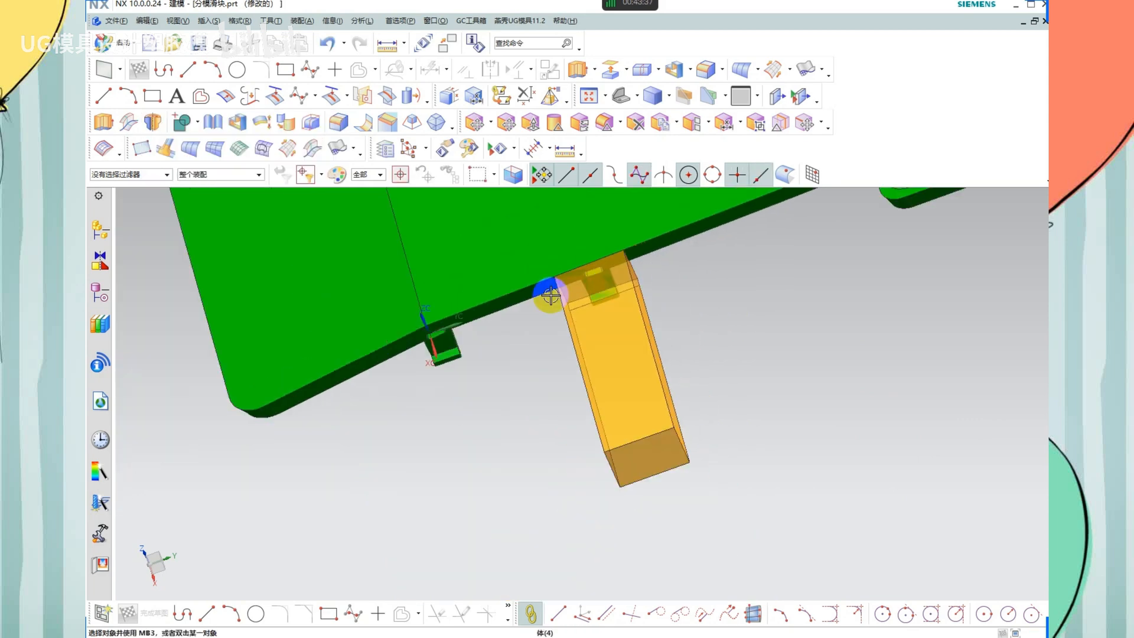
scroll(613, 331, up, 3)
key(y)
key(ctrl+a)
middle_click(618, 260)
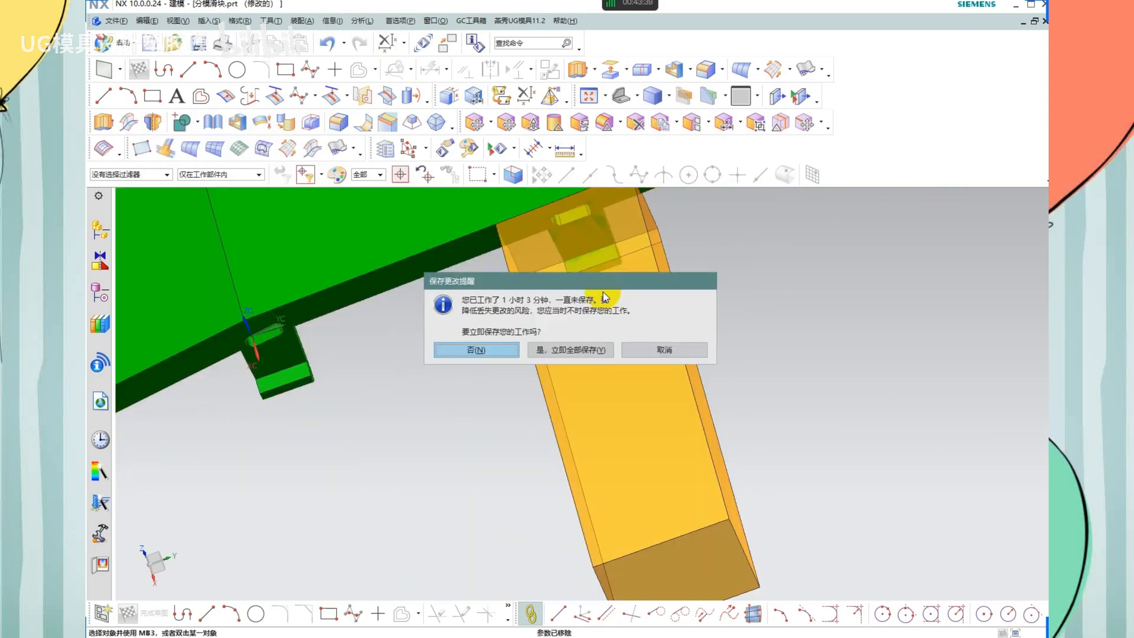
click(658, 351)
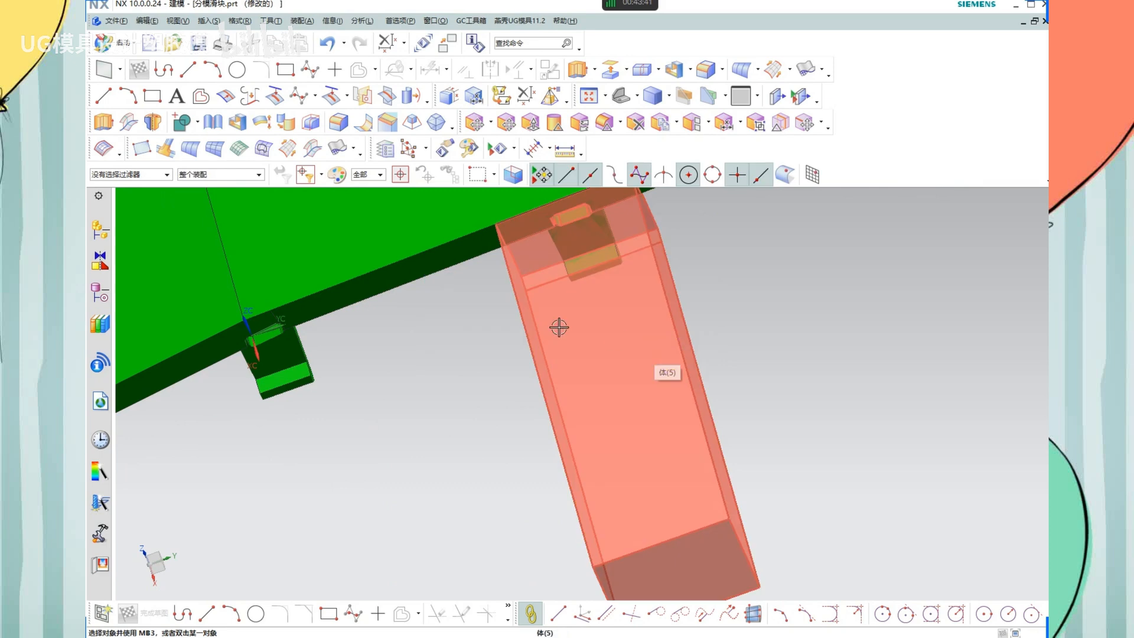
middle_drag(560, 324, 727, 261)
click(639, 271)
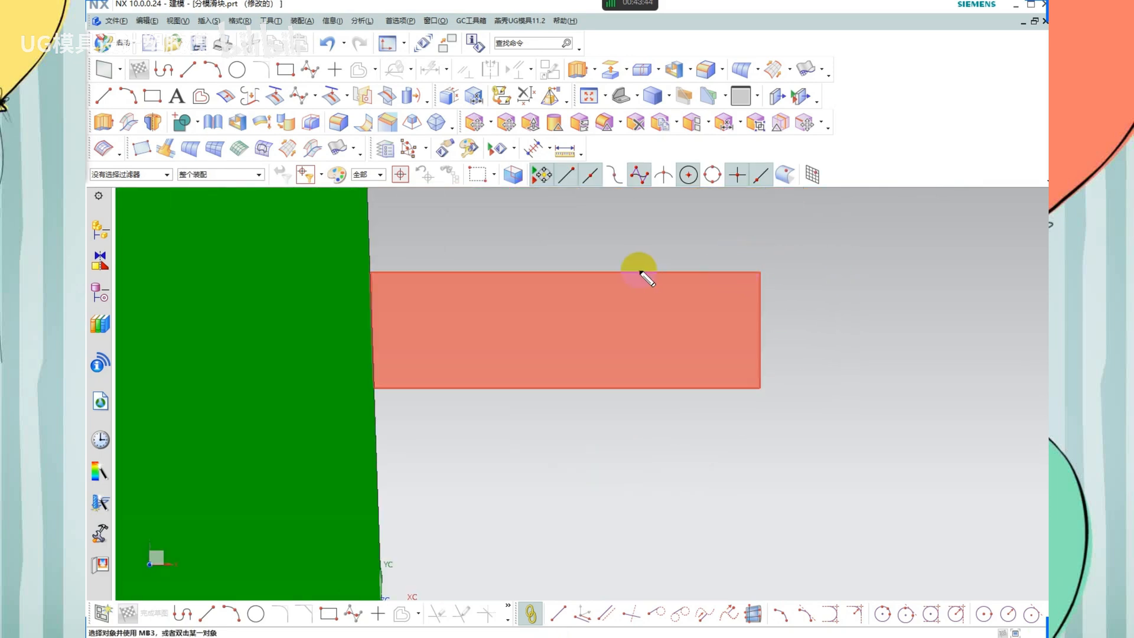
click(368, 274)
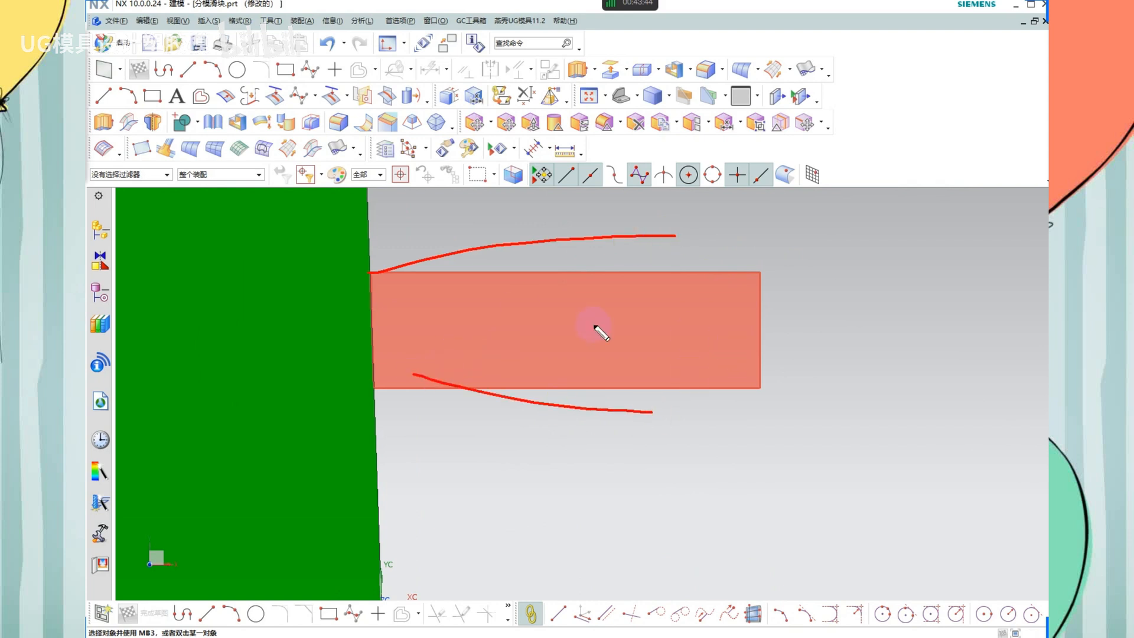
mouse_move(591, 324)
mouse_down()
mouse_move(815, 336)
mouse_move(874, 360)
mouse_up()
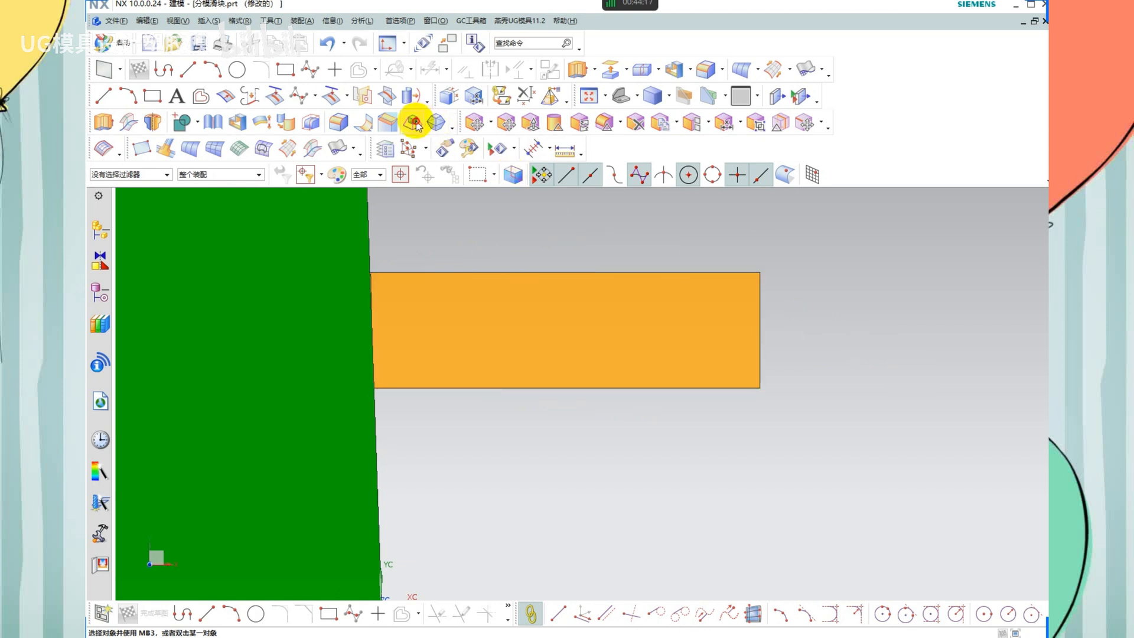
Draft the slider block's two long side faces from their outer-end edges at -2°, narrowing the block toward the product
click(413, 121)
click(620, 393)
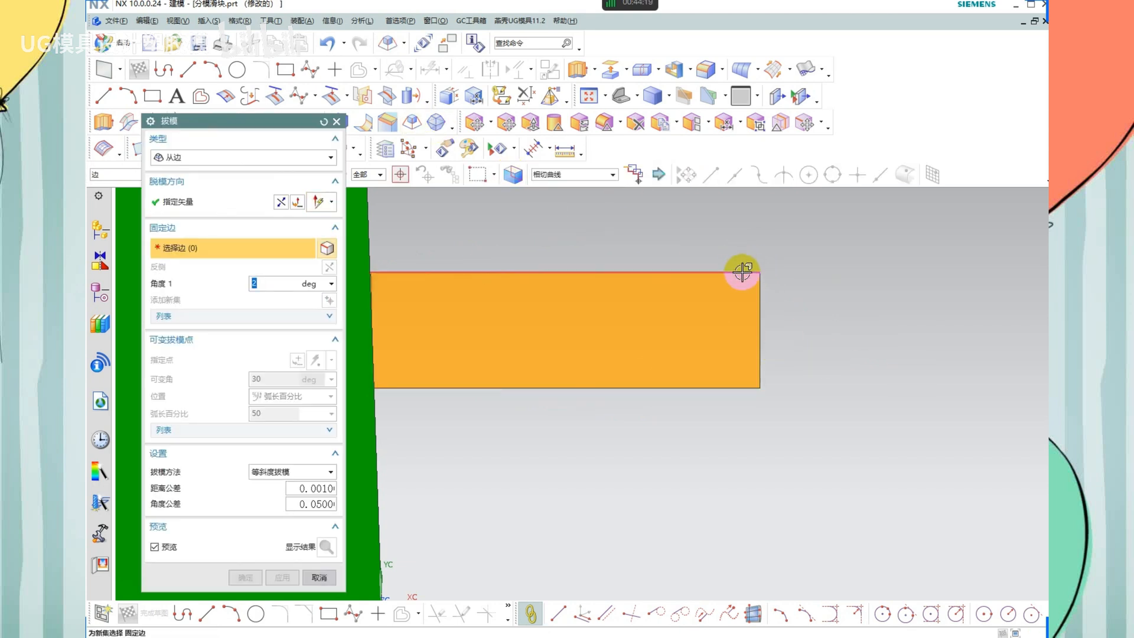
drag(728, 251, 773, 286)
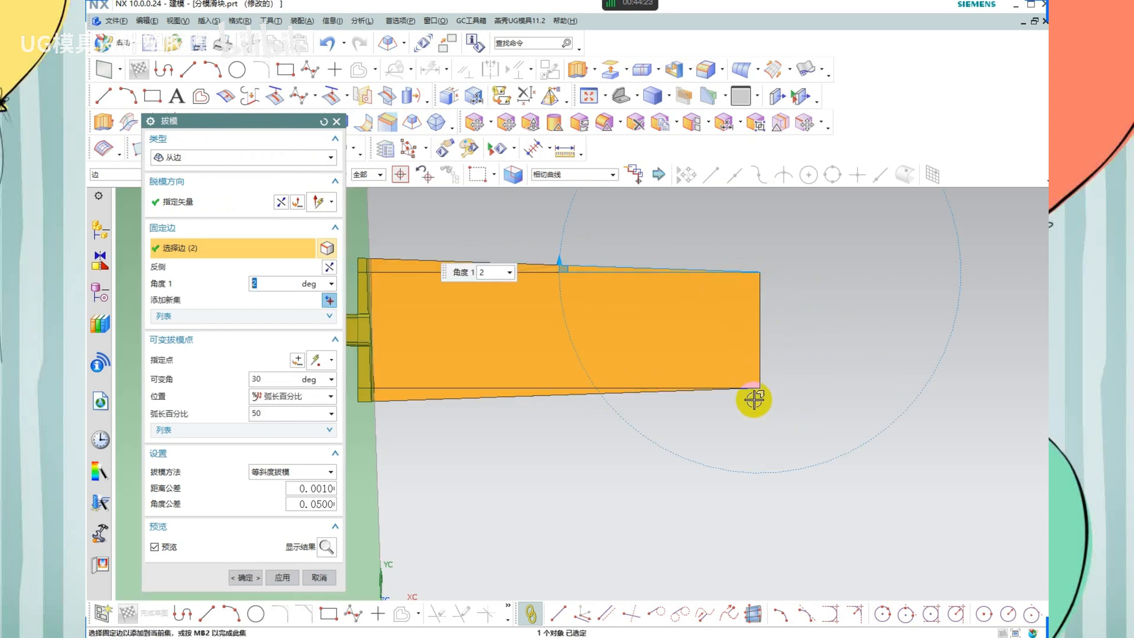
scroll(476, 321, up, 1)
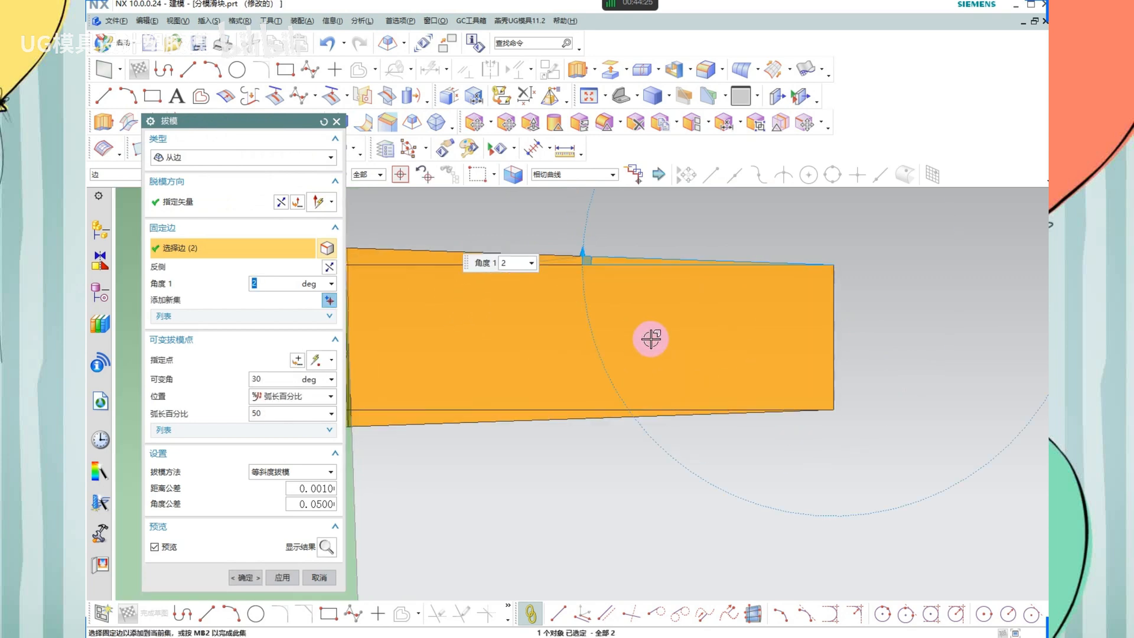
scroll(651, 338, down, 1)
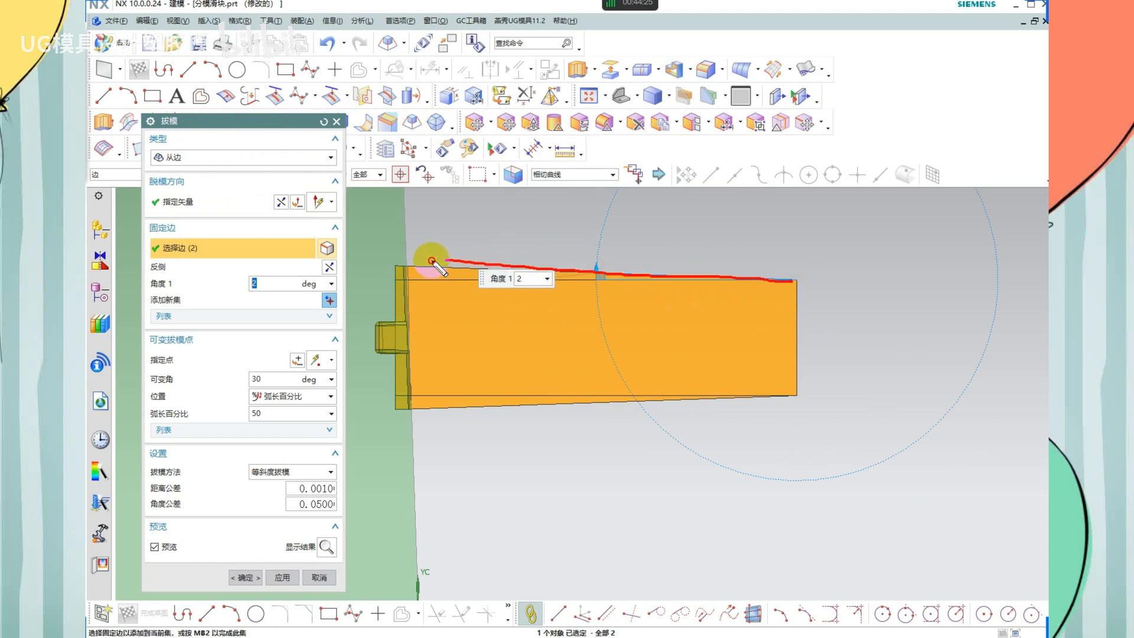
drag(432, 260, 428, 259)
drag(666, 235, 837, 233)
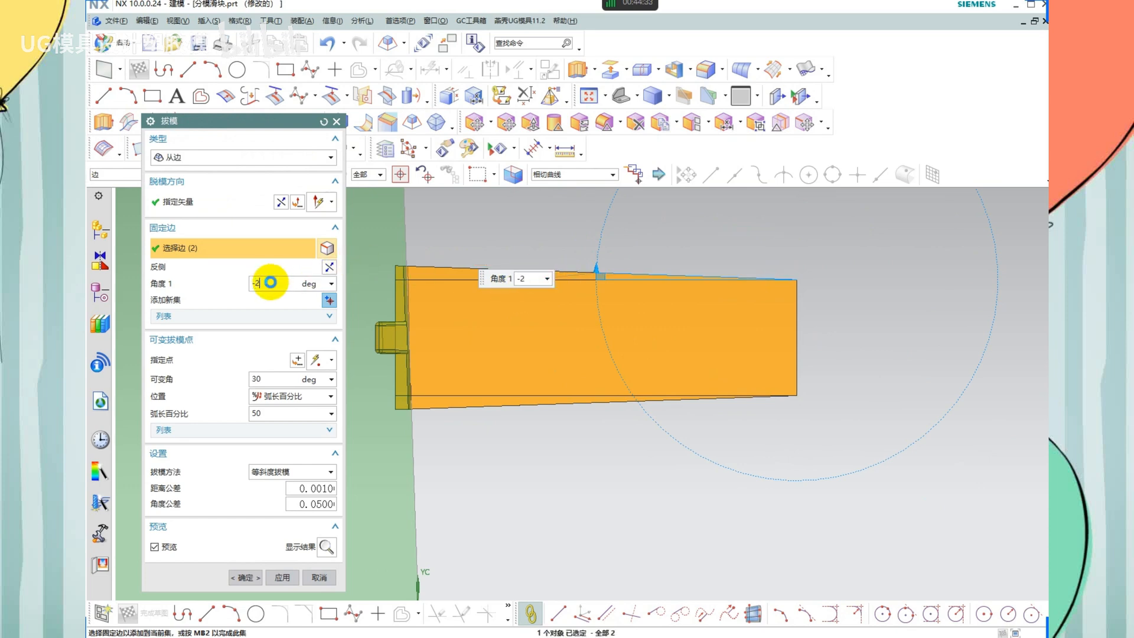
key(Return)
scroll(531, 337, up, 2)
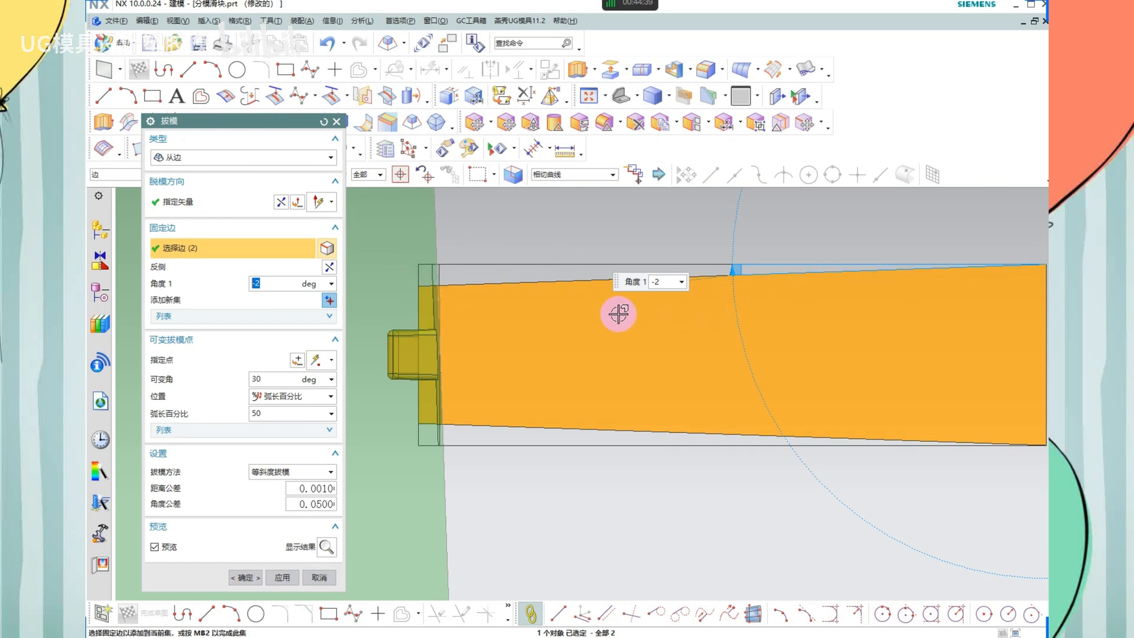
click(260, 574)
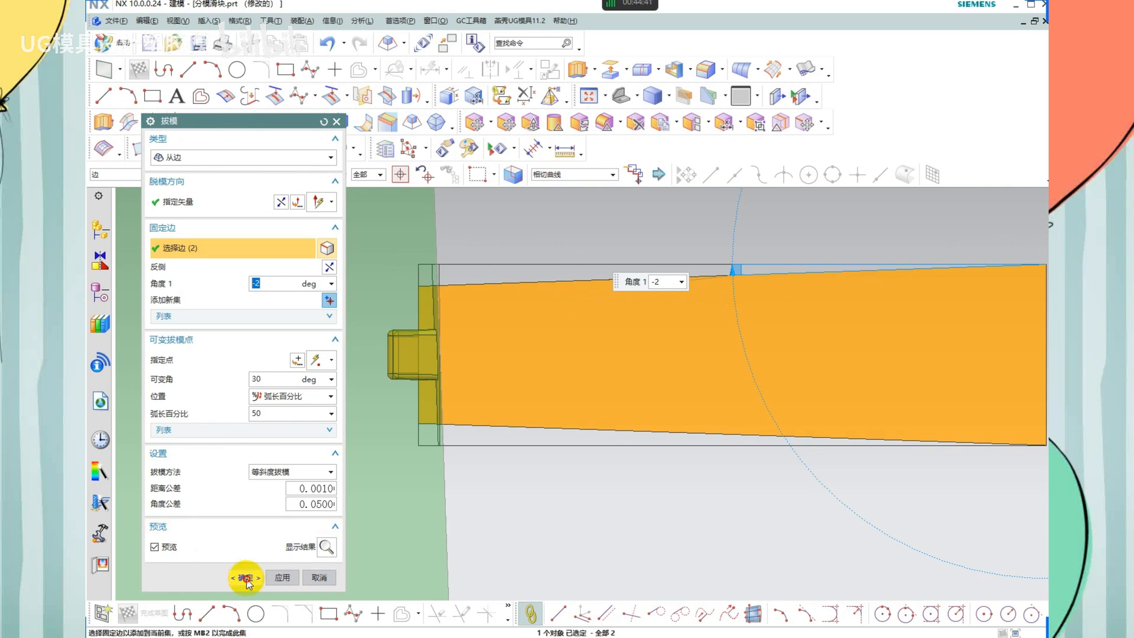
scroll(431, 460, down, 2)
scroll(660, 345, down, 3)
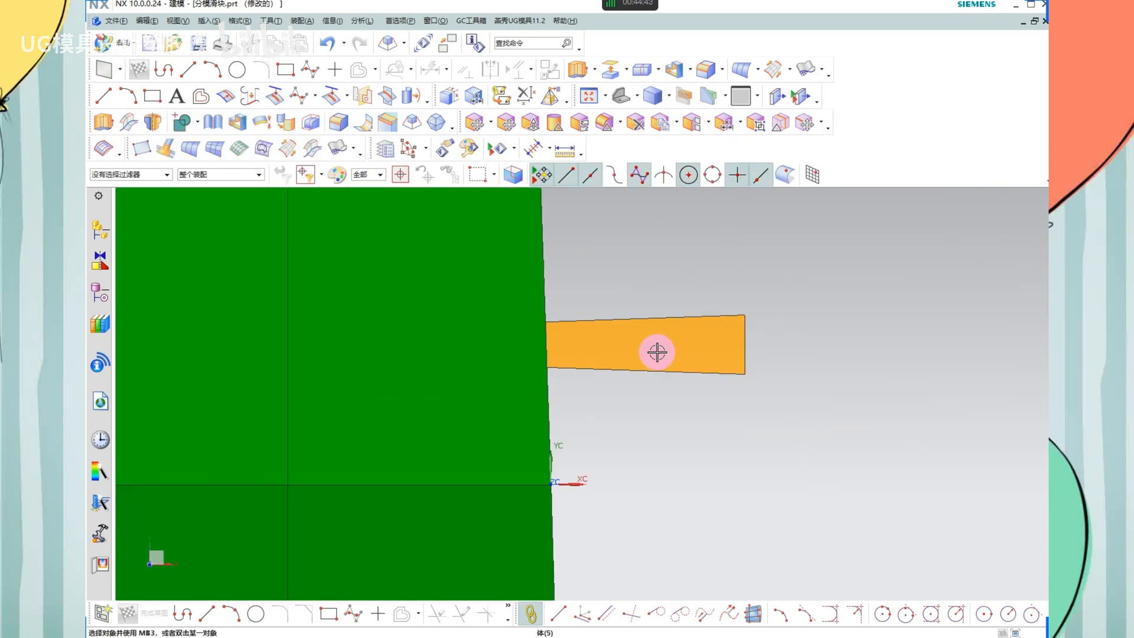
Measure the distance from the drafted slider block's lower side edge to the clip's nearest lower corner
middle_drag(657, 352, 748, 274)
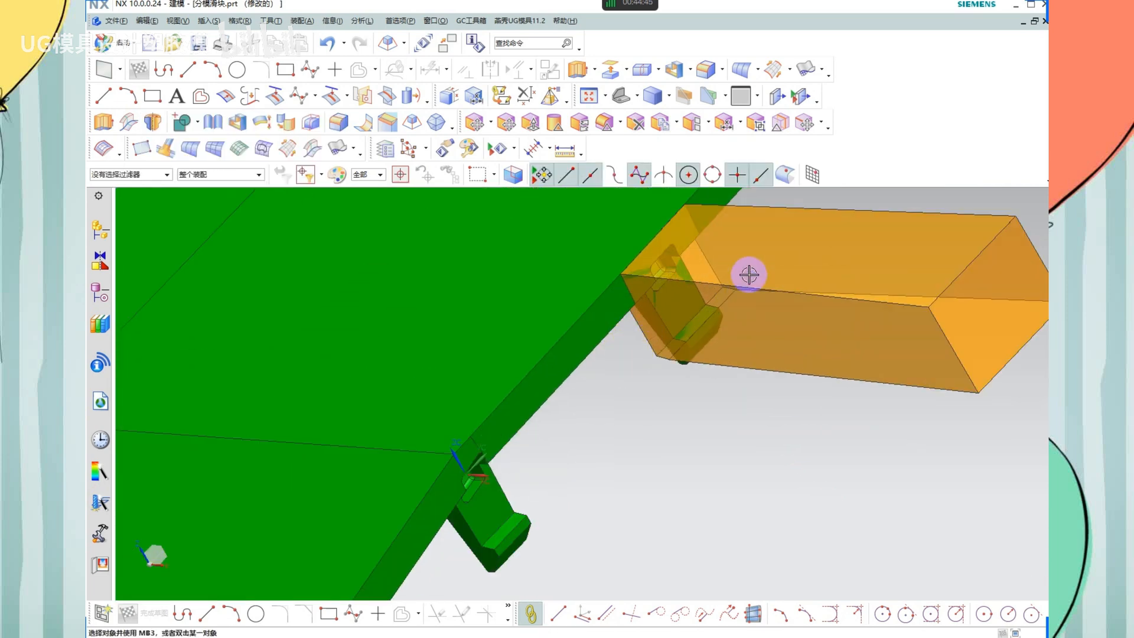
click(565, 151)
scroll(579, 414, up, 3)
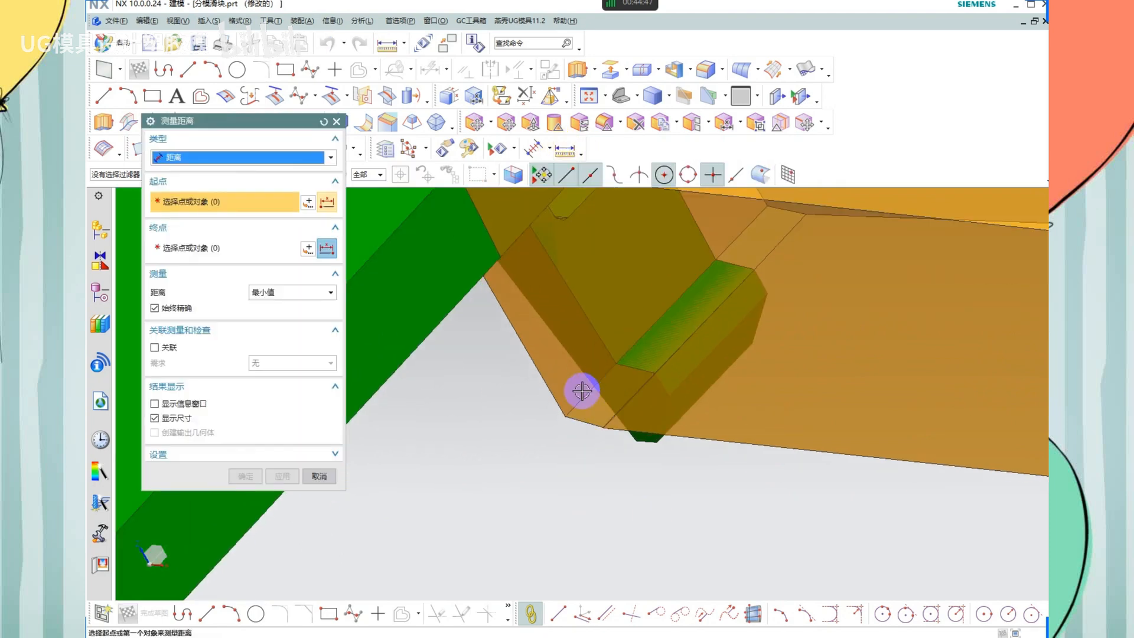
click(581, 402)
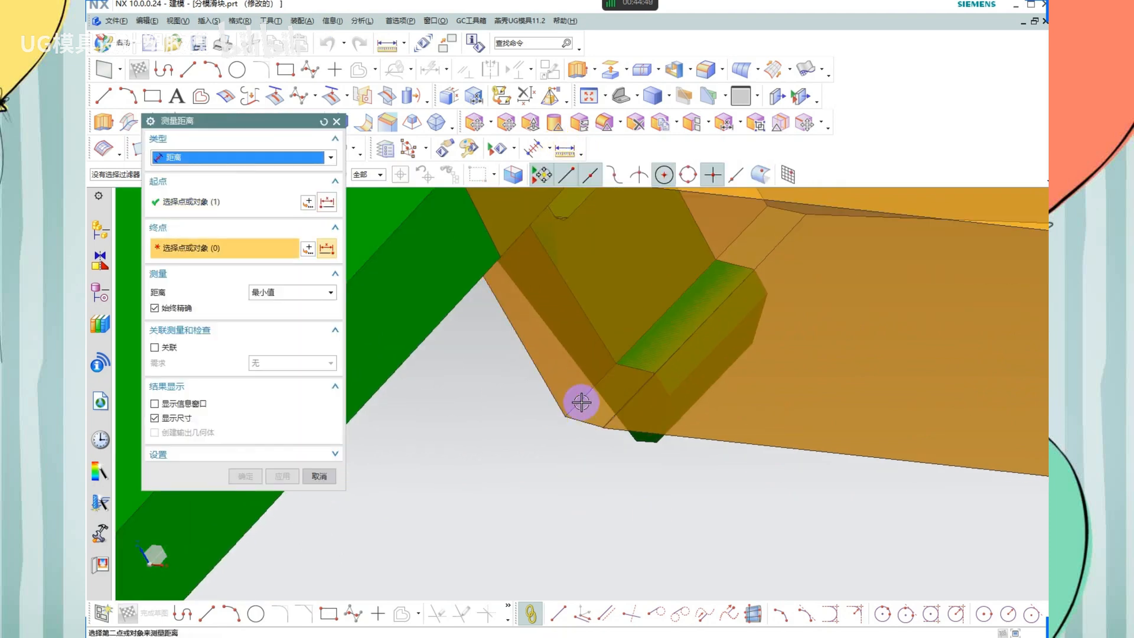
click(617, 362)
scroll(514, 365, down, 4)
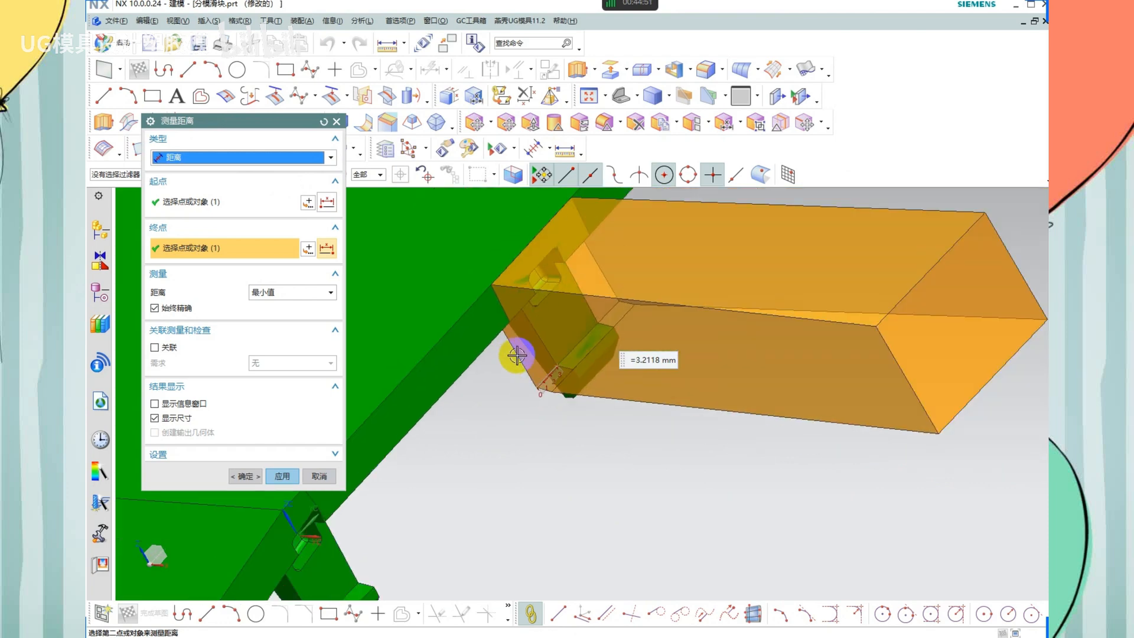
middle_click(516, 356)
Offset the drafted long side faces of the slider block outward by 3 mm
click(311, 122)
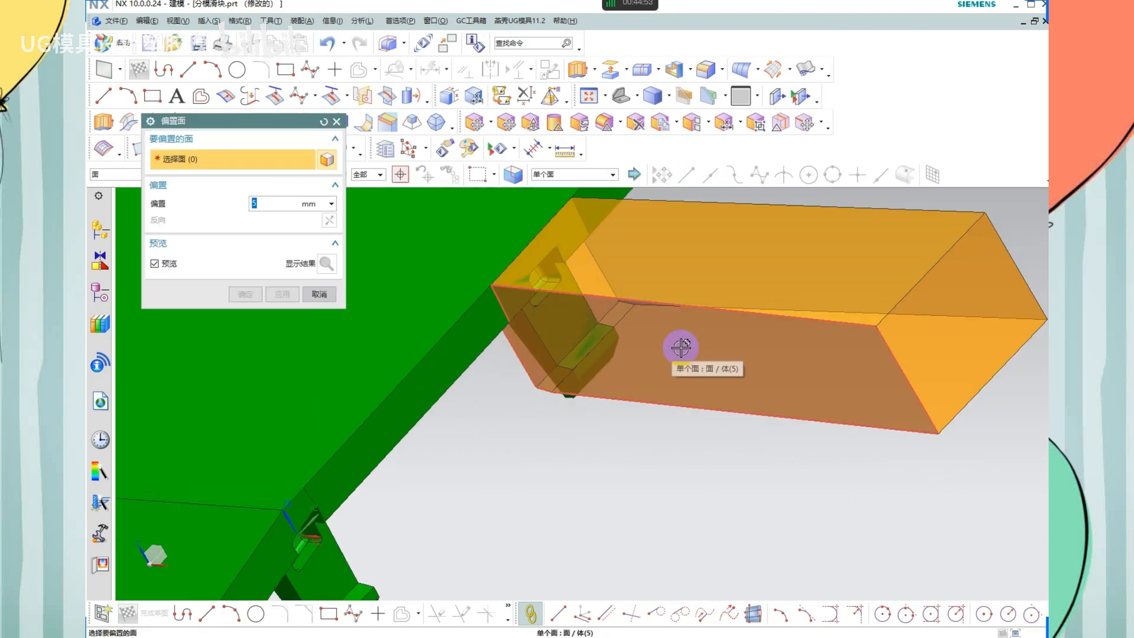
click(766, 333)
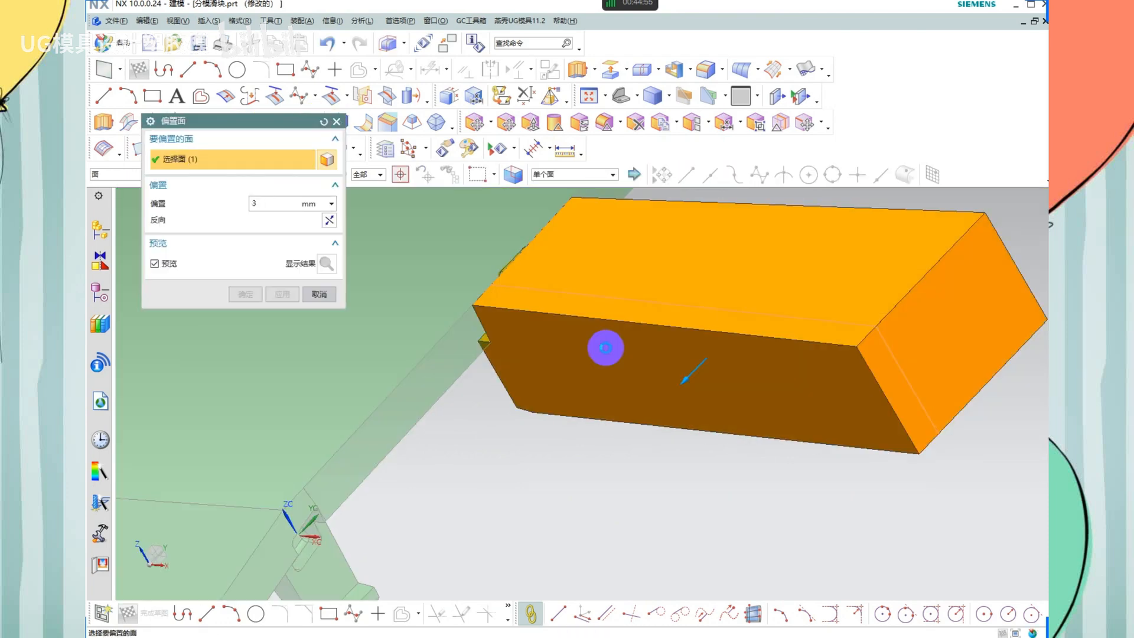
scroll(538, 310, down, 2)
middle_drag(743, 271, 767, 253)
scroll(809, 330, down, 4)
middle_click(731, 286)
Remove the parameters from all bodies following the slider block's draft and 3 mm face offset
scroll(698, 269, up, 6)
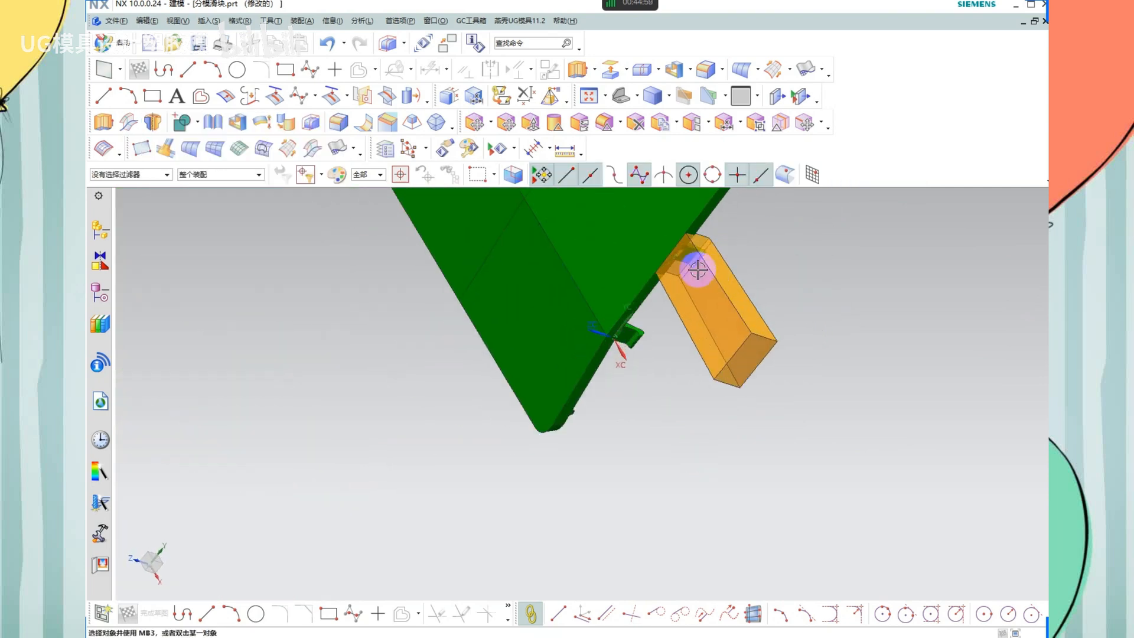
middle_drag(698, 284, 671, 215)
scroll(669, 217, down, 3)
scroll(551, 322, up, 3)
key(ctrl+q)
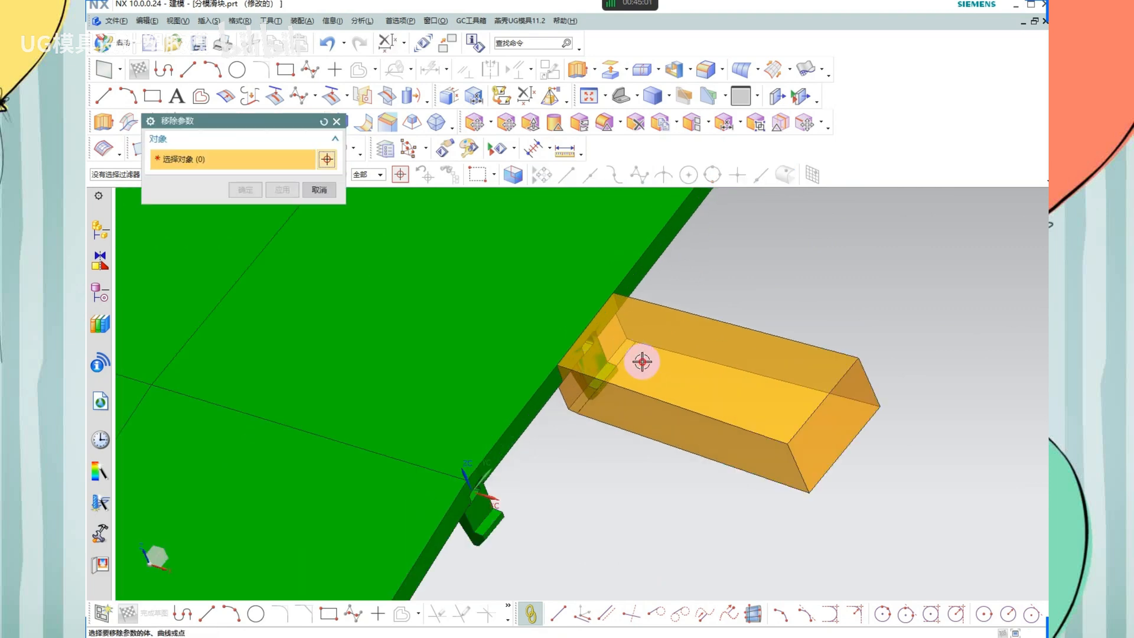
key(ctrl+a)
middle_click(682, 324)
Examine the slider block's fit around the clip from the product's underside, hiding the block briefly and undoing that
scroll(682, 323, down, 3)
middle_drag(682, 323, 615, 307)
scroll(648, 441, up, 6)
click(721, 426)
key(ctrl+b)
key(ctrl+z)
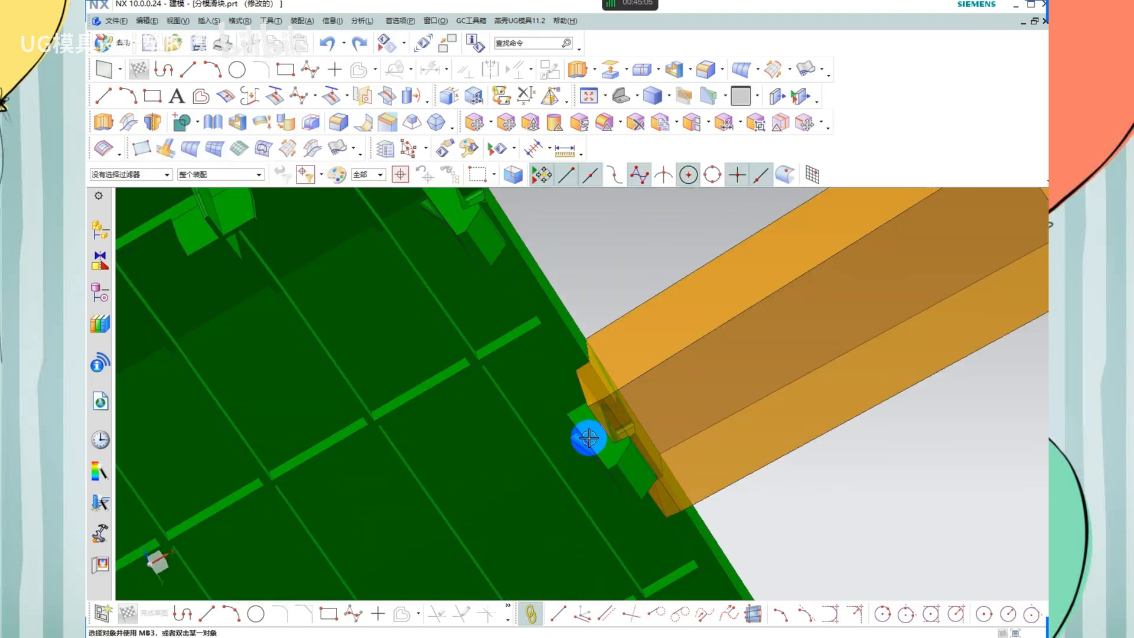
middle_drag(587, 437, 626, 382)
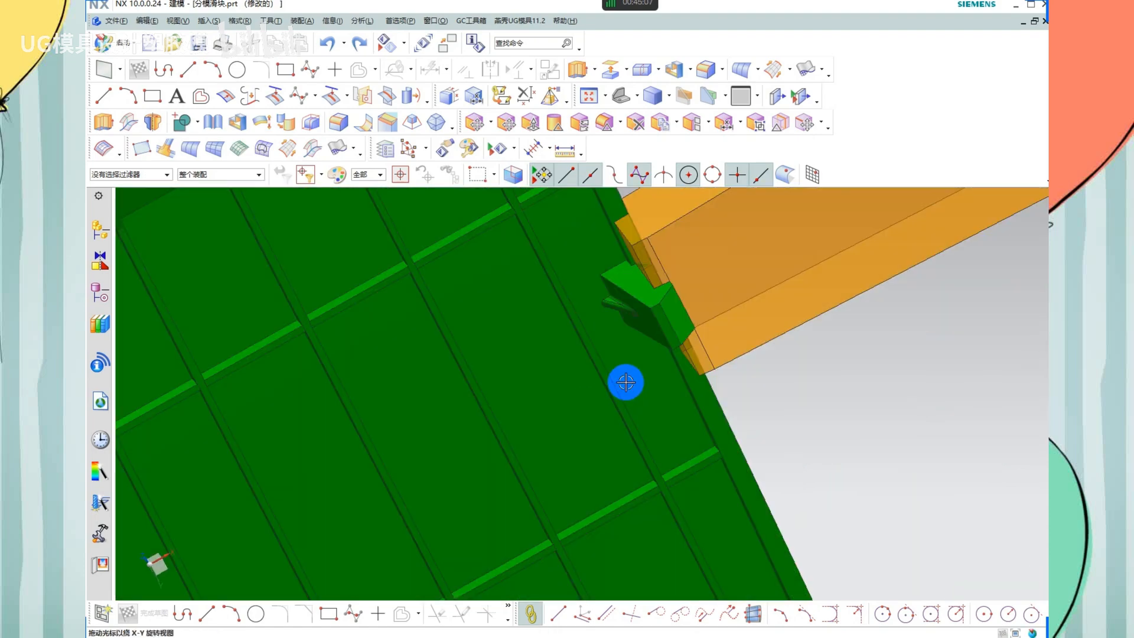
scroll(640, 243, up, 3)
scroll(590, 278, down, 6)
middle_drag(620, 313, 618, 408)
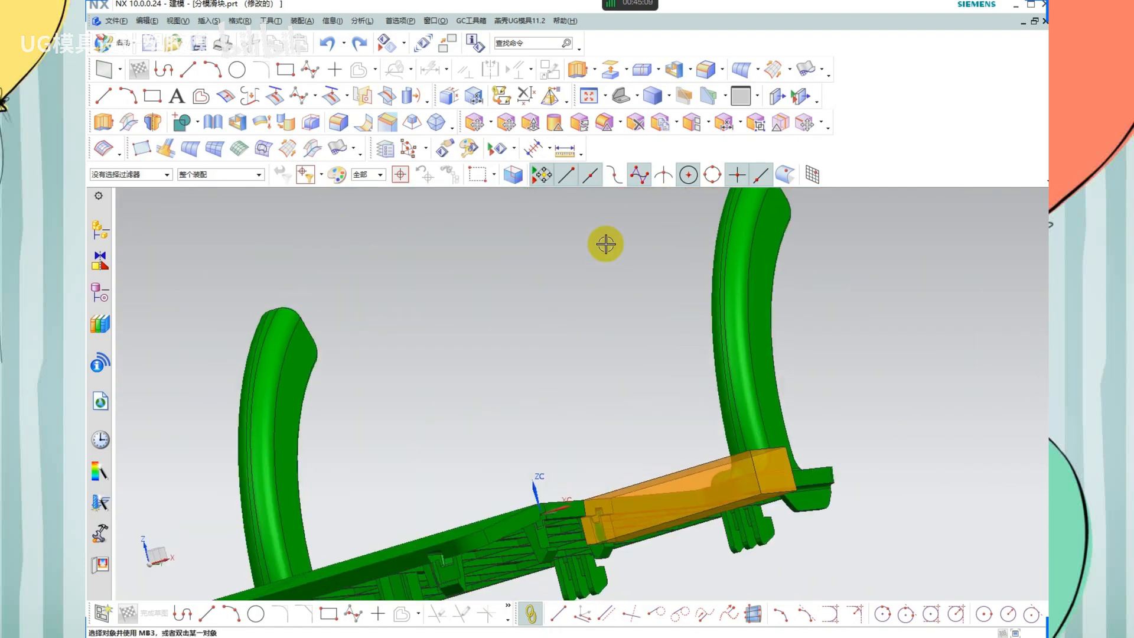
Bring the lower mould block back into view together with the product and the slider block
scroll(605, 245, down, 3)
middle_drag(601, 343, 638, 433)
scroll(632, 477, up, 2)
key(ctrl+shift+b)
click(671, 514)
key(ctrl+b)
key(ctrl+shift+b)
scroll(637, 434, up, 1)
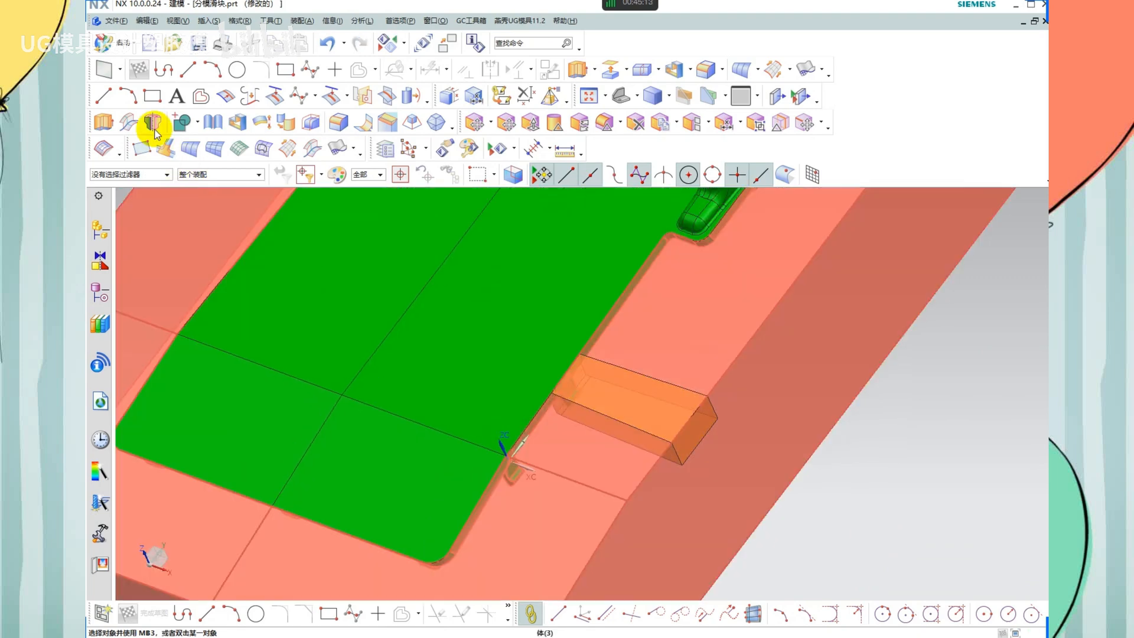
Subtract the slider block from the lower mould block, keeping the slider block as the tool body
click(199, 123)
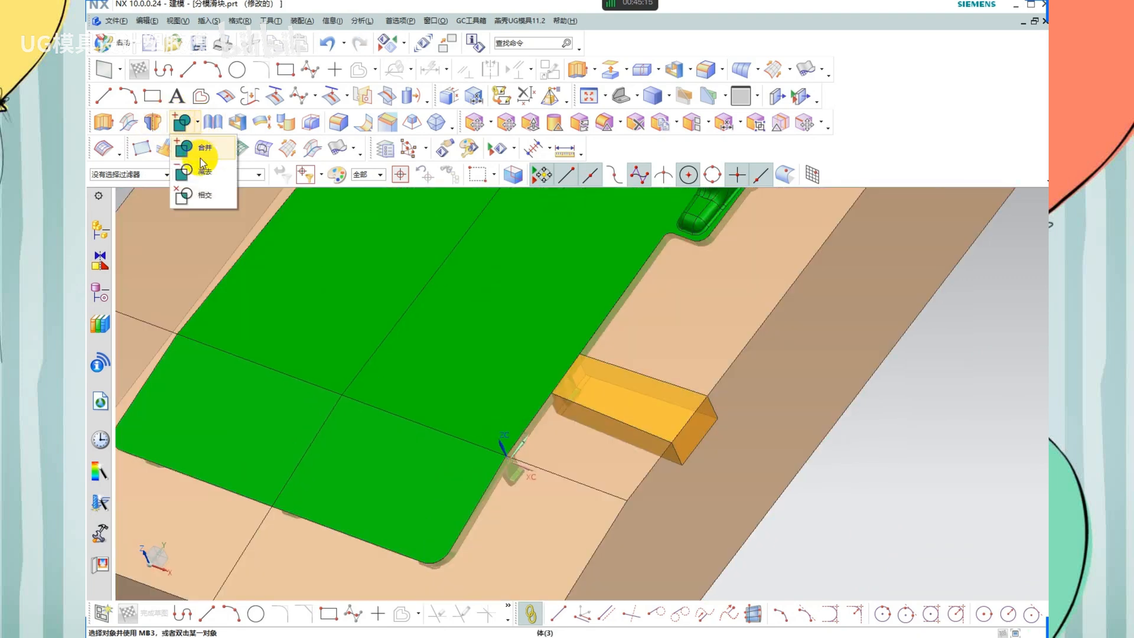
click(200, 158)
click(686, 352)
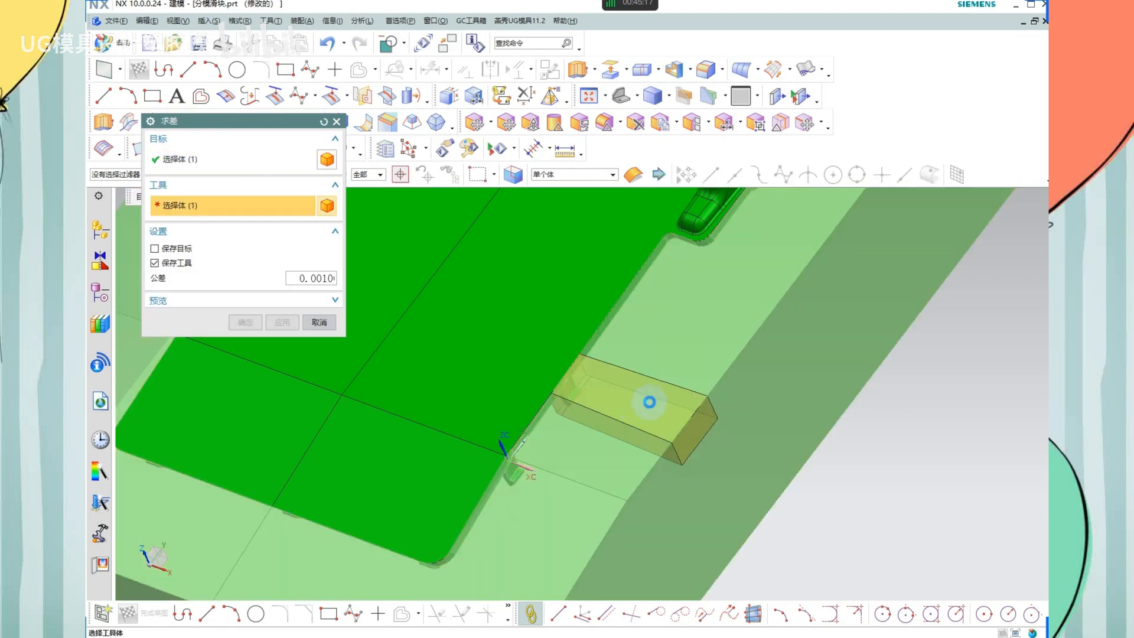
click(649, 402)
middle_click(582, 362)
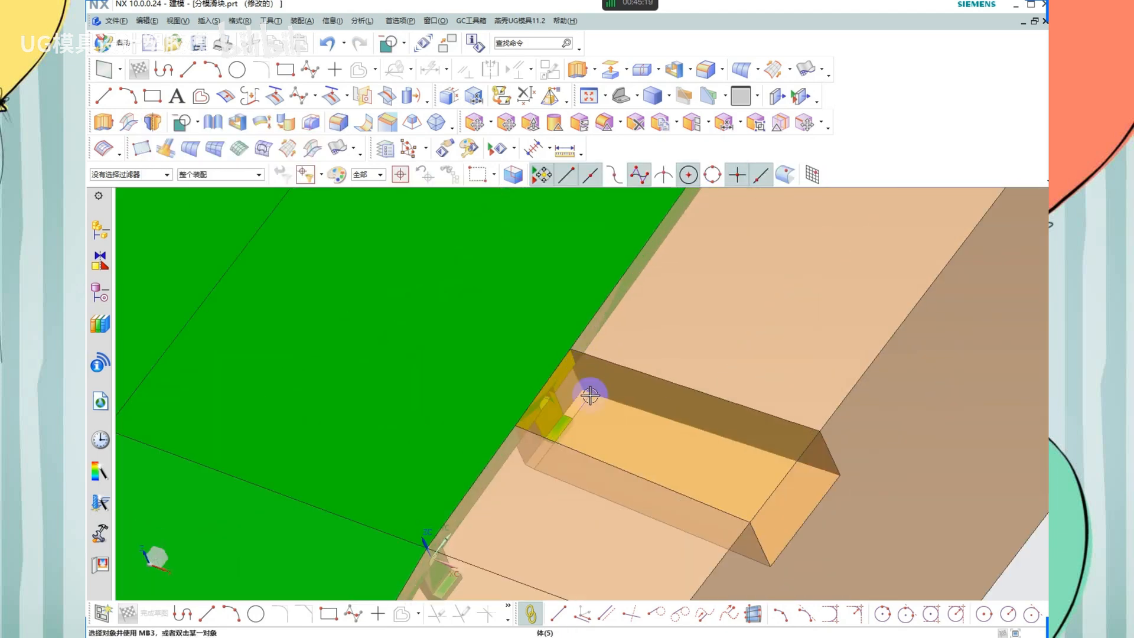
Remove the parameters from the displayed bodies following the slider pocket subtraction
key(v)
click(589, 395)
click(501, 367)
click(626, 375)
middle_click(625, 376)
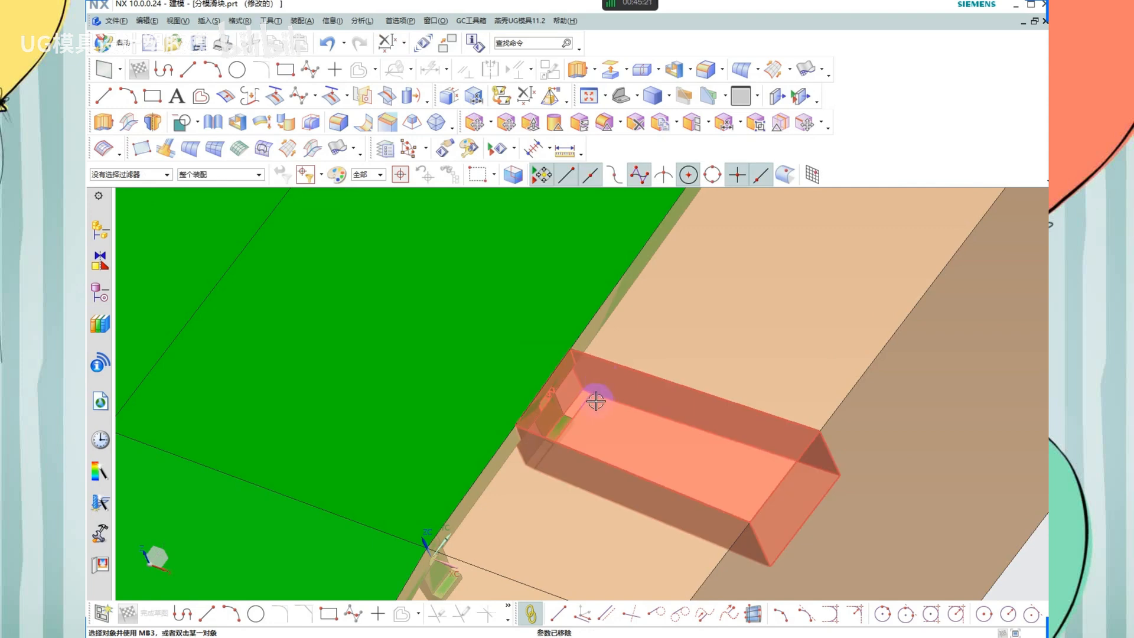
key(v)
click(595, 399)
click(501, 372)
click(637, 340)
middle_click(633, 376)
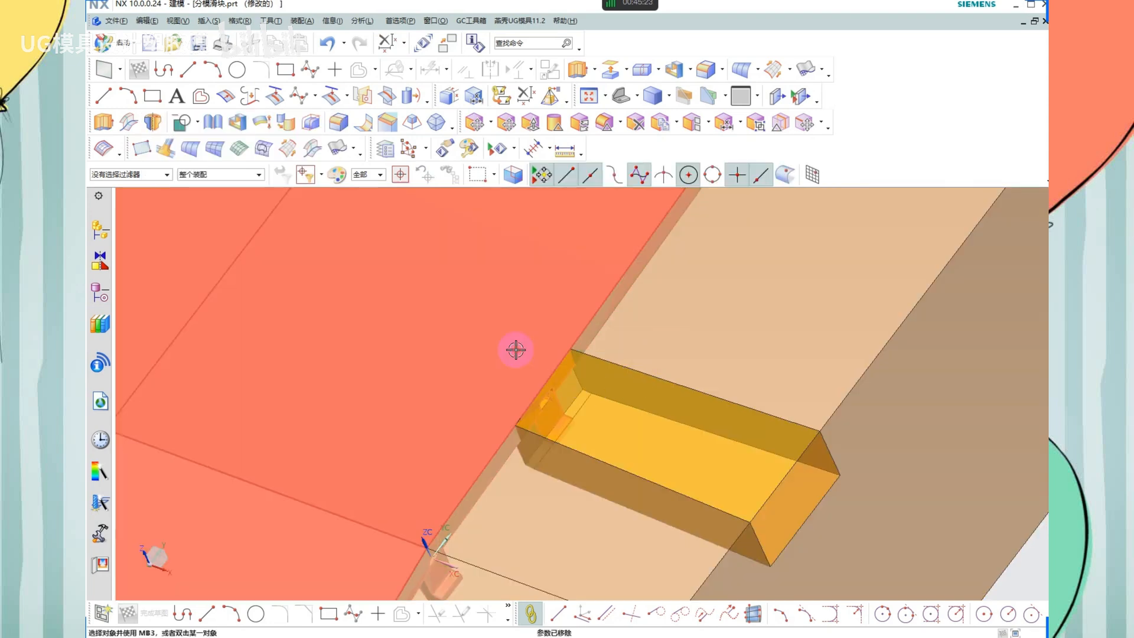
Hide the product and the slider block and examine the pocket cut into the lower mould block
click(515, 350)
key(ctrl+b)
click(604, 393)
key(ctrl+b)
key(ctrl+z)
scroll(558, 413, up, 1)
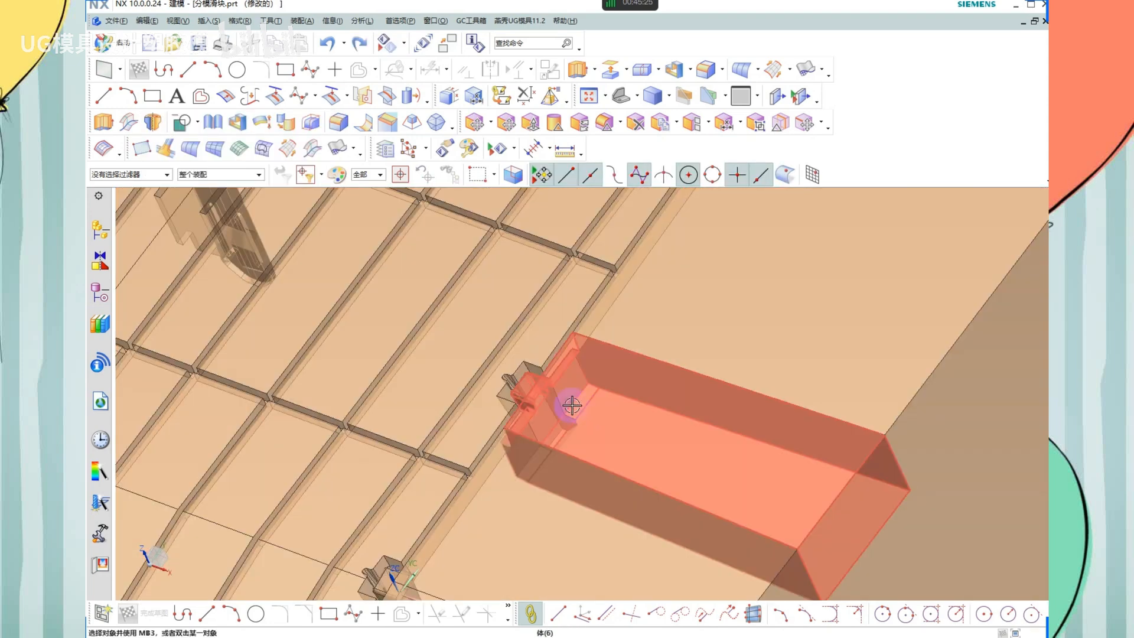
click(571, 405)
key(ctrl+b)
scroll(632, 443, down, 3)
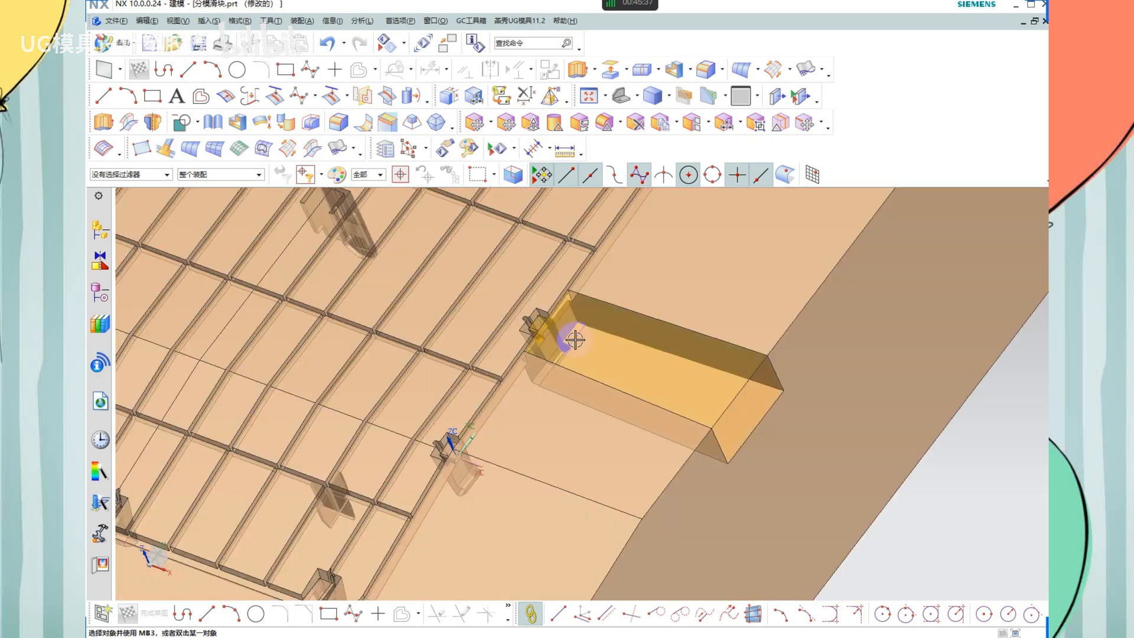
scroll(570, 337, up, 3)
scroll(633, 362, down, 5)
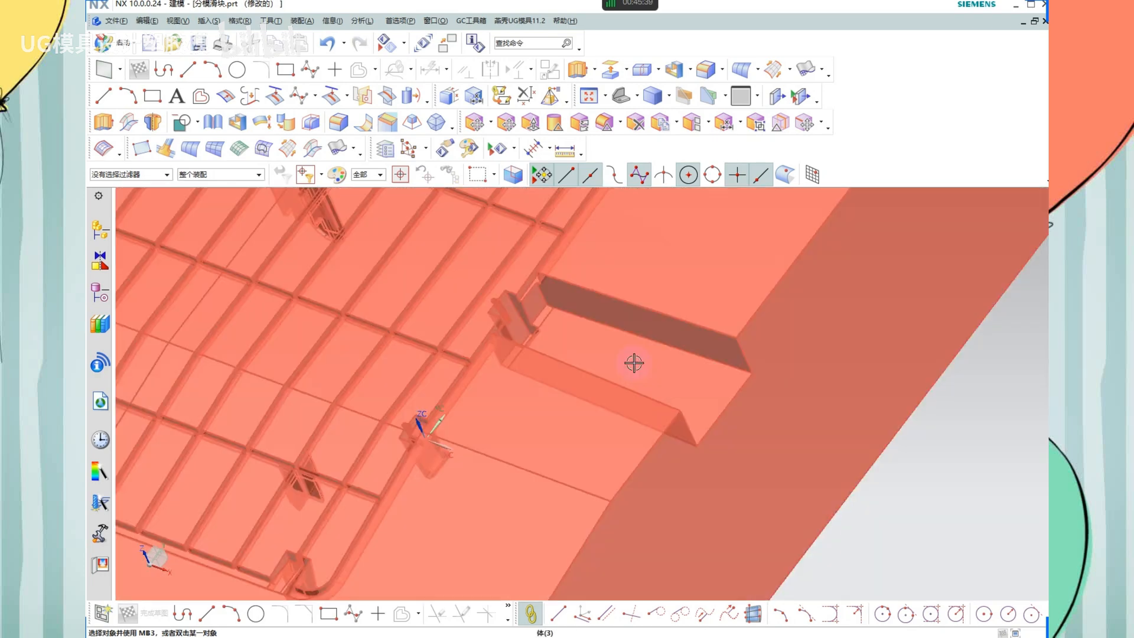
scroll(684, 263, up, 3)
Isolate the slider block by hiding the mould blocks and the product
click(650, 375)
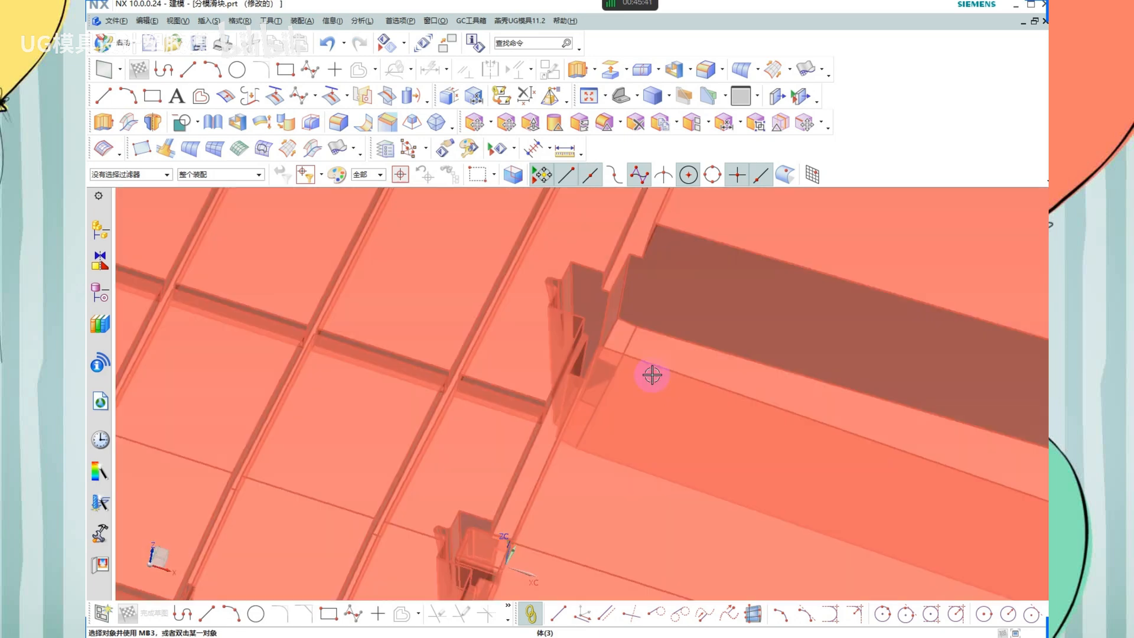
key(ctrl+b)
key(ctrl+shift+b)
scroll(506, 365, down, 4)
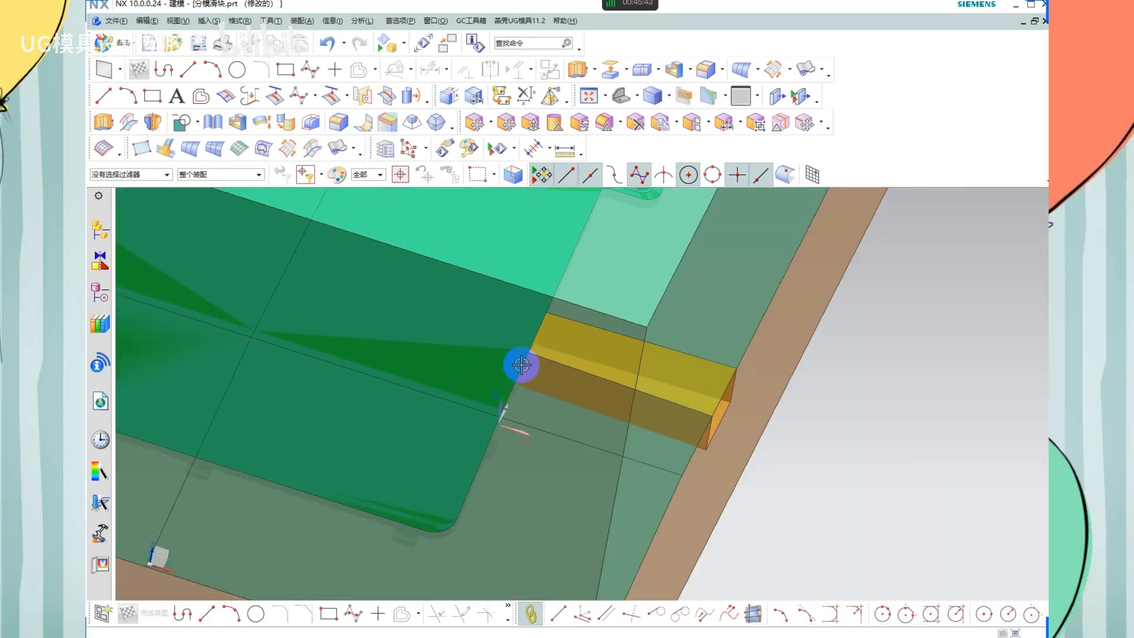
middle_drag(522, 367, 621, 399)
scroll(532, 342, up, 2)
click(529, 329)
key(ctrl+b)
scroll(598, 369, down, 3)
key(ctrl+shift+b)
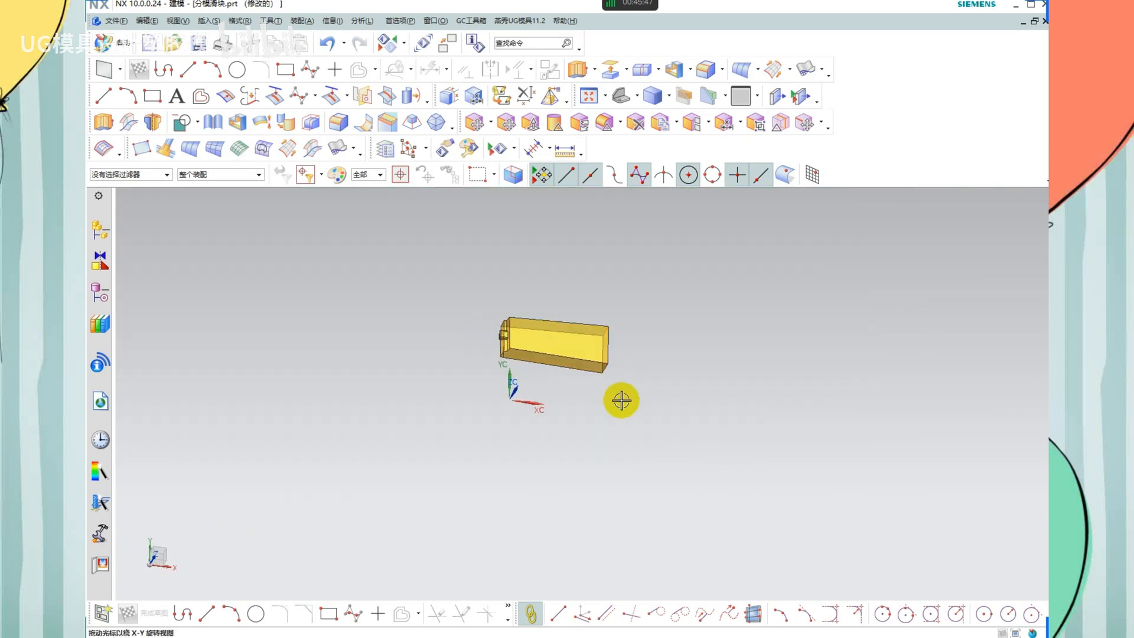
Make the slider block fully opaque by removing its translucency in the object display settings
key(F8)
scroll(517, 317, up, 3)
mouse_move(486, 451)
mouse_down()
mouse_move(615, 451)
mouse_move(646, 492)
mouse_up()
click(569, 376)
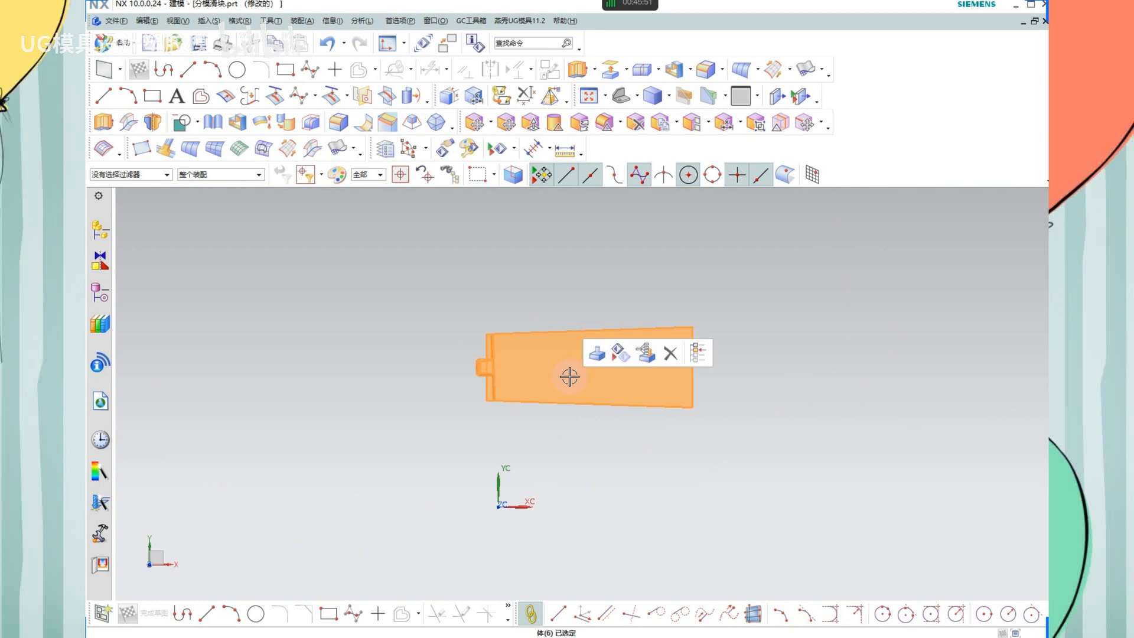
key(ctrl+j)
drag(244, 301, 122, 296)
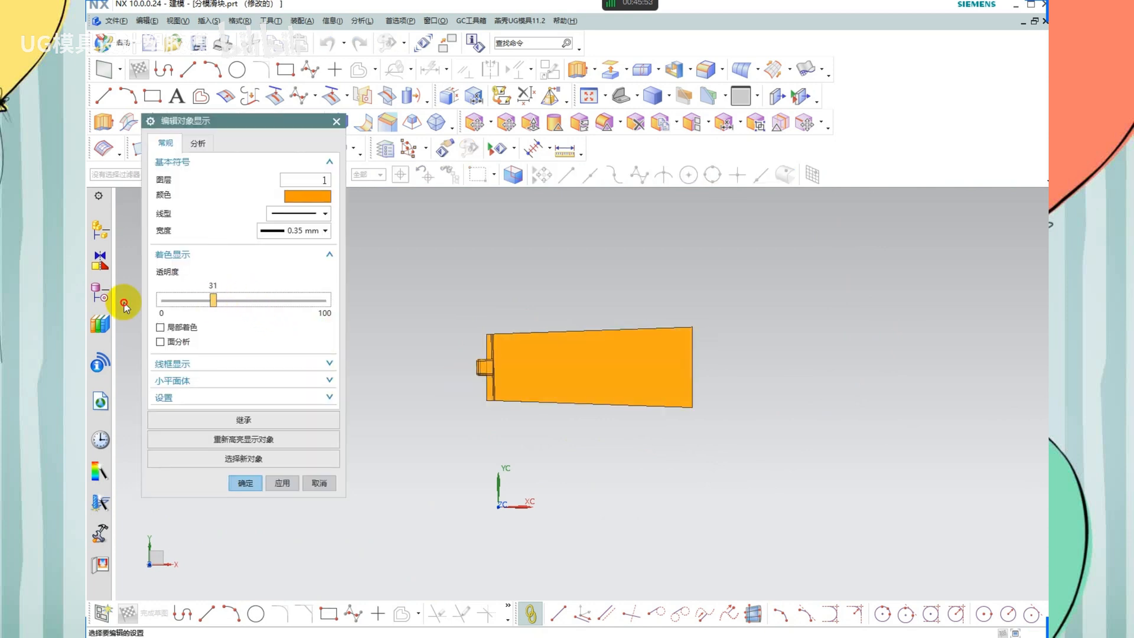
middle_click(562, 301)
middle_drag(562, 301, 597, 322)
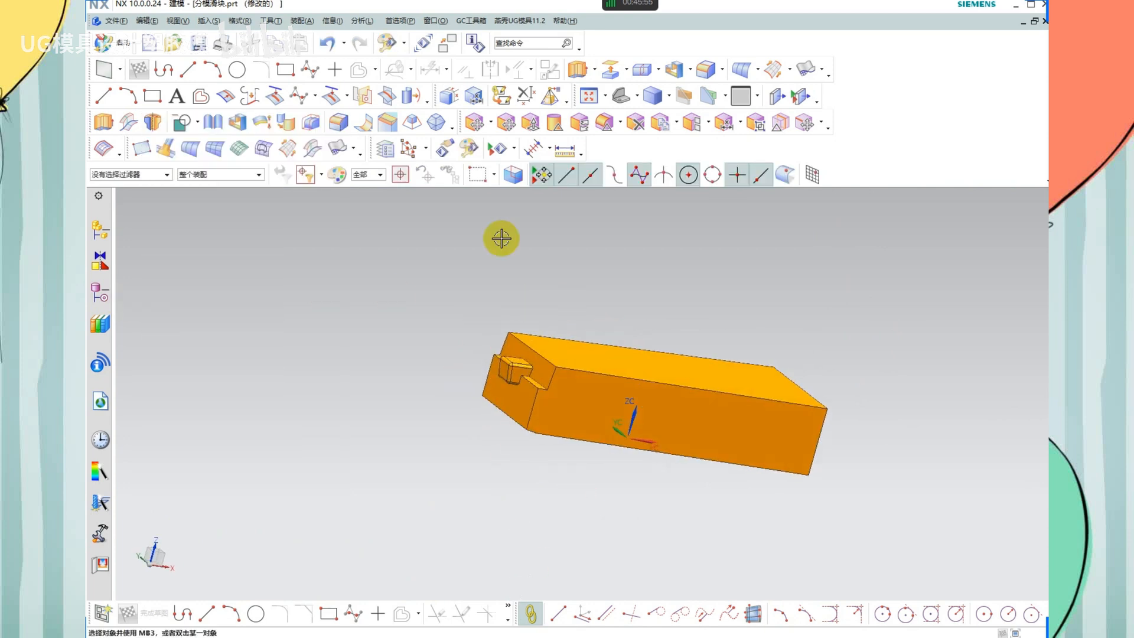
Start a slope face analysis of the slider block with the positive X axis as the reference vector
click(362, 22)
mouse_move(417, 413)
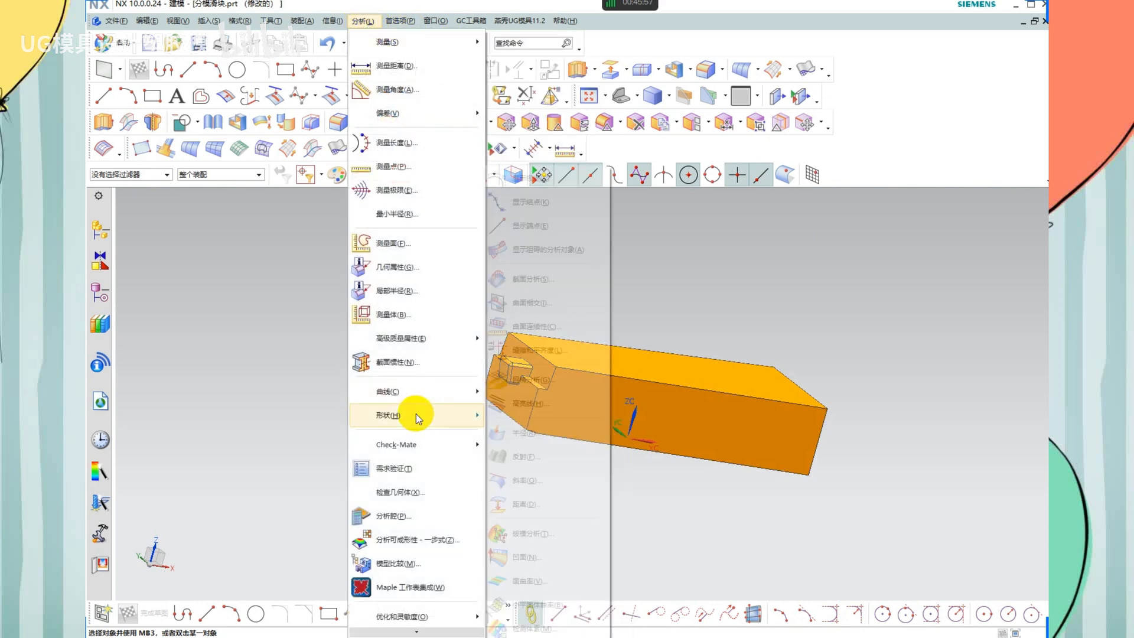
click(546, 482)
middle_drag(570, 334, 677, 373)
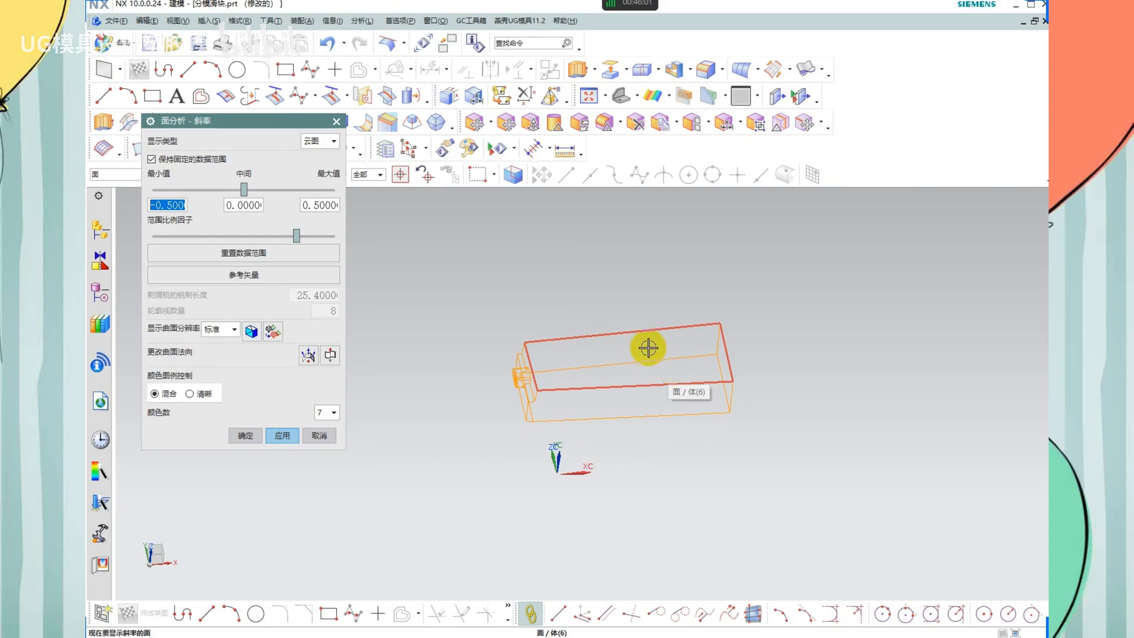
click(241, 275)
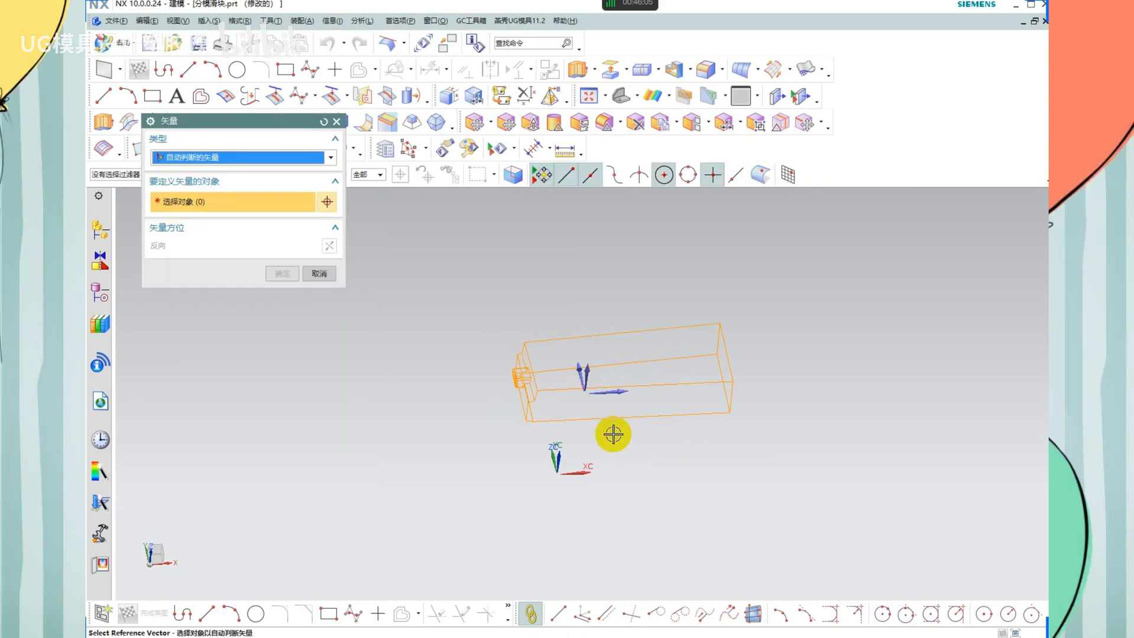
middle_drag(614, 432, 615, 426)
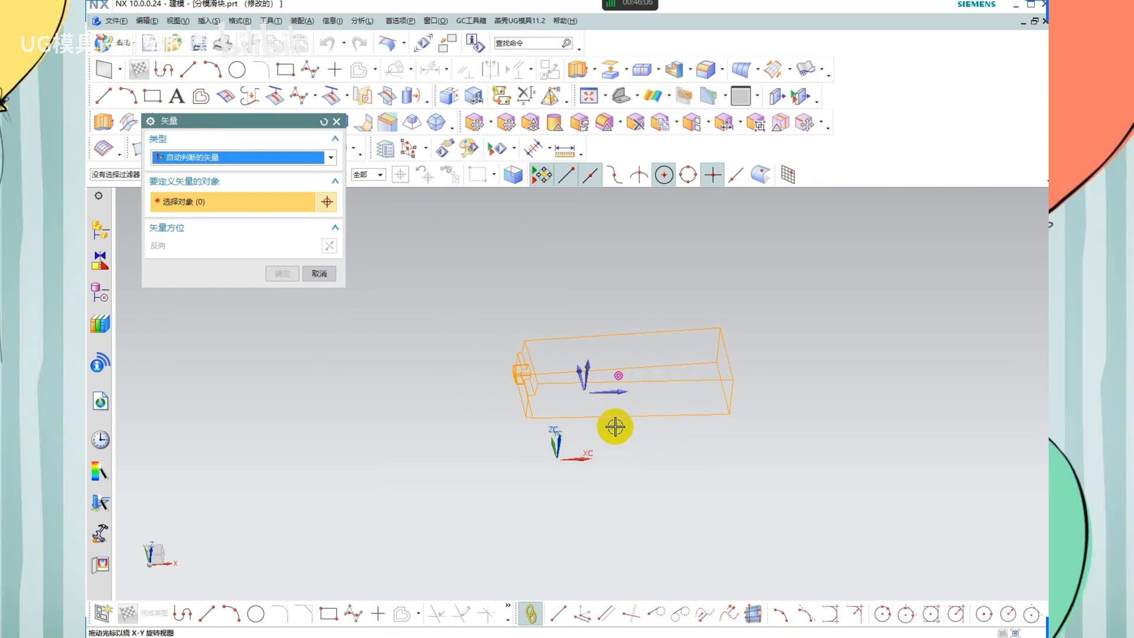
click(610, 392)
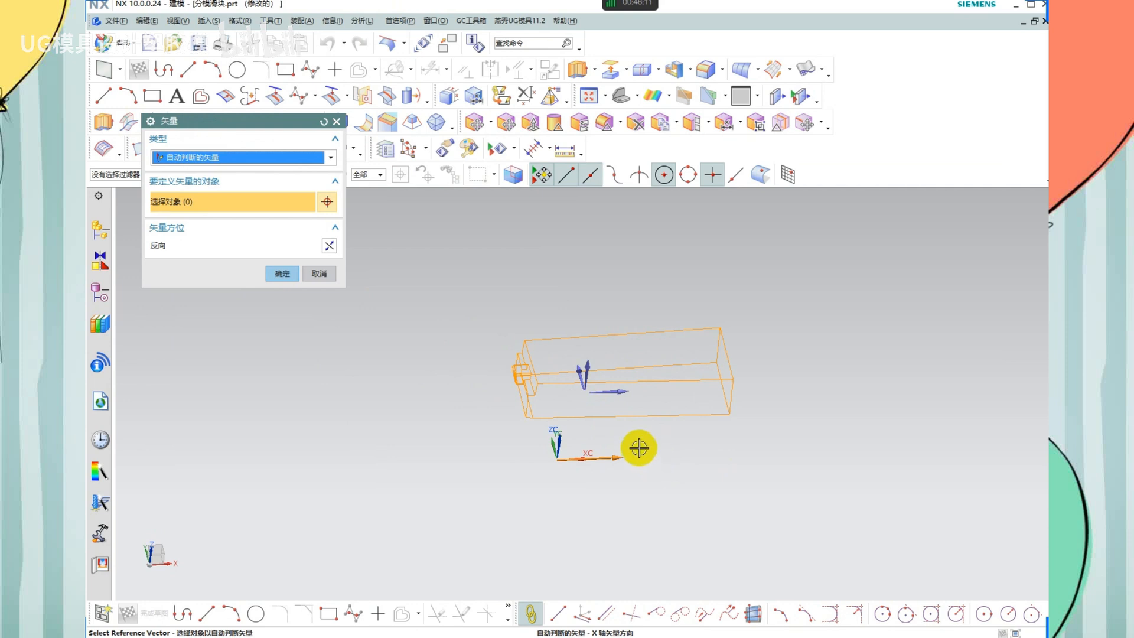
middle_drag(666, 494, 635, 473)
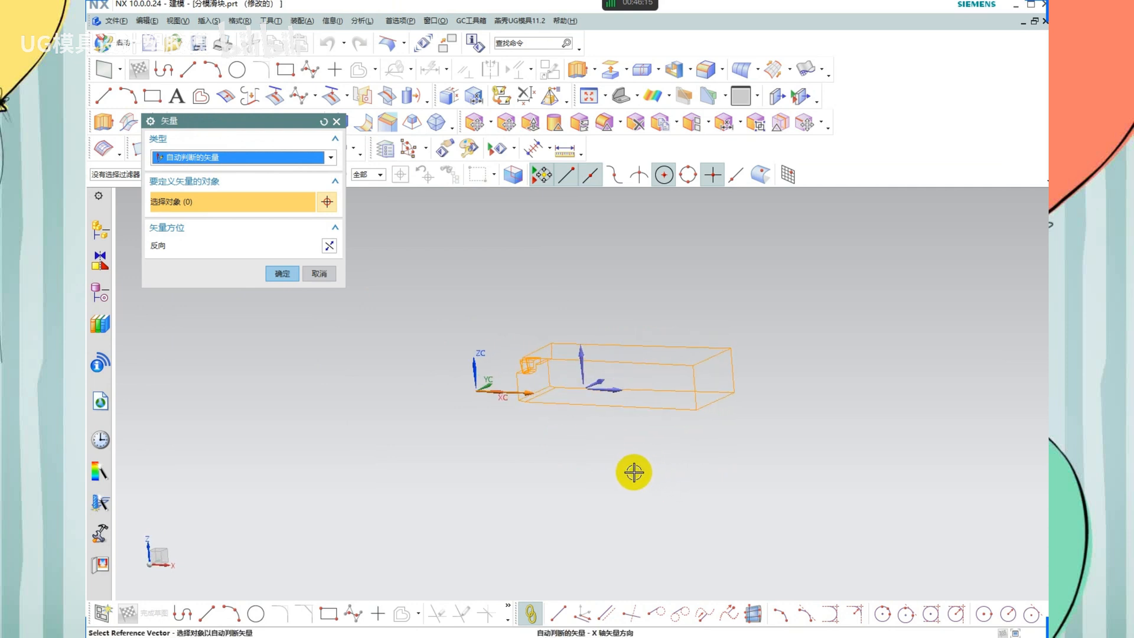
mouse_move(498, 358)
mouse_down()
mouse_move(460, 349)
mouse_move(476, 324)
mouse_up()
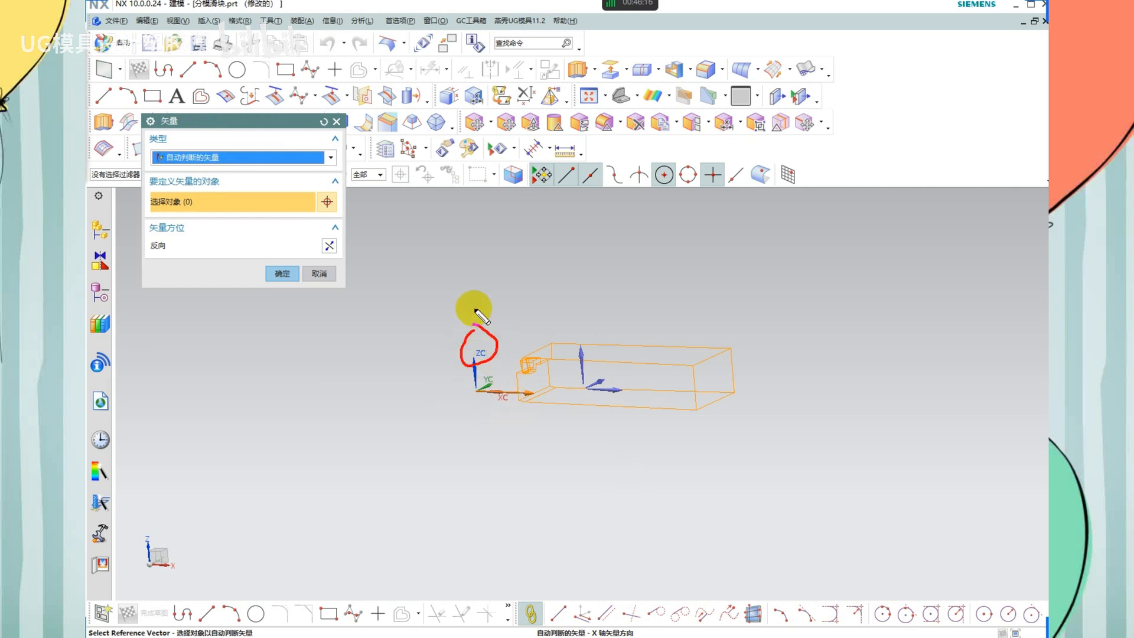
mouse_move(444, 237)
mouse_down()
mouse_move(454, 286)
mouse_move(407, 266)
mouse_up()
drag(455, 240, 486, 264)
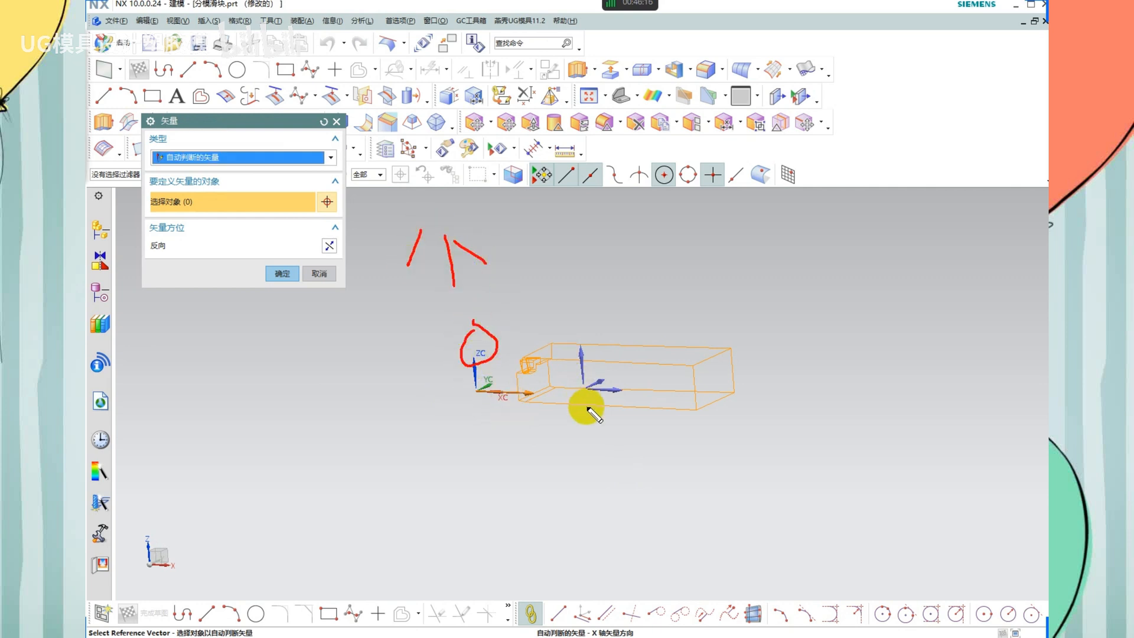
mouse_move(532, 355)
middle_down()
mouse_move(590, 385)
mouse_move(690, 402)
middle_up()
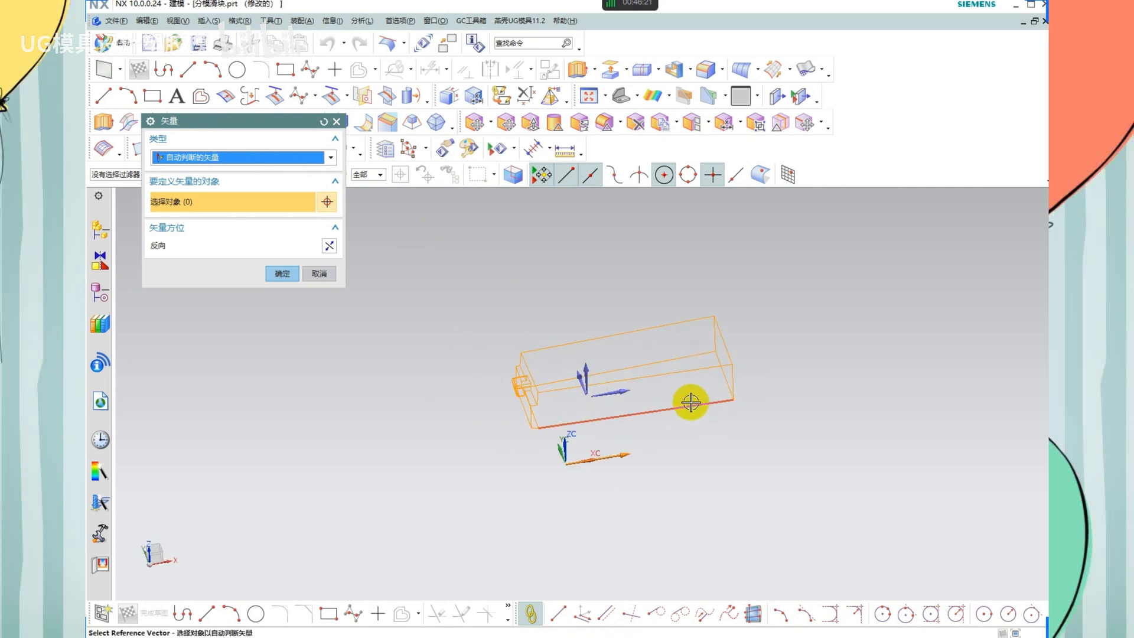
click(281, 274)
Apply the slope analysis to all faces of the slider block
scroll(587, 382, down, 3)
drag(786, 281, 363, 509)
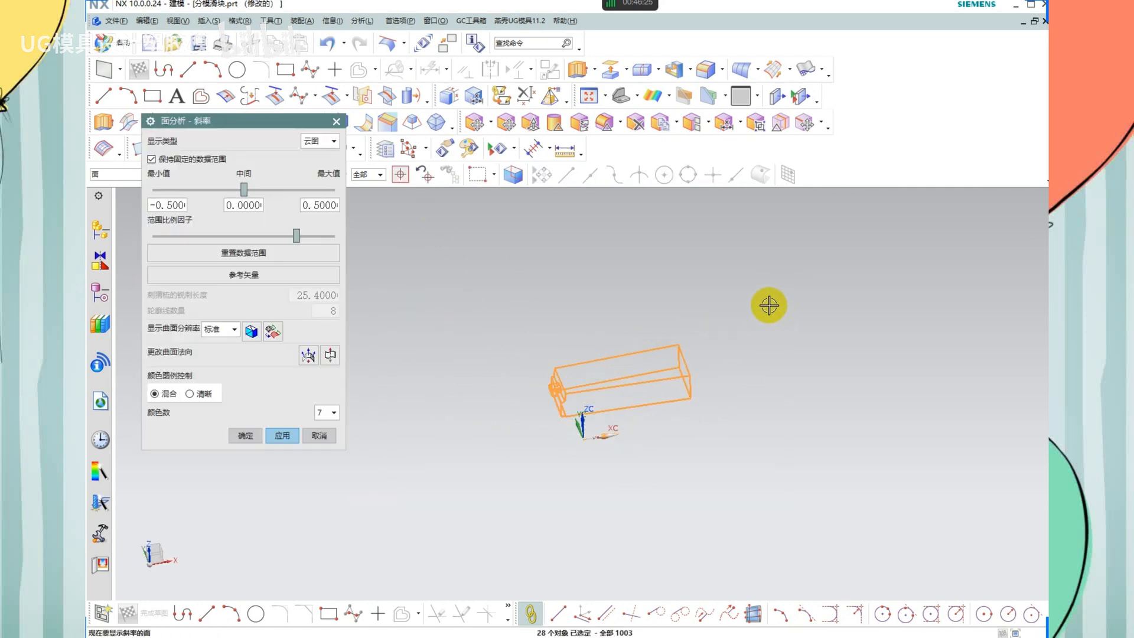
drag(744, 272, 436, 505)
middle_click(618, 412)
scroll(564, 407, up, 6)
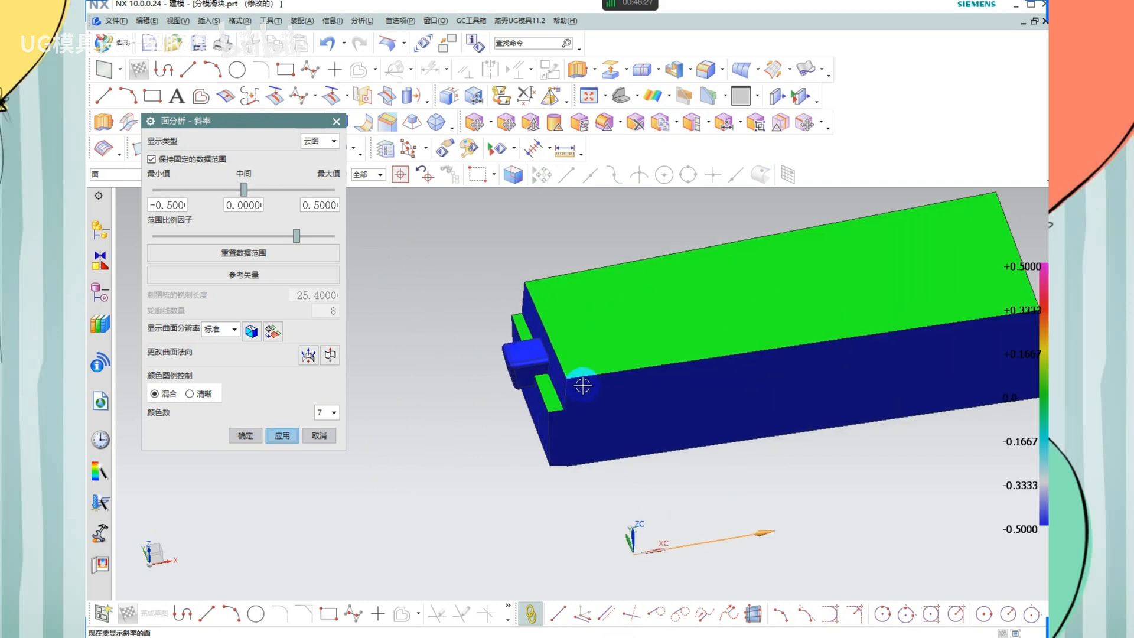
Examine the slope colours on the slider block's front faces and clip-forming nose, and close the analysis
middle_drag(582, 386, 623, 364)
scroll(623, 364, up, 2)
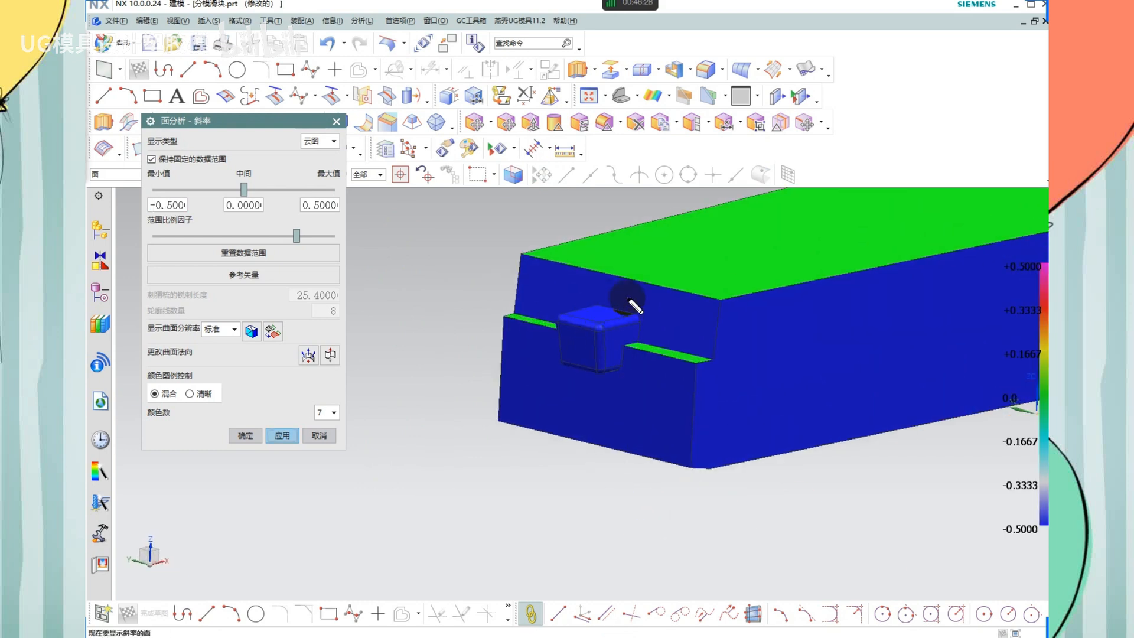
scroll(690, 398, down, 2)
middle_drag(691, 398, 708, 374)
scroll(711, 479, up, 3)
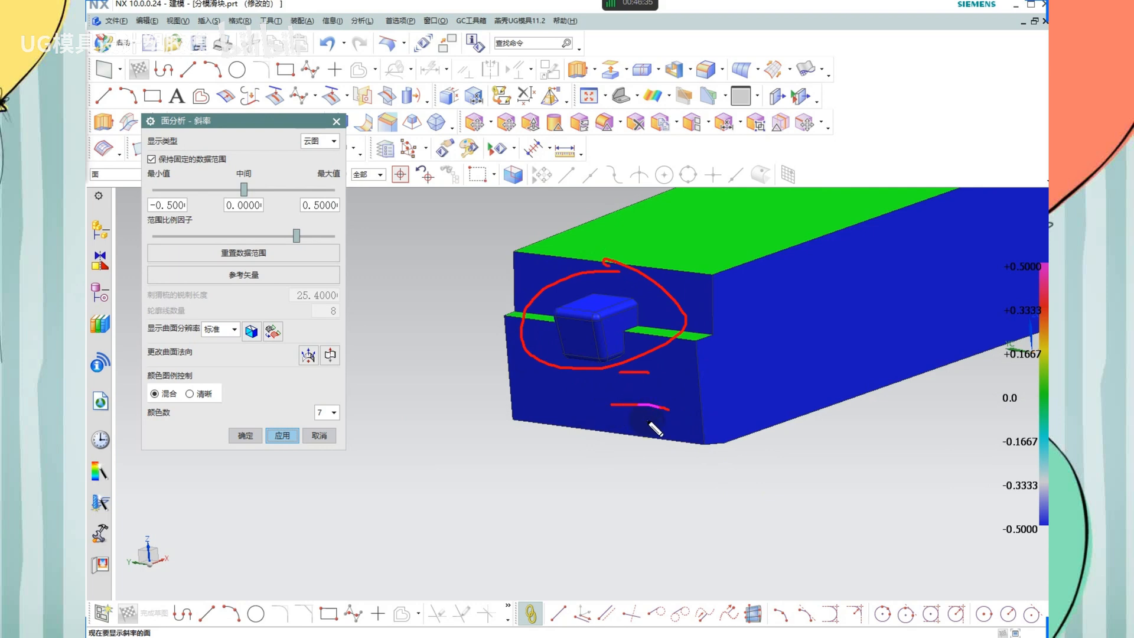
click(627, 472)
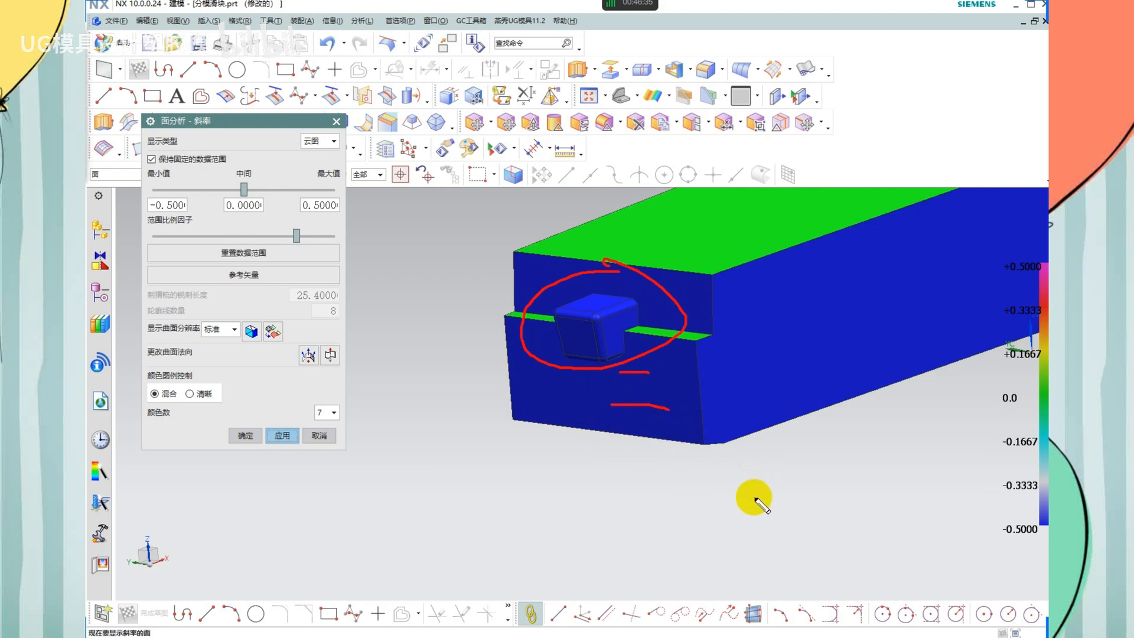
mouse_move(734, 480)
middle_down()
mouse_move(481, 387)
mouse_move(671, 413)
mouse_move(635, 413)
middle_up()
middle_click(635, 413)
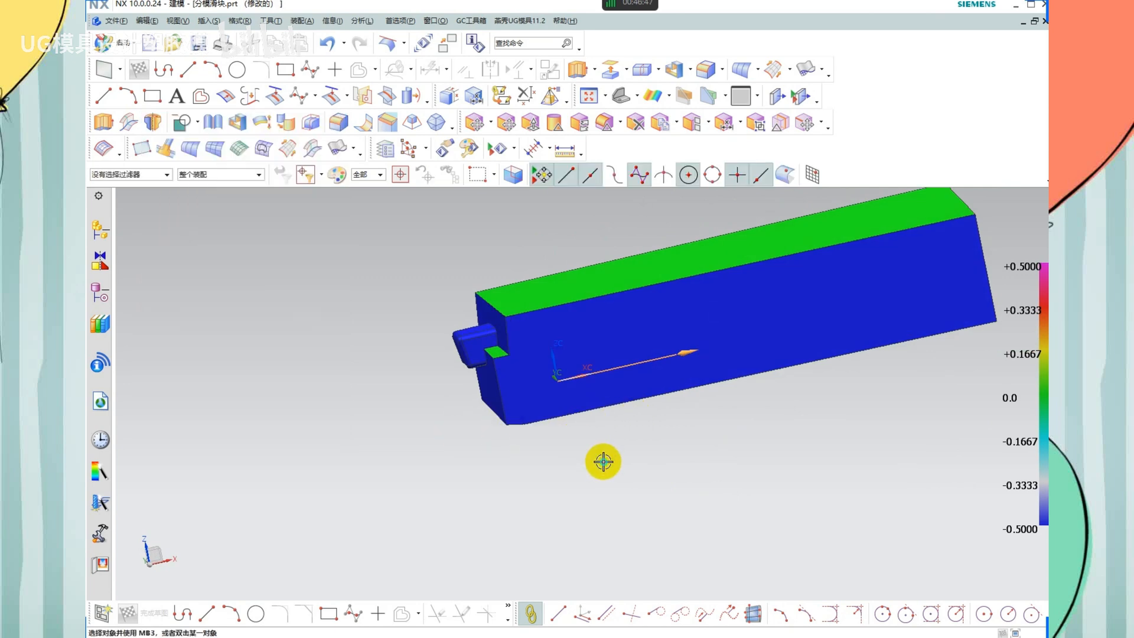
Return the slider block to normal shaded display and show the mould blocks and product around it again
right_drag(602, 461, 602, 436)
click(537, 355)
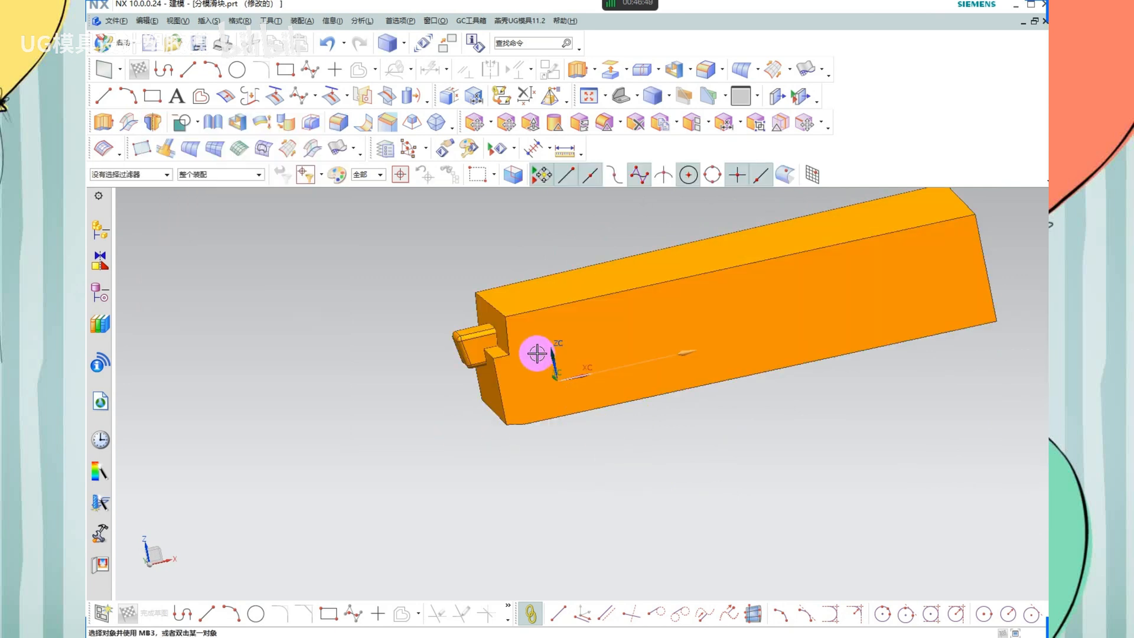
right_drag(539, 360, 592, 425)
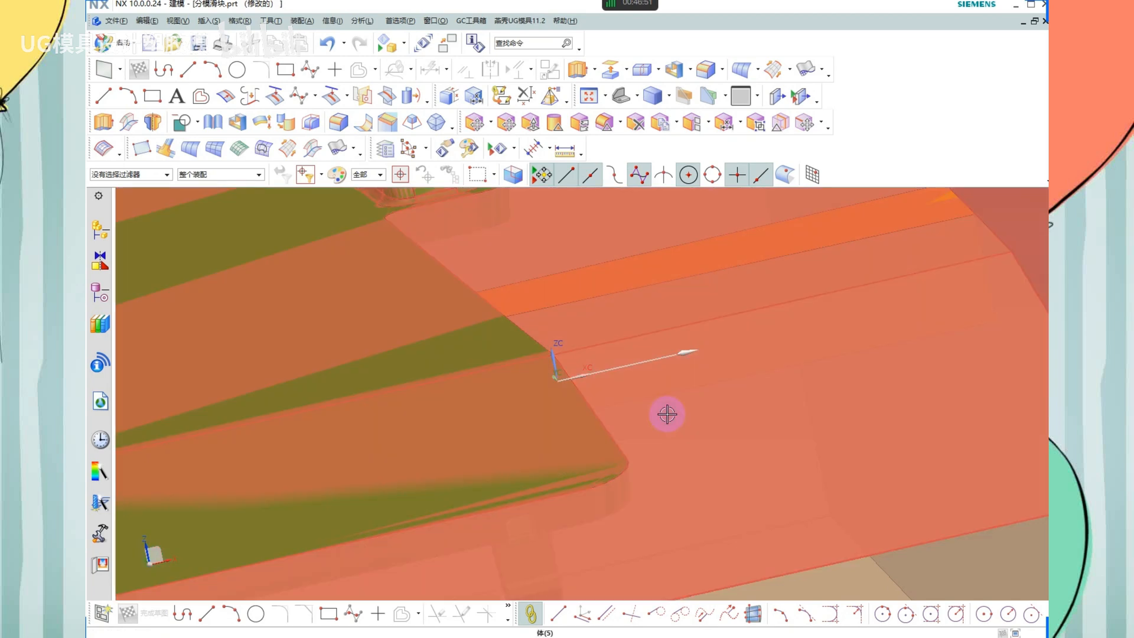
scroll(668, 411, down, 3)
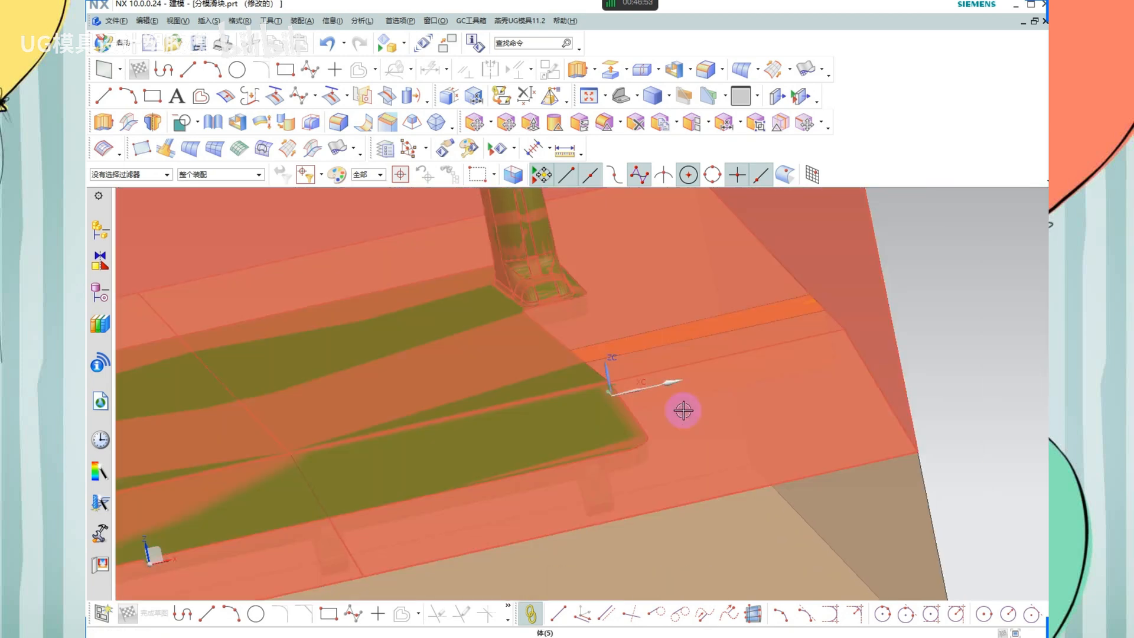
scroll(691, 391, down, 3)
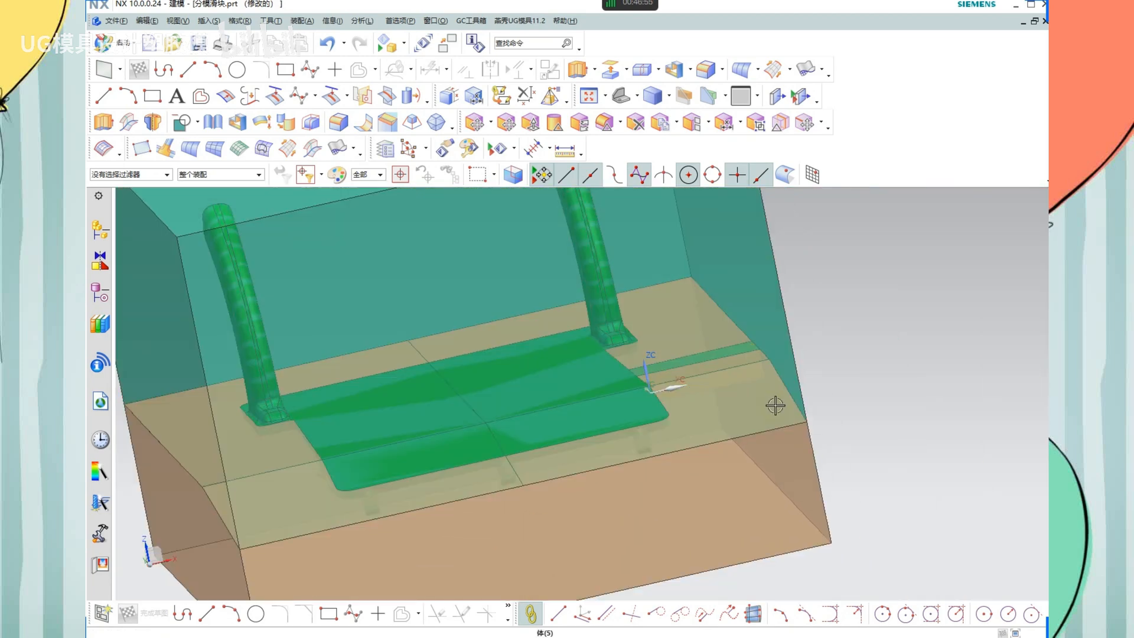
middle_drag(775, 405, 737, 428)
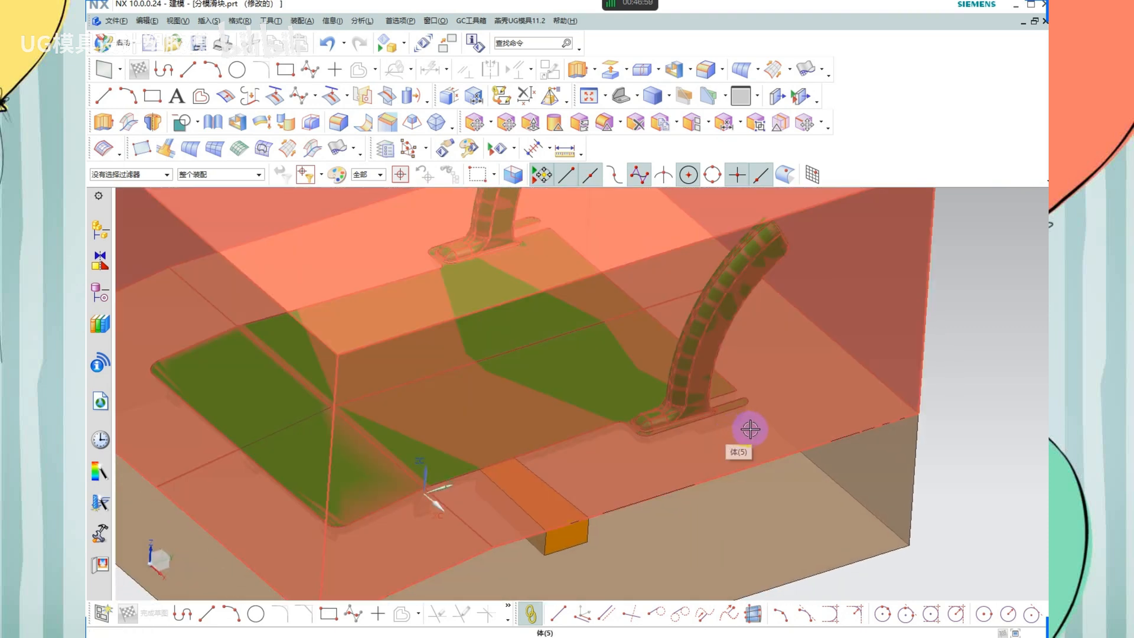
Remove the parameters from the slider block and both mould blocks, and hide the upper mould block
scroll(682, 429, down, 1)
key(r)
click(582, 491)
click(579, 496)
click(523, 439)
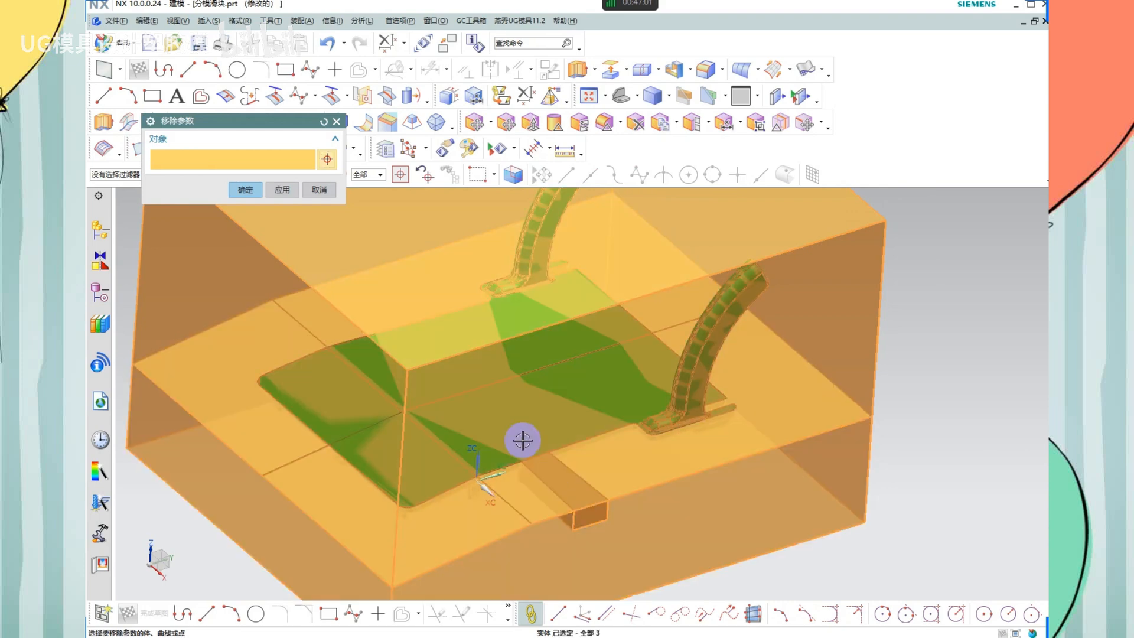
middle_click(719, 455)
Inspect the slider block in the lower mould block, temporarily hiding it to check its pocket beneath the product edge
scroll(608, 445, up, 6)
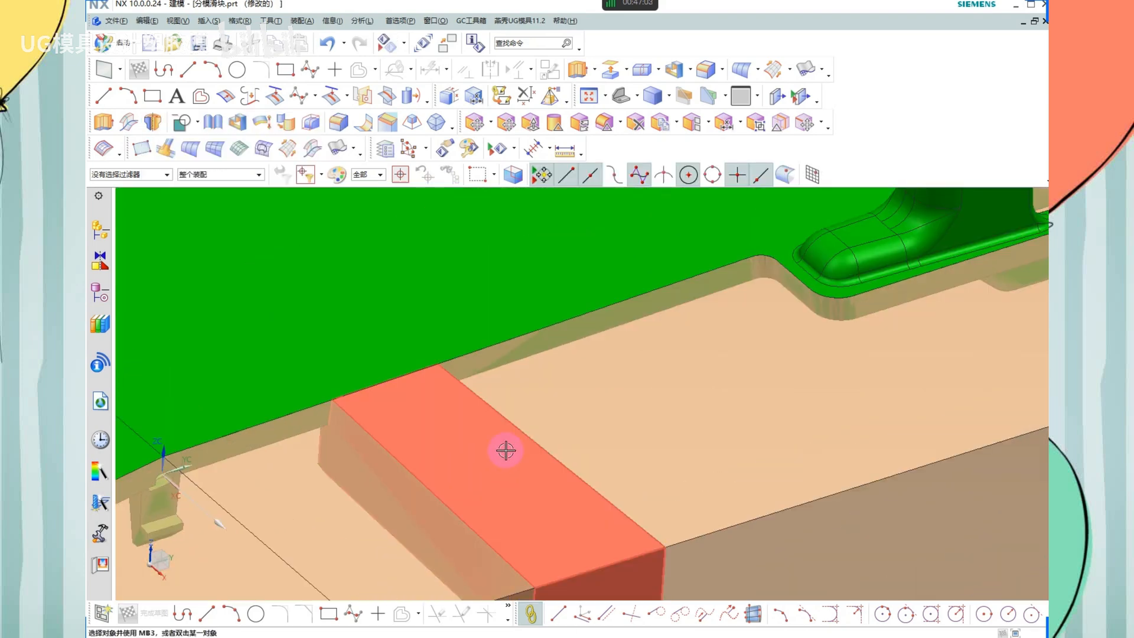
scroll(591, 425, down, 5)
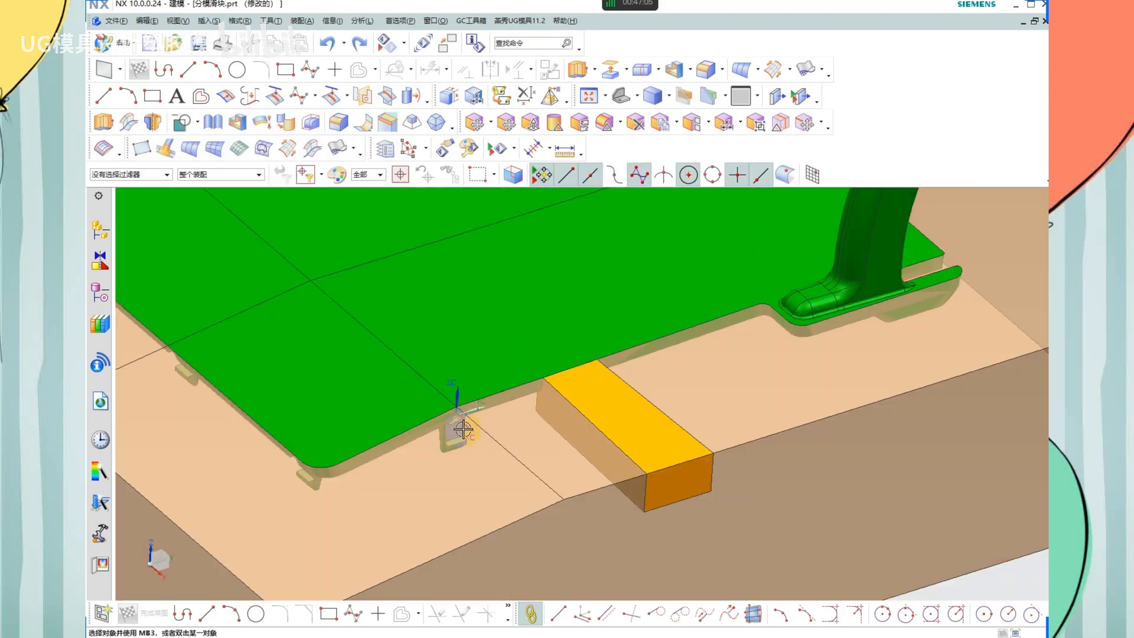
shift+middle_drag(463, 429, 514, 372)
click(434, 383)
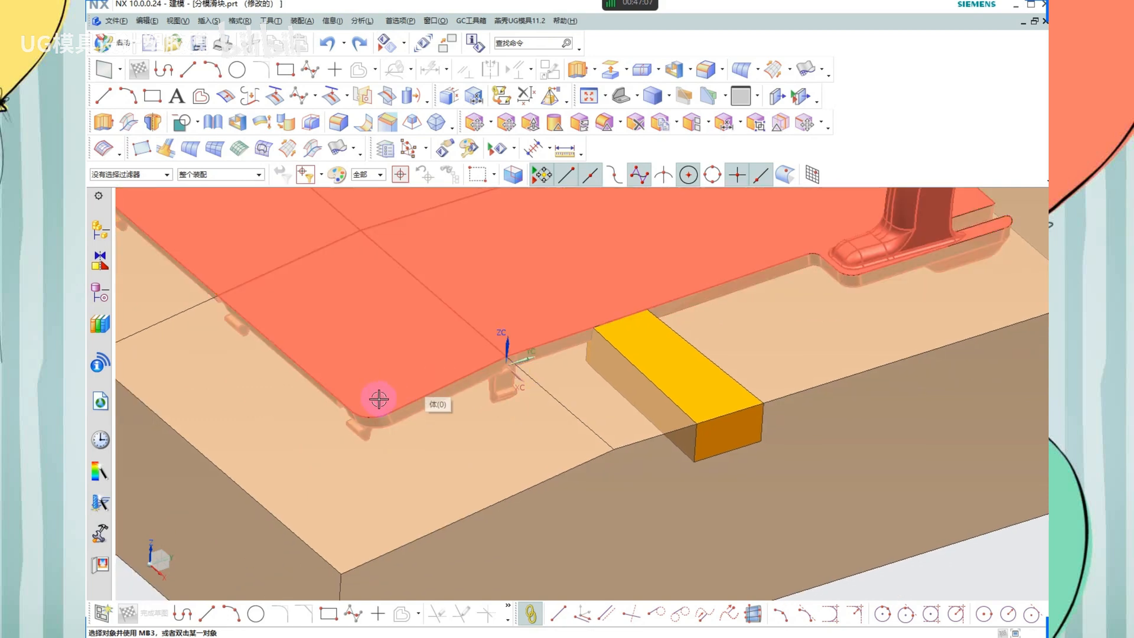
click(633, 342)
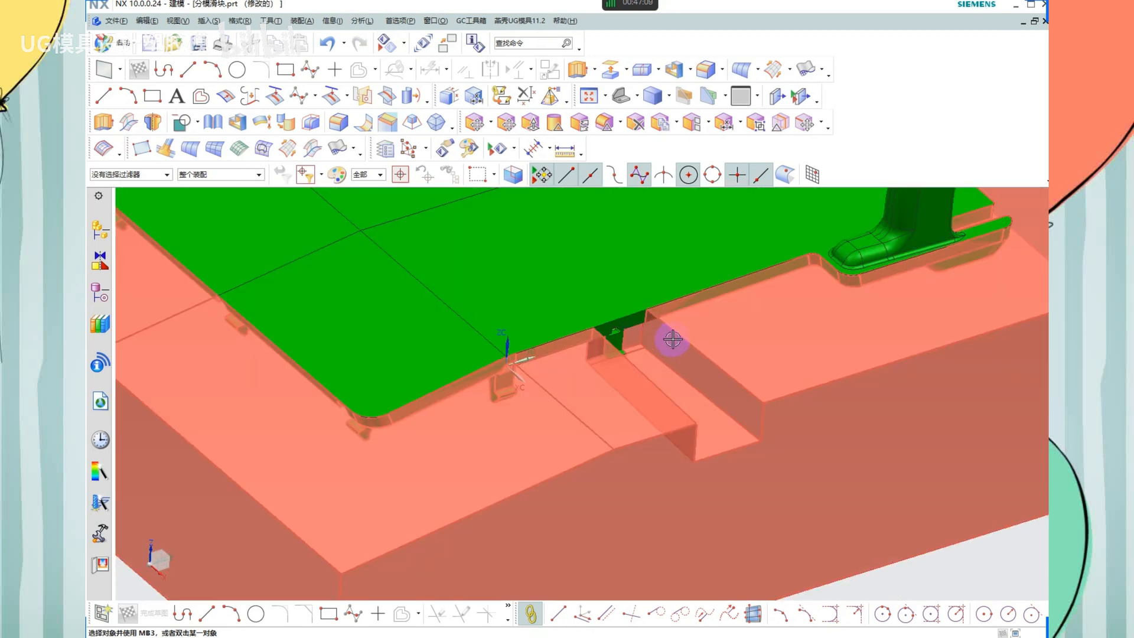
scroll(650, 334, up, 2)
middle_drag(657, 362, 646, 392)
scroll(649, 378, down, 3)
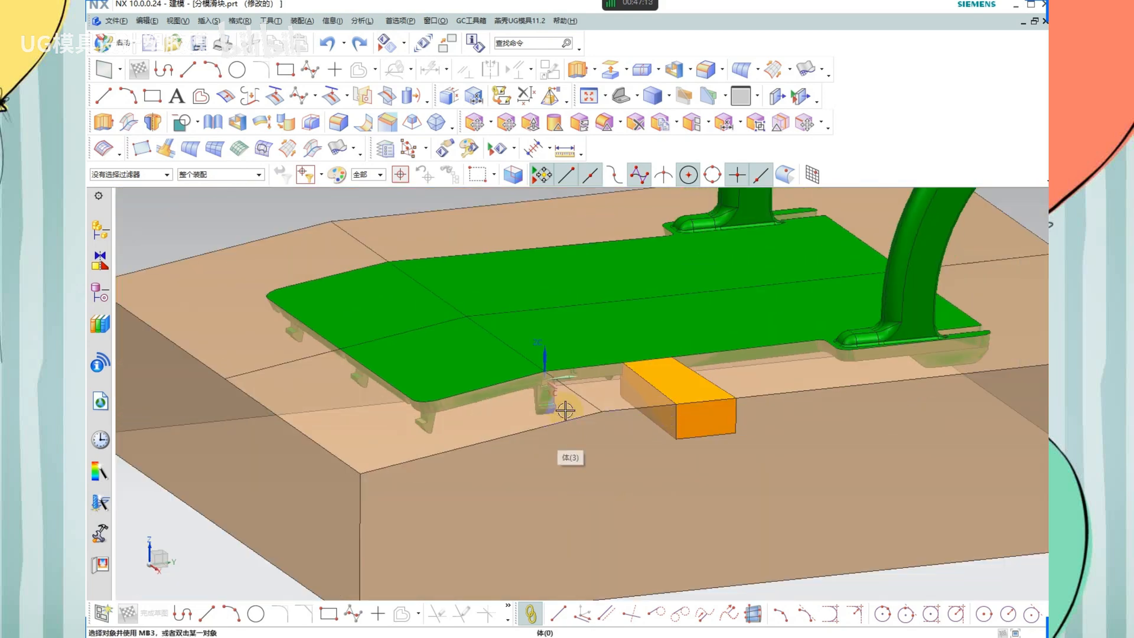
Examine from the front how the second clip sits below the bend in the parting line
shift+middle_drag(652, 444, 459, 296)
key(F8)
scroll(469, 245, up, 3)
scroll(473, 212, up, 2)
scroll(463, 246, down, 2)
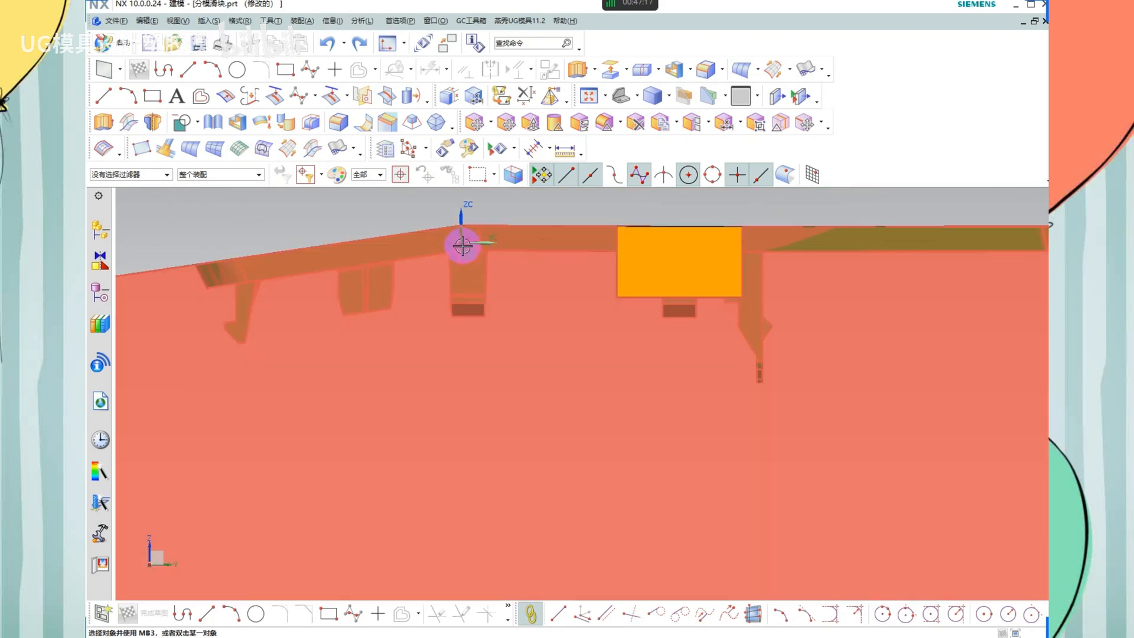
scroll(498, 210, up, 2)
shift+middle_drag(498, 210, 580, 285)
scroll(568, 239, up, 1)
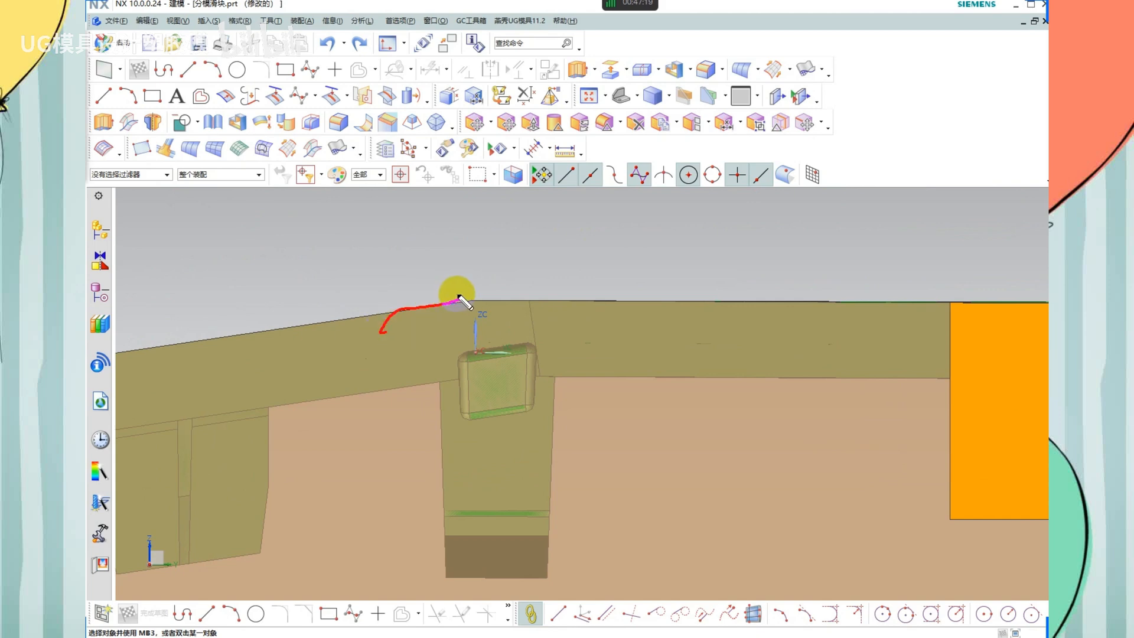
scroll(483, 288, down, 3)
middle_drag(590, 349, 577, 349)
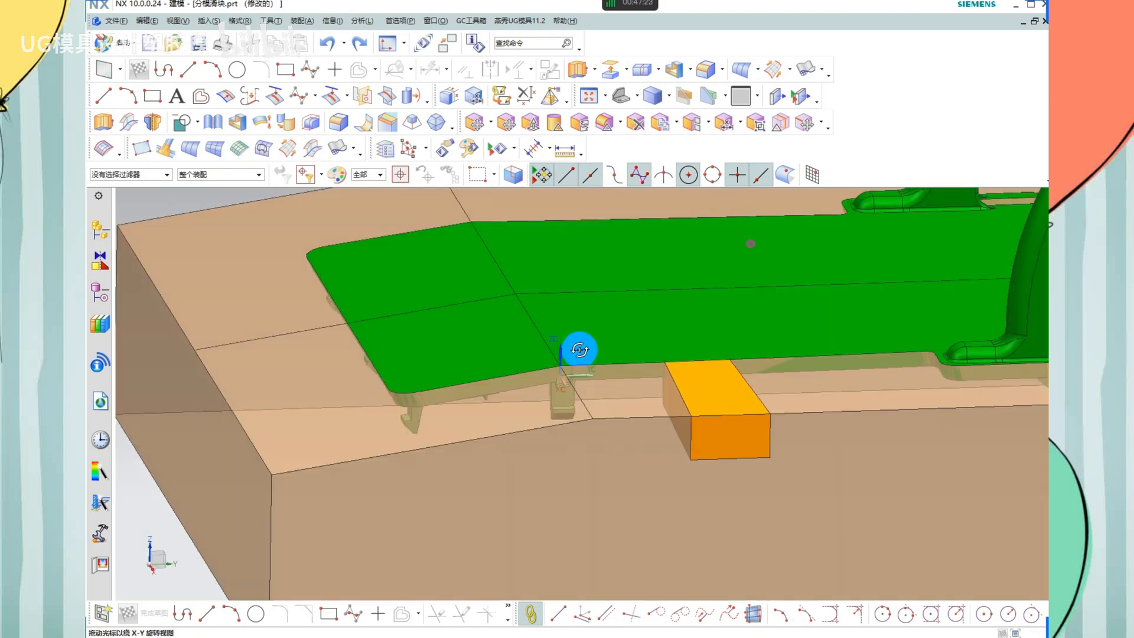
Hide the lower mould block and start a bounding block on the second clip's front face
scroll(556, 391, up, 3)
scroll(556, 391, up, 2)
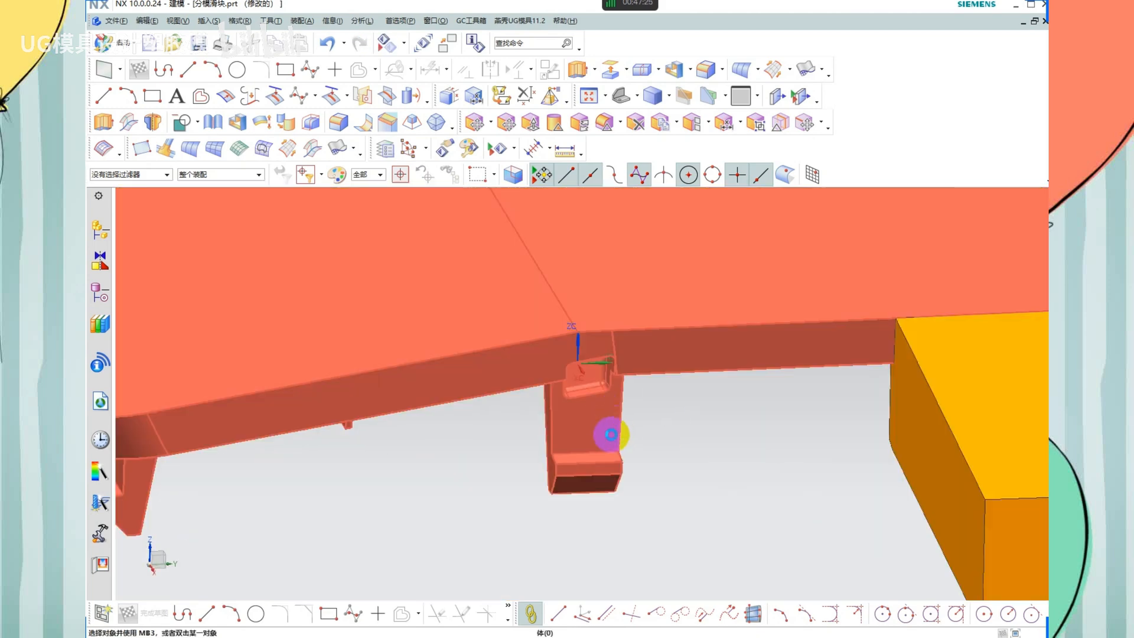
key(b)
scroll(587, 433, up, 2)
click(584, 431)
scroll(556, 413, up, 1)
scroll(556, 425, down, 1)
scroll(556, 519, up, 2)
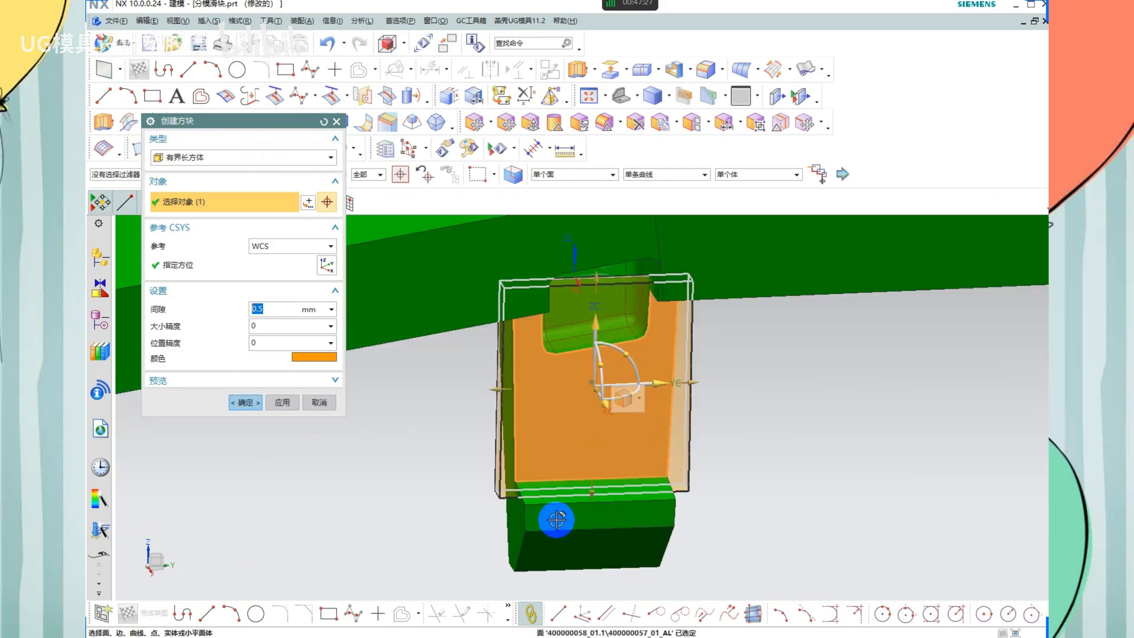
Add the clip's catch and recess faces to the bounding block and create it with 0.5 mm clearance
click(544, 487)
scroll(554, 471, down, 3)
scroll(561, 334, up, 3)
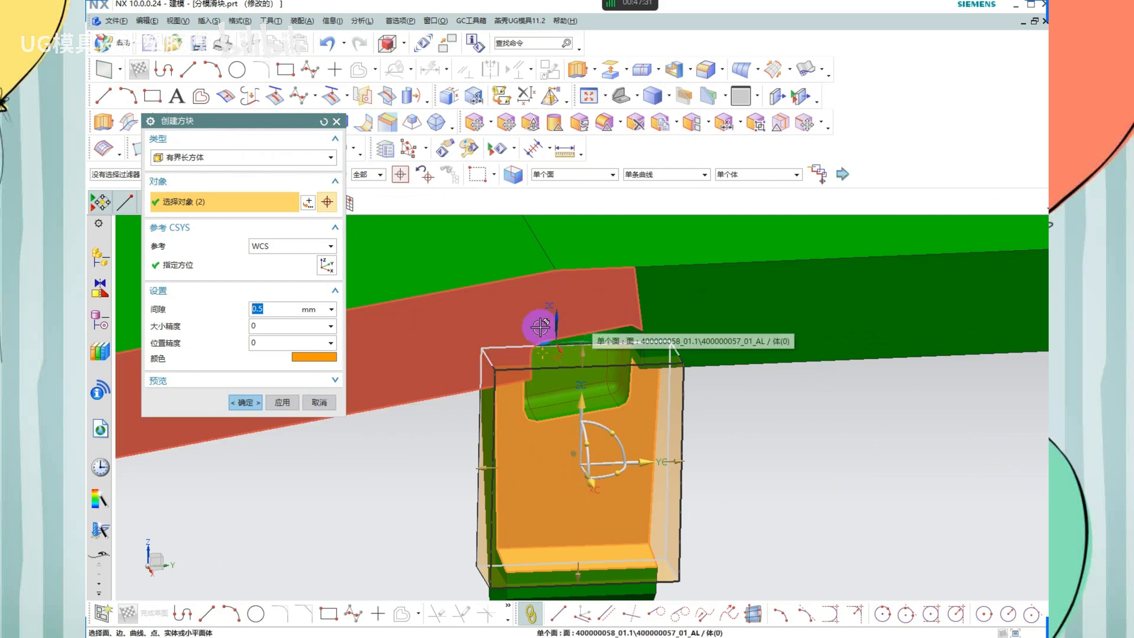
scroll(709, 418, down, 3)
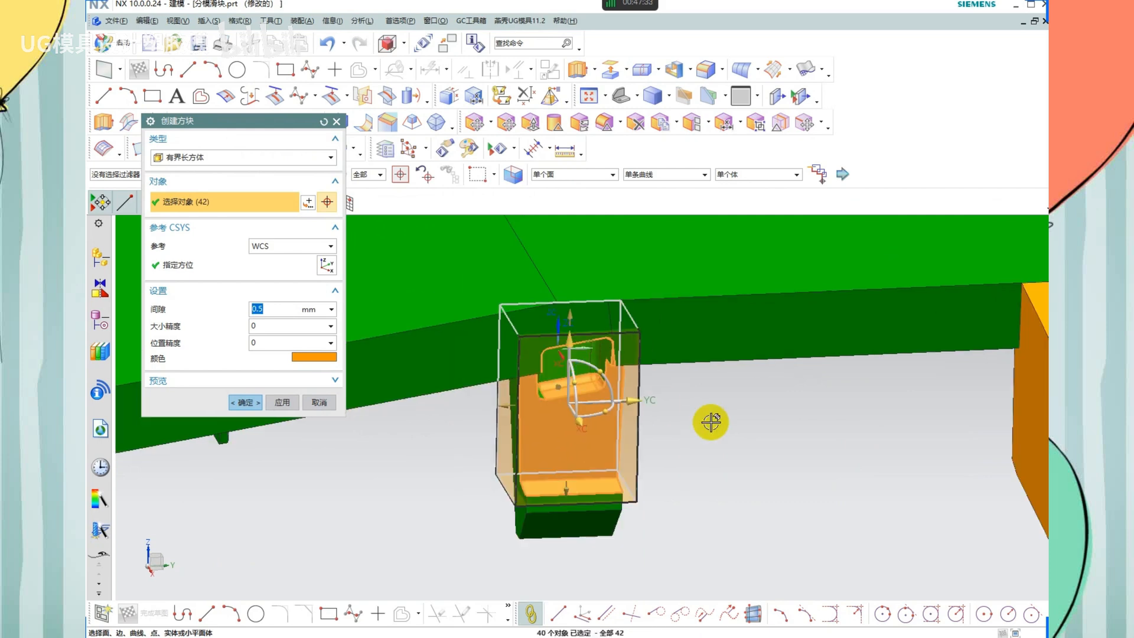
scroll(534, 319, up, 3)
middle_click(534, 319)
Extend the new block's outer end to a face clearance of about 79 mm
double_click(574, 372)
scroll(581, 401, down, 4)
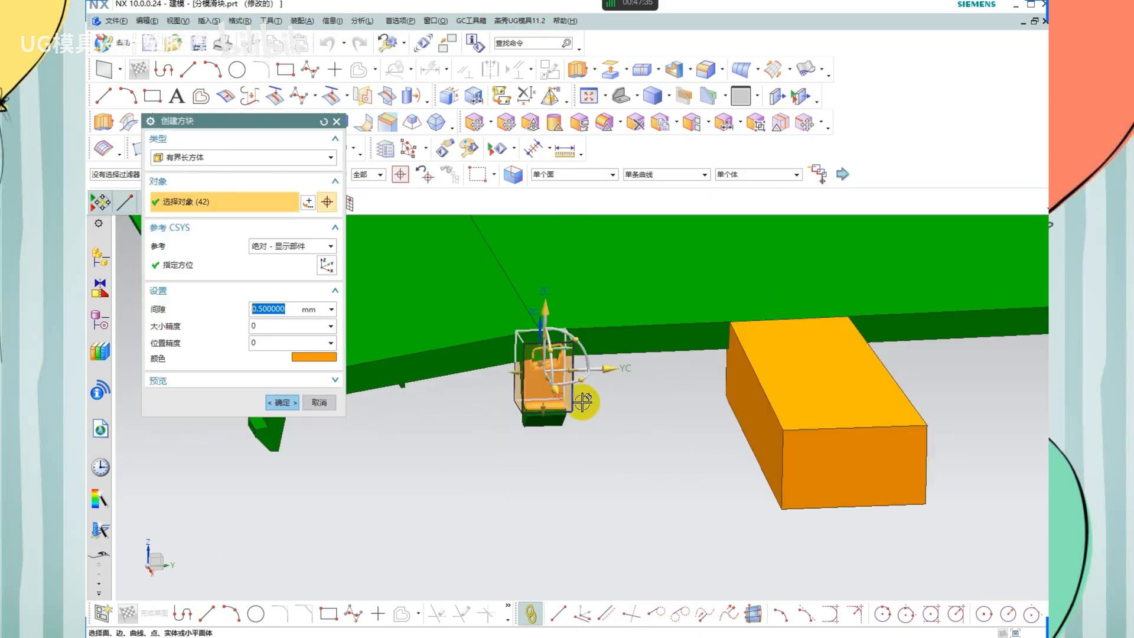
drag(569, 415, 618, 541)
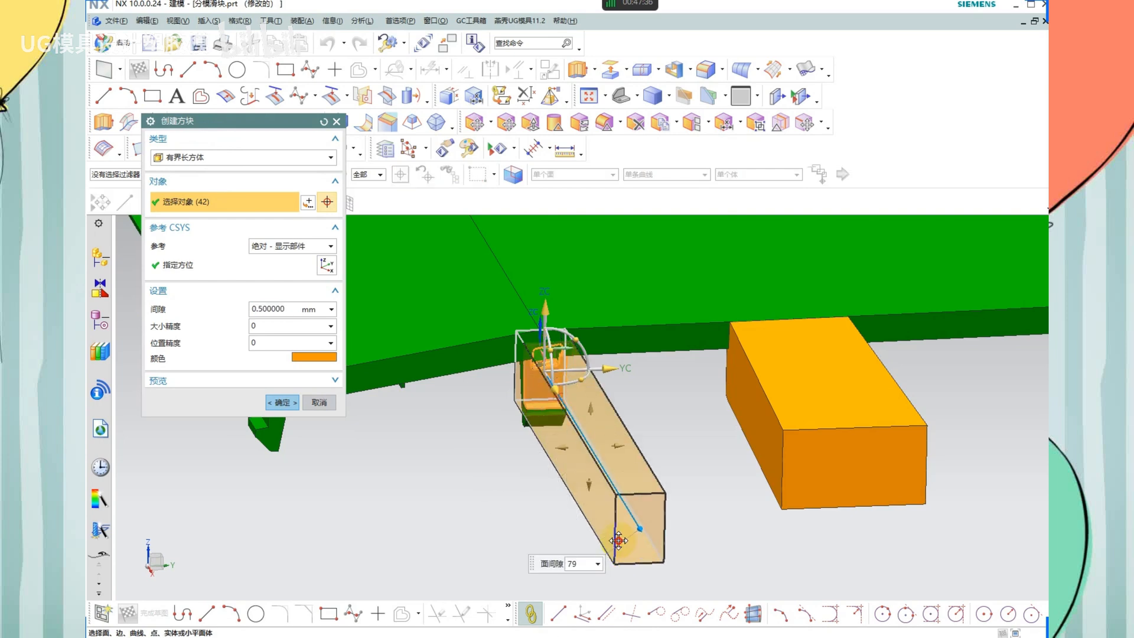
middle_click(586, 378)
scroll(587, 389, down, 4)
middle_drag(587, 362, 608, 286)
scroll(608, 286, up, 4)
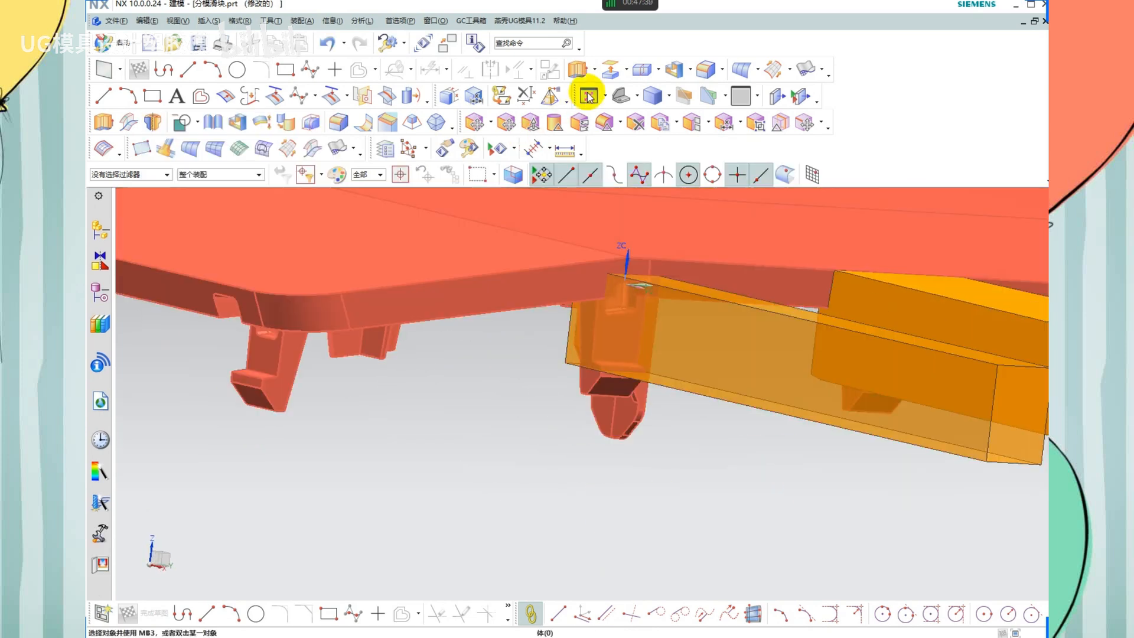
Replace the new block's inner end face with the matching face of the clip at zero offset
click(589, 96)
scroll(548, 319, up, 3)
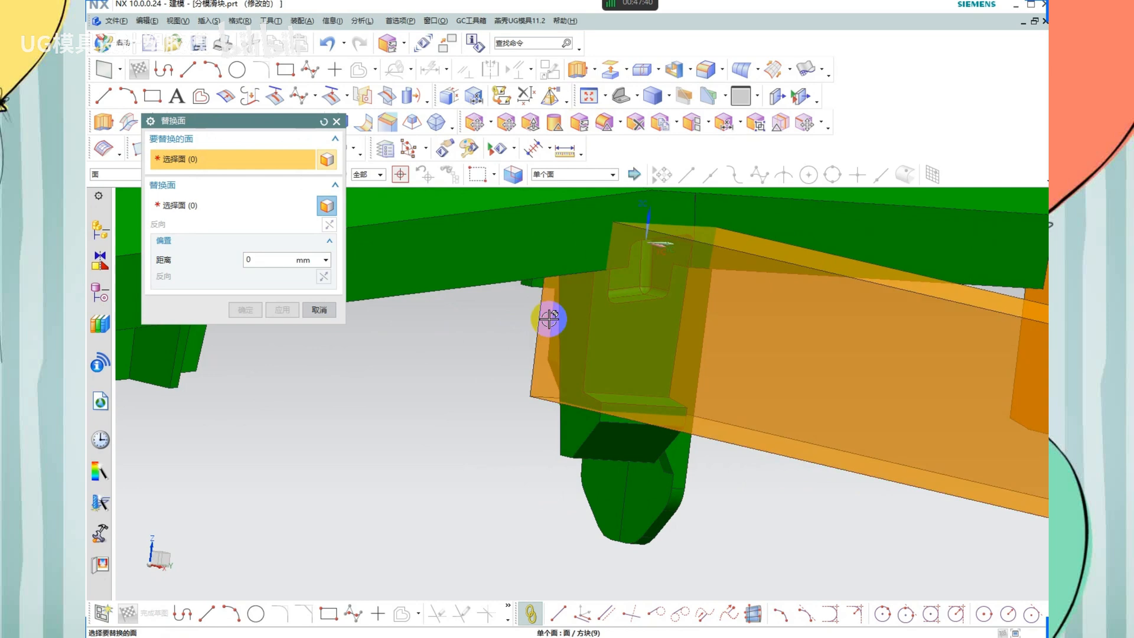
middle_click(586, 347)
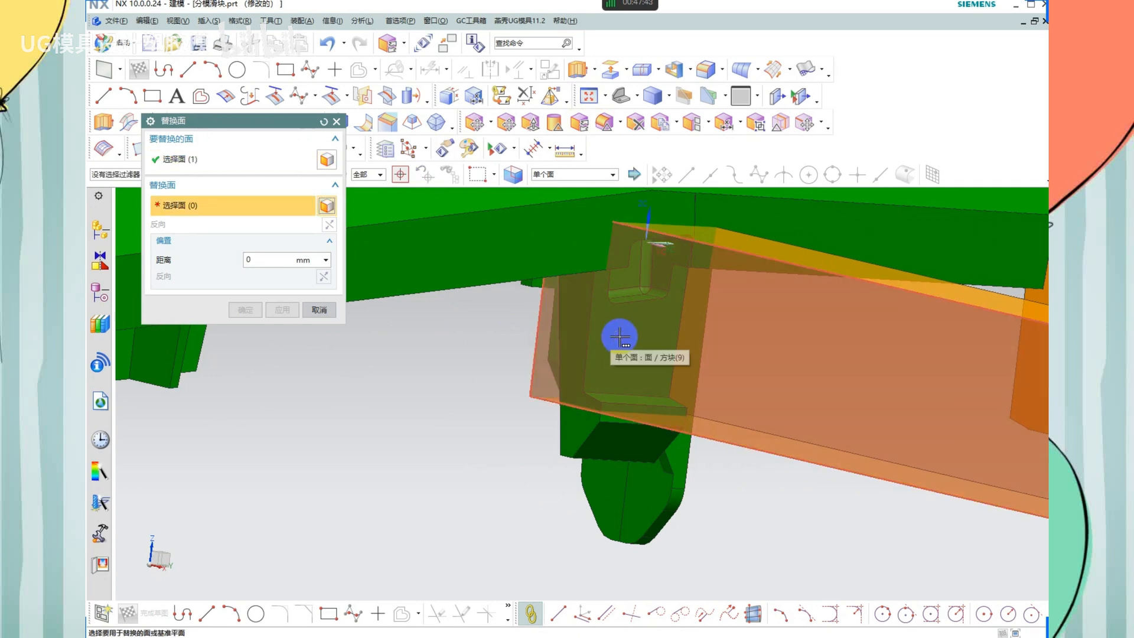
click(620, 336)
click(678, 361)
middle_click(726, 361)
scroll(691, 337, down, 3)
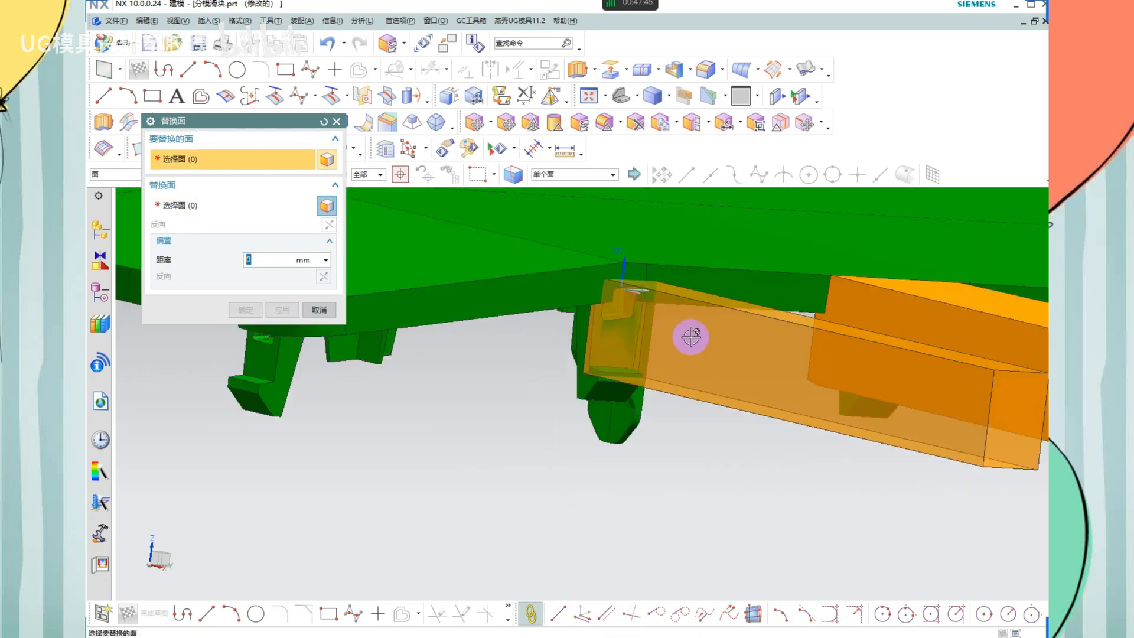
middle_drag(691, 338, 663, 337)
scroll(739, 281, down, 3)
key(Escape)
Check the new block's height against the product edge and the hidden mould blocks
scroll(486, 389, up, 5)
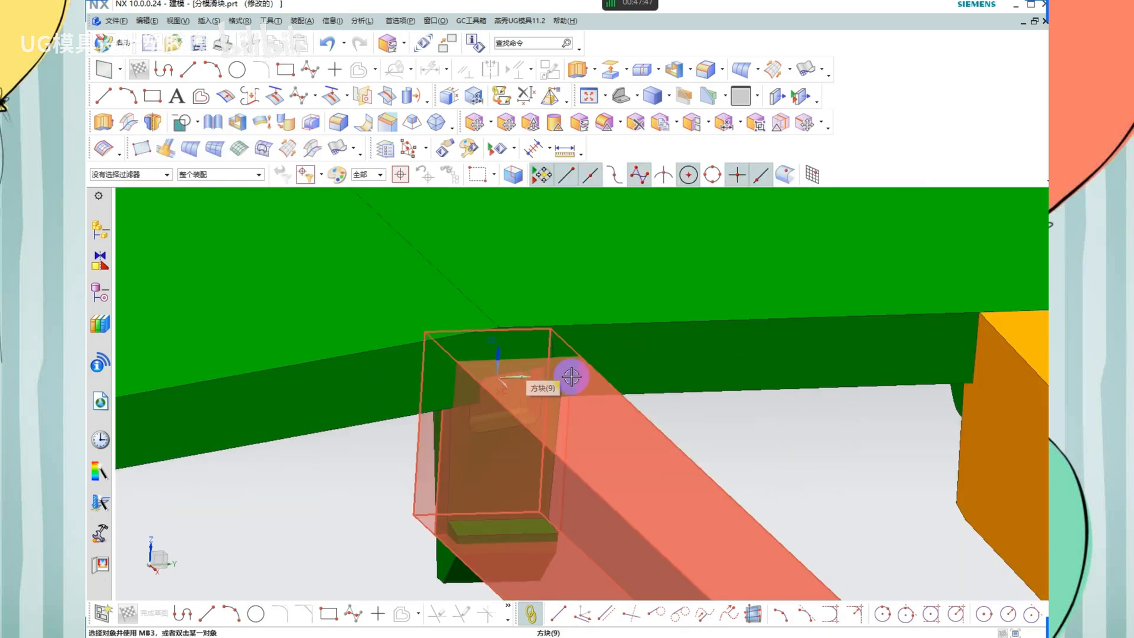
scroll(499, 325, down, 3)
key(ctrl+shift+b)
scroll(490, 287, down, 1)
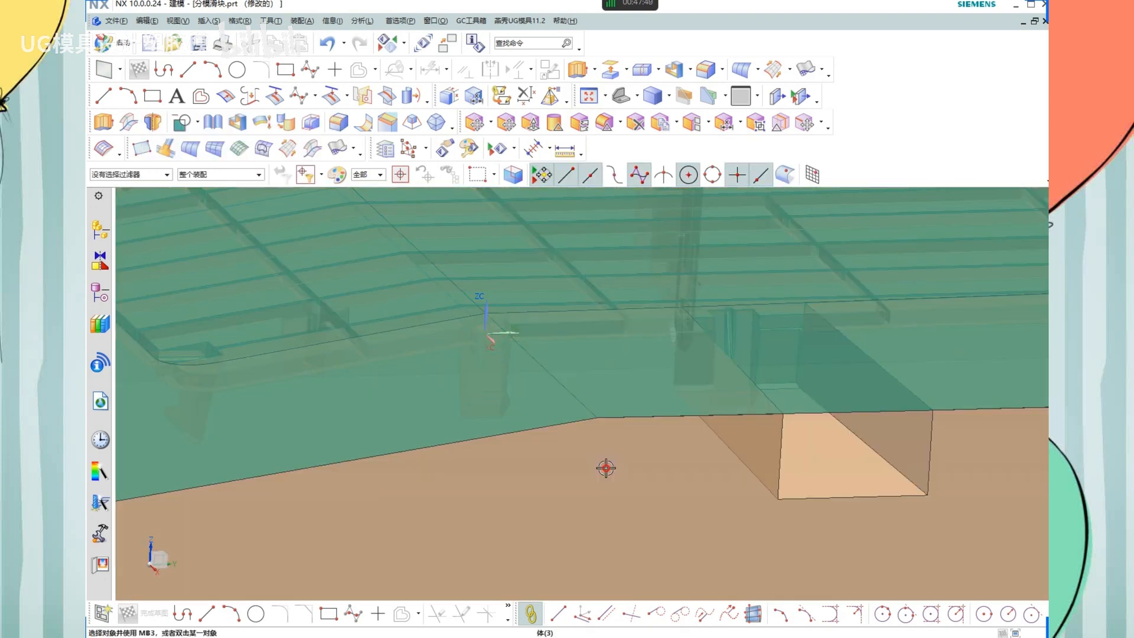
key(ctrl+shift+b)
scroll(510, 343, up, 2)
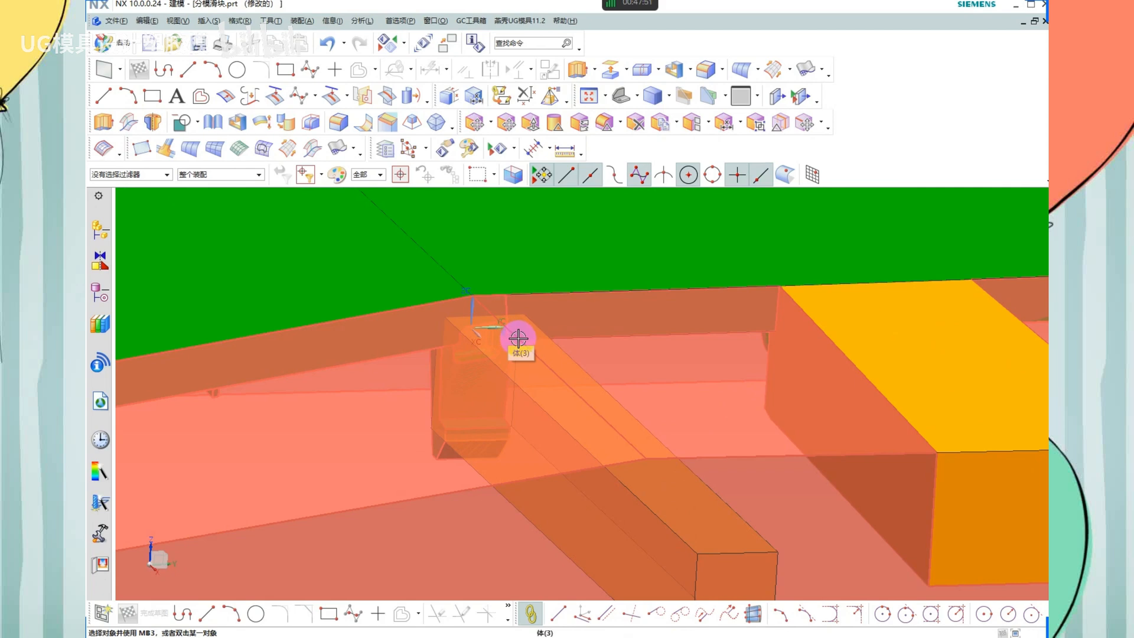
scroll(518, 336, down, 3)
scroll(570, 375, up, 1)
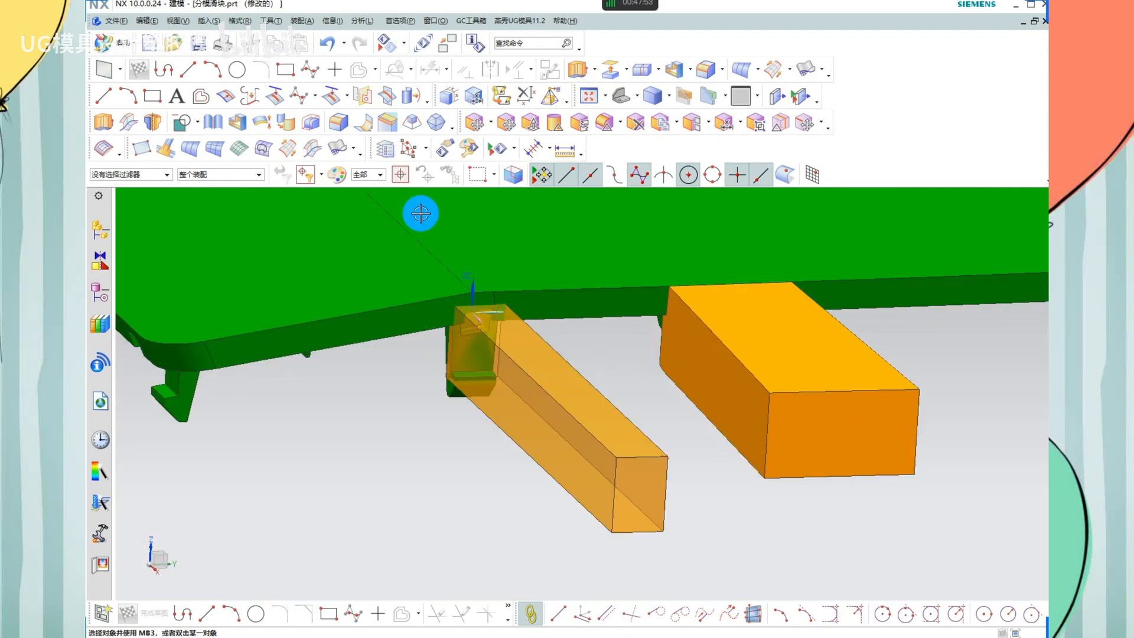
click(477, 175)
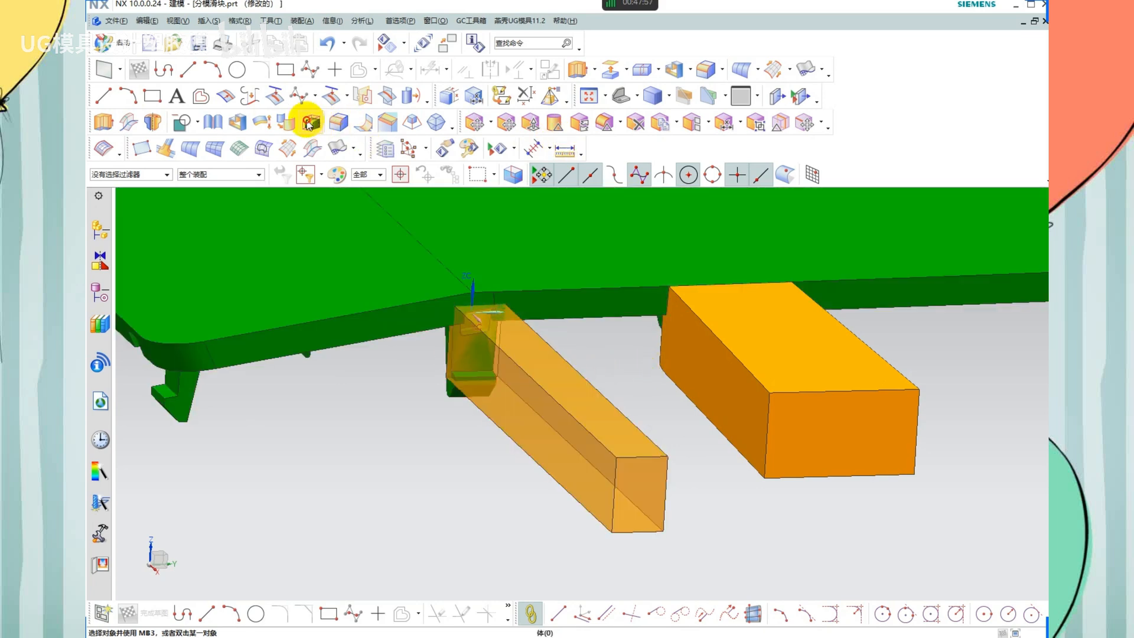
Offset the top face of the new block upward
click(308, 121)
click(565, 341)
middle_click(564, 342)
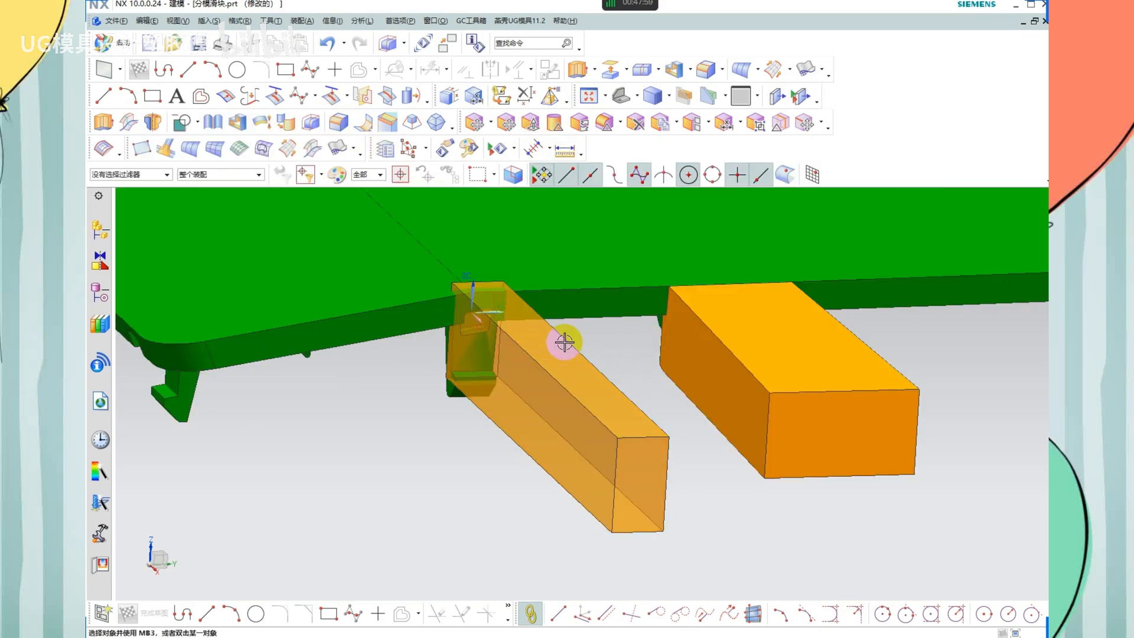
Bring the lower mould block back into view with the product and both slider blocks
key(ctrl+shift+b)
click(561, 423)
key(ctrl+b)
key(ctrl+shift+b)
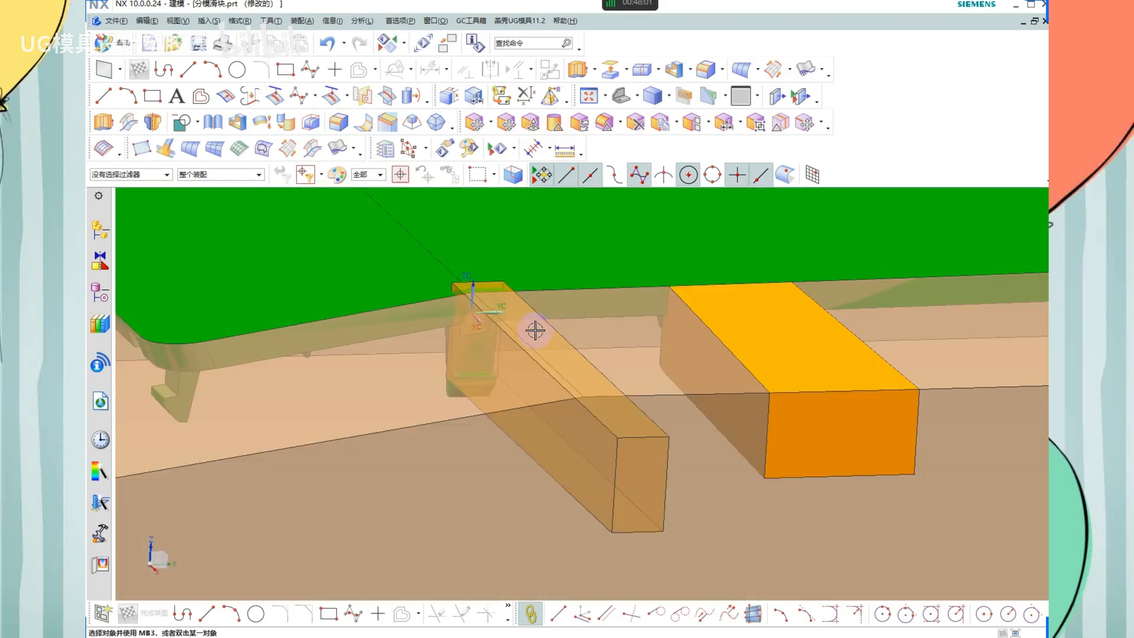
Replace the new block's top face with the lower mould block's flat parting face at zero offset
scroll(546, 328, up, 1)
shift+middle_drag(566, 327, 576, 336)
click(579, 122)
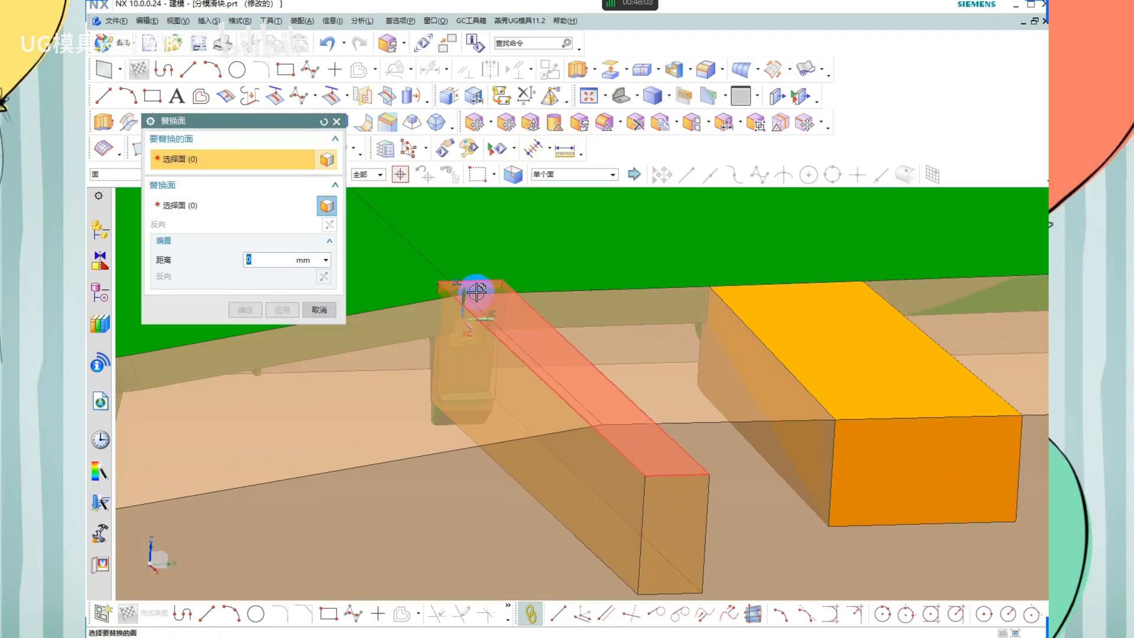
click(468, 286)
middle_click(636, 309)
click(597, 325)
middle_click(630, 316)
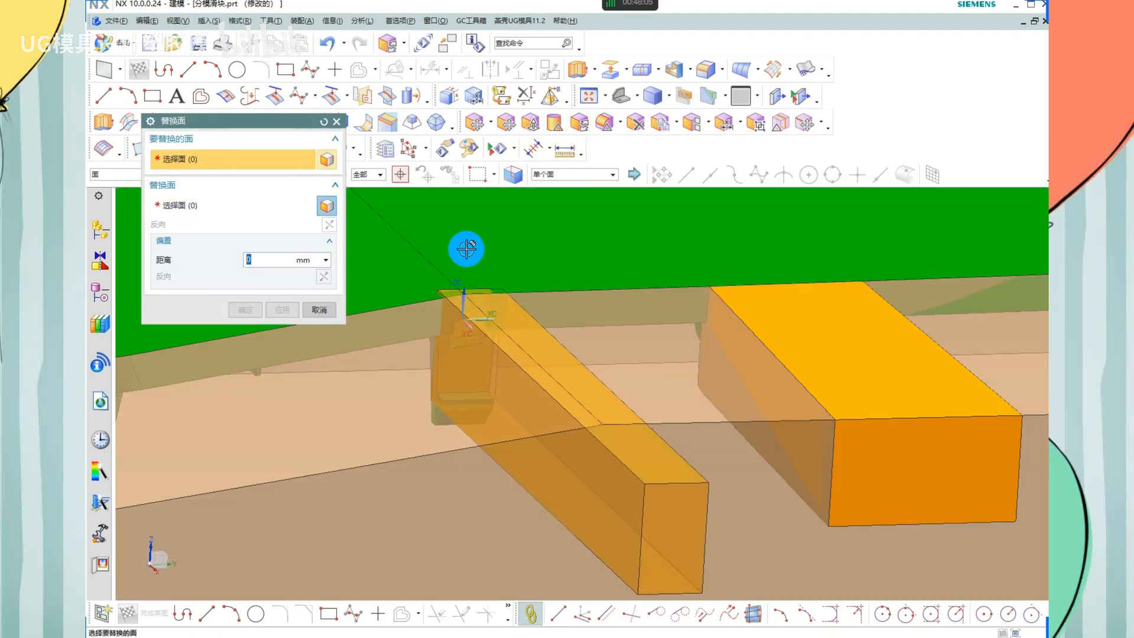
scroll(466, 248, down, 2)
scroll(561, 345, down, 1)
key(Escape)
Examine from the front how the new block's top corner meets the sloped part of the parting line
scroll(417, 266, up, 2)
middle_drag(579, 331, 702, 386)
key(F8)
scroll(702, 385, down, 4)
scroll(466, 194, up, 10)
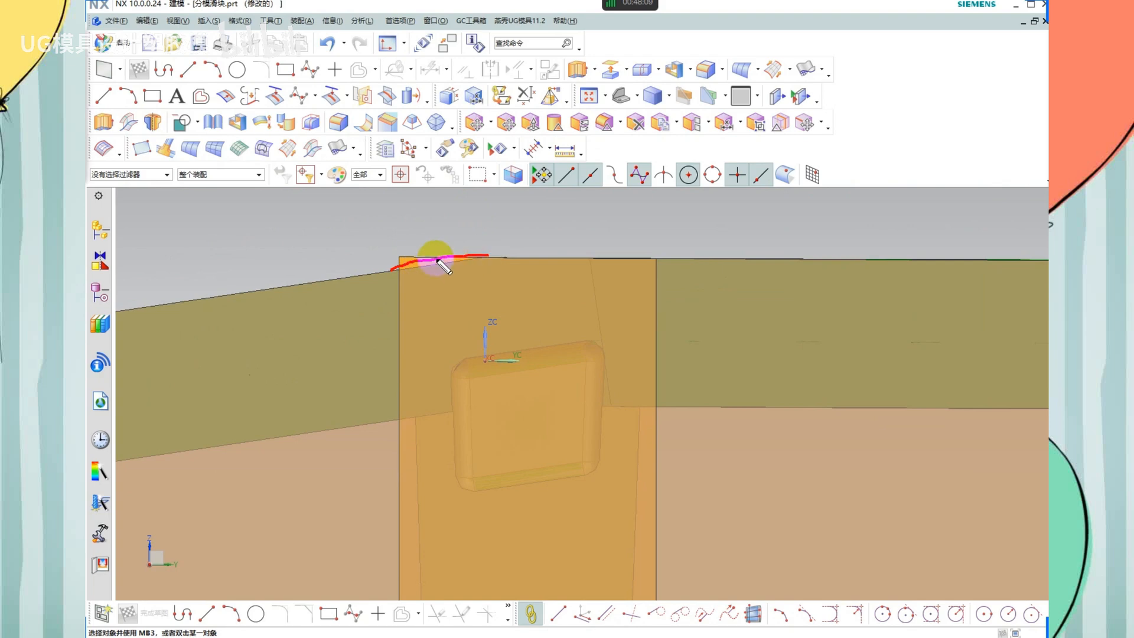
scroll(494, 254, down, 3)
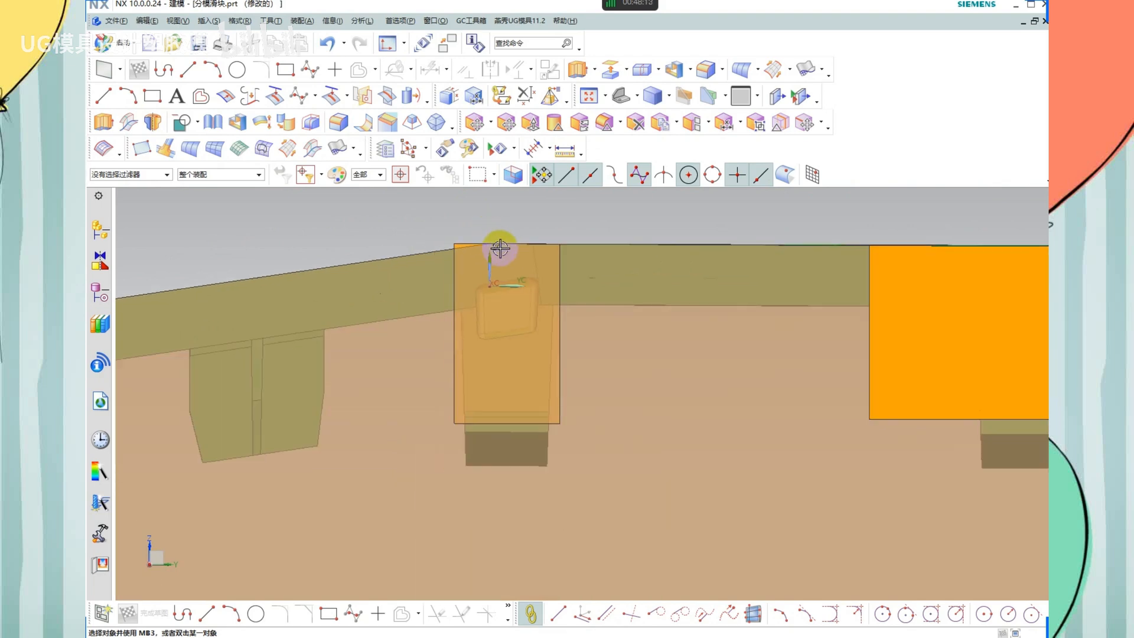
middle_drag(498, 246, 625, 97)
key(Escape)
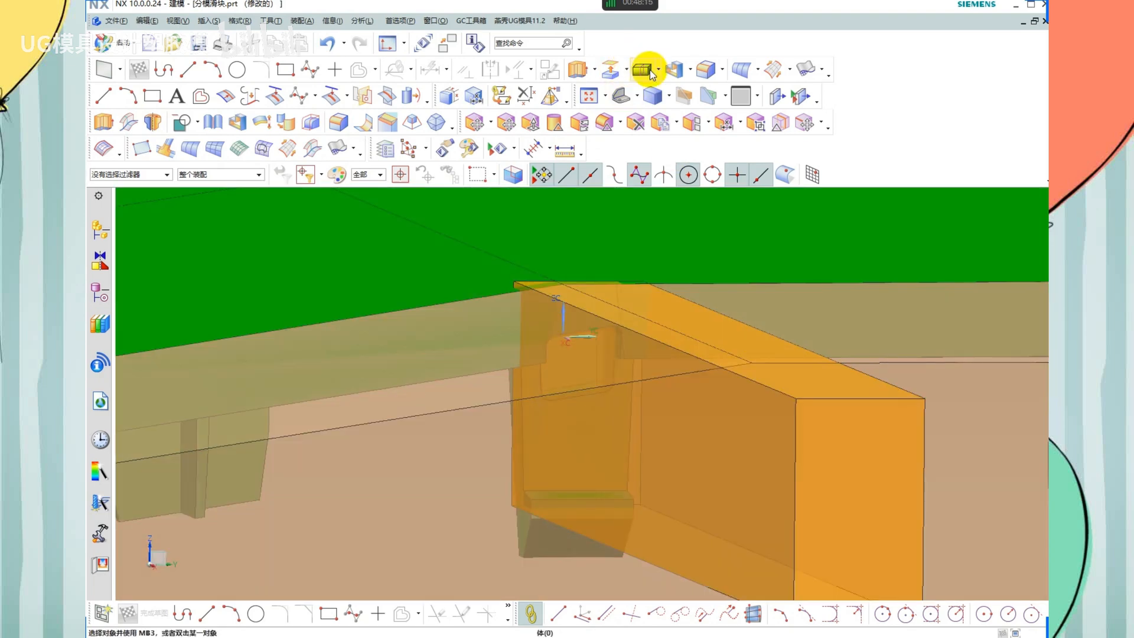
Split the new block with a new plane on the lower mould block's sloped parting face, and remove its parameters
click(642, 70)
scroll(564, 296, up, 3)
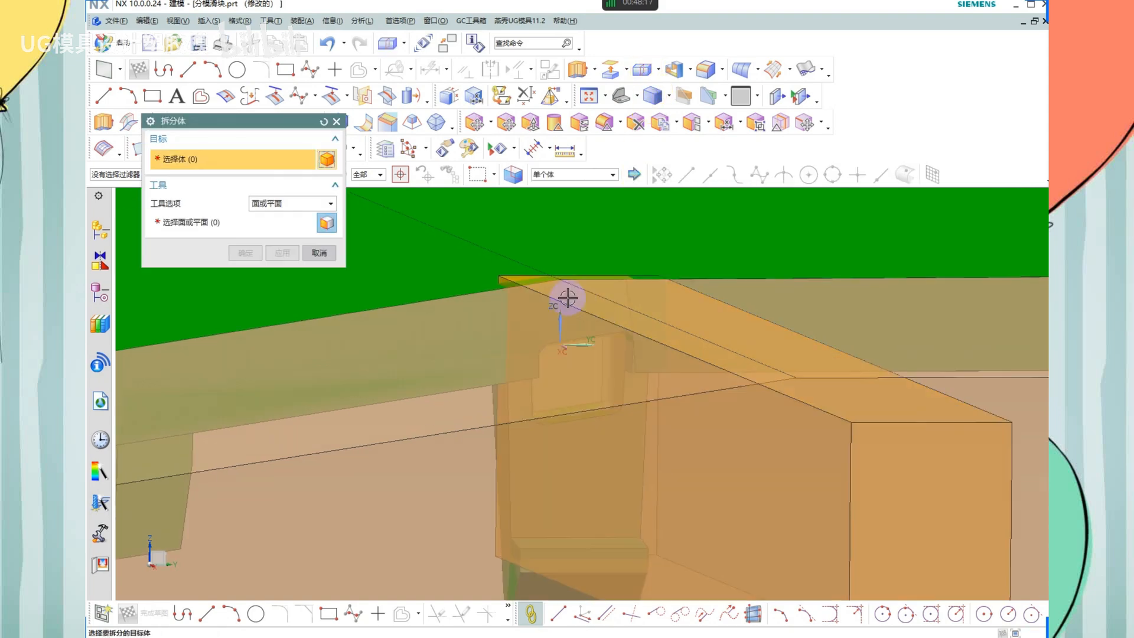
click(559, 292)
click(293, 205)
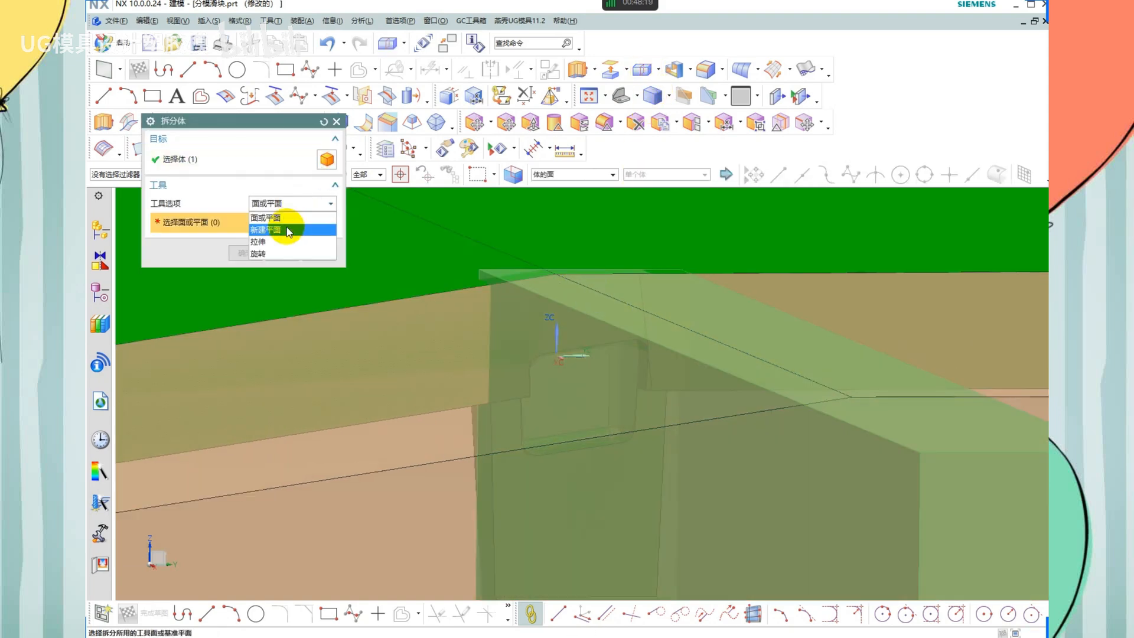
click(477, 317)
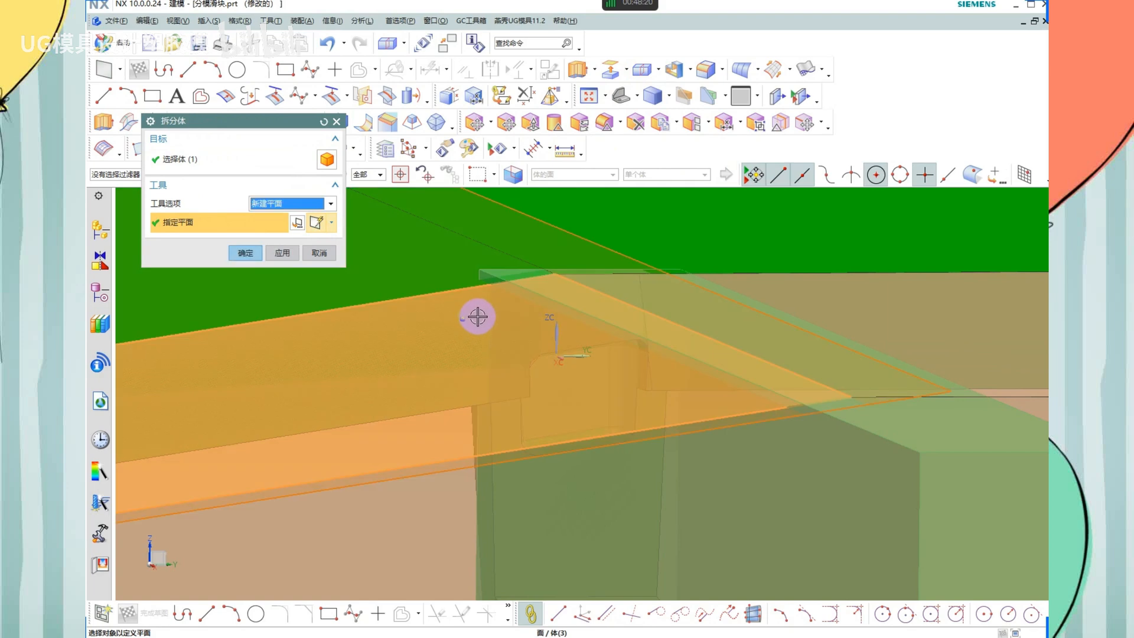
scroll(602, 319, down, 3)
middle_click(603, 324)
scroll(679, 354, up, 3)
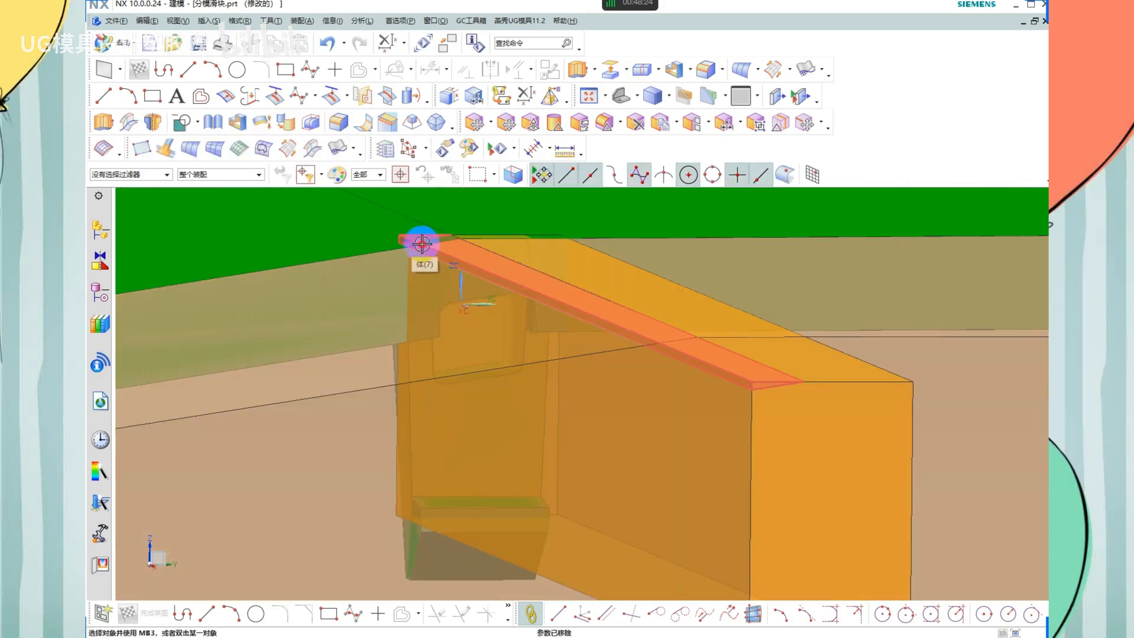
Delete the thin waste piece split off above the sloped parting face on the new slider block
click(430, 234)
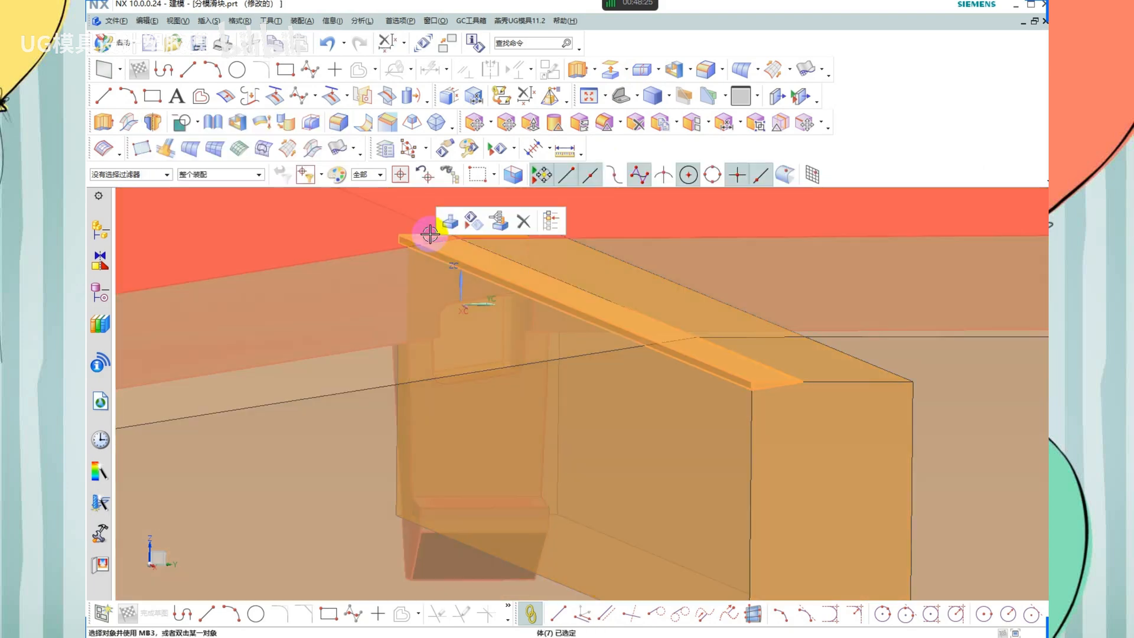
click(524, 222)
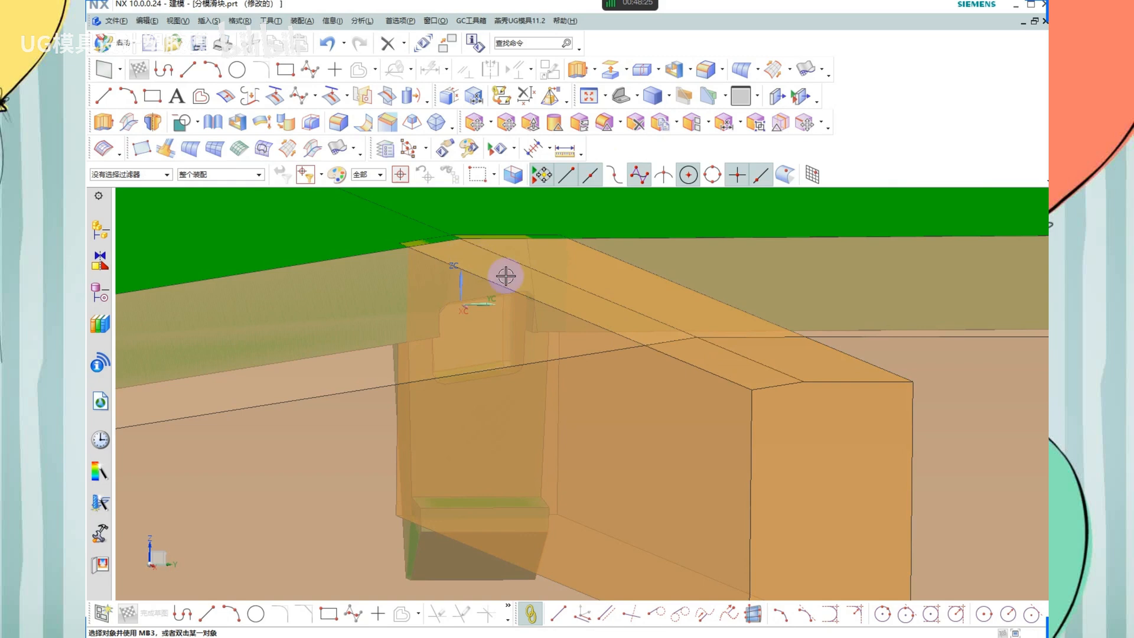
click(582, 123)
click(716, 363)
middle_drag(759, 362, 695, 288)
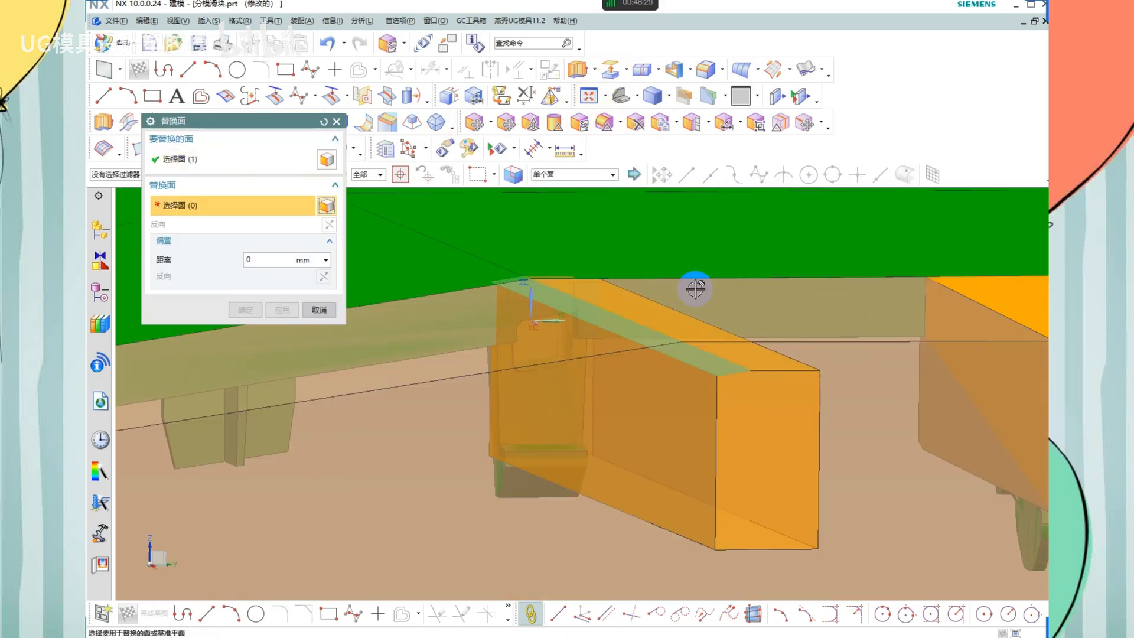
Try Split Body on the lower mould block with a new plane on its sloped parting face and on its end face
click(642, 69)
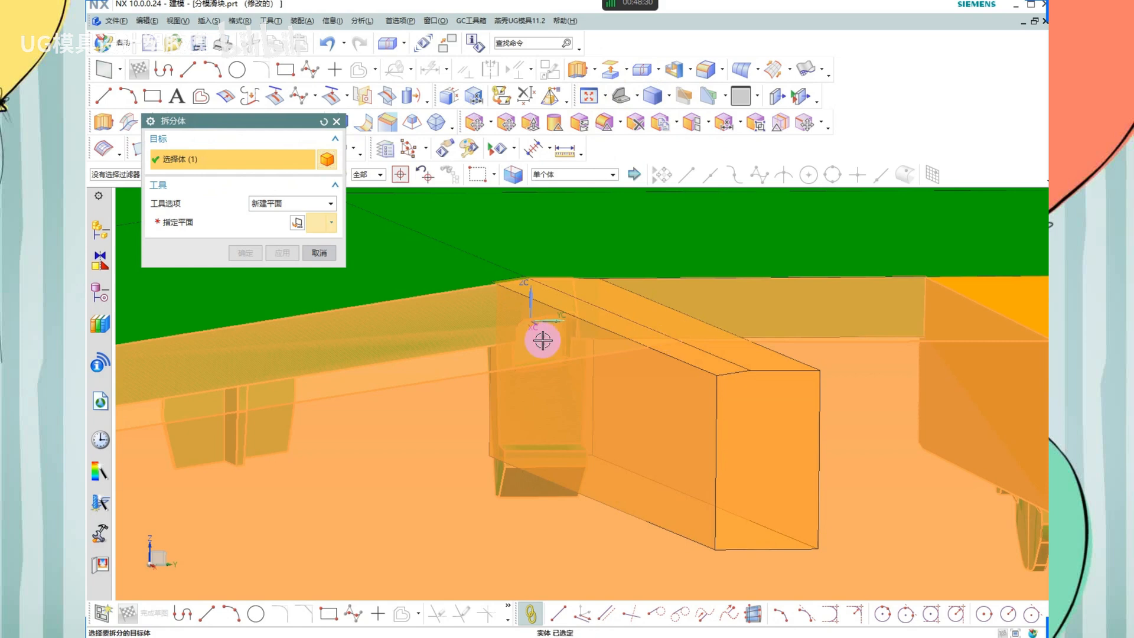
click(540, 335)
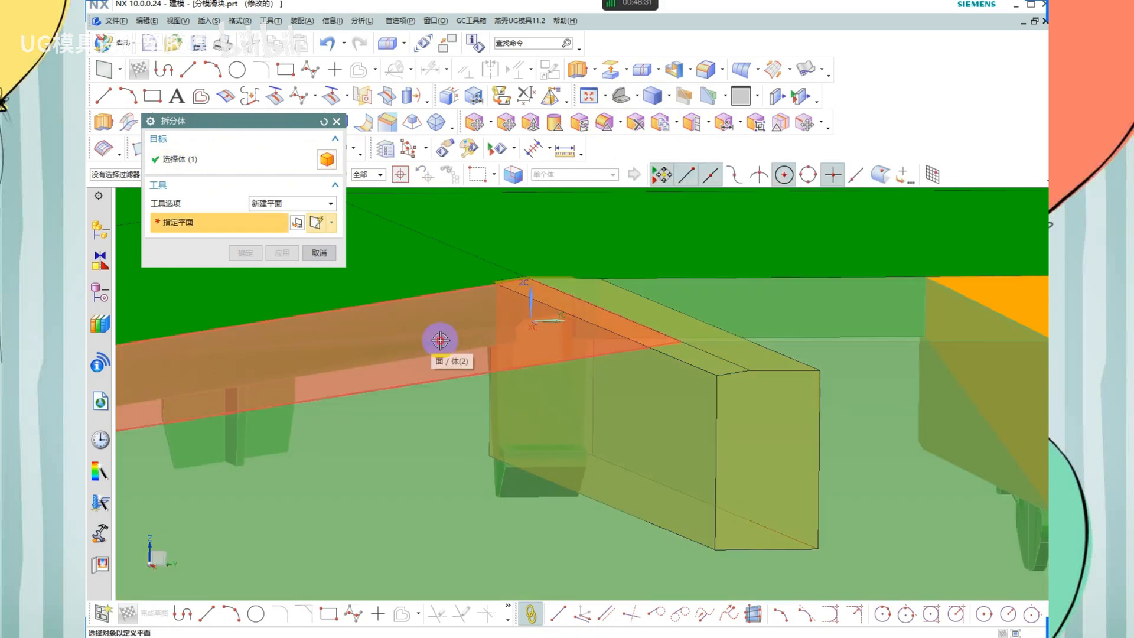
click(440, 340)
middle_drag(440, 341, 514, 339)
scroll(459, 342, down, 2)
scroll(324, 309, up, 1)
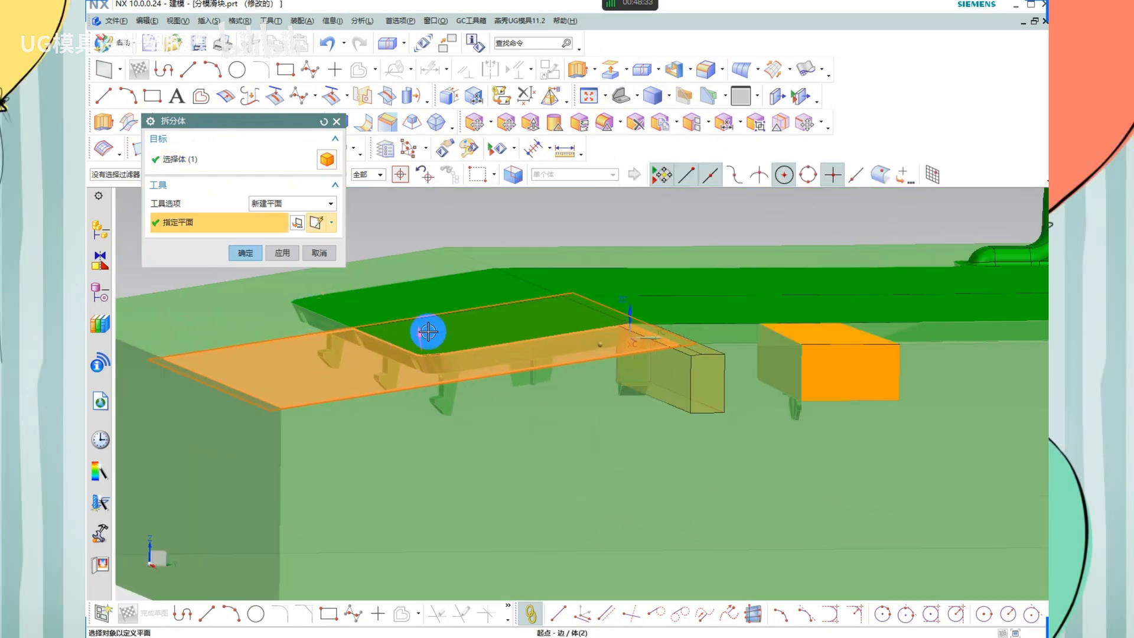
scroll(527, 324, down, 1)
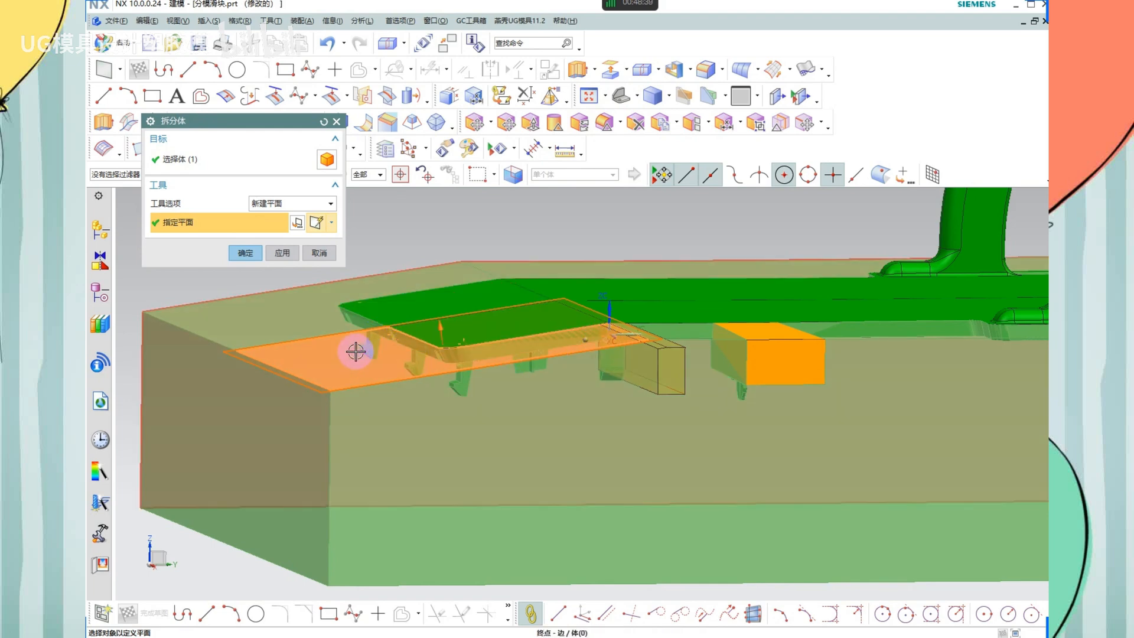
shift+click(389, 352)
scroll(749, 377, down, 2)
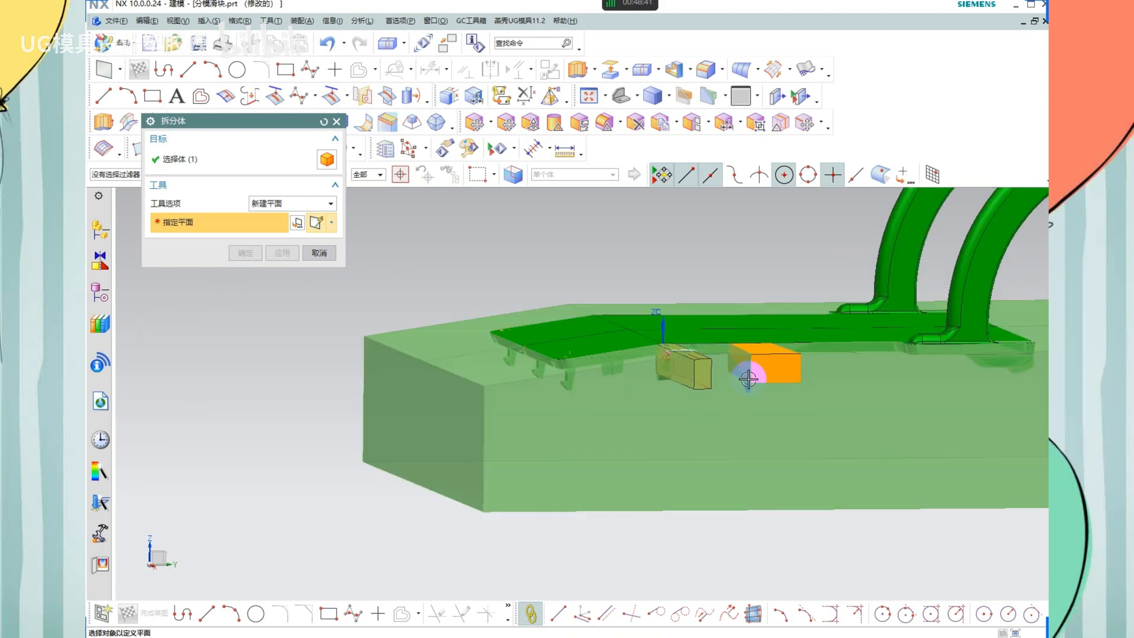
click(426, 406)
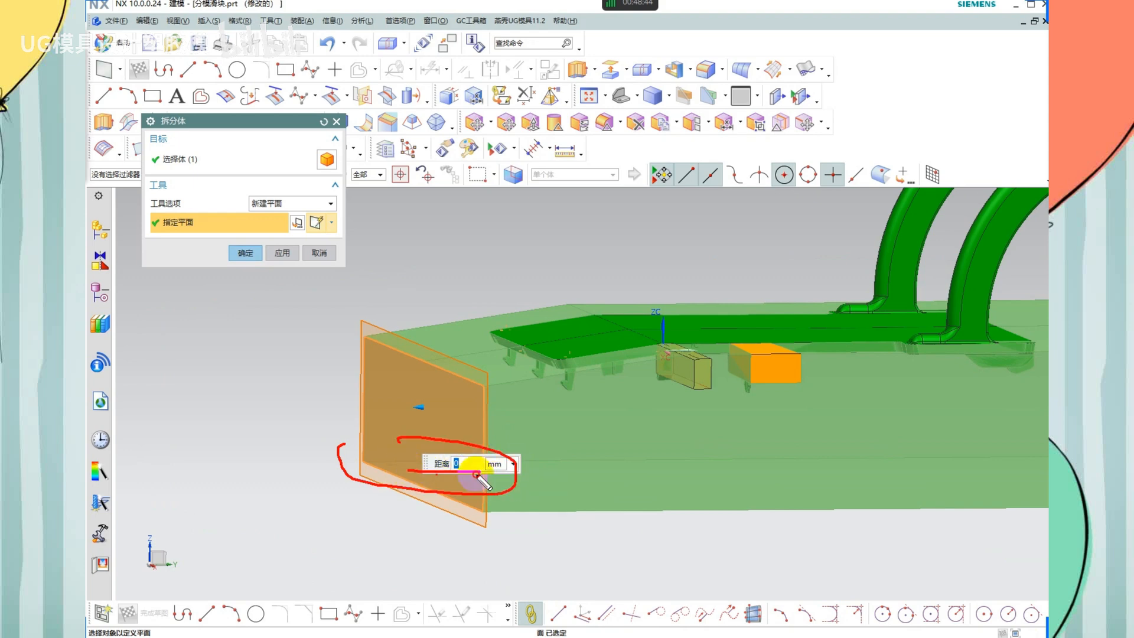
scroll(515, 365, up, 2)
shift+click(433, 409)
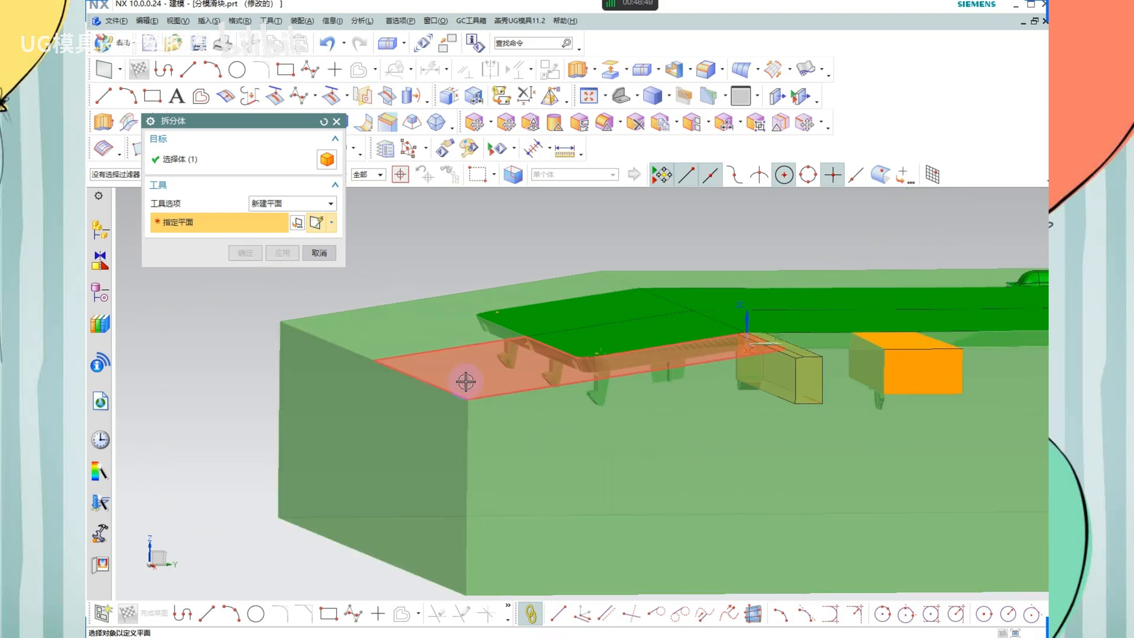
click(466, 382)
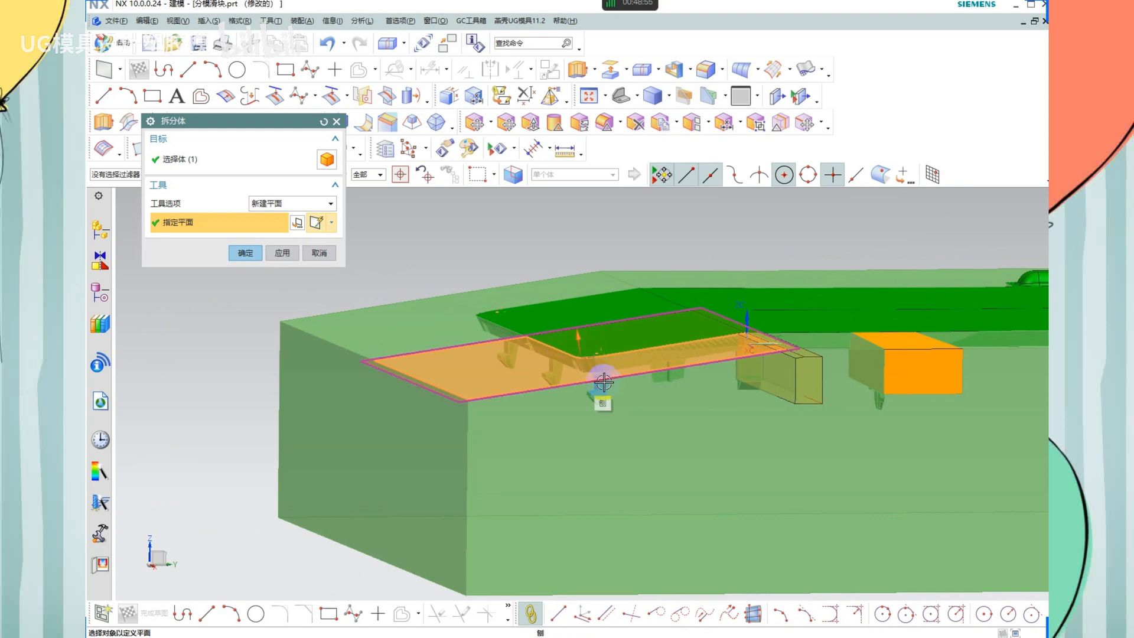
middle_click(568, 247)
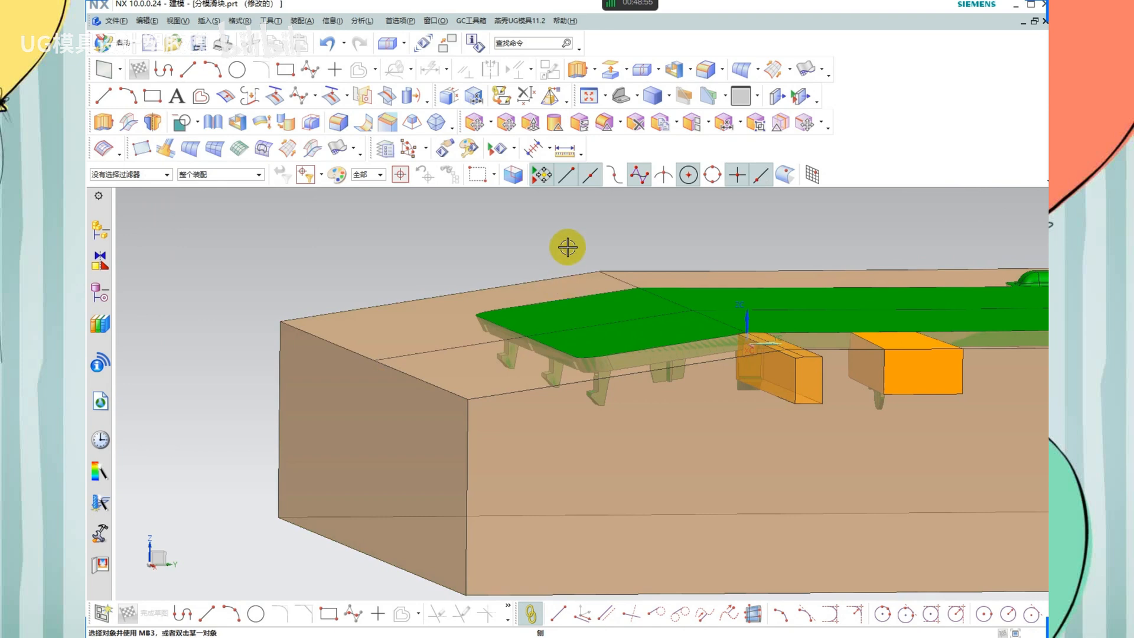
Replace the sloped strip of the new slider block's top with the lower mould block's sloped parting face at zero offset
click(579, 123)
click(792, 355)
scroll(782, 352, up, 5)
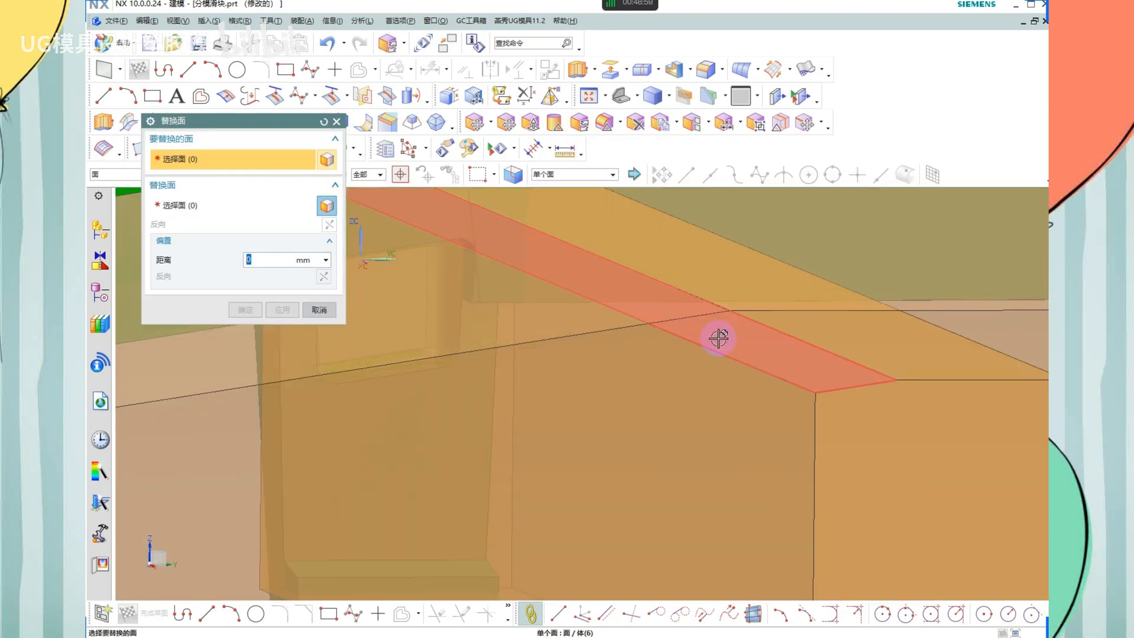
scroll(765, 343, down, 3)
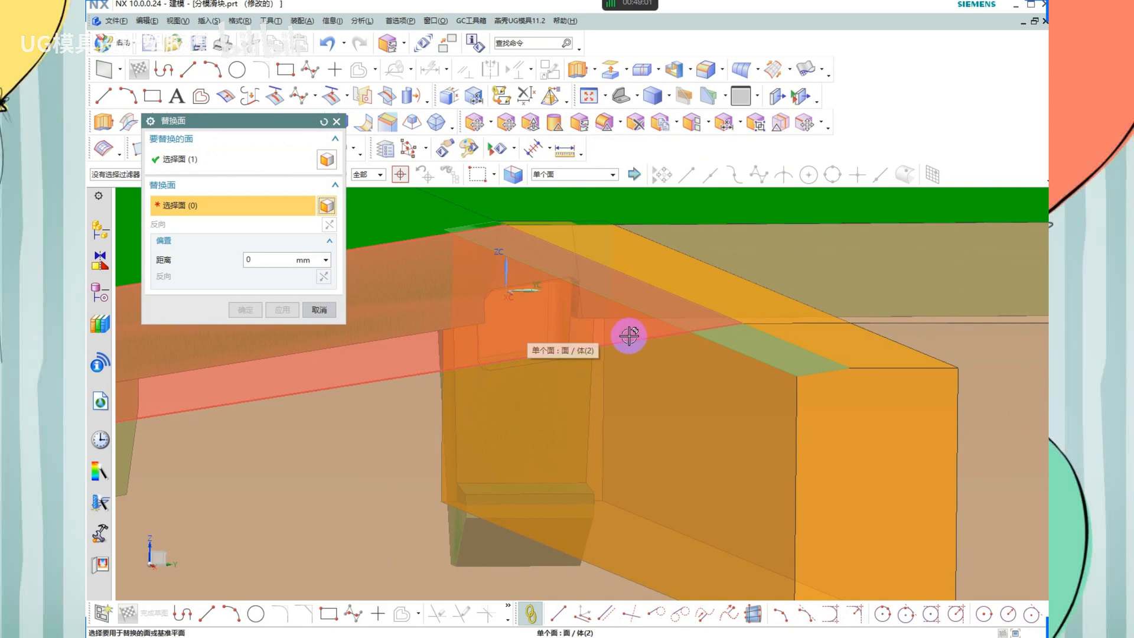
click(537, 319)
scroll(646, 391, down, 3)
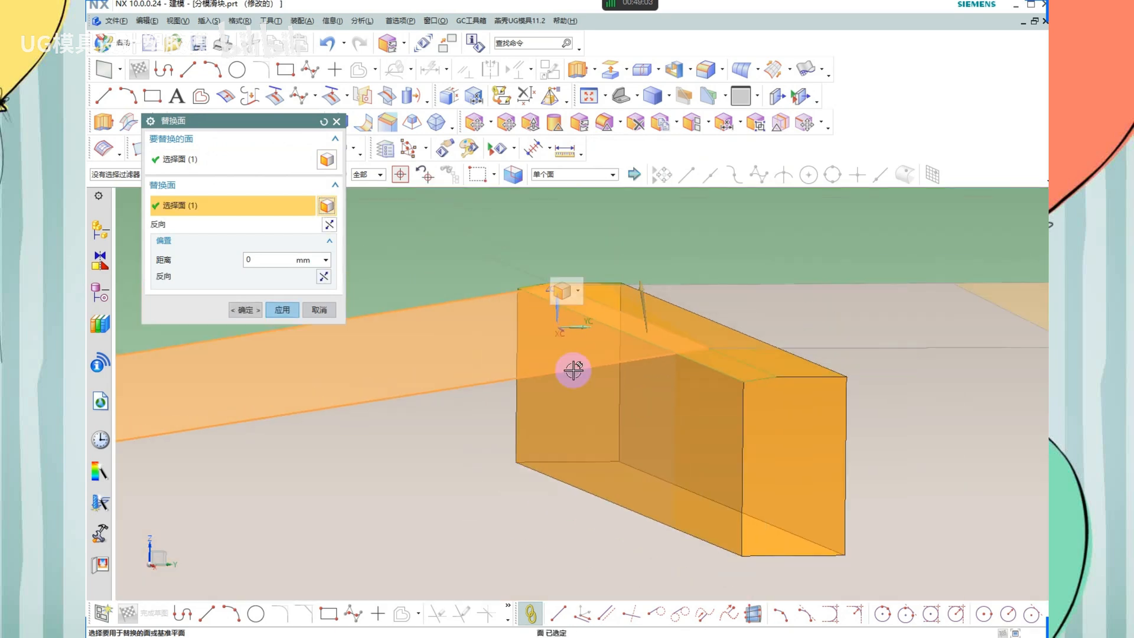
middle_click(757, 415)
key(Escape)
scroll(714, 373, up, 2)
scroll(708, 372, down, 2)
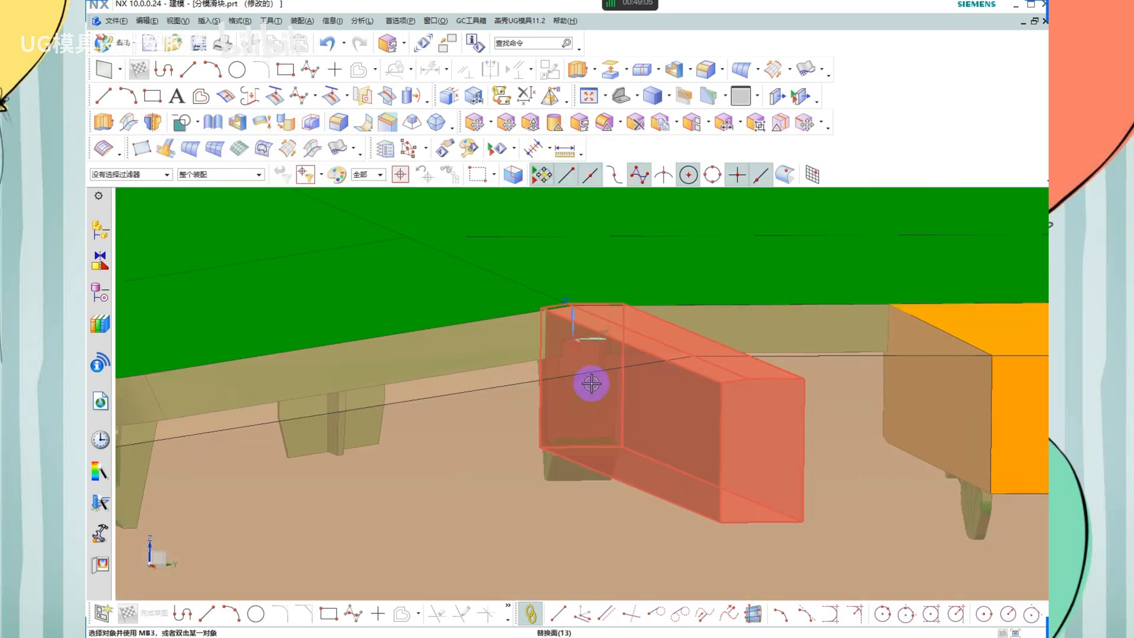
Remove the parameters from the new slider block and surrounding bodies, and hide the lower mould block
key(r)
click(652, 378)
click(527, 289)
middle_click(677, 311)
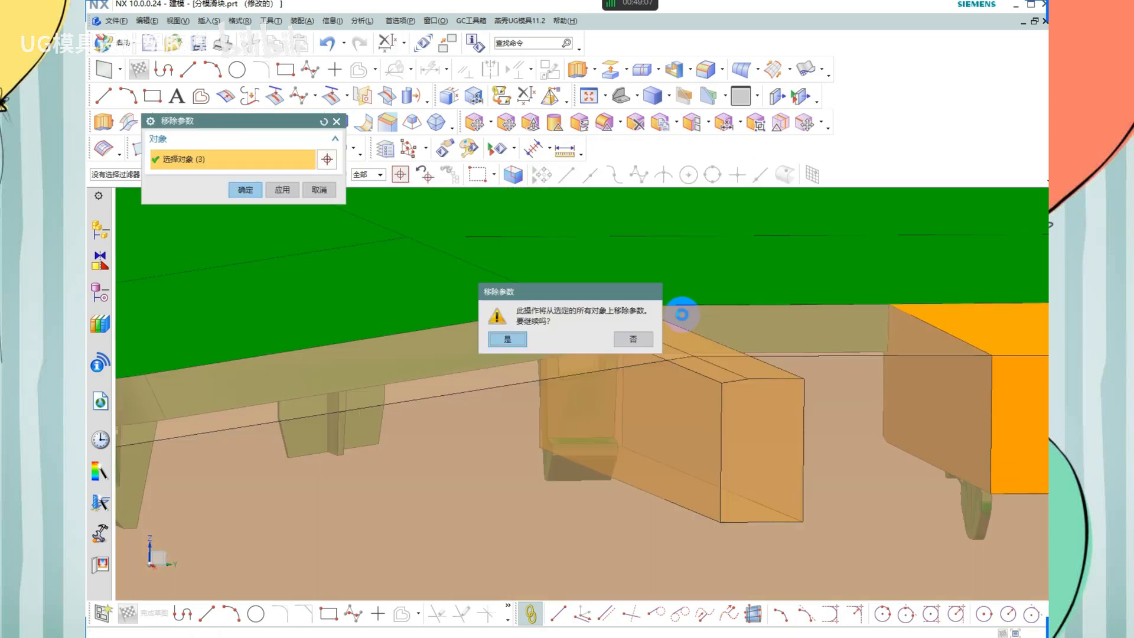
middle_click(680, 312)
click(676, 388)
key(ctrl+b)
Subtract the product from the new slider block, keeping the product as the tool body, and remove all parameters
click(183, 121)
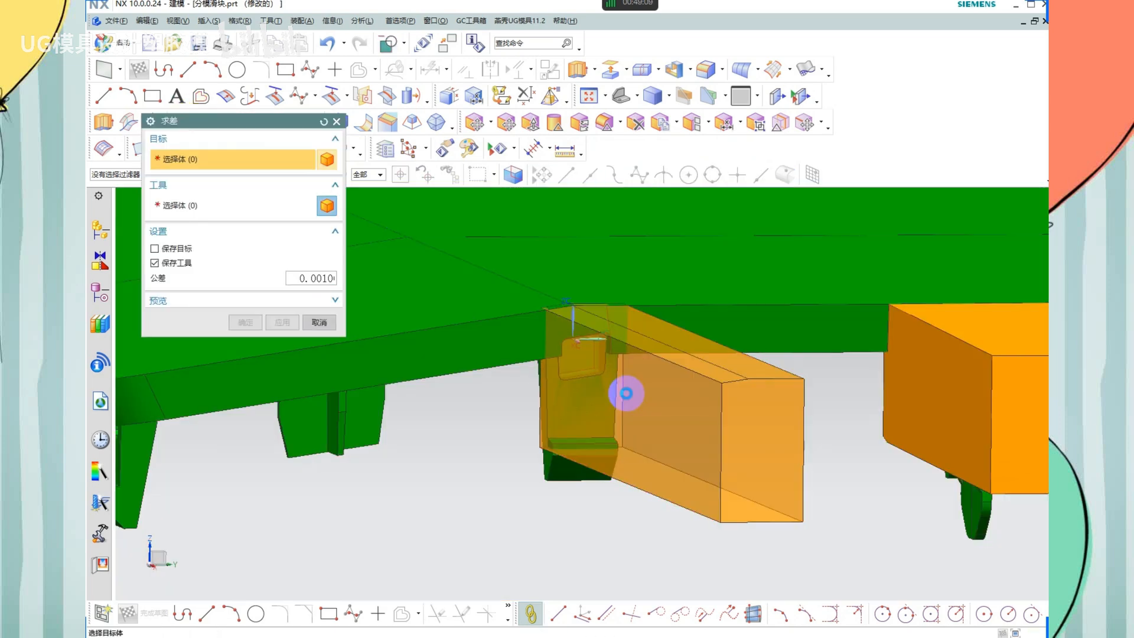
click(626, 392)
scroll(576, 423, up, 3)
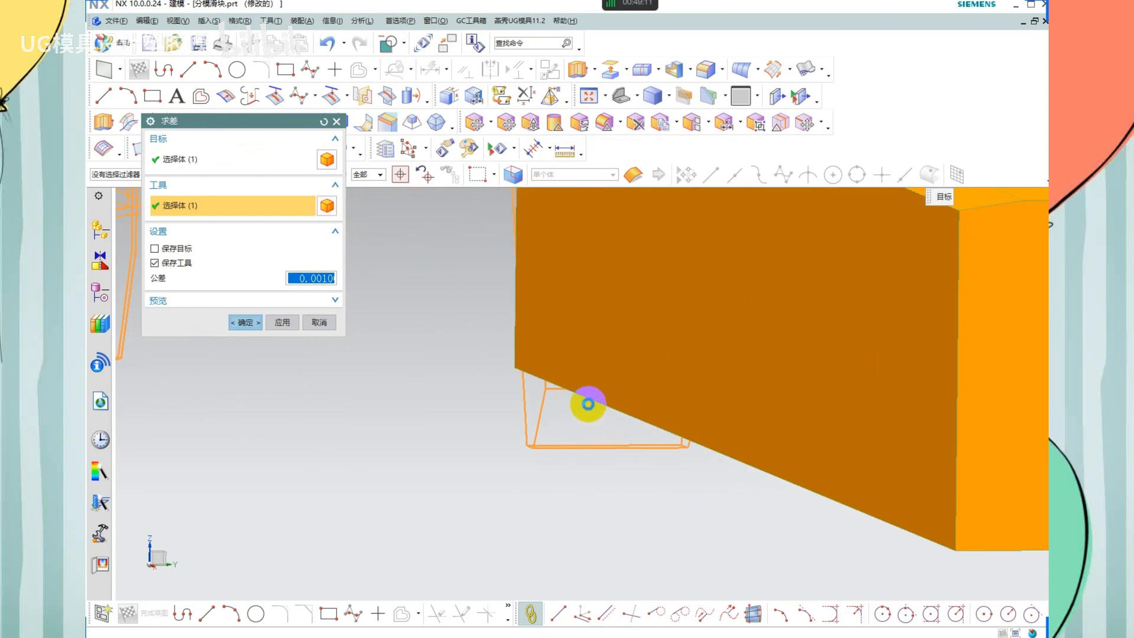
middle_click(564, 352)
key(q)
key(ctrl+a)
middle_click(587, 339)
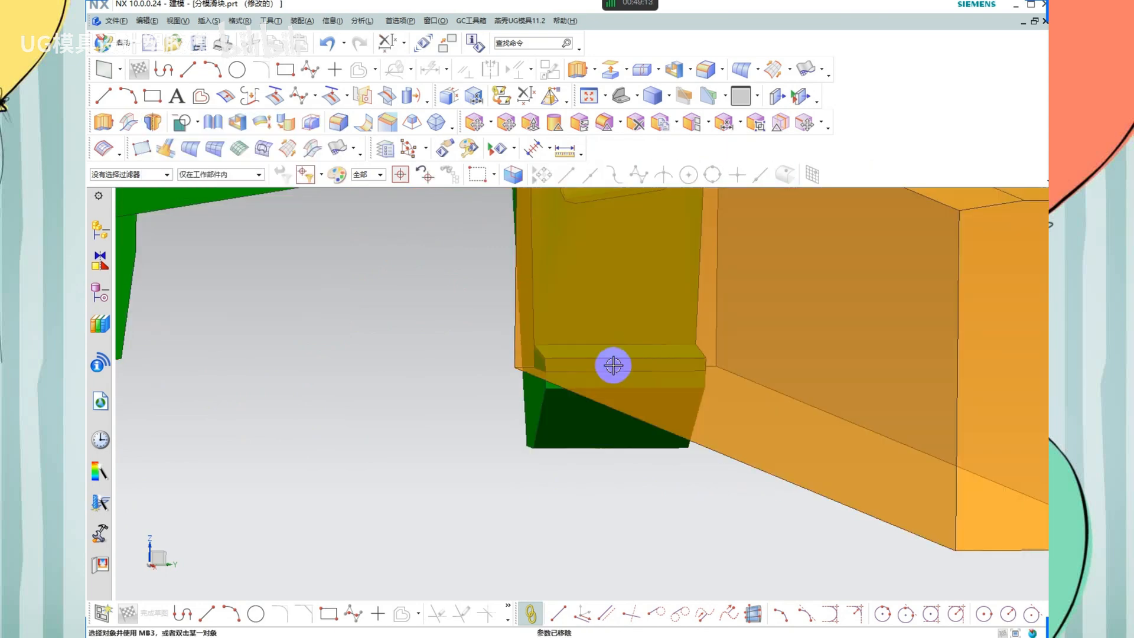
Hide the new slider block so the product's clip is exposed
scroll(608, 372, down, 4)
click(504, 235)
click(643, 291)
key(ctrl+b)
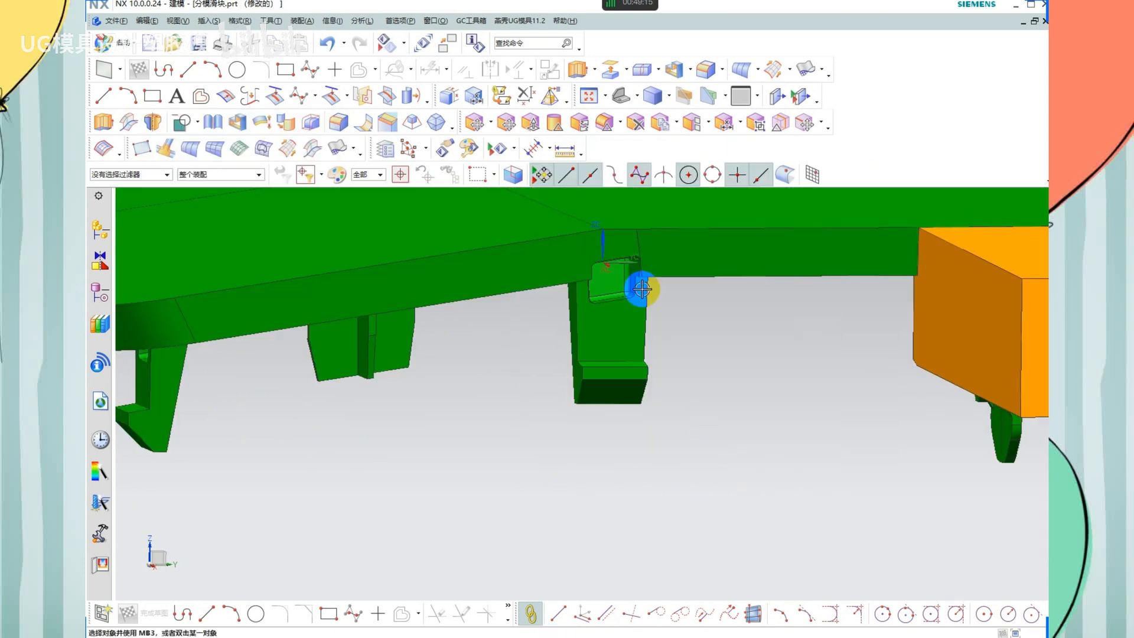
Create a bounding block with 0.5 mm clearance around the rounded opening at the top of the clip
key(F8)
scroll(600, 306, down, 3)
scroll(588, 299, up, 6)
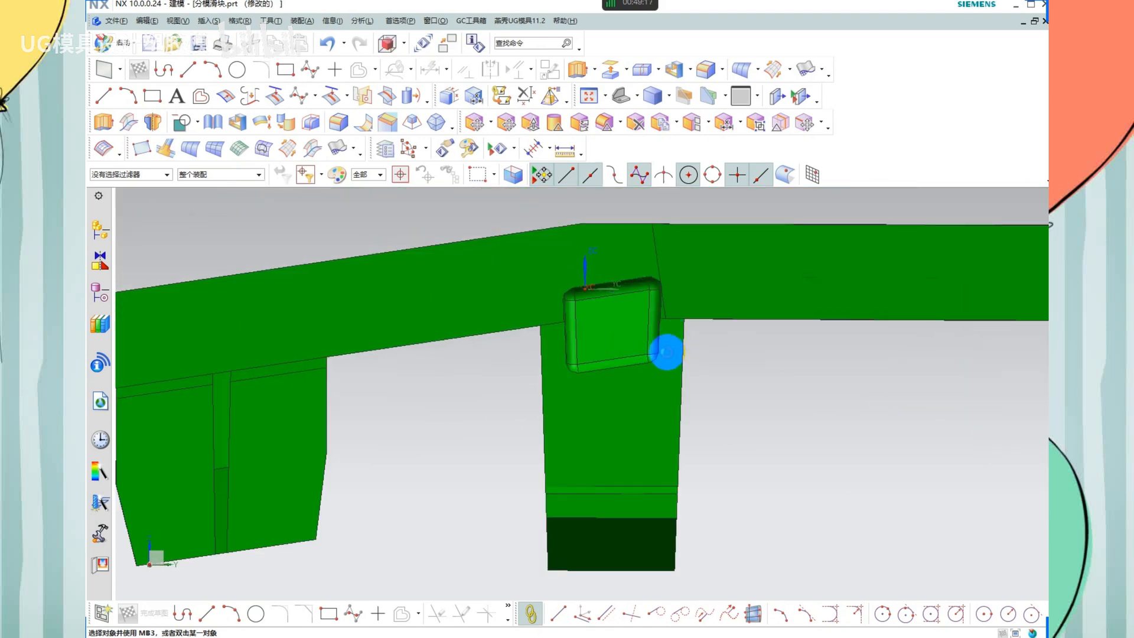
key(b)
drag(544, 287, 686, 394)
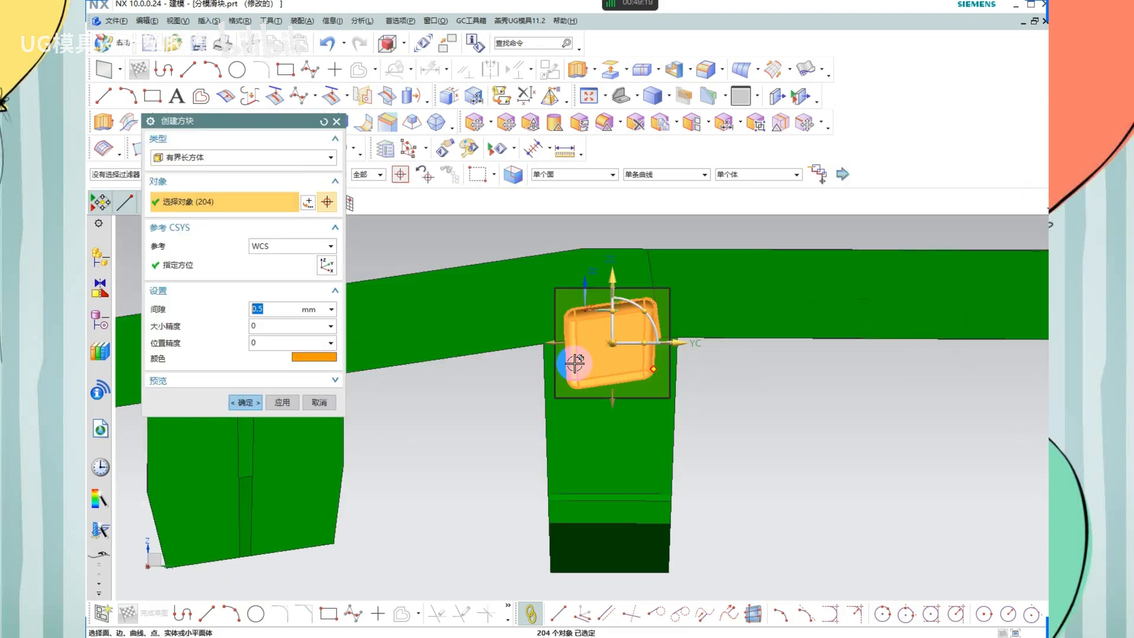
middle_click(719, 407)
Subtract the product from the small bounding block, keeping the product, and remove the parameters from both bodies
click(613, 328)
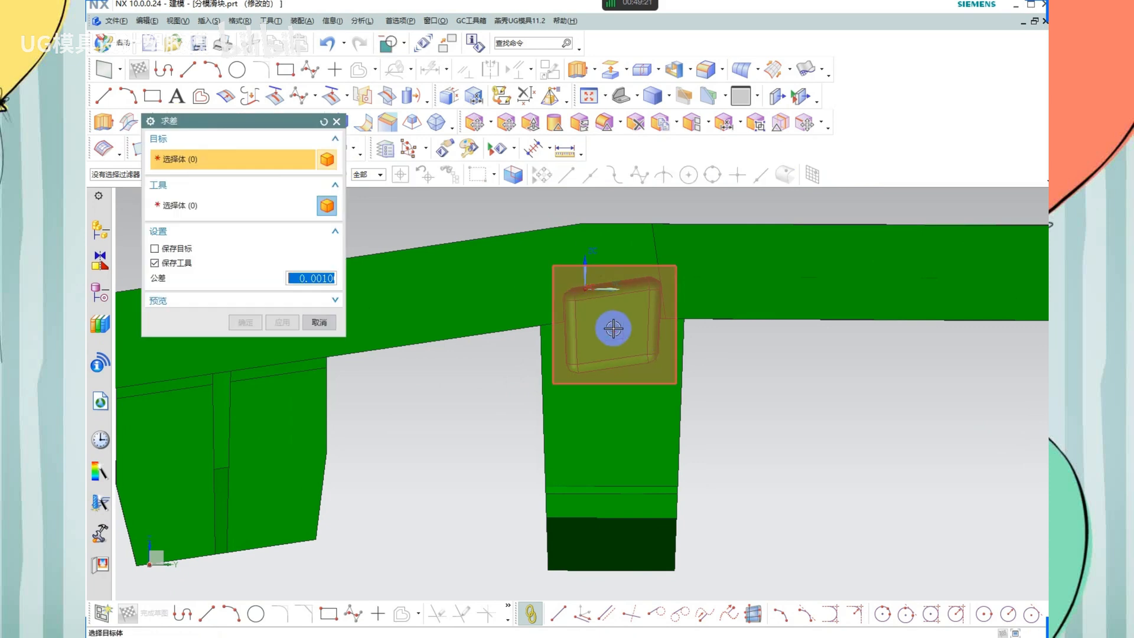
click(462, 289)
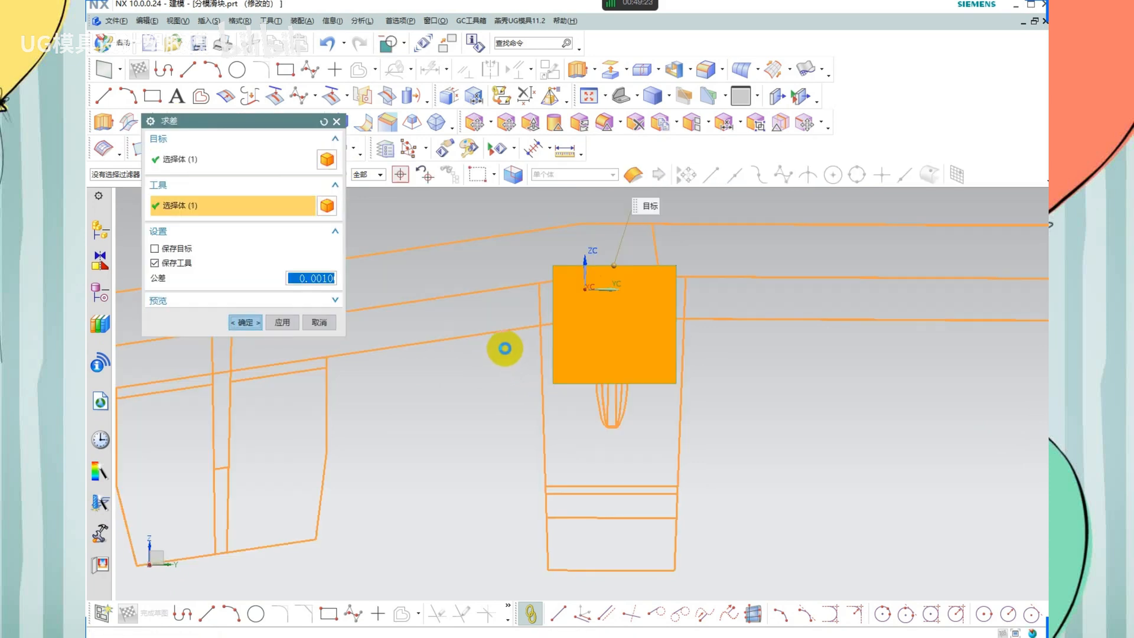
middle_click(502, 344)
key(r)
click(560, 350)
click(498, 303)
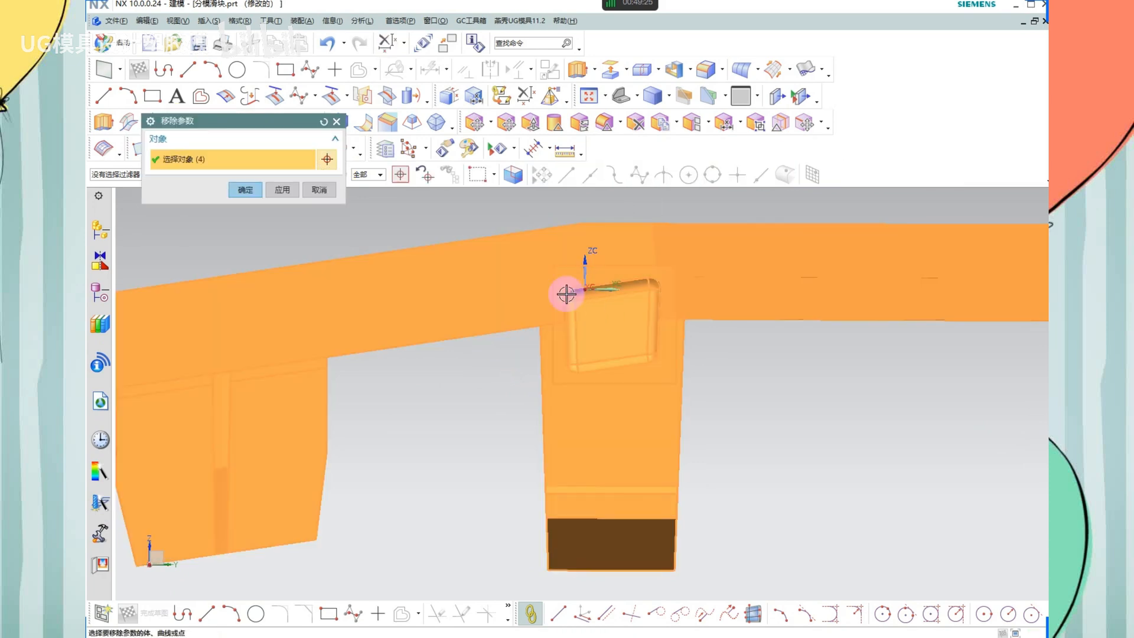
middle_click(565, 293)
Bring the hidden slider block back into view, and hide the lower mould block and the product
scroll(510, 263, down, 6)
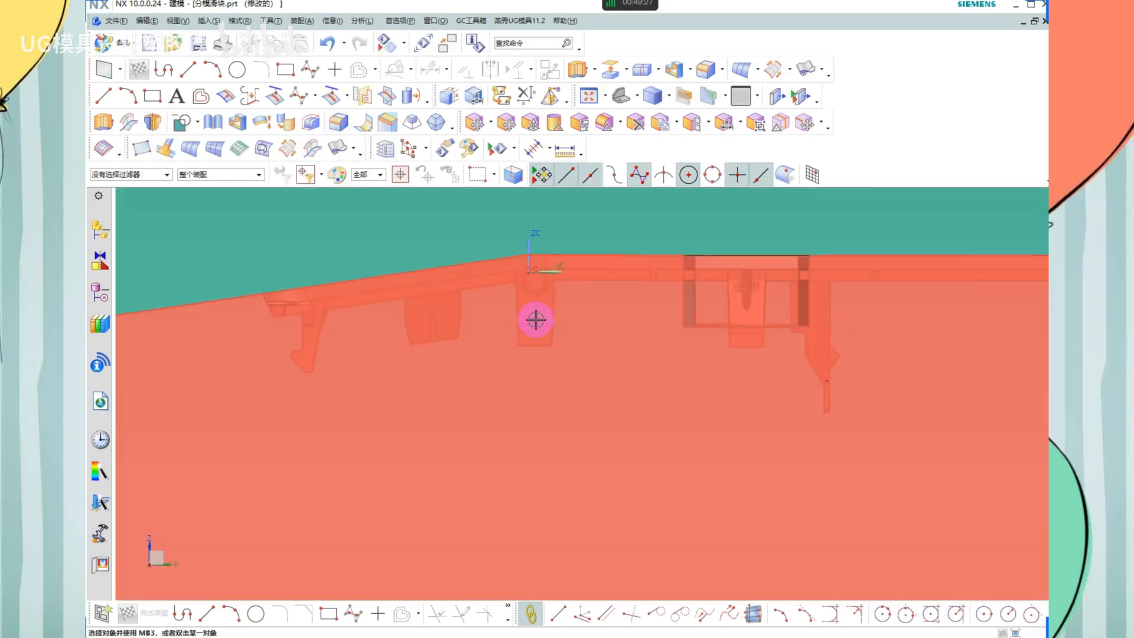
scroll(536, 319, down, 2)
middle_drag(557, 321, 597, 343)
scroll(544, 296, up, 3)
click(544, 296)
key(ctrl+b)
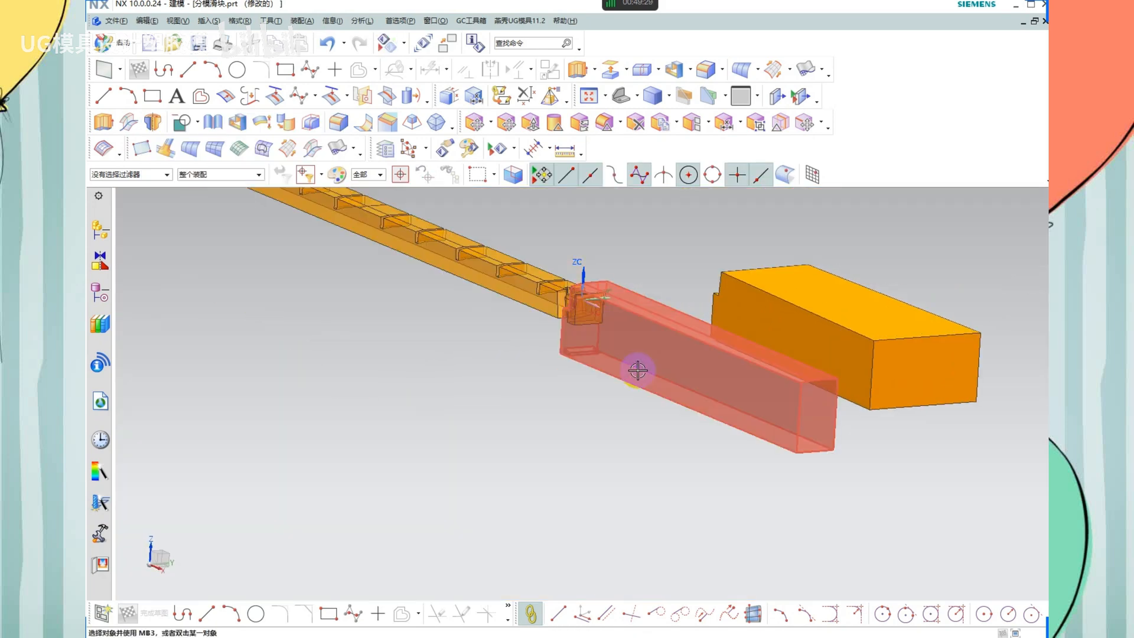
Delete the long ribbed leftover strip extending away from the slider block's head
middle_drag(642, 377, 660, 383)
scroll(659, 384, down, 2)
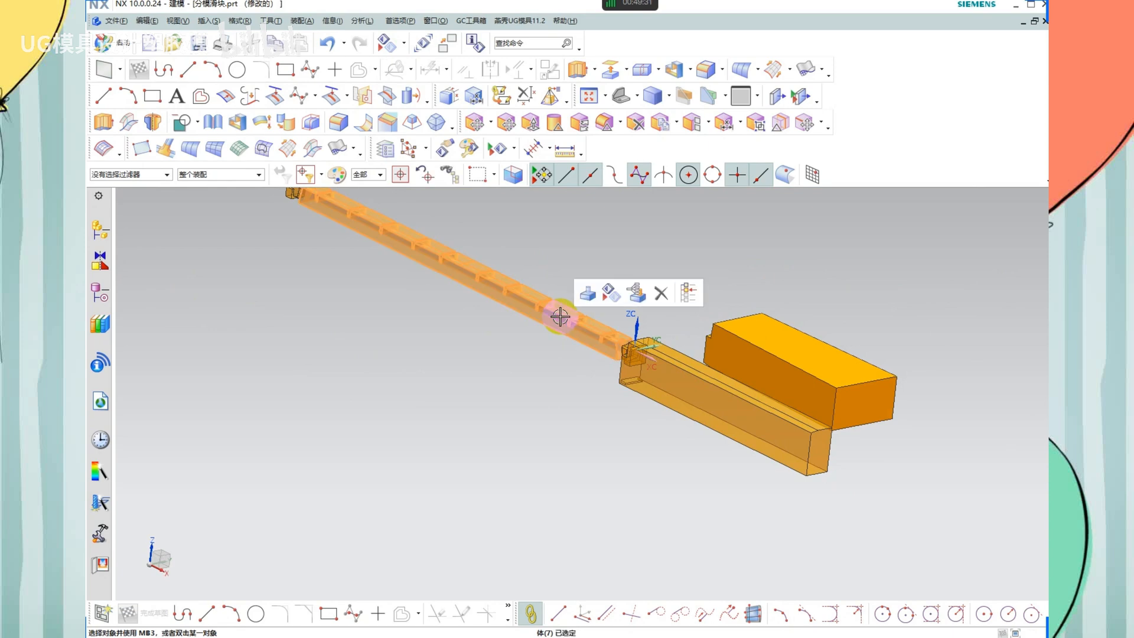
key(Delete)
scroll(430, 248, down, 2)
scroll(679, 428, up, 2)
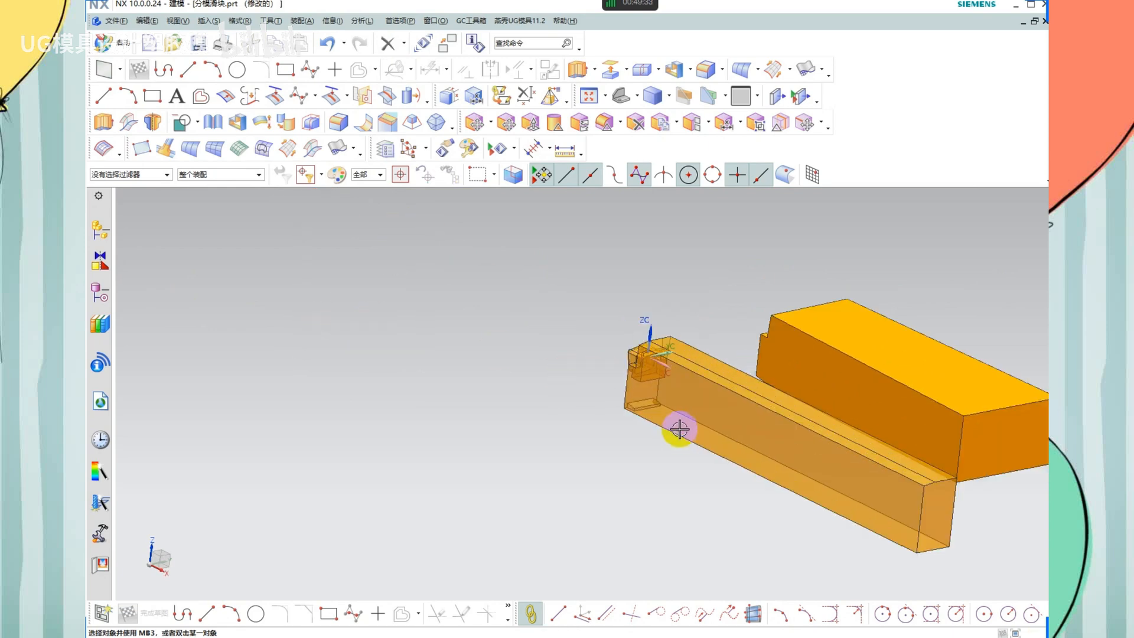
Unite the small opening-shaped body with the new slider block, and remove the united body's parameters
scroll(651, 369, up, 4)
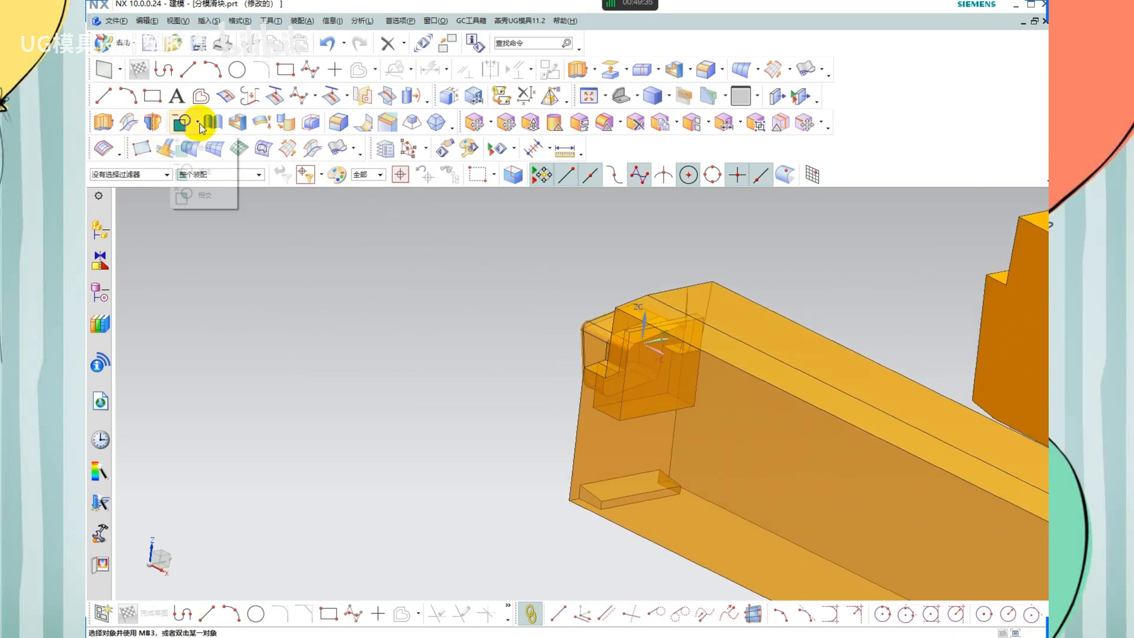
key(a)
click(645, 376)
scroll(632, 366, up, 2)
click(623, 349)
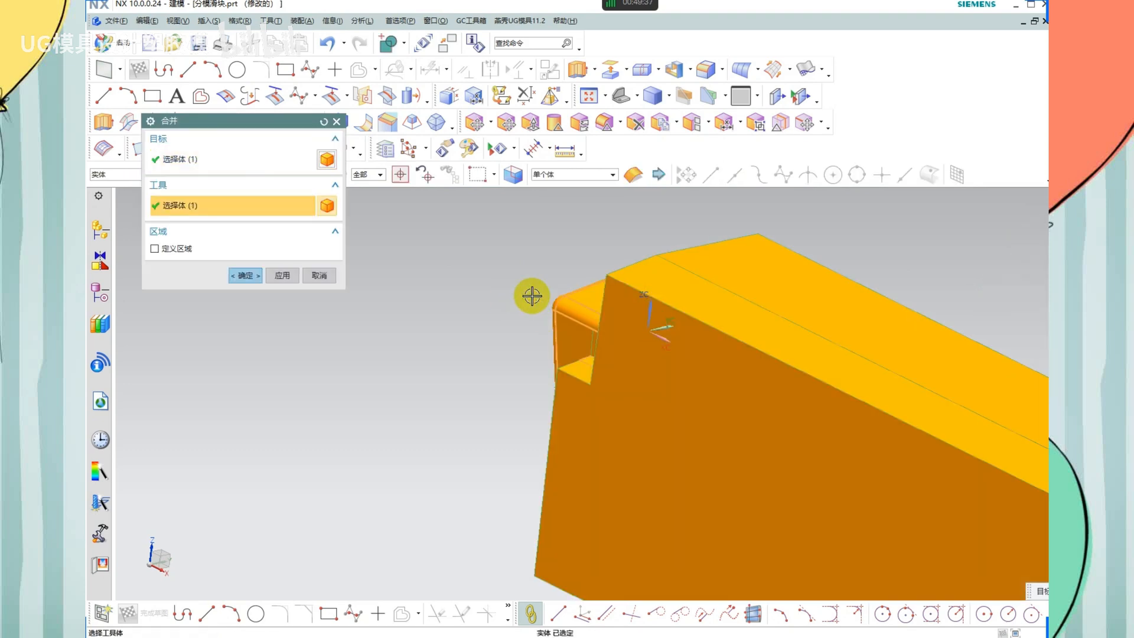
scroll(532, 295, down, 4)
middle_click(533, 296)
scroll(555, 305, up, 3)
key(x)
click(621, 356)
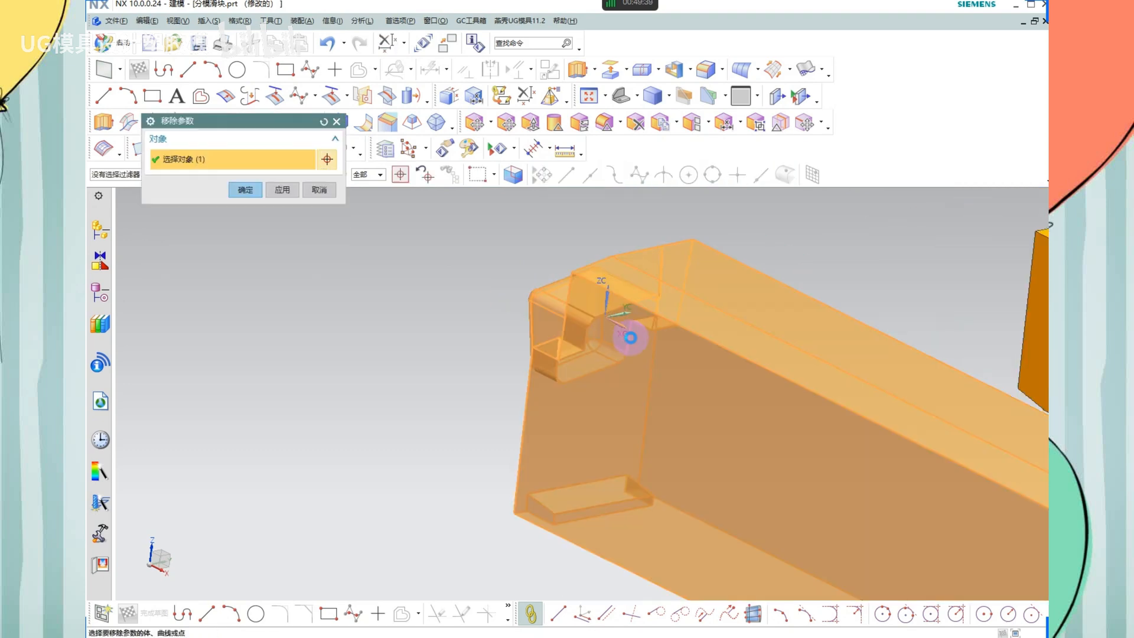
middle_click(628, 334)
Examine the united slider block's head in a straight side view
scroll(559, 281, down, 3)
scroll(613, 437, down, 4)
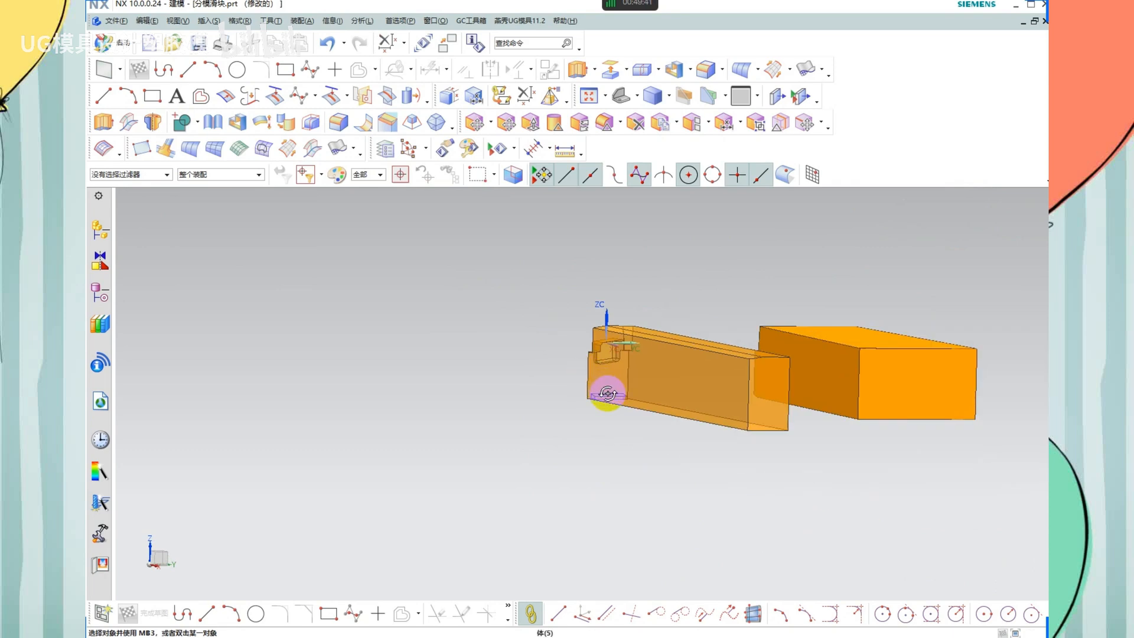
scroll(608, 395, up, 2)
middle_drag(608, 393, 653, 384)
key(F8)
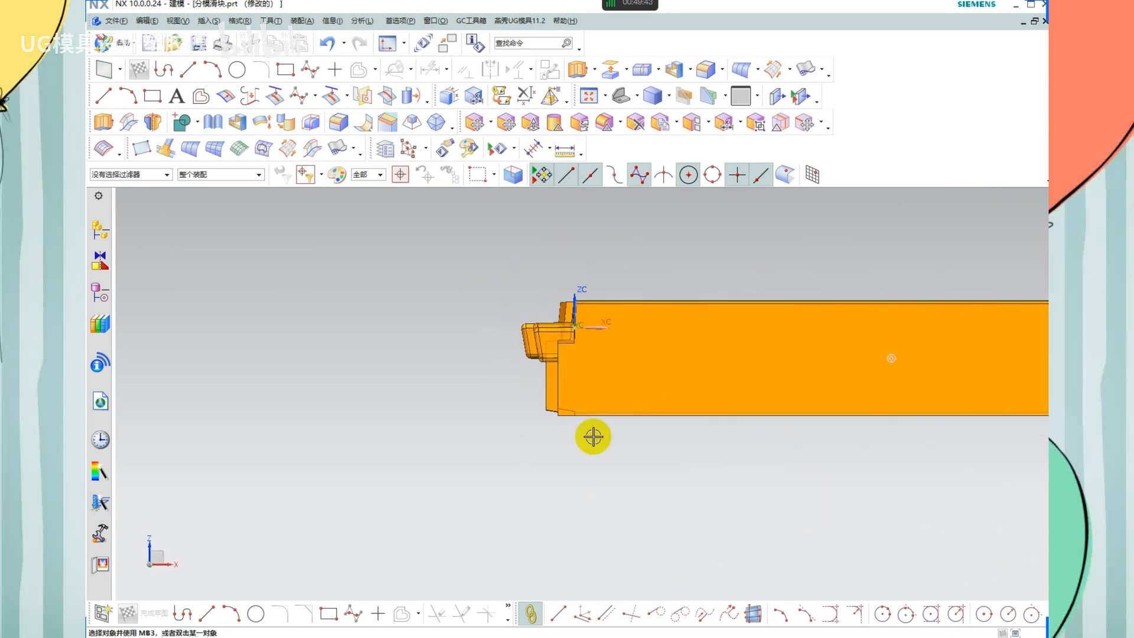
Extrude the bottom edge at the slider block's head into a 100 mm sheet along the block's length, and remove the parameters
scroll(518, 388, up, 3)
middle_drag(536, 355, 450, 418)
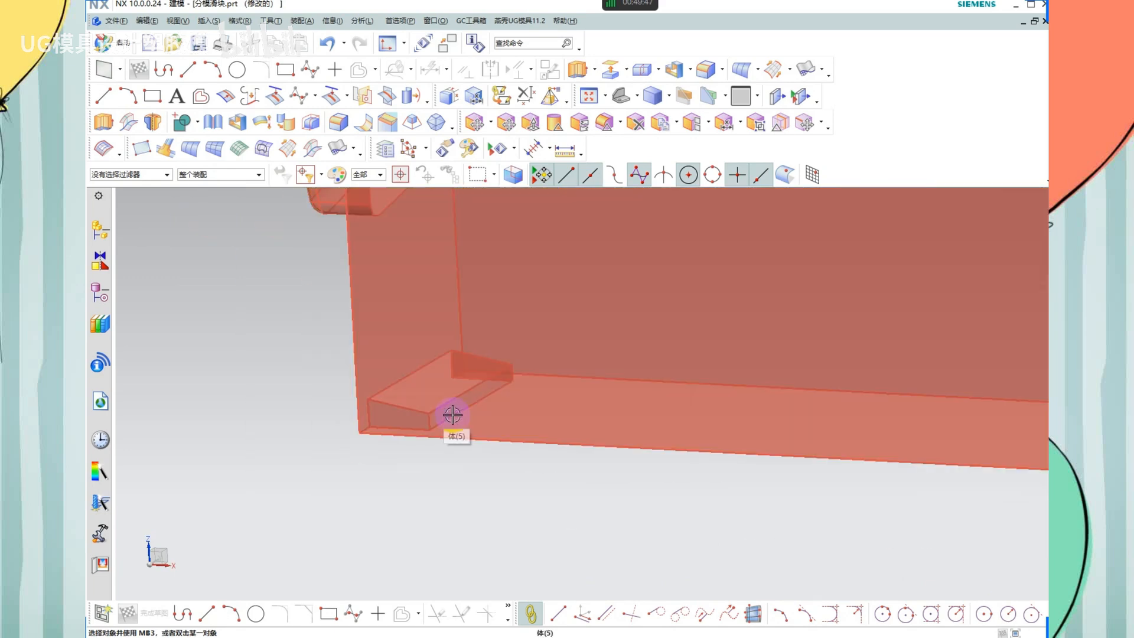
key(x)
click(453, 401)
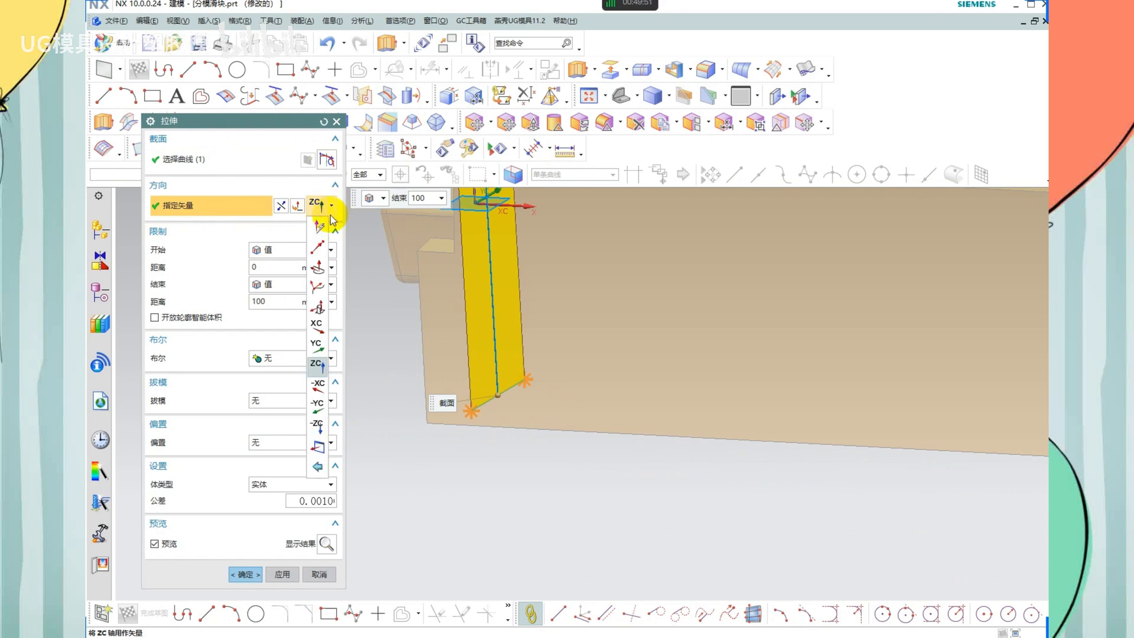
click(319, 225)
click(621, 397)
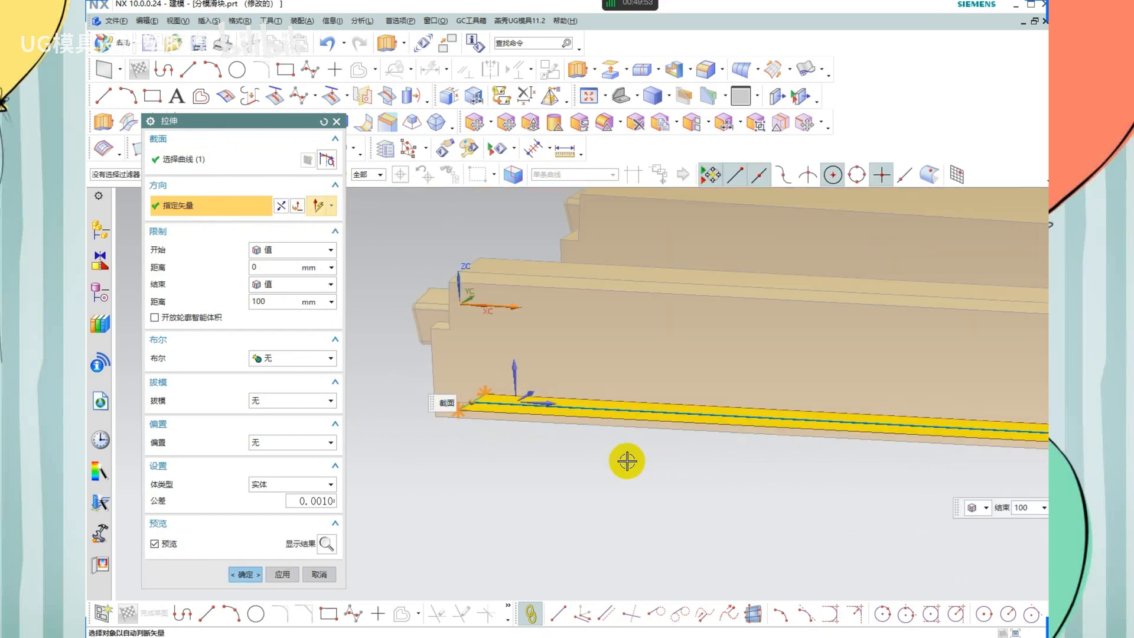
middle_click(625, 458)
scroll(432, 388, up, 1)
key(v)
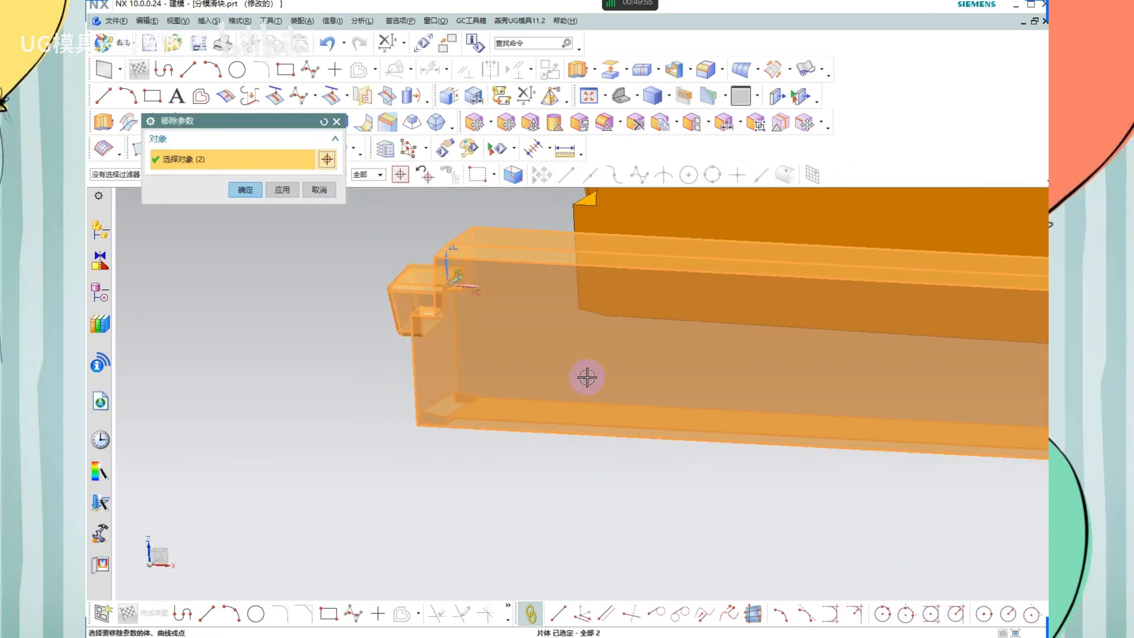
middle_click(586, 377)
scroll(620, 190, up, 1)
Replace the slider block's recessed long face beside the head with the extruded sheet's face at 0 mm offset
click(578, 122)
scroll(532, 369, down, 3)
middle_drag(527, 387, 534, 324)
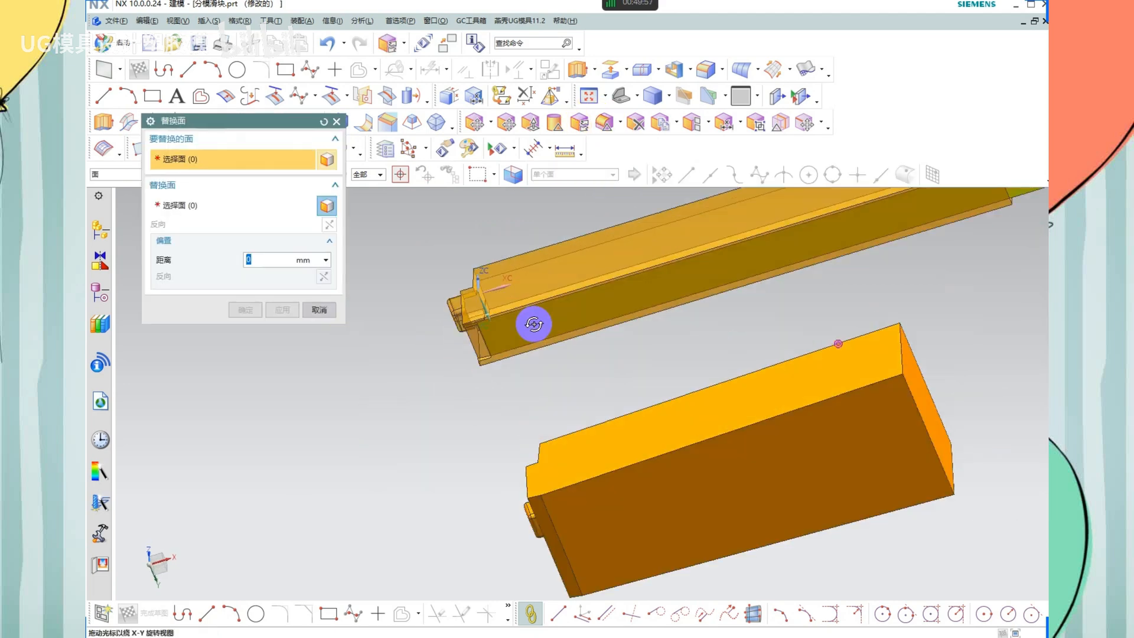
scroll(526, 319, up, 4)
click(508, 314)
middle_click(612, 354)
scroll(521, 351, up, 3)
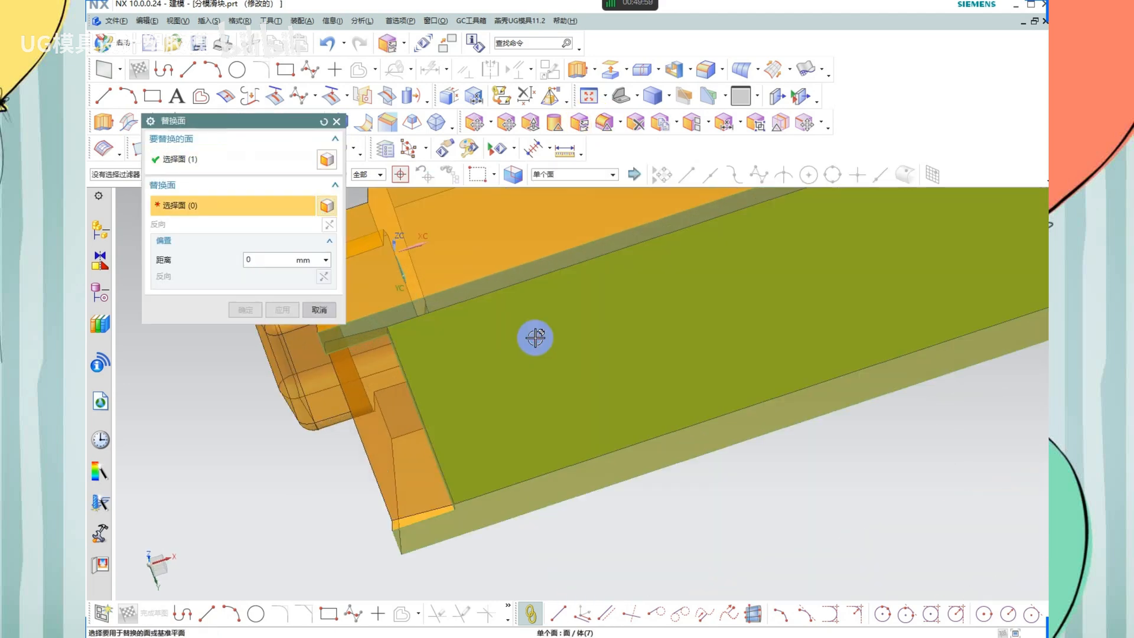
click(522, 350)
middle_click(521, 351)
Remove the parameters of the slider block and the extruded sheet, and delete the sheet
key(r)
click(511, 362)
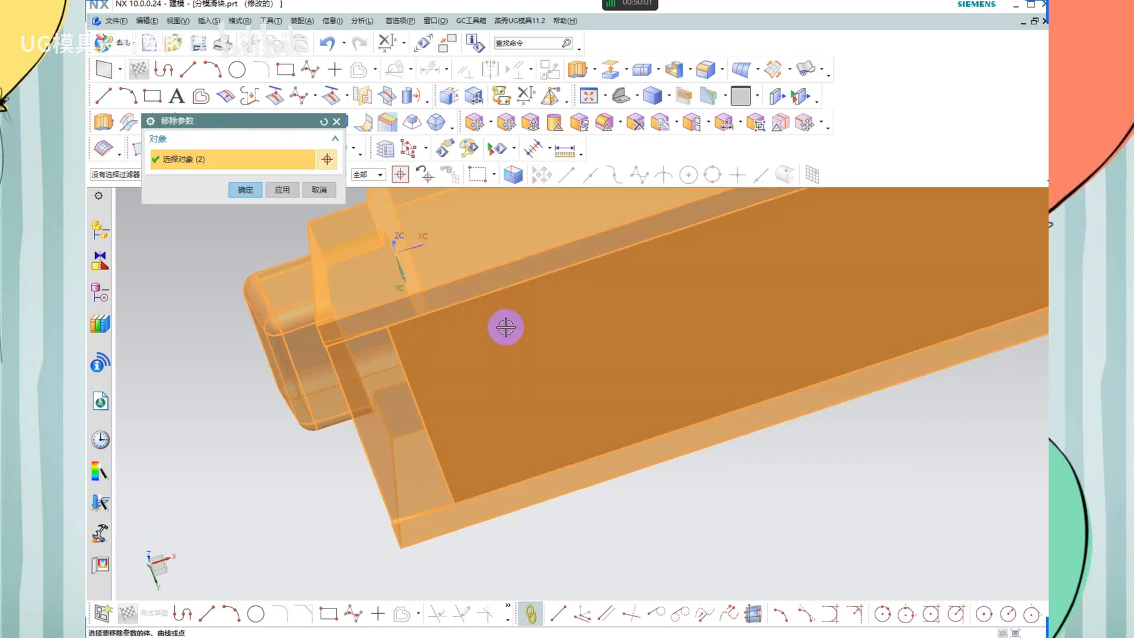
middle_click(502, 328)
click(468, 334)
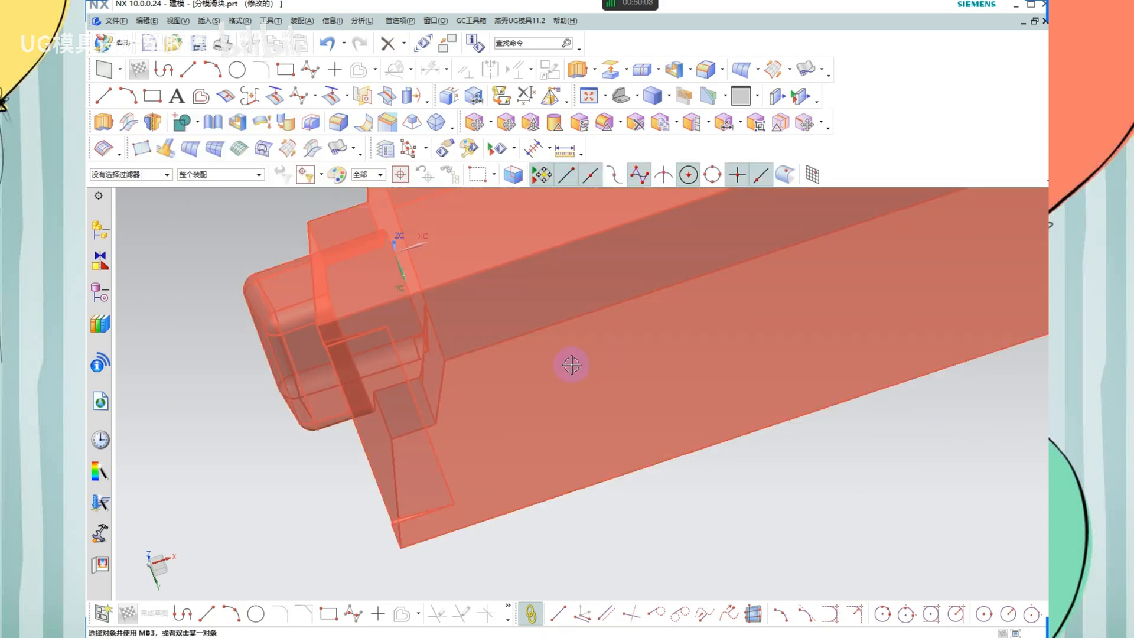
Replace the sliver face at one end of the slider head's bottom step with the adjoining long side face
middle_drag(572, 362, 468, 270)
scroll(467, 270, up, 3)
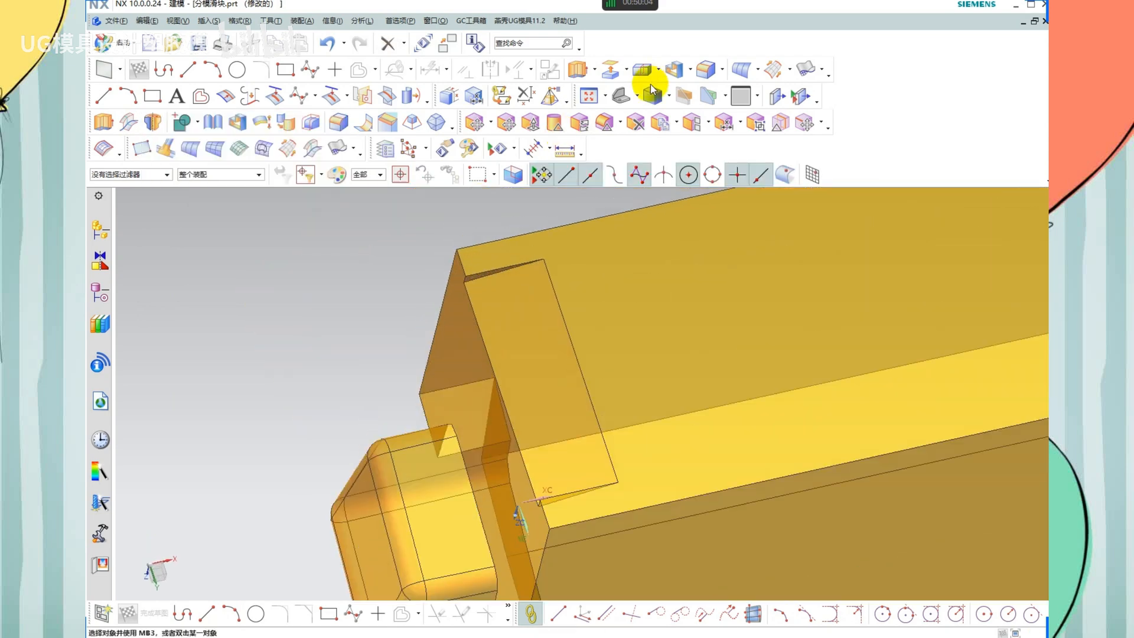
click(580, 124)
click(568, 325)
scroll(558, 298, down, 3)
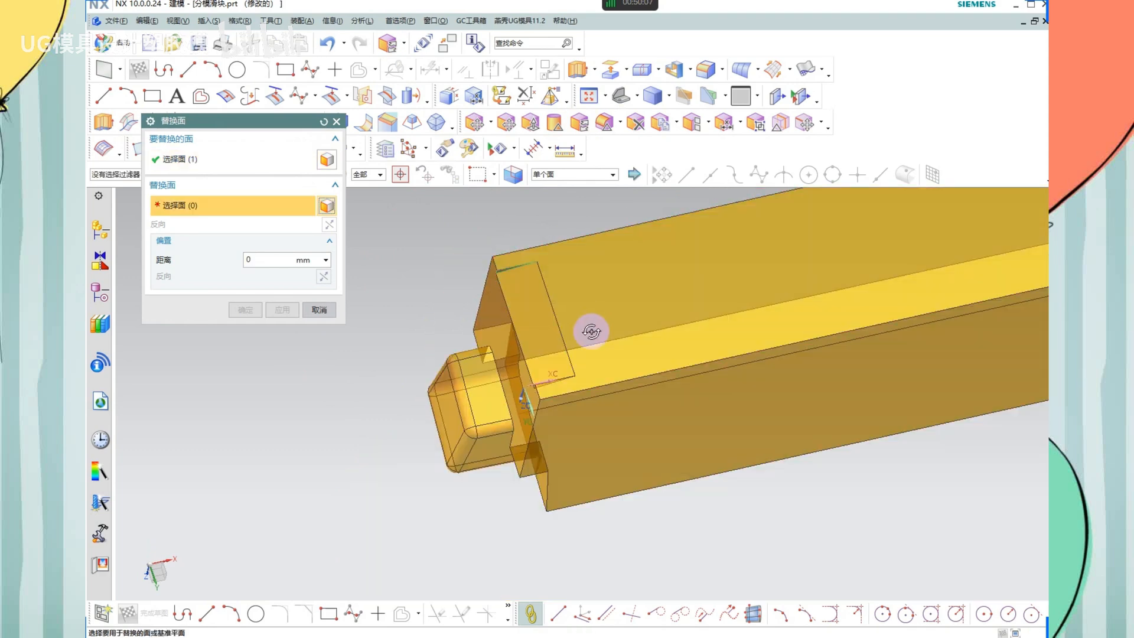
middle_click(622, 345)
Replace the sliver face at the opposite end of the bottom step with its adjoining side face, and remove the slider block's parameters
scroll(689, 518, up, 3)
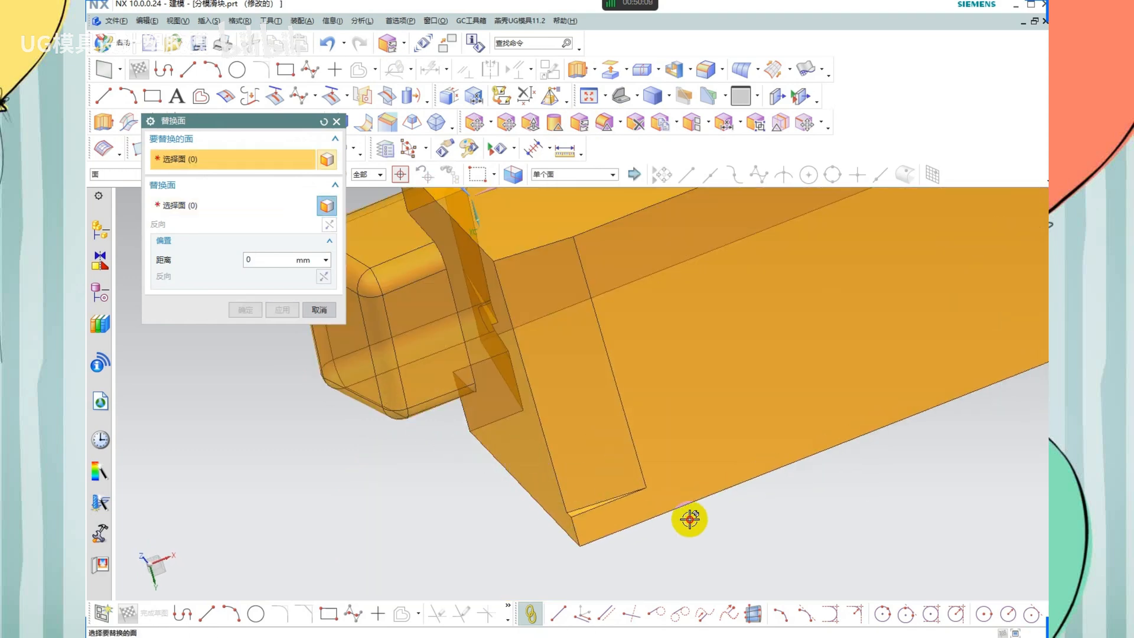
drag(519, 452, 696, 527)
scroll(649, 354, up, 5)
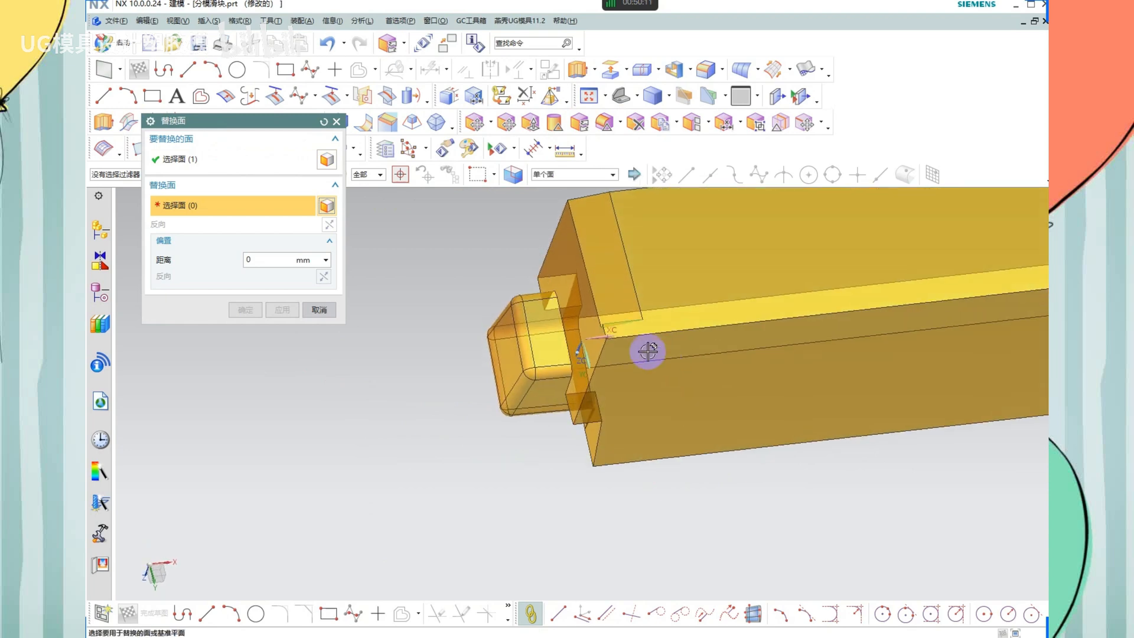
click(640, 382)
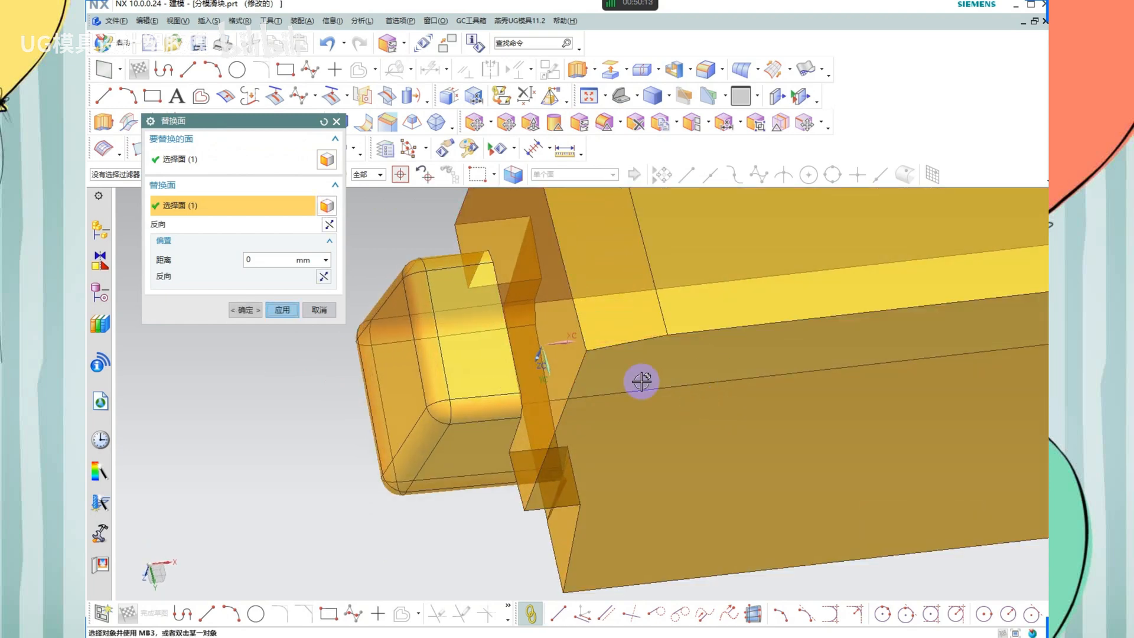
middle_click(643, 382)
scroll(567, 370, down, 3)
key(y)
click(502, 284)
scroll(511, 281, down, 3)
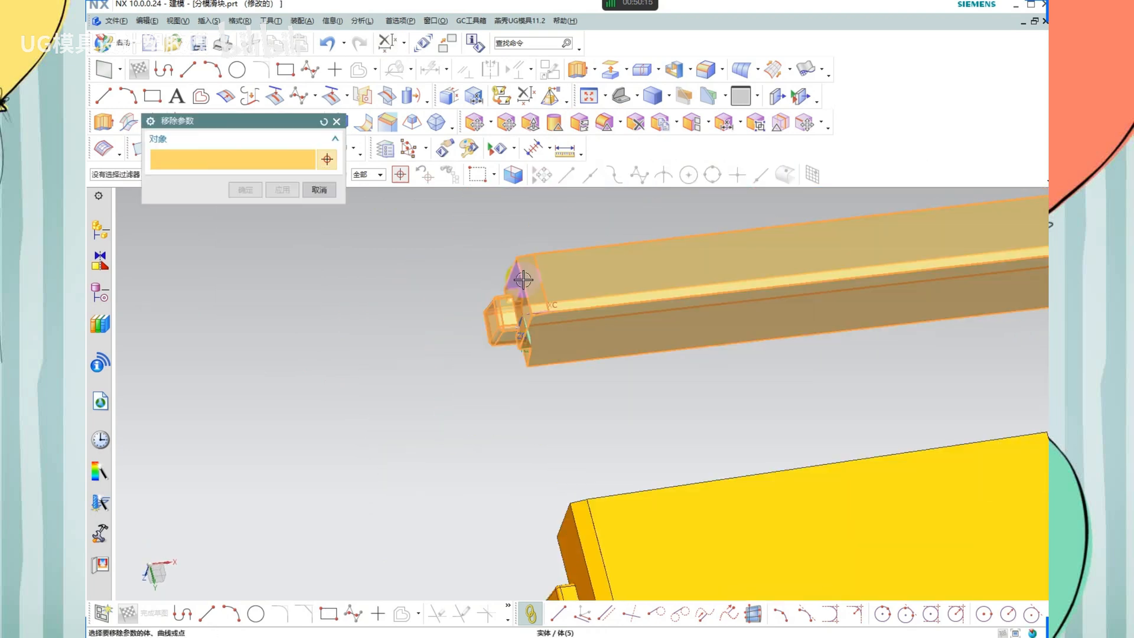
middle_click(525, 279)
Examine how the slider block's head and bottom edge meet the product's clip in straight side and angled views
middle_drag(525, 279, 550, 433)
scroll(550, 413, up, 8)
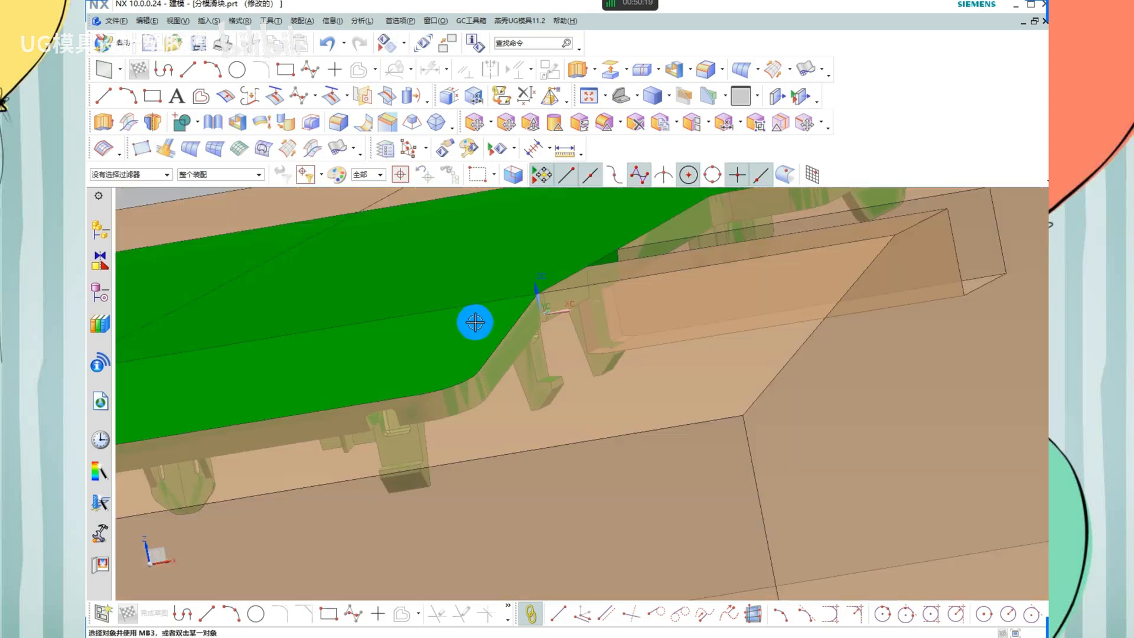
middle_drag(470, 321, 686, 276)
scroll(673, 331, up, 5)
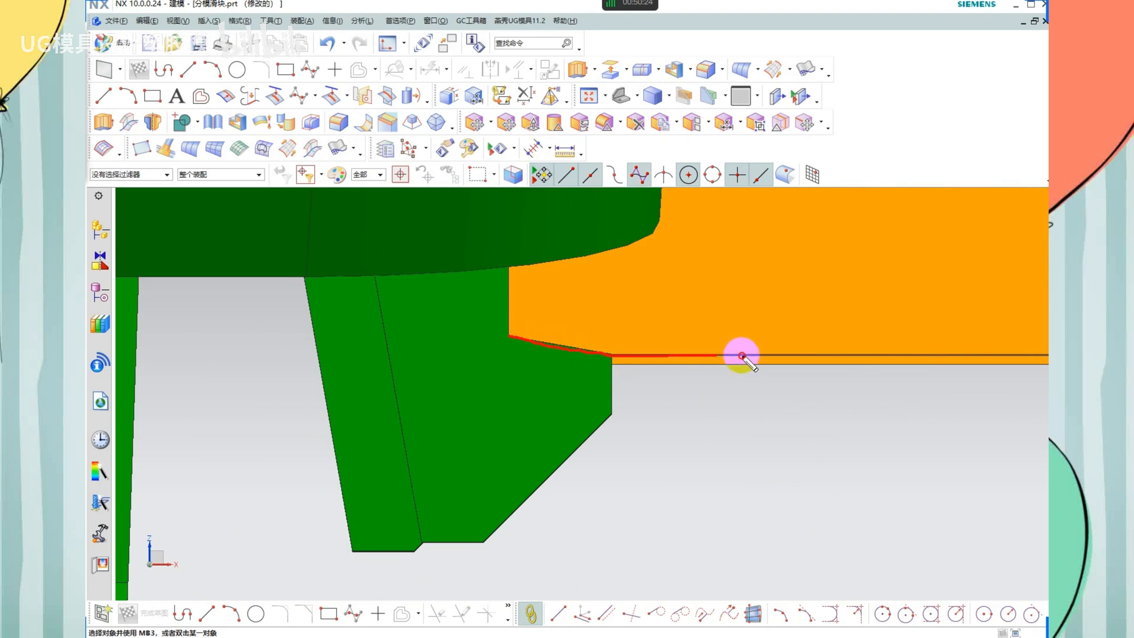
middle_drag(597, 352, 703, 401)
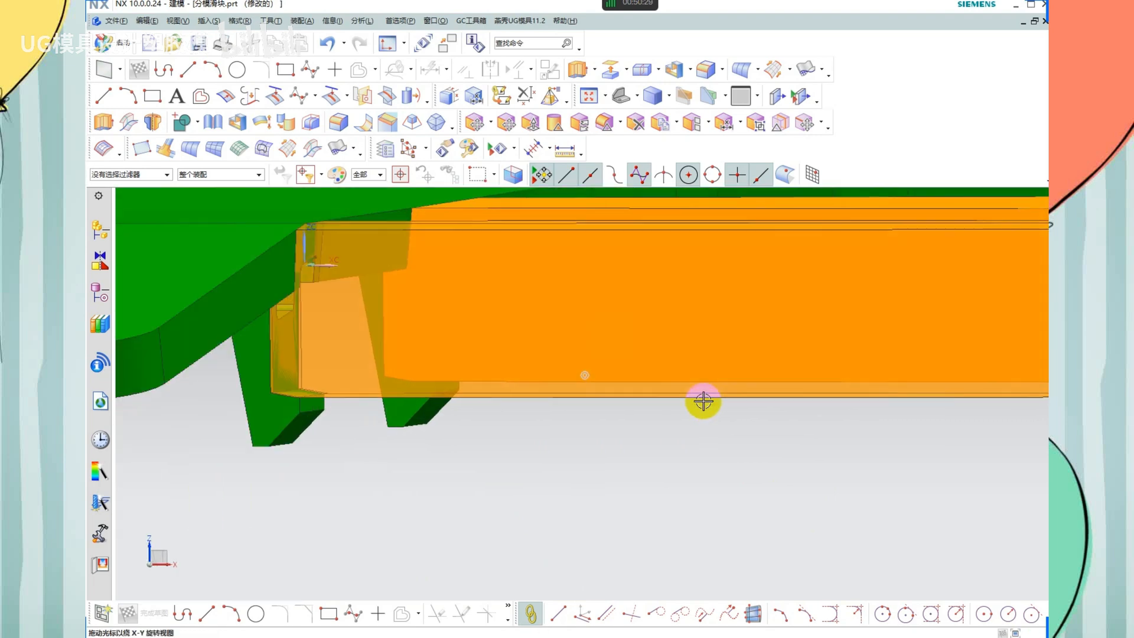
scroll(649, 389, down, 3)
middle_drag(577, 380, 605, 323)
scroll(605, 323, up, 5)
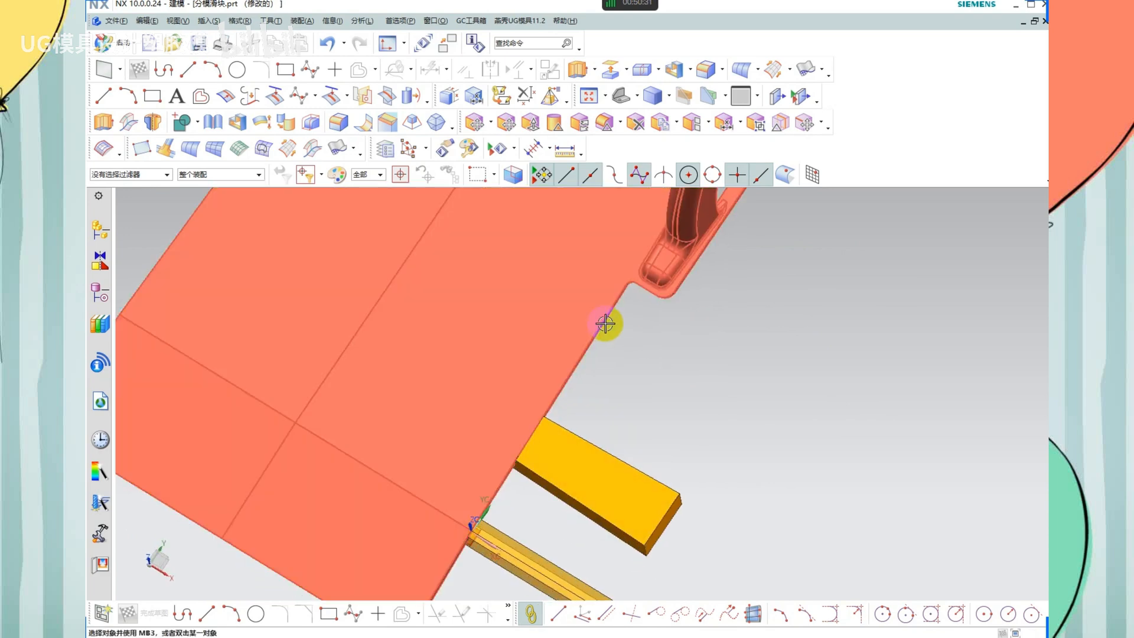
Widen the slider block by offsetting both of its long side faces outward by 8 mm
key(ctrl+alt+t)
scroll(630, 455, up, 5)
click(310, 122)
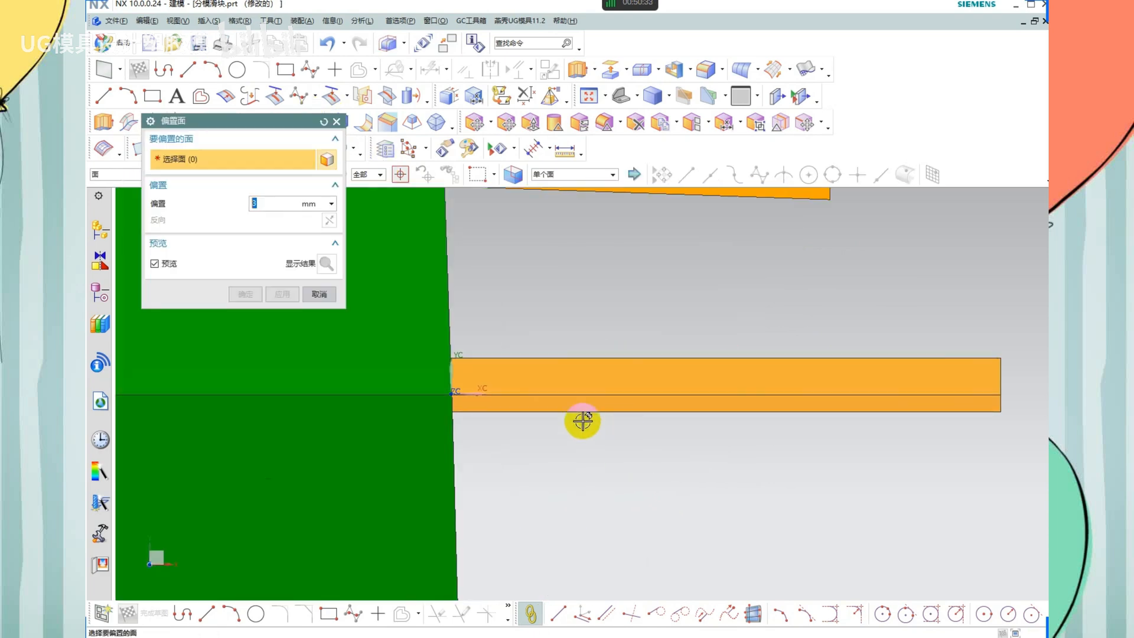
middle_drag(582, 421, 574, 317)
click(575, 317)
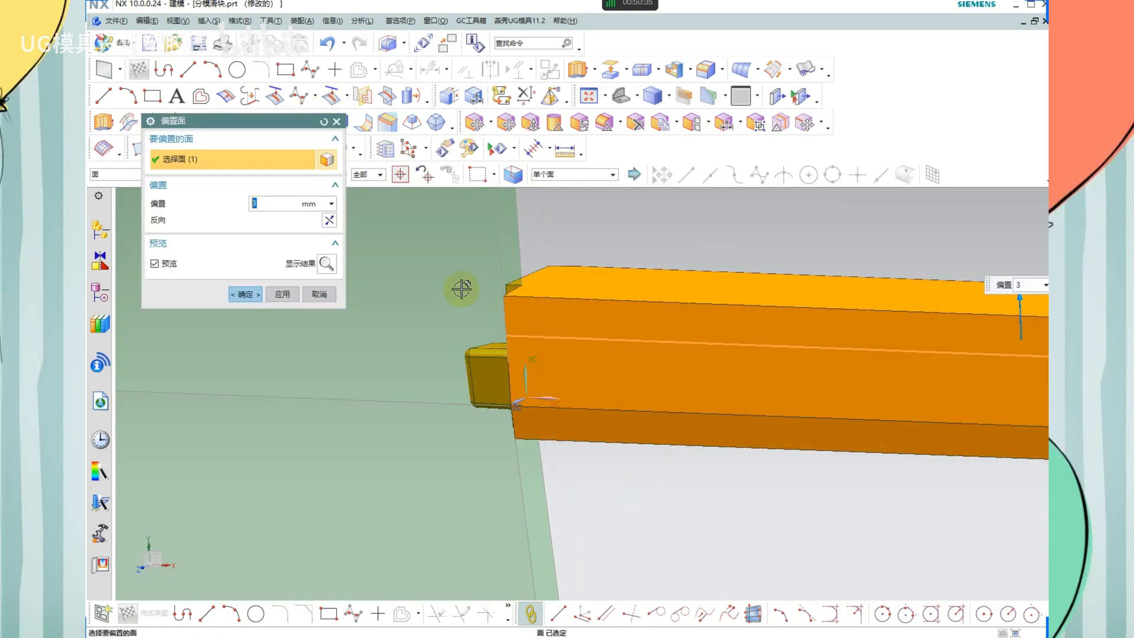
text(0)
key(Return)
scroll(672, 380, down, 5)
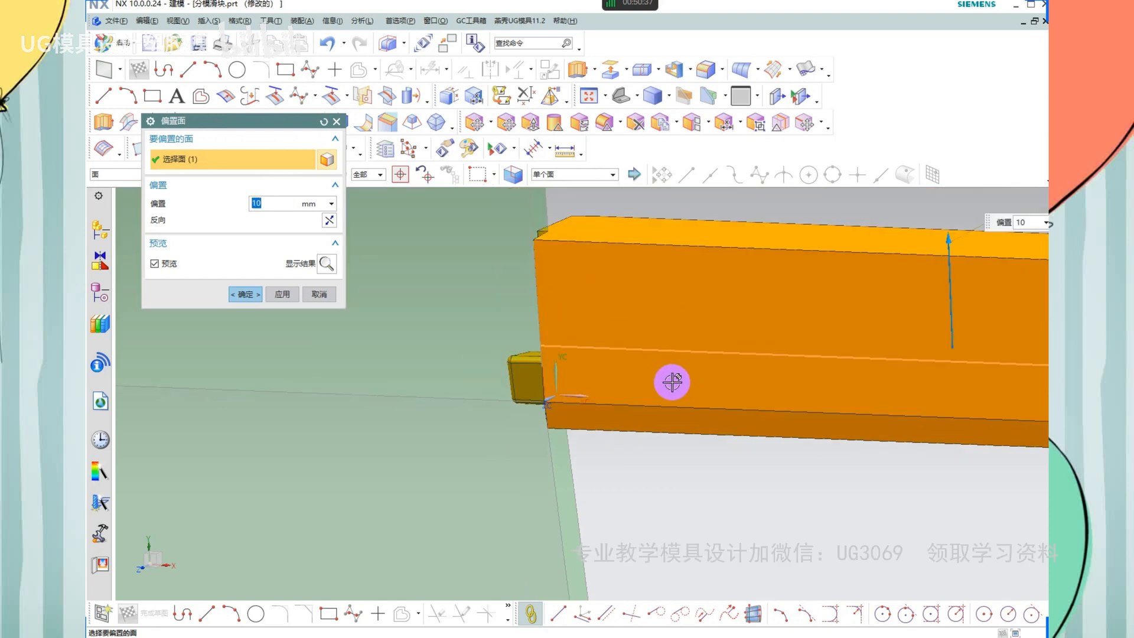
text(8)
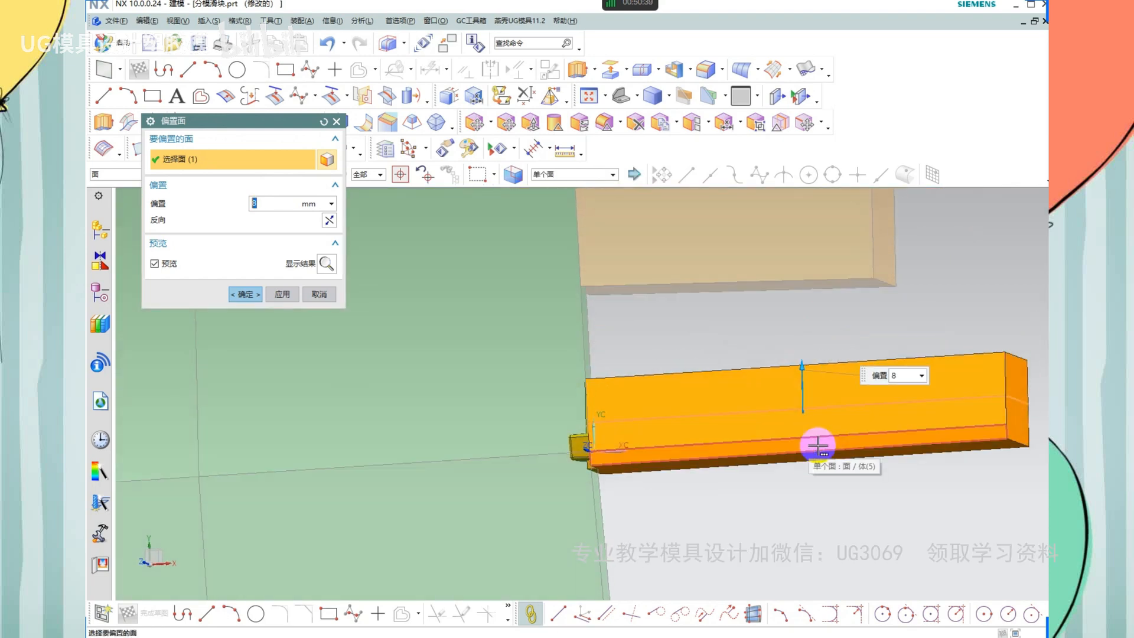
scroll(815, 452, up, 2)
scroll(521, 400, down, 2)
middle_click(521, 399)
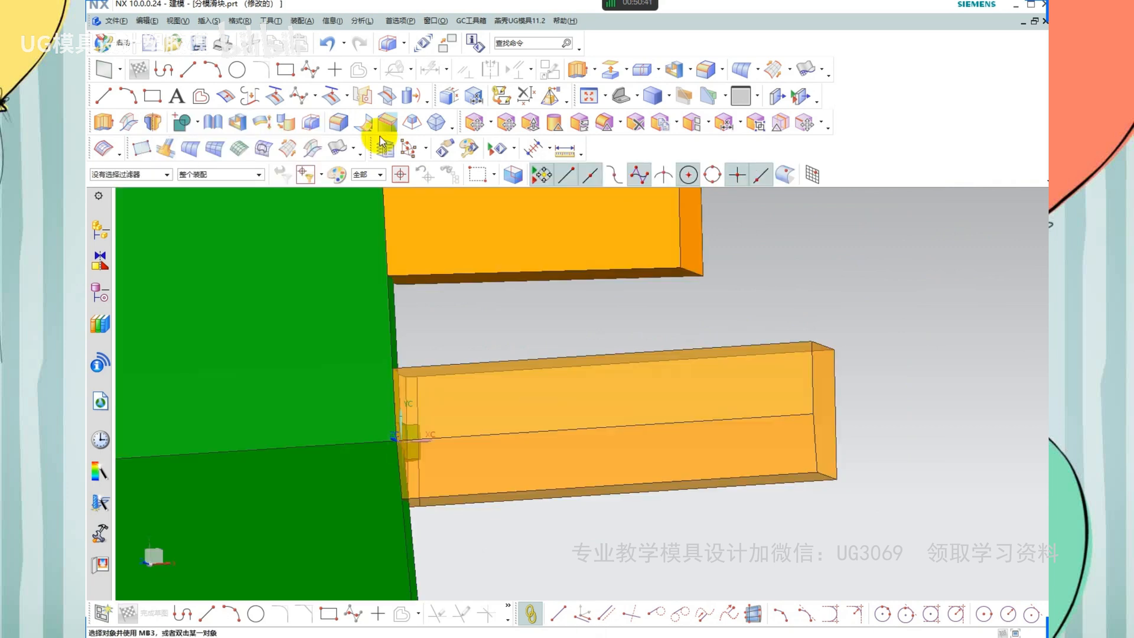
Draft both long side faces of the slider block from their outer-end edges at -2 degrees, and remove the block's parameters
click(412, 122)
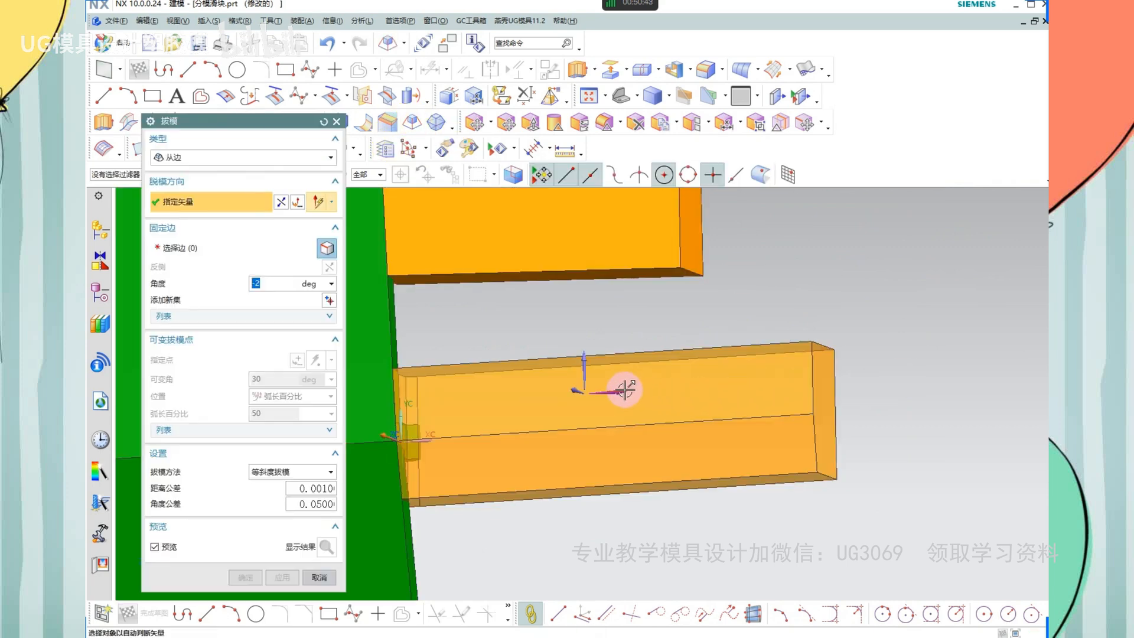
middle_click(625, 390)
click(835, 329)
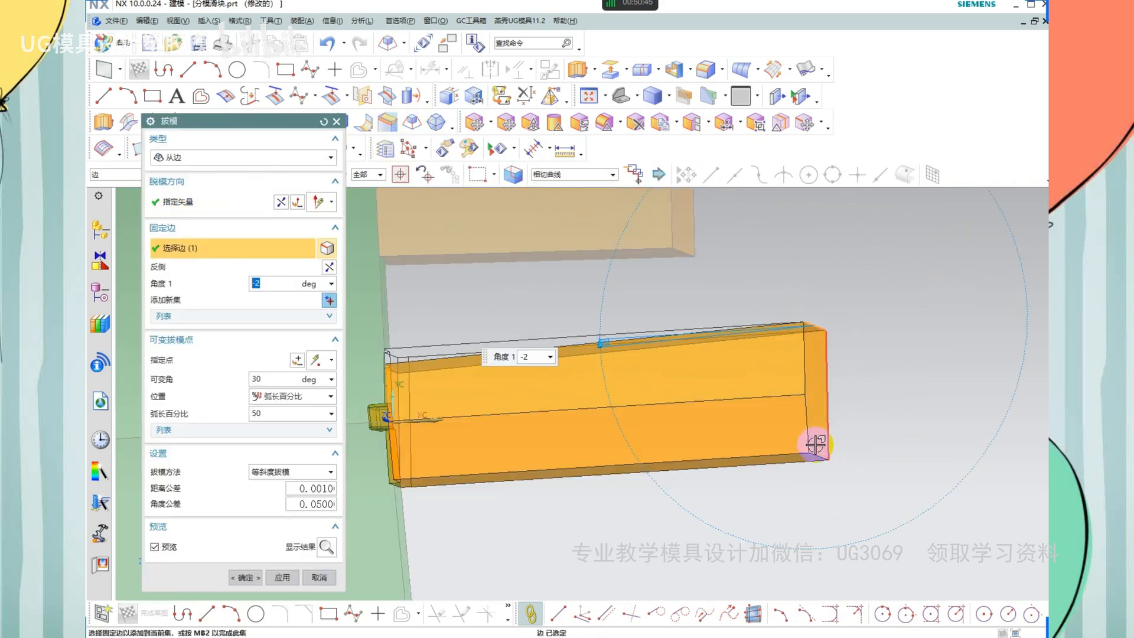
middle_click(682, 386)
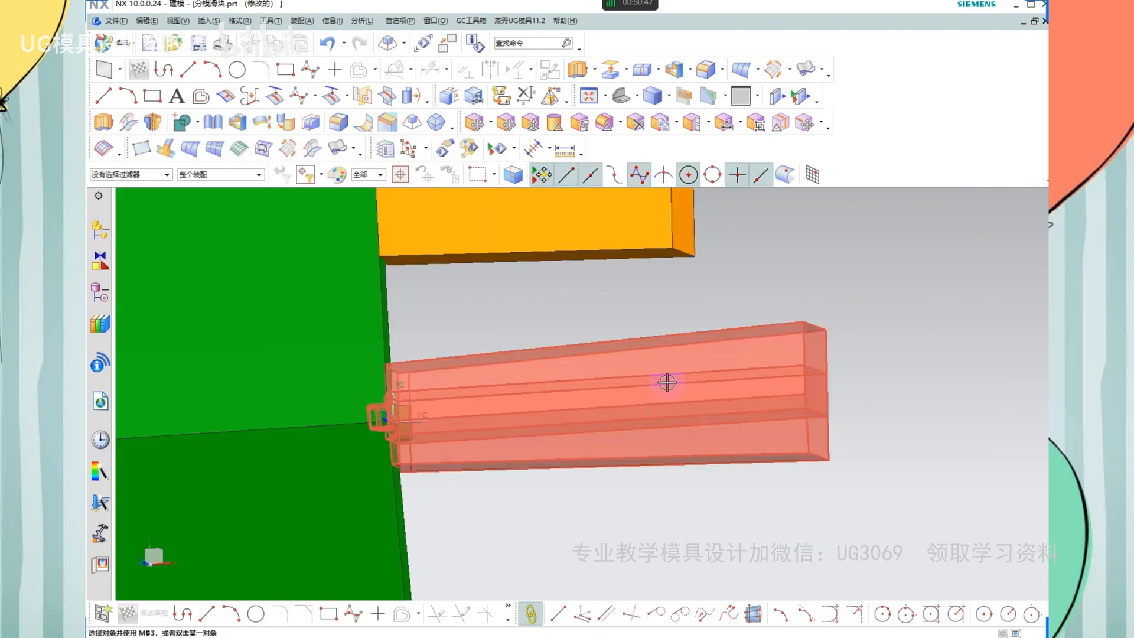
key(r)
click(523, 401)
click(373, 380)
middle_click(471, 374)
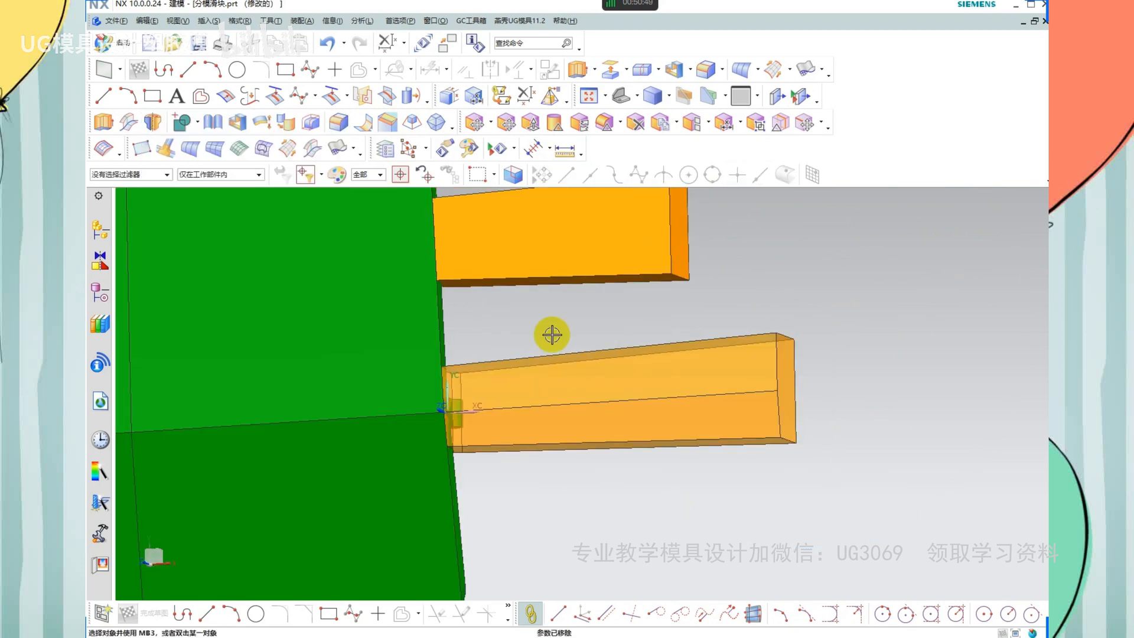
Bring the hidden lower mould block back into view together with the product and the slider blocks
scroll(561, 329, down, 3)
key(ctrl+shift+b)
click(678, 434)
key(ctrl+b)
key(ctrl+shift+b)
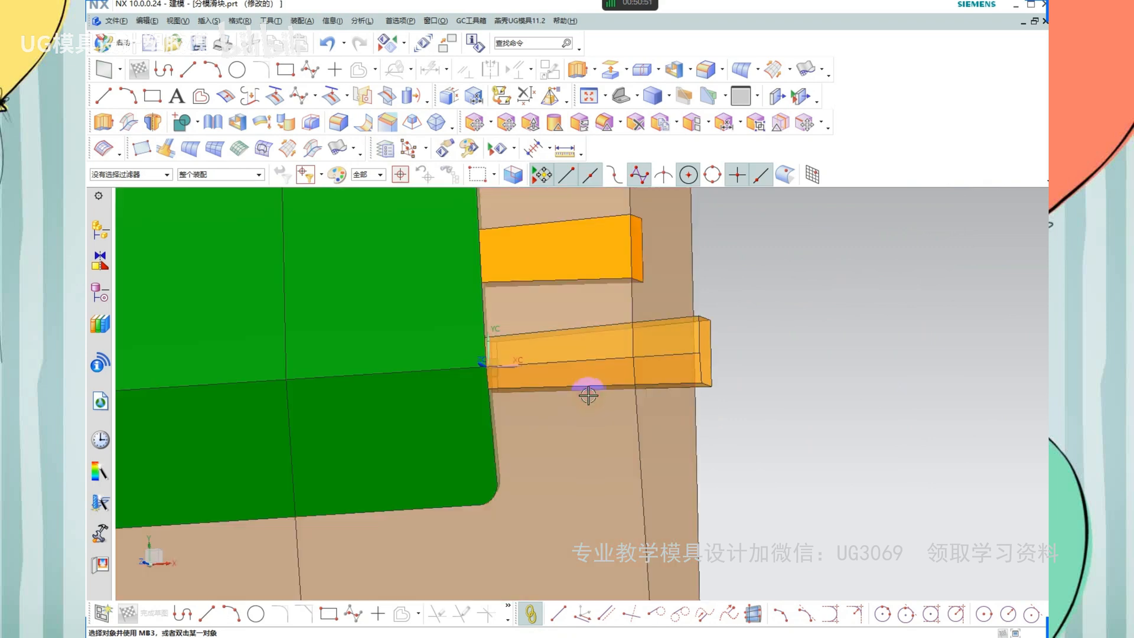
middle_drag(587, 392, 614, 367)
scroll(614, 368, up, 1)
scroll(774, 343, down, 2)
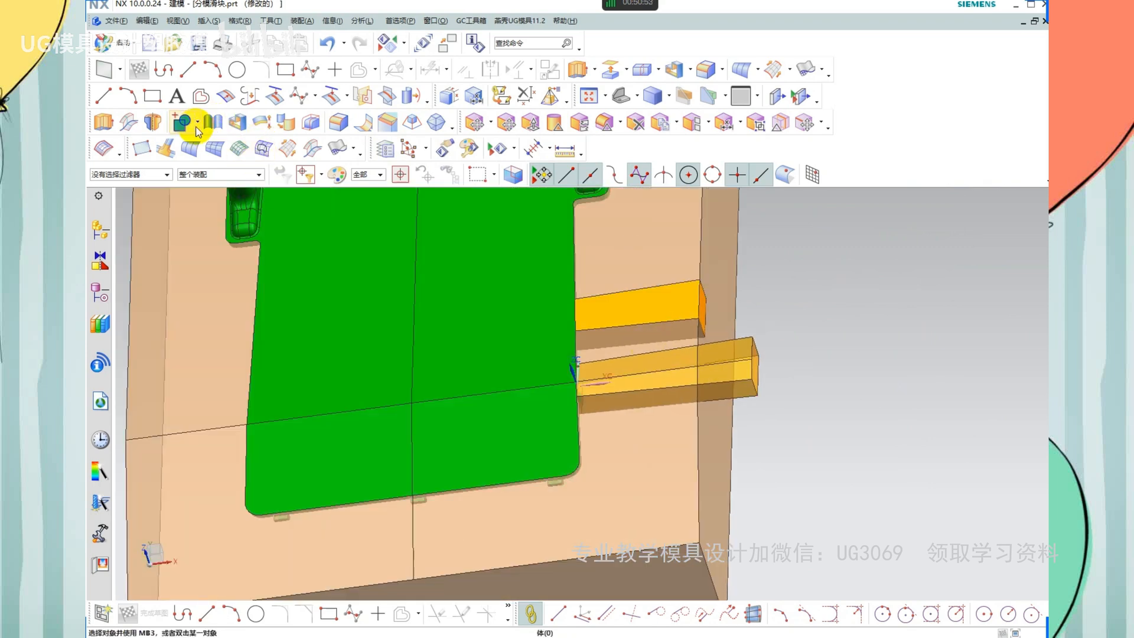
Subtract the widened slider block from the lower mould block, keeping the slider as the tool body, and remove the selected bodies' parameters
click(196, 124)
click(214, 172)
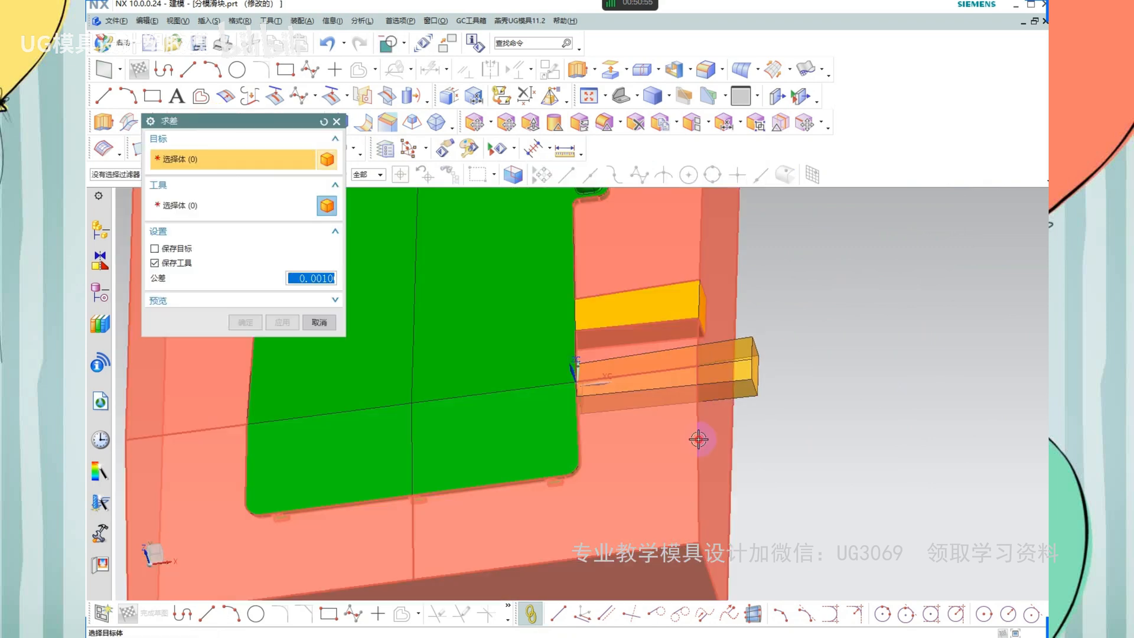
click(698, 438)
click(694, 374)
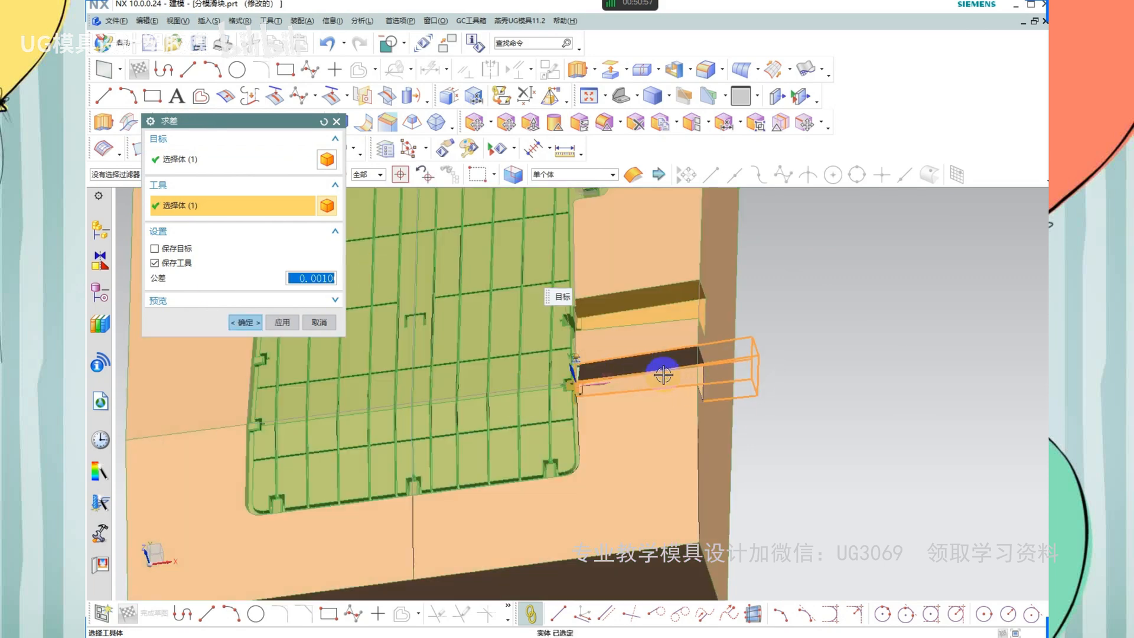
middle_click(663, 375)
scroll(630, 383, up, 2)
click(633, 382)
key(r)
click(494, 366)
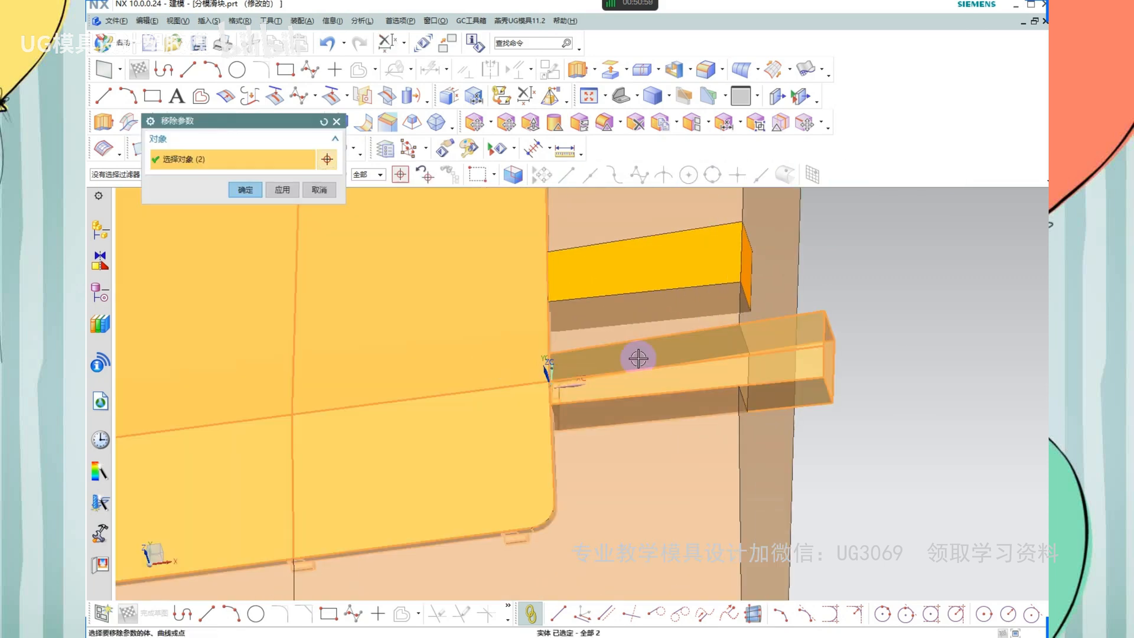
middle_click(639, 358)
click(583, 375)
key(Escape)
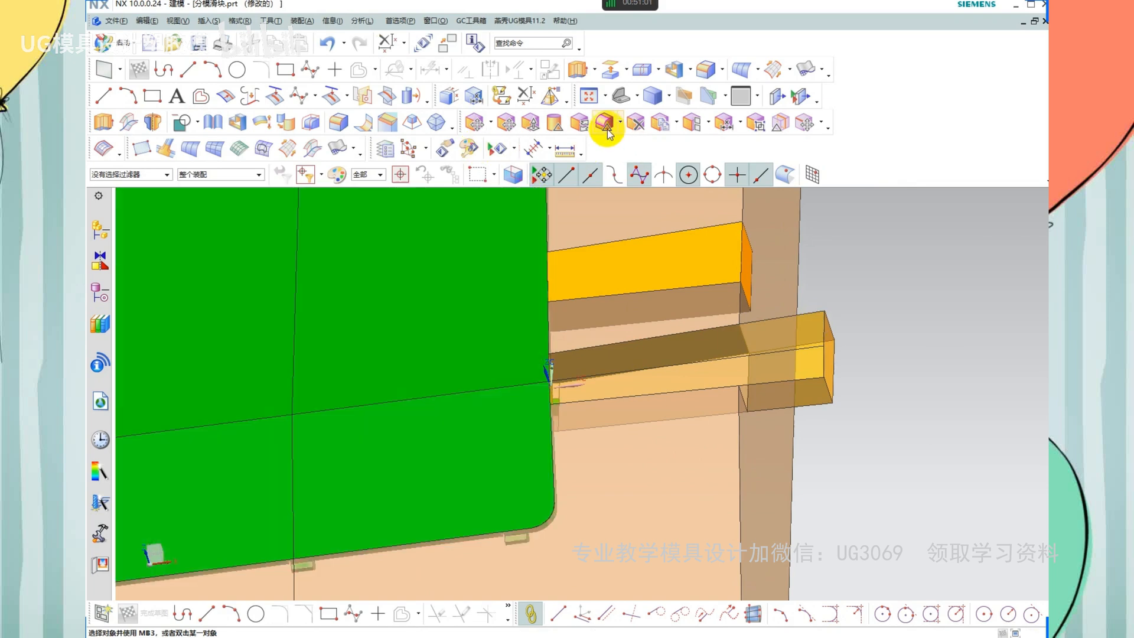
Replace the slider block's outer end face with the lower mould block's side face, and remove the parameters of all visible bodies
click(606, 131)
scroll(826, 332, up, 1)
click(838, 334)
middle_click(838, 335)
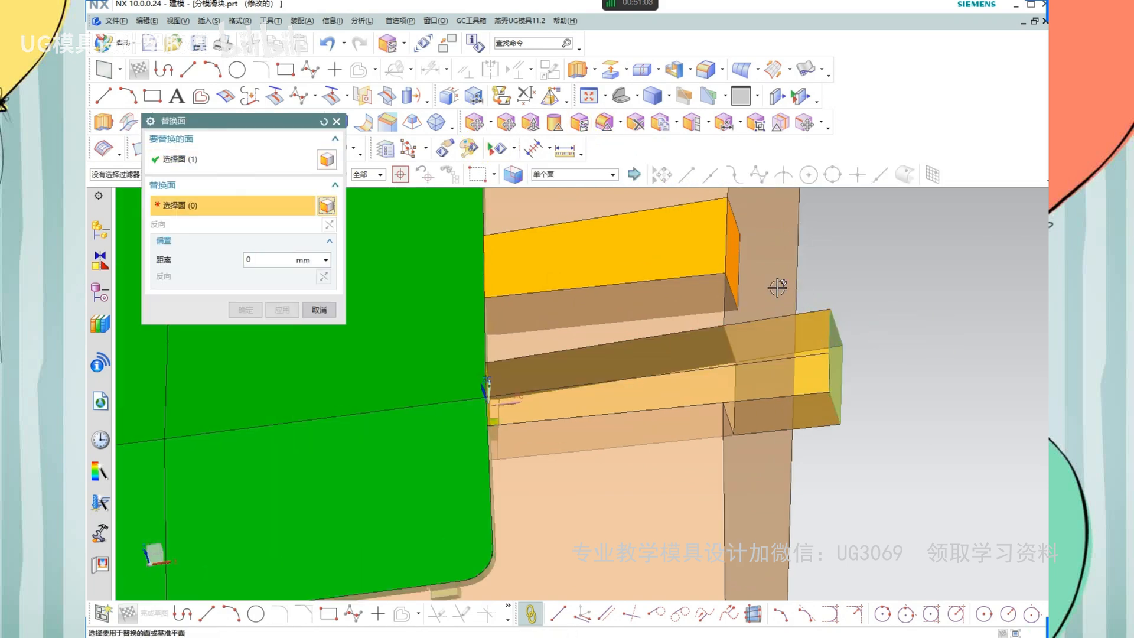
click(777, 289)
middle_click(845, 283)
click(693, 349)
key(r)
scroll(694, 350, down, 3)
drag(800, 248, 378, 523)
middle_click(630, 357)
Hide the product to expose the slider blocks seated in the lower mould block
scroll(613, 347, up, 3)
right_drag(572, 336, 626, 349)
middle_drag(713, 383, 732, 396)
scroll(731, 397, up, 2)
Hide the slider block to check its pocket in the lower mould block, and undo the hiding
click(732, 397)
key(ctrl+b)
key(ctrl+z)
scroll(619, 334, down, 1)
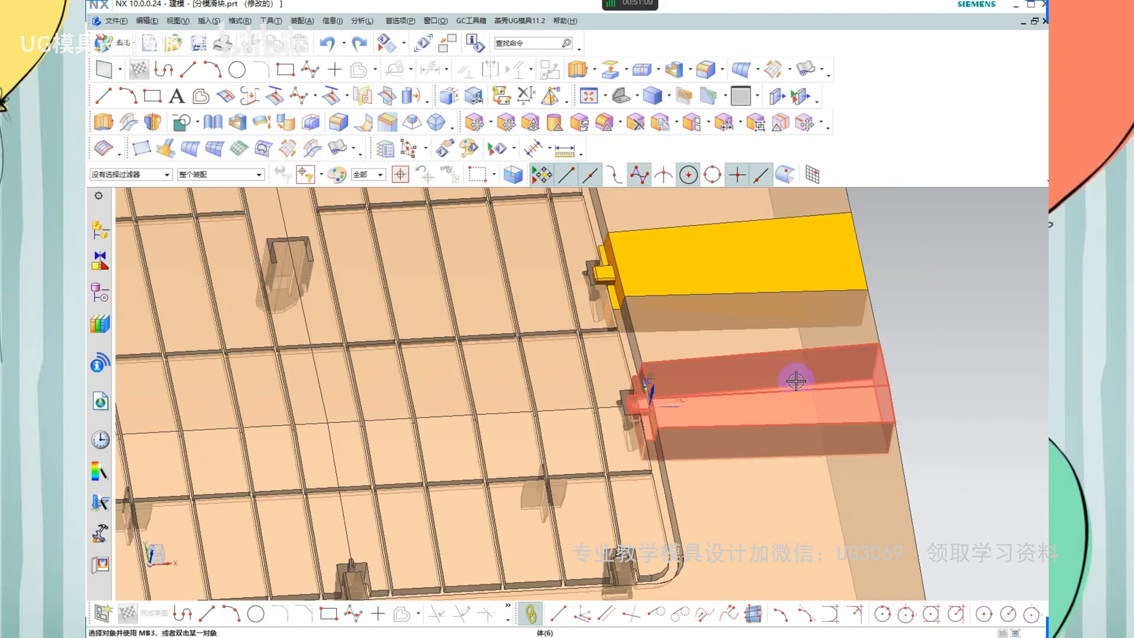
Remove the parameters of all visible bodies, including both slider blocks and the lower mould block
key(r)
click(784, 407)
key(ctrl+a)
middle_click(697, 303)
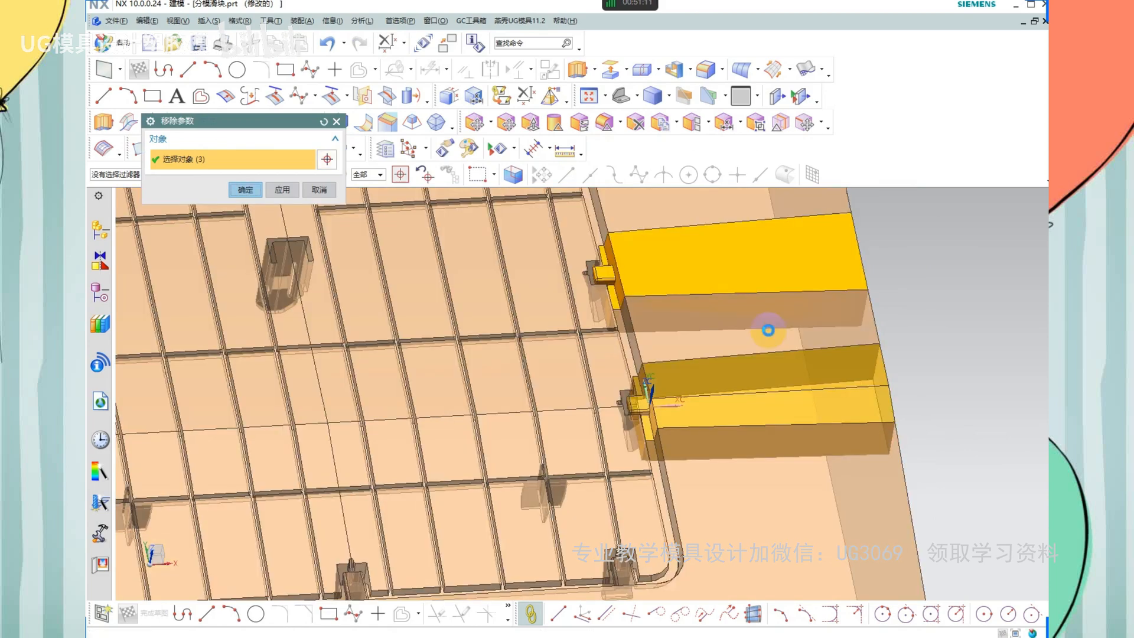
Hide both slider blocks to expose their neighbouring pockets in the lower mould block
scroll(790, 343, down, 2)
middle_drag(792, 344, 802, 387)
key(F8)
scroll(794, 388, up, 1)
scroll(794, 388, up, 1)
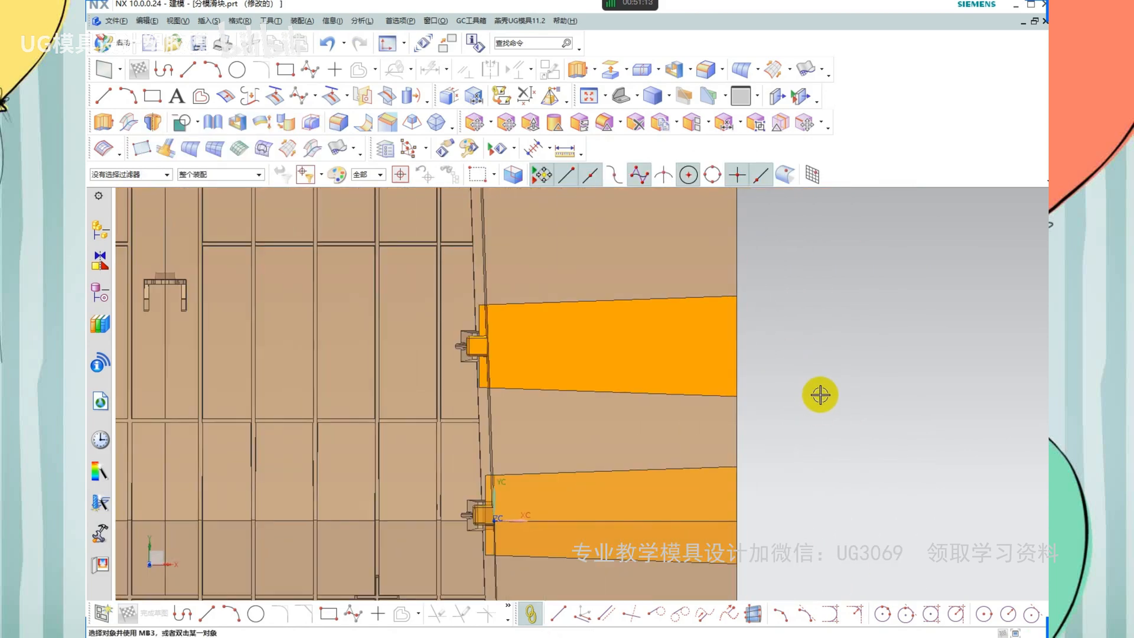
click(658, 519)
key(ctrl+b)
click(692, 375)
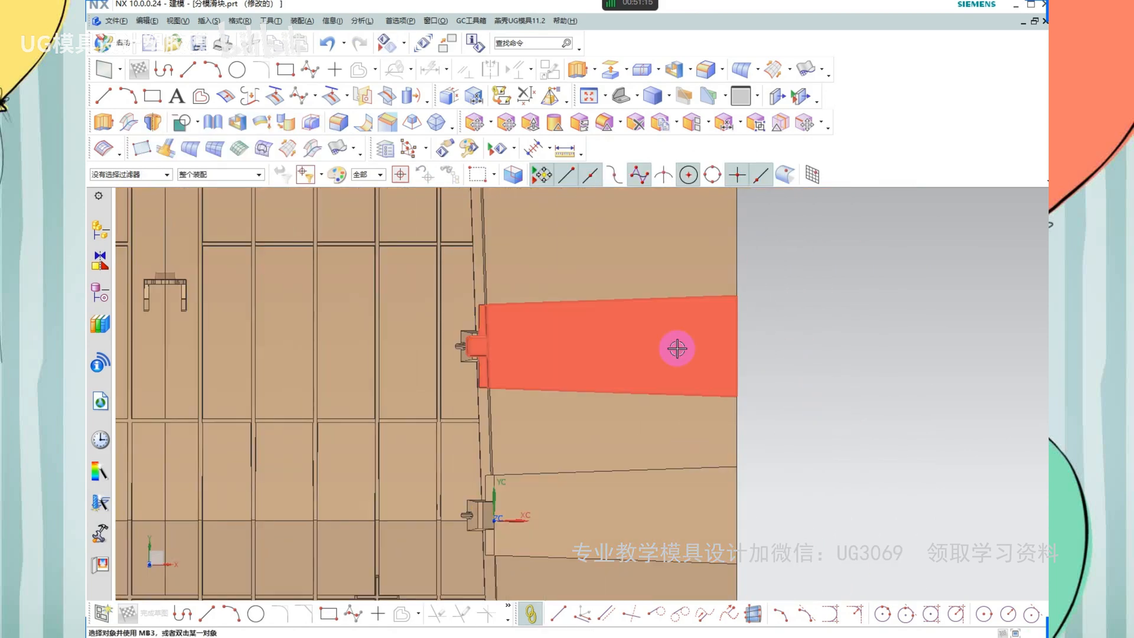
key(ctrl+b)
middle_drag(726, 413, 880, 486)
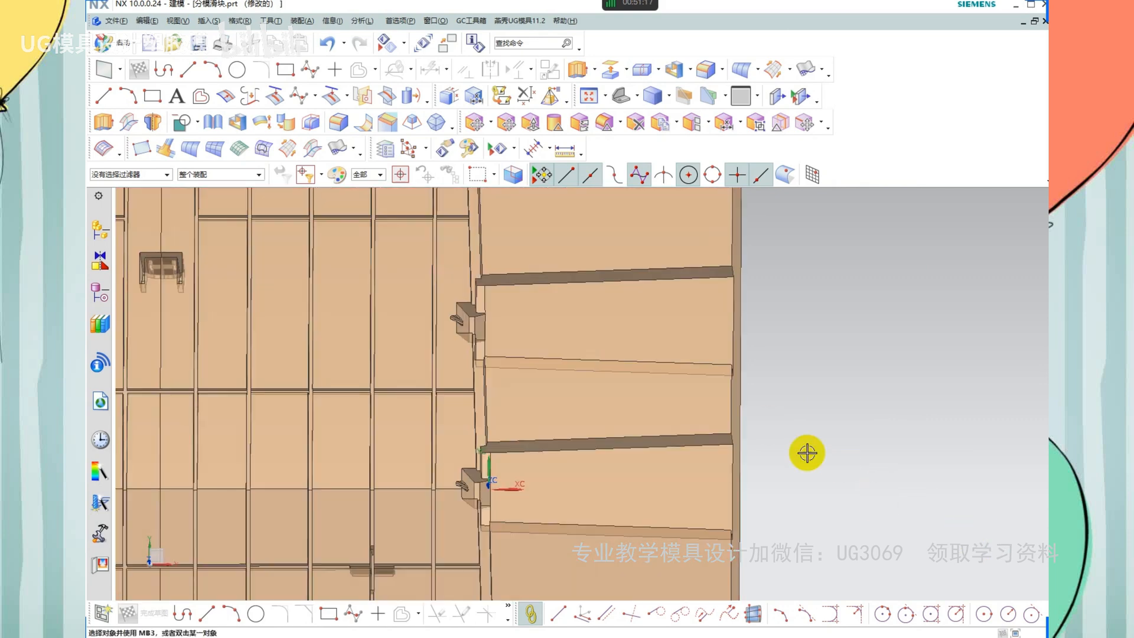
drag(543, 463, 735, 366)
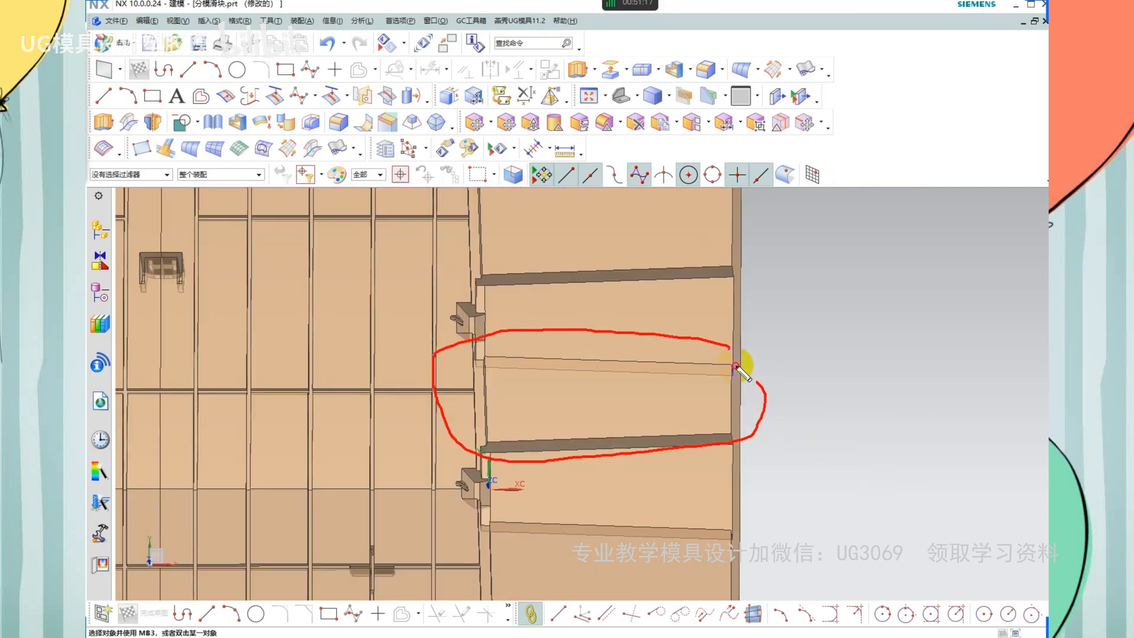
right_click(711, 356)
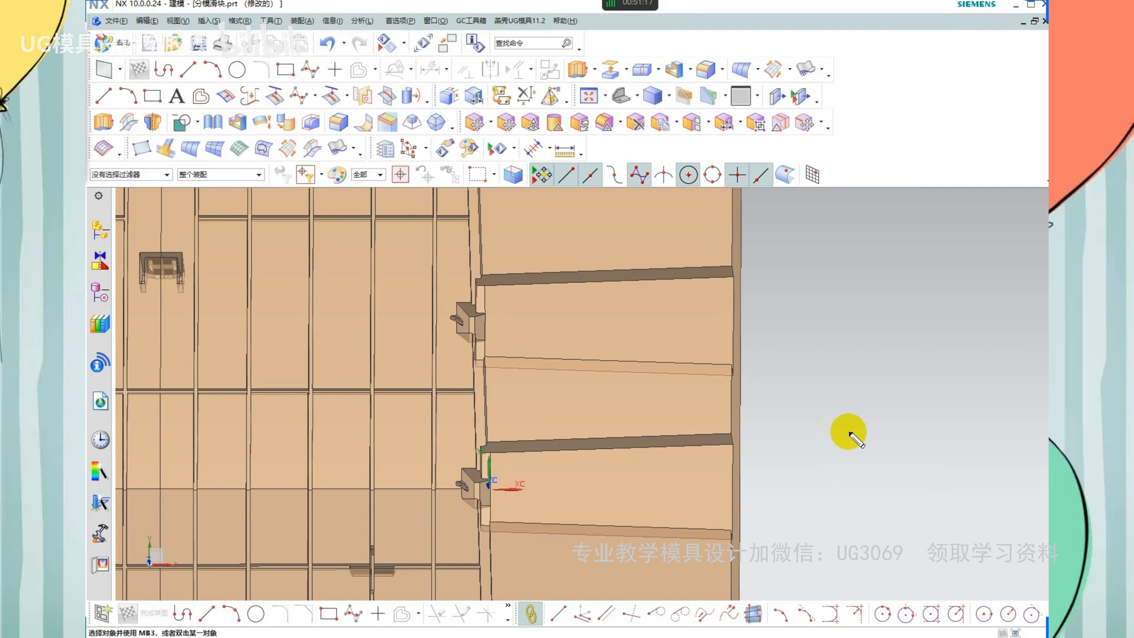
click(757, 279)
key(ctrl+2)
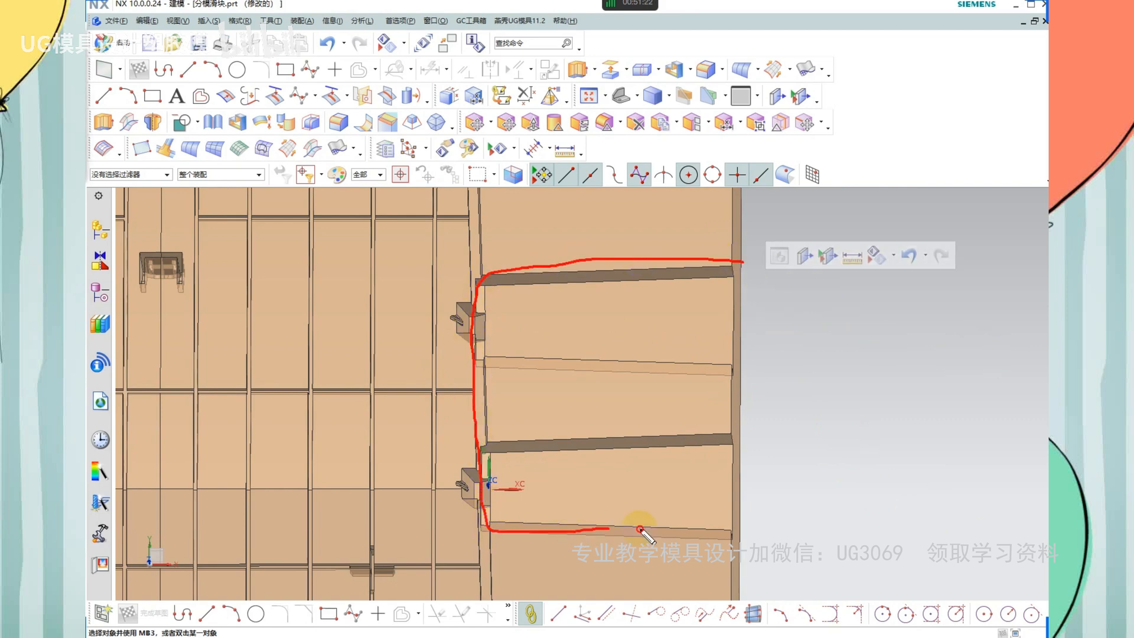
mouse_move(765, 536)
mouse_down()
mouse_move(774, 472)
mouse_move(744, 269)
mouse_up()
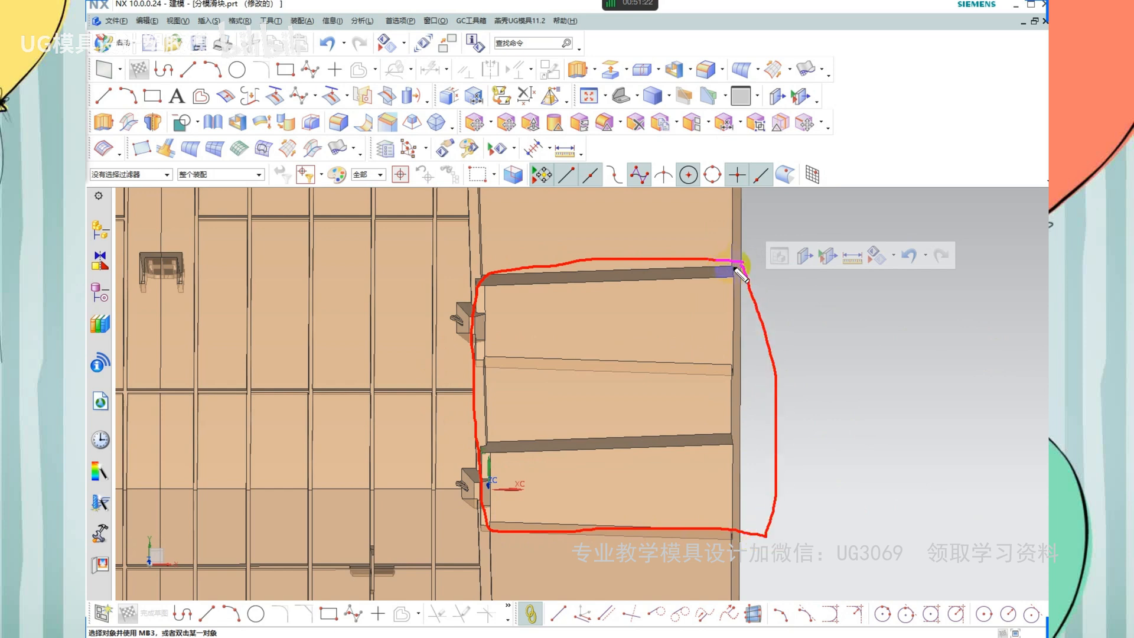
drag(747, 227, 772, 388)
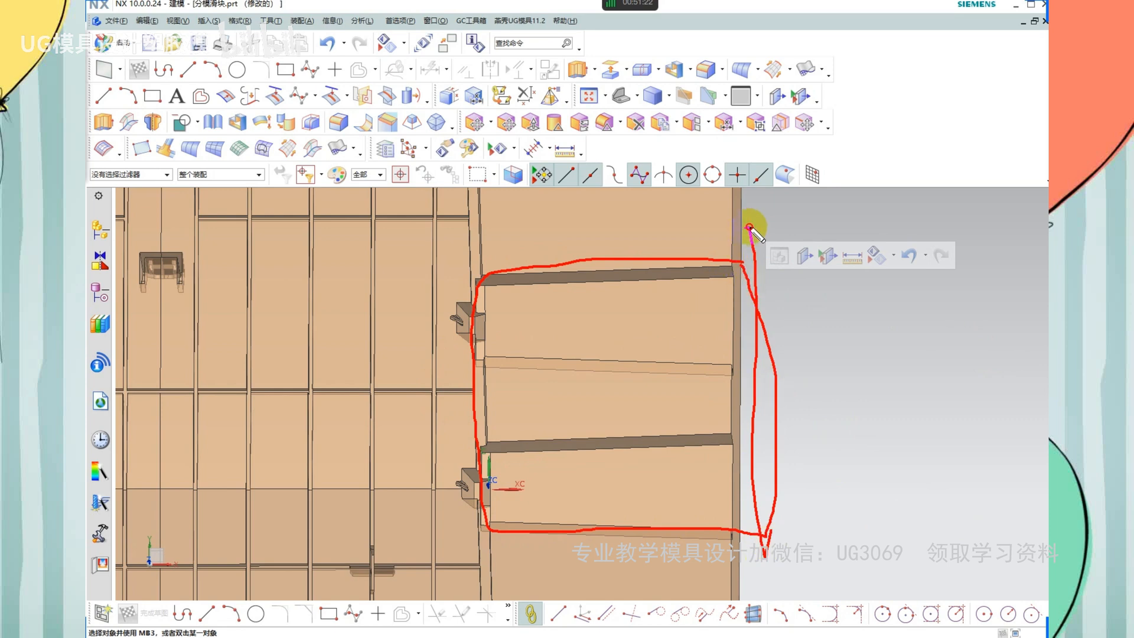
mouse_move(749, 227)
mouse_down()
mouse_move(1005, 374)
mouse_move(937, 572)
mouse_move(764, 570)
mouse_move(755, 409)
mouse_up()
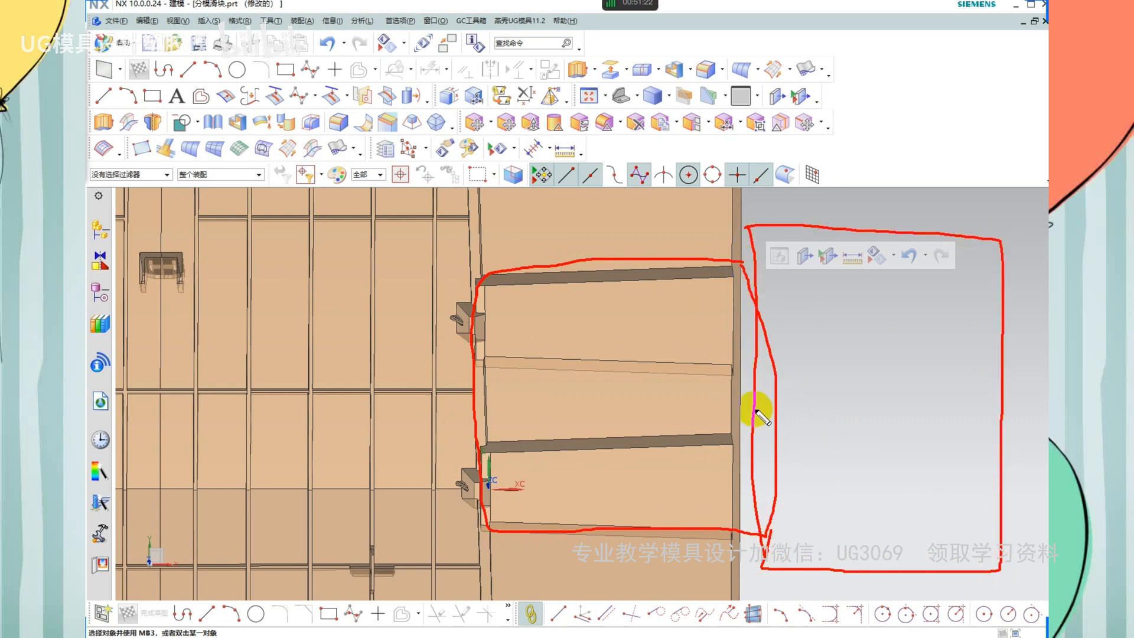
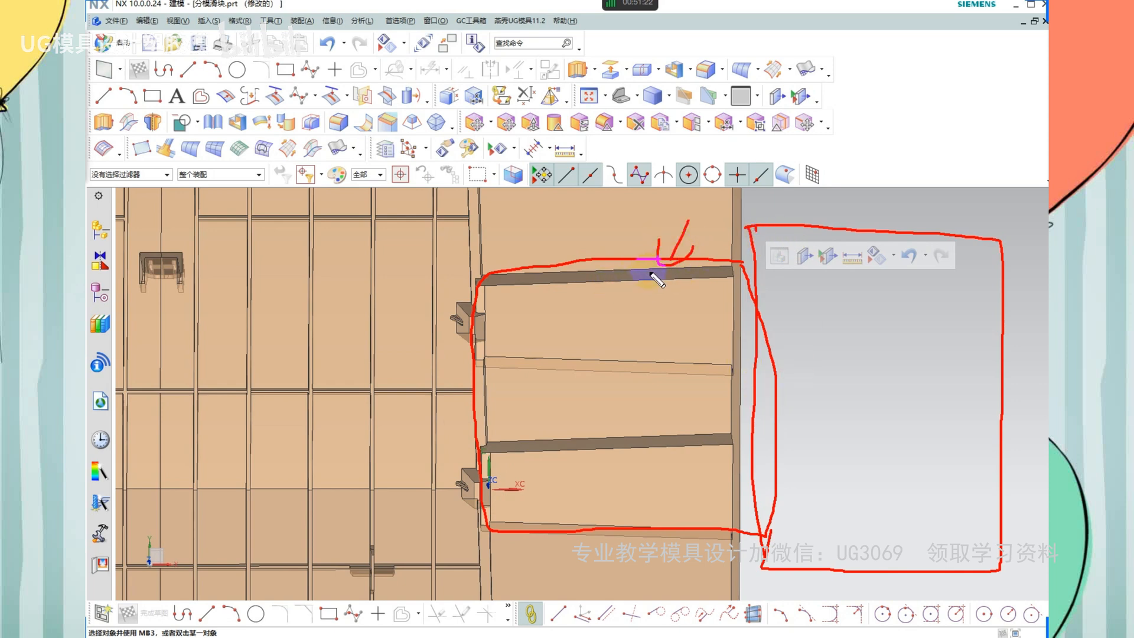
key(Escape)
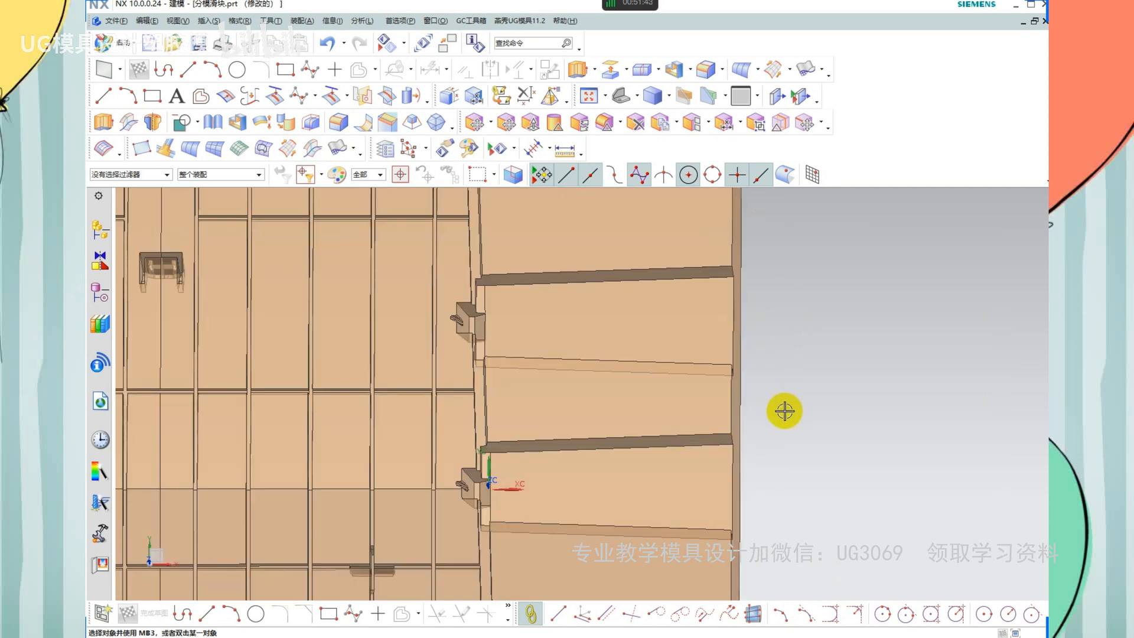
Switch to the 22-014.prt mould assembly and examine the orange block over the side slider
scroll(784, 411, down, 1)
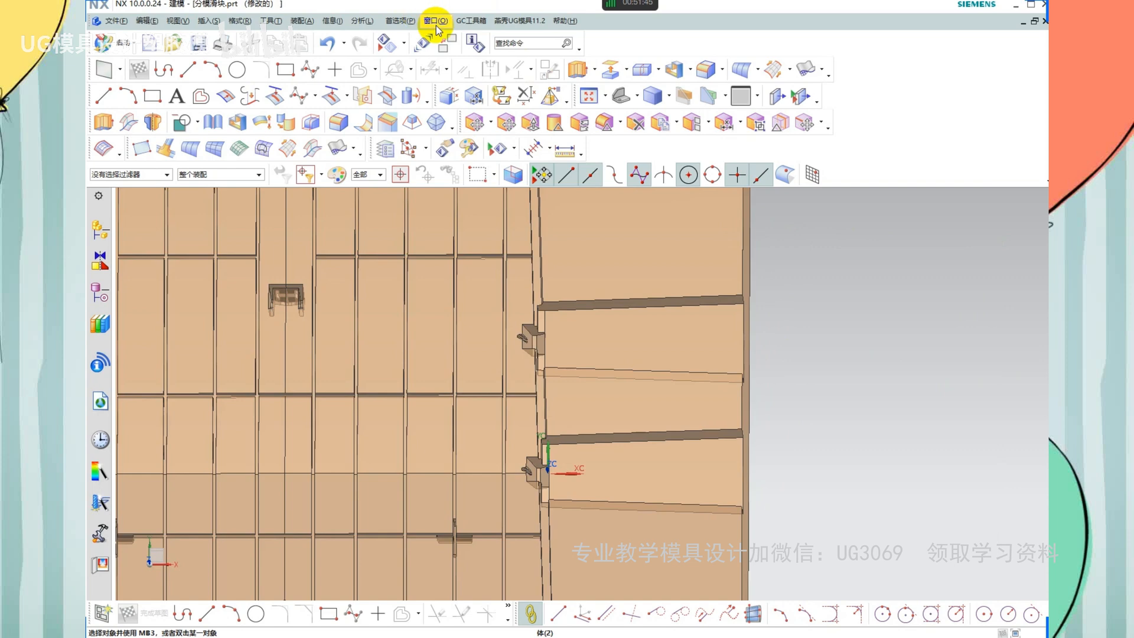
click(435, 21)
click(470, 166)
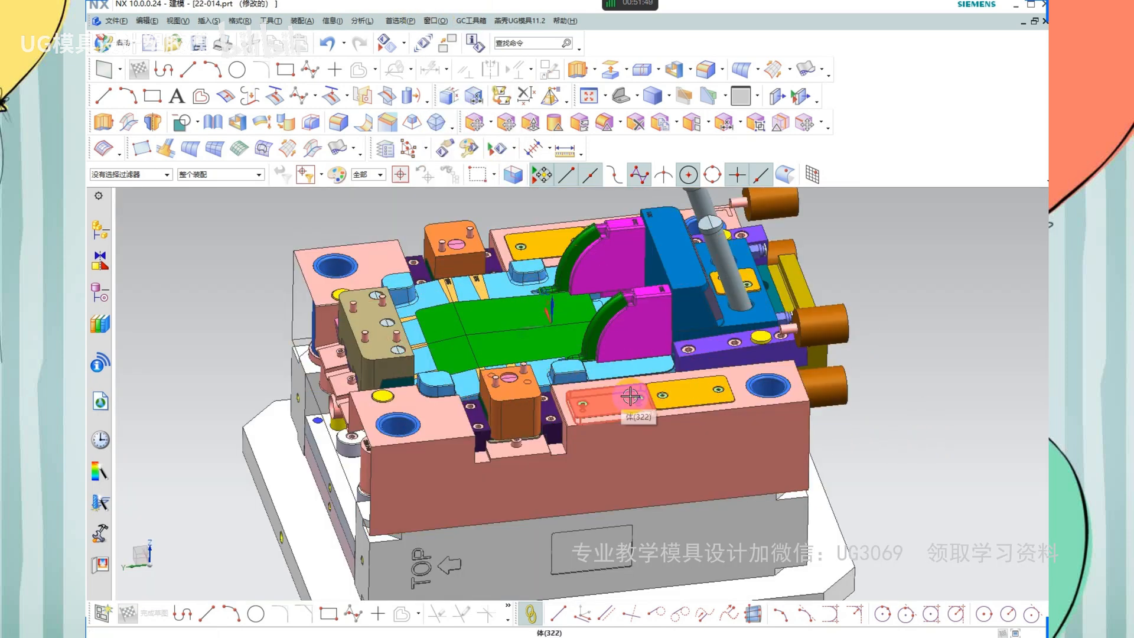
middle_drag(575, 316, 592, 350)
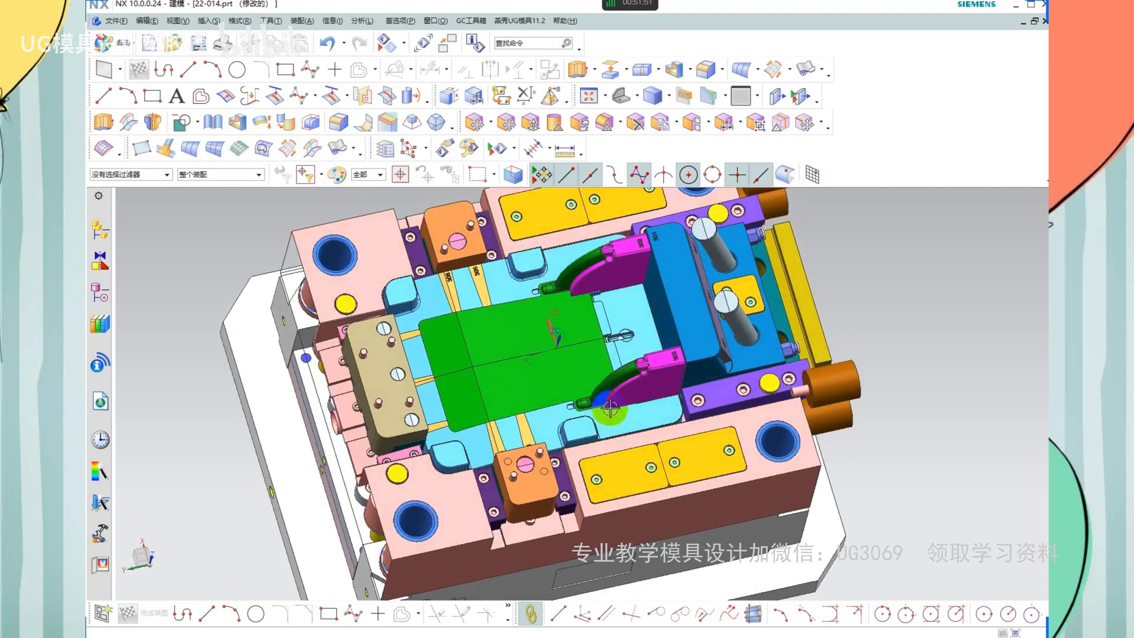
scroll(604, 412, up, 5)
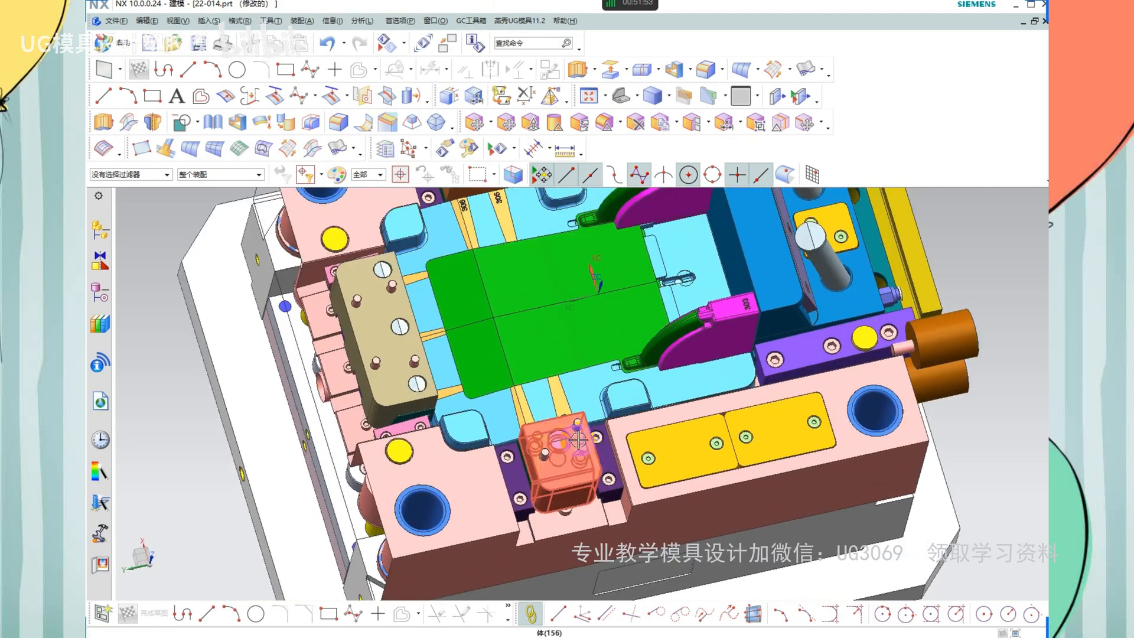
scroll(545, 375, up, 4)
scroll(549, 326, down, 3)
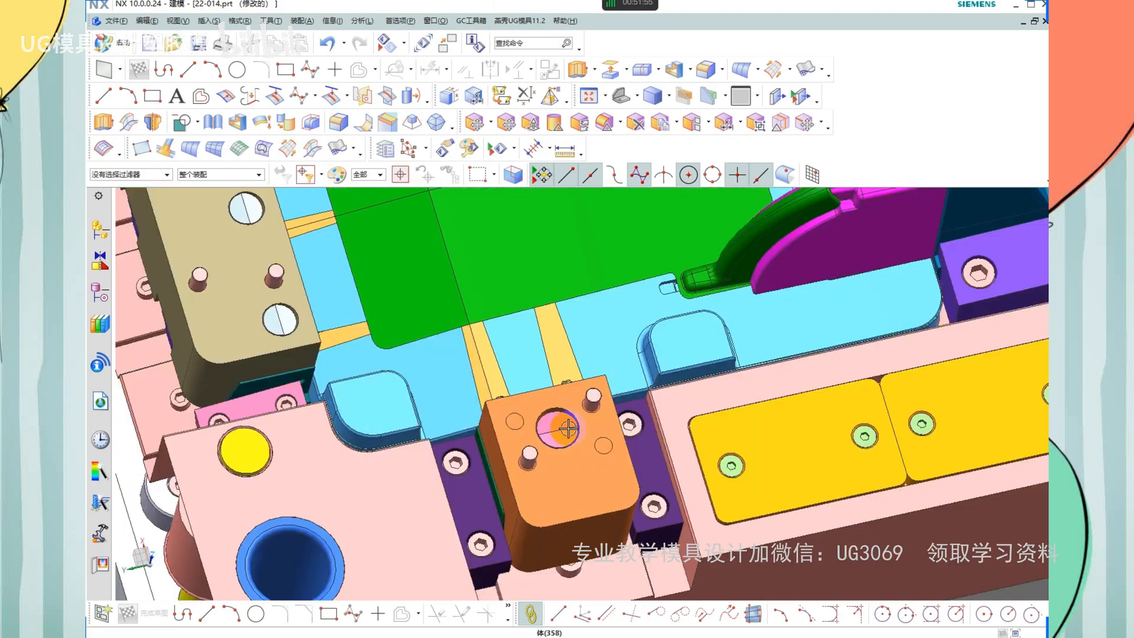
Try to expose the slider beneath the orange block by hiding the block and swapping the visible and hidden bodies
middle_drag(564, 431, 586, 490)
scroll(586, 490, up, 3)
click(643, 435)
key(ctrl+b)
click(630, 458)
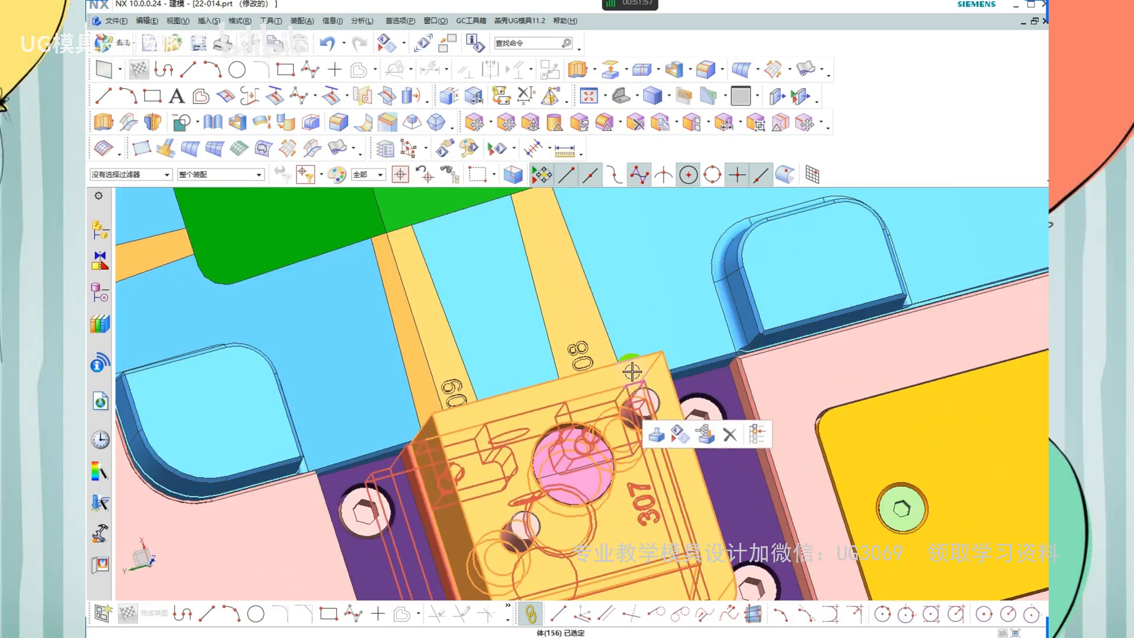
scroll(613, 345, down, 3)
key(Escape)
scroll(594, 432, up, 2)
key(ctrl+shift+b)
click(646, 426)
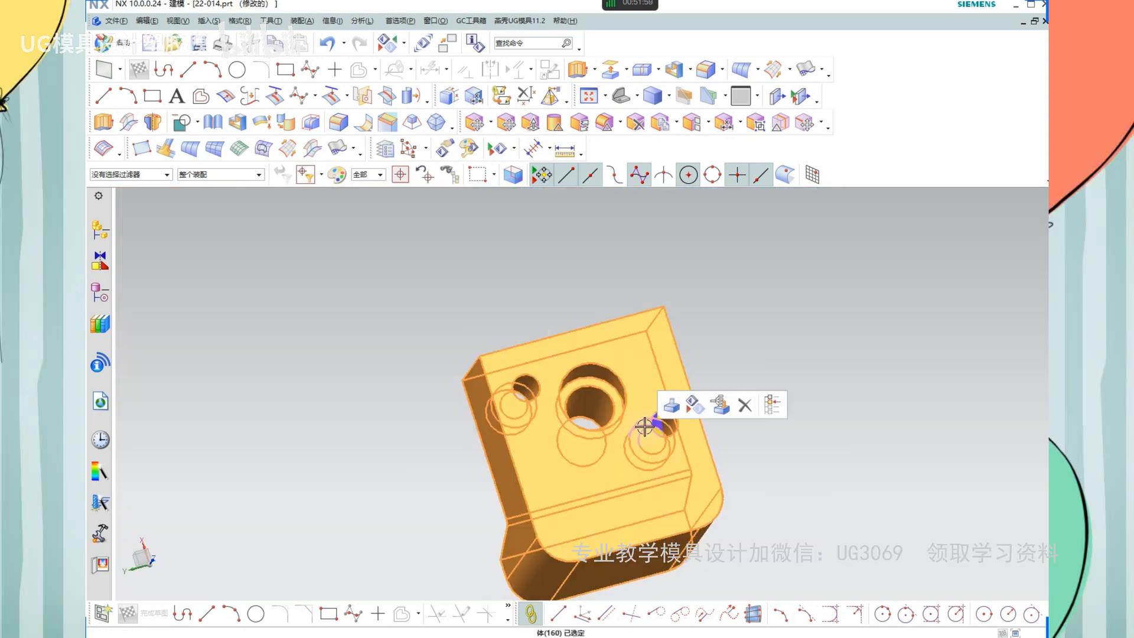
key(ctrl+b)
key(ctrl+shift+b)
Hide the orange block to expose the green slider 307 beneath it
scroll(607, 349, down, 2)
scroll(607, 349, up, 1)
click(562, 301)
key(ctrl+b)
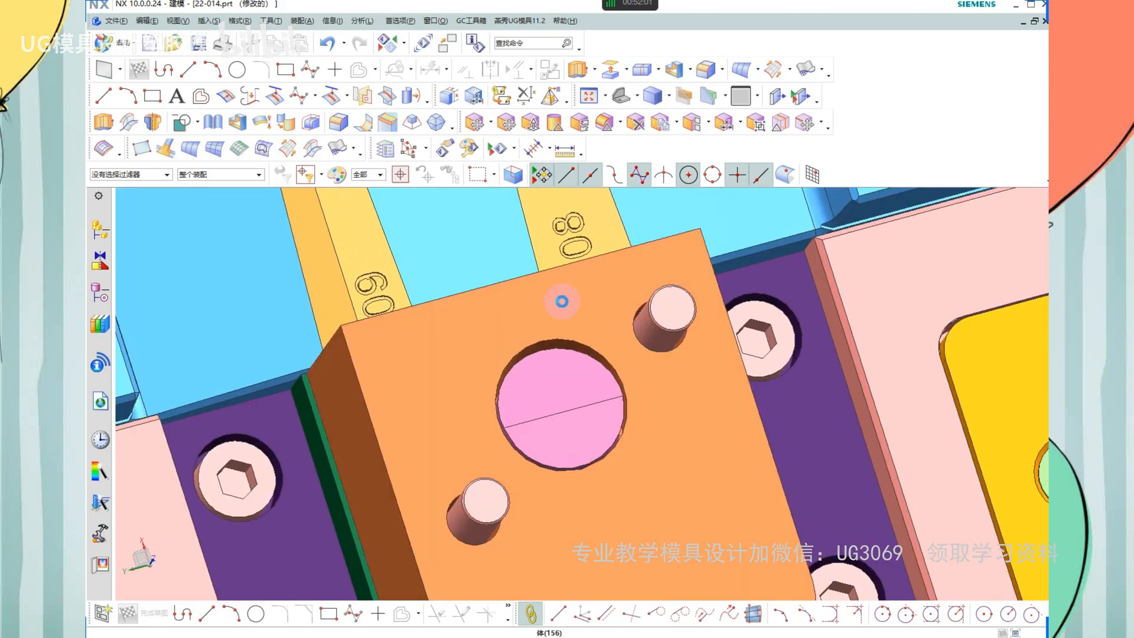
scroll(366, 308, down, 2)
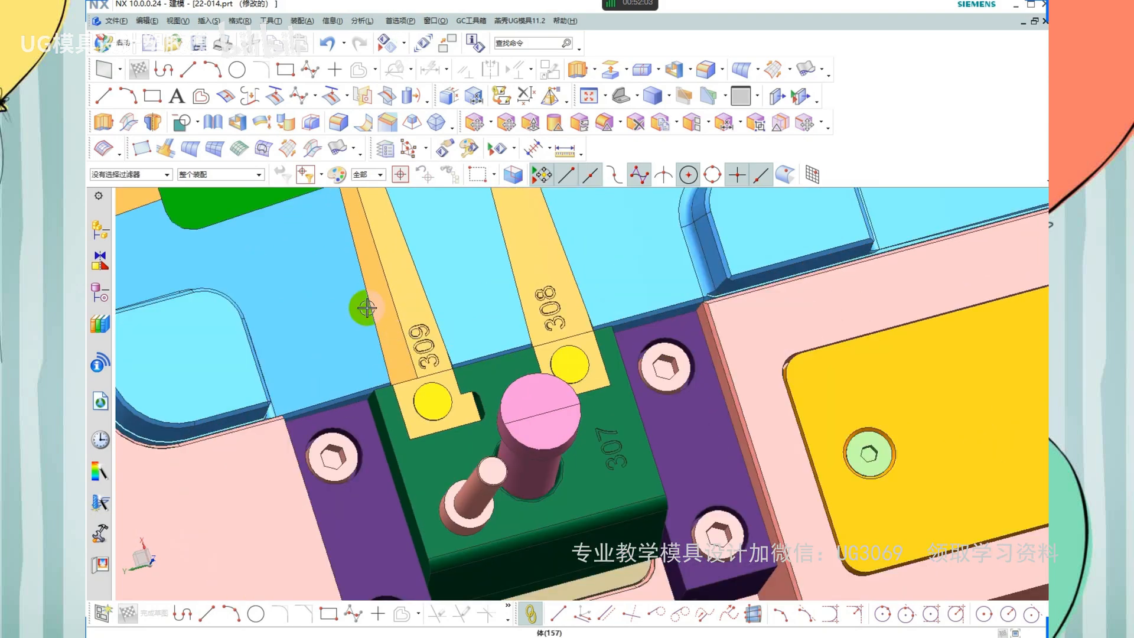
Select the yellow inserts 309 and 308 to identify them as separate bodies, and clear the selection
click(415, 307)
click(557, 328)
scroll(597, 410, down, 3)
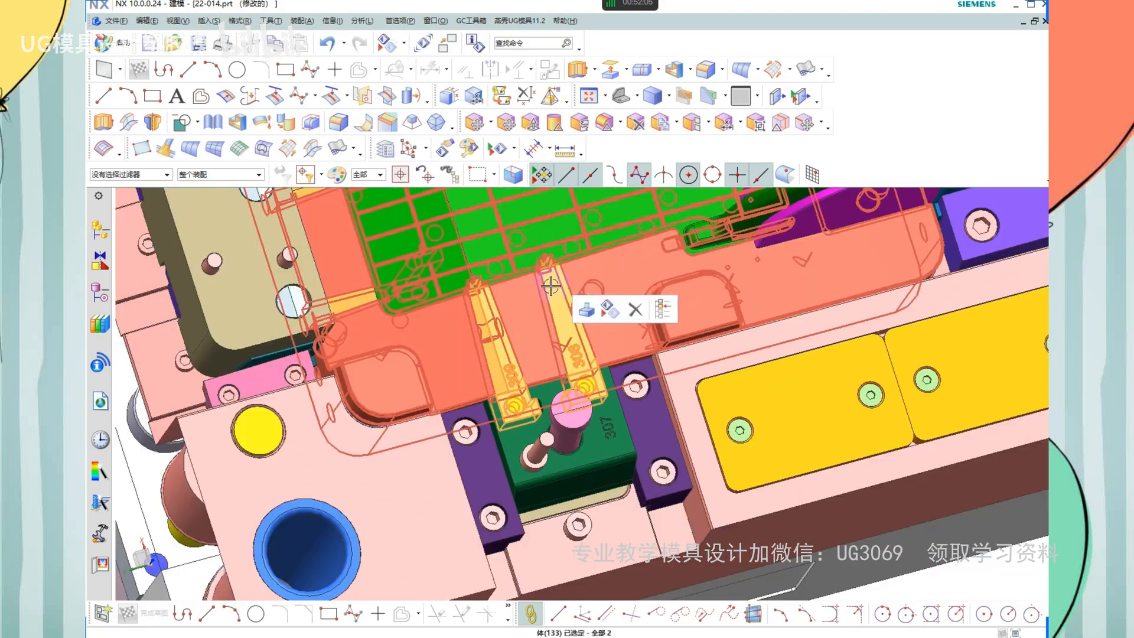
scroll(553, 286, up, 3)
key(Escape)
scroll(549, 283, down, 3)
scroll(610, 429, up, 2)
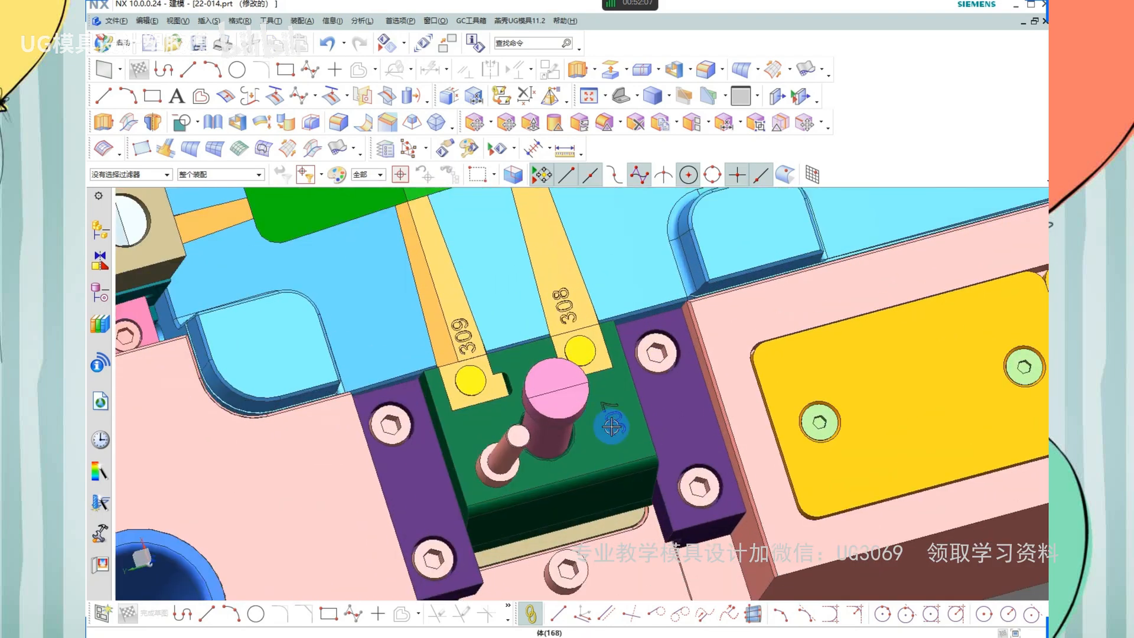
Select the green slider 307 to check its extent, clear the selection, and examine how inserts 308 and 309 are fastened to it
click(611, 430)
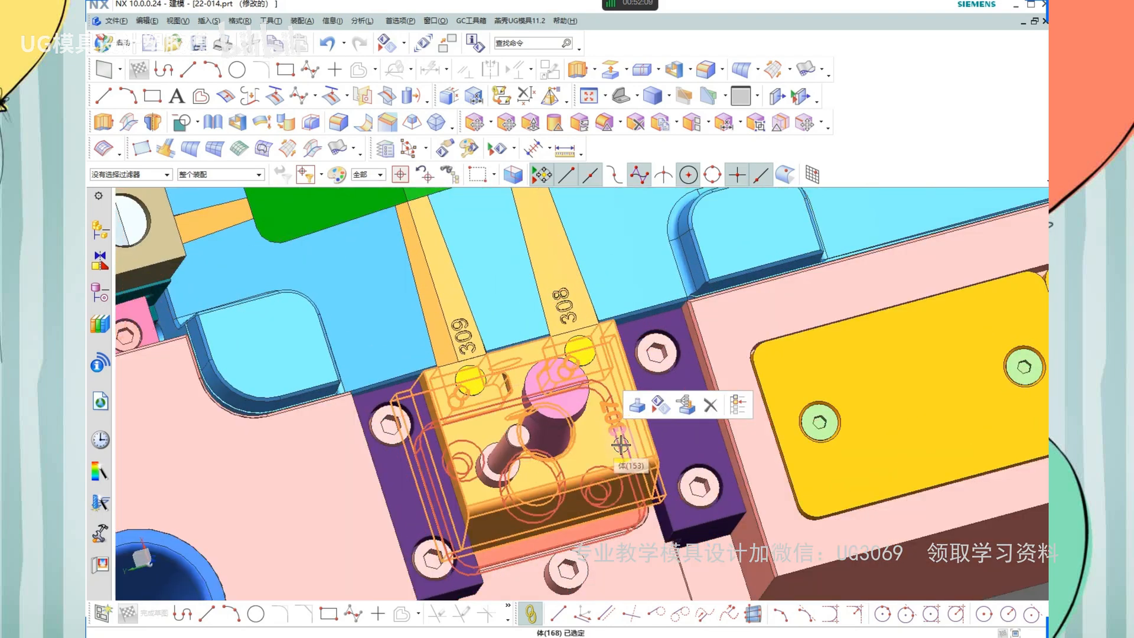
key(Escape)
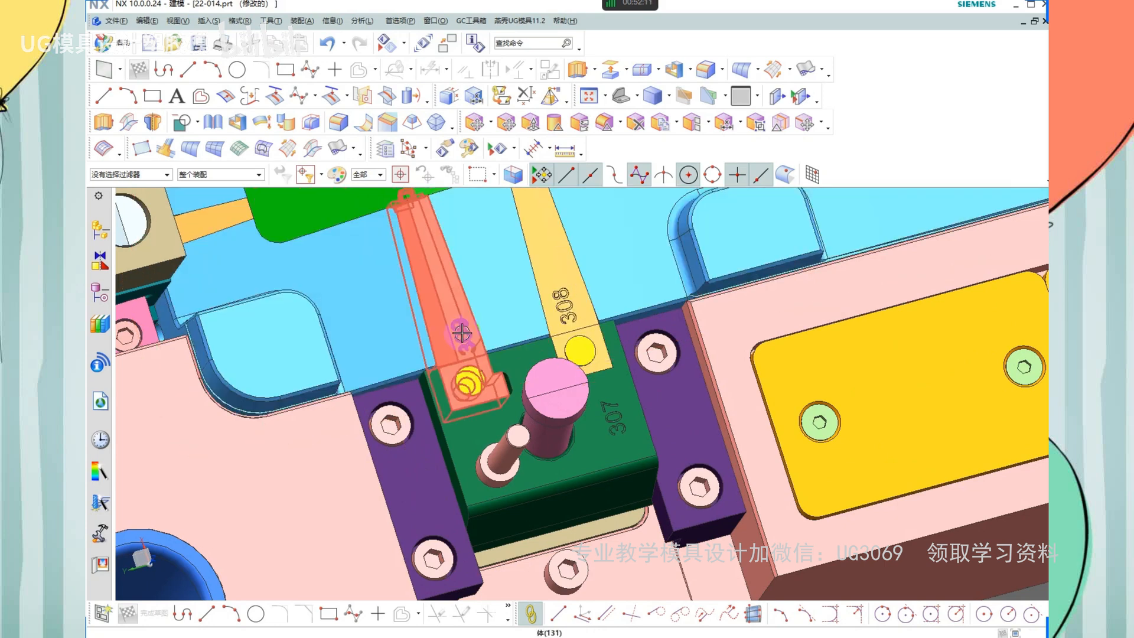
scroll(575, 354, up, 2)
scroll(558, 351, up, 2)
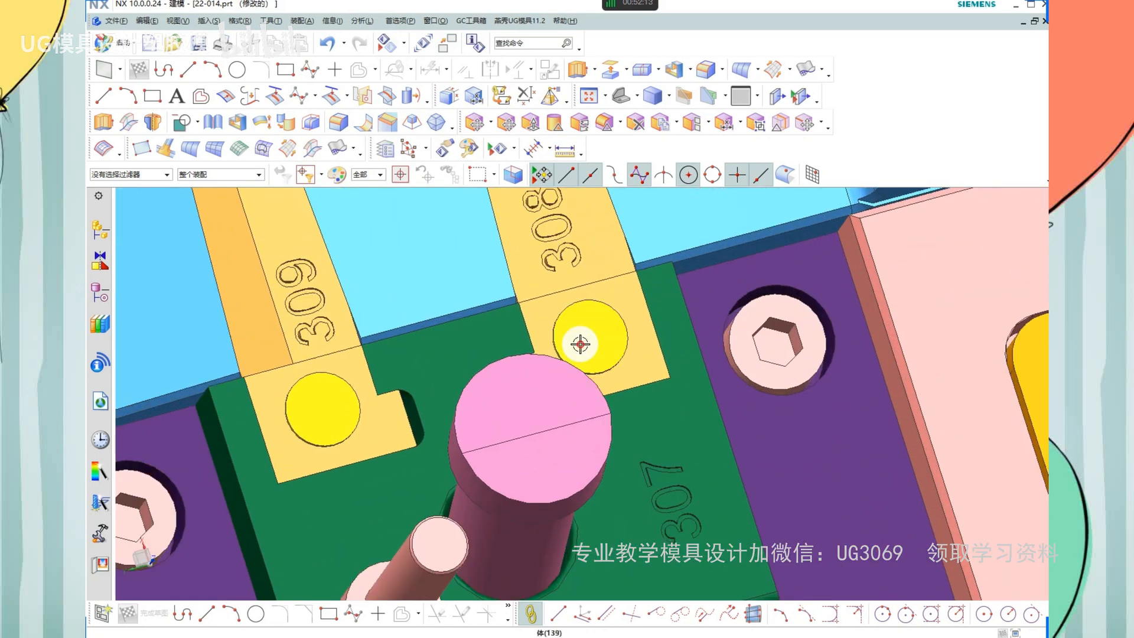
key(ctrl+z)
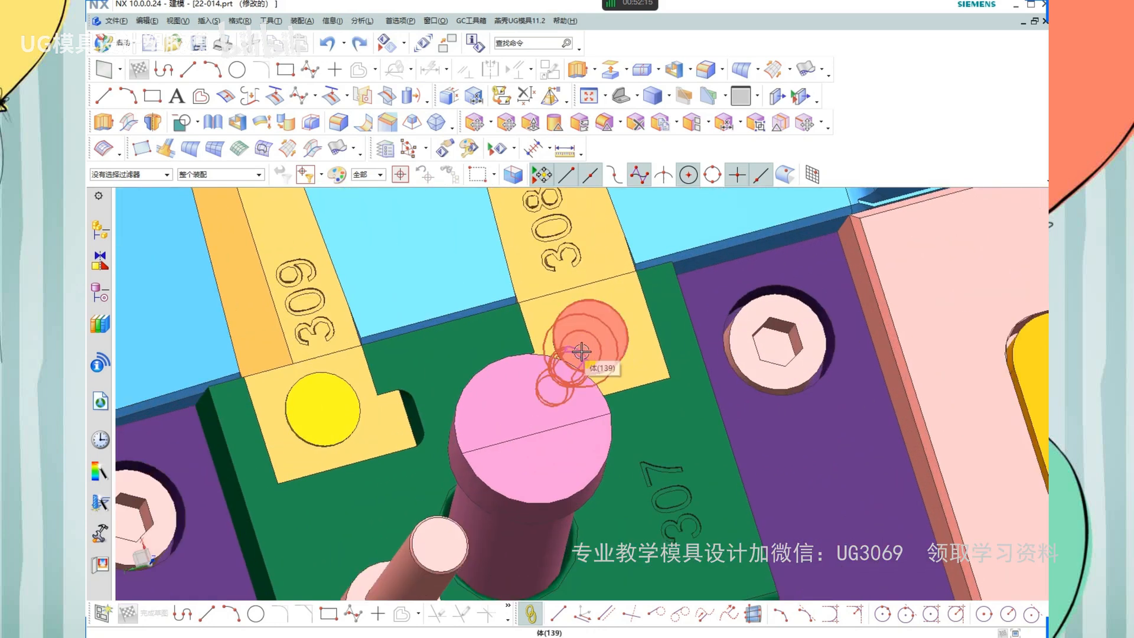
scroll(581, 351, down, 3)
scroll(647, 462, down, 2)
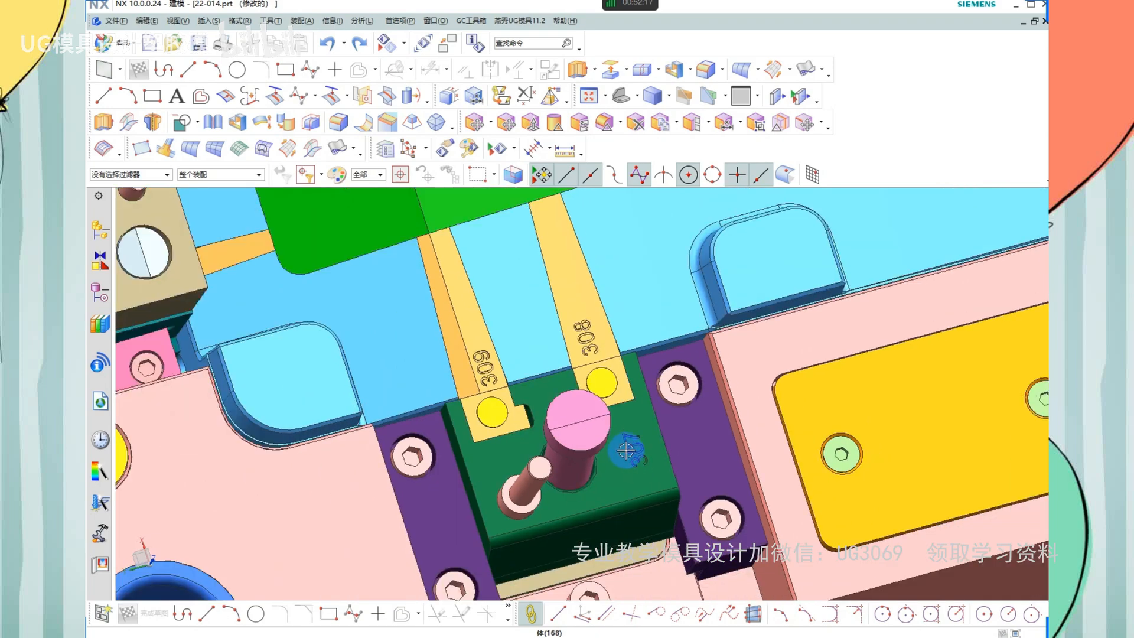
scroll(587, 437, up, 3)
scroll(525, 391, up, 2)
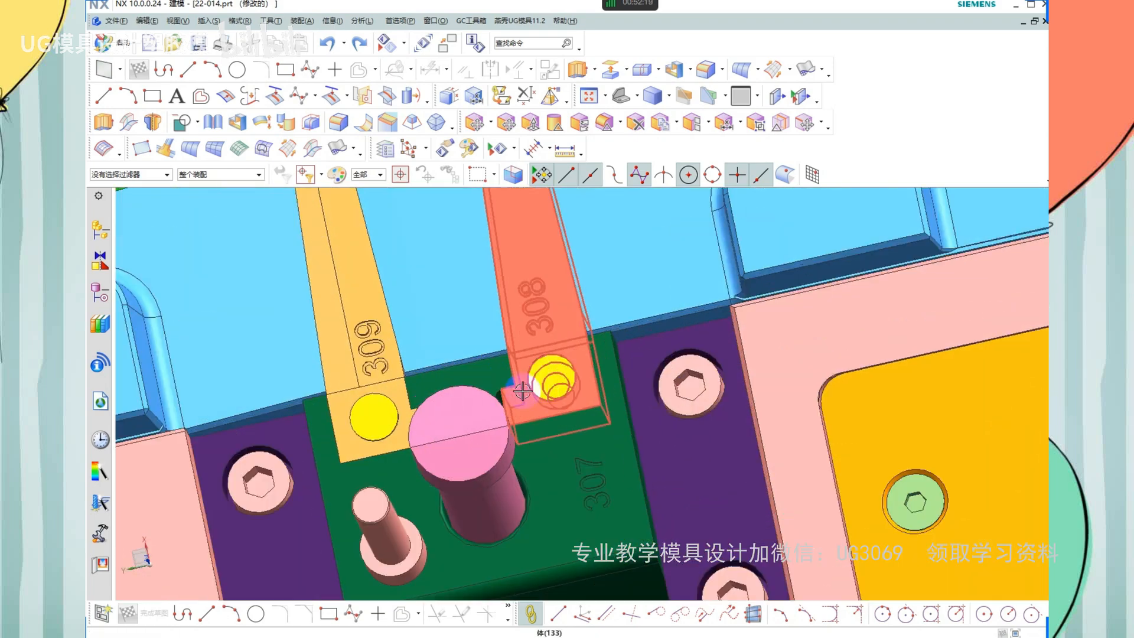
Hide the green product to expose the tips of inserts 308 and 309 in the core
scroll(593, 479, down, 3)
click(453, 236)
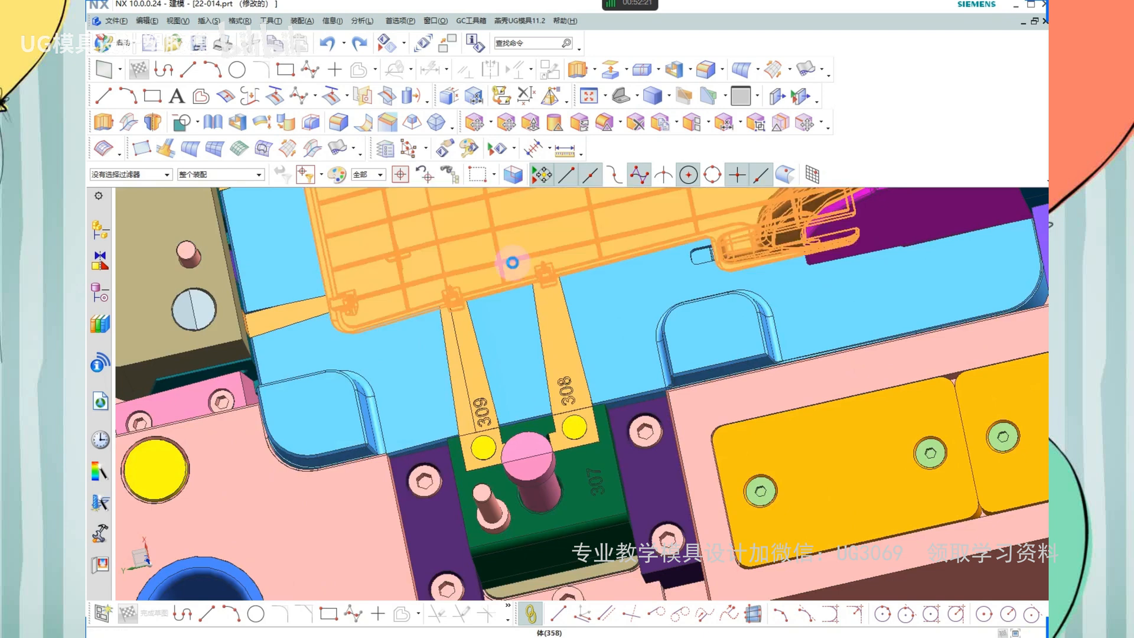
key(ctrl+b)
scroll(549, 285, up, 2)
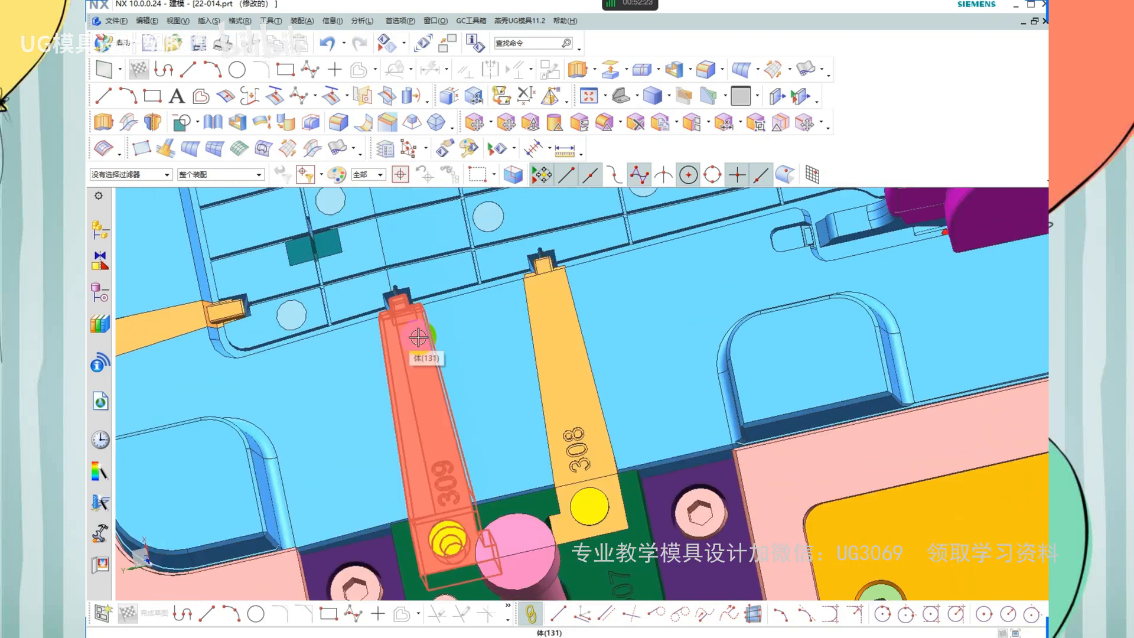
scroll(640, 366, down, 2)
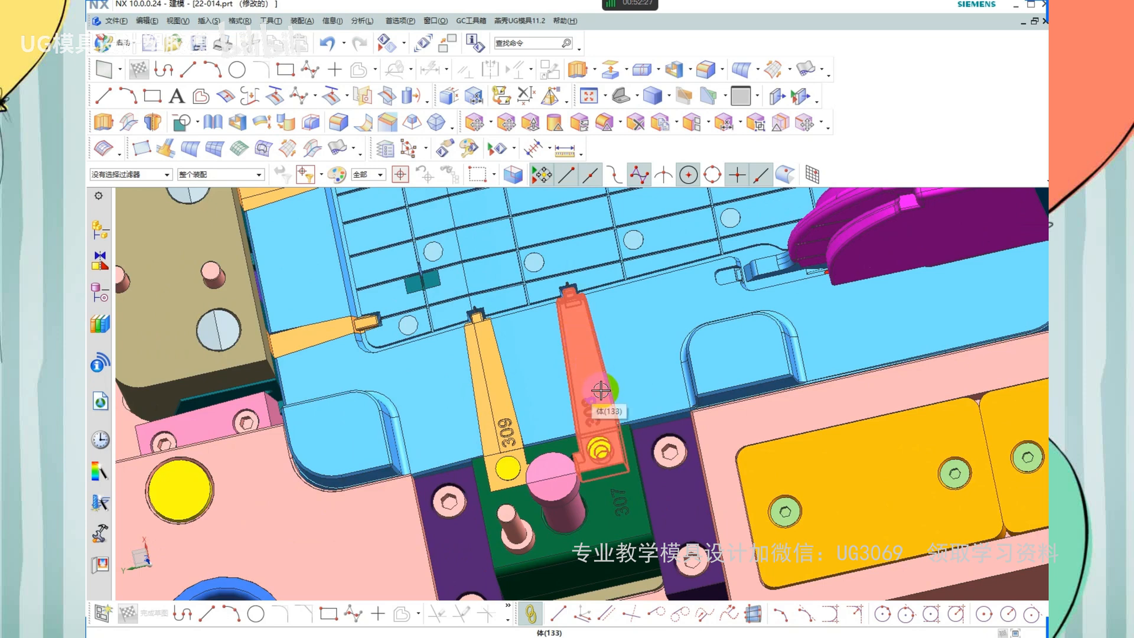
mouse_move(610, 421)
mouse_down()
mouse_move(577, 254)
mouse_move(577, 421)
mouse_up()
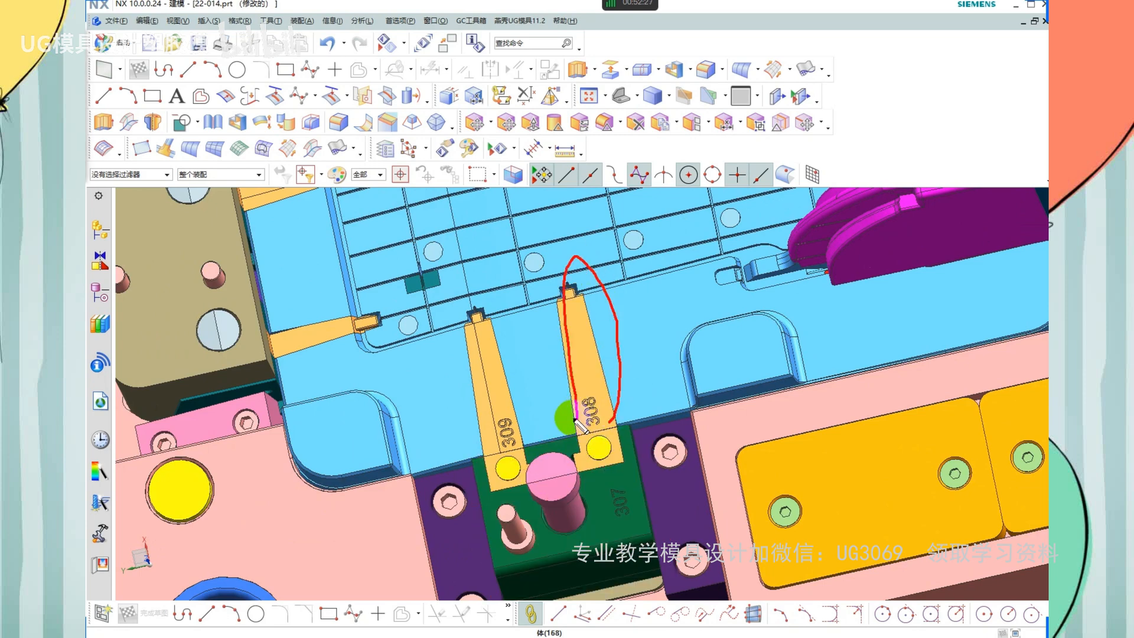
drag(498, 333, 467, 423)
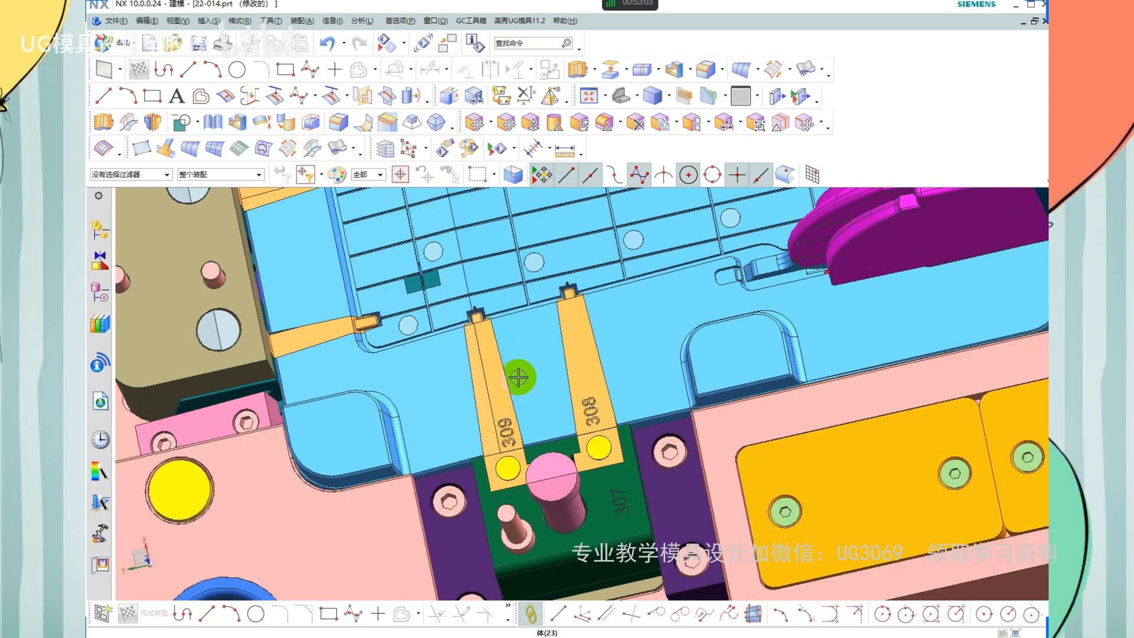
mouse_move(549, 349)
middle_down()
mouse_move(610, 326)
mouse_move(627, 341)
mouse_move(620, 316)
mouse_move(599, 309)
middle_up()
drag(548, 251, 573, 360)
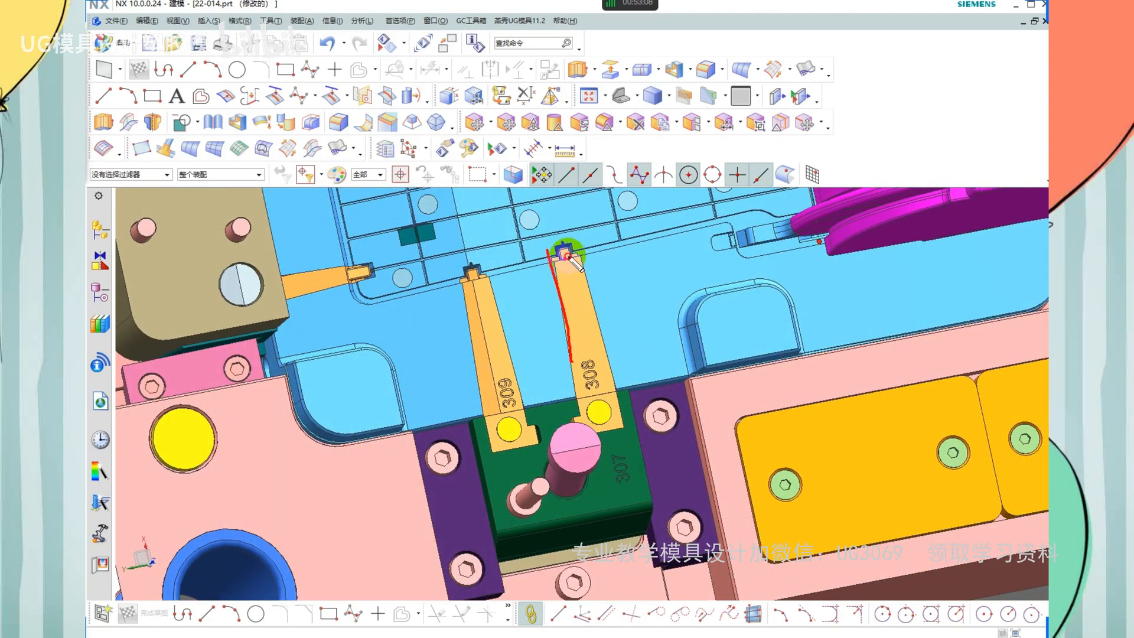
Examine how inserts 308 and 309 run from the core to slider 307, selecting insert 308 and clearing the selection
scroll(555, 240, up, 3)
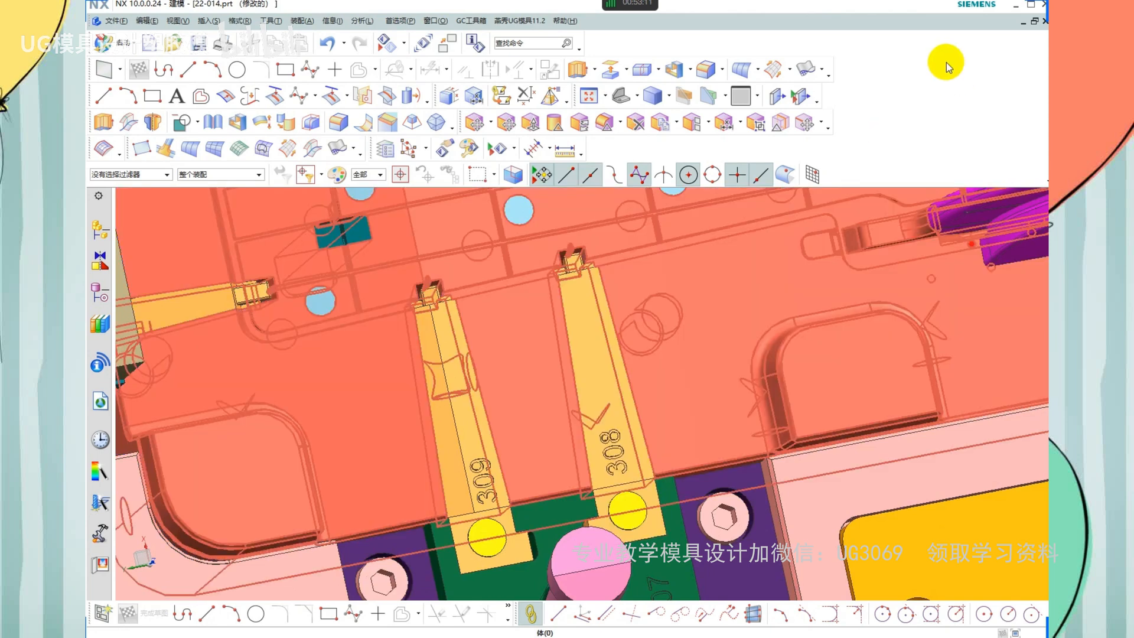
click(946, 63)
mouse_move(648, 467)
mouse_down()
mouse_move(625, 310)
mouse_move(552, 262)
mouse_move(462, 283)
mouse_move(423, 464)
mouse_move(444, 520)
mouse_up()
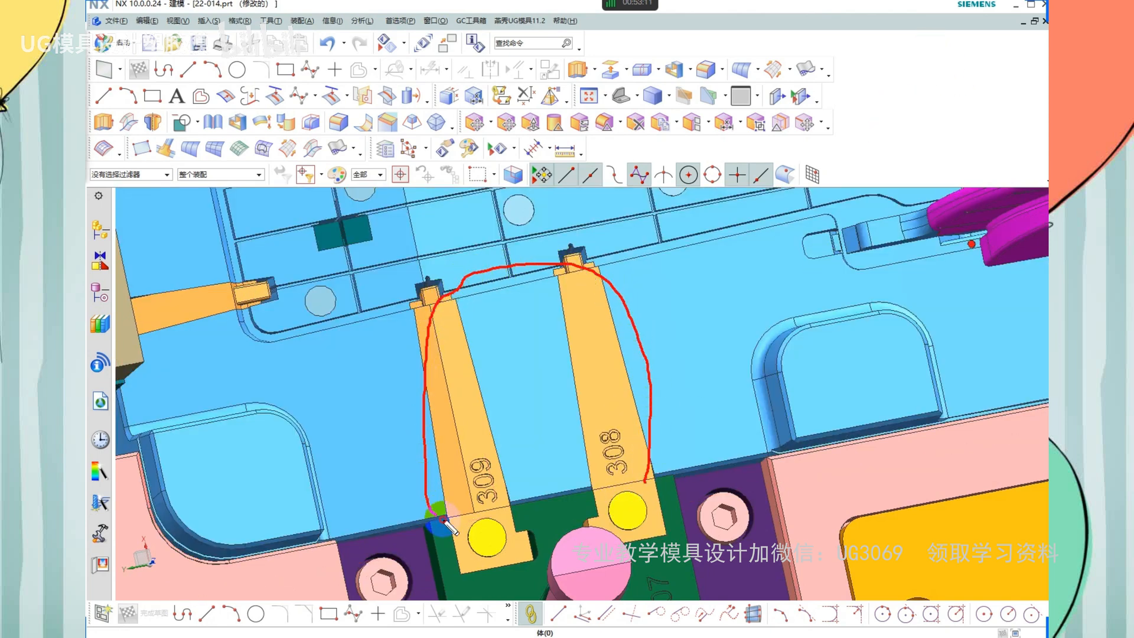
key(Escape)
scroll(519, 286, down, 1)
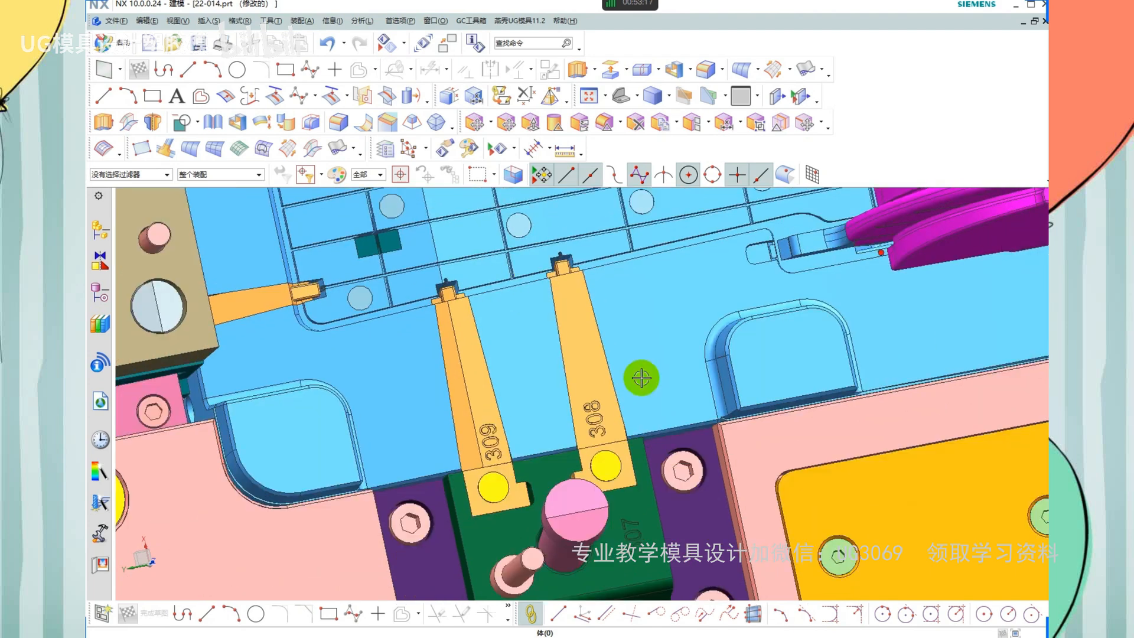
drag(438, 303, 461, 376)
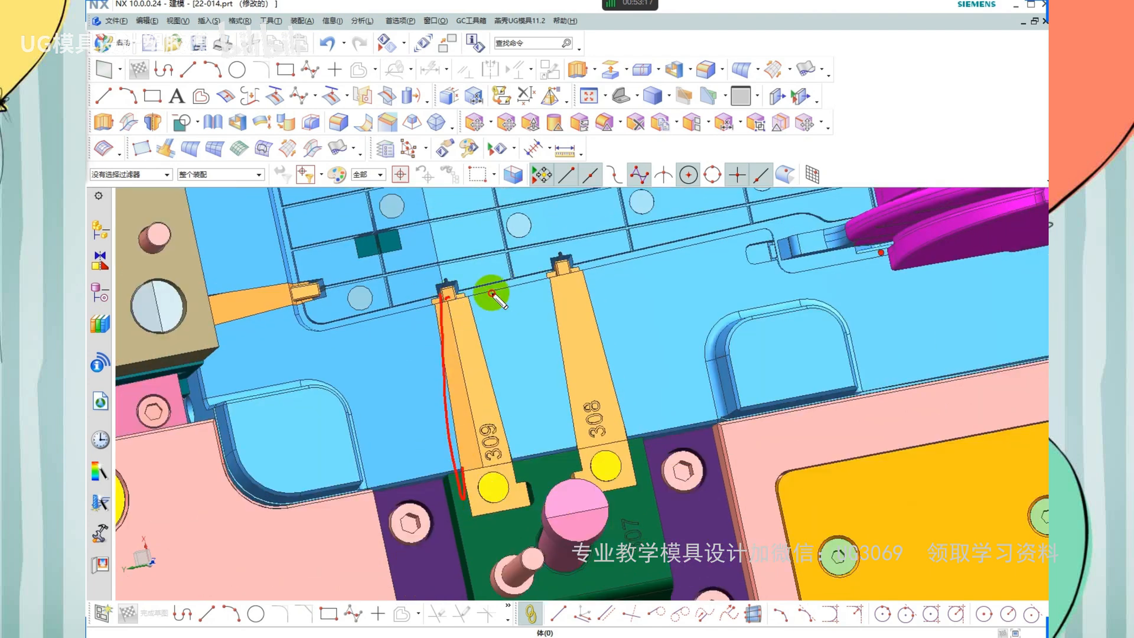
mouse_move(492, 294)
mouse_down()
mouse_move(587, 260)
mouse_move(619, 417)
mouse_up()
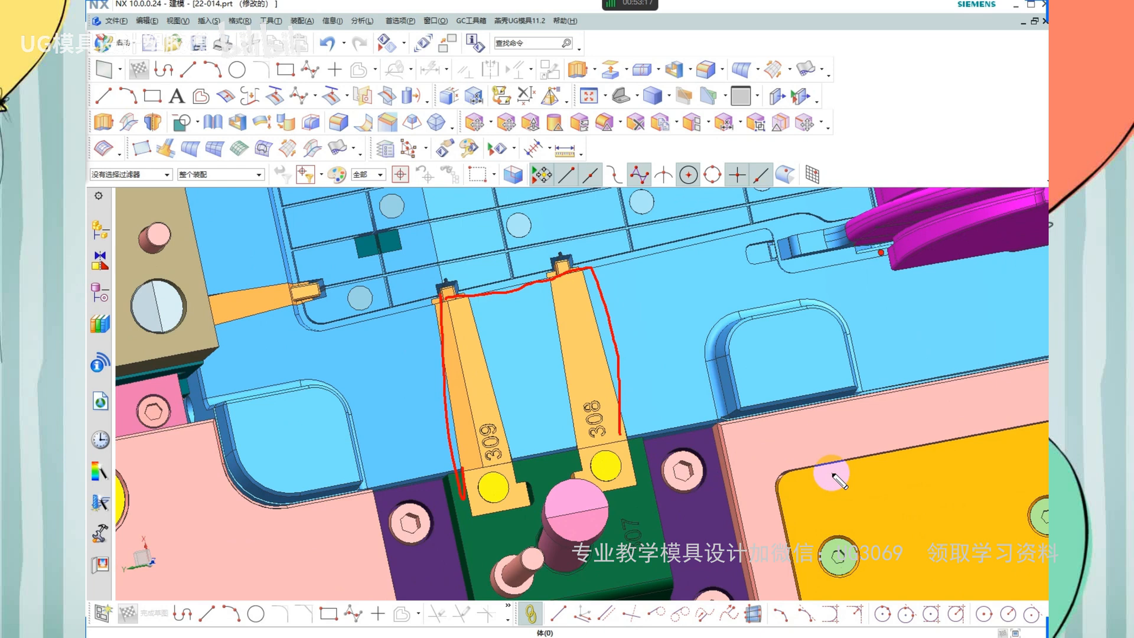
key(Escape)
click(582, 392)
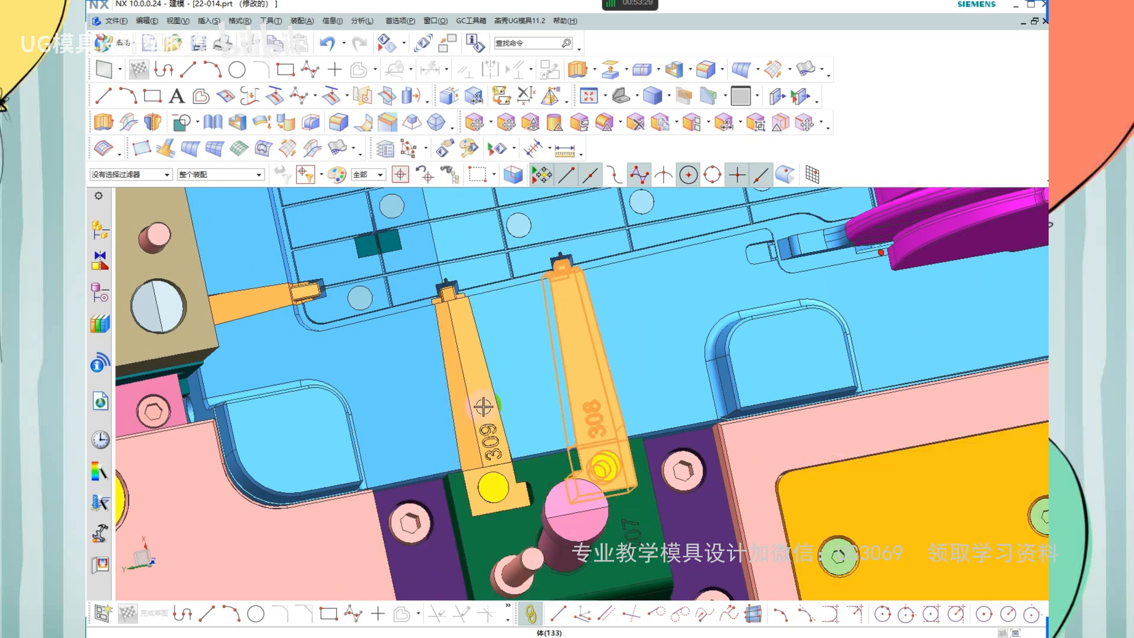
key(Escape)
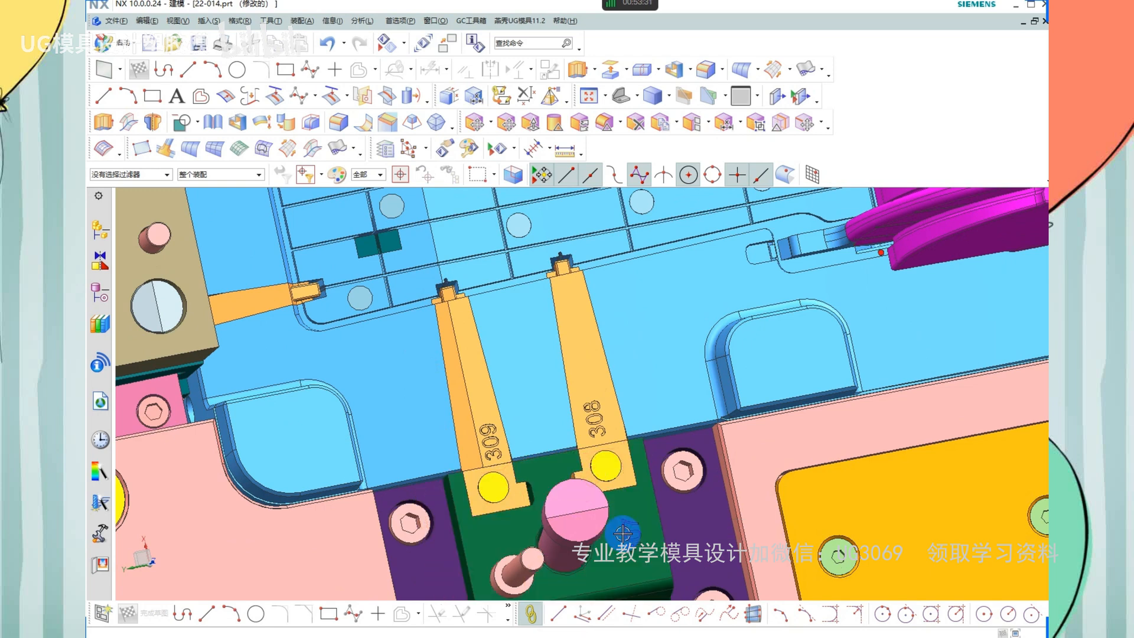
Examine the combined outline of slider 307 with inserts 308 and 309 where they pass through the core
scroll(629, 542, up, 1)
scroll(631, 430, down, 2)
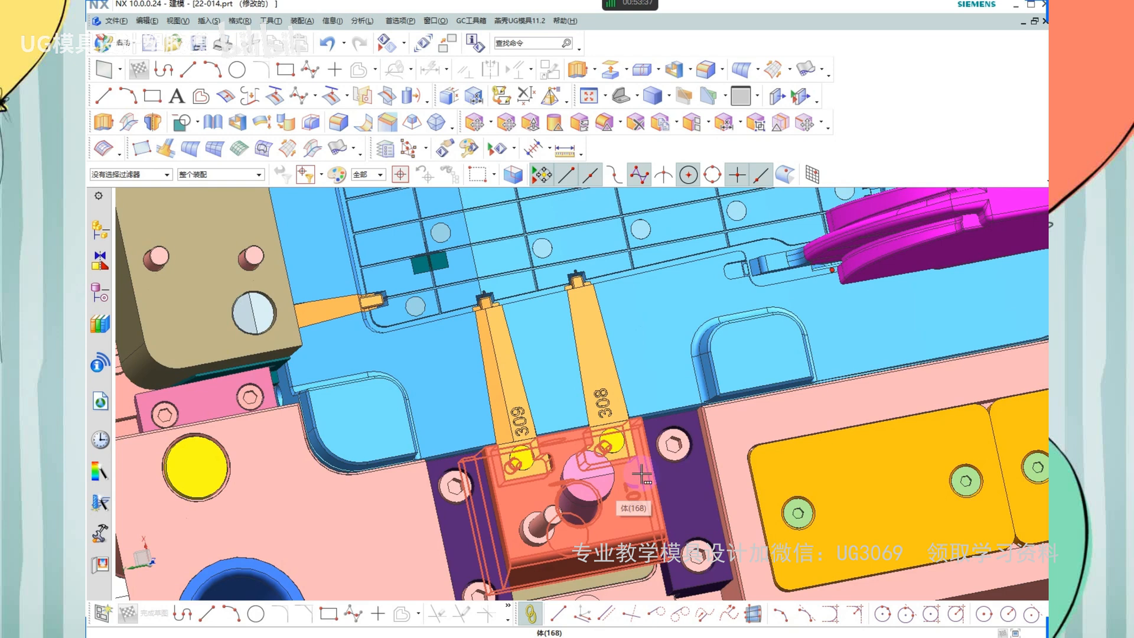
mouse_move(644, 460)
mouse_down()
mouse_move(627, 355)
mouse_move(499, 313)
mouse_up()
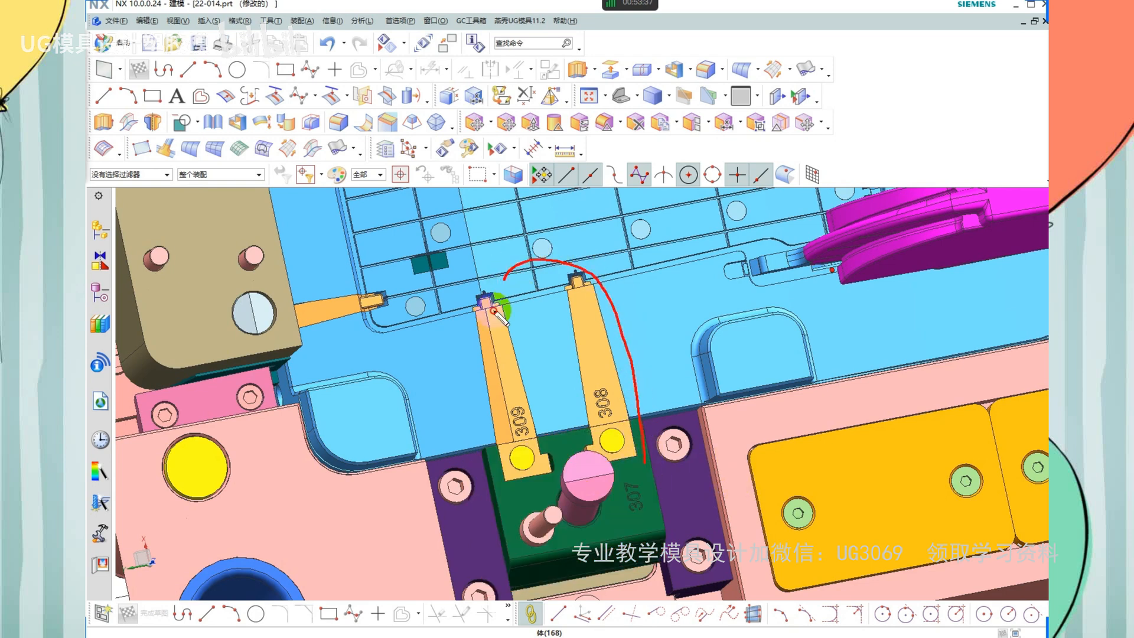
mouse_move(597, 582)
mouse_down()
mouse_move(653, 544)
mouse_move(663, 503)
mouse_move(615, 283)
mouse_move(471, 321)
mouse_move(493, 552)
mouse_move(664, 558)
mouse_up()
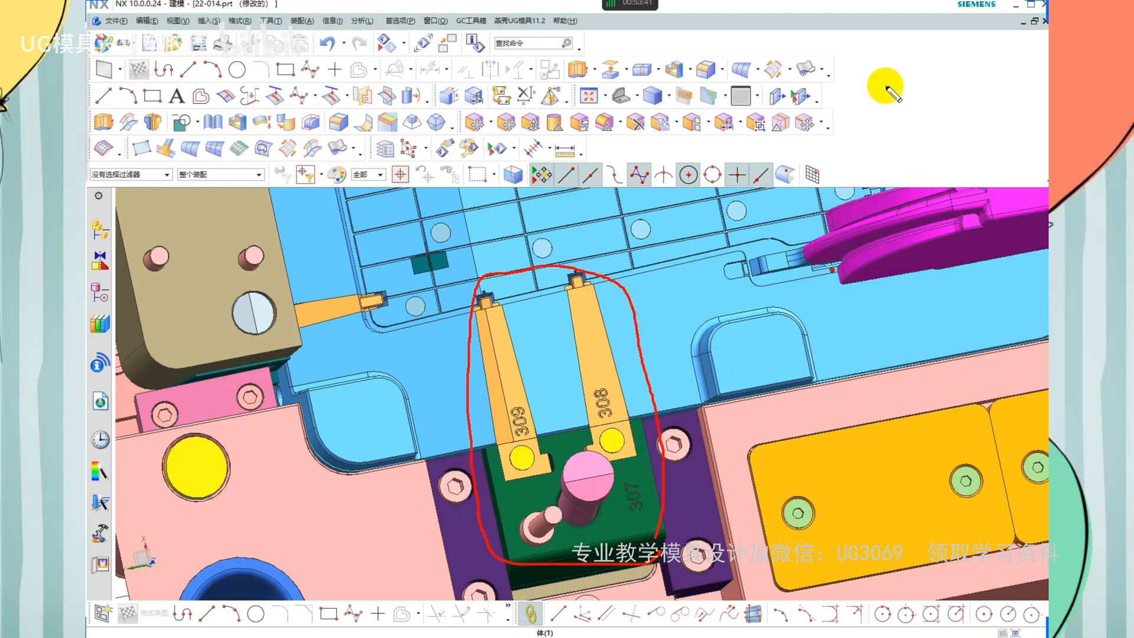
click(829, 479)
click(504, 441)
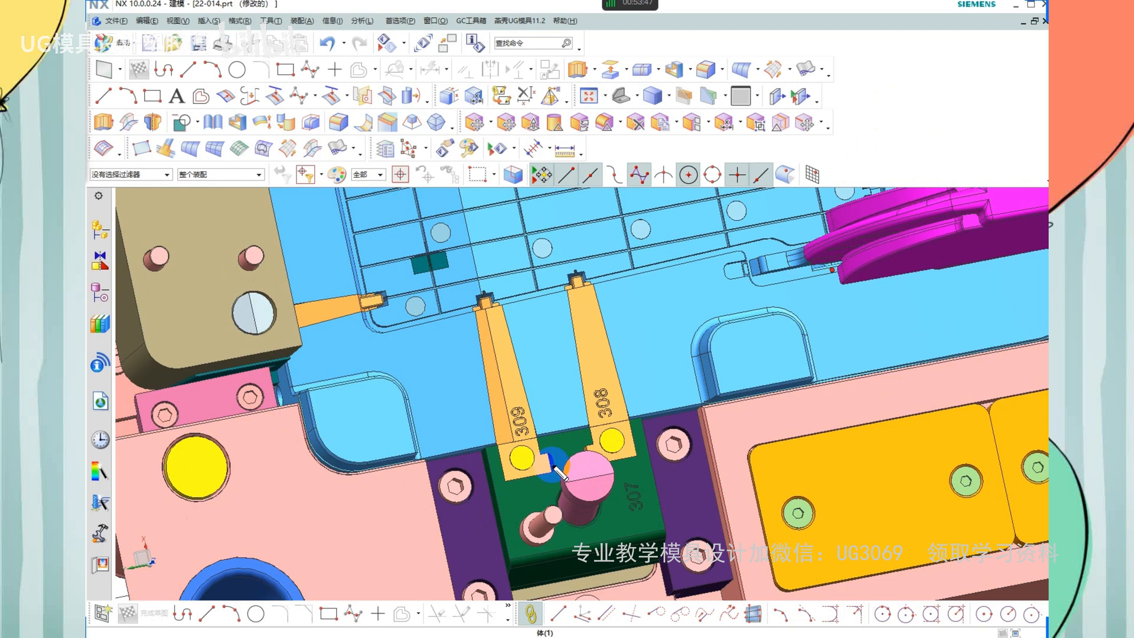
click(497, 455)
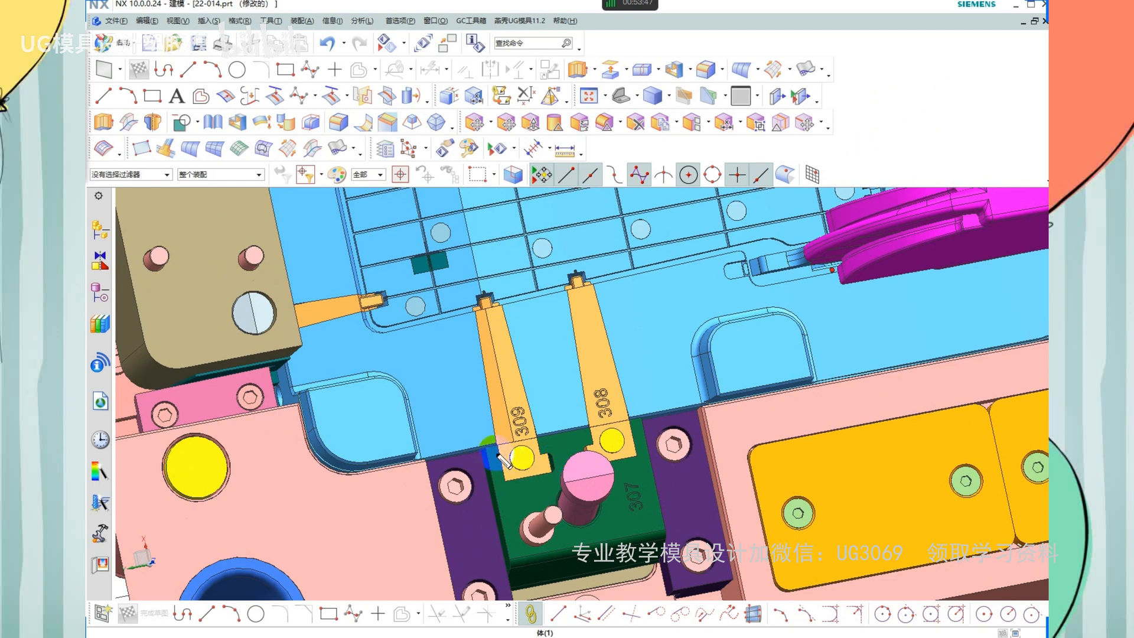
mouse_move(500, 414)
mouse_down()
mouse_move(483, 295)
mouse_move(505, 342)
mouse_up()
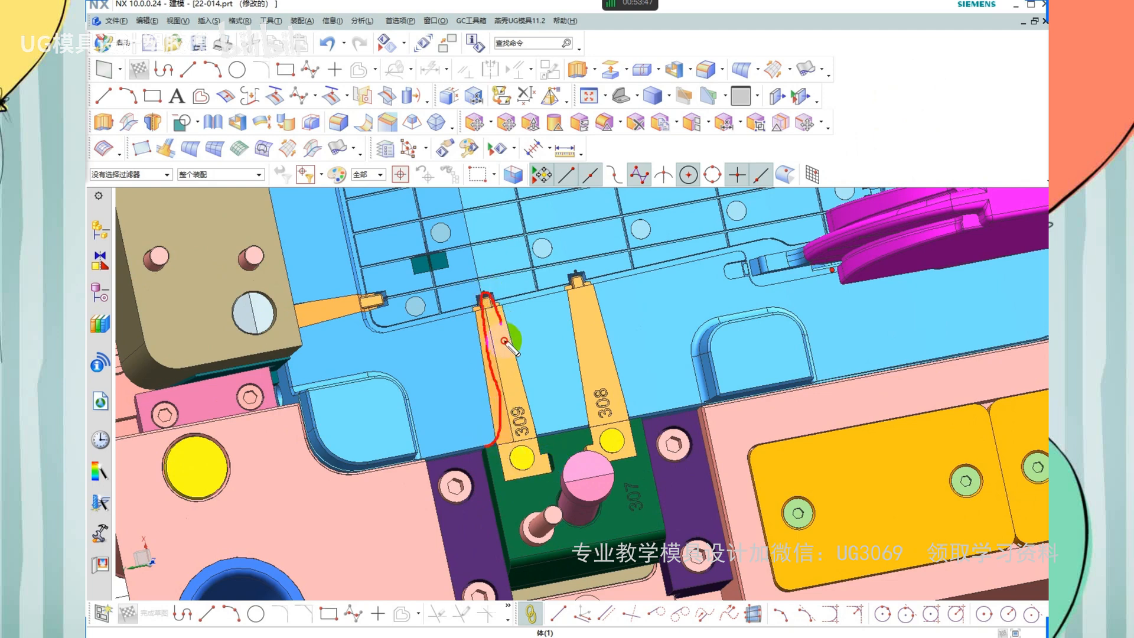
mouse_move(523, 421)
mouse_down()
mouse_move(585, 424)
mouse_move(578, 277)
mouse_move(600, 325)
mouse_up()
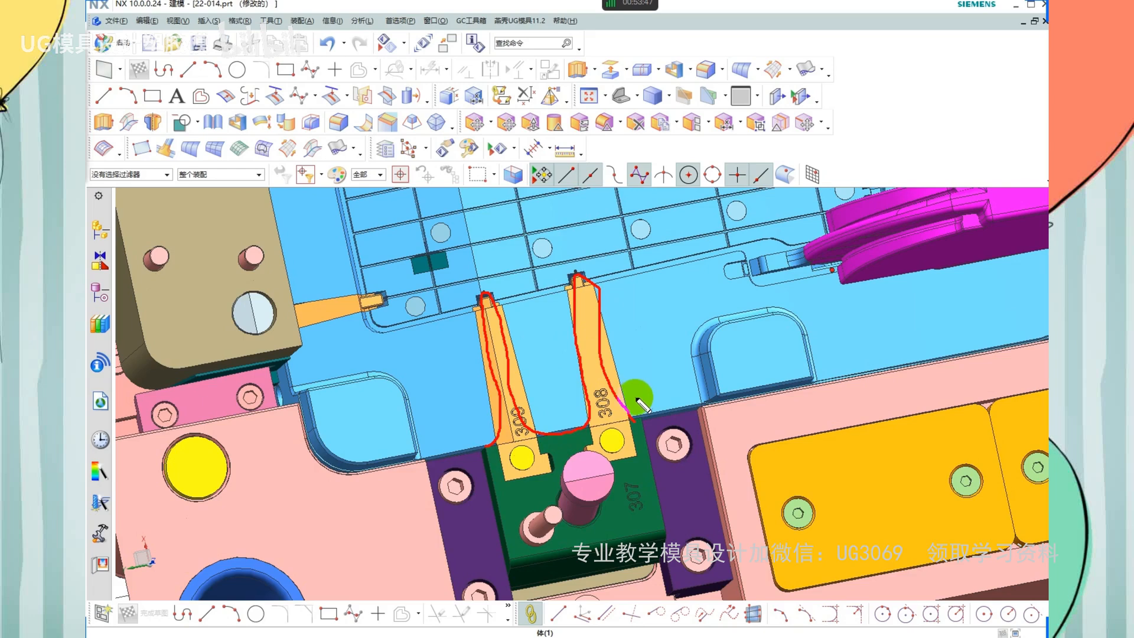
key(Escape)
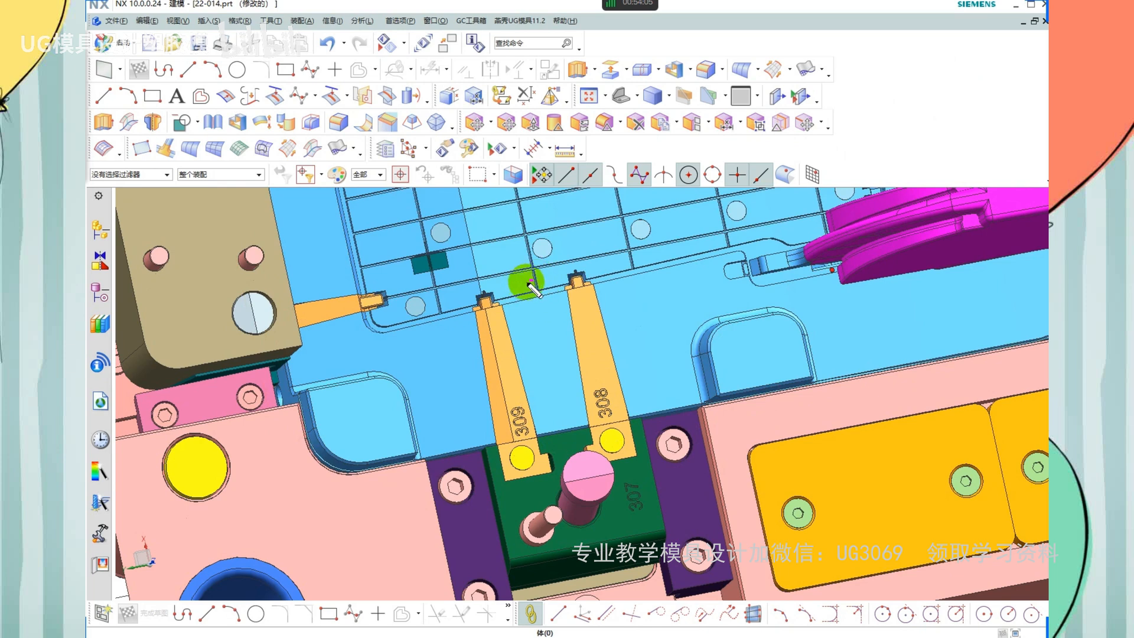
Trace the pull direction of inserts 308 and 309 and the edges of slider 307 to study the split between them
drag(529, 284, 589, 295)
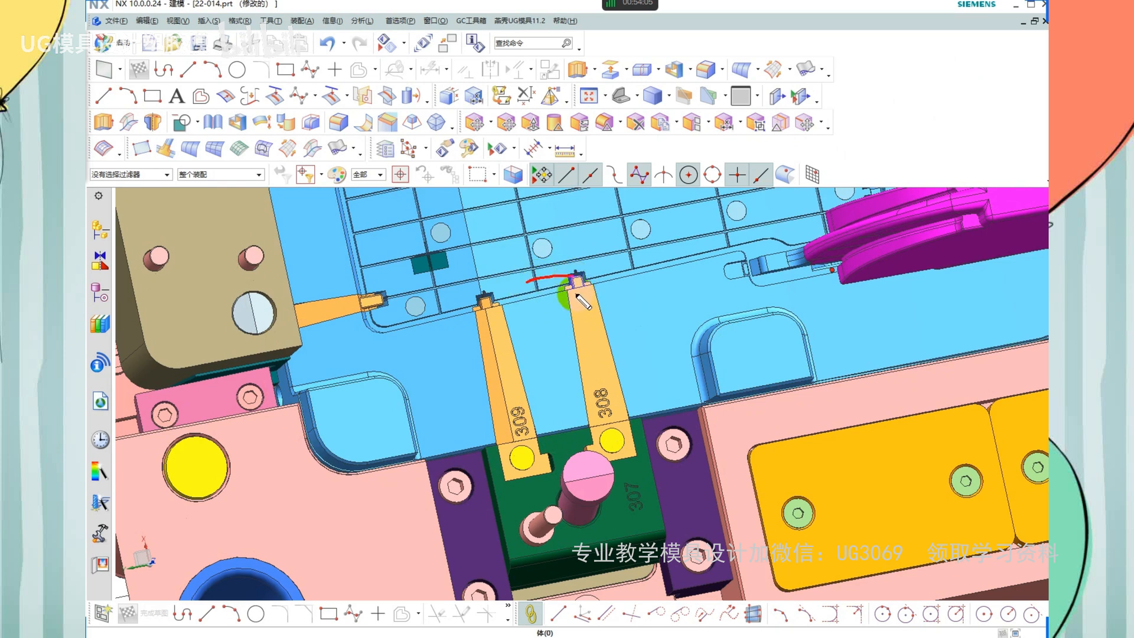
drag(568, 437, 621, 431)
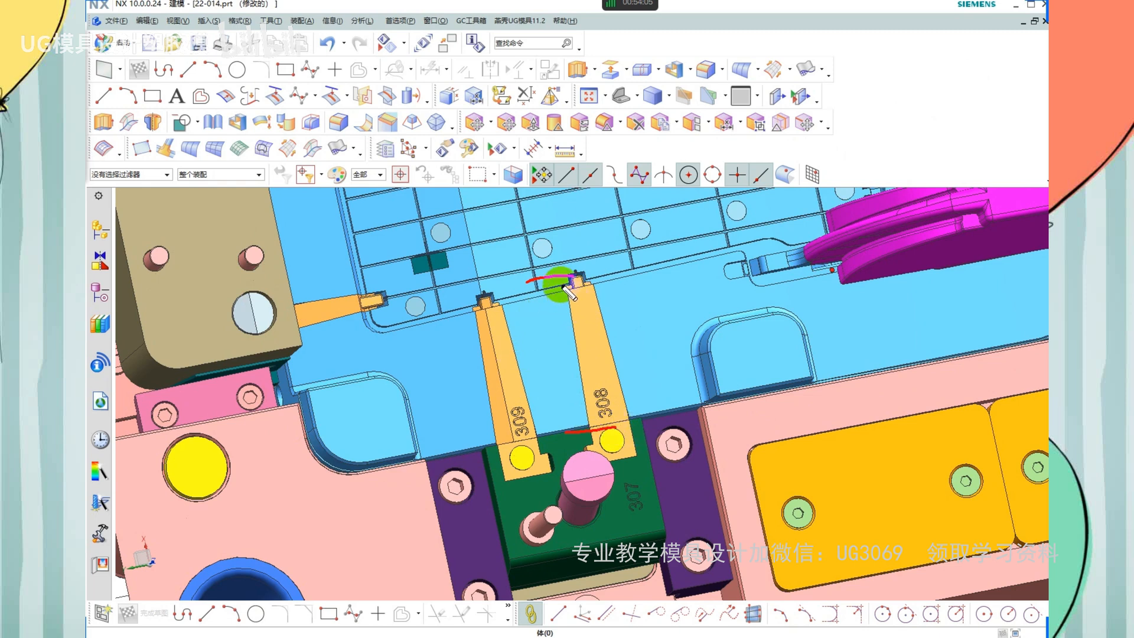
drag(565, 287, 589, 475)
drag(583, 284, 604, 422)
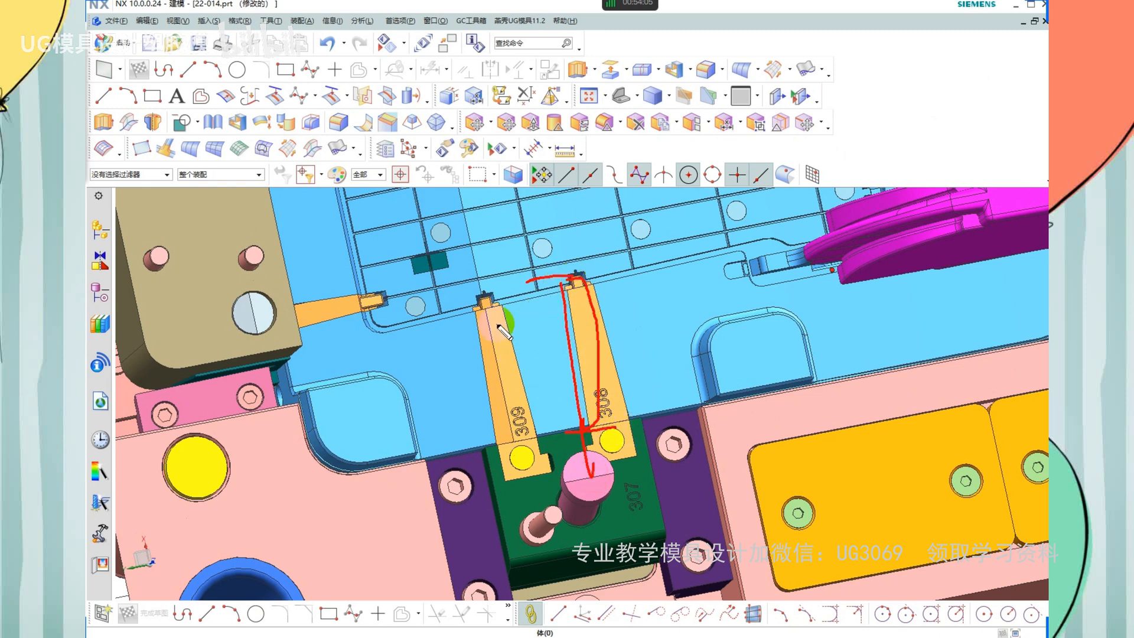
drag(483, 295, 475, 425)
drag(499, 296, 471, 425)
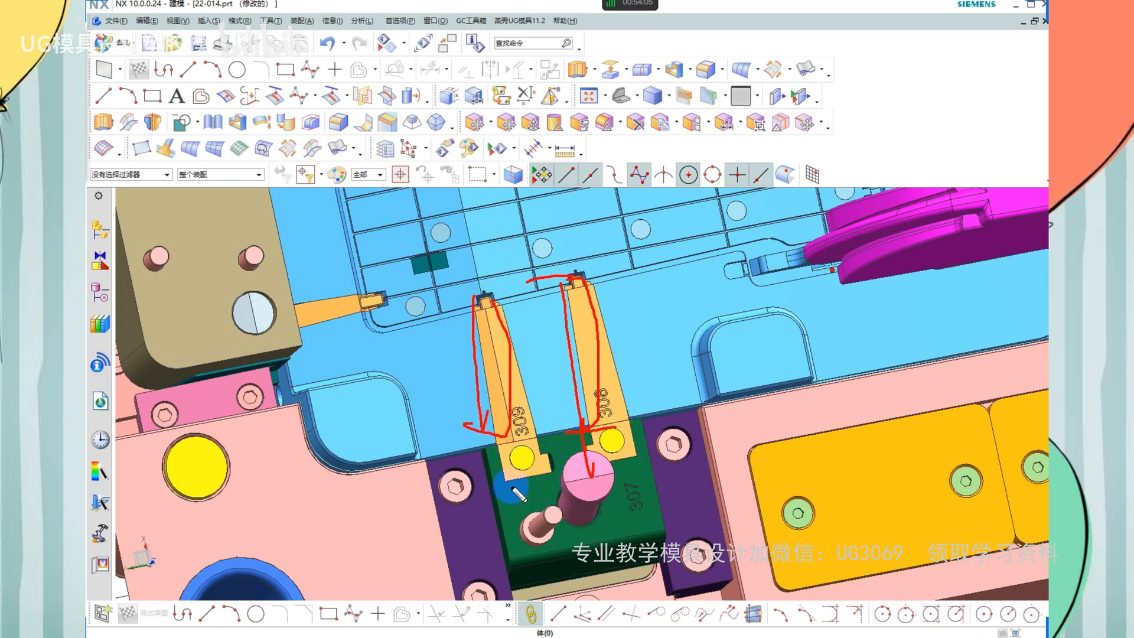
mouse_move(495, 462)
mouse_down()
mouse_move(507, 543)
mouse_move(538, 442)
mouse_up()
drag(652, 505, 495, 531)
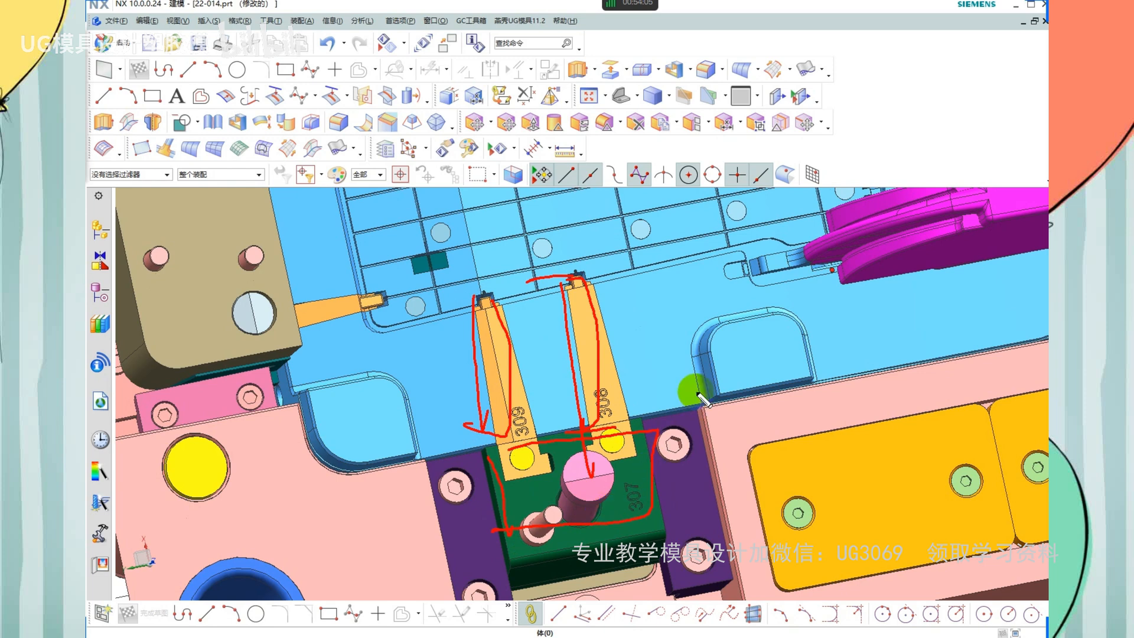
key(e)
mouse_move(664, 531)
mouse_down()
mouse_move(656, 407)
mouse_move(493, 275)
mouse_move(504, 519)
mouse_move(609, 564)
mouse_move(661, 534)
mouse_move(645, 488)
mouse_up()
key(e)
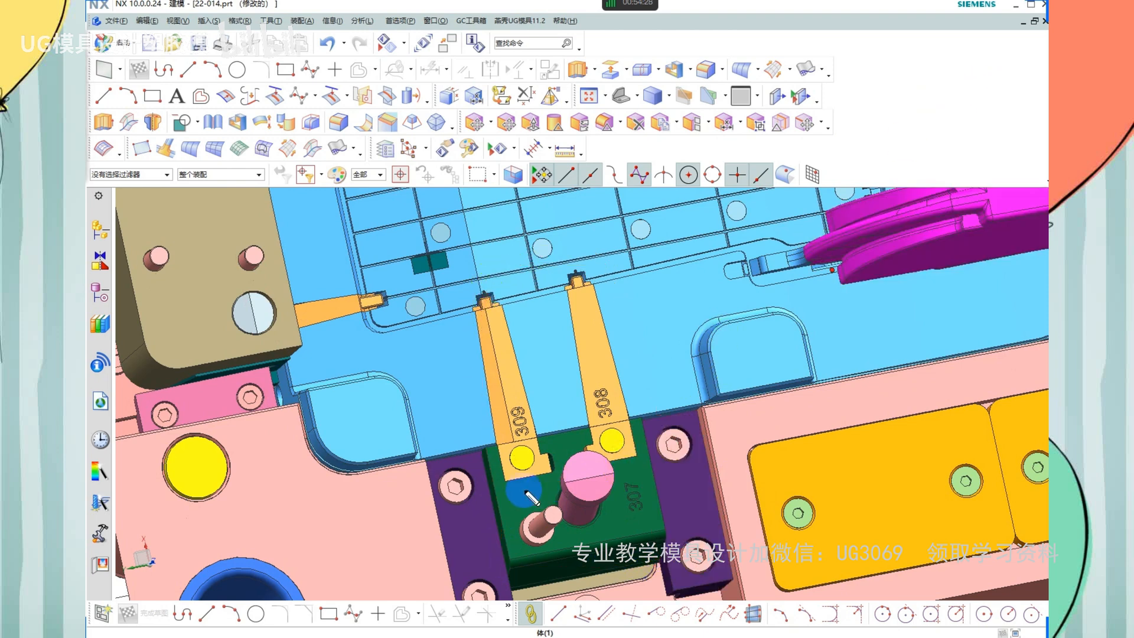
mouse_move(484, 447)
mouse_down()
mouse_move(488, 400)
mouse_move(466, 292)
mouse_up()
key(e)
Hide the blue core temporarily to inspect the stepped tips of inserts 309 and 308, and restore it
scroll(499, 332, up, 2)
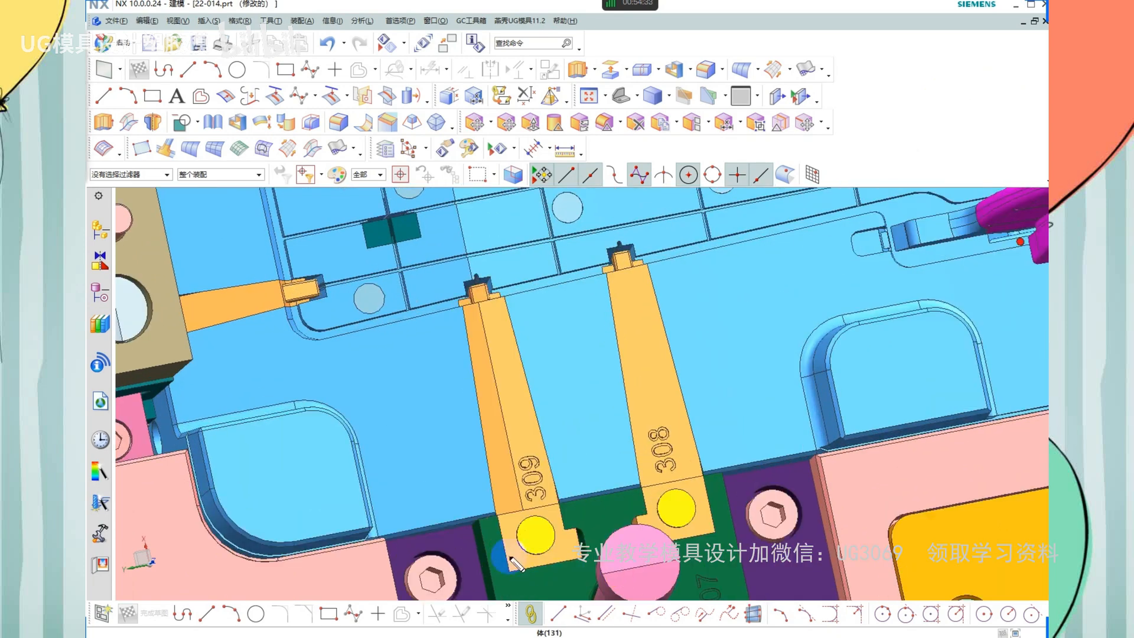
mouse_move(475, 524)
mouse_down()
mouse_move(495, 499)
mouse_move(479, 353)
mouse_up()
key(e)
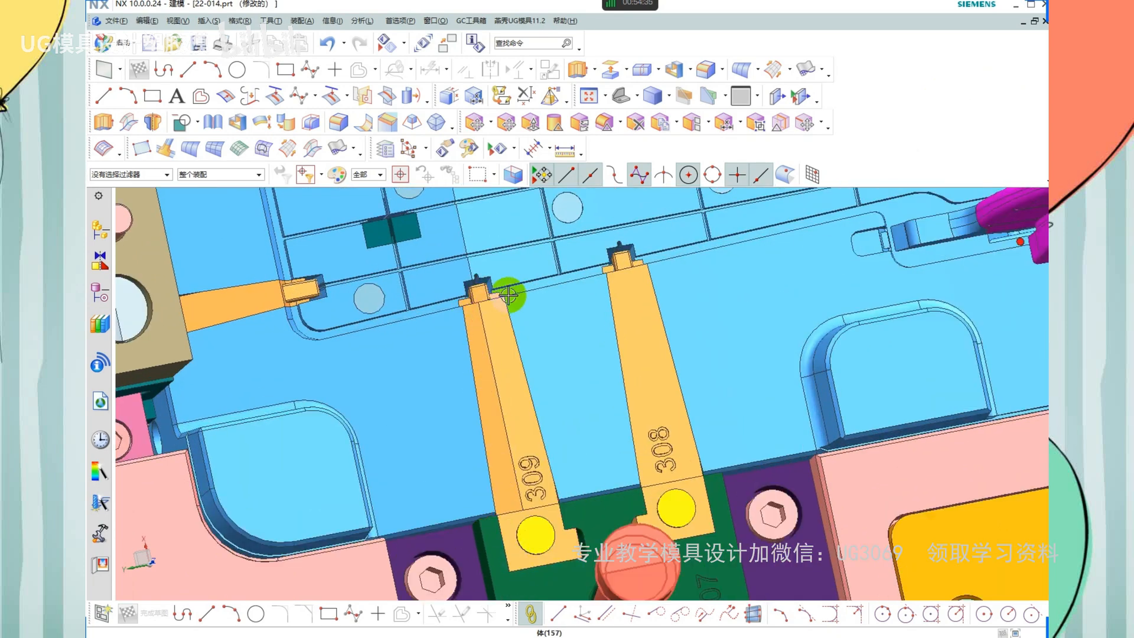
scroll(490, 292, up, 2)
scroll(491, 291, up, 2)
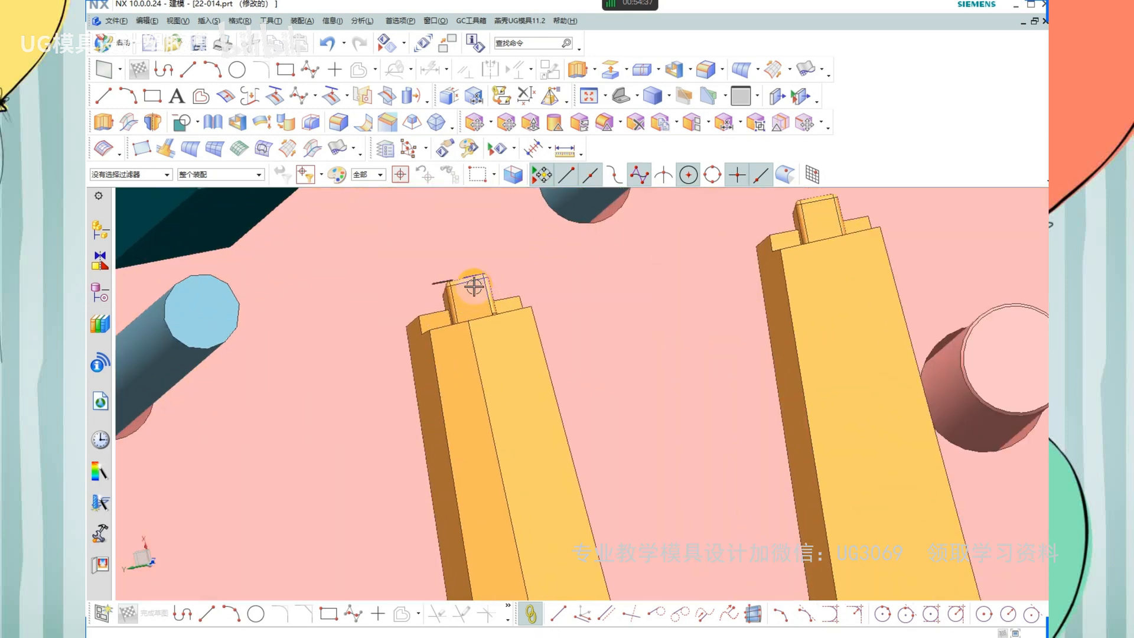
scroll(519, 346, down, 1)
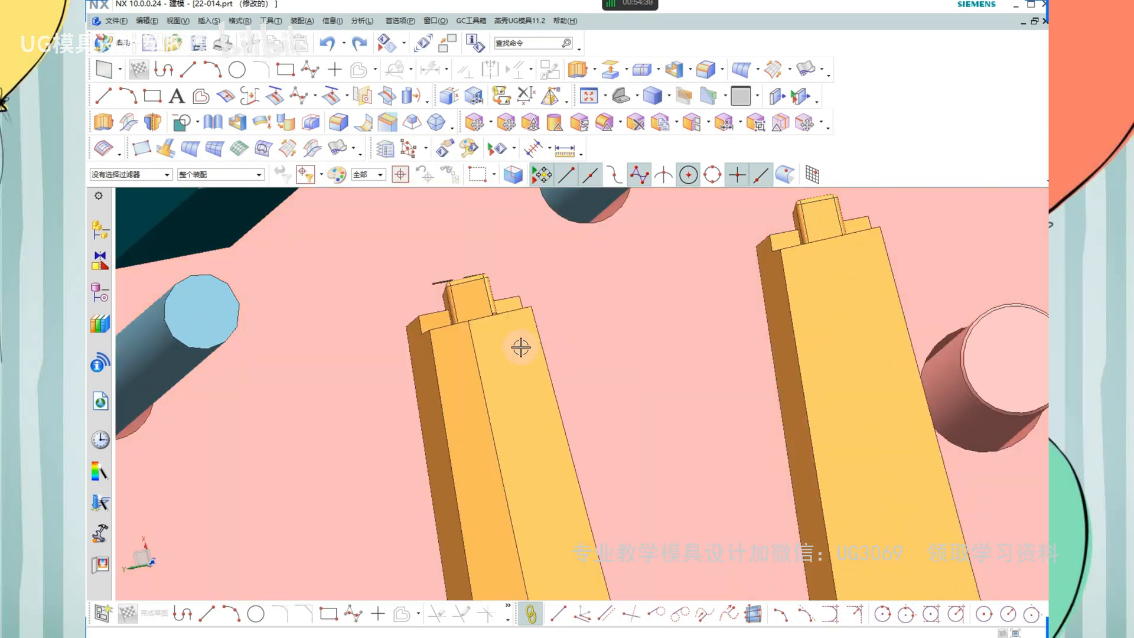
scroll(632, 303, down, 4)
scroll(707, 420, down, 1)
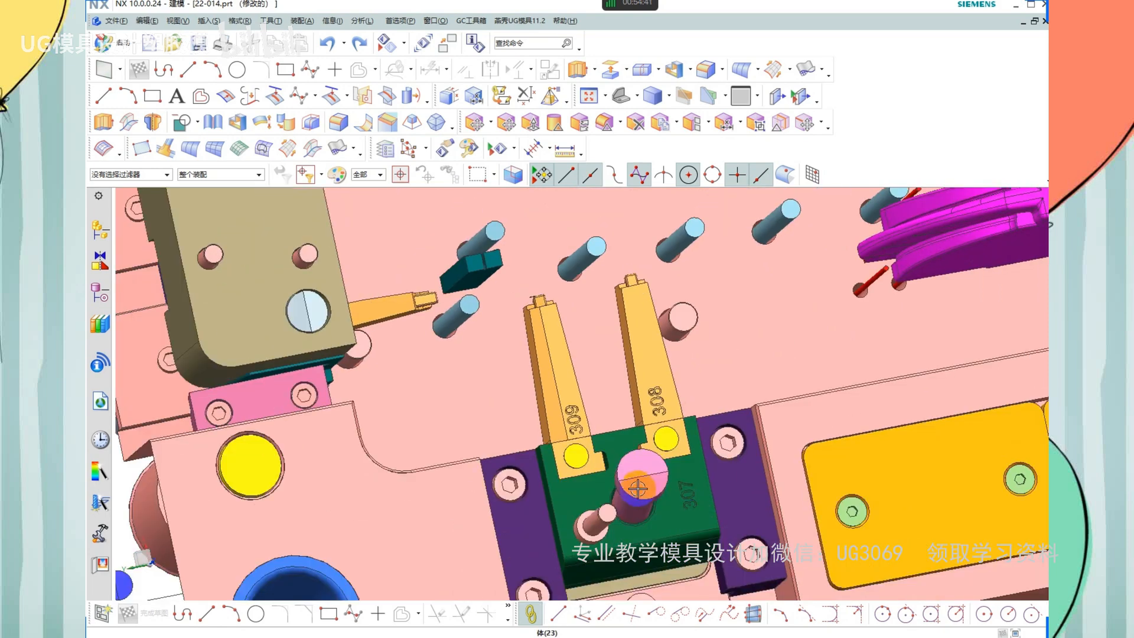
scroll(658, 434, down, 3)
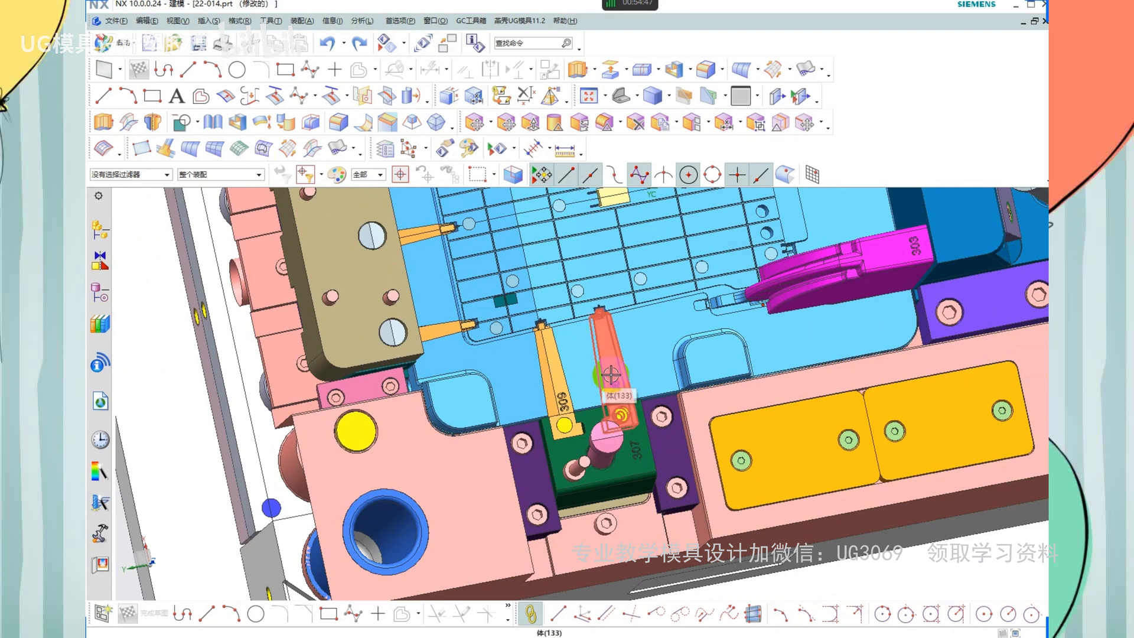
Compare the forming section of inserts 308 and 309 inside the core with the slider 307 body outside it
scroll(610, 372, up, 1)
scroll(624, 409, up, 1)
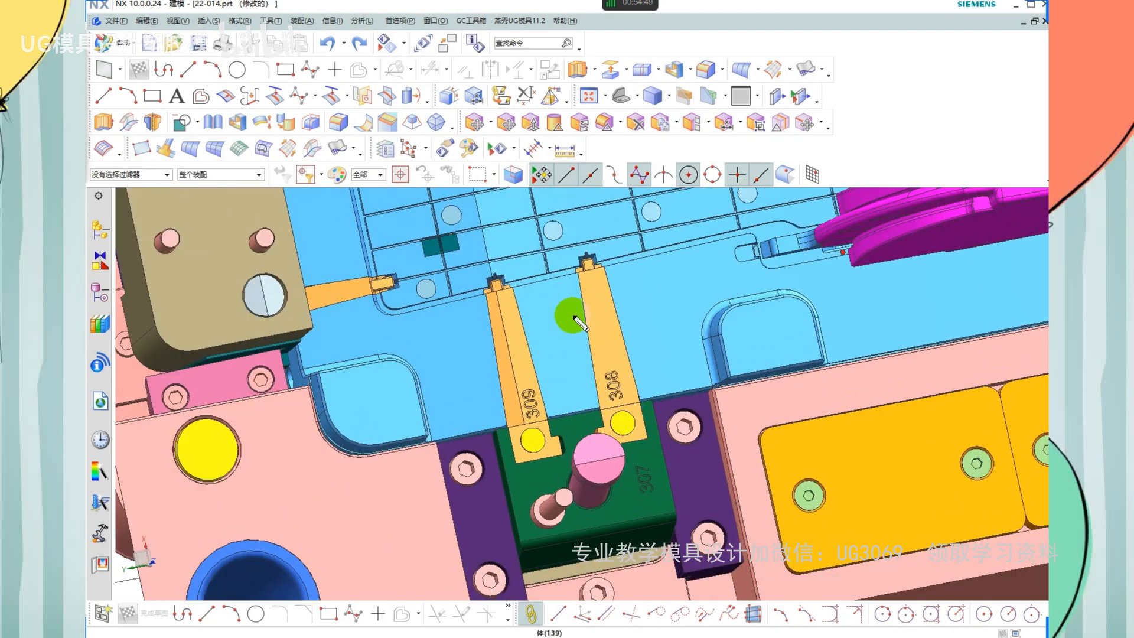
mouse_move(634, 387)
mouse_down()
mouse_move(582, 253)
mouse_move(483, 280)
mouse_move(501, 409)
mouse_move(567, 536)
mouse_move(648, 439)
mouse_up()
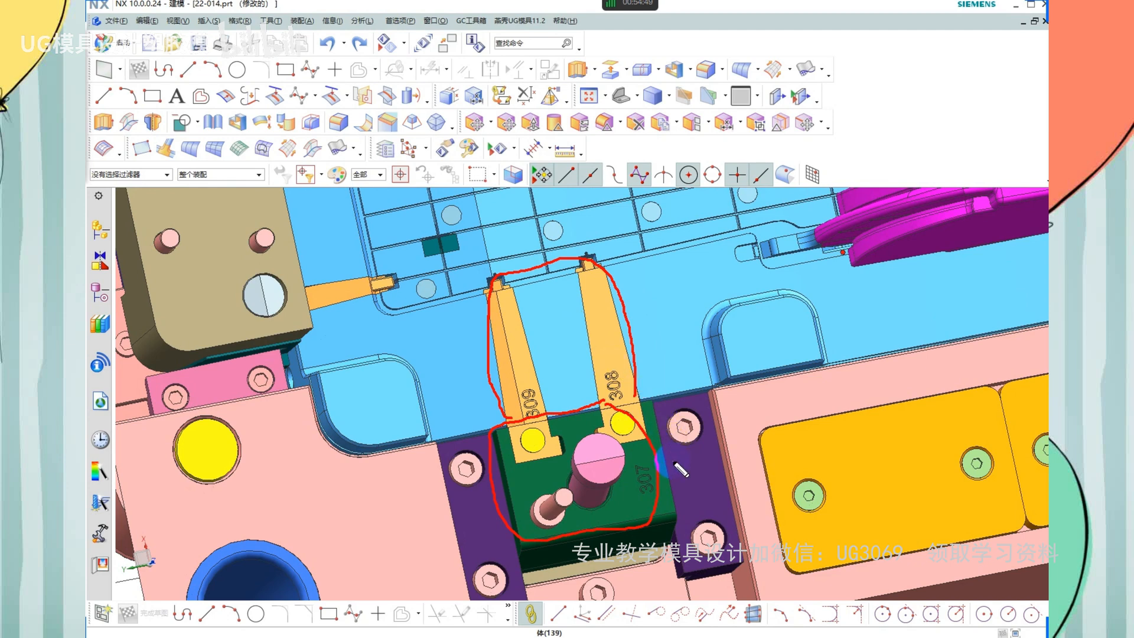
key(Escape)
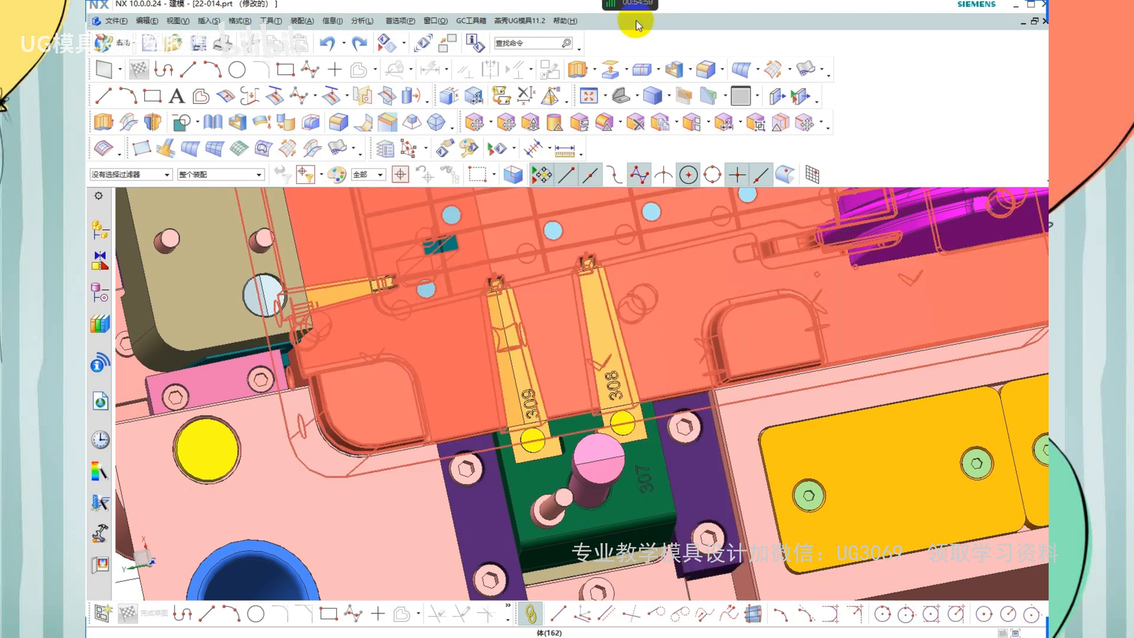
Switch to the part 分模滑块.prt and hide the large block covering the orange slider blocks
click(437, 22)
click(472, 143)
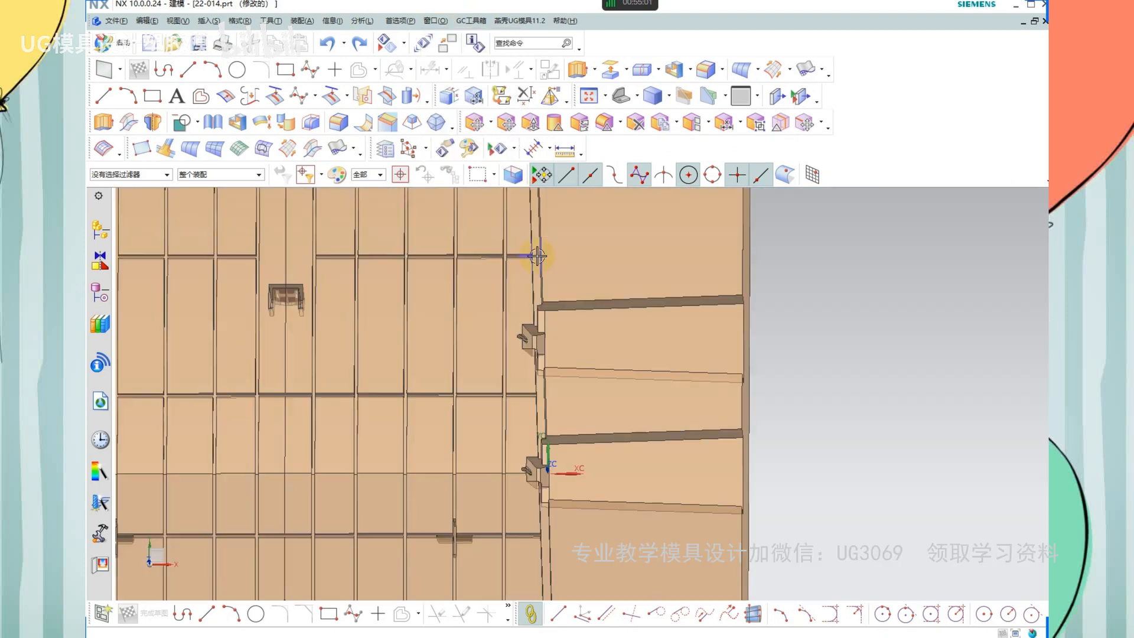
middle_drag(597, 383, 648, 314)
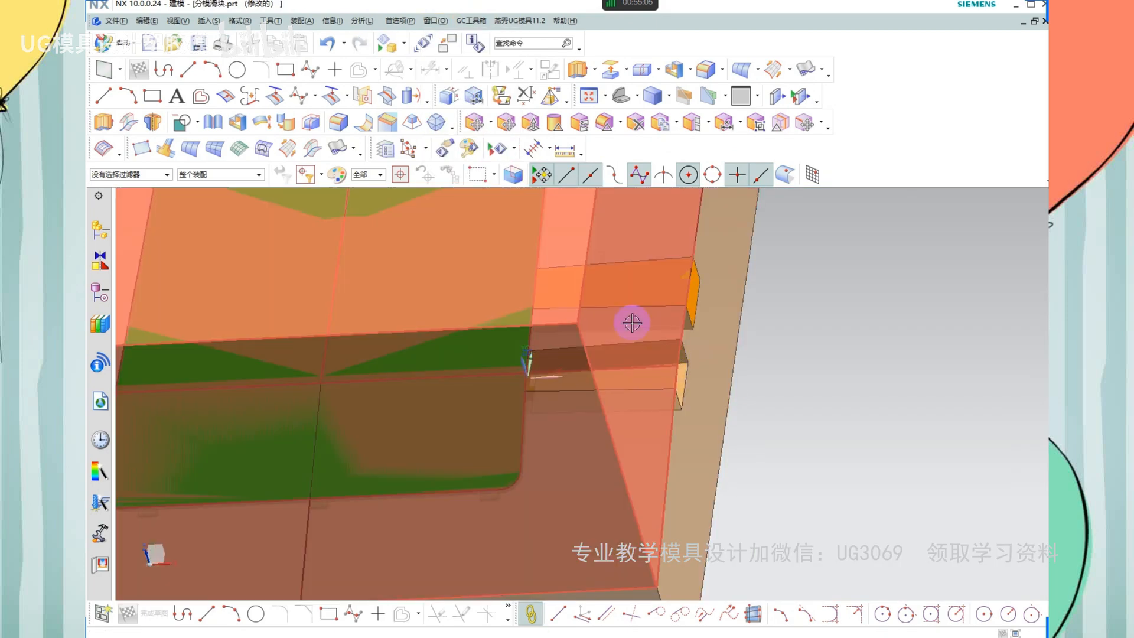
click(518, 307)
scroll(567, 369, up, 5)
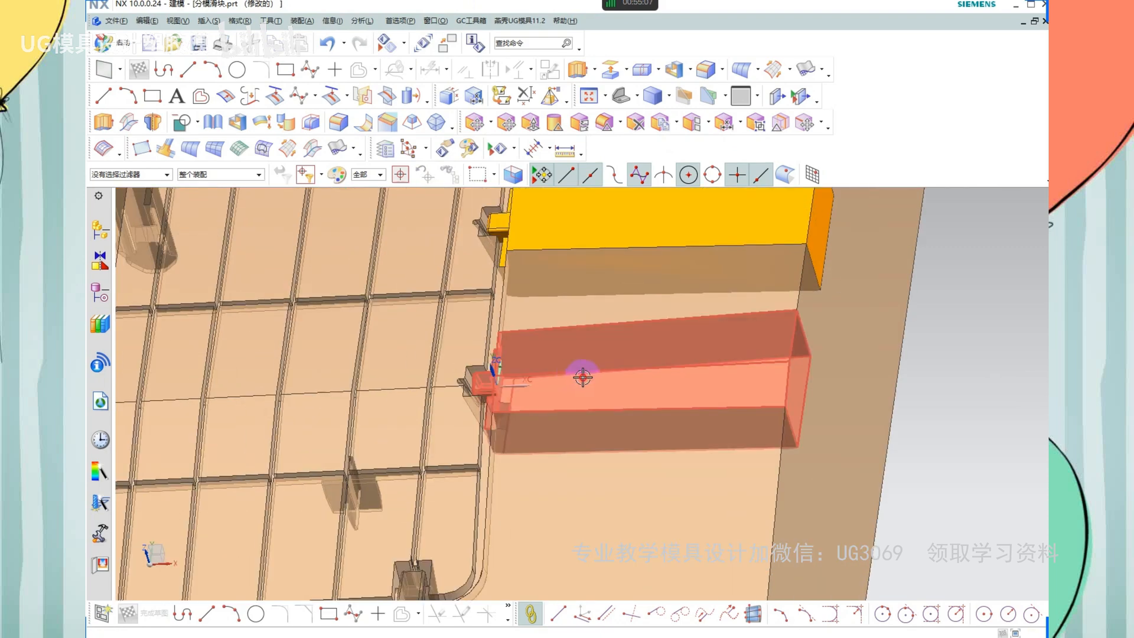
Set the transparency of the orange slider block at the coordinate origin to 0
click(520, 377)
key(ctrl+j)
drag(246, 298, 159, 319)
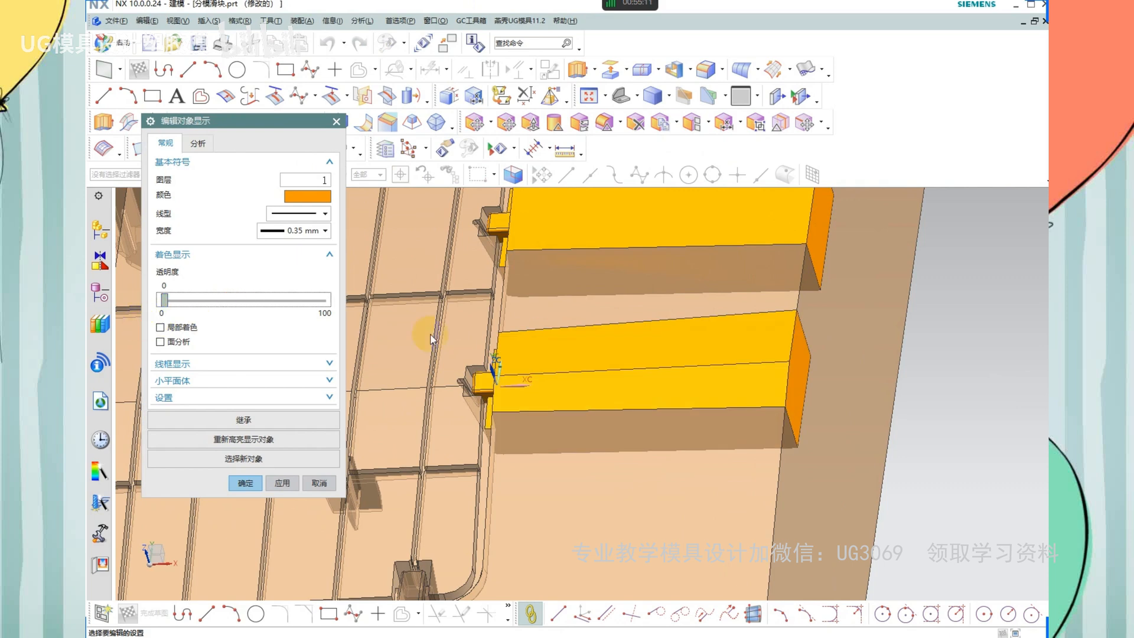
middle_click(519, 366)
Hide the orange slider block at the coordinate origin to expose its pocket in the mould block
scroll(518, 385, up, 3)
scroll(564, 379, down, 2)
click(594, 359)
key(ctrl+b)
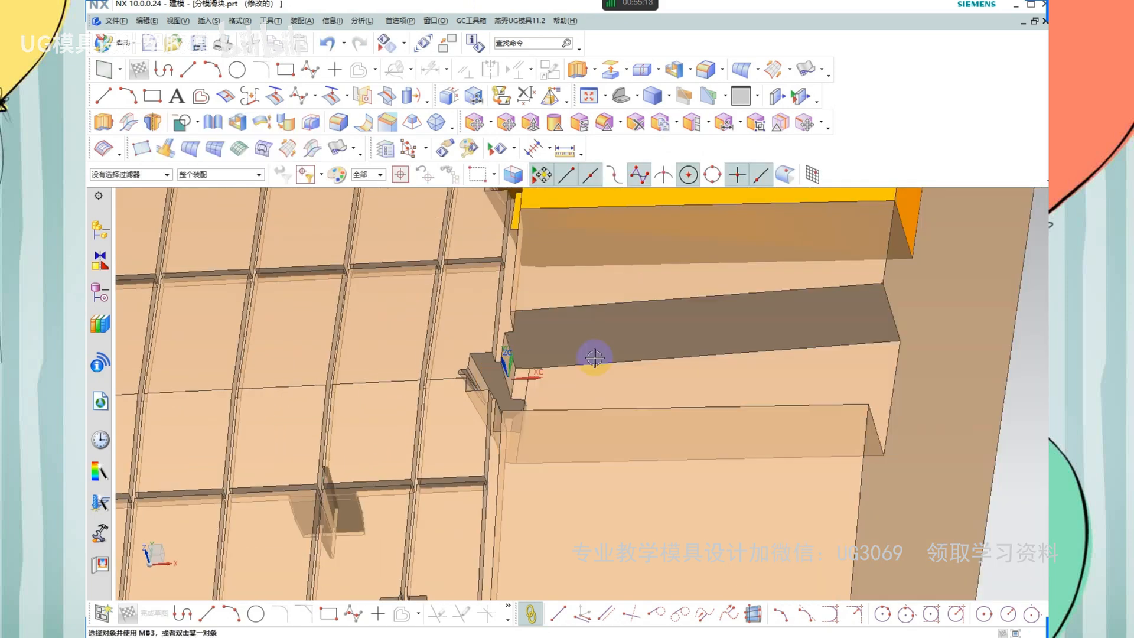
Unhide all bodies and hide only the large block covering the green product and the orange slider blocks
key(ctrl+shift+u)
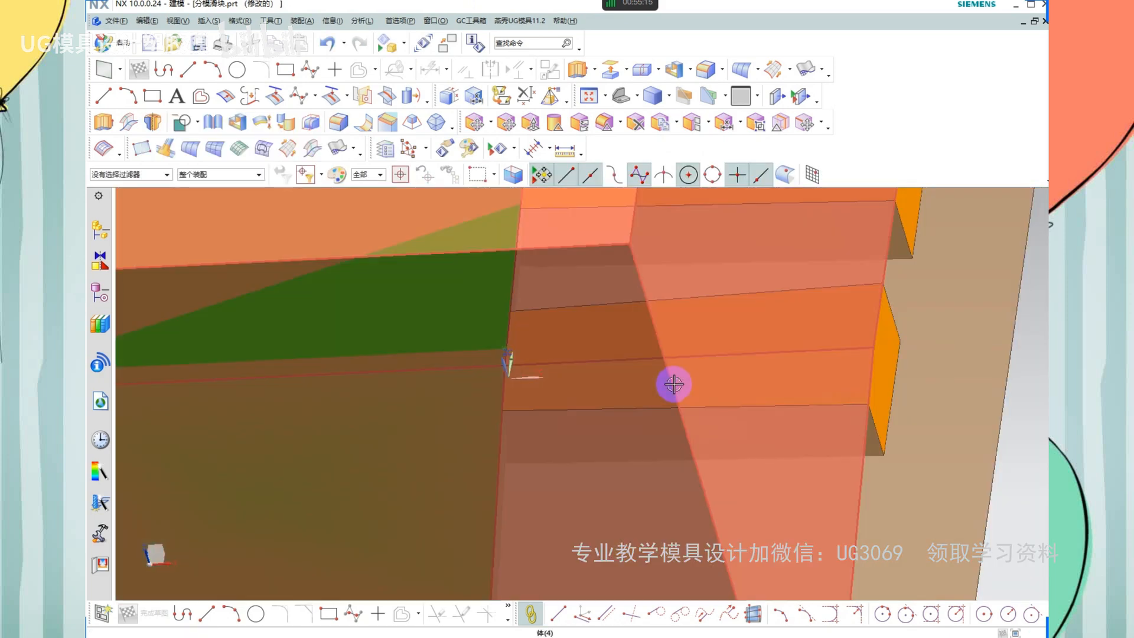
scroll(673, 384, down, 2)
scroll(678, 357, down, 3)
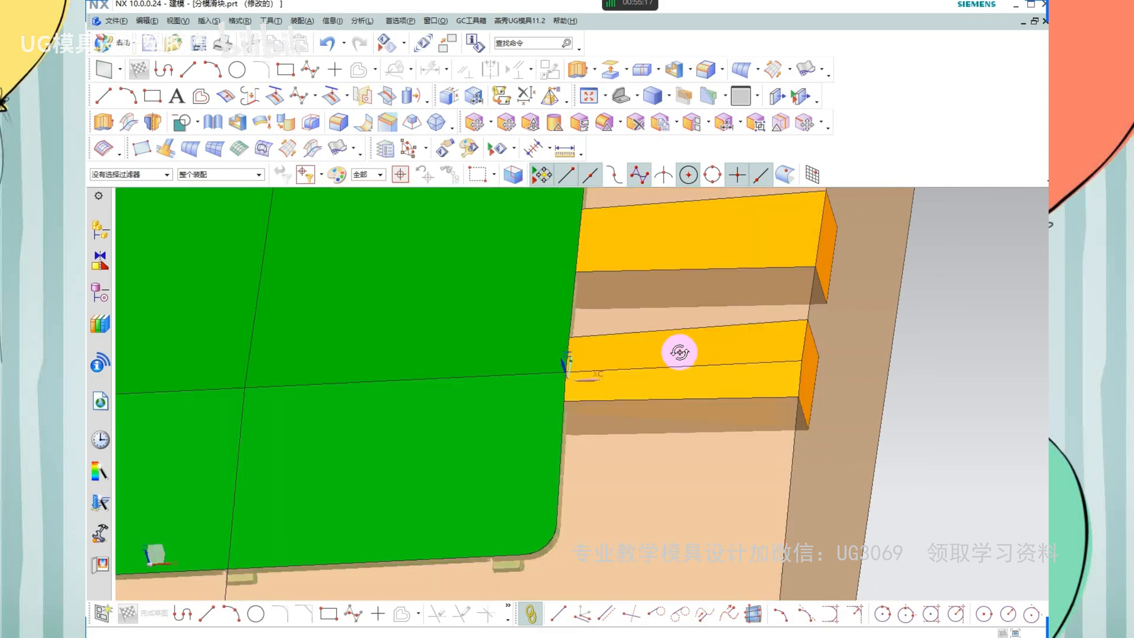
Examine the side profile of the product's curved arm above the lower mould block, following its lower edge from tip to base
middle_drag(679, 352, 774, 356)
scroll(714, 254, down, 4)
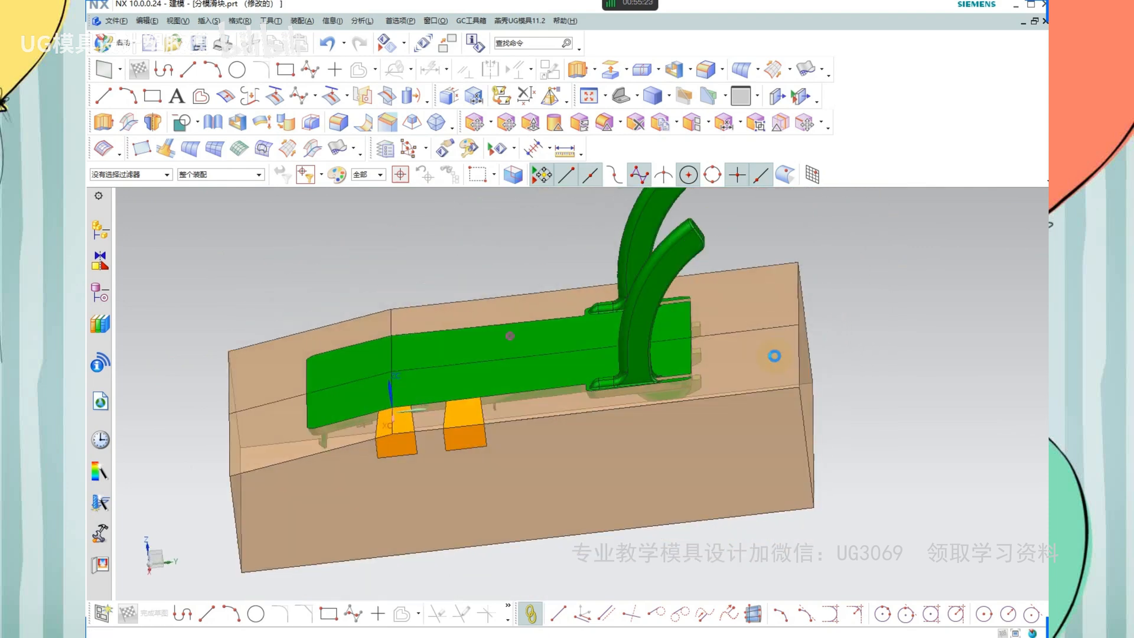
key(F8)
scroll(731, 256, up, 2)
middle_drag(735, 262, 755, 332)
key(F8)
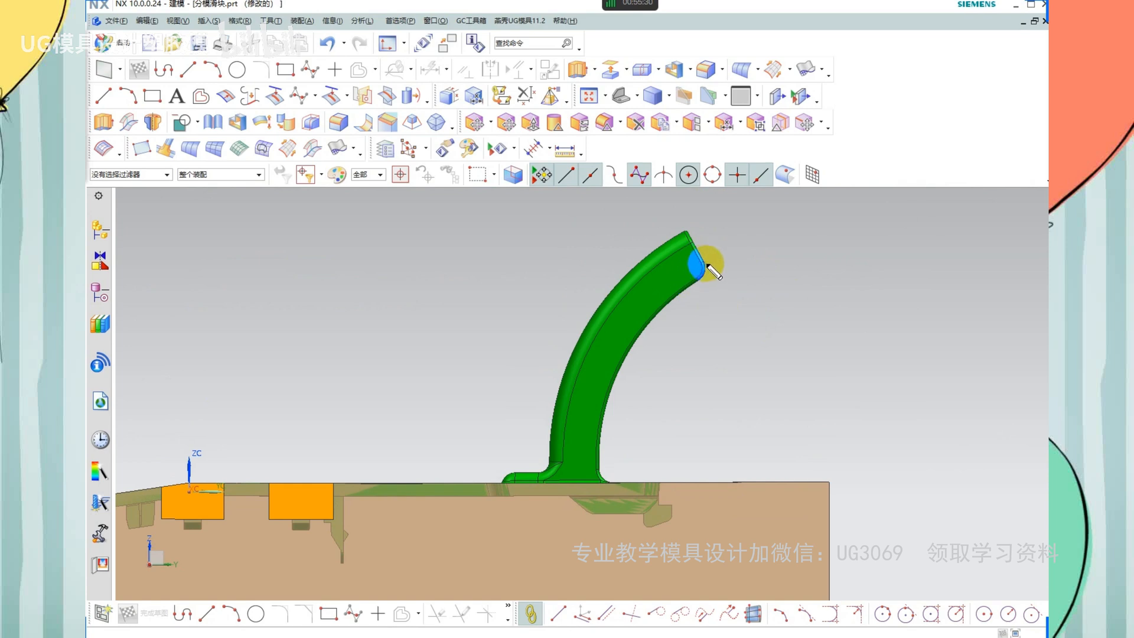
mouse_move(692, 280)
mouse_down()
mouse_move(648, 310)
mouse_move(625, 356)
mouse_move(598, 472)
mouse_up()
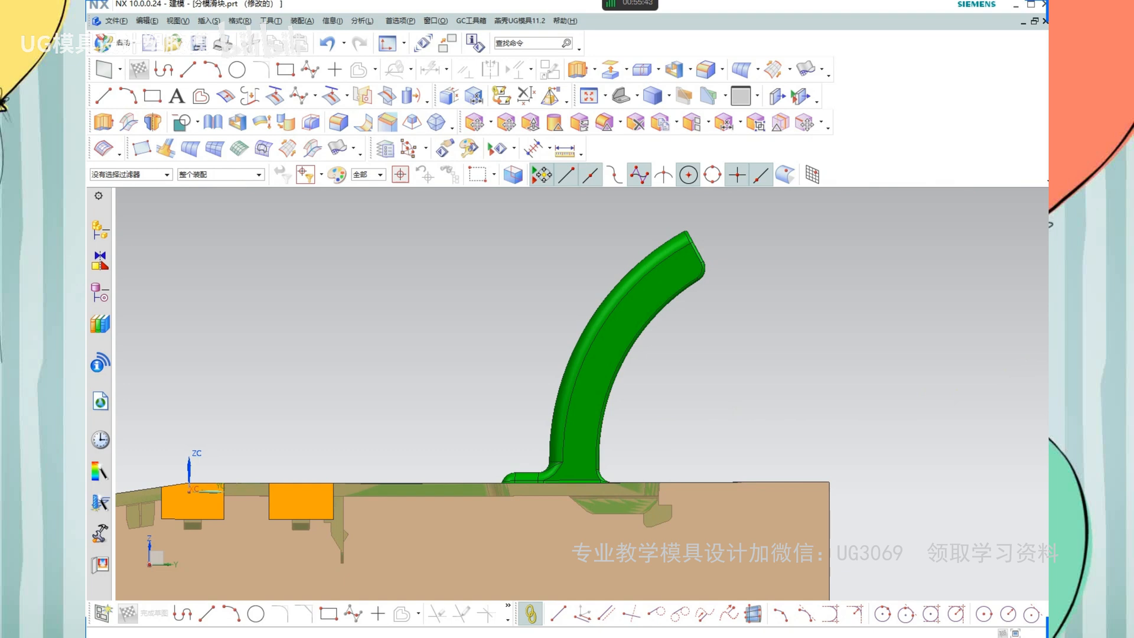
scroll(700, 309, up, 2)
Isolate the green product body by hiding the mould block and the orange slider blocks
click(653, 296)
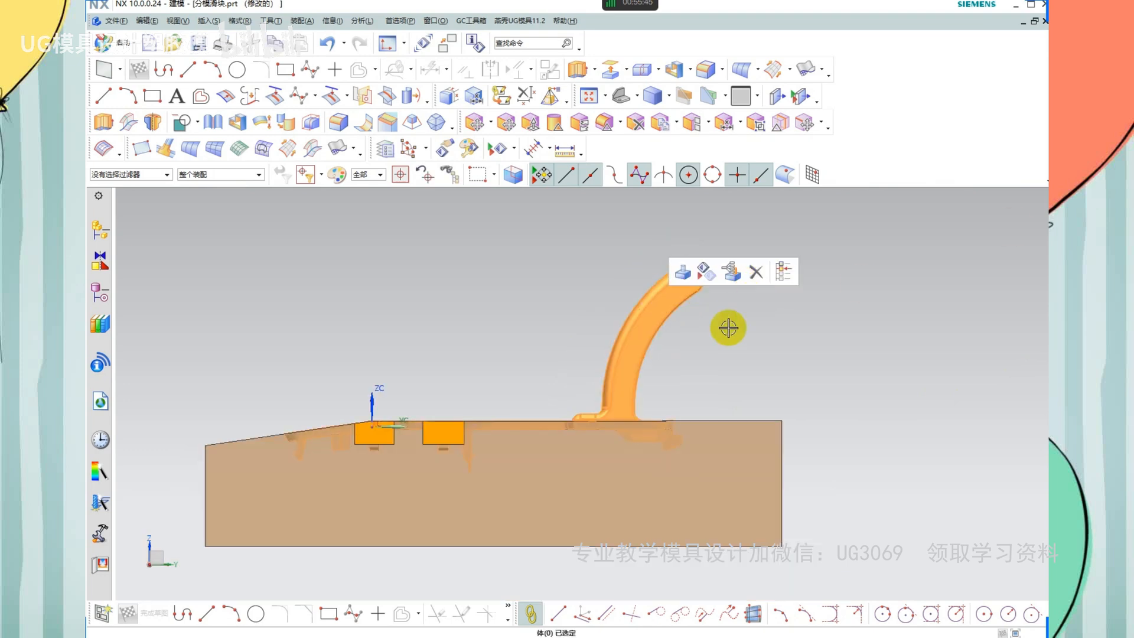
mouse_move(646, 12)
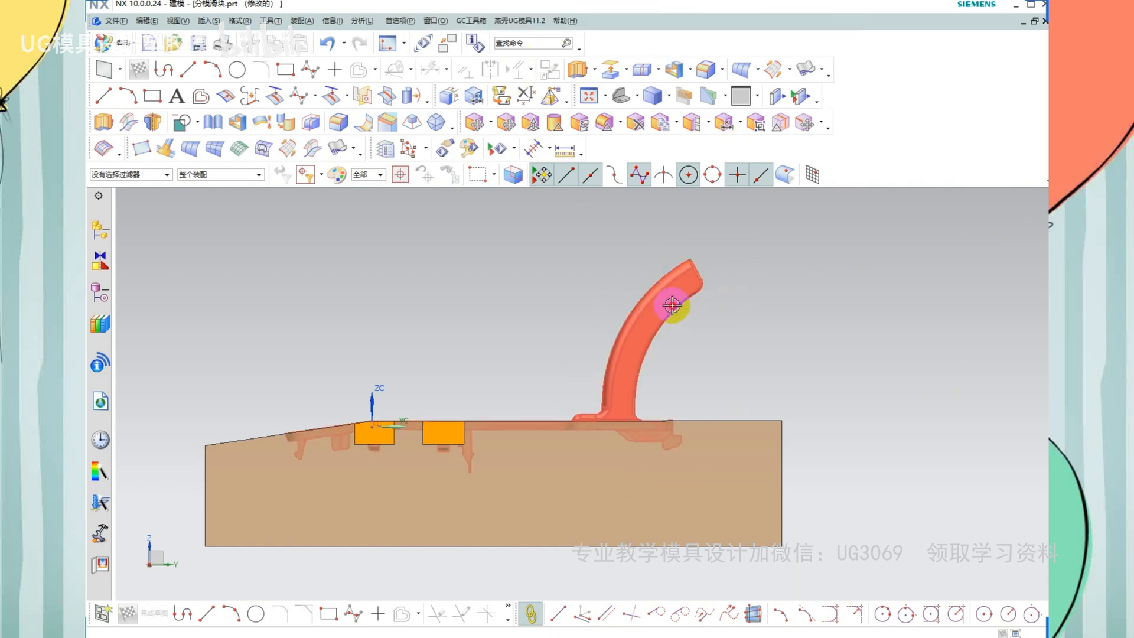
key(ctrl+shift+b)
click(758, 310)
key(ctrl+b)
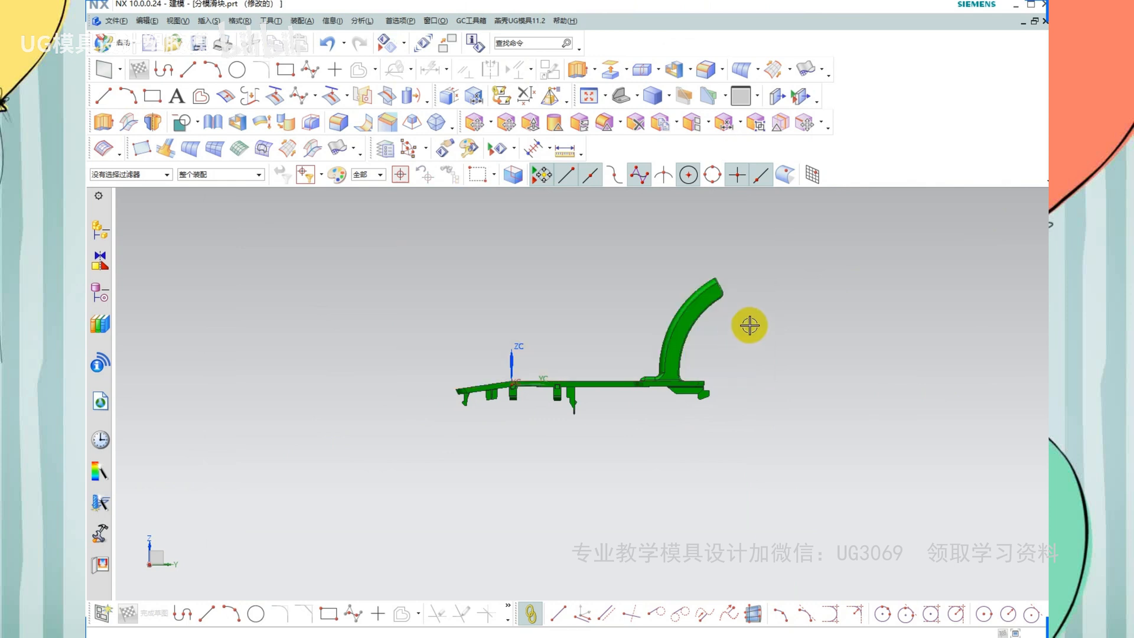
Run a face slope analysis on the green product with the Z axis as the reference vector
middle_drag(749, 325, 715, 328)
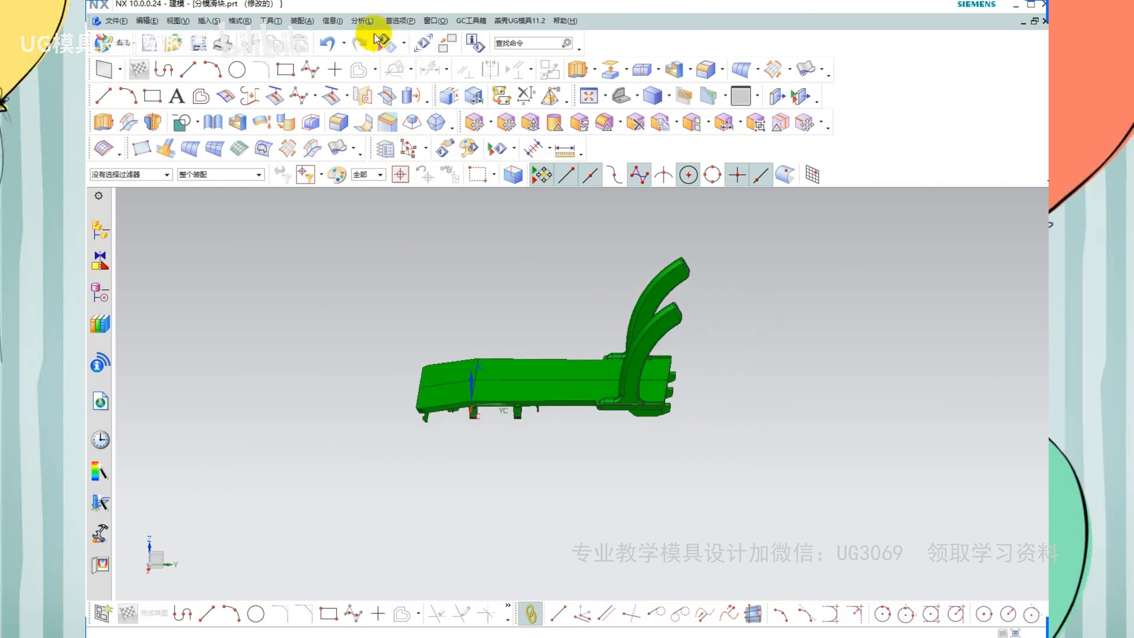
click(362, 20)
scroll(440, 461, down, 2)
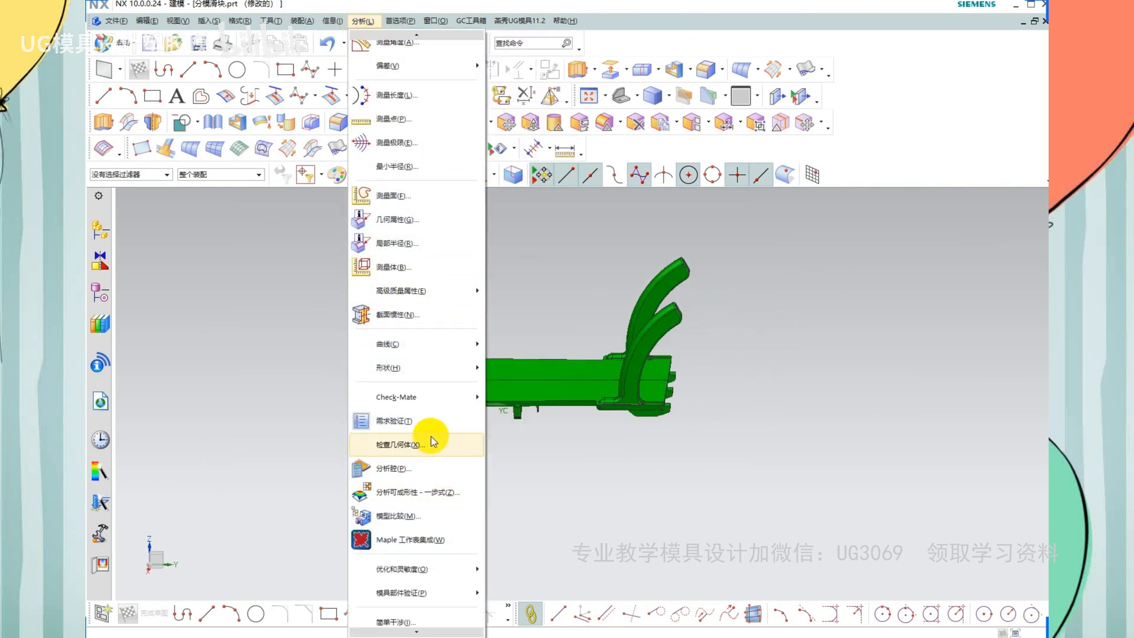
mouse_move(436, 366)
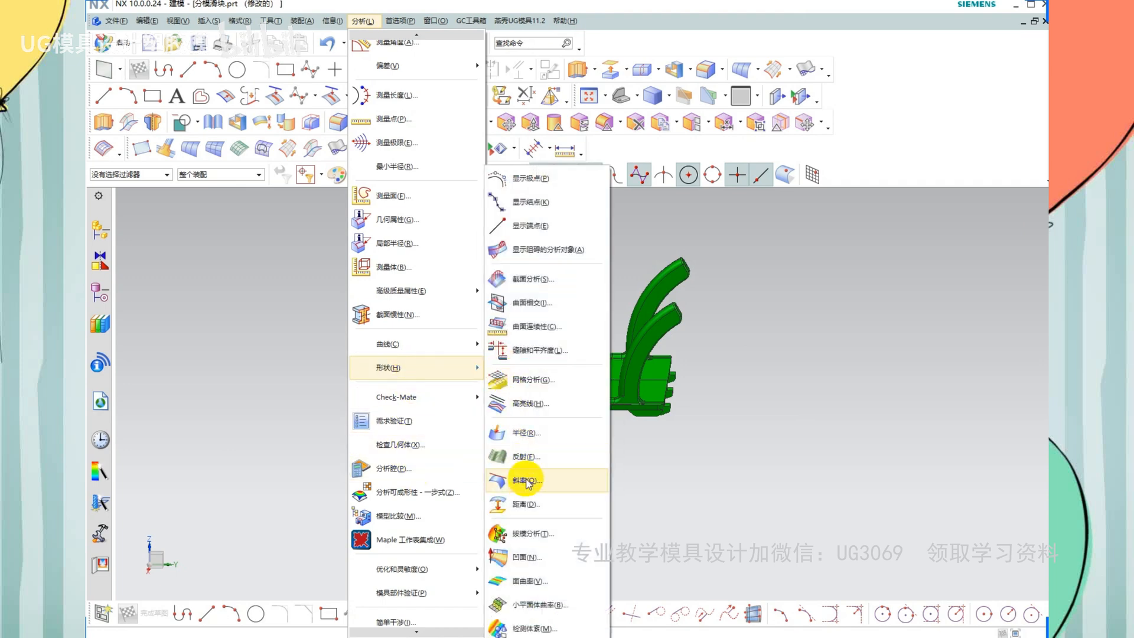
click(587, 473)
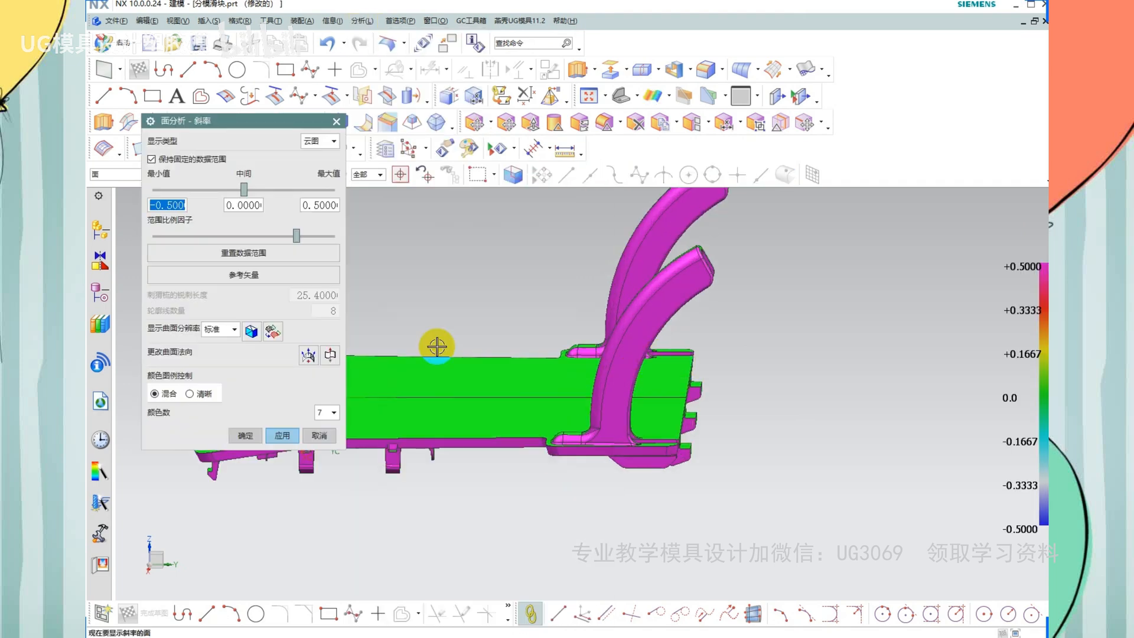
click(307, 273)
scroll(633, 388, down, 2)
click(600, 366)
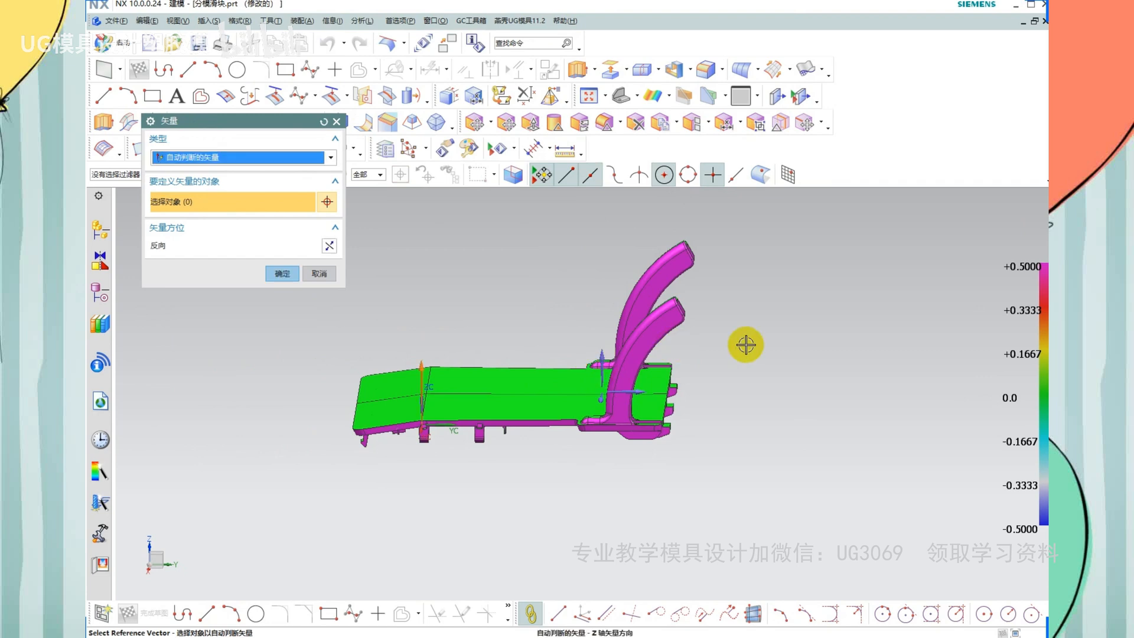
middle_click(745, 344)
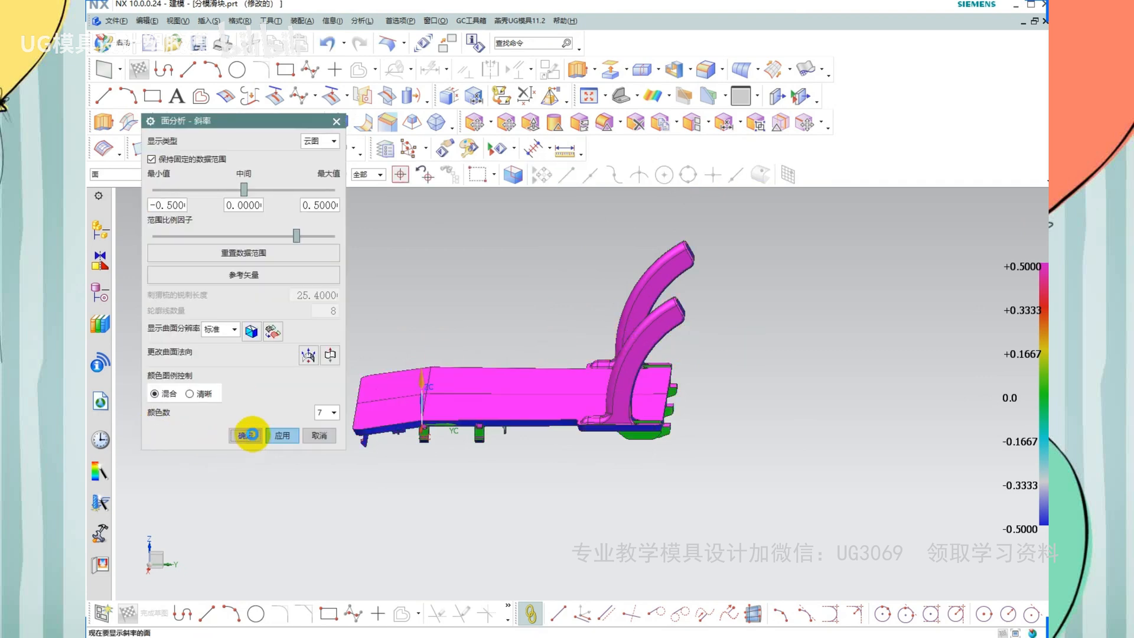
click(251, 435)
Examine the slope colours along the curved arm's lower edge and at its tip against the colour legend
scroll(673, 295, up, 5)
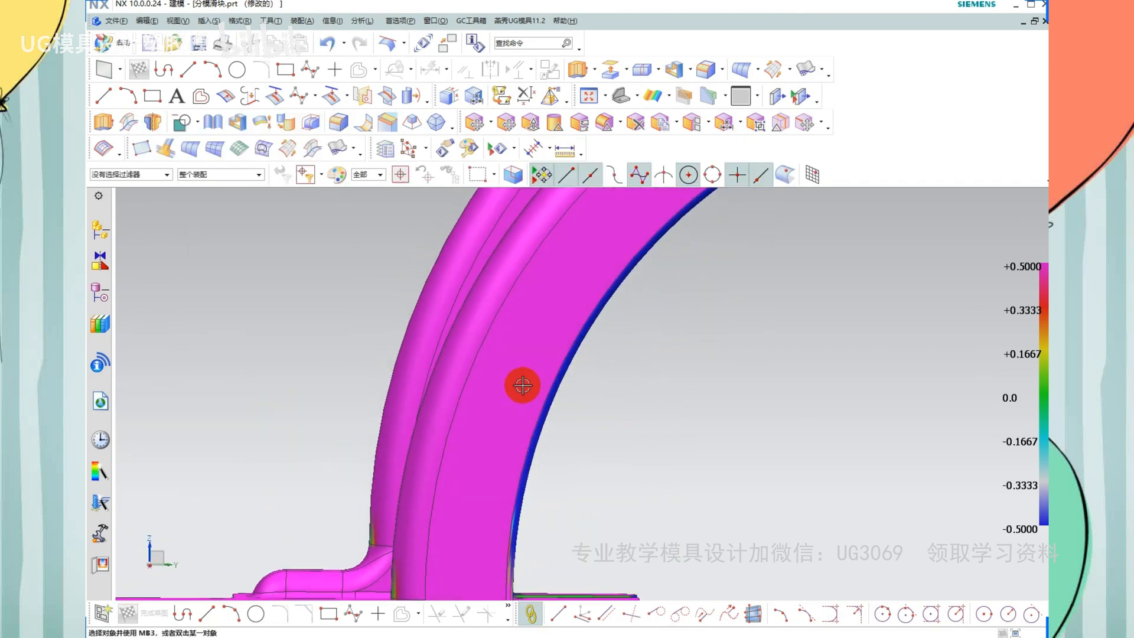
scroll(522, 385, down, 3)
scroll(671, 222, up, 5)
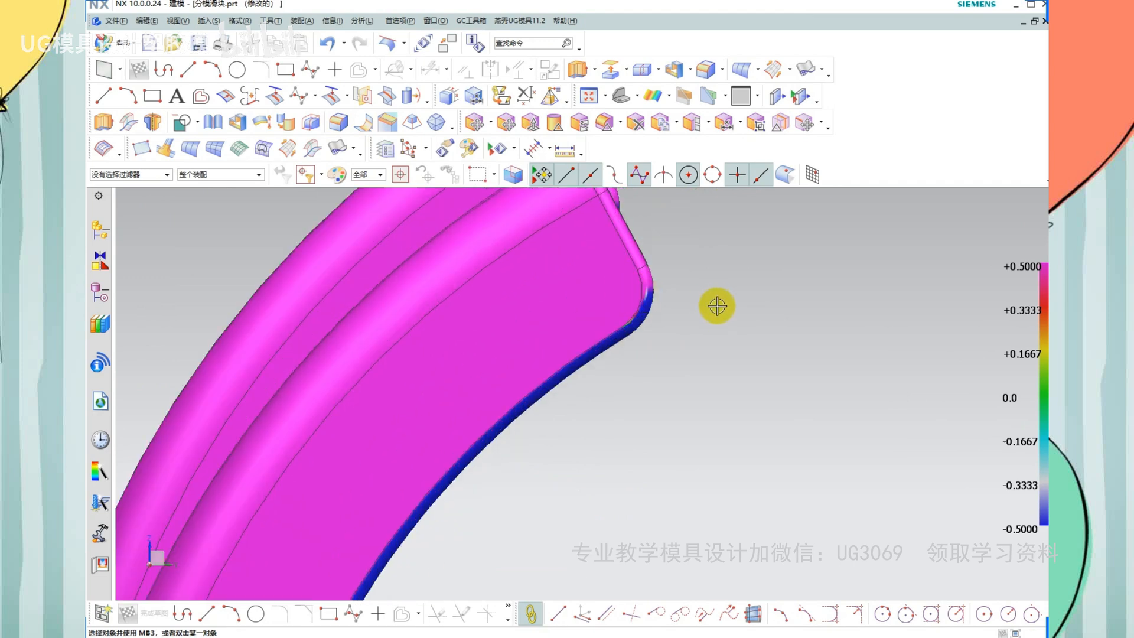
mouse_move(1022, 238)
mouse_down()
mouse_move(983, 278)
mouse_move(1016, 251)
mouse_up()
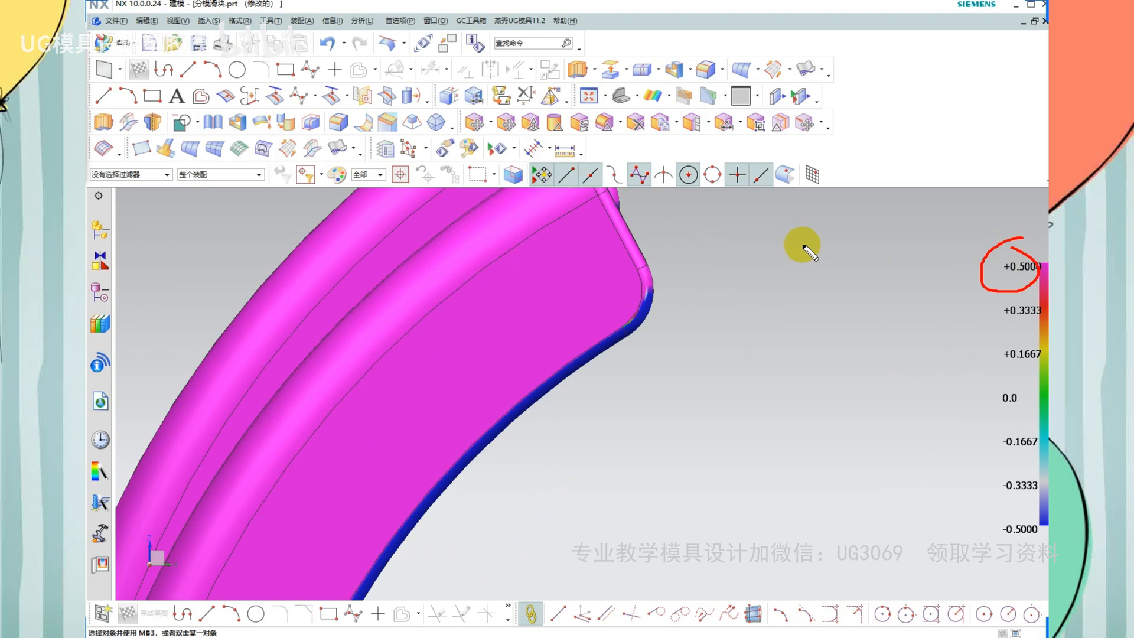
click(644, 291)
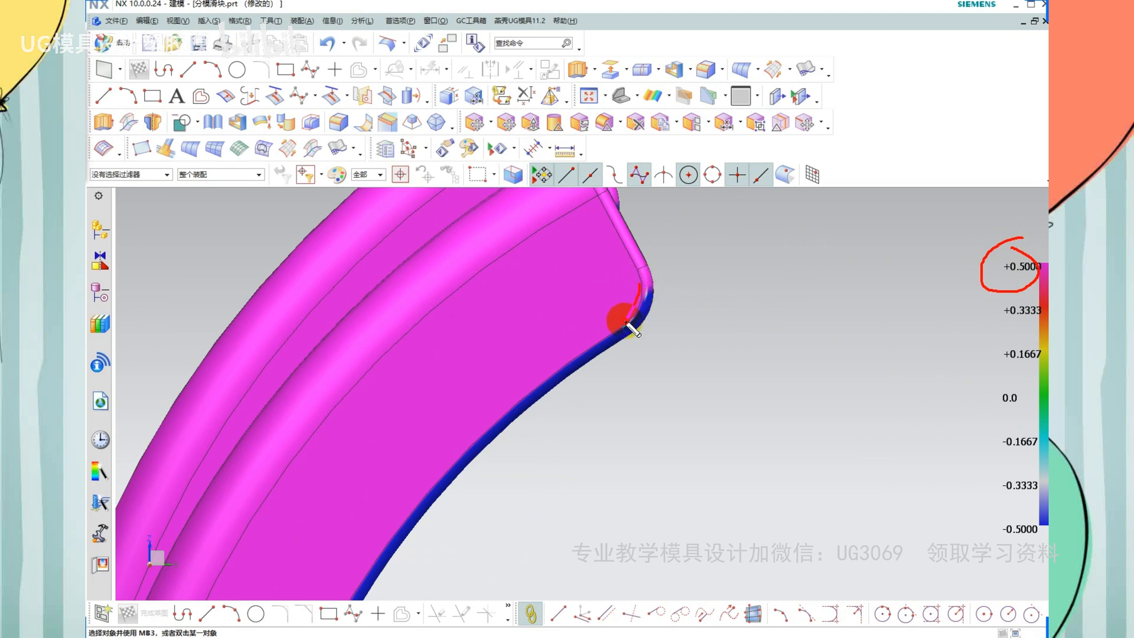
mouse_move(630, 328)
mouse_down()
mouse_move(537, 382)
mouse_move(496, 443)
mouse_move(437, 498)
mouse_move(414, 500)
mouse_up()
click(644, 283)
key(Escape)
mouse_move(722, 299)
middle_down()
mouse_move(719, 307)
mouse_move(722, 257)
middle_up()
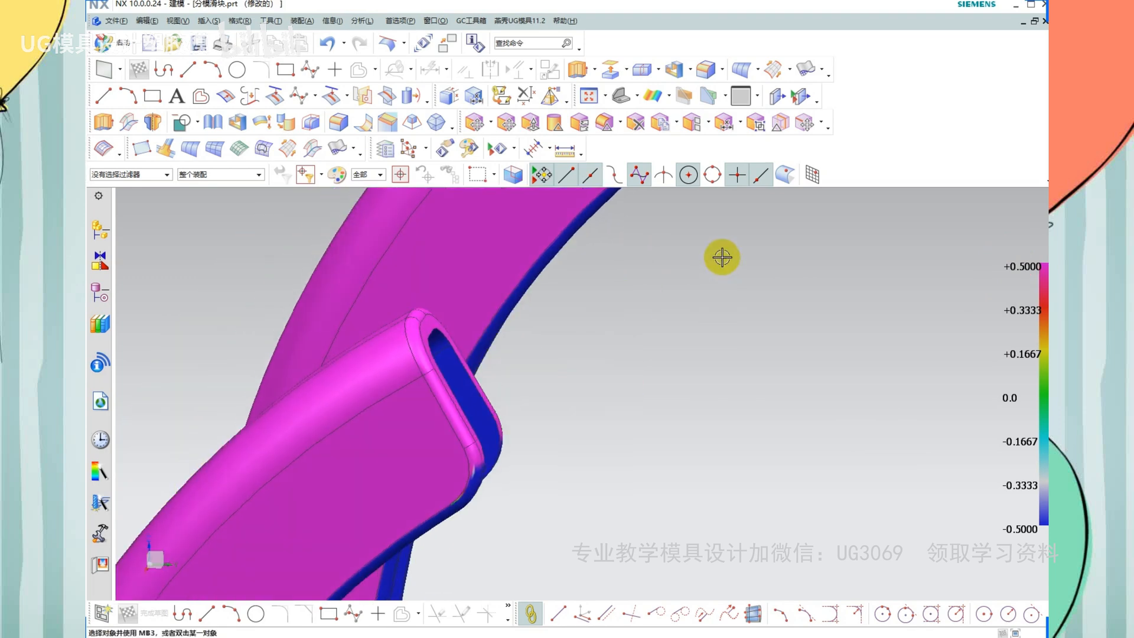
Examine the draft-analysis colours at the lower rounded corner of the curved arm's open end
scroll(577, 448, up, 5)
click(512, 385)
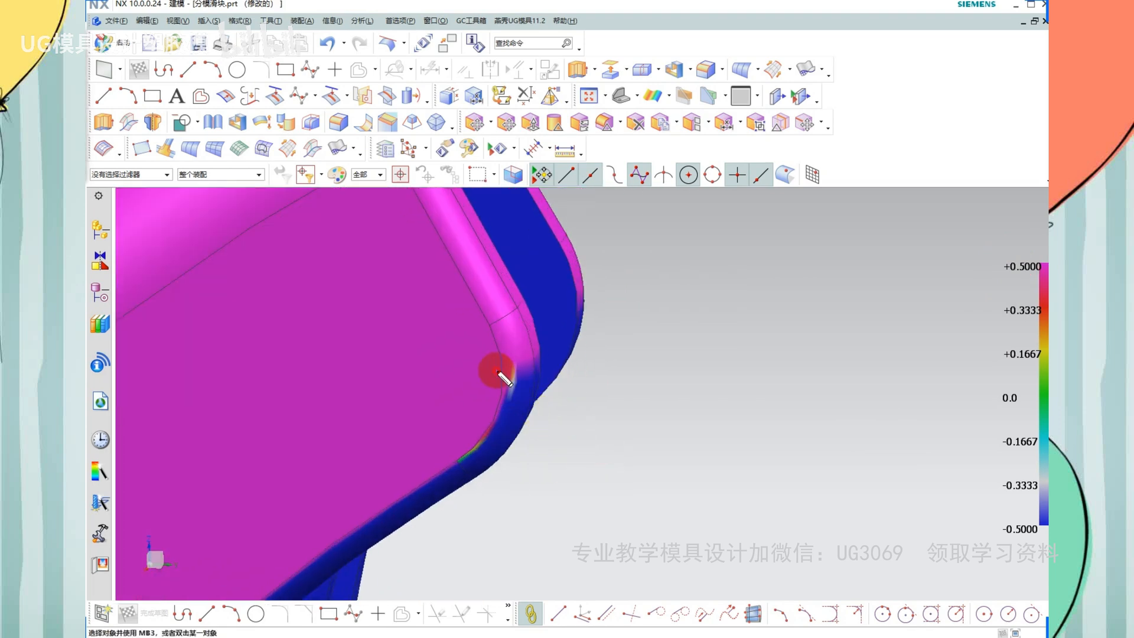
drag(496, 371, 545, 359)
key(Escape)
scroll(524, 362, up, 1)
key(ctrl+2)
key(Escape)
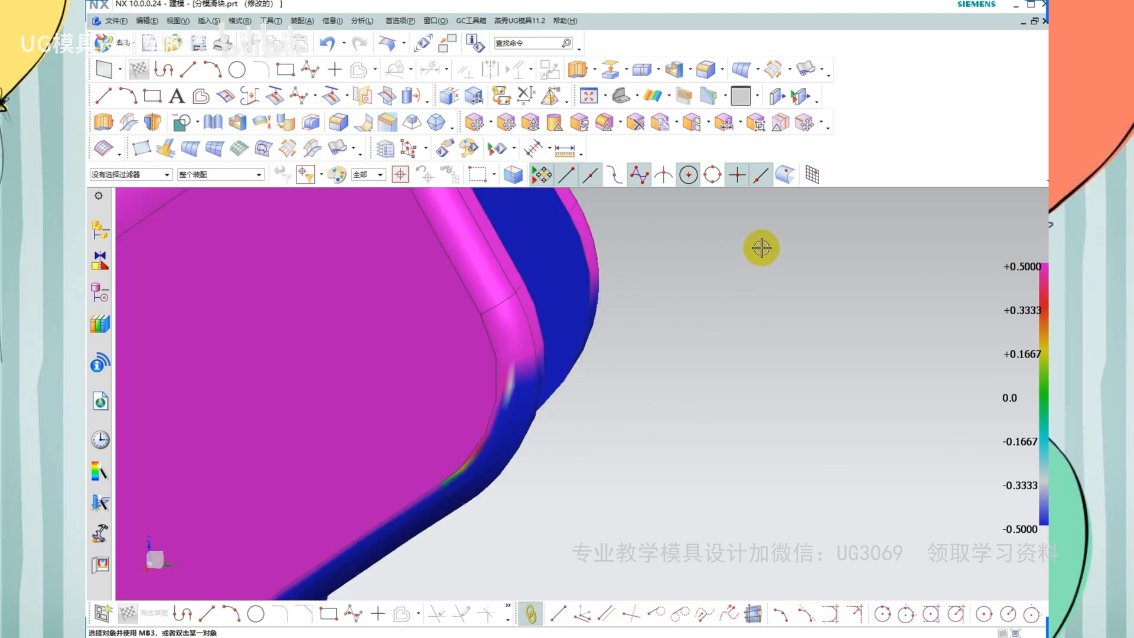
Switch the model to the shaded-with-edges display and examine the corner at the curved arm's open end
scroll(760, 249, down, 5)
middle_drag(742, 309, 734, 312)
right_drag(734, 311, 738, 289)
scroll(680, 280, up, 3)
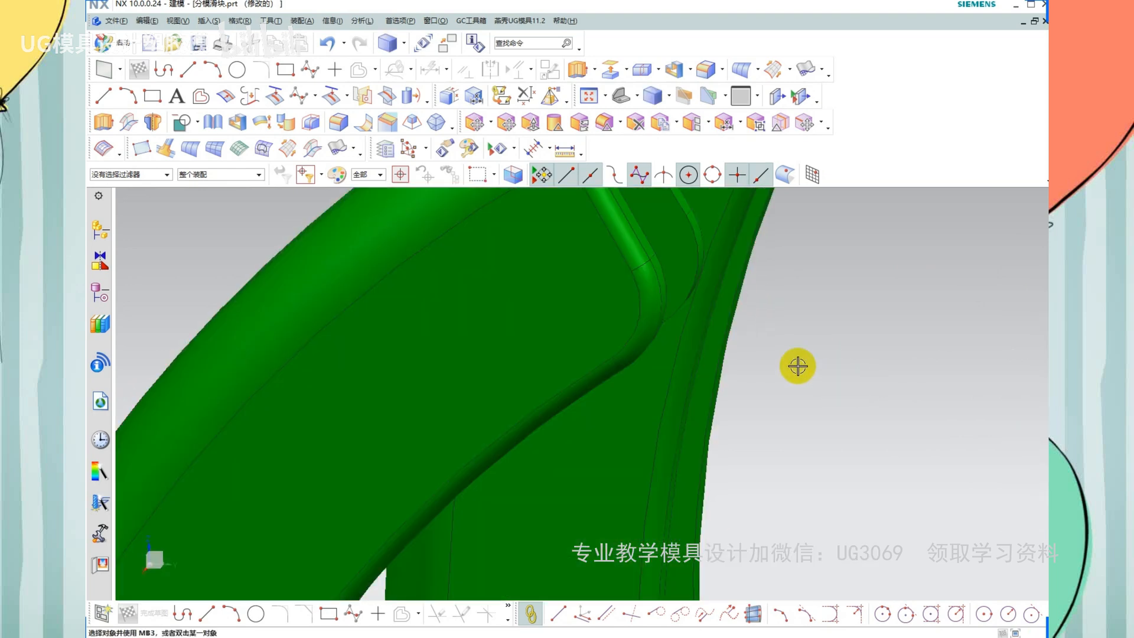
scroll(749, 314, down, 4)
scroll(767, 327, up, 1)
drag(685, 307, 708, 303)
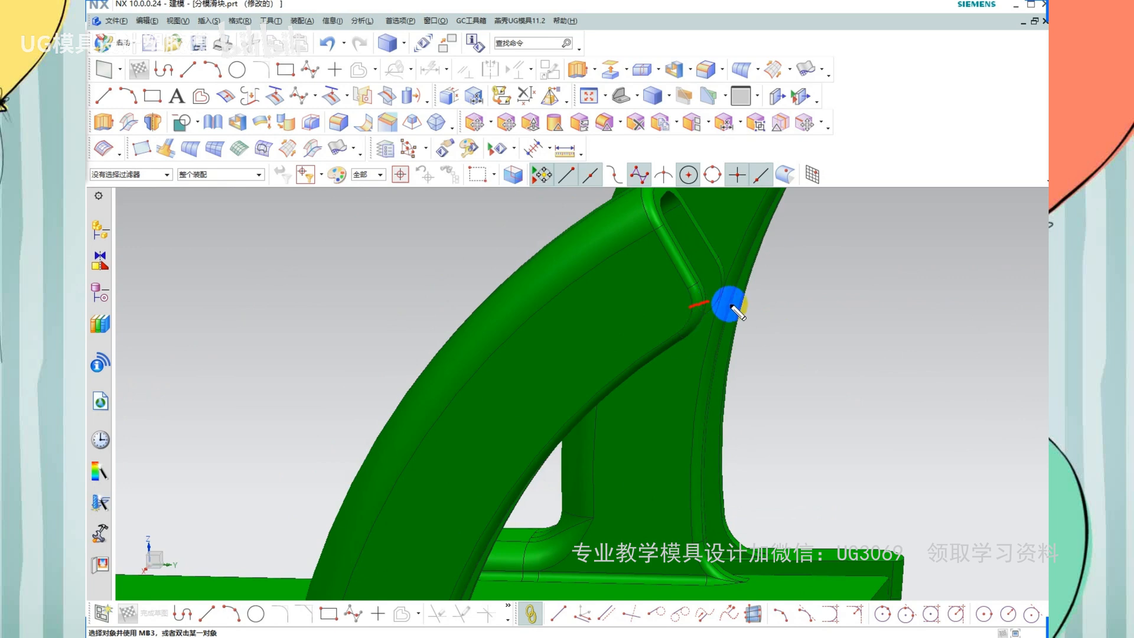
Reapply the shaded-with-edges display and examine the side edge running down to the arm's base on the plate
right_click(778, 333)
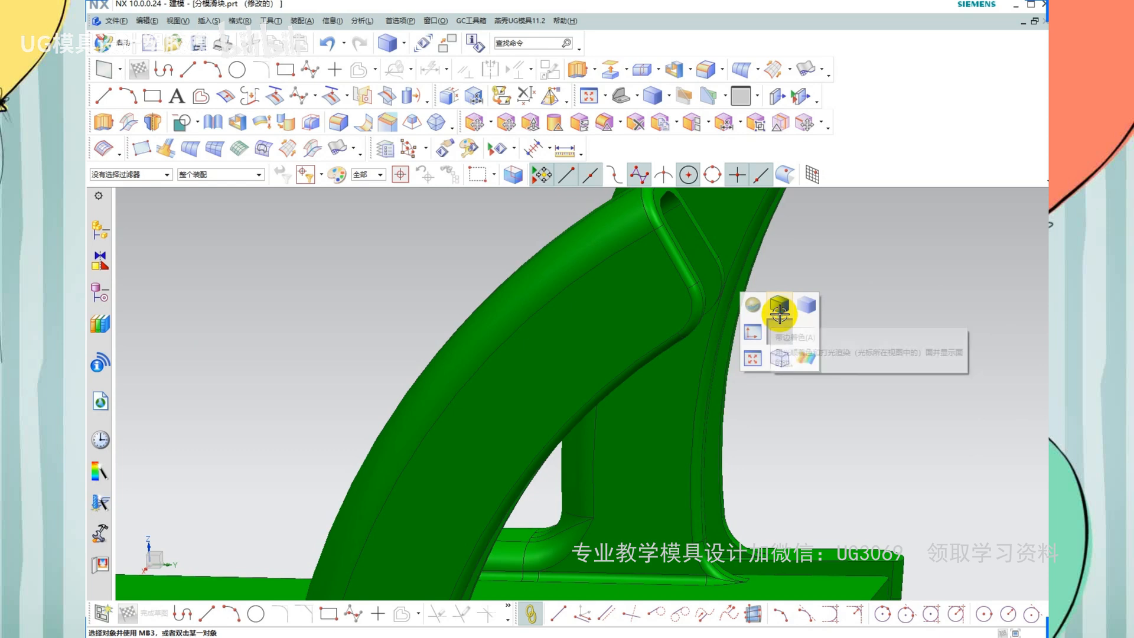
click(780, 315)
right_click(779, 314)
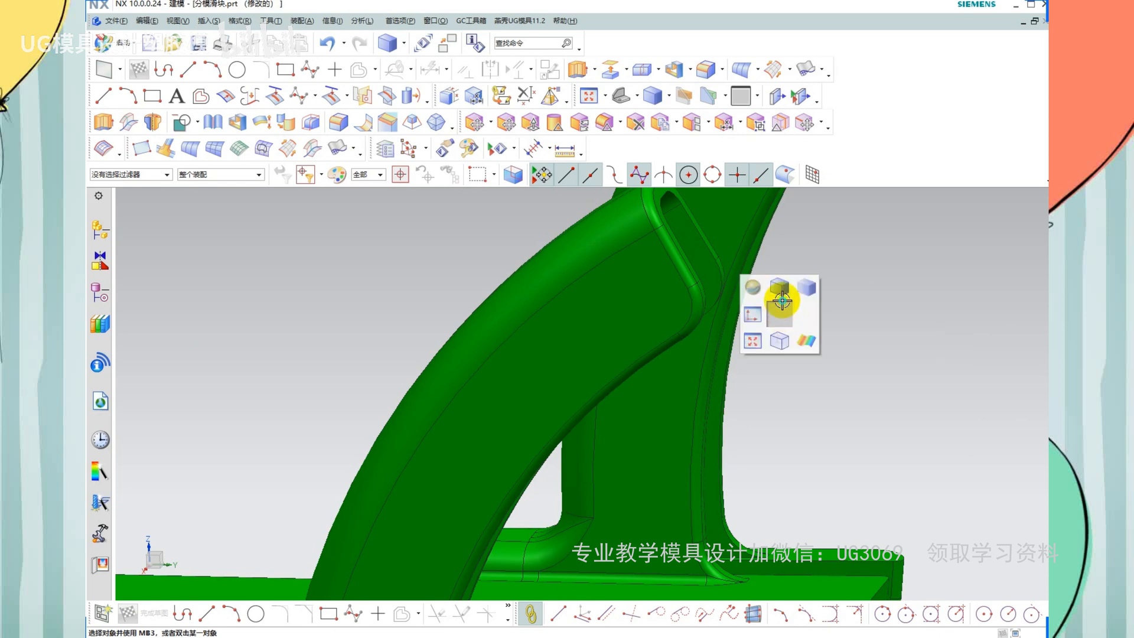
click(781, 290)
middle_drag(653, 264, 489, 456)
scroll(489, 455, up, 4)
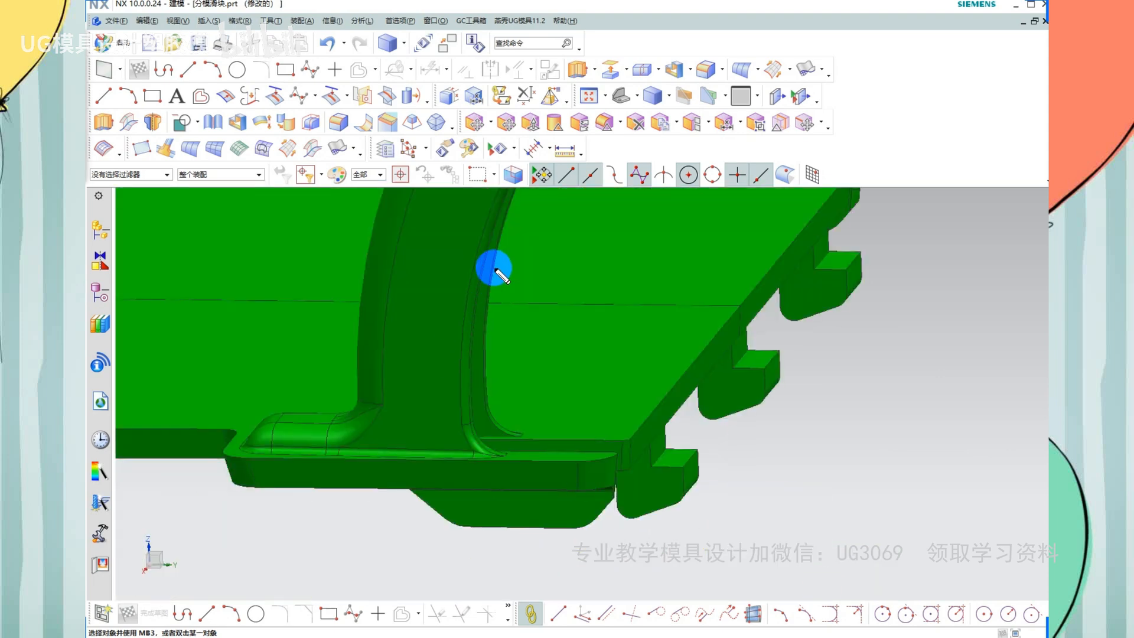
mouse_move(489, 213)
mouse_down()
mouse_move(463, 309)
mouse_move(461, 440)
mouse_up()
Switch to the face analysis display and examine the draft colours along the arm, from its base to its open end
right_click(762, 548)
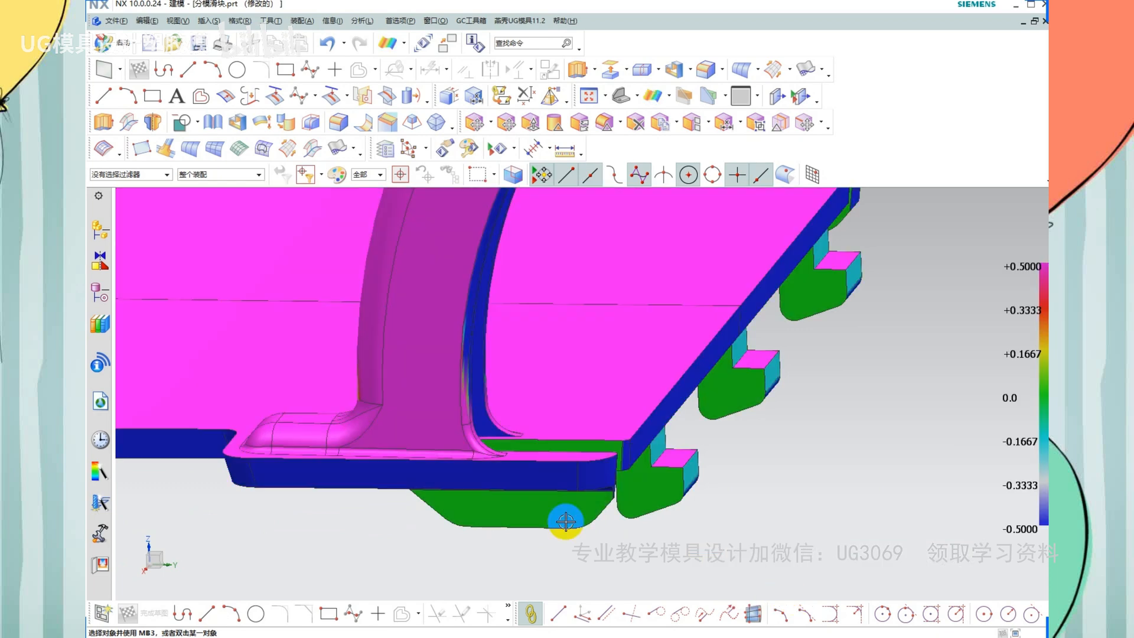
scroll(450, 359, up, 2)
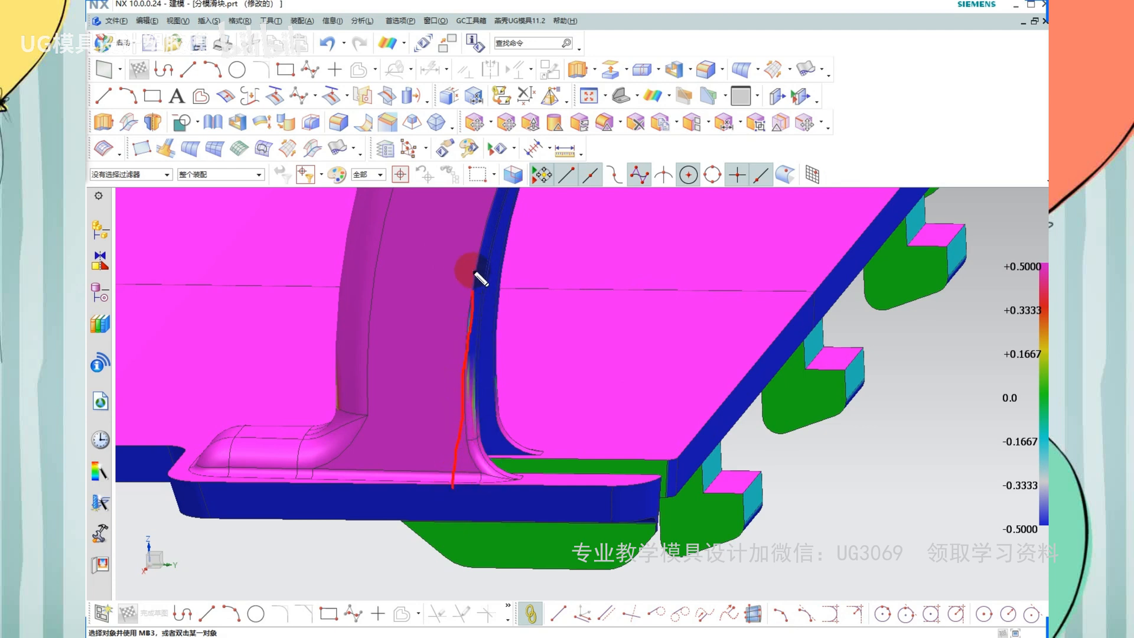
middle_drag(518, 239, 615, 330)
scroll(607, 324, up, 3)
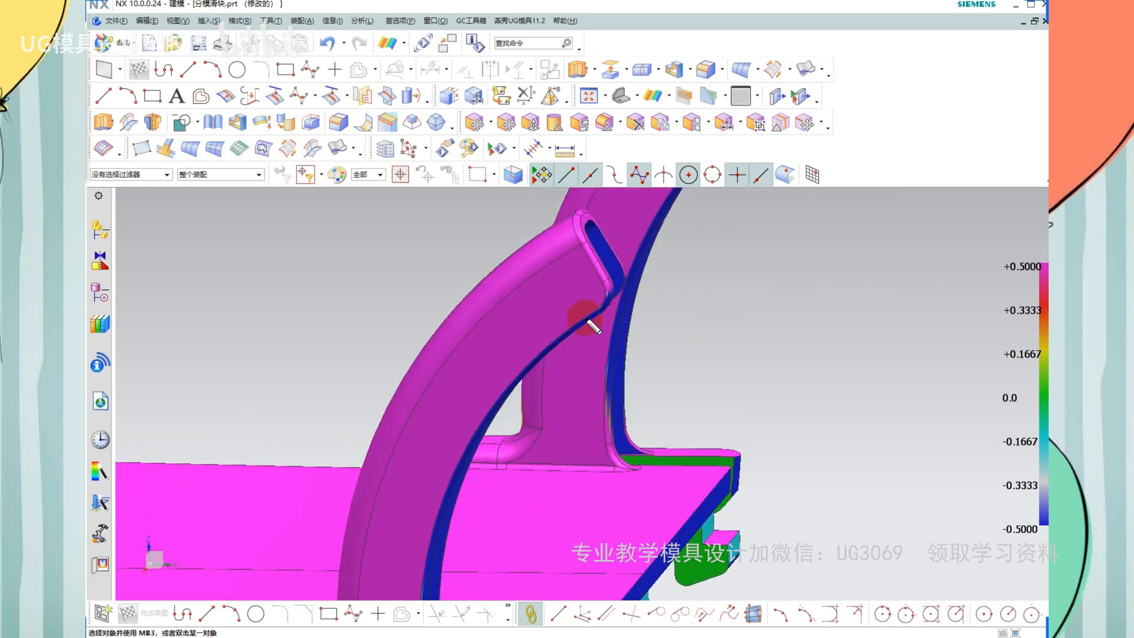
scroll(645, 316, up, 2)
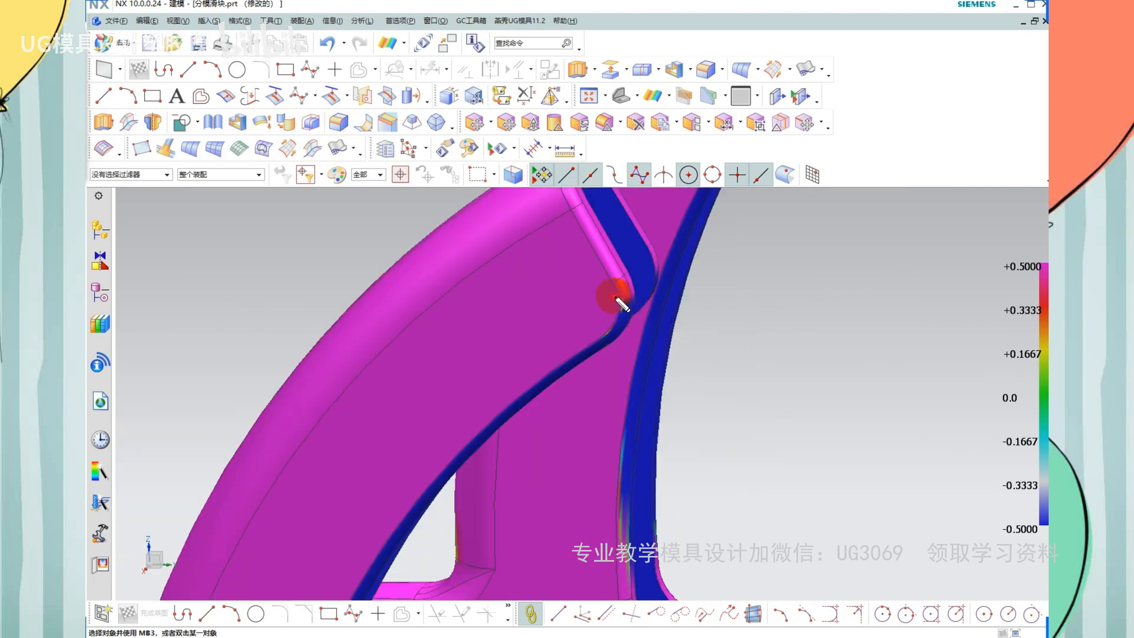
scroll(717, 305, down, 3)
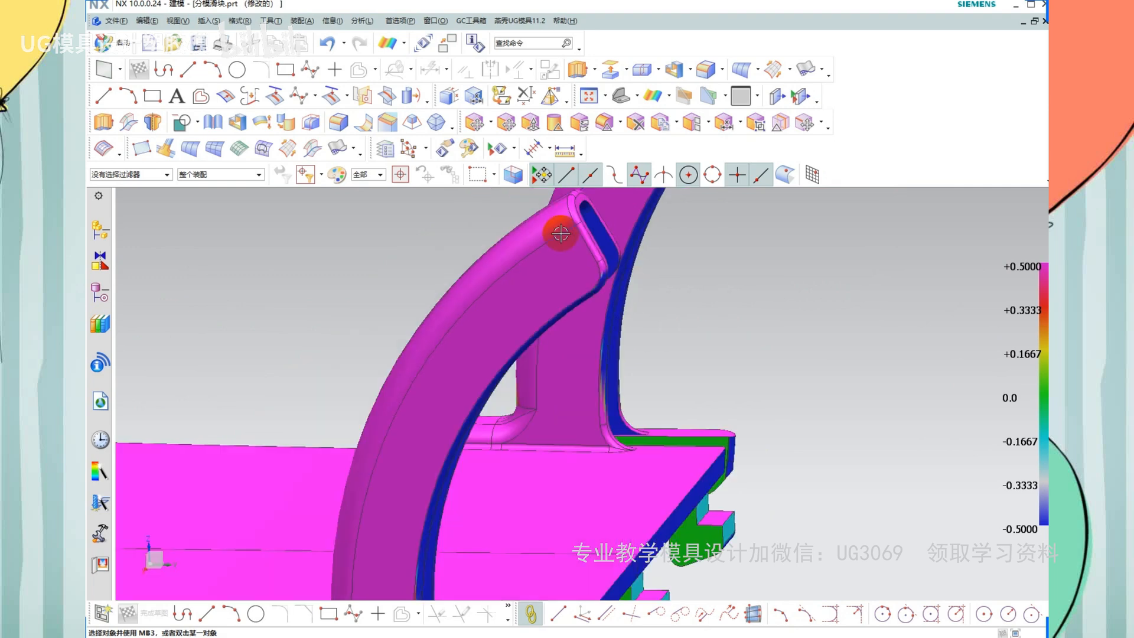
middle_drag(559, 233, 628, 318)
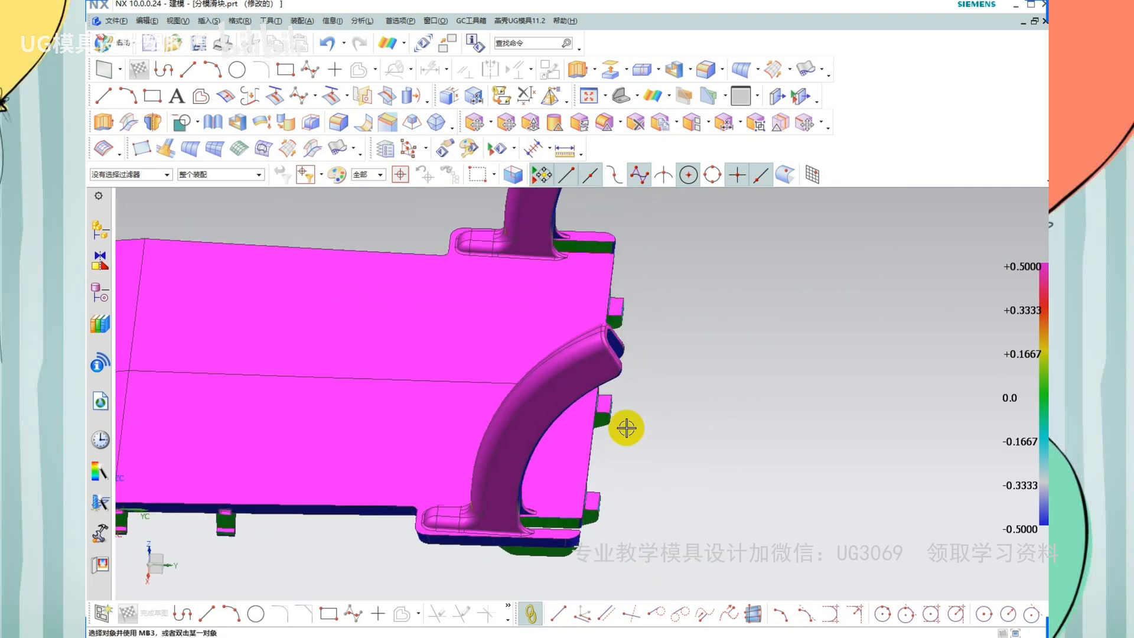
scroll(673, 337, up, 2)
Return to the shaded-with-edges display and examine both rounded corners of the arm's open end
right_click(674, 335)
click(672, 316)
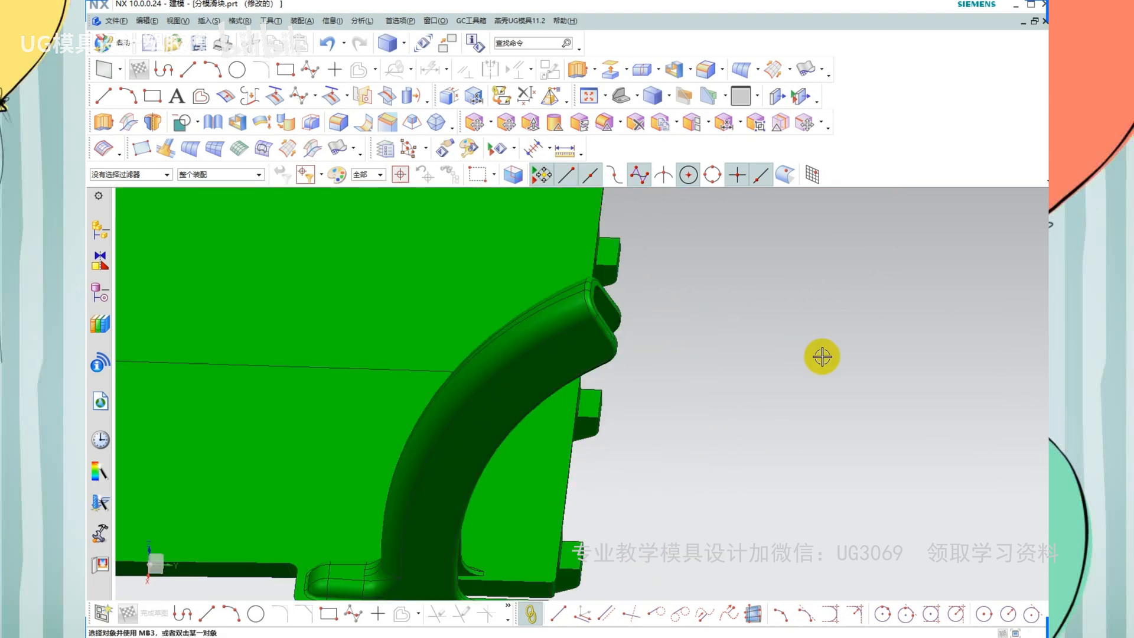
scroll(752, 387, down, 5)
middle_drag(687, 310, 585, 258)
scroll(637, 283, up, 5)
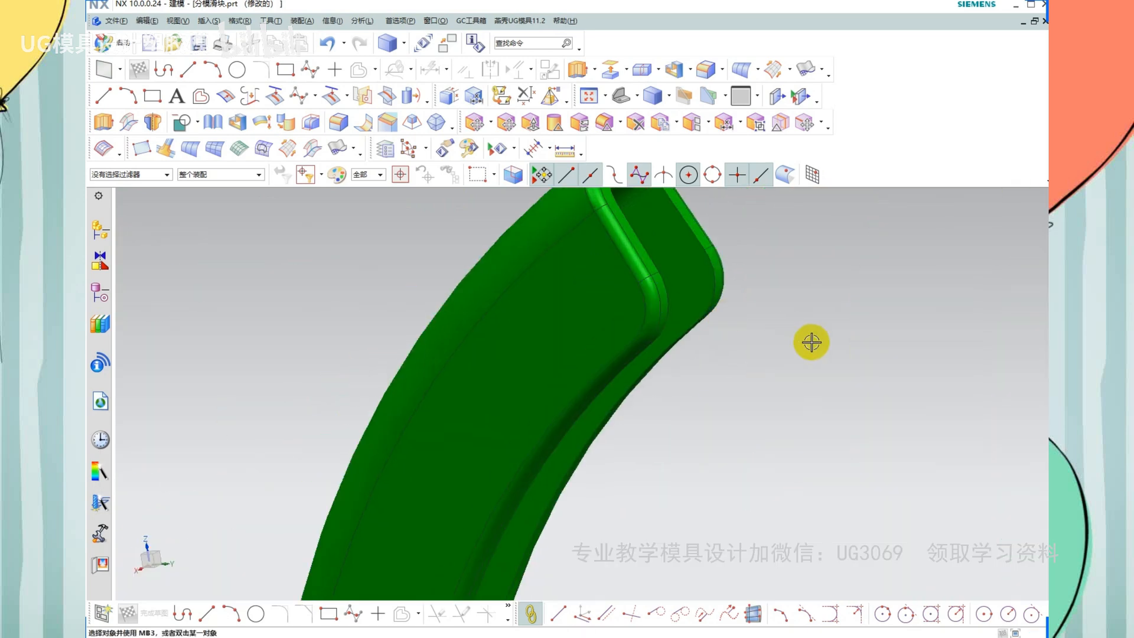
drag(661, 295, 632, 299)
drag(700, 282, 756, 275)
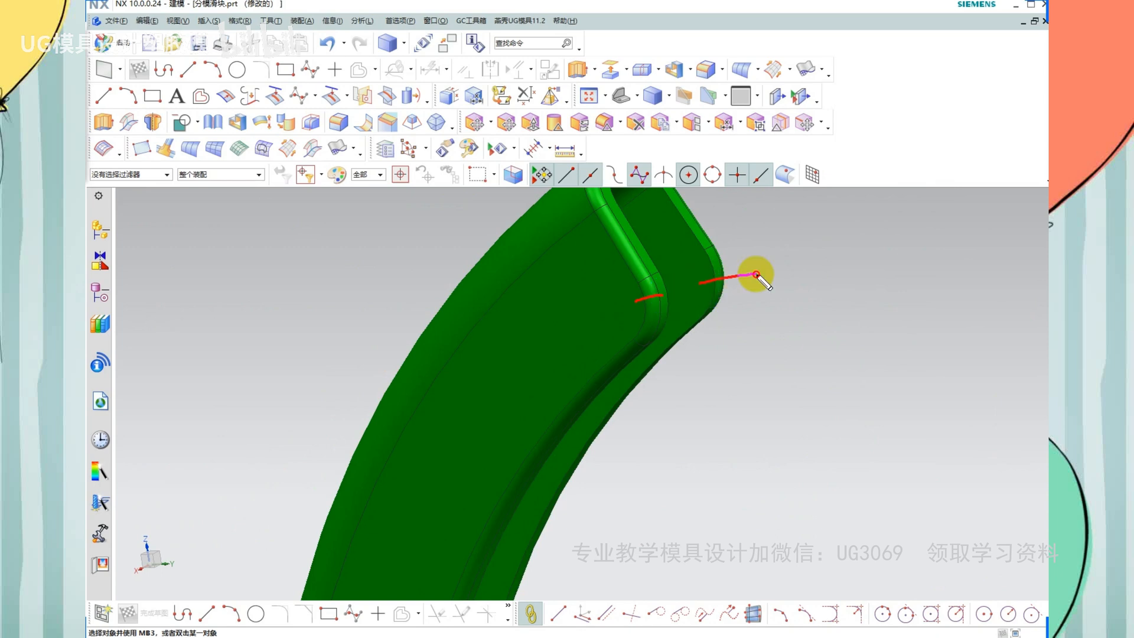
Set up an isocline curve extraction along the Z axis with a single angle of 0 degrees
click(416, 102)
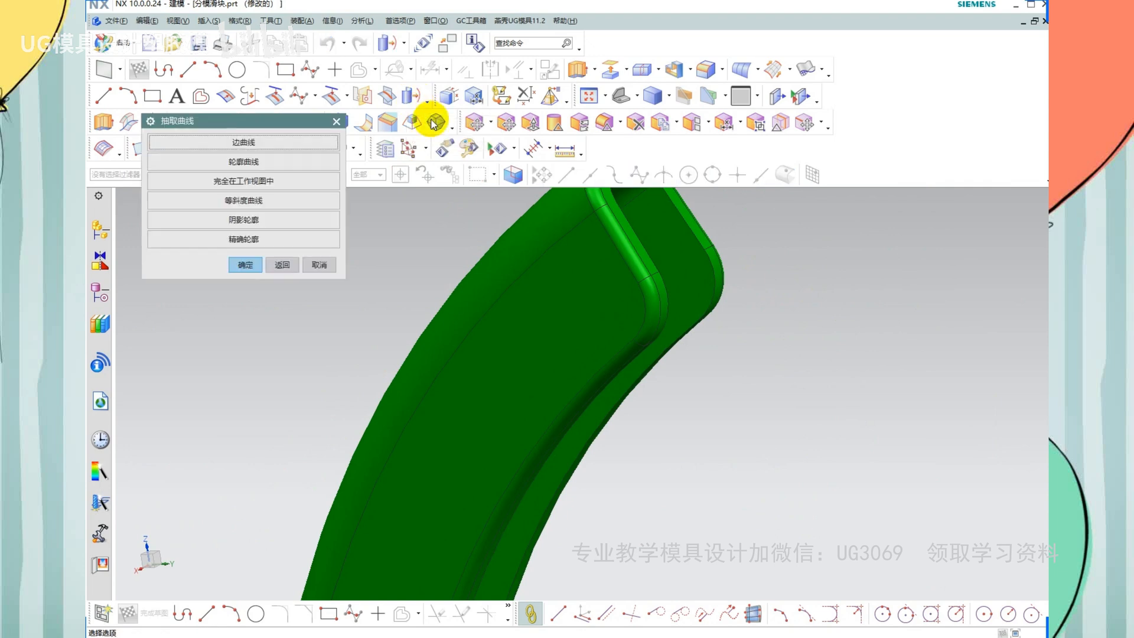
click(257, 202)
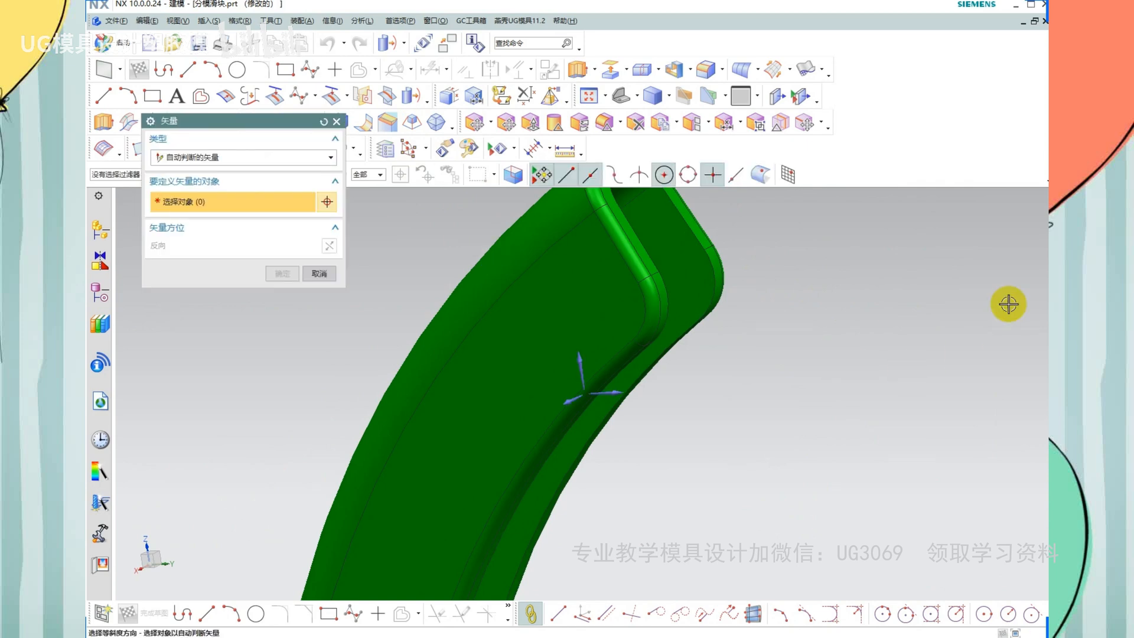
click(585, 367)
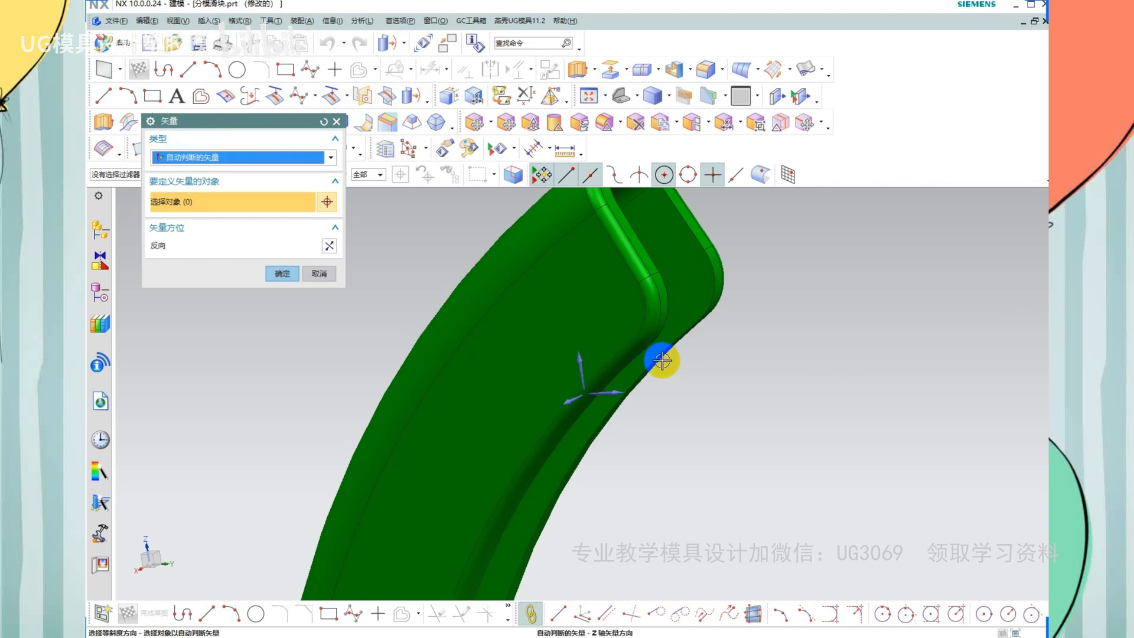
click(282, 273)
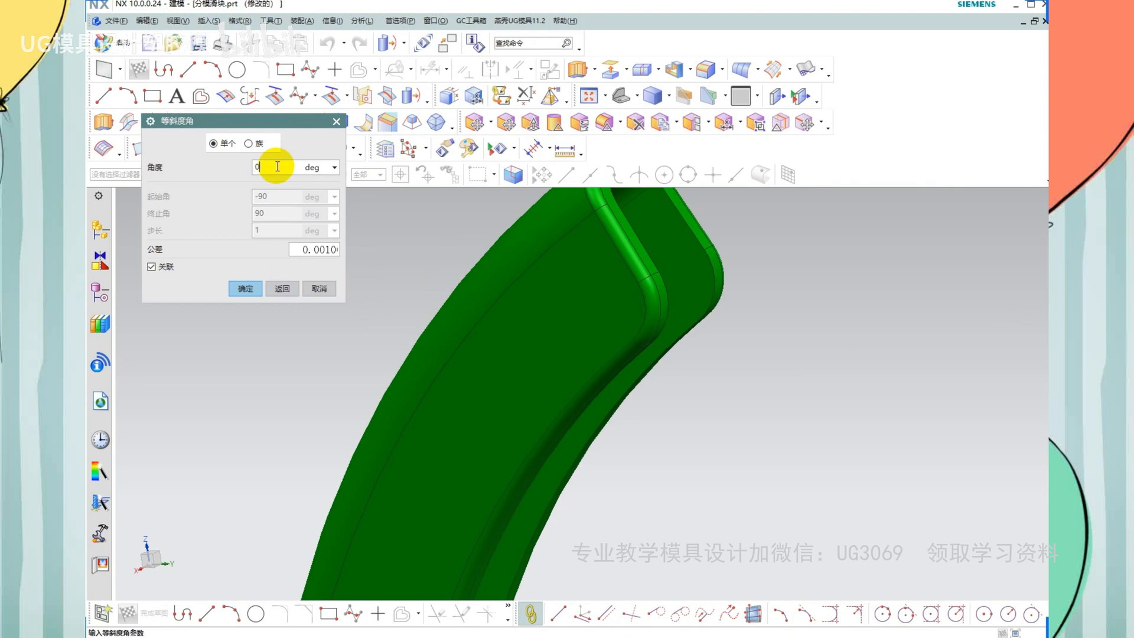
click(245, 288)
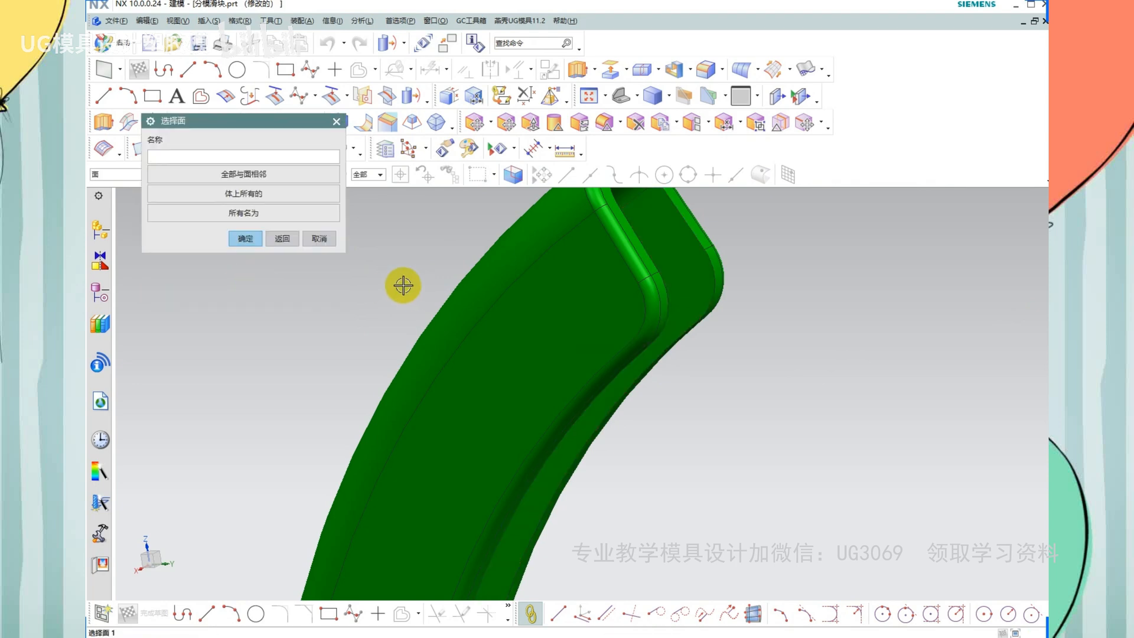
Extract the isocline curves from the rounded corner faces on both sides of the arm's open end
scroll(615, 329, down, 2)
scroll(590, 246, up, 3)
click(638, 274)
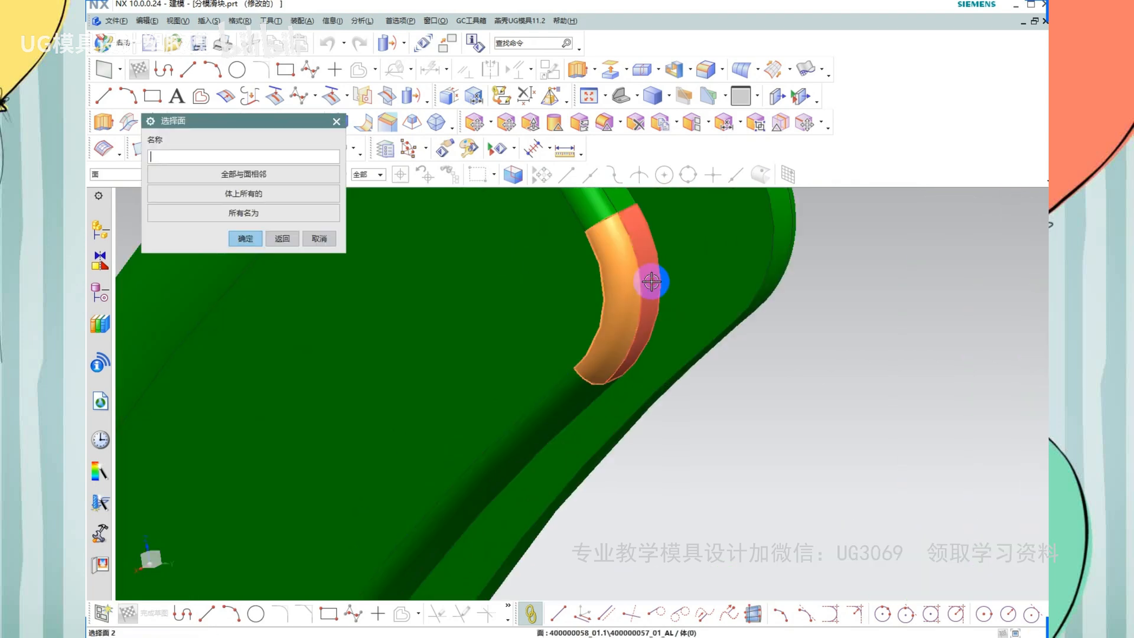
scroll(700, 289, down, 1)
scroll(815, 311, up, 3)
scroll(886, 277, down, 8)
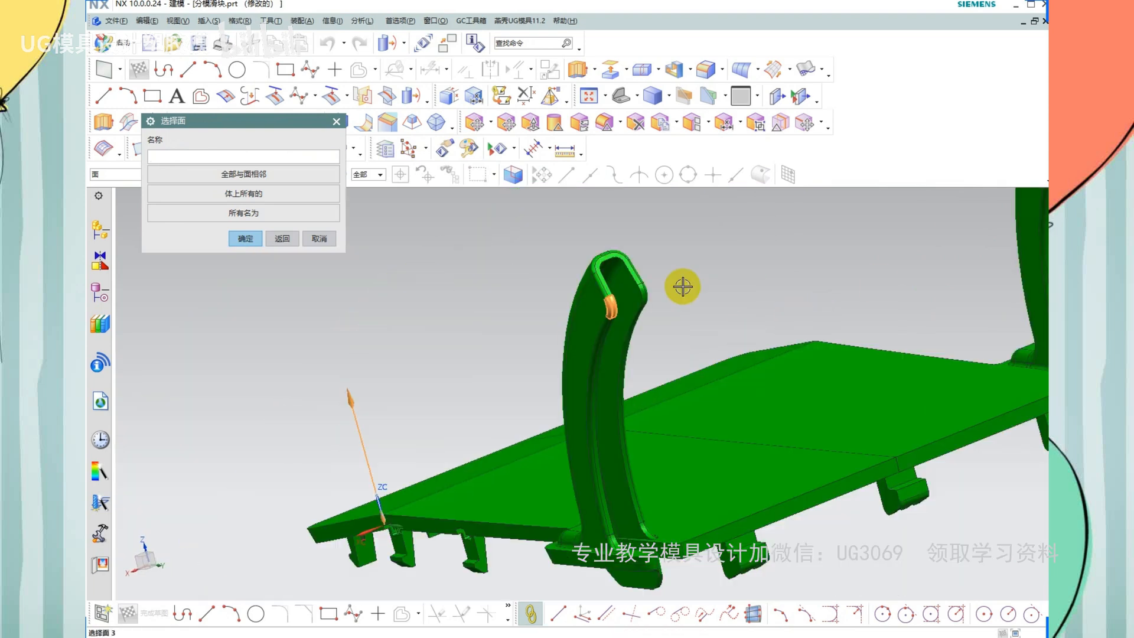
scroll(680, 286, up, 6)
scroll(622, 299, down, 2)
scroll(648, 299, up, 2)
scroll(719, 293, down, 2)
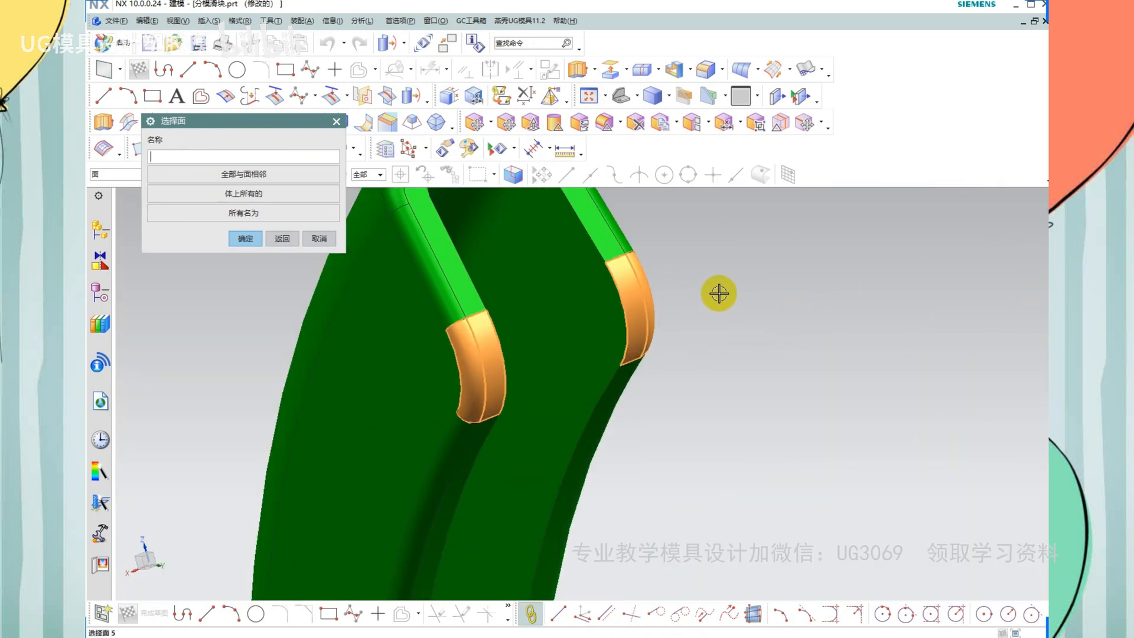
middle_click(584, 393)
scroll(449, 390, up, 2)
middle_click(501, 360)
scroll(727, 395, up, 2)
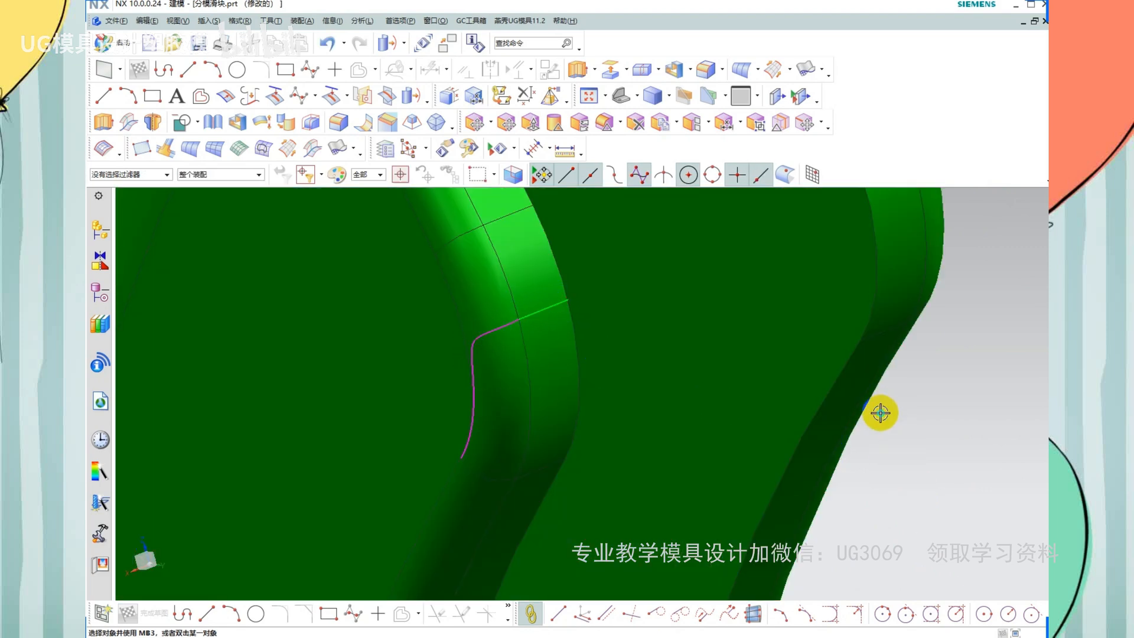
Check the extracted isocline curves against the face analysis display and examine the parting transition around the arm's open end
right_drag(880, 412, 910, 441)
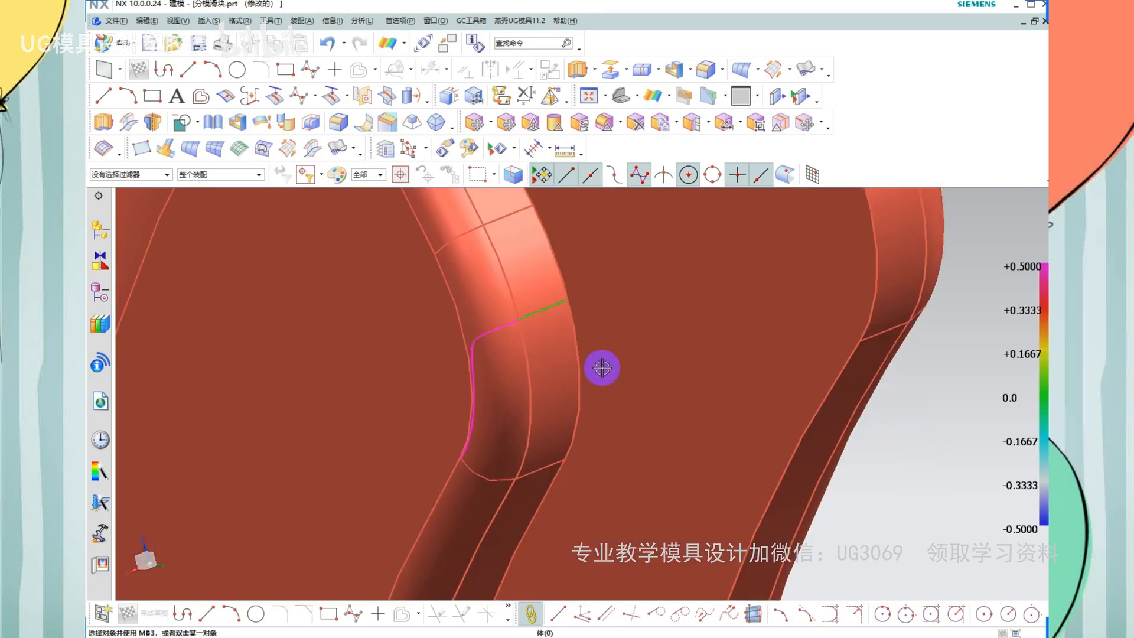
right_drag(911, 469, 917, 440)
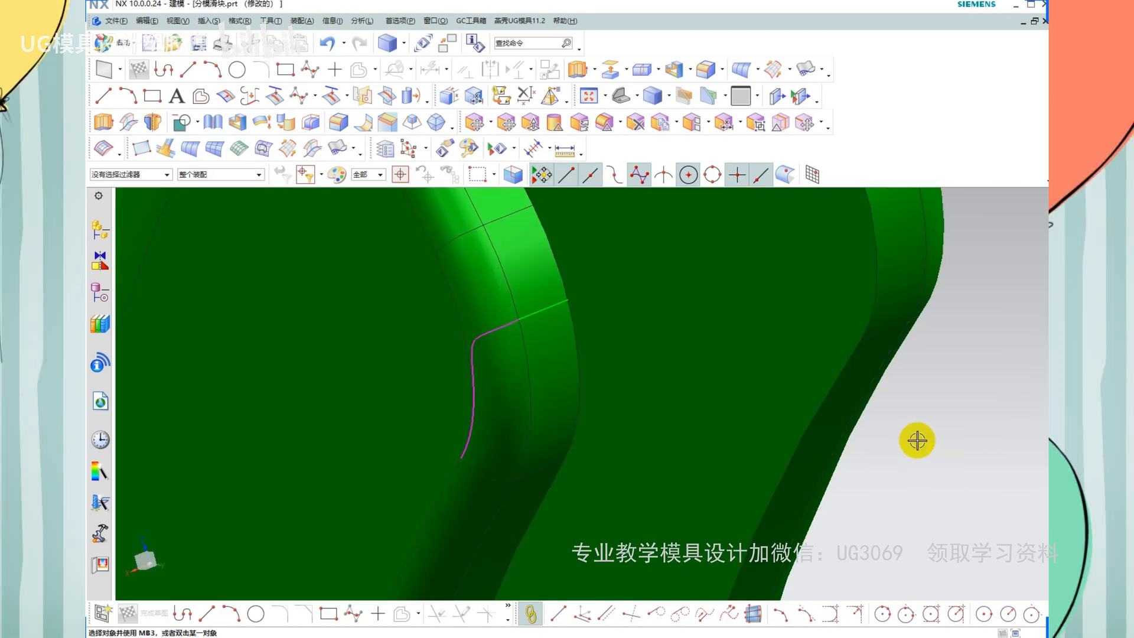
scroll(544, 291, down, 6)
middle_drag(544, 291, 700, 372)
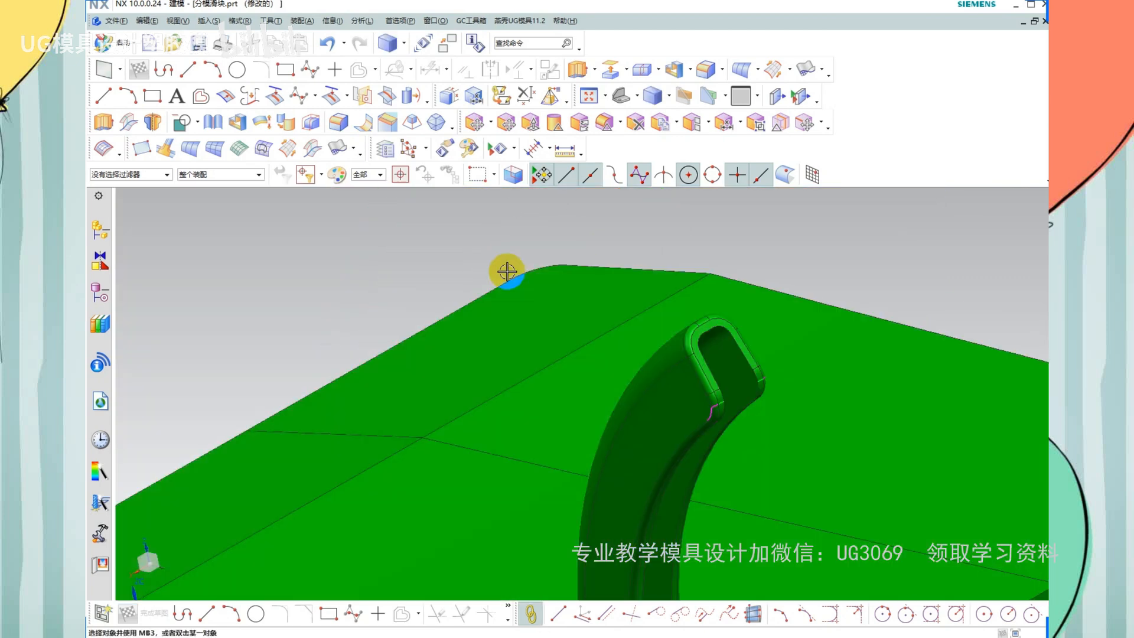
scroll(507, 271, down, 5)
middle_drag(633, 354, 791, 382)
scroll(643, 357, up, 5)
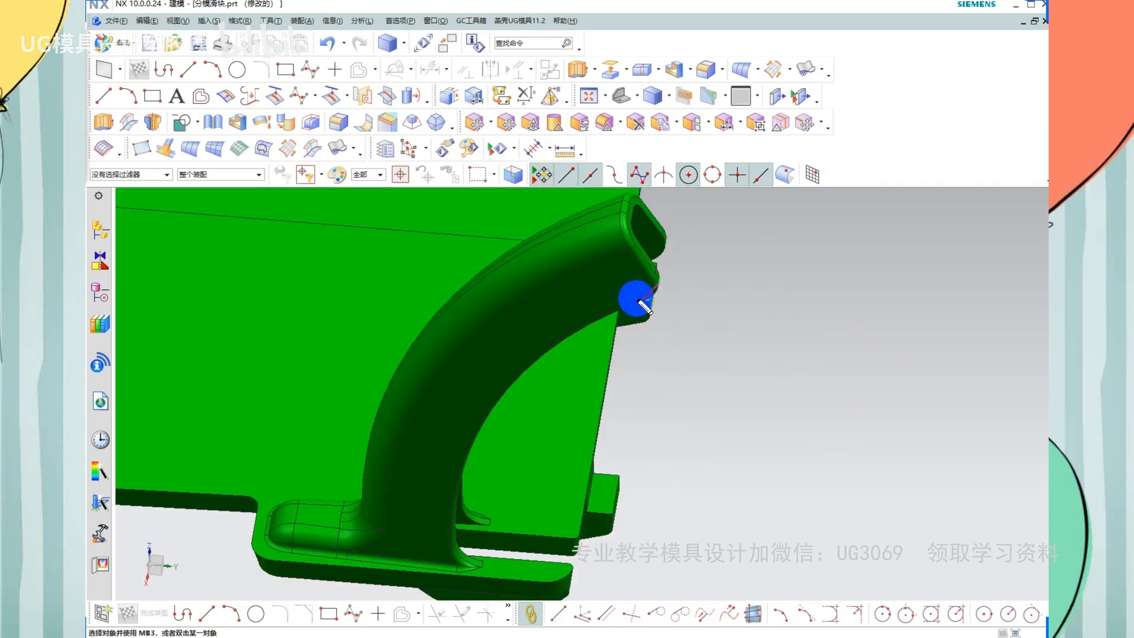
mouse_move(637, 300)
right_down()
mouse_move(552, 334)
mouse_move(468, 424)
right_up()
scroll(602, 382, down, 4)
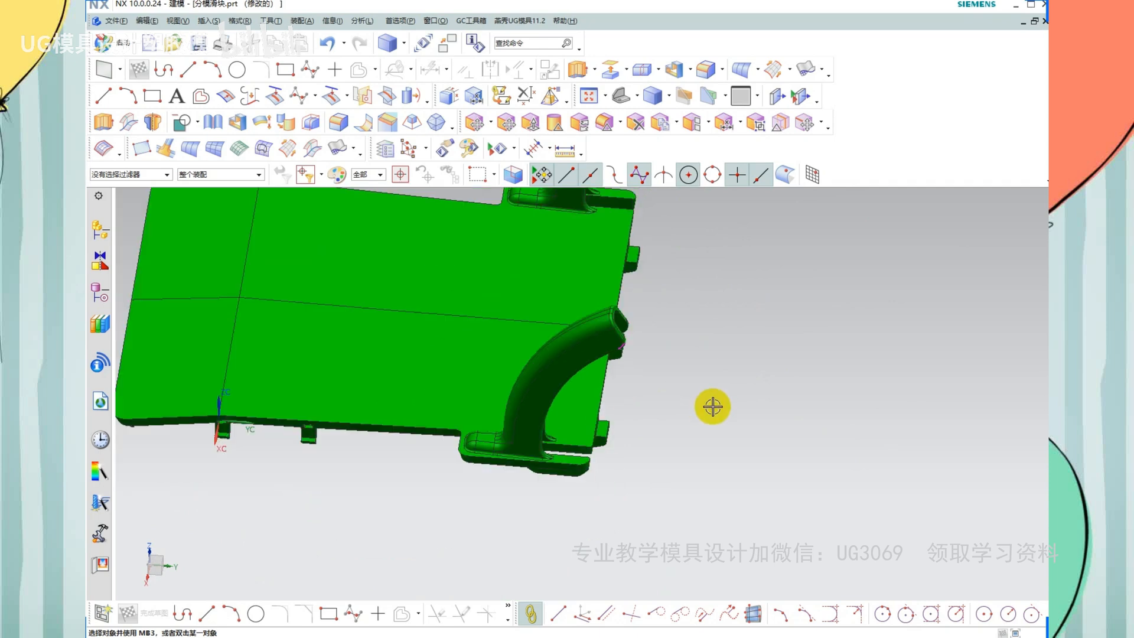
Examine the curved arm from above to assess slider directions and snap the view to the nearest orthogonal orientation
middle_drag(713, 406, 711, 464)
drag(567, 500, 560, 560)
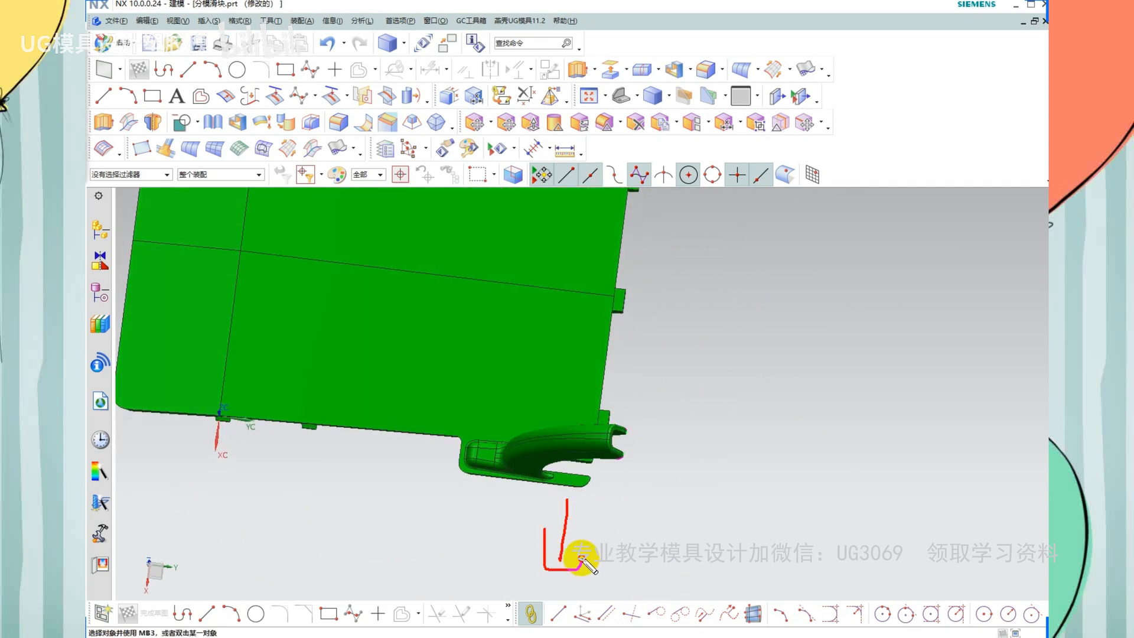
mouse_move(638, 491)
mouse_down()
mouse_move(728, 490)
mouse_move(751, 509)
mouse_up()
scroll(584, 472, up, 2)
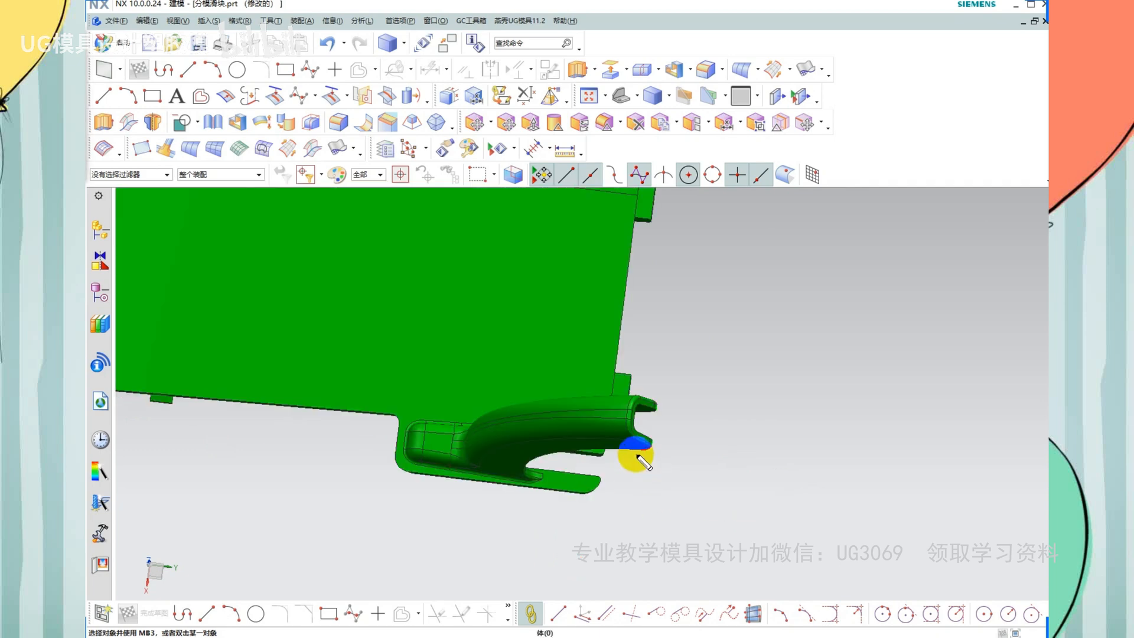
mouse_move(604, 450)
mouse_down()
mouse_move(530, 468)
mouse_move(579, 558)
mouse_move(603, 575)
mouse_up()
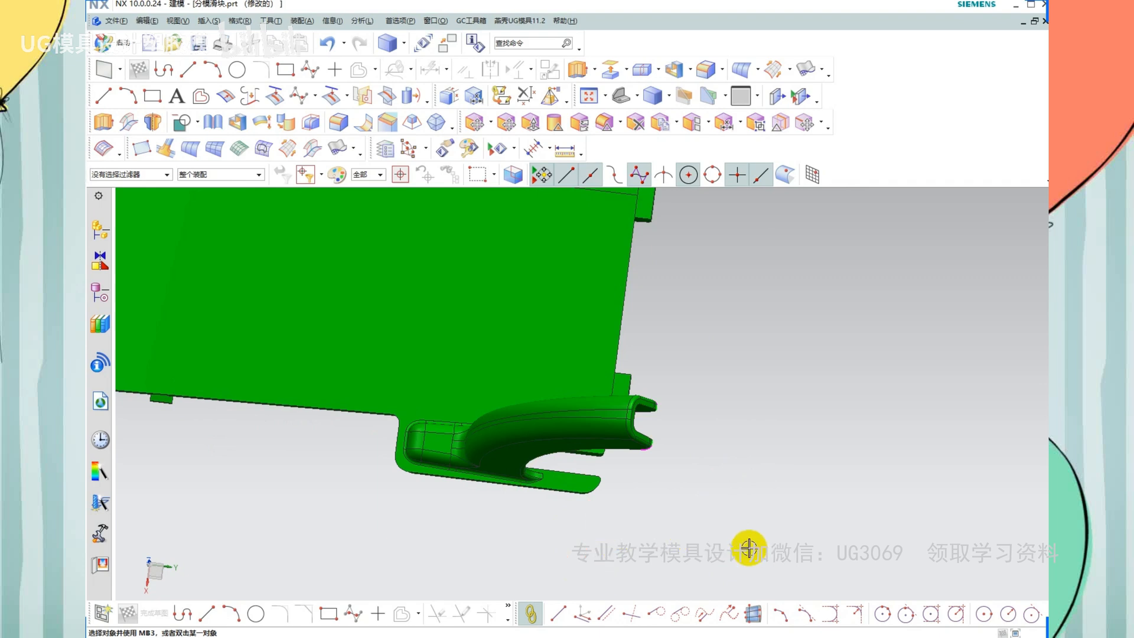
drag(649, 500, 815, 509)
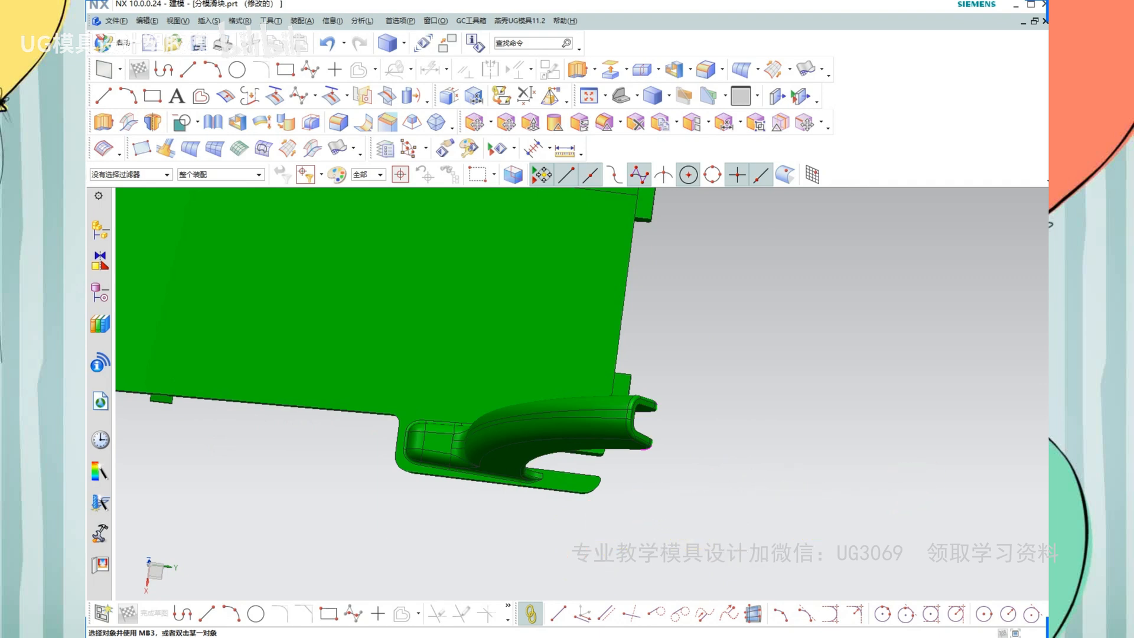
key(F8)
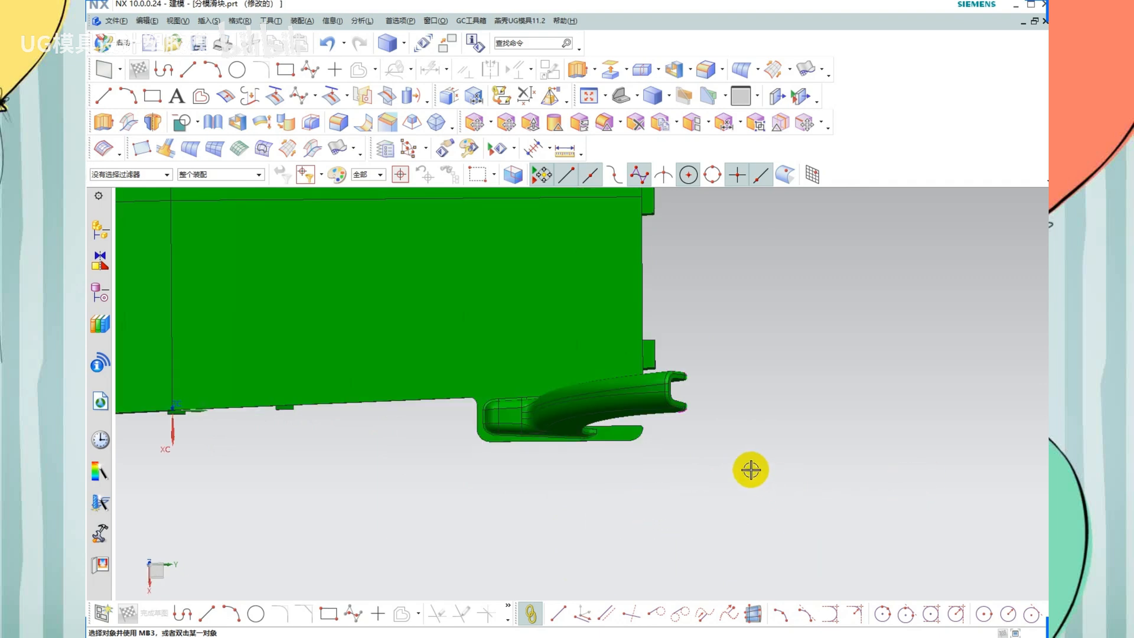
Extrude the curved arm's inner side edge 100 mm along the Y direction to create a sheet
mouse_move(749, 468)
middle_down()
mouse_move(749, 453)
mouse_move(751, 467)
middle_up()
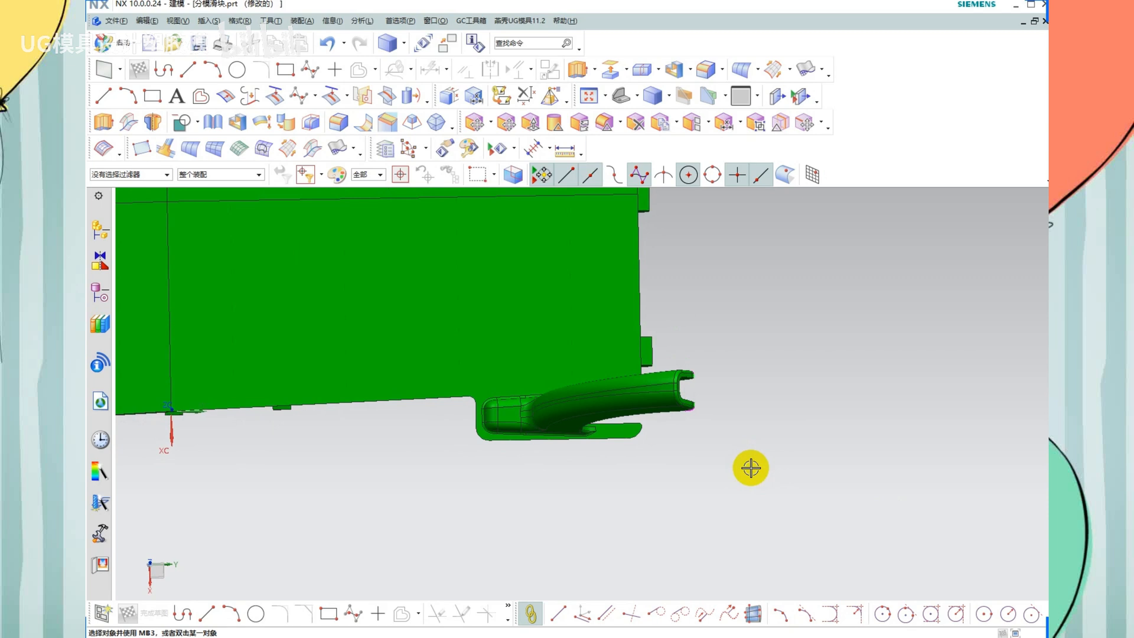
middle_drag(750, 467, 726, 471)
scroll(638, 325, down, 6)
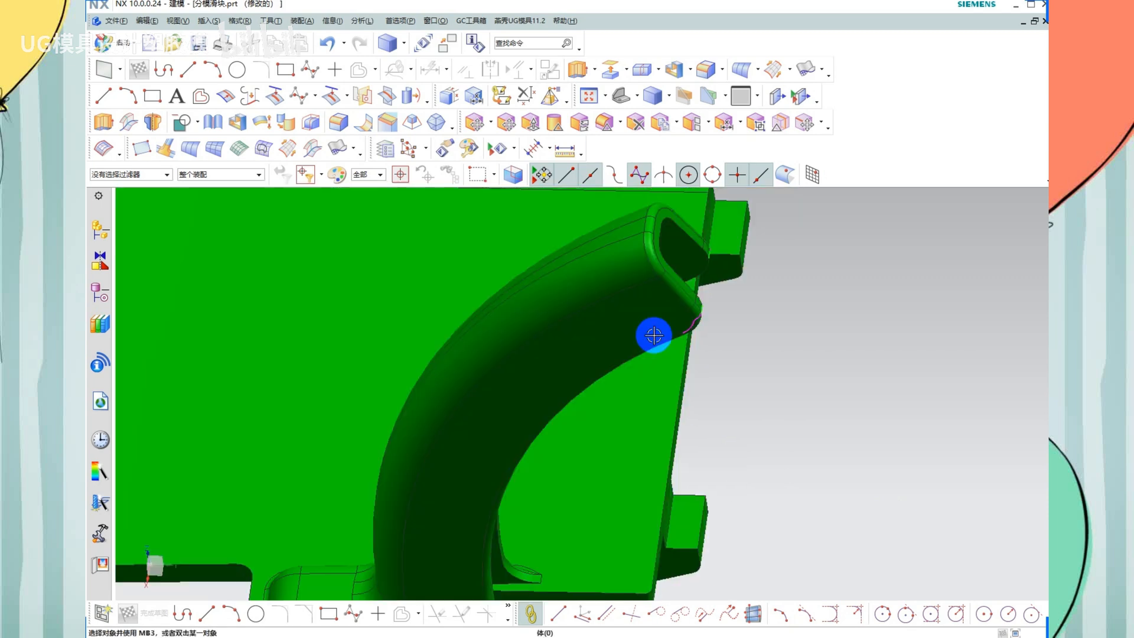
scroll(654, 335, up, 2)
key(x)
scroll(657, 343, down, 3)
click(662, 330)
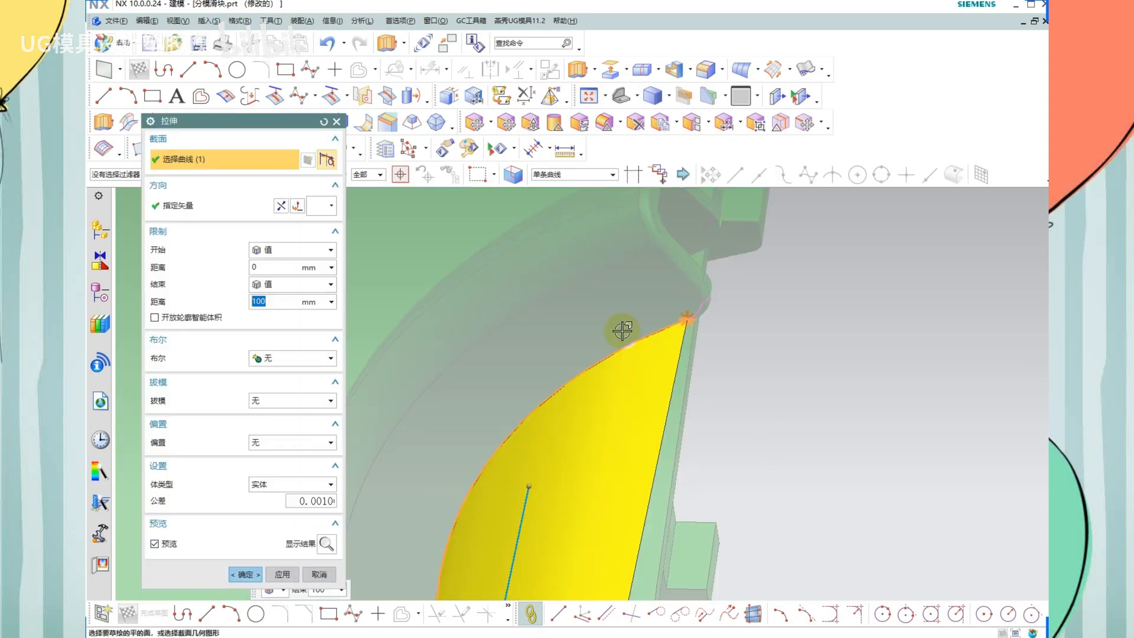
scroll(622, 330, up, 3)
click(183, 207)
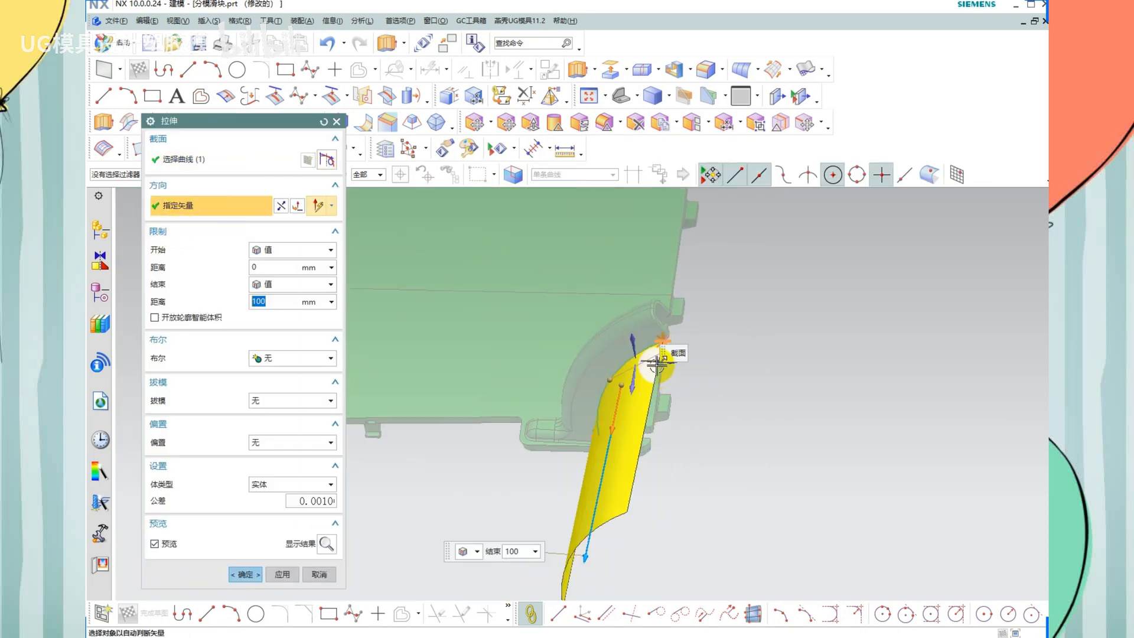
click(656, 364)
scroll(662, 359, down, 3)
middle_click(724, 503)
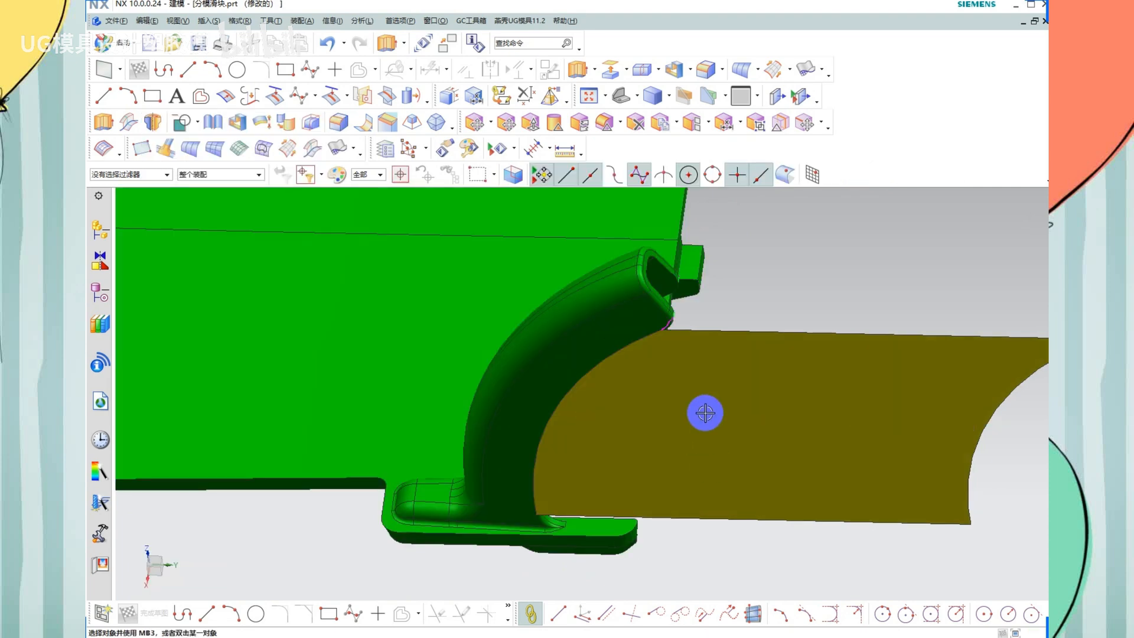
Hide the extruded sheet beside the curved arm
mouse_move(704, 416)
middle_down()
mouse_move(721, 406)
mouse_move(724, 435)
mouse_move(721, 423)
middle_up()
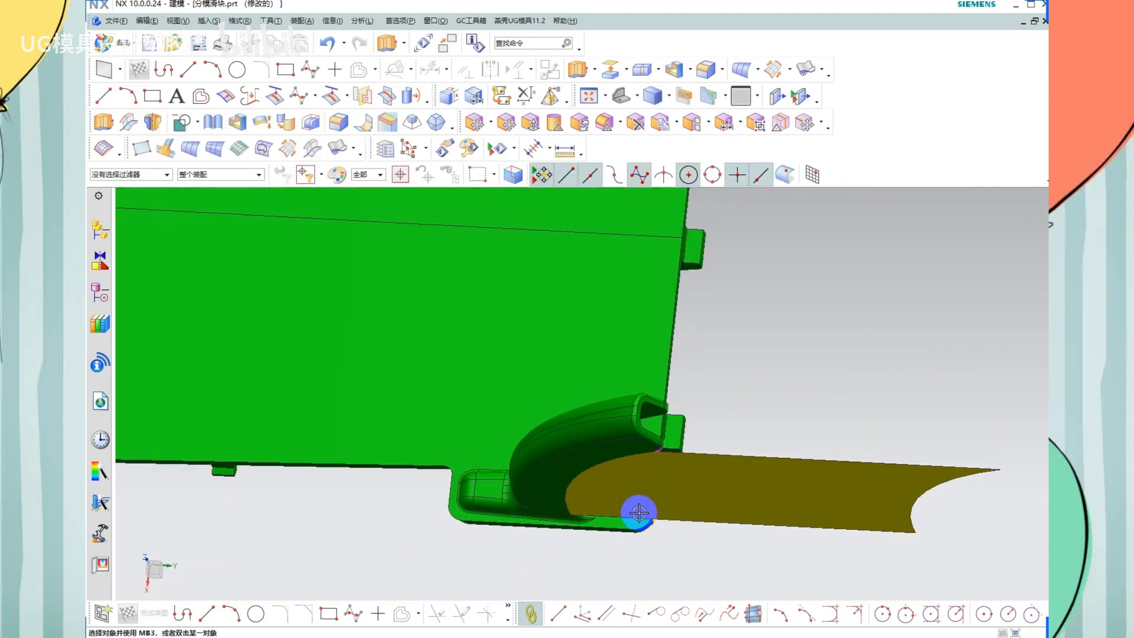
click(625, 491)
key(ctrl+b)
Start a bounded block with 0.5 mm clearance and select two faces of the curved arm to enclose
middle_drag(597, 483, 581, 449)
scroll(593, 384, up, 2)
key(b)
scroll(536, 414, up, 2)
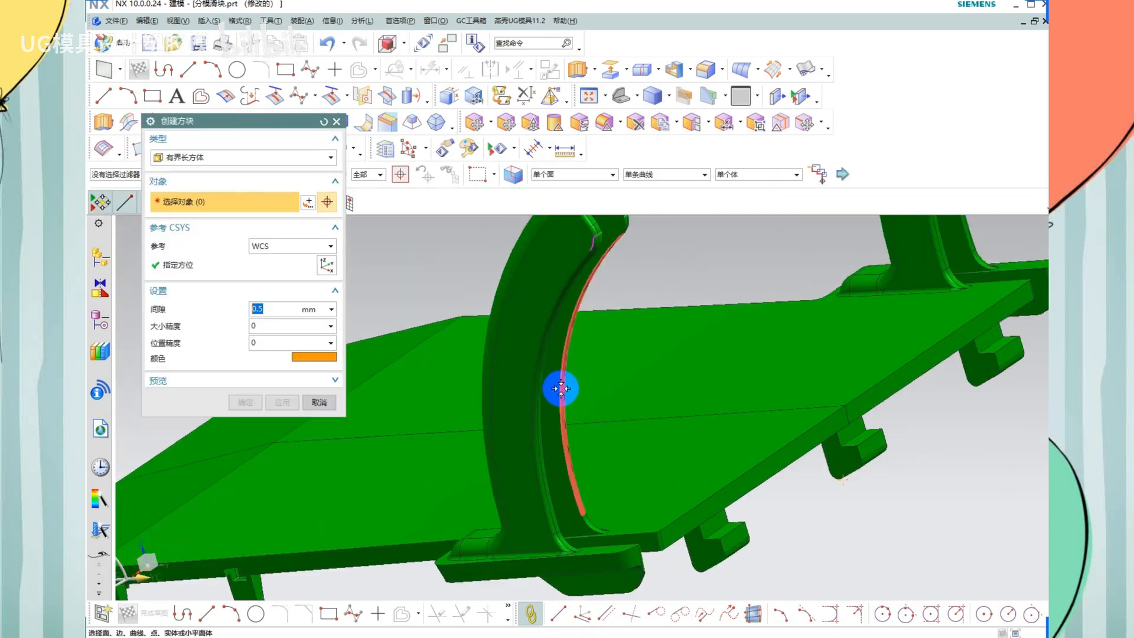
click(542, 384)
middle_drag(543, 399, 526, 420)
scroll(812, 313, down, 5)
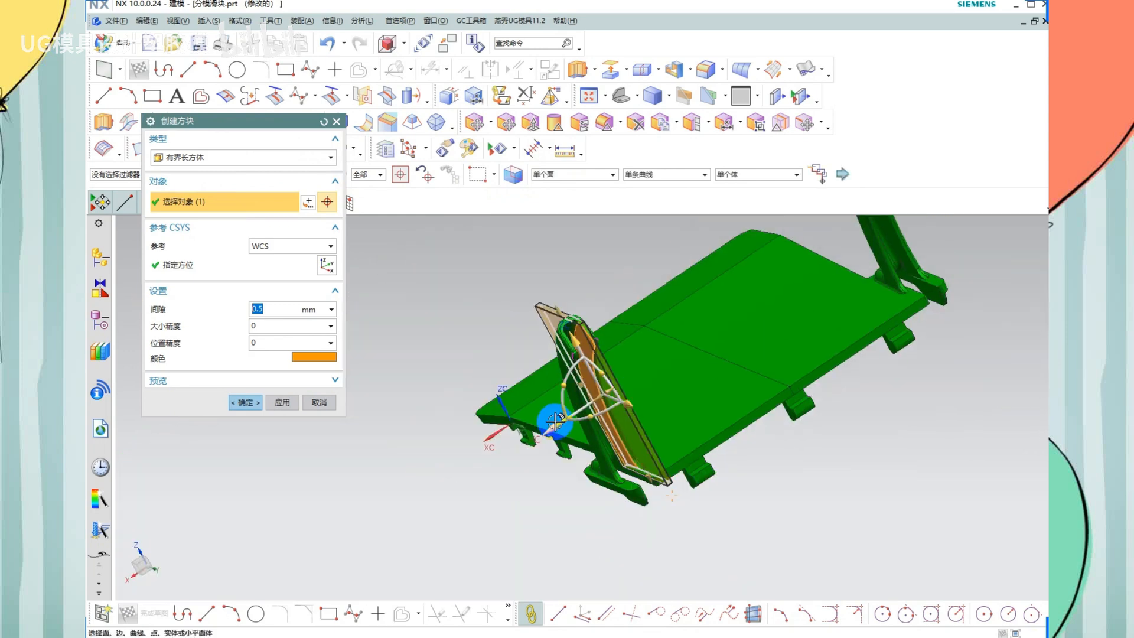
scroll(572, 359, up, 7)
click(520, 245)
scroll(521, 296, down, 5)
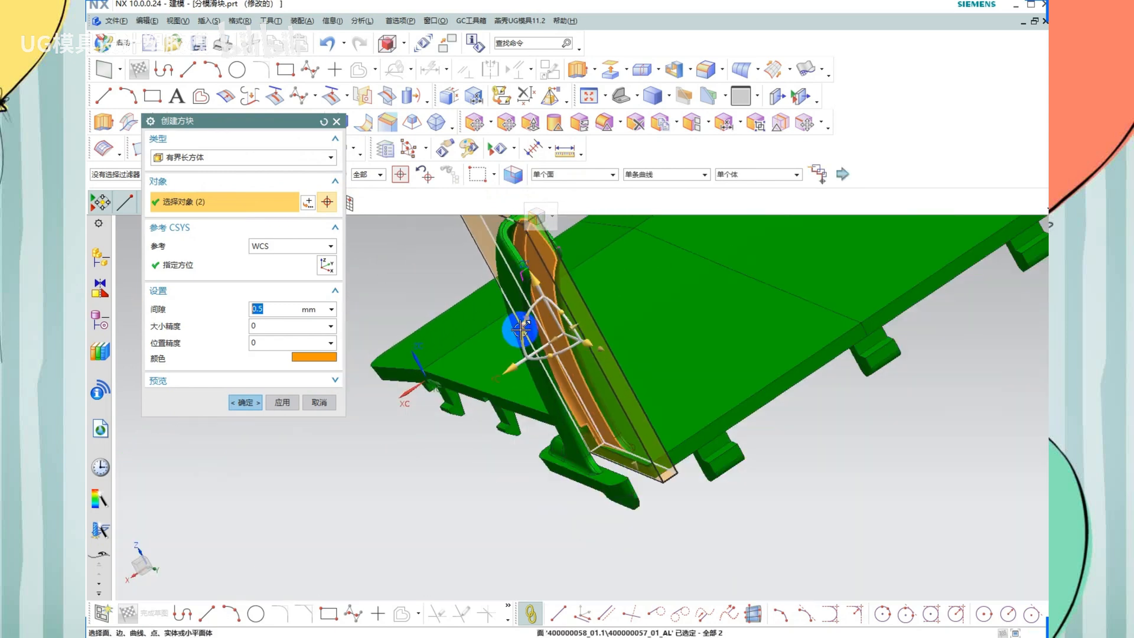
Enclose a further arm face, lower the block's top below the arm's open end, raise its bottom, and create the block
middle_drag(520, 330, 703, 281)
scroll(536, 260, up, 5)
click(511, 265)
scroll(509, 325, down, 5)
scroll(702, 277, up, 3)
drag(608, 235, 601, 310)
drag(617, 538, 625, 519)
middle_click(560, 423)
scroll(614, 420, down, 1)
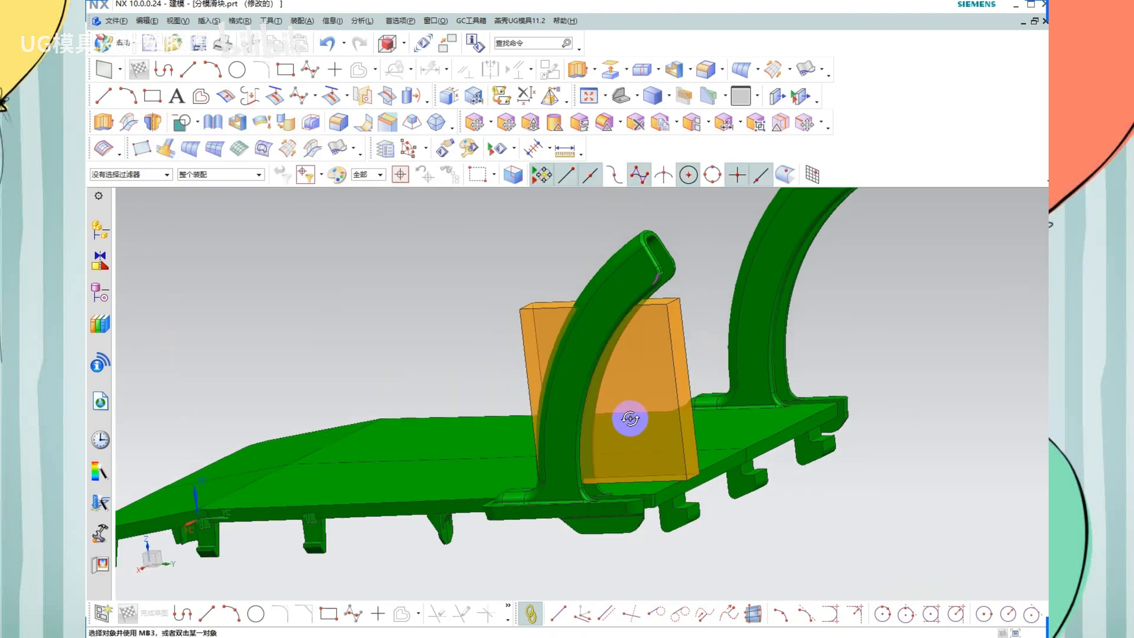
Replace the block's front side face with the flat side face of the curved arm
middle_drag(630, 417, 663, 506)
scroll(663, 506, up, 4)
click(298, 122)
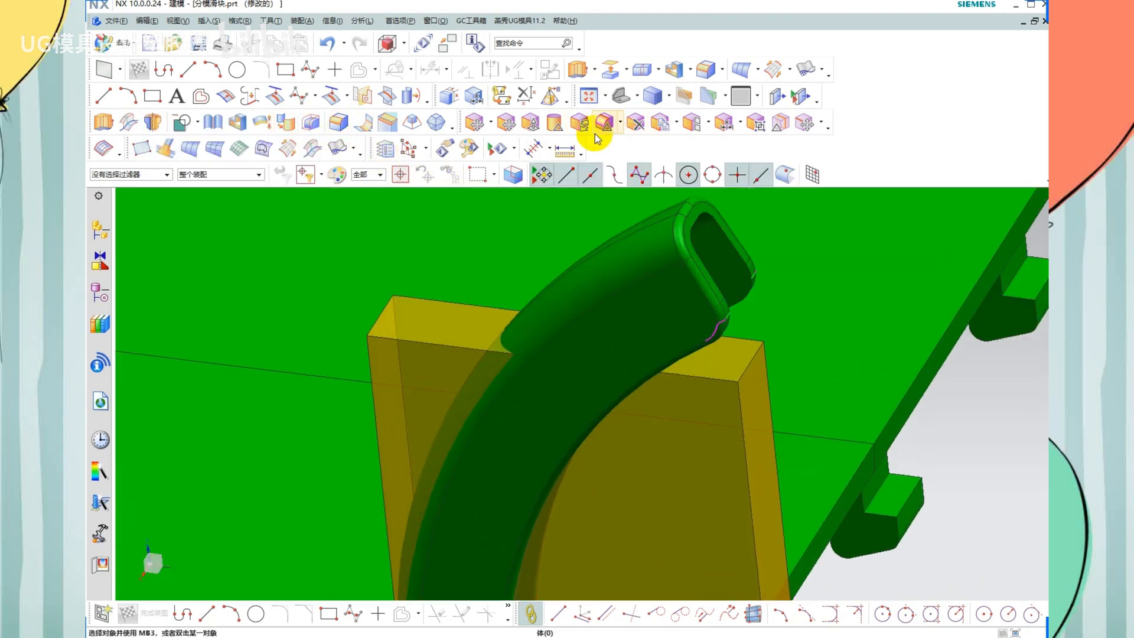
click(626, 362)
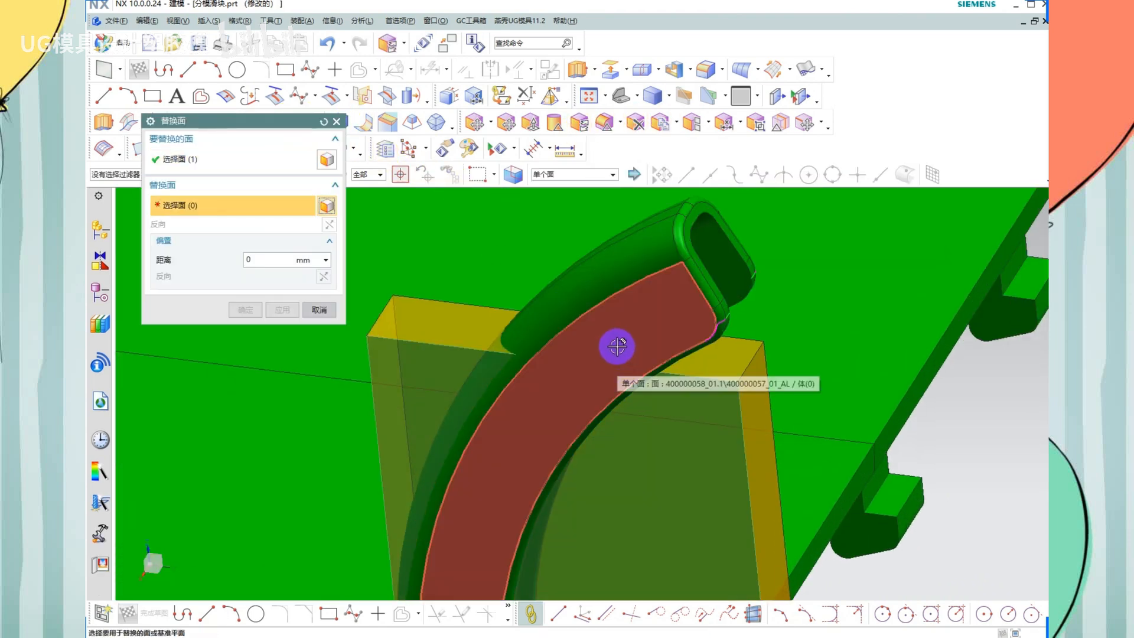
click(617, 345)
scroll(582, 326, down, 4)
middle_click(593, 351)
Replace a second face of the block with the corresponding face of the curved arm, using zero offset
middle_drag(607, 348, 607, 376)
scroll(584, 522, up, 2)
click(567, 506)
middle_click(531, 475)
scroll(511, 456, up, 1)
click(513, 456)
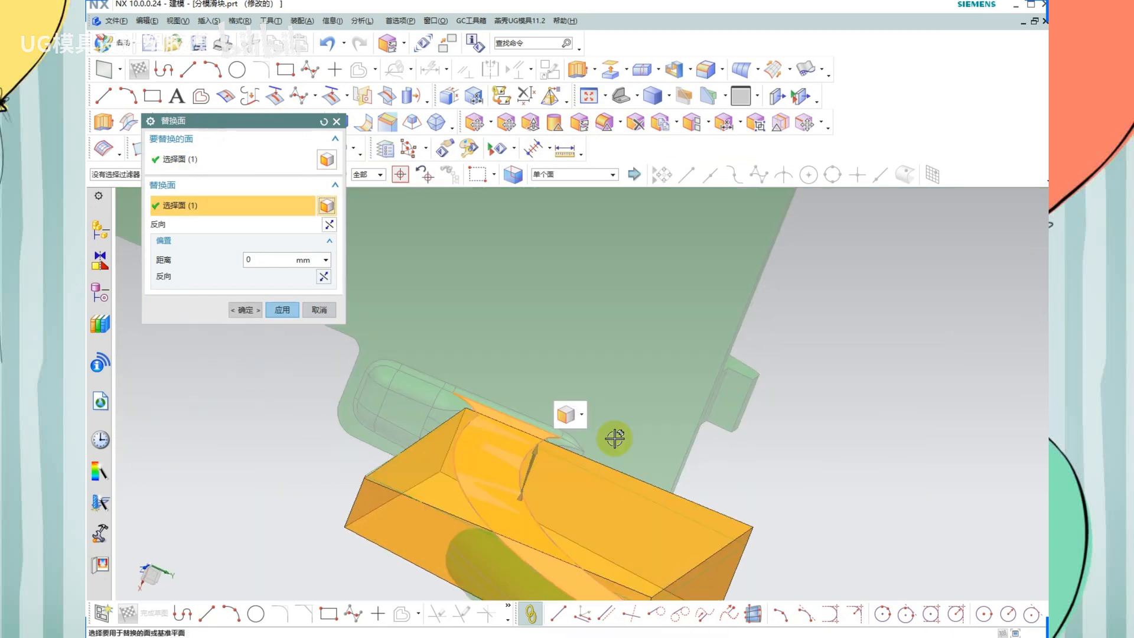
middle_click(615, 438)
scroll(614, 440, down, 3)
middle_click(587, 501)
middle_drag(587, 501, 600, 480)
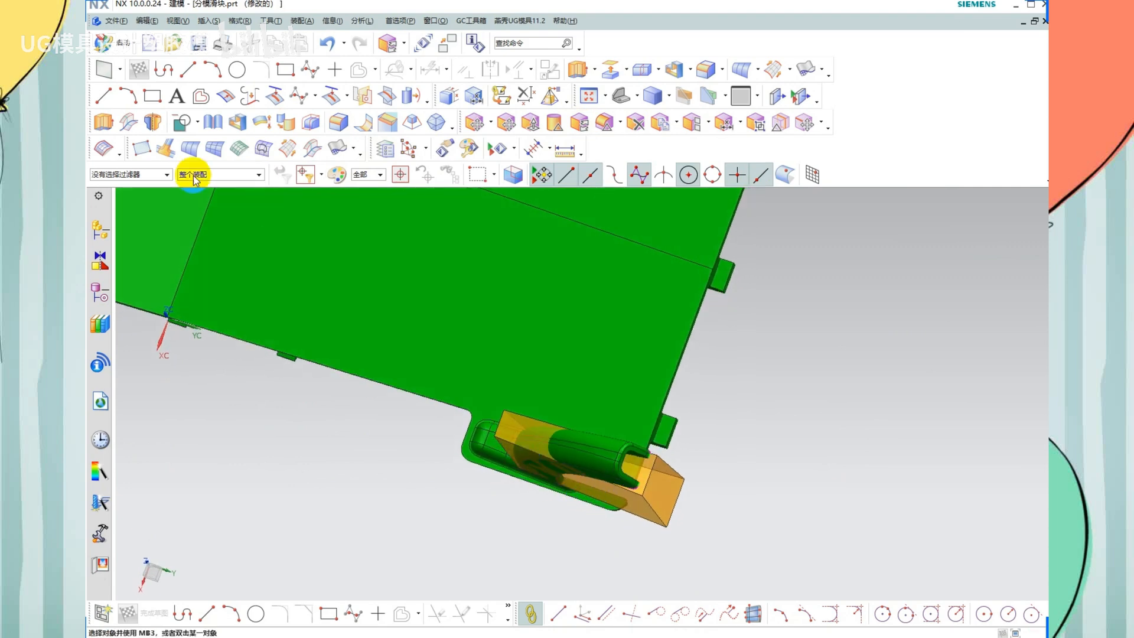
Subtract the plate body from the block, keeping the plate as the tool body
click(182, 122)
scroll(591, 479, up, 2)
click(614, 487)
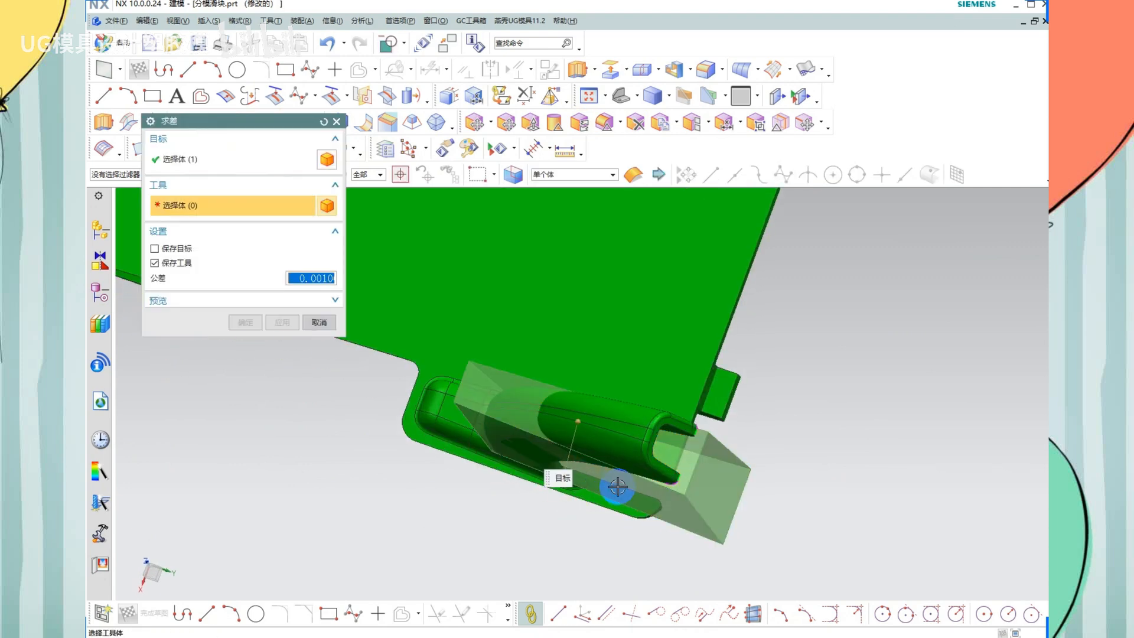
click(588, 292)
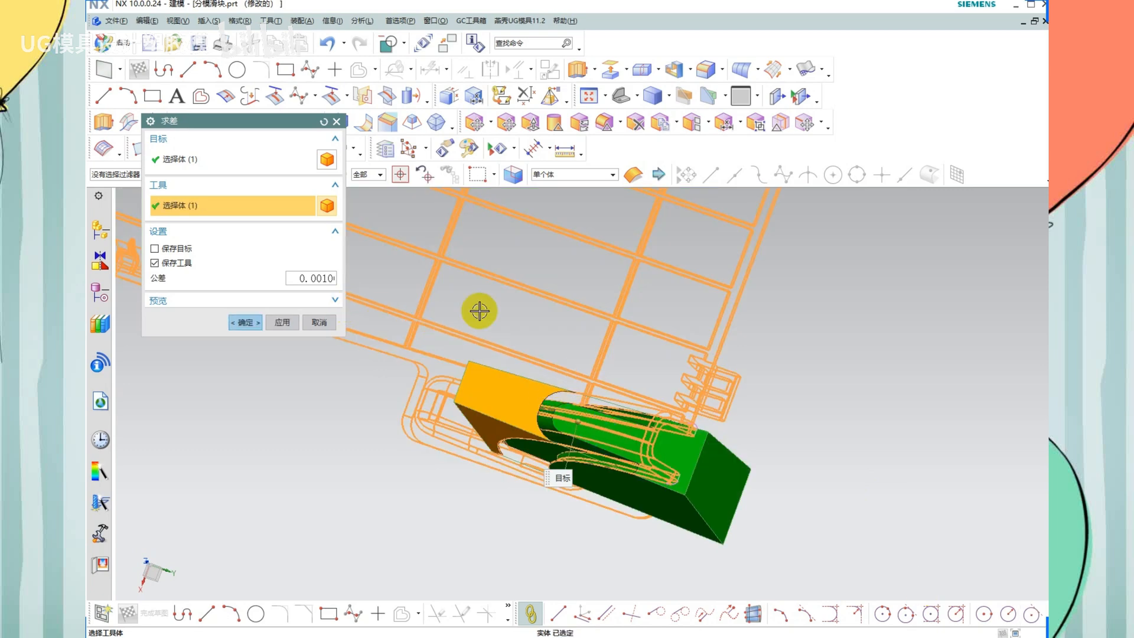
middle_click(476, 328)
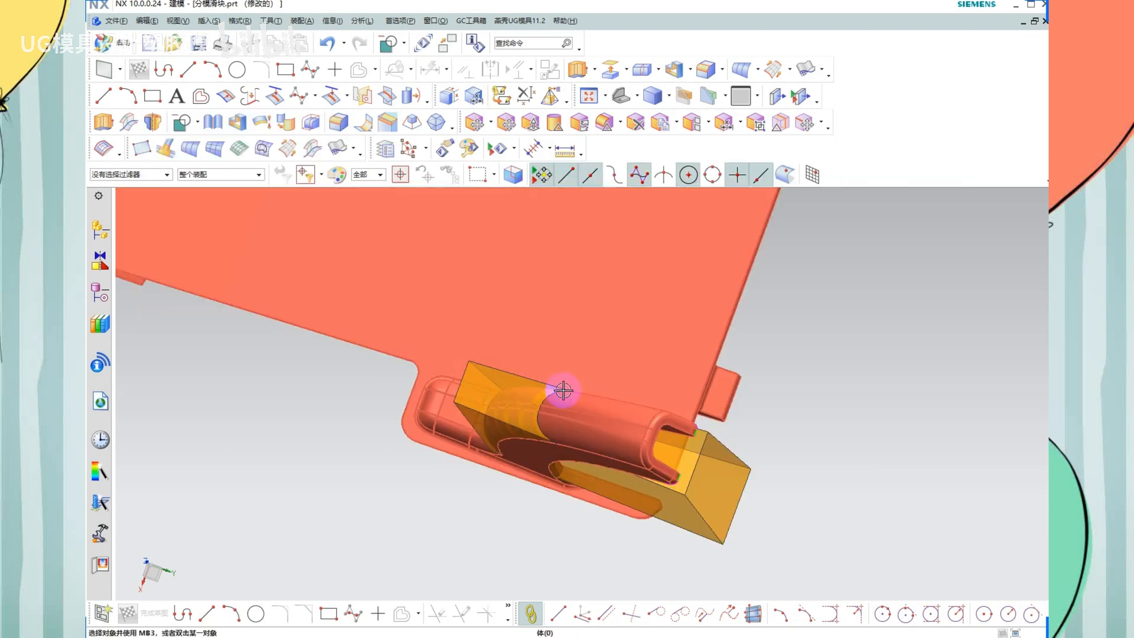
Remove the parameters from all bodies and delete the leftover block piece on the arm's outer side
key(y)
key(ctrl+a)
middle_click(528, 408)
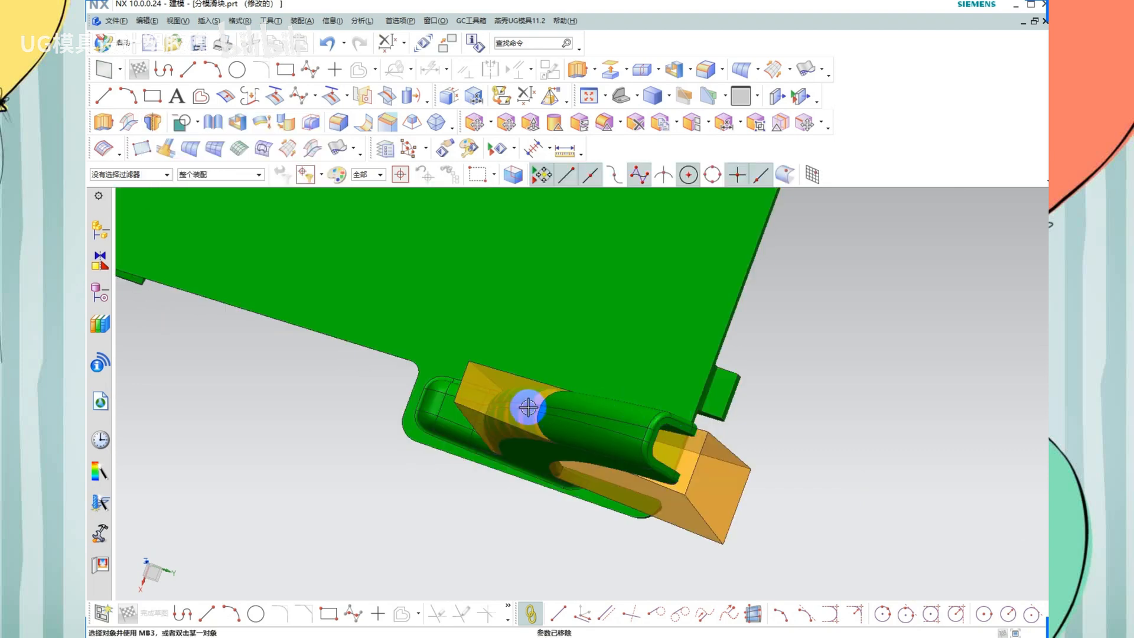
middle_drag(602, 476, 612, 449)
key(Delete)
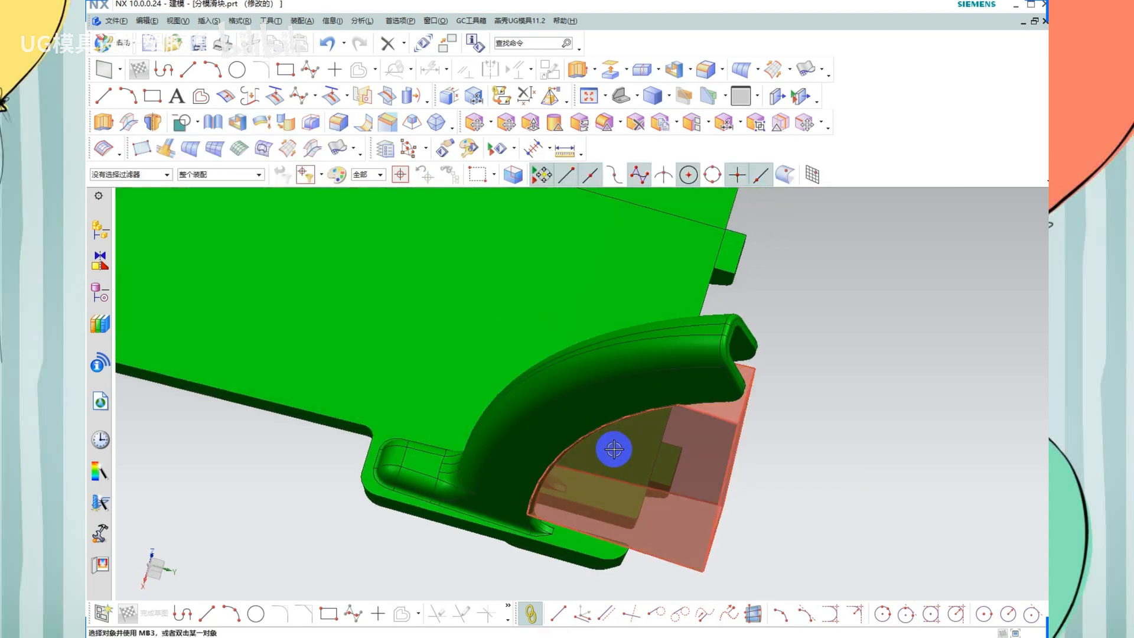
Hide the plate body so that only the trimmed slider block stays displayed
scroll(612, 448, up, 2)
key(ctrl+b)
scroll(650, 354, down, 2)
mouse_move(693, 405)
middle_down()
mouse_move(676, 415)
mouse_move(675, 399)
mouse_move(699, 400)
middle_up()
key(ctrl+z)
click(628, 333)
key(ctrl+b)
Set the slider block's display transparency to 0
click(699, 400)
key(ctrl+j)
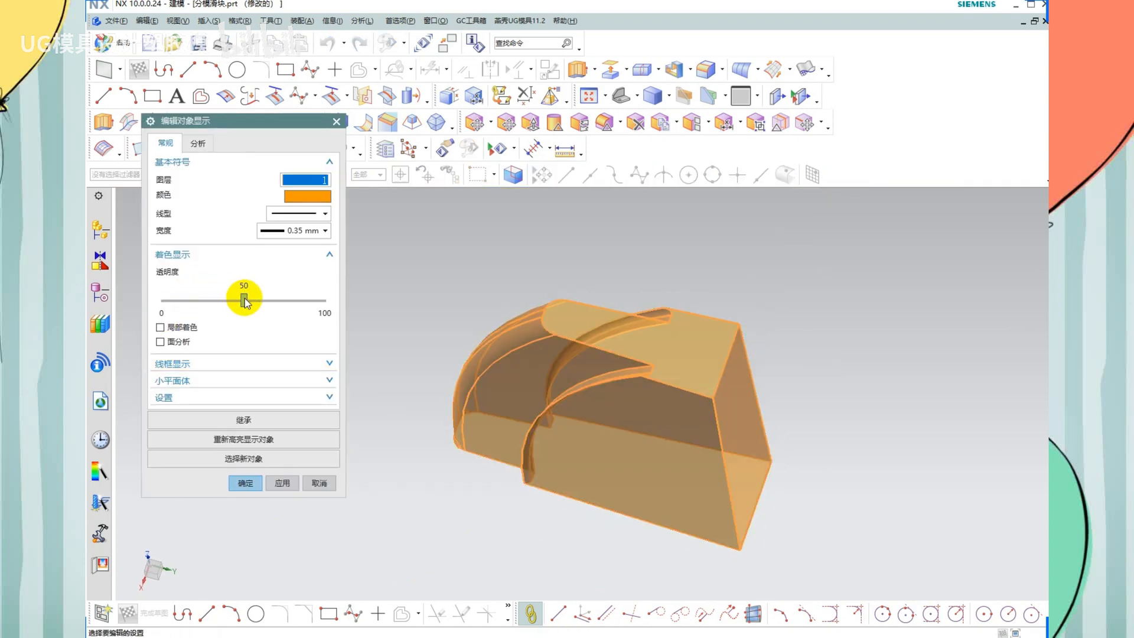
drag(245, 301, 114, 299)
middle_click(539, 360)
Examine the slider block's two side notches for thin, sharp edges where it meets the arm's rounded corners
middle_drag(653, 413, 627, 431)
scroll(593, 346, up, 2)
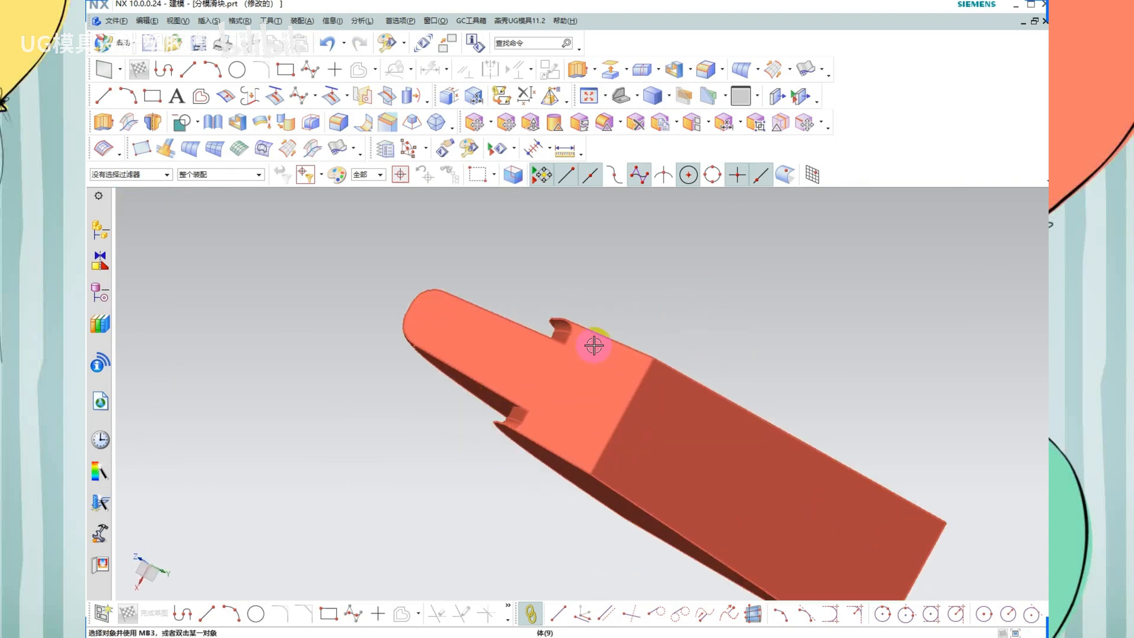
scroll(593, 346, up, 2)
scroll(658, 308, up, 1)
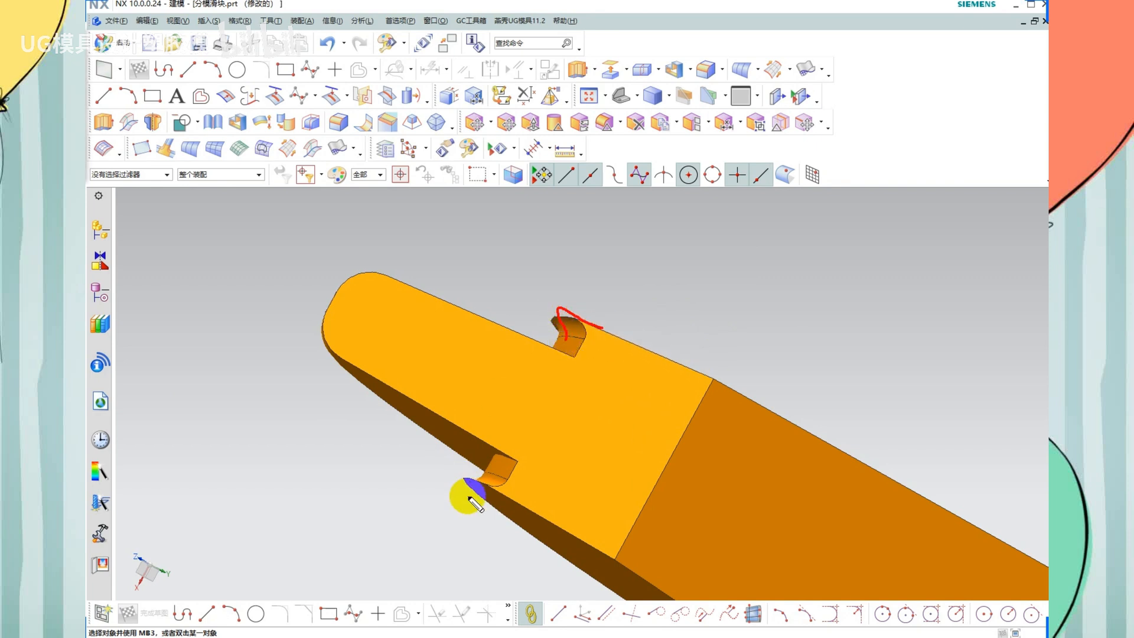
drag(462, 477, 483, 497)
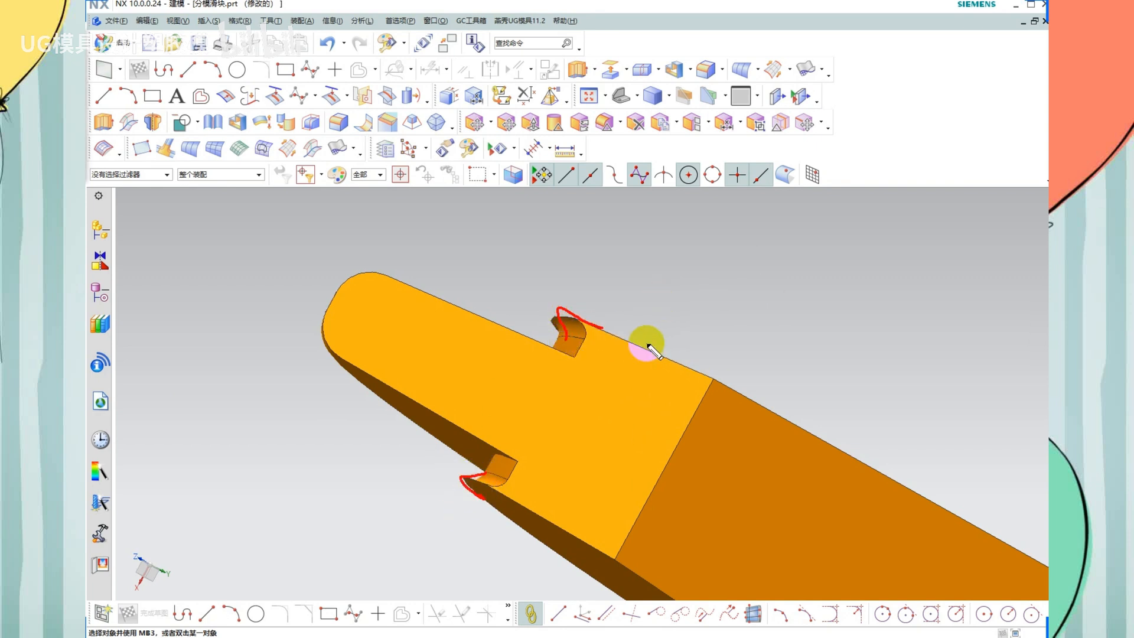
drag(747, 239, 747, 241)
drag(762, 239, 766, 259)
mouse_move(685, 265)
mouse_down()
mouse_move(744, 264)
mouse_move(722, 296)
mouse_up()
drag(750, 285, 809, 331)
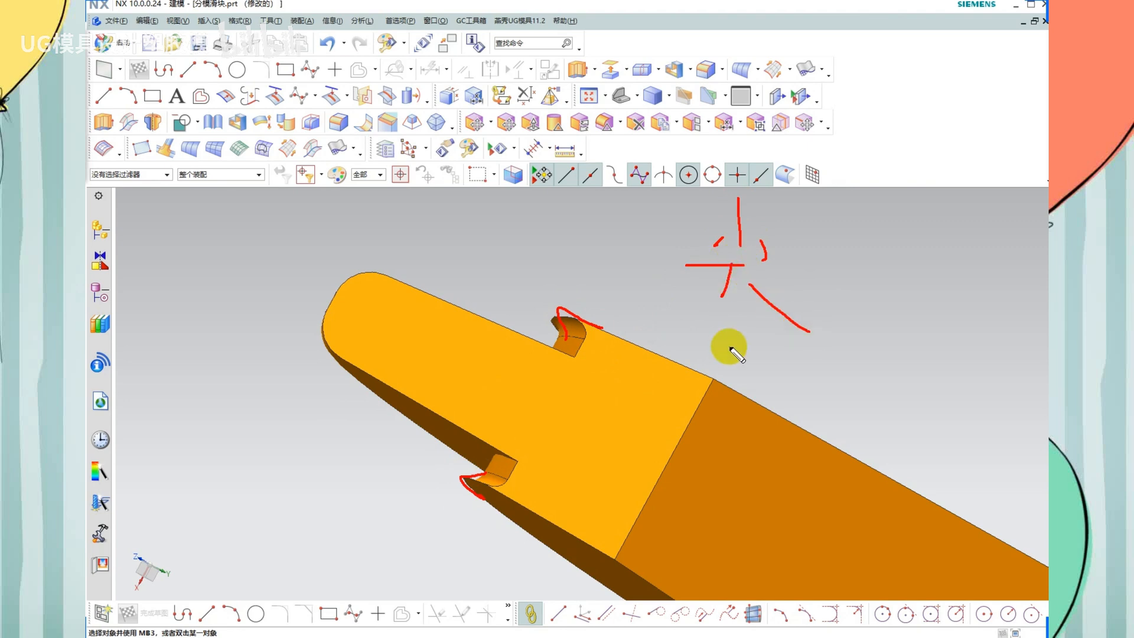
mouse_move(502, 473)
middle_down()
mouse_move(555, 387)
mouse_move(602, 372)
mouse_move(598, 404)
mouse_move(567, 406)
middle_up()
middle_drag(587, 488, 850, 554)
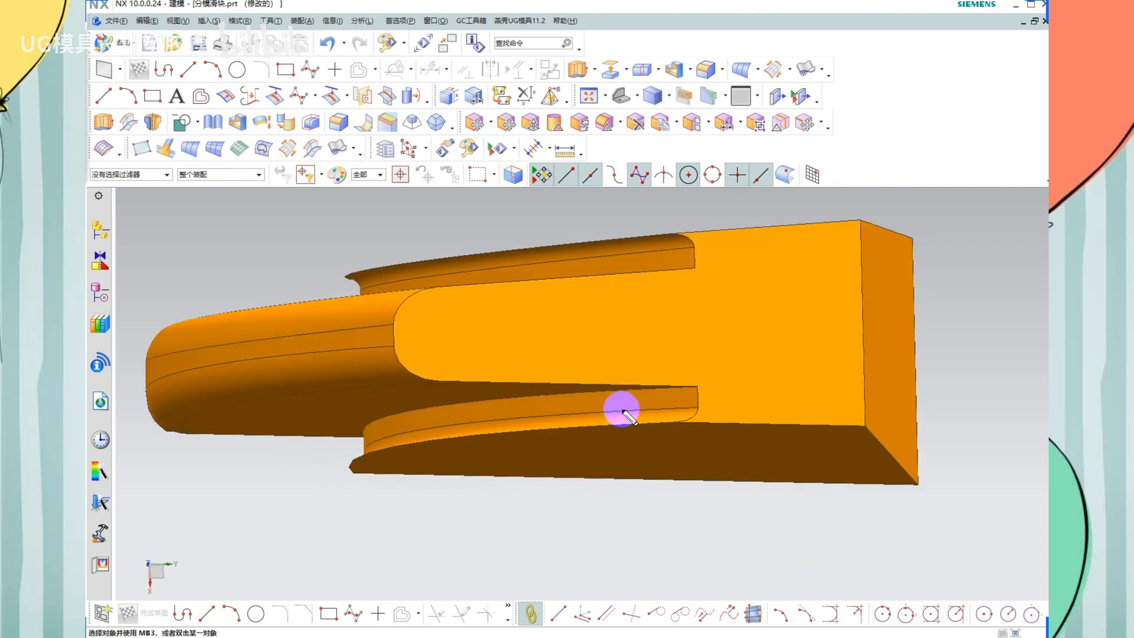
Split the slider block with a new plane offset -1 mm from its lower side face
click(597, 293)
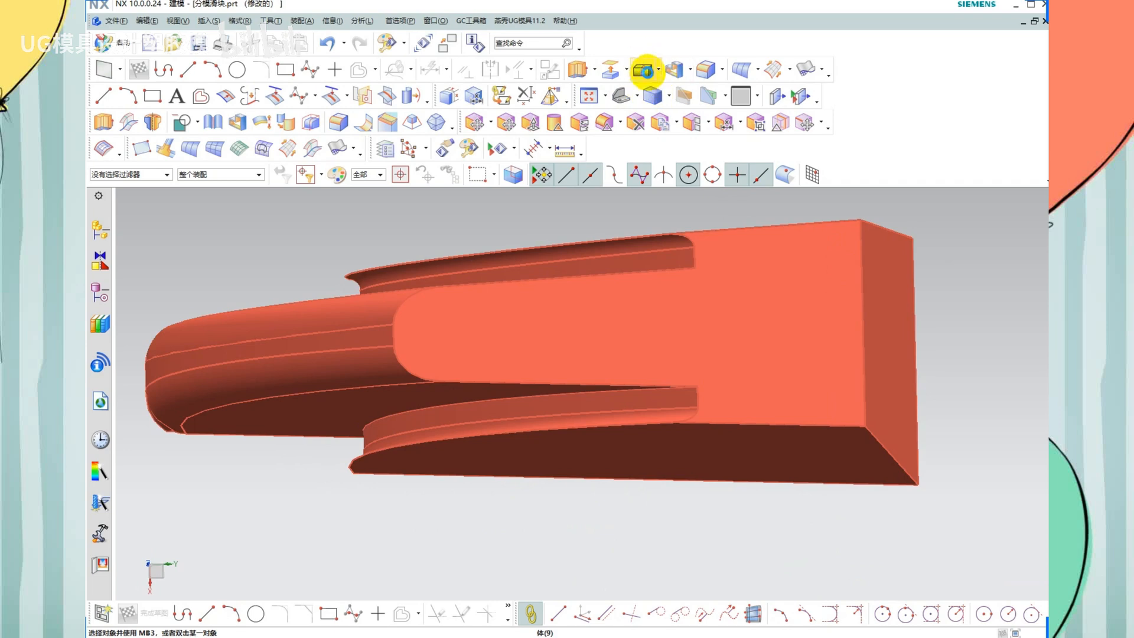
click(644, 69)
click(716, 442)
text(-)
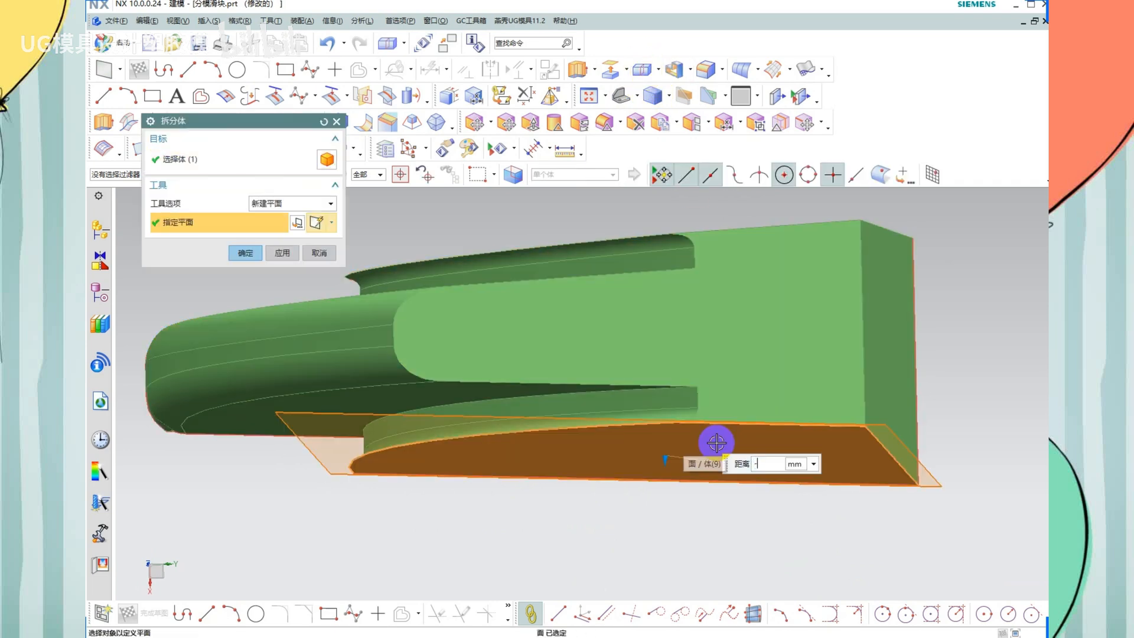
text(1)
key(Return)
middle_click(772, 431)
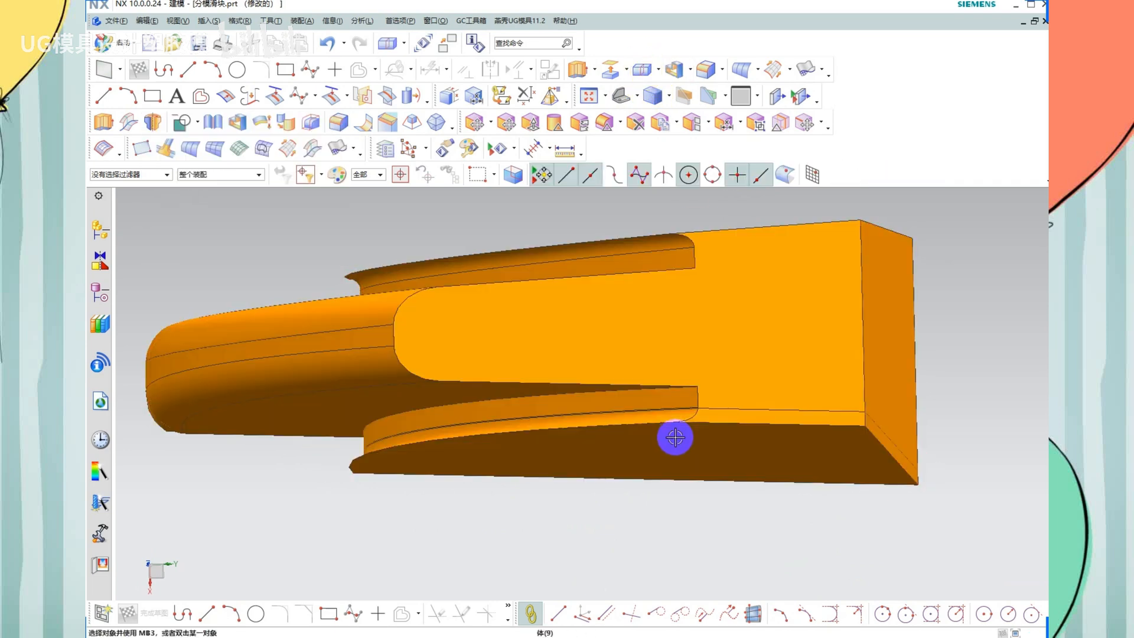
Hide the thin slice split off the slider block's side and examine the remaining edge along the notch
key(r)
click(709, 443)
middle_click(701, 447)
click(701, 447)
key(ctrl+b)
middle_drag(751, 492, 762, 488)
drag(711, 438, 861, 438)
key(Escape)
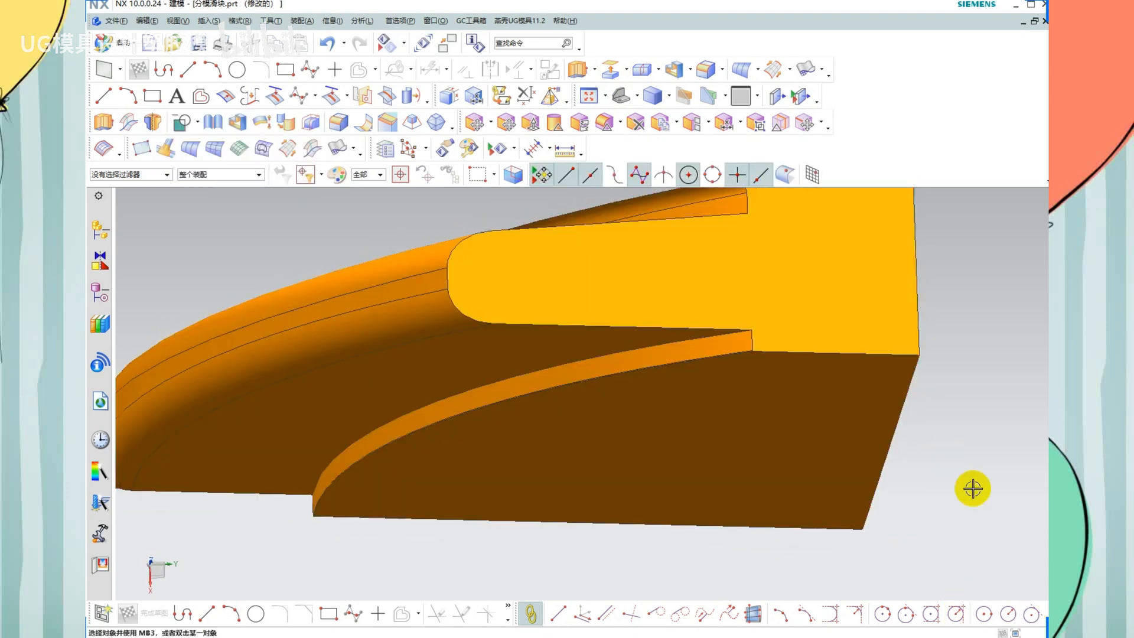
scroll(255, 556, up, 1)
scroll(395, 540, up, 2)
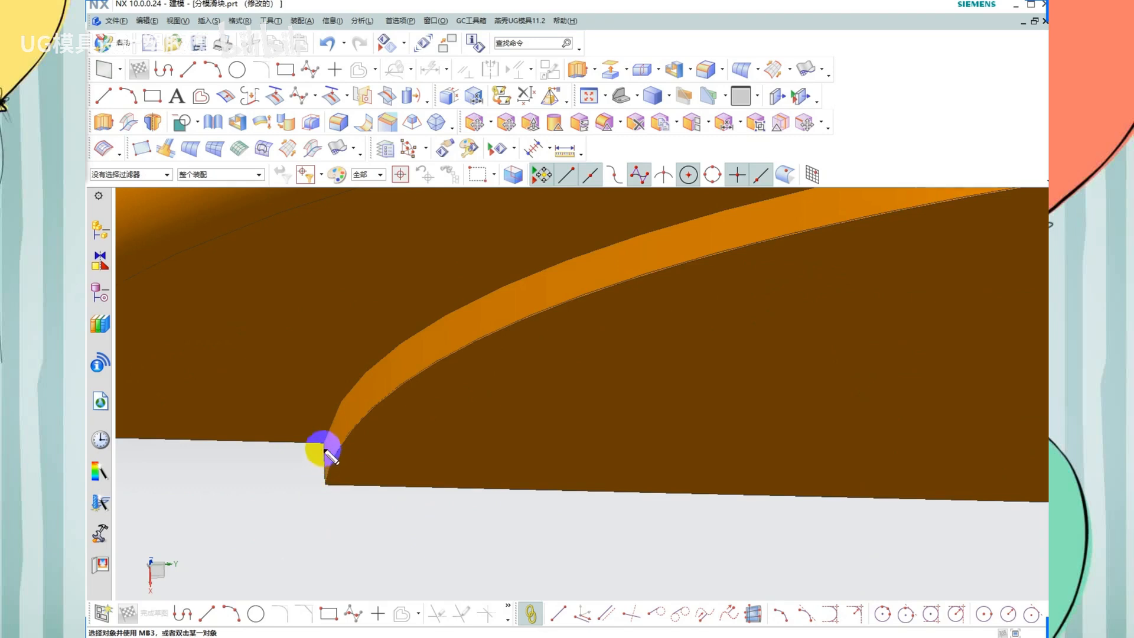
scroll(466, 473, down, 3)
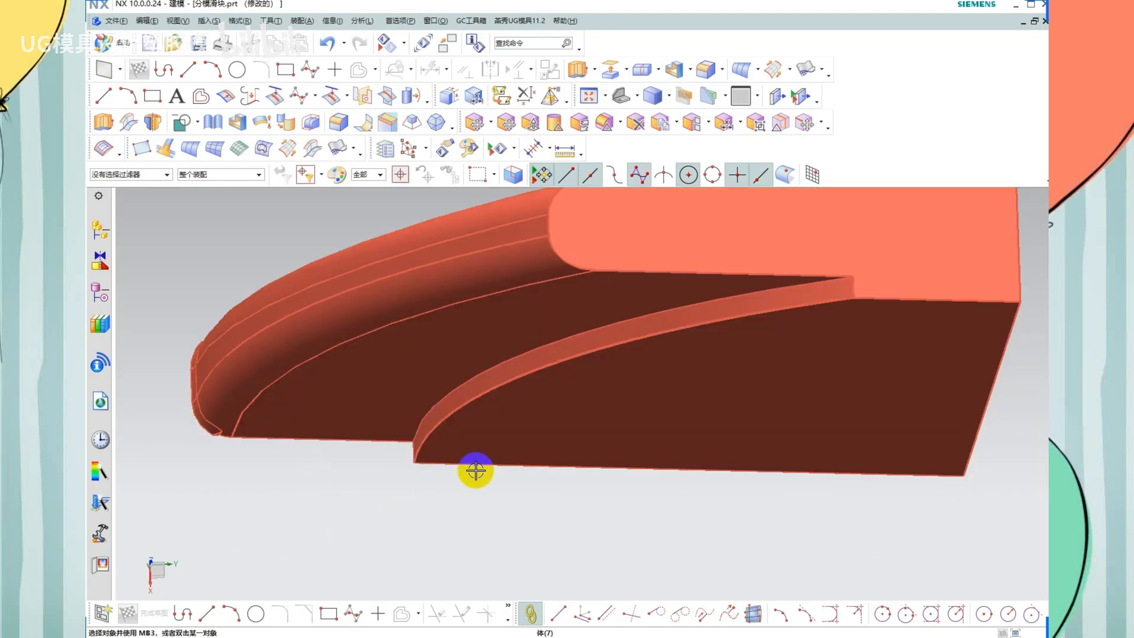
Undo hiding the split-off slice and examine its curved lip and sharp edge along the notch
key(ctrl+z)
scroll(437, 485, up, 3)
middle_drag(405, 473, 400, 398)
scroll(400, 399, up, 2)
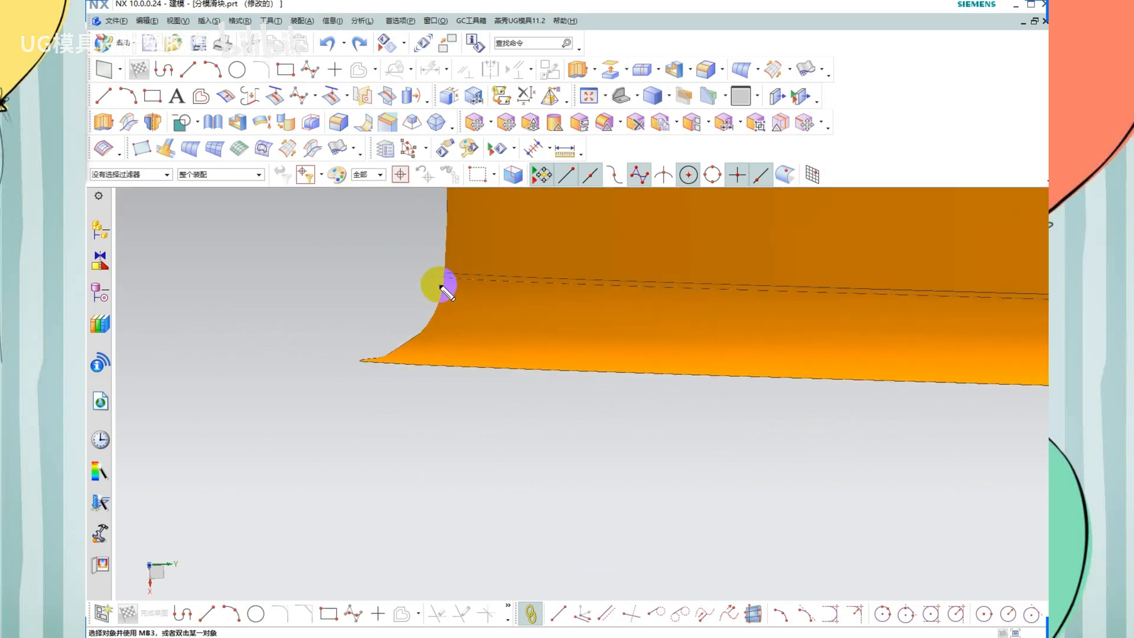
mouse_move(438, 285)
mouse_down()
mouse_move(390, 359)
mouse_move(499, 364)
mouse_up()
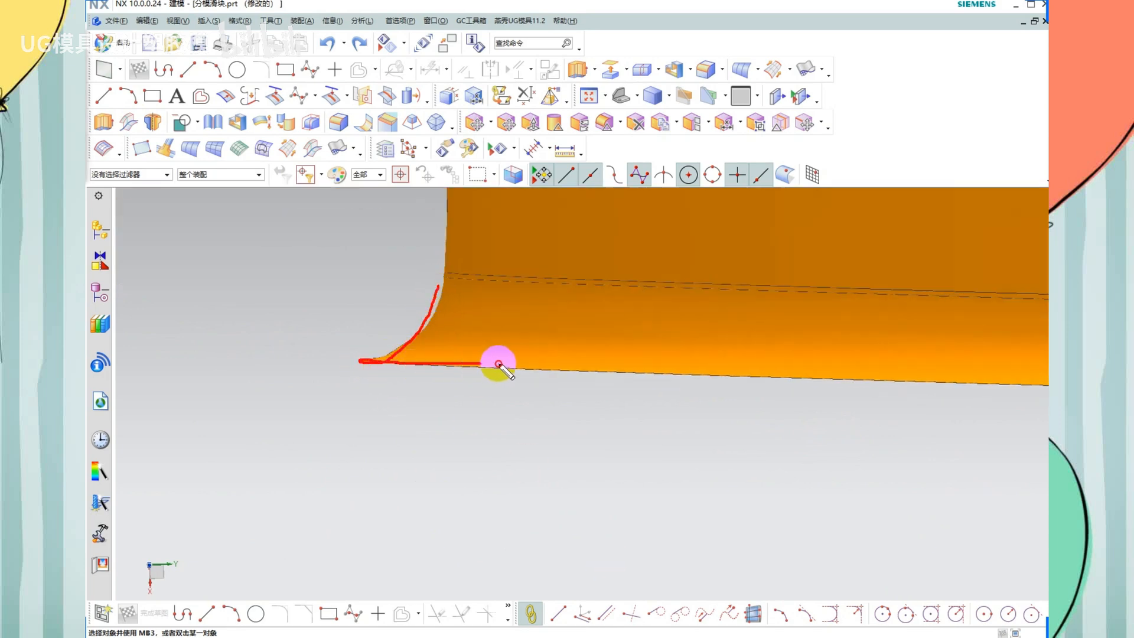
scroll(423, 420, down, 5)
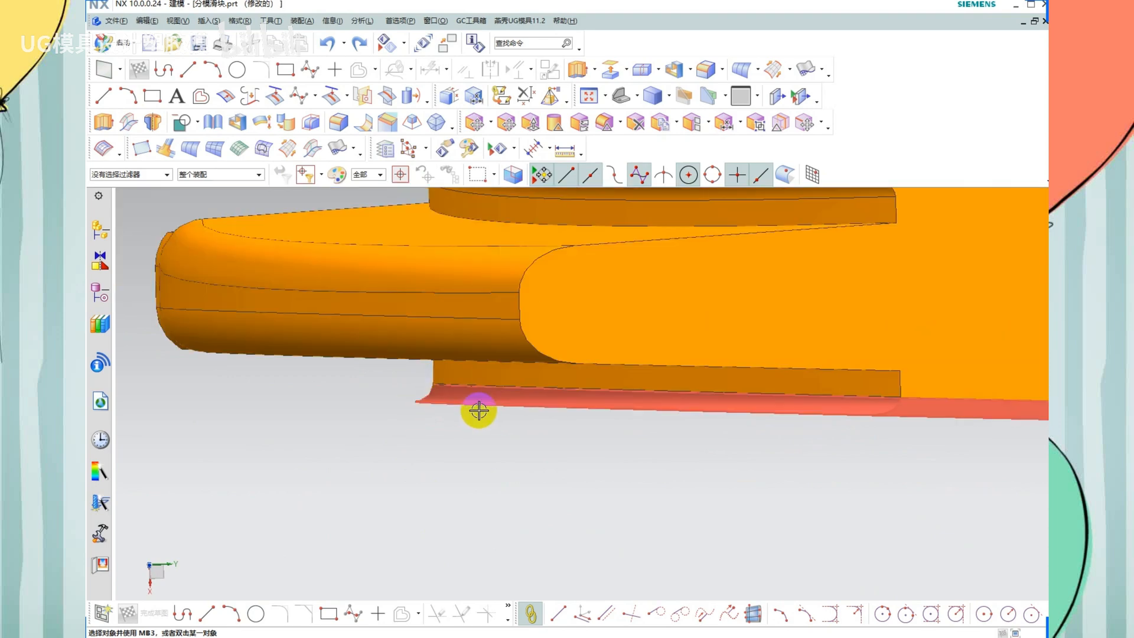
middle_drag(476, 409, 709, 405)
scroll(799, 374, up, 4)
shift+middle_drag(799, 374, 721, 410)
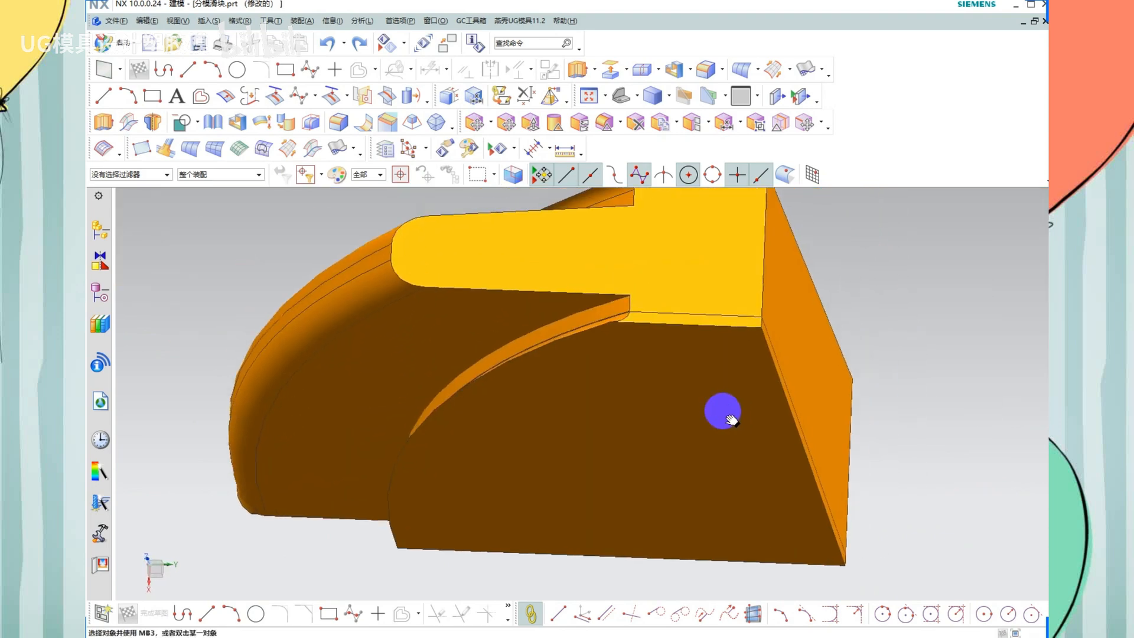
Examine the slider block's side faces and both notches from opposite sides
scroll(722, 418, down, 3)
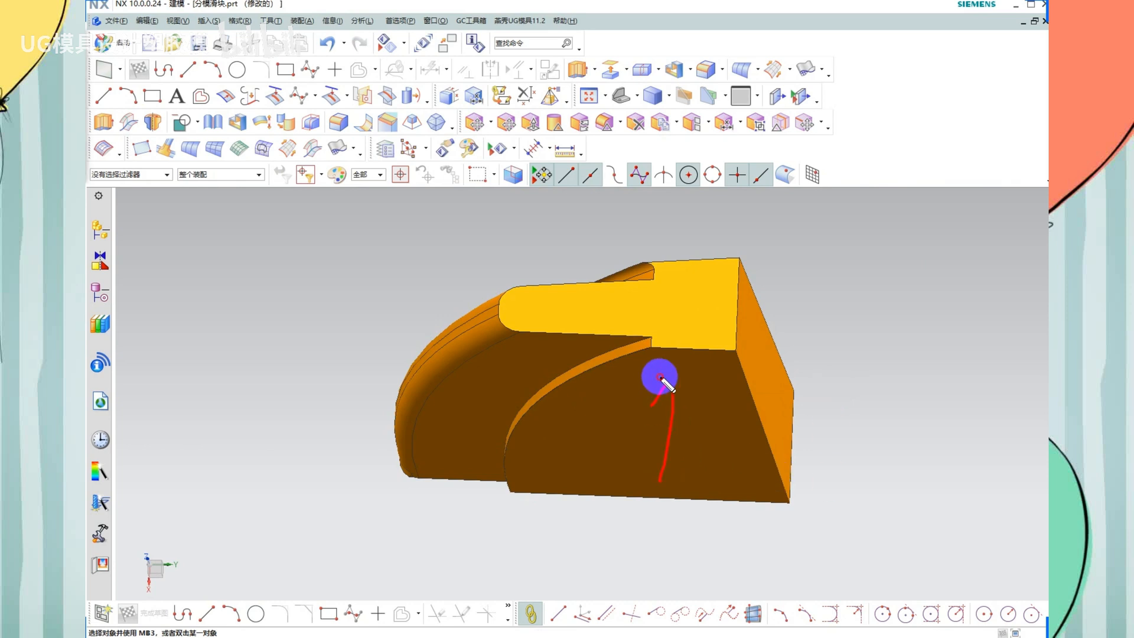
key(Escape)
middle_drag(791, 353, 791, 359)
mouse_move(751, 268)
mouse_down()
mouse_move(716, 335)
mouse_move(744, 316)
mouse_up()
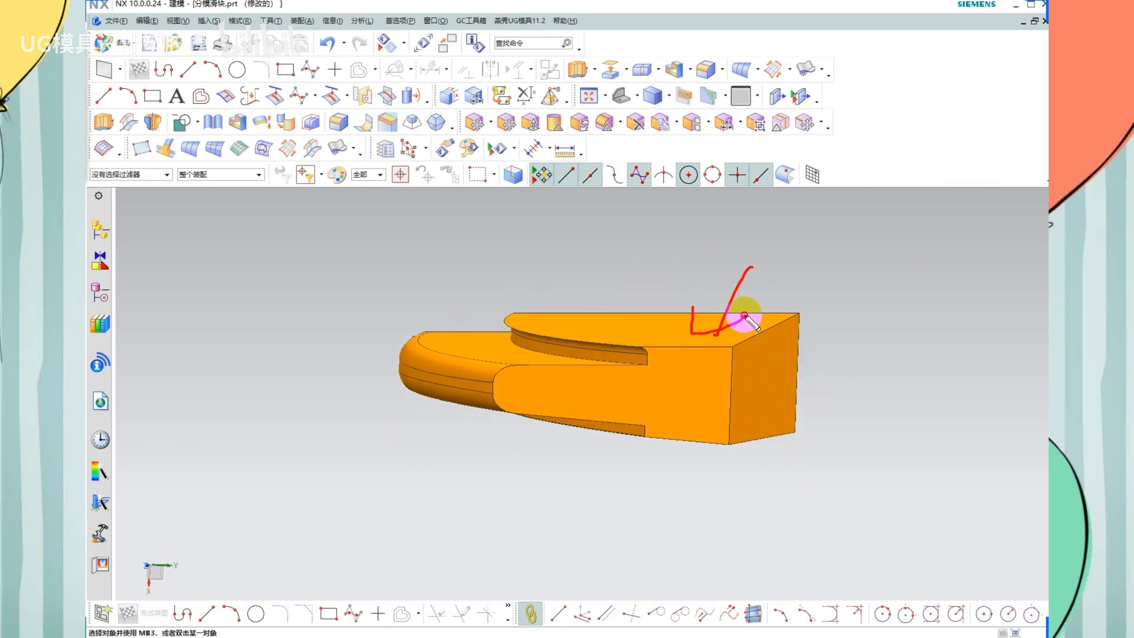
key(Escape)
mouse_move(760, 417)
middle_down()
mouse_move(772, 384)
mouse_move(754, 382)
mouse_move(800, 395)
middle_up()
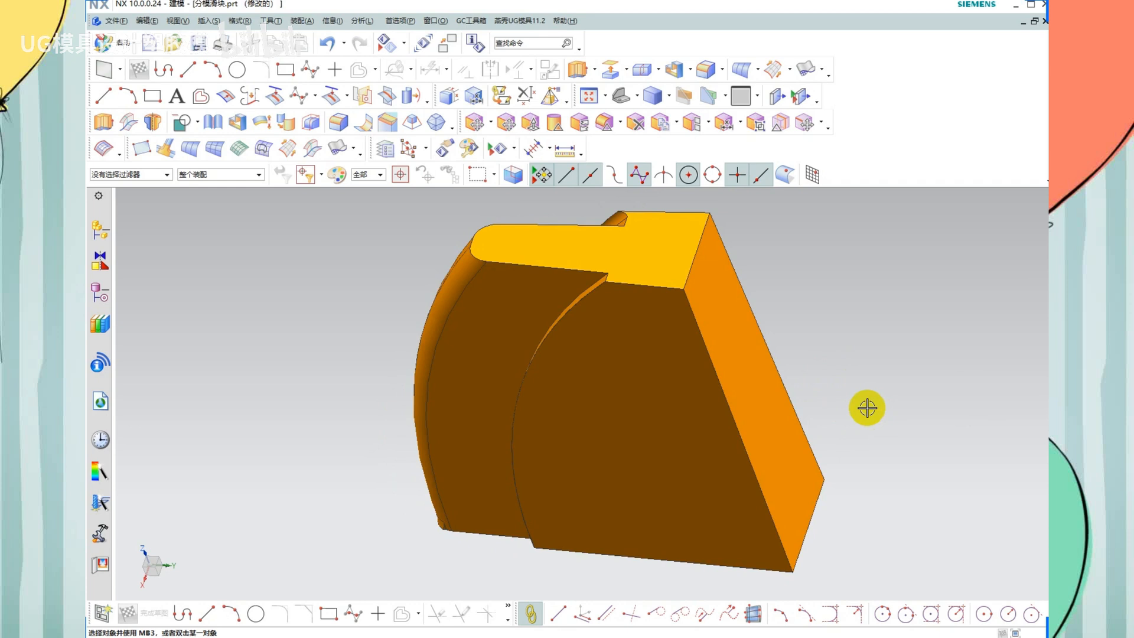
Examine the flat side face beside the slider block's notch and the curved step running along it
drag(643, 294, 626, 313)
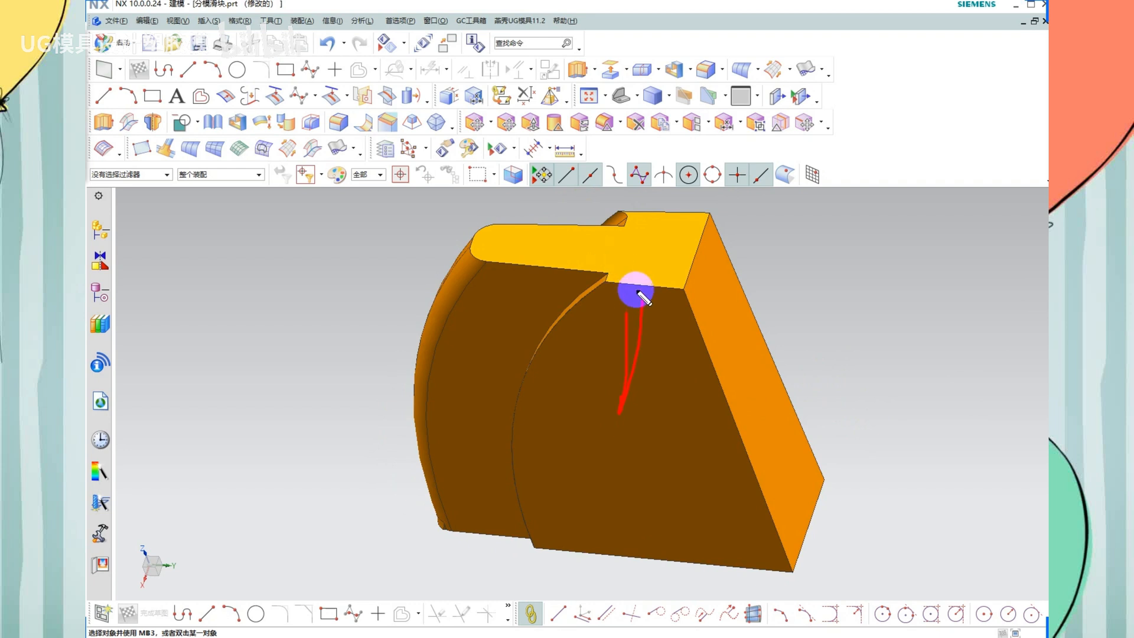
mouse_move(641, 295)
mouse_down()
mouse_move(615, 405)
mouse_move(638, 317)
mouse_move(623, 398)
mouse_move(649, 405)
mouse_up()
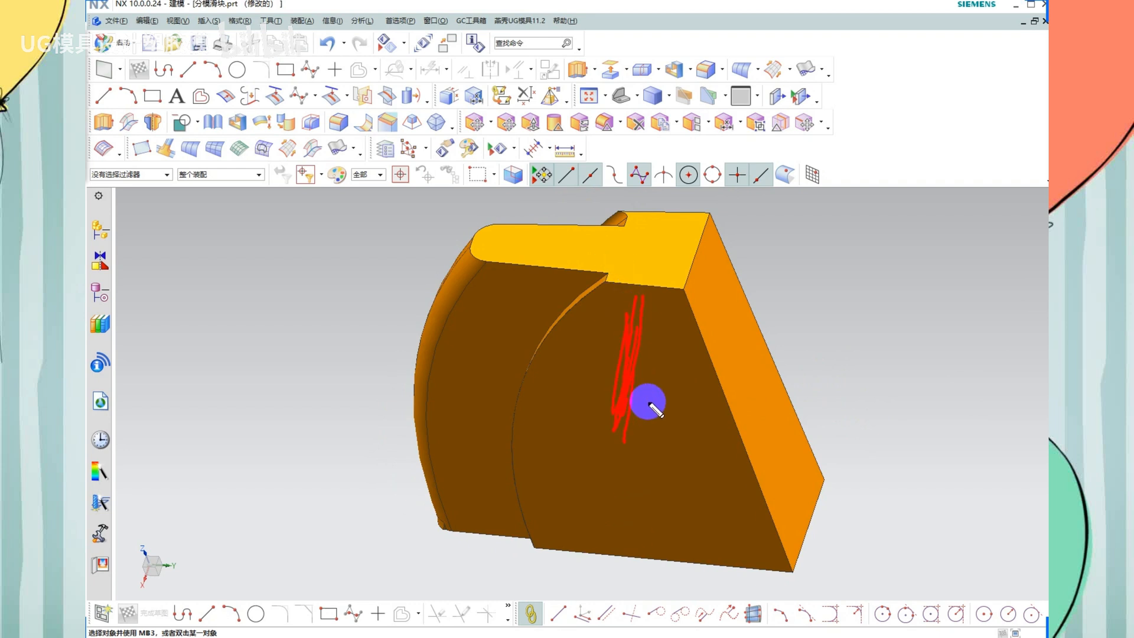
key(Escape)
scroll(671, 387, down, 2)
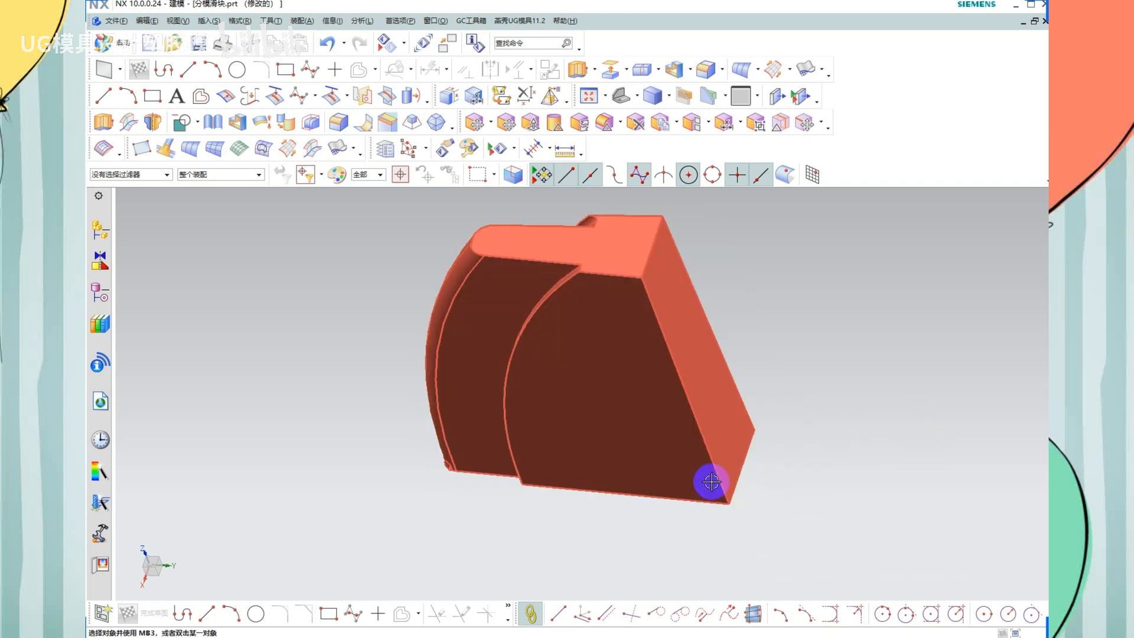
middle_drag(708, 476, 595, 439)
drag(483, 404, 739, 403)
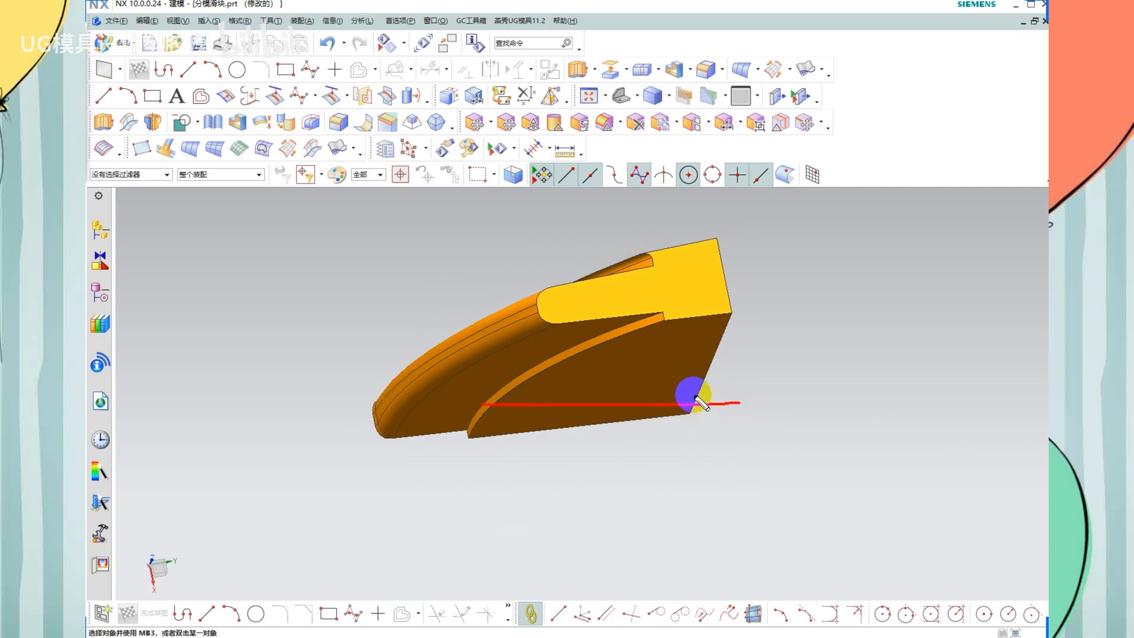
middle_drag(744, 400, 721, 393)
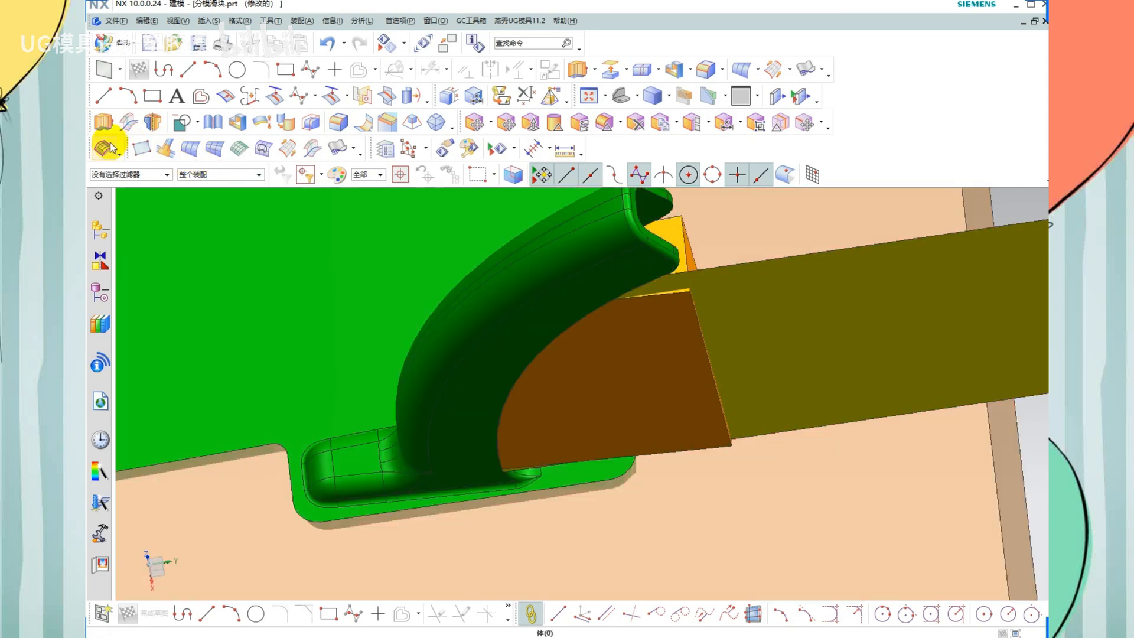
Try to enlarge the curved arm's side face across the slider block with a V end percentage of 184
click(103, 148)
click(588, 279)
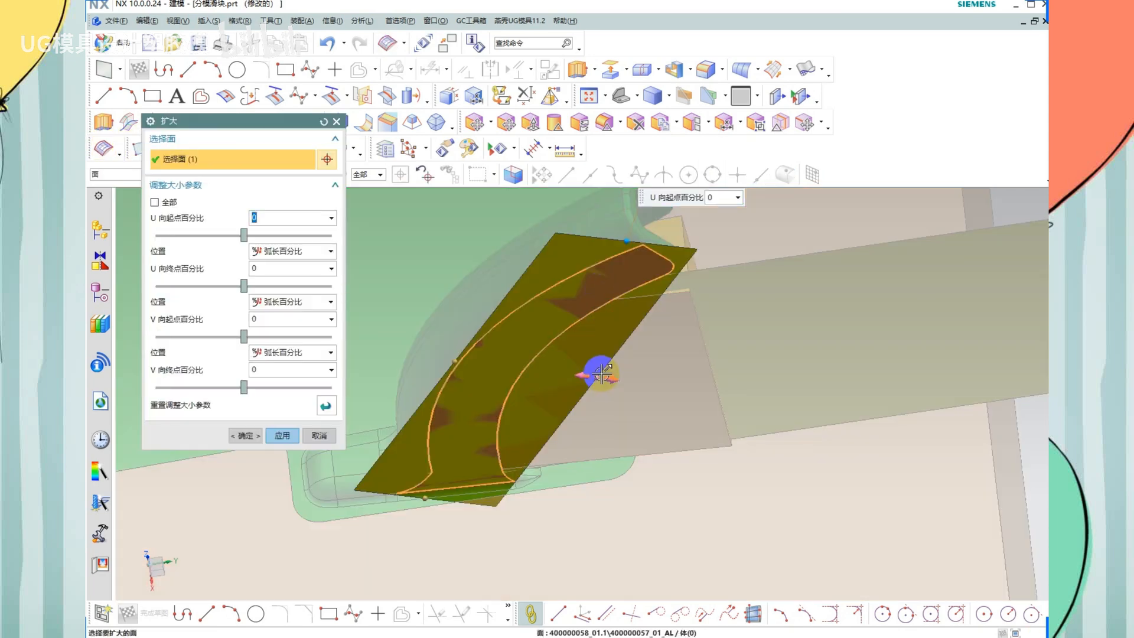
drag(645, 382, 928, 408)
scroll(615, 268, up, 2)
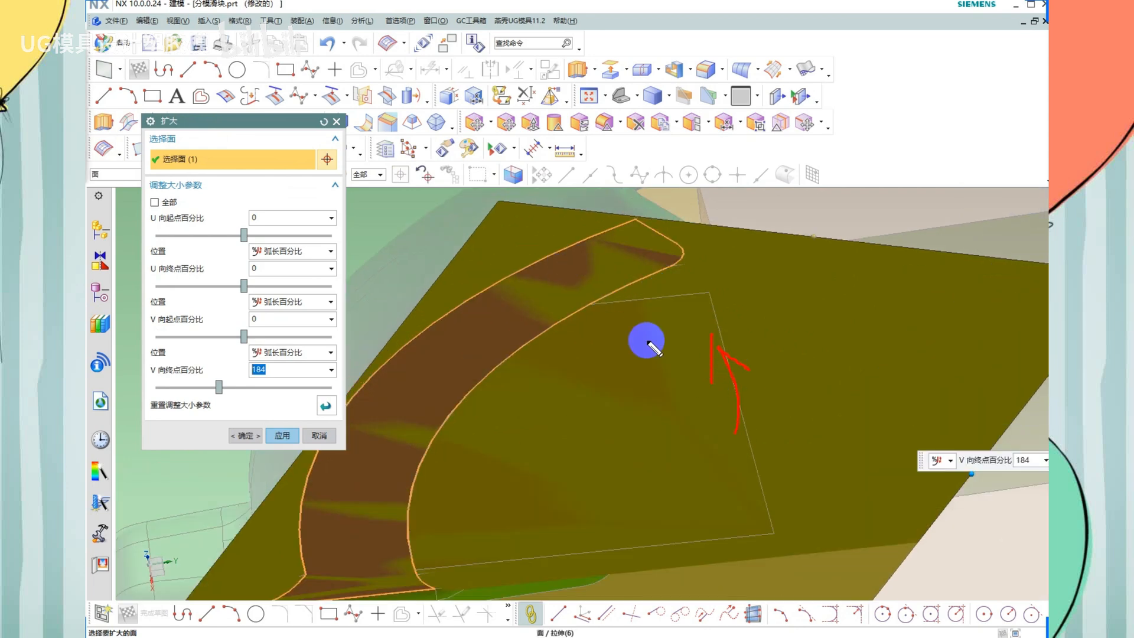
scroll(650, 342, down, 3)
middle_click(682, 359)
mouse_move(682, 359)
middle_down()
mouse_move(658, 324)
mouse_move(699, 349)
mouse_move(688, 353)
middle_up()
Delete the extruded sheet and the orange slider block beside the curved arm
click(610, 370)
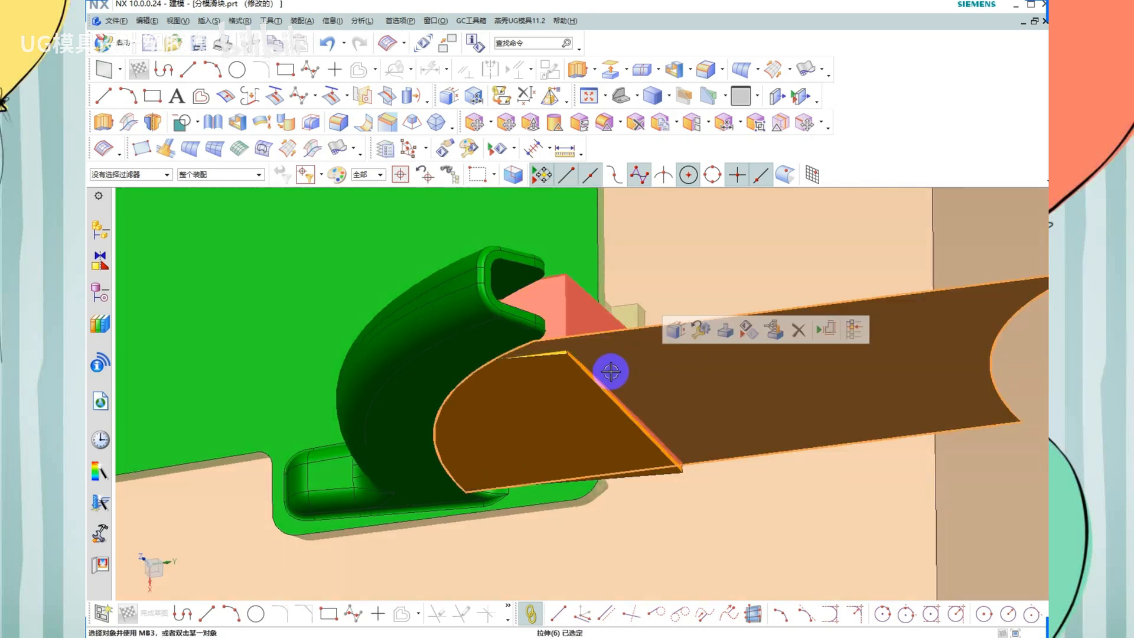
key(Delete)
scroll(612, 370, up, 1)
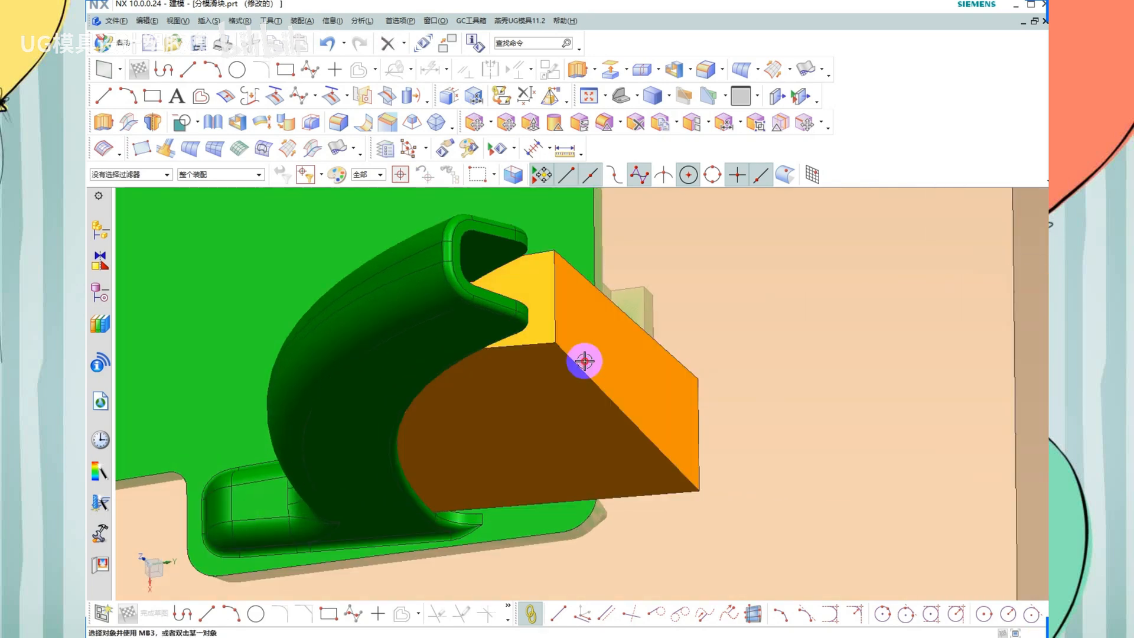
click(579, 348)
key(Delete)
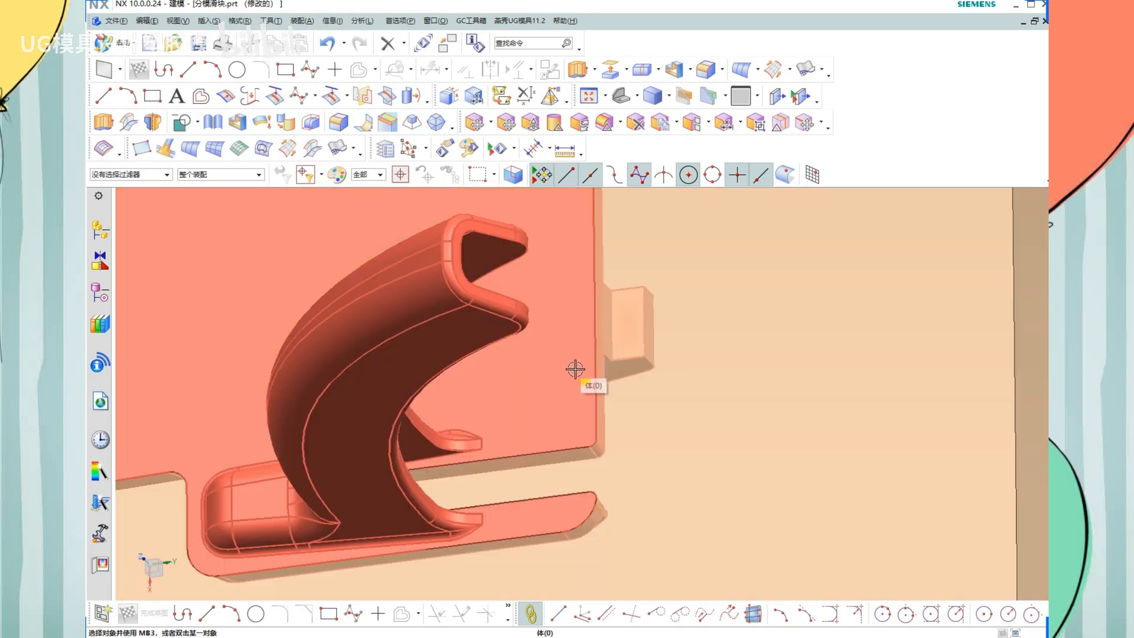
Hide the large mould block around the plate so the curved arm is exposed
middle_drag(575, 369, 614, 283)
key(ctrl+b)
scroll(683, 373, down, 2)
scroll(572, 436, up, 2)
click(673, 439)
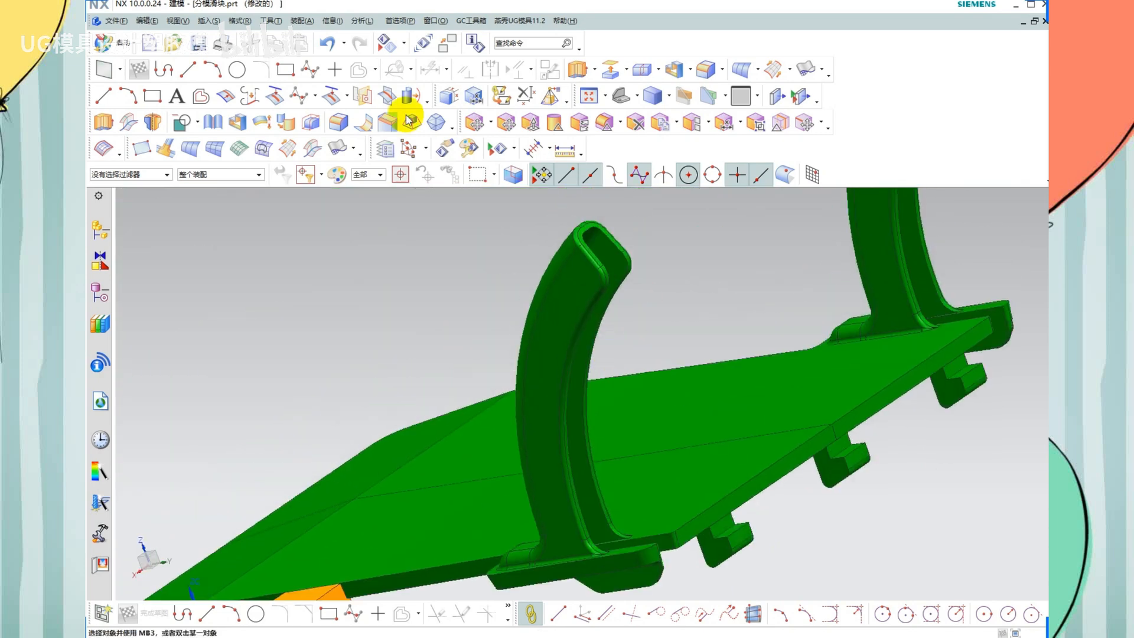
Set up a single associative isocline curve with a reference vector, a 0° angle and 0.0010 tolerance
click(440, 101)
click(242, 208)
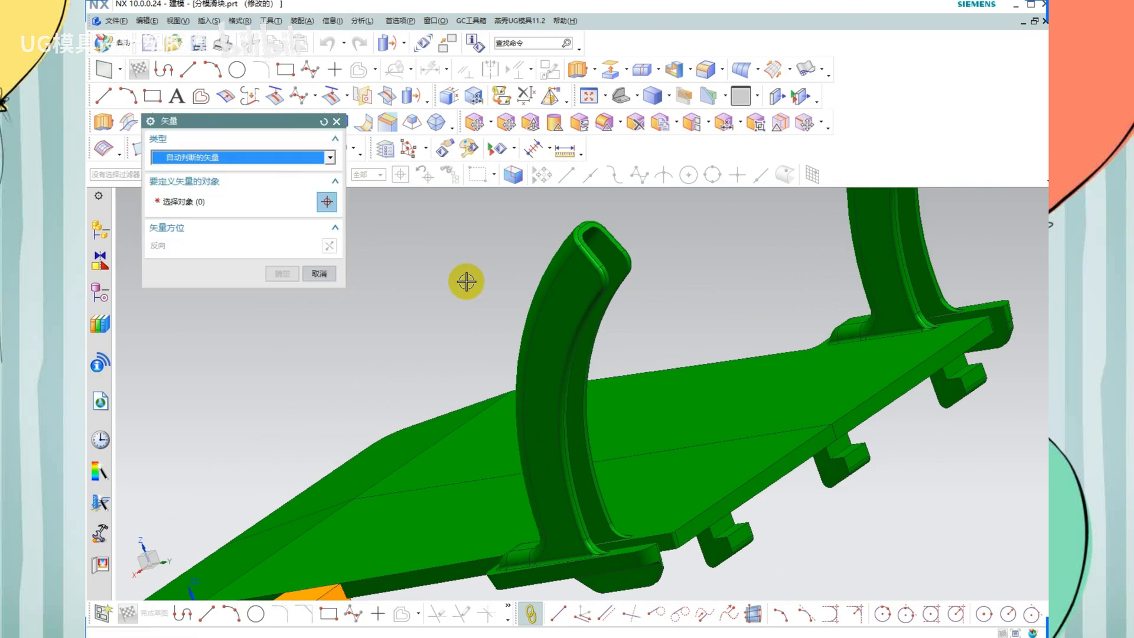
click(573, 363)
middle_click(625, 261)
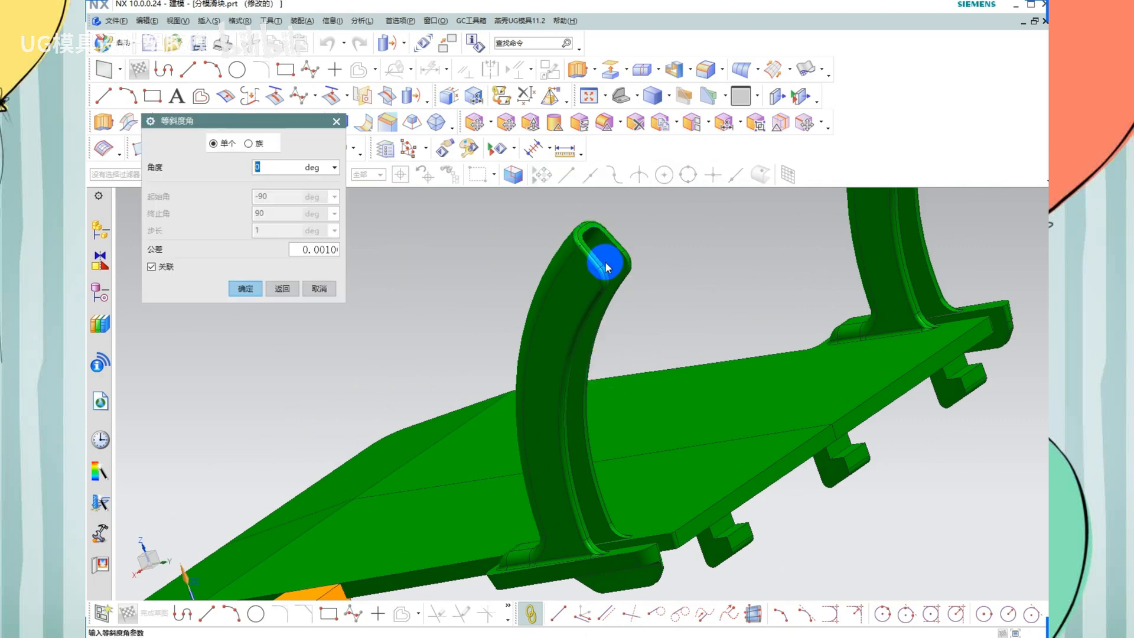
scroll(603, 265, up, 8)
click(598, 293)
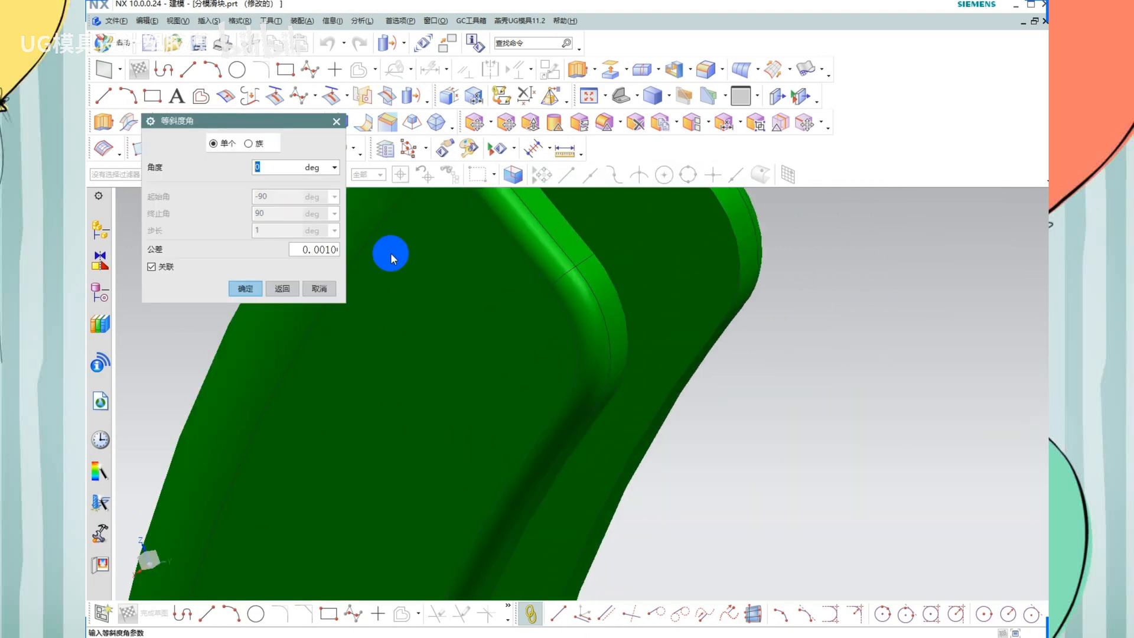
click(247, 290)
Create the isocline curves on the rounded corner faces at the free end of the curved arm
click(596, 280)
click(577, 297)
scroll(698, 307, down, 2)
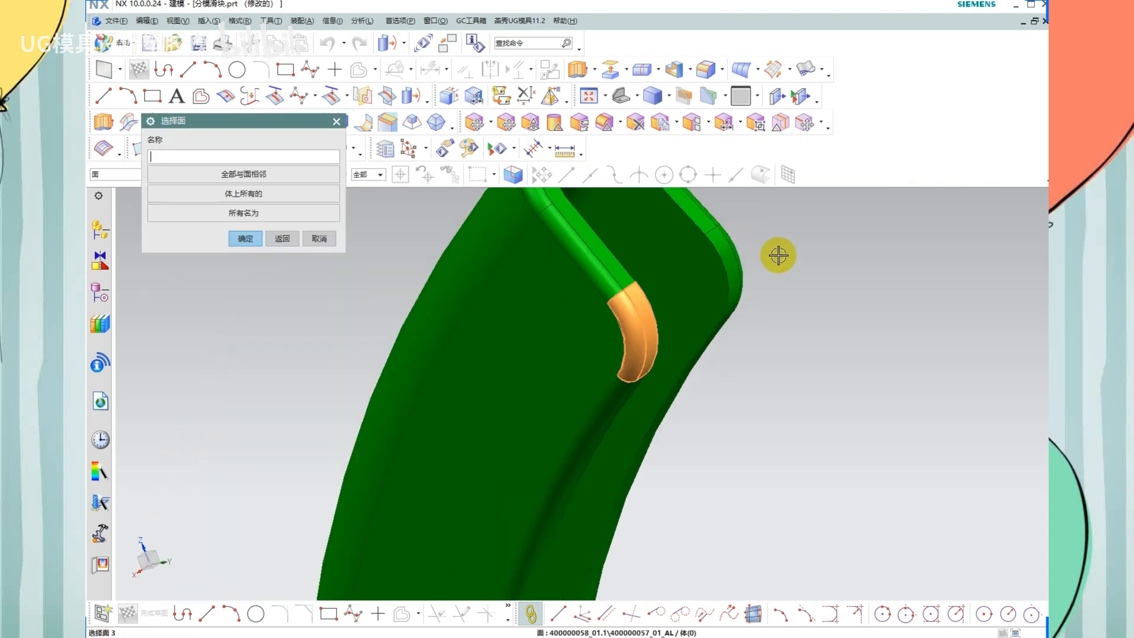
scroll(745, 253, up, 4)
click(693, 253)
click(711, 252)
middle_click(764, 278)
scroll(589, 250, down, 6)
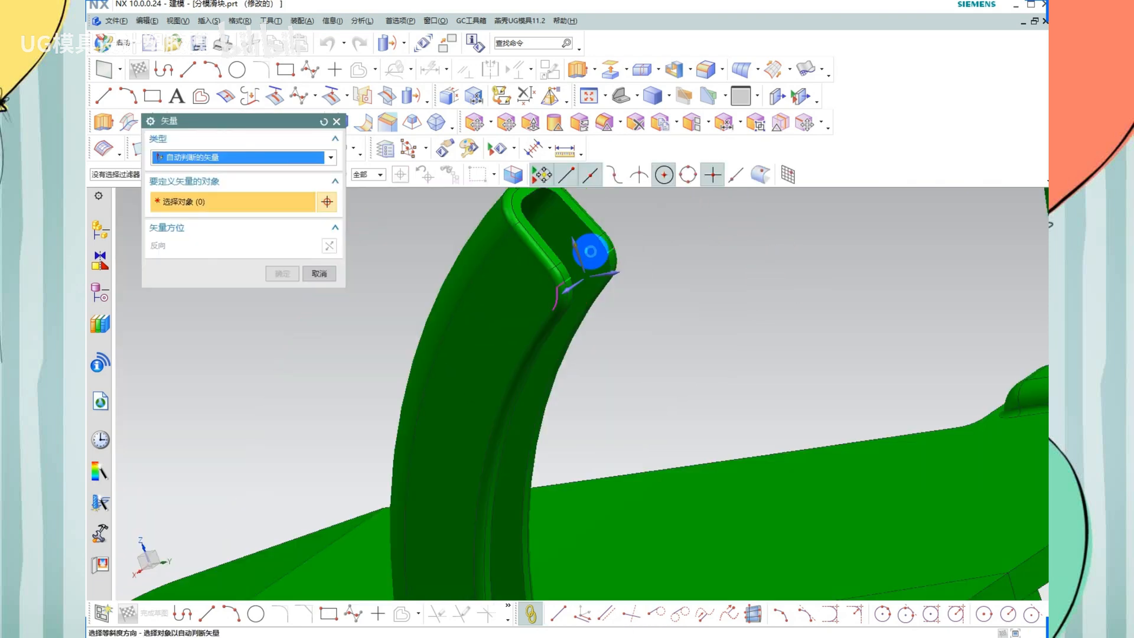
key(Escape)
Select the arm's long inner edge and the adjoining isocline curve at its end corner as an extrusion section
scroll(589, 250, down, 4)
middle_drag(590, 260, 615, 346)
scroll(657, 494, up, 4)
key(x)
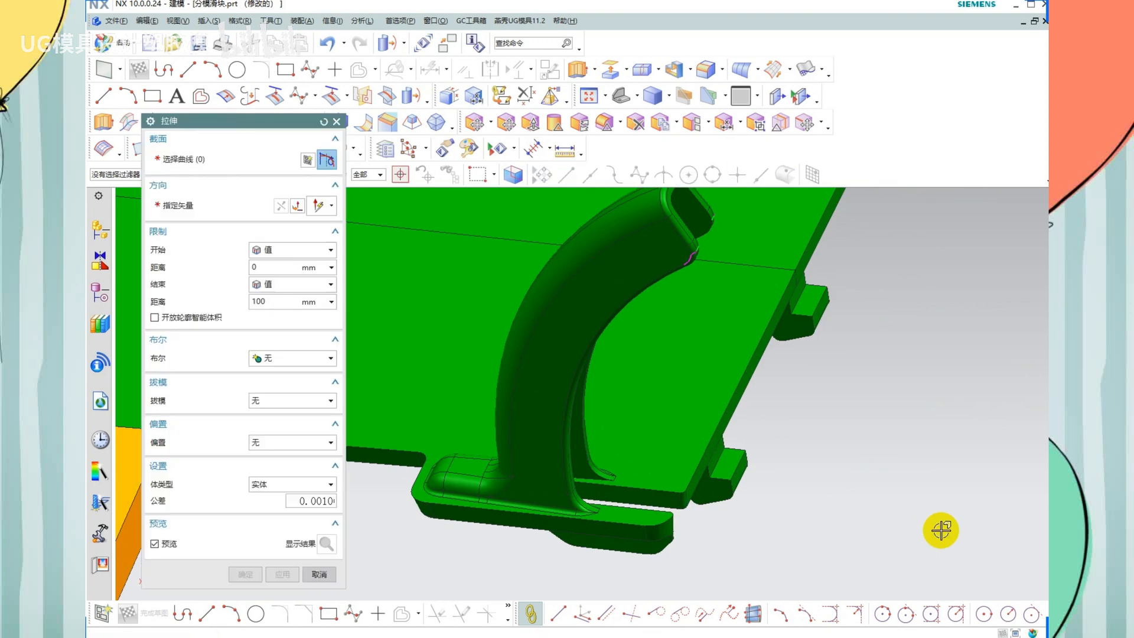
scroll(632, 328, up, 2)
click(615, 288)
scroll(617, 301, down, 2)
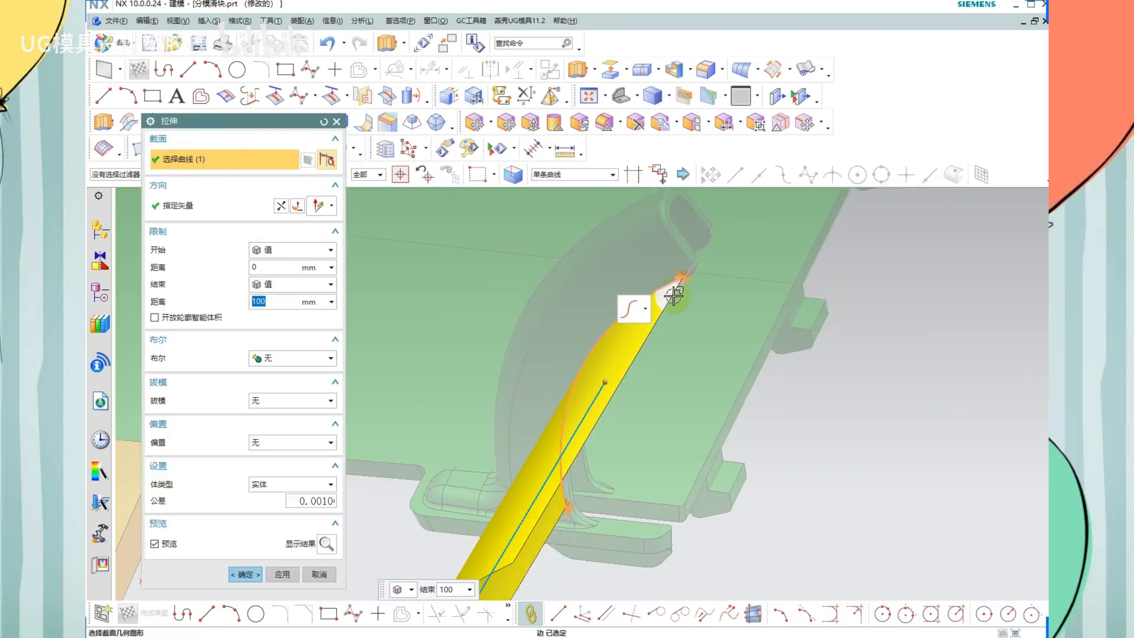
scroll(685, 281, up, 4)
scroll(686, 280, up, 3)
scroll(679, 207, up, 2)
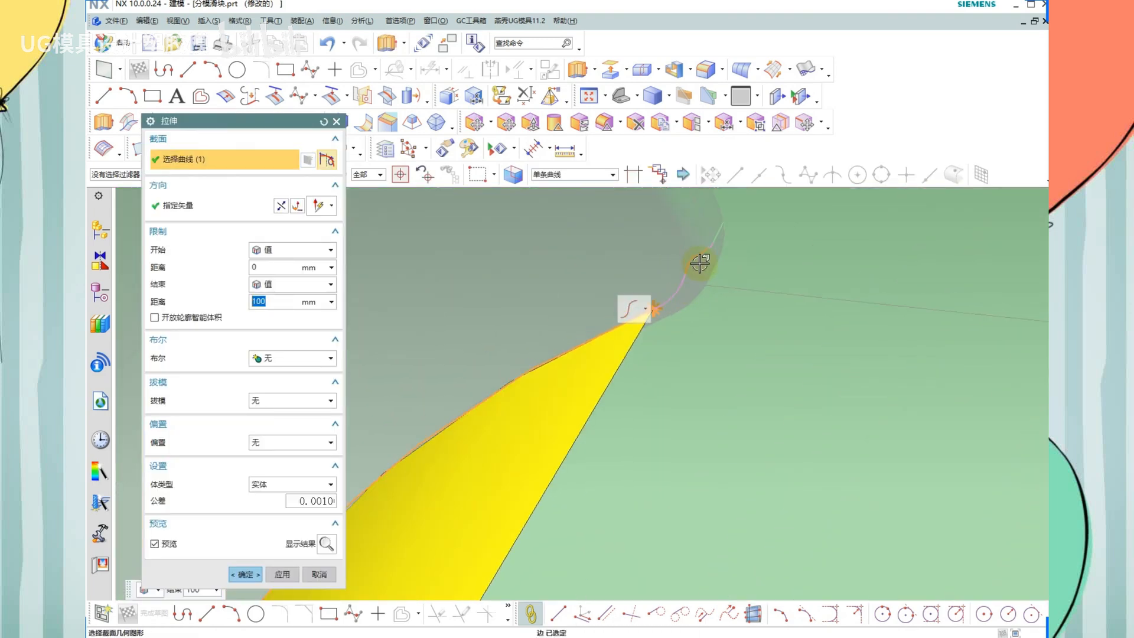
click(689, 254)
scroll(678, 299, down, 2)
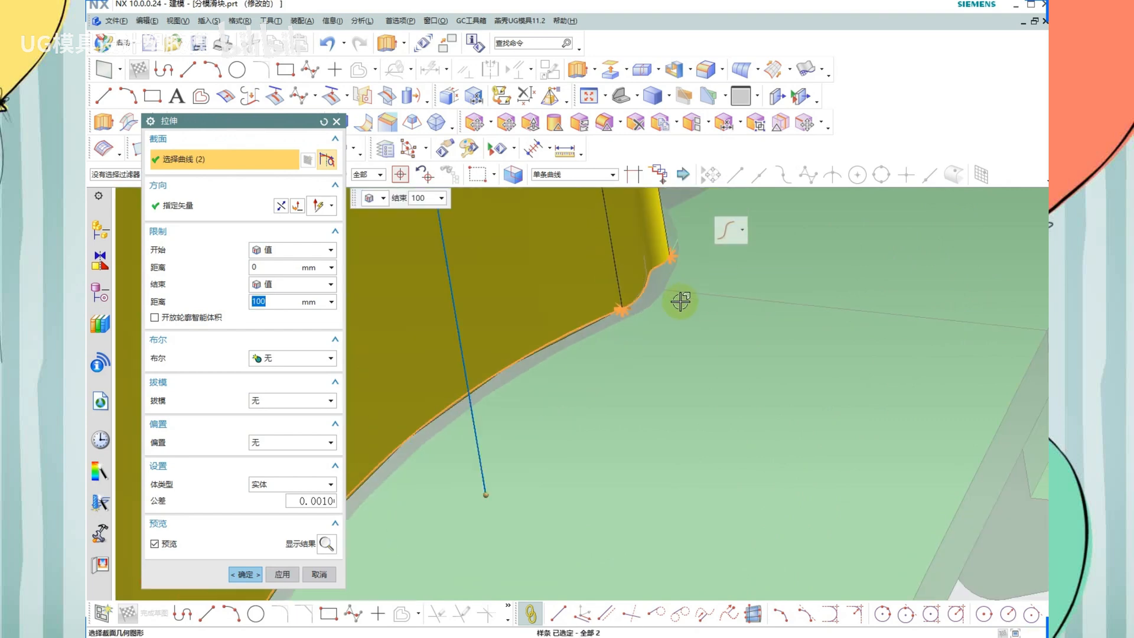
Specify a new direction vector and extrude the edge and isocline curve 100 mm
click(211, 206)
scroll(676, 313, down, 2)
click(654, 334)
scroll(608, 295, down, 2)
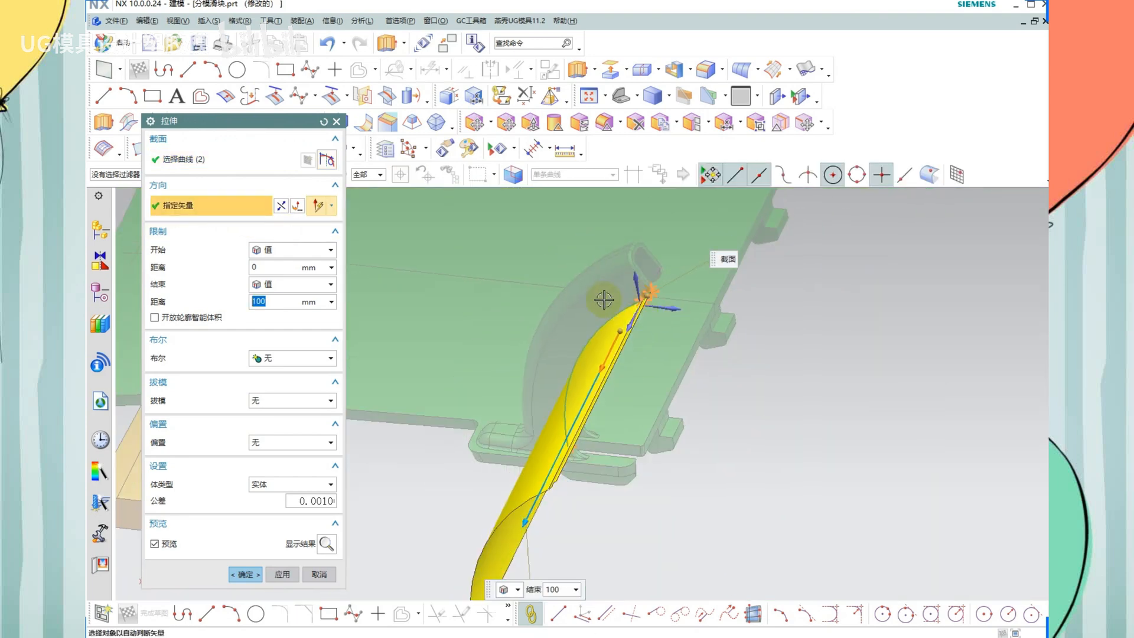
scroll(637, 295, up, 6)
middle_click(710, 319)
Examine how the extruded sheet meets the arm's inner edge and the rounded corner at its end
scroll(544, 276, down, 3)
scroll(625, 303, up, 5)
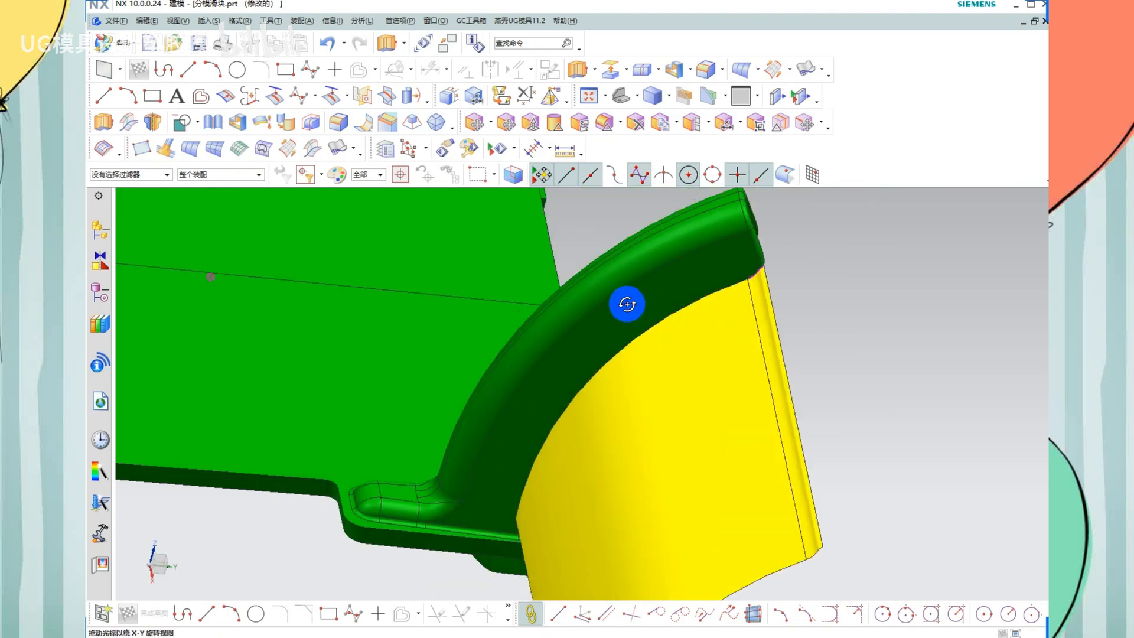
scroll(736, 296, up, 4)
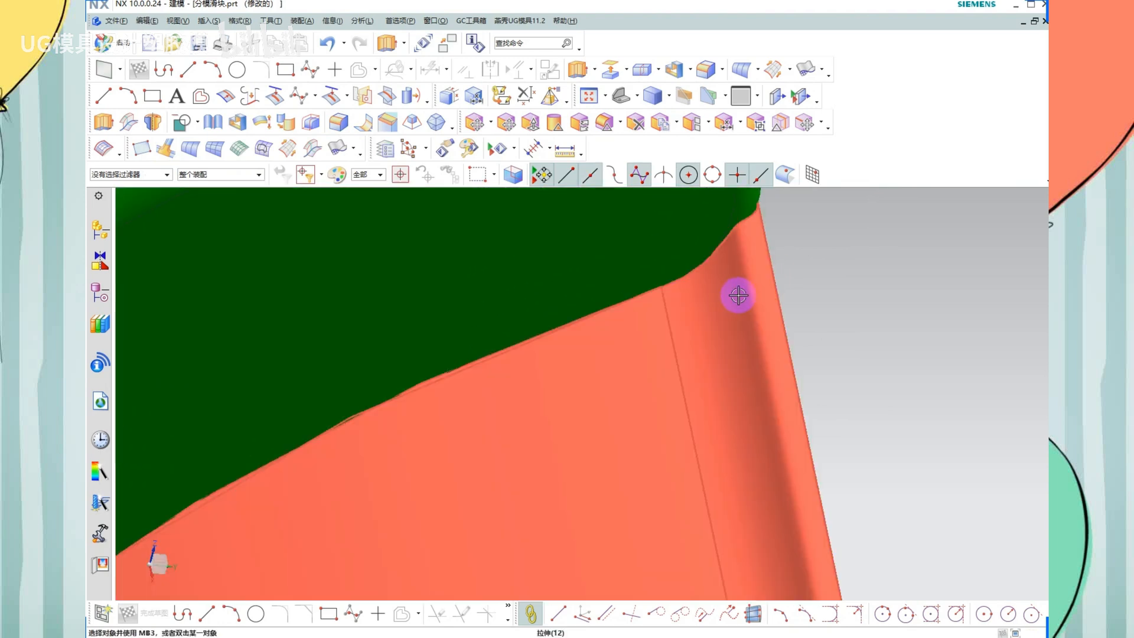
scroll(820, 334, down, 2)
scroll(793, 341, up, 2)
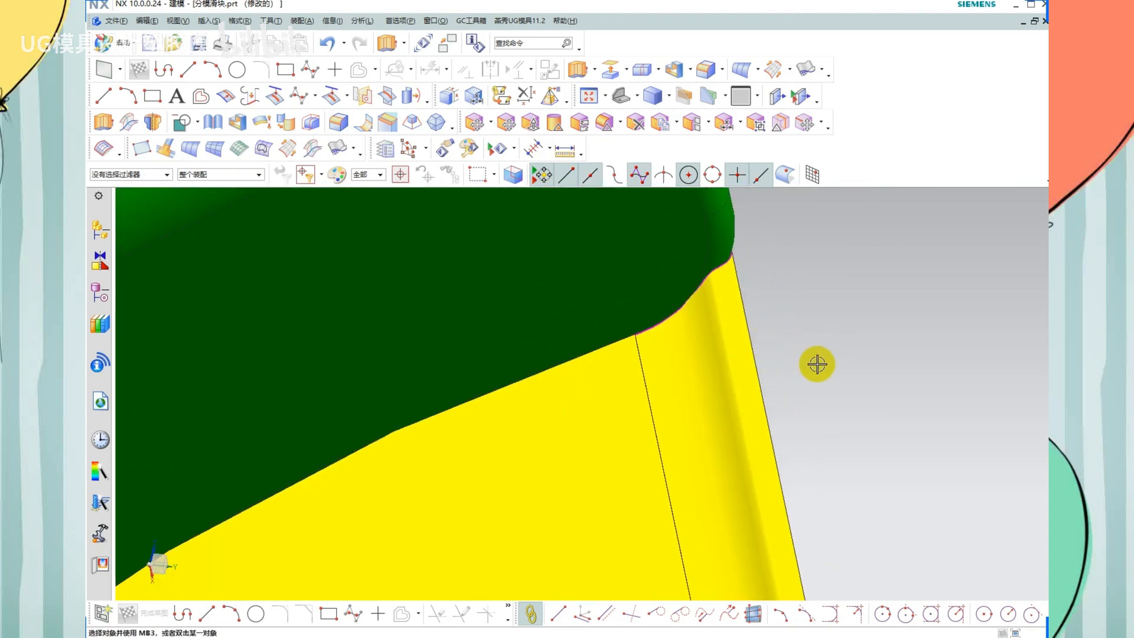
scroll(723, 265, down, 2)
middle_drag(761, 309, 747, 312)
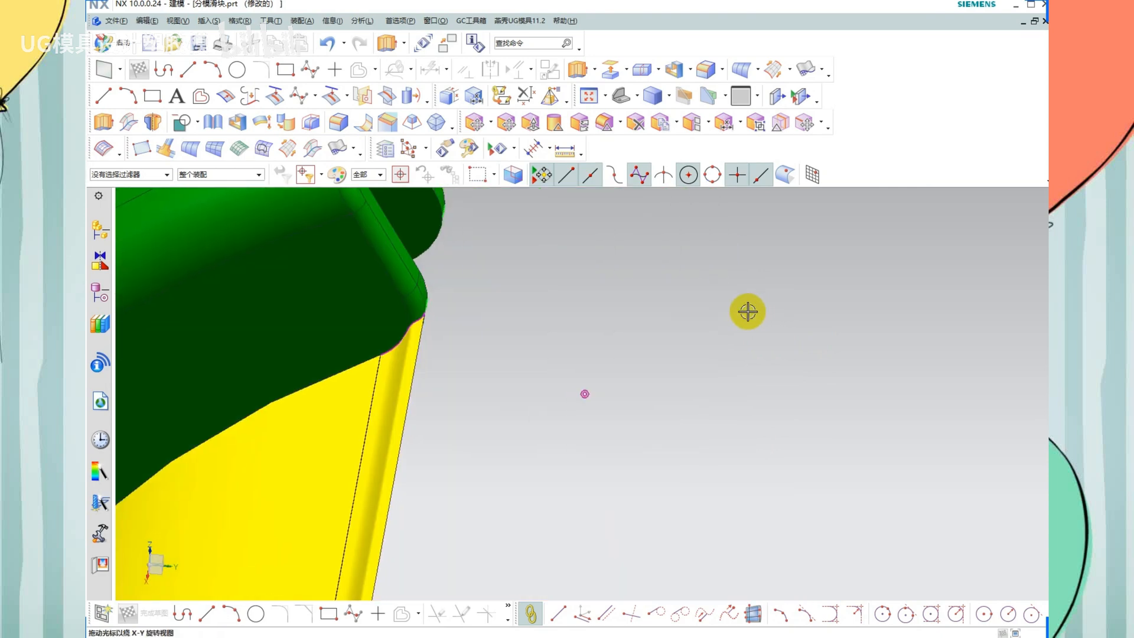
scroll(449, 310, up, 2)
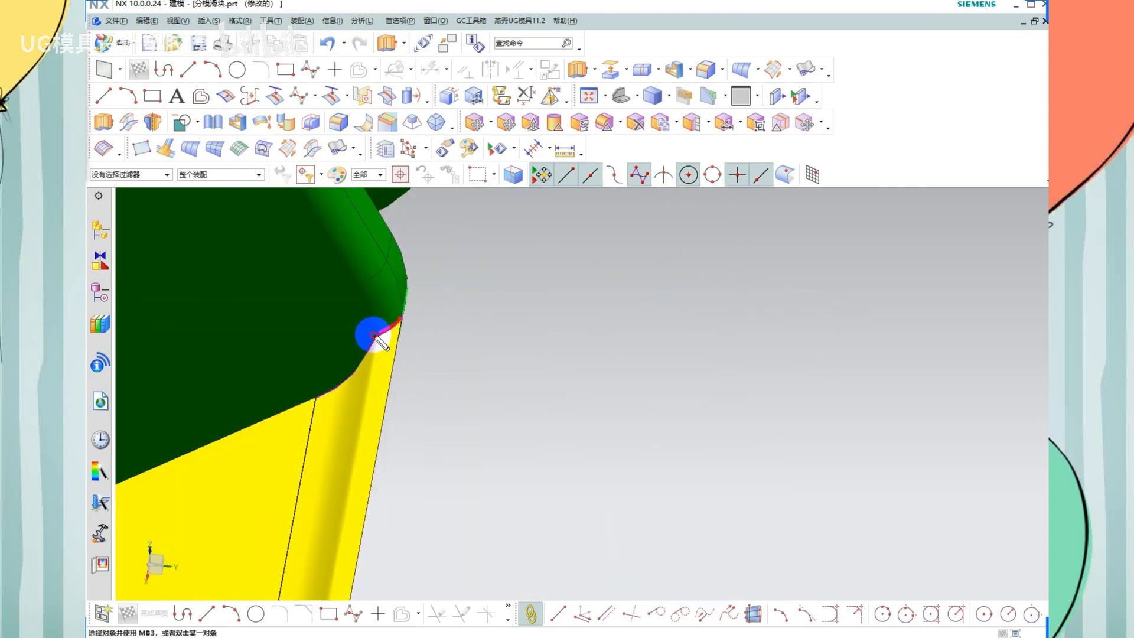
Examine the stretch of the sheet's edge that follows the isocline curve around the arm's end corner
click(309, 402)
key(Escape)
scroll(640, 284, down, 3)
scroll(453, 373, up, 3)
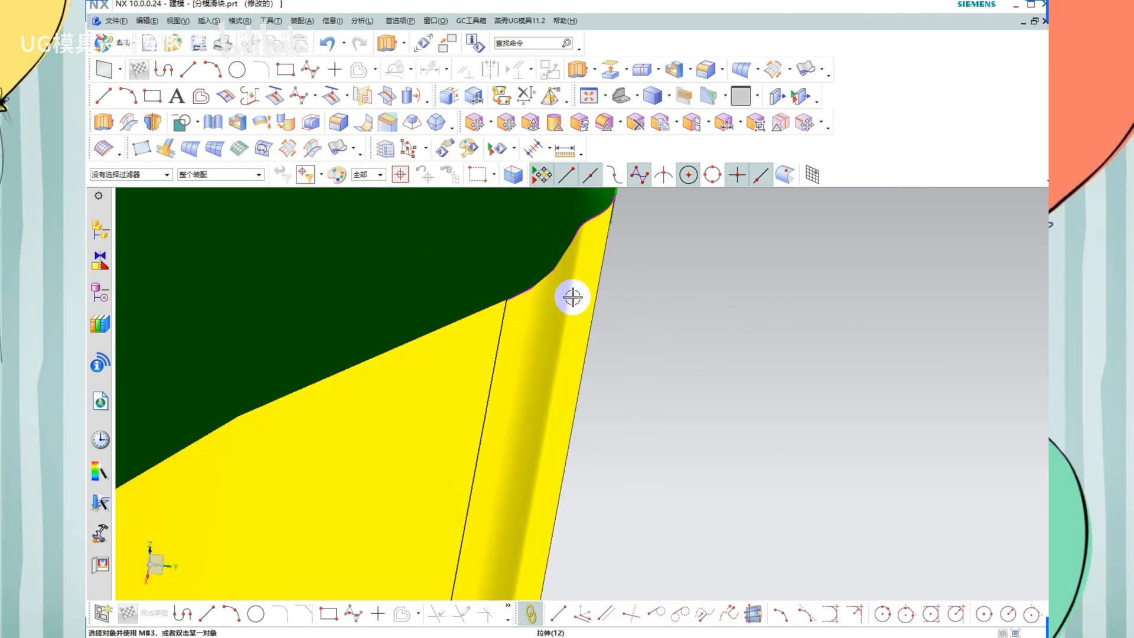
scroll(601, 225, up, 3)
scroll(572, 248, down, 2)
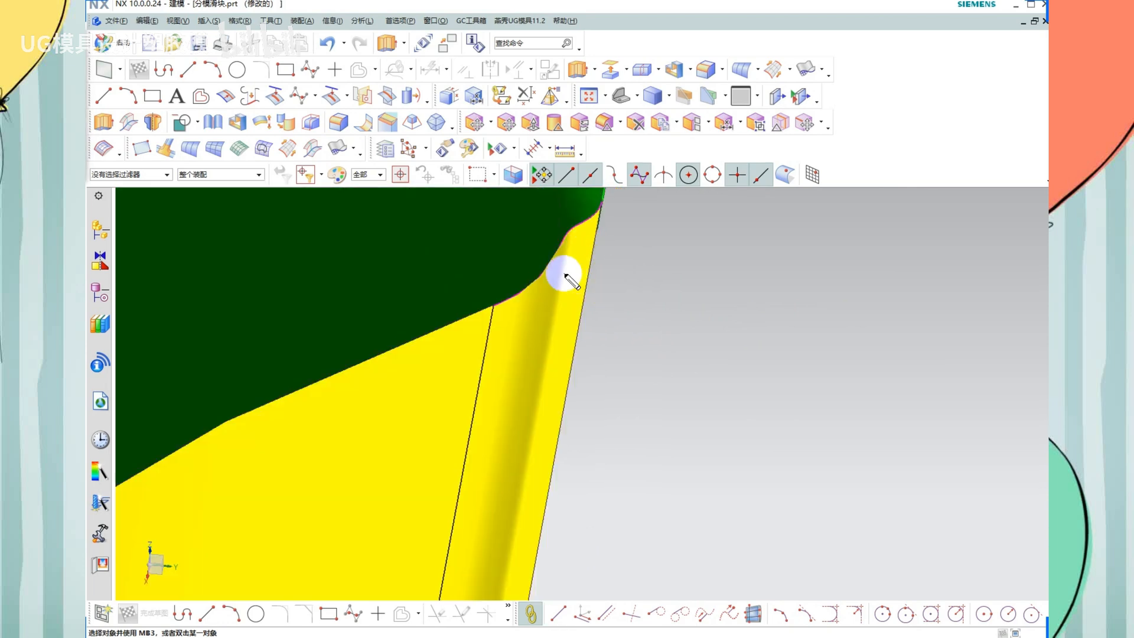
scroll(570, 284, up, 1)
scroll(570, 284, down, 1)
scroll(567, 243, up, 6)
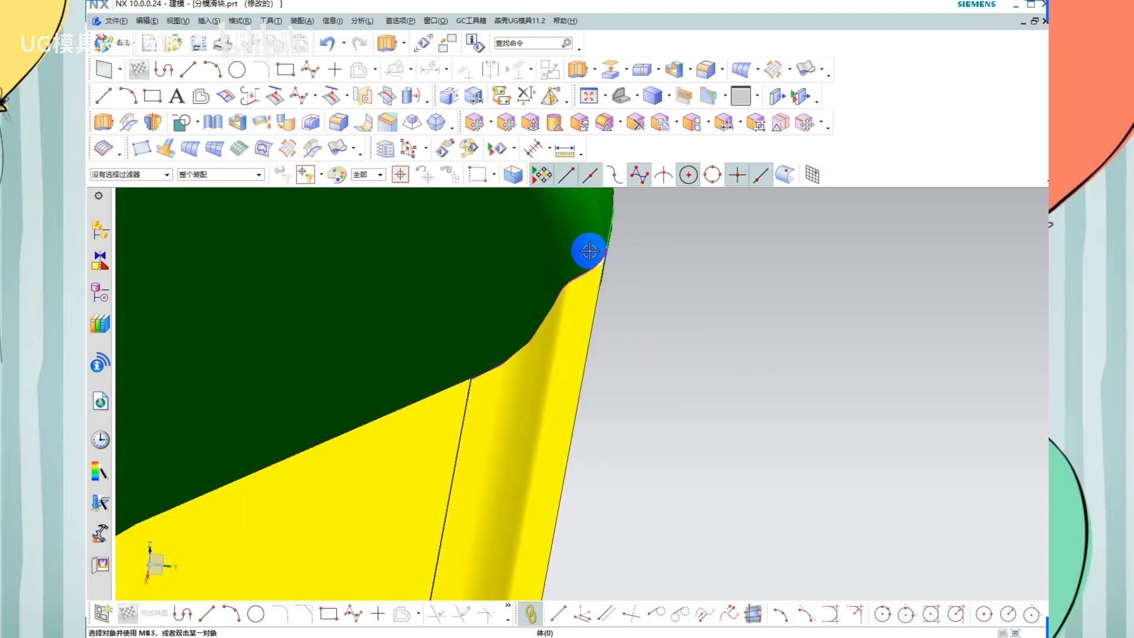
Remove the isocline curve from the extruded sheet's section and add it back
click(591, 308)
double_click(591, 309)
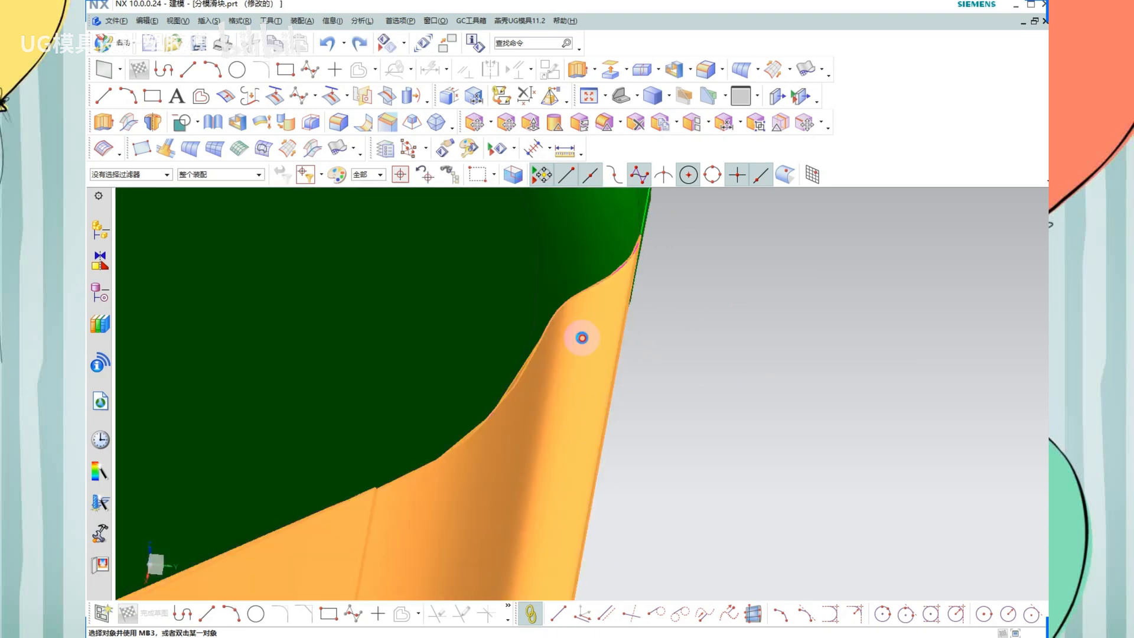
shift+click(581, 291)
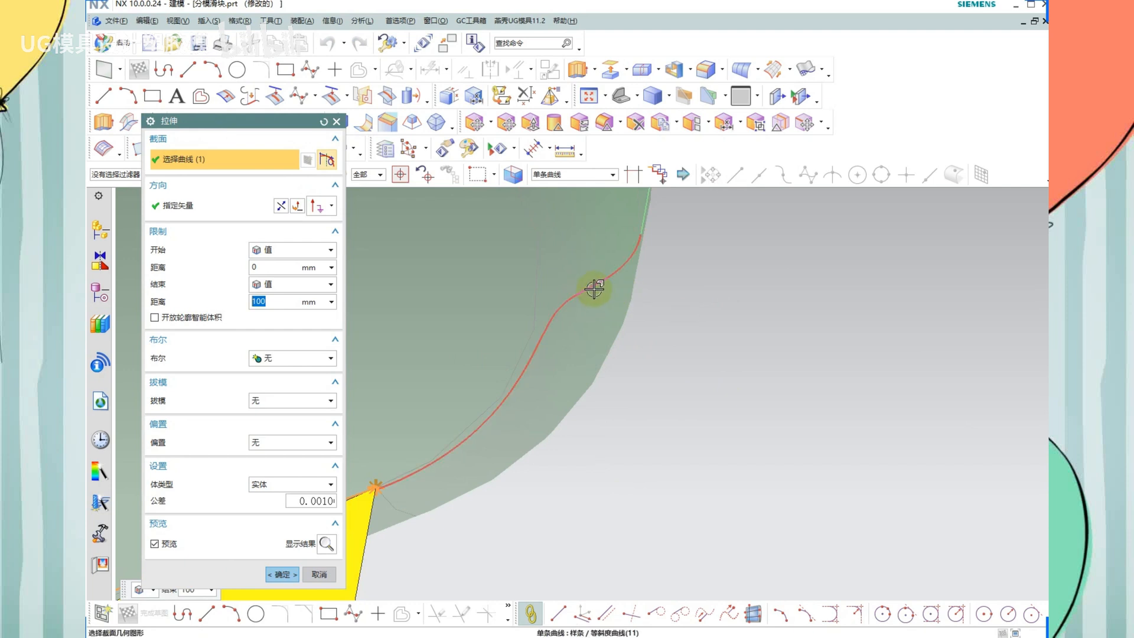
click(595, 289)
middle_click(679, 306)
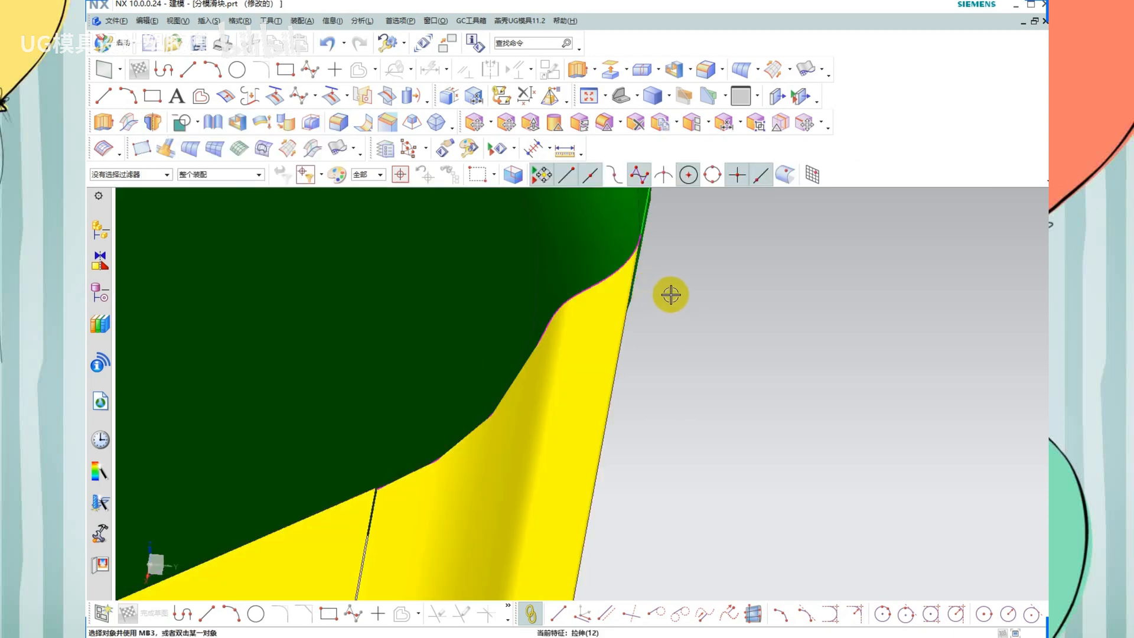
Examine where the isocline curve ends at the arm's rounded corner and update the model display
scroll(624, 294, down, 4)
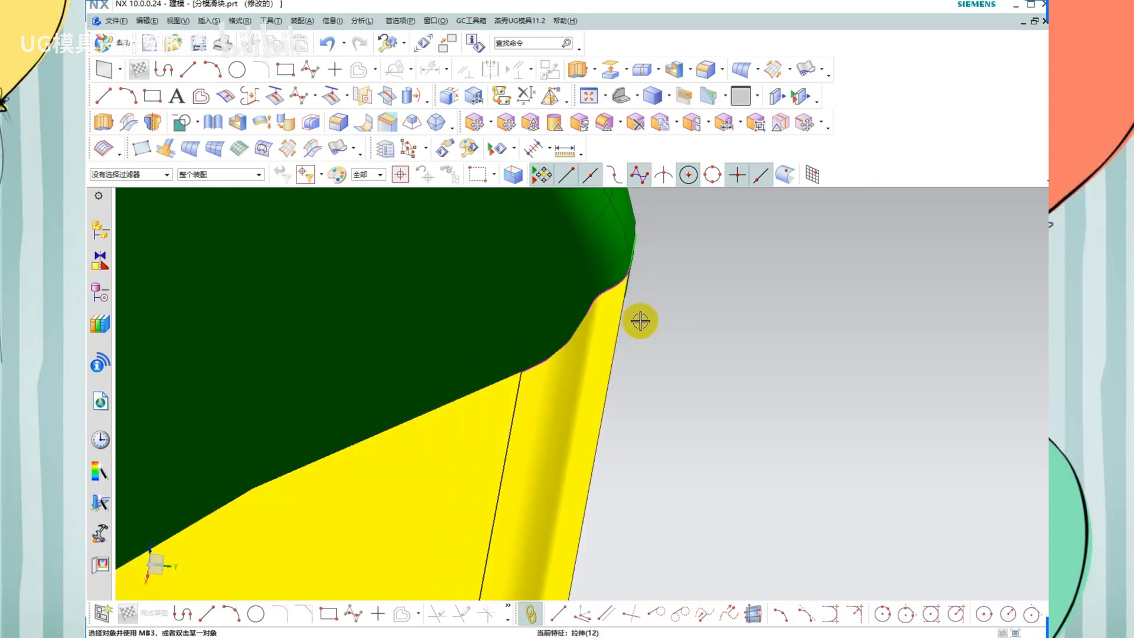
middle_drag(640, 322, 604, 362)
scroll(604, 362, down, 4)
scroll(665, 337, down, 4)
middle_drag(665, 337, 666, 367)
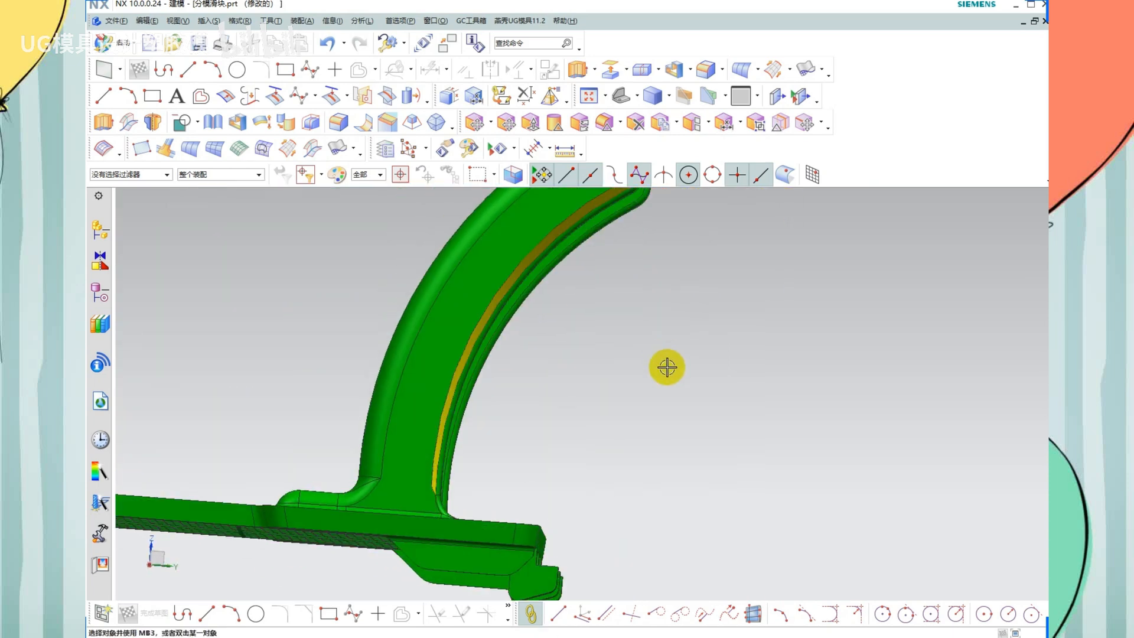
scroll(666, 367, down, 4)
scroll(652, 284, up, 10)
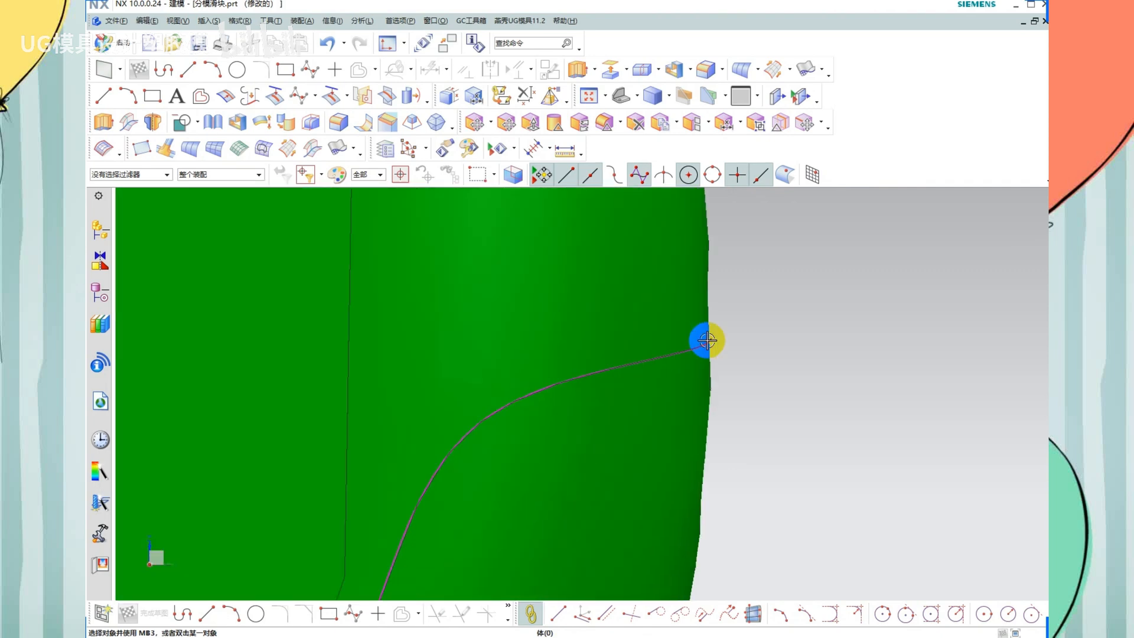
middle_drag(706, 340, 721, 347)
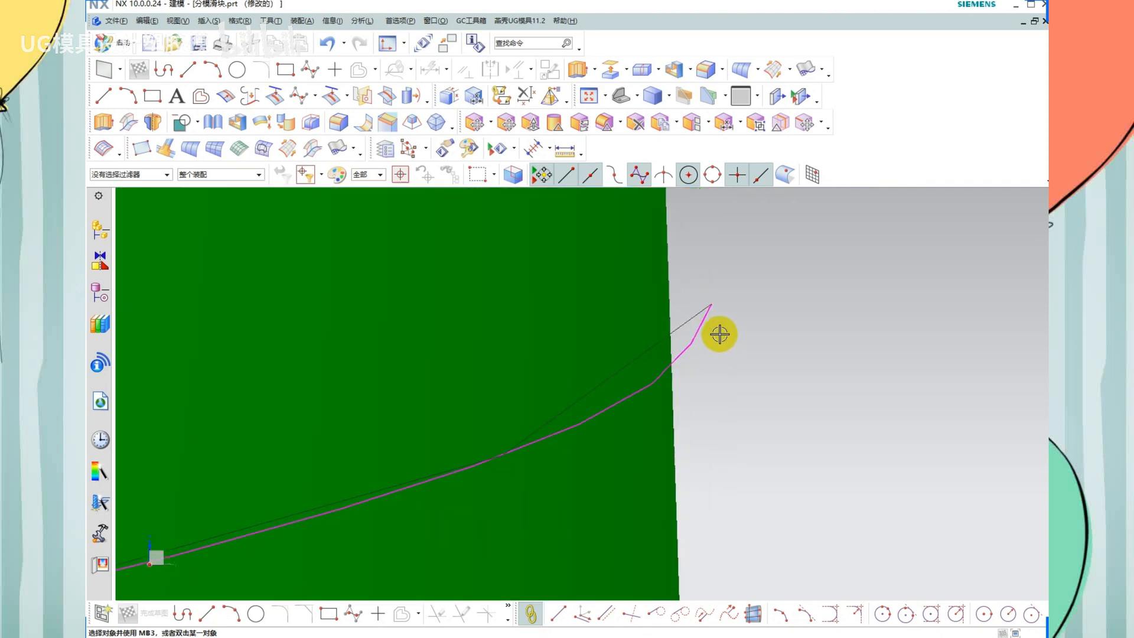
right_click(719, 334)
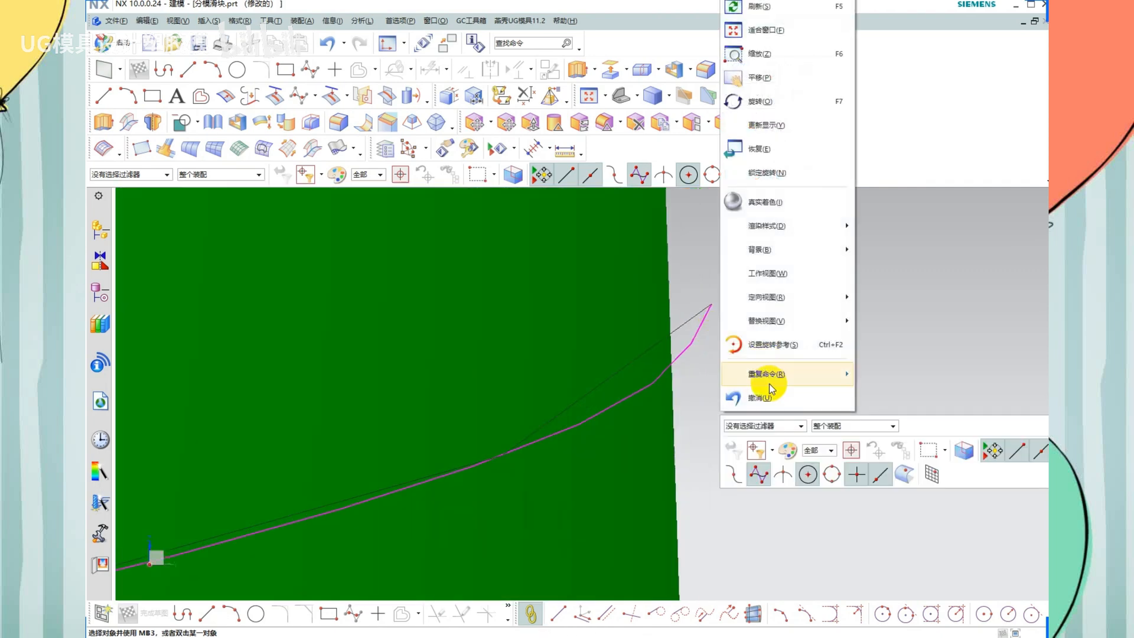
click(773, 122)
mouse_move(744, 325)
middle_down()
mouse_move(700, 294)
mouse_move(721, 286)
mouse_move(711, 281)
mouse_move(729, 316)
mouse_move(785, 347)
middle_up()
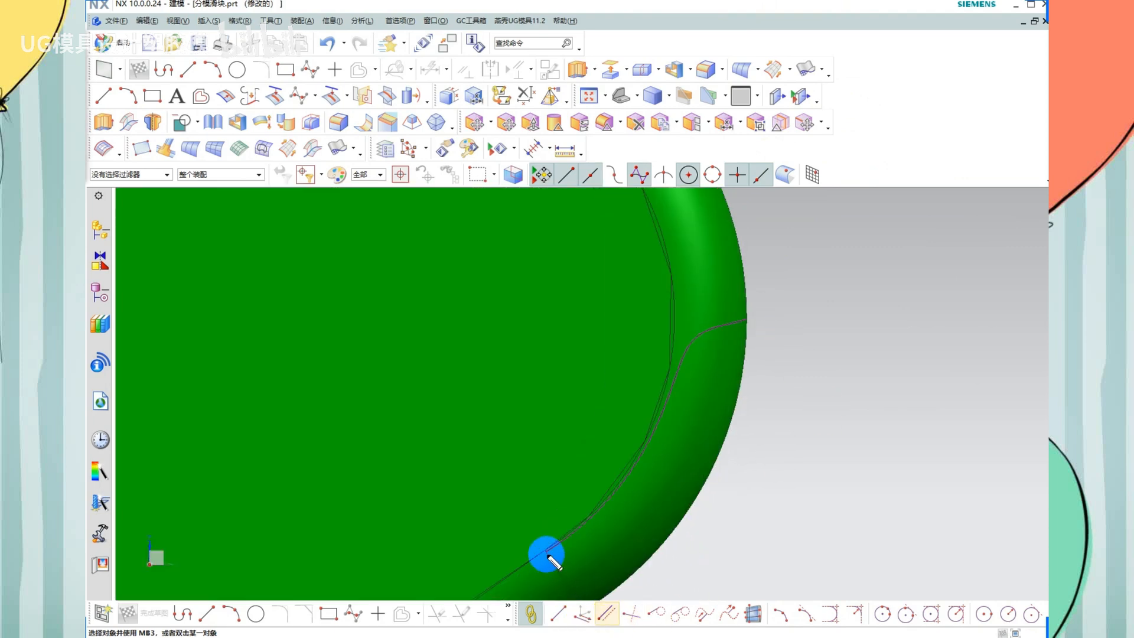
drag(568, 525, 688, 323)
click(753, 317)
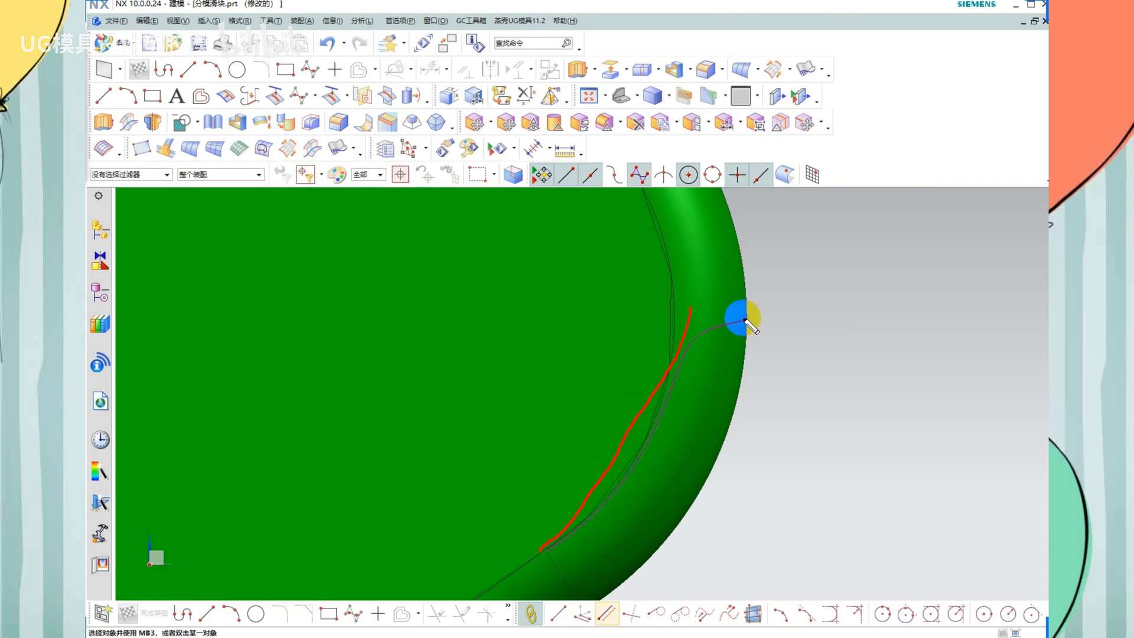
drag(784, 319, 1014, 321)
click(756, 323)
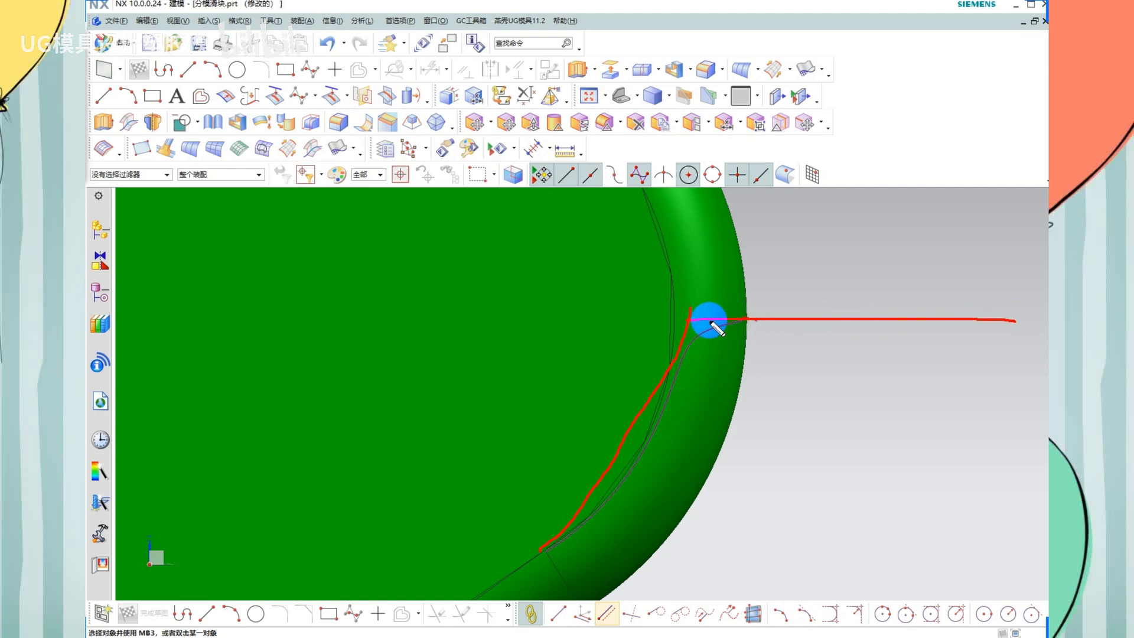
drag(680, 340, 732, 327)
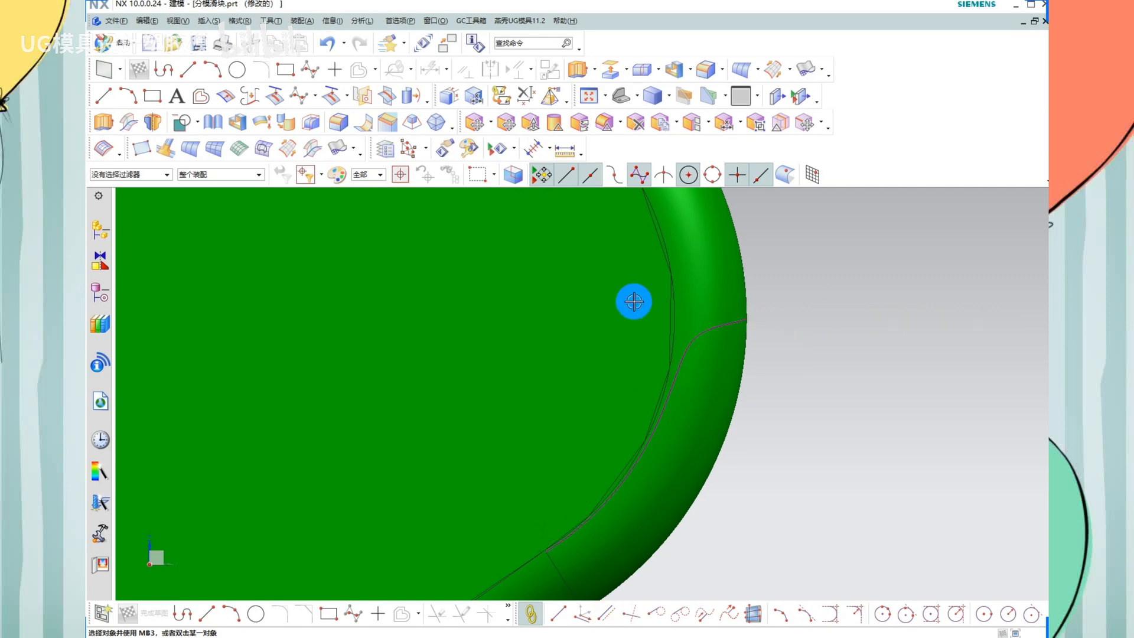
Edit the extruded sheet and remove the isocline curve at the arm's end corner from its section
mouse_move(633, 299)
middle_down()
mouse_move(711, 352)
mouse_move(641, 303)
middle_up()
scroll(640, 304, down, 3)
scroll(734, 476, up, 4)
double_click(736, 472)
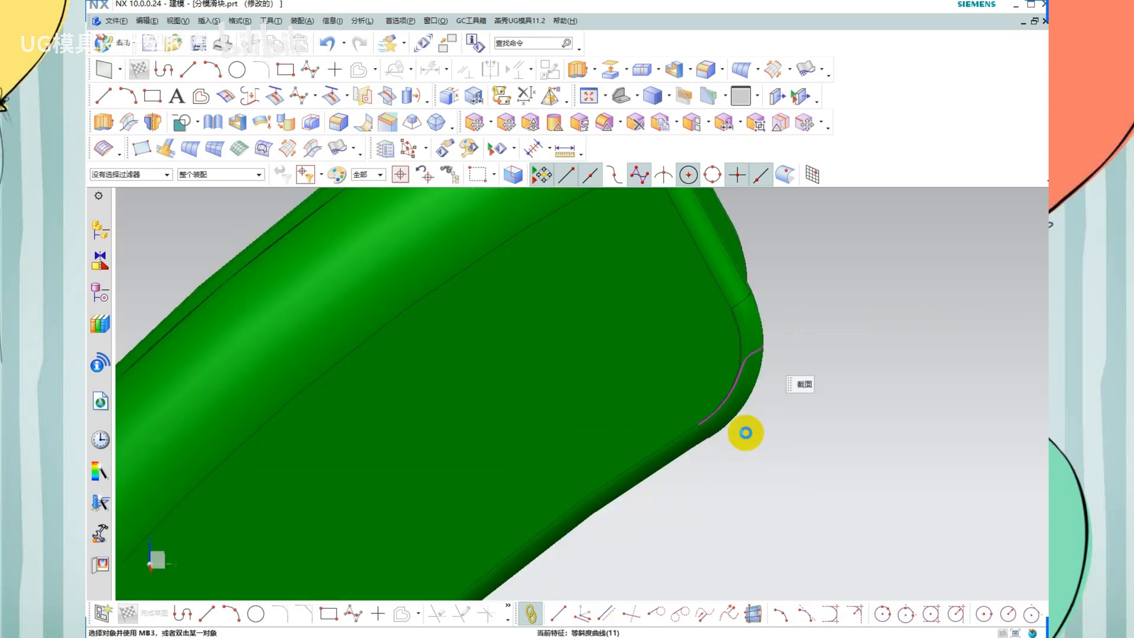
scroll(741, 396, up, 3)
shift+click(733, 352)
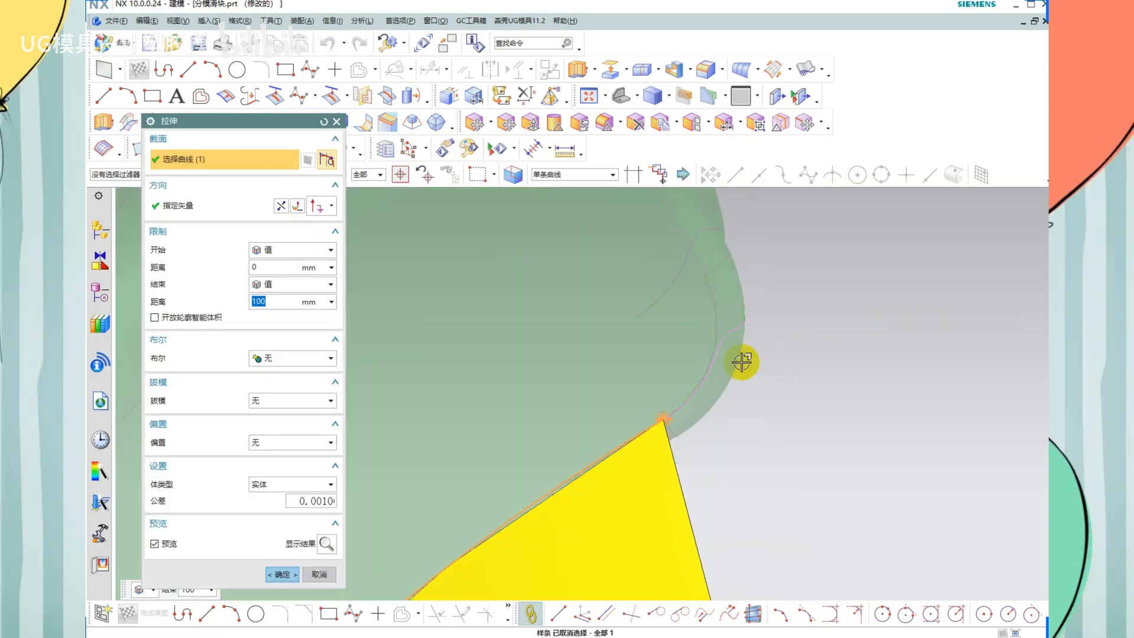
middle_click(710, 397)
mouse_move(711, 397)
middle_down()
mouse_move(625, 345)
mouse_move(719, 382)
mouse_move(705, 386)
mouse_move(711, 402)
middle_up()
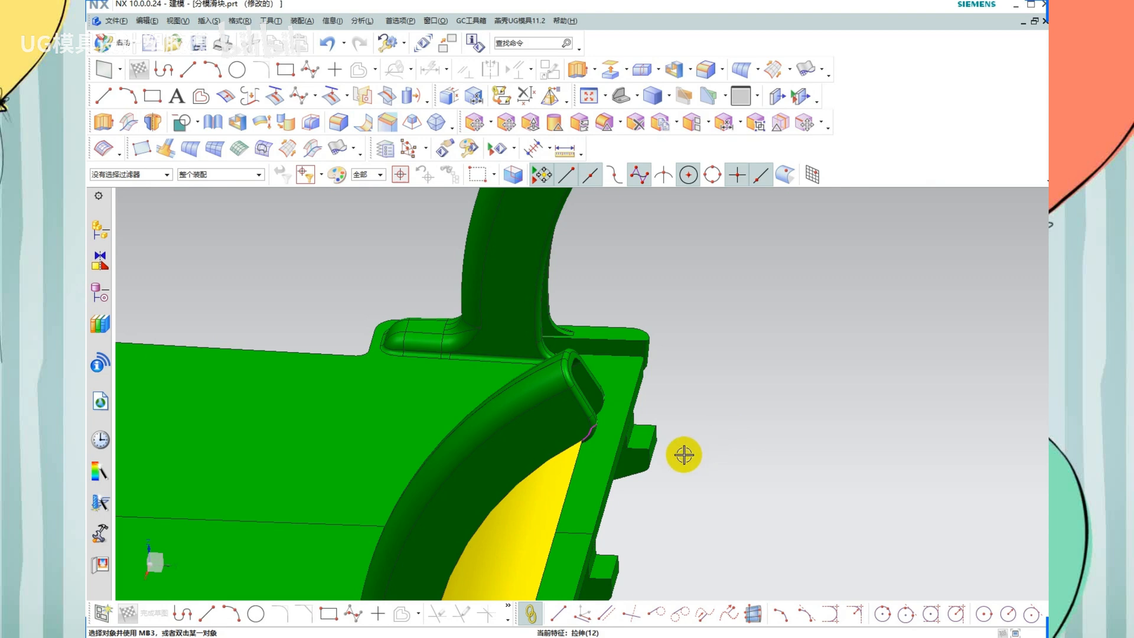
Extrude the short curve segment at the outer end of the isocline curve 100 mm, with the vector pointing sideways away from the arm
shift+middle_drag(629, 464, 650, 346)
scroll(621, 371, up, 7)
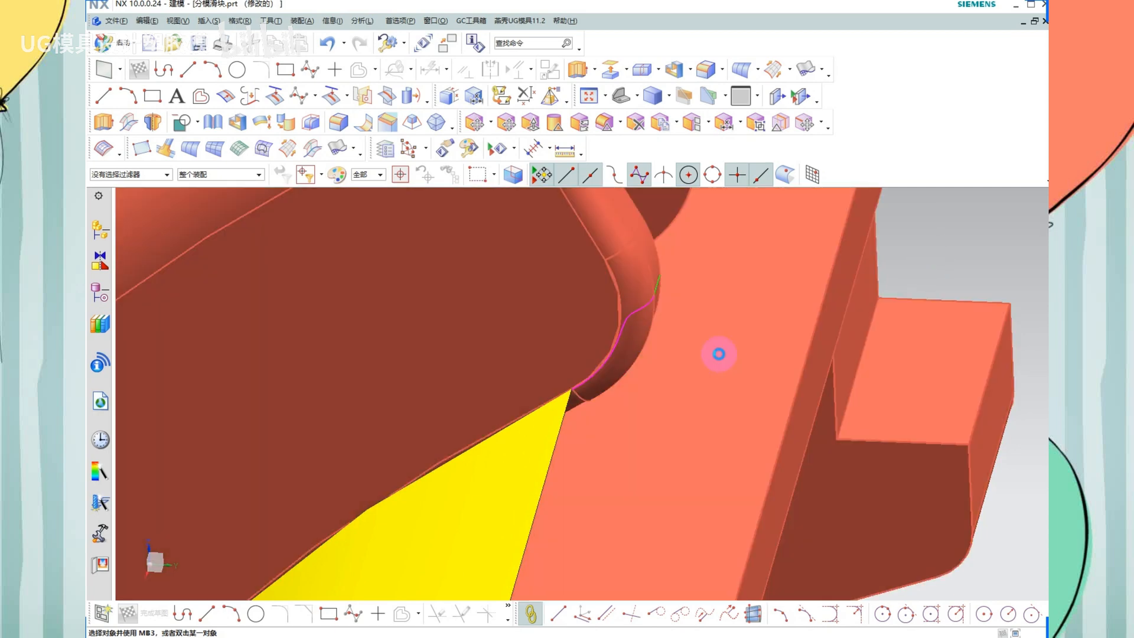
key(x)
scroll(647, 301, up, 3)
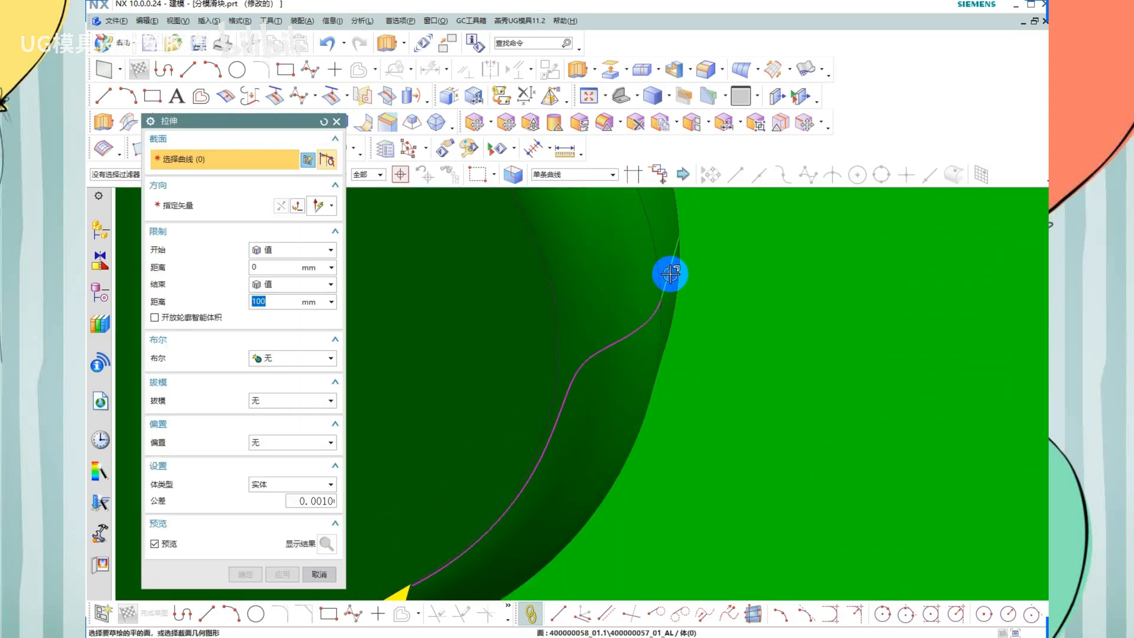
click(668, 273)
scroll(668, 273, down, 2)
click(201, 208)
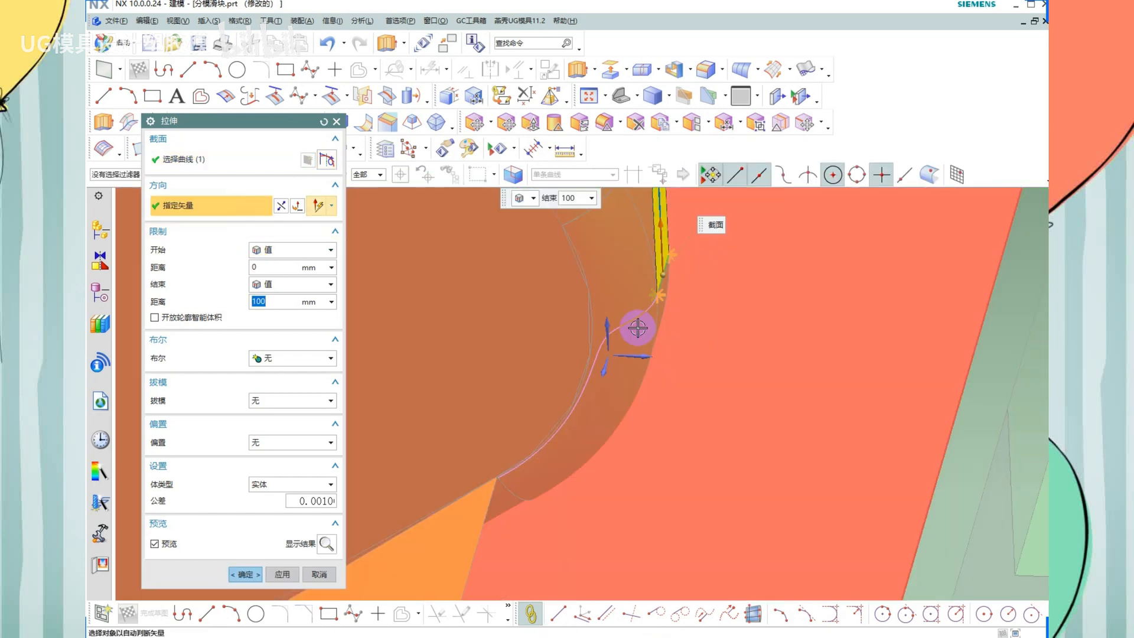
middle_drag(640, 358, 673, 336)
middle_click(599, 314)
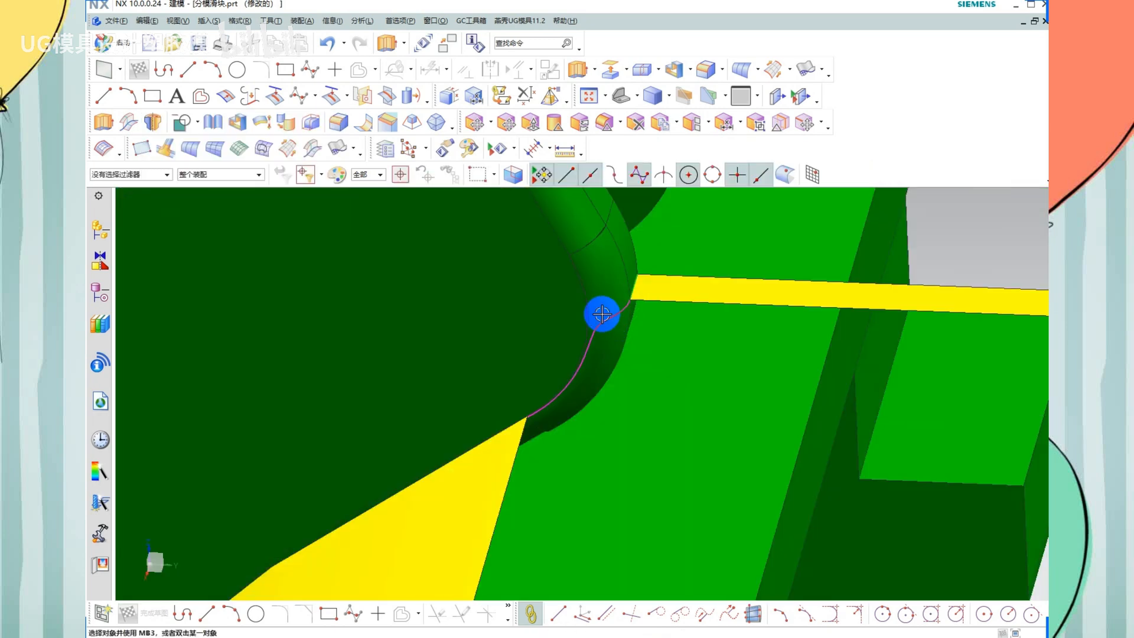
Edit the arm's extruded sheet and add the isocline curve around the end corner to its section, keeping the 100 mm distance
scroll(599, 316, up, 1)
scroll(574, 349, down, 3)
double_click(509, 441)
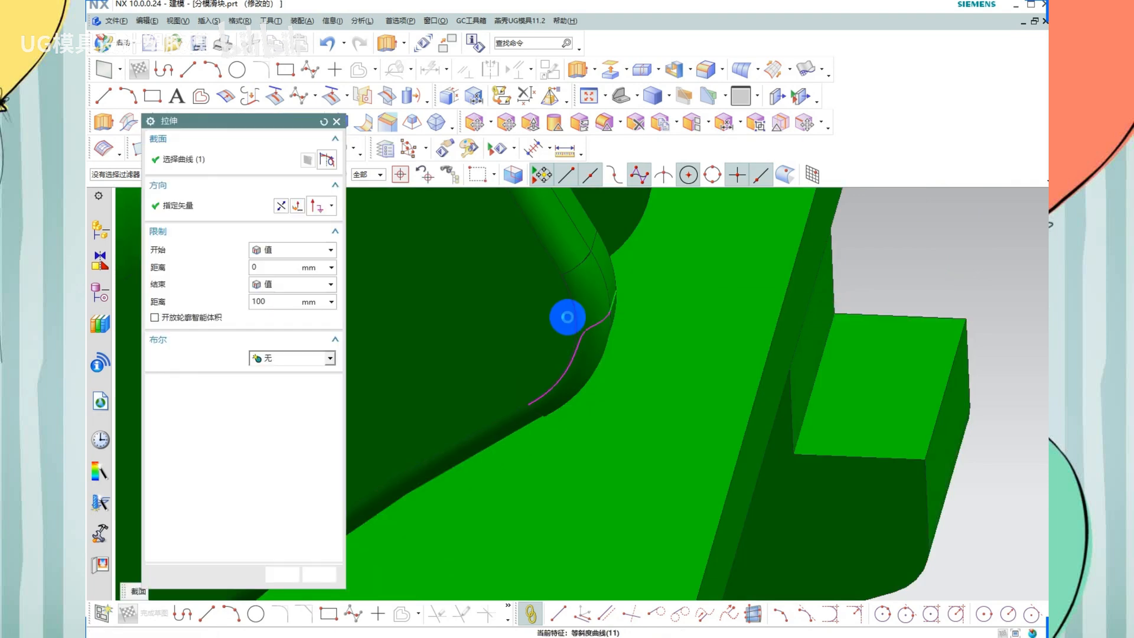
scroll(568, 317, up, 2)
click(571, 322)
scroll(571, 322, down, 3)
middle_drag(571, 322, 620, 391)
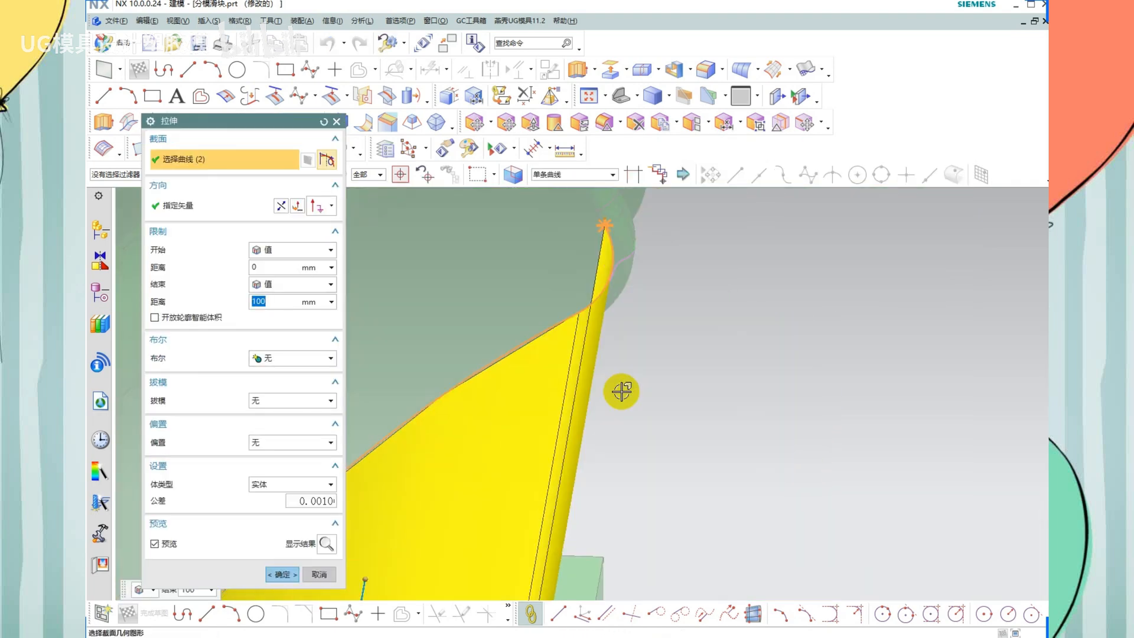
scroll(572, 329, down, 3)
middle_drag(572, 329, 618, 336)
middle_click(636, 354)
Extend the narrow sideways sheet by 100 mm at its long lower edge and by 100 mm at the side edge beside the arm
scroll(582, 306, up, 3)
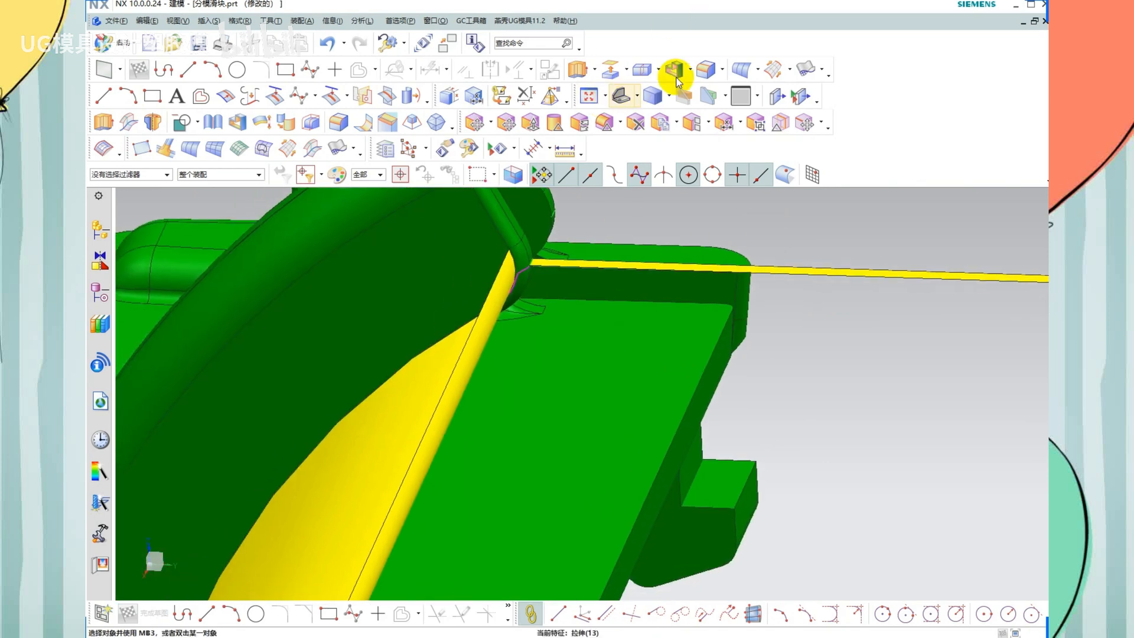
click(658, 70)
click(670, 190)
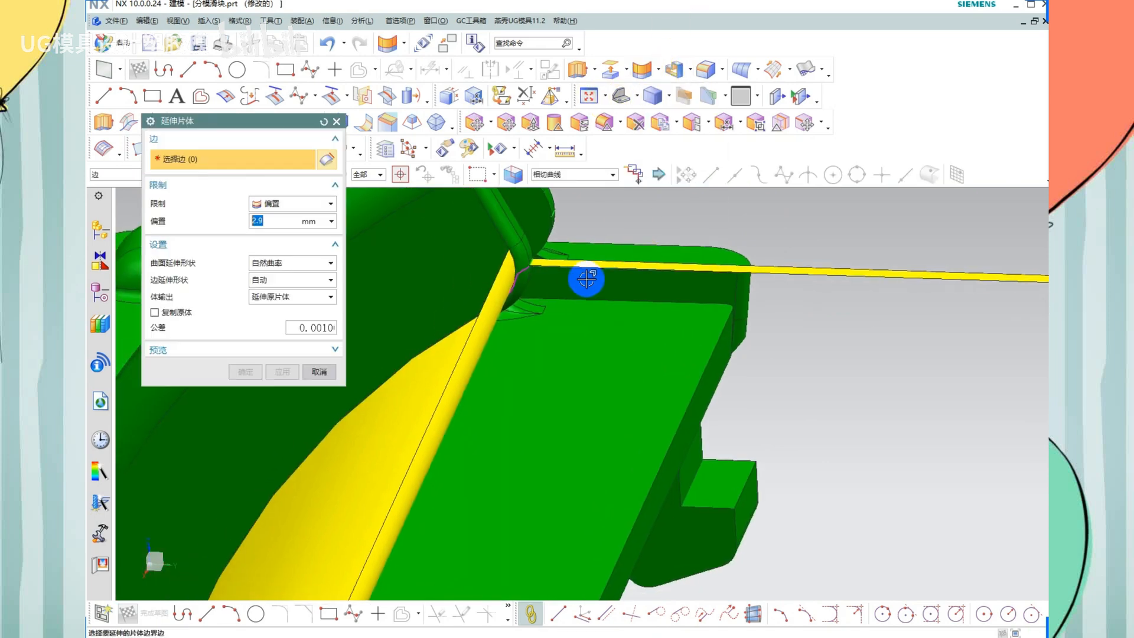
scroll(588, 279, up, 2)
scroll(716, 305, down, 2)
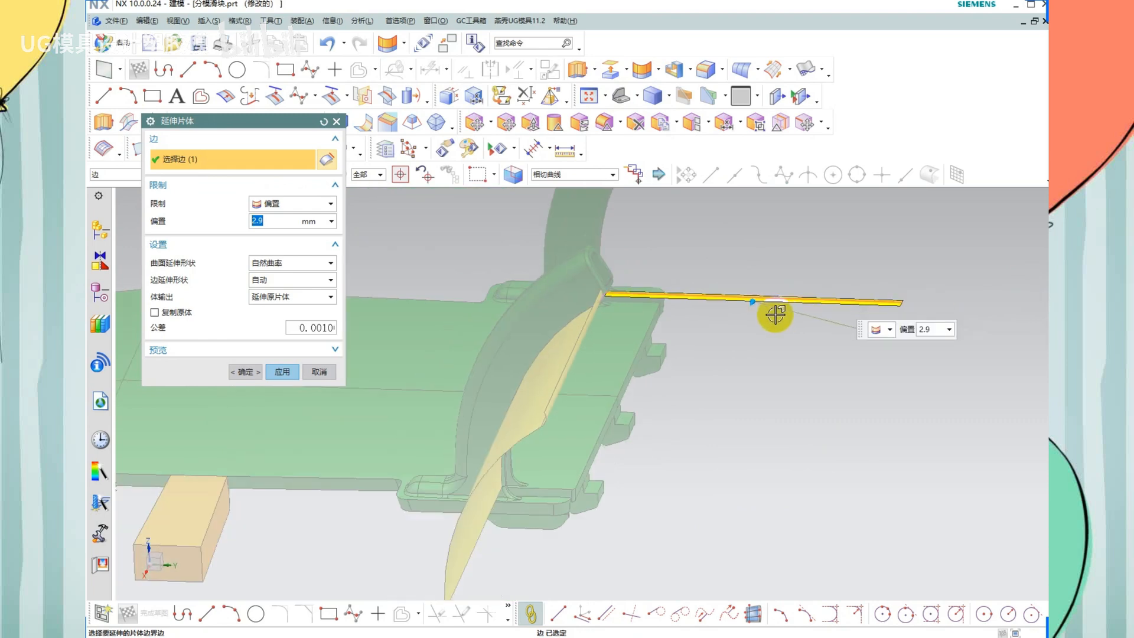
drag(771, 311, 696, 425)
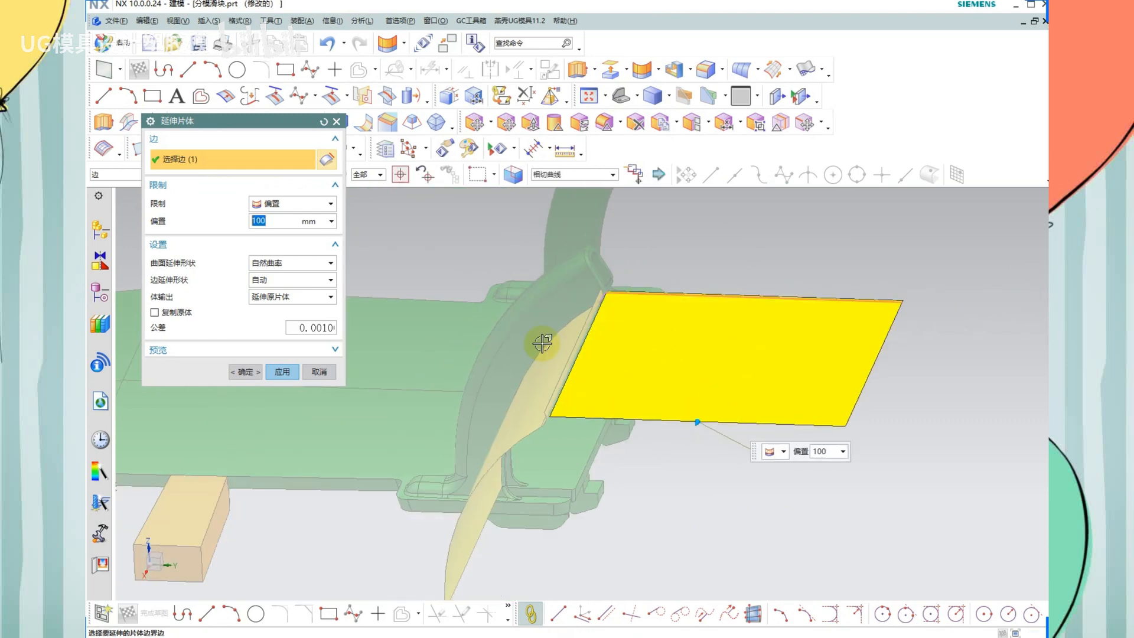
scroll(600, 314, up, 5)
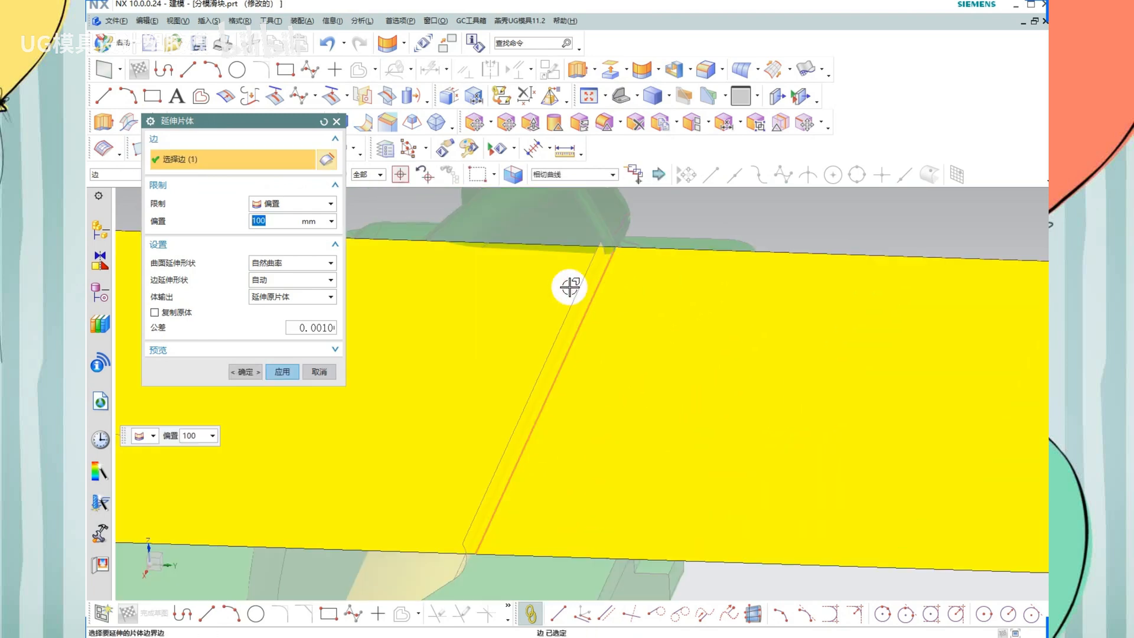
scroll(591, 295, down, 3)
middle_drag(615, 303, 627, 284)
scroll(690, 282, up, 3)
middle_click(691, 282)
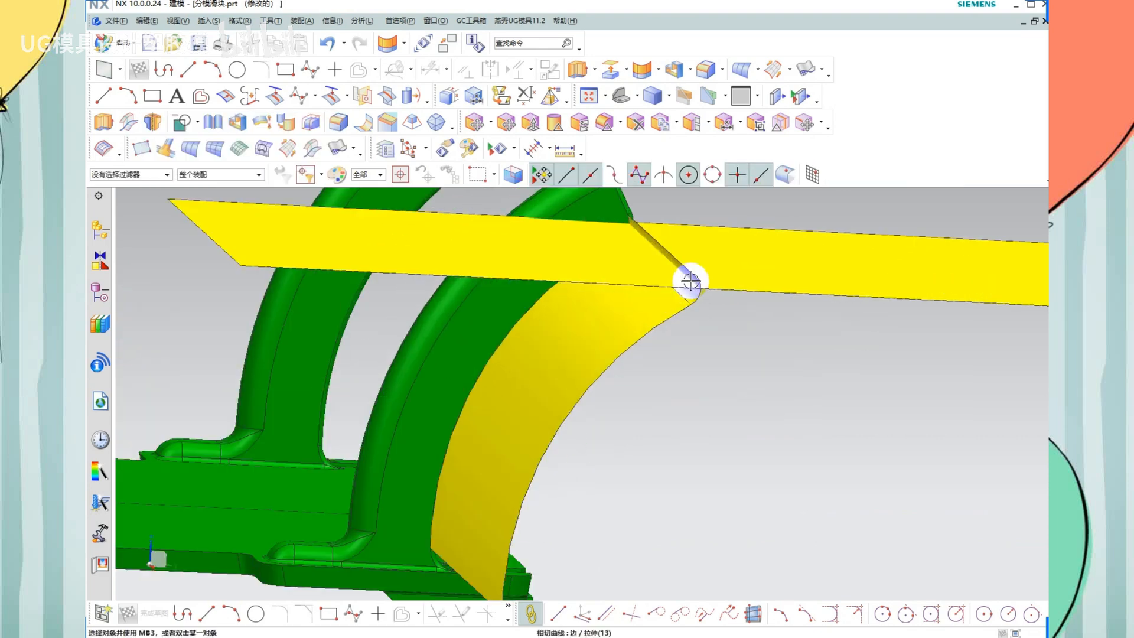
Examine how the extended flat sheet meets the rounded strip of the curved sheet, temporarily hiding the selected sheet
scroll(690, 282, up, 3)
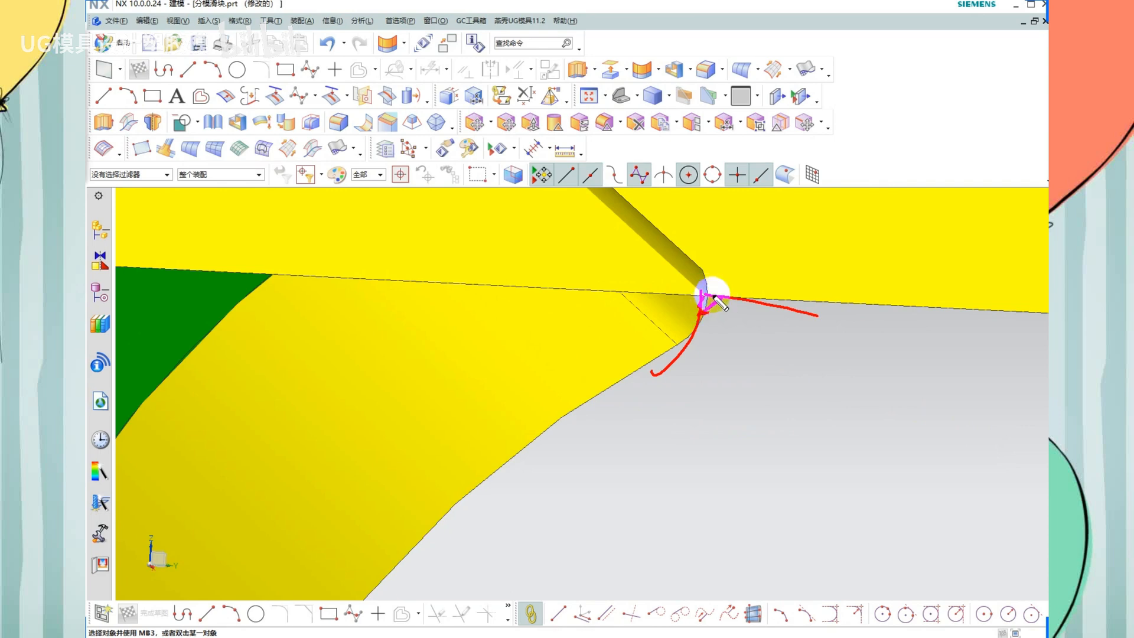
mouse_move(716, 311)
middle_down()
mouse_move(736, 352)
mouse_move(726, 336)
middle_up()
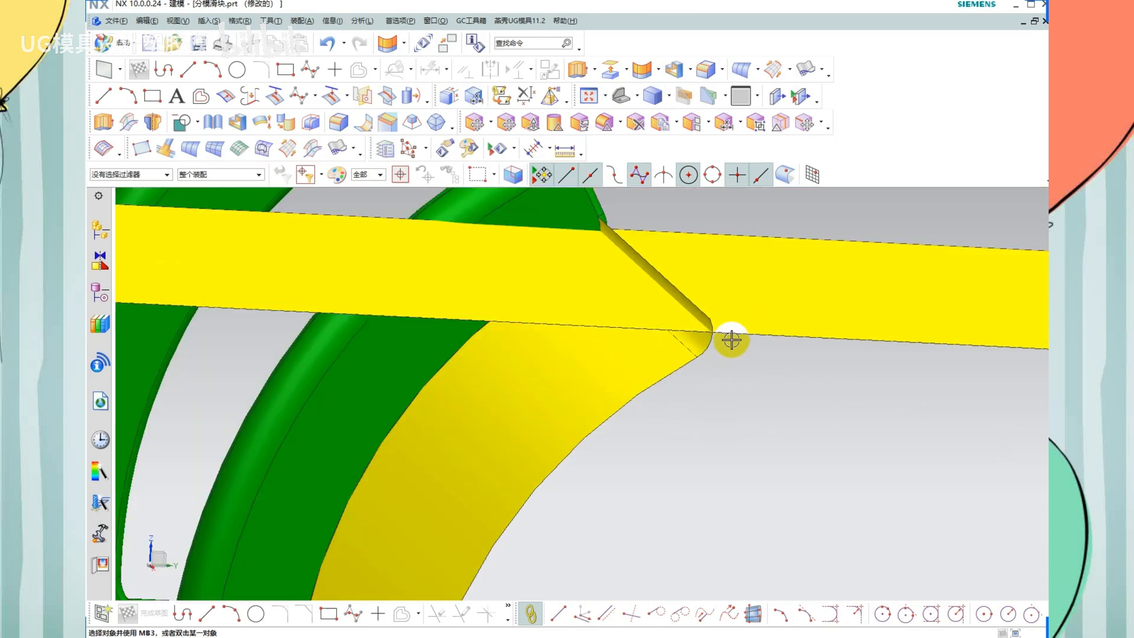
scroll(731, 320, down, 2)
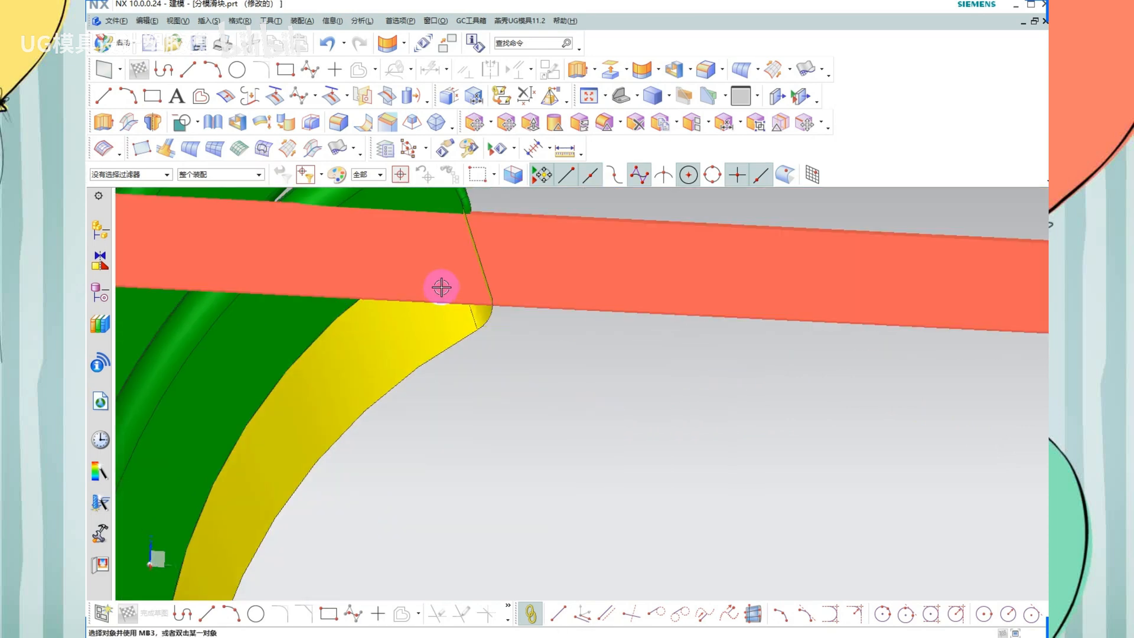
click(522, 313)
key(ctrl+b)
key(ctrl+z)
Set up a Trim Sheet with the outer portion of the flat sheet as target and the curved sheet's rounded strip as boundary
middle_drag(520, 307, 682, 162)
click(656, 71)
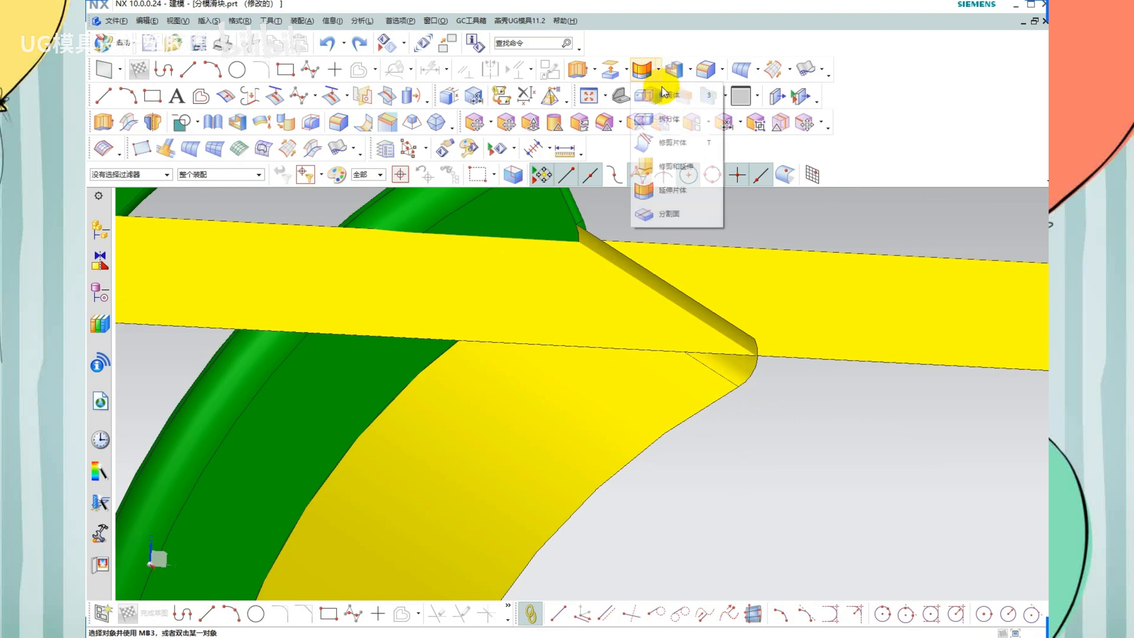
click(662, 143)
click(809, 329)
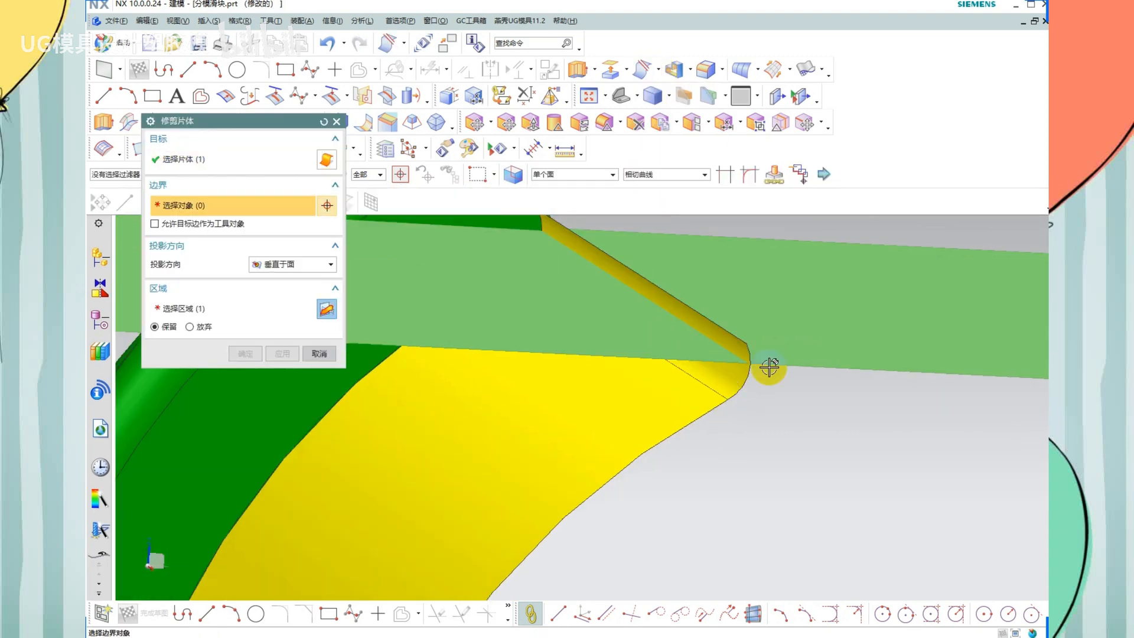
click(747, 369)
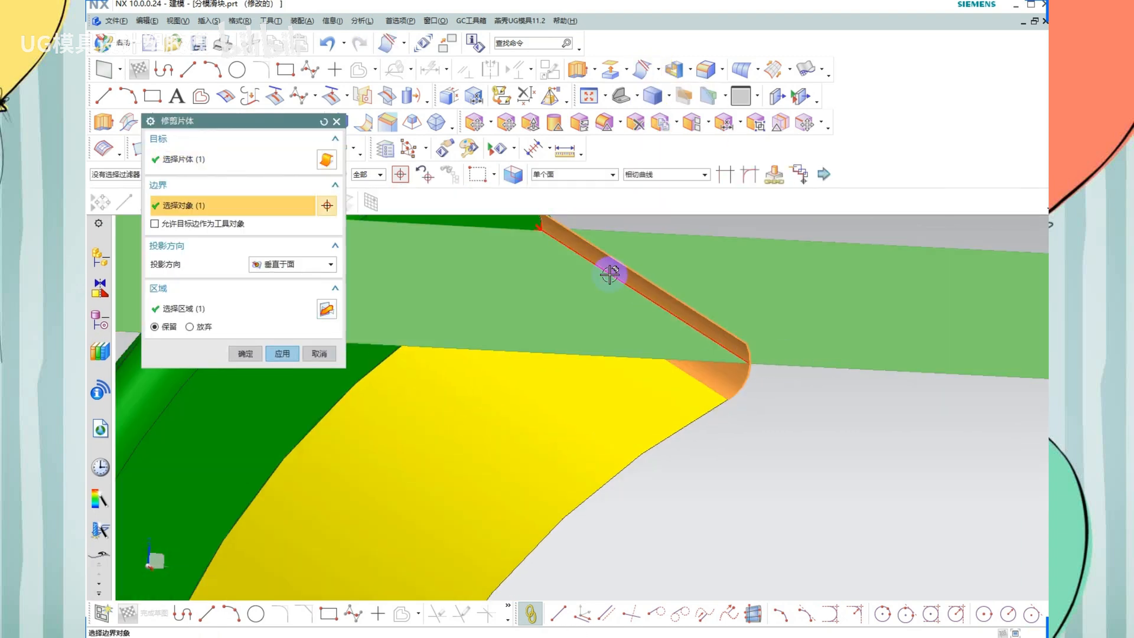
Add two faces at the arm's end corner as further trim boundaries and apply the trim to the flat sheet
middle_drag(609, 274, 569, 299)
scroll(585, 284, up, 5)
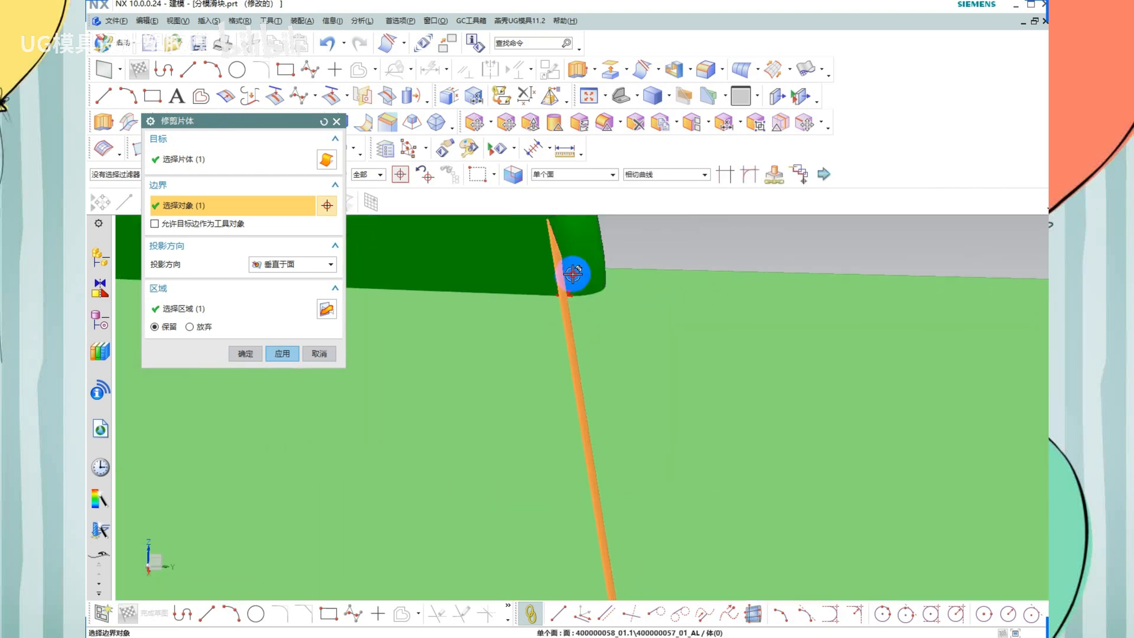
scroll(584, 269, down, 3)
middle_drag(600, 264, 597, 321)
click(581, 314)
scroll(582, 313, up, 2)
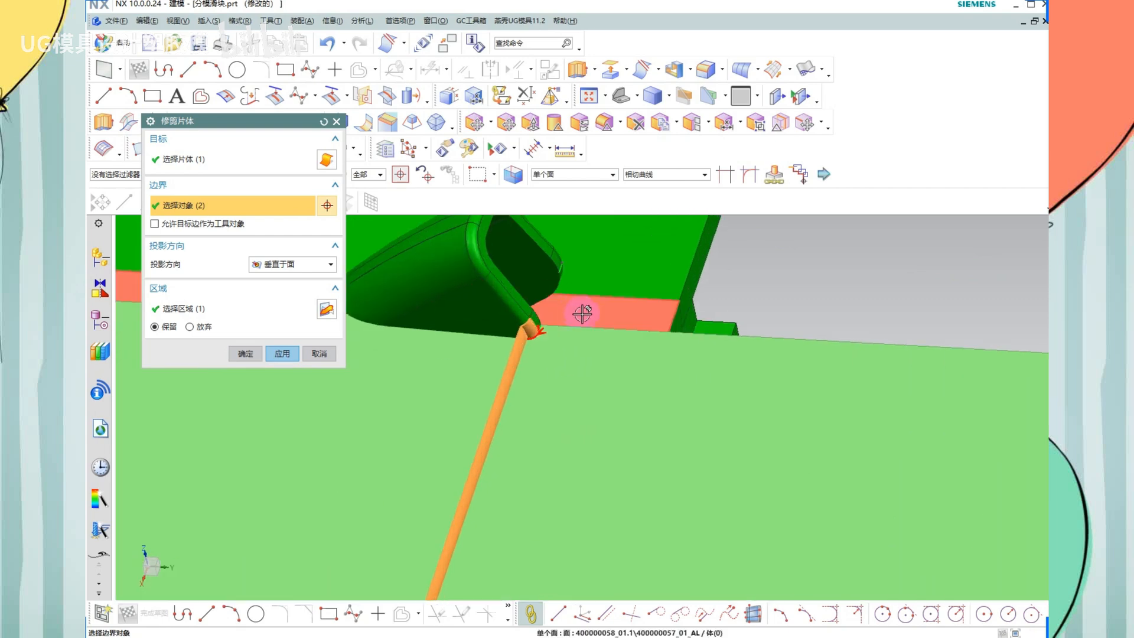
scroll(551, 320, up, 7)
click(491, 331)
scroll(584, 300, down, 7)
middle_click(622, 322)
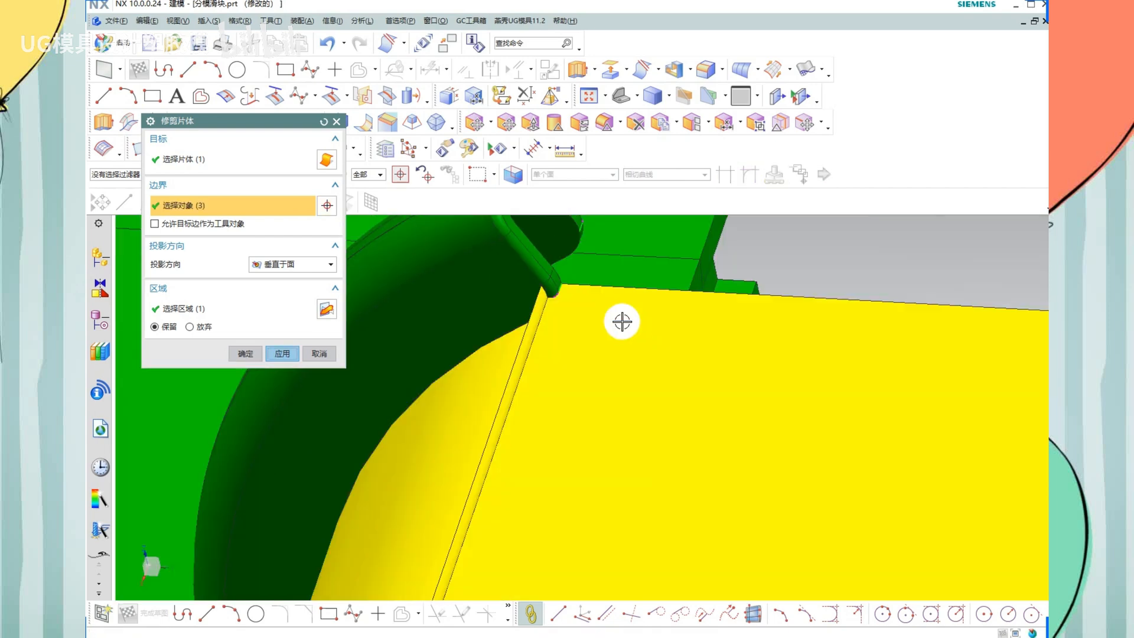
scroll(622, 321, down, 5)
middle_drag(602, 357, 696, 253)
scroll(696, 253, up, 5)
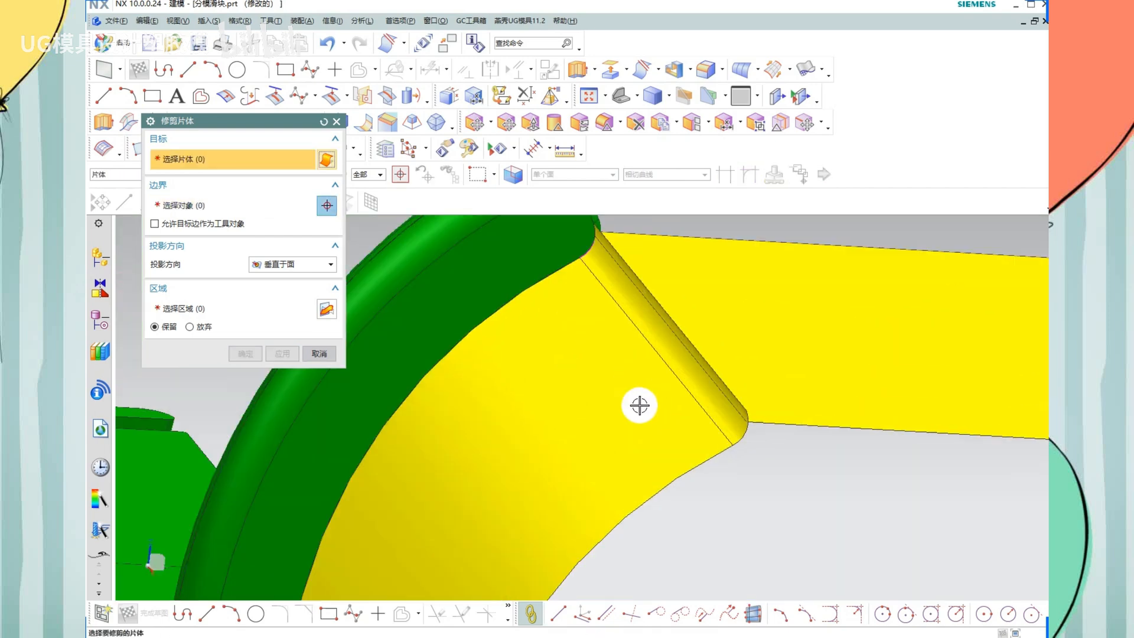
click(671, 370)
scroll(761, 420, up, 3)
click(756, 413)
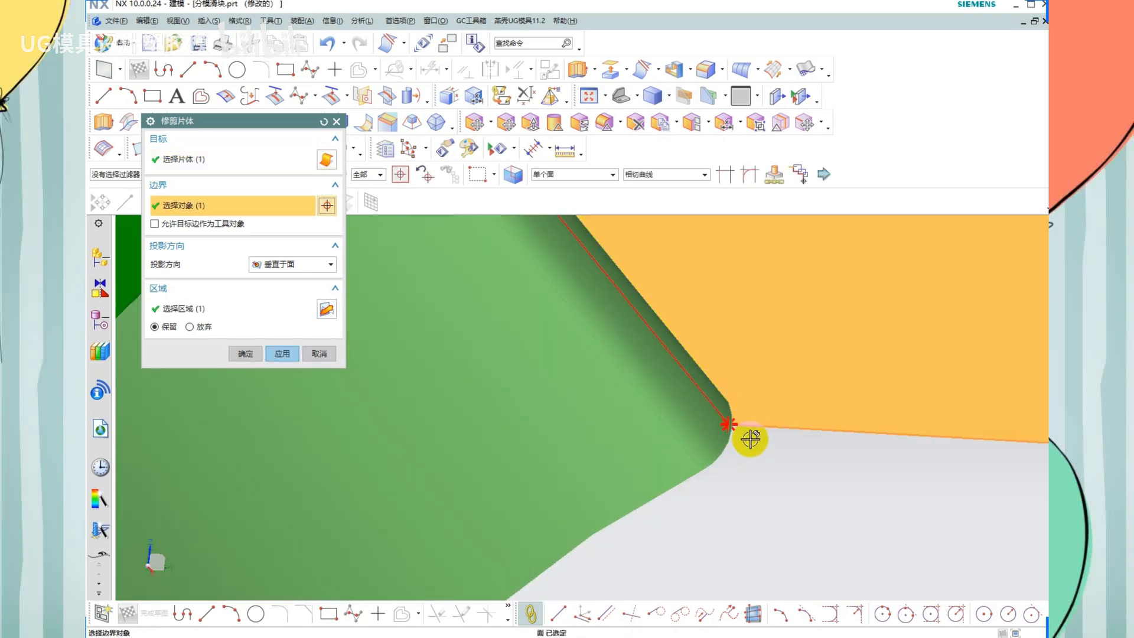
scroll(770, 453, up, 3)
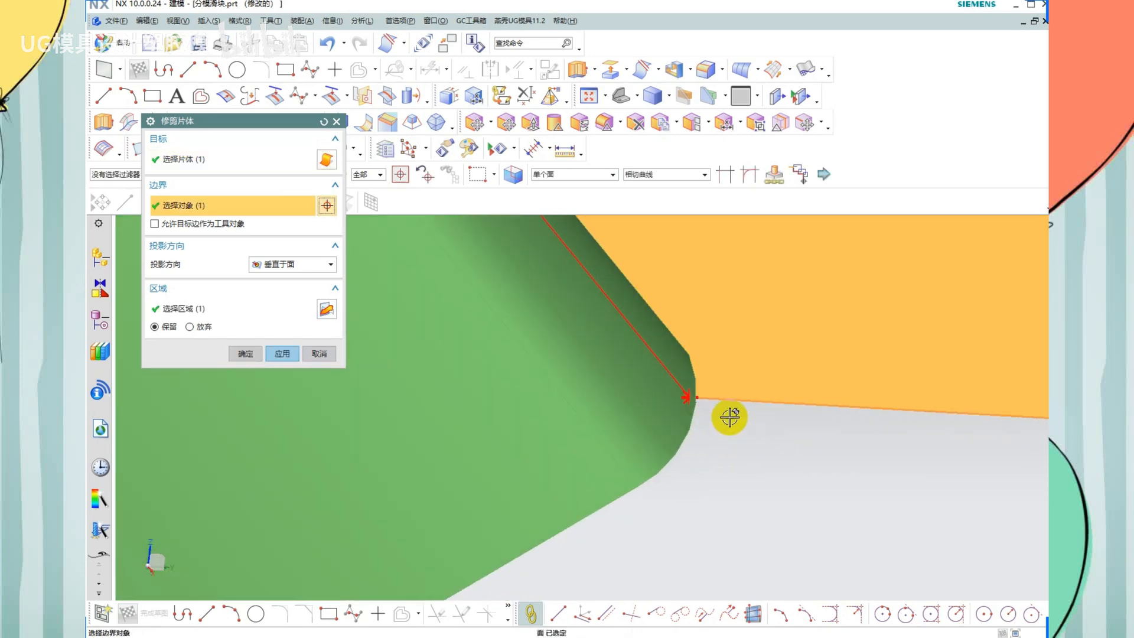
right_drag(733, 386, 667, 392)
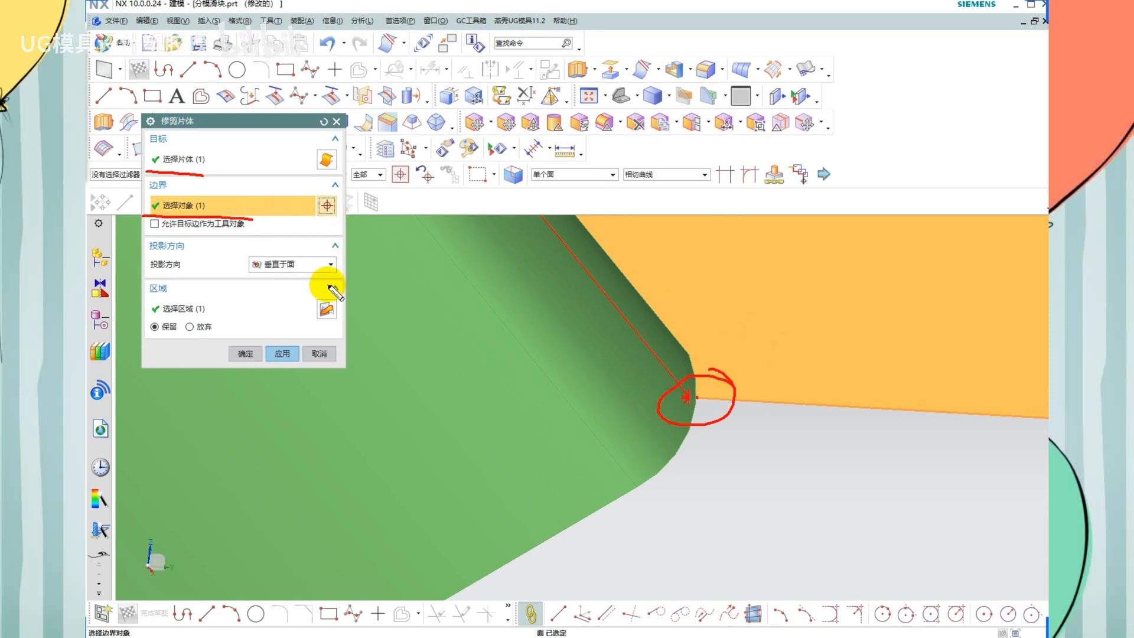
click(324, 353)
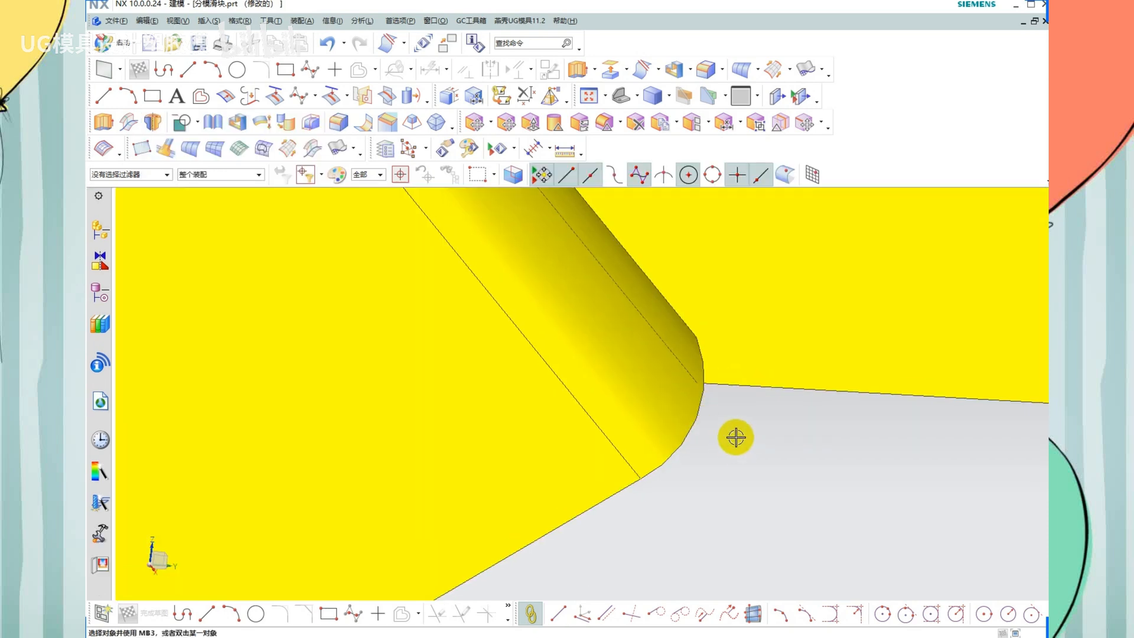
Undo the flat sheet's trim and set up a Make Corner Trim and Extend with the curved sheet as target and the flat sheet as tool
key(ctrl+z)
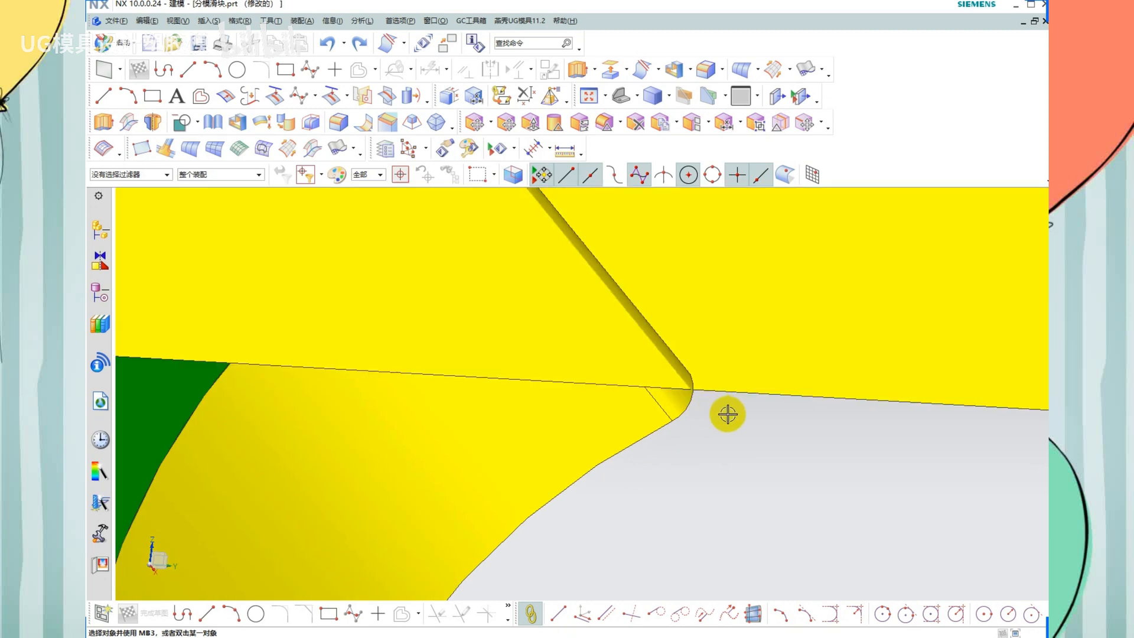
shift+middle_drag(727, 414, 741, 426)
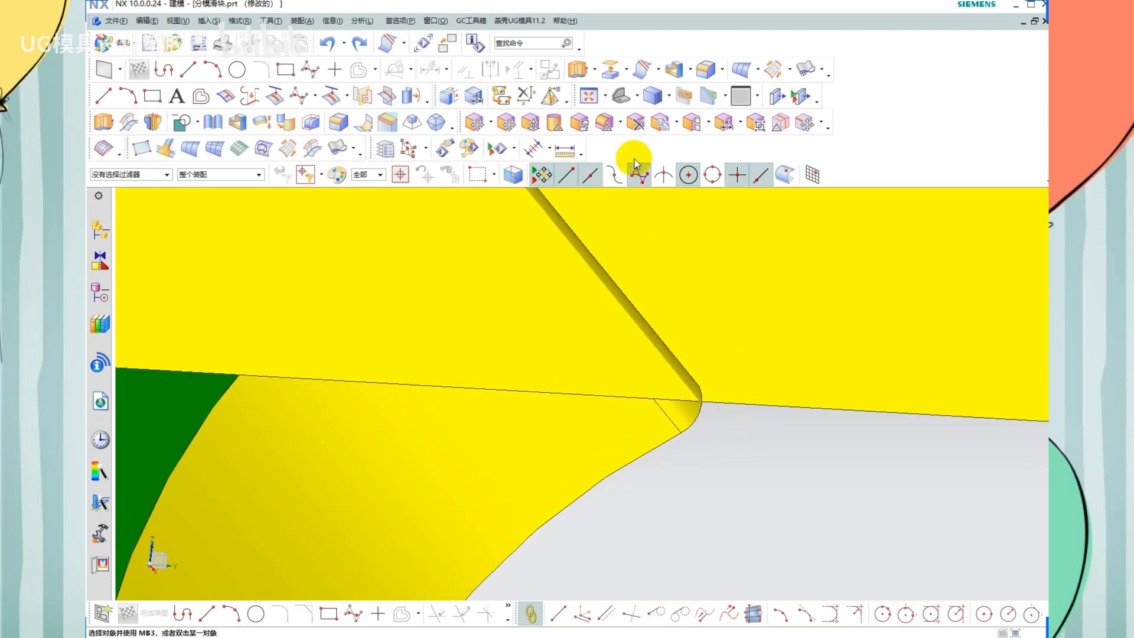
click(659, 71)
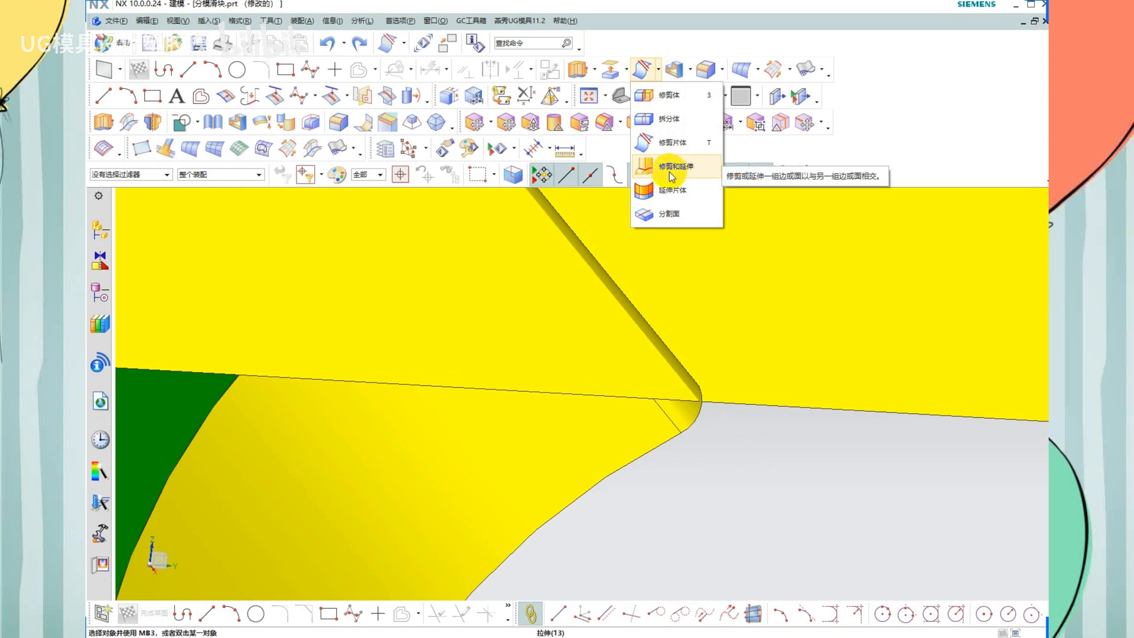
click(672, 172)
click(235, 157)
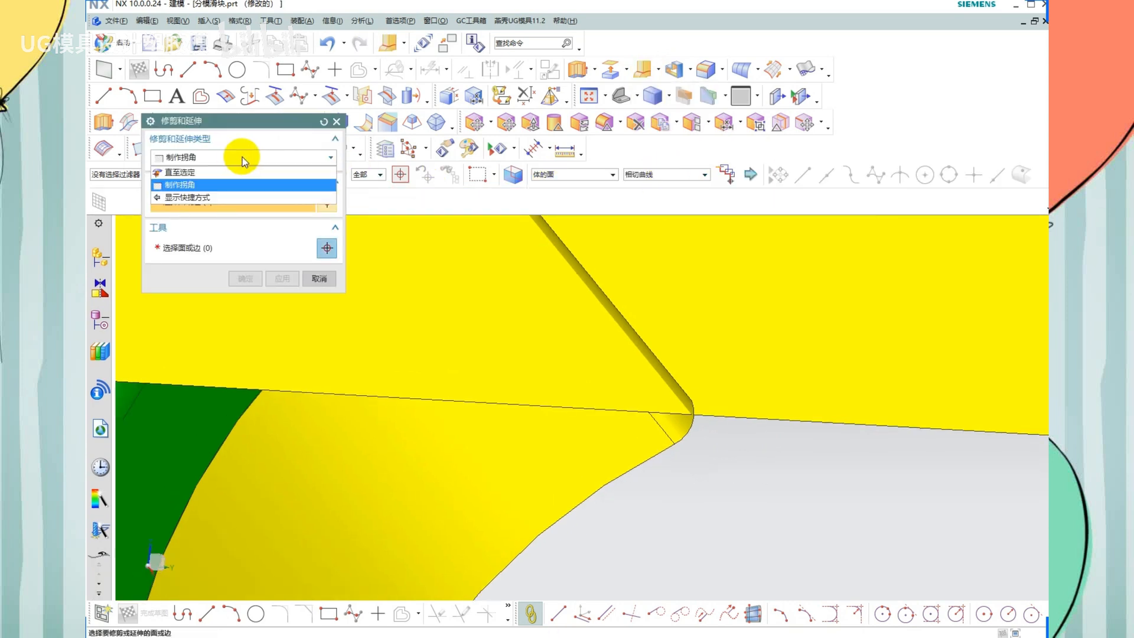
click(242, 157)
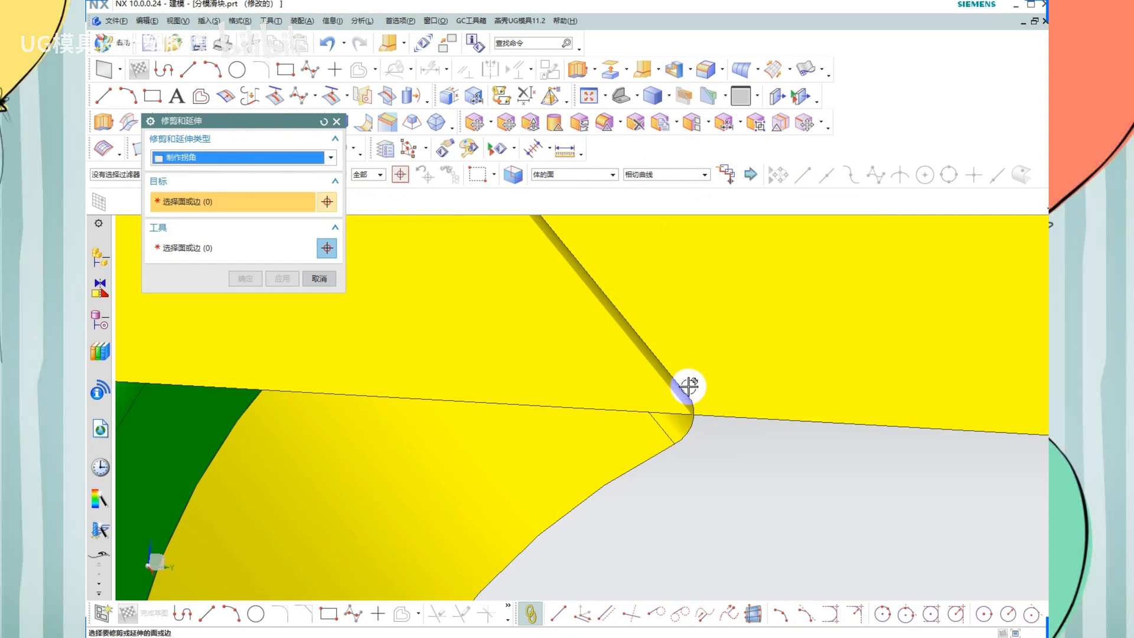
click(674, 444)
middle_click(757, 393)
click(752, 385)
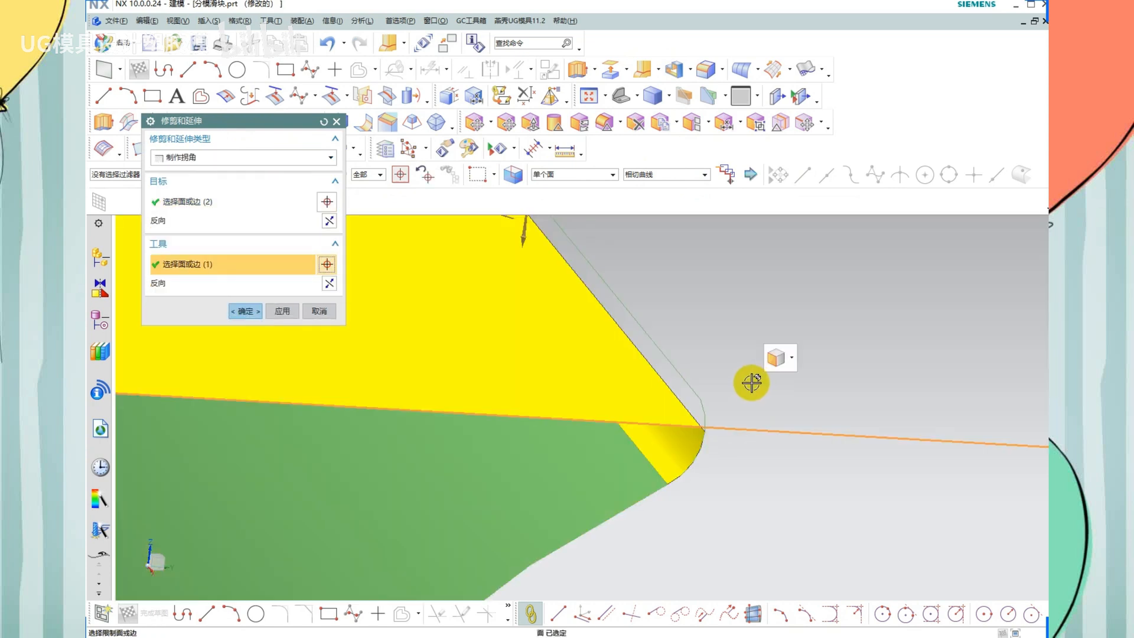
Choose the corner sides that keep the curved sheet's rounded strip and the flat sheet's outer portion, and create the corner
scroll(750, 388, down, 2)
scroll(731, 391, up, 1)
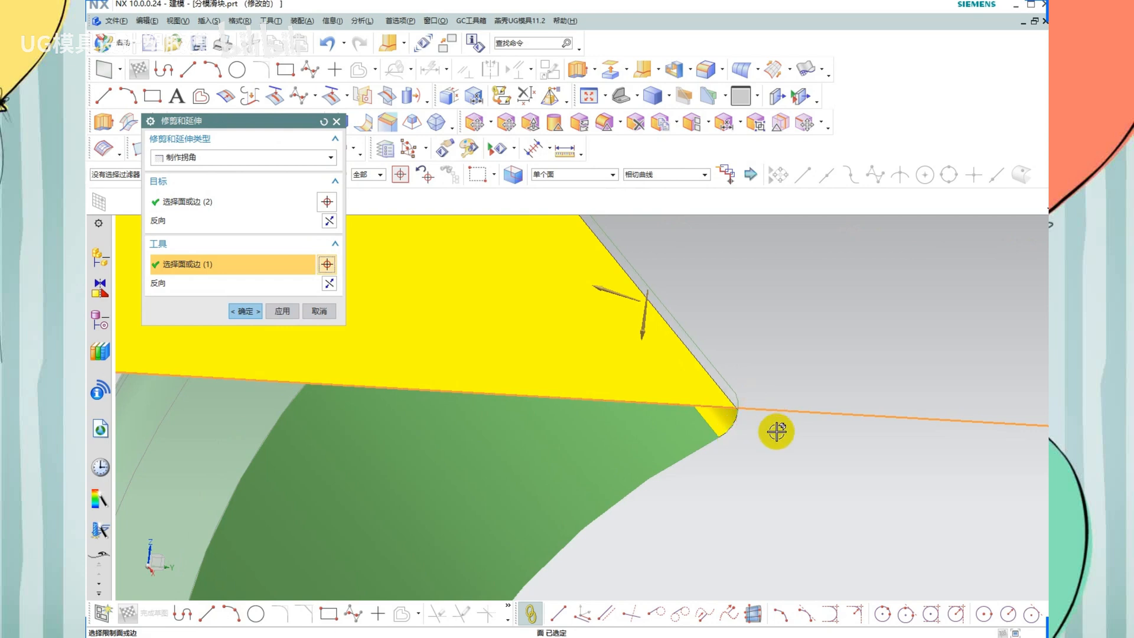
scroll(773, 434, up, 1)
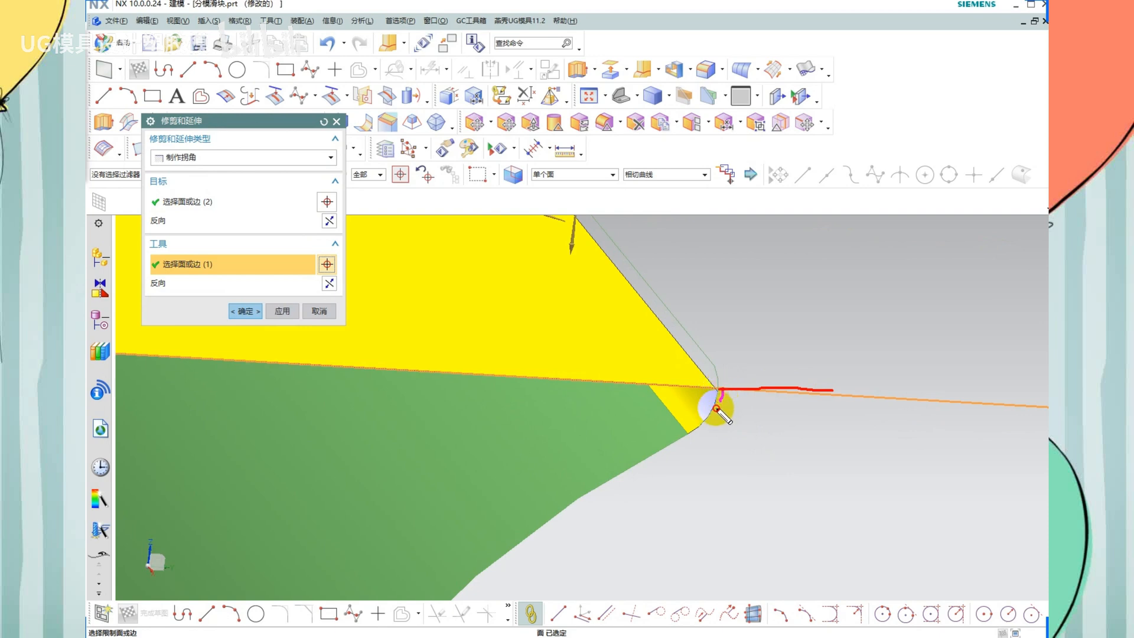
click(329, 284)
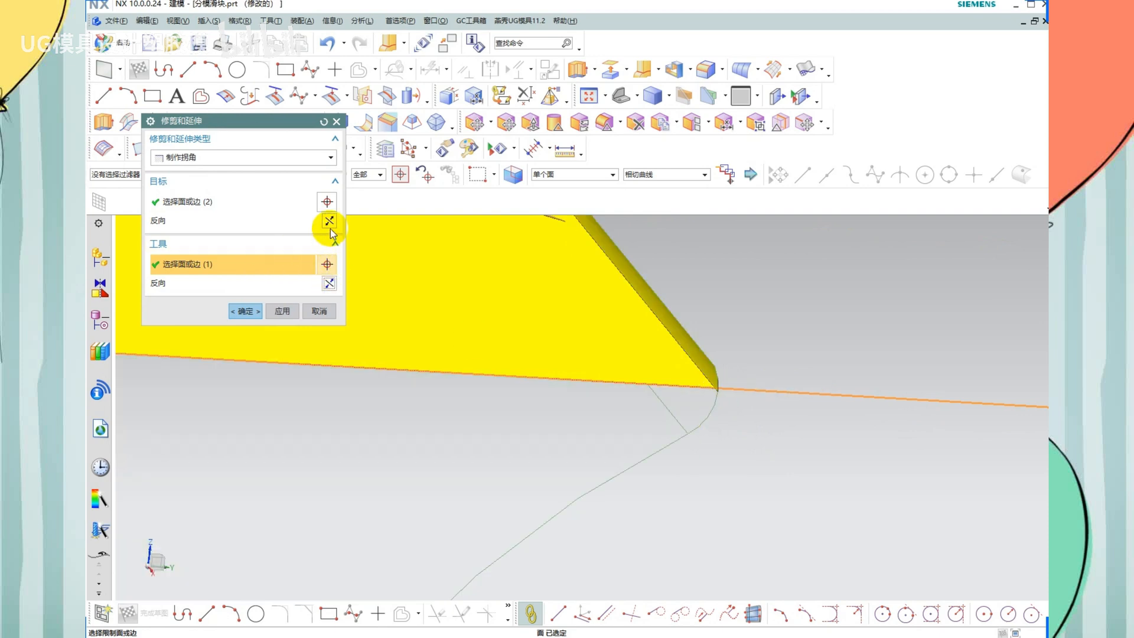
click(329, 221)
click(329, 284)
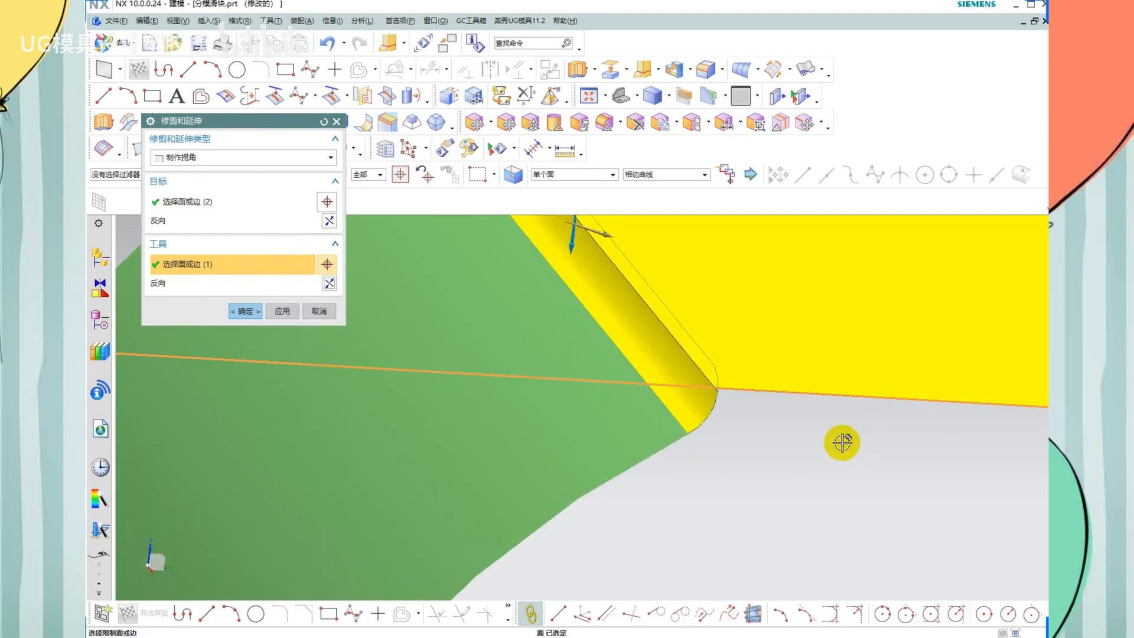
click(239, 309)
Start a 100 mm extrude with the edges at the upper tip of the arm's end profile as section, leaving out the long arm curve
scroll(636, 374, down, 8)
middle_drag(622, 382, 599, 415)
scroll(579, 356, up, 7)
middle_drag(589, 346, 480, 486)
scroll(480, 486, up, 4)
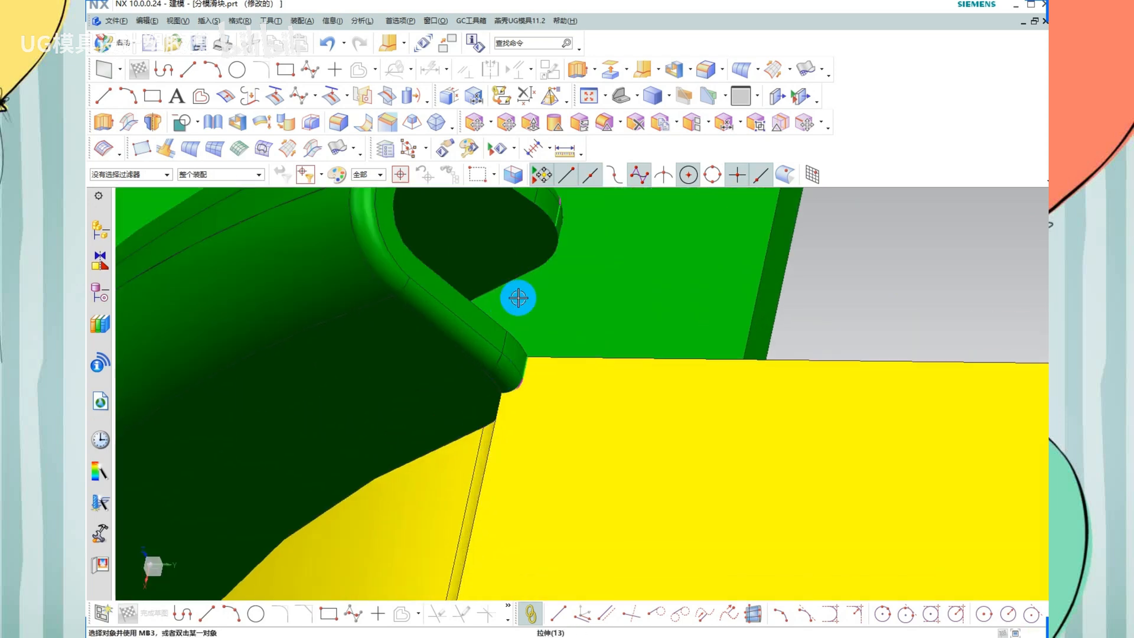
scroll(518, 298, down, 3)
middle_drag(530, 343, 588, 369)
key(x)
scroll(603, 289, up, 2)
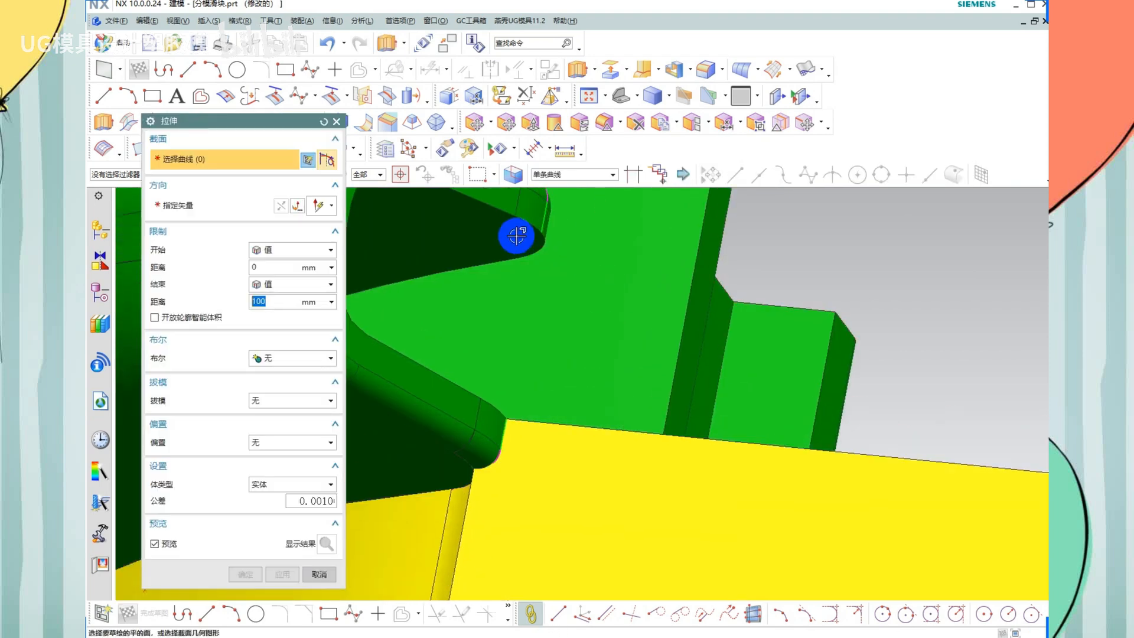
click(547, 217)
scroll(548, 222, down, 2)
middle_drag(550, 225, 578, 274)
click(579, 251)
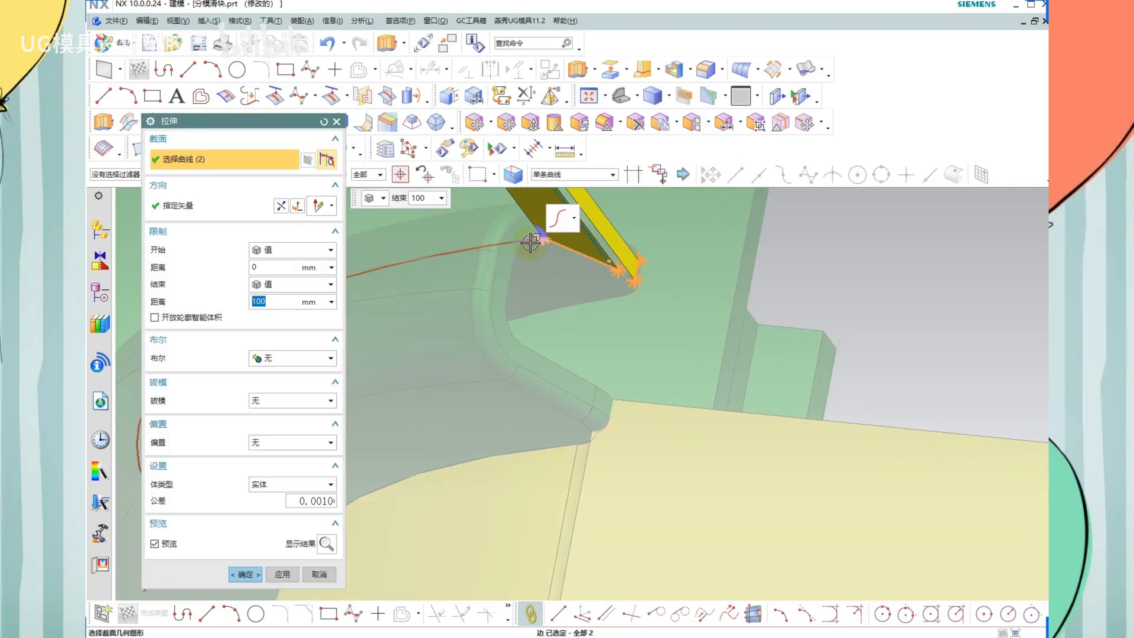
click(533, 242)
scroll(611, 274, up, 3)
shift+click(458, 205)
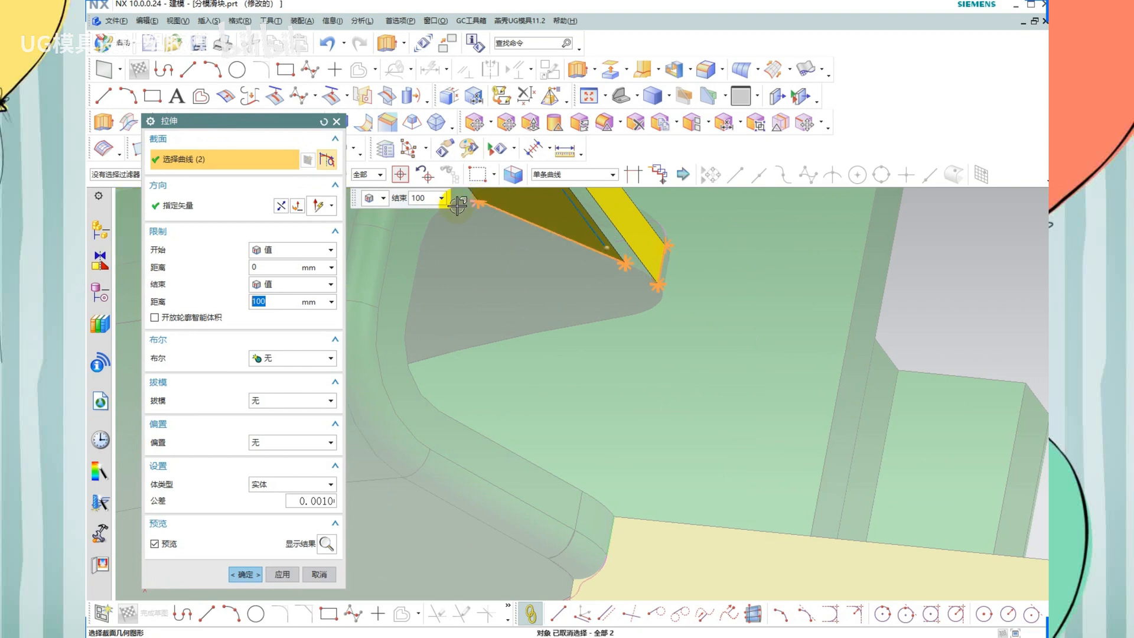
Add the remaining inner edges of the arm's end profile down to the lower corner and extrude the section 100 mm
click(426, 234)
click(414, 254)
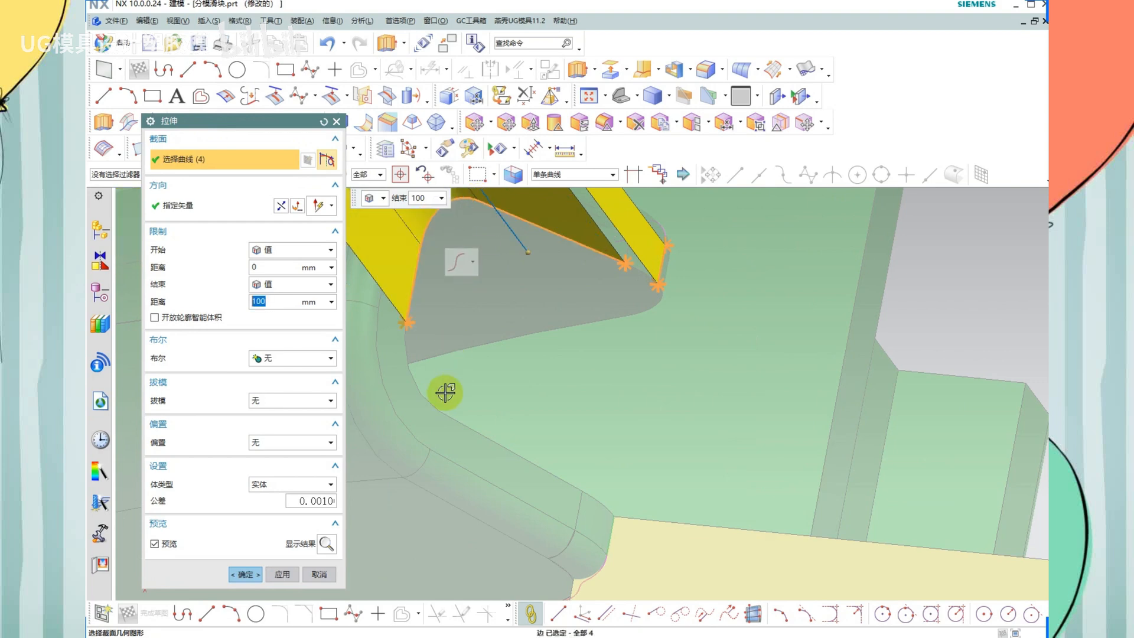
click(426, 388)
click(466, 413)
click(587, 499)
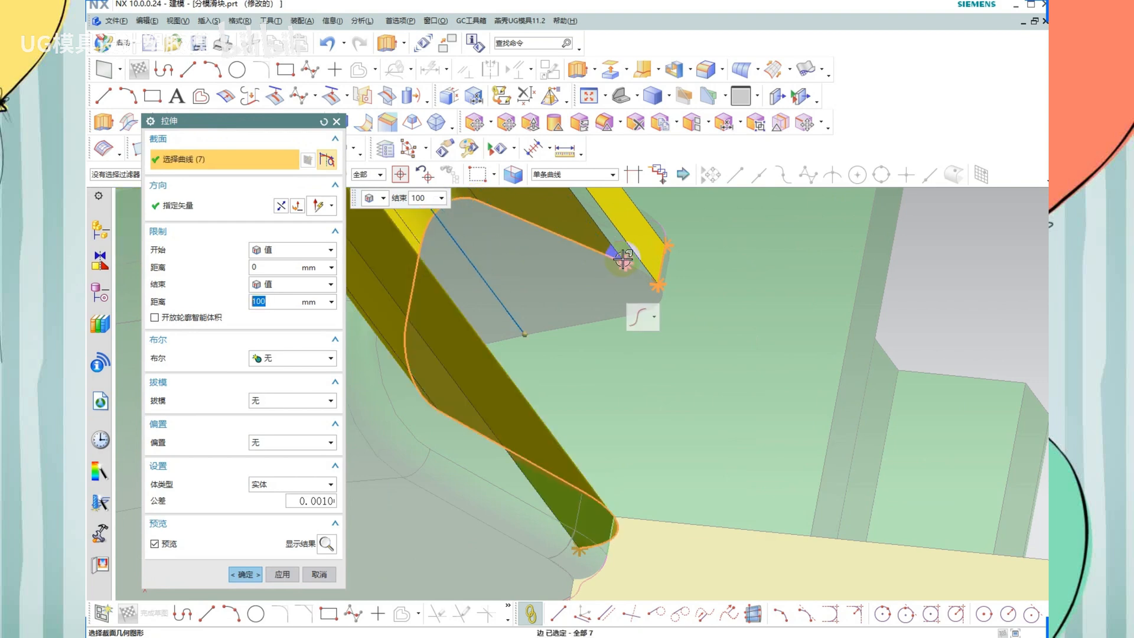
click(635, 267)
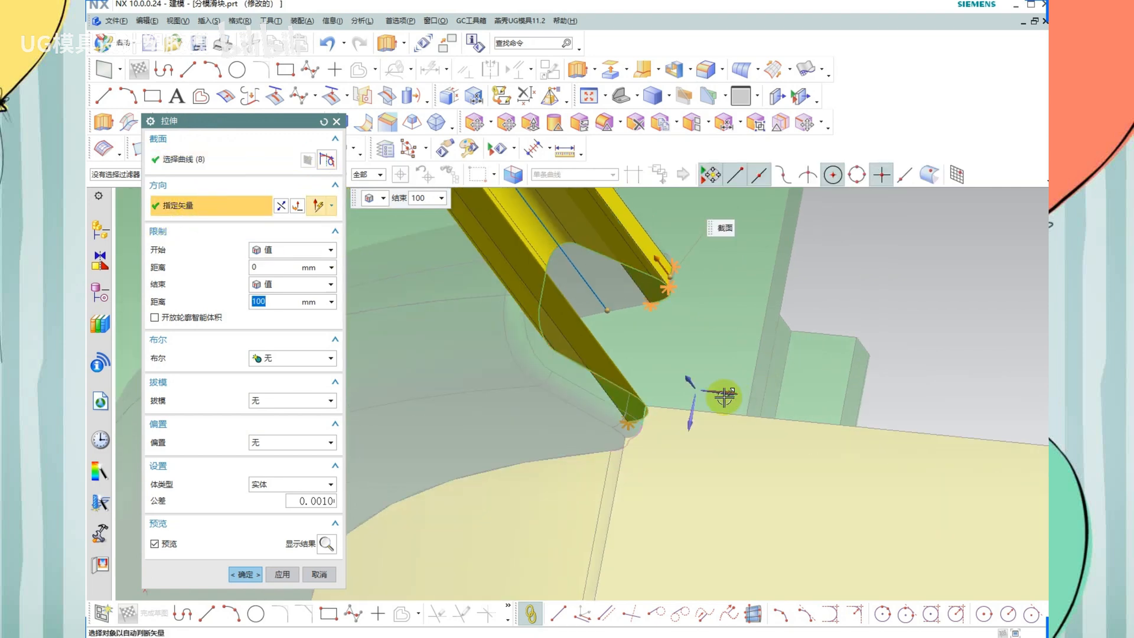
middle_drag(721, 392, 633, 359)
scroll(643, 367, down, 2)
middle_click(744, 366)
scroll(590, 307, down, 3)
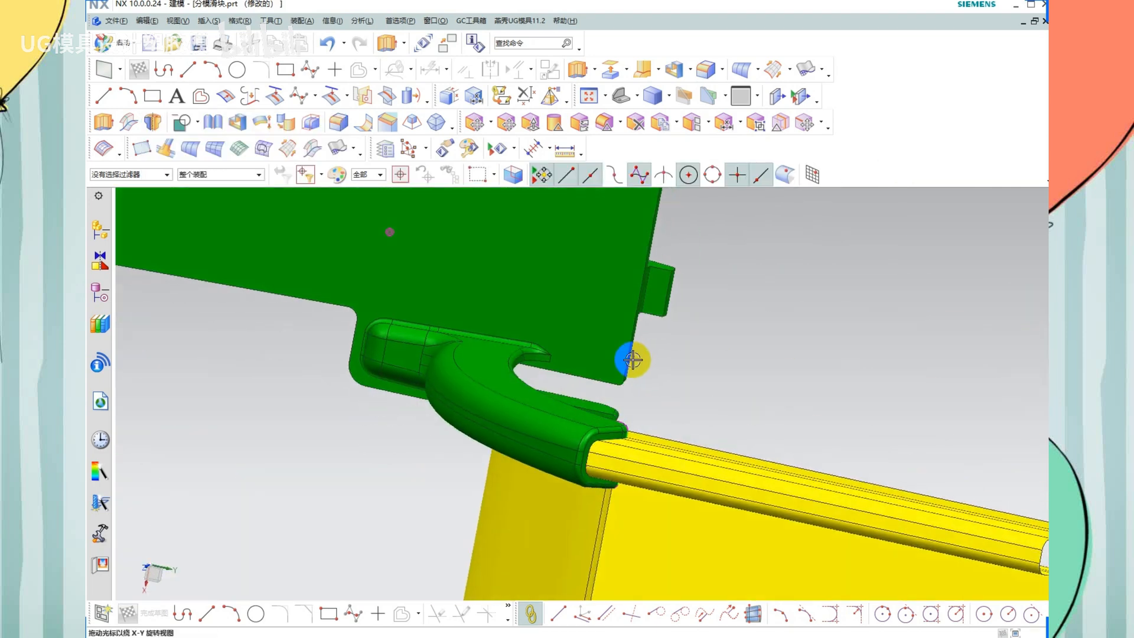
Start another 100 mm extrude with the isocline curve at the arm's rounded corner and the arm's adjoining long curved edge as section
scroll(634, 462, up, 4)
scroll(614, 378, down, 2)
middle_drag(584, 387, 465, 387)
scroll(496, 383, down, 2)
key(x)
scroll(445, 311, up, 6)
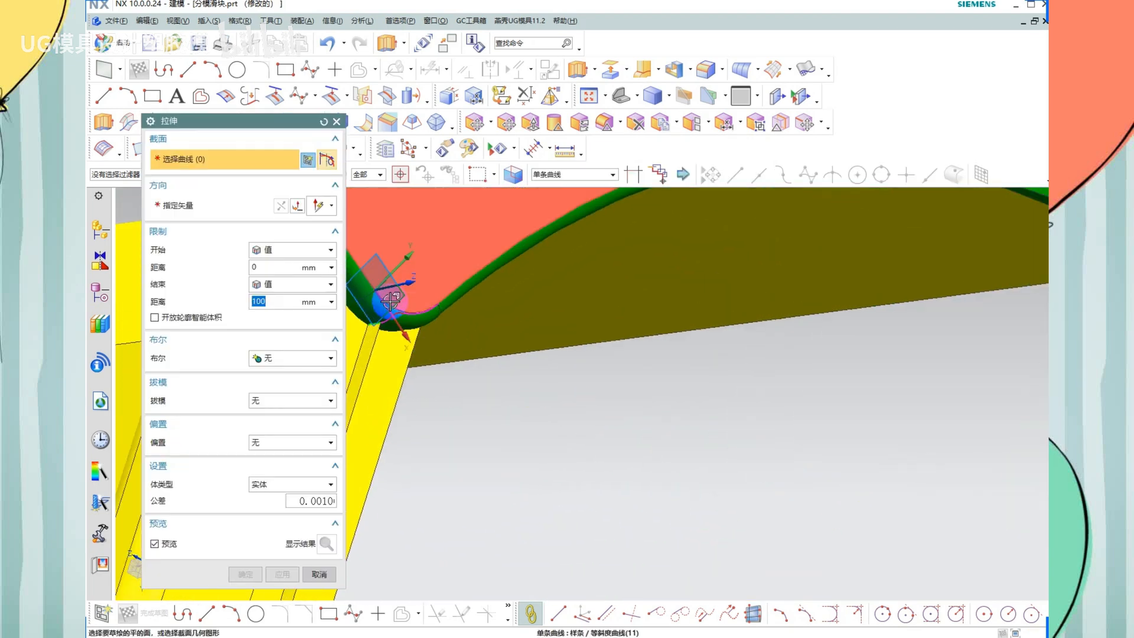
click(385, 307)
click(511, 288)
scroll(494, 291, down, 4)
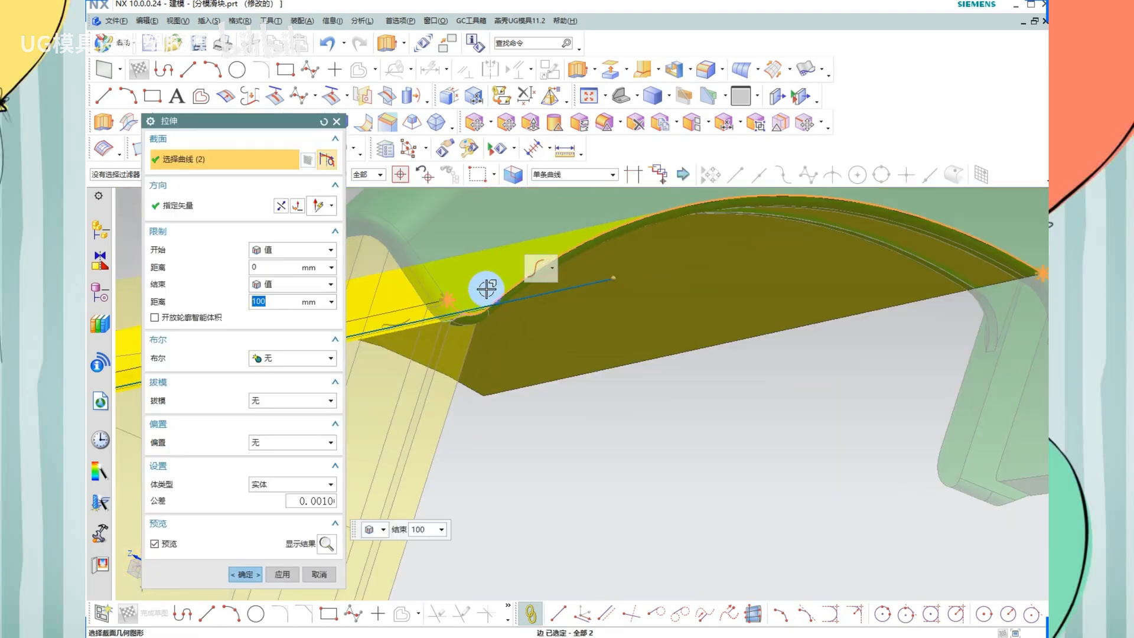
Reverse the extrusion direction so the 100 mm sheet runs toward the neighbouring arm, and create it
click(207, 207)
click(538, 348)
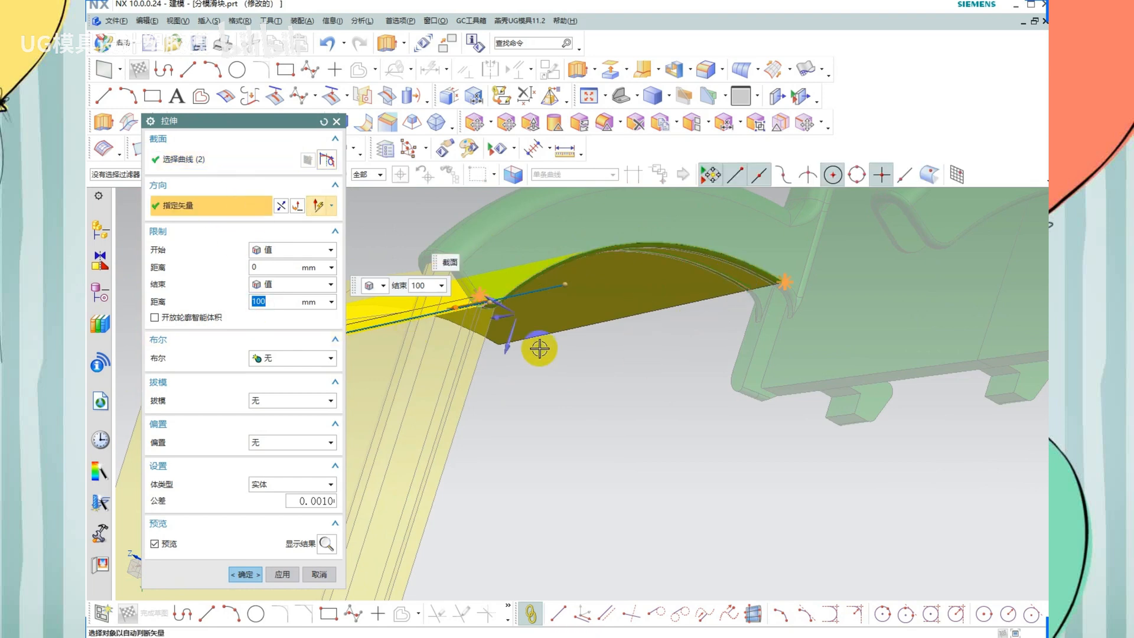
click(281, 205)
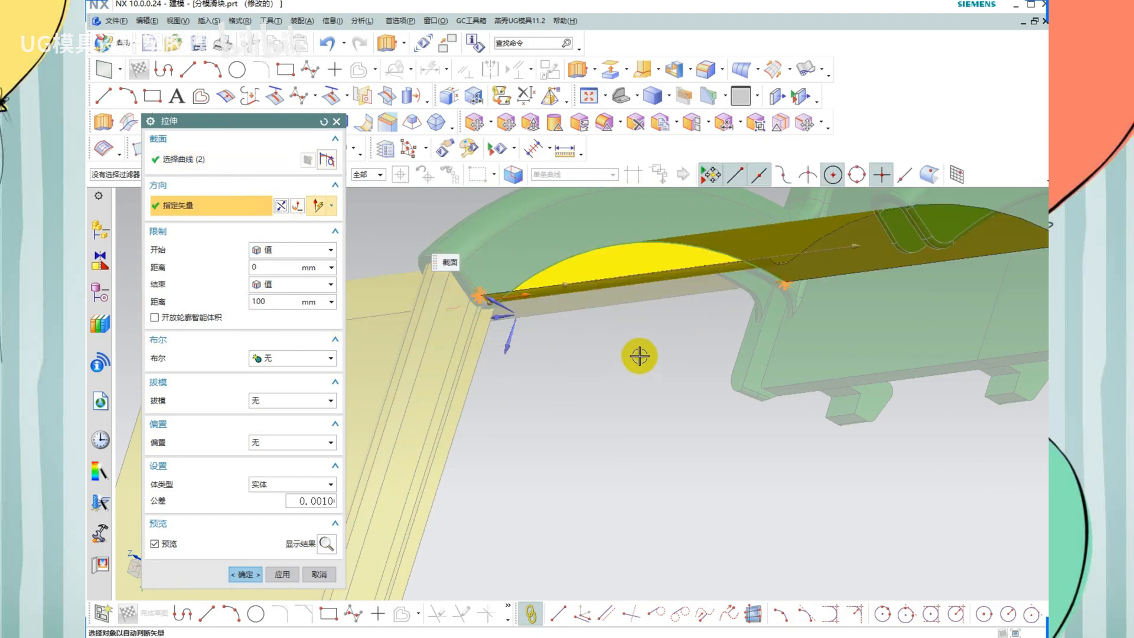
middle_click(471, 315)
scroll(566, 321, down, 2)
middle_drag(567, 322, 572, 347)
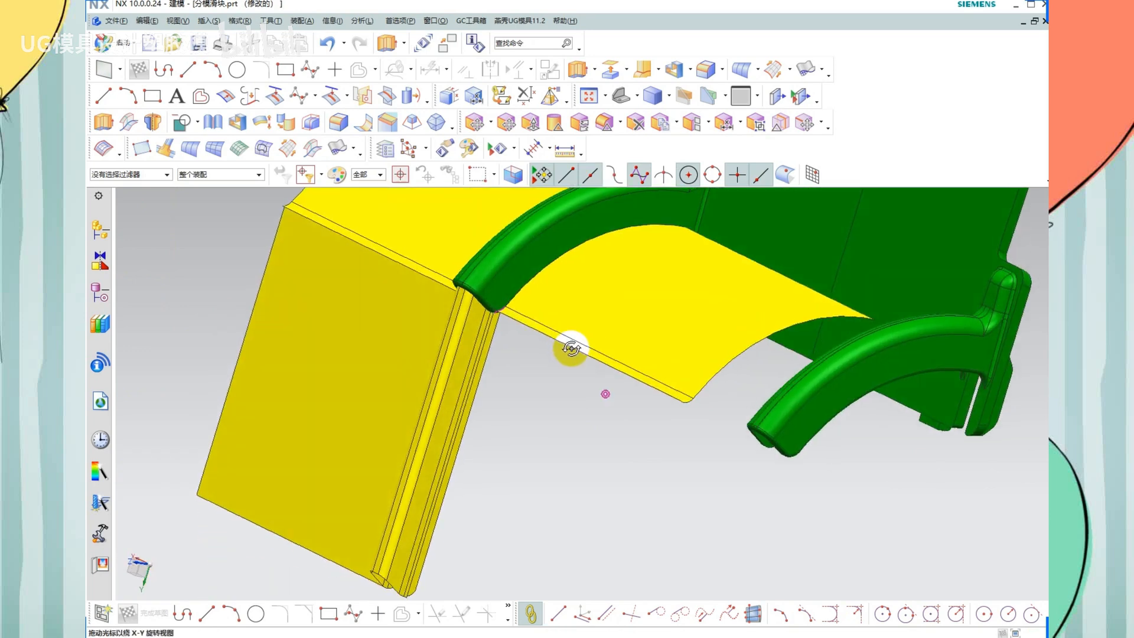
Extend the extruded end-profile sheet by 100 mm at its long free edge beside the new curved sheet
scroll(492, 346, up, 4)
scroll(493, 346, down, 4)
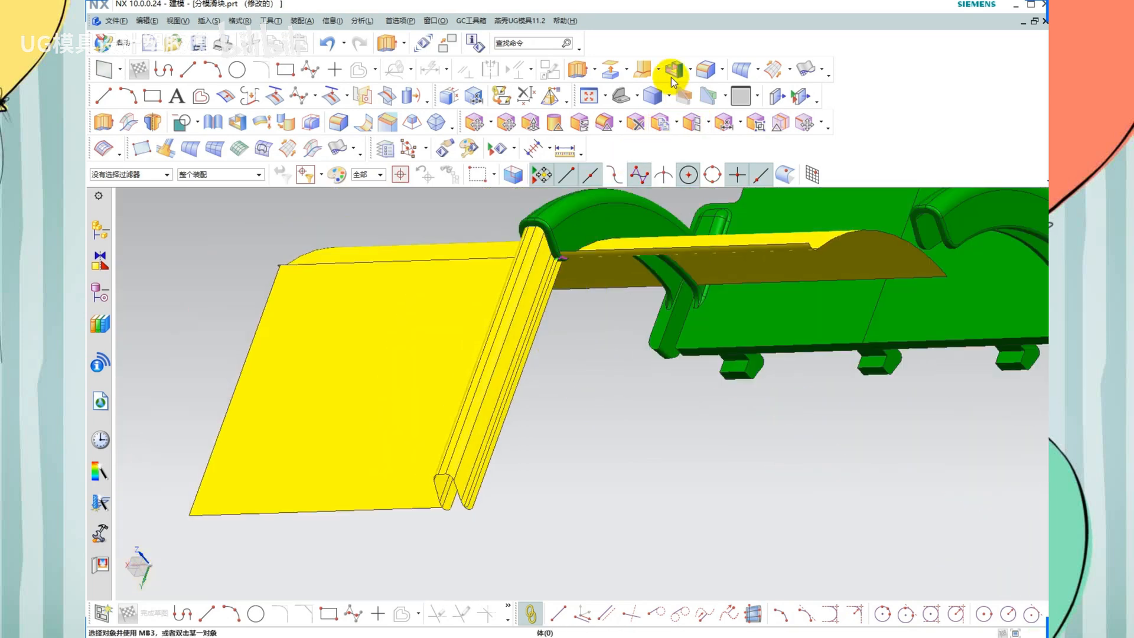
click(658, 69)
click(664, 190)
scroll(561, 253, up, 5)
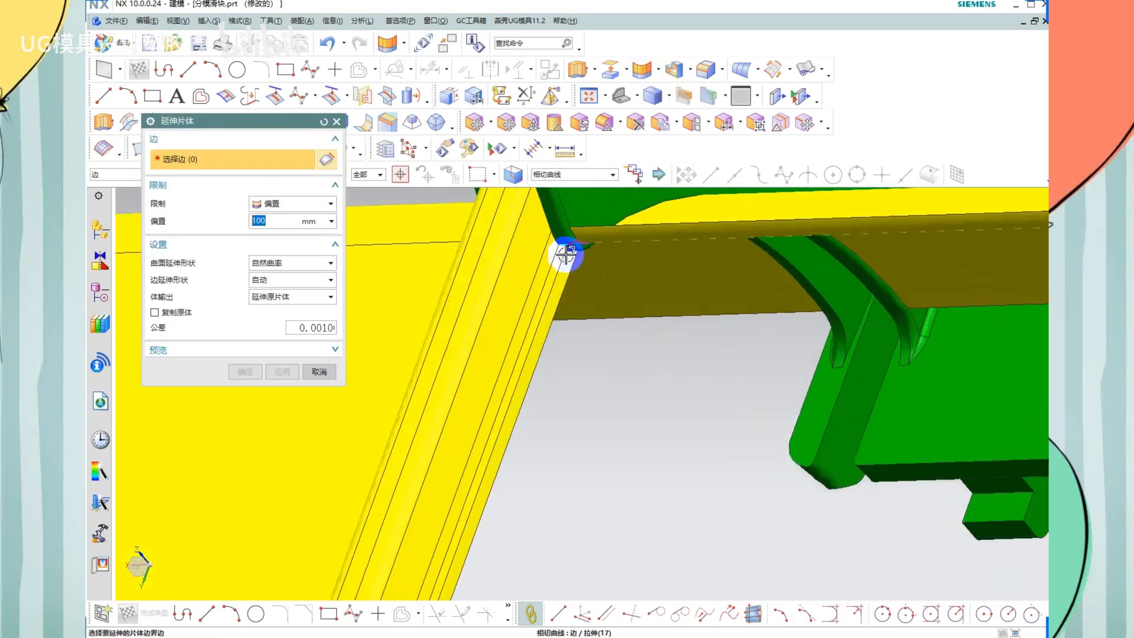
click(563, 252)
scroll(557, 252, down, 4)
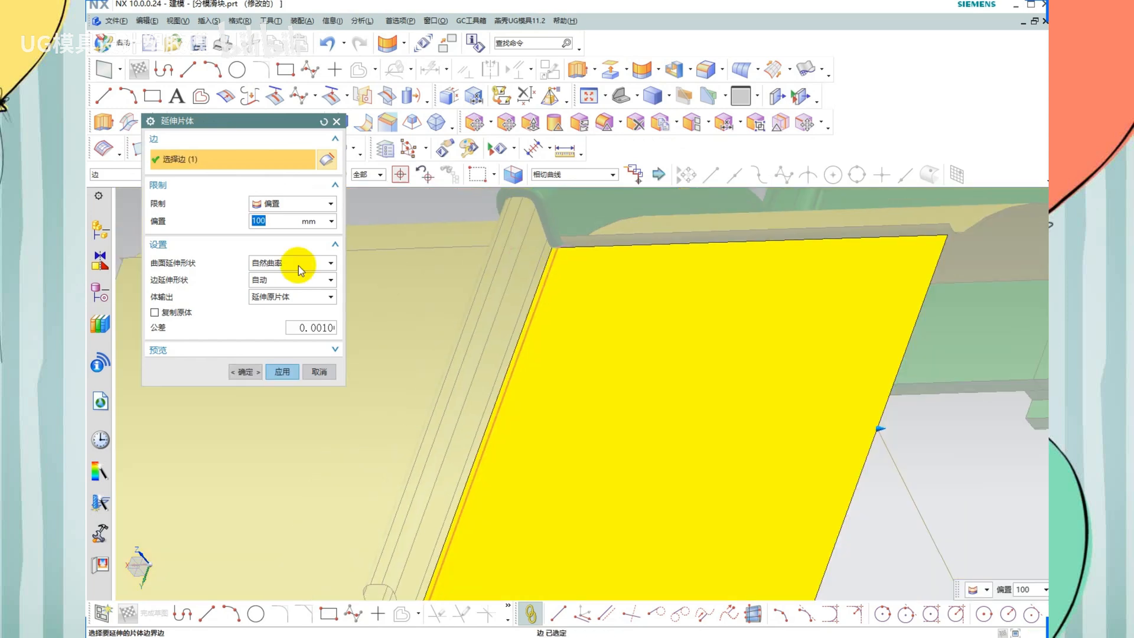
click(285, 374)
scroll(591, 252, down, 5)
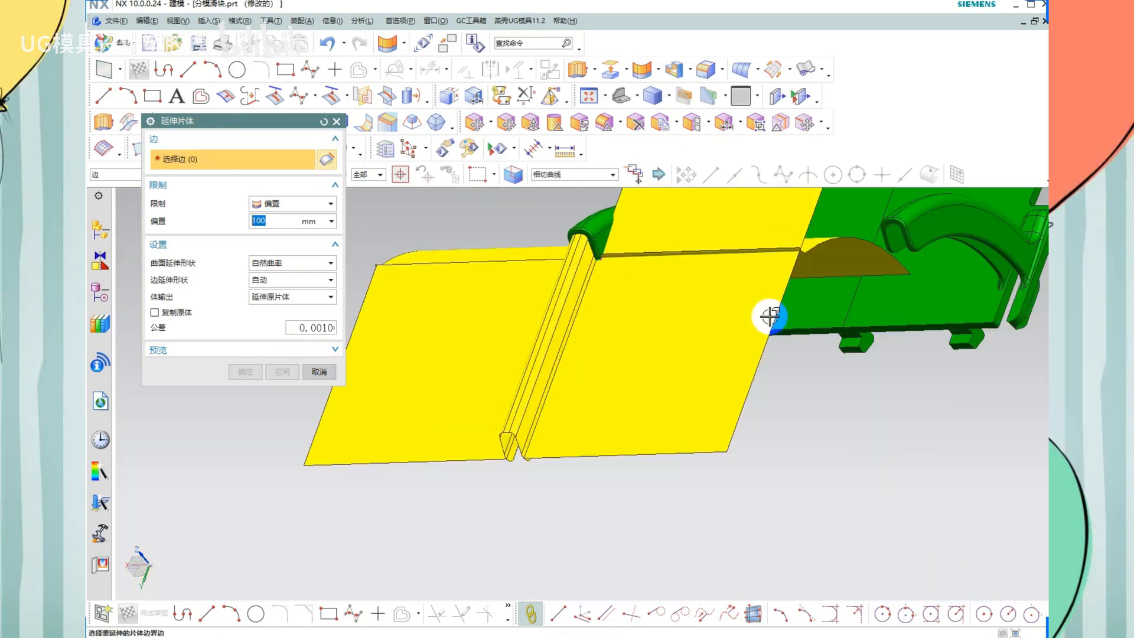
middle_drag(764, 314, 707, 321)
key(Escape)
Make a corner between the extended flat sheet and the curved arm sheet at their rounded junction with Trim and Extend
scroll(646, 371, up, 5)
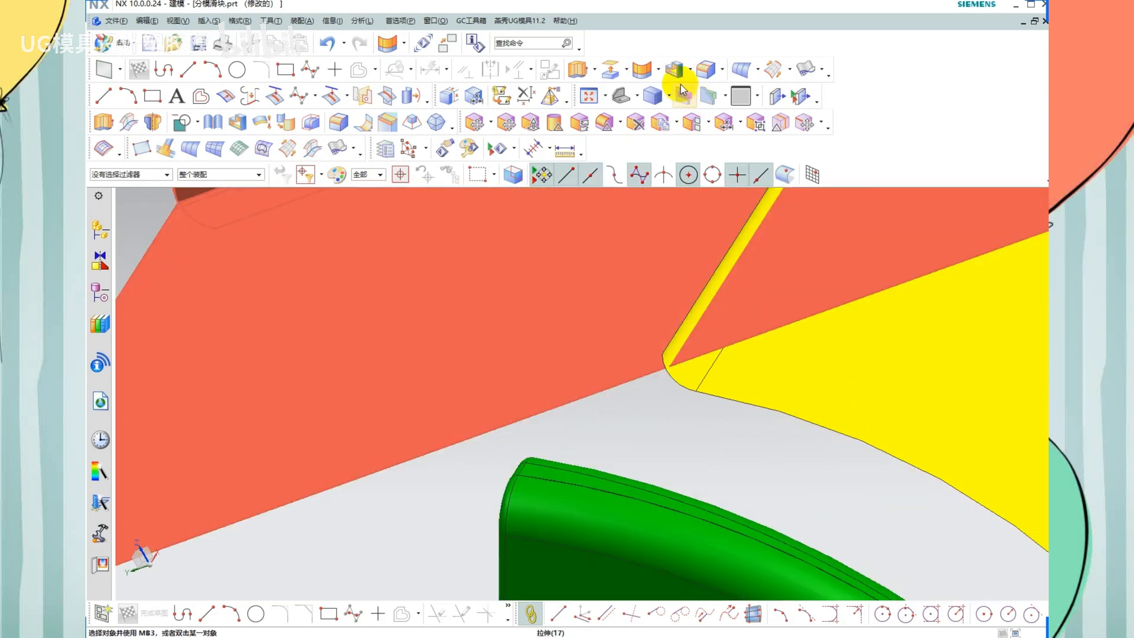
click(658, 70)
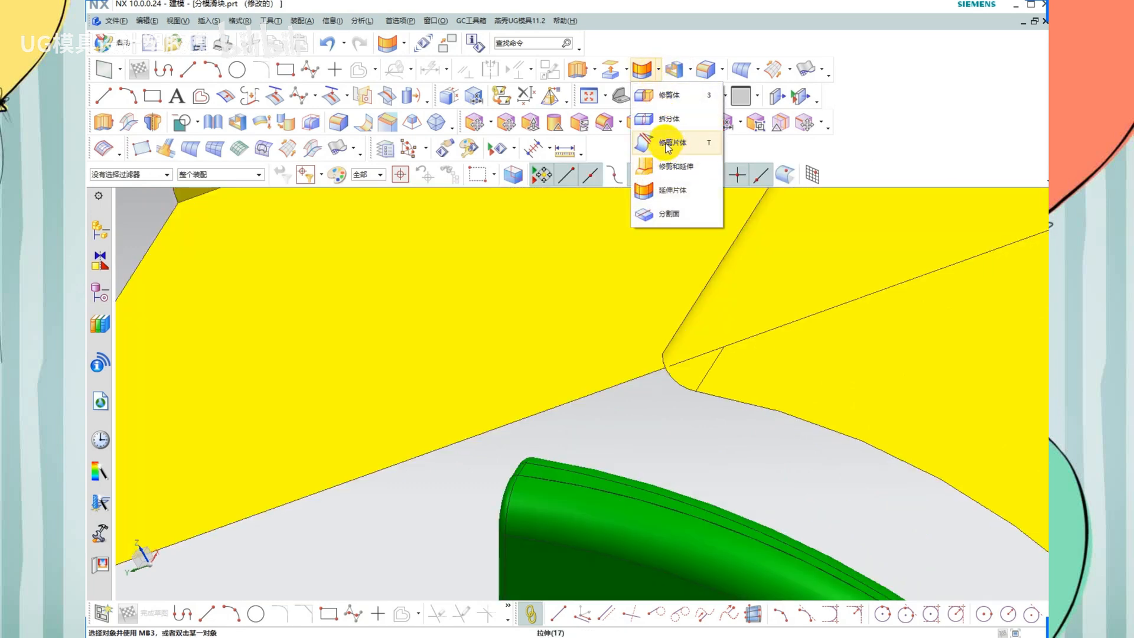
click(675, 166)
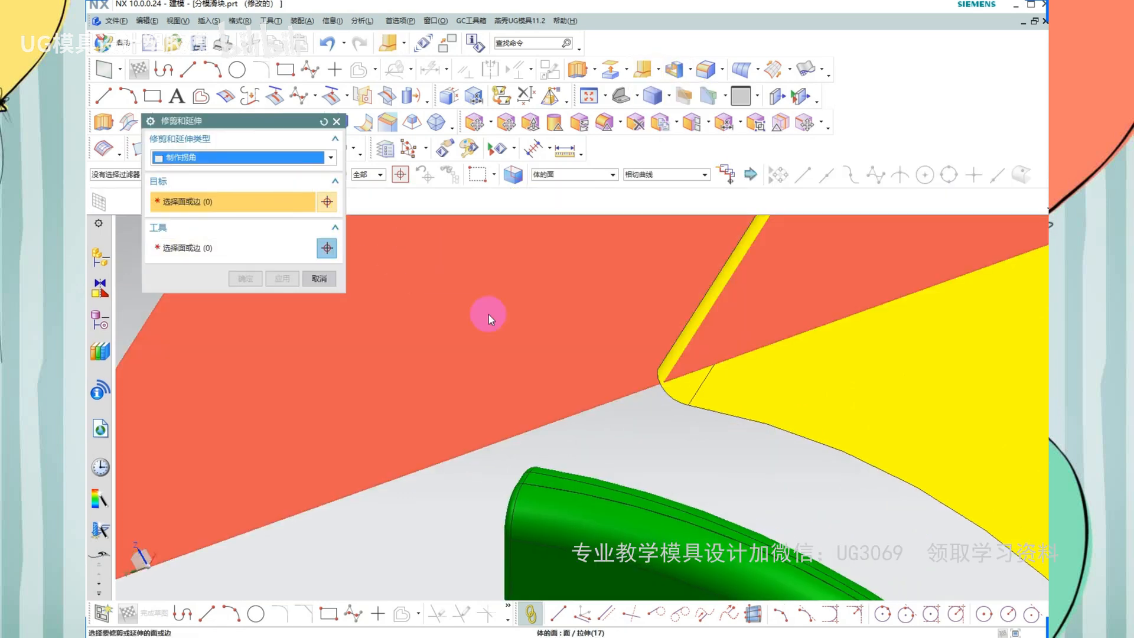
click(626, 350)
click(702, 378)
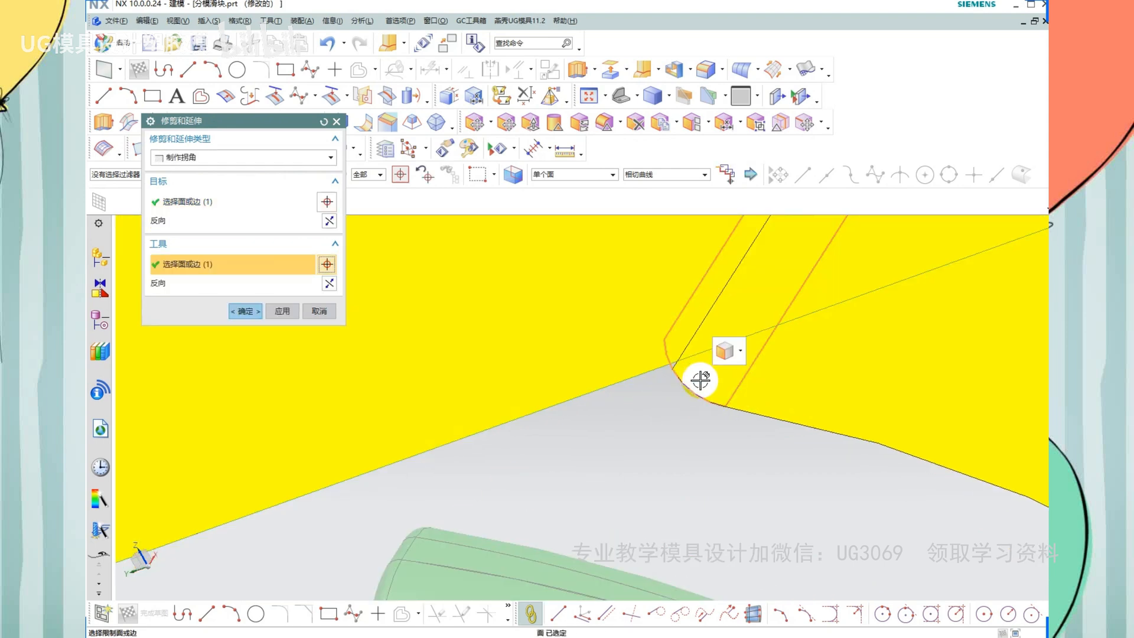
middle_click(692, 388)
scroll(714, 362, up, 3)
scroll(562, 408, down, 2)
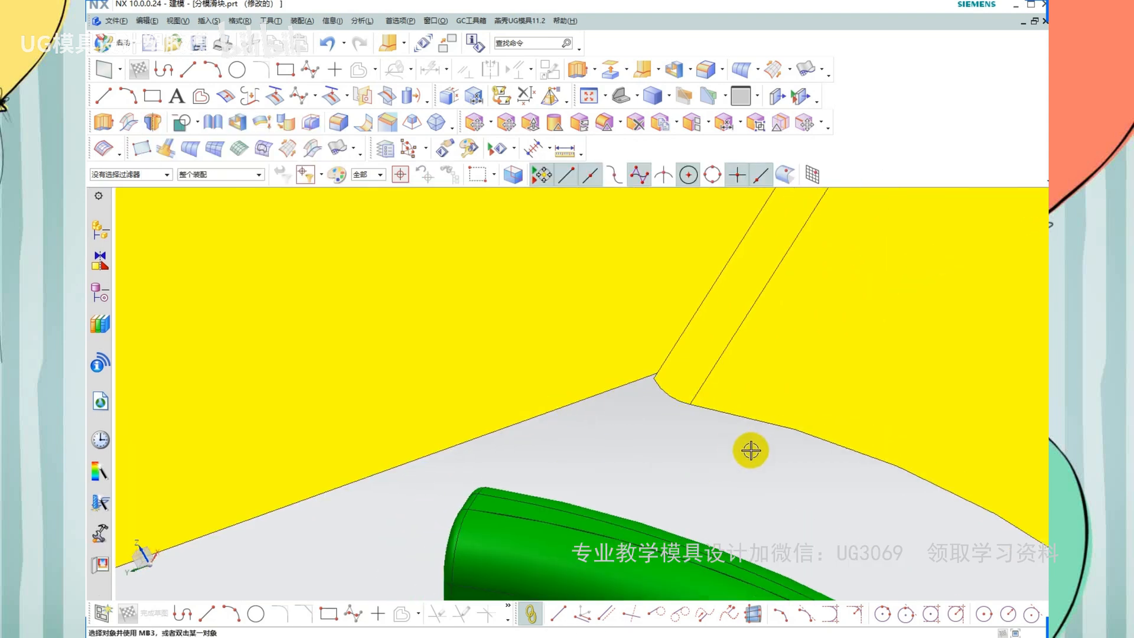
Trim the U-shaped end-profile sheet with the two flat sheets beside it as boundaries
middle_drag(688, 412, 735, 407)
scroll(614, 476, up, 4)
scroll(750, 464, up, 5)
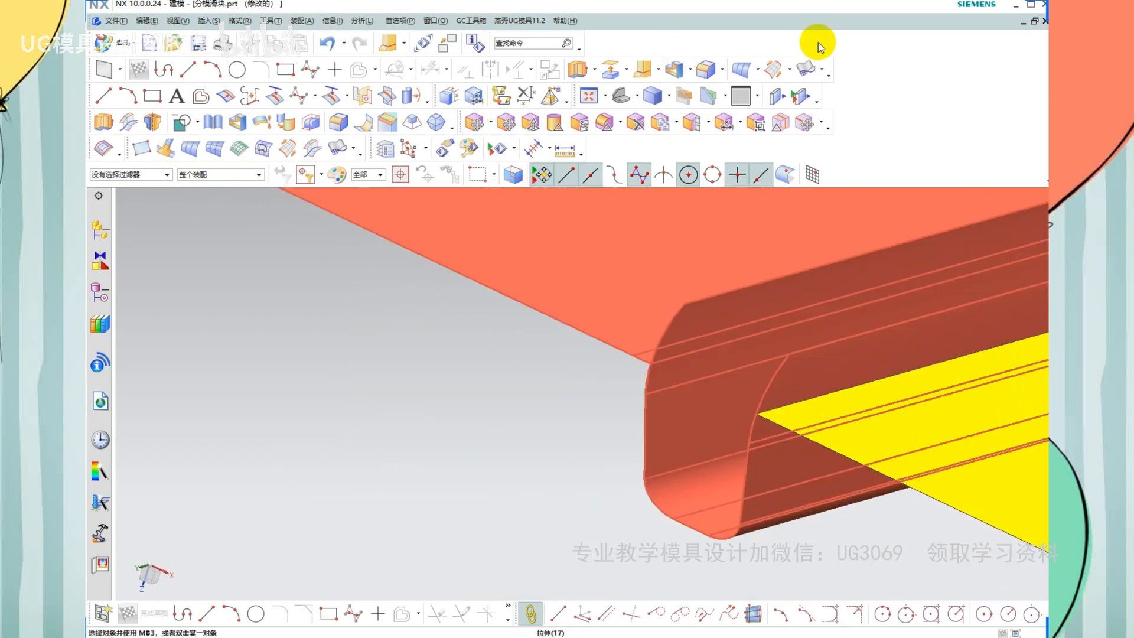
click(659, 71)
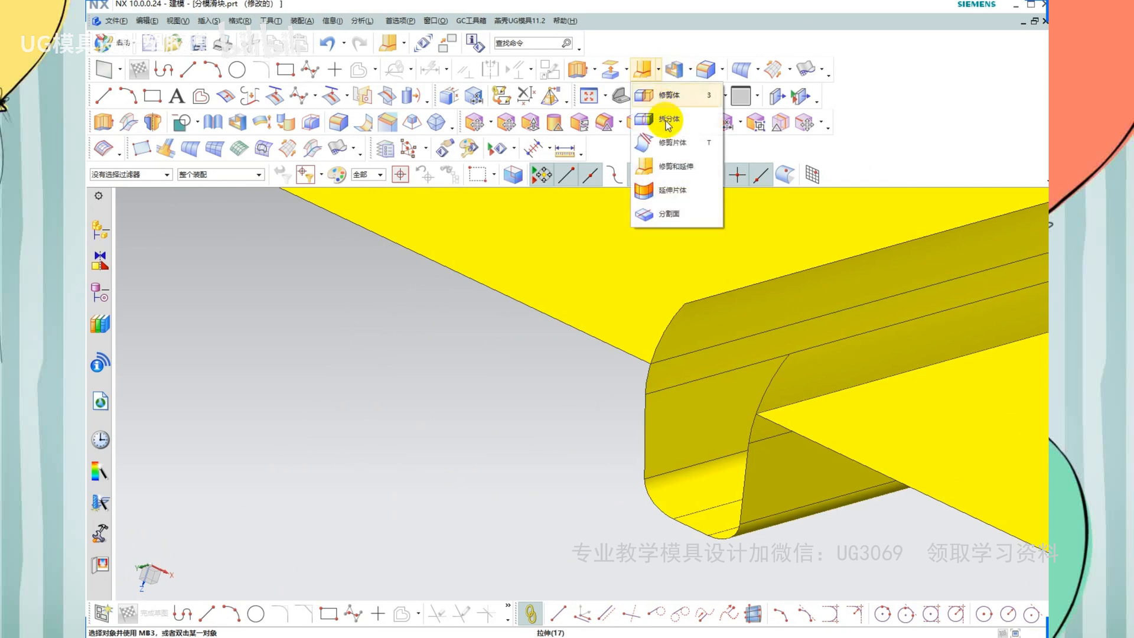
click(680, 119)
click(759, 458)
click(863, 414)
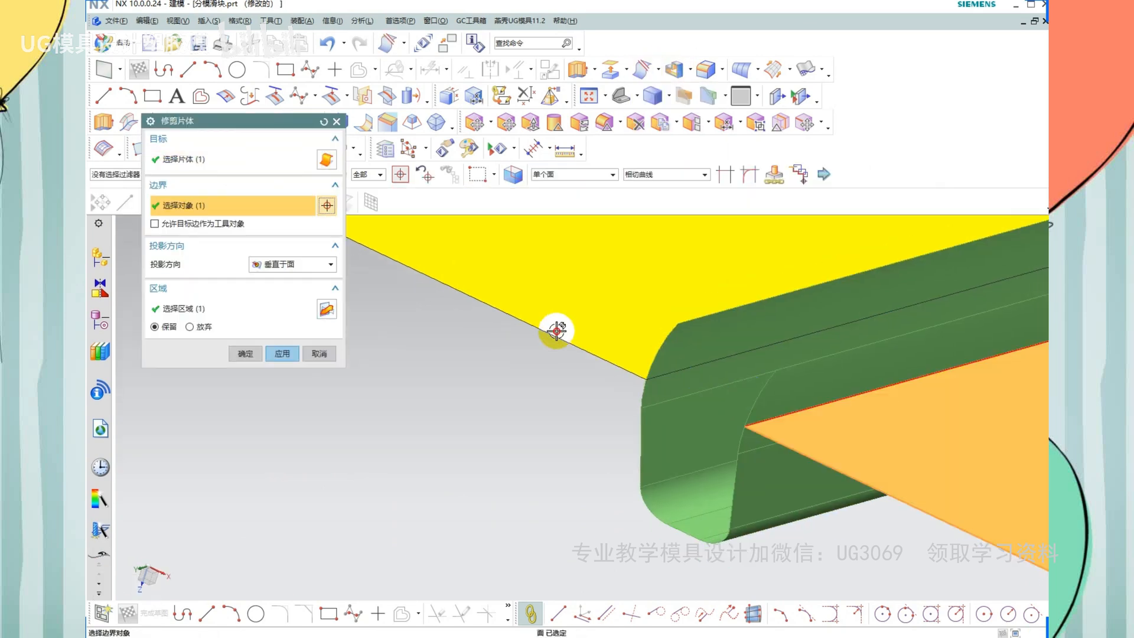
click(587, 334)
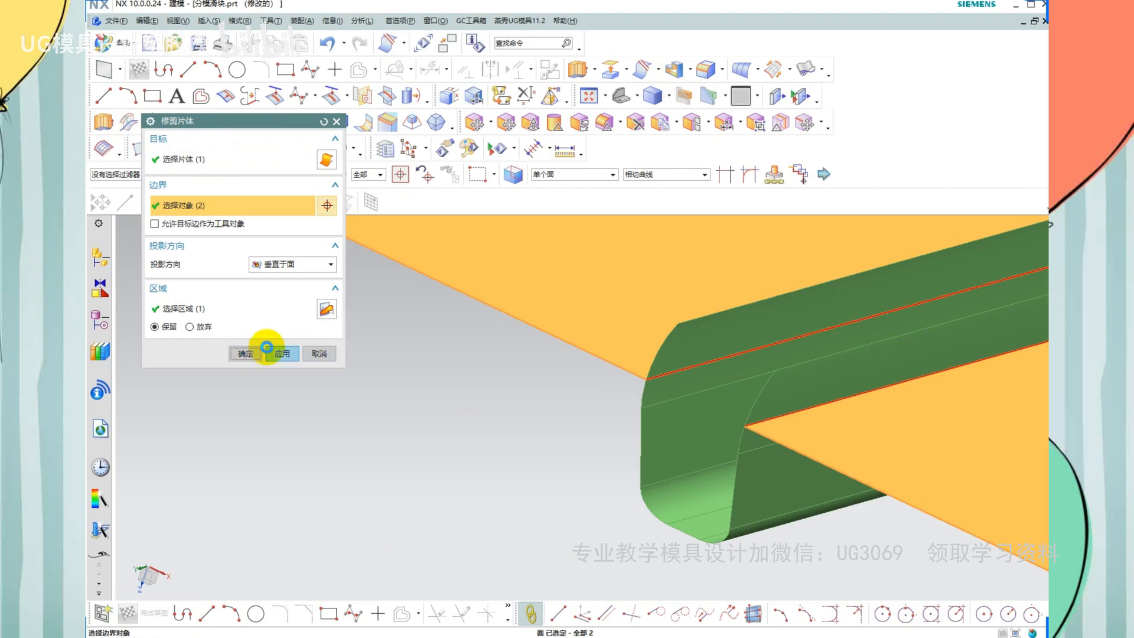
click(264, 350)
Sew all the yellow parting sheets around the curved arm into one sheet body
scroll(495, 366, down, 3)
middle_drag(648, 367, 509, 309)
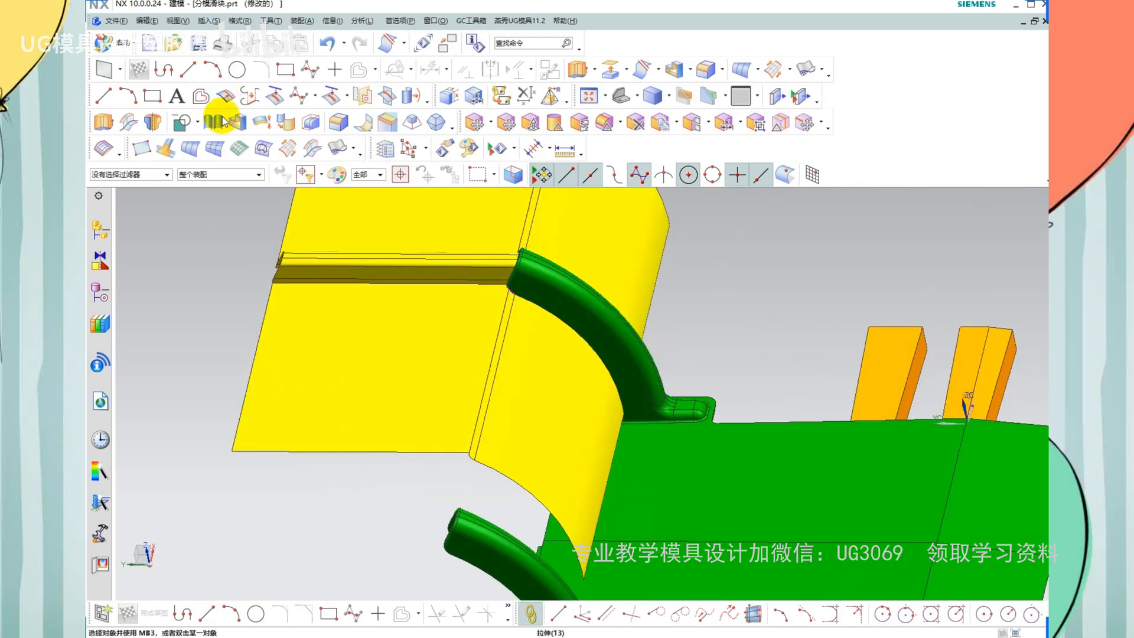
click(213, 122)
middle_drag(696, 294, 559, 307)
click(559, 307)
scroll(558, 307, down, 3)
drag(694, 204, 424, 436)
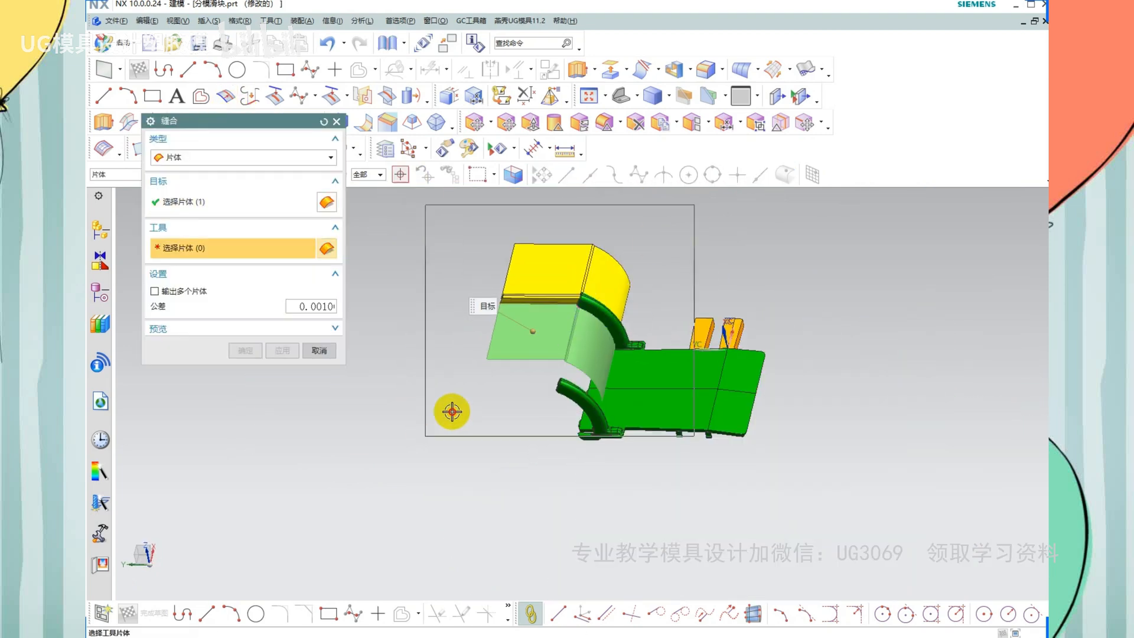
middle_click(566, 267)
Remove the parameters of the sewn parting sheet
scroll(566, 266, up, 4)
key(r)
click(620, 303)
middle_click(620, 305)
middle_click(614, 330)
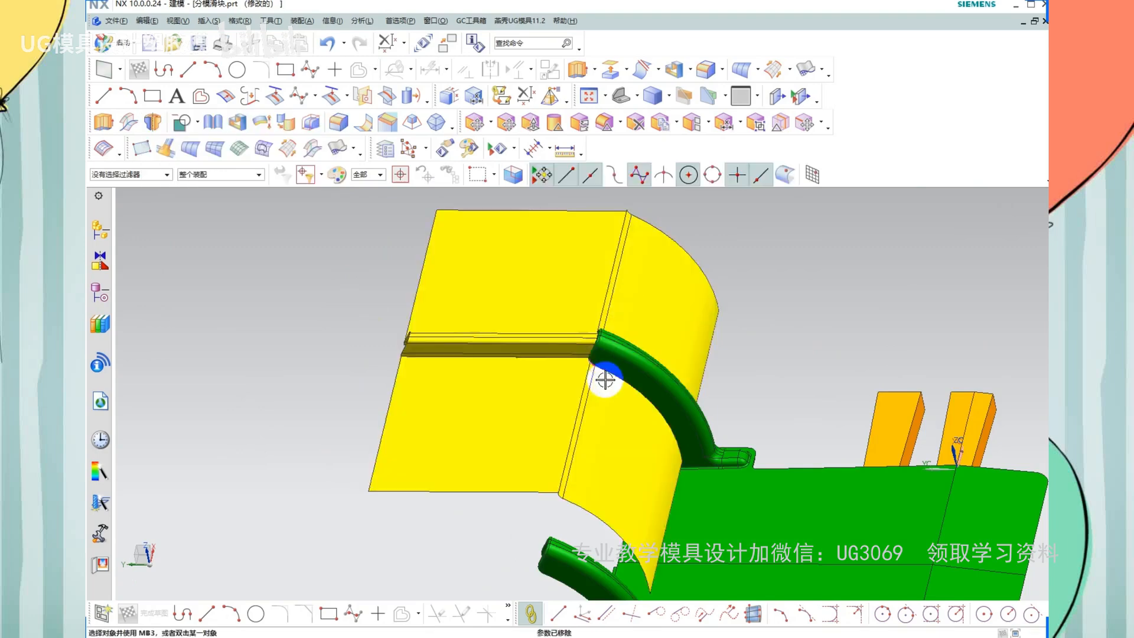
Round the sharp edge between the flat and curved faces at the arm tip's inner side with a 1 mm edge blend
scroll(598, 374, up, 8)
middle_drag(570, 304, 598, 306)
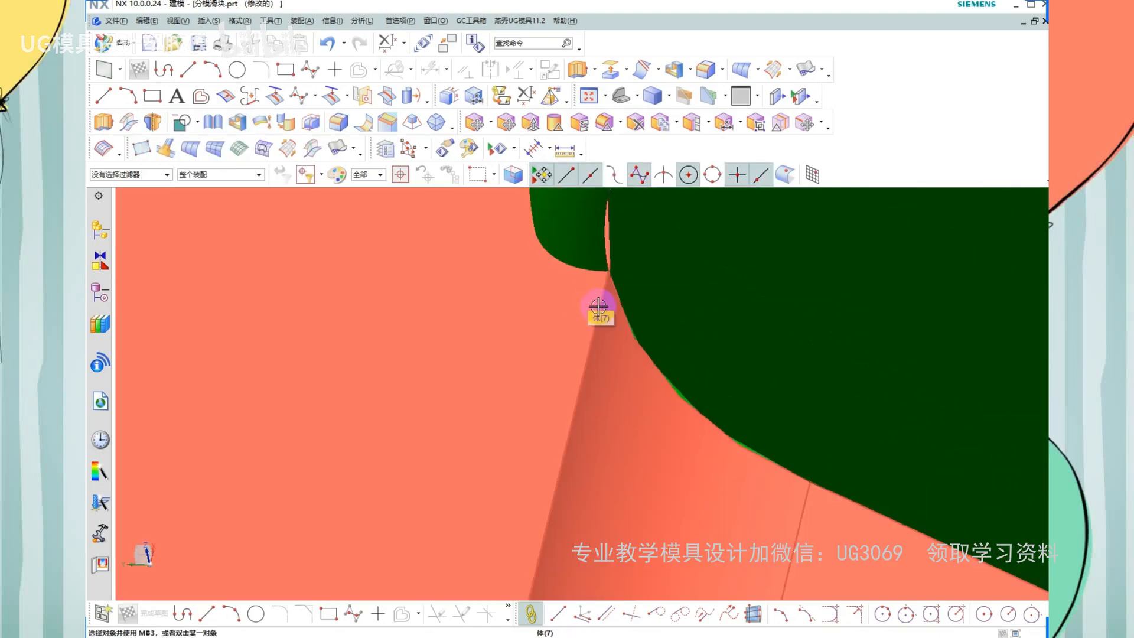
key(Escape)
scroll(610, 312, down, 3)
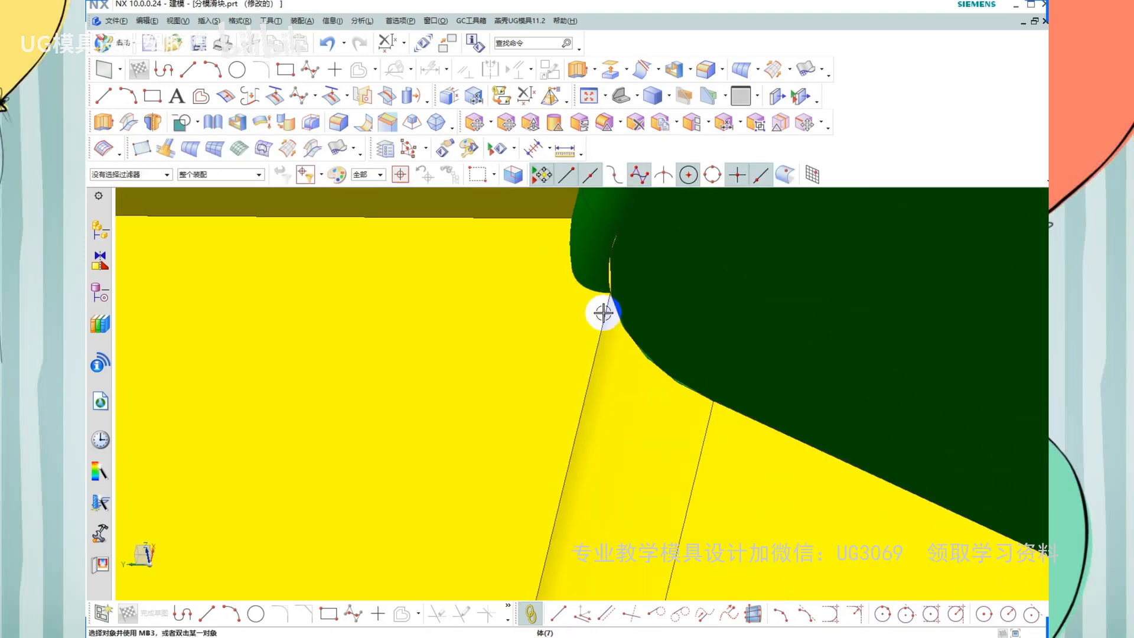
click(336, 123)
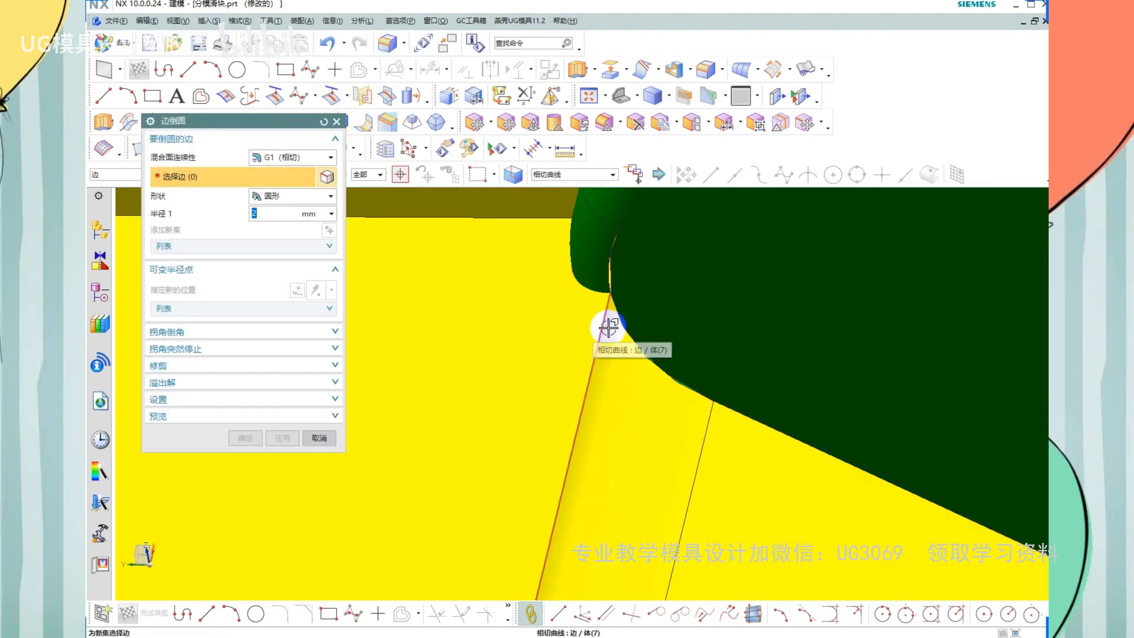
click(610, 324)
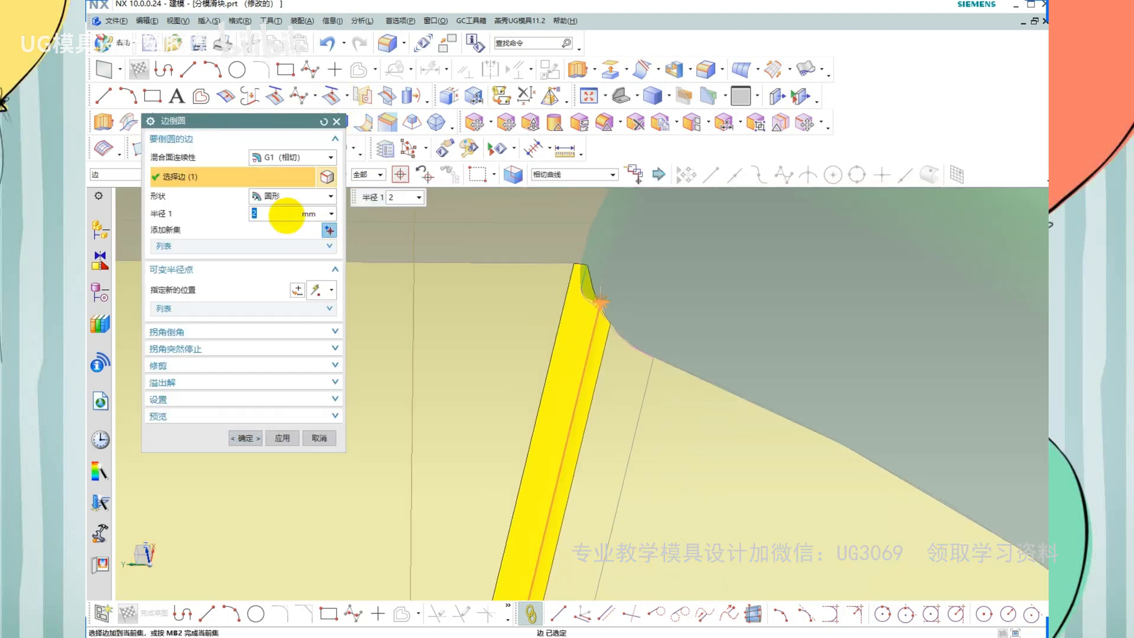
text(1)
key(Return)
click(284, 440)
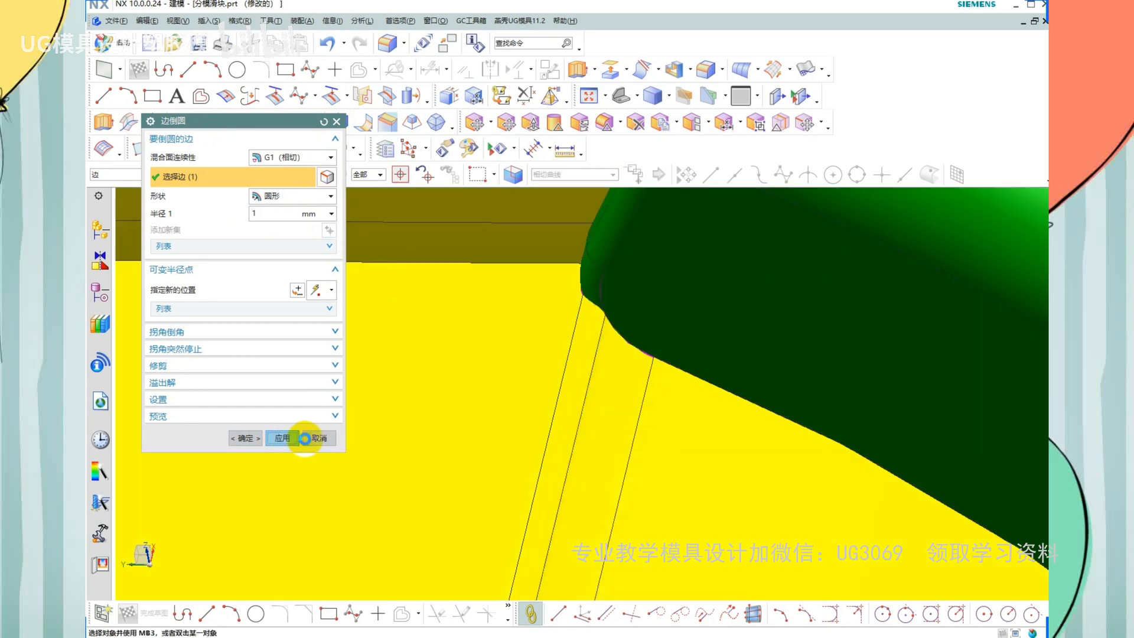
Apply the same 1 mm edge blend to the matching flat-to-curved edge on the arm's other side
scroll(560, 339, down, 3)
middle_drag(559, 338, 600, 344)
scroll(599, 344, up, 1)
scroll(600, 344, up, 1)
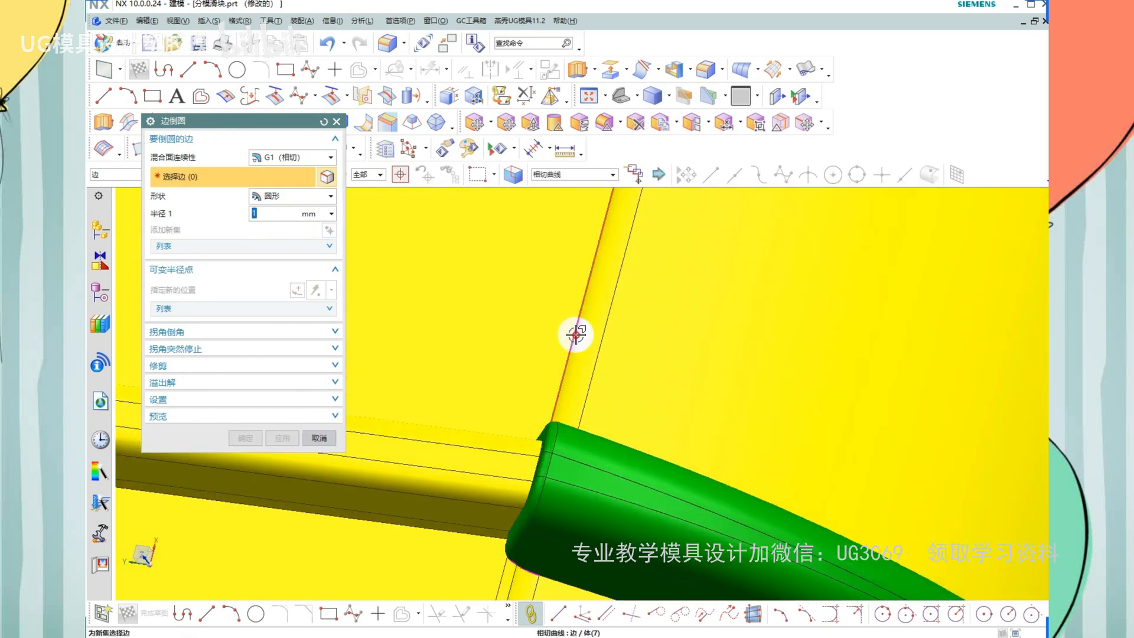
click(577, 334)
middle_click(643, 329)
scroll(566, 295, down, 5)
key(Escape)
Remove the parameters of the blended parting sheet
scroll(577, 315, up, 2)
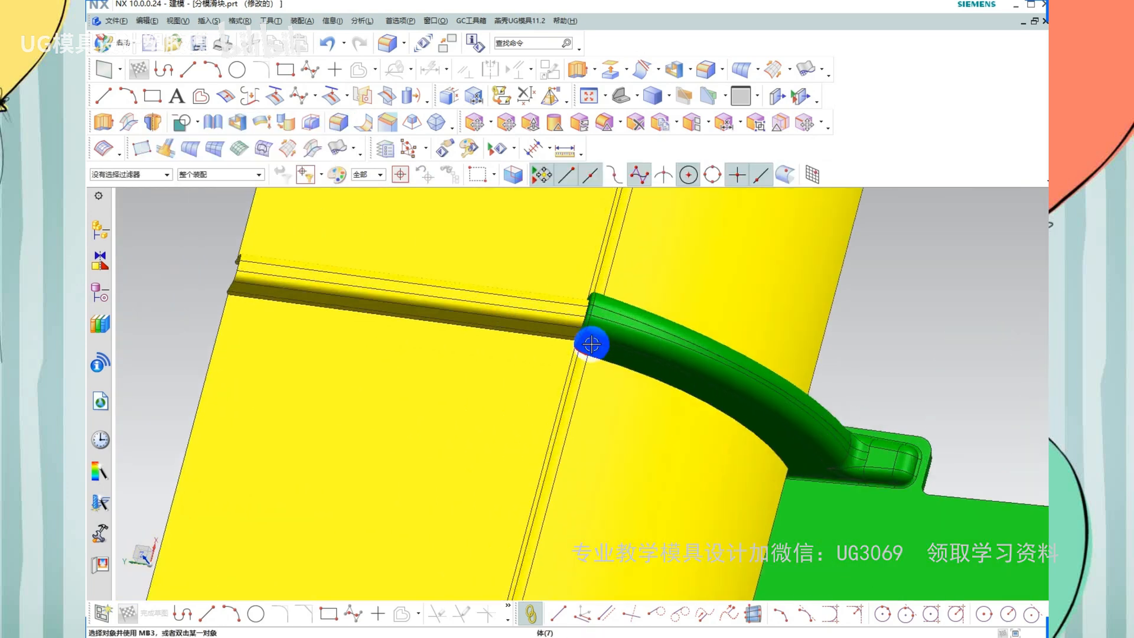
middle_drag(590, 342, 586, 321)
scroll(589, 318, up, 3)
key(q)
click(600, 351)
click(573, 341)
middle_click(574, 341)
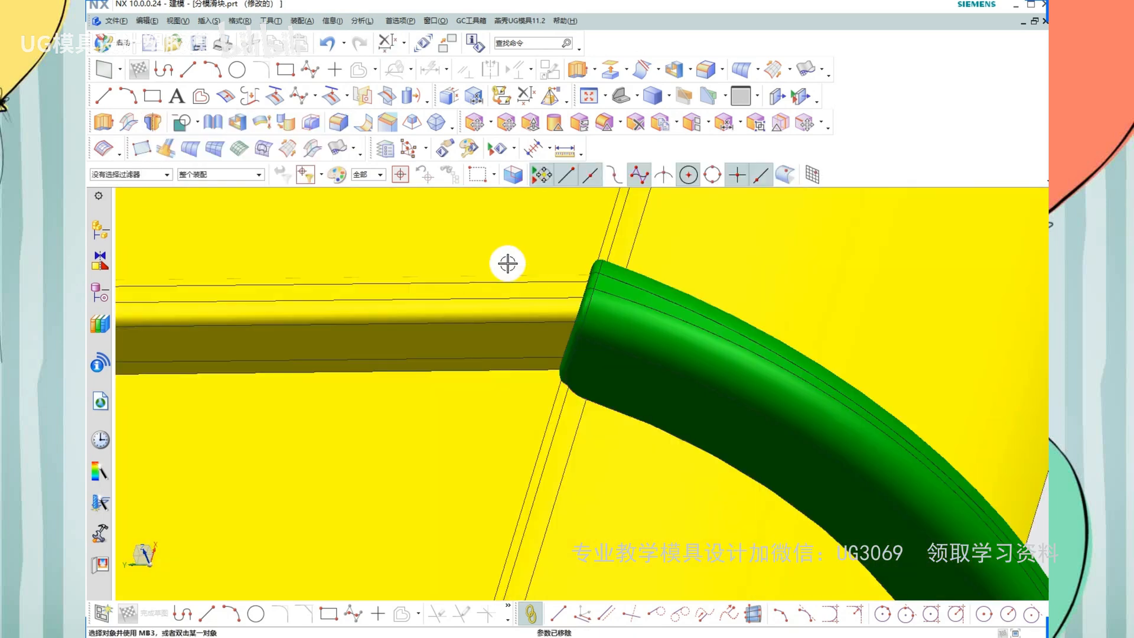
Extrude the curved sheet's two end edges at the arm's base 100 mm in the negative ZC direction
scroll(507, 265, down, 5)
scroll(656, 422, up, 4)
key(x)
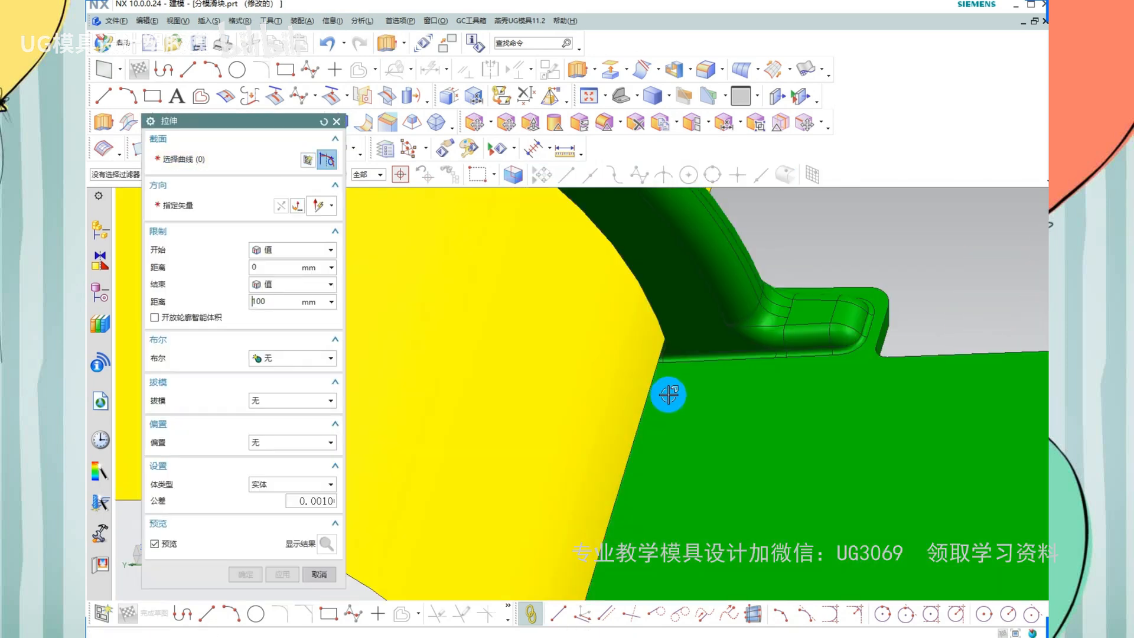
click(654, 380)
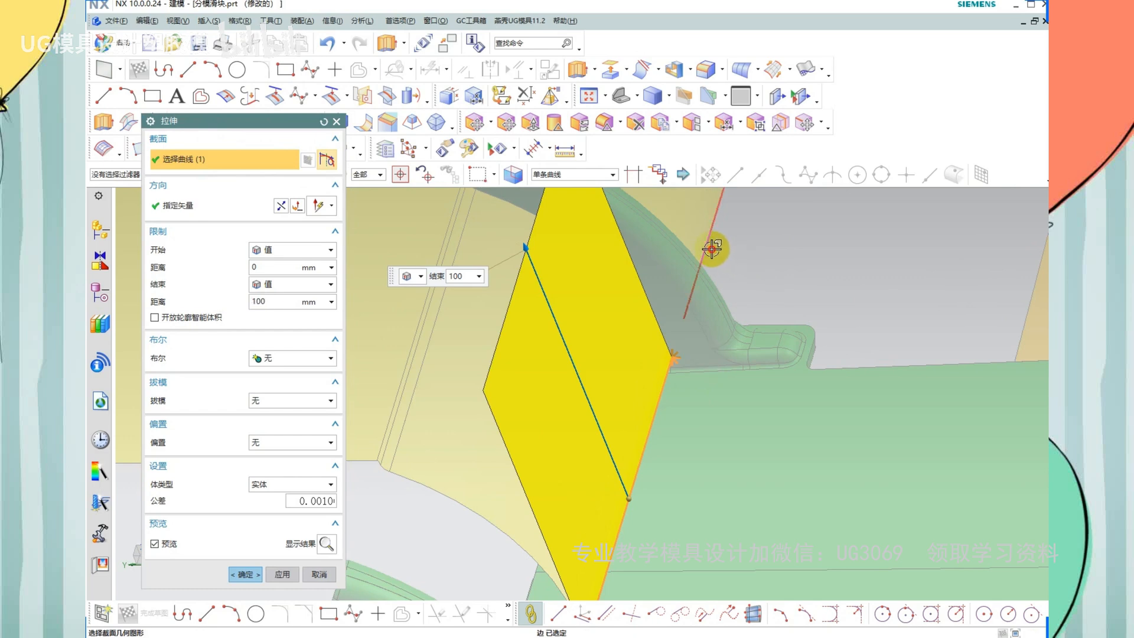
click(712, 249)
click(332, 204)
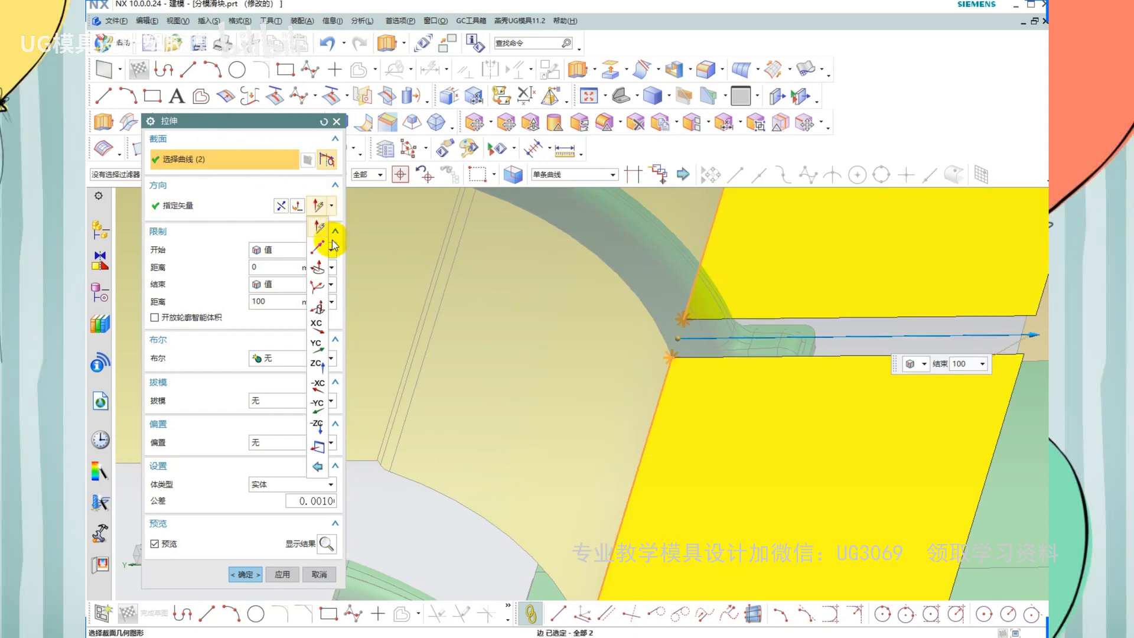
click(315, 363)
click(280, 207)
scroll(520, 285, down, 3)
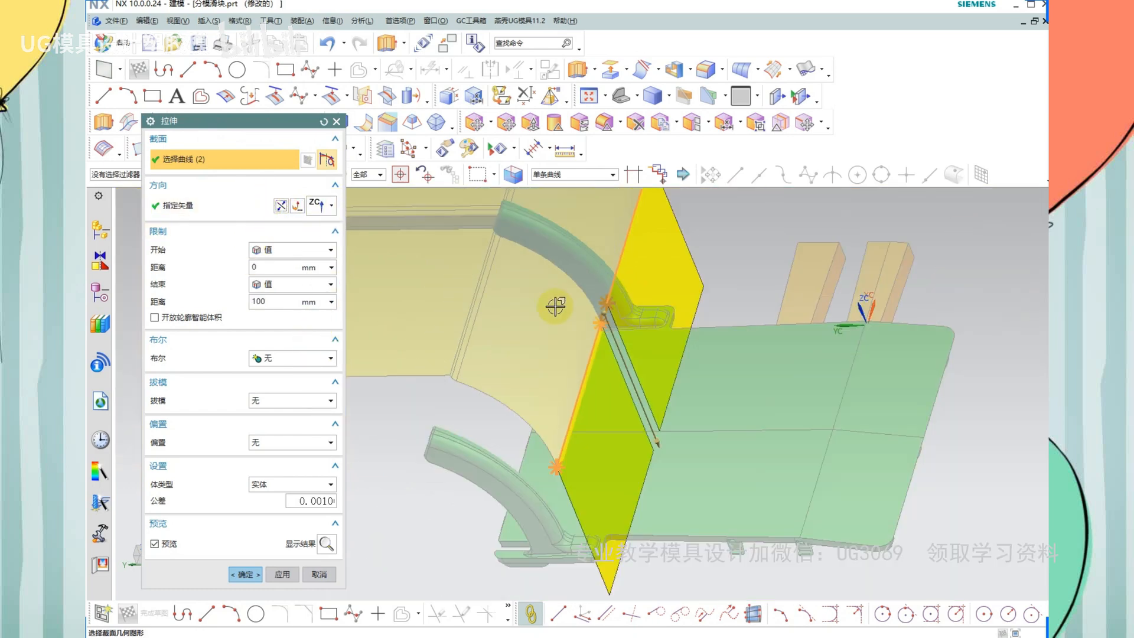
middle_click(555, 306)
Examine from the side how the vertical sheets meet the arm's base and how the orange blocks sit against the plate
middle_drag(555, 306, 595, 349)
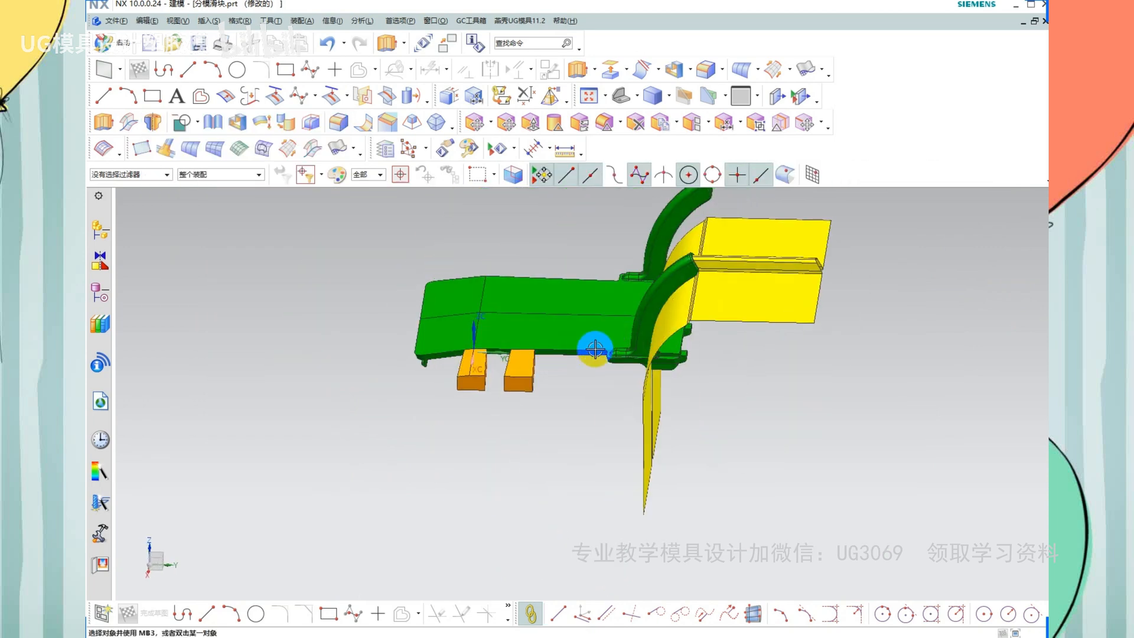
key(F8)
scroll(698, 306, up, 3)
scroll(669, 353, up, 2)
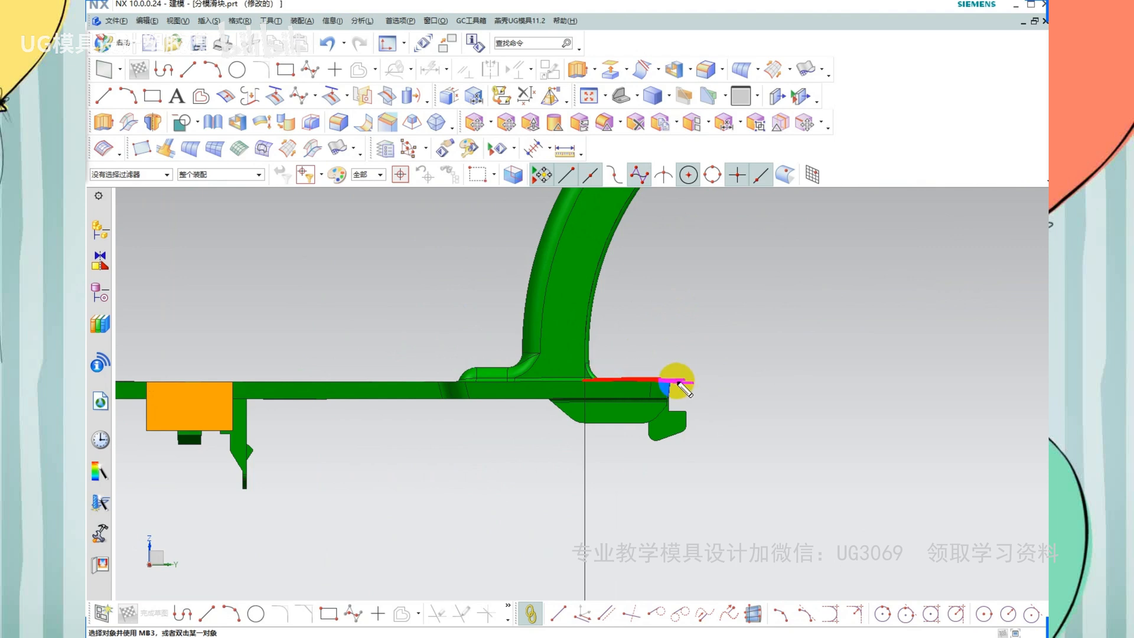
scroll(595, 374, up, 5)
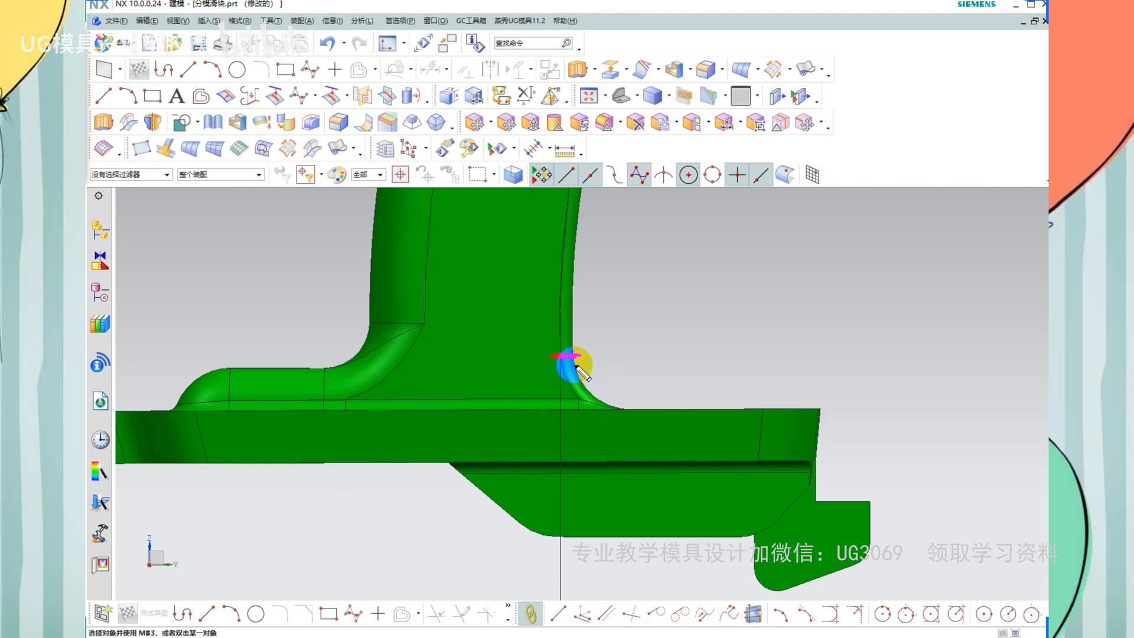
scroll(561, 384, down, 3)
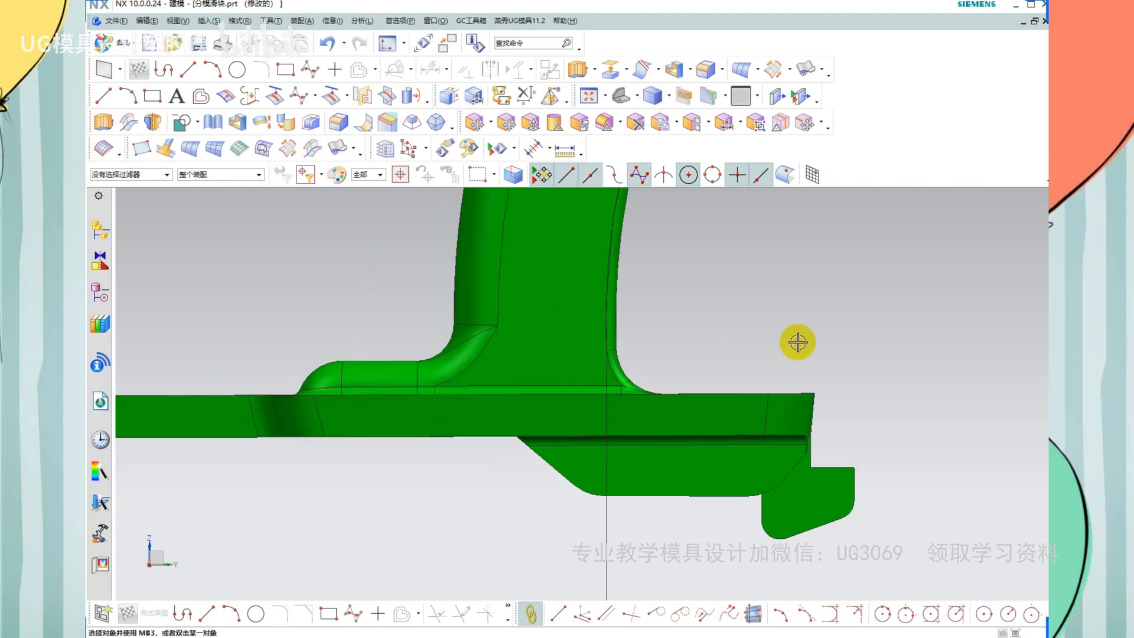
scroll(797, 336, down, 3)
scroll(431, 425, up, 3)
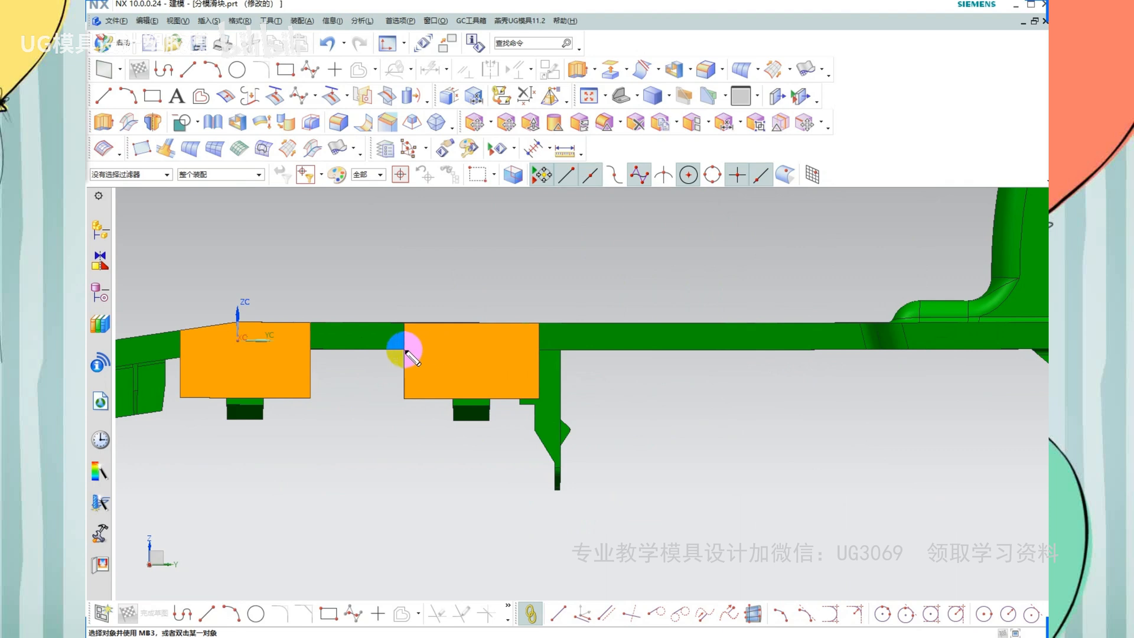
drag(419, 337, 434, 343)
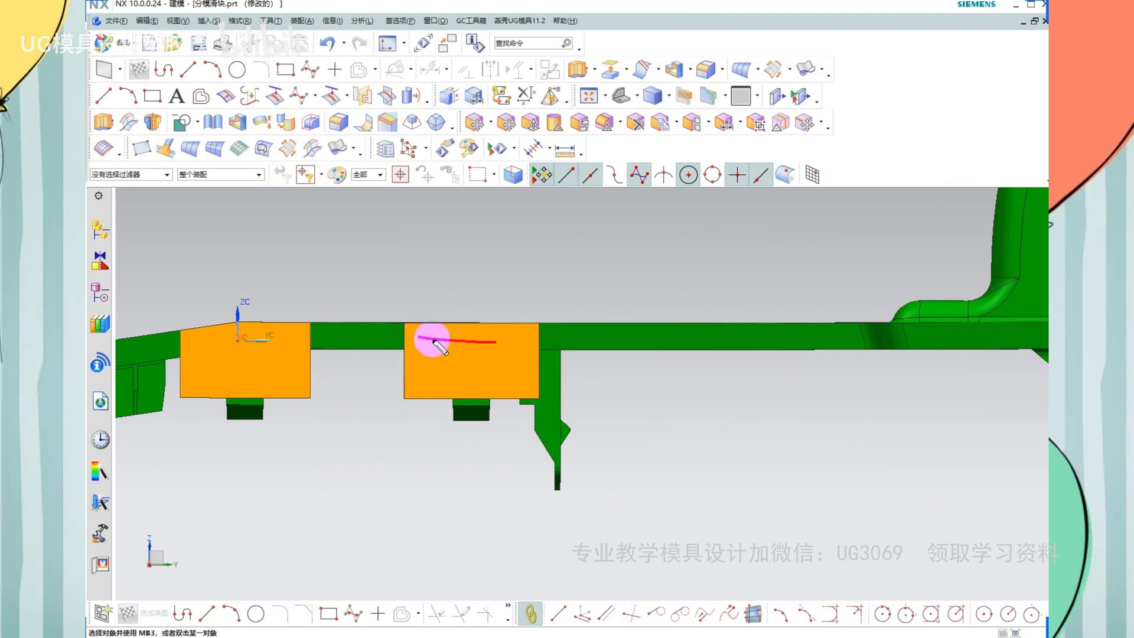
scroll(764, 324, down, 3)
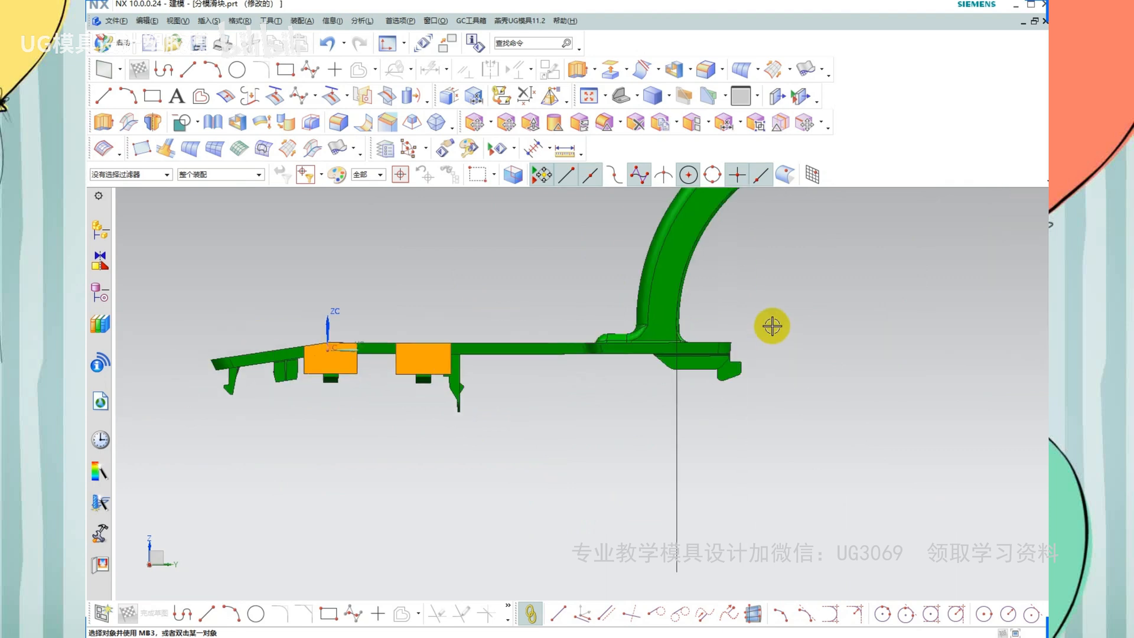
scroll(591, 349, up, 5)
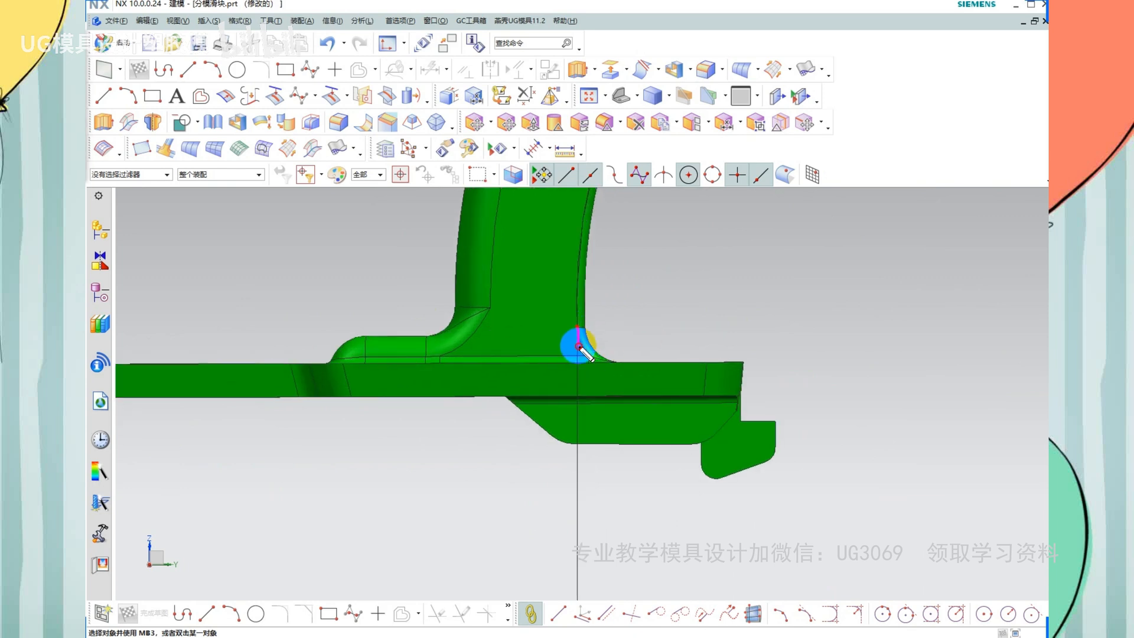
scroll(566, 311, down, 3)
middle_drag(620, 335, 632, 352)
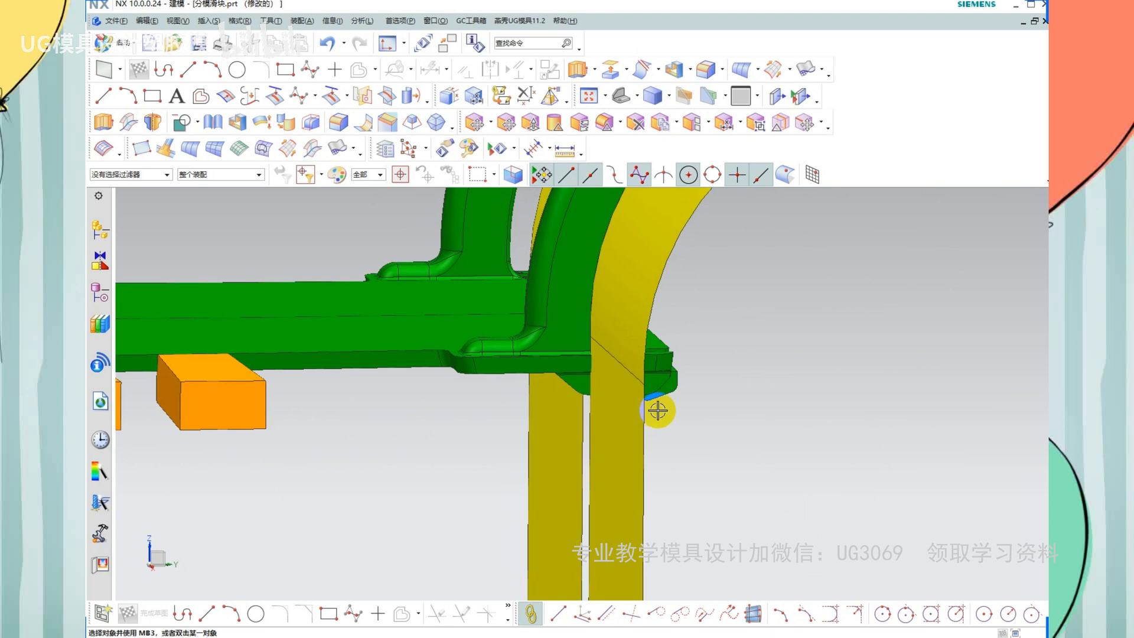
Remove the parameters of the newly extruded vertical sheets
key(ctrl+z)
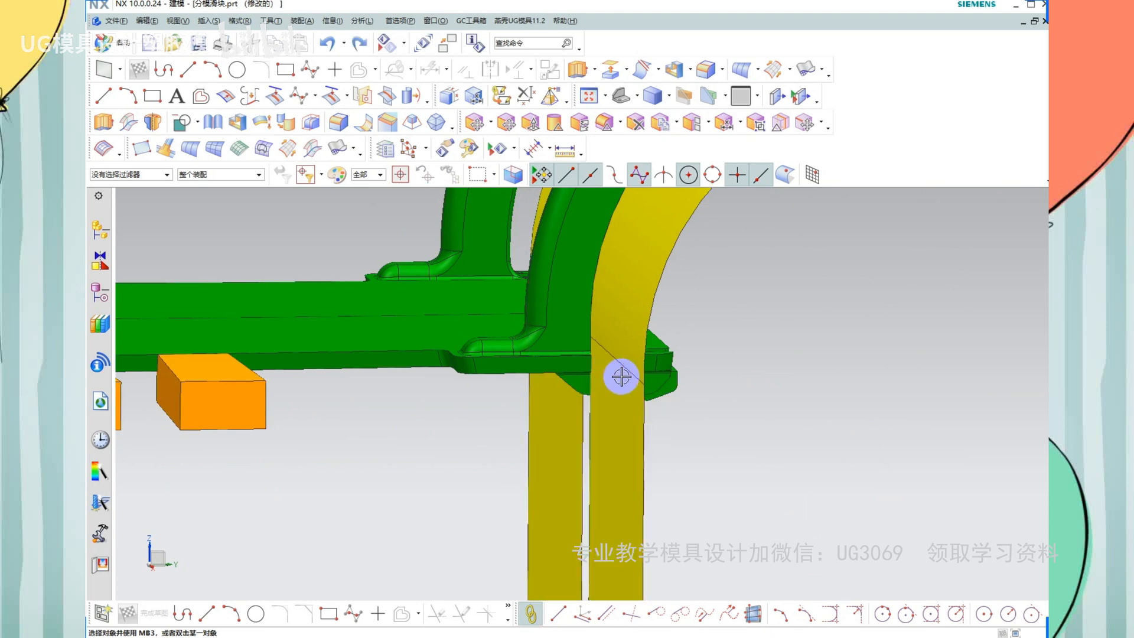
click(245, 179)
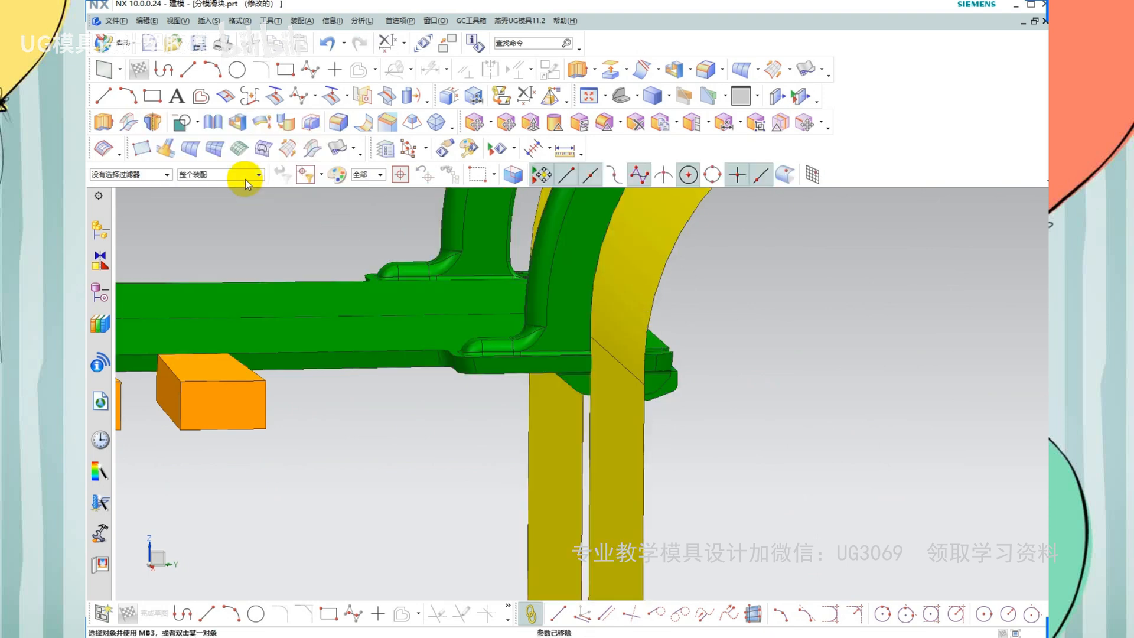
Sew the two vertical sheets at the arm's base to the curved parting sheet
click(213, 122)
click(593, 277)
click(611, 381)
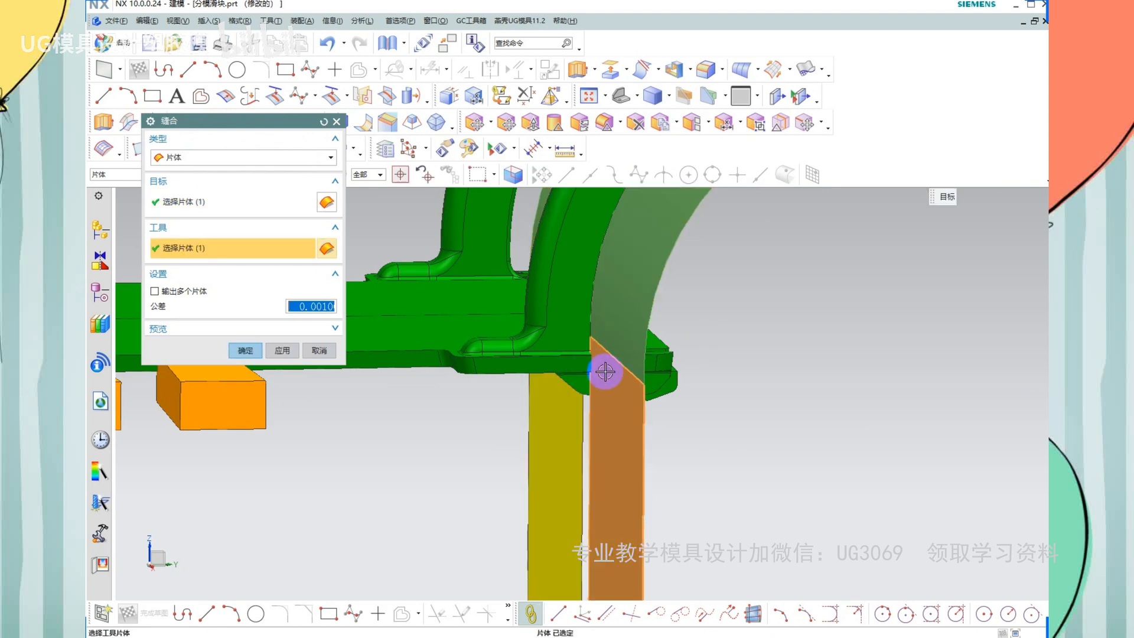
middle_drag(605, 371, 650, 398)
click(522, 302)
middle_click(628, 453)
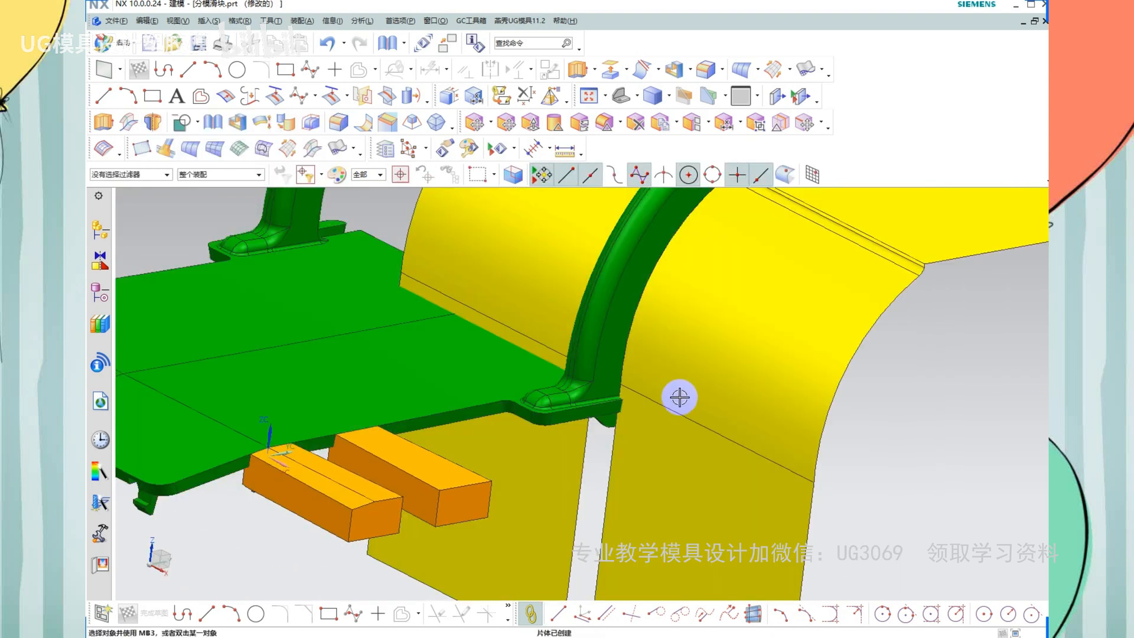
Remove the parameters of the sewn parting sheet
key(q)
click(676, 394)
click(587, 367)
middle_click(646, 364)
Hide the sewn parting sheet and undo the hiding
scroll(650, 365, down, 2)
middle_drag(757, 383, 710, 417)
click(654, 398)
key(ctrl+b)
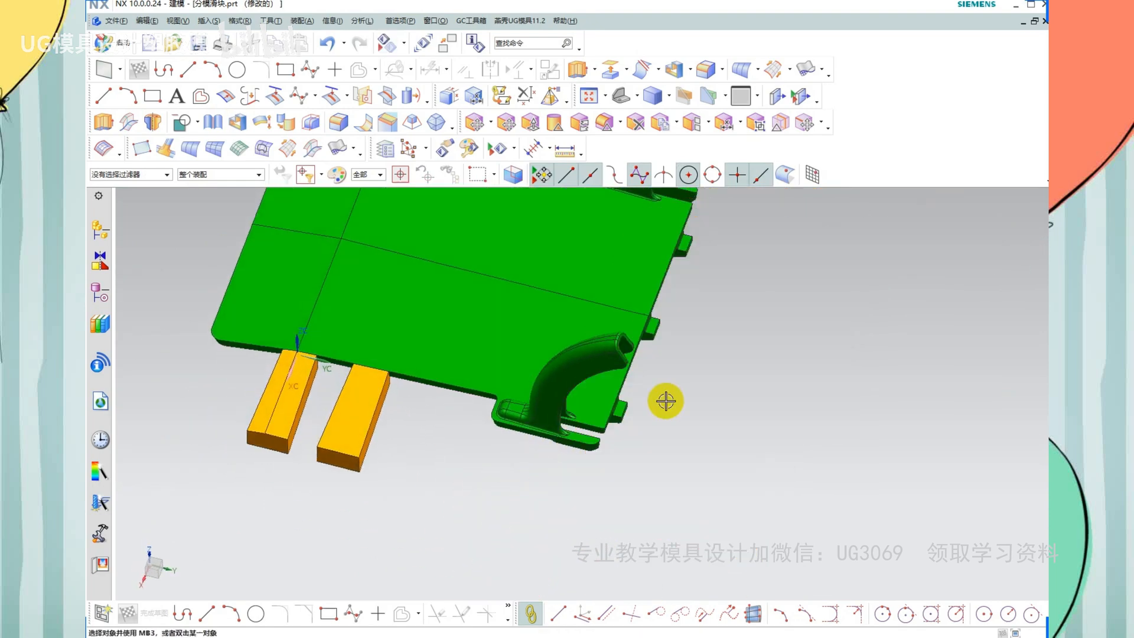
key(ctrl+z)
Begin a bounded block (有界长方体) around the faces of the curved arm where it crosses the parting sheet
key(F8)
scroll(742, 463, up, 2)
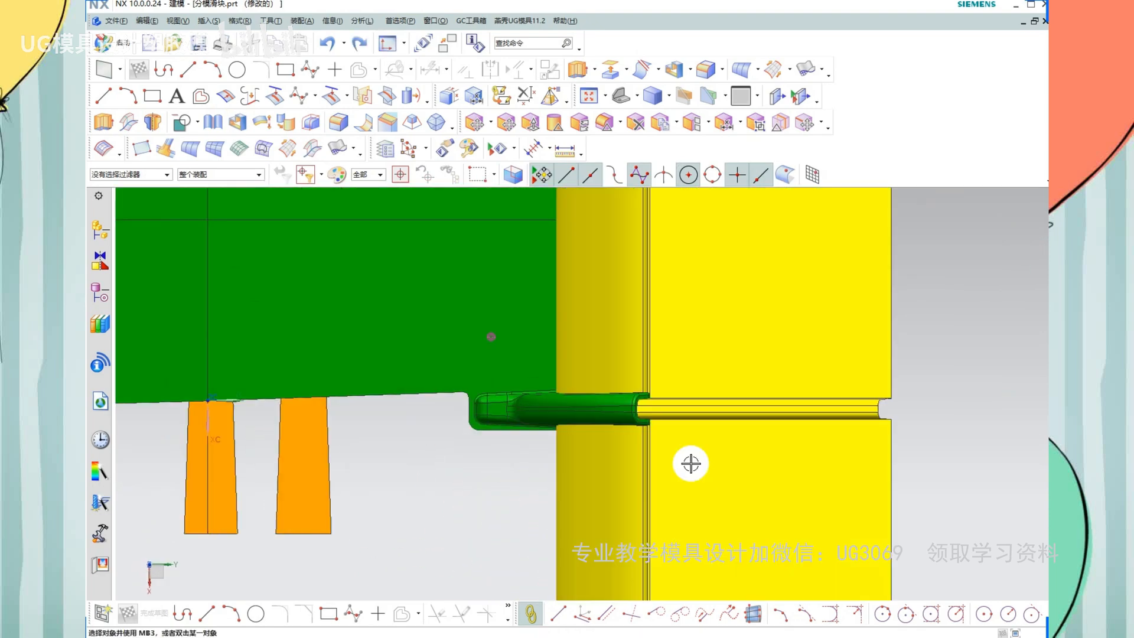
scroll(690, 463, up, 1)
key(f)
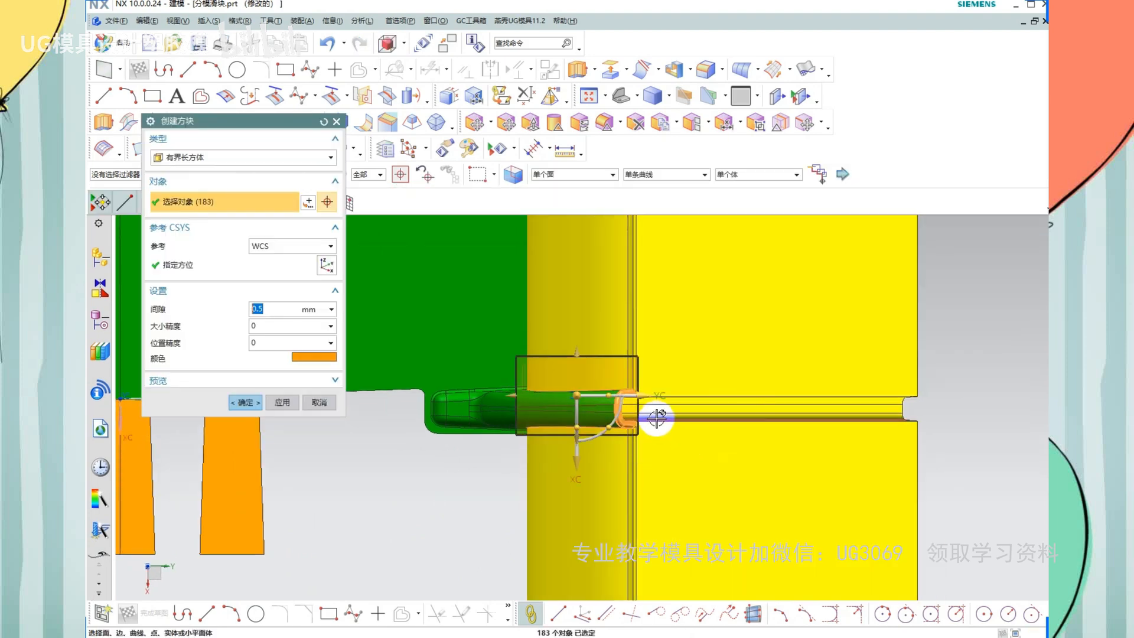
scroll(629, 402, up, 2)
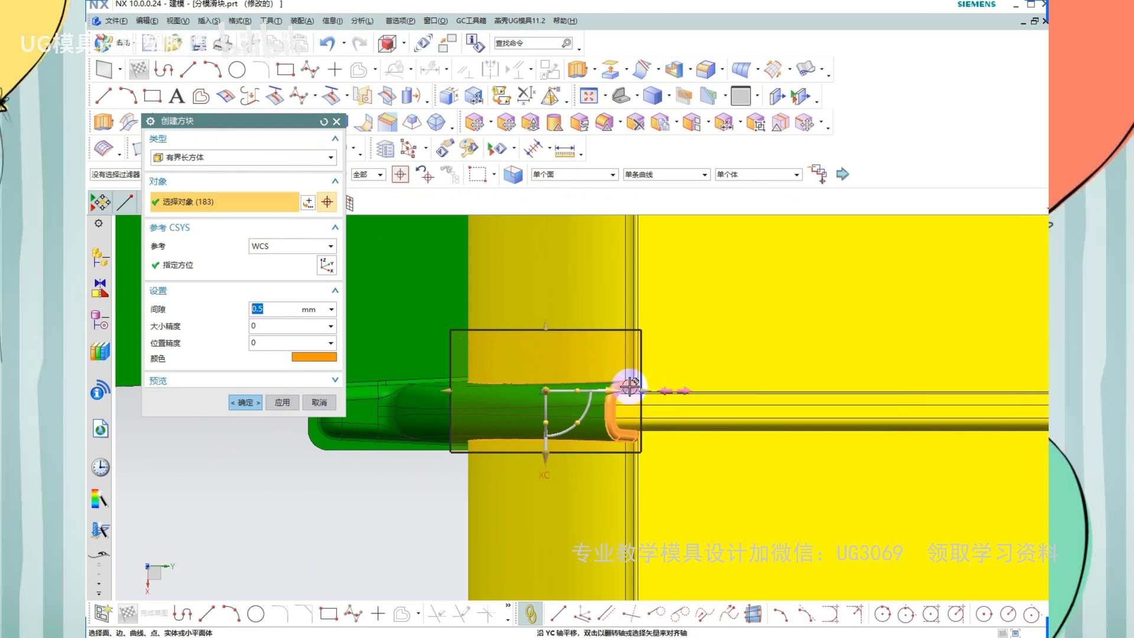
scroll(644, 387, down, 1)
scroll(578, 387, up, 2)
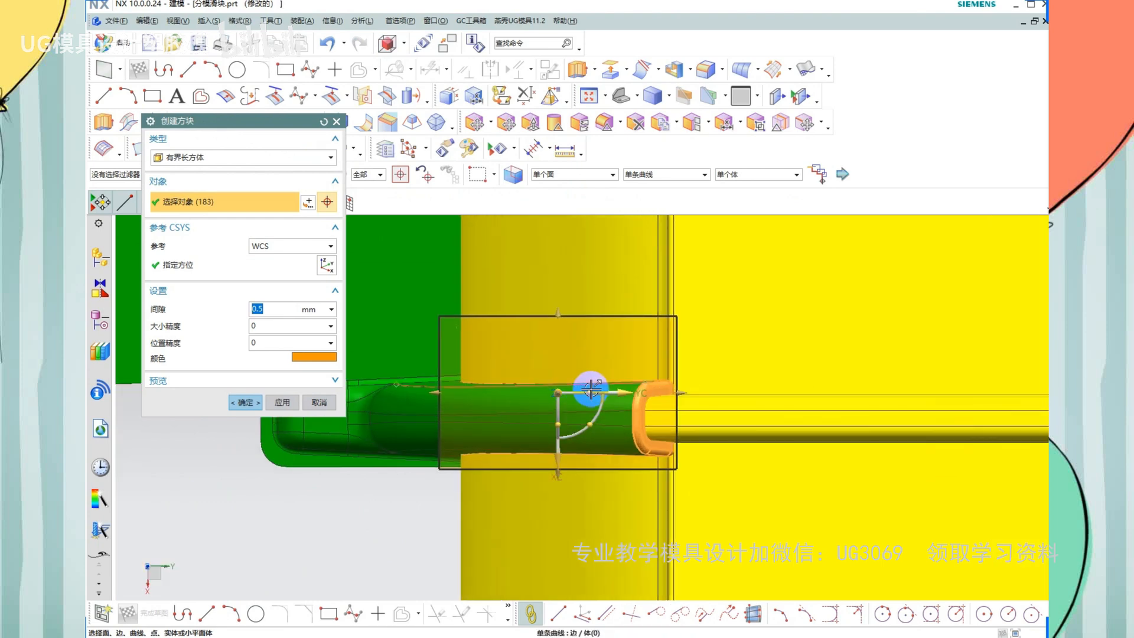
scroll(591, 373, down, 2)
Deselect the plate's underside and edge faces so the bounded block encloses only the curved arm
middle_drag(671, 506, 668, 327)
key(F8)
scroll(592, 292, up, 3)
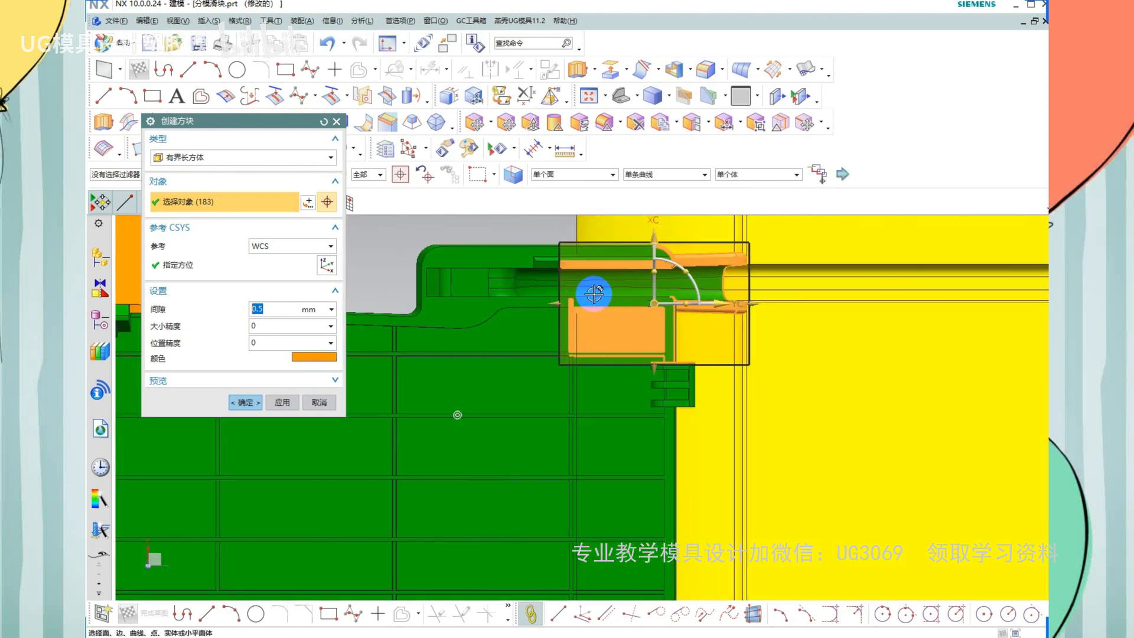
shift+drag(777, 493, 776, 492)
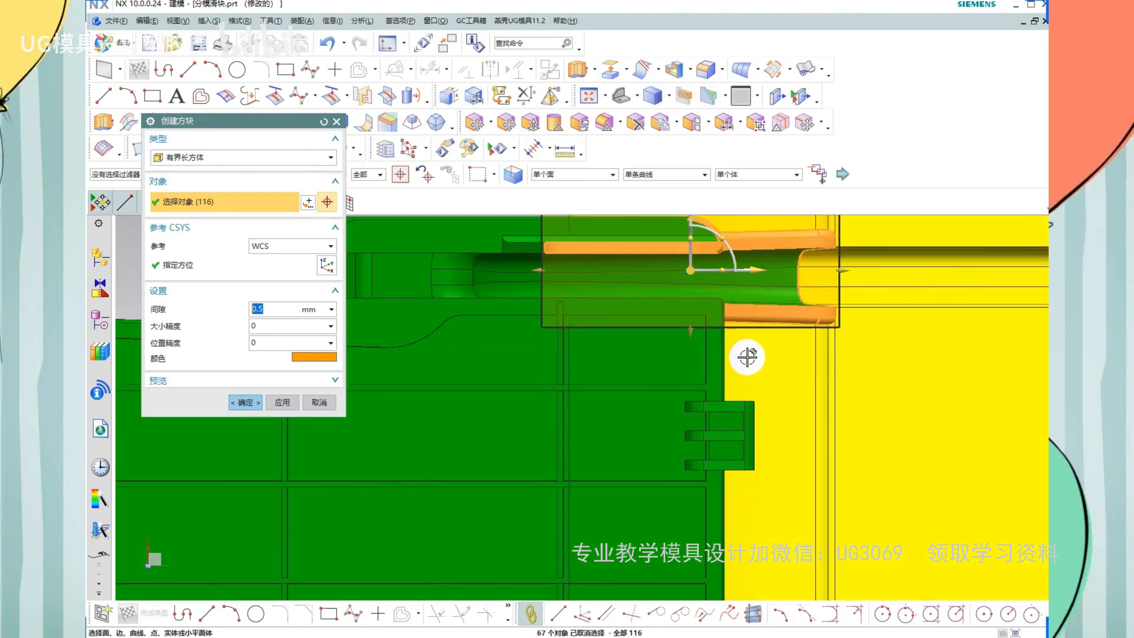
scroll(818, 400, up, 1)
scroll(644, 402, down, 2)
scroll(579, 259, up, 3)
shift+drag(663, 284, 809, 343)
scroll(748, 350, down, 1)
scroll(430, 313, down, 3)
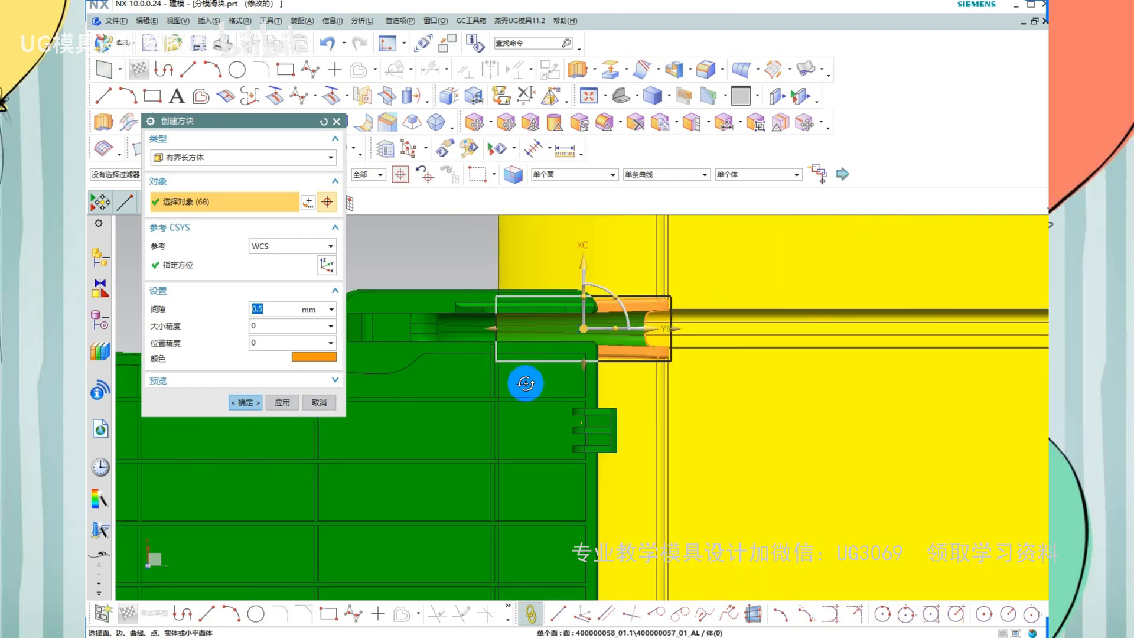
Set the block's clearance to 10 mm and create it around the curved arm
middle_drag(525, 383, 613, 435)
click(244, 309)
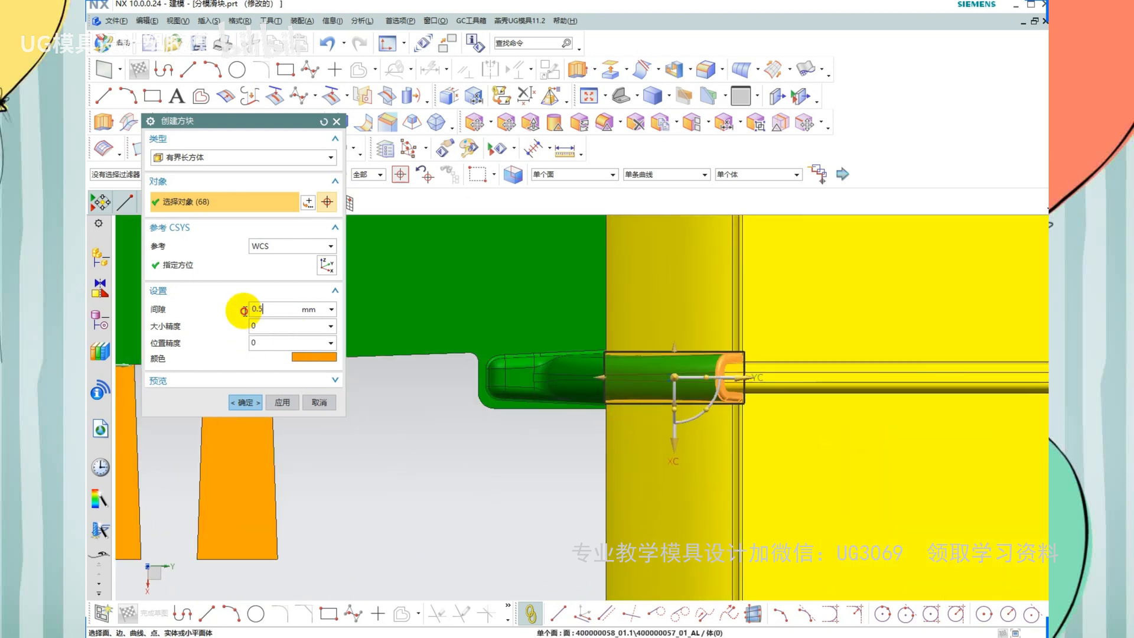
scroll(589, 317, up, 2)
scroll(745, 357, up, 1)
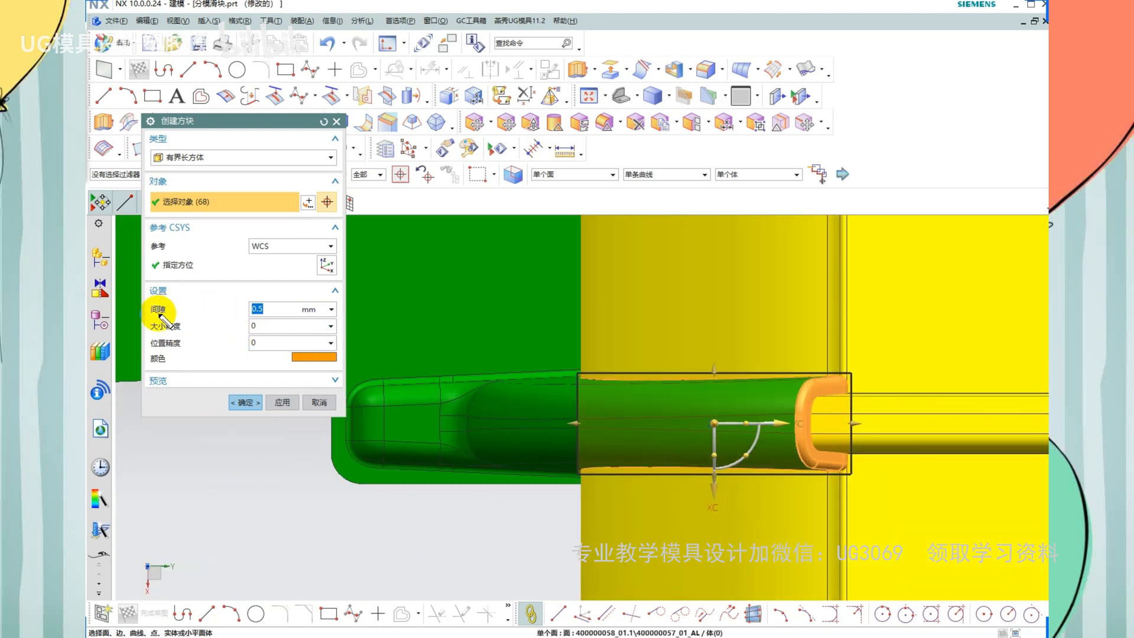
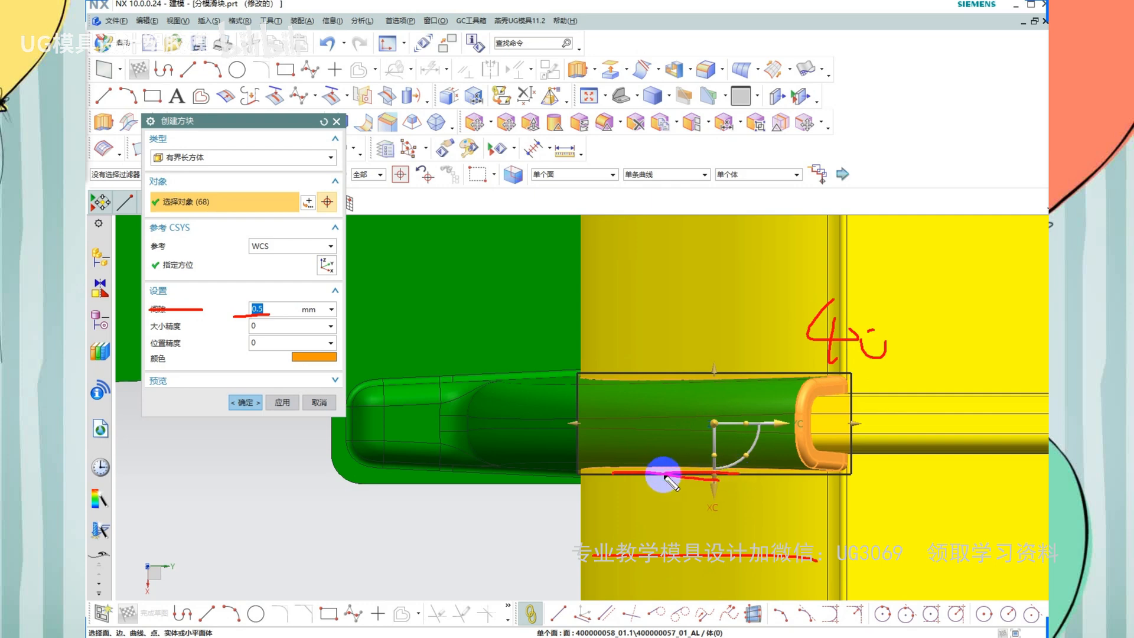
scroll(679, 307, down, 4)
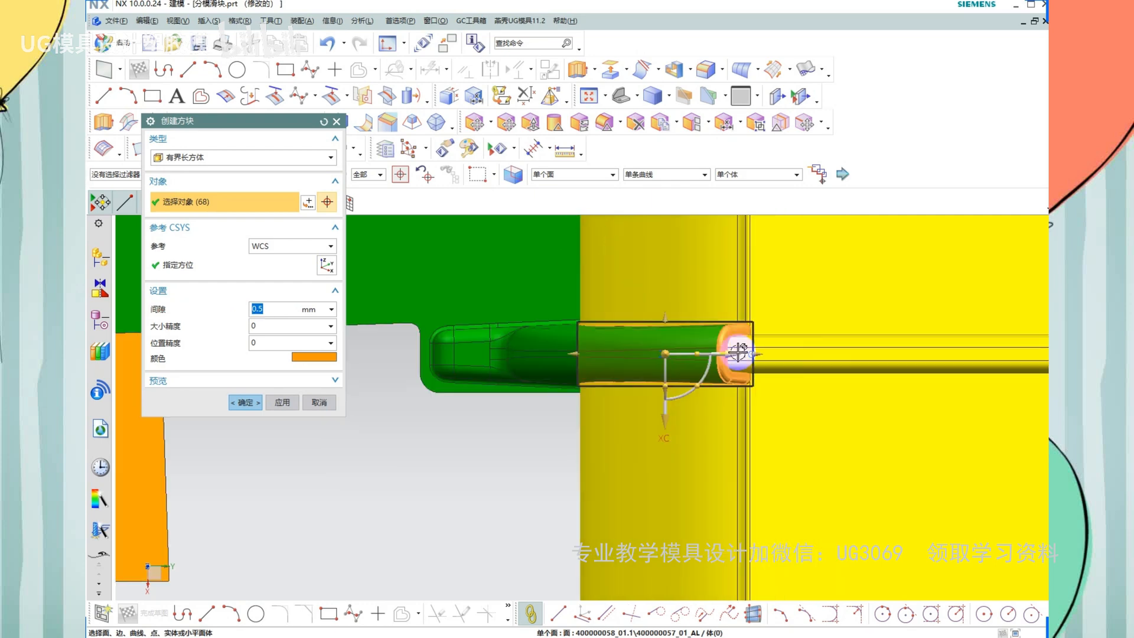
scroll(736, 352, up, 3)
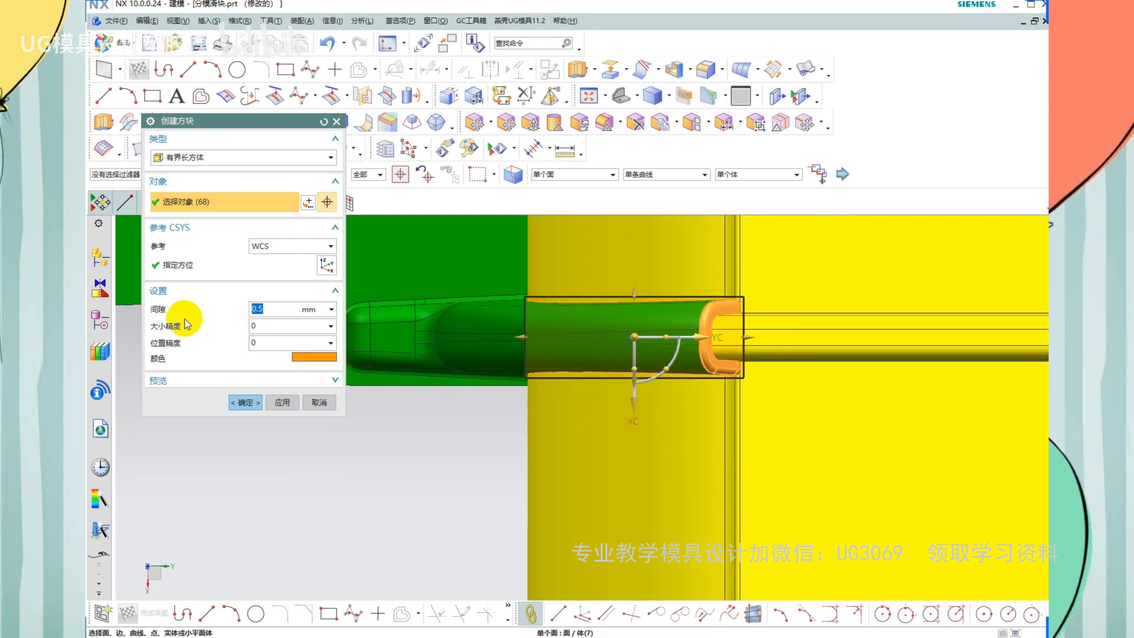
key(Return)
middle_click(570, 385)
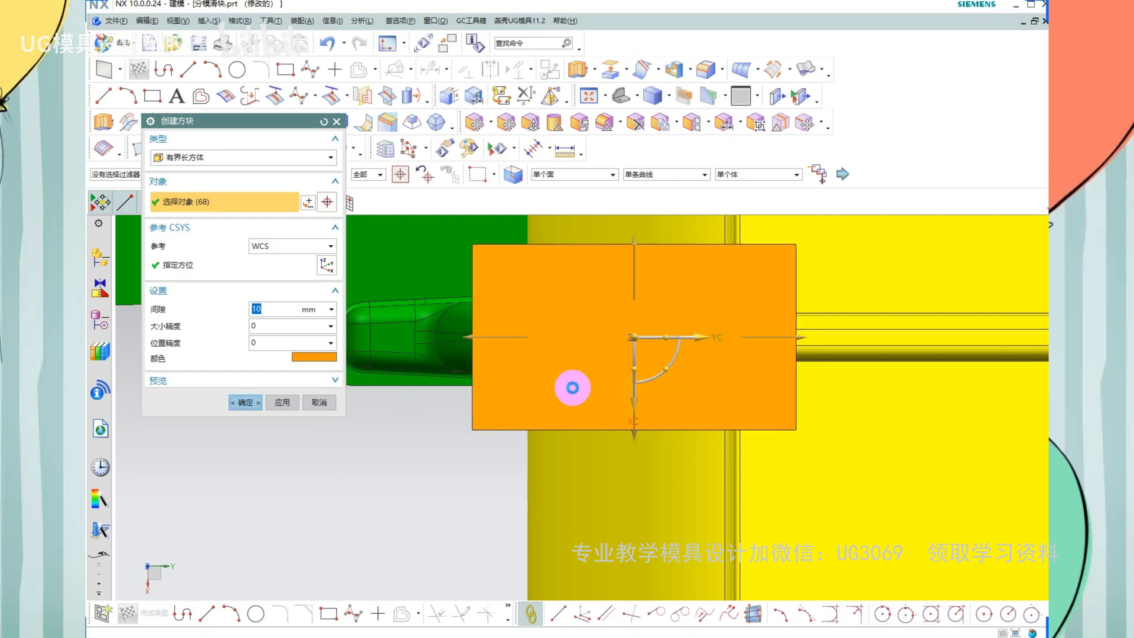
Replace the new block's lower face with a face of the plate at the arm's base
middle_drag(570, 385, 571, 208)
click(584, 135)
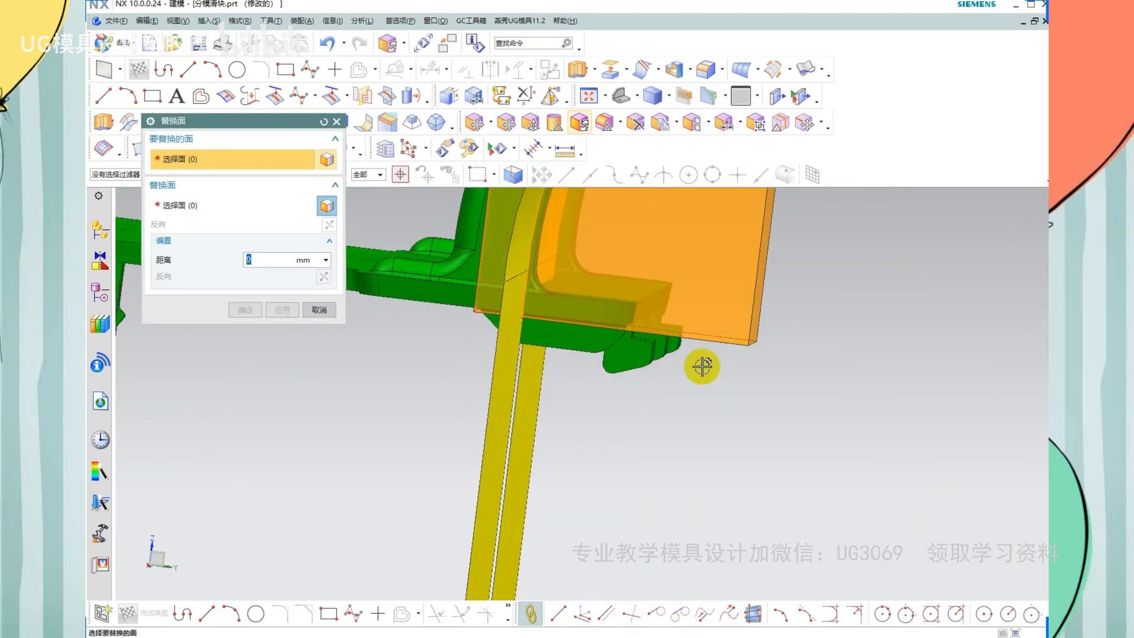
middle_drag(703, 367, 703, 294)
click(615, 331)
middle_drag(614, 331, 748, 475)
click(413, 303)
middle_click(647, 384)
scroll(648, 384, down, 3)
key(Escape)
Remove the parameters of the plate, the parting sheet and the new block
scroll(663, 407, down, 3)
key(q)
key(ctrl+a)
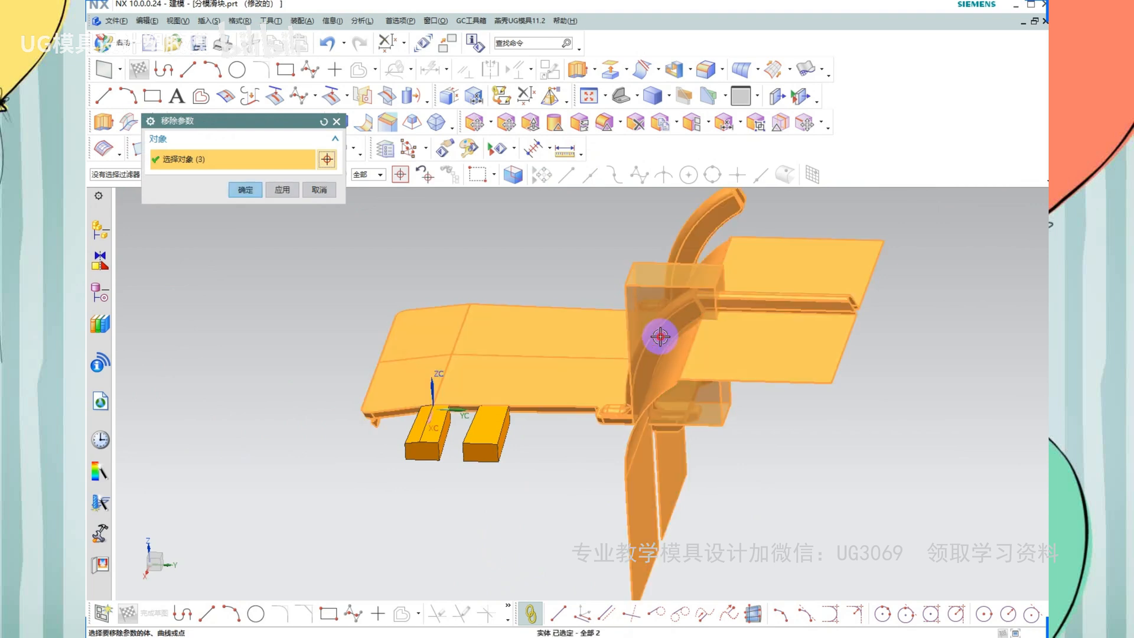
middle_click(785, 344)
Offset the block's outer end face away from the arm until it nearly reaches the end of the parting sheet's channel
scroll(777, 362, up, 4)
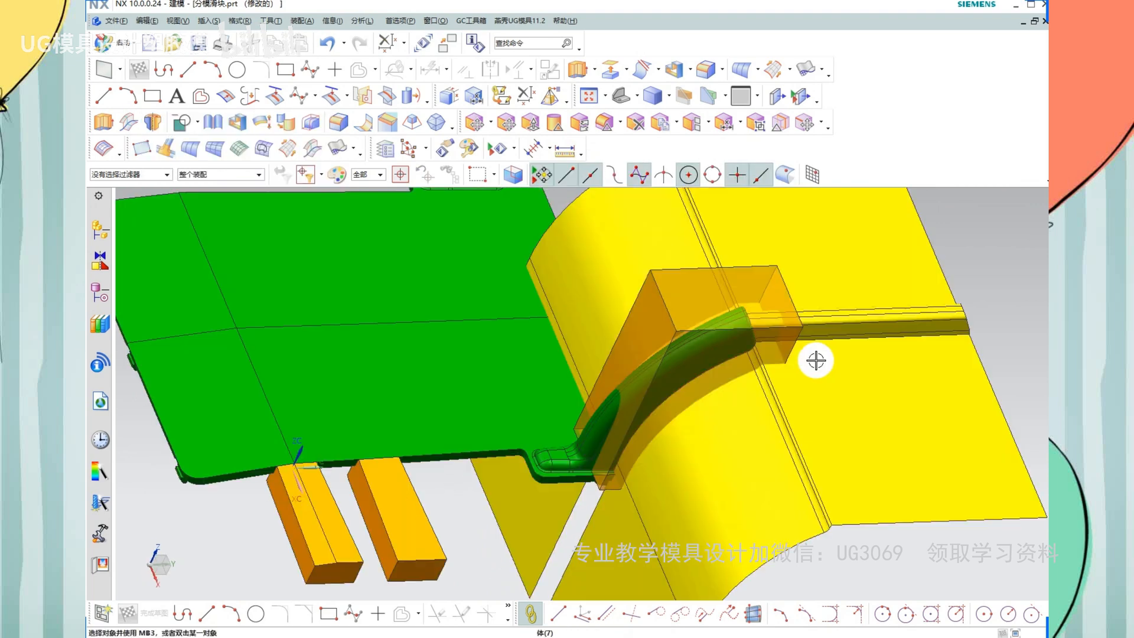
click(312, 122)
scroll(734, 296, up, 2)
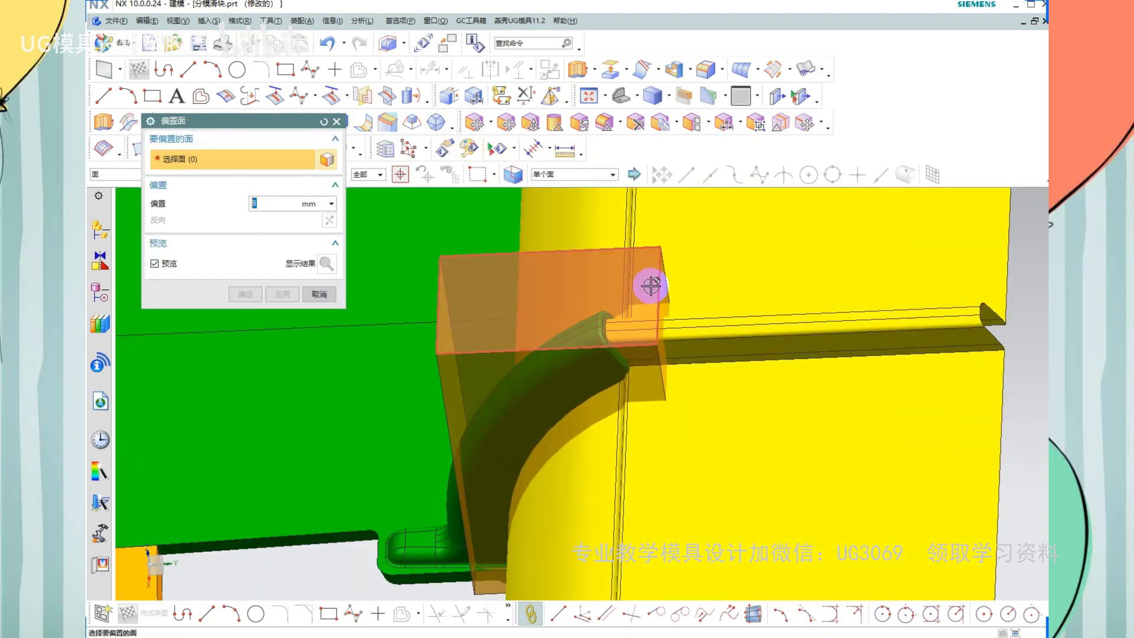
click(661, 286)
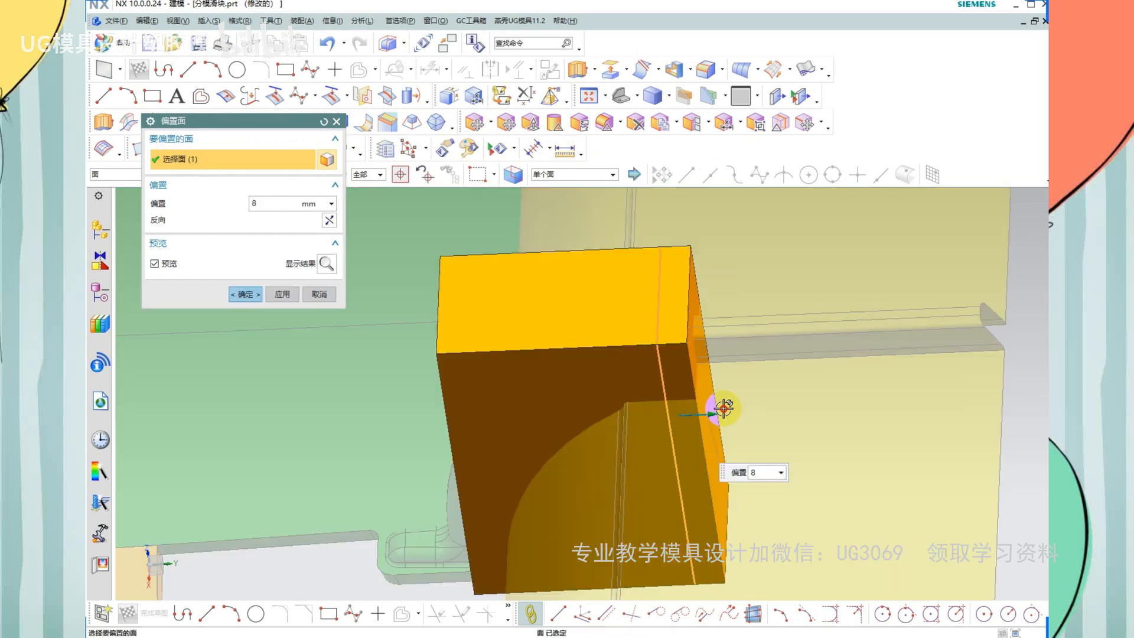
drag(719, 405, 991, 404)
middle_click(862, 375)
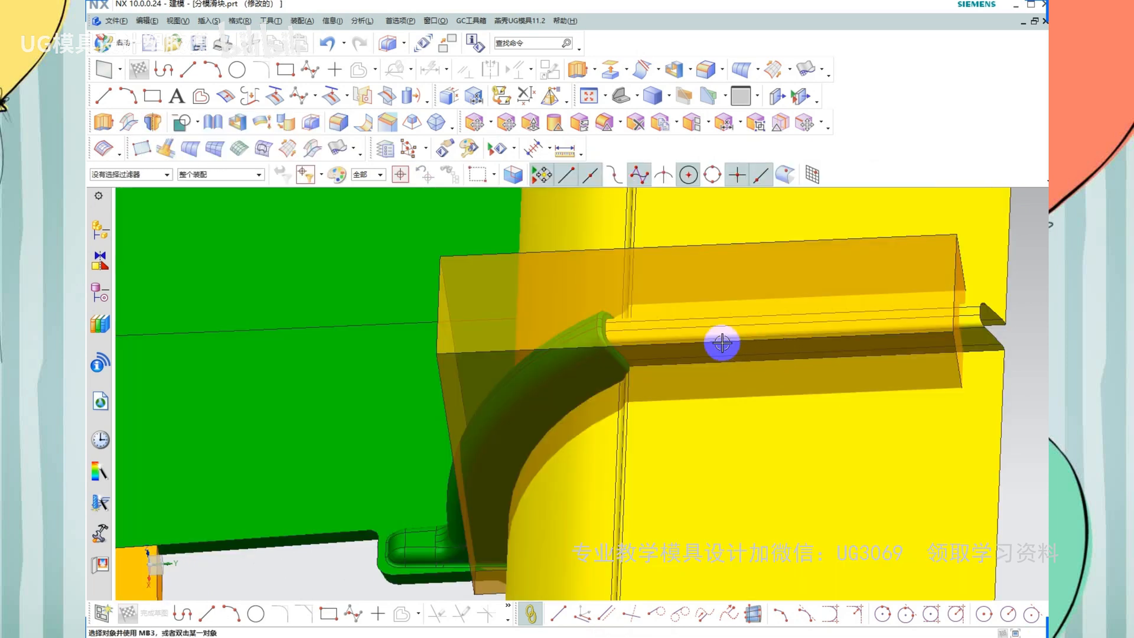
Remove the parameters of the lengthened block and the bodies around it
scroll(701, 352, down, 3)
key(y)
click(701, 352)
click(653, 356)
click(707, 345)
middle_click(706, 345)
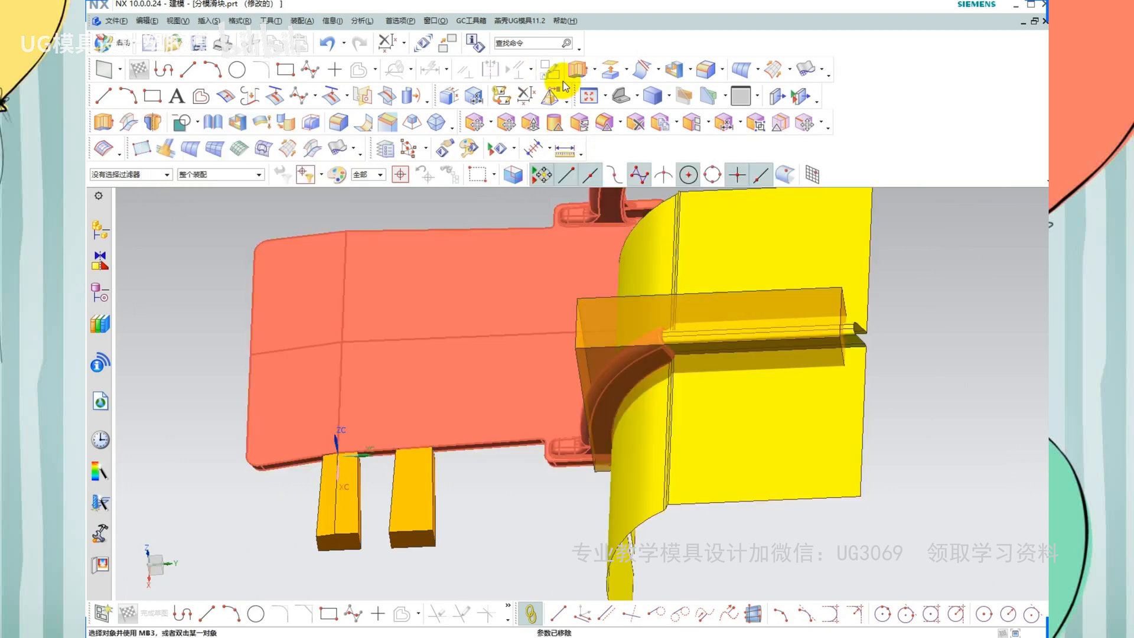
Try to subtract the plate with its curved arm from the block, keeping the plate as a tool body
click(182, 122)
click(602, 387)
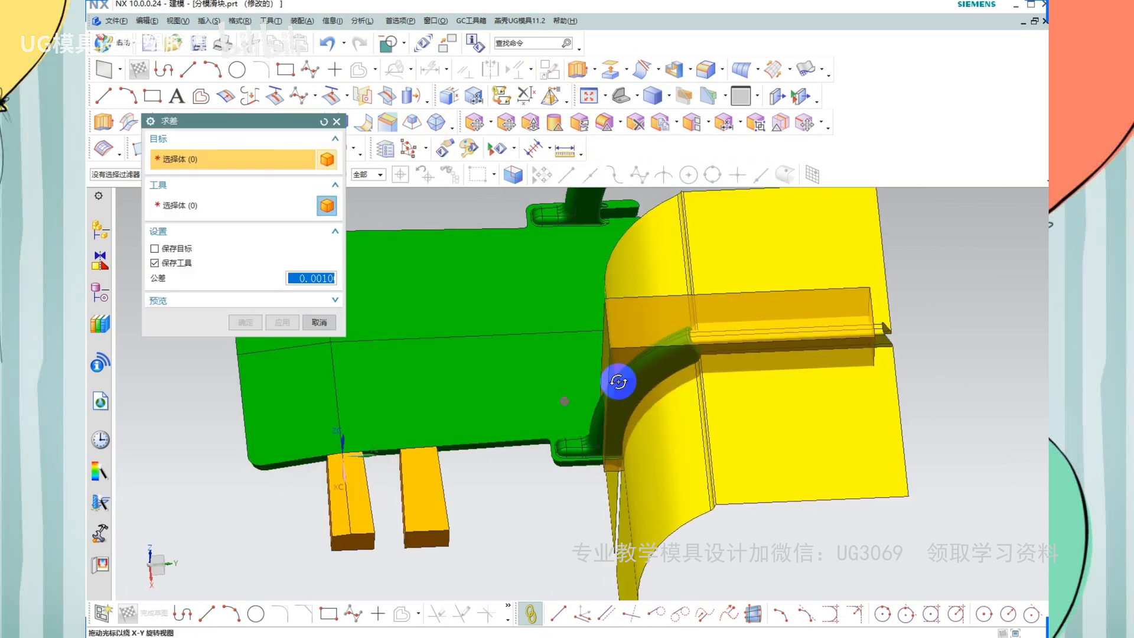
scroll(670, 357, up, 5)
scroll(592, 414, up, 2)
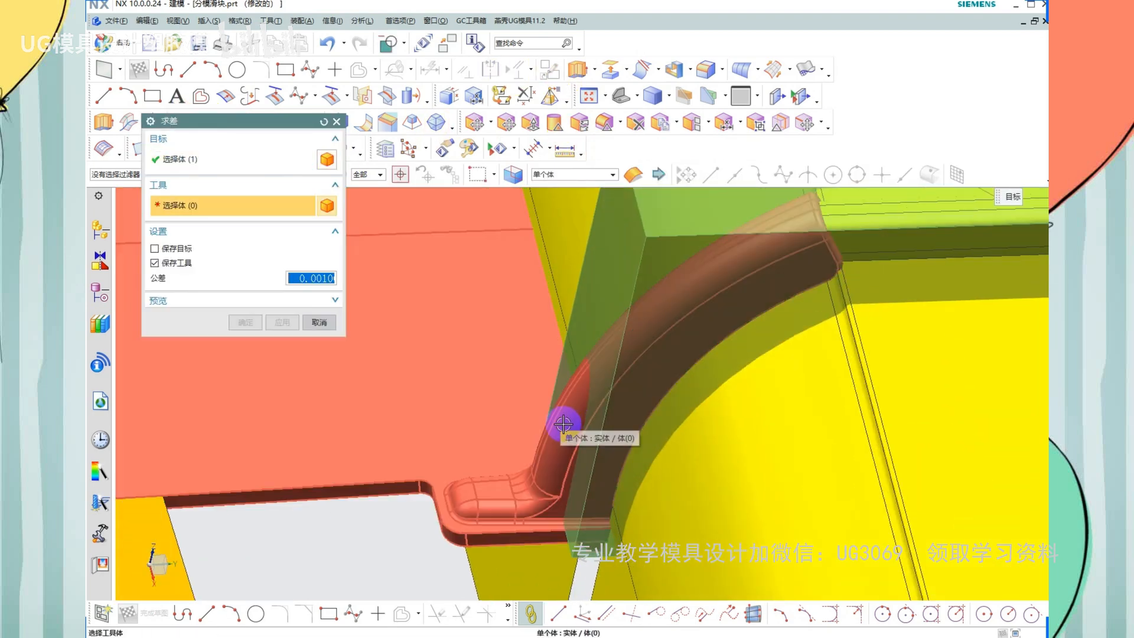
click(563, 428)
middle_click(555, 426)
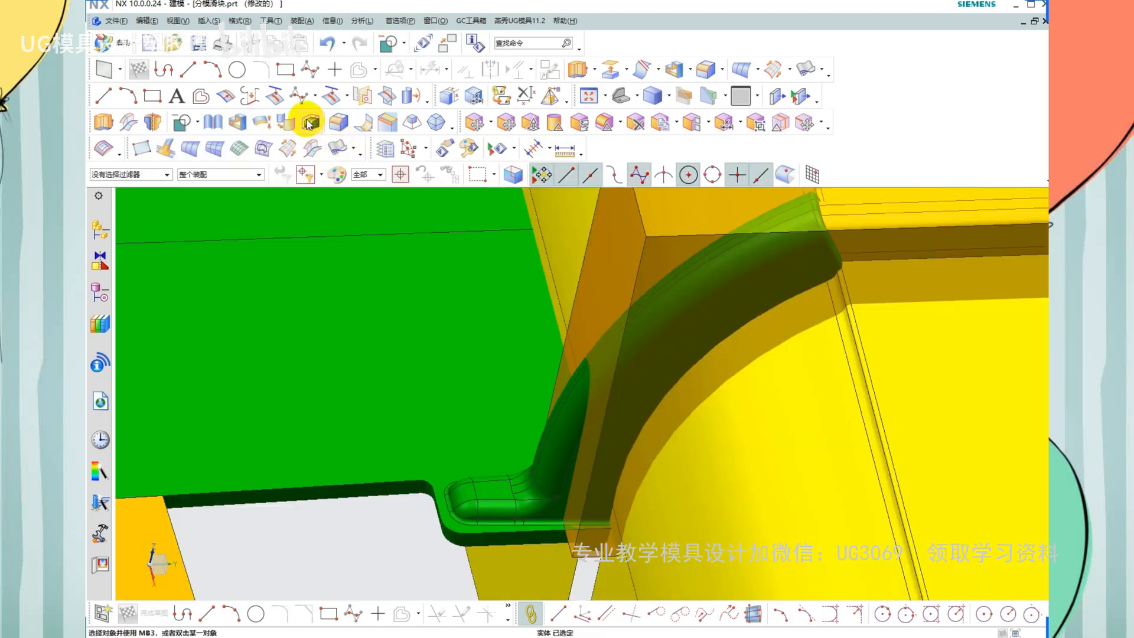
Offset the block's plate-side end face toward the plate so the block covers the foot of the arm
click(310, 121)
click(604, 311)
scroll(607, 330, down, 3)
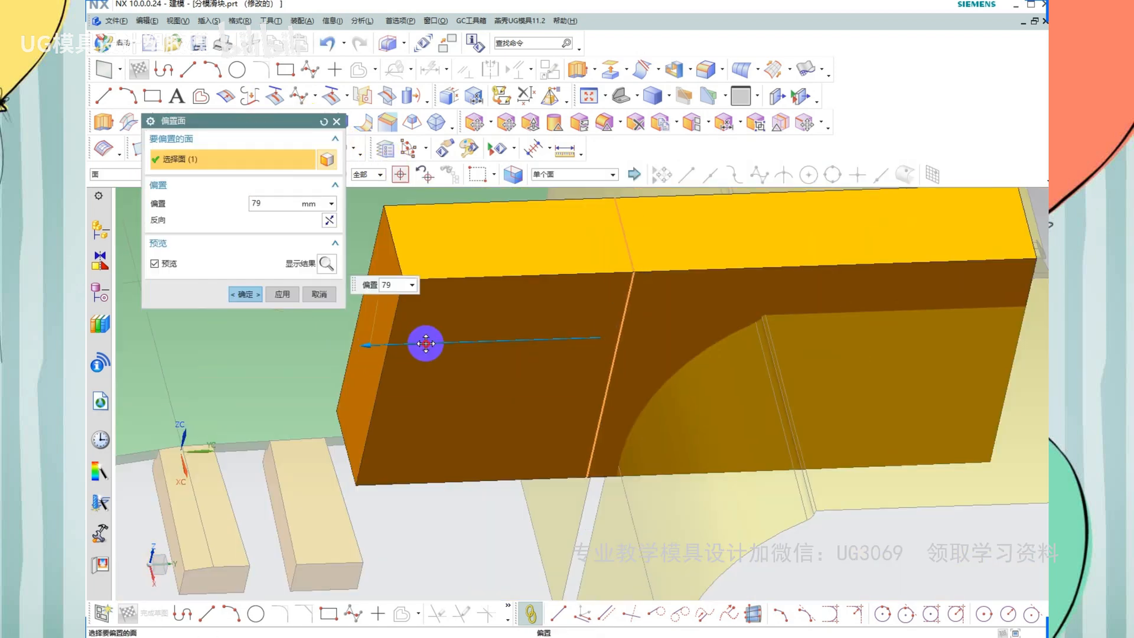
drag(425, 343, 535, 359)
middle_click(524, 354)
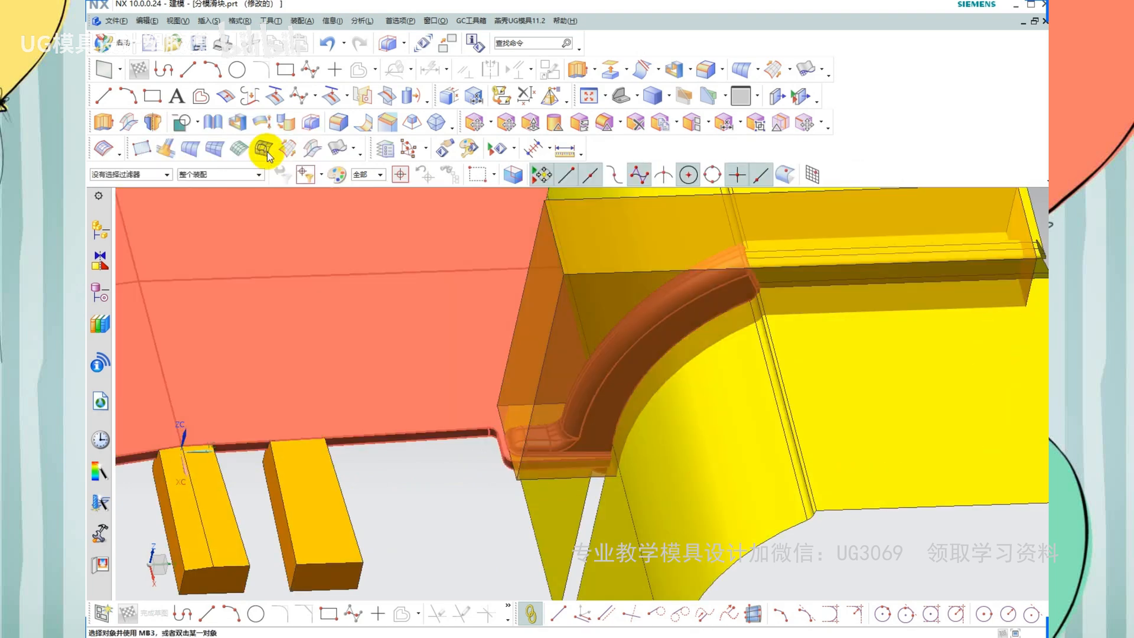
Subtract the plate with its curved arm from the enlarged block, keeping the plate
click(172, 120)
click(600, 295)
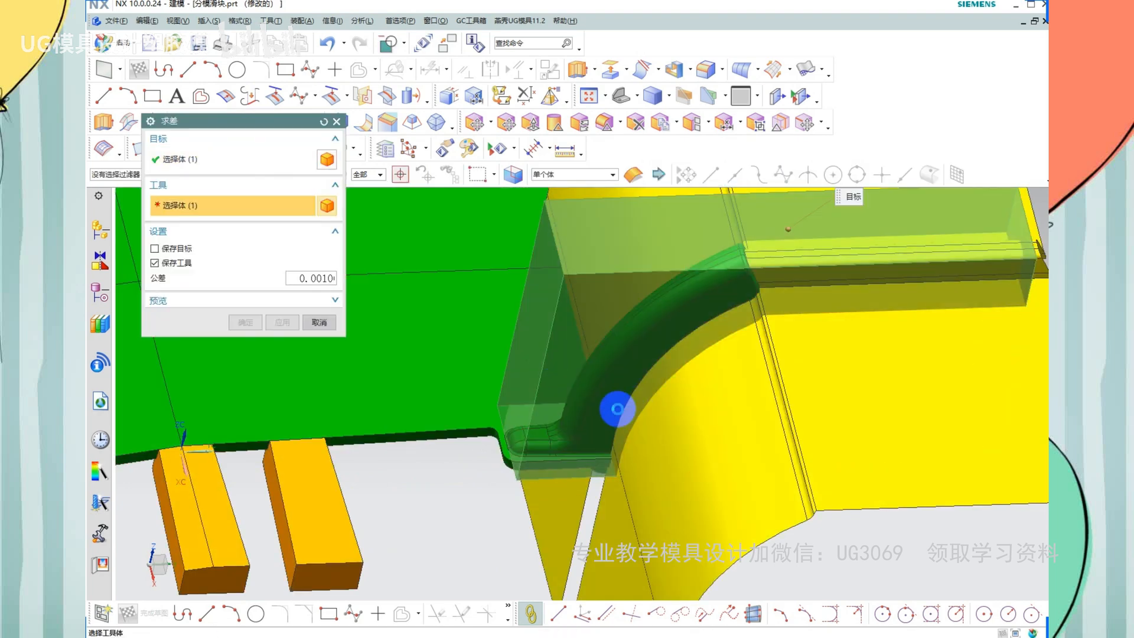
click(617, 385)
middle_click(614, 380)
scroll(613, 379, down, 2)
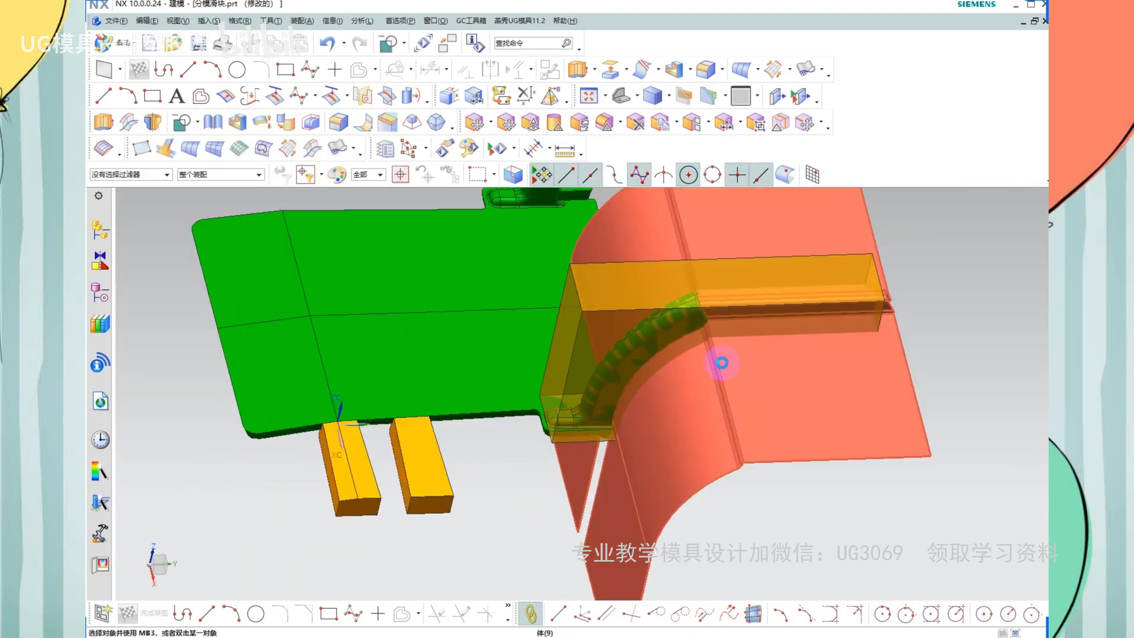
Remove the parameters of the subtracted block and the parting sheet
key(q)
click(721, 362)
click(690, 325)
click(689, 324)
middle_click(798, 320)
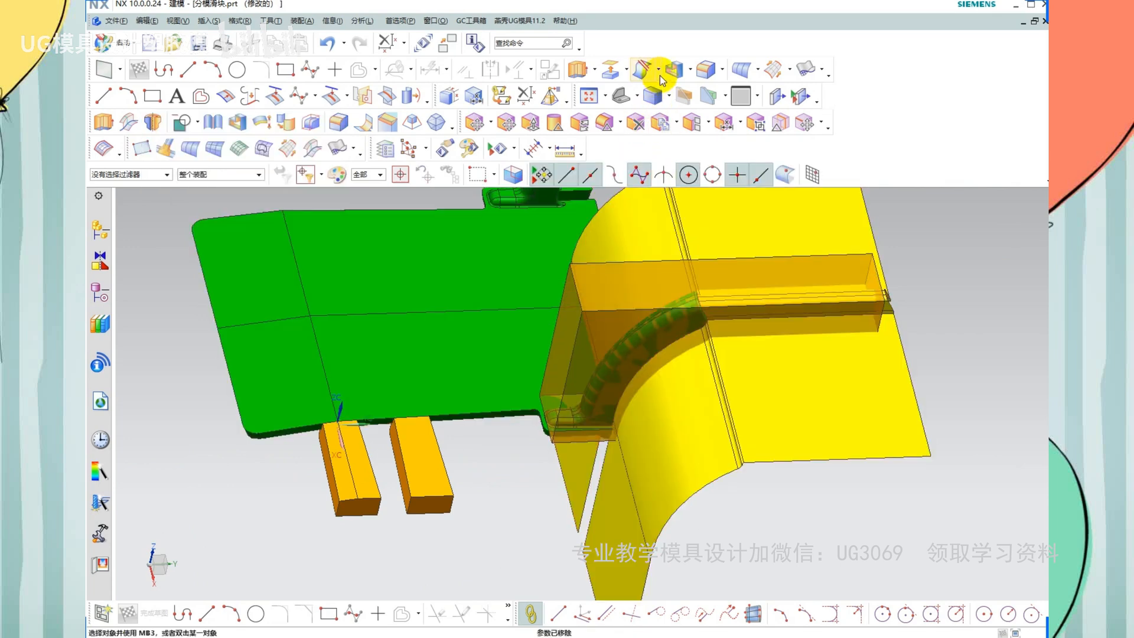
Split the block with the curved parting sheet, using the face or plane (面或平面) tool option
click(660, 75)
click(661, 119)
scroll(671, 302, up, 2)
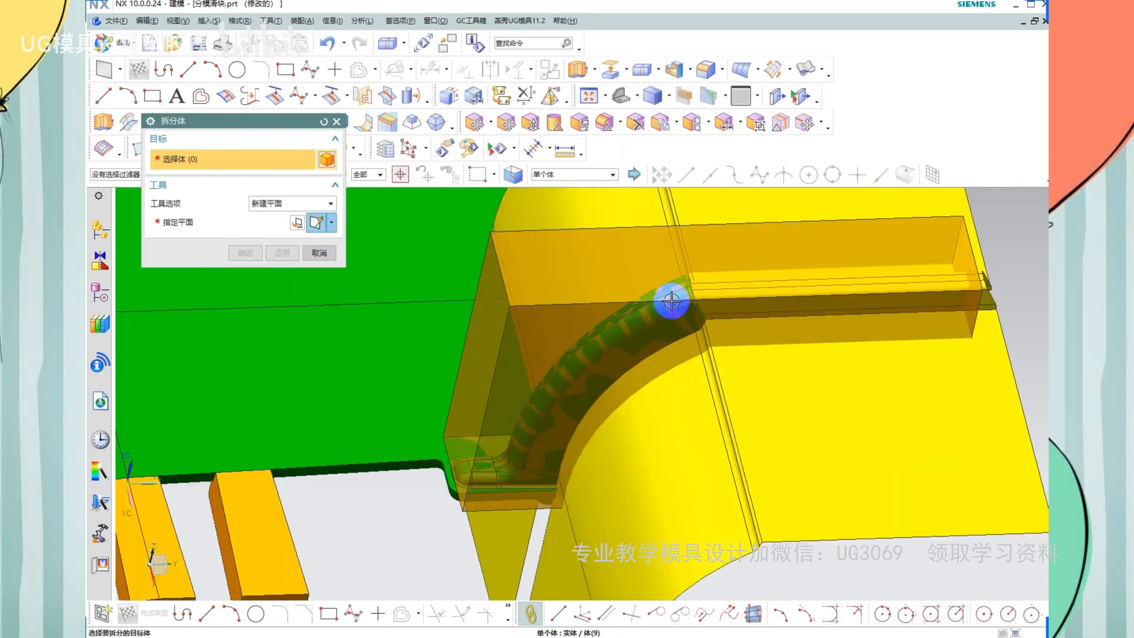
click(744, 319)
click(298, 203)
click(277, 213)
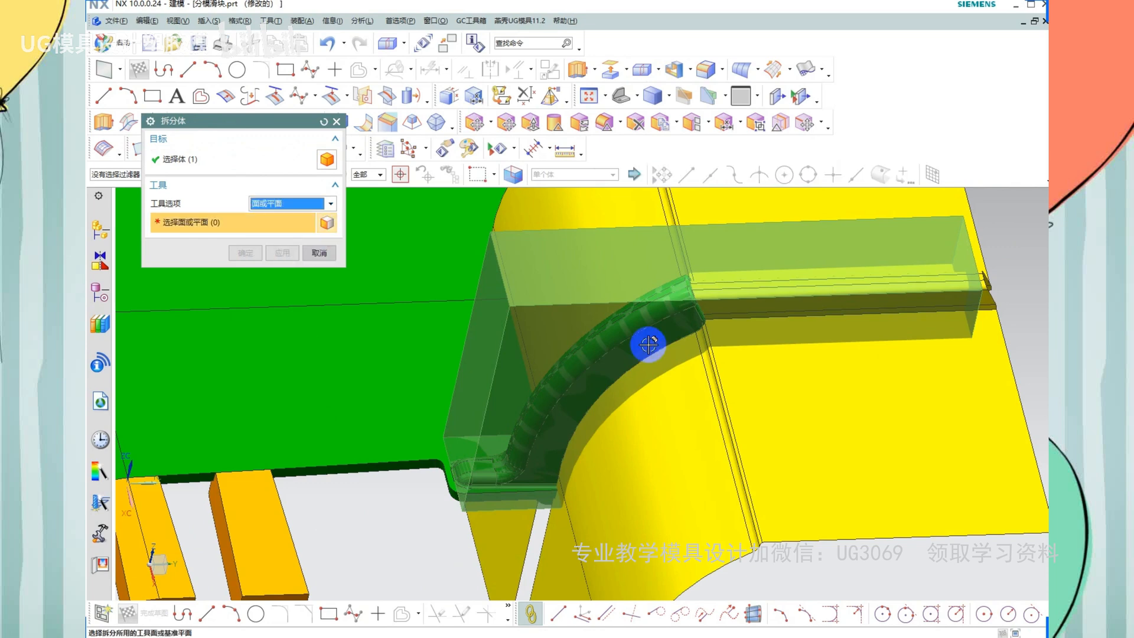
click(718, 382)
middle_click(711, 382)
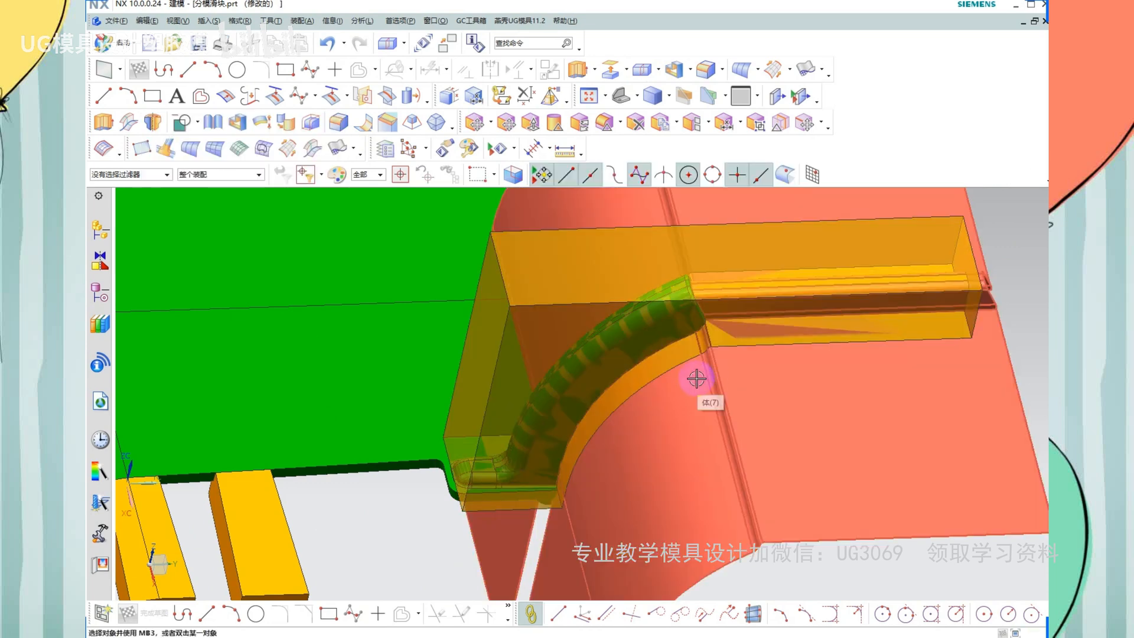
Remove the parameters of the plate, both portions of the split block and the two small blocks
scroll(668, 370, down, 7)
key(r)
drag(779, 278, 314, 552)
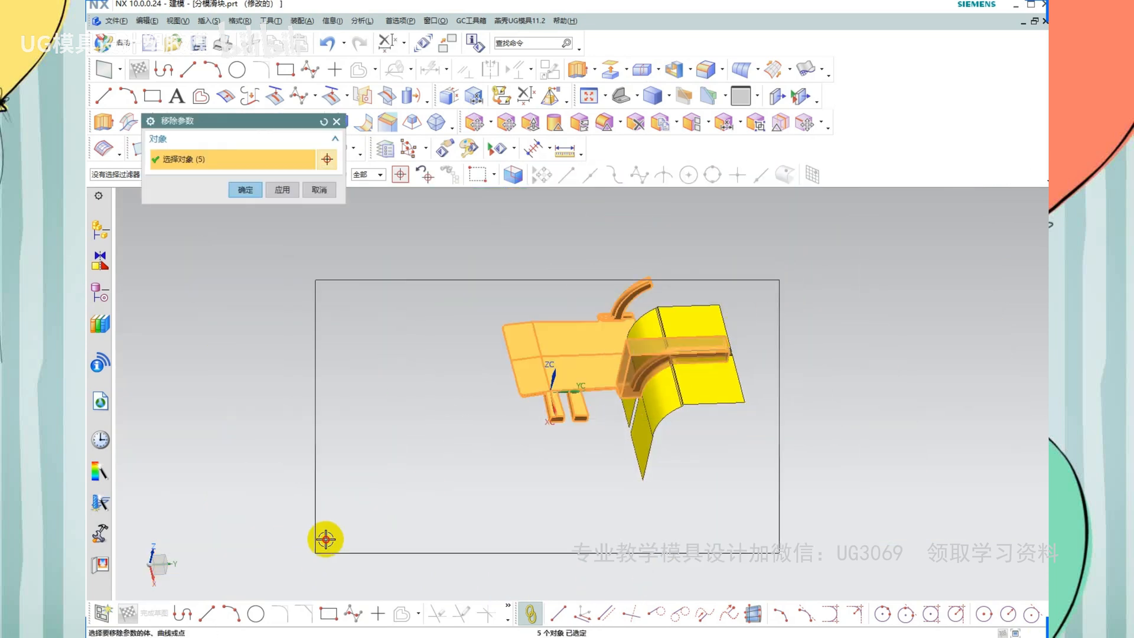
middle_click(727, 387)
Delete the portion of the split block above the curved parting sheet
scroll(653, 353, up, 4)
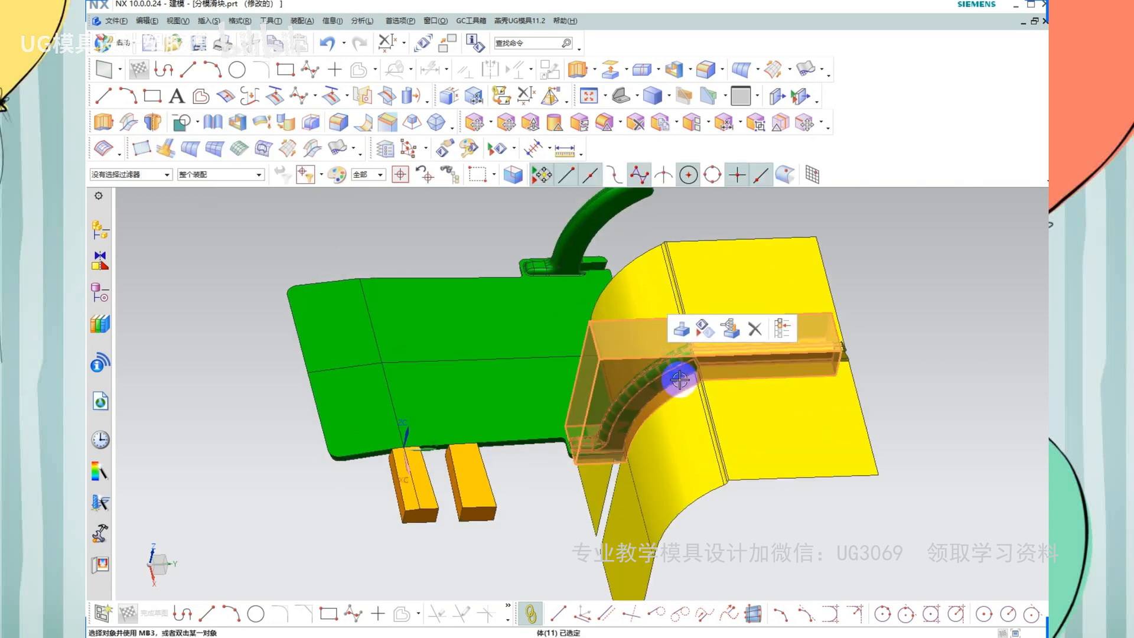
key(Delete)
middle_drag(692, 395, 707, 433)
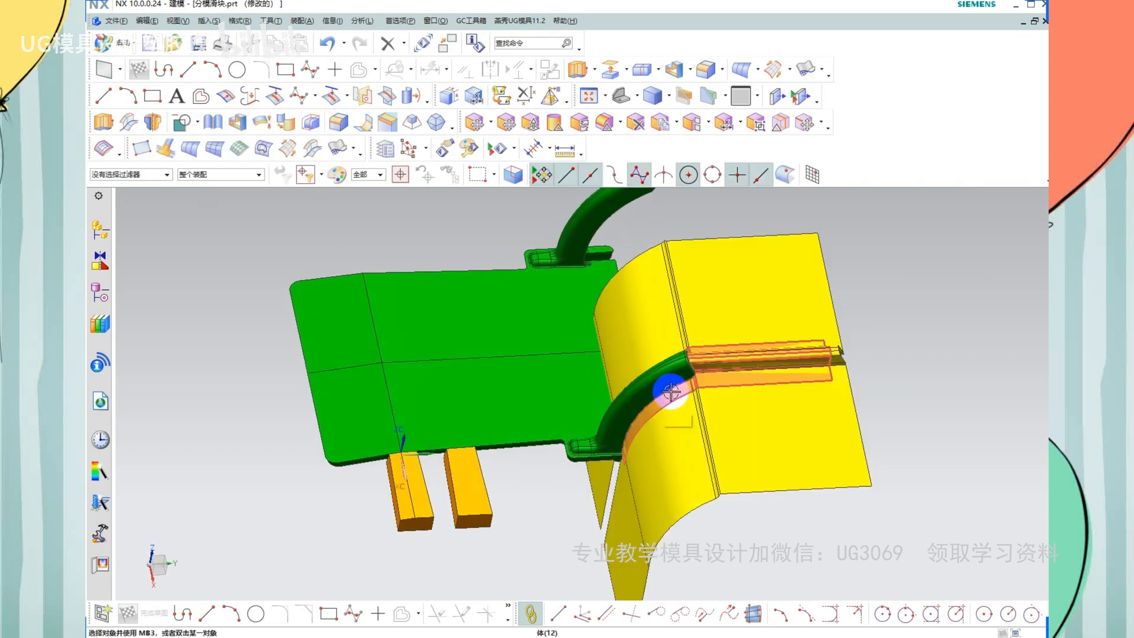
key(ctrl+shift+b)
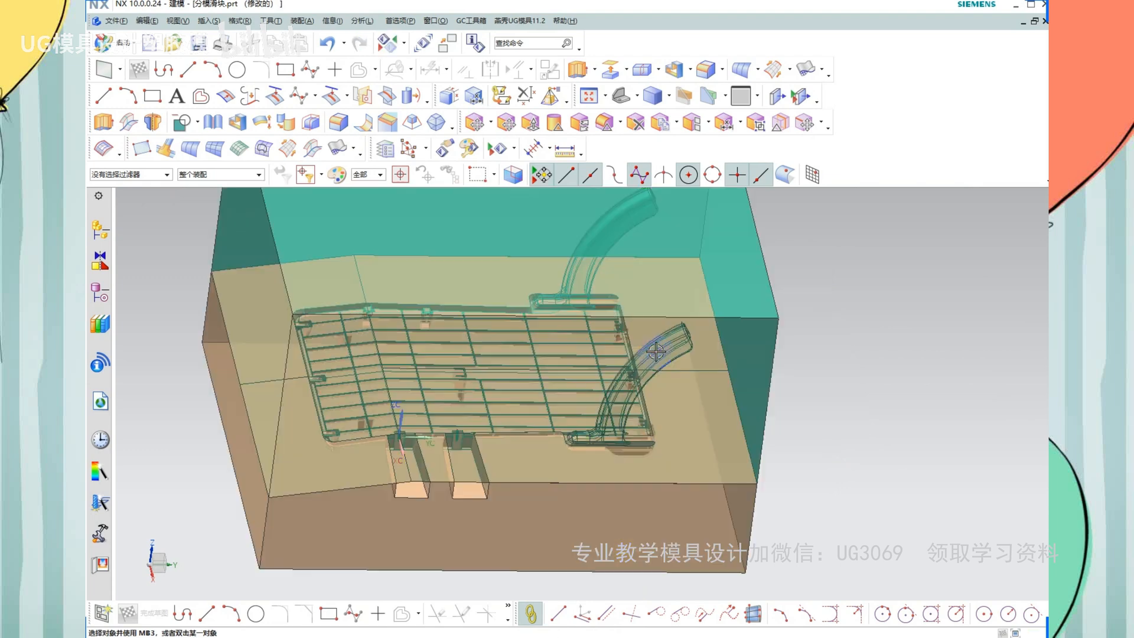
key(ctrl+shift+b)
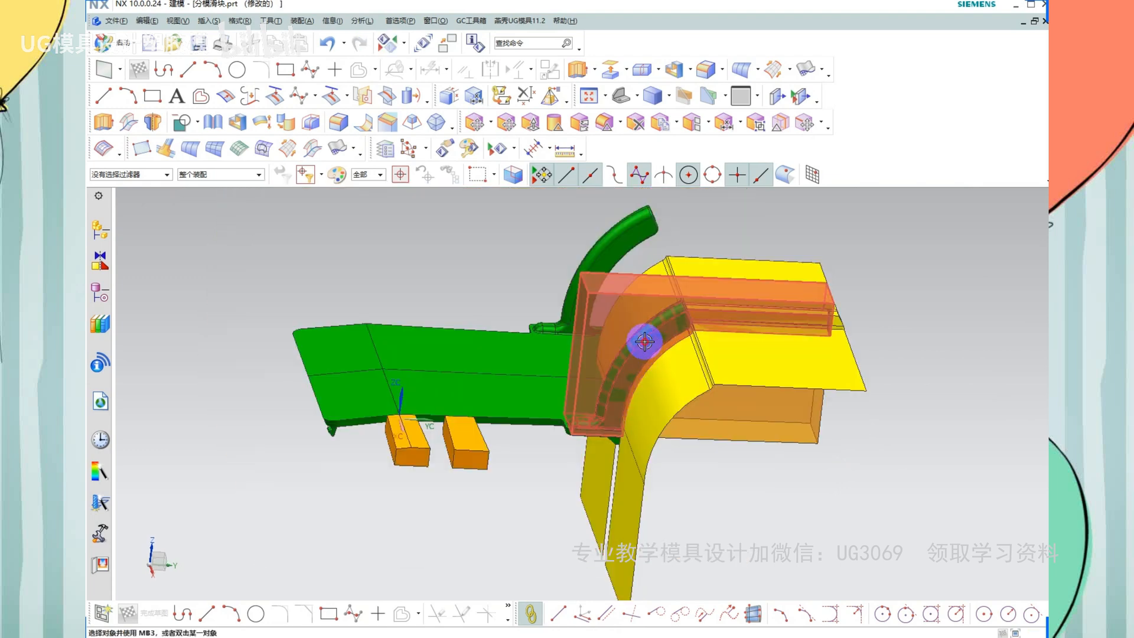
click(644, 341)
key(Delete)
middle_drag(751, 366, 757, 391)
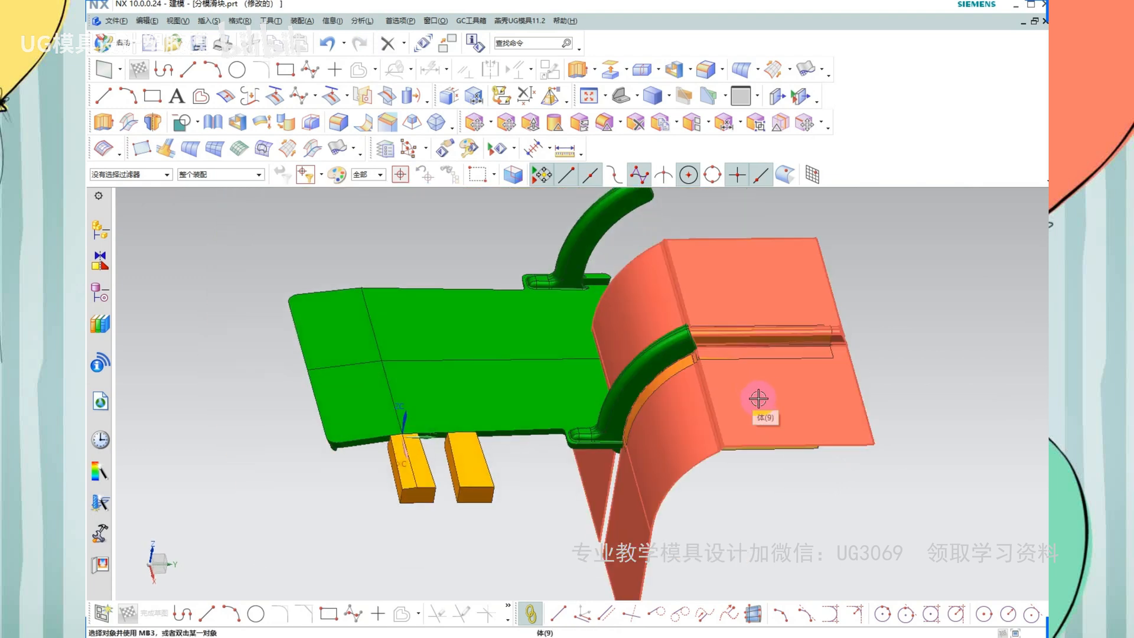
Hide the parting sheet and the green plate so the slider body is exposed
click(745, 408)
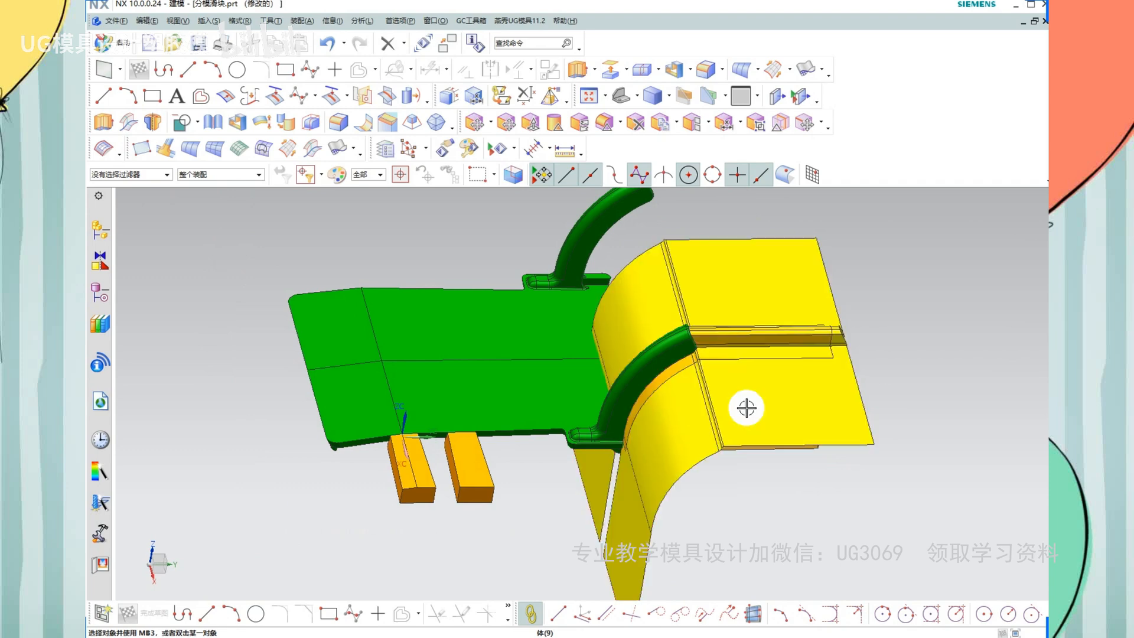
key(ctrl+b)
scroll(766, 391, up, 8)
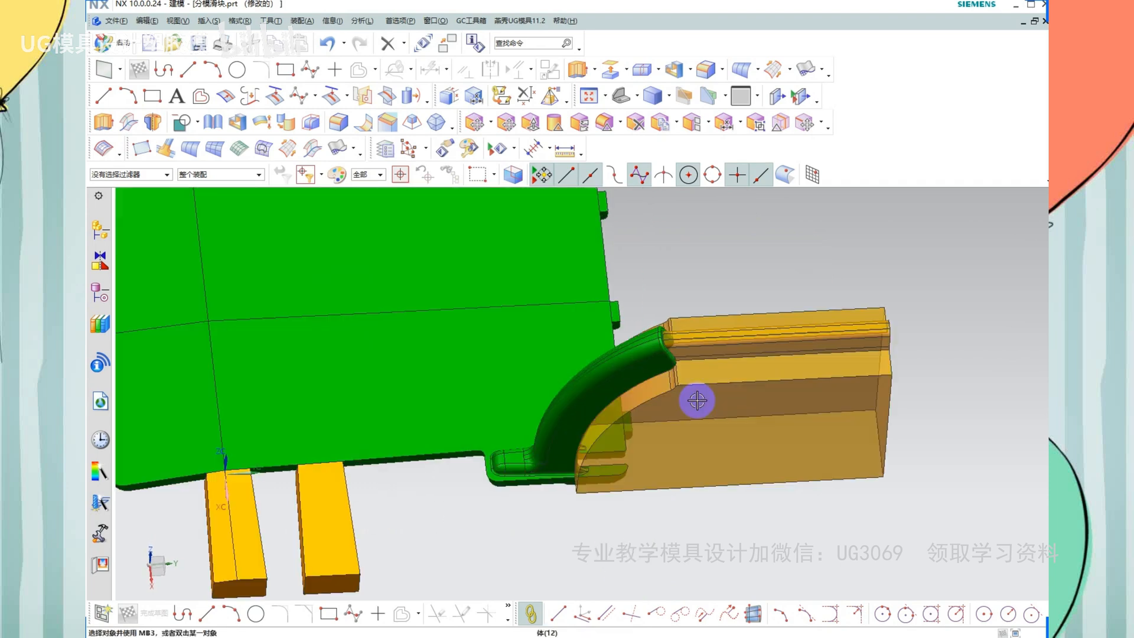
click(623, 330)
key(ctrl+b)
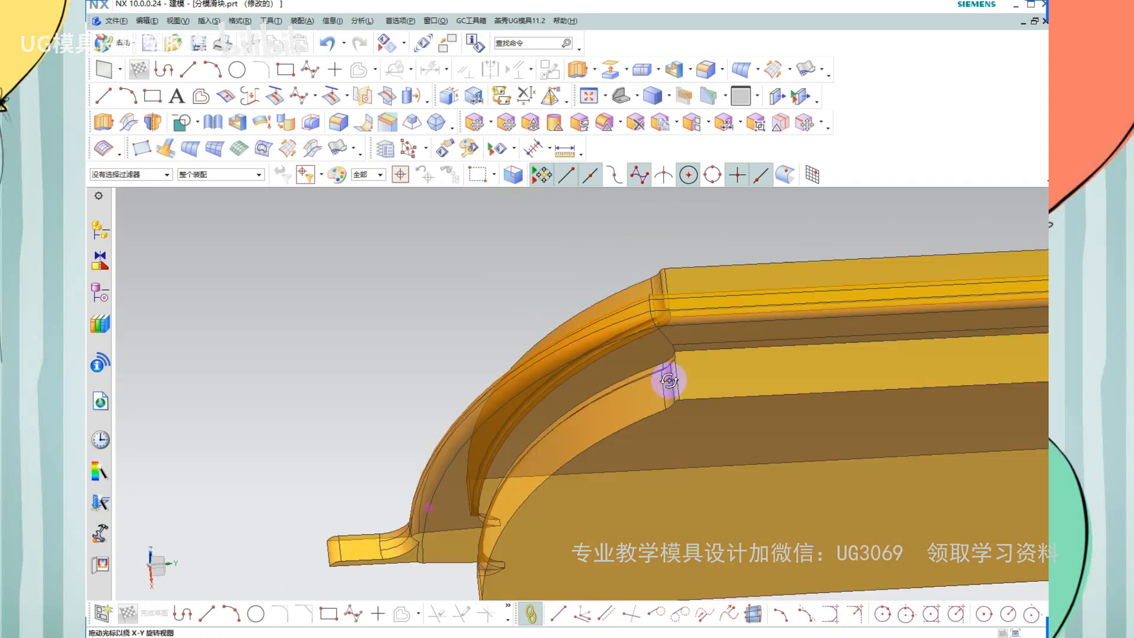
Set the translucency of the slider body to 0 in the object display settings
middle_drag(669, 381, 636, 347)
scroll(647, 337, down, 4)
click(622, 337)
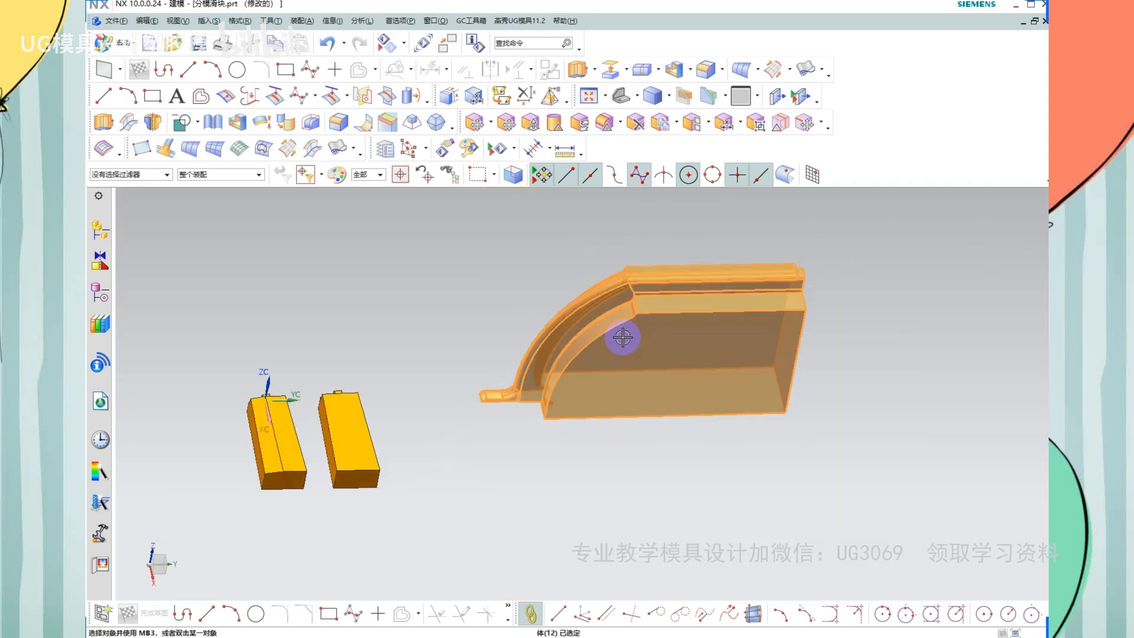
key(ctrl+j)
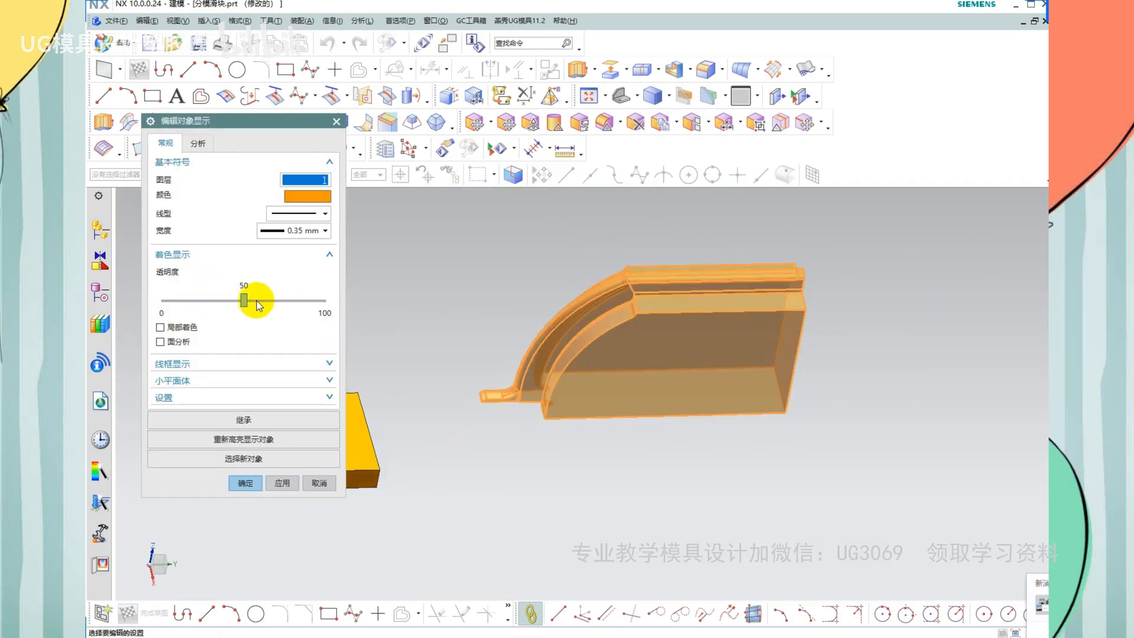
drag(246, 302, 161, 301)
middle_click(583, 332)
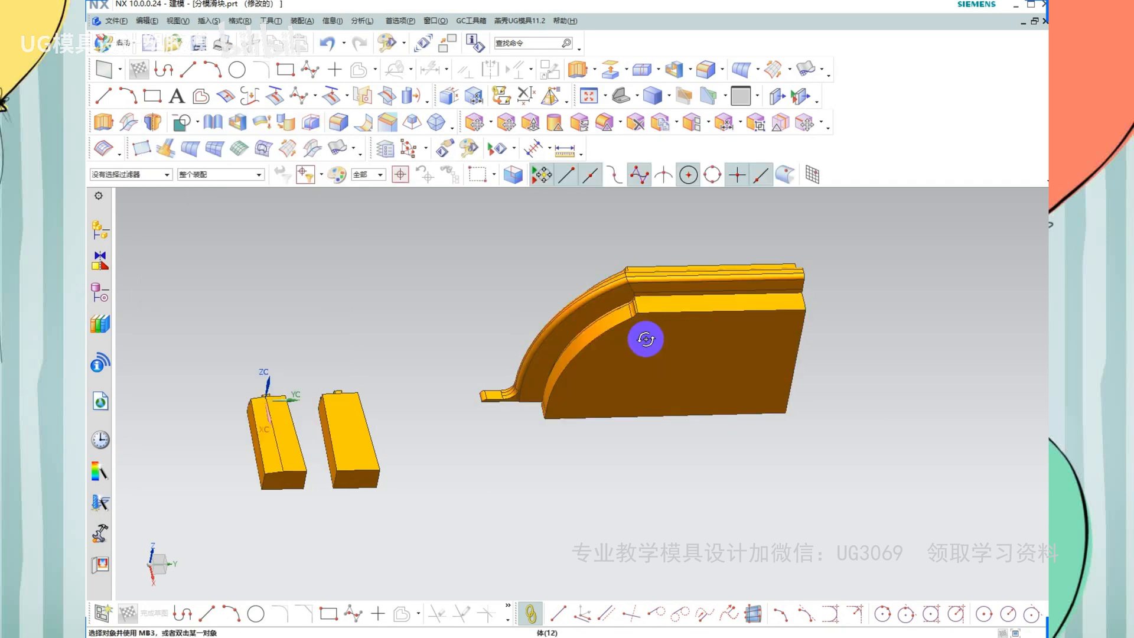
Remove the parameters of the opaque slider body
middle_drag(646, 339, 620, 311)
scroll(662, 339, up, 2)
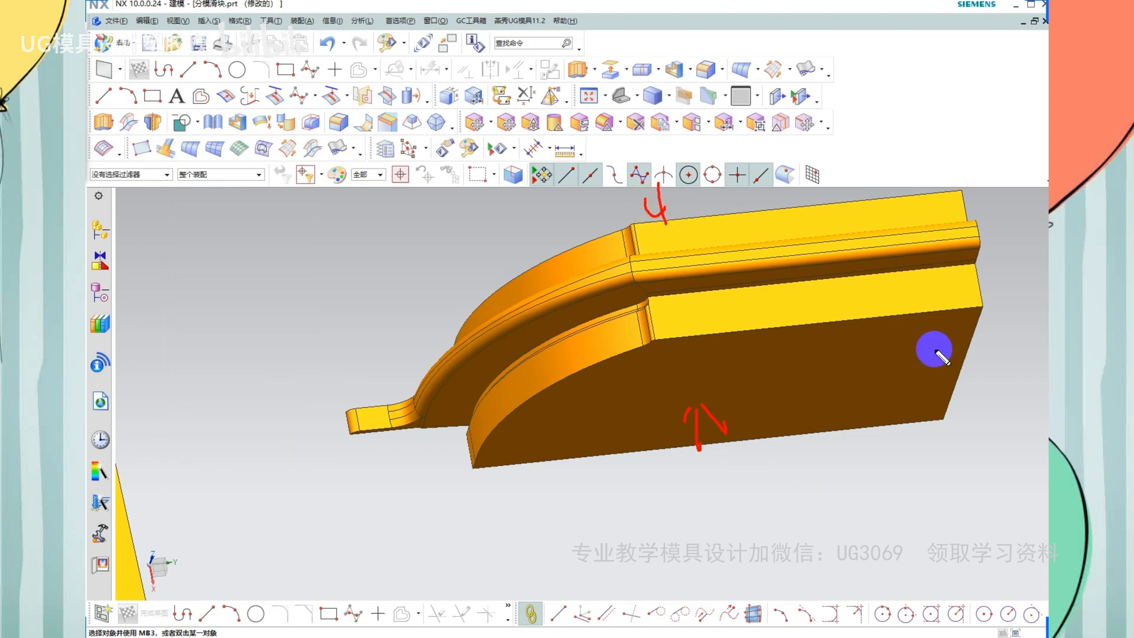
key(Escape)
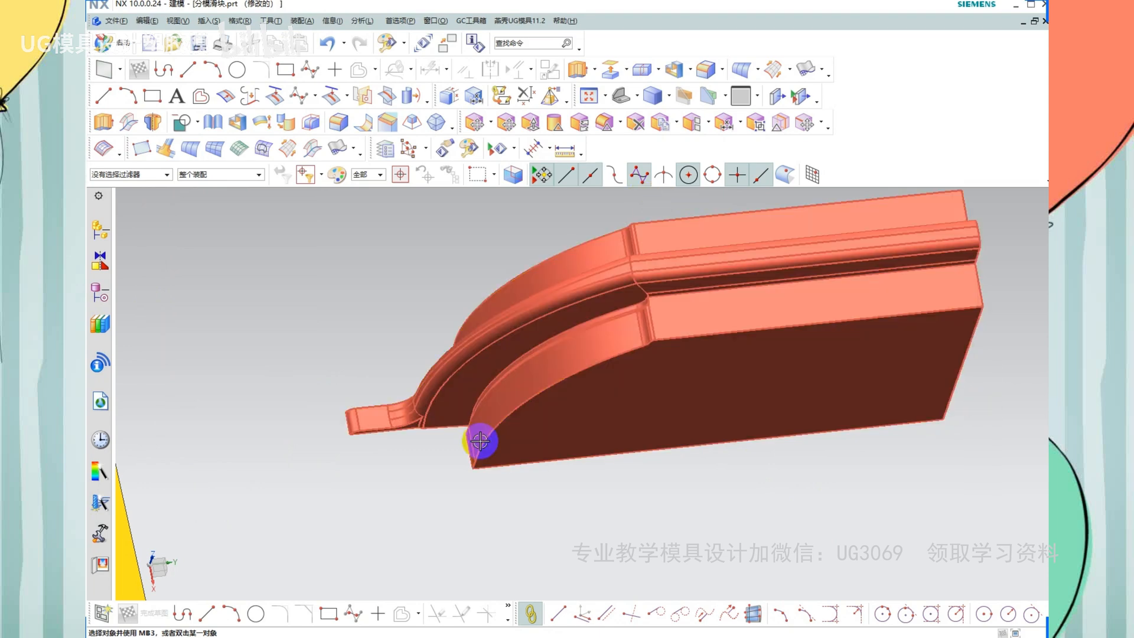
middle_drag(517, 435, 517, 424)
key(r)
click(542, 423)
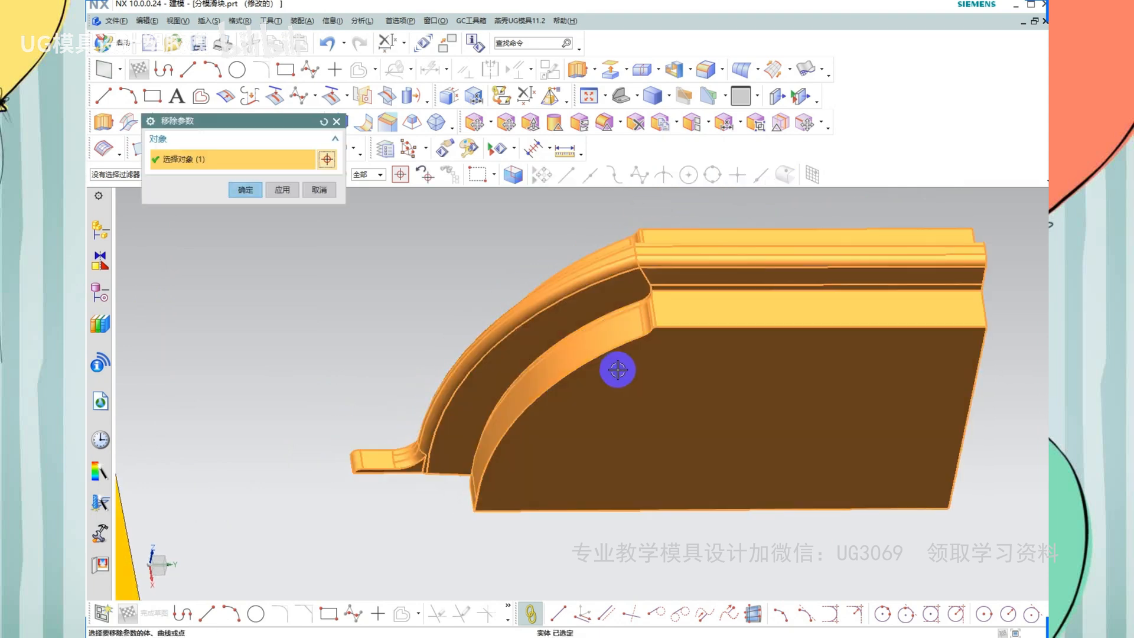
scroll(620, 370, up, 1)
middle_click(622, 373)
middle_click(621, 372)
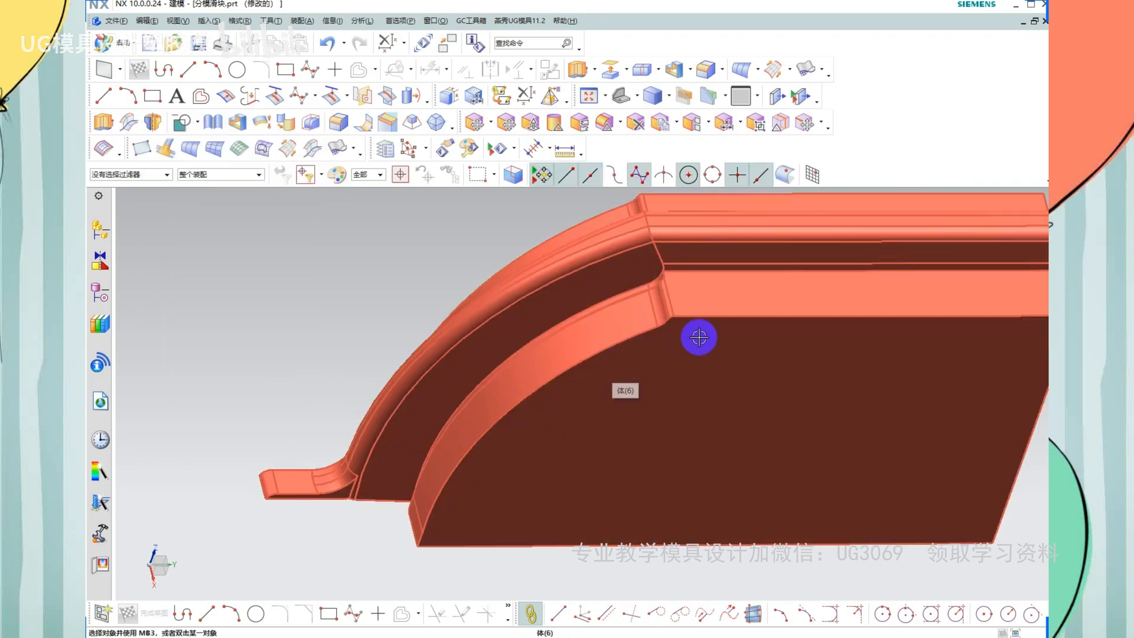
Hide the two small blocks and fit the slider body in the view
scroll(465, 406, down, 3)
scroll(468, 434, down, 3)
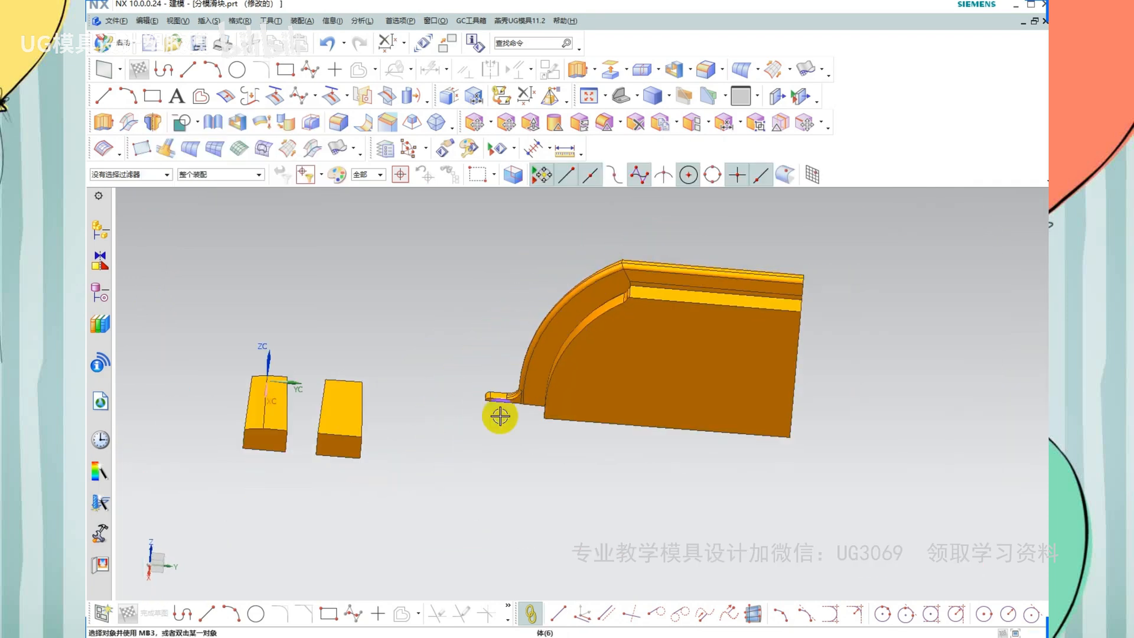
click(354, 422)
click(280, 412)
key(Delete)
key(ctrl+f)
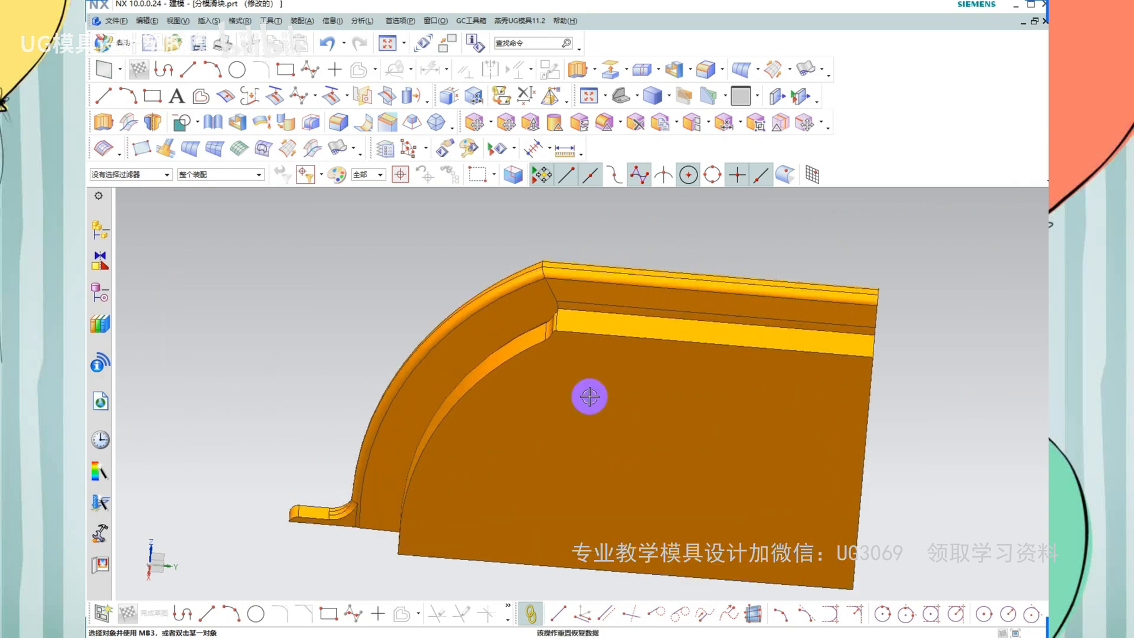
Measure the distance across the slider's thin foot between its two faces
scroll(590, 396, down, 3)
scroll(531, 448, up, 6)
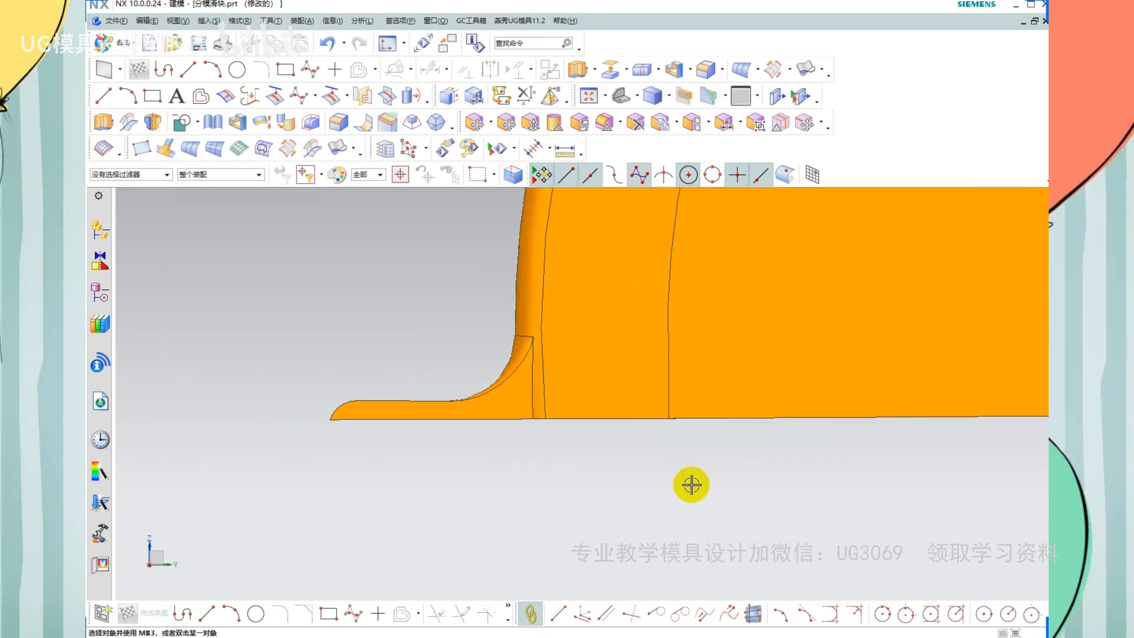
key(Escape)
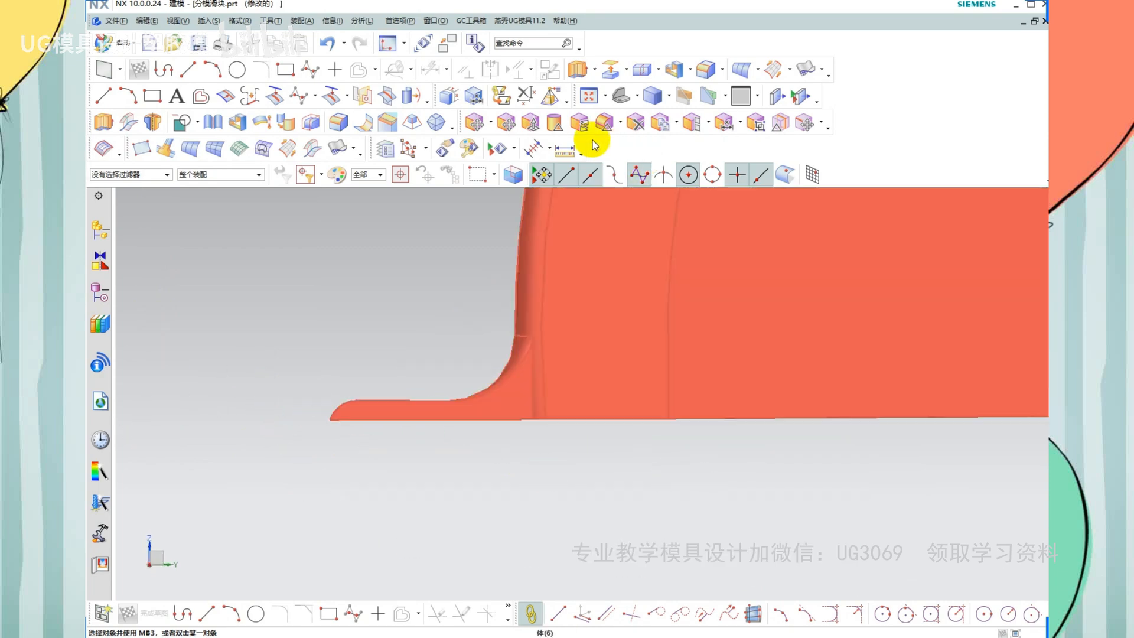
click(573, 152)
scroll(673, 278, down, 3)
middle_drag(579, 388, 562, 359)
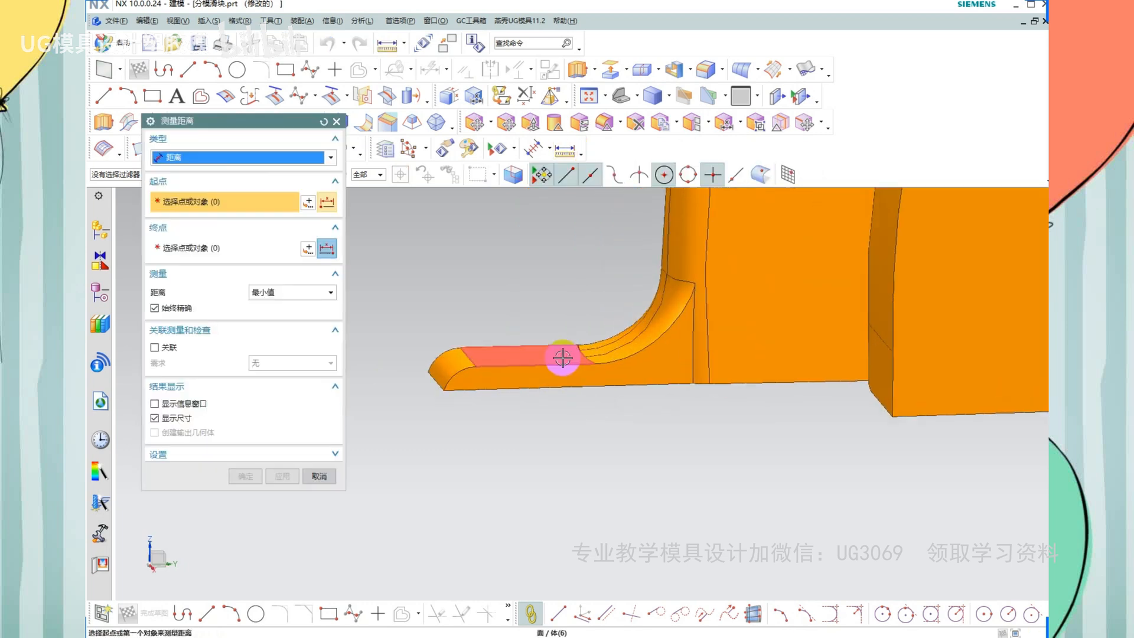
click(561, 360)
middle_drag(587, 430, 869, 510)
click(542, 350)
key(ctrl+2)
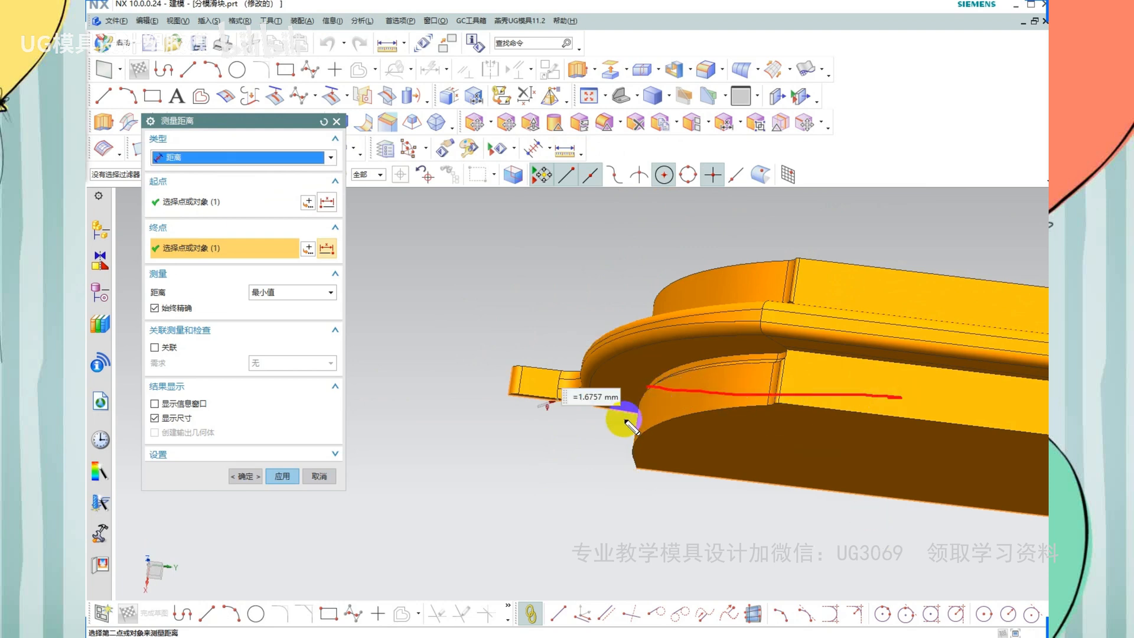
key(Escape)
scroll(559, 417, up, 3)
mouse_move(585, 448)
middle_down()
mouse_move(589, 415)
mouse_move(453, 189)
middle_up()
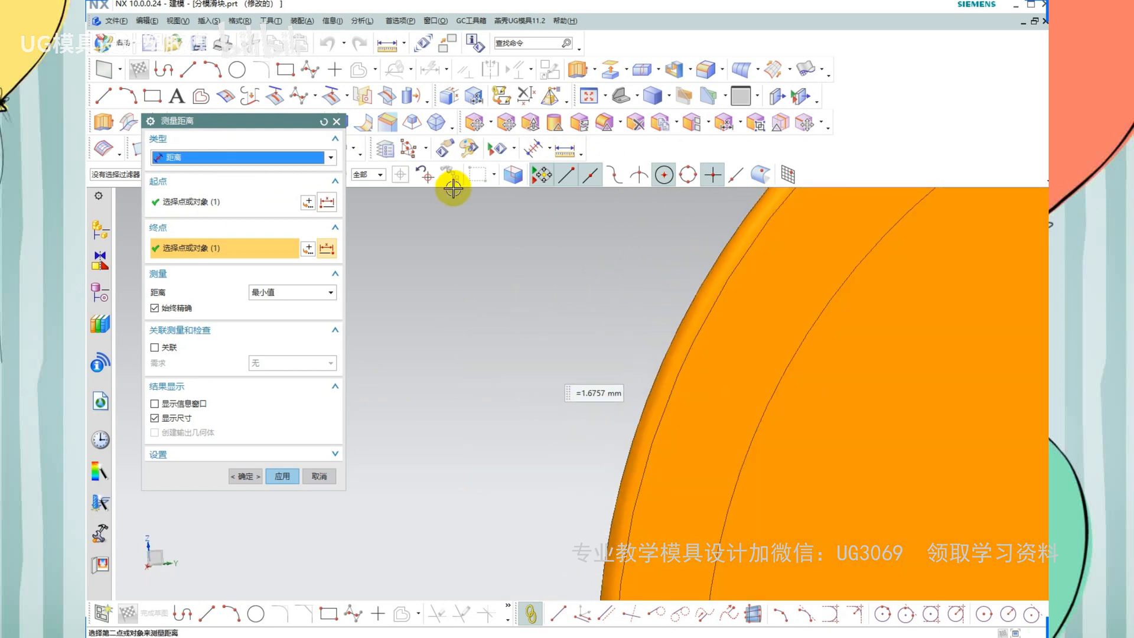
scroll(519, 253, down, 2)
middle_drag(571, 540, 492, 407)
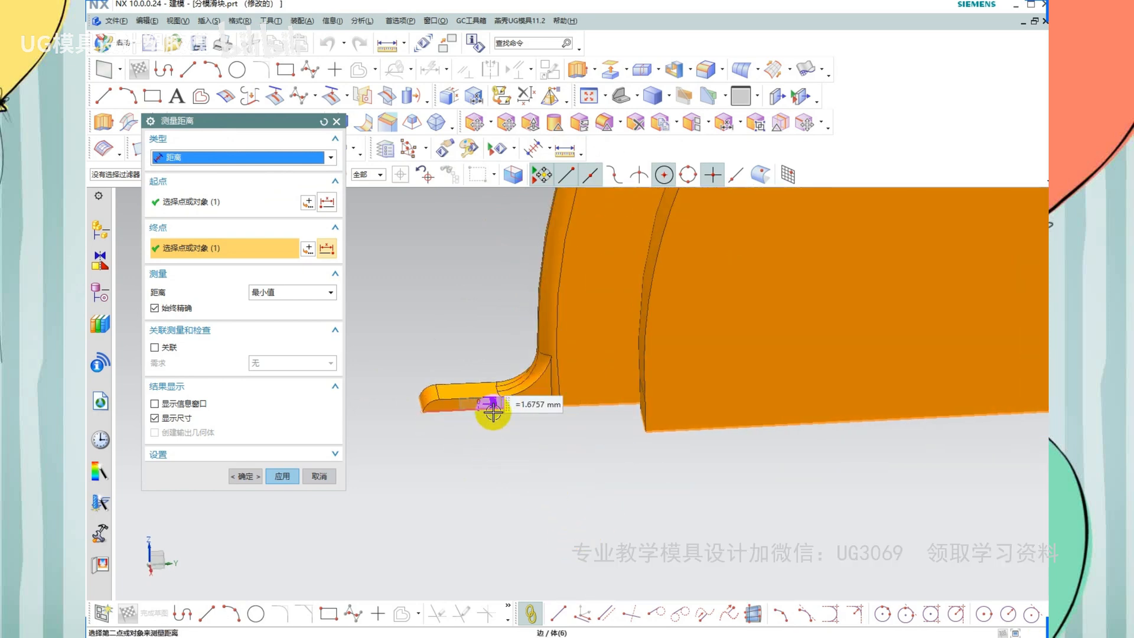
key(Escape)
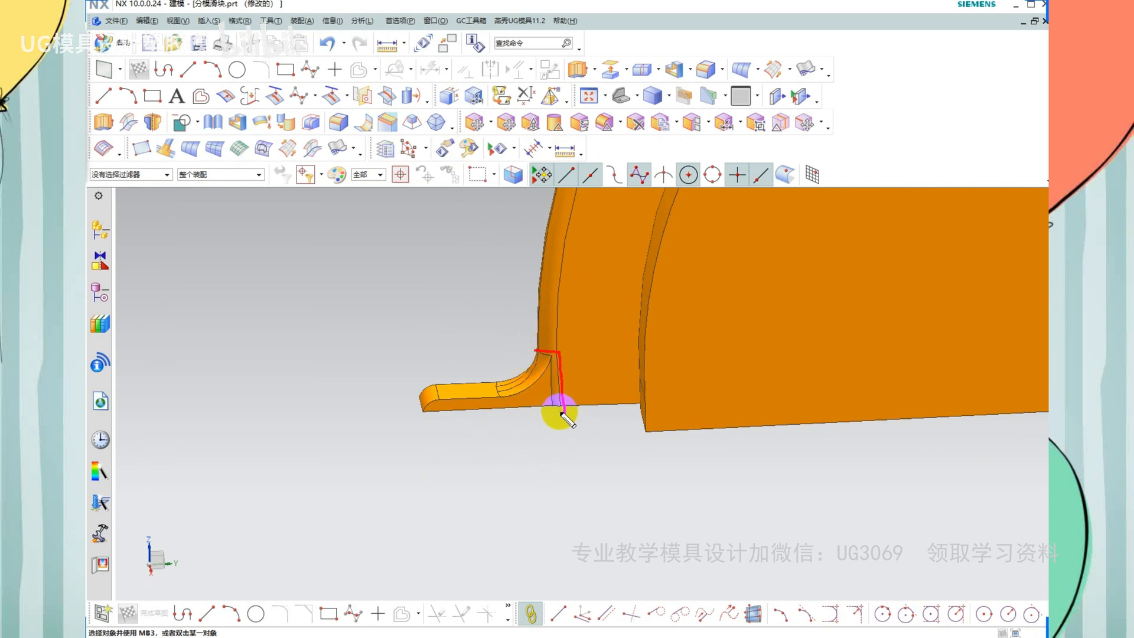
Redisplay the hidden bodies and hide everything except the green plate with its curved arms
scroll(555, 423, down, 3)
scroll(561, 422, down, 5)
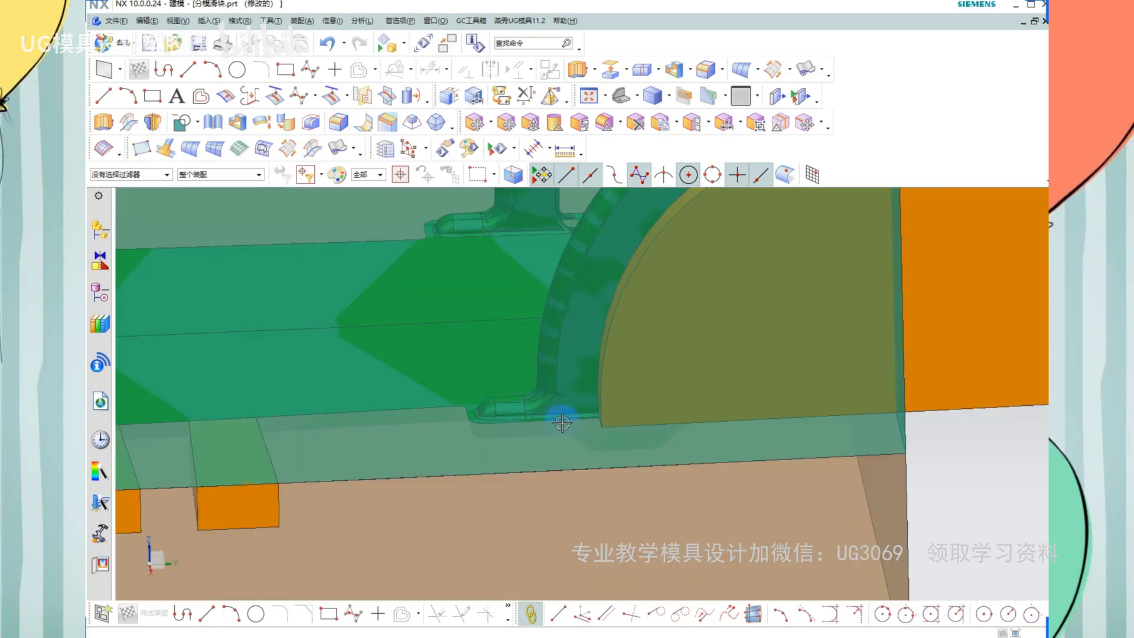
key(ctrl+shift+b)
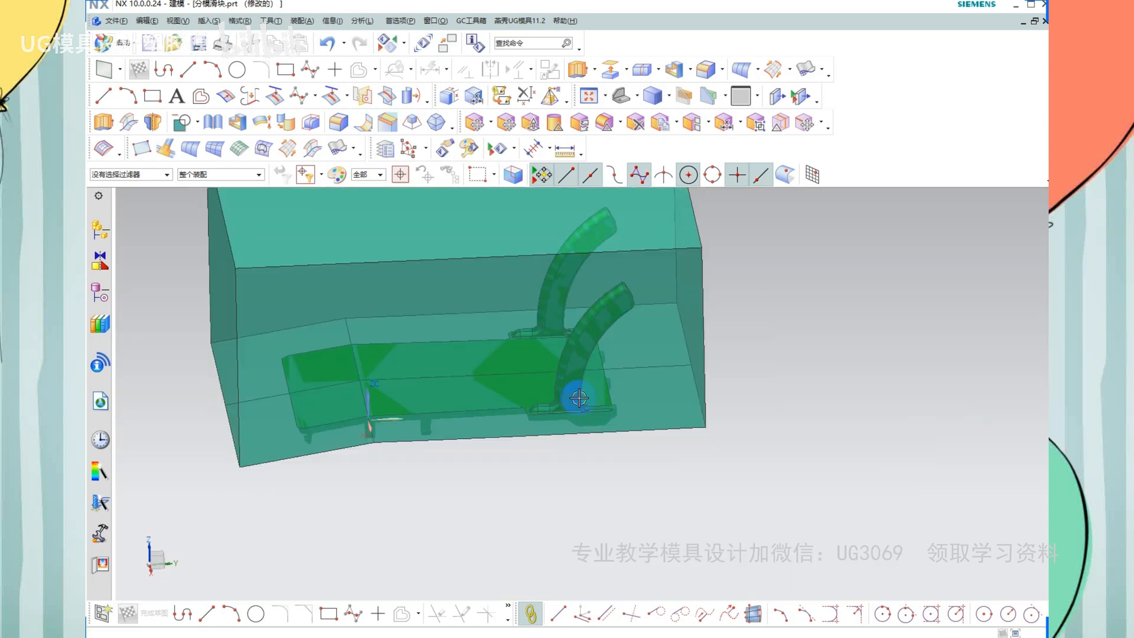
click(577, 395)
key(ctrl+b)
middle_drag(597, 420, 692, 407)
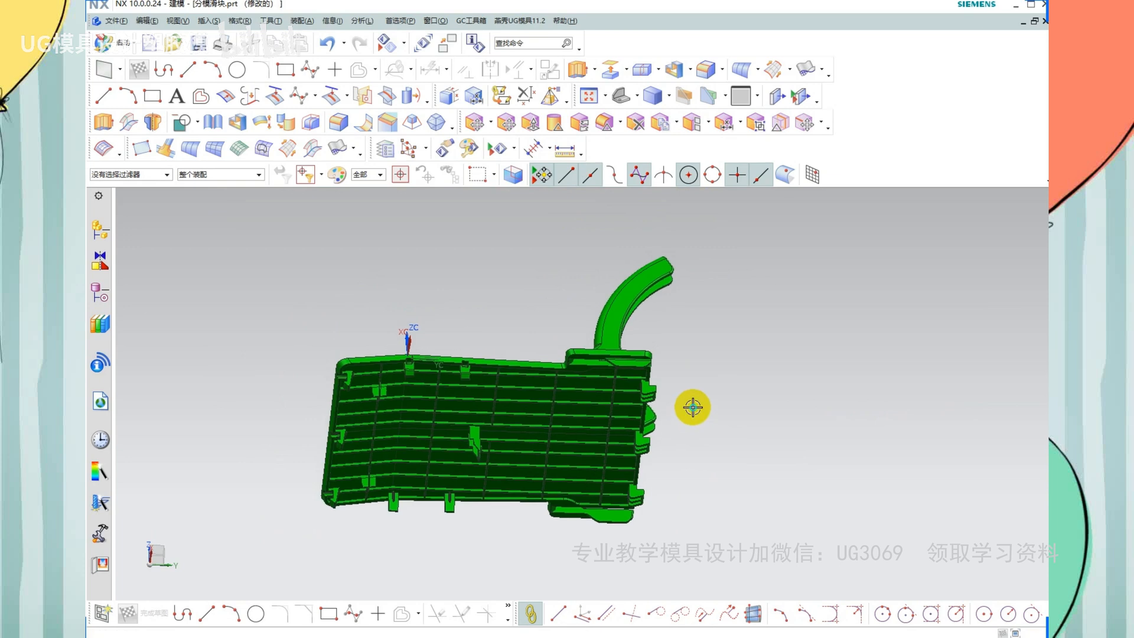
Show the plate in face analysis display and examine the draft around the underside of the arm's foot
right_click(692, 407)
click(718, 435)
mouse_move(643, 379)
middle_down()
mouse_move(640, 332)
mouse_move(518, 227)
middle_up()
scroll(580, 246, up, 6)
mouse_move(580, 246)
middle_down()
mouse_move(573, 254)
mouse_move(615, 321)
mouse_move(590, 367)
mouse_move(589, 341)
middle_up()
scroll(589, 342, up, 4)
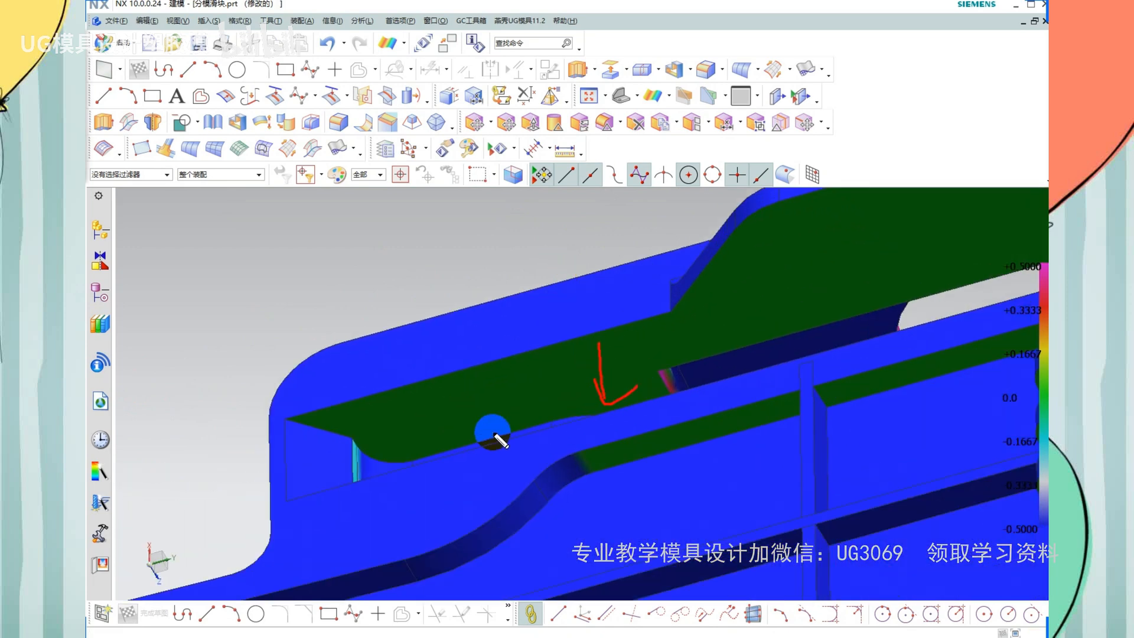
mouse_move(620, 381)
middle_down()
mouse_move(555, 337)
mouse_move(668, 380)
mouse_move(688, 436)
mouse_move(681, 481)
mouse_move(669, 389)
mouse_move(588, 335)
middle_up()
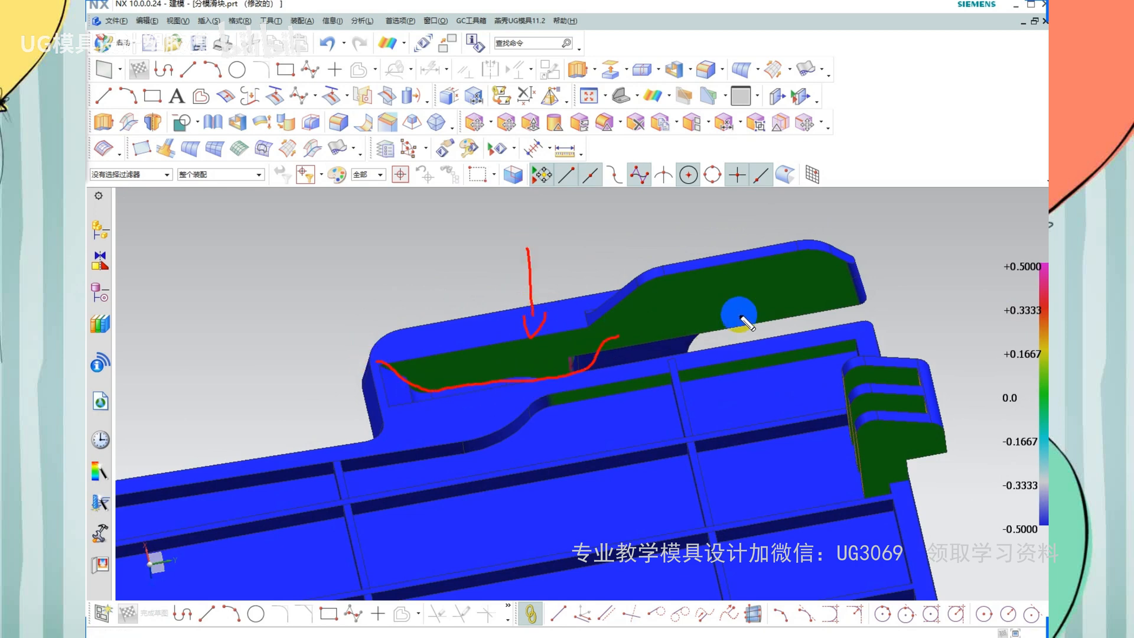
Return the plate from face analysis to shaded display
right_click(489, 252)
right_drag(489, 241, 489, 234)
scroll(525, 266, down, 2)
mouse_move(526, 273)
middle_down()
mouse_move(565, 400)
mouse_move(567, 372)
middle_up()
Show all bodies and isolate the slider body by hiding it and swapping the shown and hidden objects
key(ctrl+shift+u)
scroll(623, 313, down, 4)
middle_drag(623, 339, 656, 406)
click(759, 372)
key(ctrl+b)
key(ctrl+shift+b)
Create a bounded block around the faces of the slider's thin foot with 0 mm clearance, extending two sides, one by 5 mm
scroll(576, 414, up, 6)
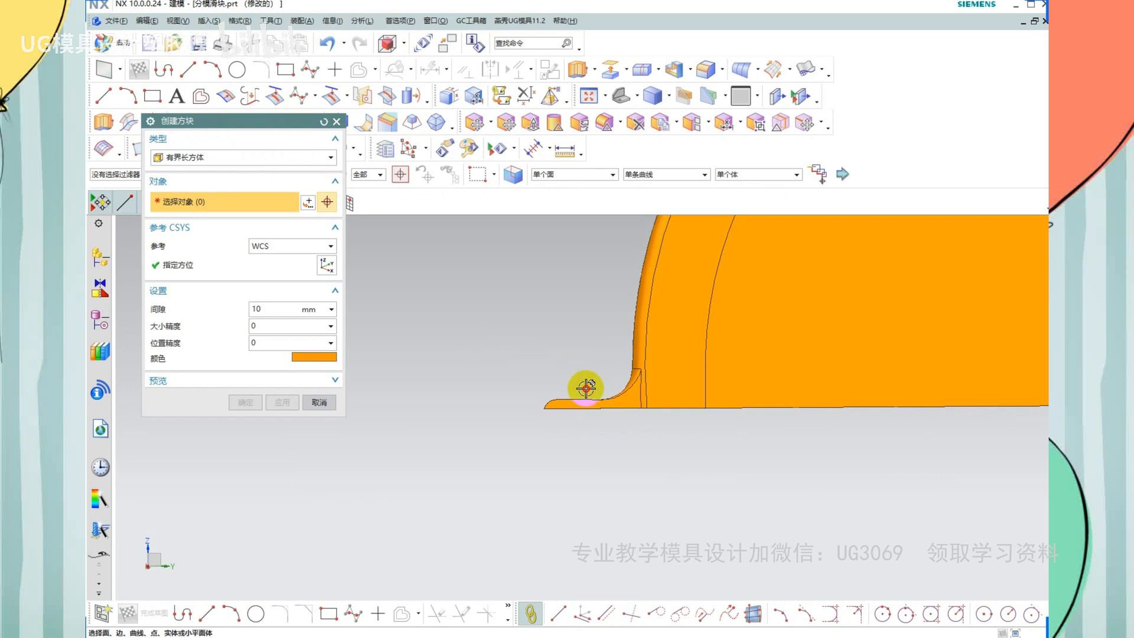
drag(666, 437, 668, 434)
scroll(653, 384, up, 2)
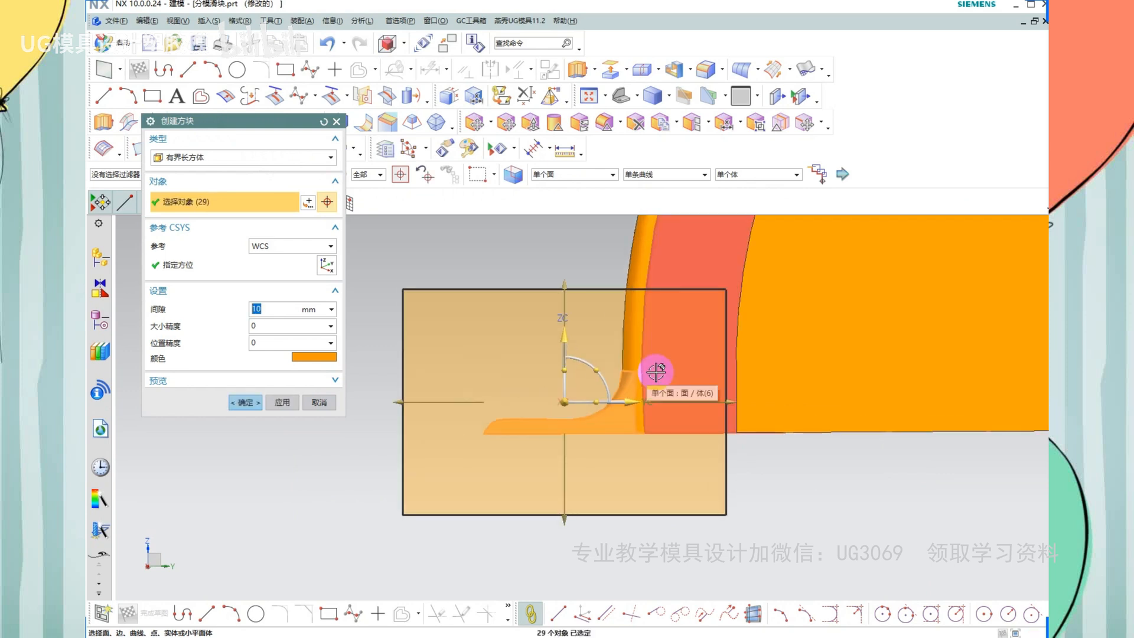
scroll(655, 372, down, 2)
middle_drag(615, 379, 532, 330)
scroll(537, 278, up, 2)
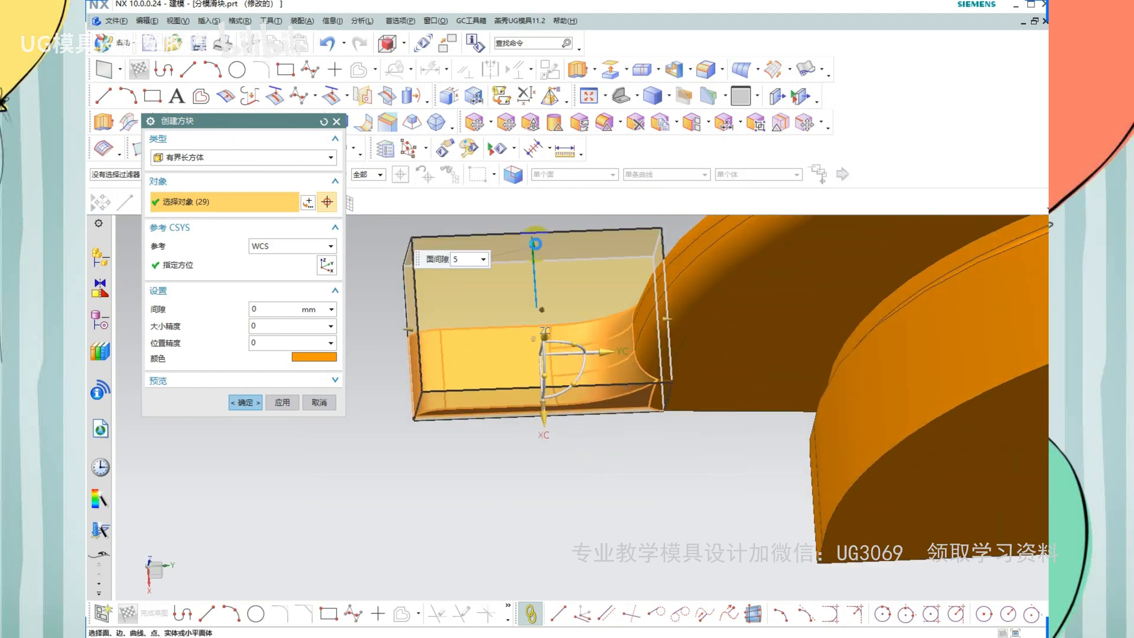
drag(544, 408, 567, 461)
middle_click(770, 439)
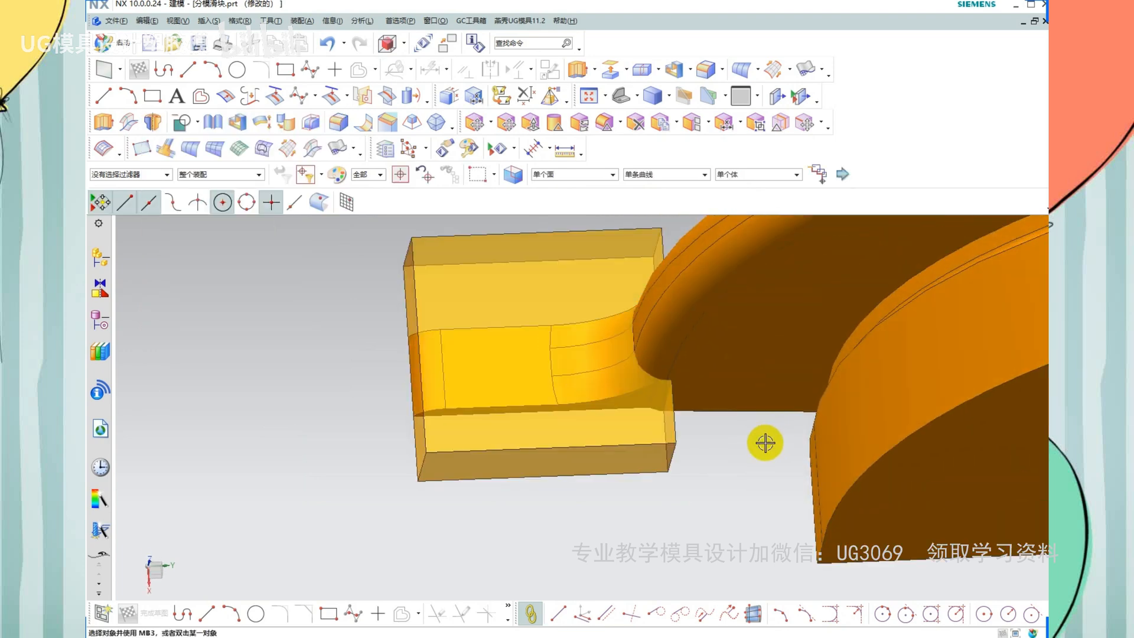
Subtract the bounded block from the slider to cut off its thin foot, keeping the tool body
click(181, 125)
click(492, 350)
click(737, 281)
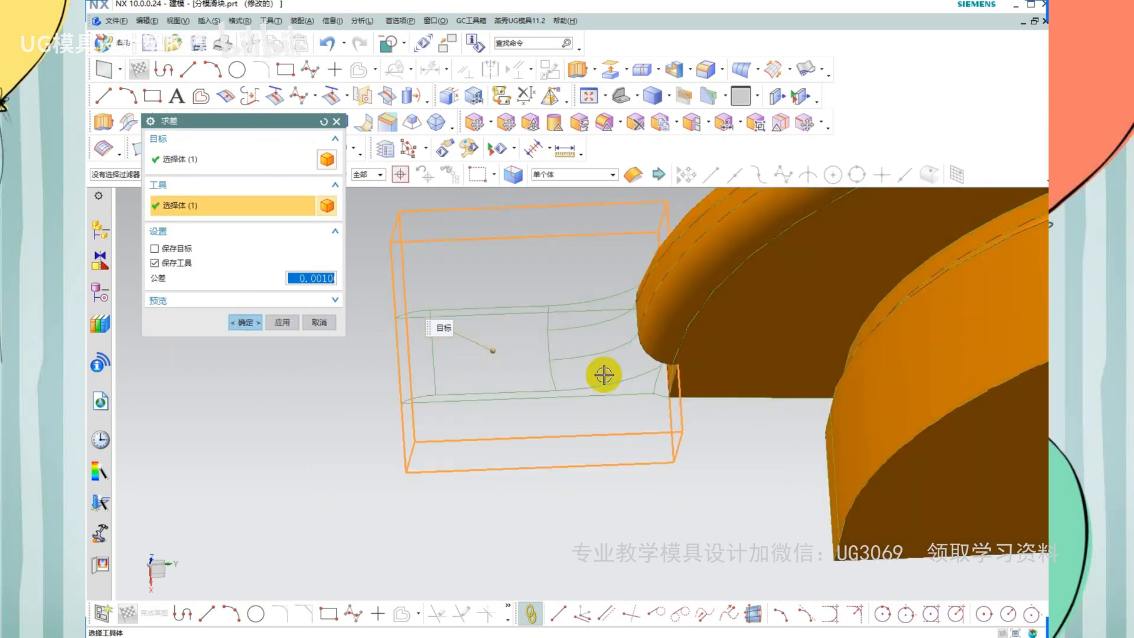
middle_click(591, 431)
middle_drag(594, 435, 616, 338)
scroll(603, 354, up, 2)
Remove the slider's parameters and delete the leftover cutting block
key(r)
click(581, 374)
middle_click(607, 367)
click(499, 341)
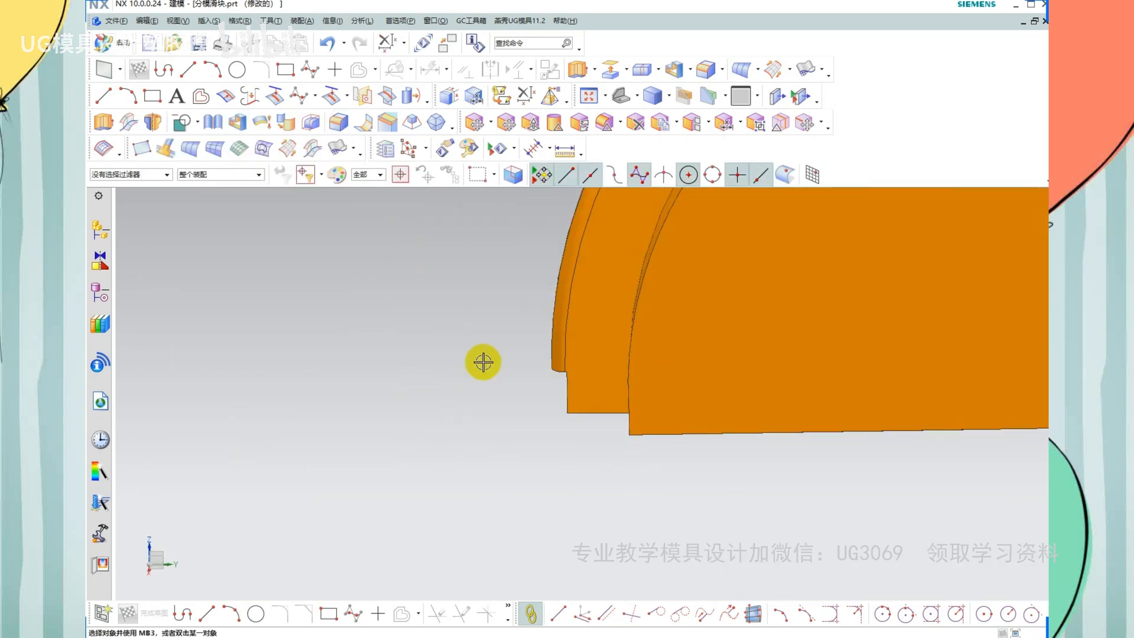
Show the hidden mould blocks and isolate the teal block together with the slider
middle_drag(481, 362, 526, 398)
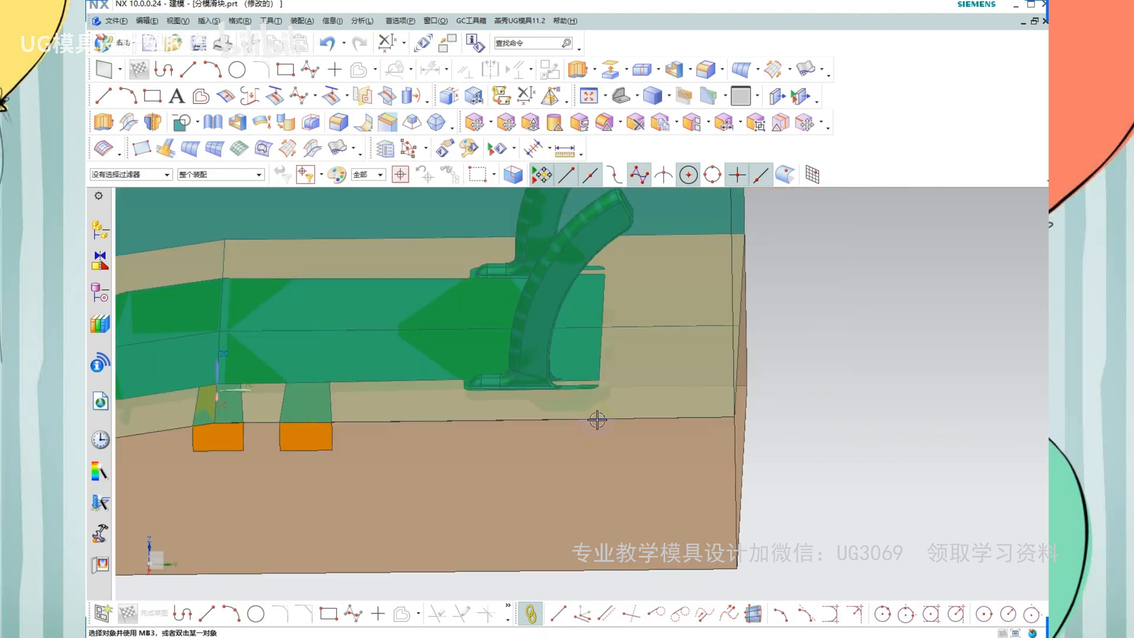
scroll(597, 419, down, 3)
middle_drag(597, 420, 729, 400)
scroll(729, 399, up, 3)
key(F8)
scroll(552, 322, up, 2)
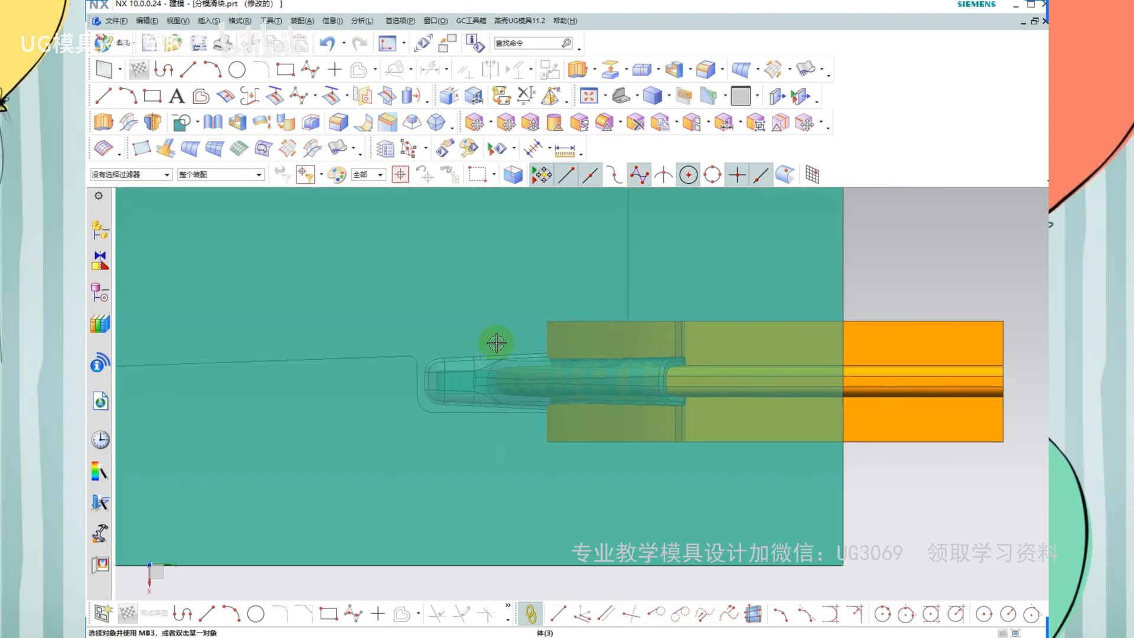
Hide the slider temporarily and examine the curved arm recesses inside the teal block
scroll(667, 430, down, 3)
middle_drag(693, 447, 793, 368)
key(ctrl+b)
key(F8)
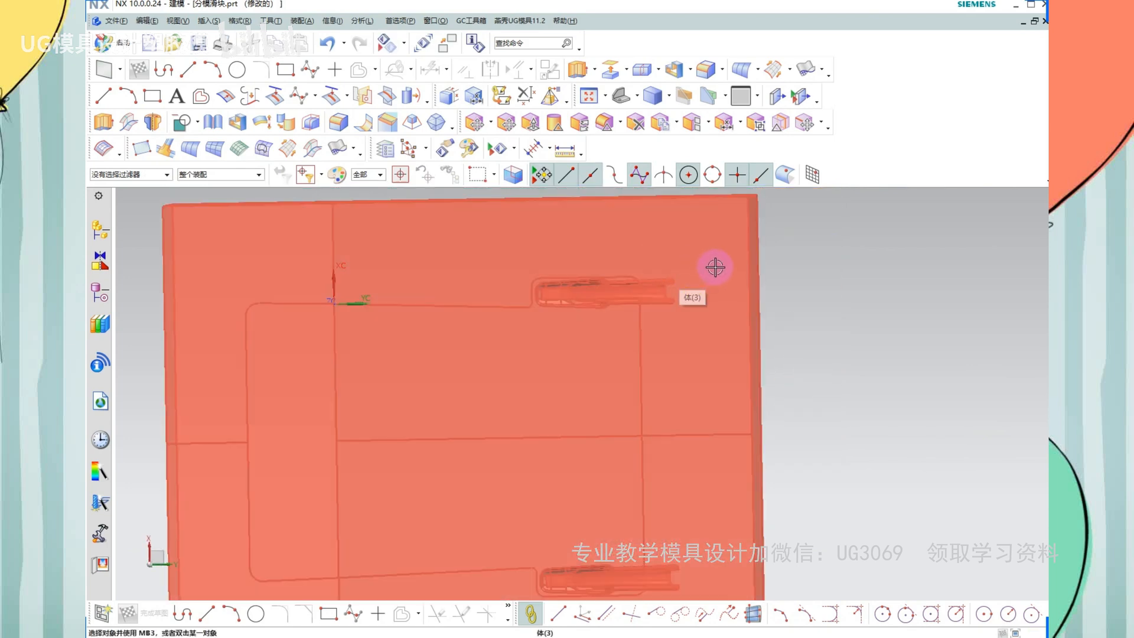
middle_drag(684, 309, 679, 245)
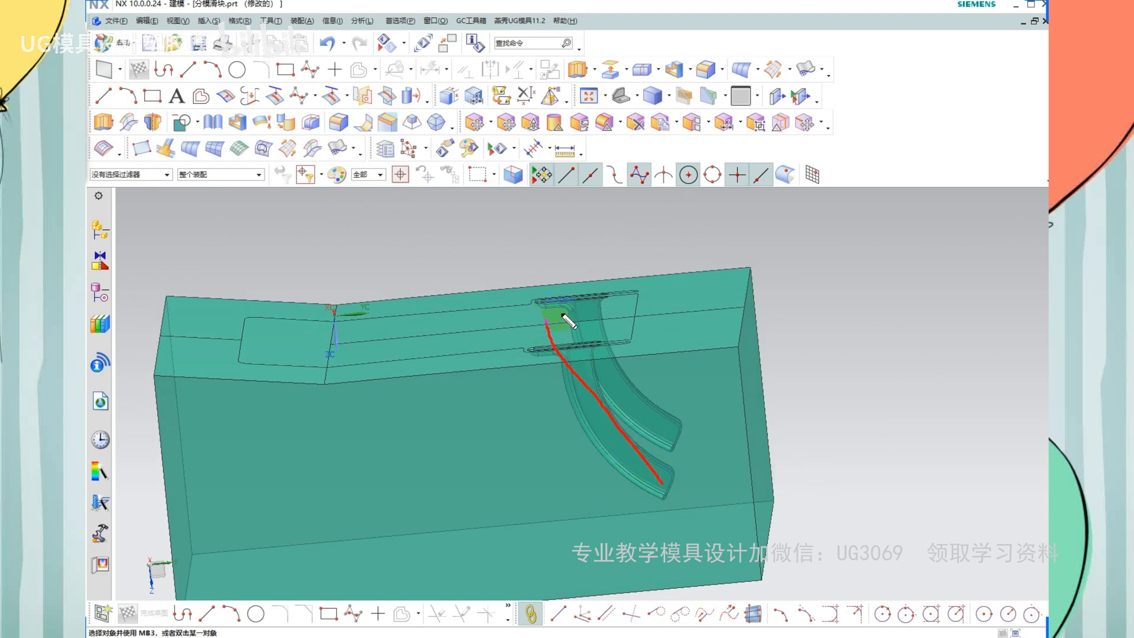
middle_drag(678, 322, 668, 296)
scroll(643, 274, down, 2)
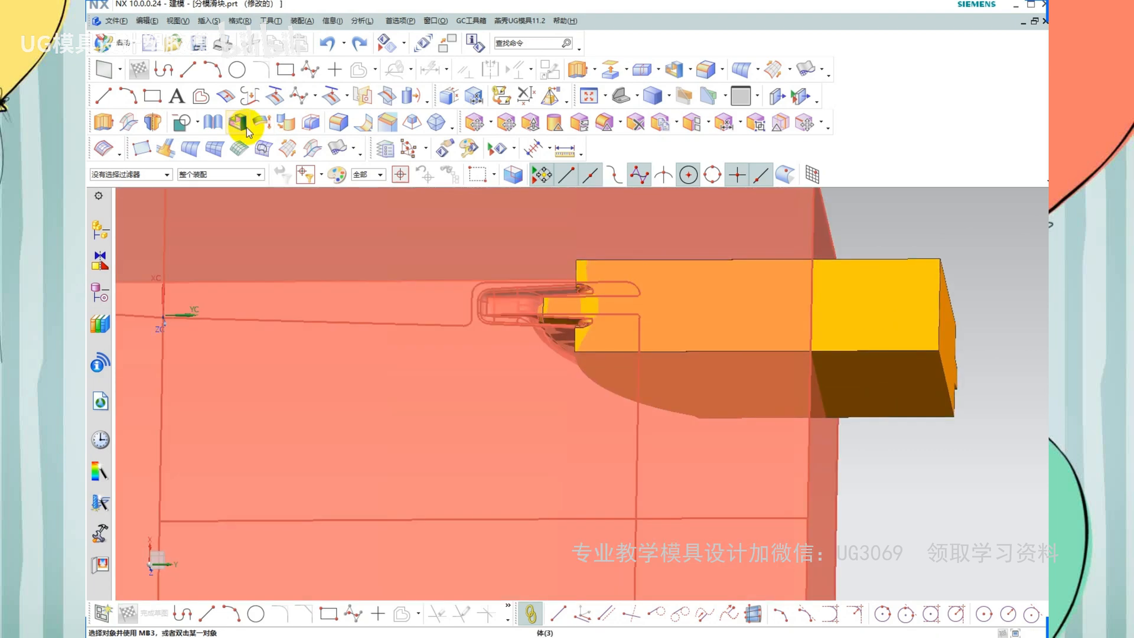
Try to subtract the slider from the teal block
click(247, 131)
click(643, 224)
click(712, 297)
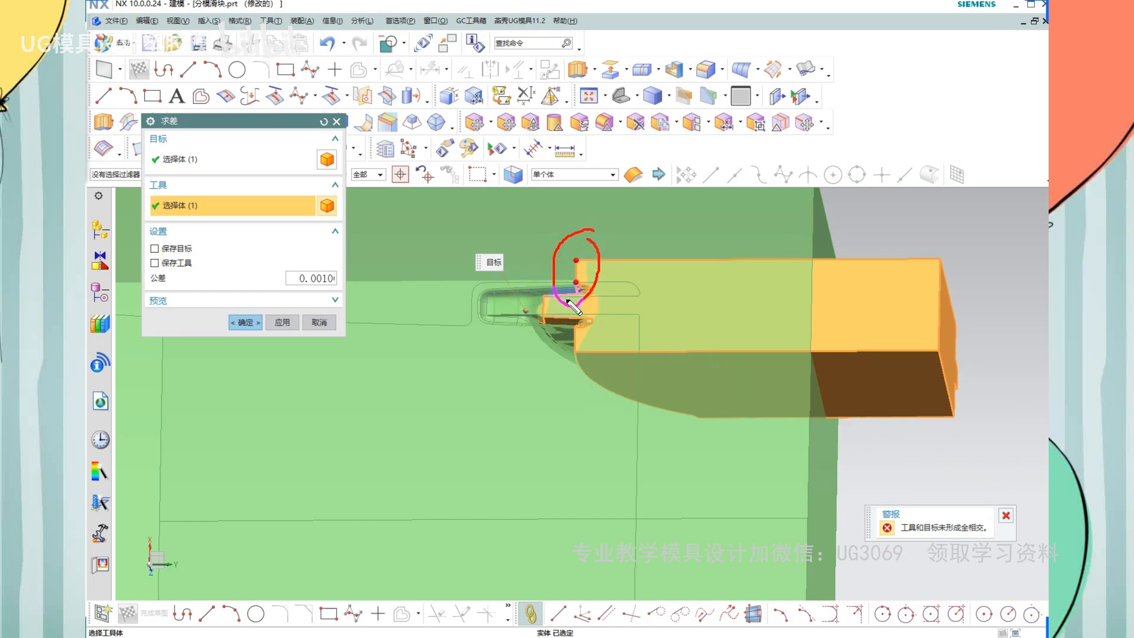
middle_drag(781, 330, 675, 321)
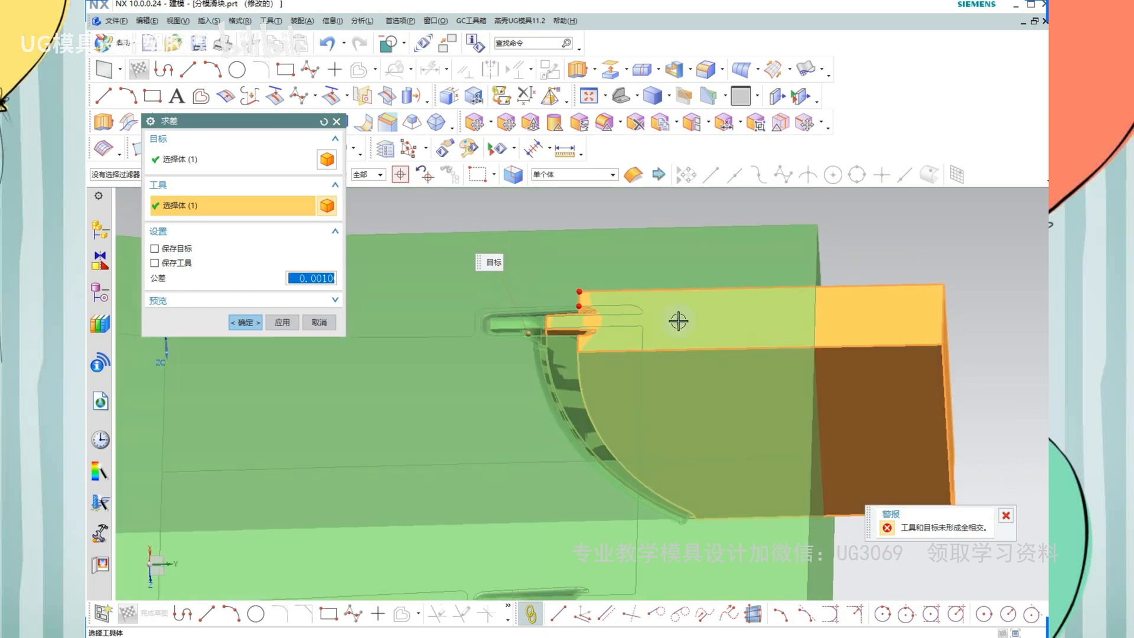
scroll(494, 265, up, 6)
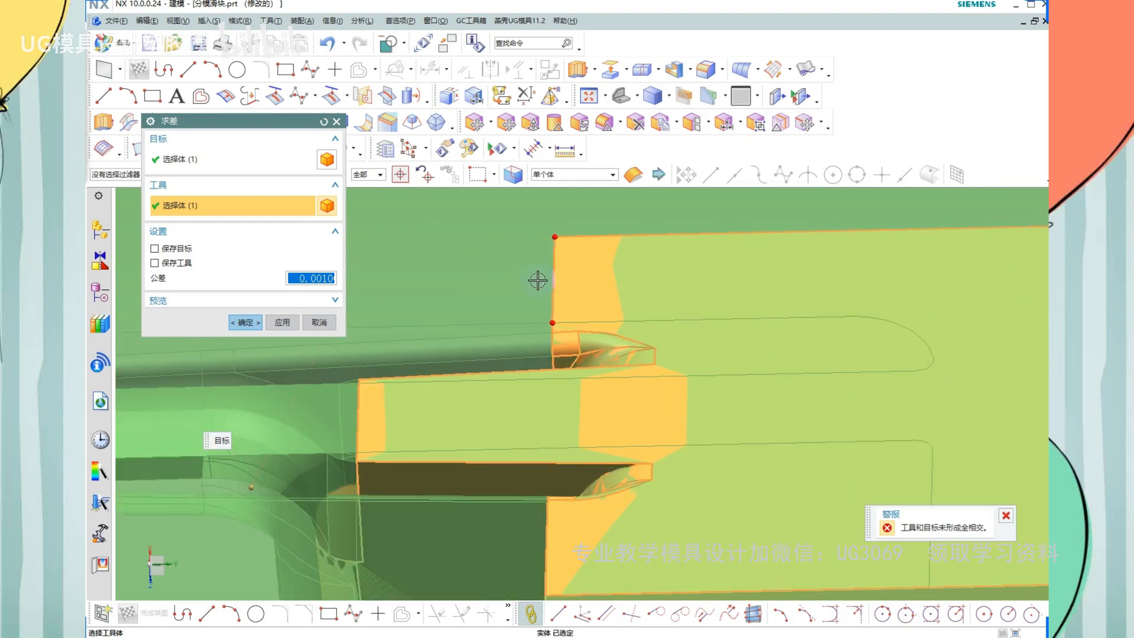
scroll(538, 279, down, 3)
key(Escape)
Create a bounded block with 0 mm clearance on the slider's long flat face at the parting side
middle_drag(470, 306, 783, 417)
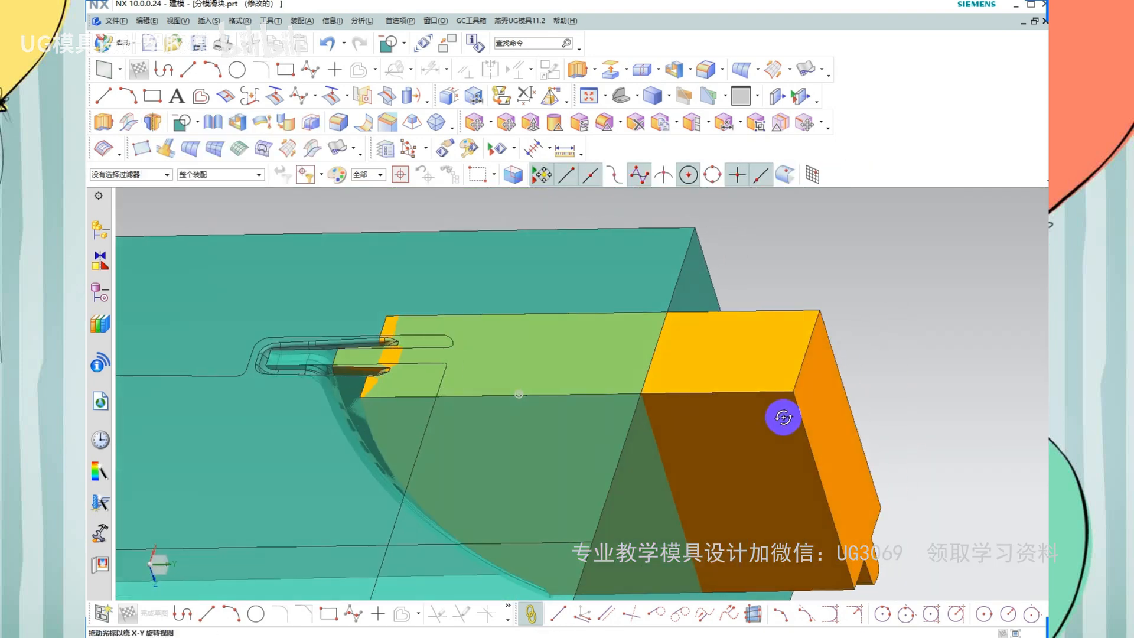
scroll(767, 370, down, 1)
key(b)
click(763, 377)
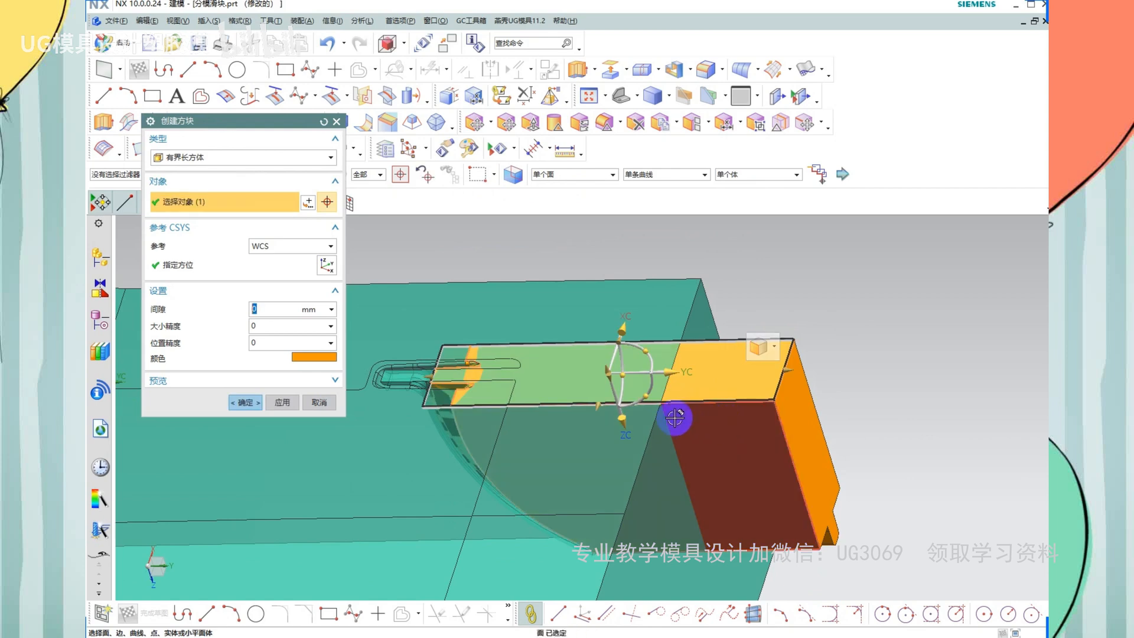
middle_click(696, 413)
scroll(692, 402, up, 3)
scroll(690, 399, down, 3)
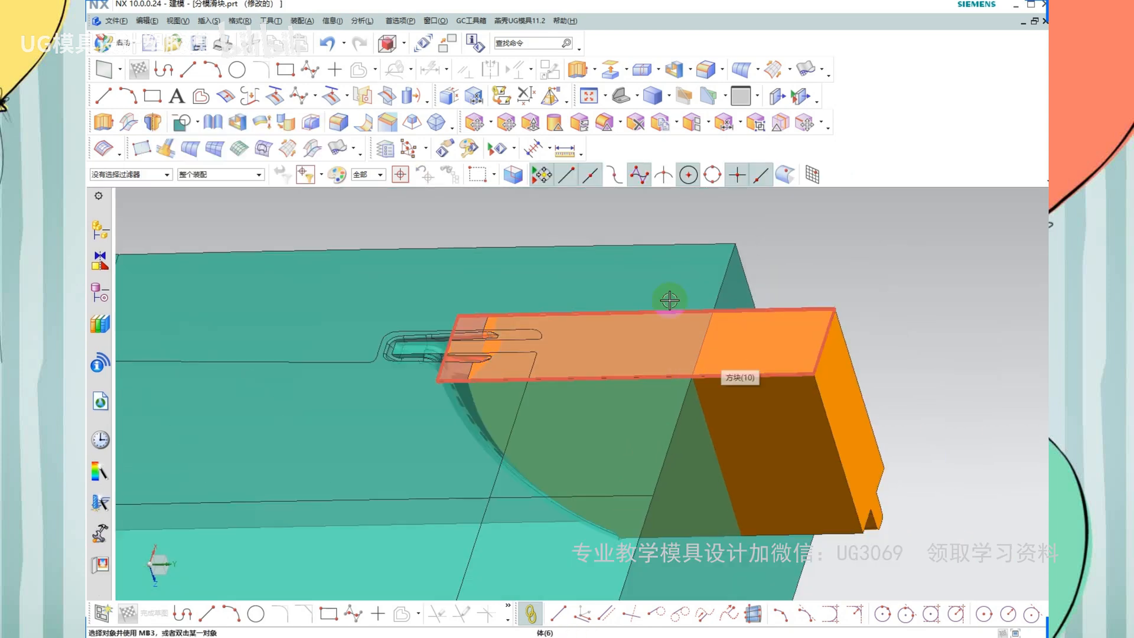
Replace the new thin block's outer face with the teal block's adjoining parting face at 0 mm offset
scroll(669, 300, up, 2)
click(581, 122)
click(732, 321)
middle_click(749, 306)
click(699, 264)
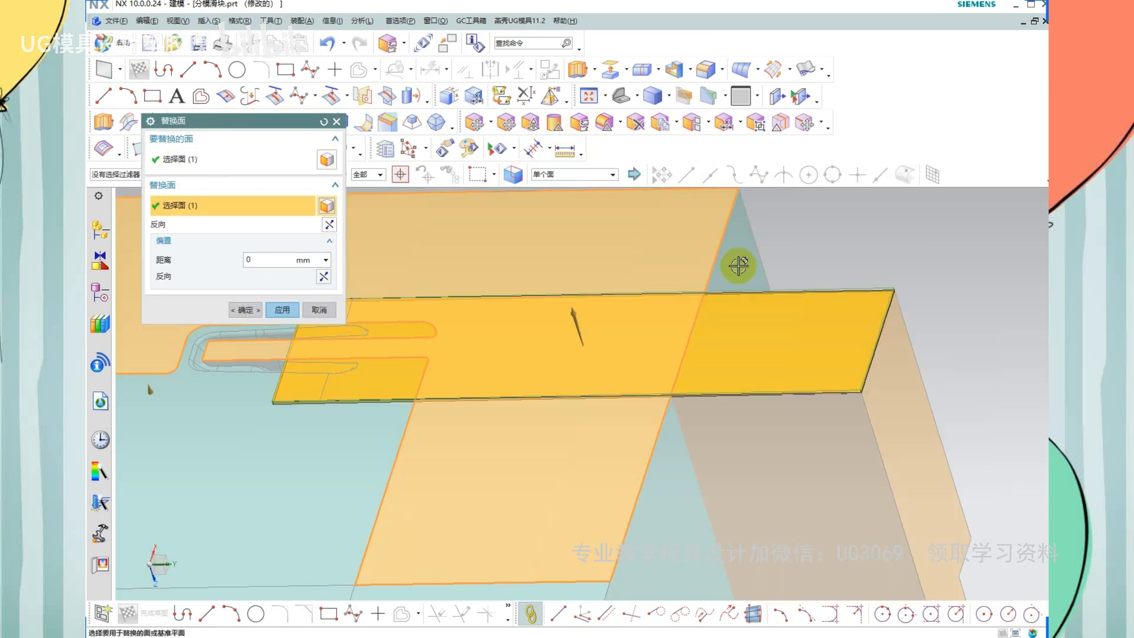
middle_click(737, 267)
key(Escape)
Remove the parameters of all visible bodies and hide the teal block
scroll(731, 288, down, 2)
key(r)
key(ctrl+a)
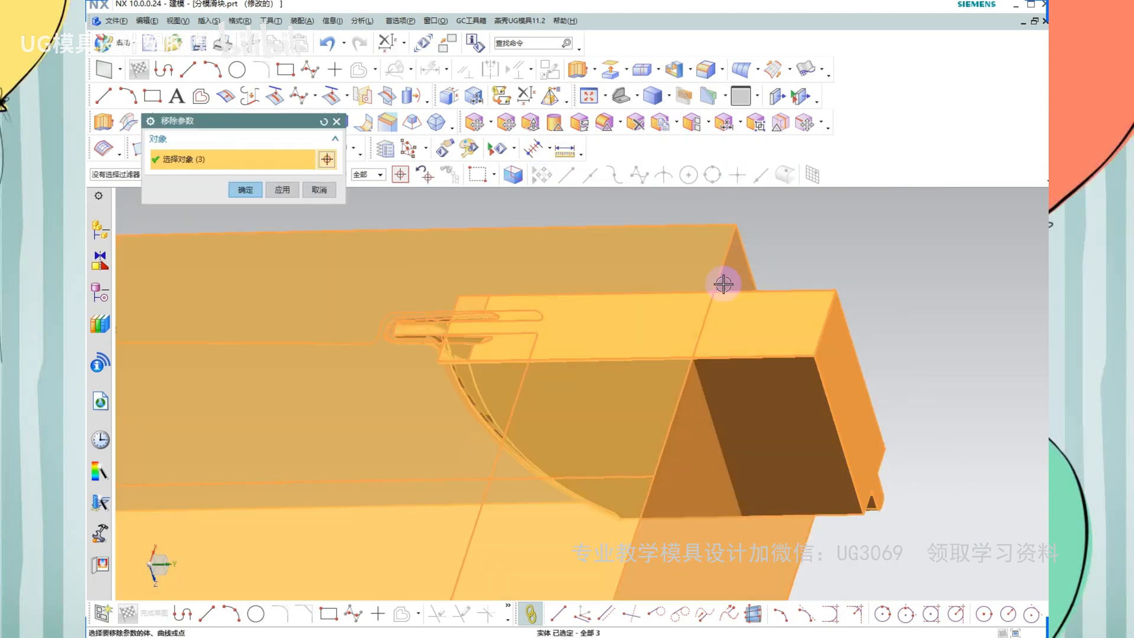
middle_click(723, 284)
click(686, 252)
key(ctrl+b)
Replace the thin block's two long side faces with the slider's matching side faces at 0 mm offset
click(580, 123)
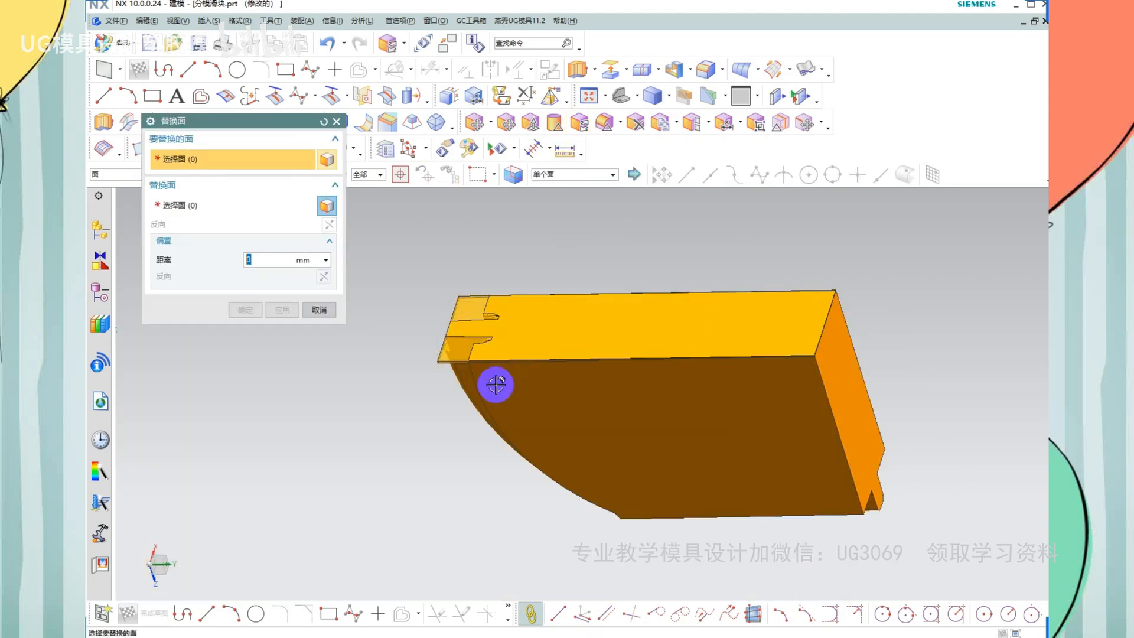
scroll(437, 351, up, 3)
click(466, 342)
middle_click(473, 344)
click(550, 369)
middle_click(551, 369)
scroll(478, 312, down, 5)
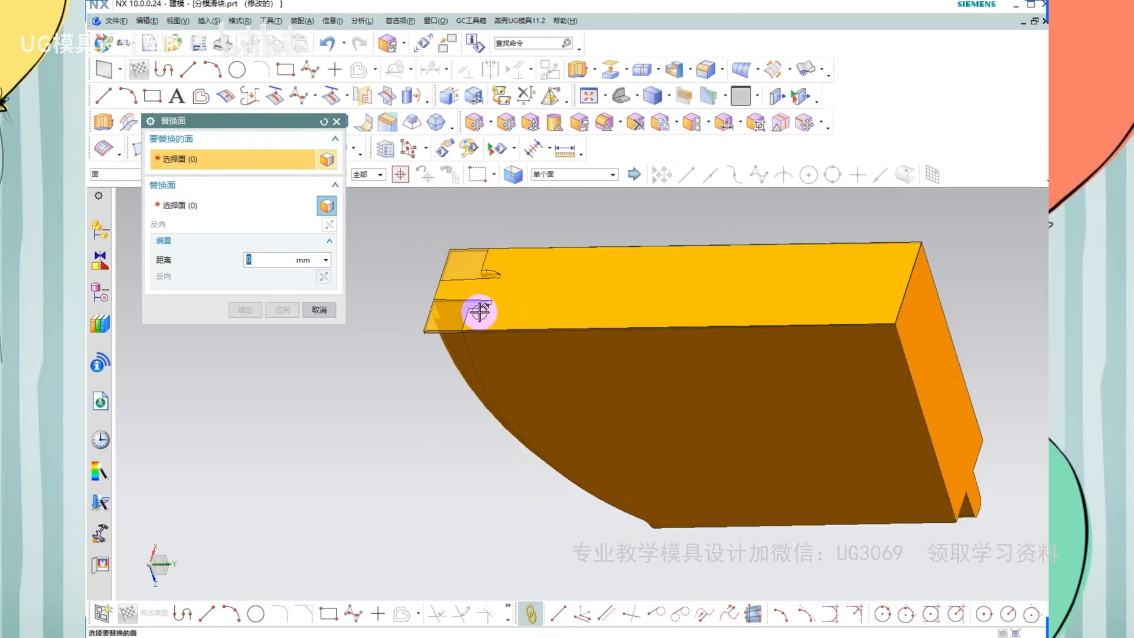
middle_drag(532, 325, 585, 416)
scroll(477, 347, up, 3)
scroll(391, 321, up, 3)
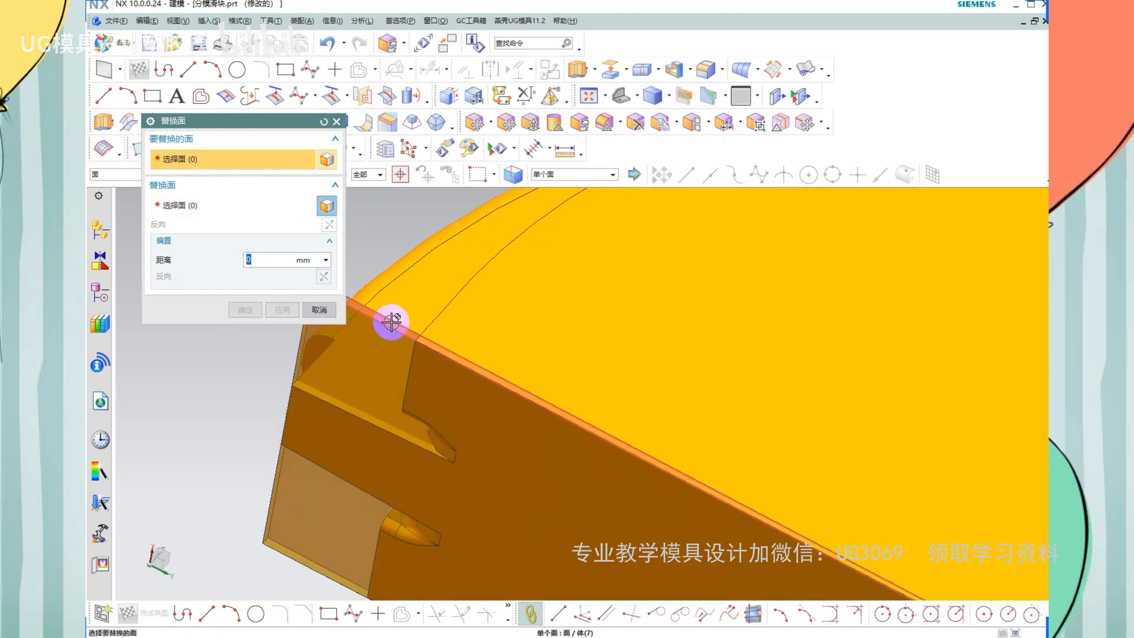
middle_click(513, 322)
click(512, 307)
middle_click(511, 306)
key(Escape)
scroll(502, 324, down, 5)
Remove the parameters of the thin block and the slider
key(r)
click(495, 364)
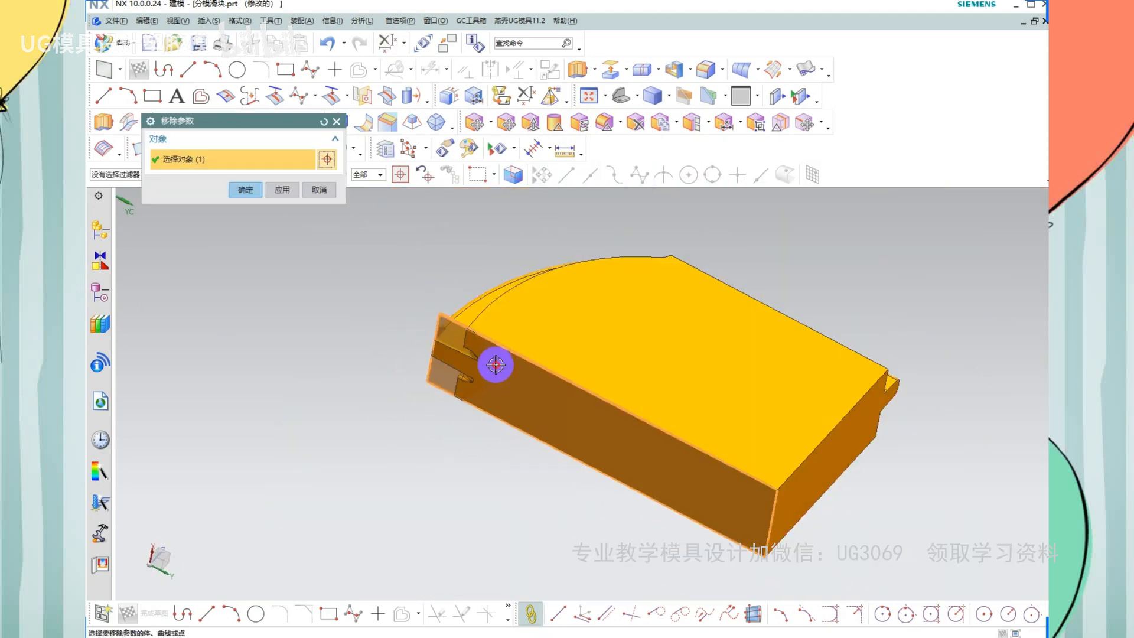
click(535, 353)
middle_click(537, 352)
Swap the shown and hidden bodies and hide the mould blocks, leaving the plate with the slider and thin block
middle_drag(570, 367, 561, 331)
key(ctrl+shift+b)
click(561, 330)
key(ctrl+b)
click(539, 327)
key(ctrl+b)
key(ctrl+shift+b)
click(553, 336)
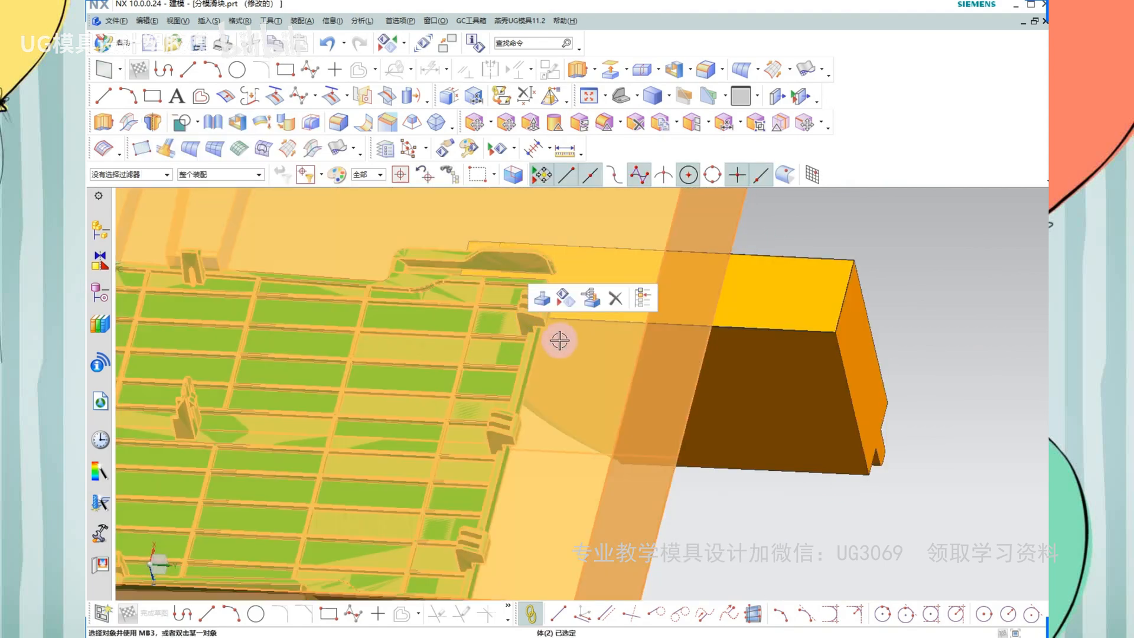
key(Escape)
click(578, 367)
key(ctrl+b)
middle_drag(595, 349, 587, 268)
scroll(587, 269, down, 3)
middle_drag(512, 405, 531, 477)
scroll(532, 481, up, 3)
scroll(529, 470, up, 5)
Subtract the plate from the thin block at the slider's foot without keeping the tool body
click(182, 122)
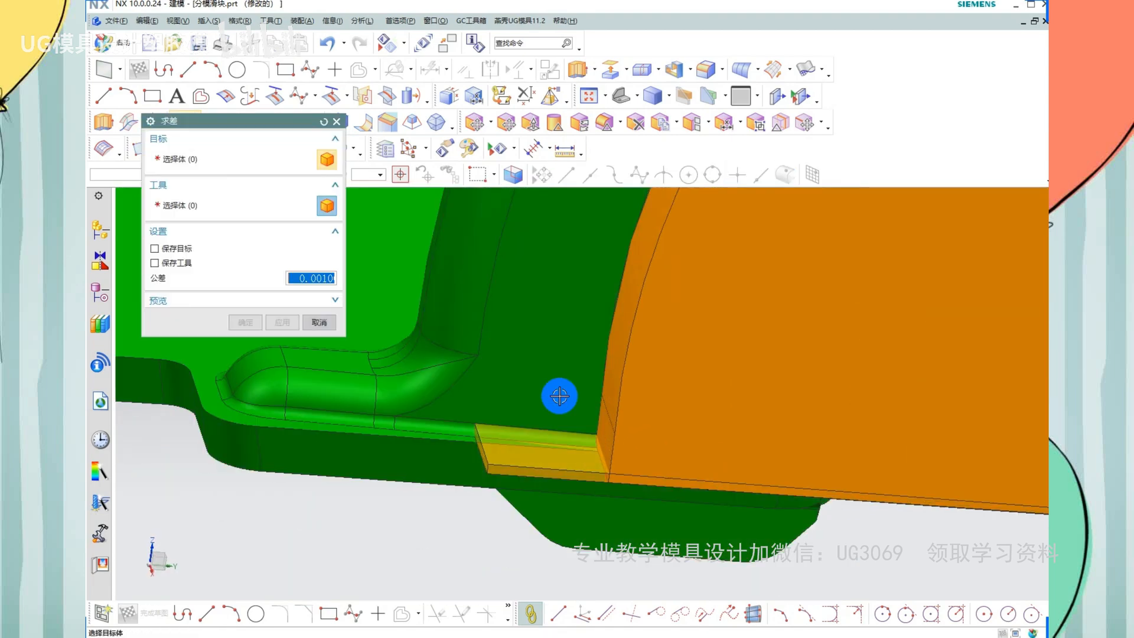
scroll(522, 451, up, 2)
click(521, 452)
click(516, 332)
scroll(519, 347, down, 4)
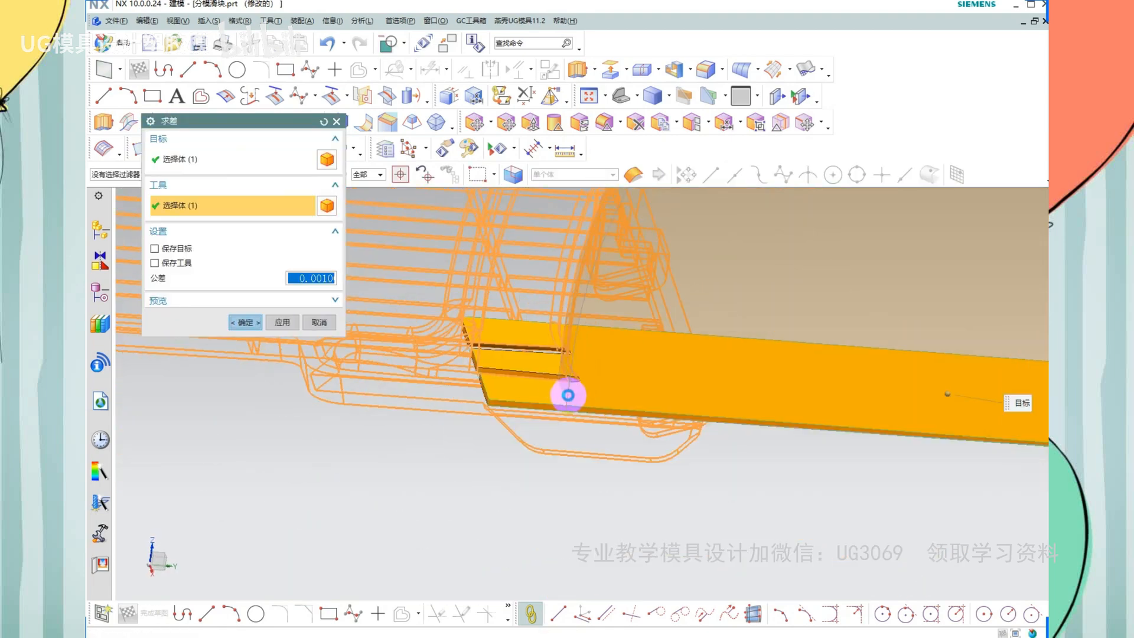
middle_click(567, 392)
Remove the parameters of the trimmed thin block and the slider
key(ctrl+q)
key(ctrl+a)
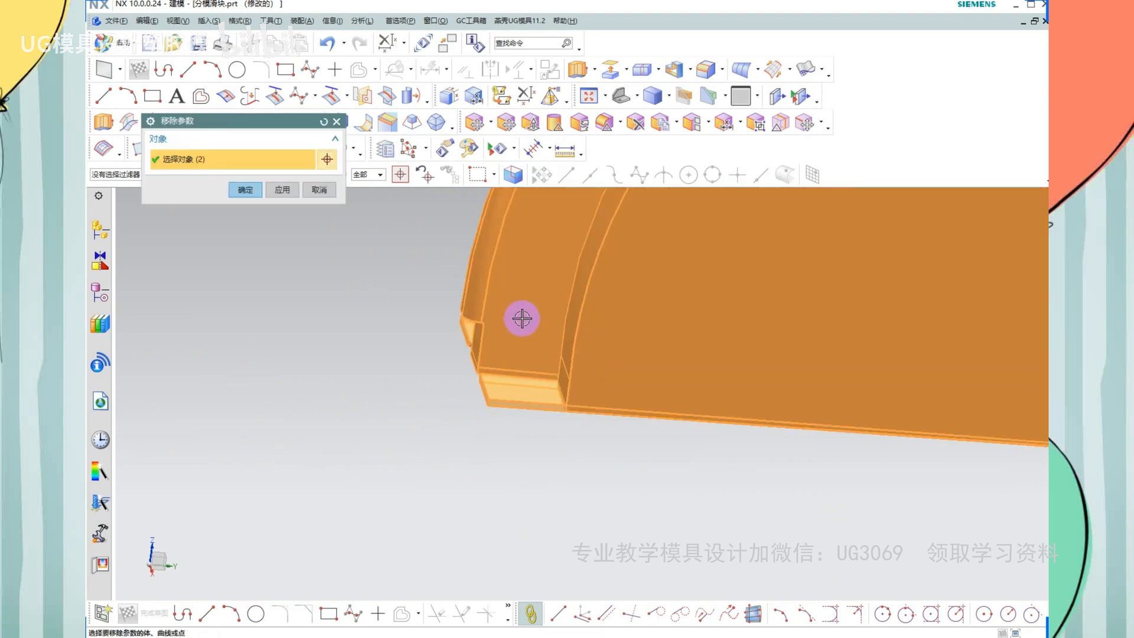
middle_click(522, 319)
scroll(561, 397, down, 3)
scroll(558, 393, up, 4)
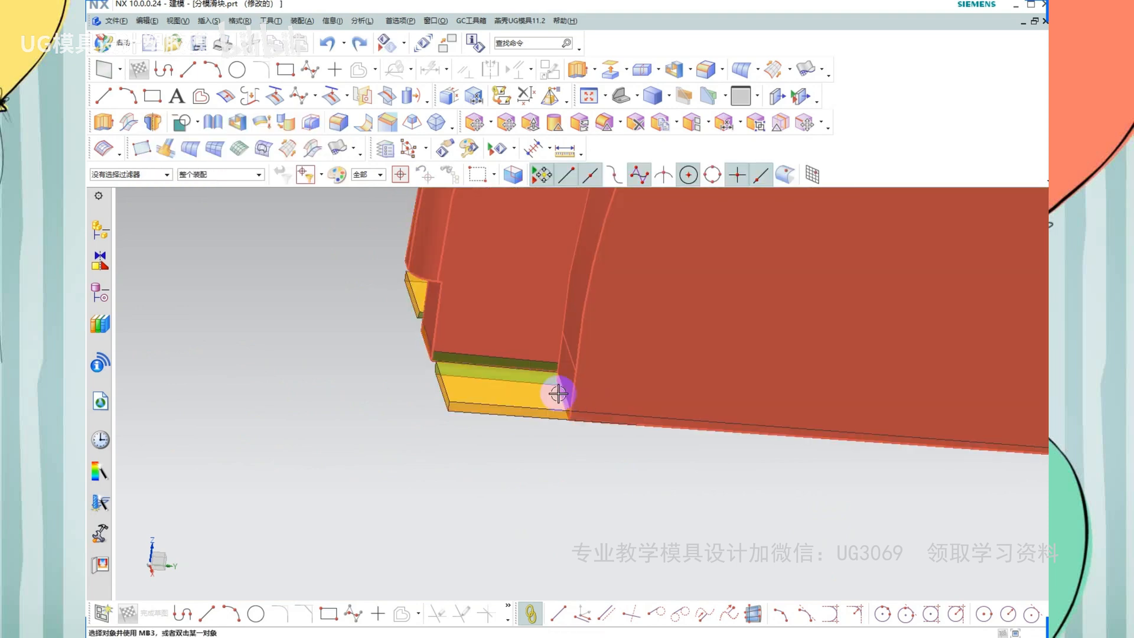
scroll(558, 393, up, 2)
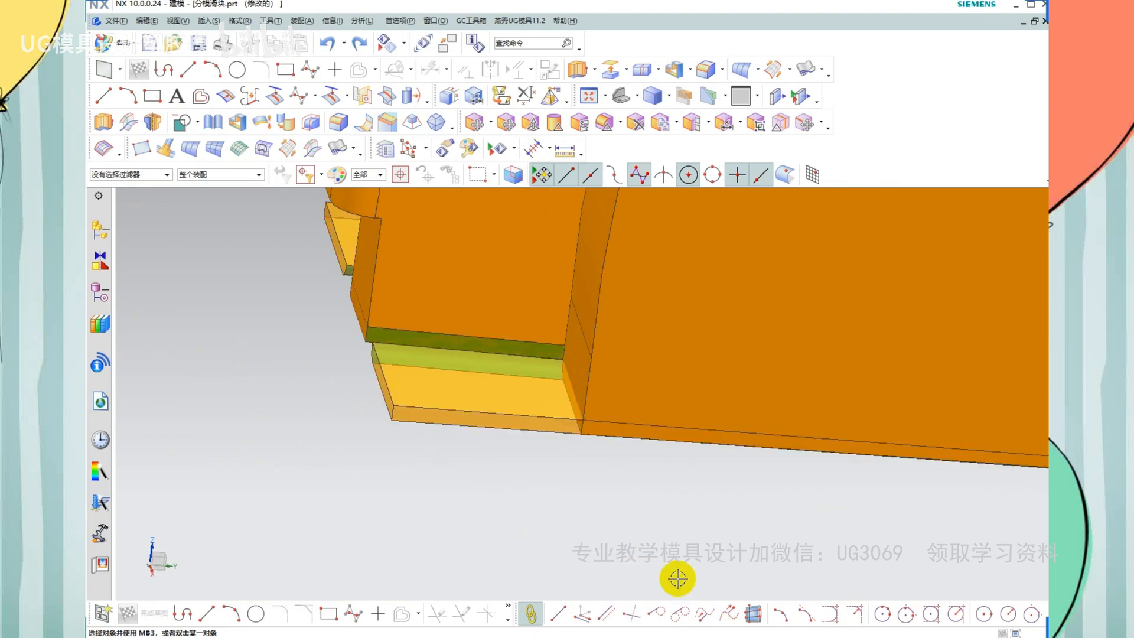
Split the thin block with a new plane defined on the flat face along the slider's base
scroll(450, 286, down, 3)
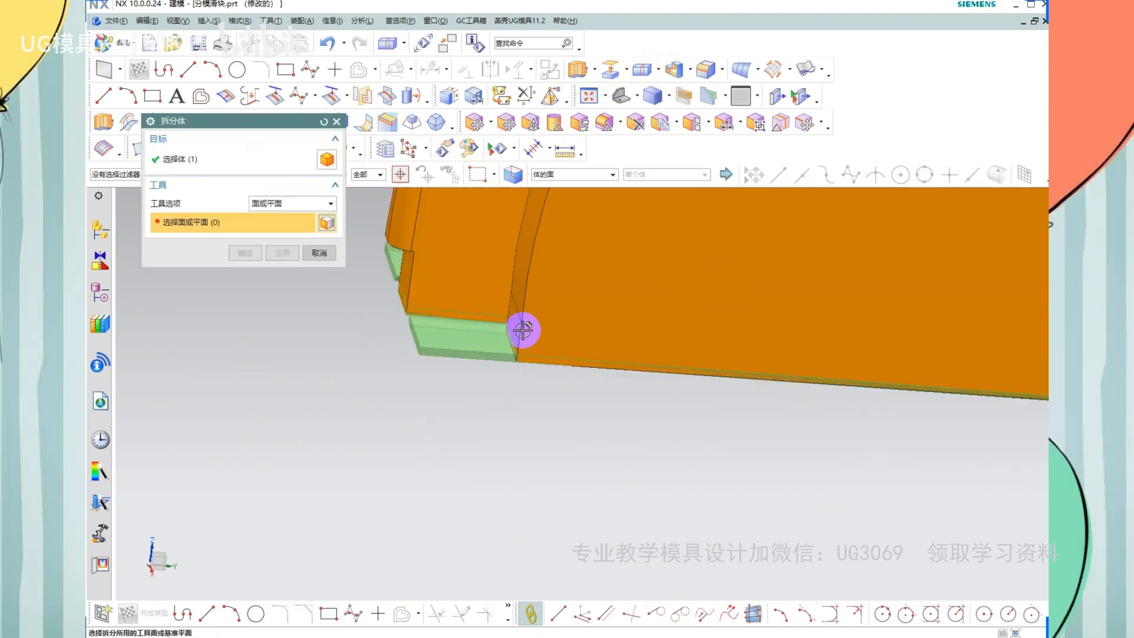
scroll(523, 328, up, 3)
click(303, 207)
click(287, 235)
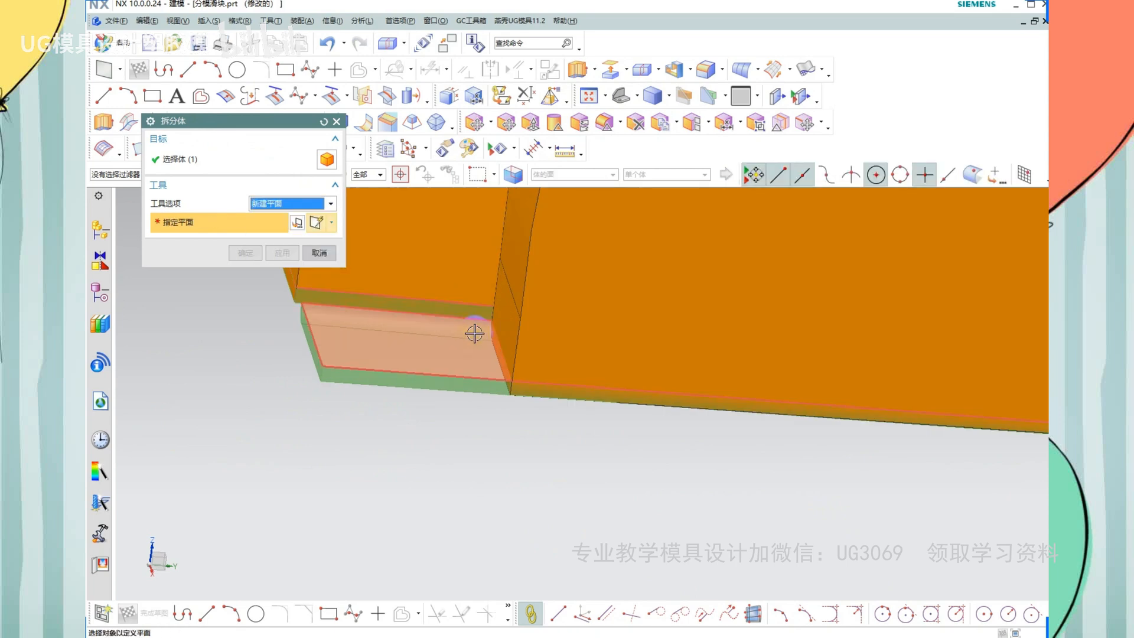
click(582, 392)
middle_click(581, 408)
scroll(581, 407, down, 10)
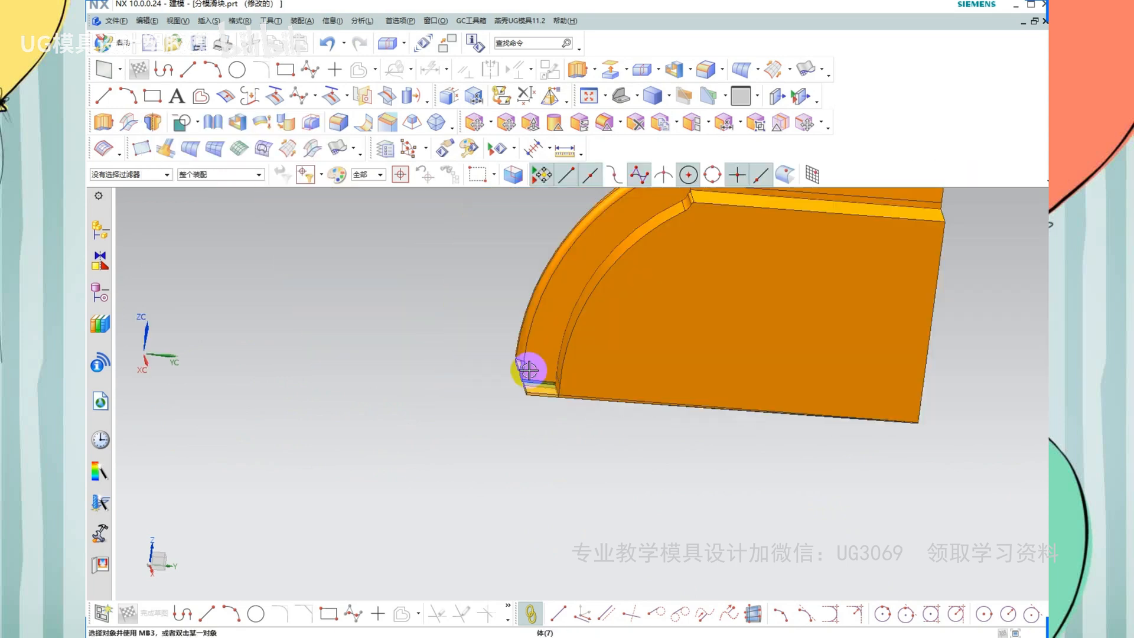
Remove the parameters of the split bodies and delete the unneeded piece beside the slider's foot
key(q)
drag(791, 229, 336, 505)
middle_click(603, 372)
scroll(523, 384, up, 3)
scroll(522, 384, up, 2)
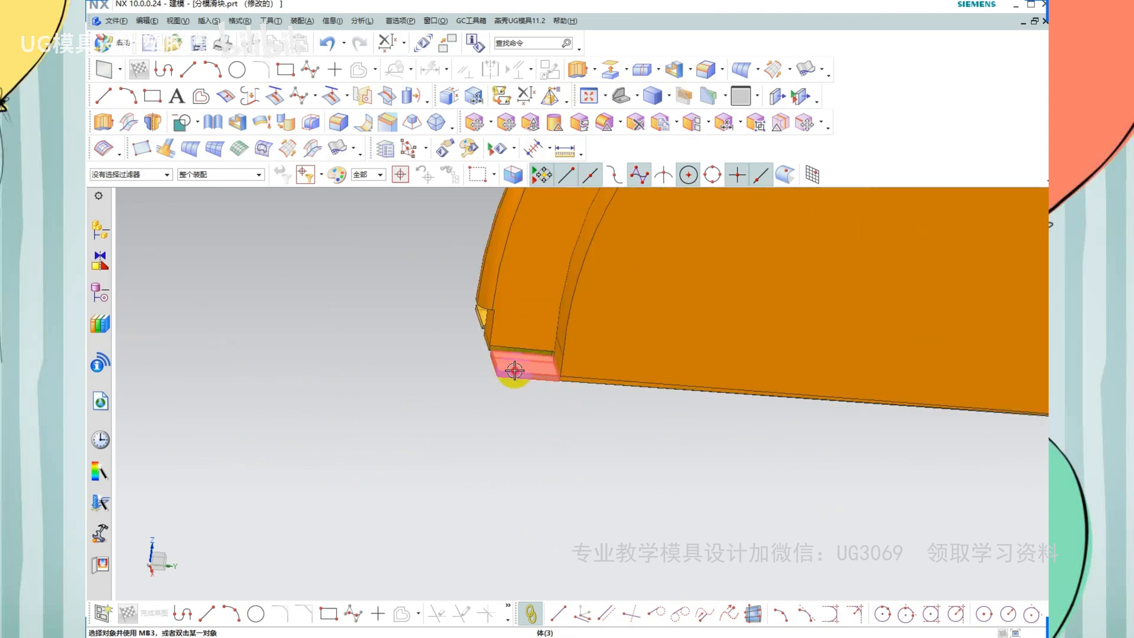
middle_drag(565, 376, 491, 317)
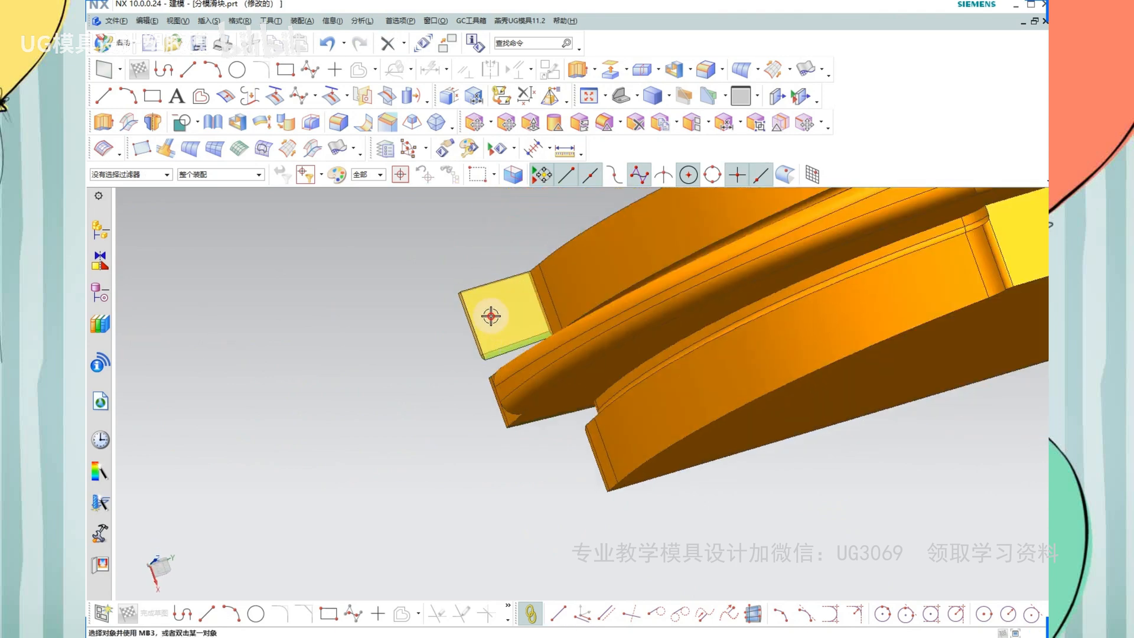
middle_drag(605, 421, 664, 359)
scroll(664, 359, down, 4)
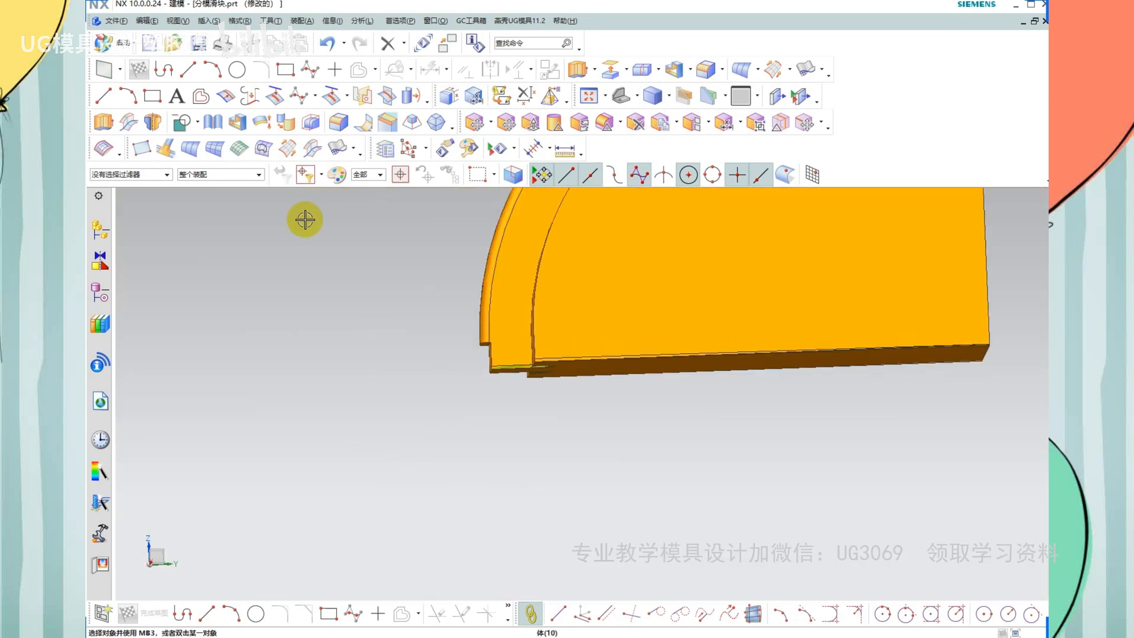
Unite the slider with the two remaining thin block bodies and remove the united body's parameters
click(198, 130)
click(580, 324)
scroll(580, 328, up, 2)
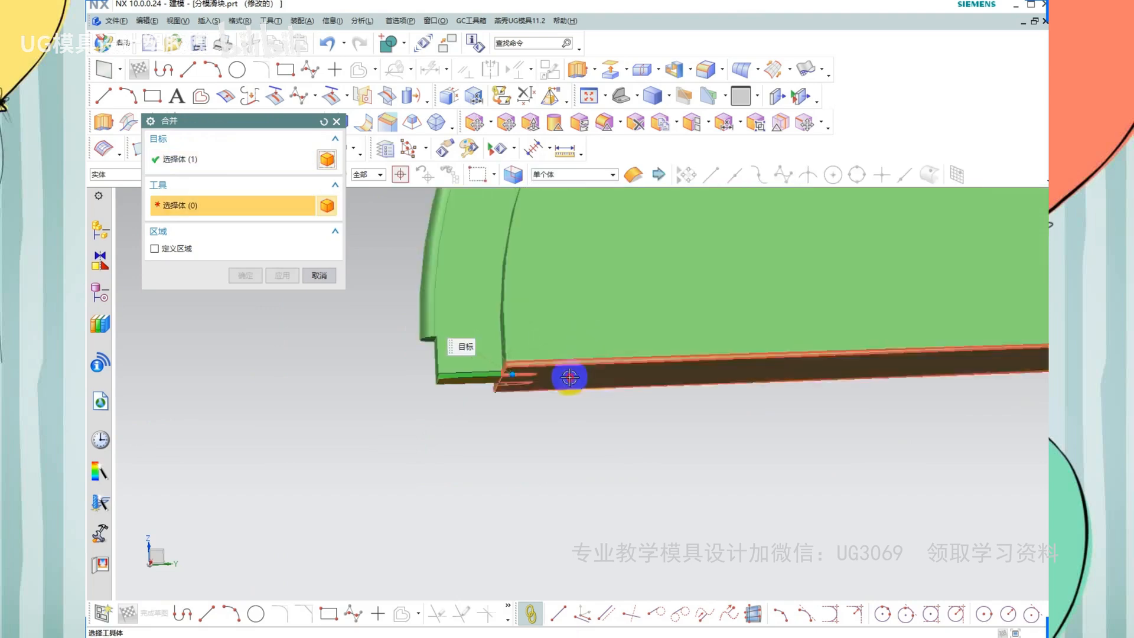
click(570, 378)
scroll(531, 410, down, 4)
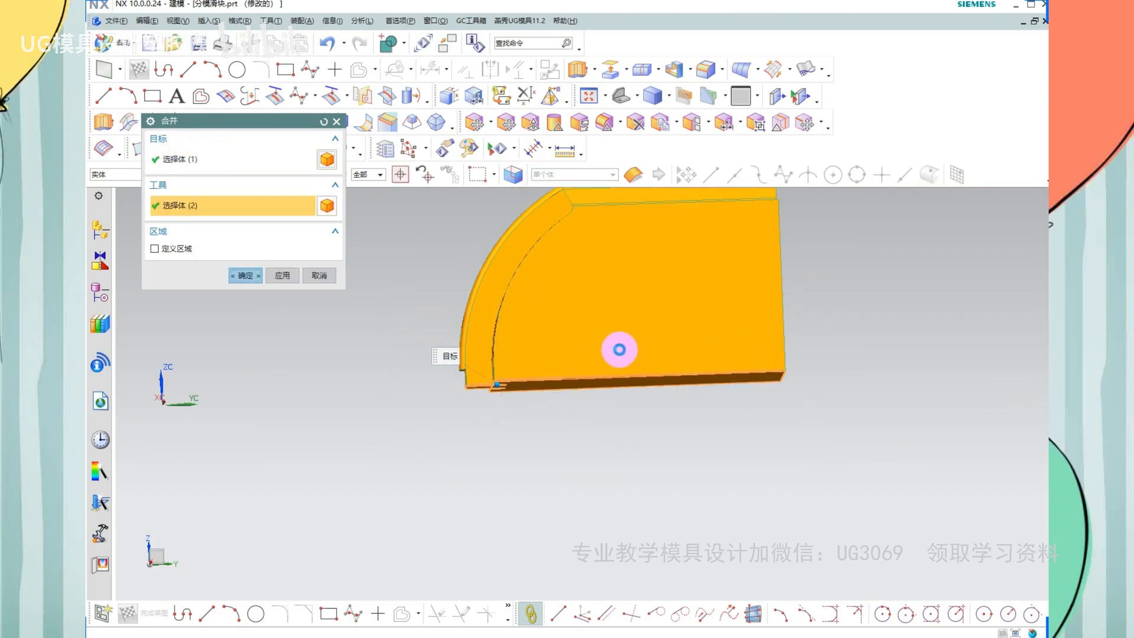
key(q)
click(578, 333)
middle_click(581, 333)
Isolate the teal block with the slider by hiding it and swapping the shown and hidden bodies
middle_drag(607, 389, 604, 344)
key(ctrl+shift+b)
click(628, 388)
key(ctrl+b)
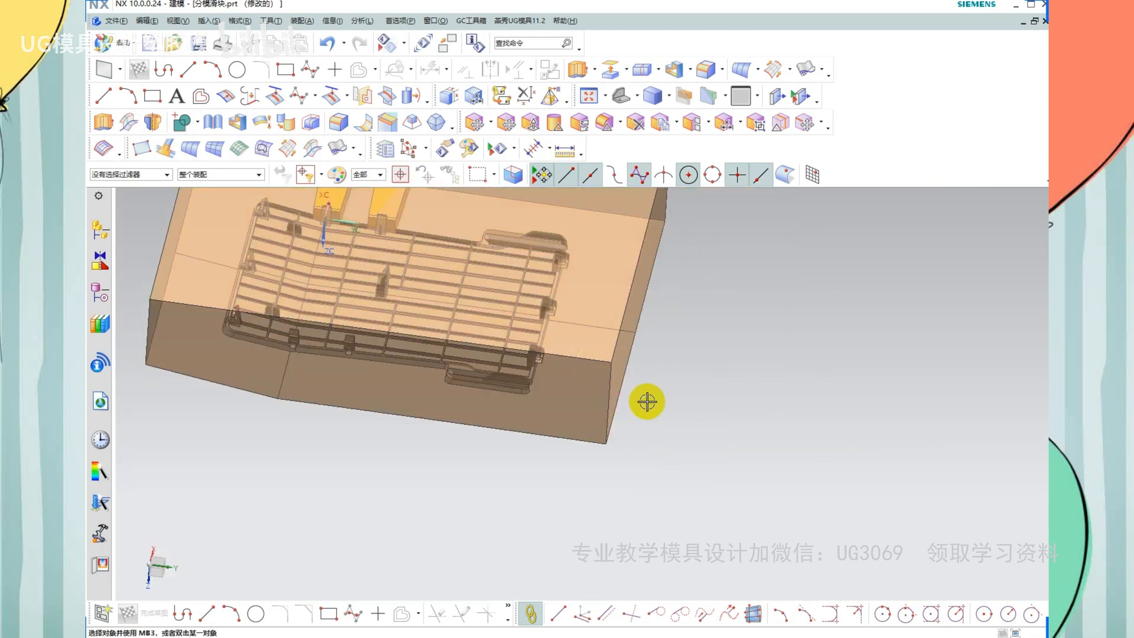
key(ctrl+shift+b)
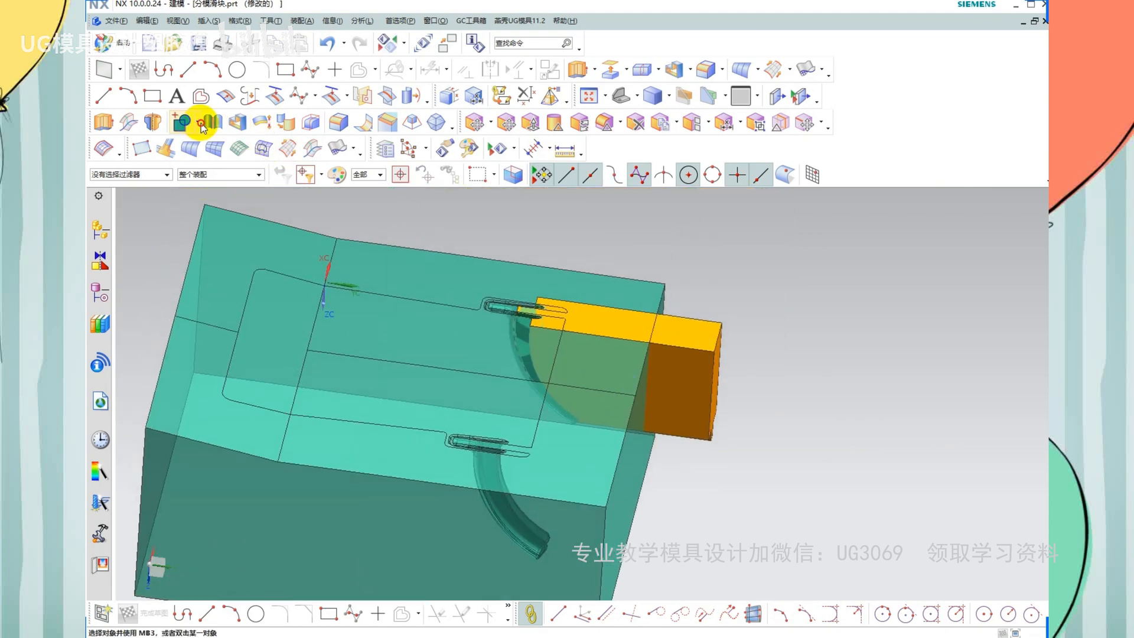
Subtract the slider from the teal block, keeping the slider as the saved tool body
click(201, 124)
key(Escape)
click(199, 125)
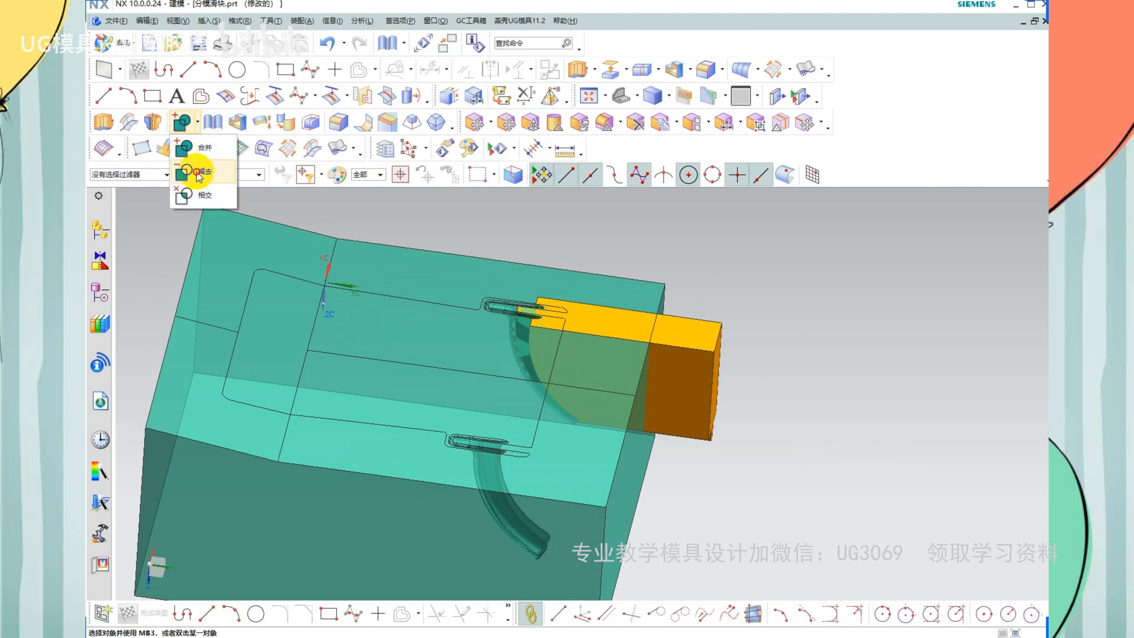
click(199, 172)
click(579, 425)
scroll(592, 321, up, 3)
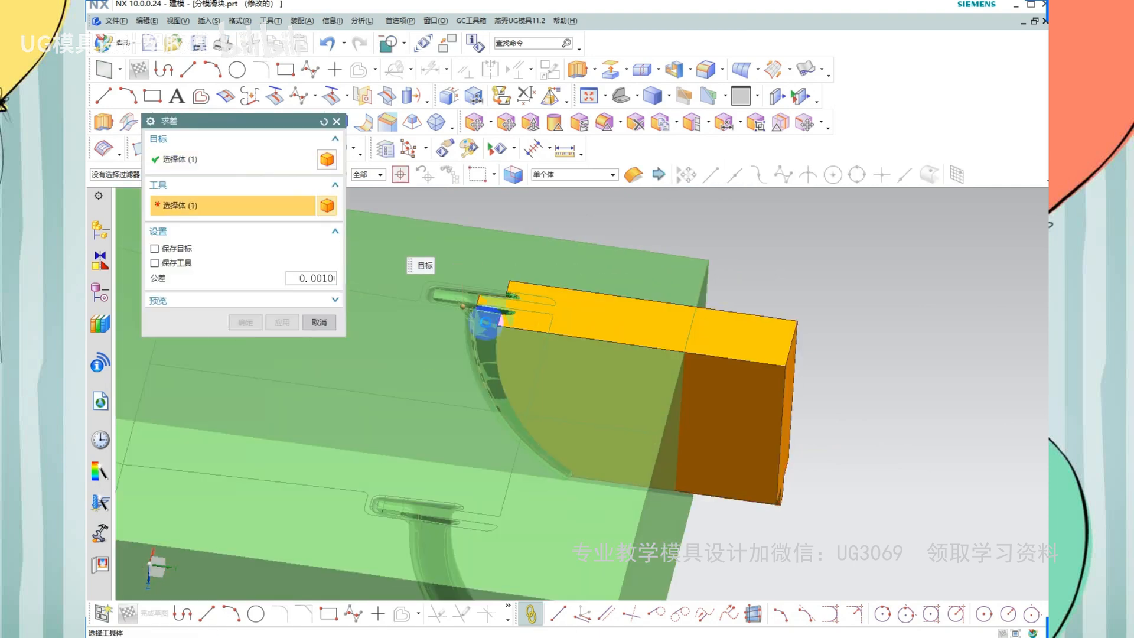
click(471, 322)
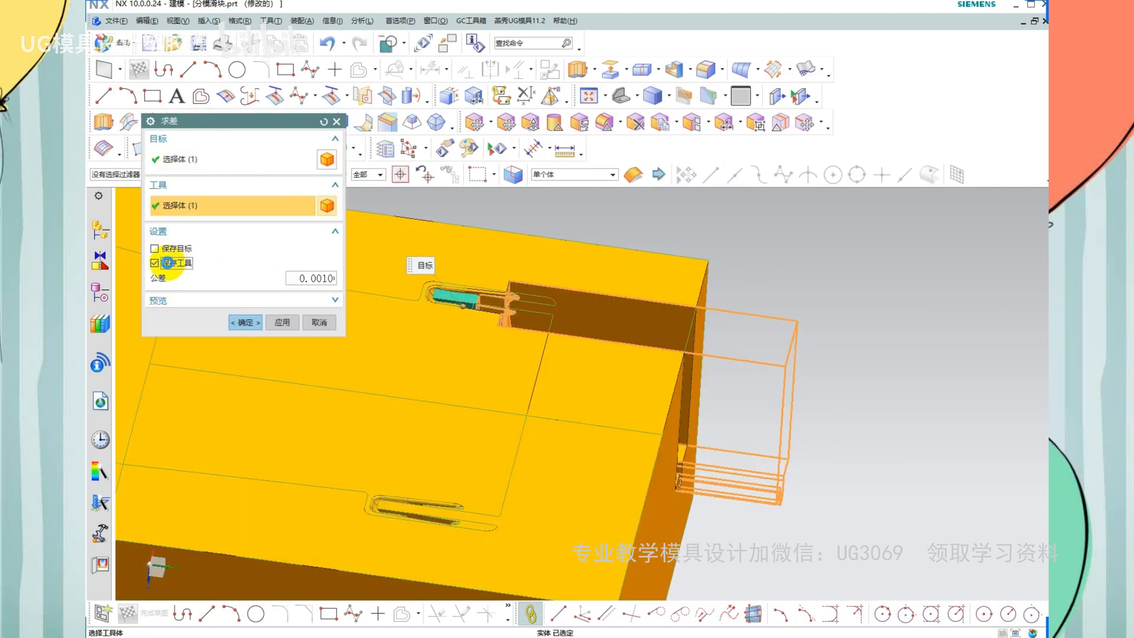
middle_click(519, 317)
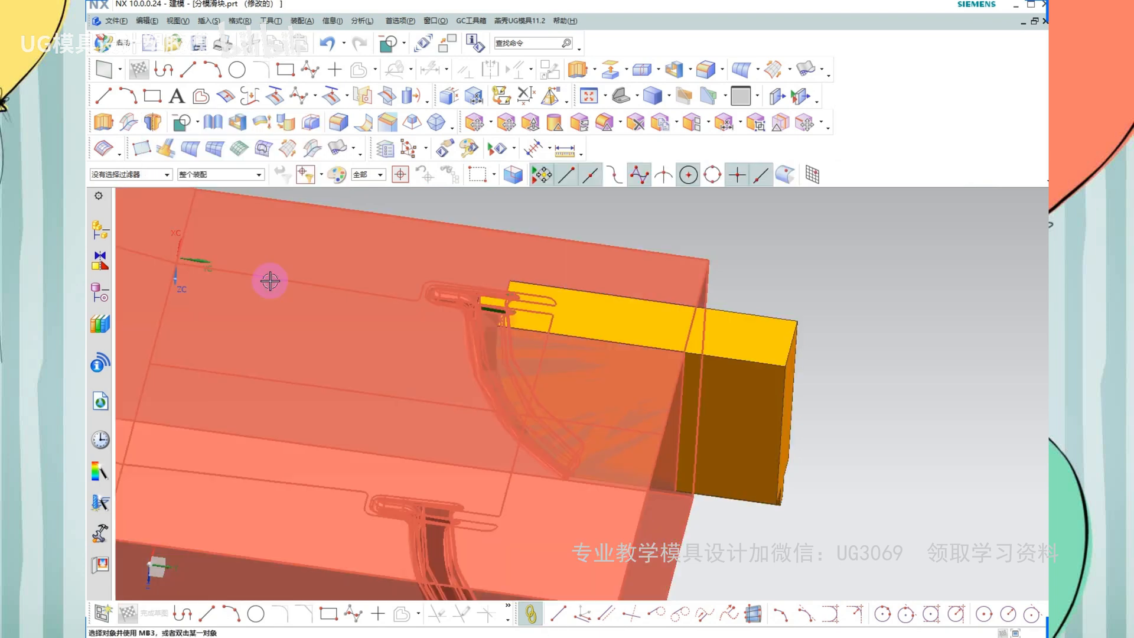
Remove the parameters of all visible bodies, including the cut teal block and the slider
scroll(519, 317, up, 3)
key(y)
click(509, 329)
key(ctrl+a)
middle_click(601, 314)
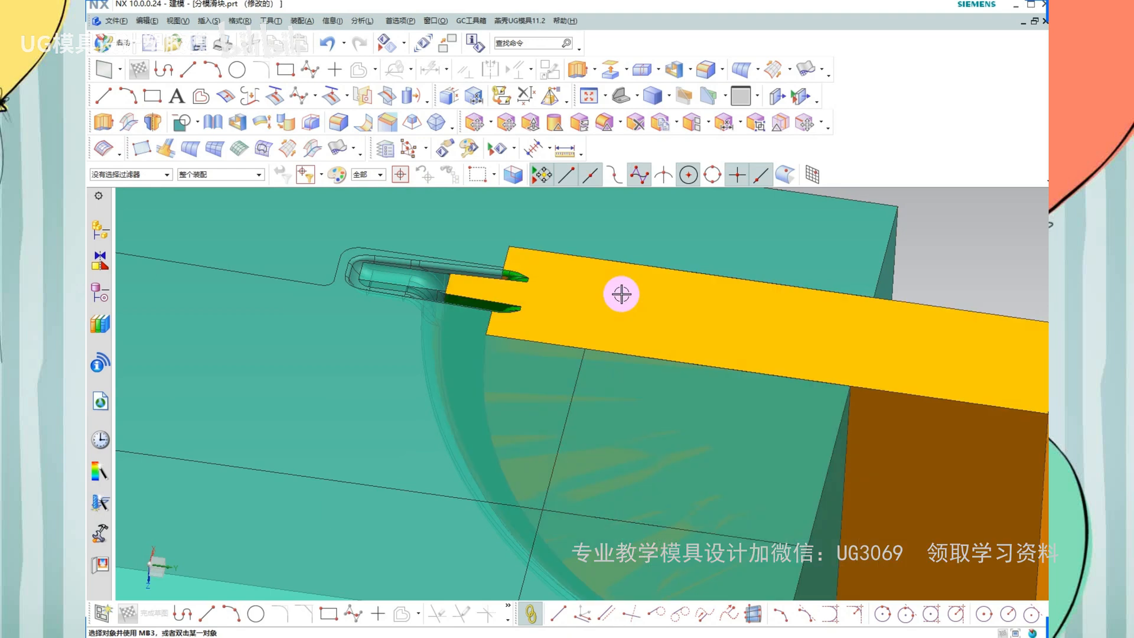
Examine the slider pocket in the teal block with the slider hidden, and undo the hiding
middle_drag(621, 293, 753, 417)
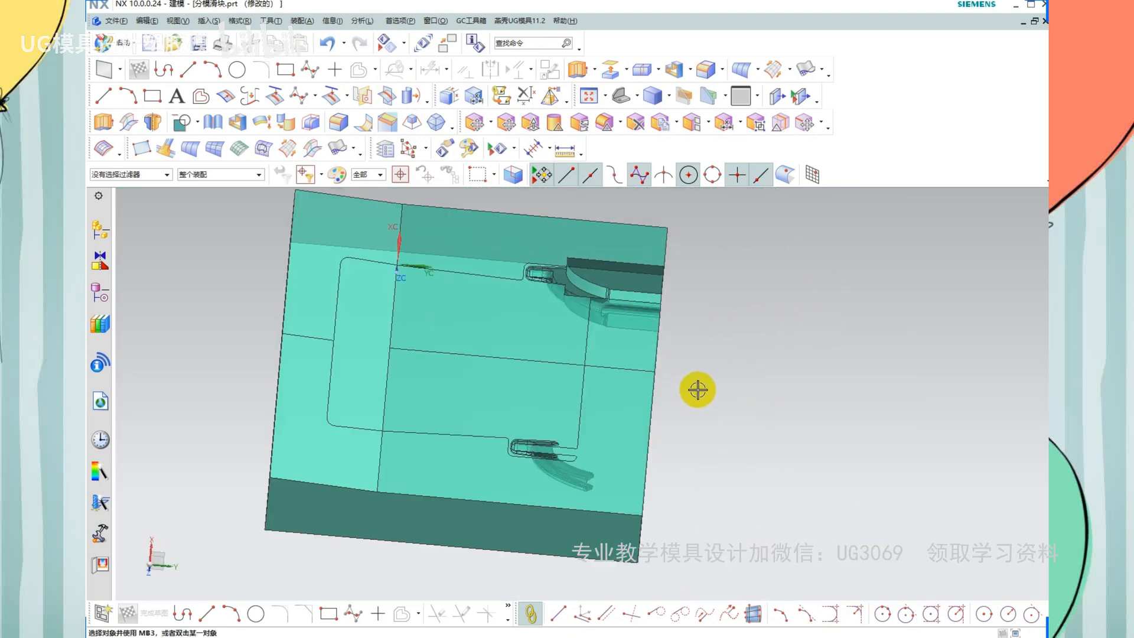
middle_drag(697, 389, 670, 362)
scroll(573, 275, up, 4)
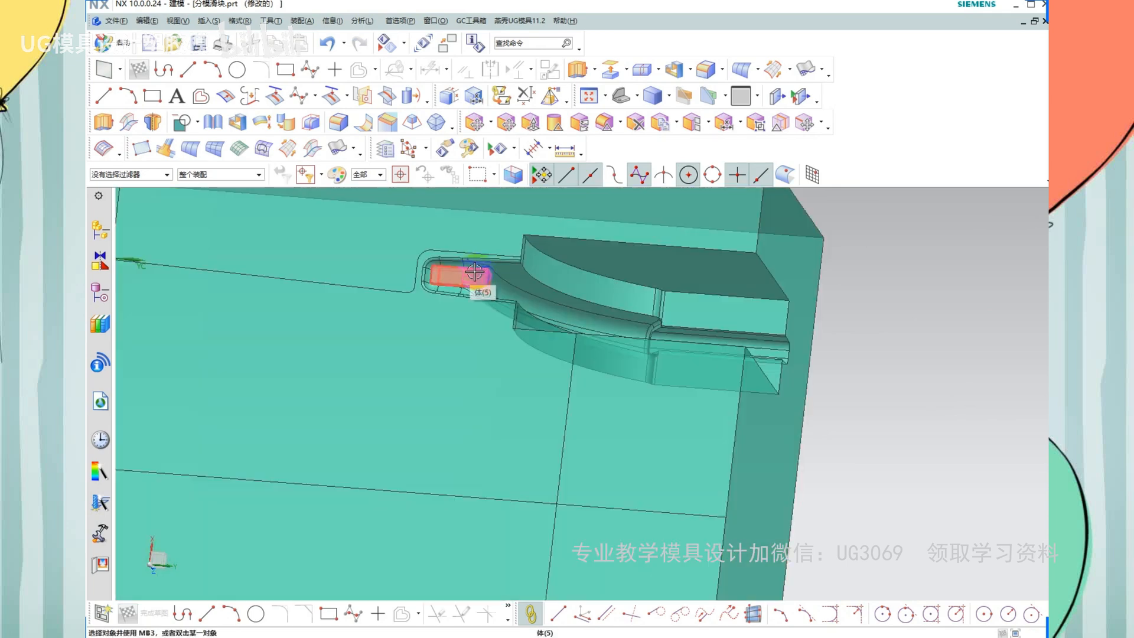
scroll(474, 272, up, 2)
key(ctrl+z)
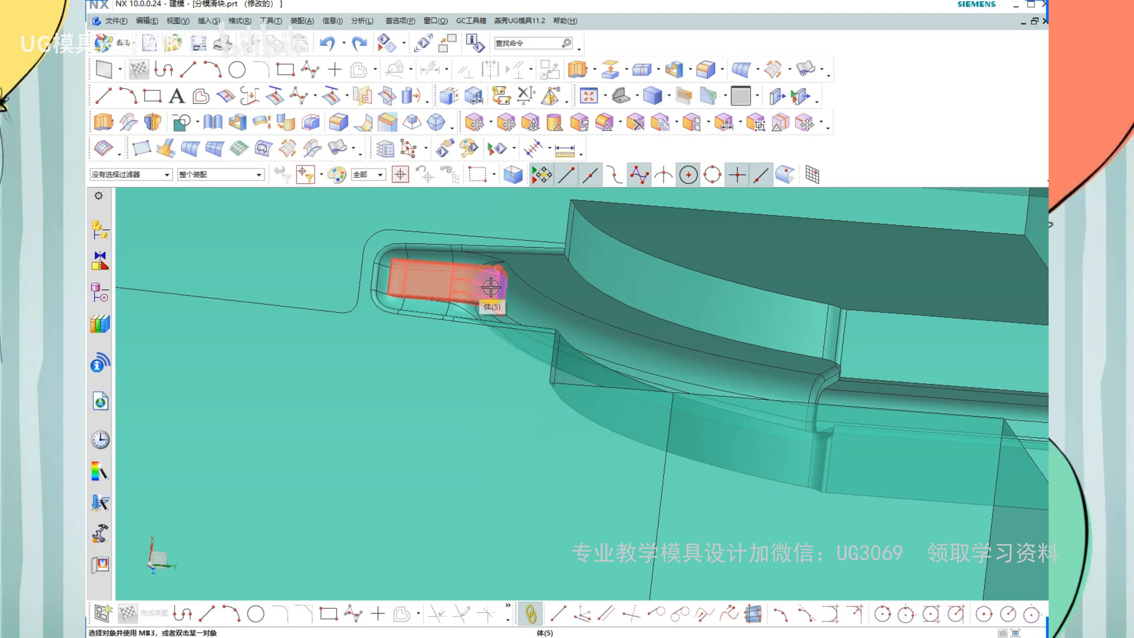
scroll(508, 271, down, 2)
key(ctrl+z)
Hide the teal block and inspect the slider's foot with the small teal piece temporarily hidden
click(481, 225)
key(ctrl+b)
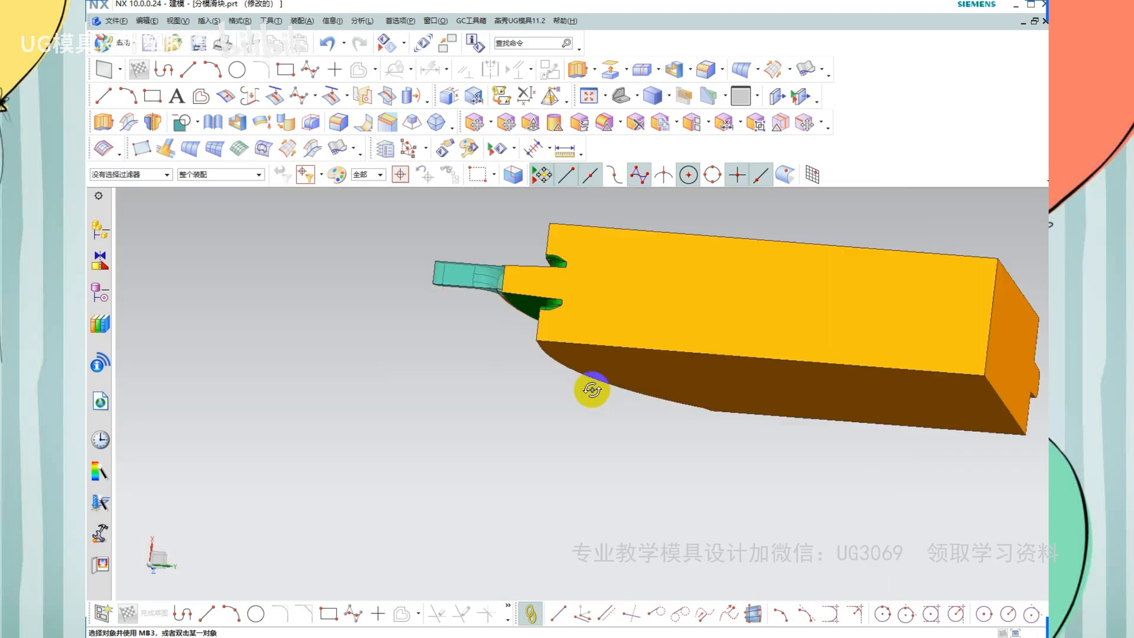
middle_drag(592, 390, 589, 466)
scroll(513, 465, up, 7)
click(473, 428)
key(ctrl+b)
scroll(632, 359, down, 3)
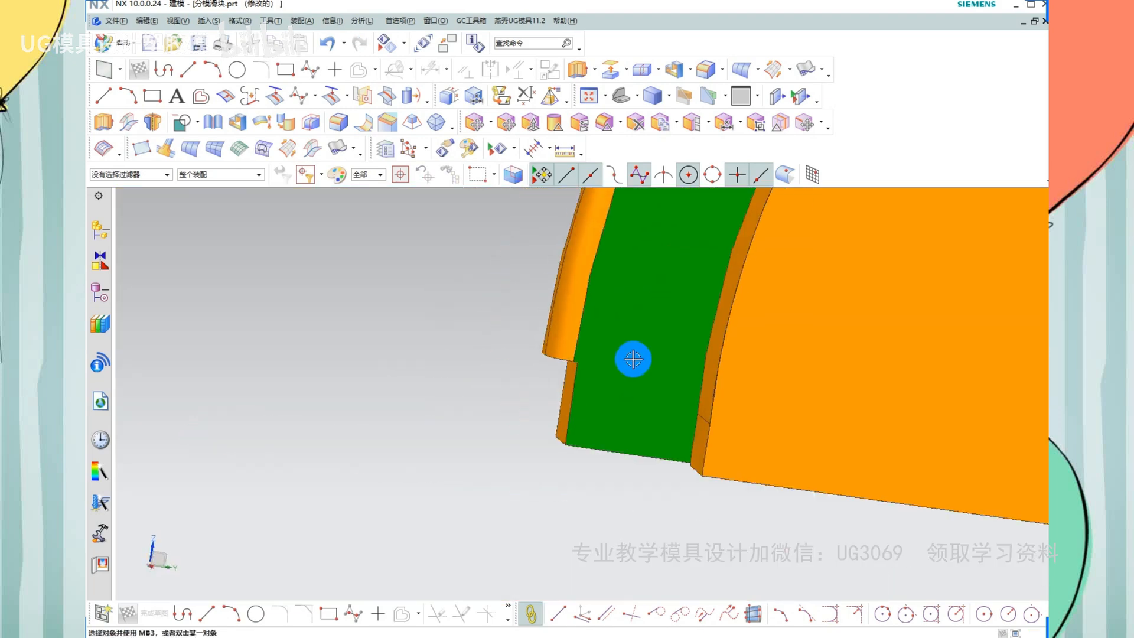
key(ctrl+z)
Isolate the small teal piece together with the tan mould block by hiding the slider and swapping the shown and hidden bodies
click(571, 398)
scroll(571, 398, down, 2)
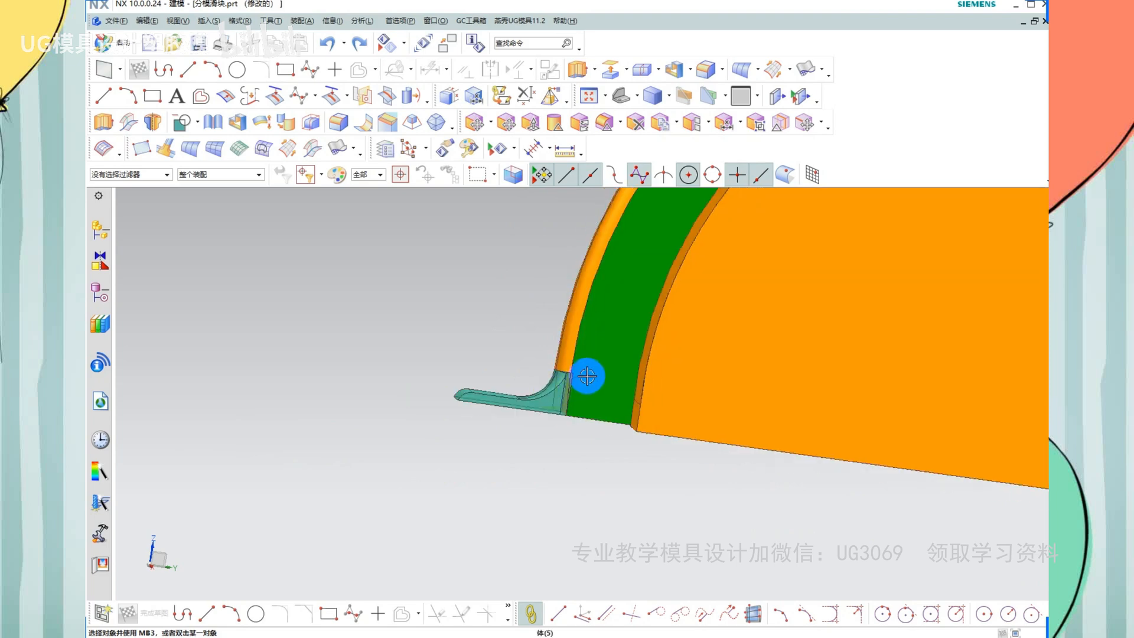
click(587, 373)
key(ctrl+b)
scroll(584, 299, down, 1)
key(ctrl+shift+b)
click(585, 433)
key(ctrl+b)
key(ctrl+shift+b)
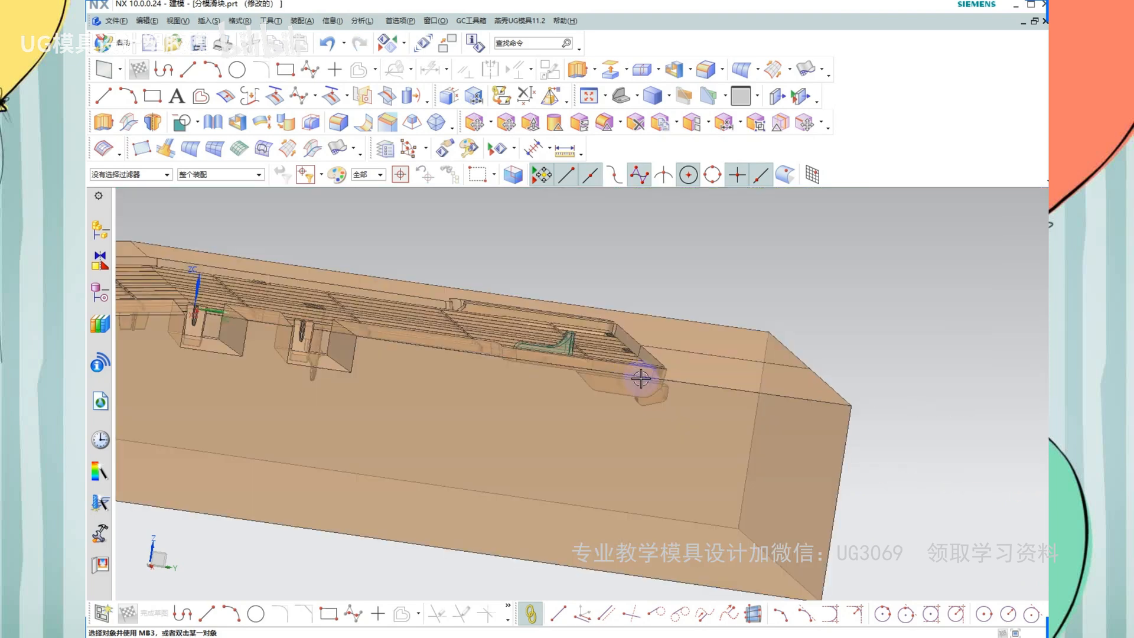
Unite the tan mould block with the small teal piece in the curved arm's recess
middle_drag(641, 377, 638, 431)
click(195, 123)
key(Escape)
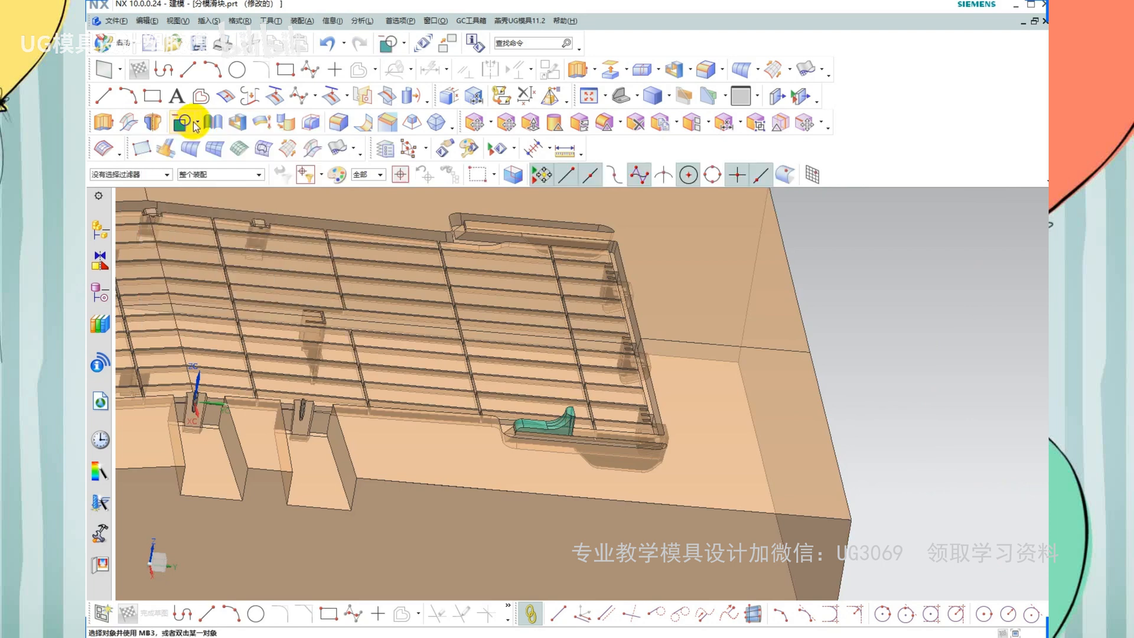
click(202, 141)
click(668, 324)
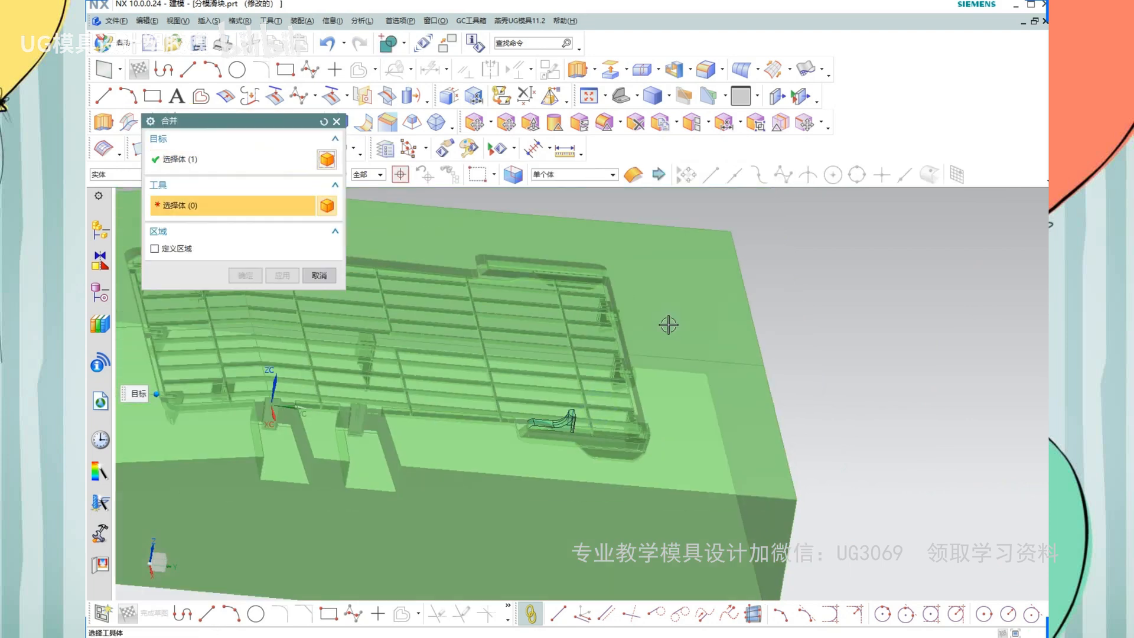
click(521, 434)
middle_click(613, 435)
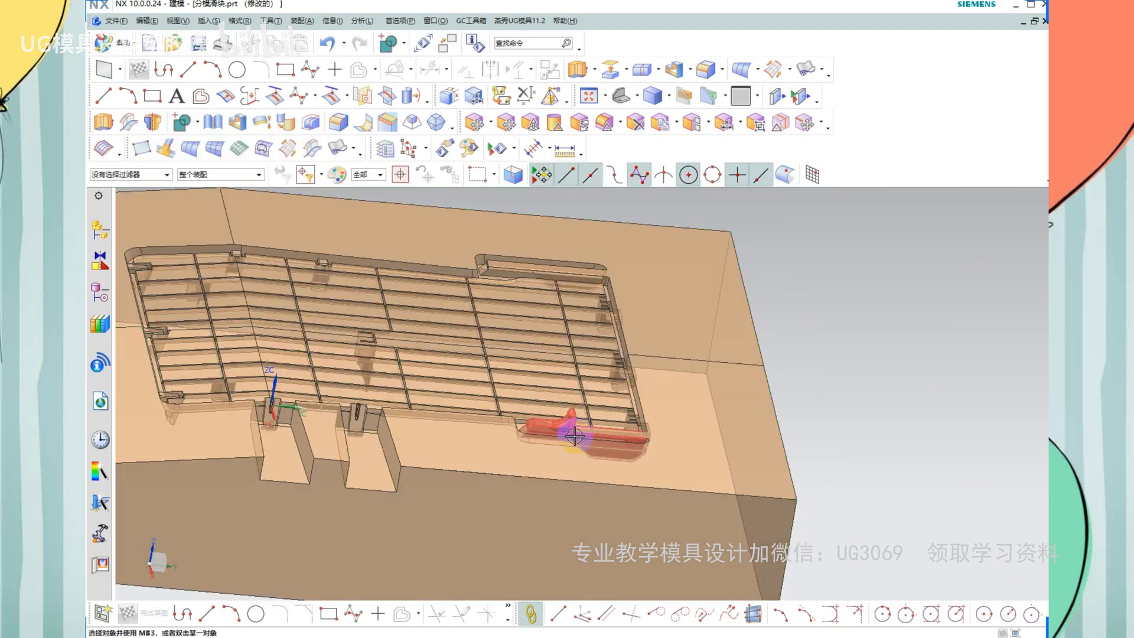
Remove the parameters of the united tan mould block
scroll(582, 437, up, 3)
key(v)
click(641, 431)
middle_click(615, 434)
scroll(584, 431, up, 3)
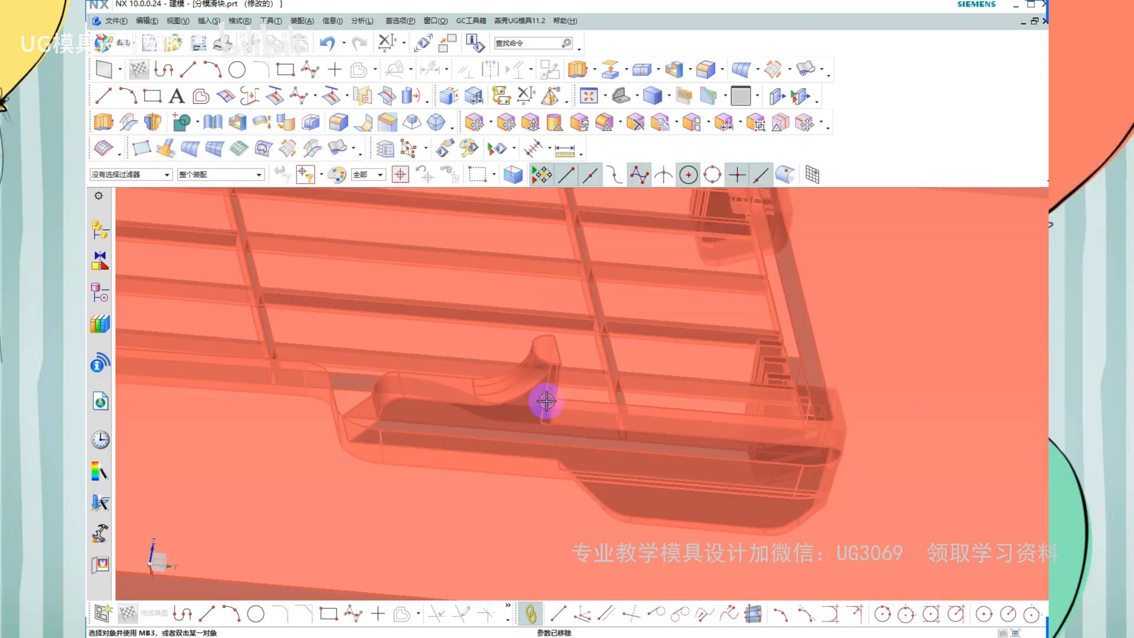
Examine how the curved arm's slider fits in the teal block beside the two small sliders, with the slider shown and hidden
scroll(584, 351, down, 4)
scroll(608, 392, up, 6)
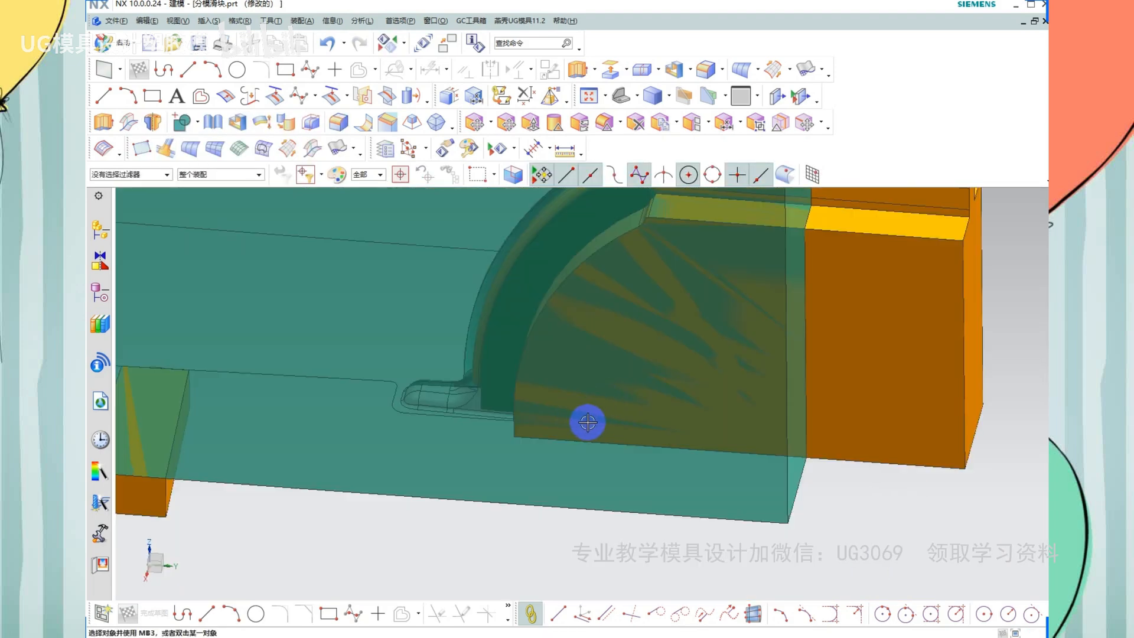
key(ctrl+z)
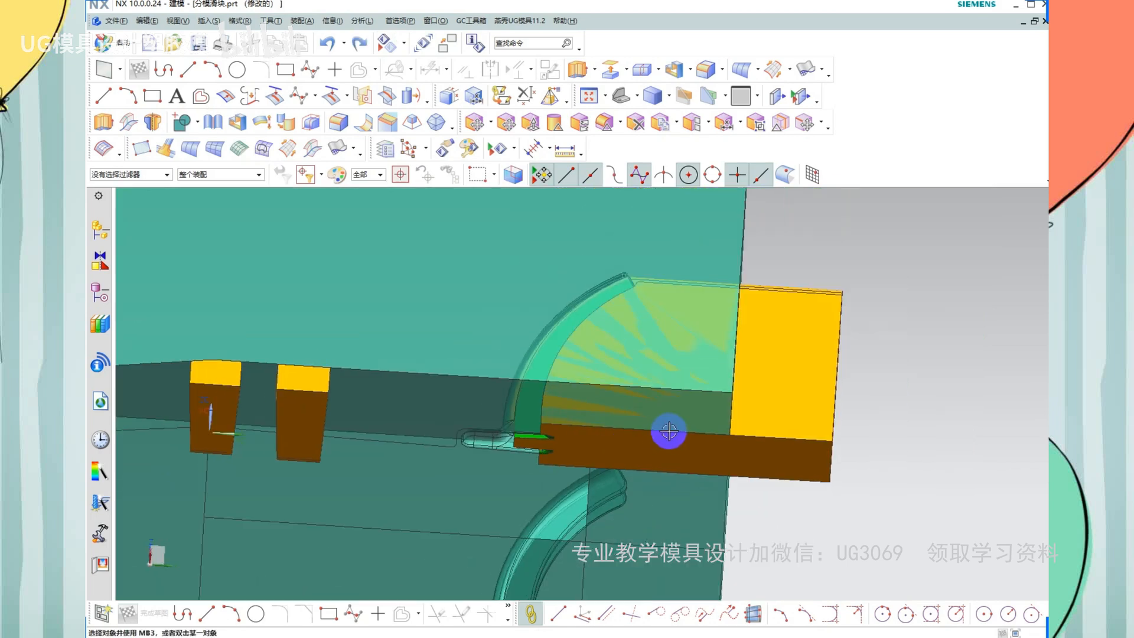
scroll(684, 362, up, 3)
scroll(630, 501, down, 5)
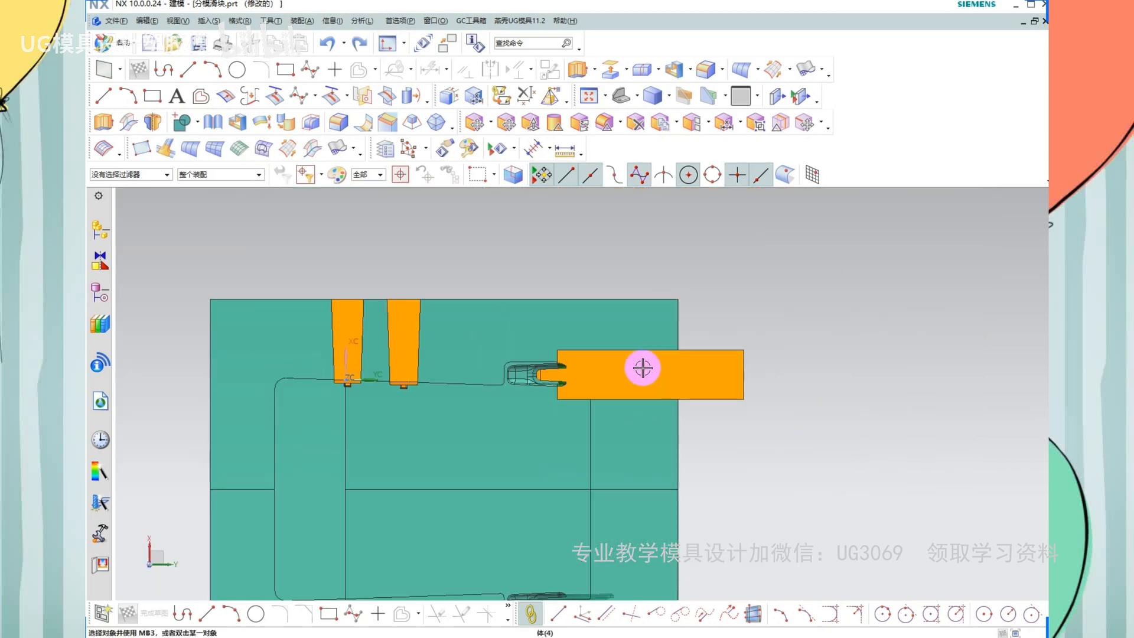
scroll(615, 354, up, 2)
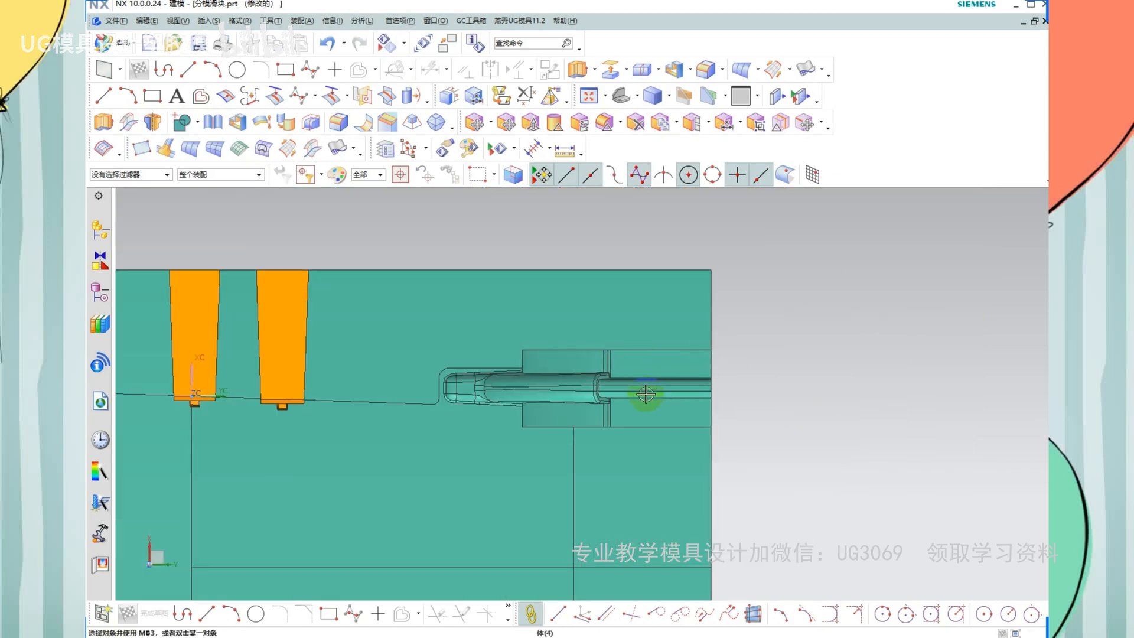
shift+middle_drag(680, 407, 704, 385)
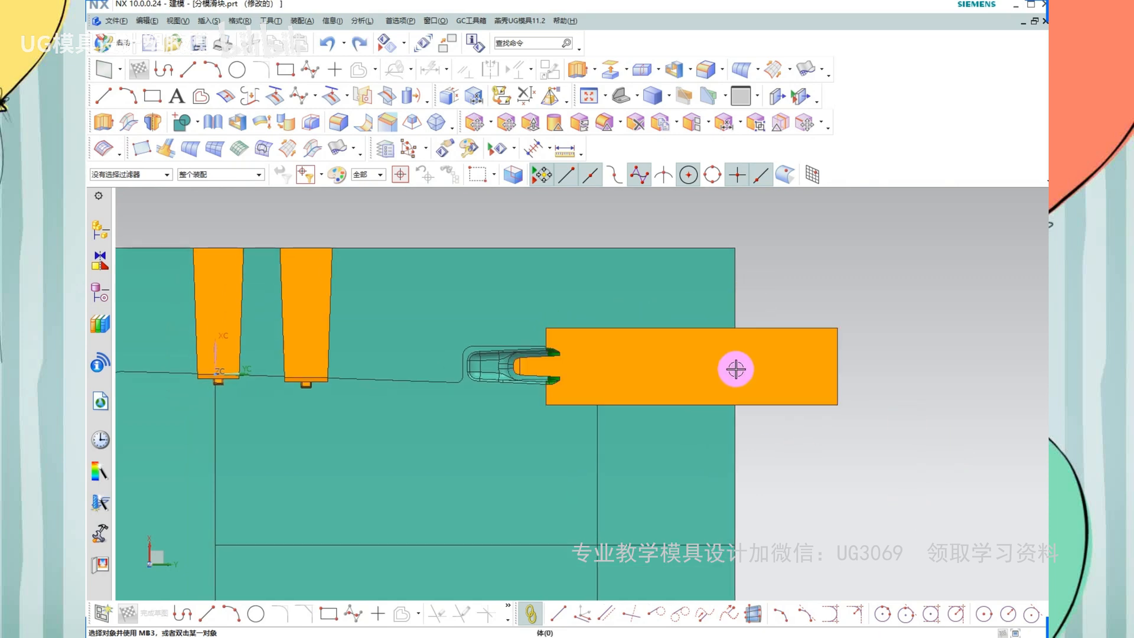
Hide the curved arm's slider to inspect its pocket in the teal block, and show all hidden bodies again
middle_drag(736, 370, 696, 359)
click(724, 339)
key(ctrl+b)
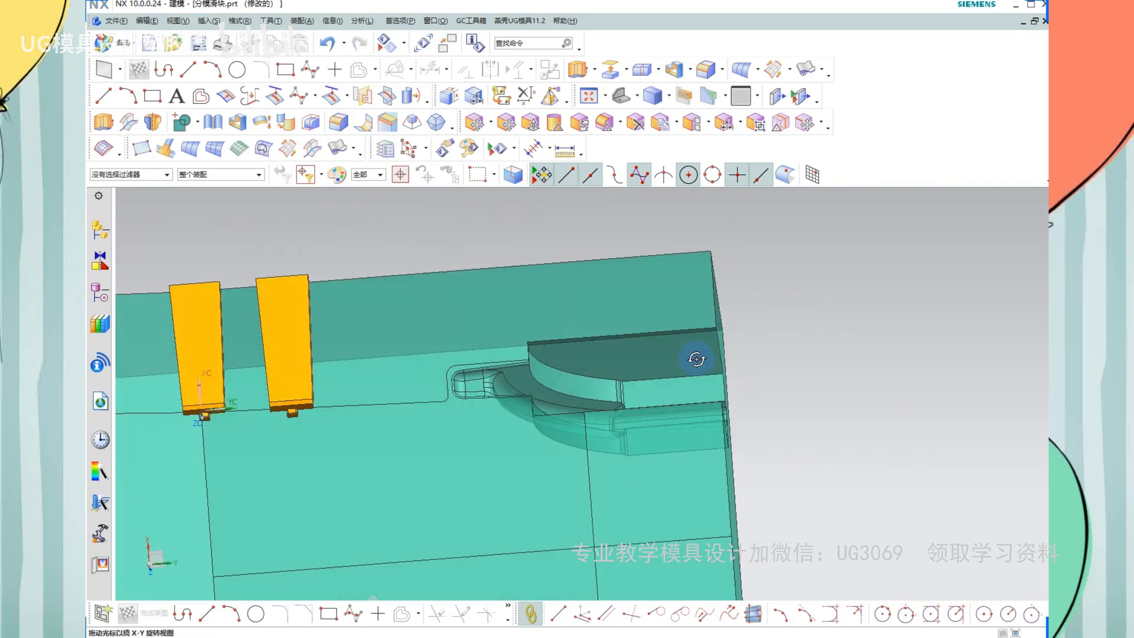
scroll(729, 425, up, 3)
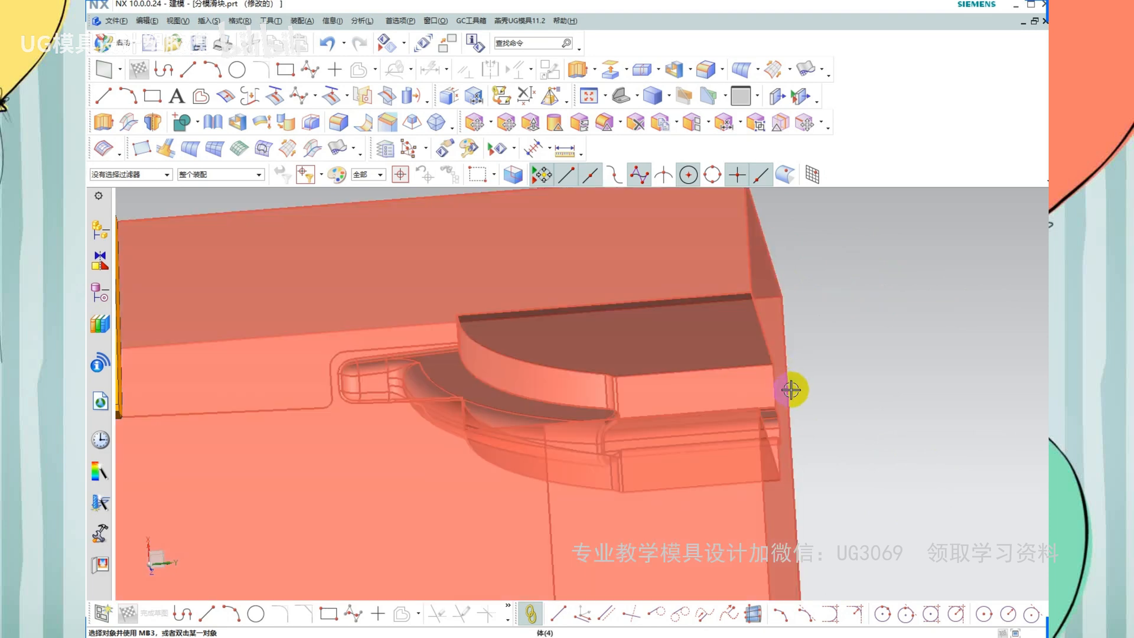
key(ctrl+shift+u)
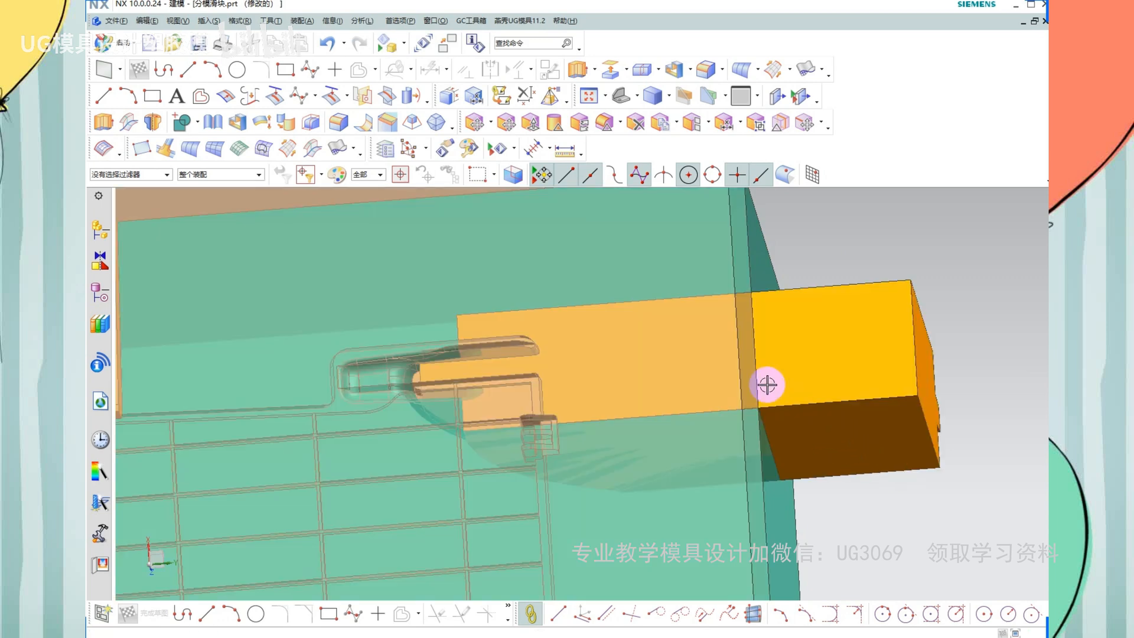
scroll(767, 384, down, 5)
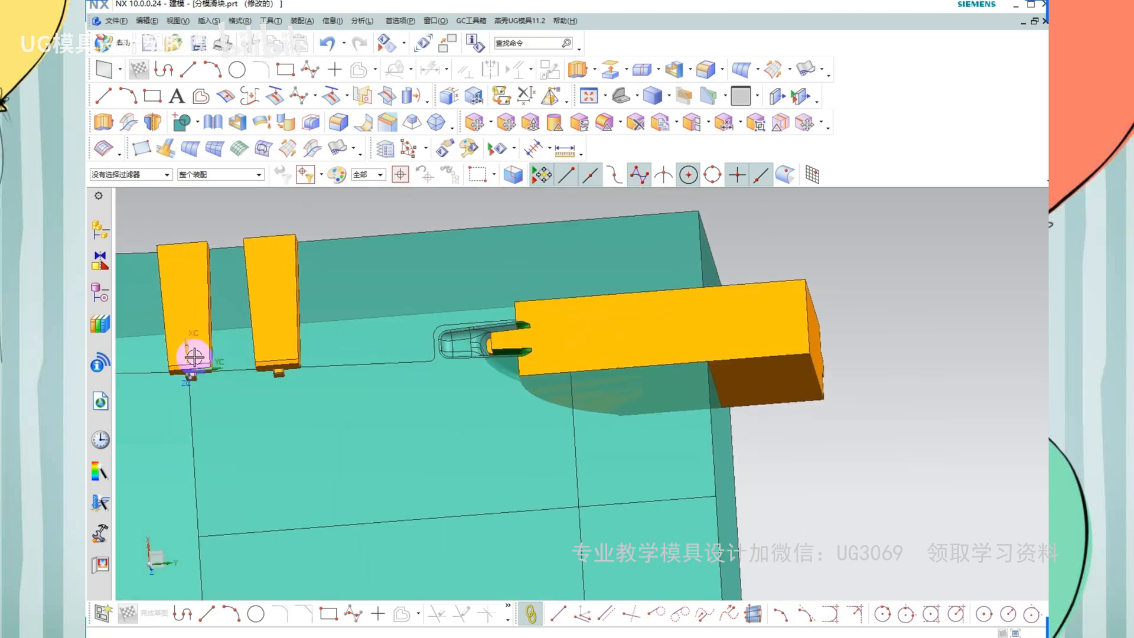